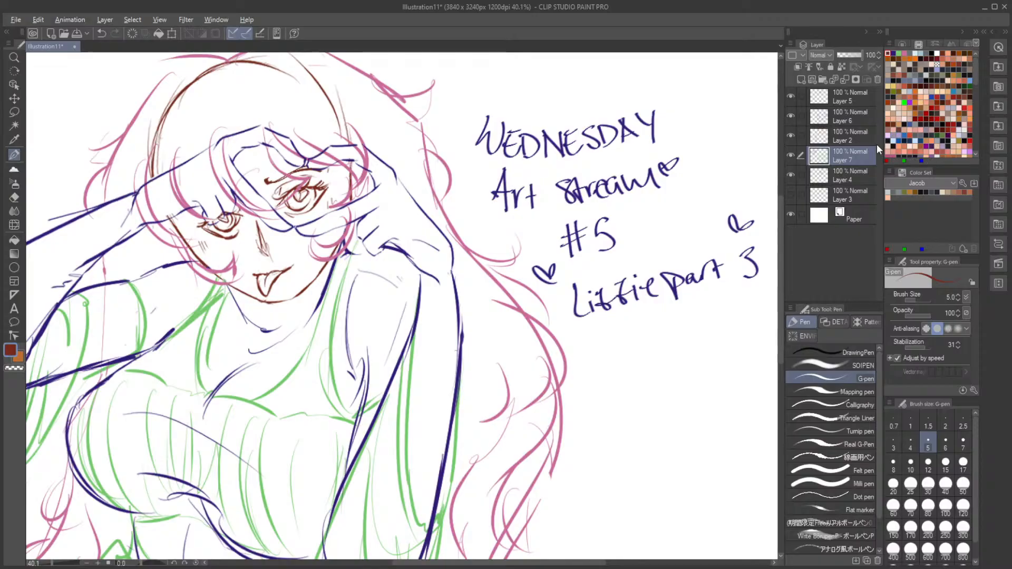
scroll(553, 209, down, 1)
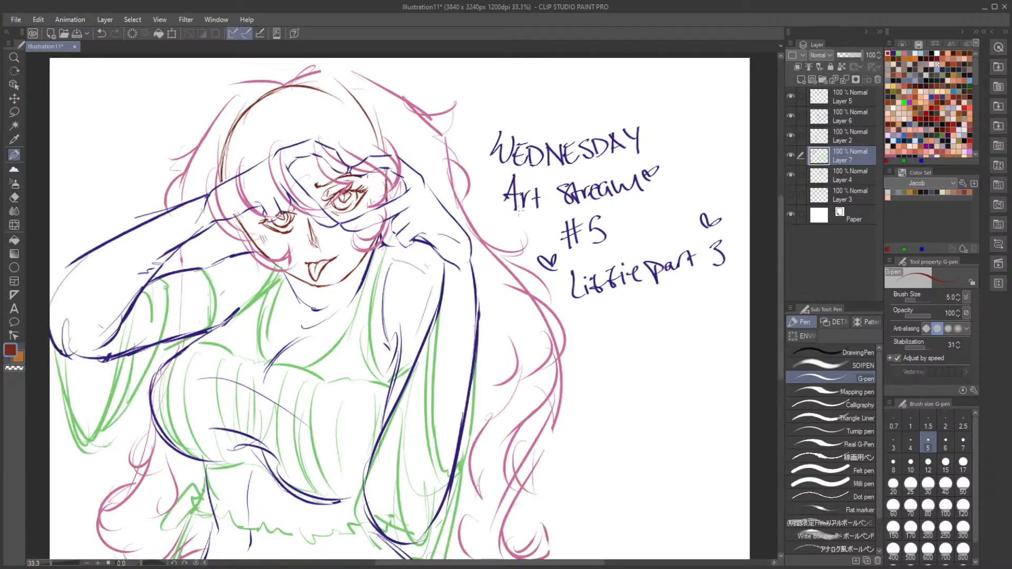
drag(515, 216, 506, 235)
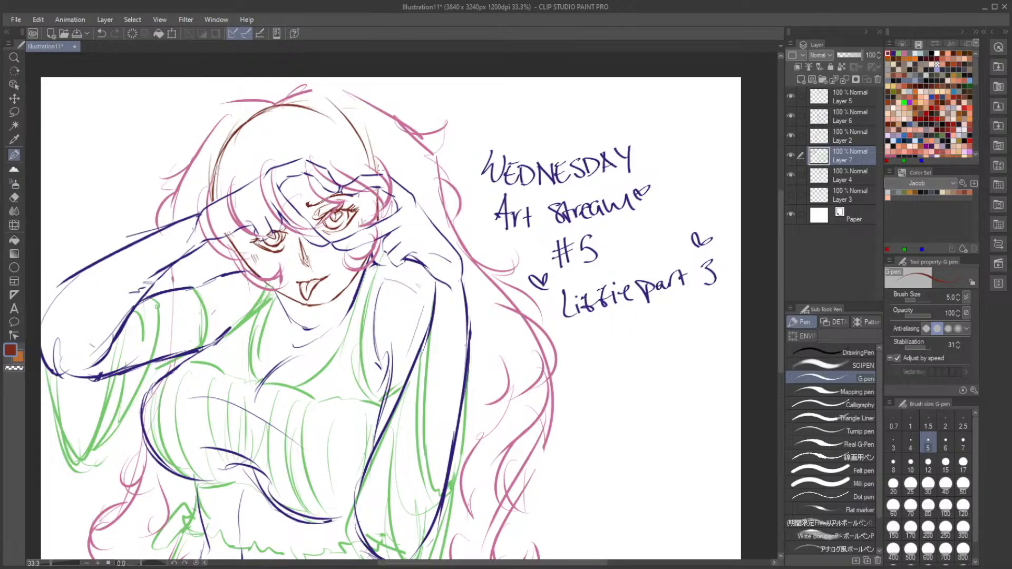
scroll(280, 257, down, 4)
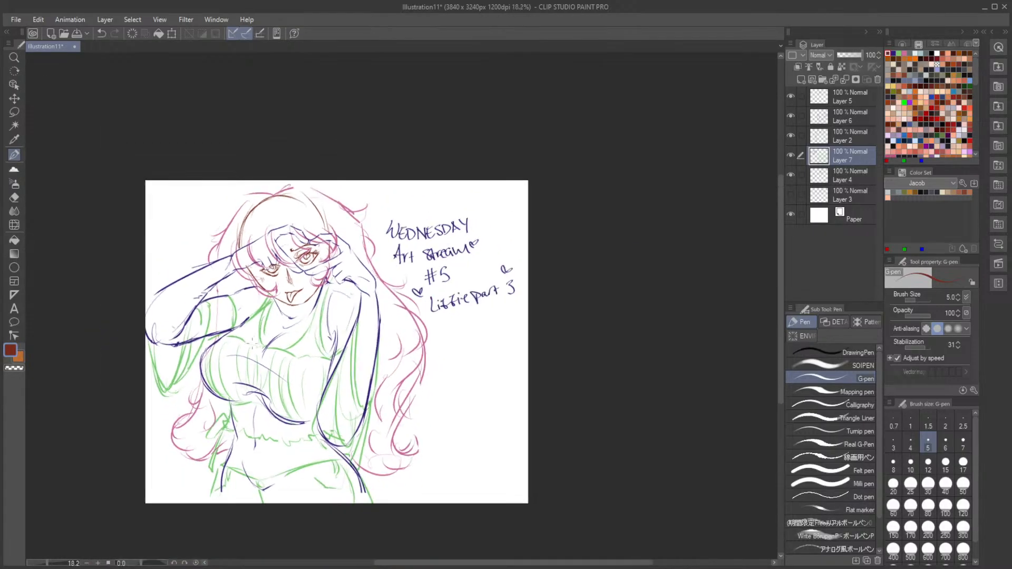
scroll(247, 346, up, 2)
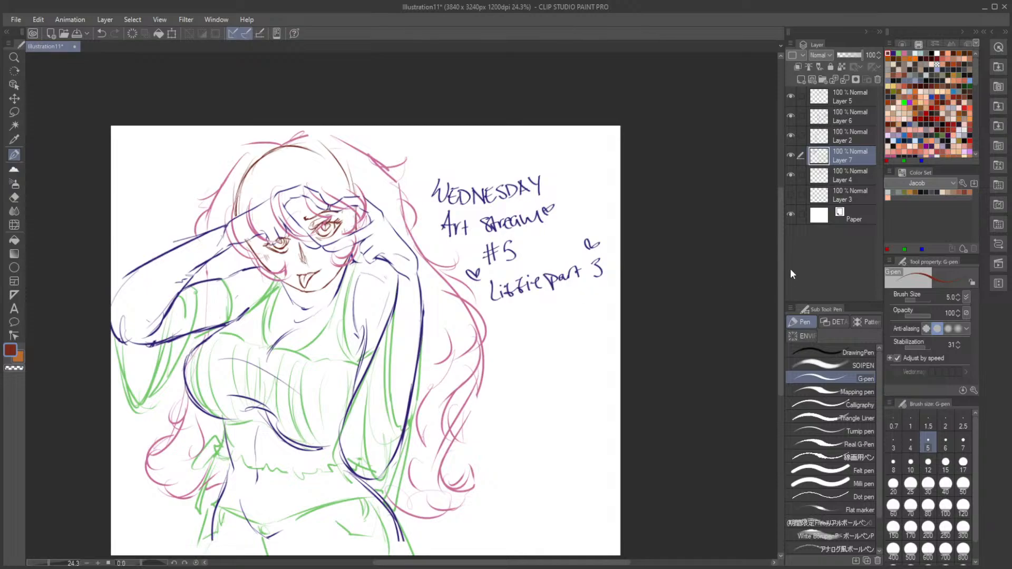
drag(781, 253, 783, 265)
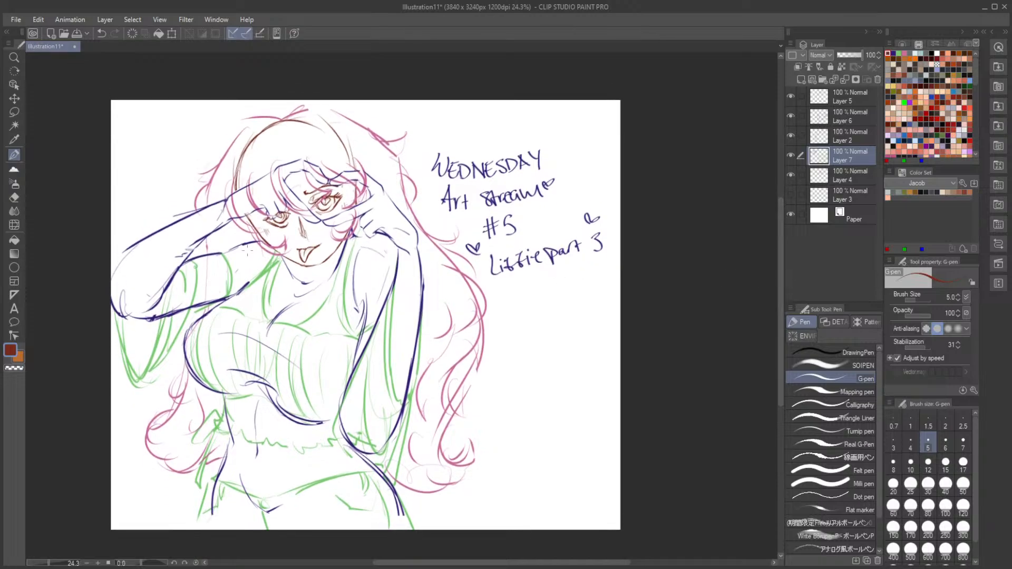
scroll(247, 251, up, 1)
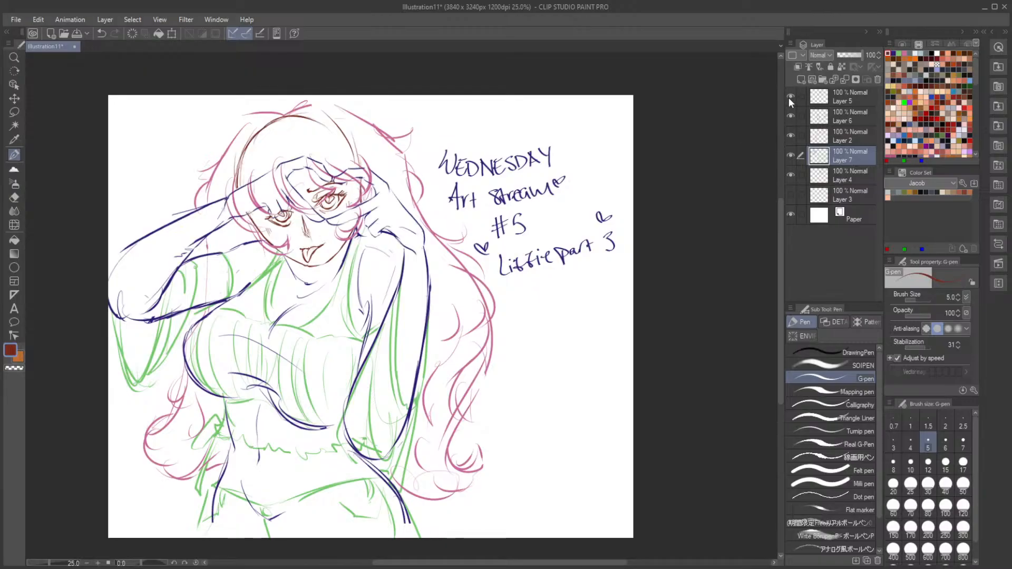
Step: Toggle Layers 6, 2 and 4 one at a time to examine which sketch lines each layer holds
click(792, 118)
click(791, 118)
click(790, 135)
click(791, 135)
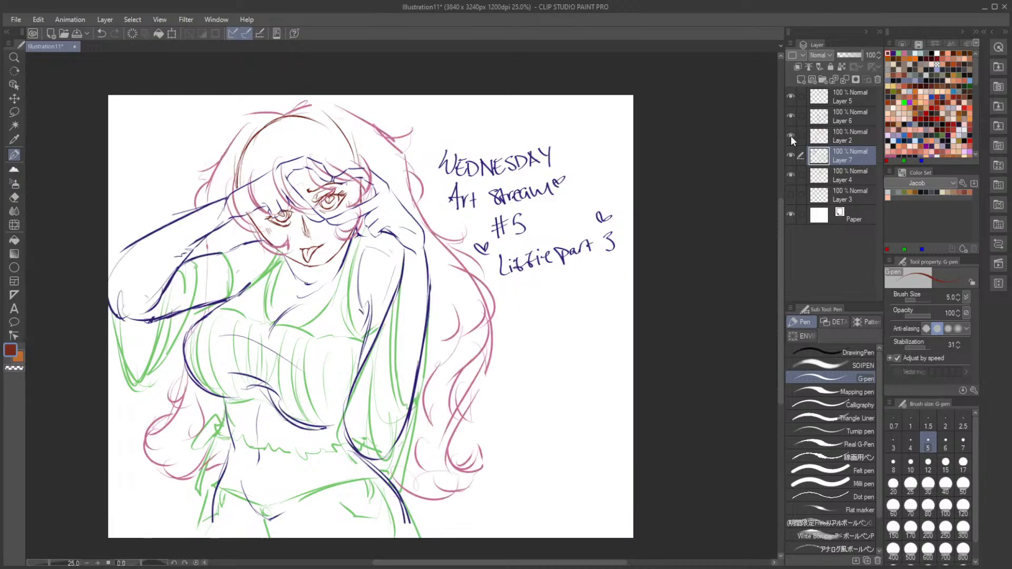
click(790, 170)
click(791, 169)
drag(291, 410, 311, 382)
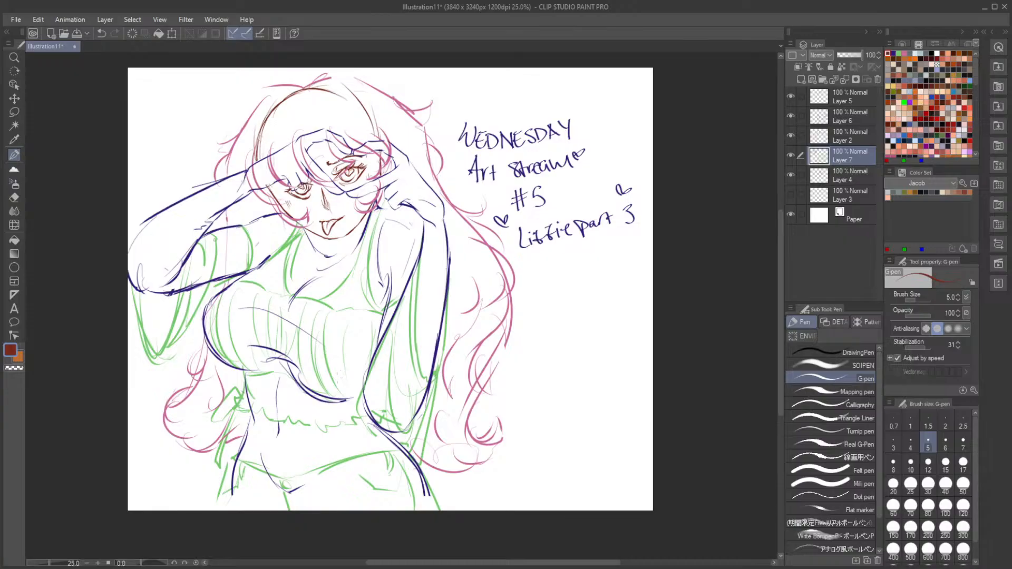
Step: Erase the red skull outline above the hands on Layer 4 with the Hard eraser at size 80
click(14, 198)
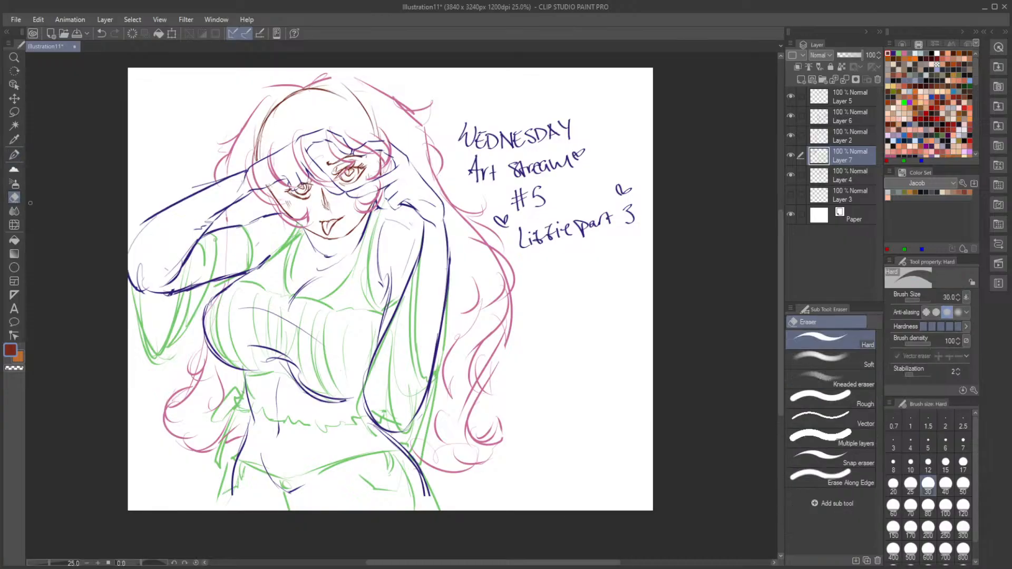
click(928, 505)
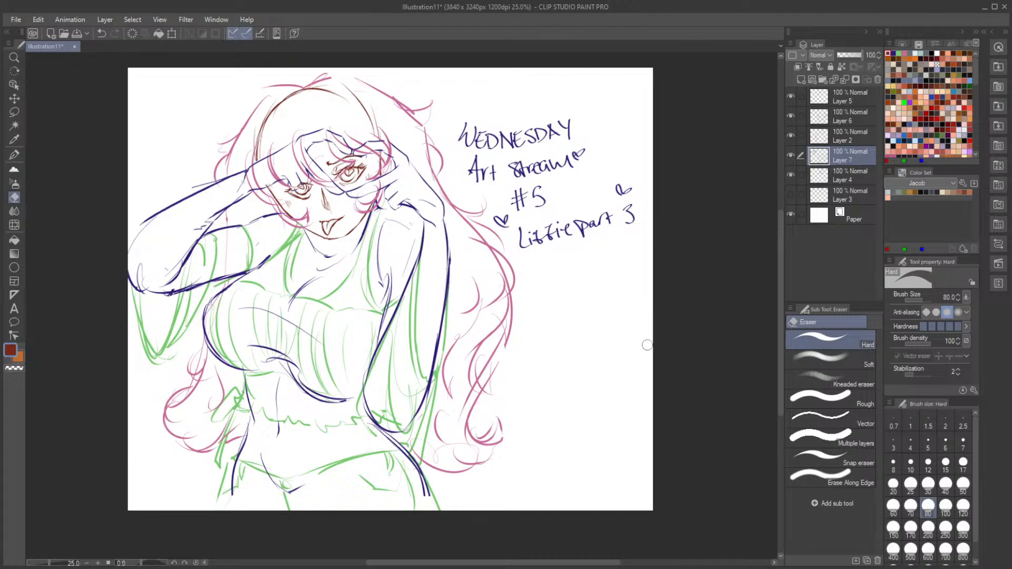
click(844, 95)
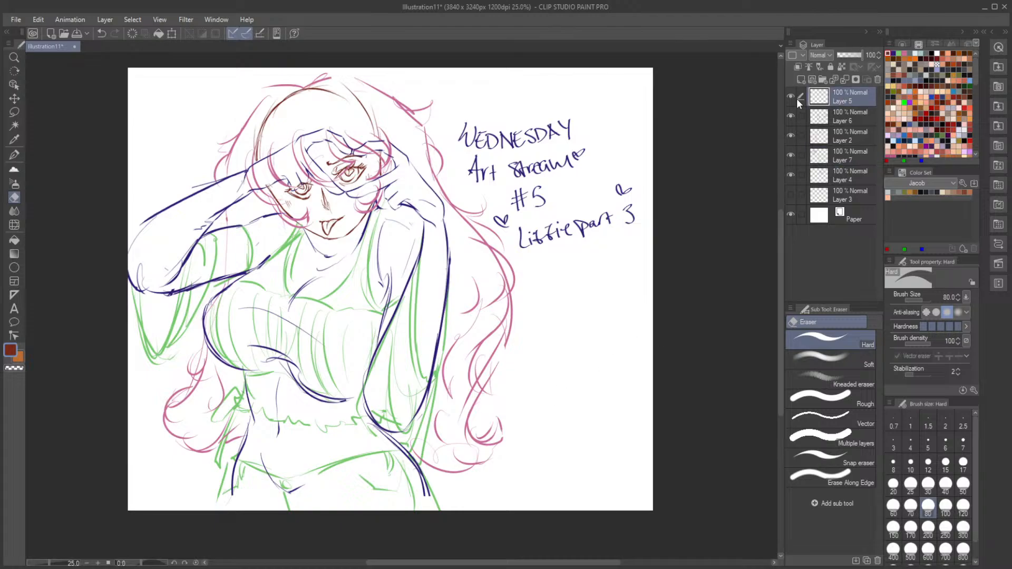
click(792, 97)
click(842, 176)
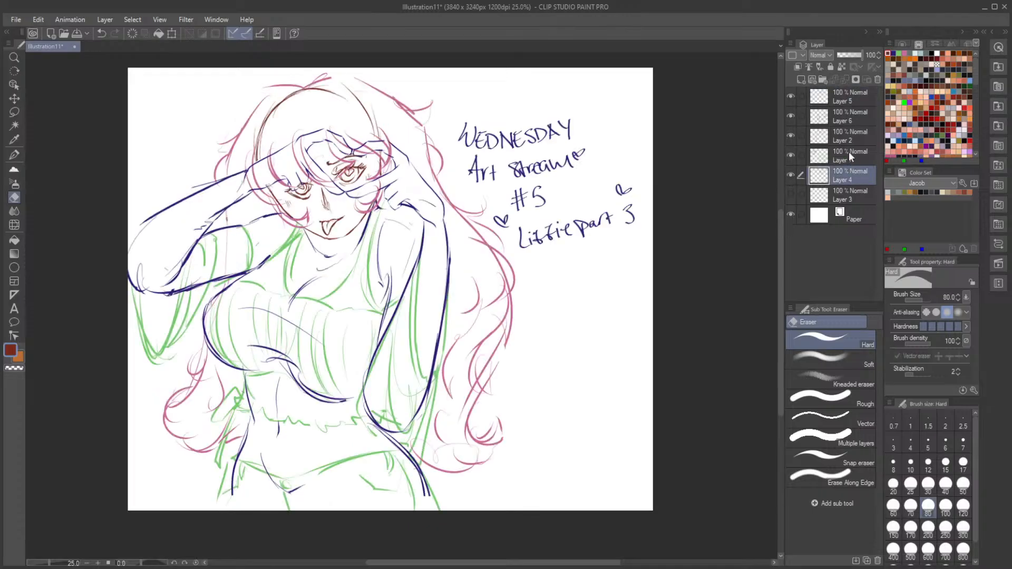
click(791, 156)
click(793, 156)
click(794, 133)
click(794, 133)
click(790, 118)
click(790, 117)
click(792, 175)
click(791, 175)
mouse_move(253, 166)
mouse_down()
mouse_move(274, 113)
mouse_move(316, 89)
mouse_move(380, 96)
mouse_move(332, 95)
mouse_move(371, 121)
mouse_up()
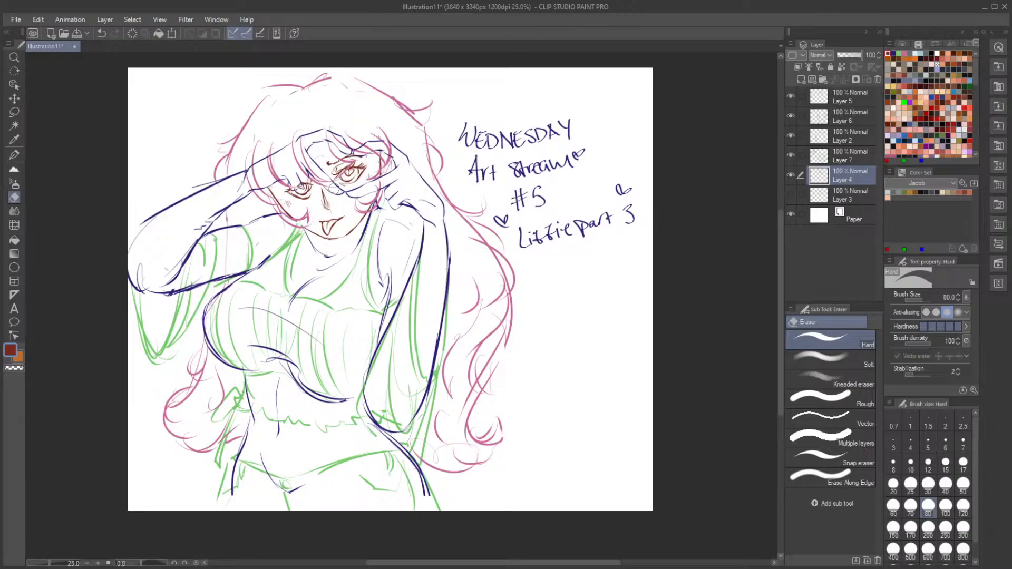
Step: Erase the pink hair lines that cross the heart-shaped hands on Layer 2
click(790, 136)
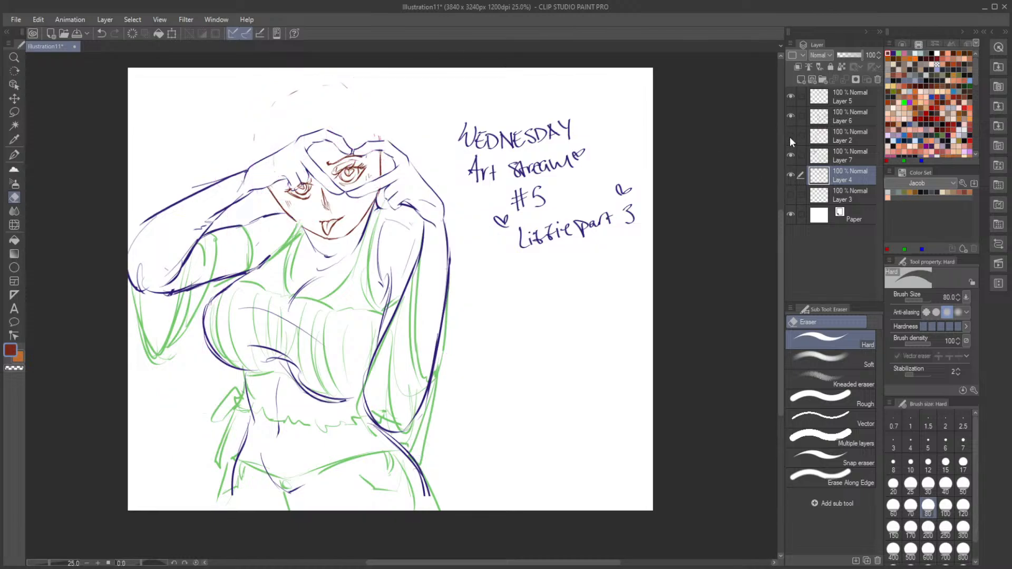
click(790, 136)
click(851, 129)
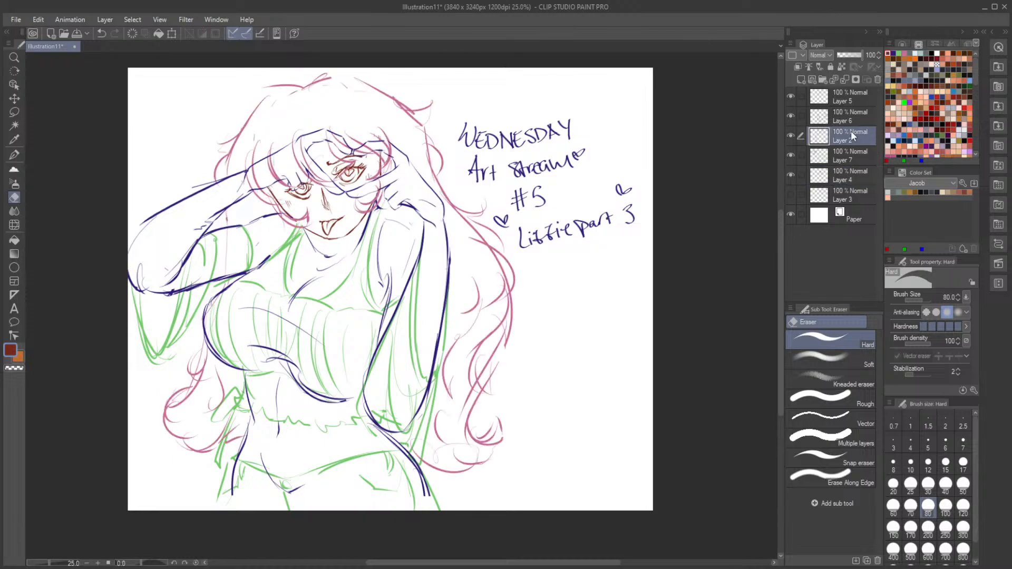
mouse_move(257, 170)
mouse_down()
mouse_move(241, 182)
mouse_move(257, 170)
mouse_move(262, 183)
mouse_up()
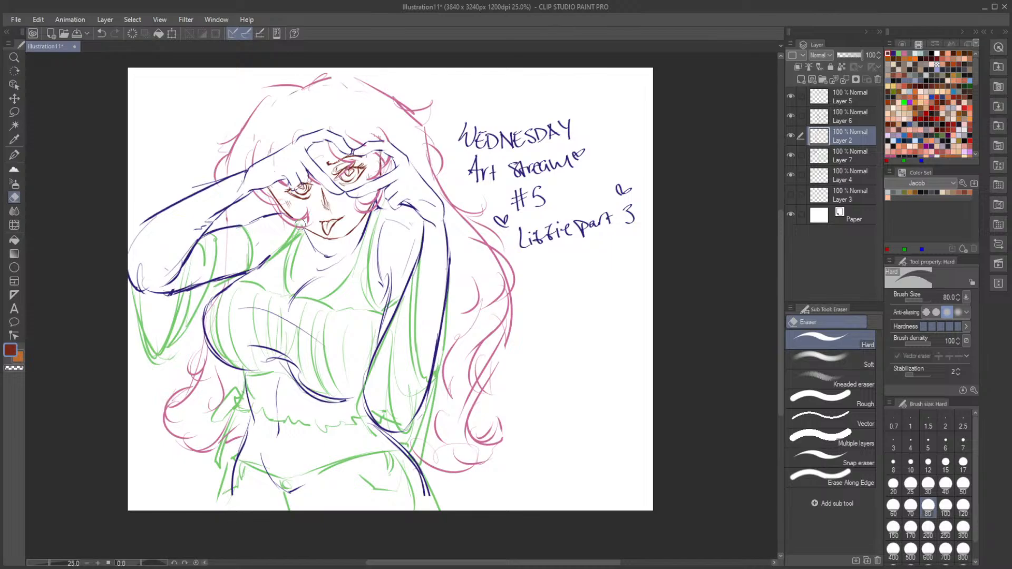
Step: Erase the red face and eye lines that overlap the fingers on Layer 4
click(791, 156)
click(792, 156)
click(790, 176)
click(790, 176)
click(848, 176)
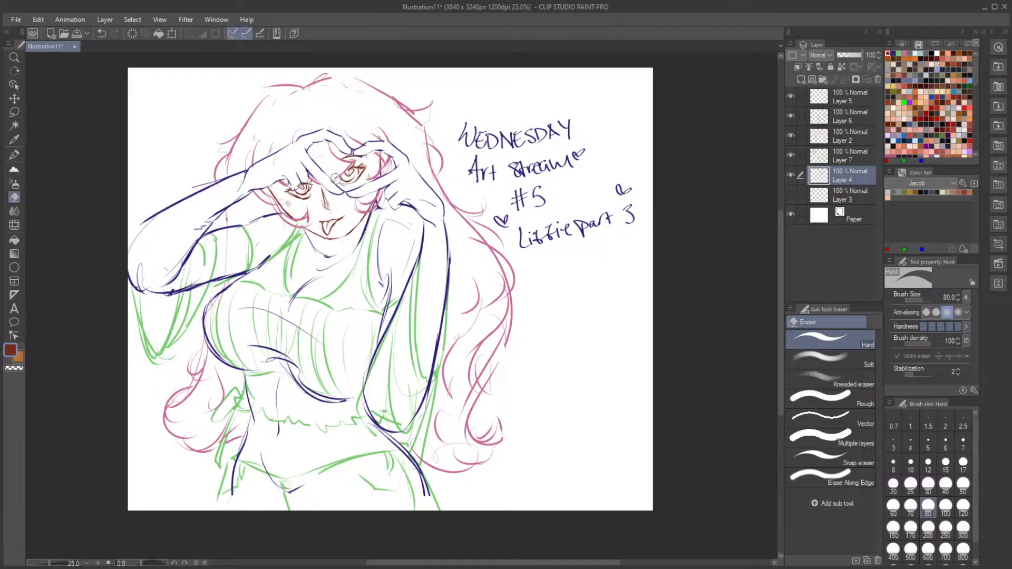
Step: Erase the blue underside line of the raised arm where the green sleeve covers it, on Layer 6
click(14, 157)
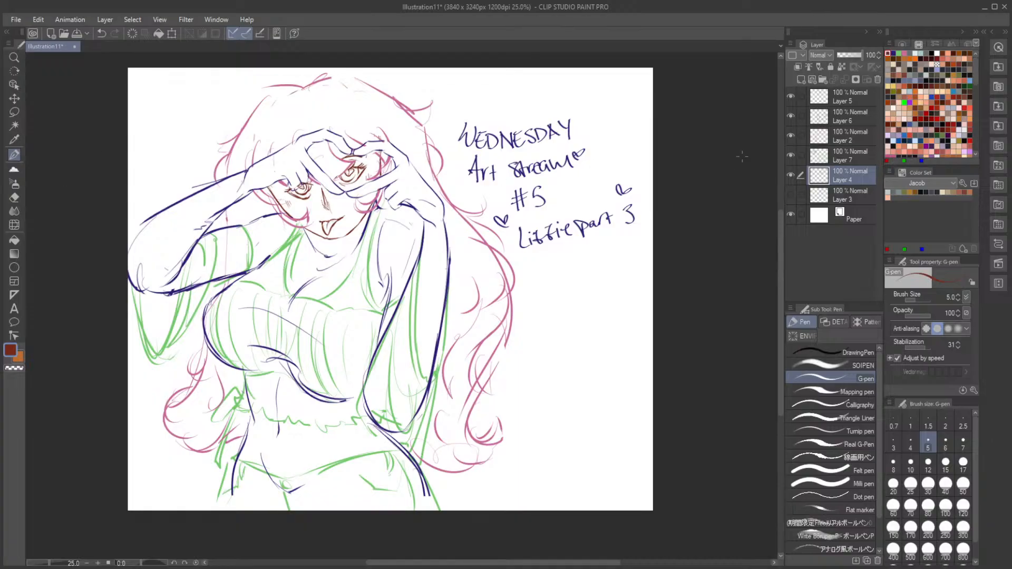
click(791, 156)
click(791, 156)
click(791, 135)
click(791, 115)
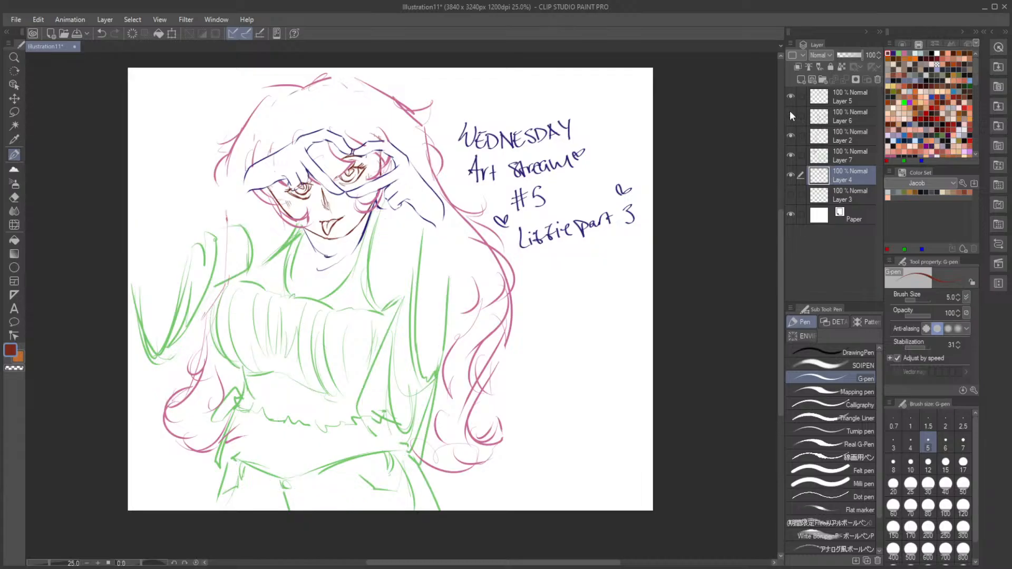
click(790, 115)
click(836, 116)
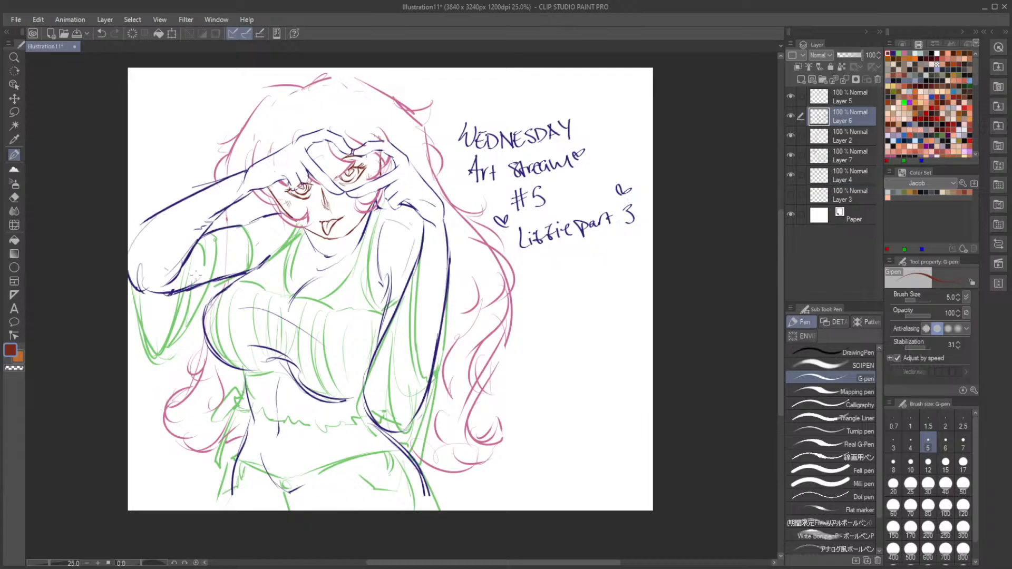
key(ctrl+z)
key(e)
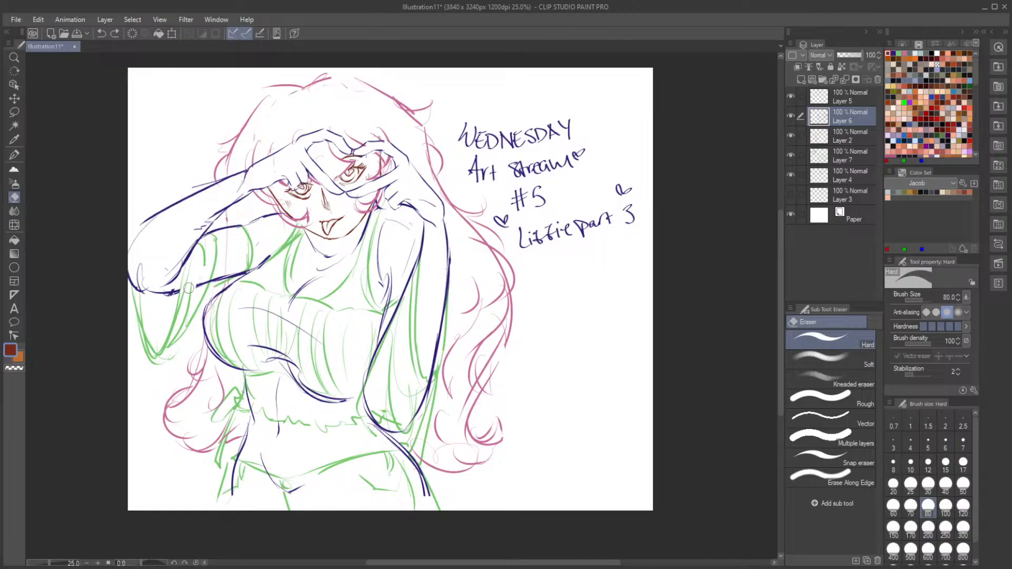
drag(188, 288, 254, 264)
Step: Erase the blue underbust and upper waist lines covered by the green top on Layer 6
mouse_move(253, 347)
mouse_down()
mouse_move(251, 360)
mouse_move(301, 389)
mouse_move(349, 400)
mouse_up()
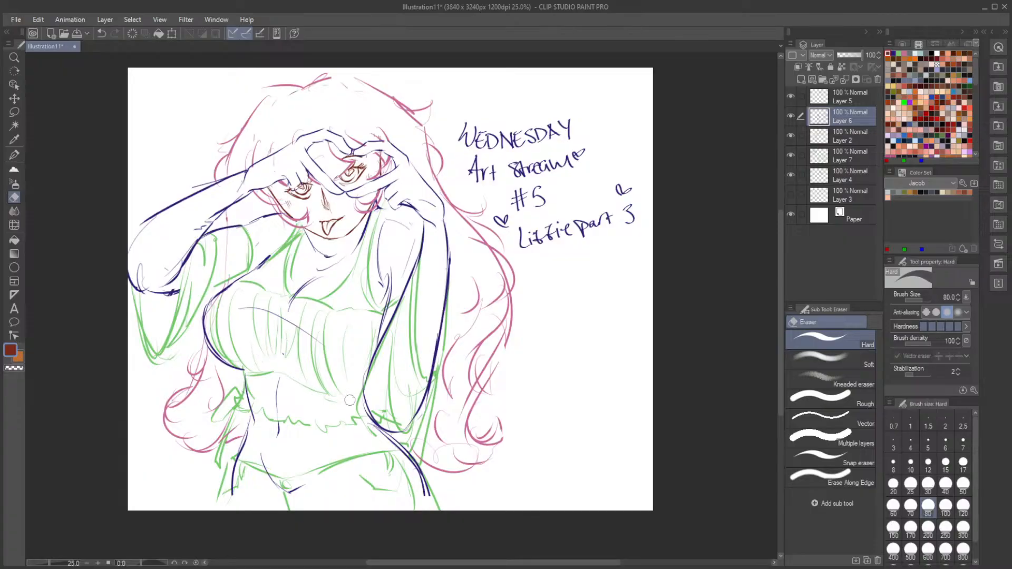
key(ctrl+z)
mouse_move(291, 375)
mouse_down()
mouse_move(301, 393)
mouse_move(341, 403)
mouse_move(303, 413)
mouse_move(346, 398)
mouse_move(307, 396)
mouse_move(269, 373)
mouse_move(309, 390)
mouse_move(286, 422)
mouse_up()
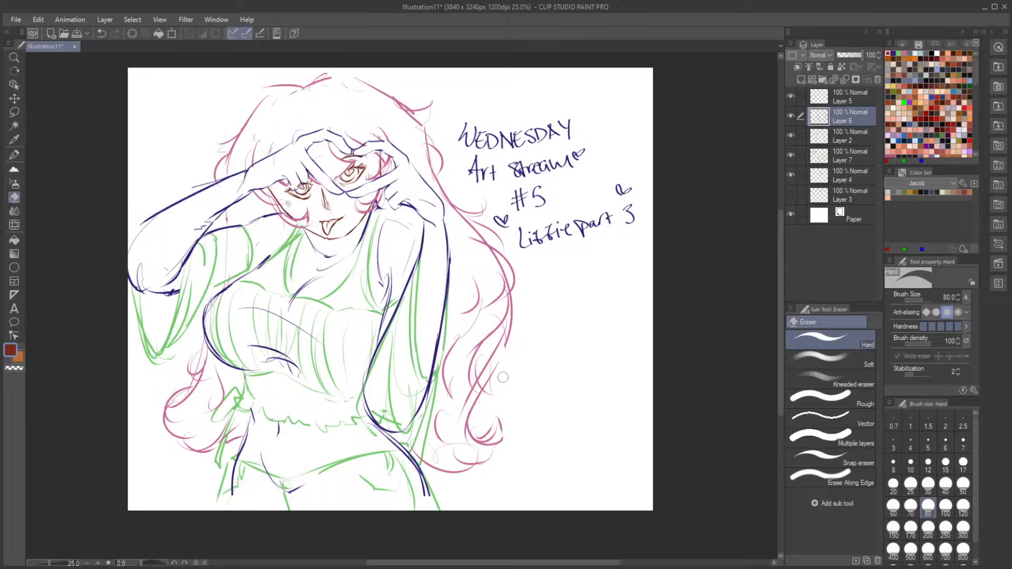
Step: Erase the blue elbow, hip and thigh lines covered by clothing on Layer 6, and redraw a short hip line with the G-pen
drag(237, 463, 230, 492)
drag(413, 464, 433, 511)
drag(429, 385, 414, 430)
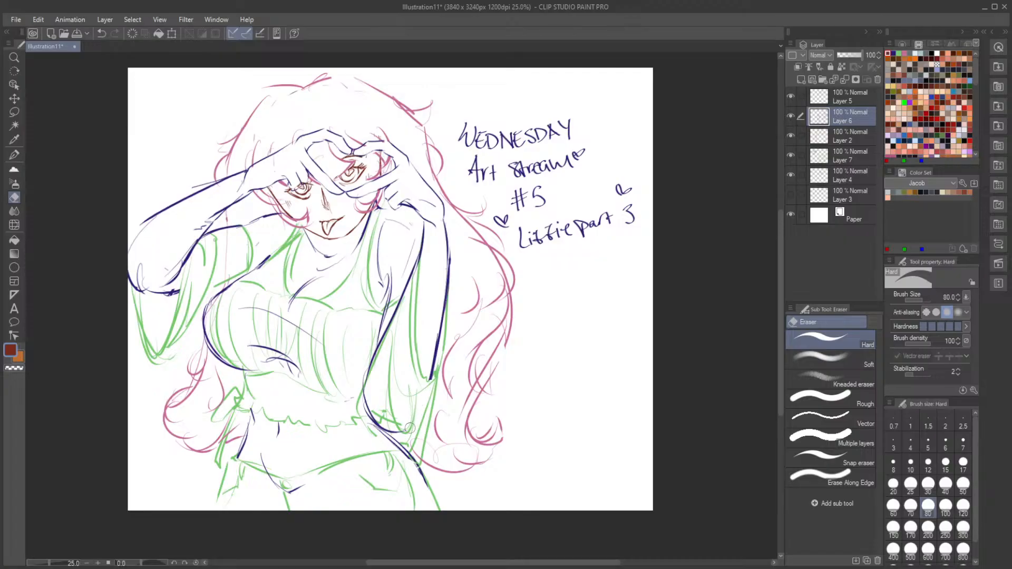
mouse_move(370, 391)
mouse_down()
mouse_move(376, 423)
mouse_move(421, 464)
mouse_up()
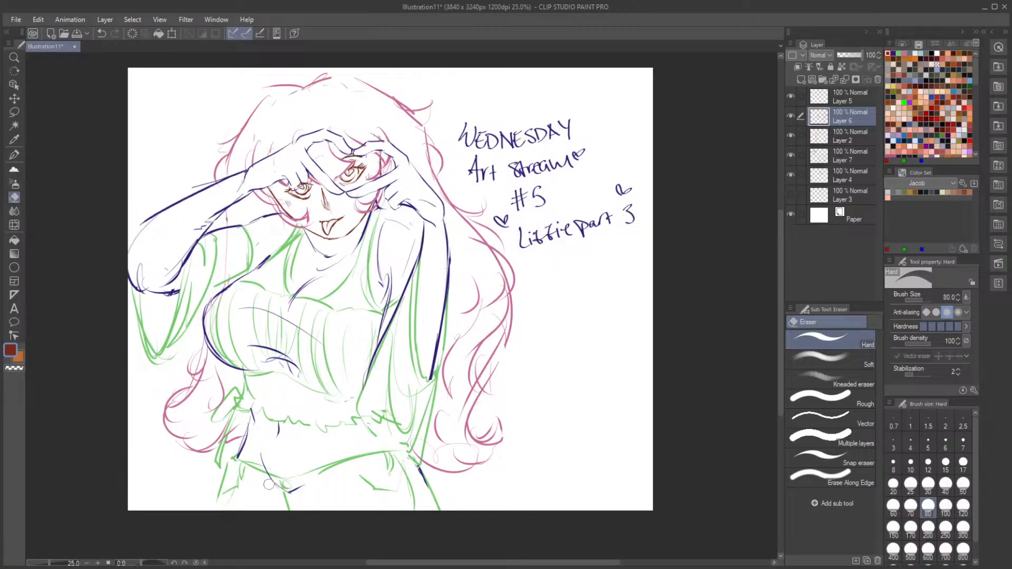
mouse_move(269, 484)
mouse_down()
mouse_move(292, 490)
mouse_move(283, 486)
mouse_up()
key(p)
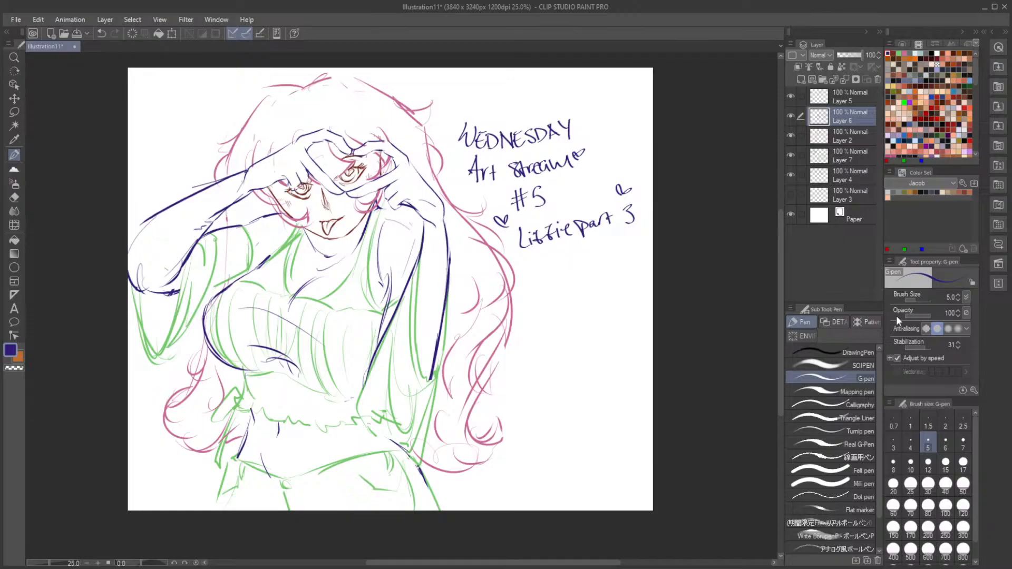
Step: Erase the handwritten stream title beside the character on Layer 7 with the Hard eraser at size 250
click(790, 135)
click(790, 134)
click(791, 116)
click(791, 116)
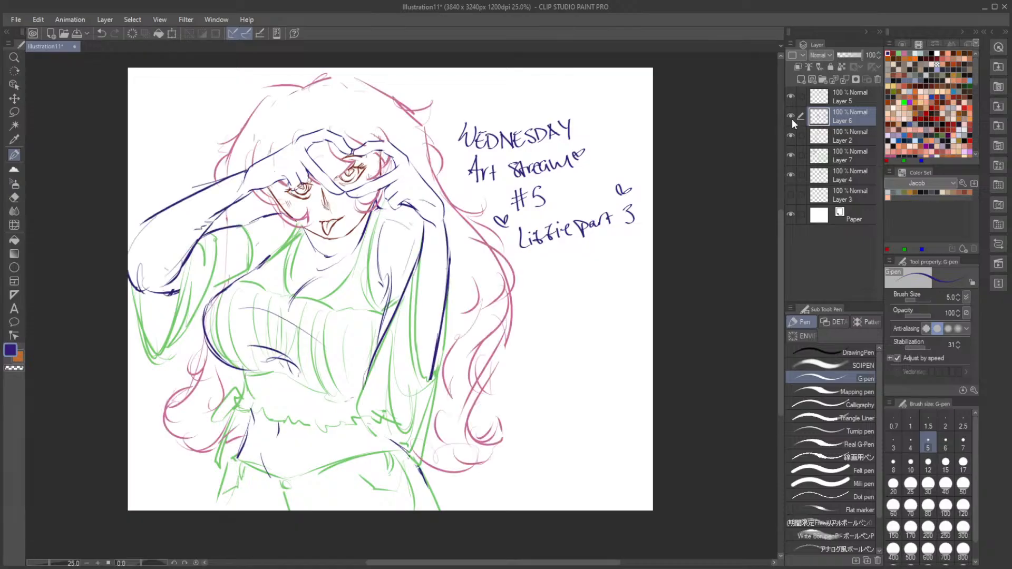
click(789, 167)
click(790, 156)
click(790, 155)
click(789, 169)
click(787, 154)
click(788, 154)
click(840, 155)
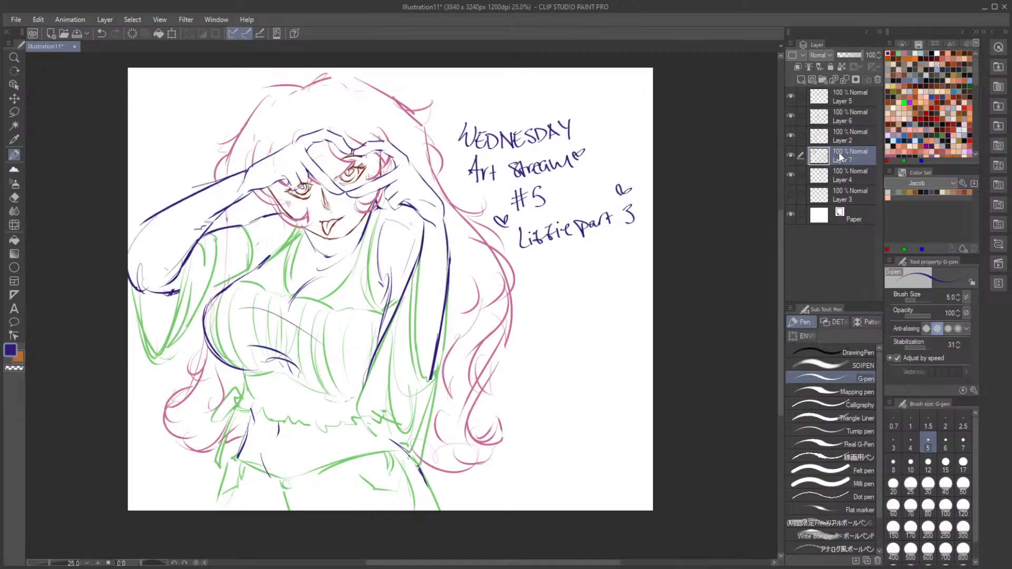
click(15, 198)
click(946, 529)
mouse_move(592, 216)
mouse_down()
mouse_move(635, 204)
mouse_move(549, 207)
mouse_move(511, 223)
mouse_move(529, 176)
mouse_move(500, 160)
mouse_move(472, 177)
mouse_move(505, 174)
mouse_up()
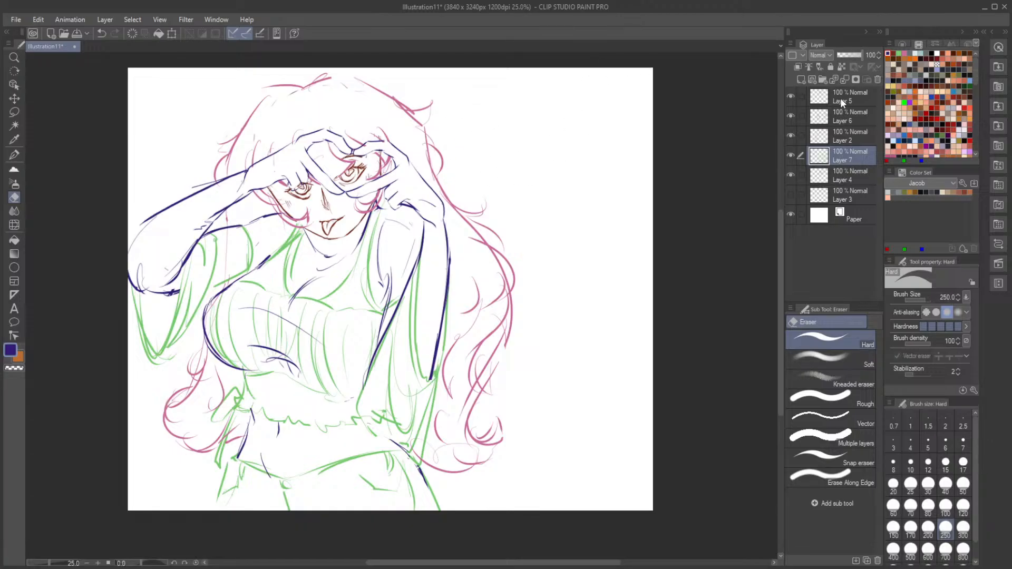
Step: Merge the sketch layers from Layer 5 down into Layer 4
click(840, 98)
click(845, 79)
click(845, 79)
click(845, 78)
click(846, 78)
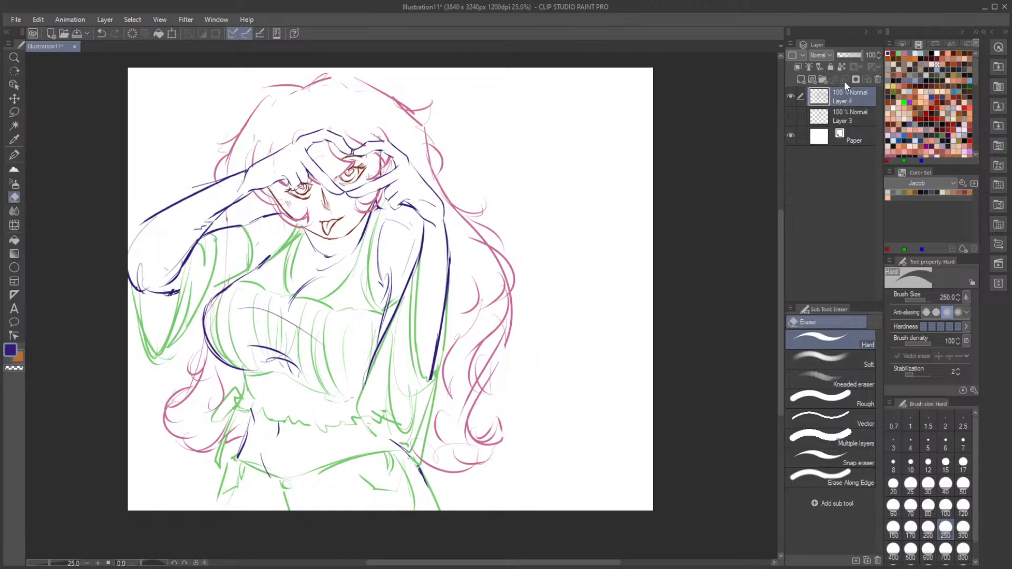
Step: Check the contents of the hidden Layer 3 and delete that layer
click(791, 115)
click(790, 115)
click(861, 119)
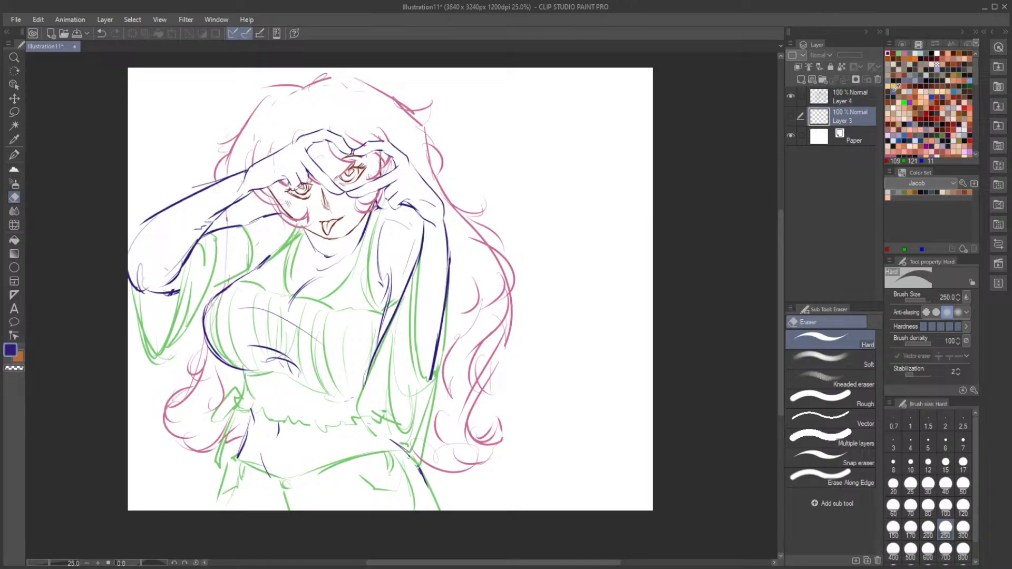
click(876, 78)
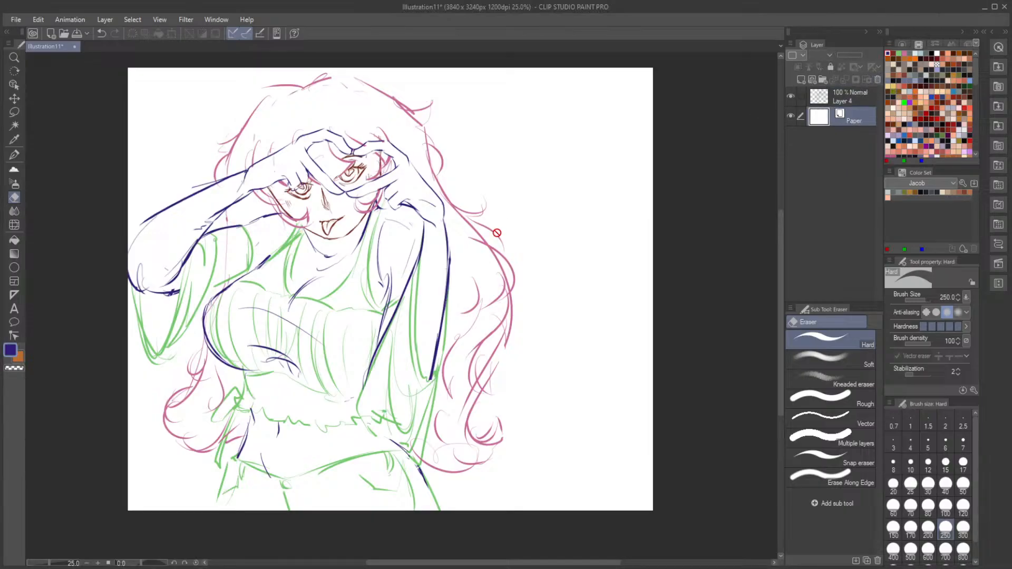
Step: Add a new raster layer above the sketch on Layer 4 and clip it to that layer
click(790, 96)
click(790, 95)
click(856, 93)
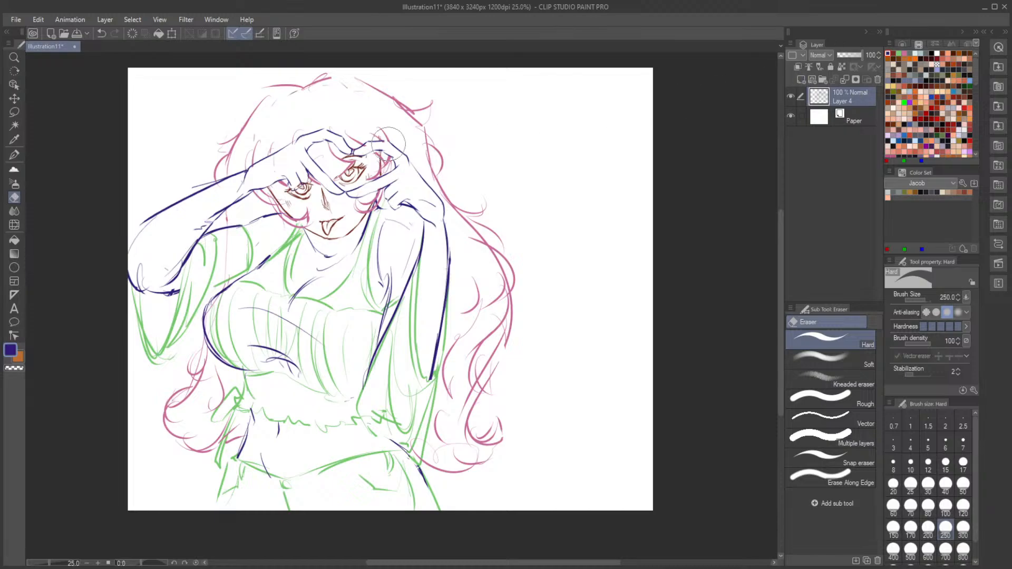
click(800, 80)
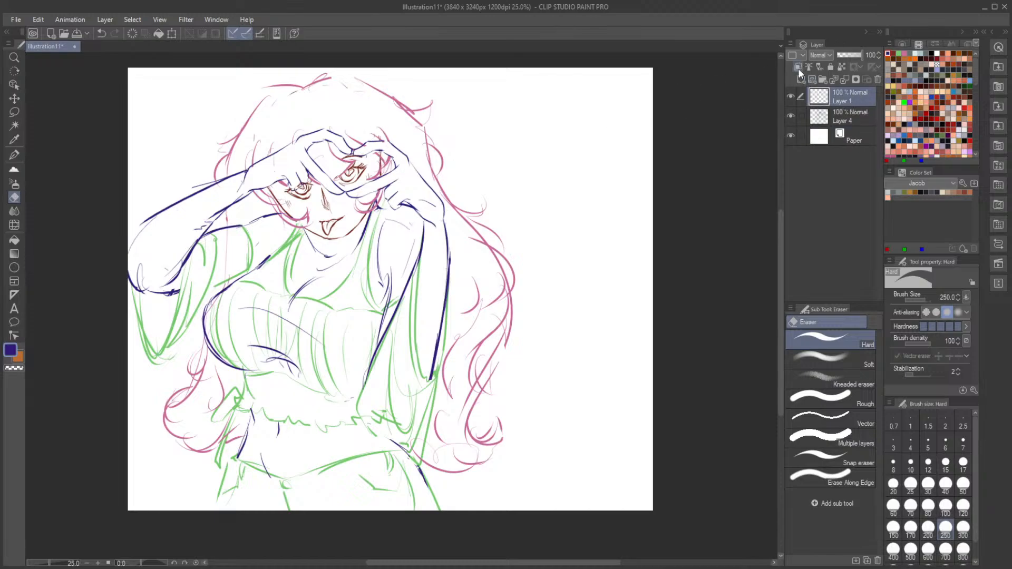
click(798, 67)
Step: Recolor all the sketch lines black by filling the clipped layer
click(902, 45)
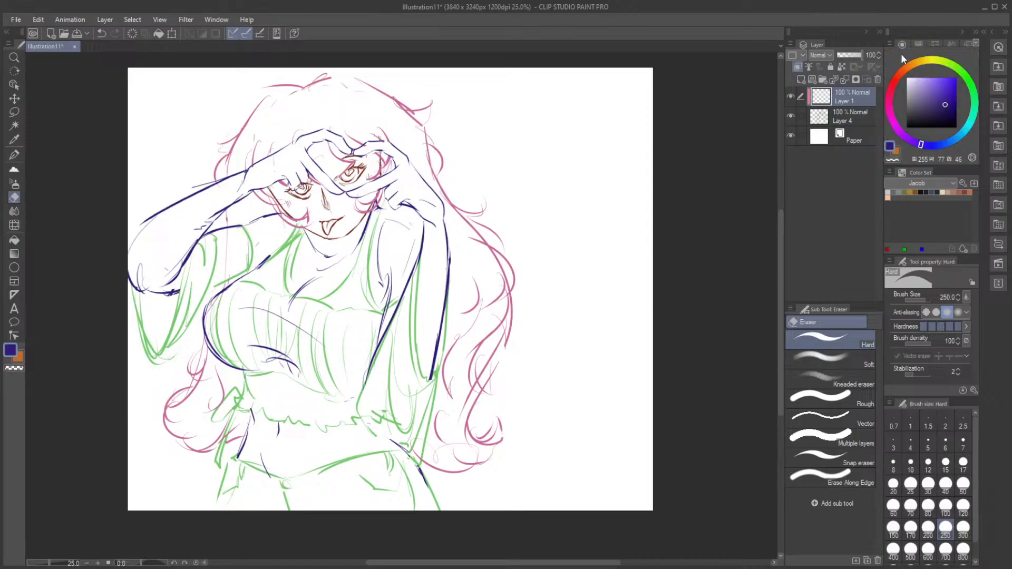
click(906, 128)
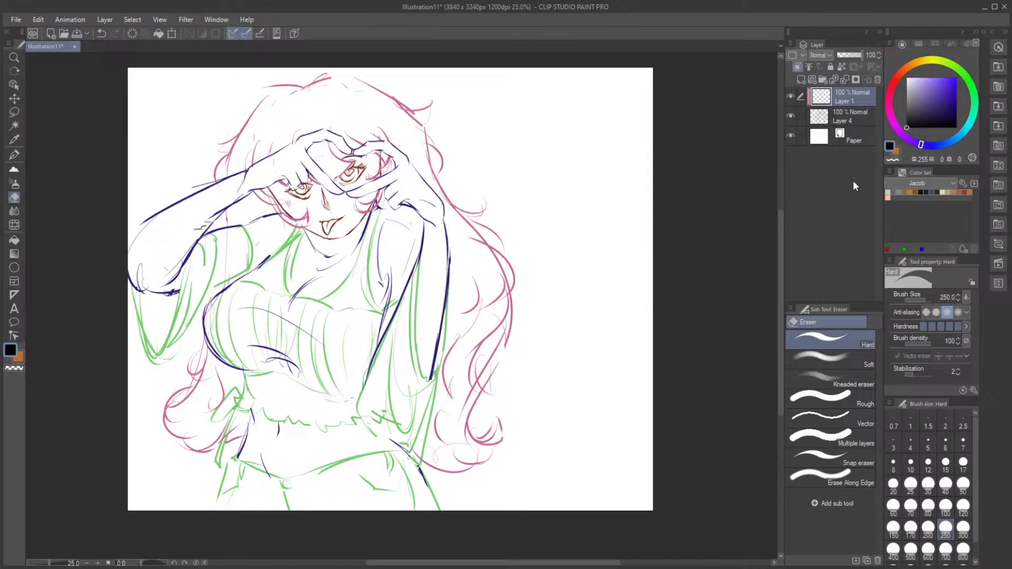
click(14, 240)
click(297, 242)
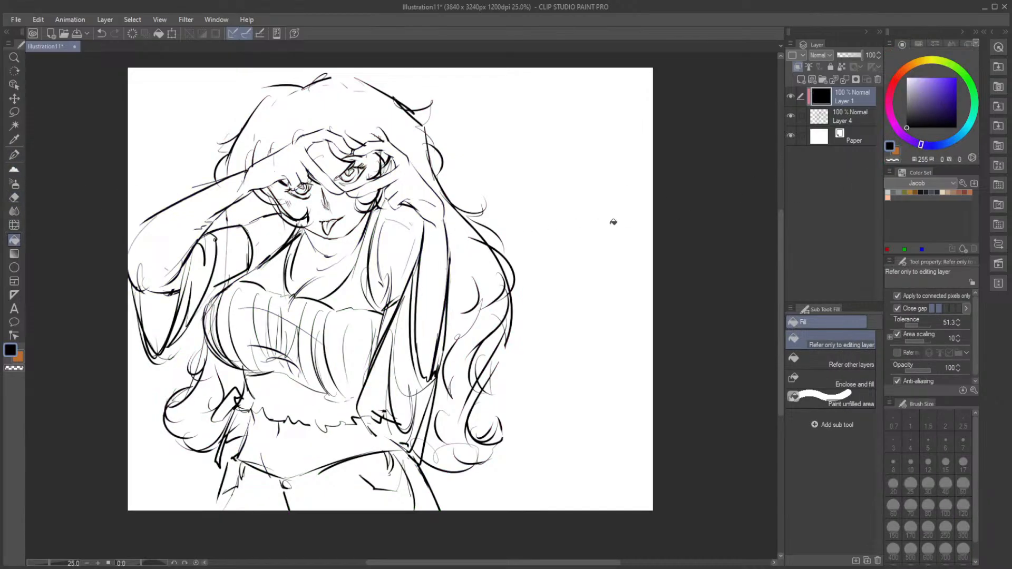
Step: Recolor all the sketch lines muted blue by refilling the clipped layer
drag(948, 149, 941, 144)
click(929, 97)
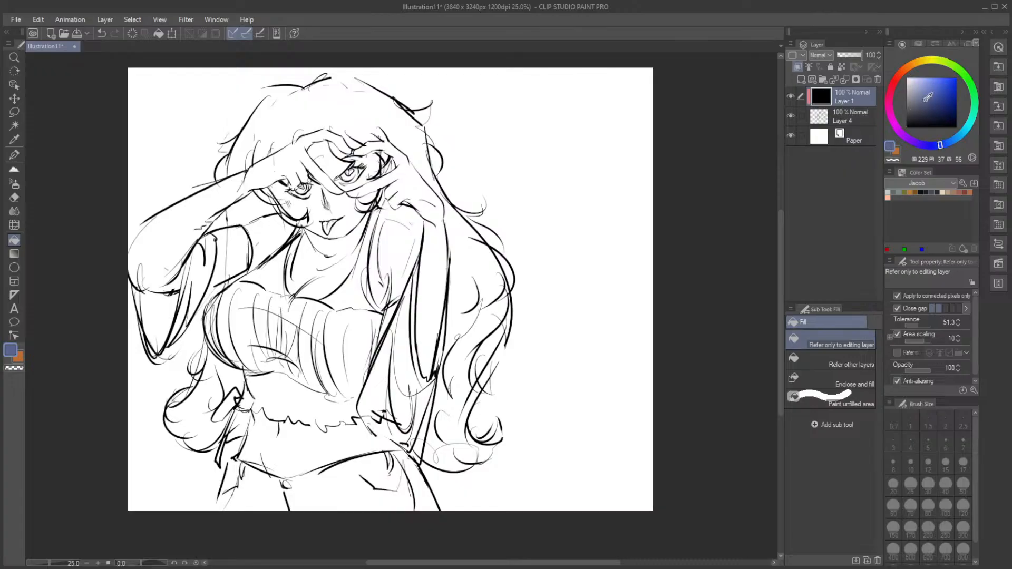
click(371, 222)
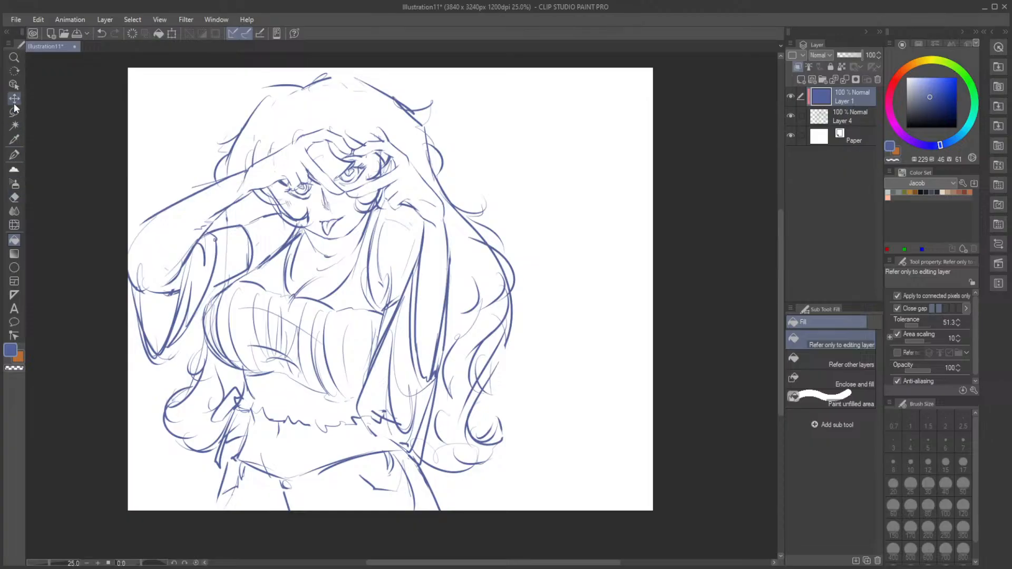
Step: Merge the blue color layer down into Layer 4 and lower the opacity of Layer 4 to 46%
click(15, 155)
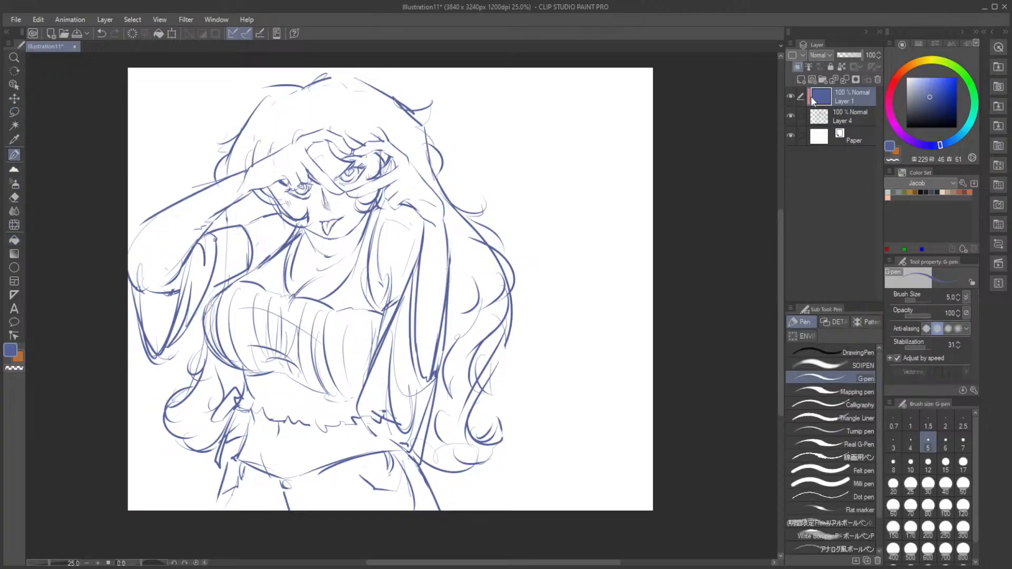
click(848, 78)
drag(855, 50, 849, 55)
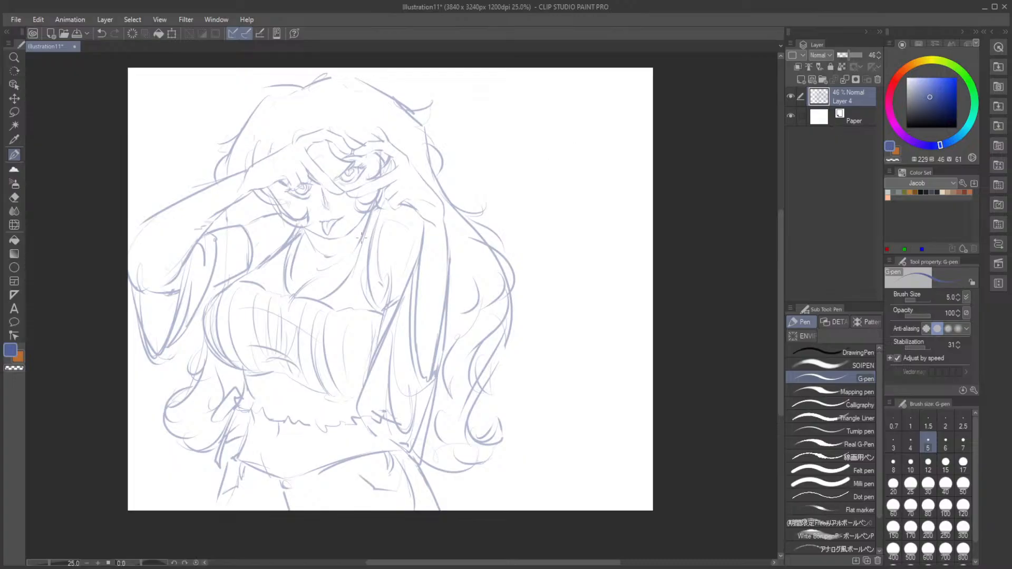
Step: Add a new line-art layer above the faded sketch and set the G-pen to size 6
scroll(363, 234, up, 4)
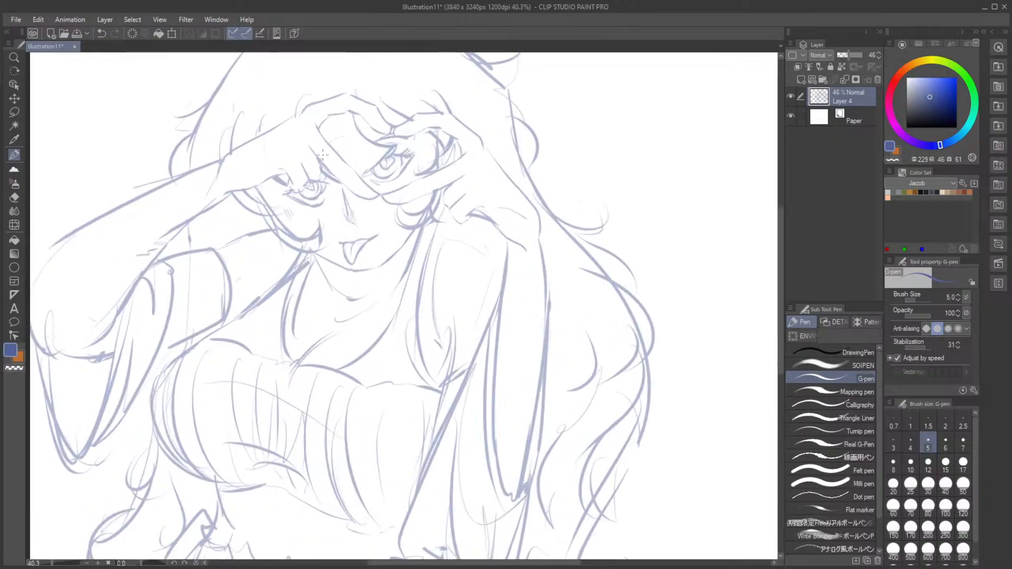
click(802, 79)
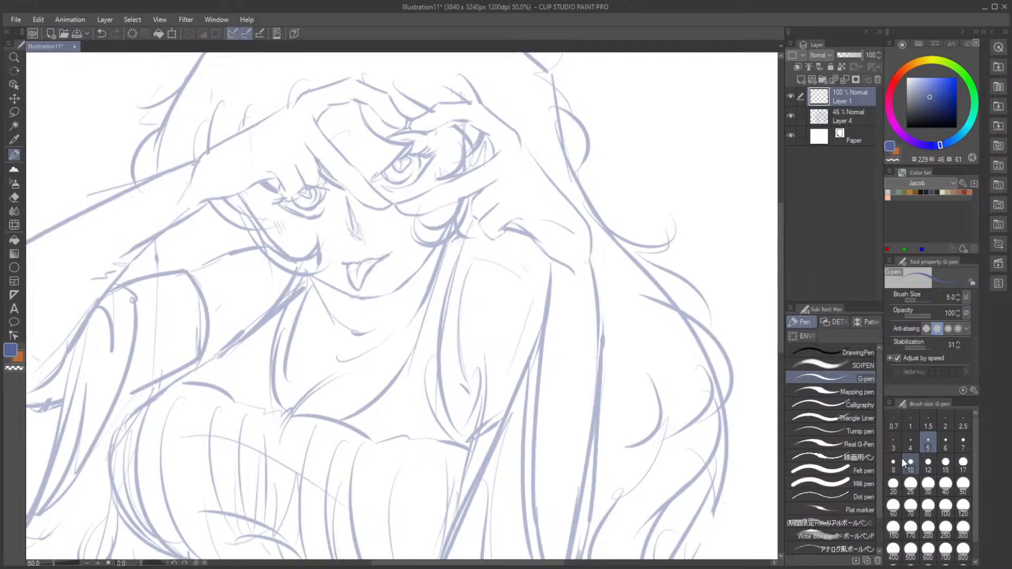
click(946, 443)
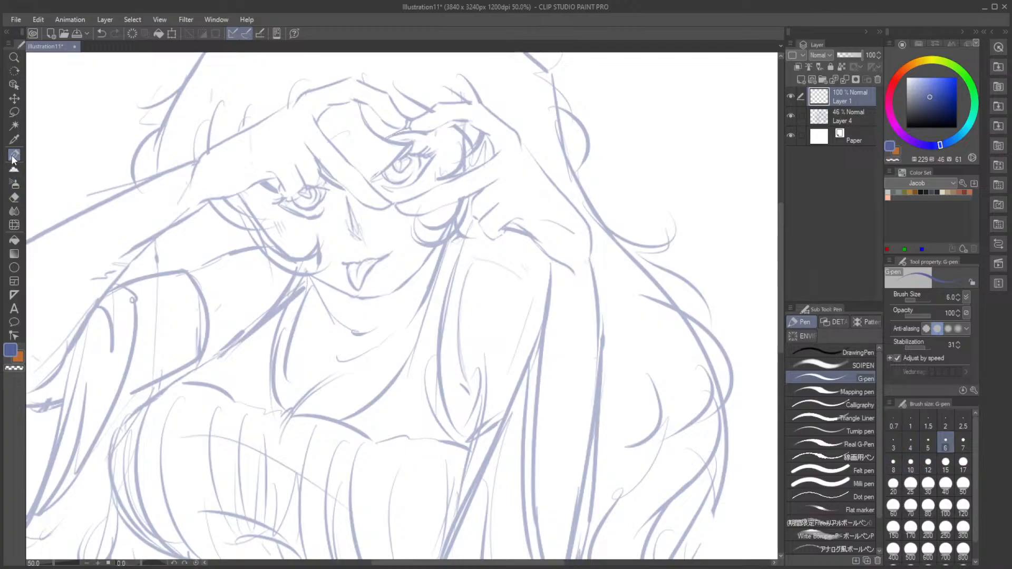
scroll(349, 204, down, 2)
scroll(329, 156, up, 3)
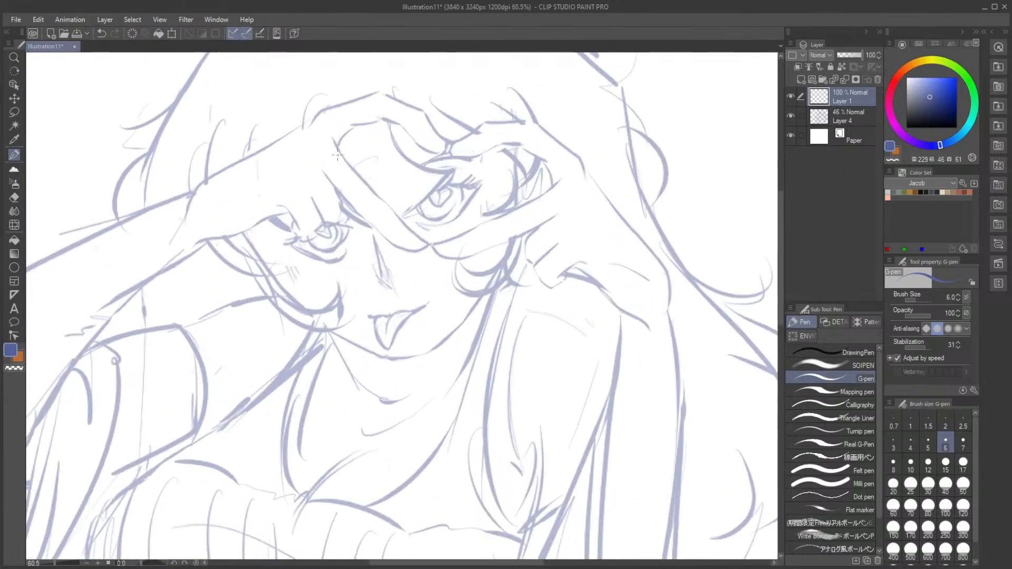
scroll(337, 155, up, 1)
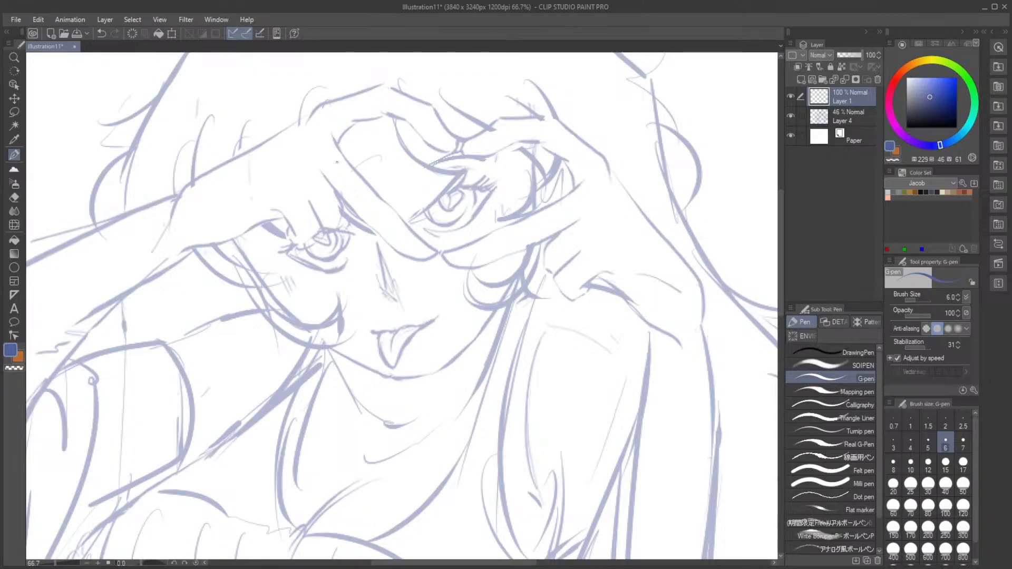
drag(584, 179, 549, 206)
key(ctrl+z)
key(ctrl+z)
Step: Set the drawing color to black and flip the canvas view horizontally
drag(942, 109, 899, 131)
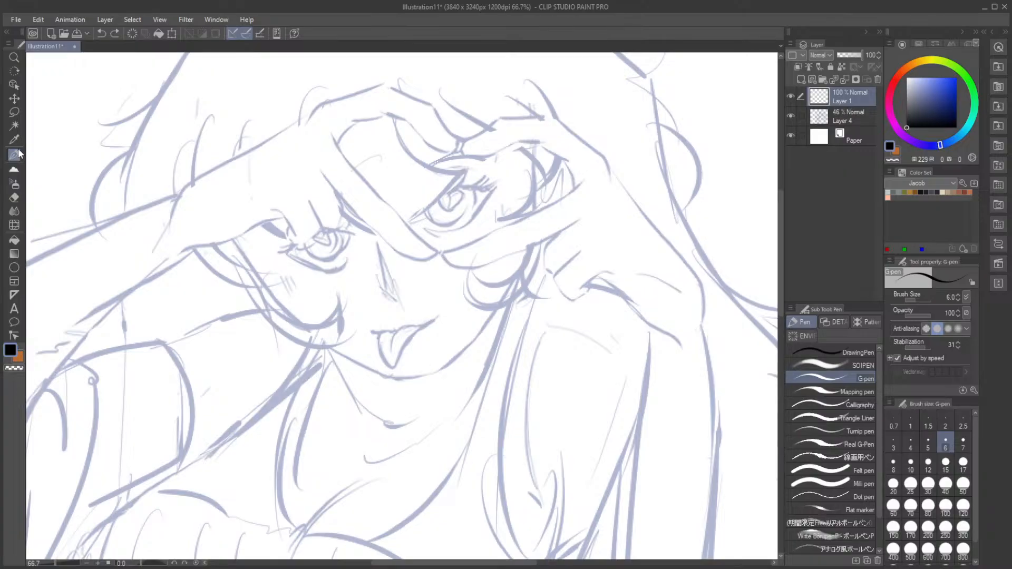
key(h)
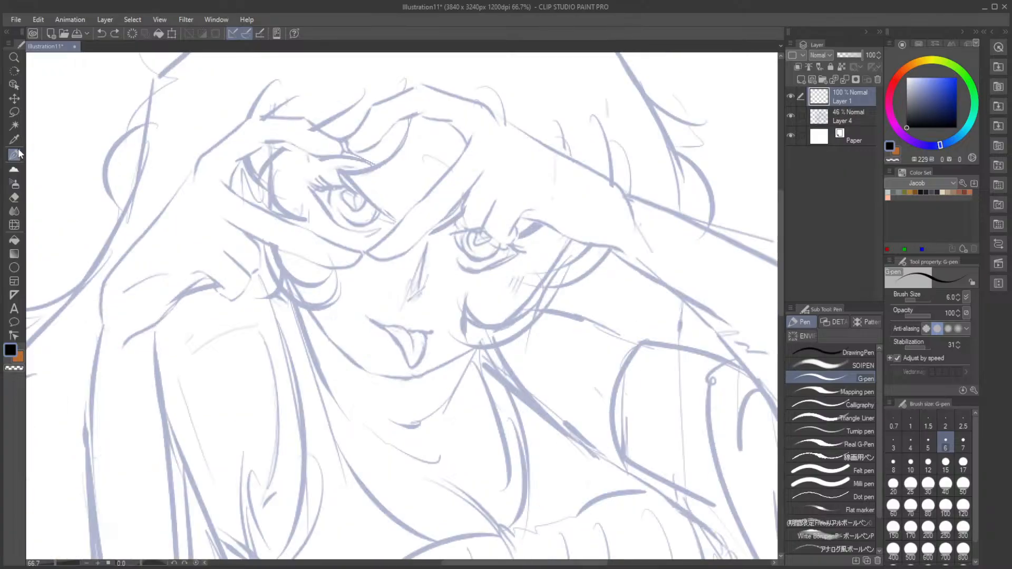
drag(473, 133, 398, 220)
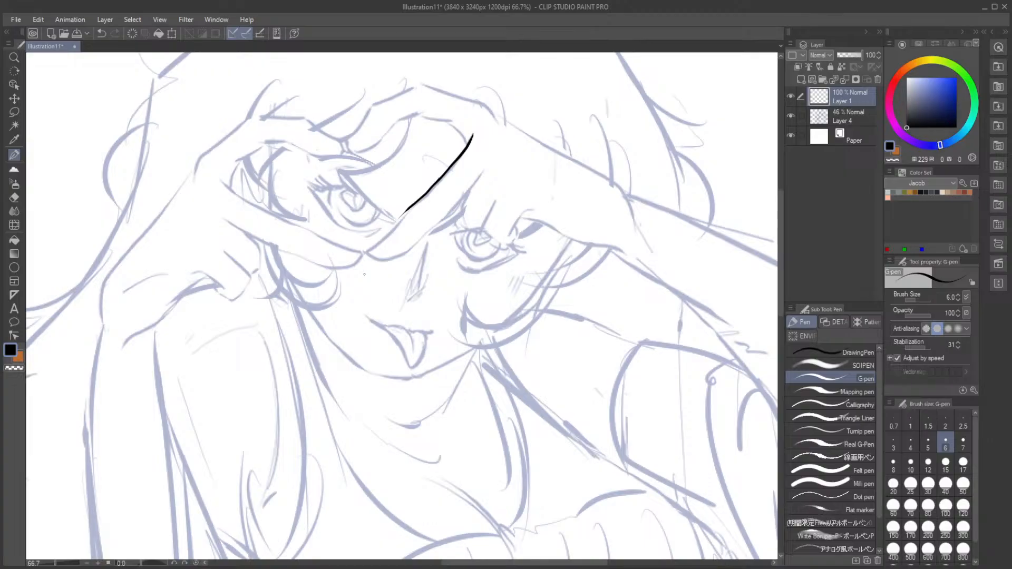
key(ctrl+z)
key(ctrl+z)
key(ctrl+z)
key(ctrl+z)
key(ctrl+z)
drag(472, 134, 439, 191)
key(ctrl+z)
Step: Ink the lower extended finger of the hand beside the open eye with the APPLESINFULL pen at size 12, rotating the canvas for the strokes
scroll(875, 406, down, 3)
click(856, 527)
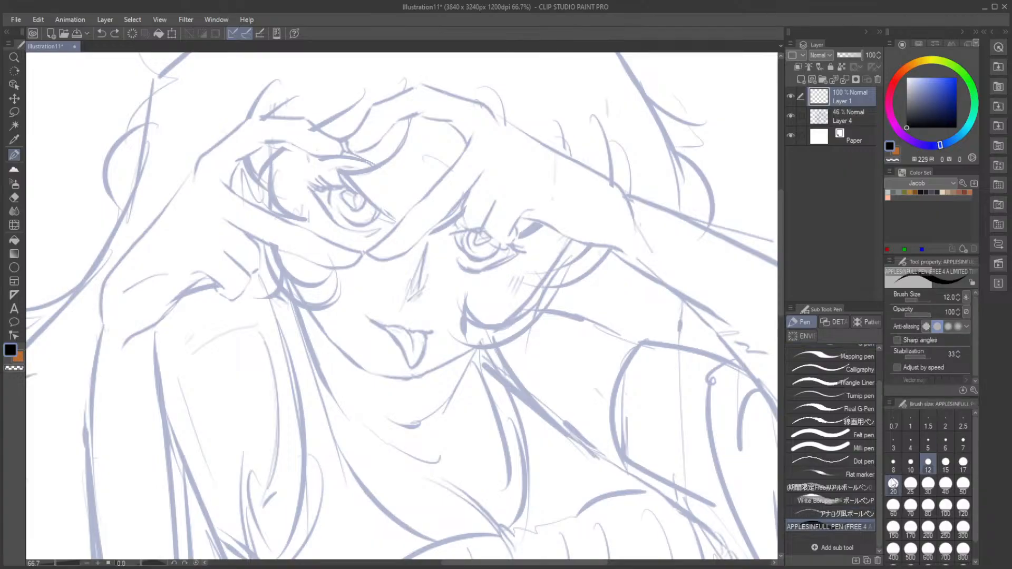
drag(471, 135, 426, 199)
key(ctrl+z)
drag(140, 563, 131, 564)
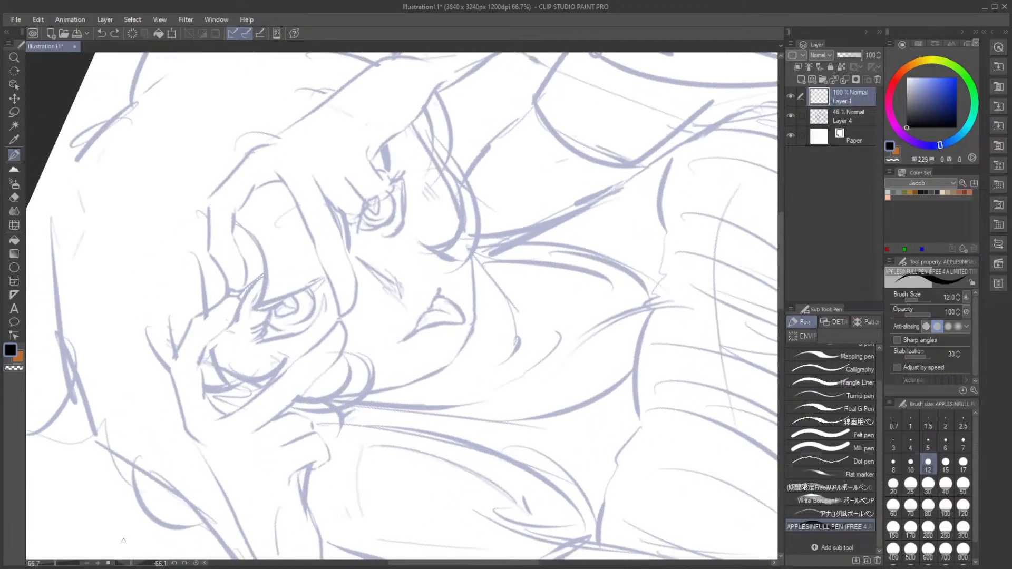
mouse_move(216, 420)
mouse_down()
mouse_move(340, 324)
mouse_move(347, 343)
mouse_move(332, 366)
mouse_move(255, 433)
mouse_up()
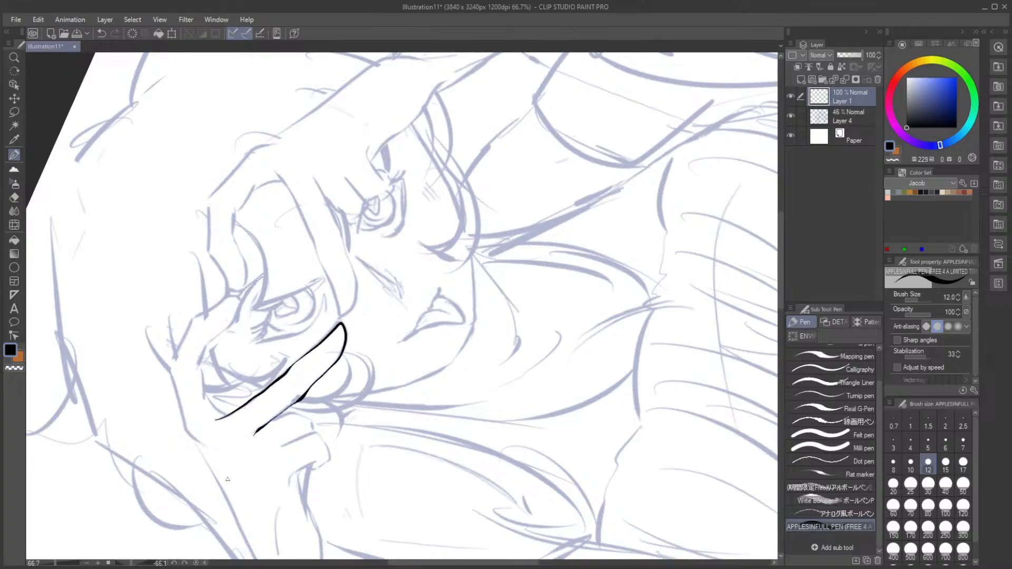
click(196, 563)
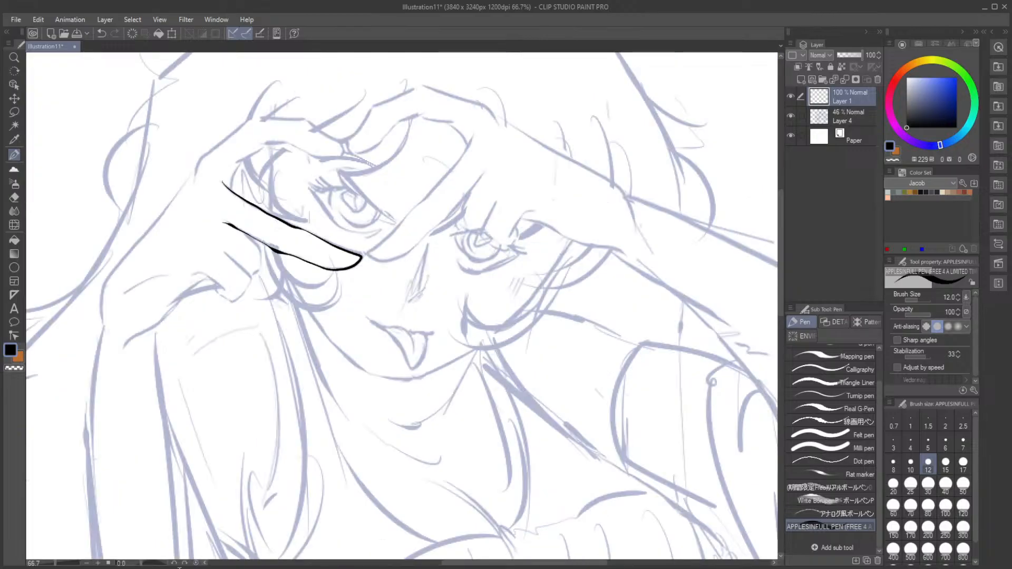
drag(232, 226, 220, 221)
drag(257, 245, 260, 263)
key(ctrl+z)
drag(245, 235, 260, 266)
key(ctrl+z)
mouse_move(246, 233)
mouse_down()
mouse_move(258, 248)
mouse_move(252, 276)
mouse_up()
key(ctrl+z)
Step: Ink the curled fingers beneath the extended finger with the pen at size 8, on a rotated canvas, and reset the rotation
click(893, 462)
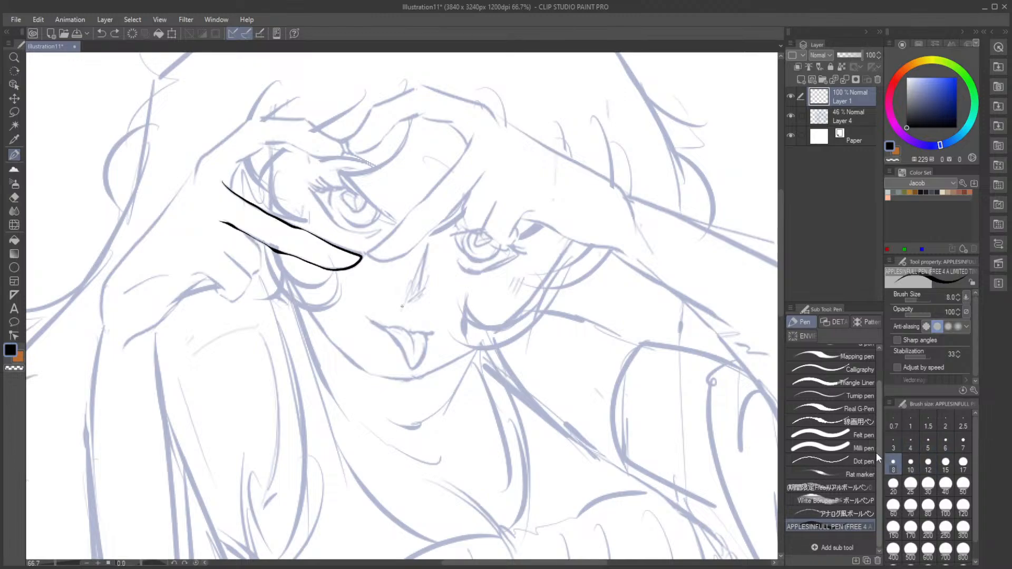
drag(139, 563, 125, 563)
scroll(779, 311, down, 3)
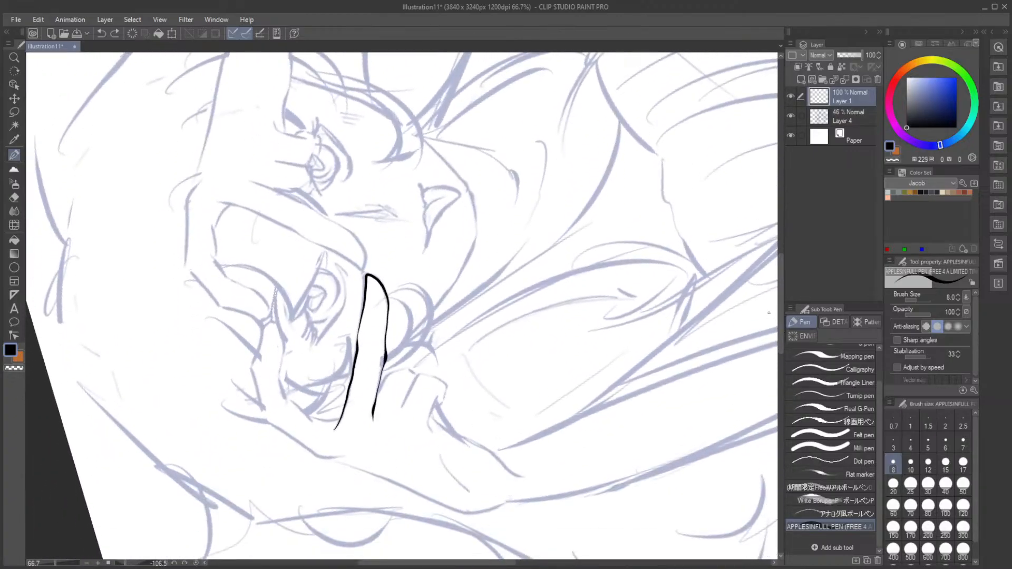
mouse_move(375, 396)
mouse_down()
mouse_move(386, 378)
mouse_move(414, 374)
mouse_up()
mouse_move(402, 406)
mouse_down()
mouse_move(415, 376)
mouse_move(436, 375)
mouse_move(423, 374)
mouse_move(443, 384)
mouse_move(427, 430)
mouse_up()
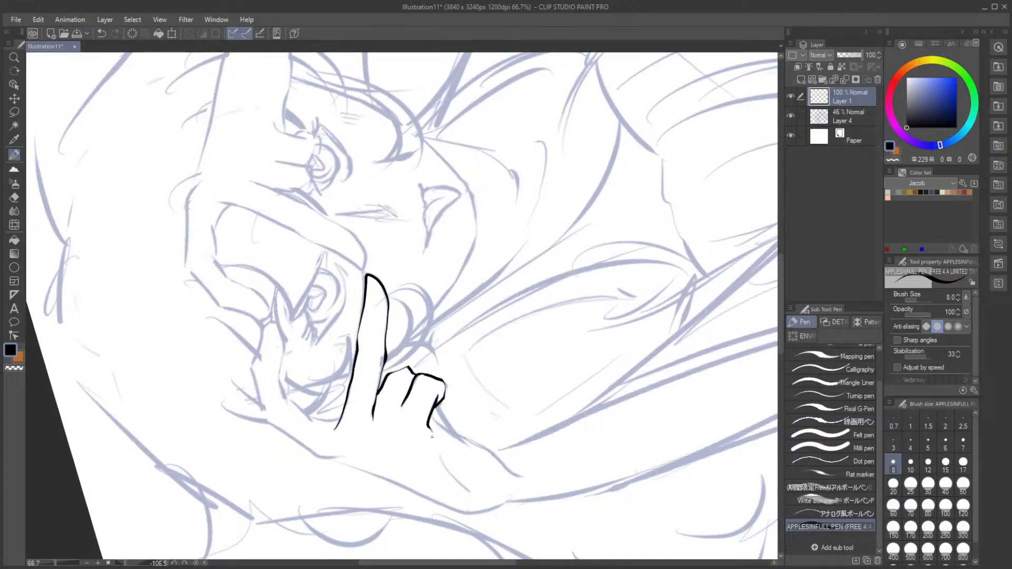
click(195, 563)
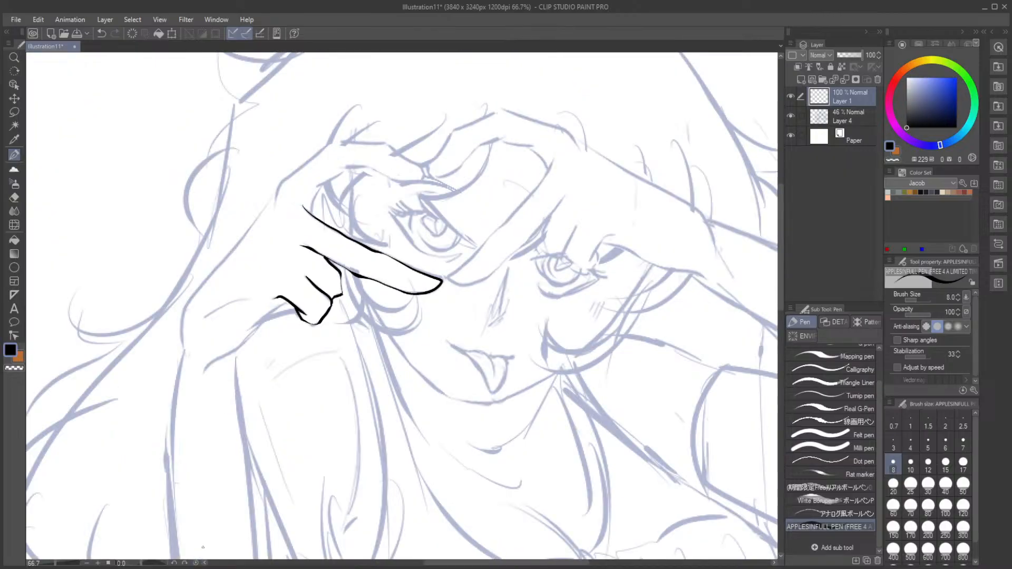
Step: Erase the short outer line at the tip of the upper curled finger with the Hard eraser at size 10
click(20, 197)
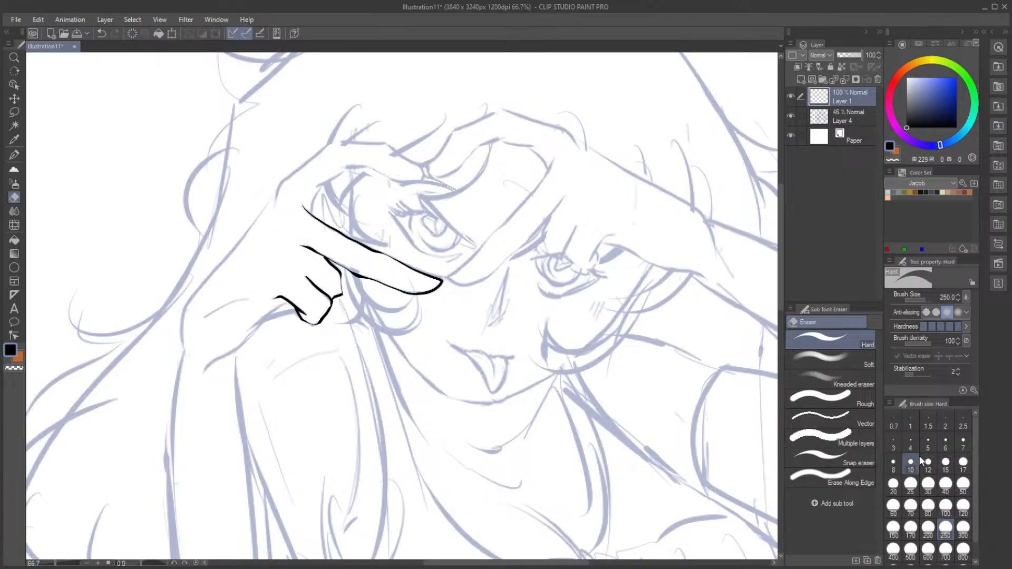
click(869, 423)
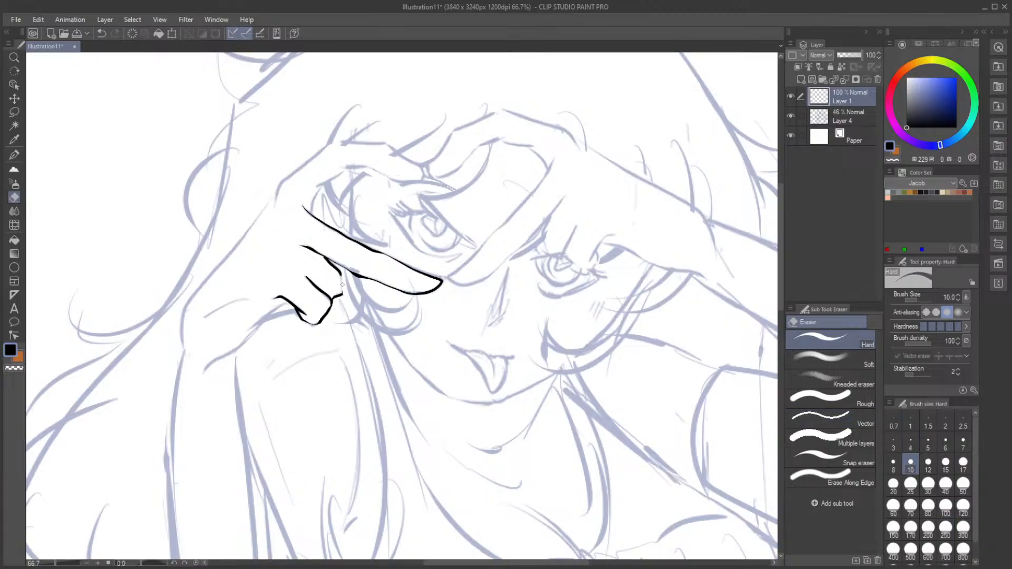
Step: Ink the upper extended finger of the same hand with the size 8 pen on a rotated canvas, and reset the rotation
click(15, 155)
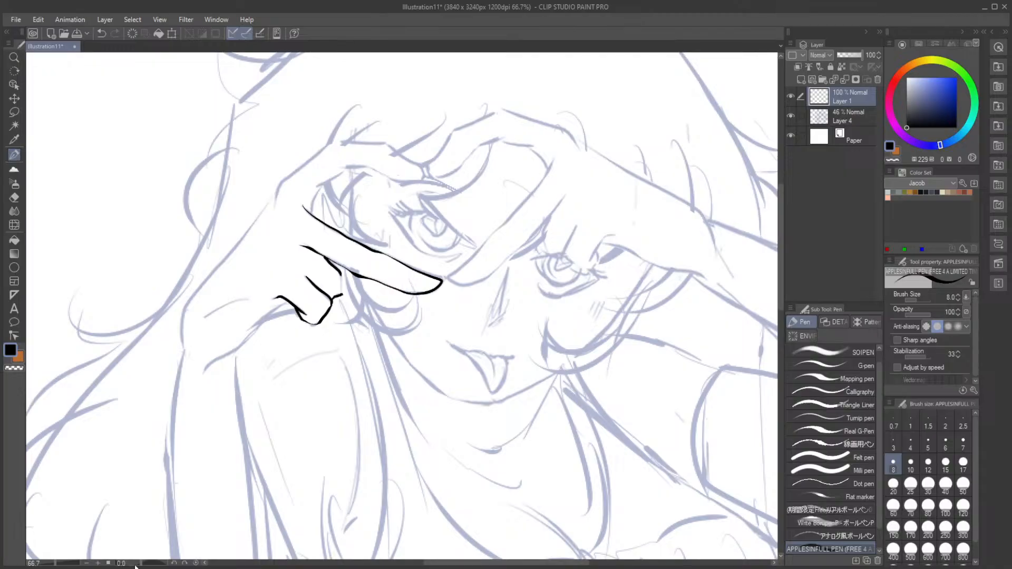
drag(141, 563, 134, 563)
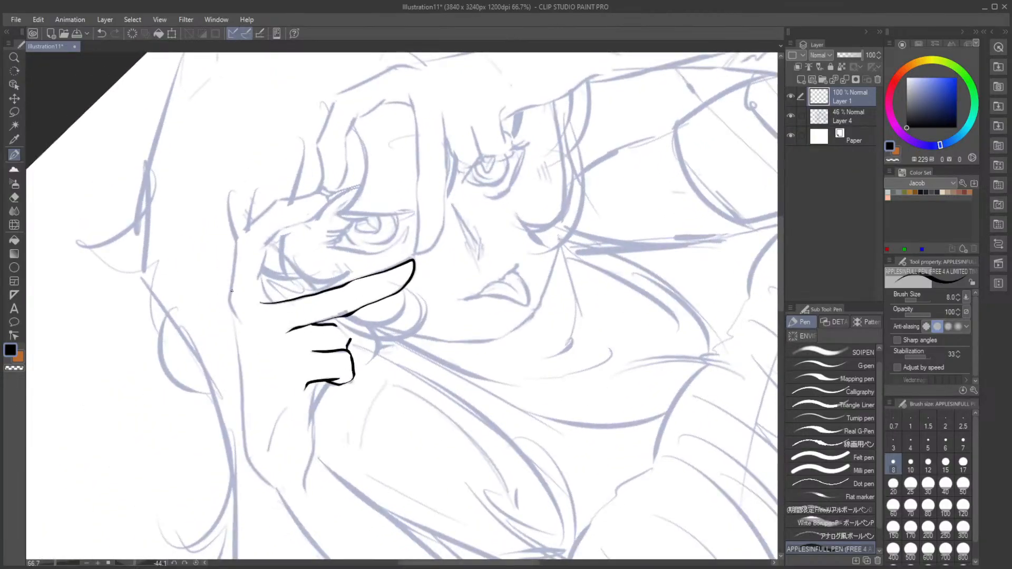
mouse_move(228, 298)
mouse_down()
mouse_move(243, 231)
mouse_move(280, 200)
mouse_move(326, 196)
mouse_move(315, 217)
mouse_move(256, 251)
mouse_up()
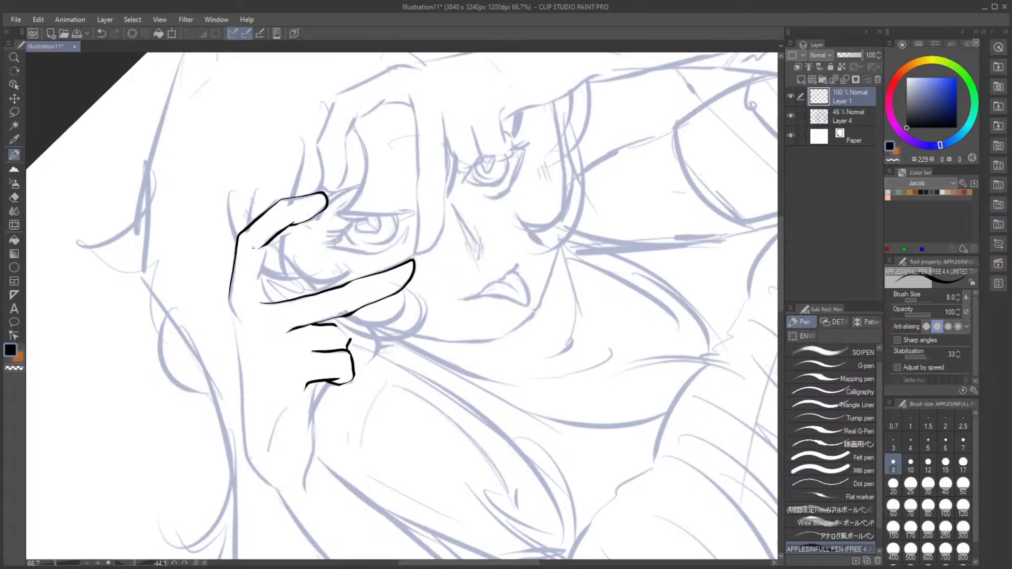
key(ctrl+z)
mouse_move(290, 224)
mouse_down()
mouse_move(264, 256)
mouse_move(267, 296)
mouse_move(243, 286)
mouse_move(260, 276)
mouse_move(275, 303)
mouse_up()
click(196, 563)
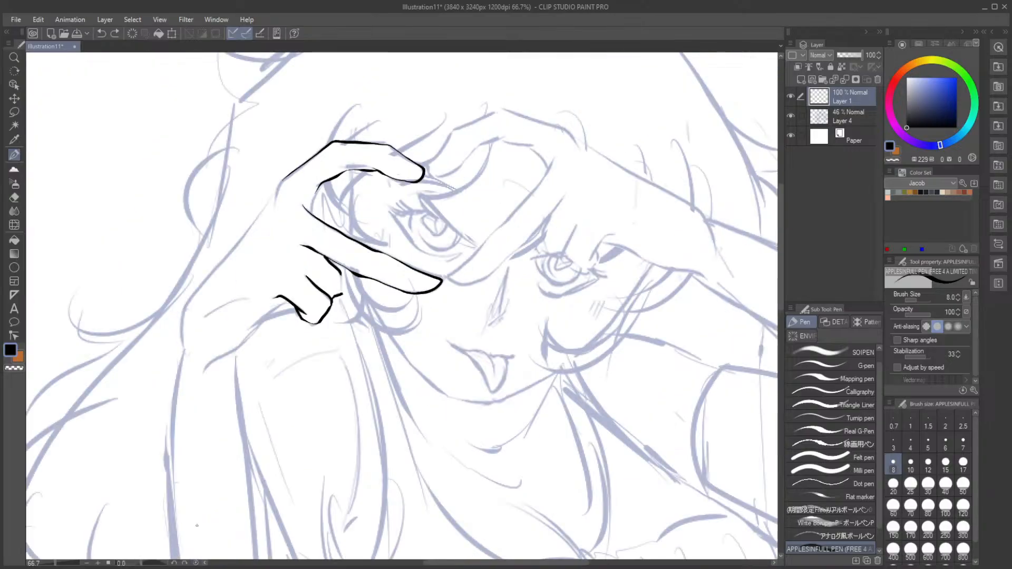
Step: Ink the curve joining the two extended fingers and the back of the hand down to the wrist
drag(319, 184, 315, 215)
mouse_move(285, 178)
mouse_down()
mouse_move(202, 282)
mouse_move(183, 353)
mouse_up()
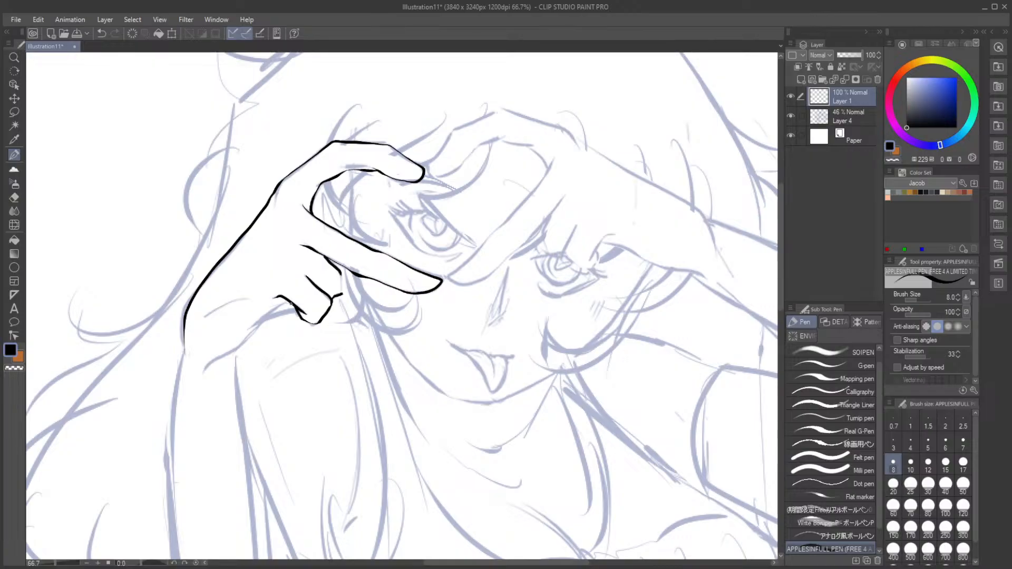
drag(291, 304, 225, 360)
key(ctrl+z)
mouse_move(290, 303)
mouse_down()
mouse_move(243, 353)
mouse_move(237, 381)
mouse_up()
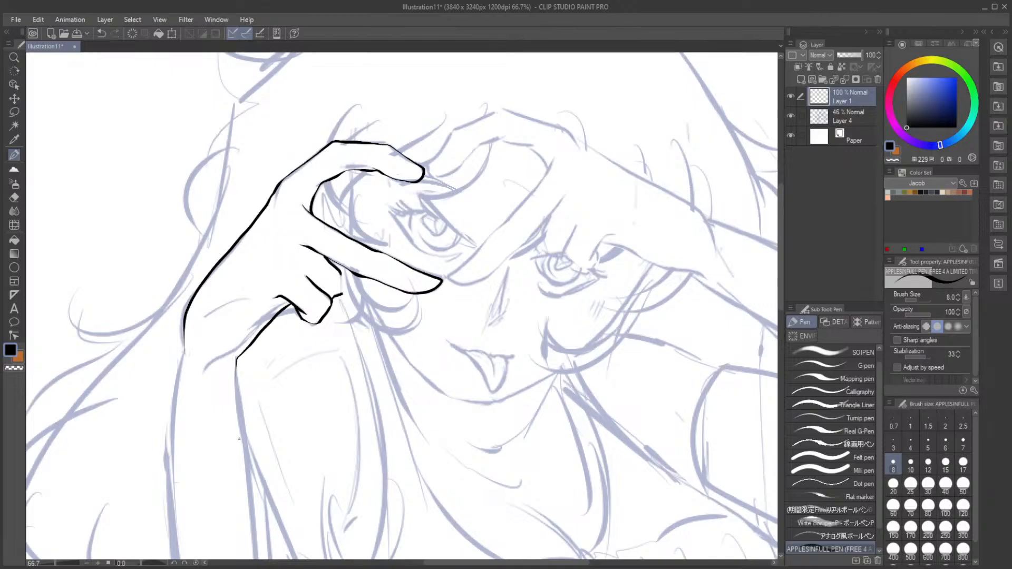
key(ctrl+z)
Step: Redraw the outer edge of the upper curled fingertip as a rounded line that closes the erased gap
drag(345, 275, 342, 292)
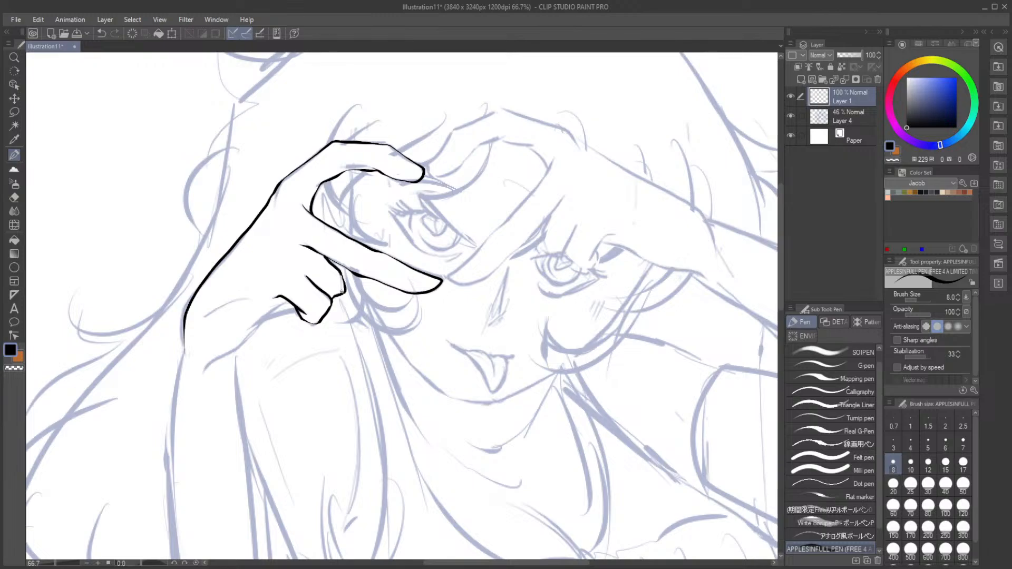
key(ctrl+z)
drag(340, 271, 342, 296)
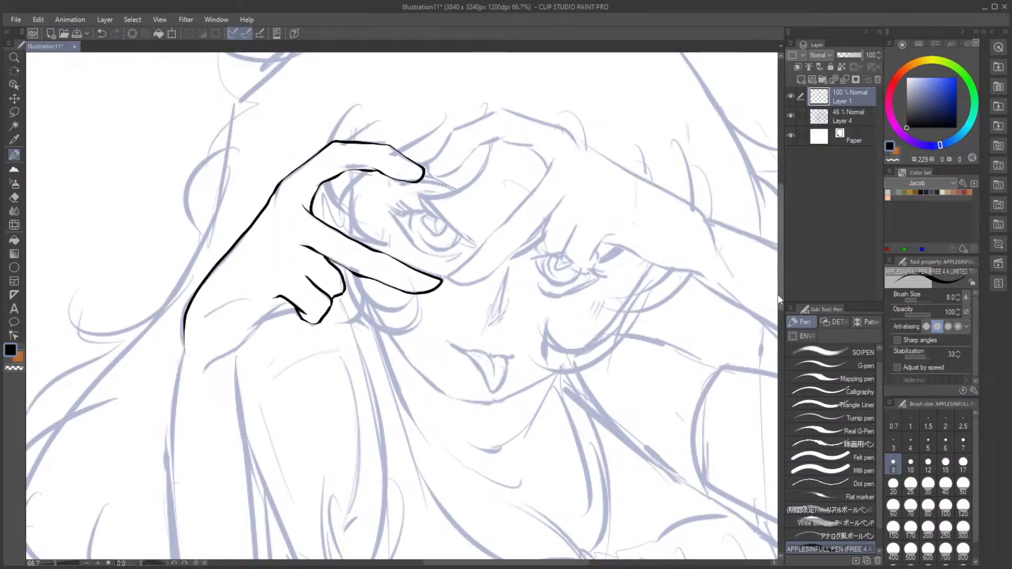
Step: Ink the inner wrist line from below the curled fingers down to the start of the forearm
scroll(779, 300, down, 3)
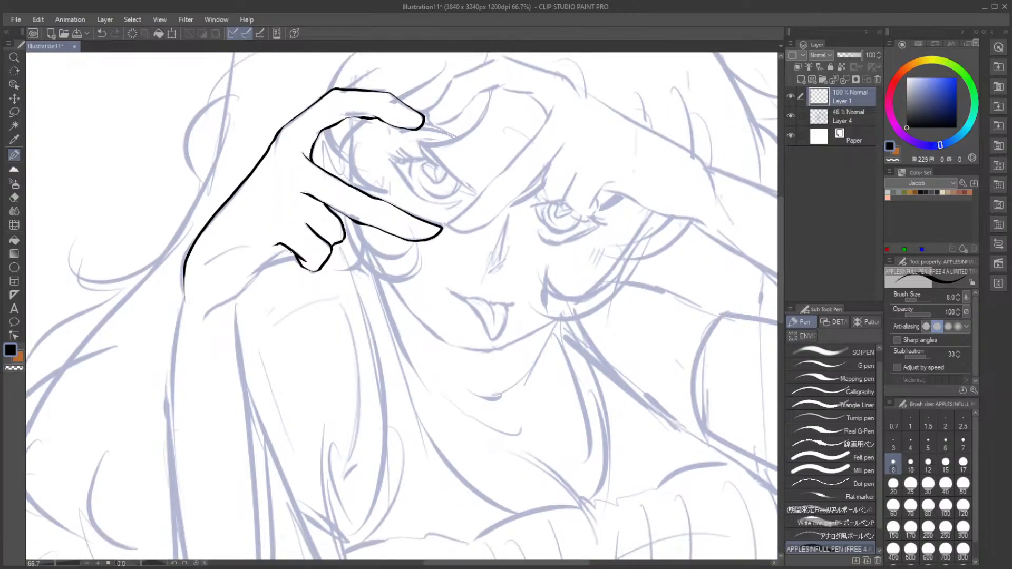
mouse_move(291, 252)
mouse_down()
mouse_move(238, 303)
mouse_move(227, 379)
mouse_up()
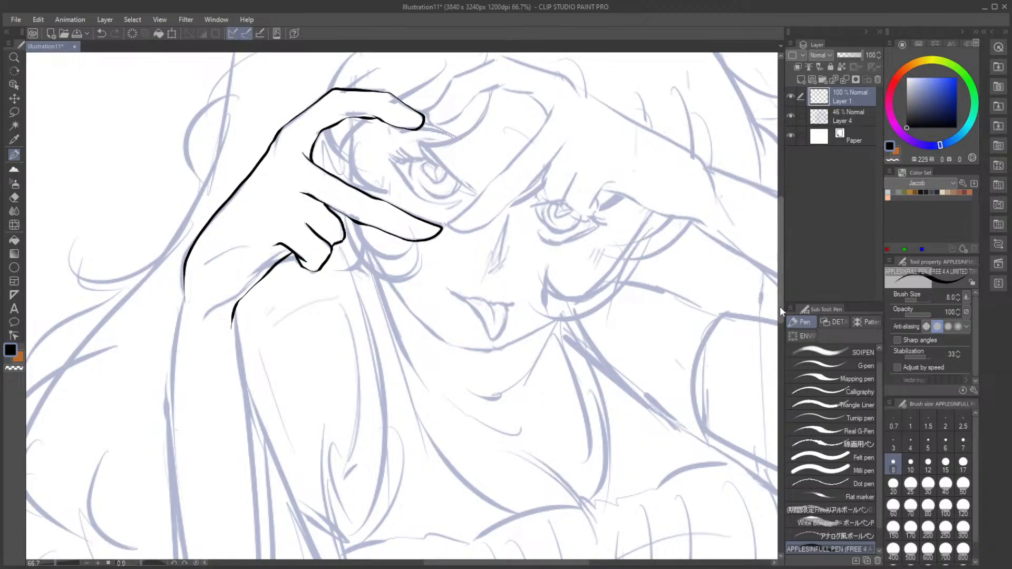
scroll(779, 305, down, 5)
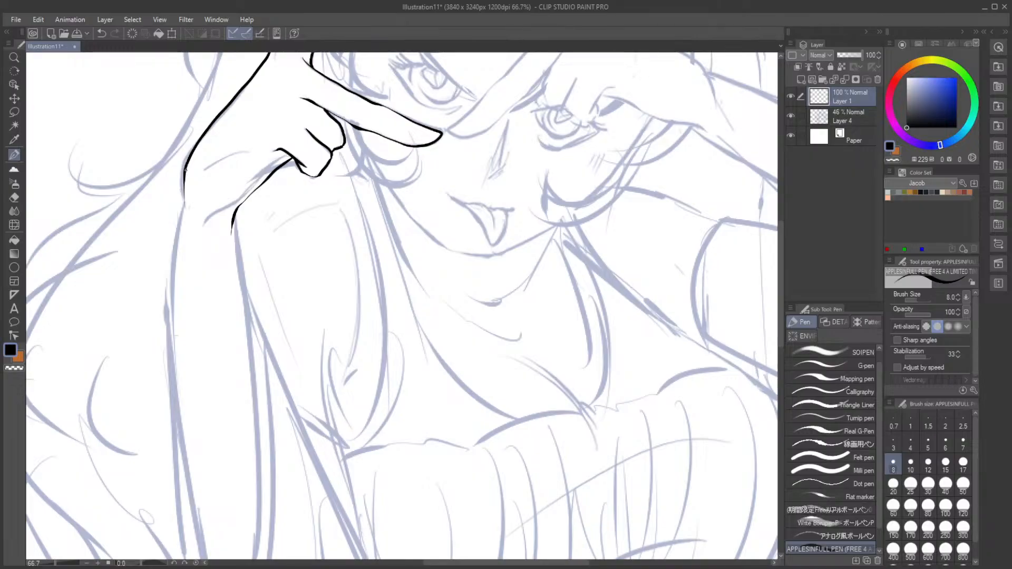
drag(185, 168, 165, 391)
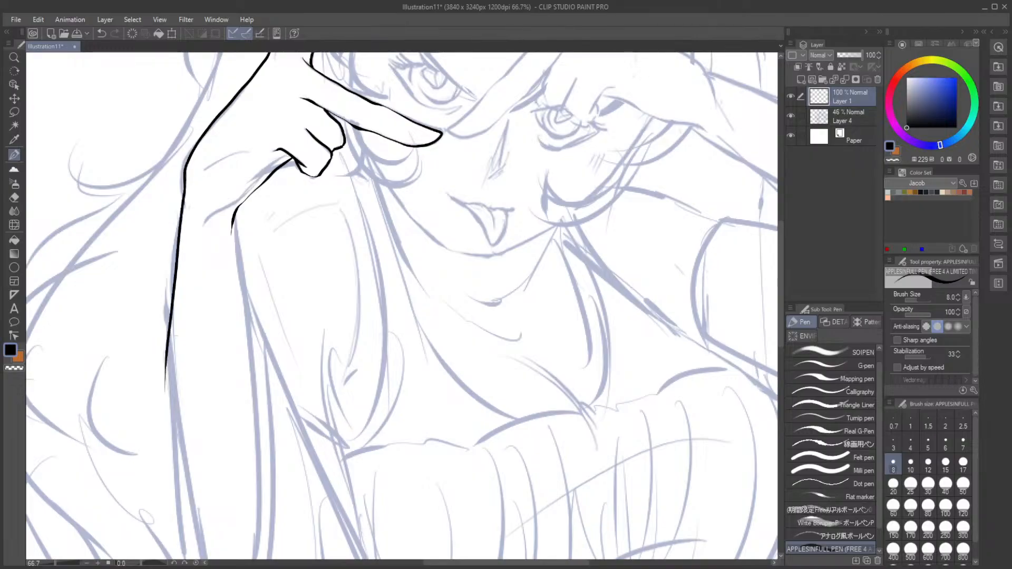
scroll(314, 546, down, 2)
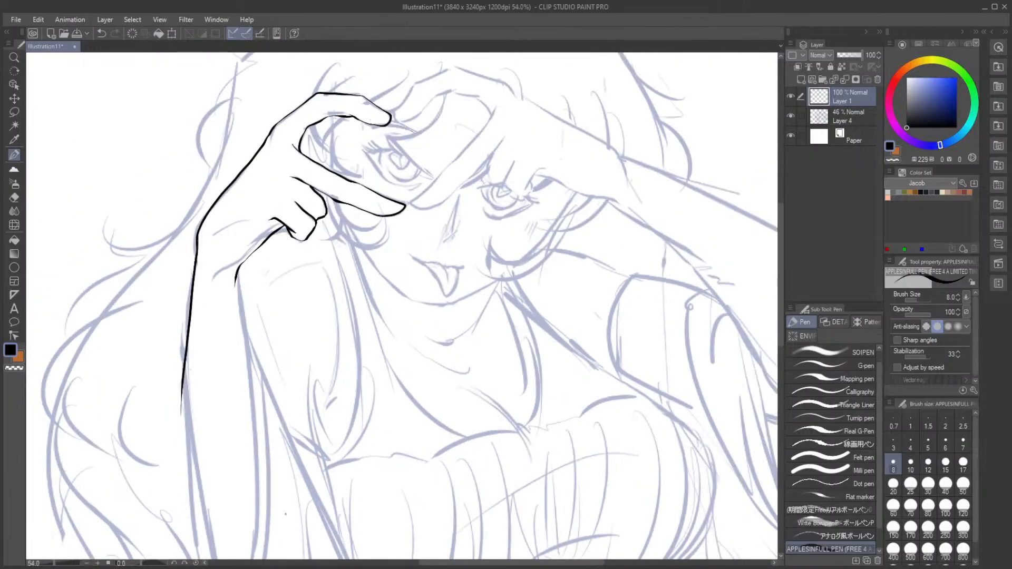
drag(377, 460, 436, 321)
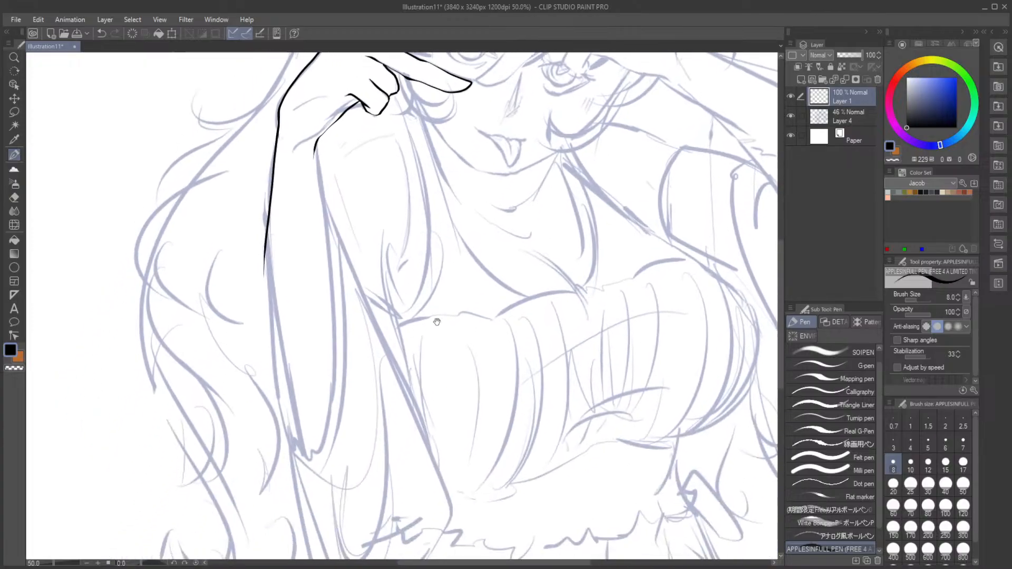
scroll(441, 327, down, 1)
scroll(417, 321, up, 1)
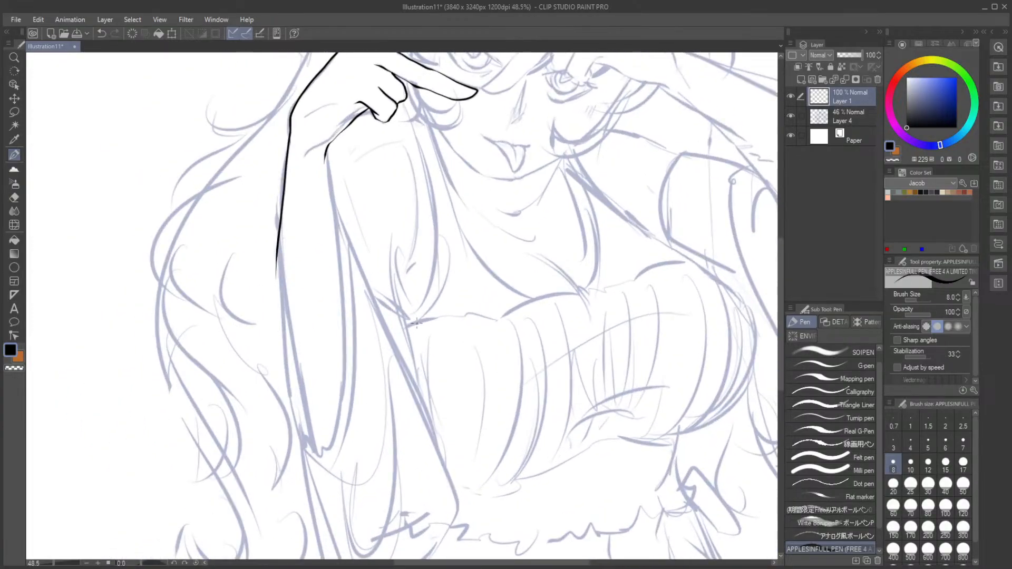
mouse_move(274, 252)
mouse_down()
mouse_move(294, 405)
mouse_move(310, 437)
mouse_up()
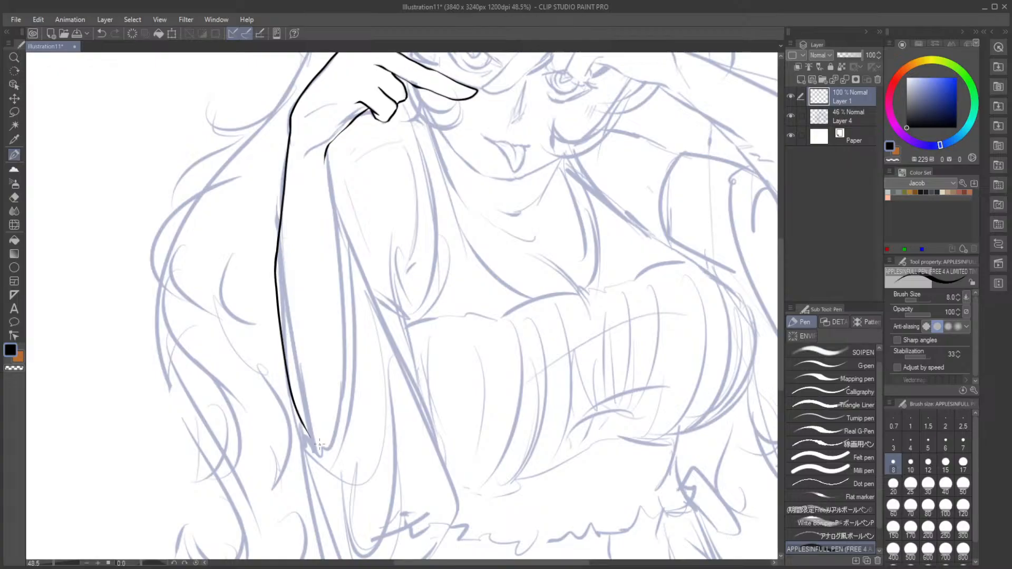
key(ctrl+z)
key(ctrl+z)
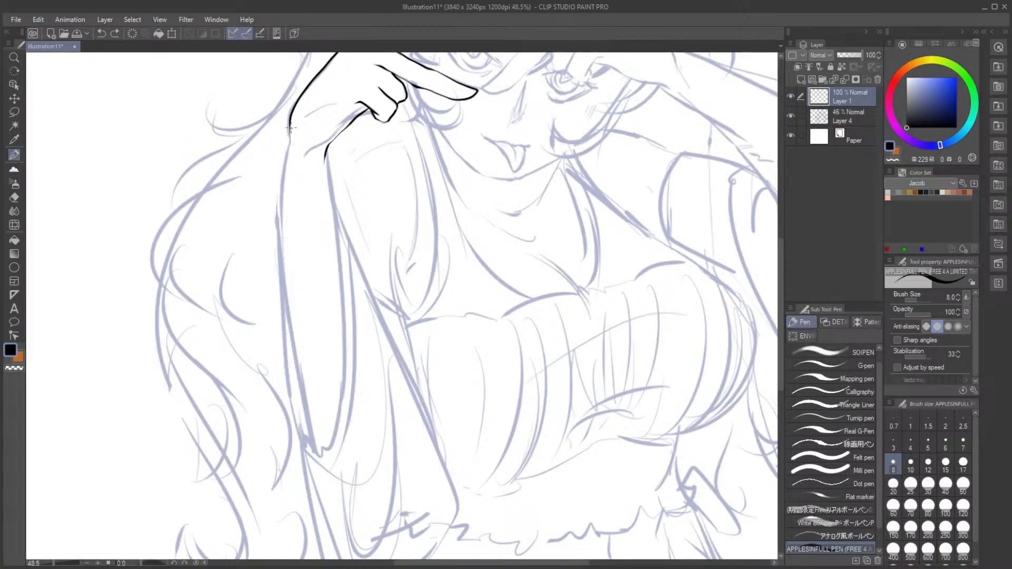
Step: Ink the raised forearm's outer edge from wrist to elbow and its inner edge curving in to meet it at the elbow
mouse_move(290, 119)
mouse_down()
mouse_move(279, 291)
mouse_move(299, 442)
mouse_move(316, 456)
mouse_up()
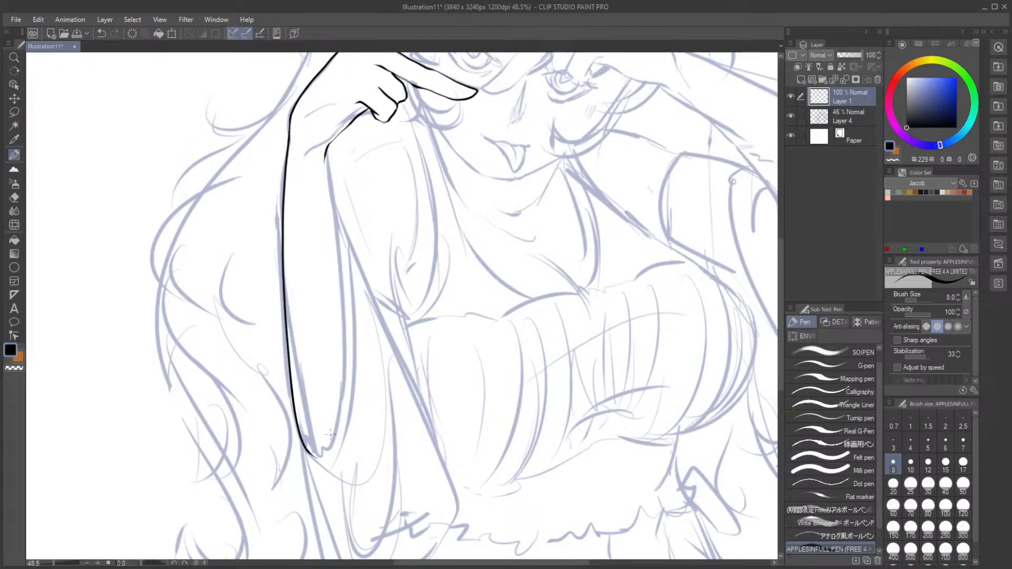
drag(324, 153, 342, 397)
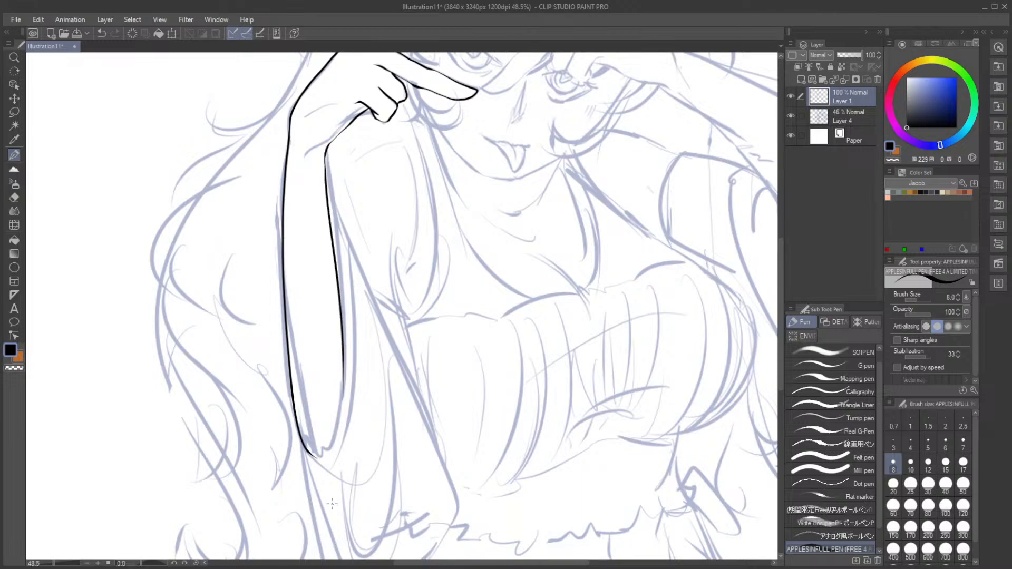
key(ctrl+z)
drag(325, 150, 316, 454)
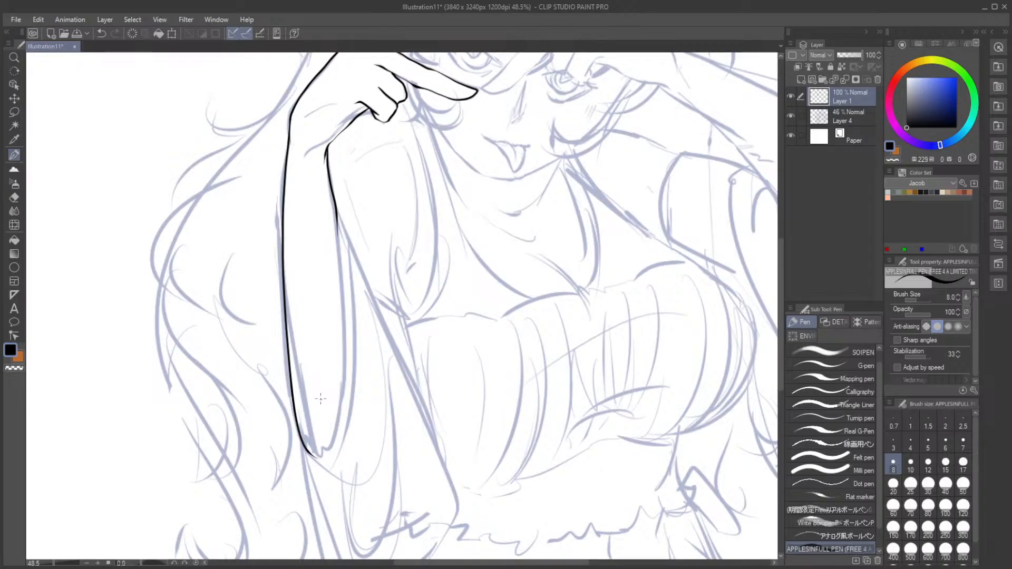
mouse_move(337, 202)
mouse_down()
mouse_move(350, 369)
mouse_move(338, 452)
mouse_move(321, 463)
mouse_up()
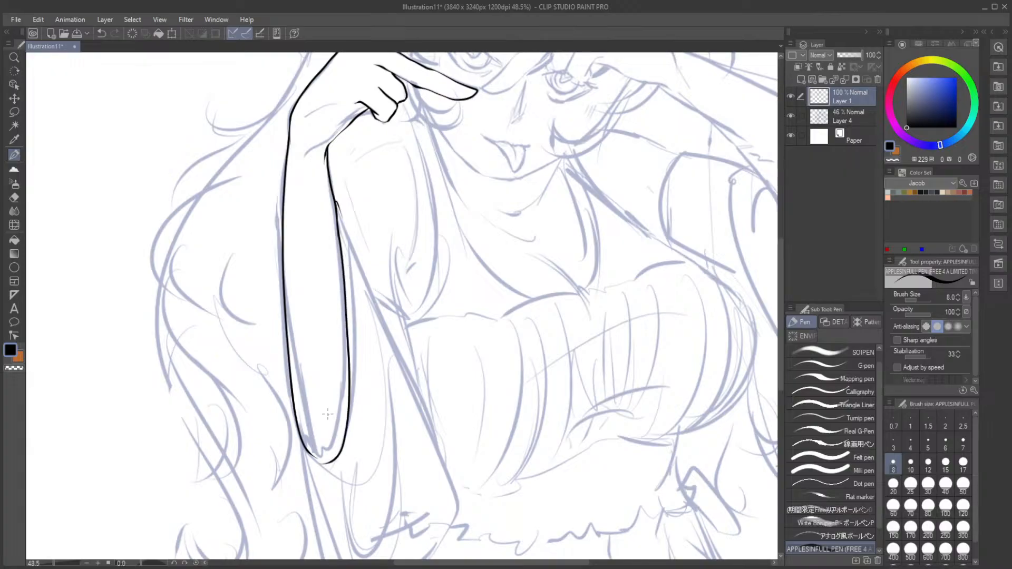
key(ctrl+z)
mouse_move(338, 206)
mouse_down()
mouse_move(326, 447)
mouse_move(310, 454)
mouse_up()
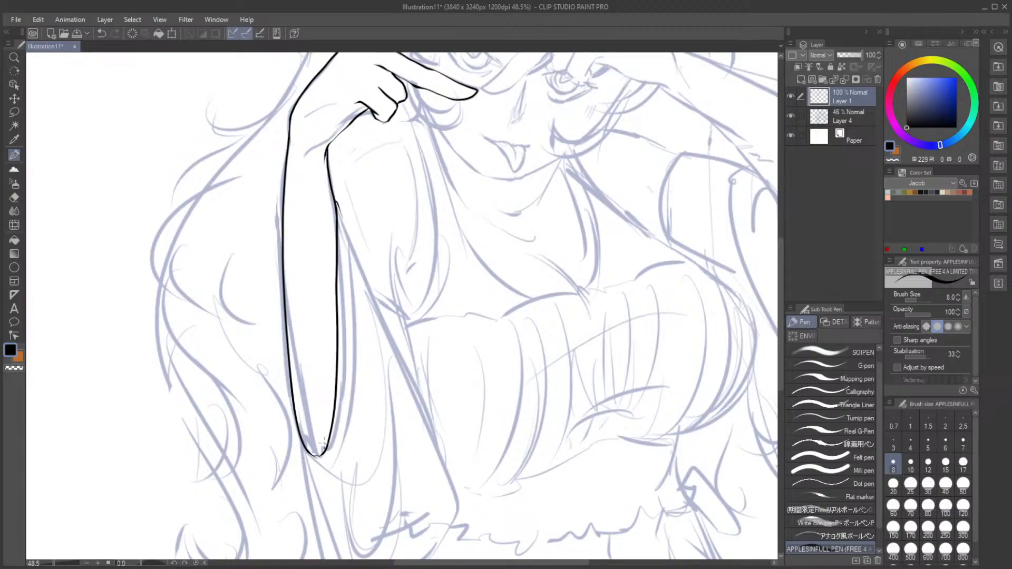
Step: Set the pen size to 10 and ink a second line just inside the forearm's outer edge down to the elbow
mouse_move(282, 265)
mouse_down()
mouse_move(292, 376)
mouse_move(319, 453)
mouse_up()
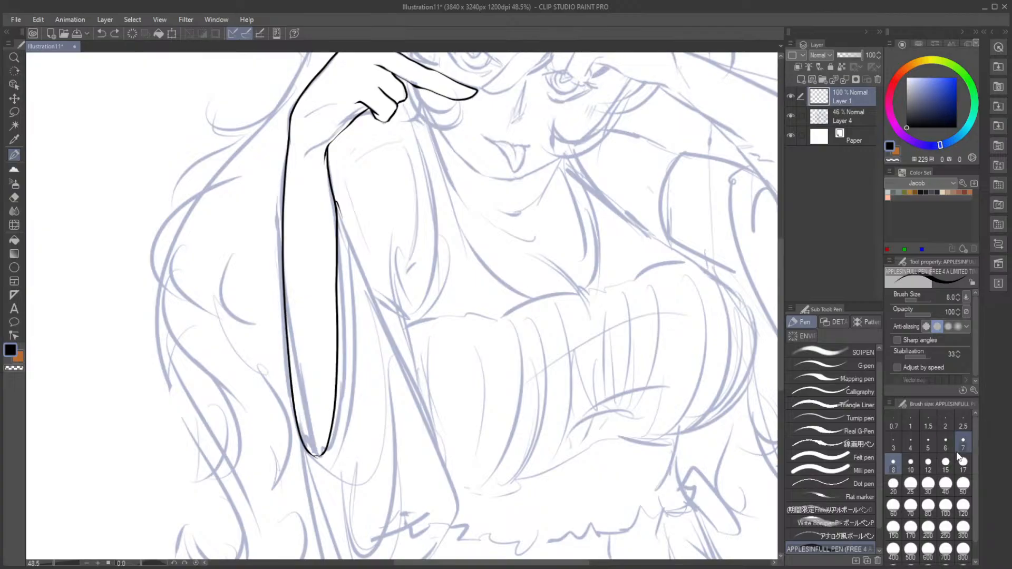
click(913, 464)
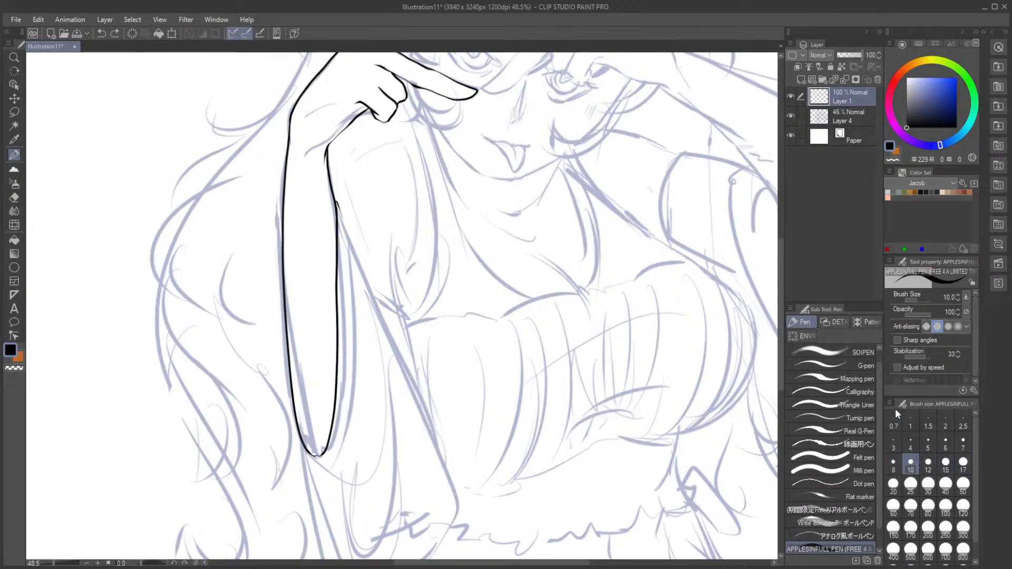
drag(282, 250, 319, 453)
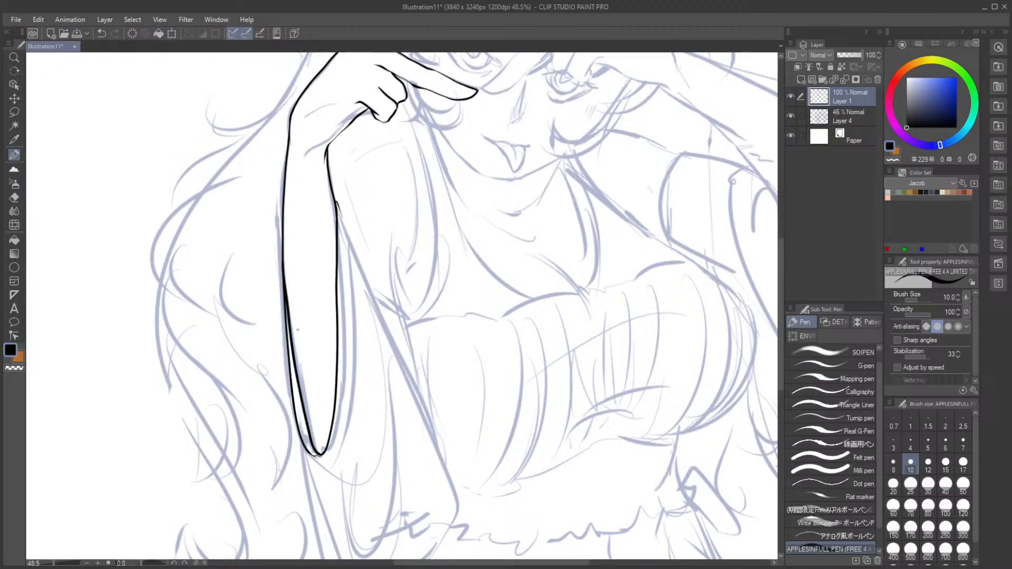
Step: Set the pen size to 8 and ink the loose sleeve's long edge slanting from the inner forearm down towards the waist
scroll(303, 294, down, 4)
scroll(322, 338, up, 4)
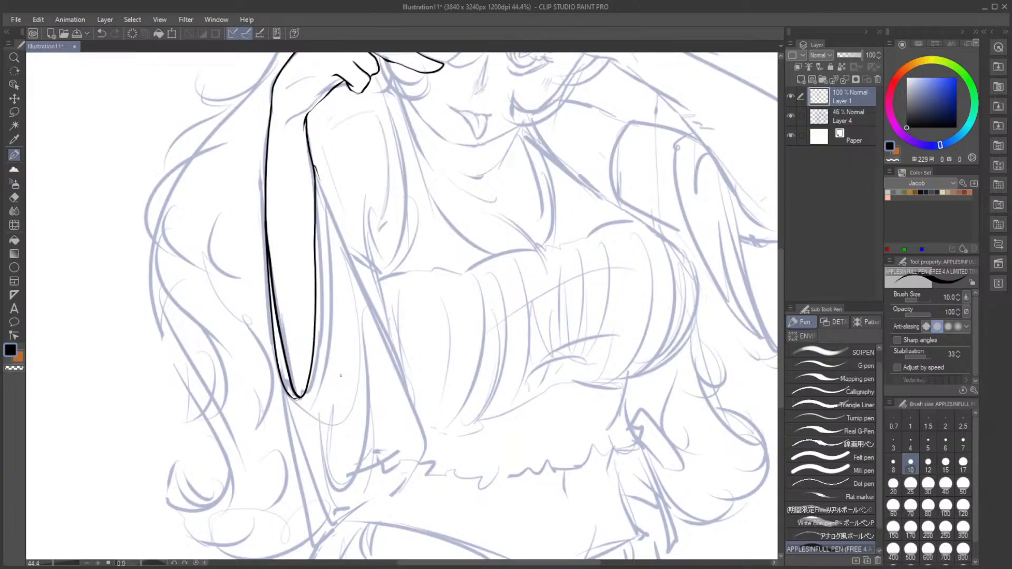
click(895, 463)
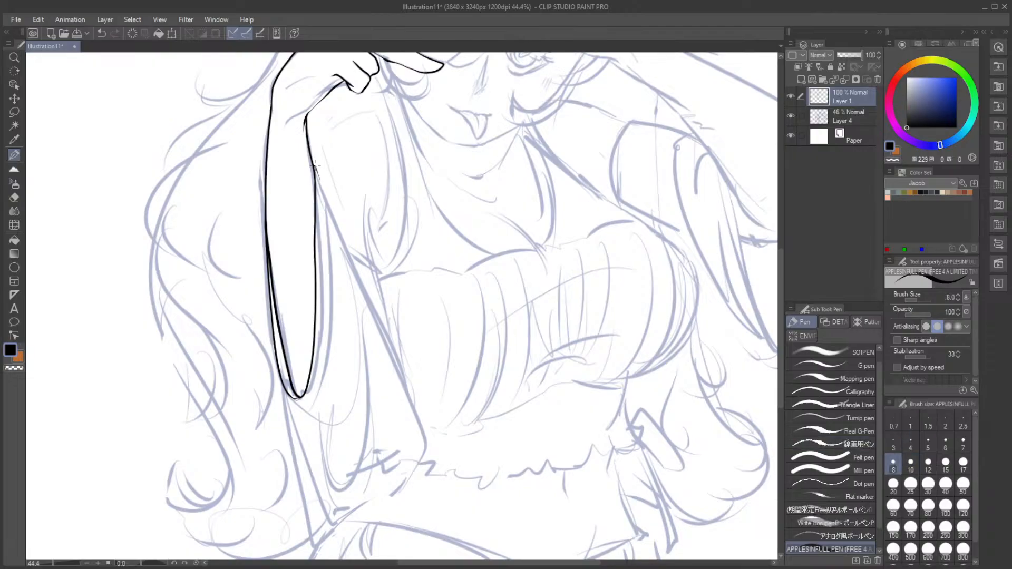
drag(315, 167, 414, 399)
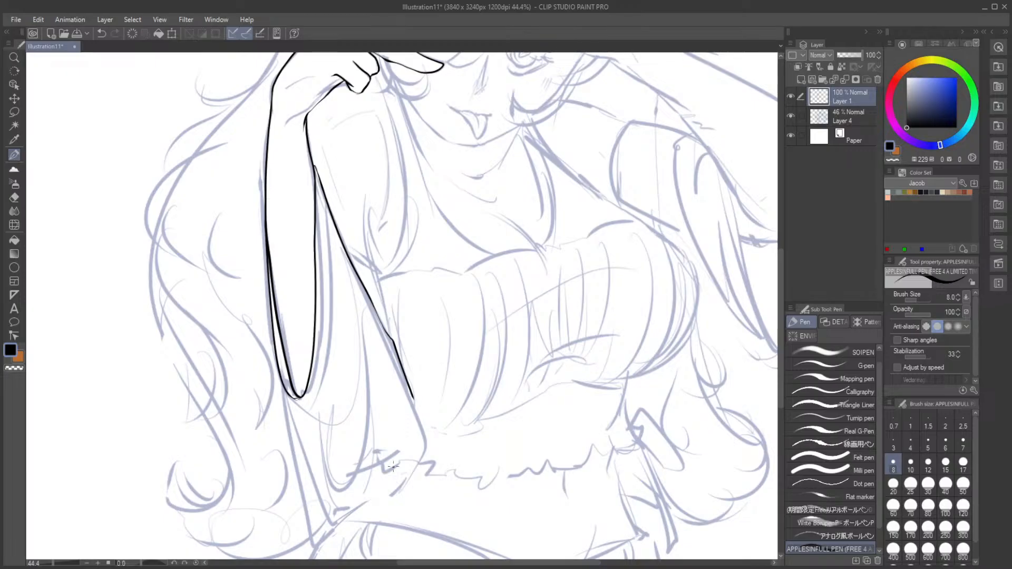
Step: Ink the sleeve's outline below the elbow, the fold lines inside it and its rounded lower end at the waist
scroll(780, 302, down, 3)
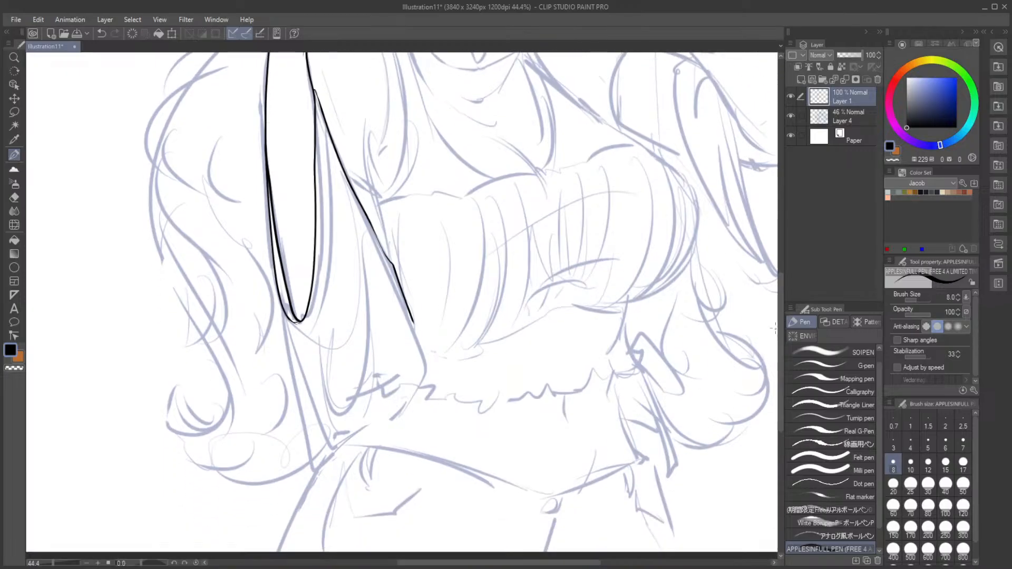
drag(285, 314, 316, 354)
mouse_move(331, 169)
mouse_down()
mouse_move(334, 346)
mouse_move(321, 344)
mouse_move(330, 352)
mouse_move(319, 362)
mouse_move(330, 411)
mouse_move(328, 394)
mouse_move(381, 409)
mouse_up()
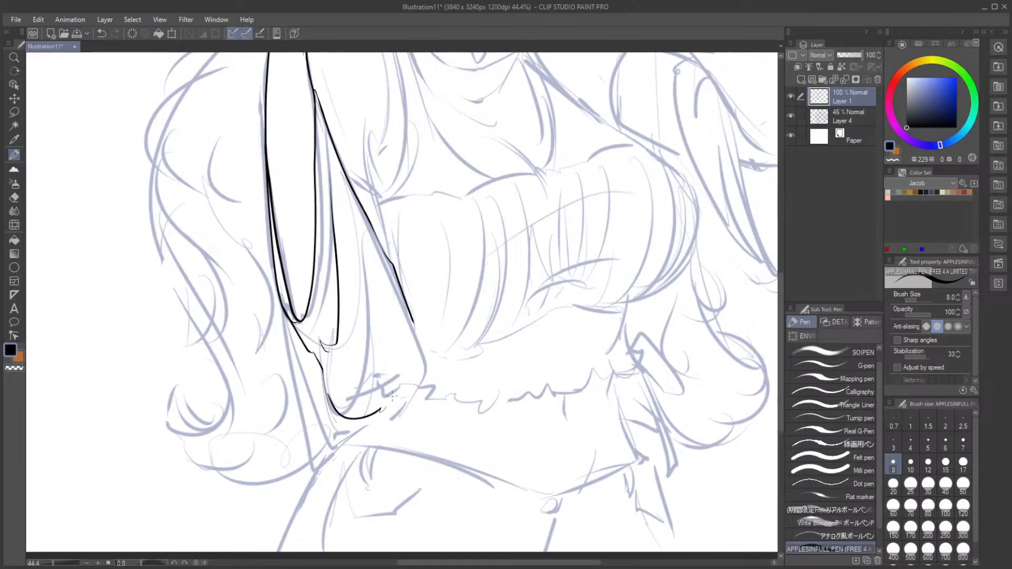
mouse_move(404, 329)
mouse_down()
mouse_move(392, 385)
mouse_move(363, 398)
mouse_up()
mouse_move(412, 322)
mouse_down()
mouse_move(425, 389)
mouse_move(370, 419)
mouse_move(393, 422)
mouse_up()
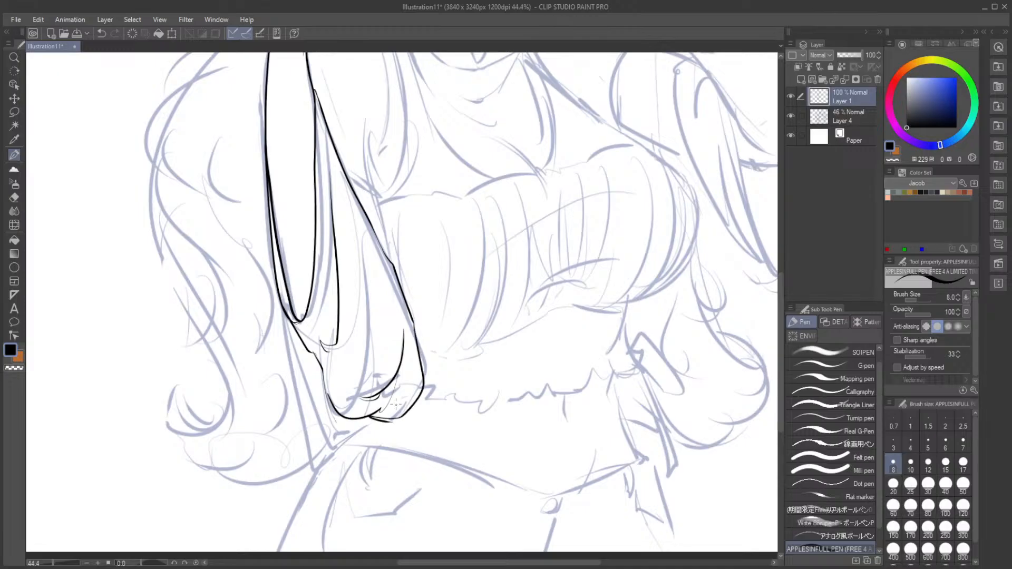
Step: Flip the canvas horizontally and ink the short angular edge of cloth beside the sleeve, from the top's neckline down the side
scroll(361, 383, down, 5)
scroll(368, 250, up, 2)
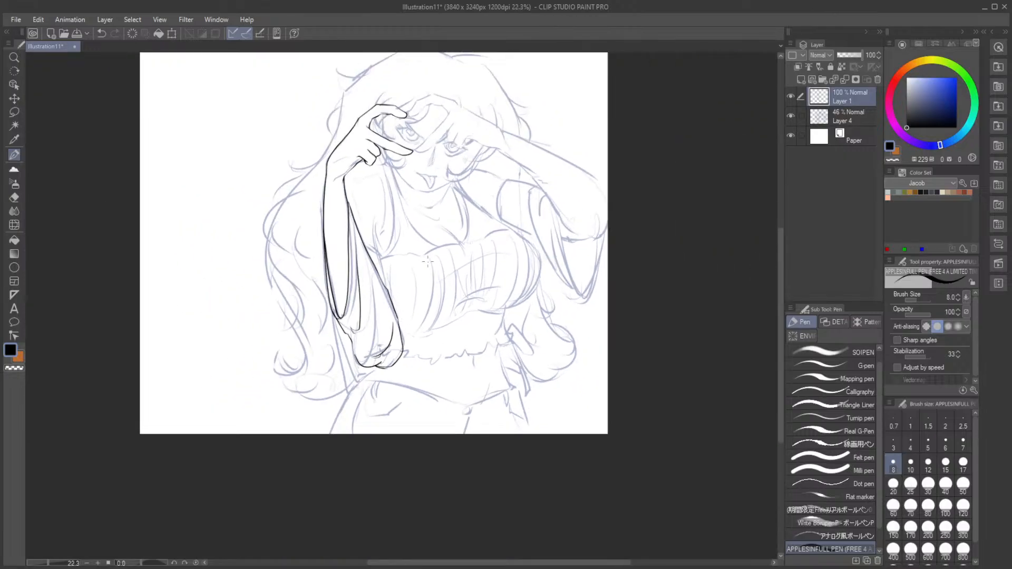
scroll(367, 249, up, 1)
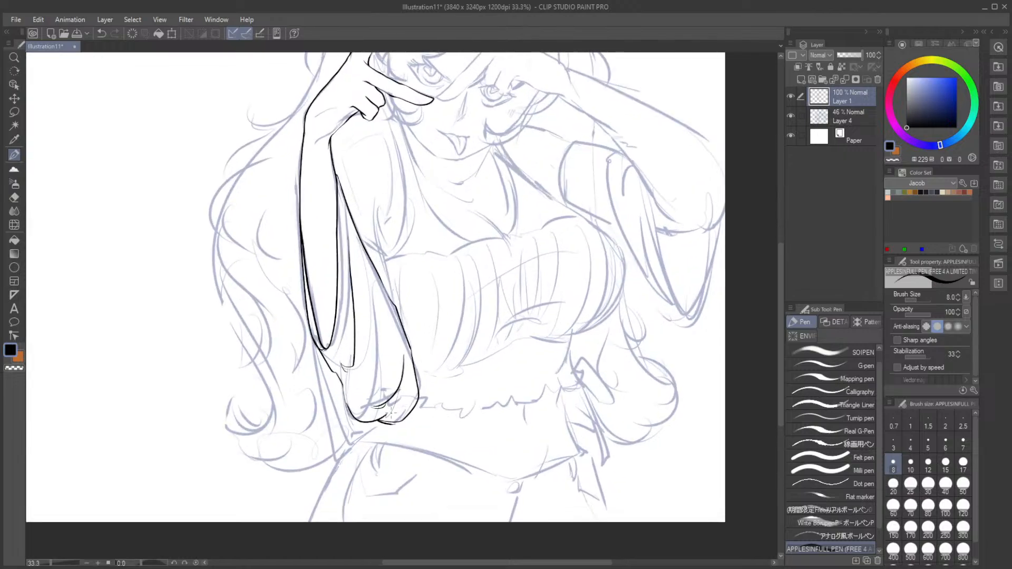
drag(389, 414, 401, 414)
key(h)
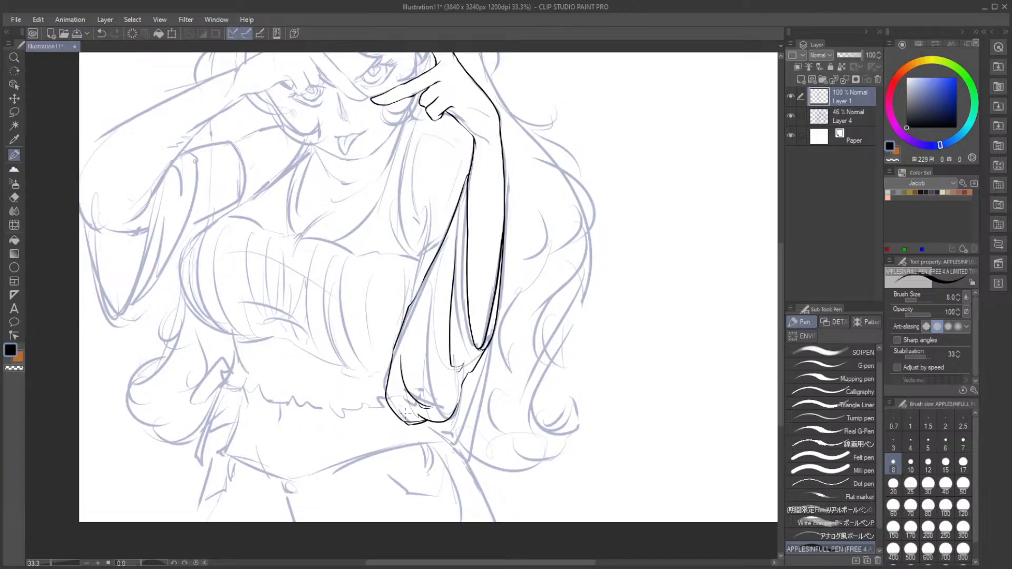
mouse_move(443, 240)
mouse_down()
mouse_move(412, 265)
mouse_move(385, 357)
mouse_up()
key(ctrl+z)
mouse_move(443, 241)
mouse_down()
mouse_move(417, 268)
mouse_move(399, 343)
mouse_up()
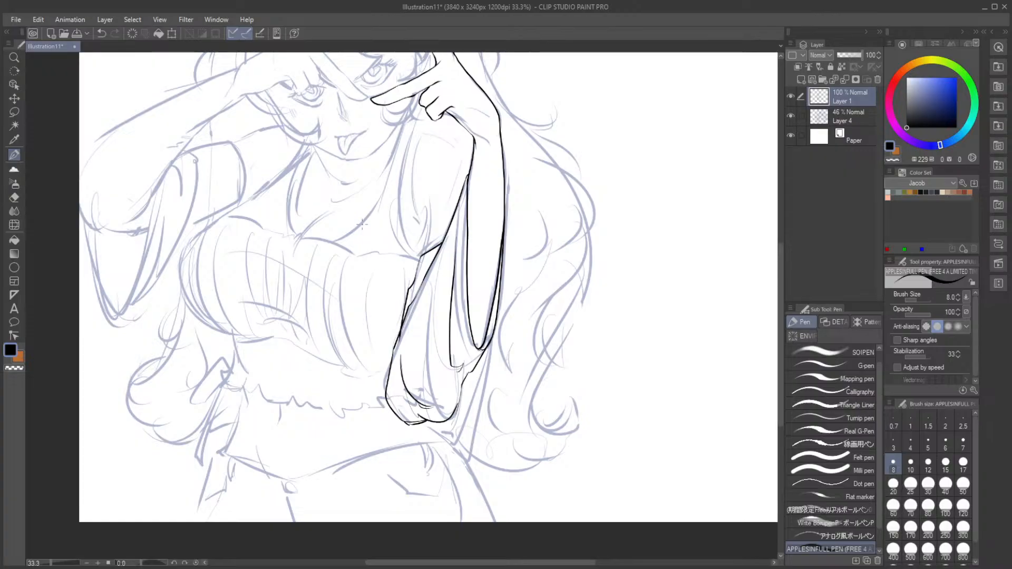
Step: Set the pen size to 10 and ink the U-shaped curve hanging below the other arm's elbow
scroll(161, 196, up, 1)
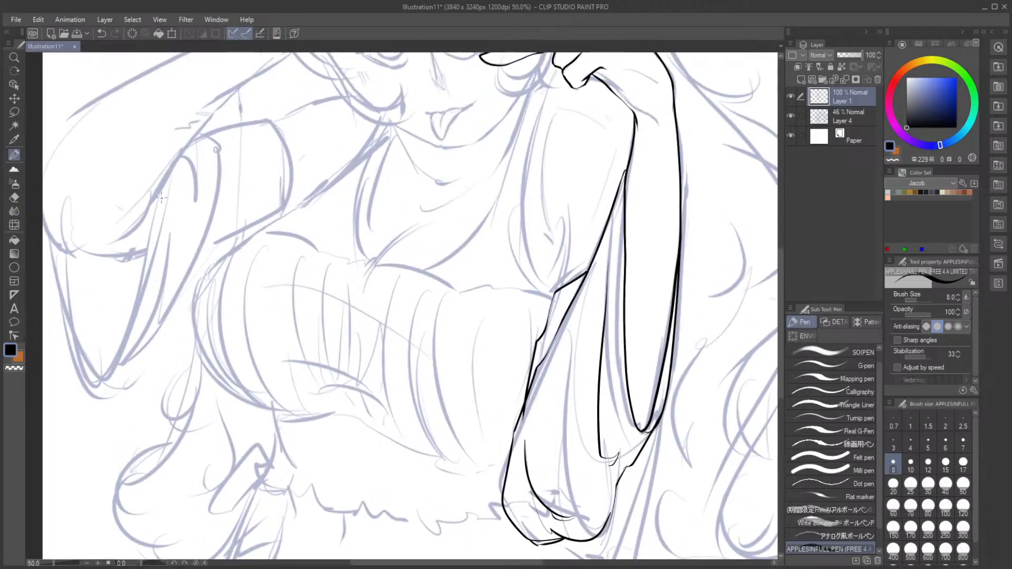
click(910, 464)
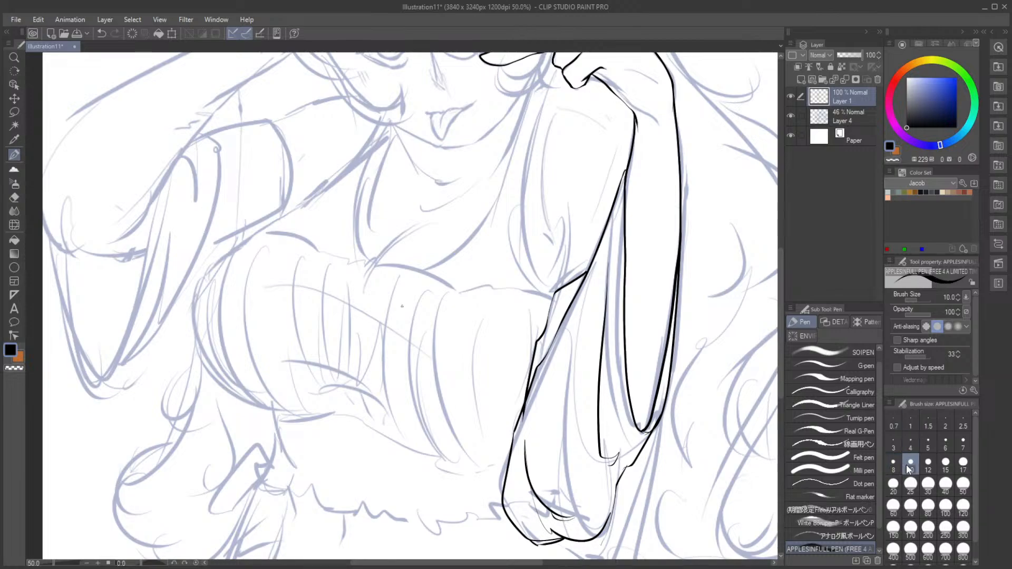
mouse_move(55, 247)
mouse_down()
mouse_move(69, 320)
mouse_move(158, 263)
mouse_move(165, 184)
mouse_up()
mouse_move(65, 252)
mouse_down()
mouse_move(69, 264)
mouse_move(169, 203)
mouse_move(144, 336)
mouse_move(79, 271)
mouse_move(152, 261)
mouse_move(153, 171)
mouse_move(152, 194)
mouse_up()
key(ctrl+z)
key(ctrl+z)
key(e)
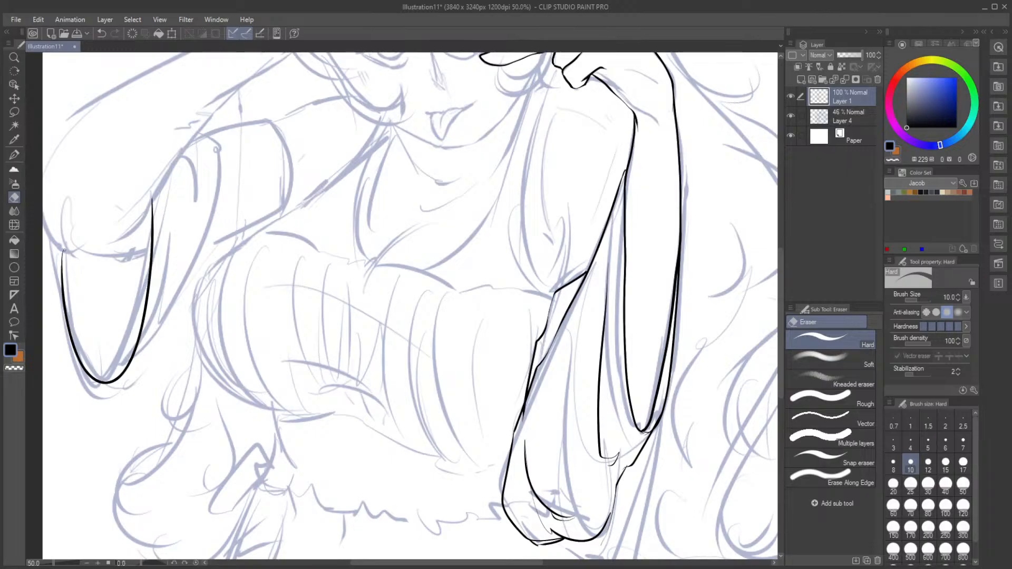
key(p)
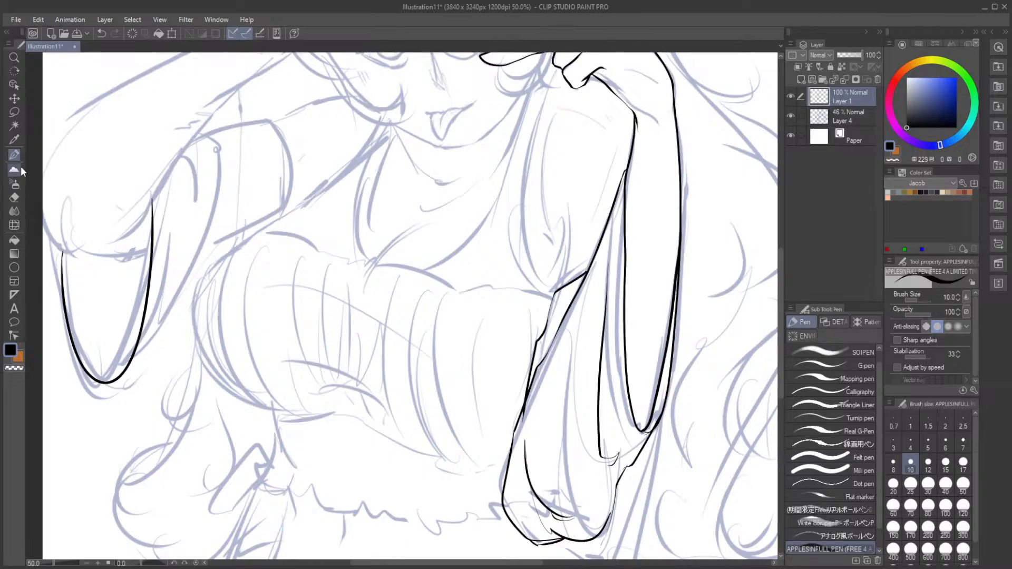
Step: Ink the outer edge of the hanging sleeve around the U-shaped curve, ending in a ragged lower hem
drag(72, 349, 102, 397)
key(ctrl+z)
mouse_move(74, 355)
mouse_down()
mouse_move(89, 389)
mouse_move(122, 396)
mouse_up()
key(ctrl+z)
drag(59, 248, 75, 356)
key(ctrl+z)
mouse_move(58, 255)
mouse_down()
mouse_move(72, 365)
mouse_move(70, 355)
mouse_move(97, 398)
mouse_move(115, 406)
mouse_move(141, 388)
mouse_up()
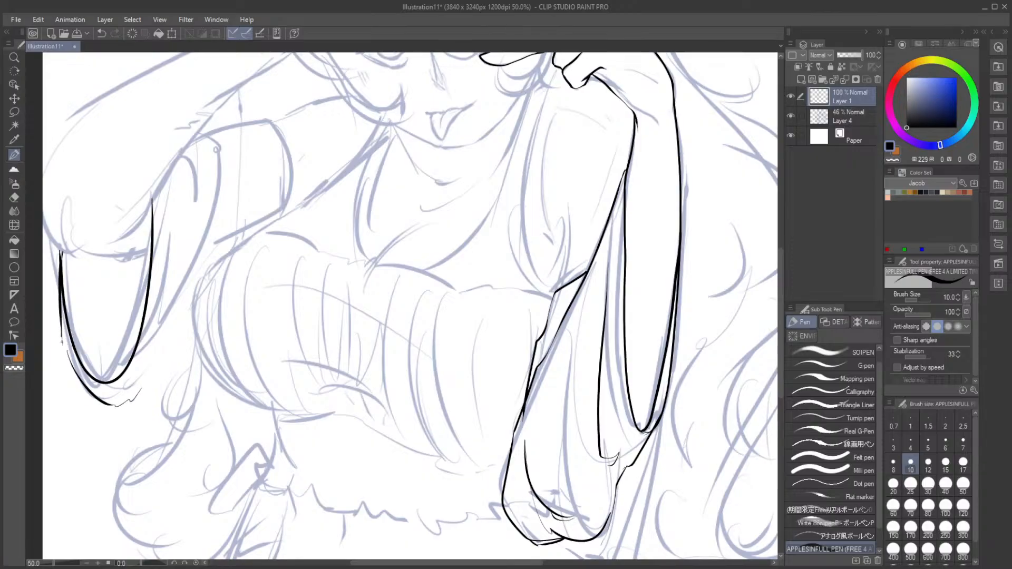
Step: Ink the body-side edge of the hanging sleeve with jagged fold lines rising from the hem beside the U-shaped curve
mouse_move(163, 311)
mouse_down()
mouse_move(135, 390)
mouse_move(161, 379)
mouse_up()
drag(173, 360, 158, 386)
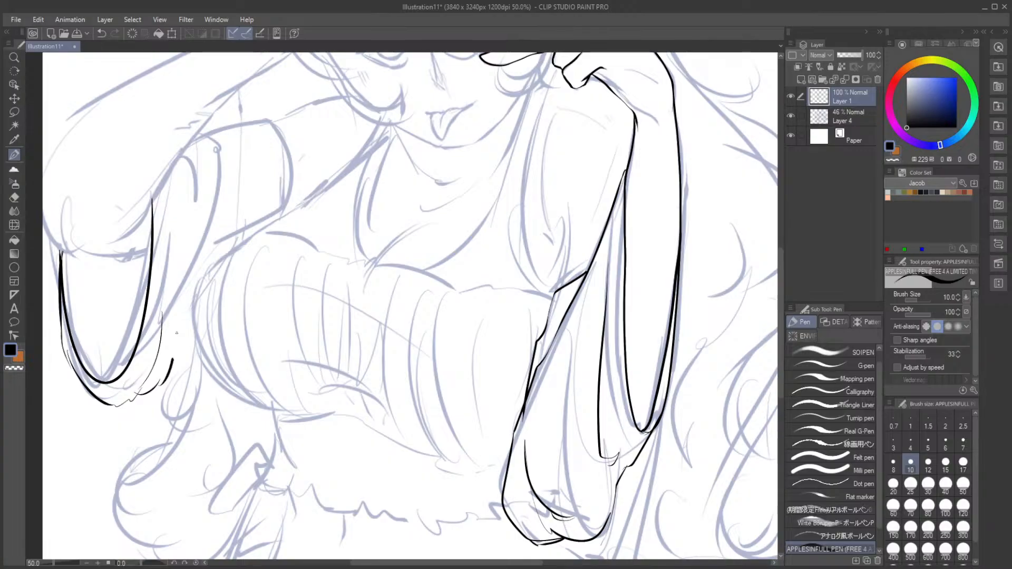
drag(176, 332, 171, 302)
key(ctrl+z)
key(ctrl+z)
drag(138, 393, 168, 278)
mouse_move(156, 375)
mouse_down()
mouse_move(179, 348)
mouse_move(188, 248)
mouse_up()
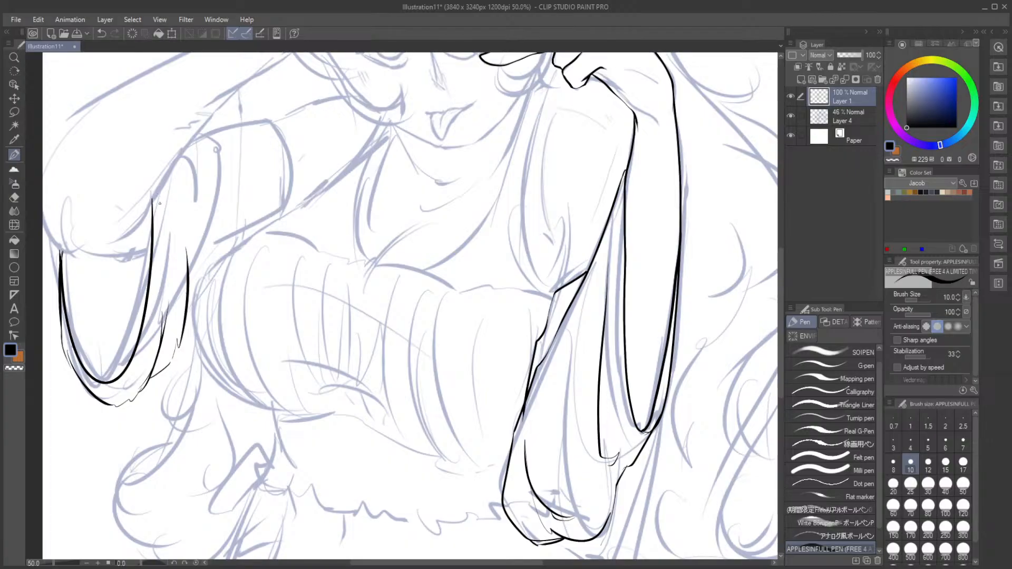
drag(781, 324, 786, 327)
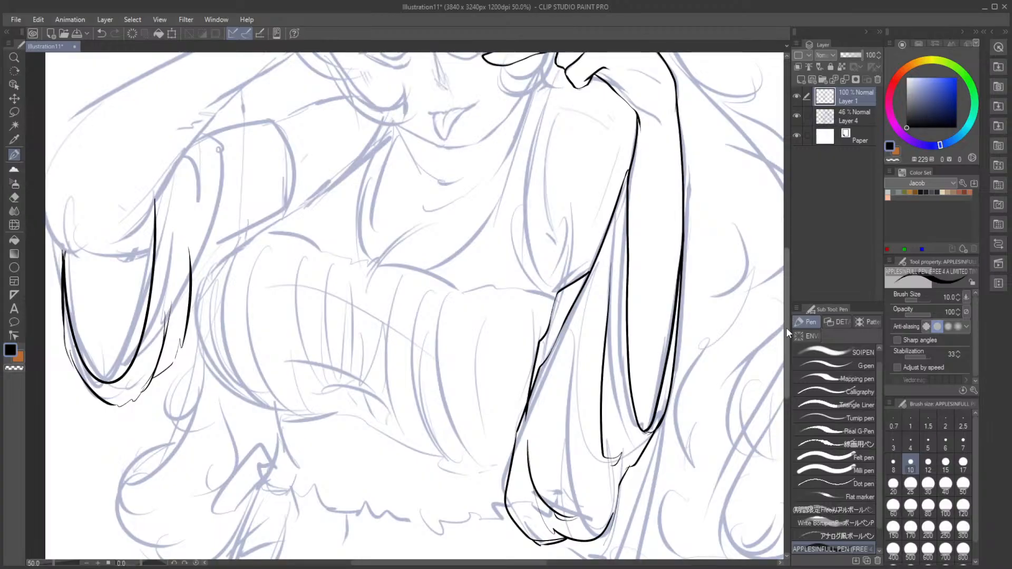
Step: Ink the rounded outer side of the strapless top beside the hanging sleeve, redoing the curve until it follows the sketch
scroll(787, 316, up, 5)
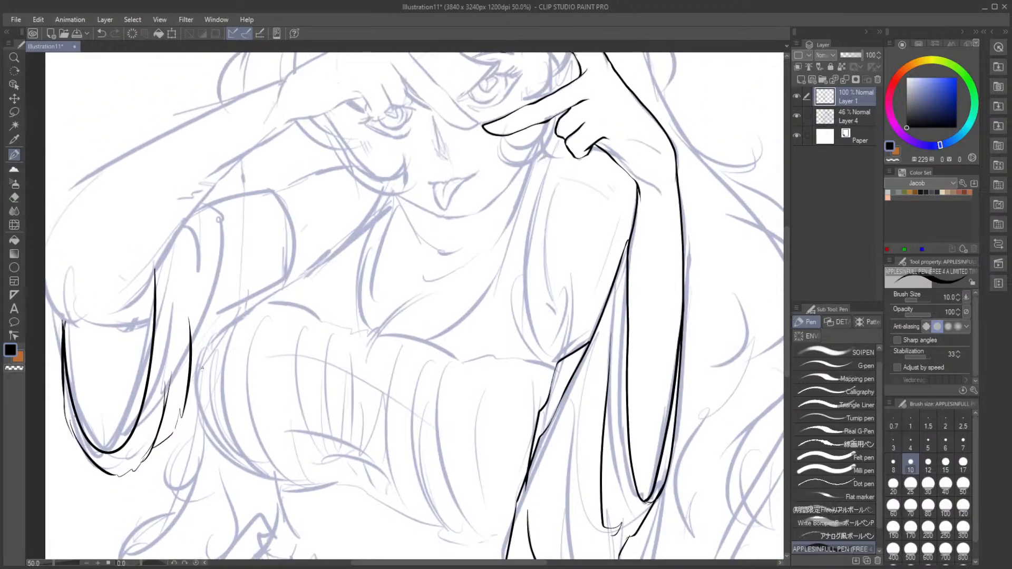
mouse_move(260, 303)
mouse_down()
mouse_move(250, 308)
mouse_move(242, 452)
mouse_up()
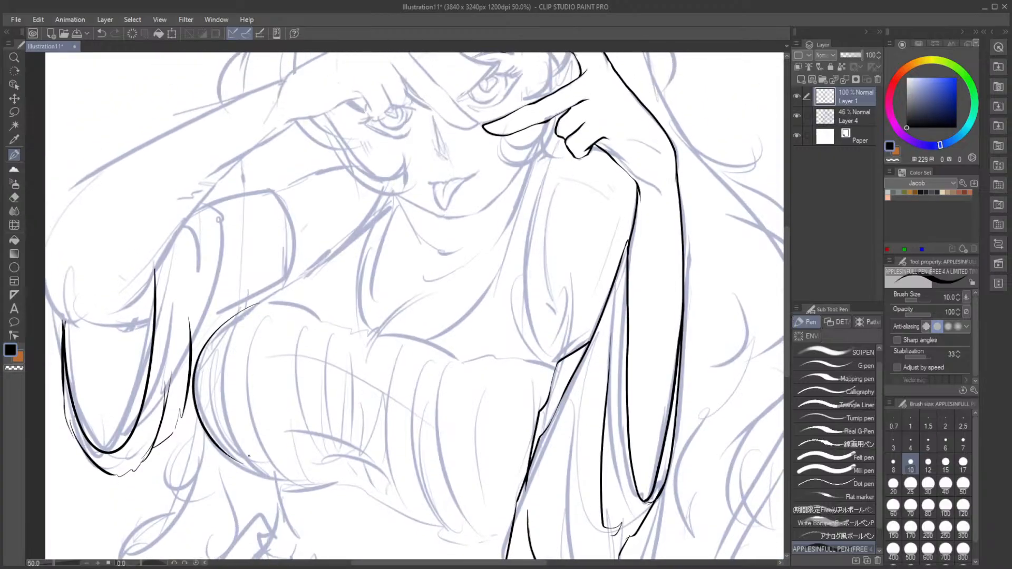
key(ctrl+z)
drag(260, 301, 263, 485)
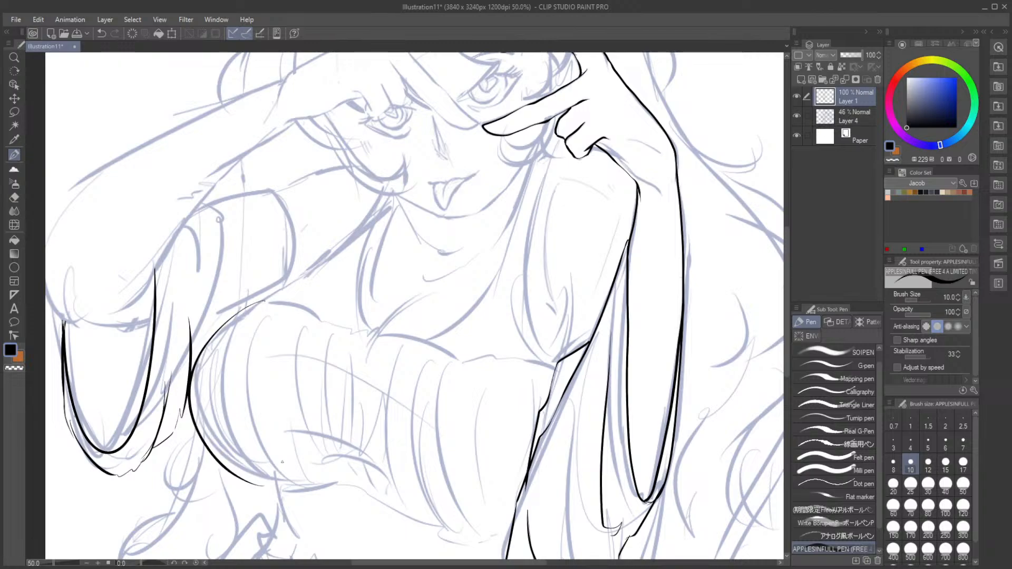
key(ctrl+z)
drag(266, 302, 273, 485)
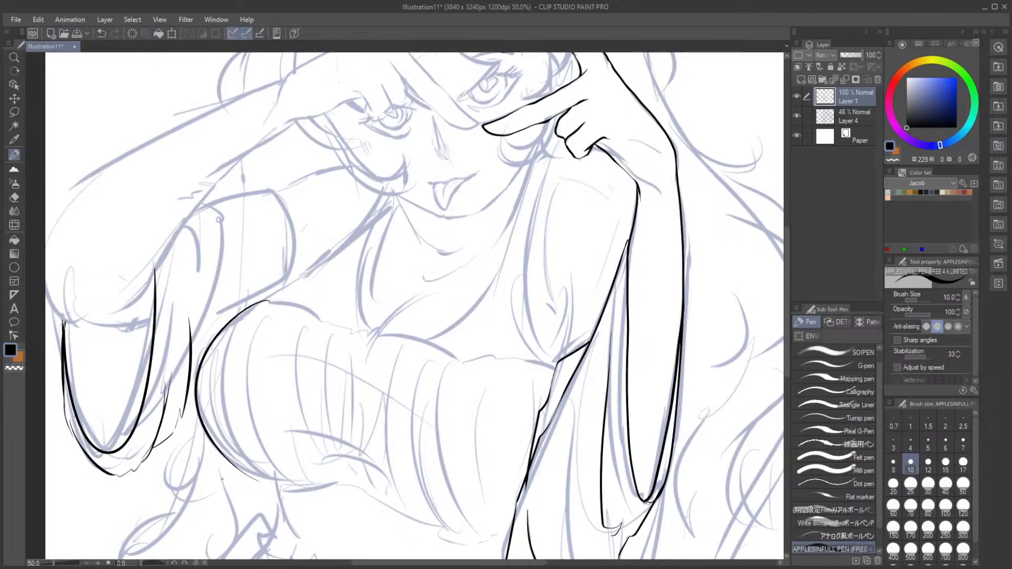
Step: Extend the top's rounded side around its underside on a rotated canvas, thinning the join with the eraser, and reset the rotation
drag(143, 563, 150, 564)
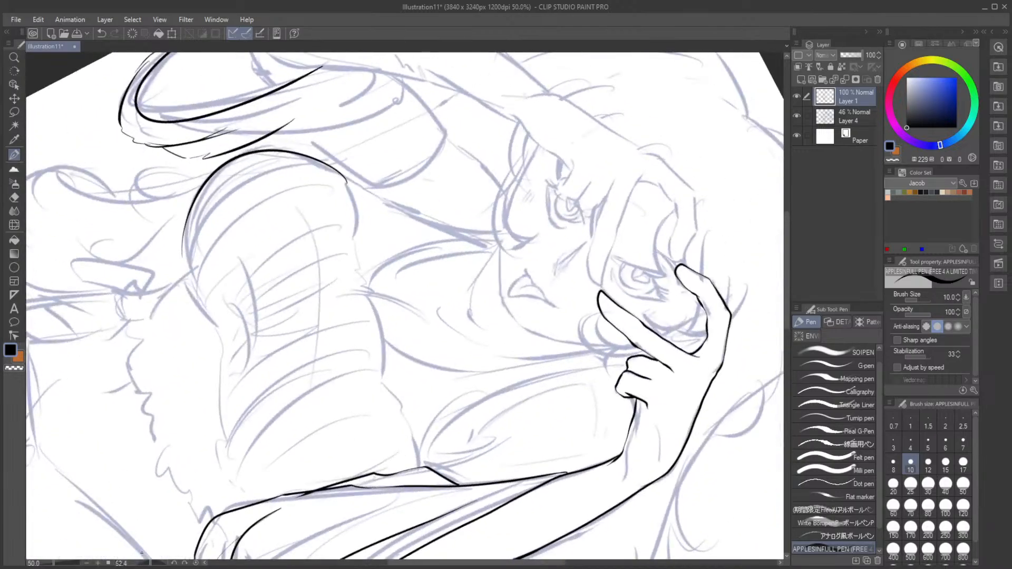
mouse_move(194, 203)
mouse_down()
mouse_move(184, 245)
mouse_move(222, 367)
mouse_move(192, 280)
mouse_move(216, 331)
mouse_up()
key(ctrl+z)
key(ctrl+z)
key(e)
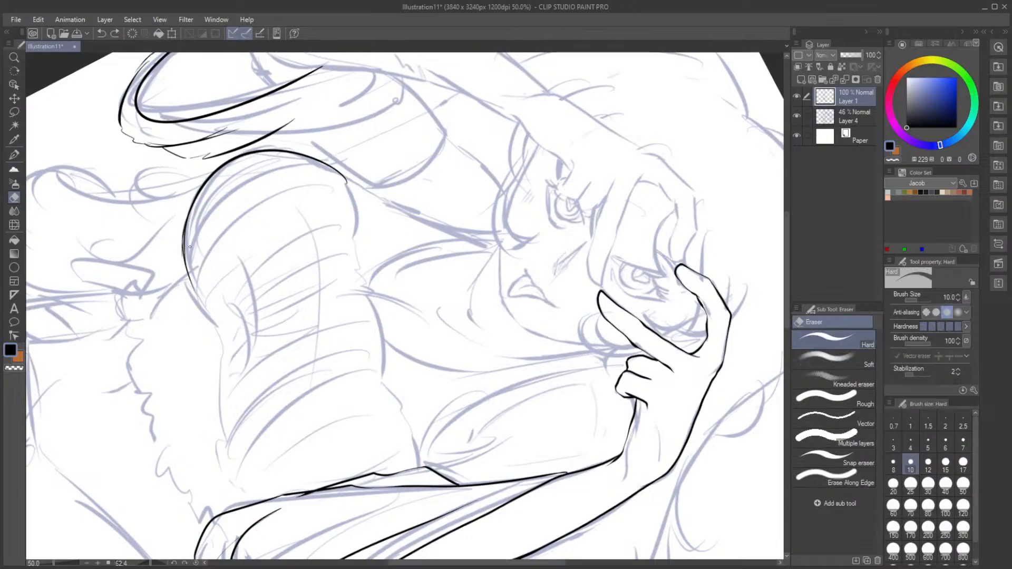
mouse_move(187, 251)
mouse_down()
mouse_move(184, 240)
mouse_move(191, 290)
mouse_up()
click(14, 155)
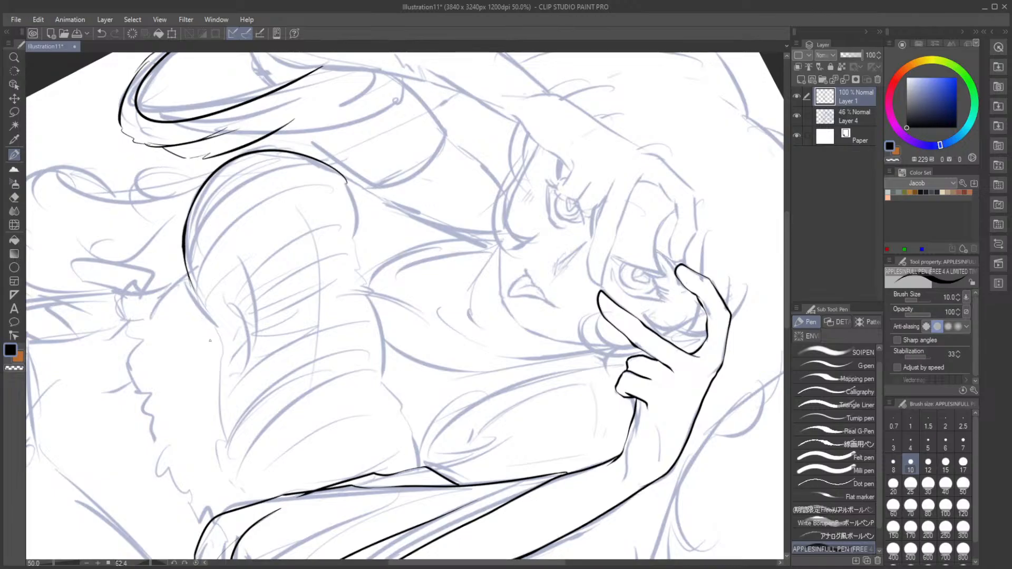
key(e)
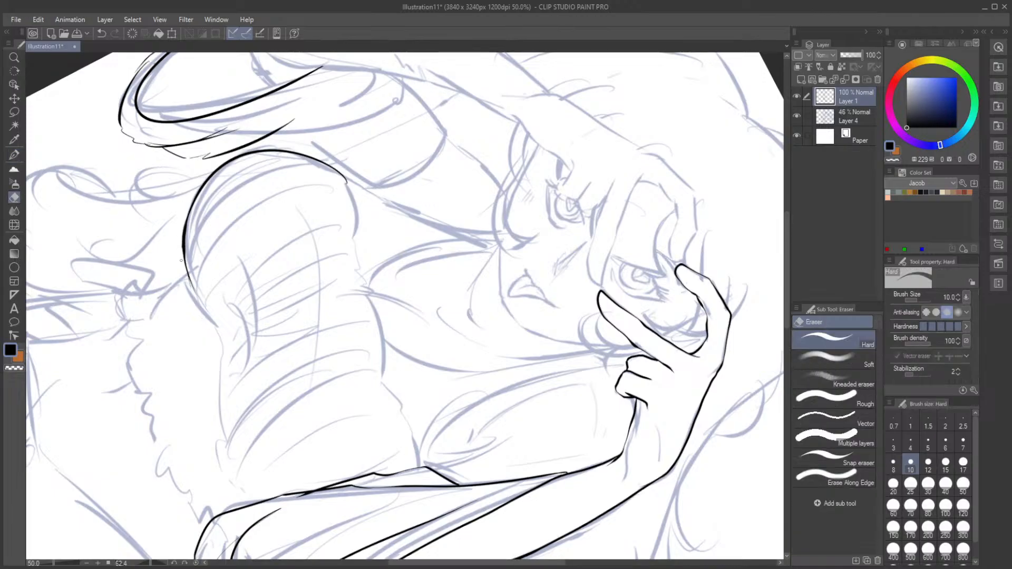
drag(187, 229, 189, 267)
key(p)
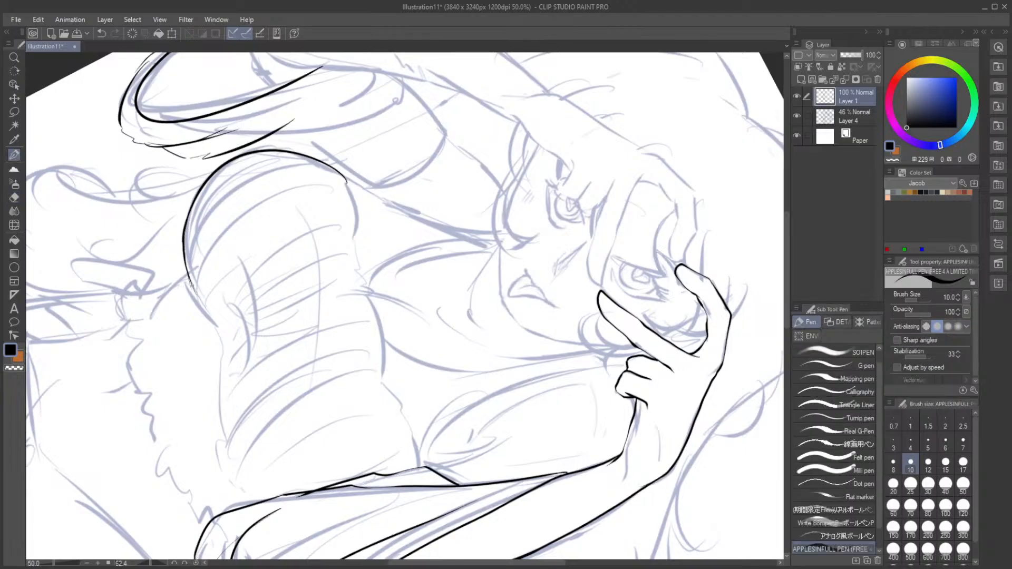
mouse_move(186, 258)
mouse_down()
mouse_move(220, 348)
mouse_move(220, 425)
mouse_move(236, 469)
mouse_up()
key(ctrl+z)
click(196, 563)
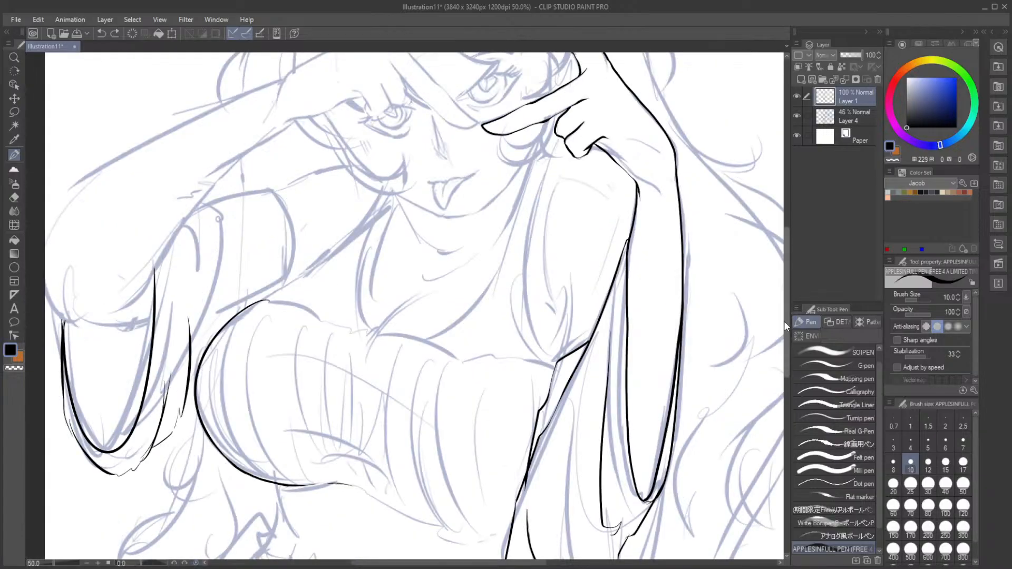
Step: Flip the canvas horizontally and ink the broken lower edge of the top near the long sleeve, with folds rising from it
drag(786, 325, 786, 368)
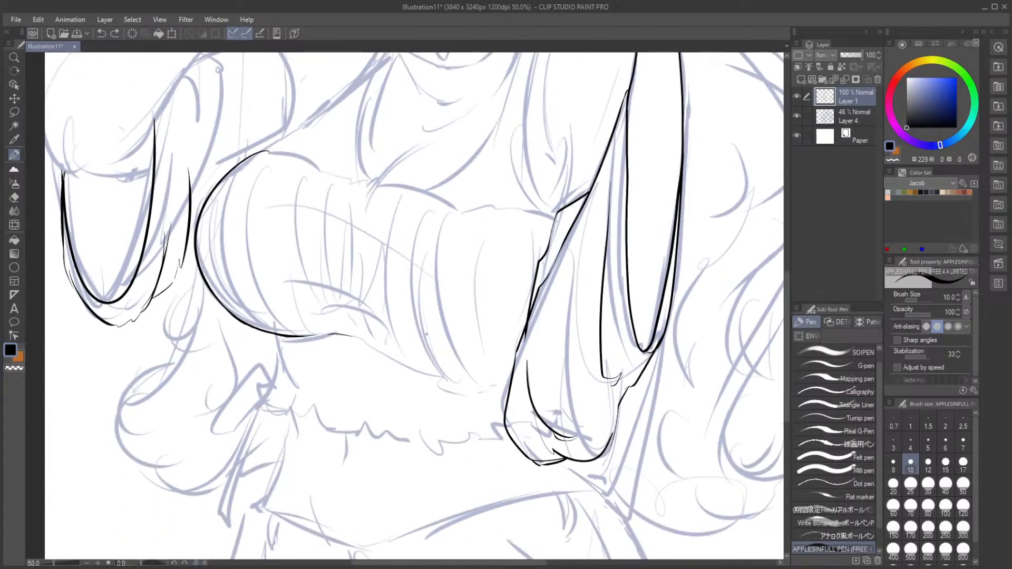
drag(420, 311, 448, 391)
key(ctrl+z)
key(h)
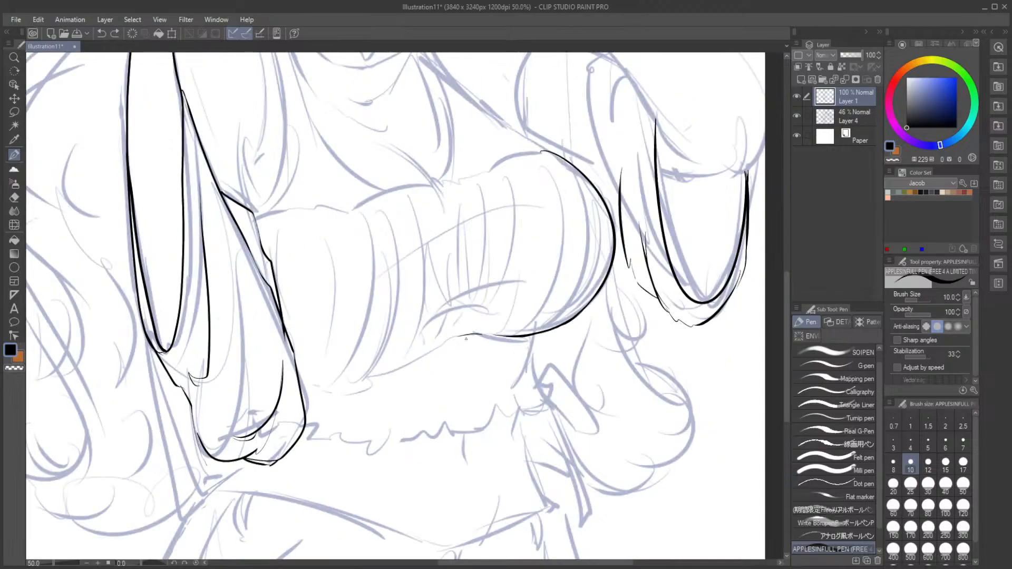
drag(304, 384, 327, 390)
mouse_move(371, 288)
mouse_down()
mouse_move(345, 388)
mouse_move(364, 391)
mouse_move(407, 367)
mouse_move(440, 288)
mouse_up()
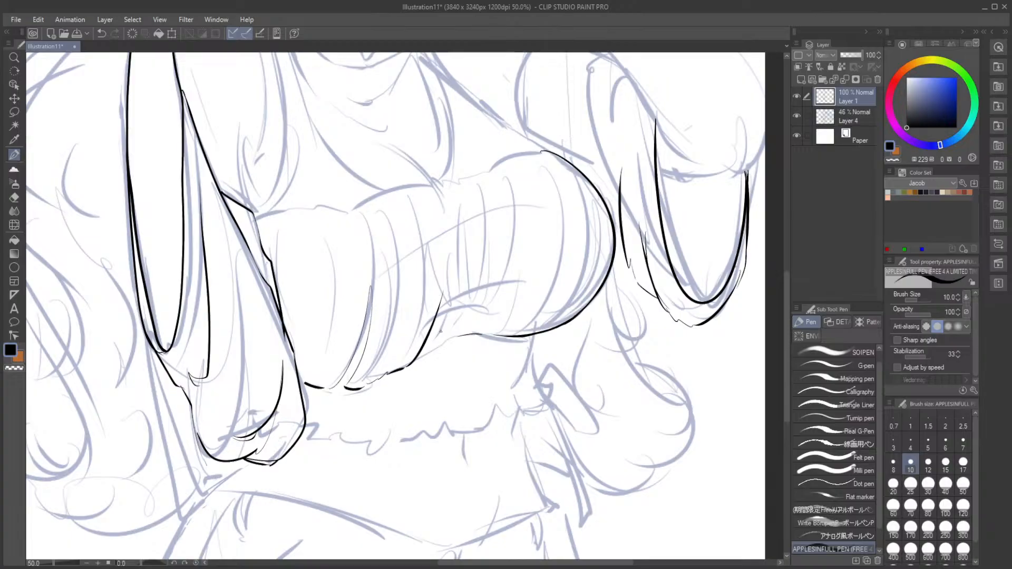
Step: Ink the curved creases under the bust, join the lower edge to the rounded side, and erase the fold's upper part where they cross
mouse_move(414, 329)
mouse_down()
mouse_move(493, 305)
mouse_move(507, 285)
mouse_move(525, 288)
mouse_up()
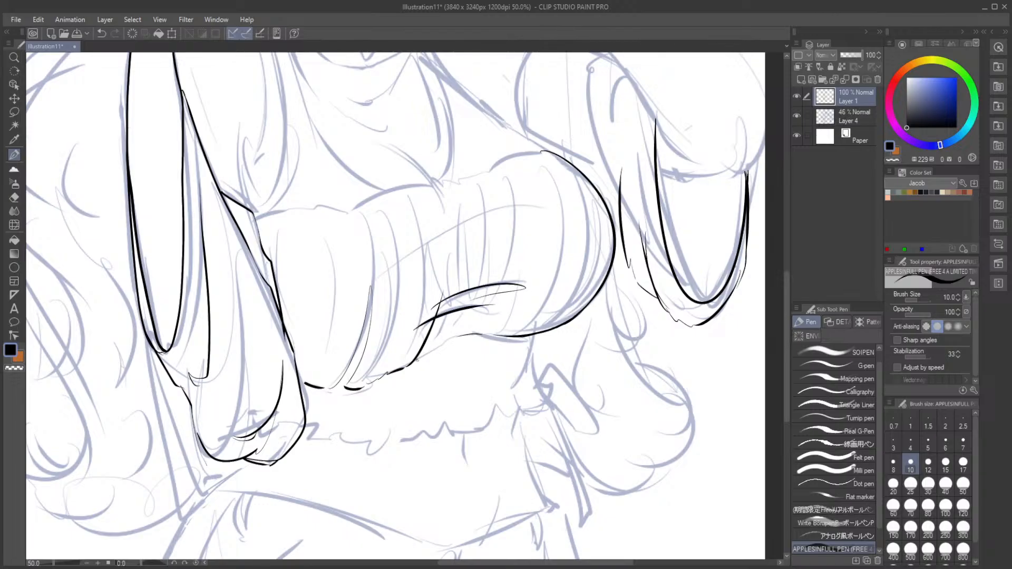
drag(416, 360, 488, 334)
click(14, 197)
mouse_move(433, 310)
mouse_down()
mouse_move(443, 307)
mouse_move(421, 339)
mouse_up()
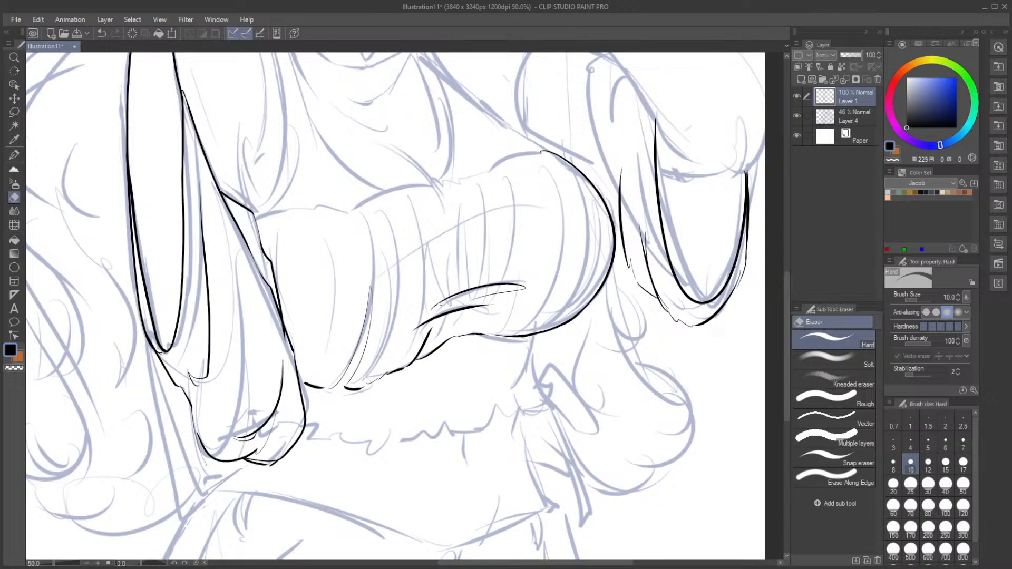
key(p)
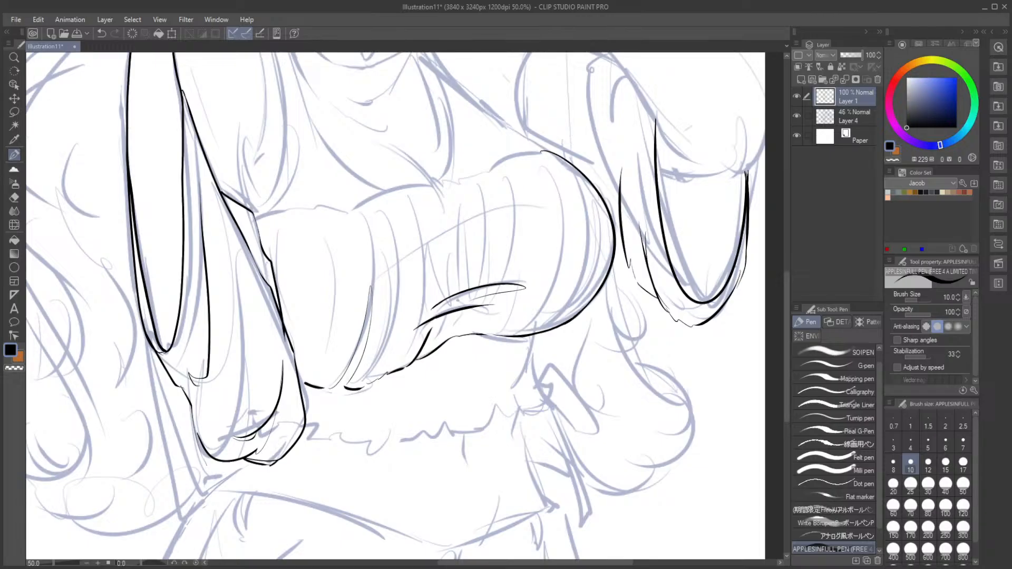
Step: Ink two curved folds rising from the underside of the rounded side, erase the overlap at the edge, and flip the canvas back
mouse_move(497, 335)
mouse_down()
mouse_move(547, 271)
mouse_move(529, 340)
mouse_move(563, 276)
mouse_up()
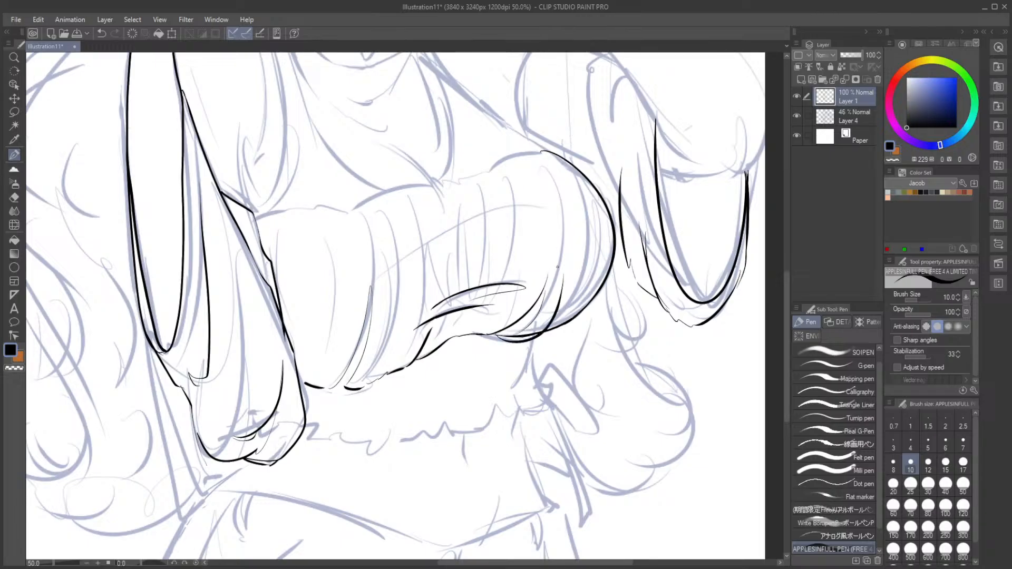
click(14, 198)
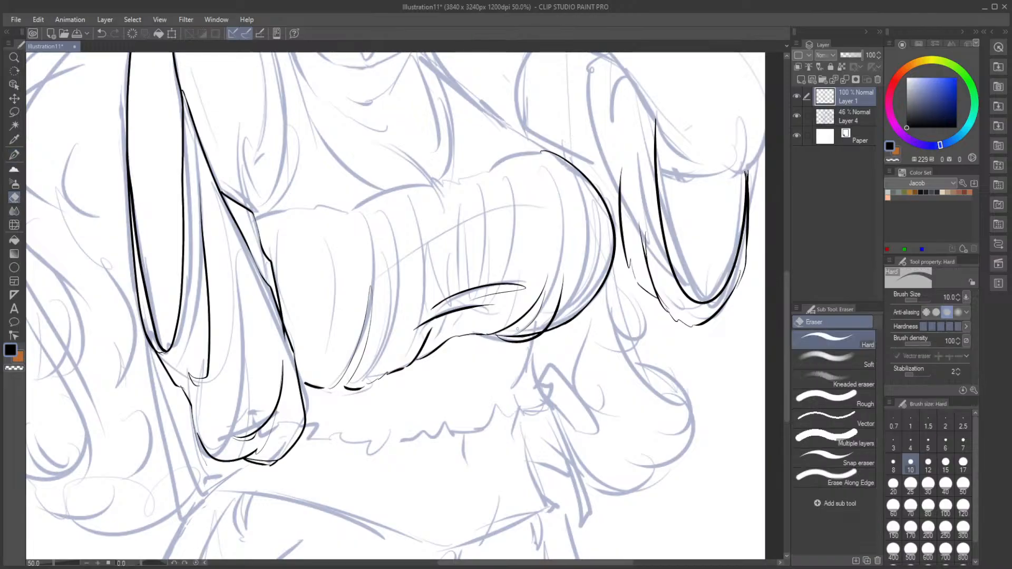
drag(498, 336, 542, 332)
click(14, 154)
key(h)
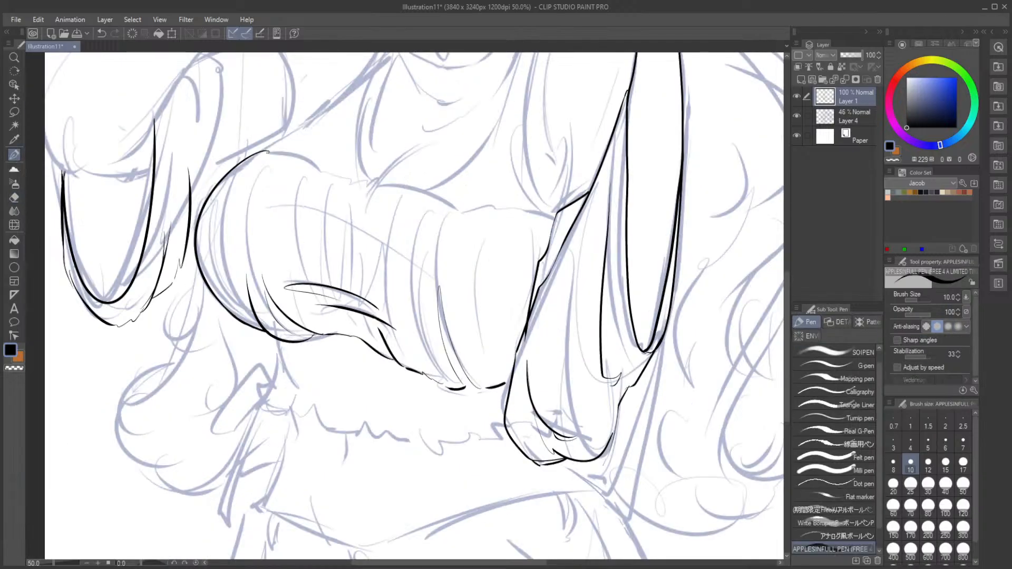
Step: Ink long curved folds just inside the top's rounded side, comparing the drawing with and without them
mouse_move(285, 153)
mouse_down()
mouse_move(260, 174)
mouse_move(240, 247)
mouse_up()
mouse_move(237, 180)
mouse_down()
mouse_move(220, 235)
mouse_move(241, 285)
mouse_up()
drag(217, 228, 226, 265)
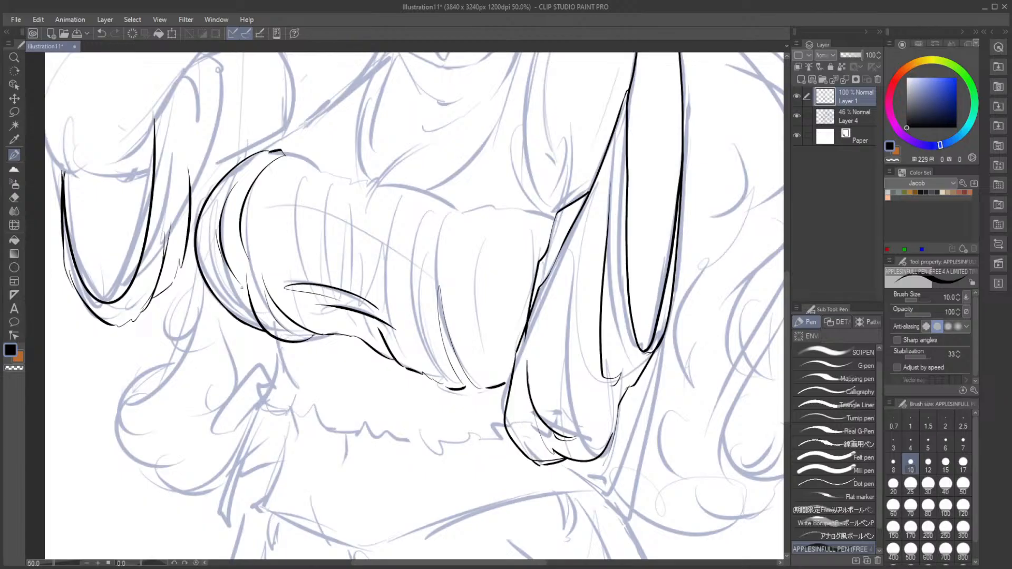
key(ctrl+z)
key(ctrl+z)
key(ctrl+z)
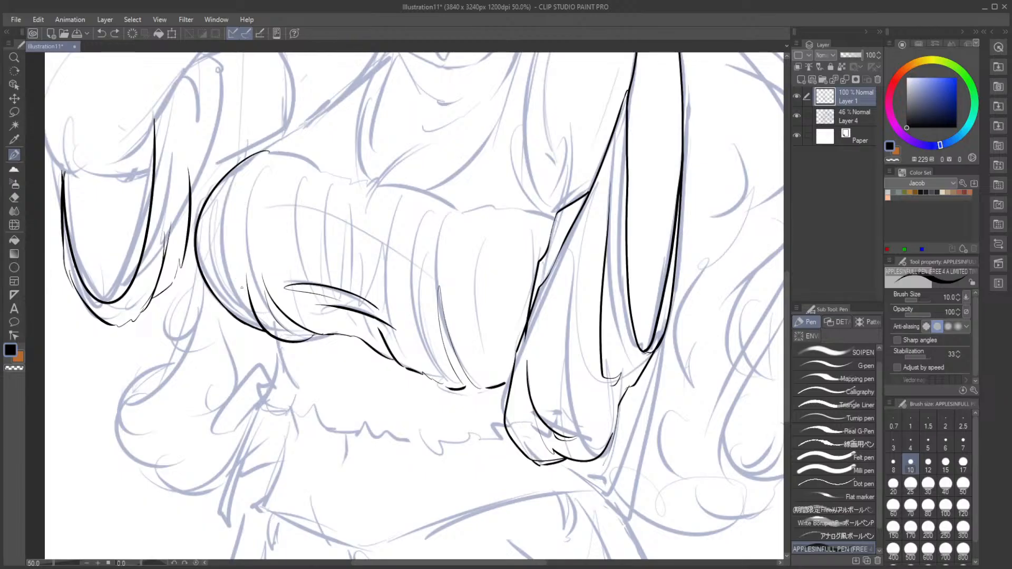
key(ctrl+y)
key(ctrl+y)
key(ctrl+y)
key(ctrl+y)
Step: Ink the wavy upper edge of the top from the rounded side across to the long sleeve
mouse_move(279, 153)
mouse_down()
mouse_move(356, 181)
mouse_move(370, 220)
mouse_move(390, 184)
mouse_move(452, 206)
mouse_move(556, 217)
mouse_up()
key(ctrl+z)
key(ctrl+z)
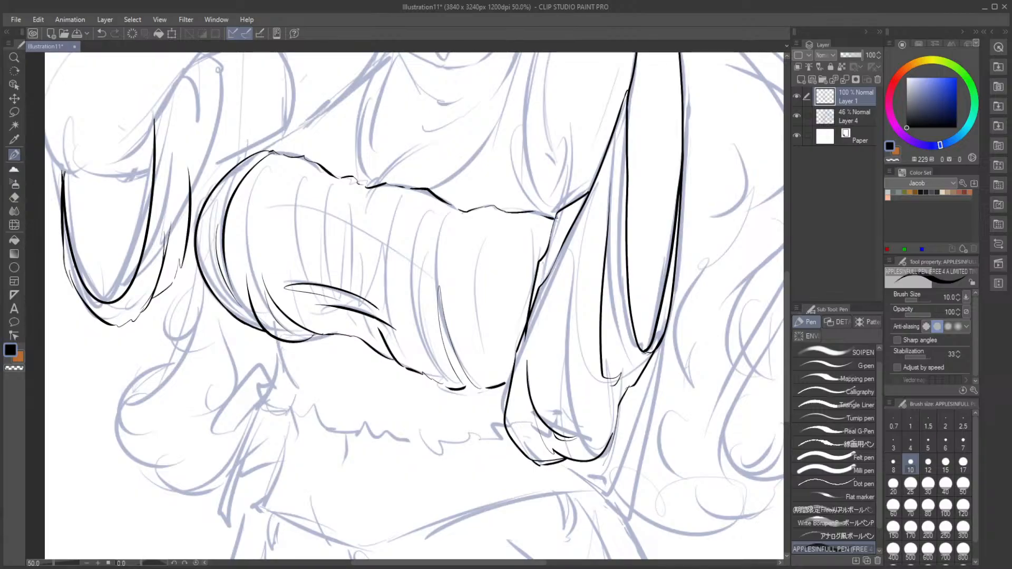
Step: Ink a long curved fold and a short fold on the part of the top nearest the long sleeve
drag(485, 242, 498, 377)
key(ctrl+z)
drag(478, 249, 470, 356)
drag(530, 228, 534, 267)
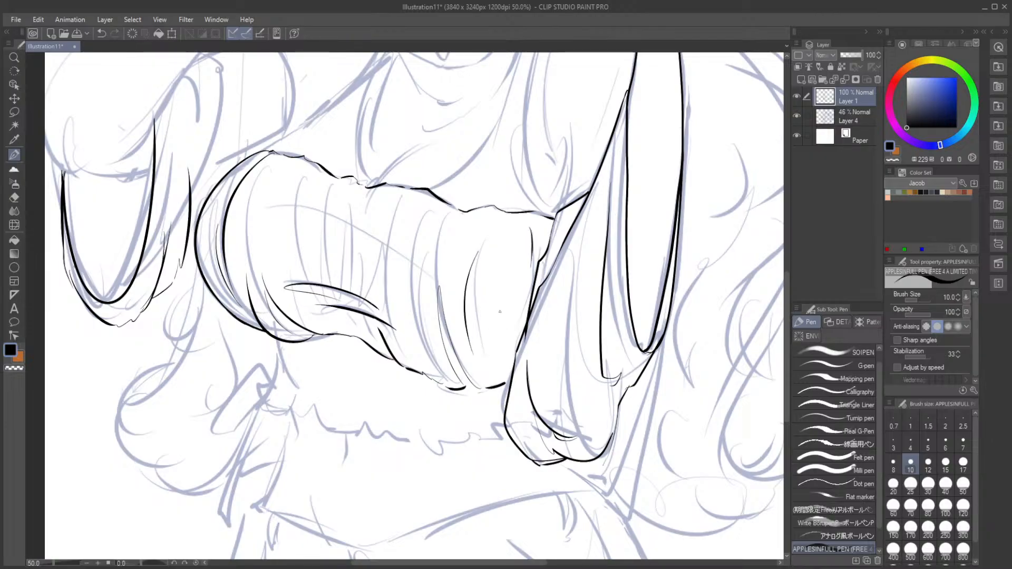
Step: Ink a further long fold parallel to the top's rounded side, redrawing it until it flows into the lower fold
drag(262, 178, 249, 287)
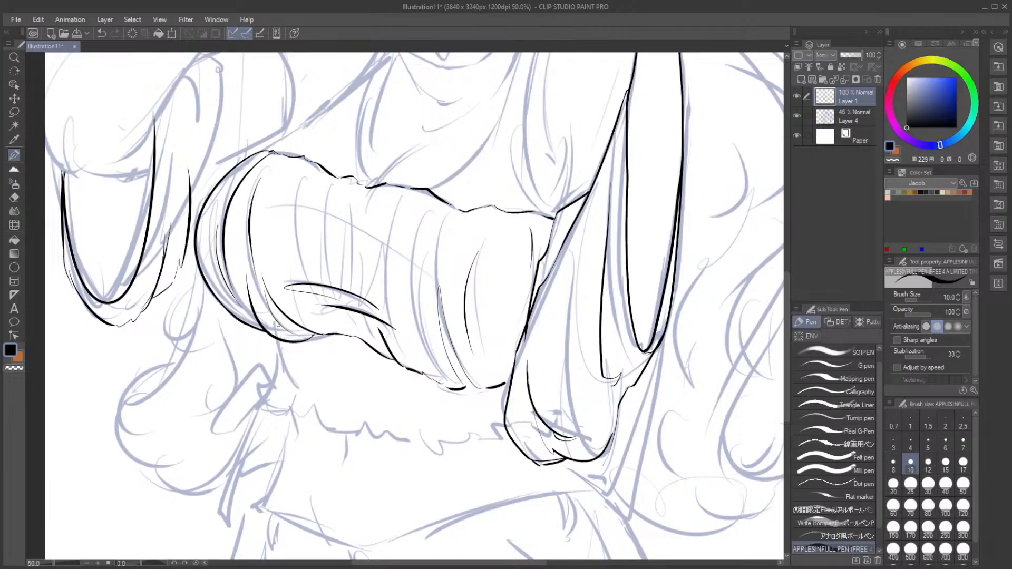
key(ctrl+z)
mouse_move(265, 168)
mouse_down()
mouse_move(245, 214)
mouse_move(249, 283)
mouse_up()
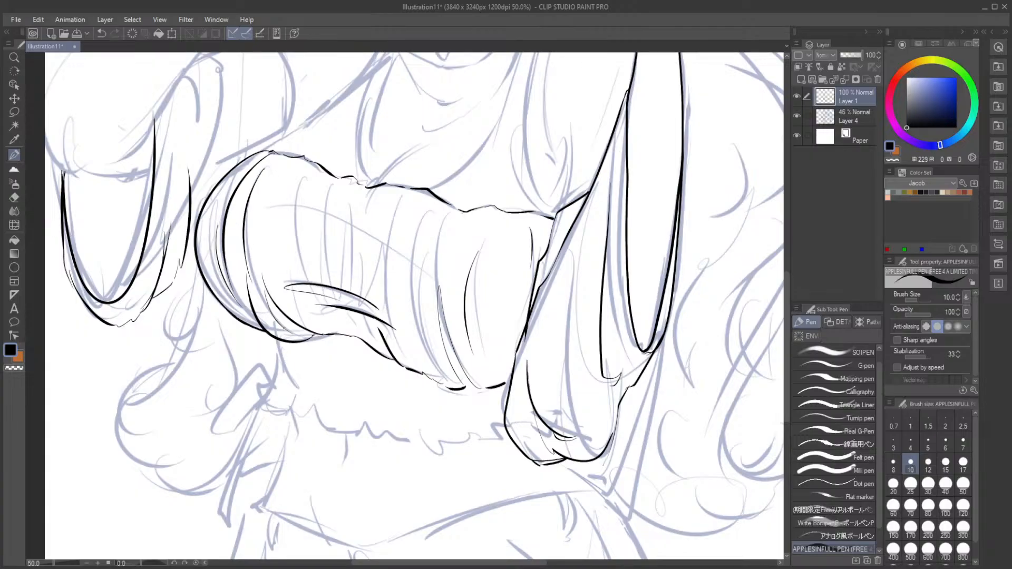
key(ctrl+z)
drag(253, 184, 248, 275)
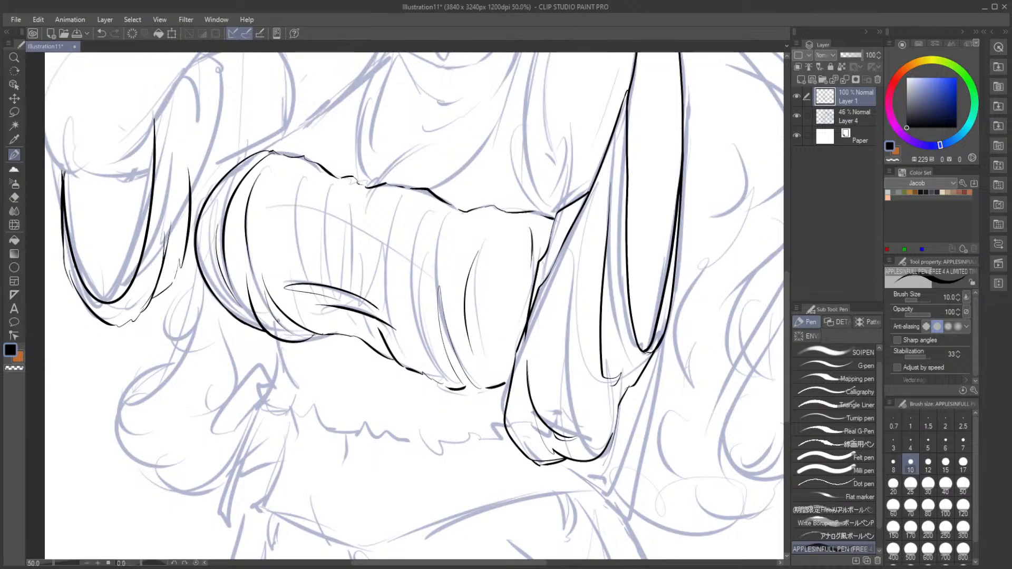
Step: Ink the vertical folds in the middle of the top, running down to the creases under the bust
drag(295, 223, 338, 295)
key(ctrl+z)
mouse_move(292, 192)
mouse_down()
mouse_move(303, 280)
mouse_move(327, 324)
mouse_move(338, 308)
mouse_up()
drag(341, 216, 338, 290)
drag(377, 225, 358, 294)
Step: Ink long thin folds running down to the lower edge between the top's middle creases and the sleeve-side folds
mouse_move(380, 243)
mouse_down()
mouse_move(359, 321)
mouse_move(403, 238)
mouse_up()
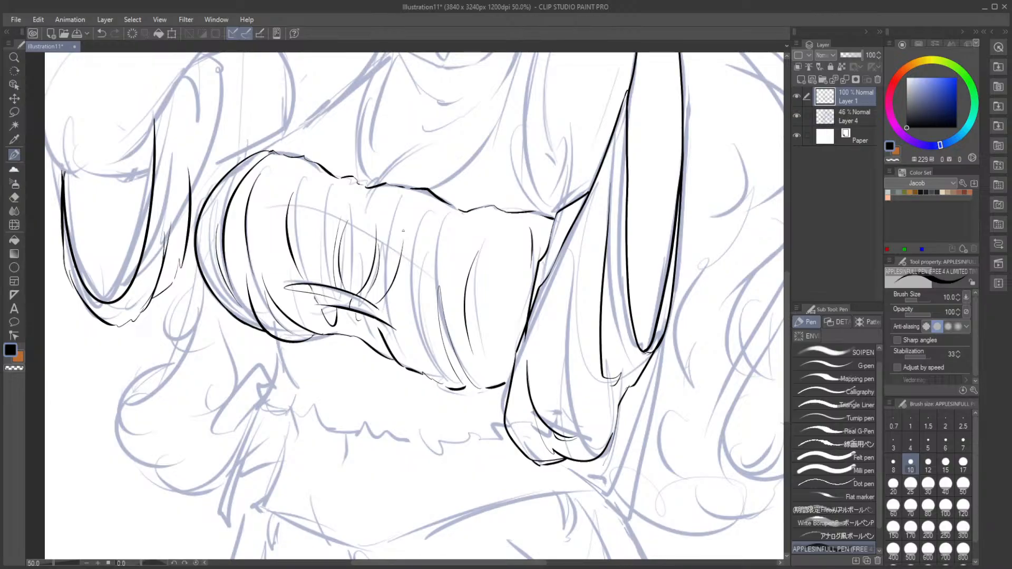
key(ctrl+z)
drag(393, 246, 419, 363)
mouse_move(408, 307)
mouse_down()
mouse_move(428, 373)
mouse_move(425, 261)
mouse_up()
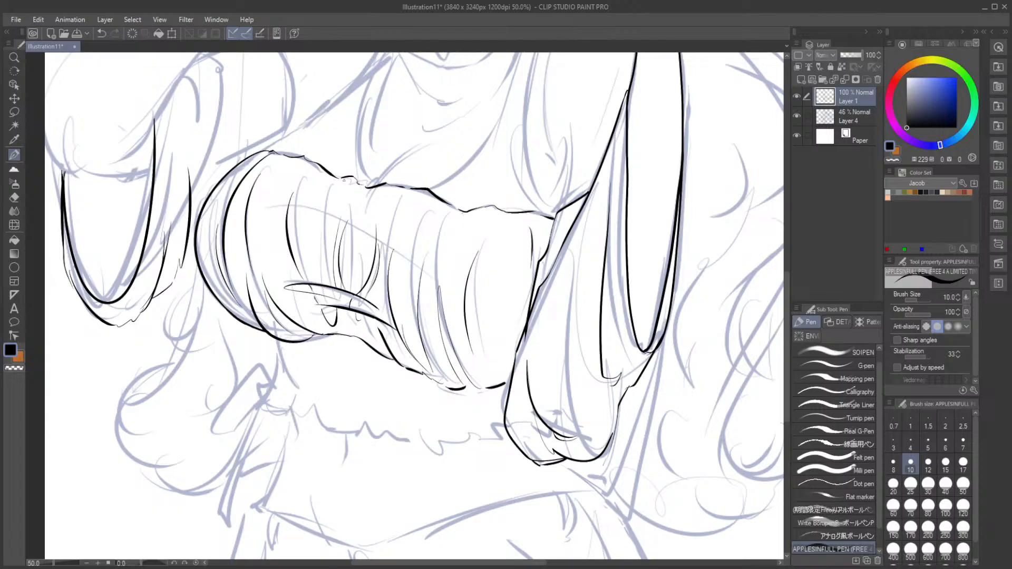
Step: Ink two curved folds dropping from the wavy upper edge of the top
drag(337, 182, 308, 232)
drag(450, 205, 423, 258)
key(ctrl+z)
drag(448, 212, 437, 278)
Step: Hide the Layer 4 sketch to check the ink lines on their own, and show it again
click(797, 116)
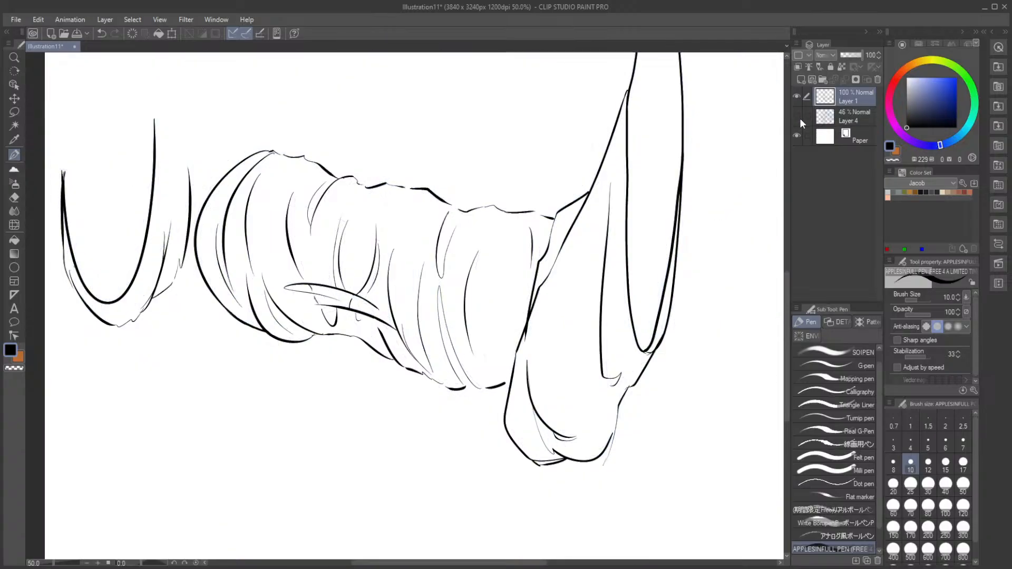
click(806, 116)
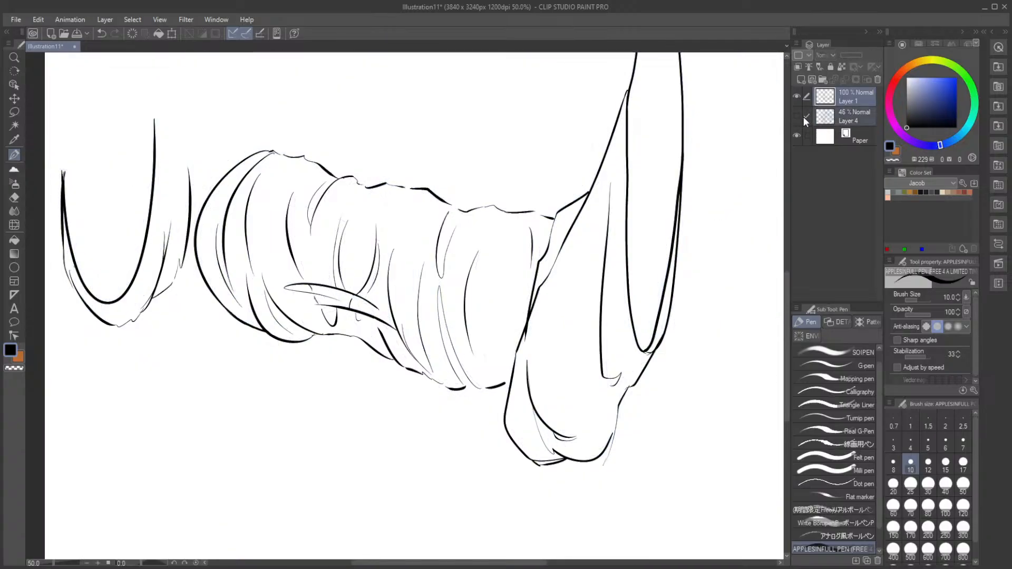
click(799, 116)
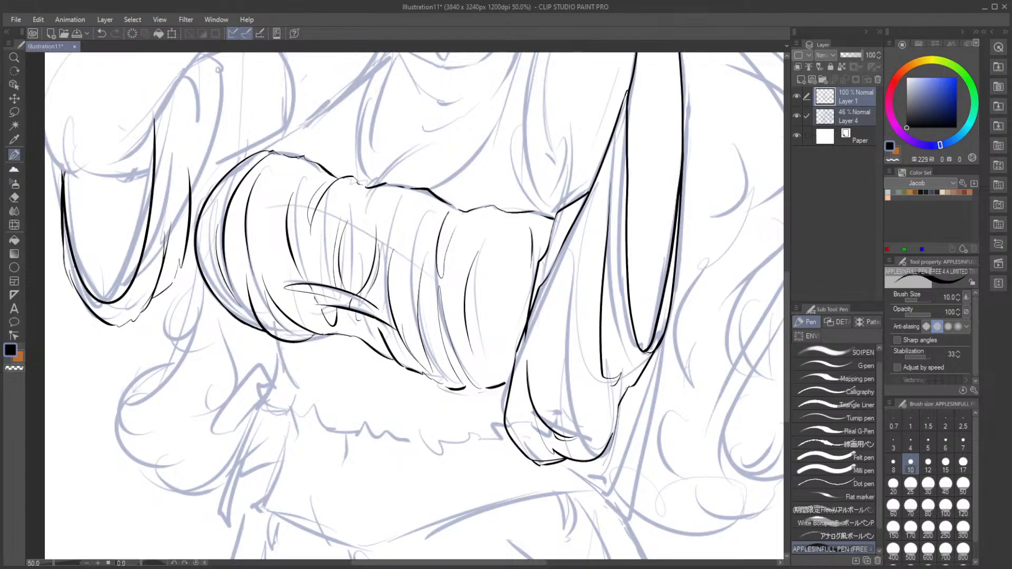
Step: Add small crease marks at the top's upper corner by the rounded side and along its lower edge
mouse_move(289, 158)
mouse_down()
mouse_move(279, 177)
mouse_move(276, 168)
mouse_up()
drag(280, 167, 273, 174)
key(ctrl+z)
drag(347, 331, 360, 338)
Step: Ink the upper edge and the curved shoulder-side edge of the short band around the raised upper arm
scroll(345, 246, down, 4)
scroll(395, 321, up, 2)
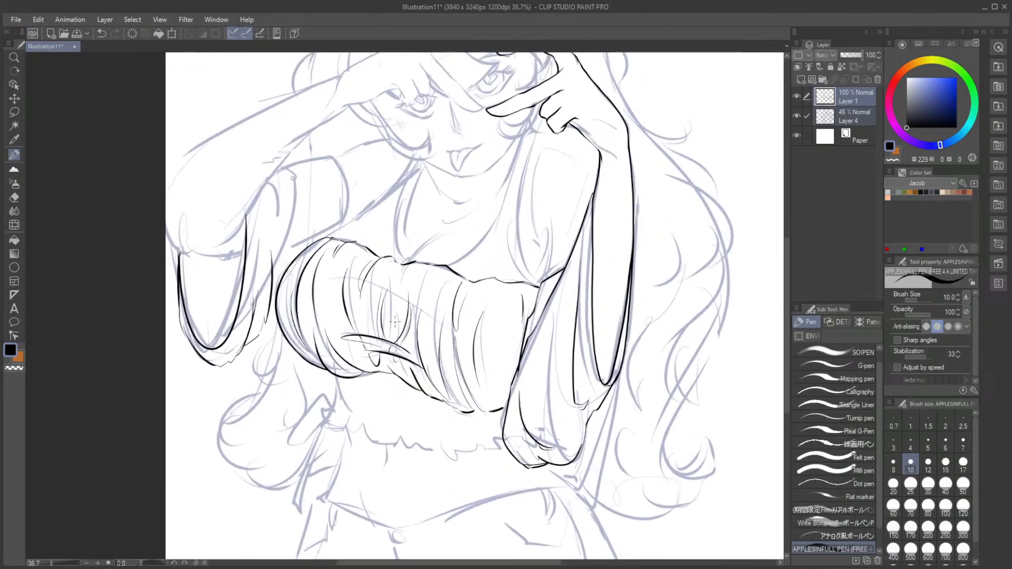
scroll(395, 322, up, 2)
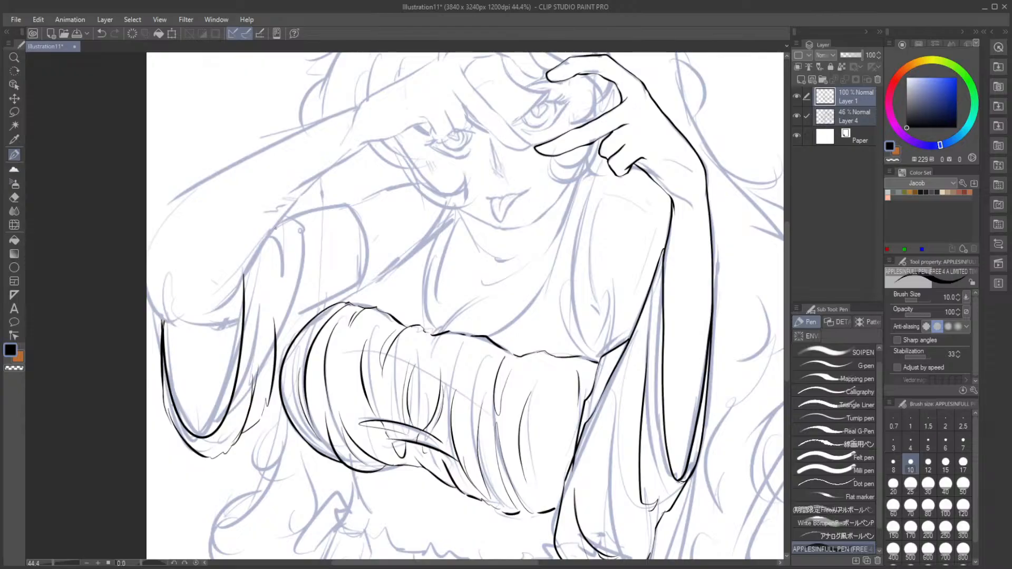
mouse_move(275, 225)
mouse_down()
mouse_move(300, 230)
mouse_move(304, 250)
mouse_move(299, 333)
mouse_up()
key(ctrl+z)
mouse_move(335, 206)
mouse_down()
mouse_move(347, 201)
mouse_move(301, 212)
mouse_move(371, 239)
mouse_move(372, 284)
mouse_up()
key(ctrl+z)
mouse_move(350, 215)
mouse_down()
mouse_move(367, 250)
mouse_move(363, 285)
mouse_up()
key(ctrl+z)
Step: Ink the elbow-side edge of the upper-arm band from its upper corner downward, redoing strokes that miss the sketch
mouse_move(300, 211)
mouse_down()
mouse_move(294, 218)
mouse_move(311, 247)
mouse_move(291, 283)
mouse_up()
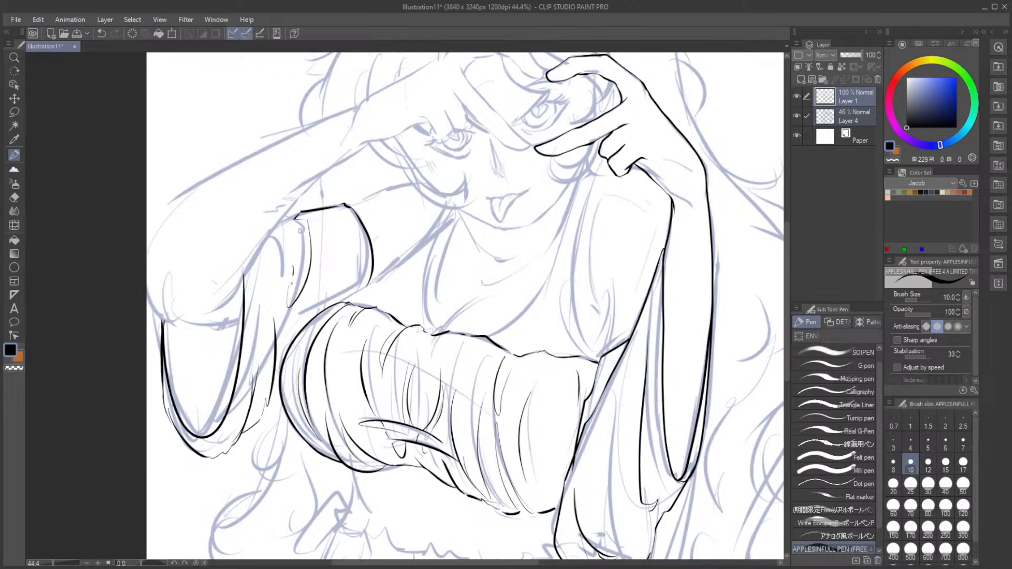
key(ctrl+z)
drag(296, 218, 279, 224)
key(ctrl+z)
key(ctrl+z)
drag(301, 210, 277, 226)
key(ctrl+z)
mouse_move(302, 211)
mouse_down()
mouse_move(294, 217)
mouse_move(304, 305)
mouse_up()
drag(306, 260, 306, 301)
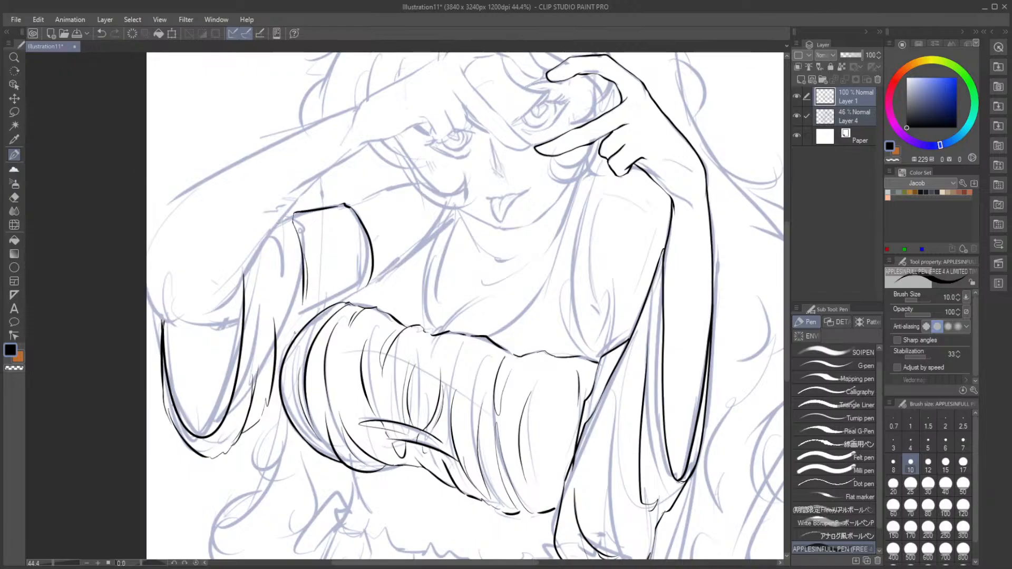
Step: Undo the latest ink strokes on the elbow-side edge of the upper-arm band
drag(289, 219, 274, 231)
key(ctrl+z)
key(ctrl+z)
key(ctrl+z)
Step: Erase the stray curved lines crossing the lower middle of the strapless top with the Hard eraser at size 40
click(15, 197)
mouse_move(365, 424)
mouse_down()
mouse_move(410, 437)
mouse_move(380, 424)
mouse_move(416, 429)
mouse_up()
drag(412, 371, 402, 401)
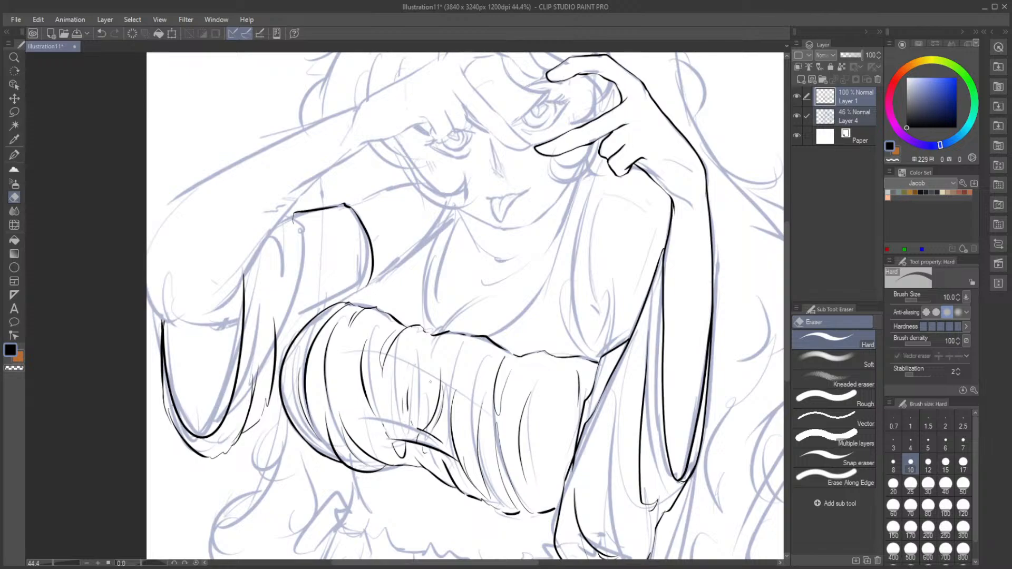
key(ctrl+z)
key(ctrl+z)
key(ctrl+z)
key(ctrl+z)
click(424, 393)
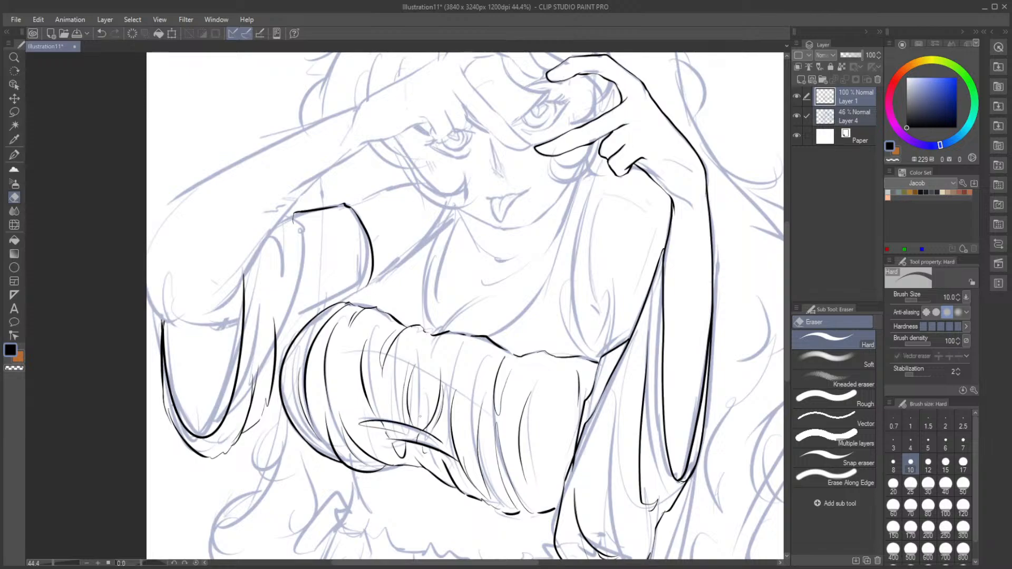
click(946, 484)
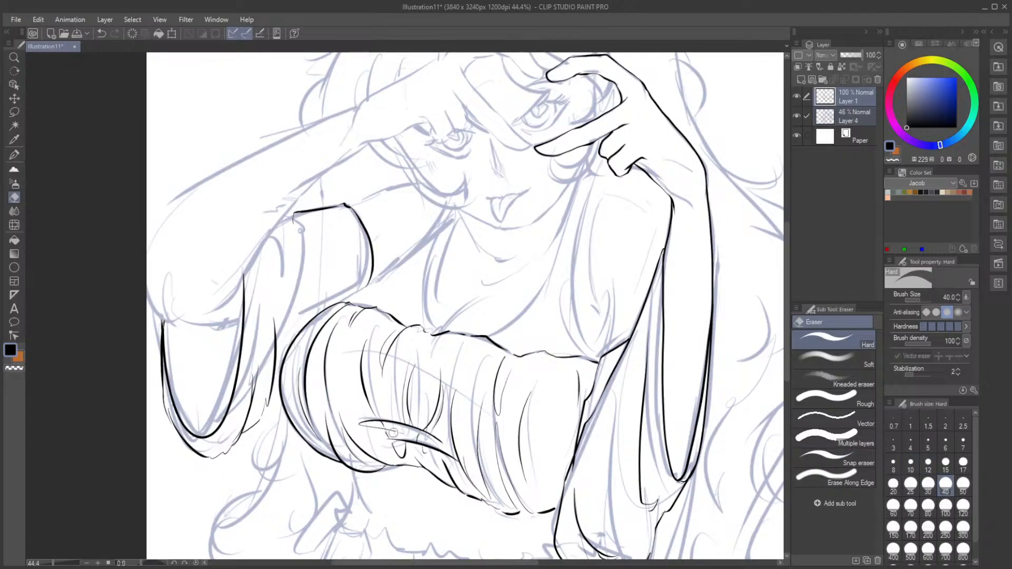
mouse_move(396, 433)
mouse_down()
mouse_move(358, 421)
mouse_move(403, 423)
mouse_move(441, 440)
mouse_move(414, 443)
mouse_move(394, 427)
mouse_up()
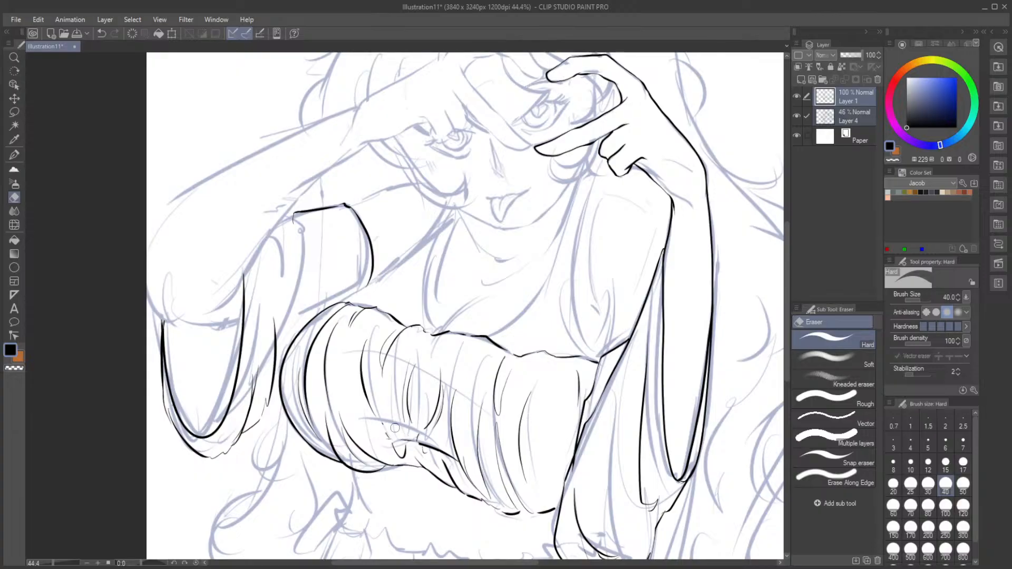
mouse_move(387, 441)
mouse_down()
mouse_move(438, 448)
mouse_move(457, 467)
mouse_up()
click(15, 155)
drag(381, 421, 390, 448)
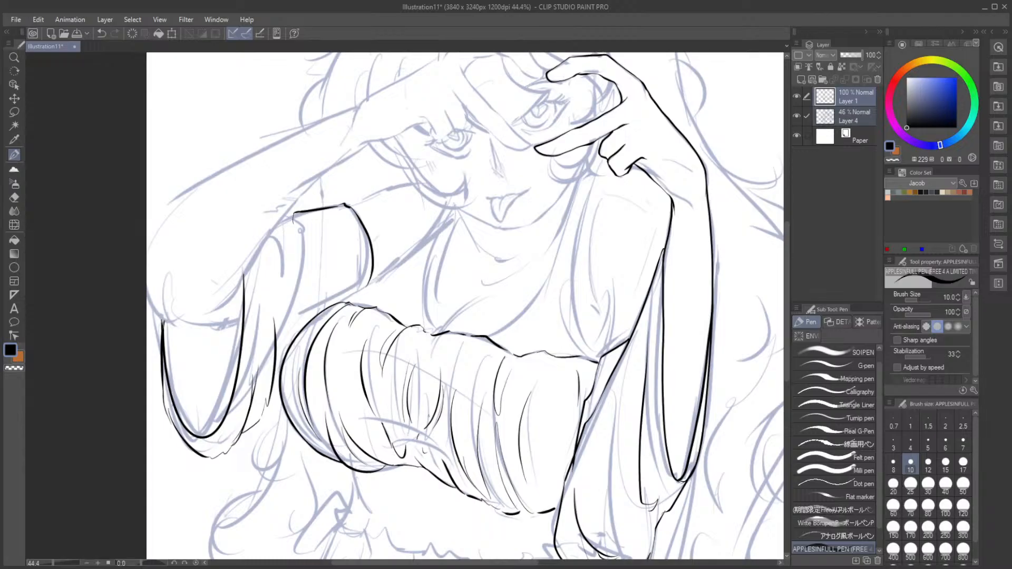
key(ctrl+z)
key(e)
drag(388, 444, 432, 451)
key(p)
key(ctrl+z)
drag(383, 430, 421, 467)
key(ctrl+z)
mouse_move(442, 350)
mouse_down()
mouse_move(426, 349)
mouse_move(472, 379)
mouse_up()
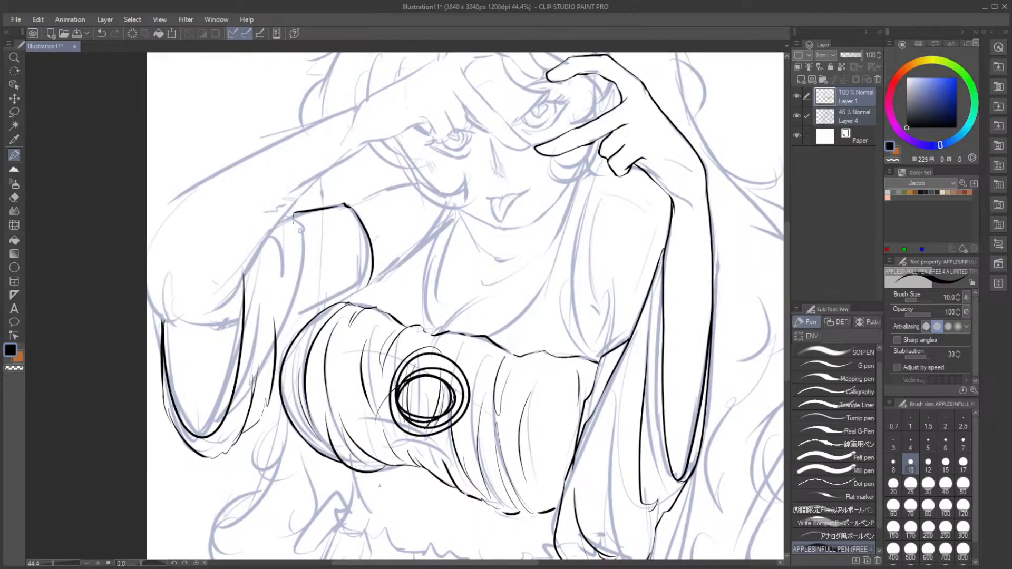
key(ctrl+z)
Step: Ink extra fold lines through the middle of the top and a short one below its upper edge
click(14, 197)
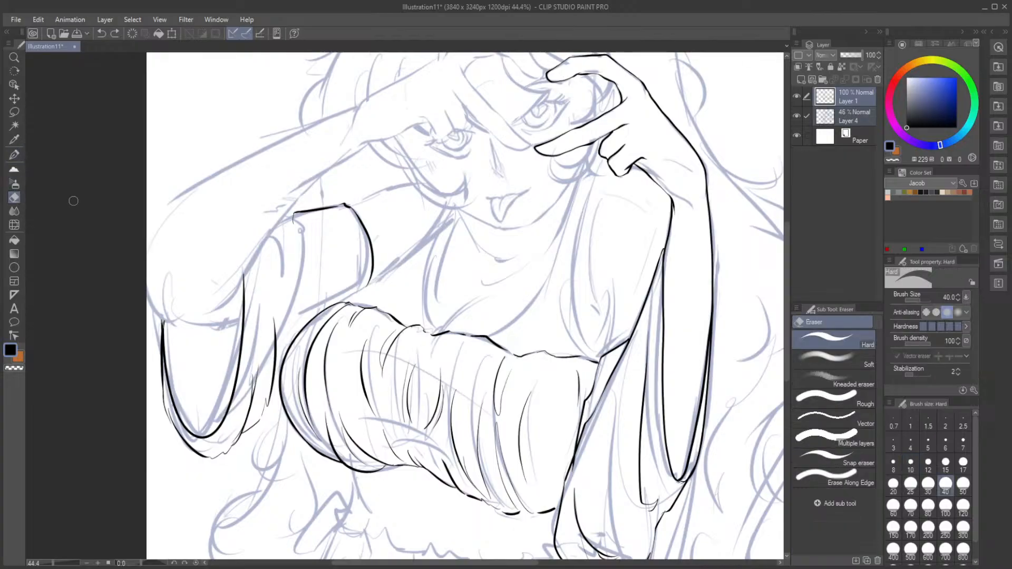
key(p)
drag(424, 381, 435, 453)
drag(428, 418, 437, 454)
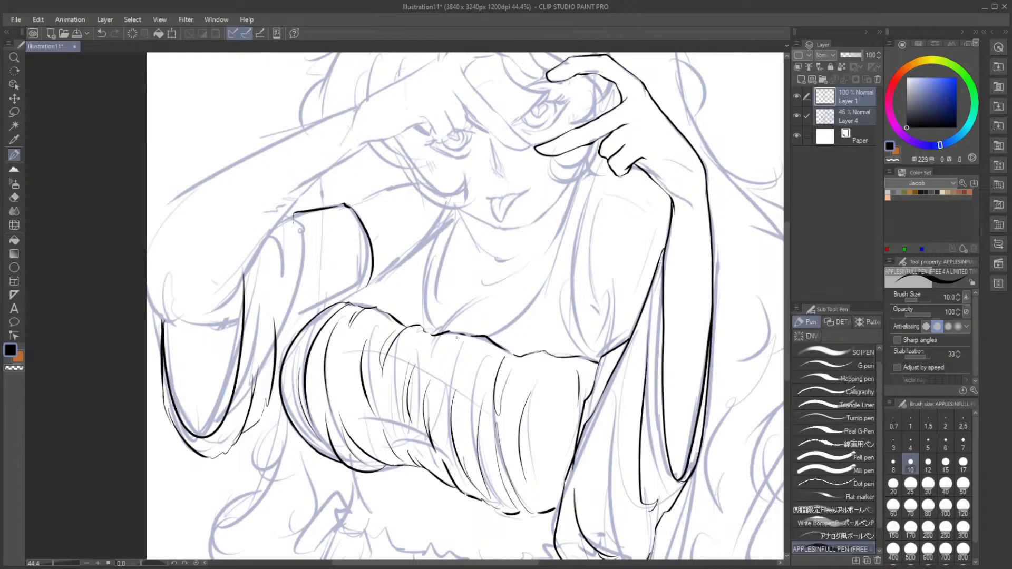
mouse_move(438, 336)
mouse_down()
mouse_move(457, 364)
mouse_move(440, 371)
mouse_up()
Step: Ink the outer edge of the raised forearm from the wrist down to the elbow, redoing strokes that miss the sketch
mouse_move(201, 315)
mouse_down()
mouse_move(222, 304)
mouse_move(254, 258)
mouse_up()
key(ctrl+z)
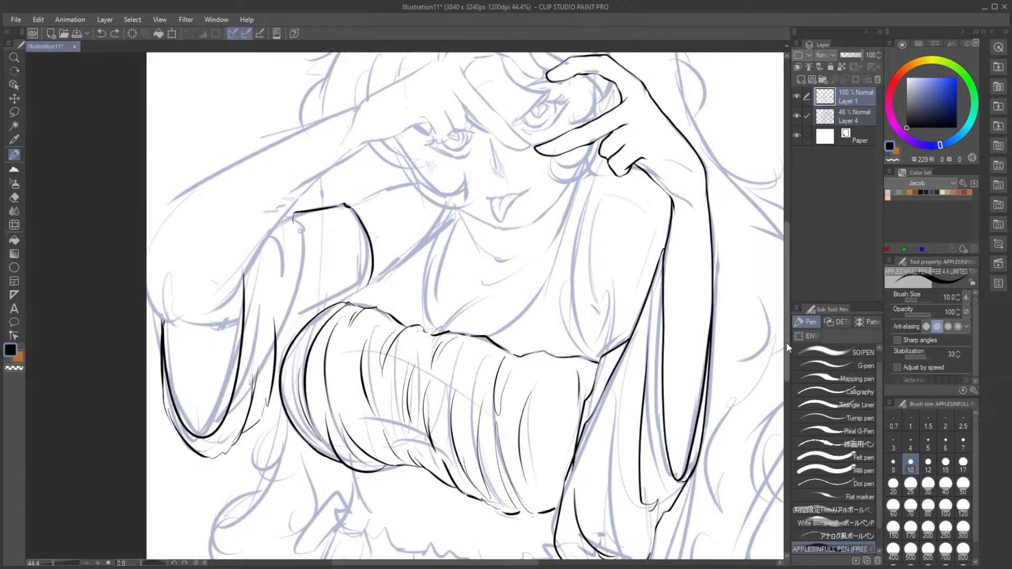
scroll(741, 273, up, 3)
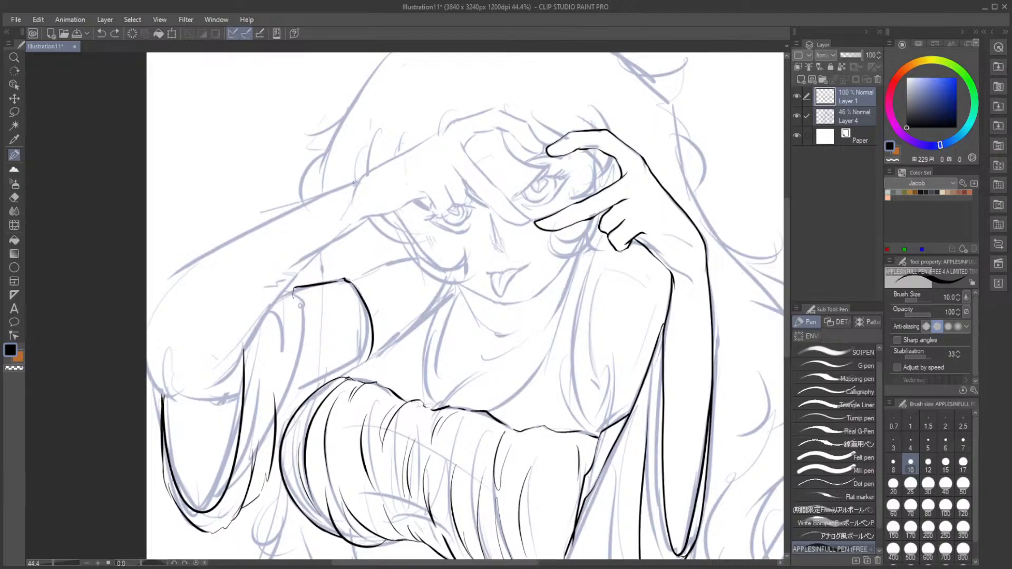
mouse_move(354, 182)
mouse_down()
mouse_move(201, 265)
mouse_move(163, 300)
mouse_move(148, 365)
mouse_up()
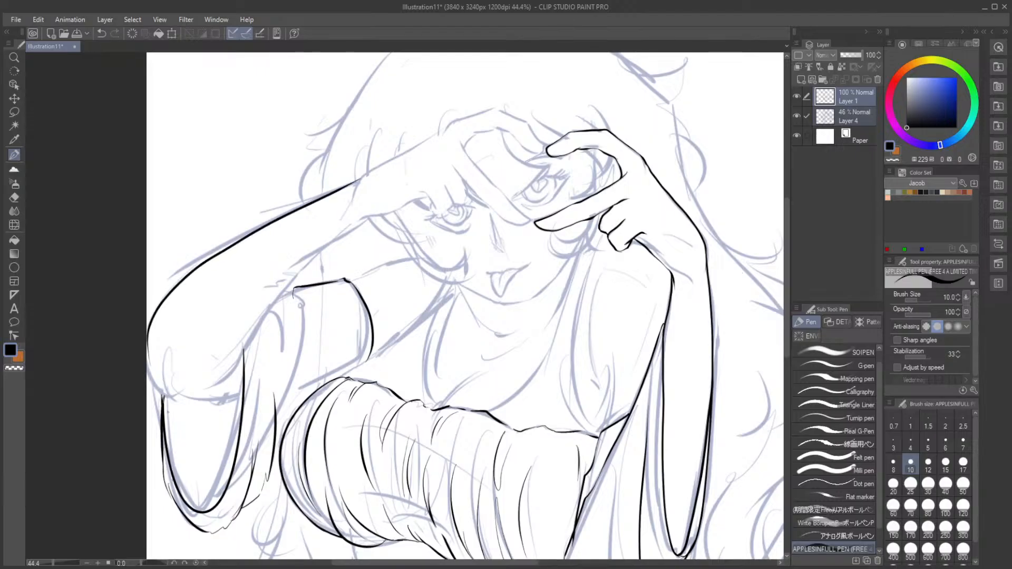
key(ctrl+z)
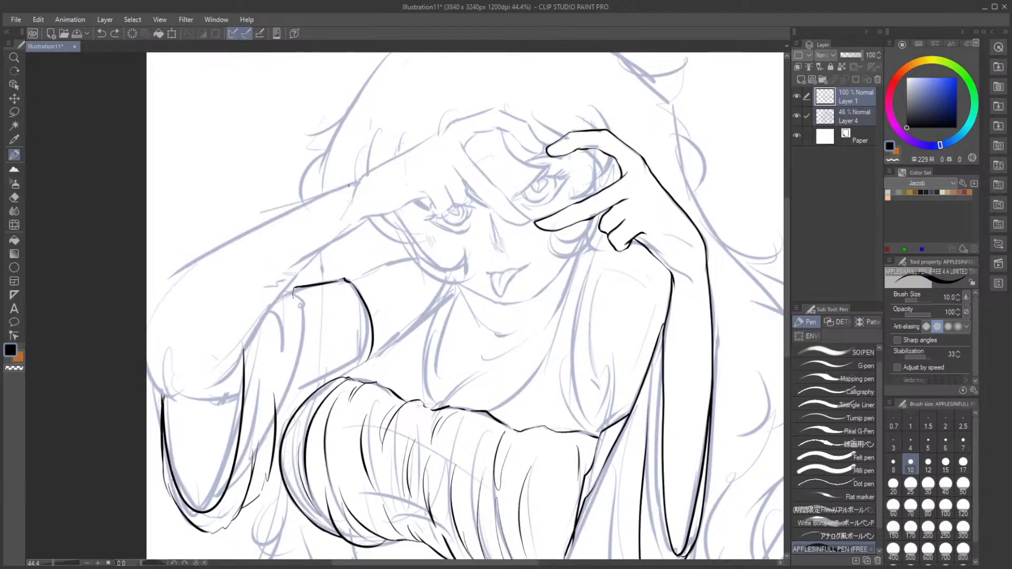
mouse_move(344, 189)
mouse_down()
mouse_move(250, 236)
mouse_move(147, 319)
mouse_up()
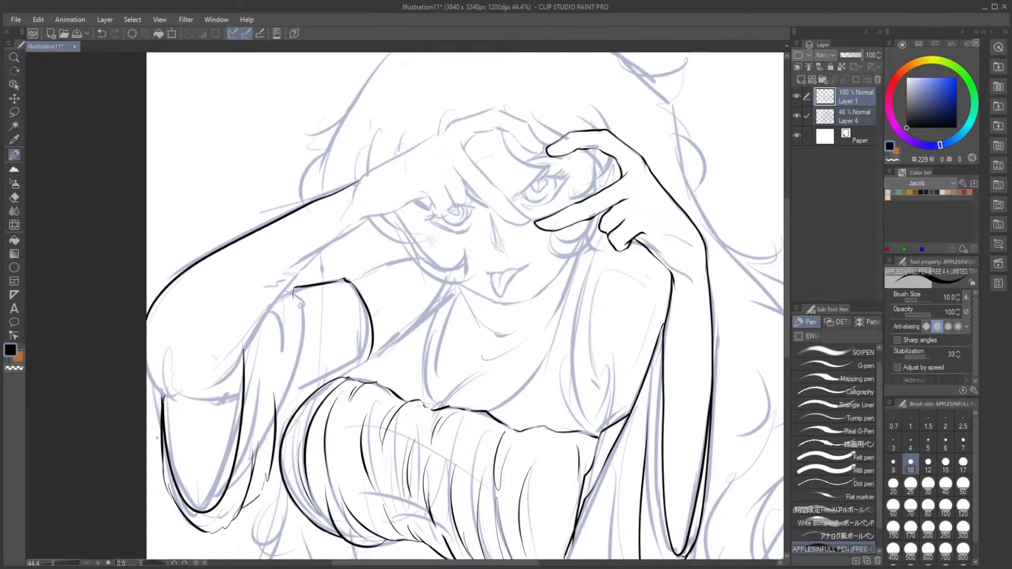
Step: Ink the rounded underside of the raised elbow and carry the line up the inner edge of the forearm
mouse_move(147, 369)
mouse_down()
mouse_move(185, 399)
mouse_move(245, 348)
mouse_up()
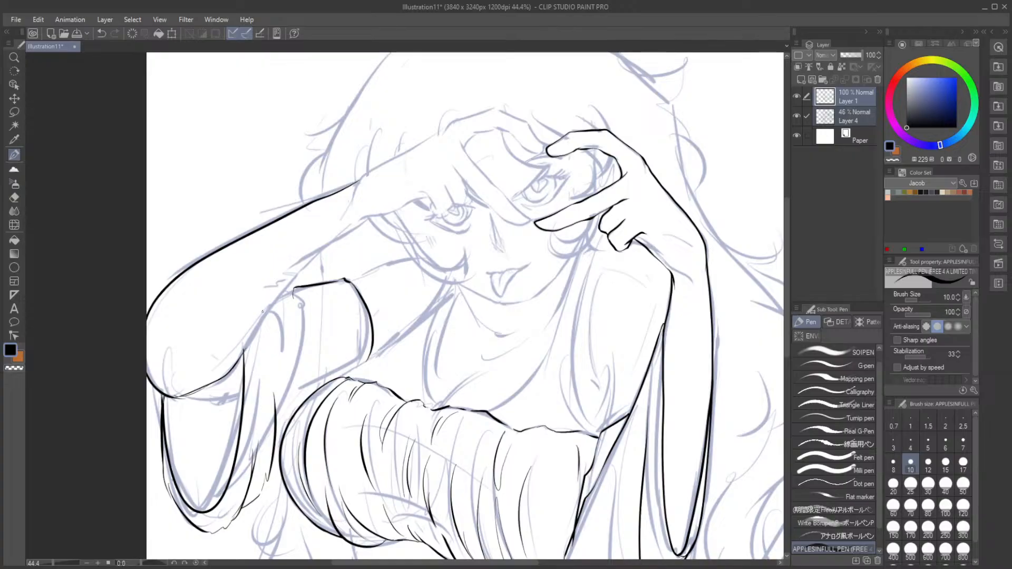
key(ctrl+z)
drag(181, 399, 235, 364)
key(ctrl+z)
key(ctrl+z)
mouse_move(180, 397)
mouse_down()
mouse_move(237, 368)
mouse_move(276, 302)
mouse_up()
key(ctrl+z)
mouse_move(227, 374)
mouse_down()
mouse_move(298, 264)
mouse_move(263, 318)
mouse_move(351, 232)
mouse_up()
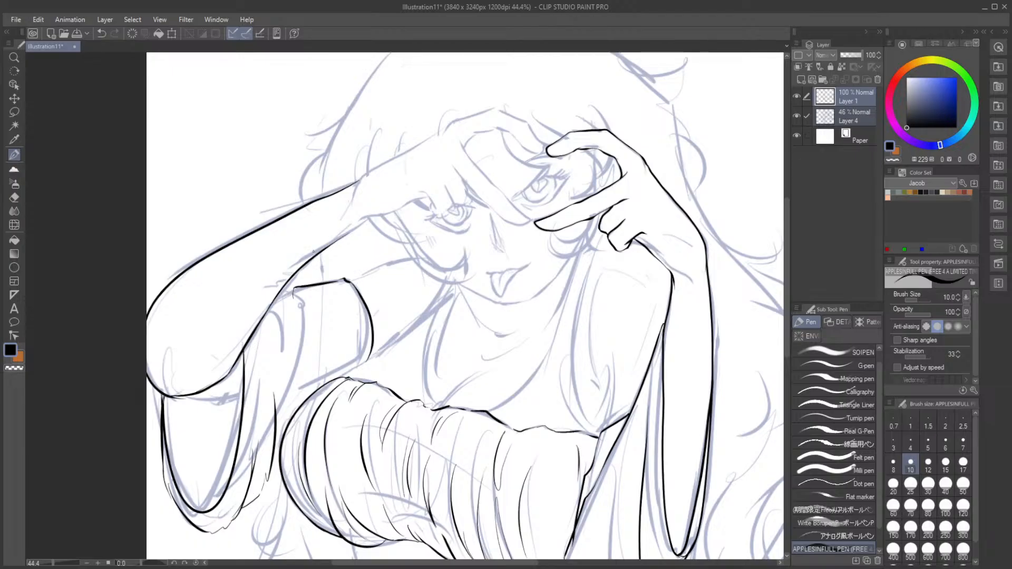
Step: Extend the inner edge of the raised forearm to the wrist, redoing strokes until the line follows the sketch
drag(309, 255, 374, 217)
key(ctrl+z)
key(ctrl+z)
mouse_move(305, 258)
mouse_down()
mouse_move(370, 218)
mouse_move(292, 271)
mouse_up()
key(ctrl+z)
key(ctrl+z)
drag(368, 221, 291, 270)
key(e)
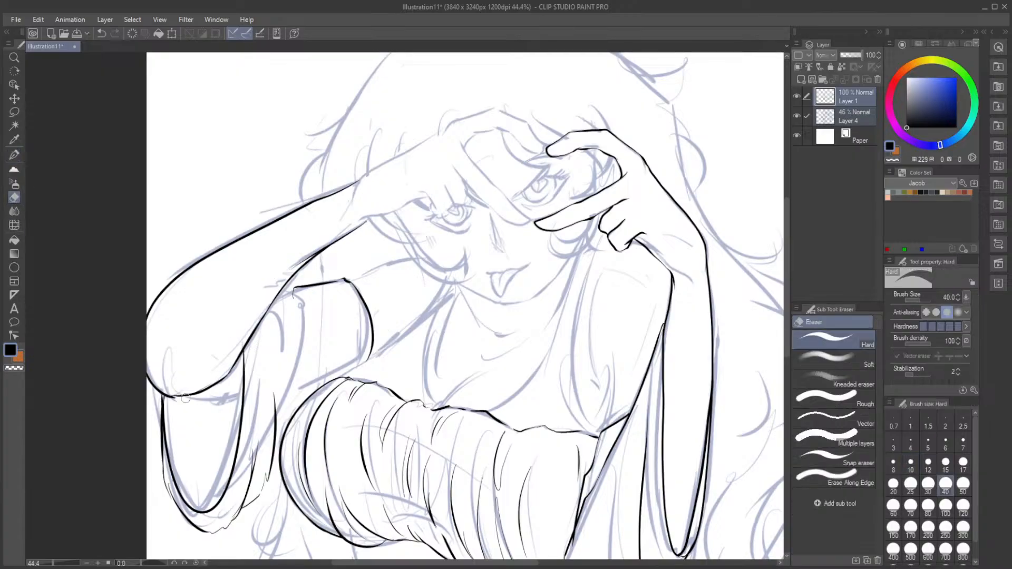
mouse_move(176, 400)
mouse_down()
mouse_move(165, 398)
mouse_move(208, 393)
mouse_up()
click(14, 153)
key(ctrl+z)
click(195, 393)
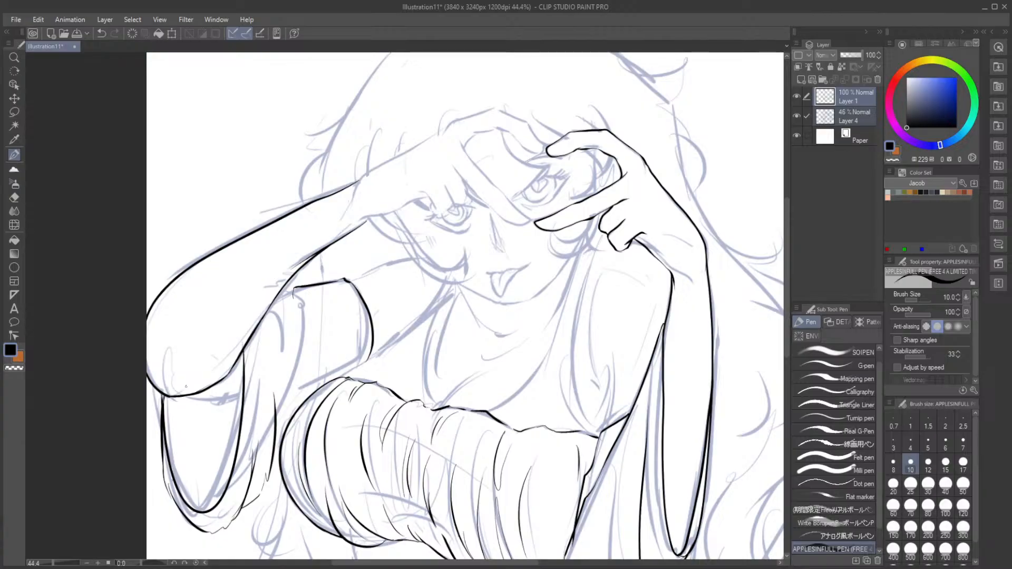
Step: Hide the Layer 4 sketch to examine the ink lines on the arms and top, and show it again
click(797, 116)
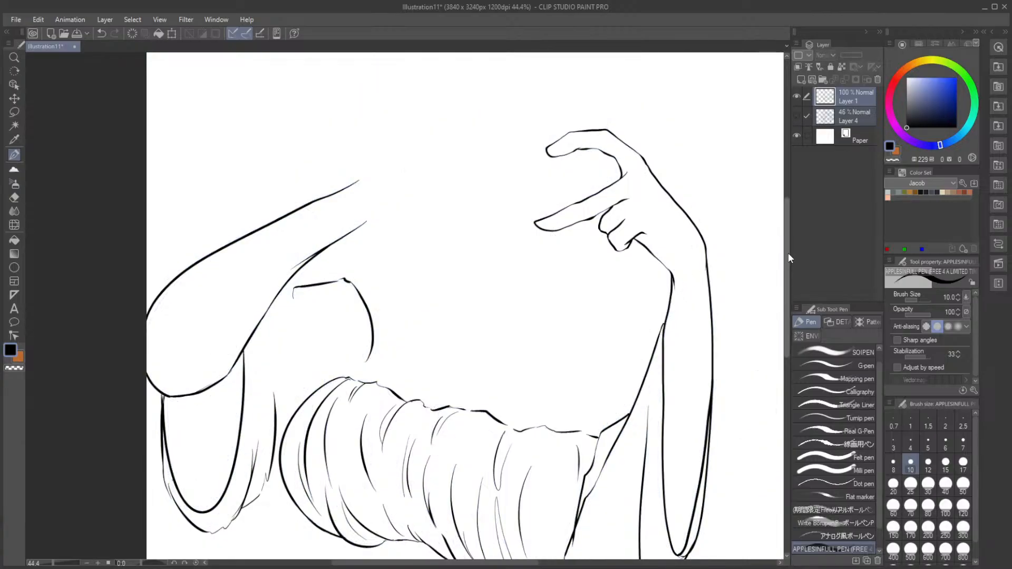
scroll(789, 252, down, 3)
click(868, 113)
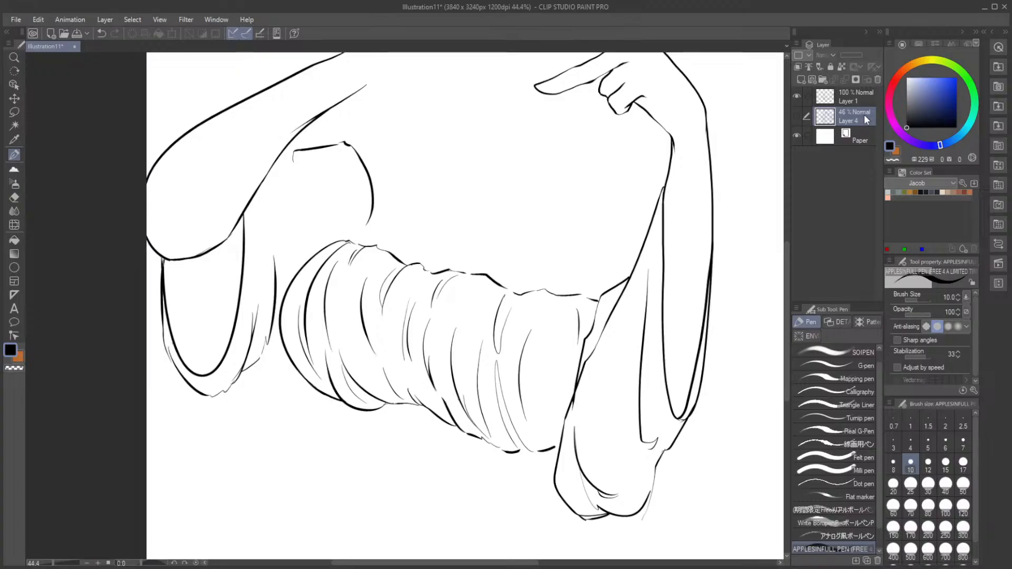
click(797, 114)
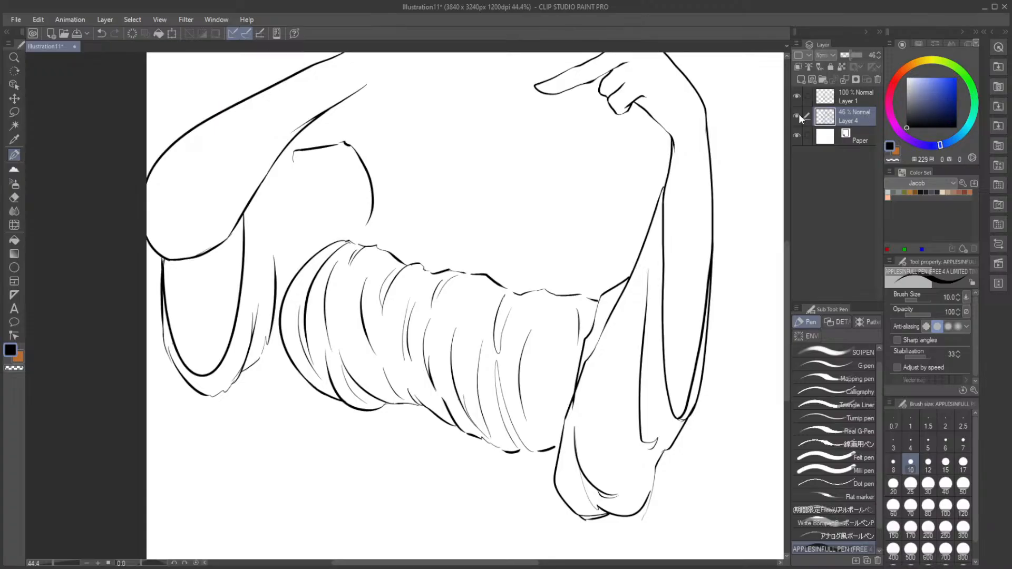
click(798, 115)
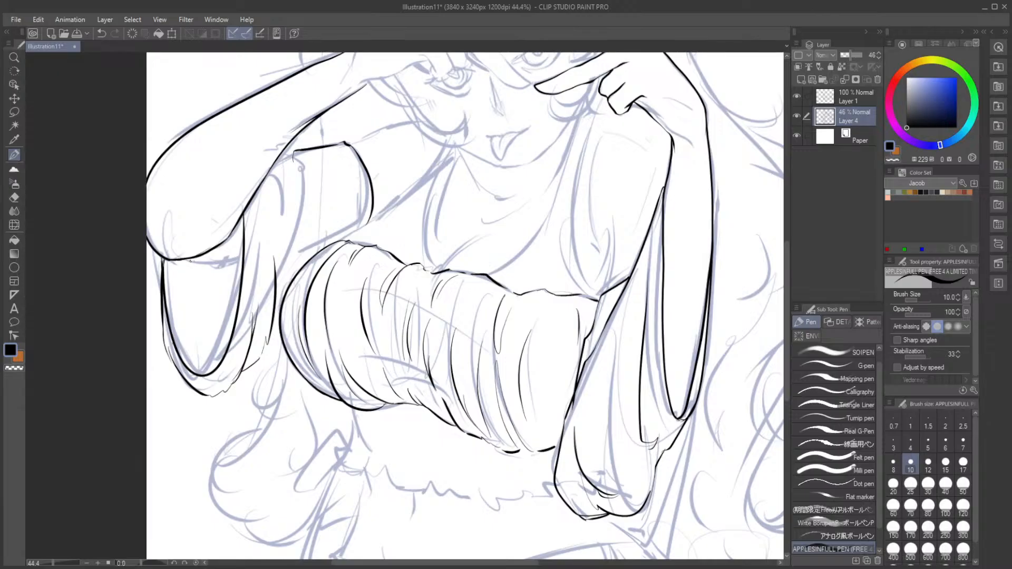
Step: On Layer 1, ink the nearly straight sleeve edge beneath the raised elbow and erase the part of the elbow curve above it
drag(174, 260, 242, 262)
key(ctrl+z)
key(ctrl+z)
click(858, 107)
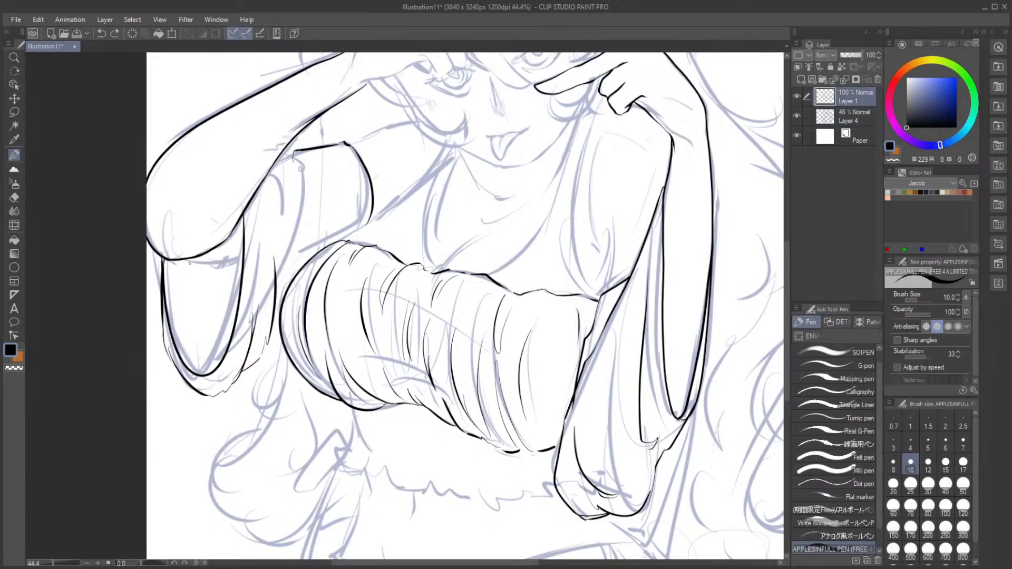
drag(176, 260, 238, 260)
key(ctrl+z)
drag(176, 262, 244, 257)
key(ctrl+z)
key(e)
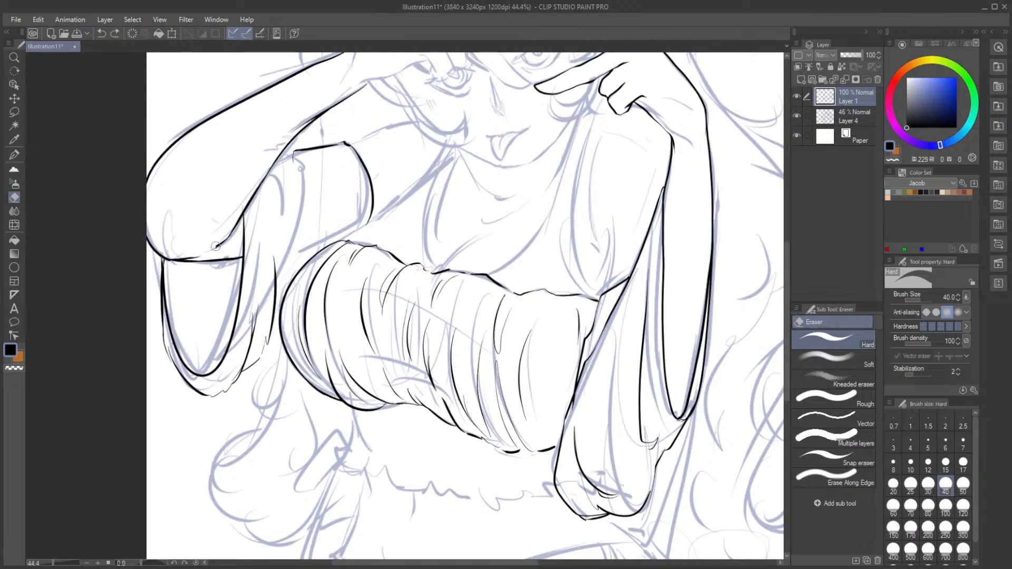
click(14, 154)
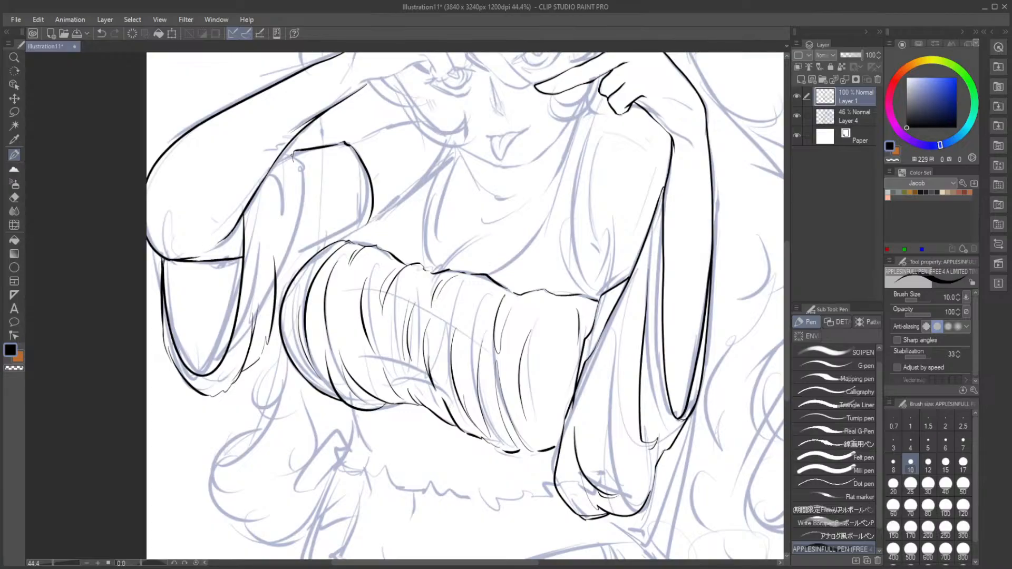
drag(277, 171, 295, 244)
drag(273, 189, 285, 278)
key(ctrl+z)
key(ctrl+z)
key(ctrl+z)
key(ctrl+z)
drag(288, 179, 290, 270)
key(ctrl+z)
Step: Ink short fold lines inside the upper-arm band and small connecting strokes at the hanging sleeve and the top's outer corner
drag(309, 179, 310, 248)
drag(316, 213, 315, 239)
drag(270, 334, 280, 338)
mouse_move(594, 299)
mouse_down()
mouse_move(633, 274)
mouse_move(600, 295)
mouse_up()
key(ctrl+z)
key(ctrl+z)
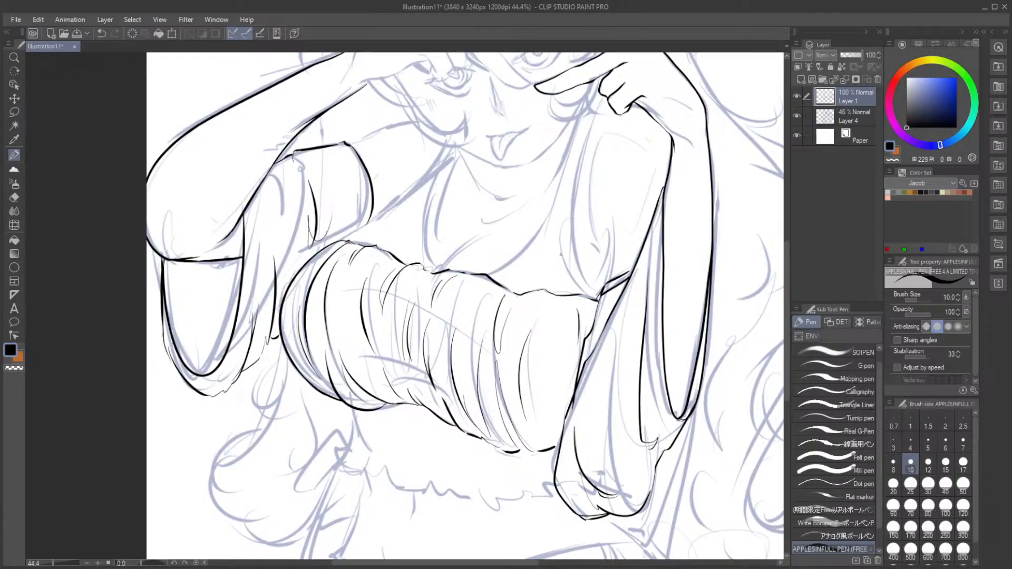
Step: With the canvas view mirrored and rotated, ink the upper part of the raised upper arm's underside, starting beside the neck
scroll(407, 285, down, 3)
scroll(590, 219, up, 3)
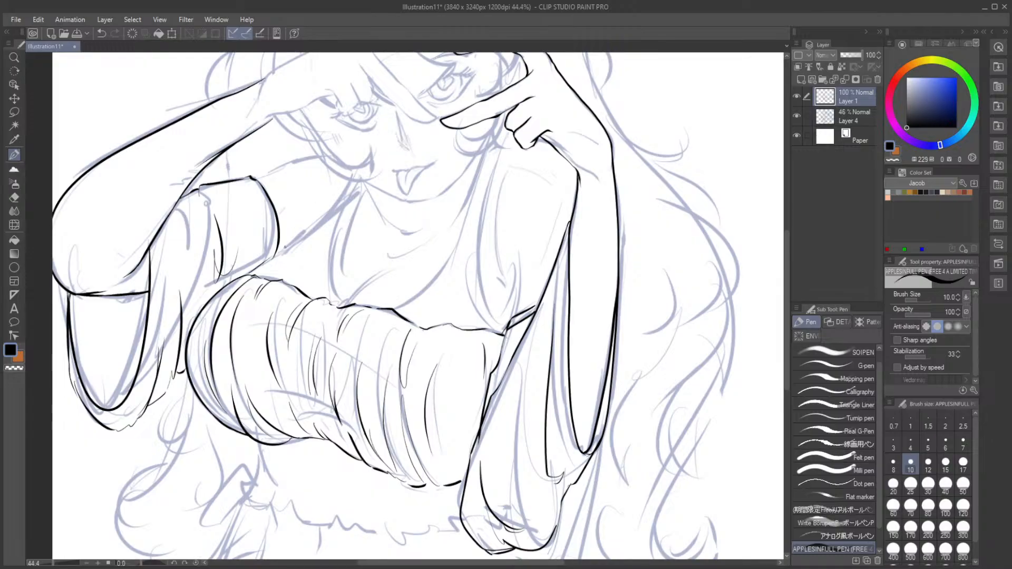
drag(248, 275, 293, 243)
key(ctrl+z)
key(h)
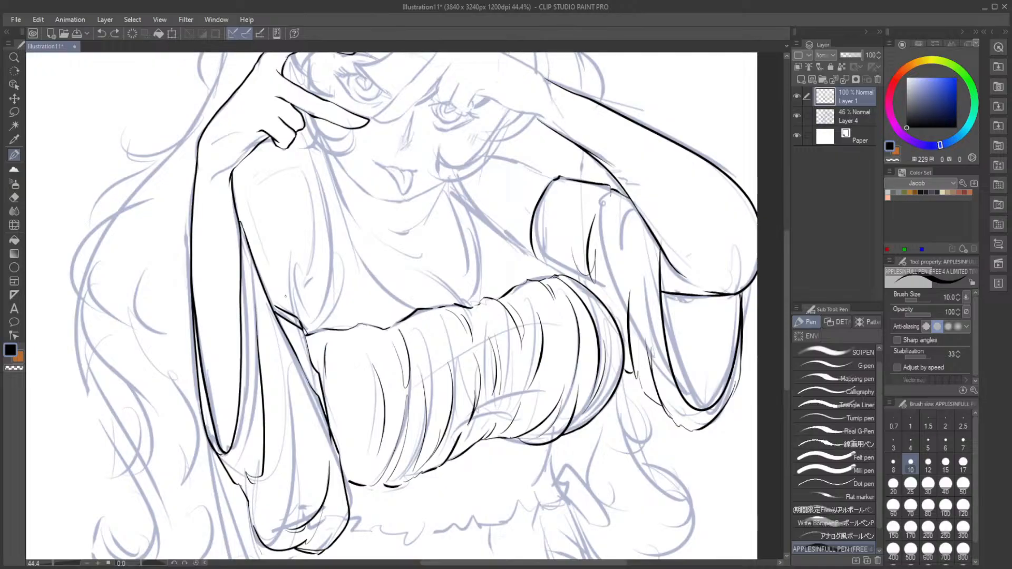
drag(141, 563, 147, 563)
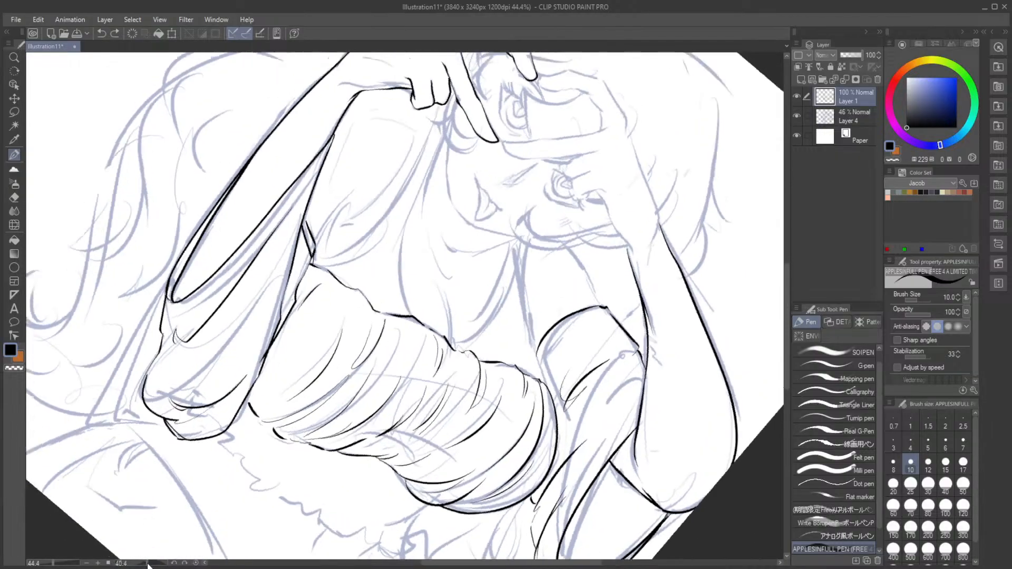
drag(525, 246, 529, 307)
drag(525, 270, 536, 360)
key(ctrl+z)
drag(525, 268, 537, 350)
key(ctrl+z)
click(523, 279)
key(ctrl+z)
drag(525, 265, 533, 336)
key(ctrl+z)
drag(523, 248, 532, 342)
Step: Extend the upper arm's underside line down to the rounded corner of the top and restore the view's rotation
drag(527, 304, 547, 385)
key(ctrl+z)
drag(528, 306, 546, 386)
click(195, 562)
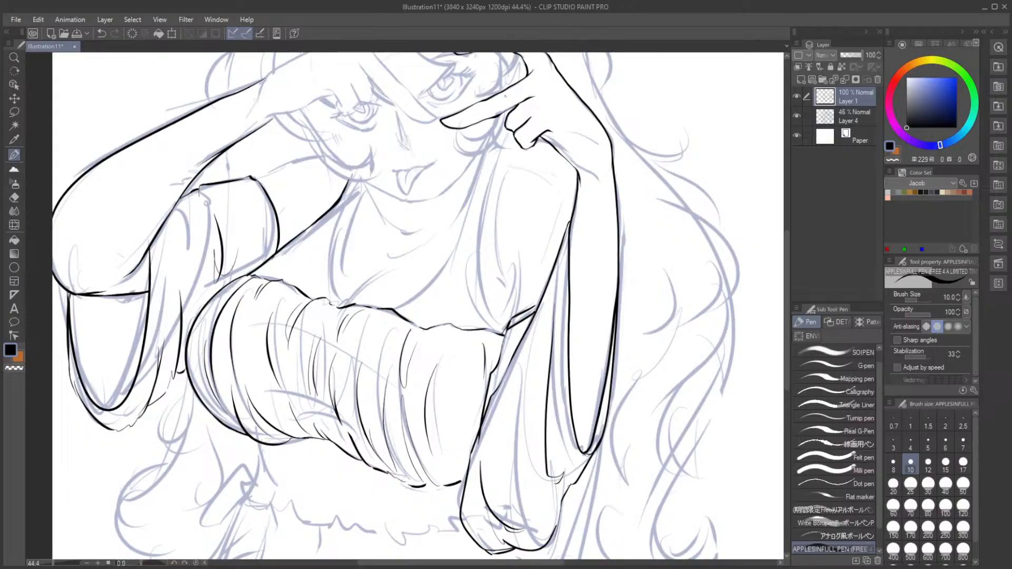
Step: Ink the inner edge of the other upper arm from below the hand to the top's corner, working in a mirrored view
drag(508, 135, 479, 252)
key(ctrl+z)
key(ctrl+z)
key(h)
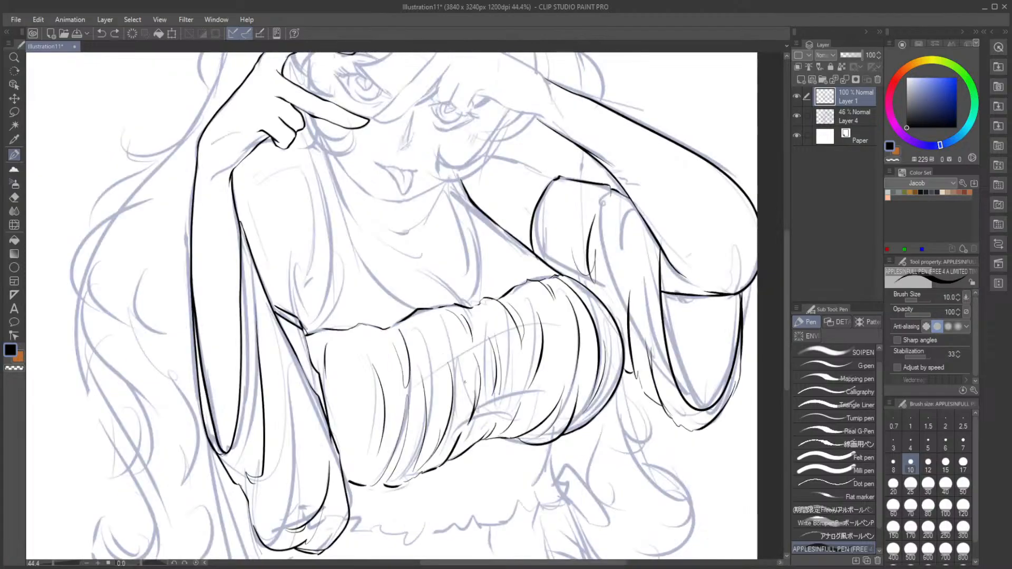
mouse_move(316, 174)
mouse_down()
mouse_move(331, 294)
mouse_move(307, 330)
mouse_up()
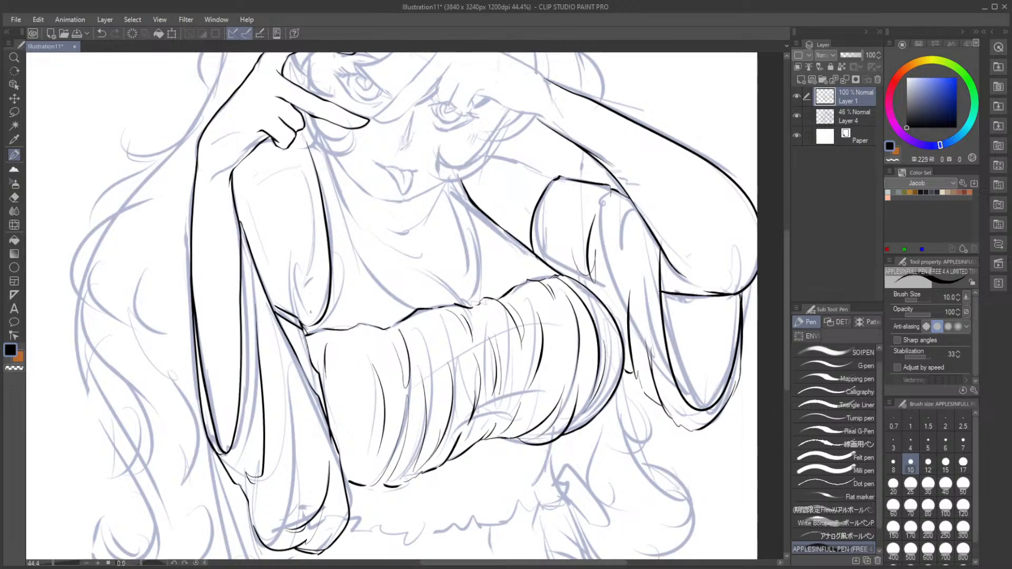
Step: Unmirror the view and ink a long curve from below the hand to the top's upper edge, joining the upper arm line to the hand
key(h)
mouse_move(487, 144)
mouse_down()
mouse_move(418, 296)
mouse_move(390, 306)
mouse_up()
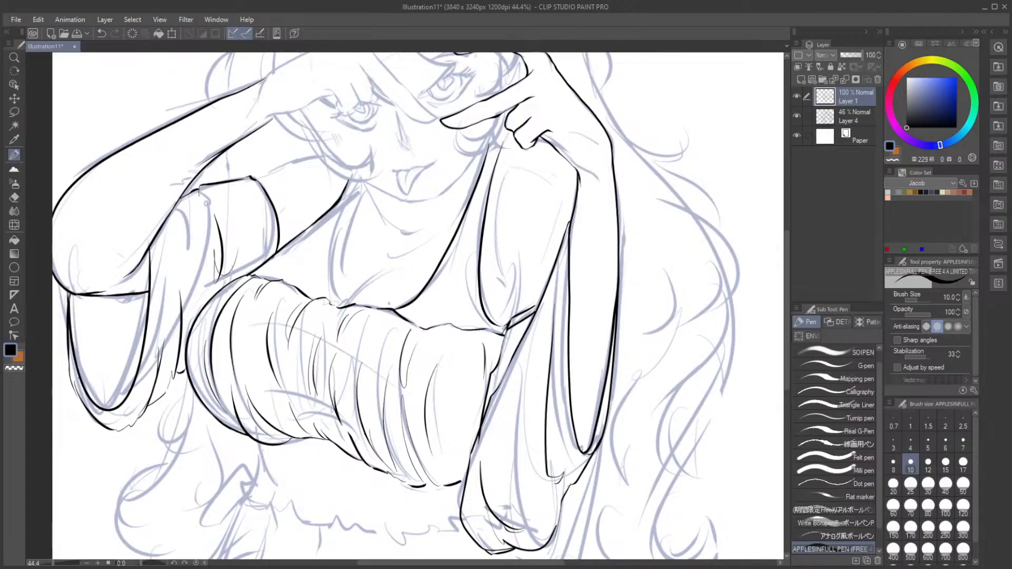
key(ctrl+z)
mouse_move(493, 133)
mouse_down()
mouse_move(431, 288)
mouse_move(392, 310)
mouse_up()
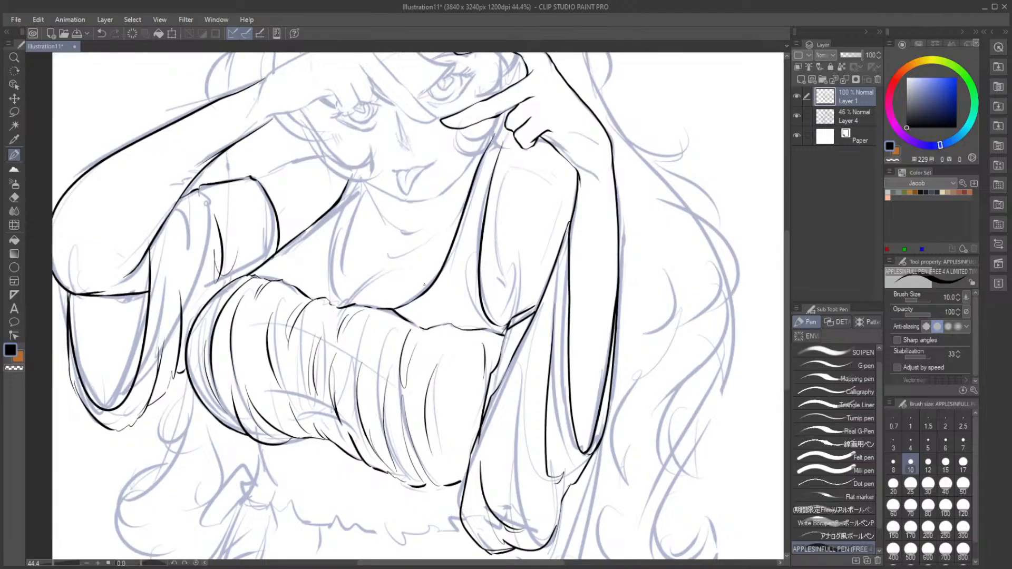
mouse_move(493, 137)
mouse_down()
mouse_move(477, 165)
mouse_move(499, 128)
mouse_move(488, 179)
mouse_up()
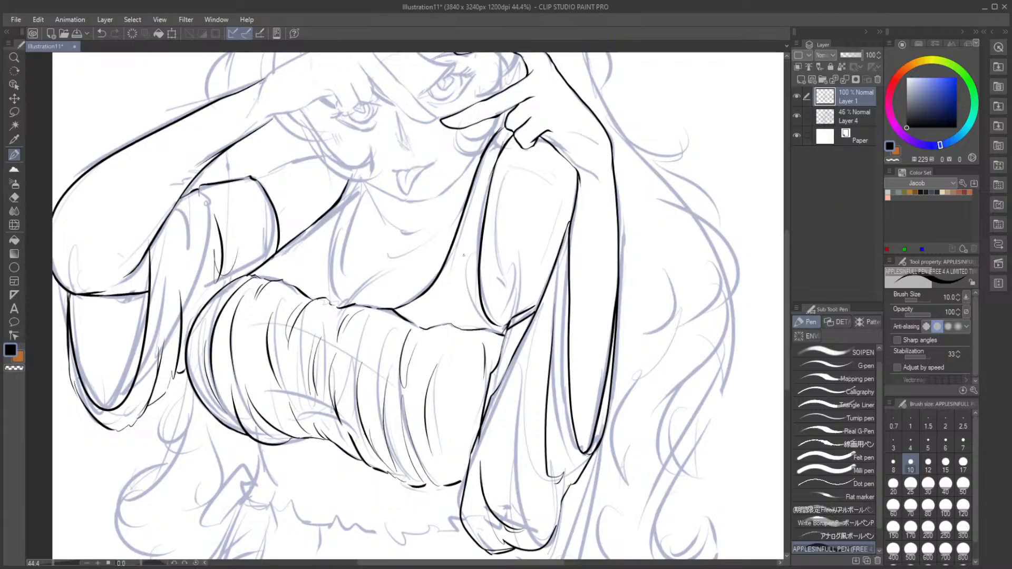
click(14, 199)
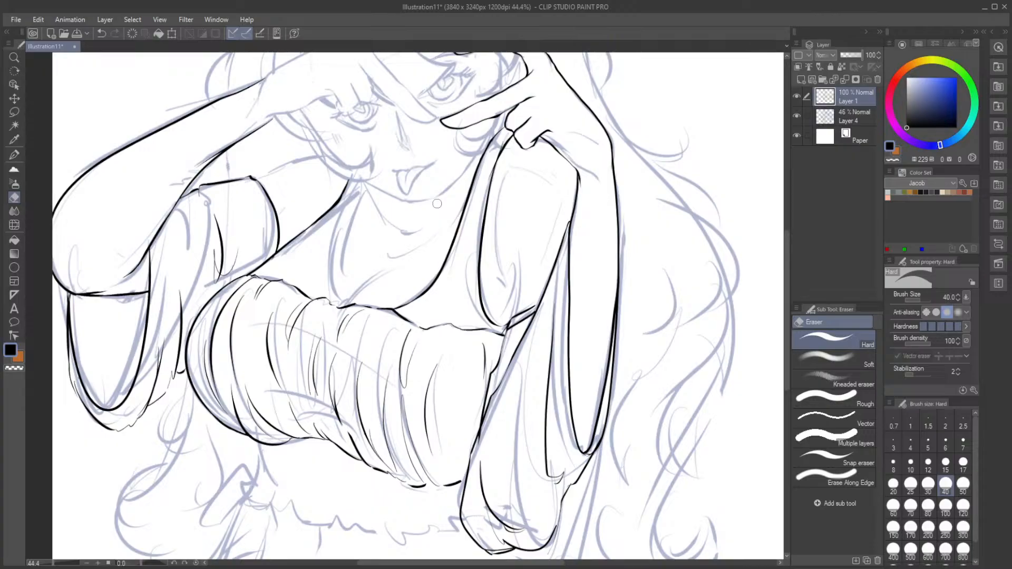
Step: Ink the curve from beside the neck down to the middle of the strapless top's upper edge with the pen
click(15, 156)
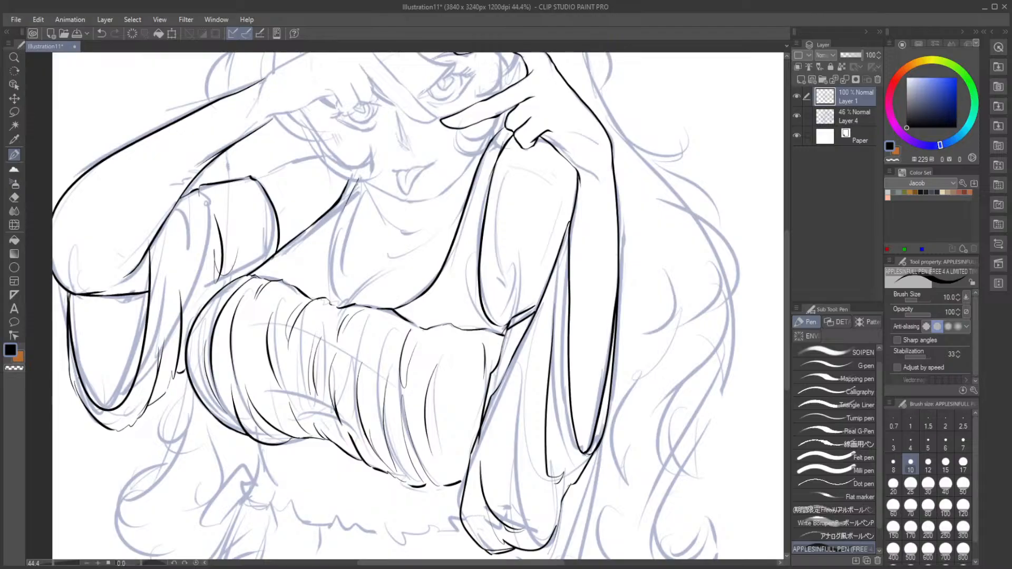
drag(358, 180, 333, 313)
key(ctrl+z)
mouse_move(359, 179)
mouse_down()
mouse_move(324, 275)
mouse_move(332, 302)
mouse_move(390, 266)
mouse_up()
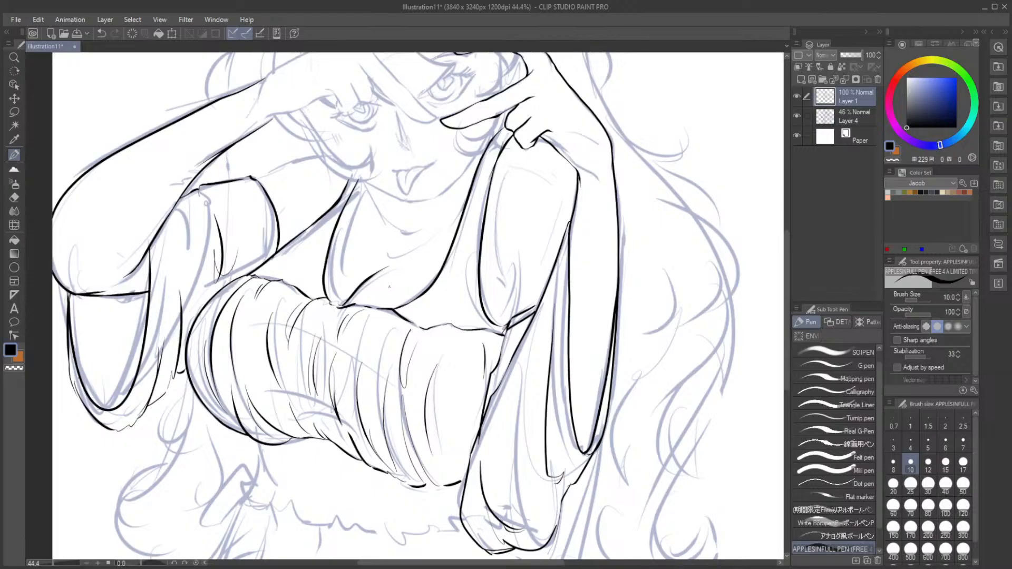
Step: Redraw the short cleavage crease curving up from the middle of the top's upper edge
key(ctrl+z)
drag(338, 308, 408, 273)
key(ctrl+z)
key(e)
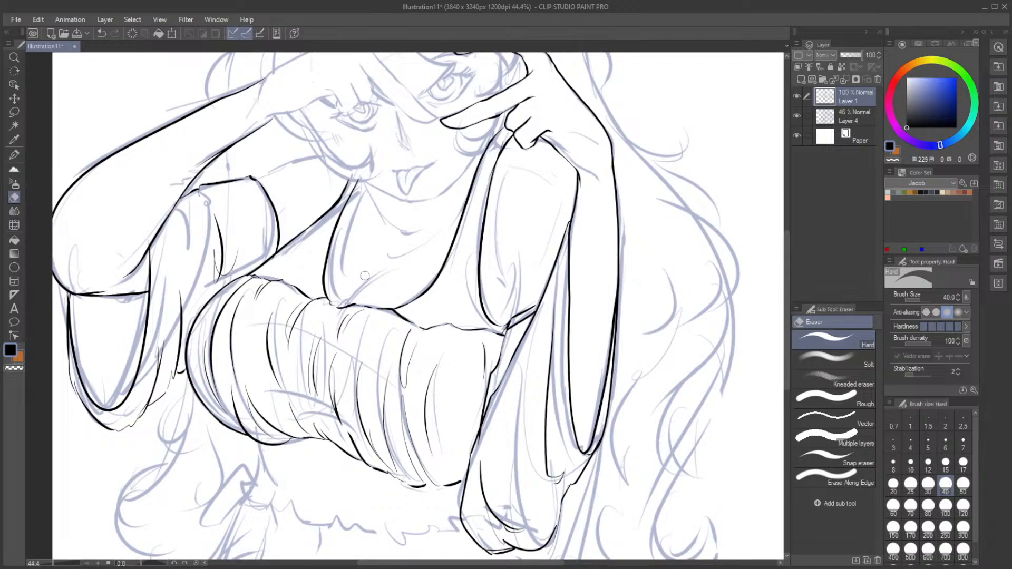
key(p)
mouse_move(329, 301)
mouse_down()
mouse_move(342, 308)
mouse_move(367, 279)
mouse_move(400, 266)
mouse_up()
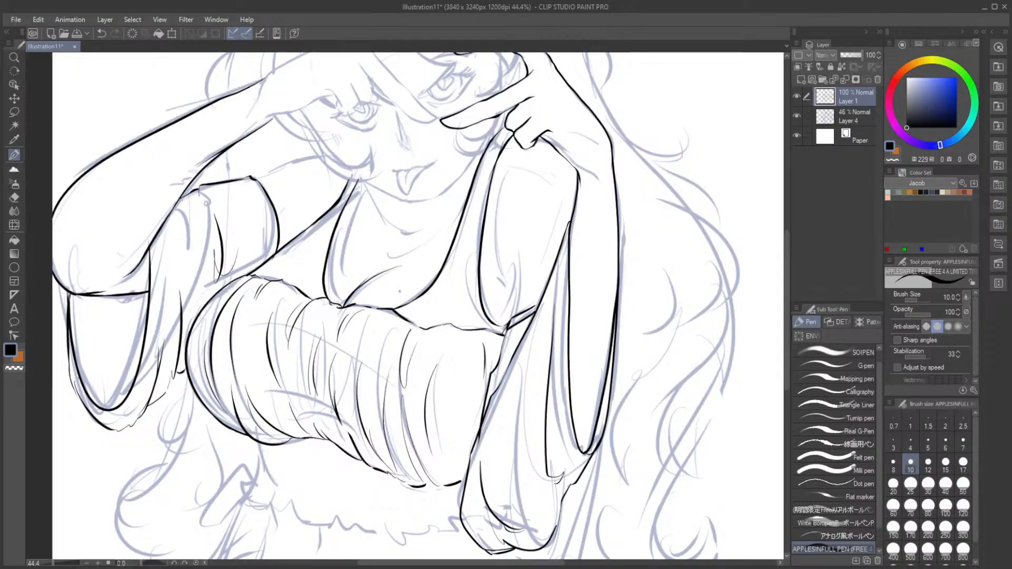
Step: Ink the raised upper arm's upper line from the sleeve's corner to the jaw
key(e)
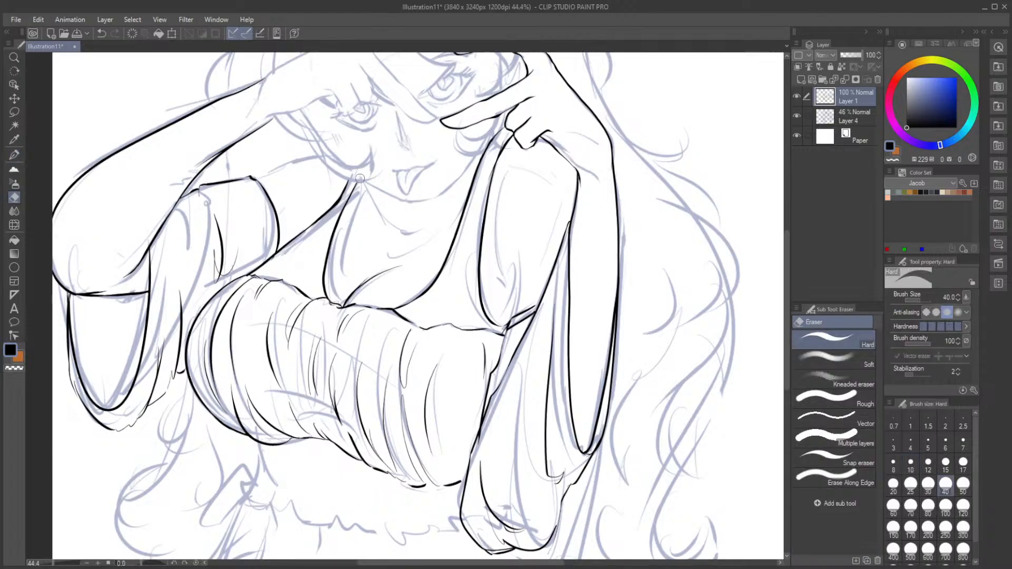
click(14, 157)
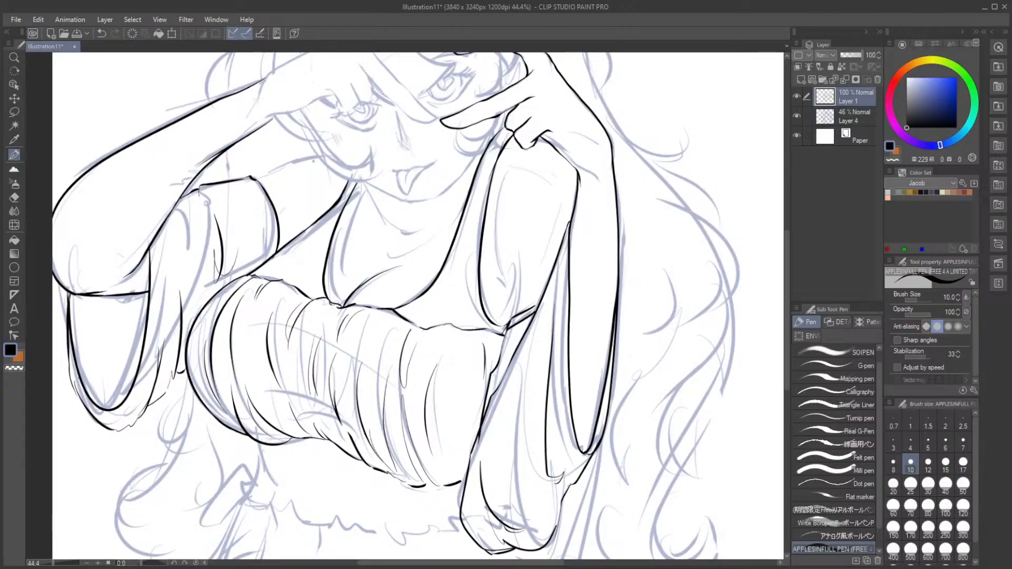
mouse_move(331, 156)
mouse_down()
mouse_move(252, 180)
mouse_move(332, 156)
mouse_up()
key(ctrl+z)
Step: Ink short vertical fold lines on the sleeve below the raised forearm
scroll(348, 190, down, 3)
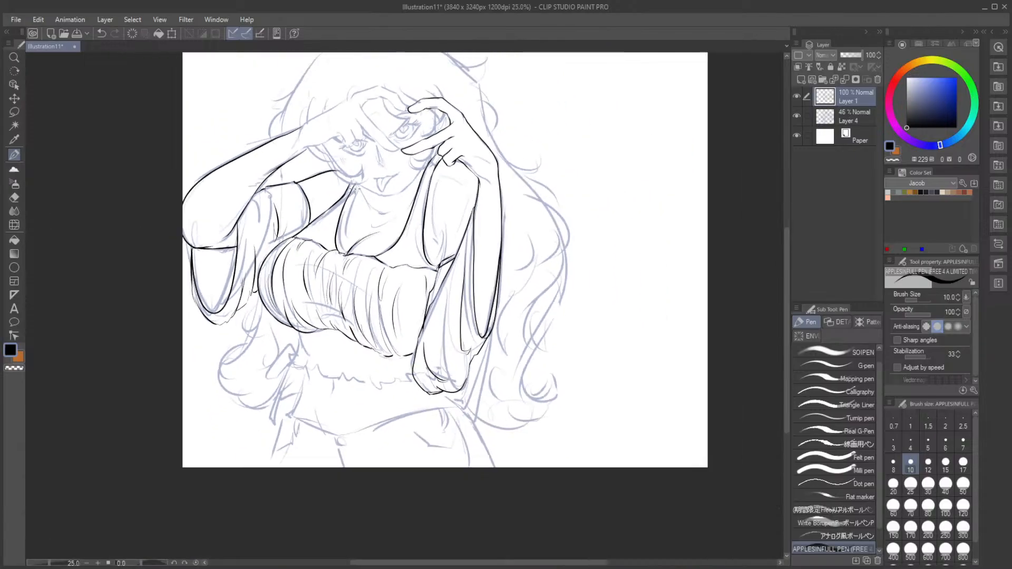
scroll(369, 89, up, 3)
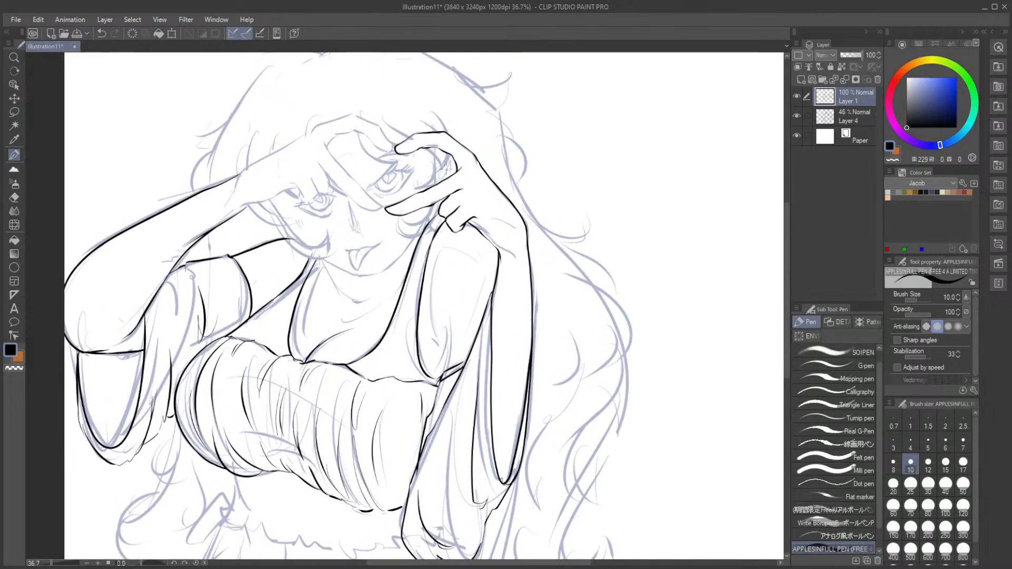
scroll(90, 307, up, 2)
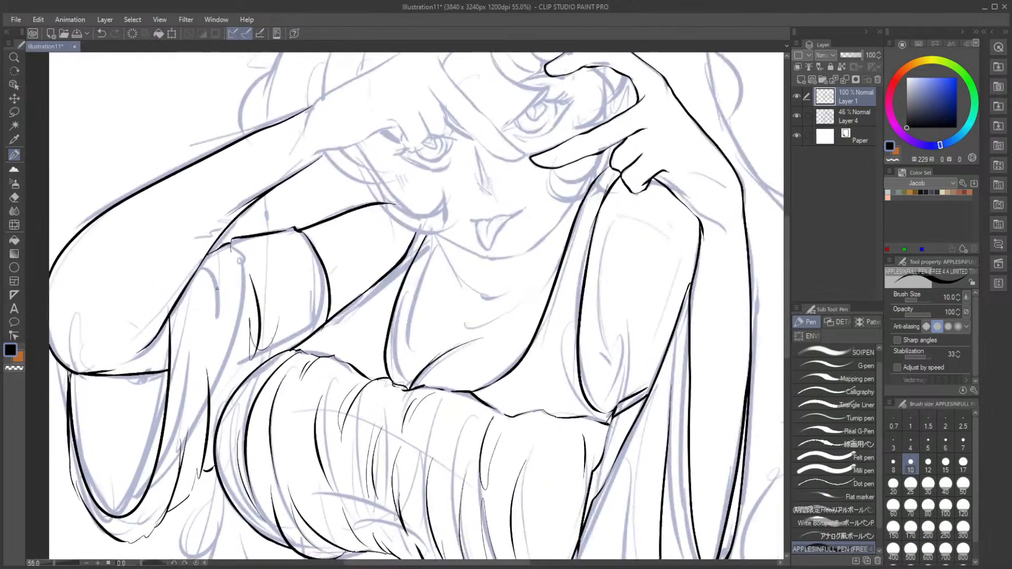
drag(210, 275, 220, 354)
drag(241, 294, 230, 352)
key(ctrl+z)
drag(202, 267, 222, 331)
drag(225, 293, 225, 323)
Step: Ink the neck's side line and the collarbones as a small hooked mark and a short slanted stroke
scroll(174, 405, down, 2)
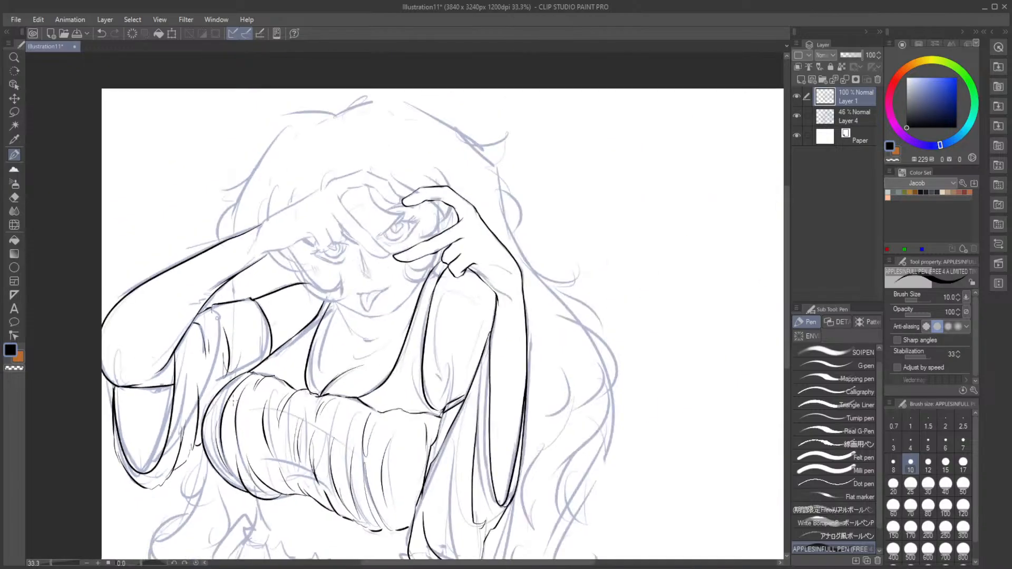
scroll(234, 401, down, 2)
scroll(456, 391, up, 2)
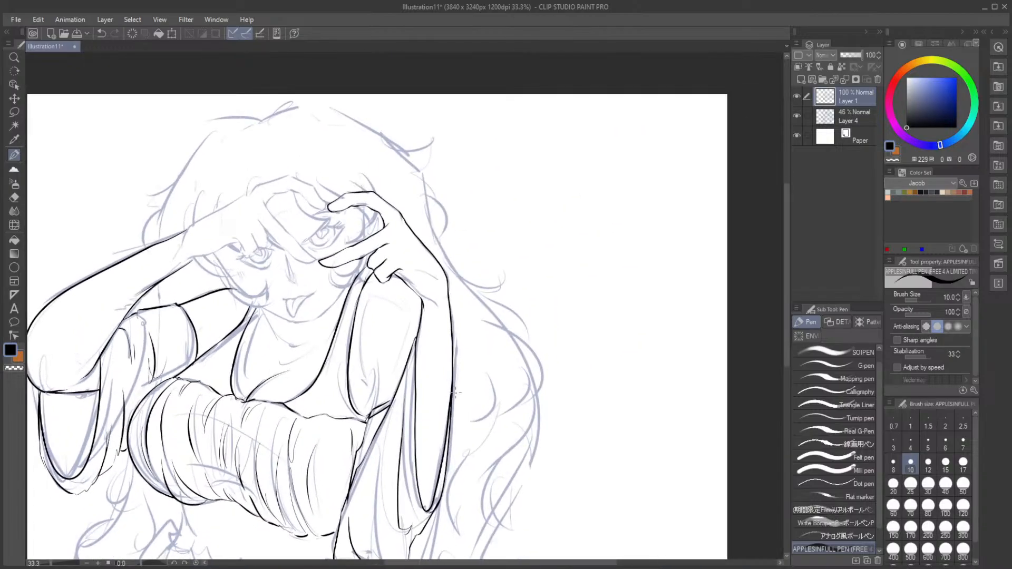
scroll(456, 388, up, 2)
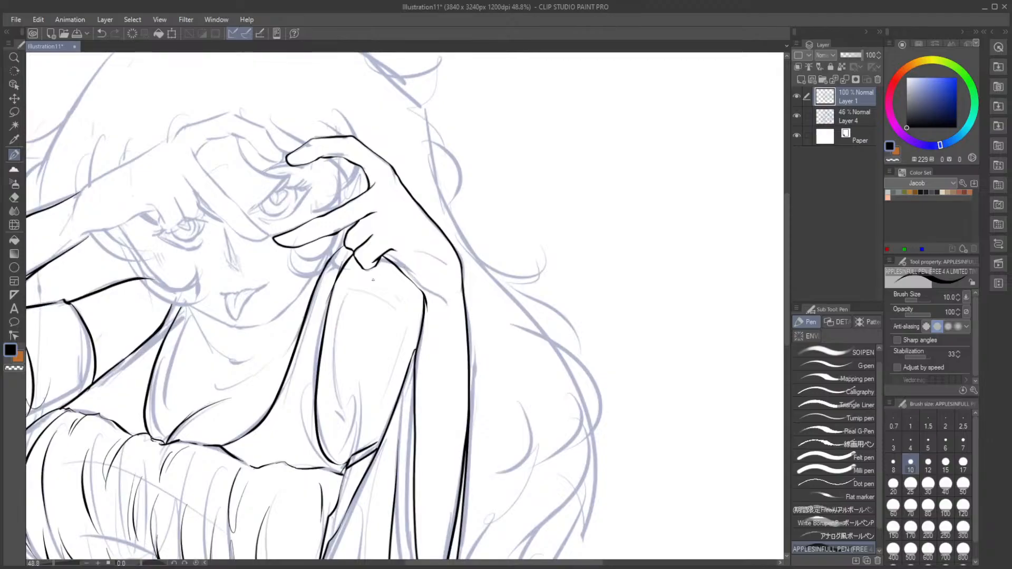
drag(381, 281, 444, 264)
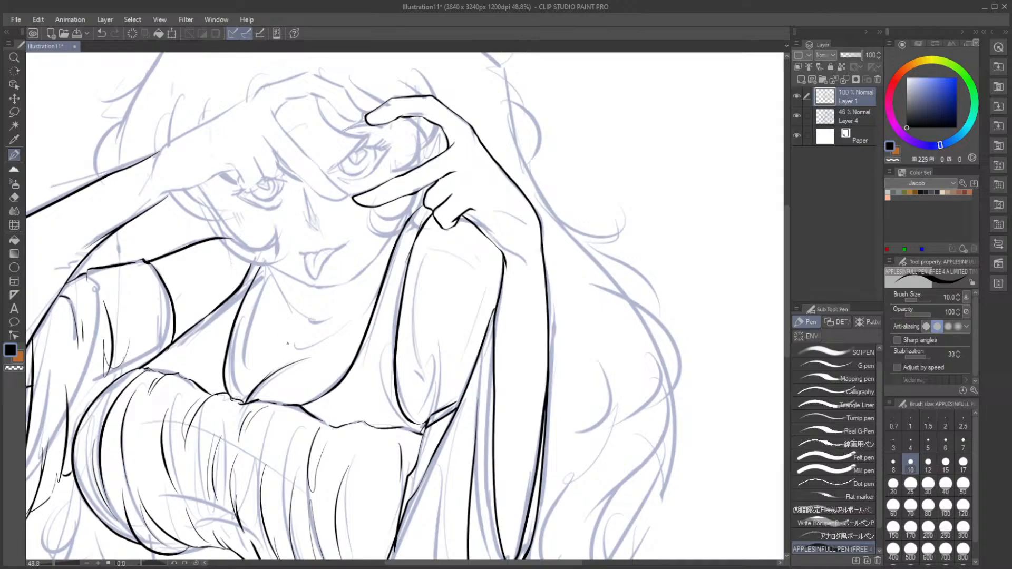
drag(288, 343, 303, 342)
key(ctrl+z)
drag(283, 318, 289, 318)
key(ctrl+z)
drag(283, 317, 302, 320)
key(ctrl+z)
drag(313, 320, 339, 307)
drag(268, 265, 284, 297)
Step: Ink a near-vertical crease and a short diagonal one at the lower end of the other upper arm, near the armpit
scroll(395, 383, down, 3)
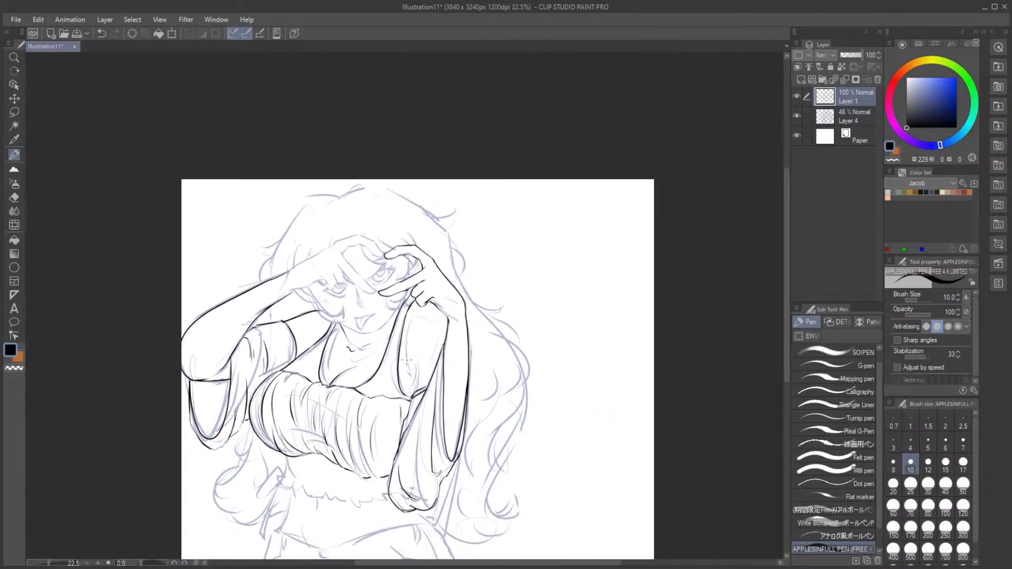
scroll(393, 379, up, 3)
scroll(393, 378, up, 2)
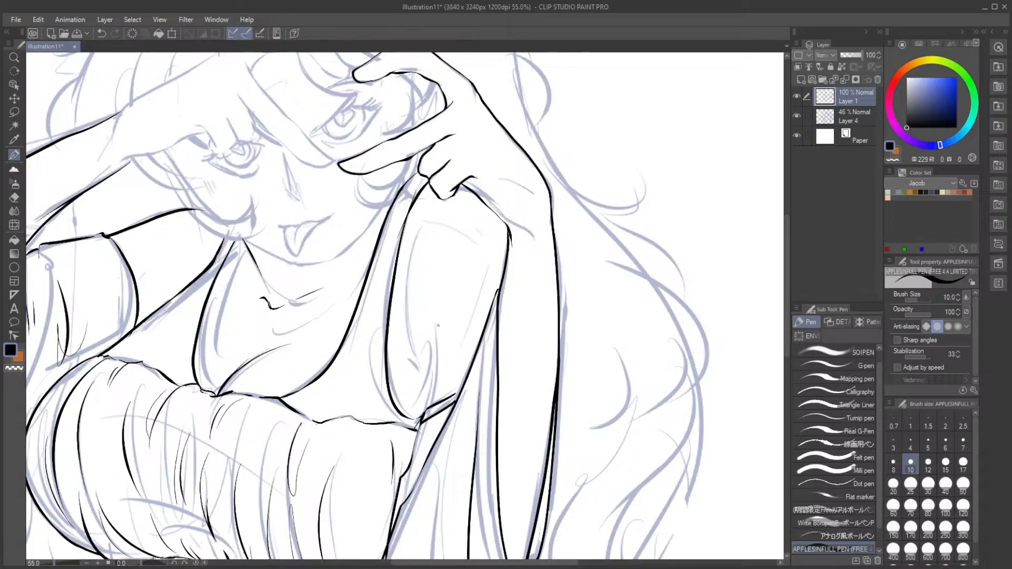
drag(437, 323, 423, 414)
key(ctrl+z)
drag(440, 332, 423, 416)
key(ctrl+z)
drag(439, 351, 429, 407)
drag(420, 364, 425, 387)
key(ctrl+z)
drag(438, 361, 449, 342)
Step: Erase the near-vertical armpit crease and ink it again in the same place
scroll(400, 279, down, 5)
drag(421, 328, 446, 299)
scroll(446, 298, up, 1)
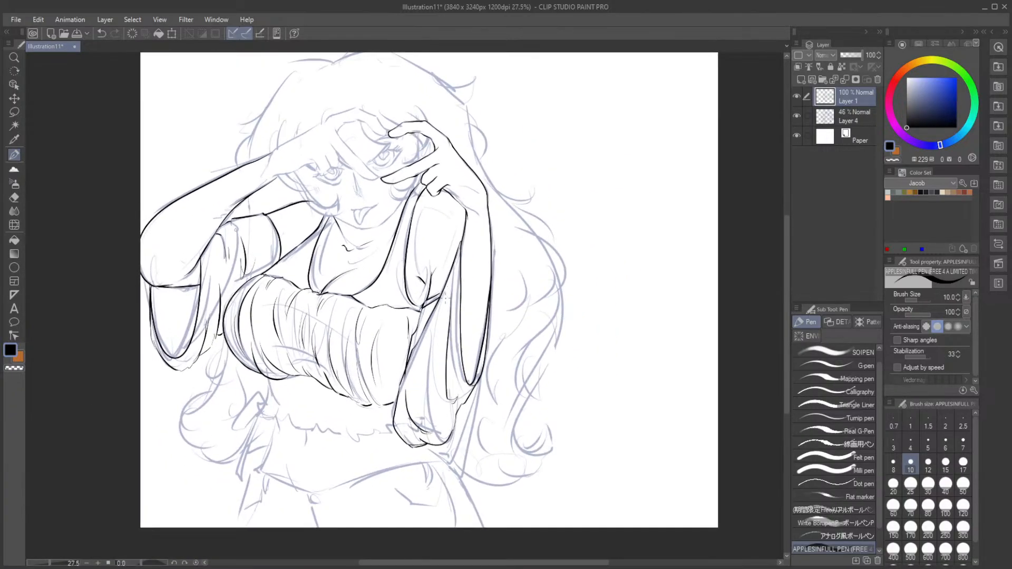
scroll(446, 299, up, 4)
click(14, 198)
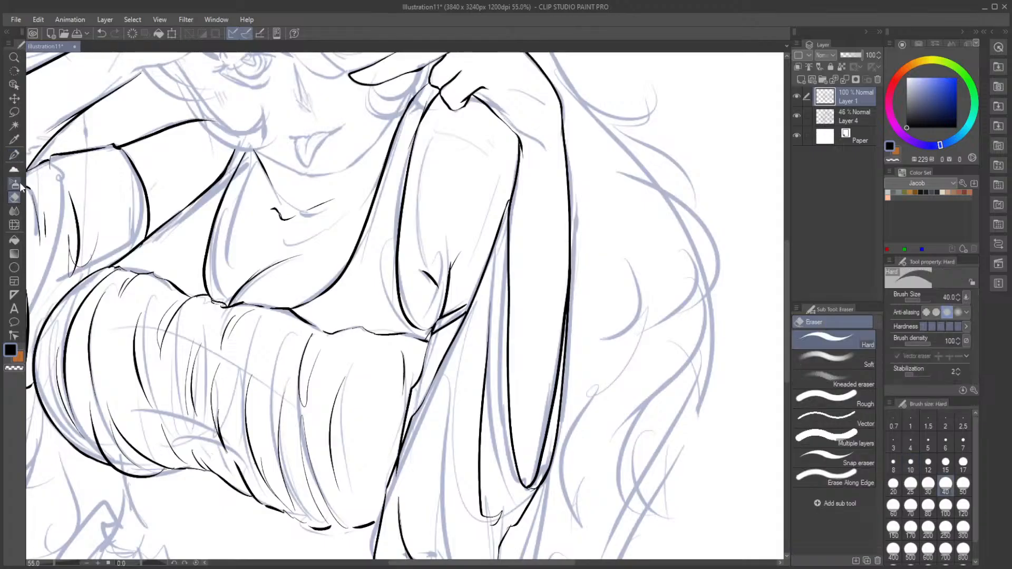
drag(450, 259, 439, 317)
key(p)
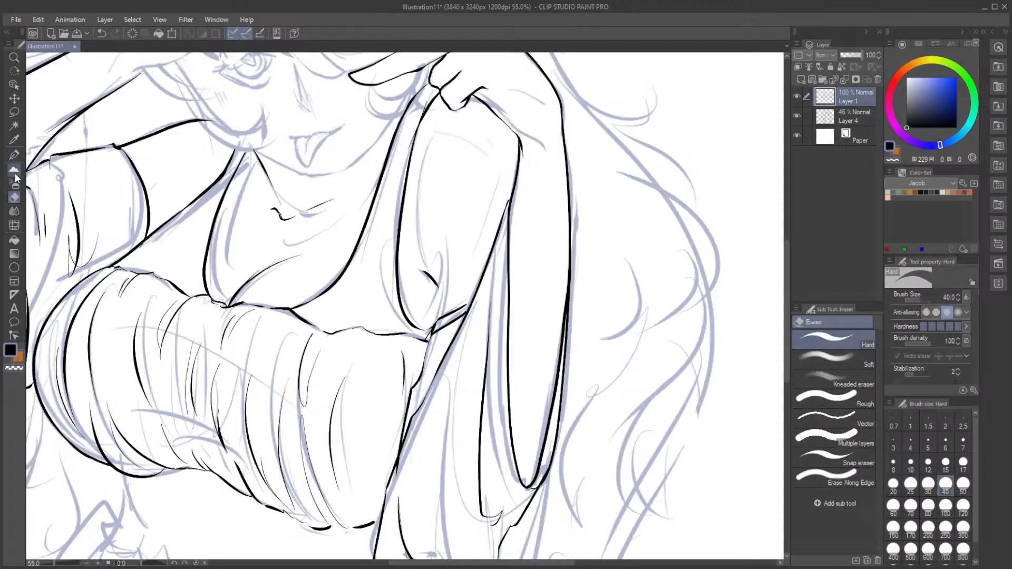
drag(439, 320, 458, 260)
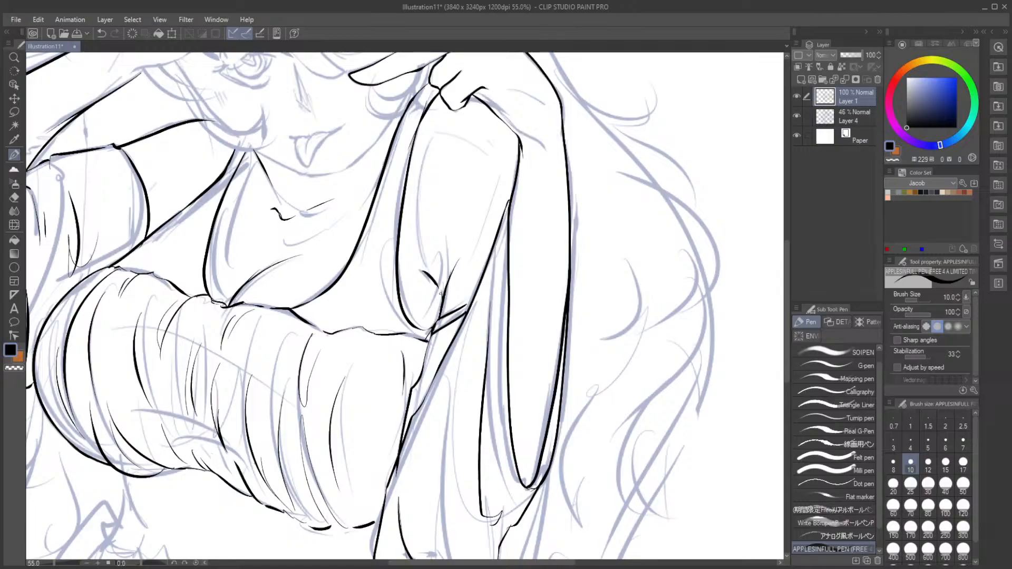
Step: Erase the short diagonal crease beside the armpit and redraw it as a finer stroke
scroll(469, 270, down, 4)
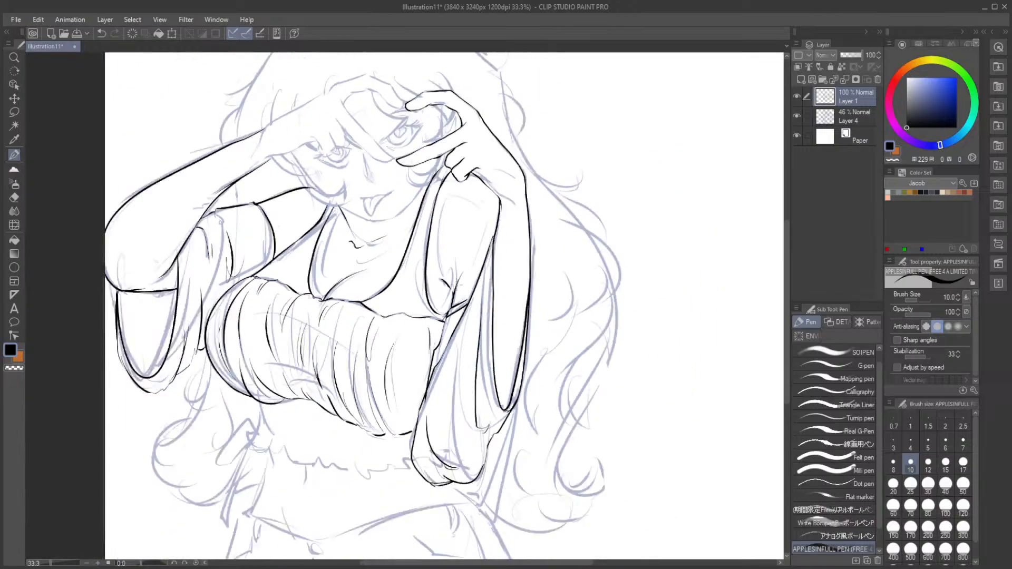
scroll(468, 270, up, 2)
scroll(426, 195, up, 1)
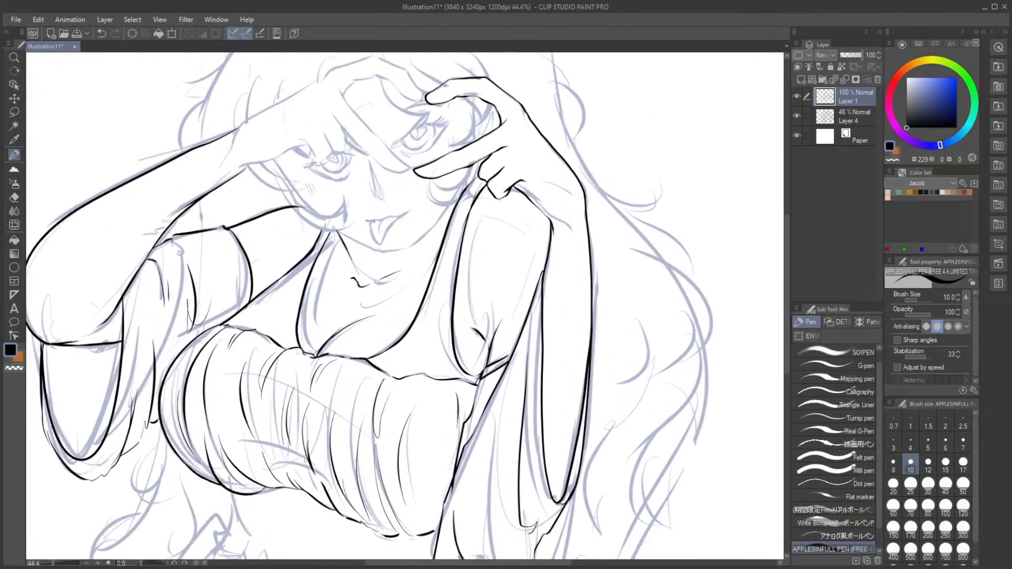
click(15, 198)
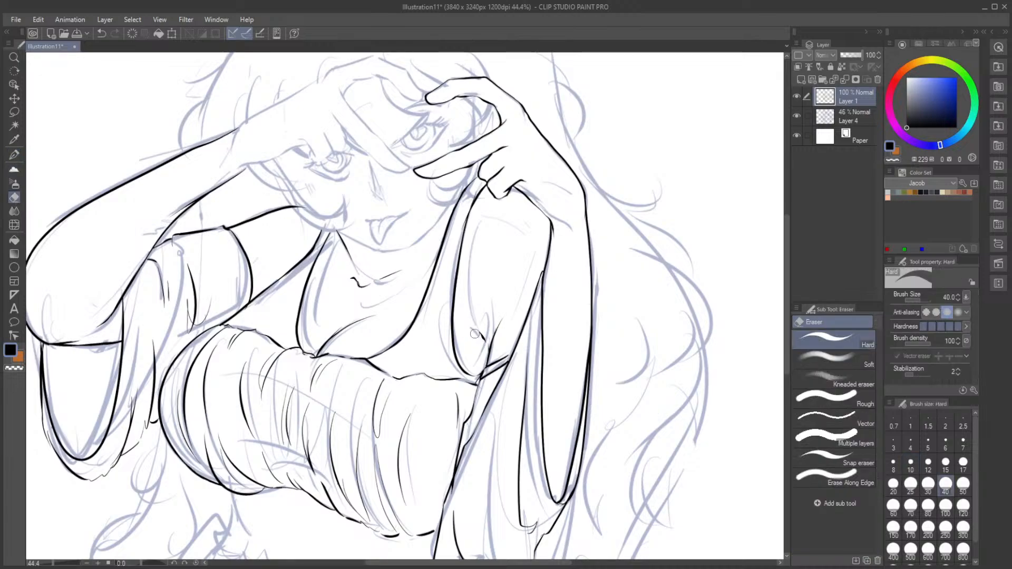
click(14, 154)
drag(480, 329, 489, 348)
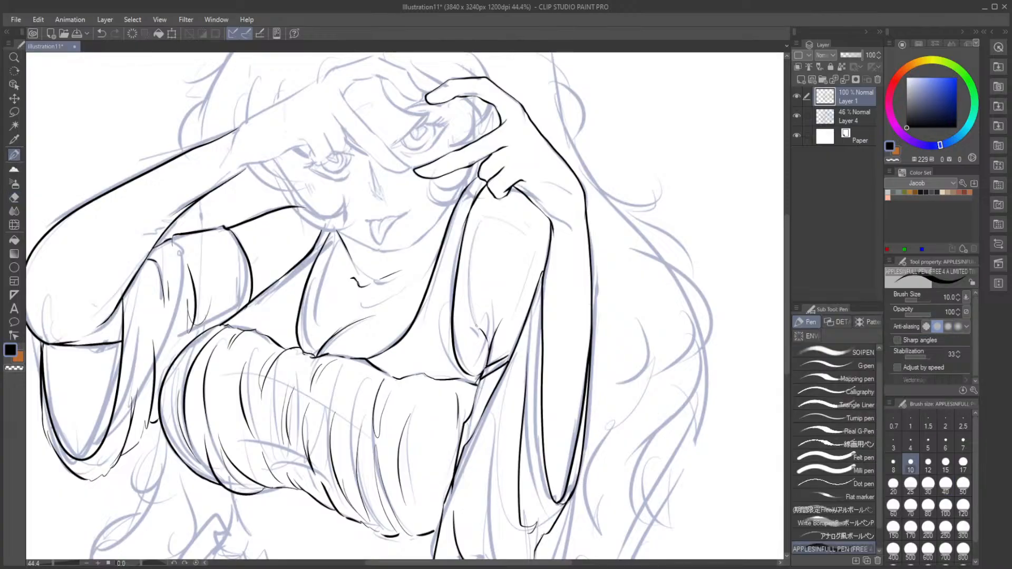
scroll(433, 316, down, 3)
scroll(456, 331, up, 3)
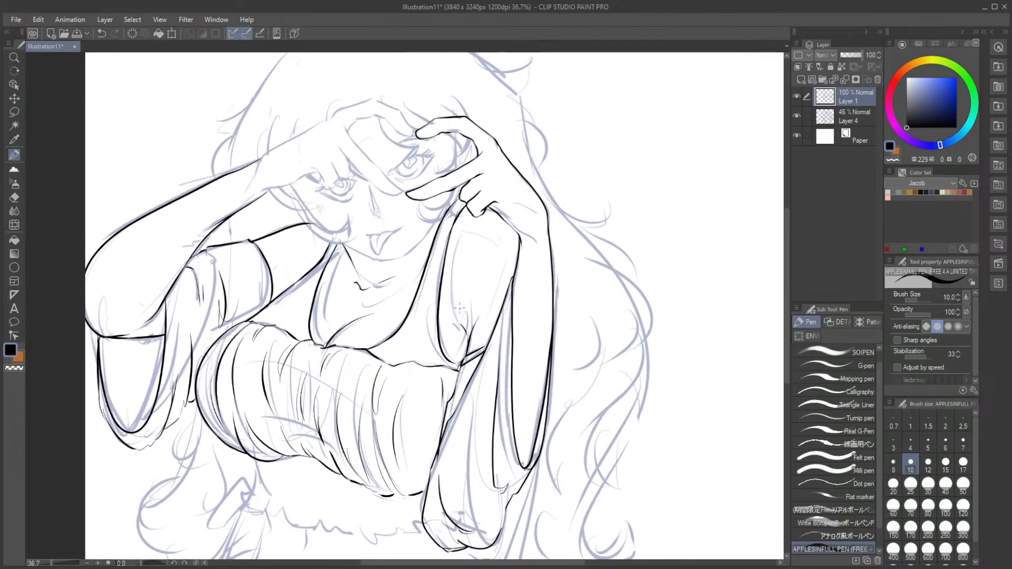
drag(491, 288, 501, 310)
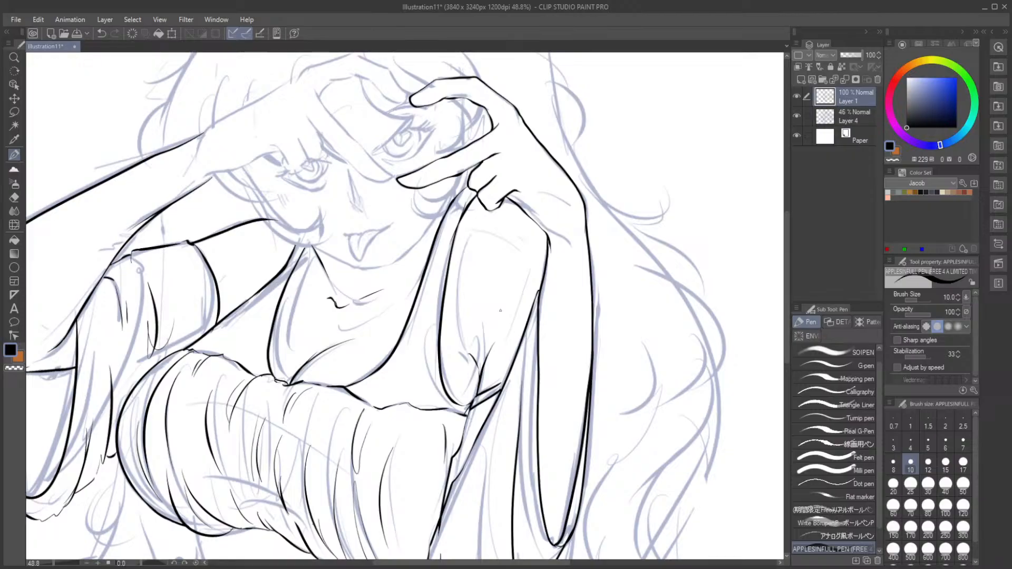
key(e)
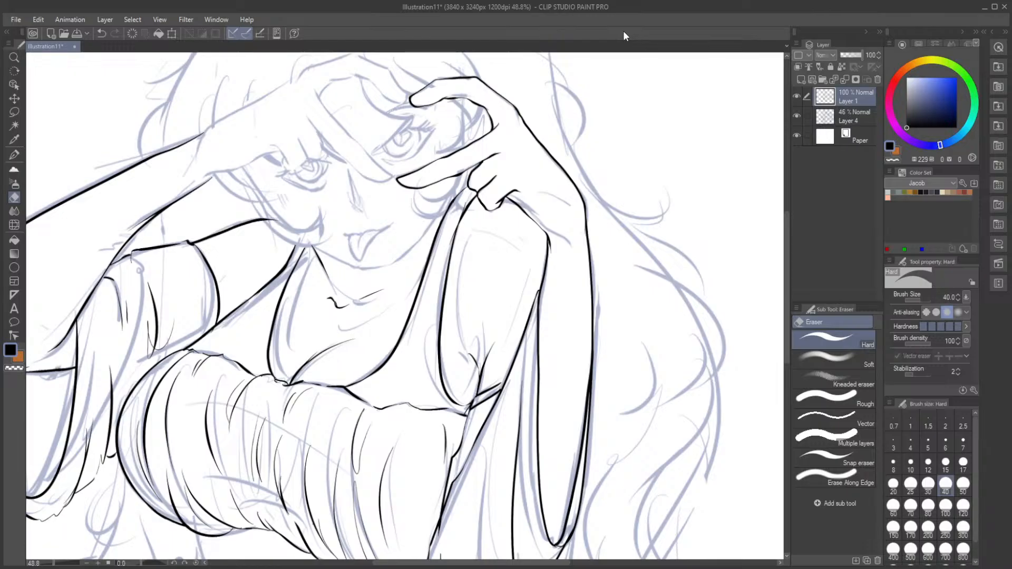
Step: Ink the side of the torso from under the bust down to the first curl of the ruffled midriff hem
scroll(430, 238, down, 6)
scroll(460, 237, up, 5)
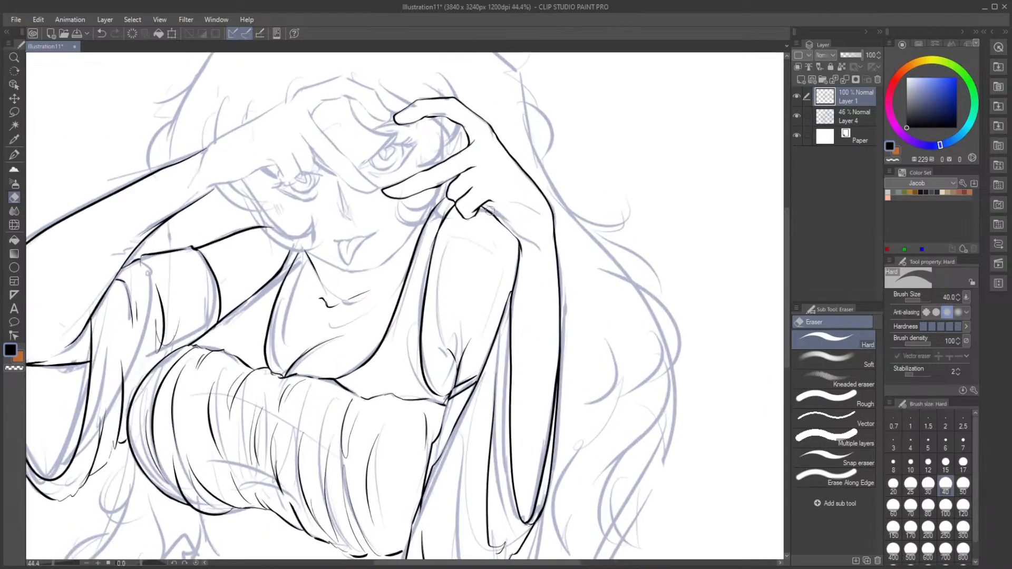
drag(560, 259, 439, 174)
scroll(462, 190, down, 1)
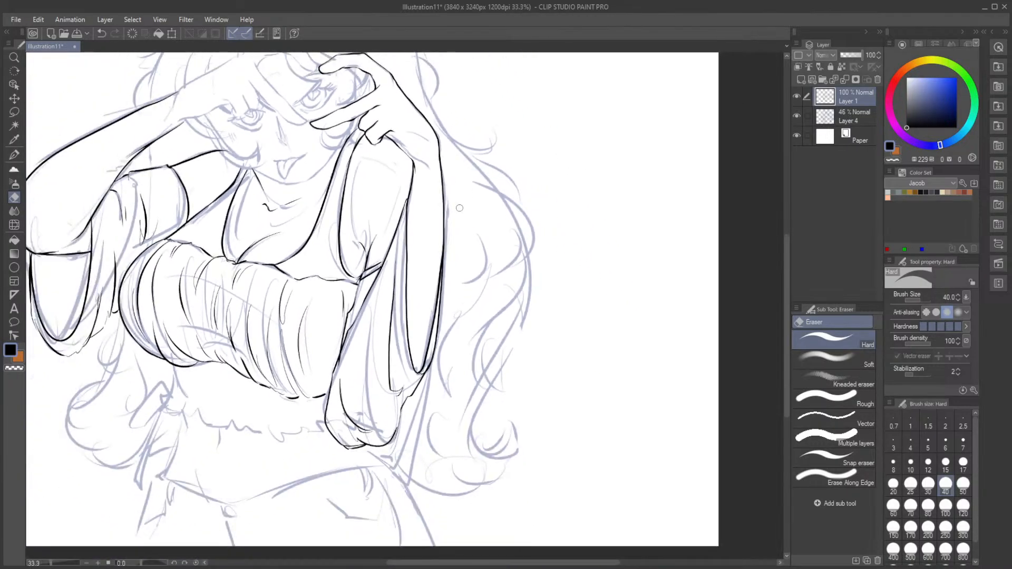
scroll(67, 397, up, 2)
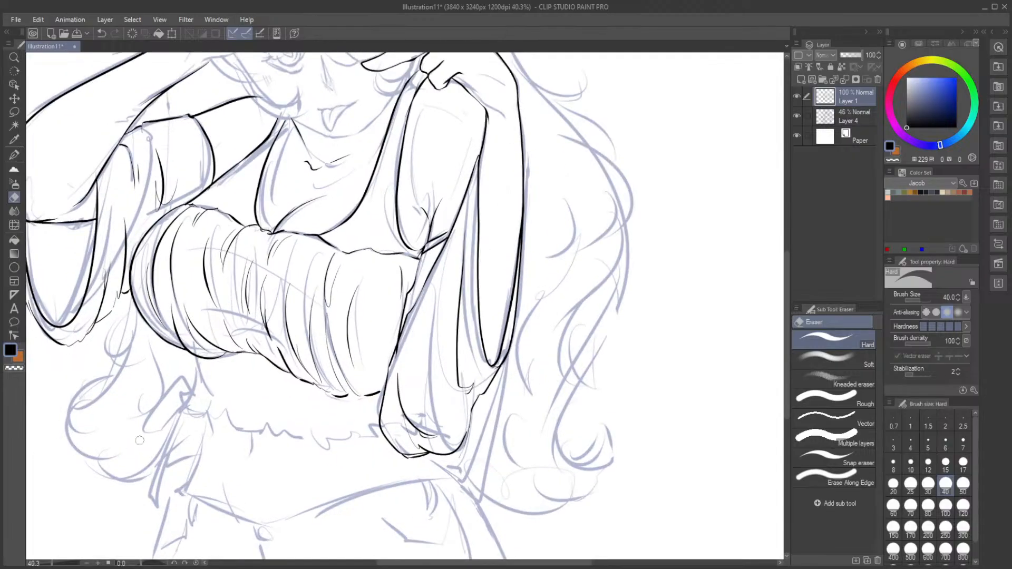
key(p)
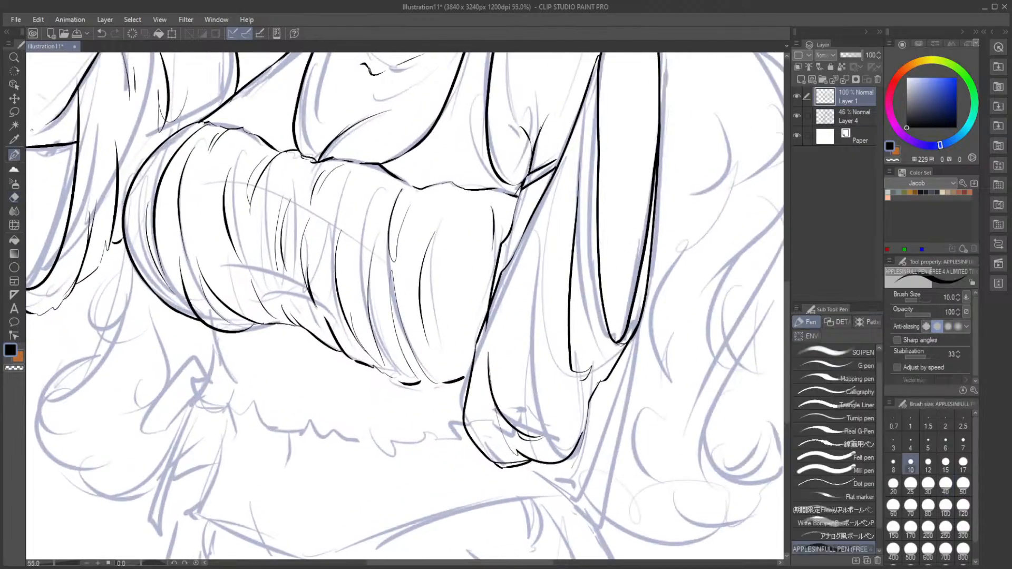
drag(214, 333, 227, 376)
key(ctrl+z)
mouse_move(210, 332)
mouse_down()
mouse_move(223, 370)
mouse_move(192, 384)
mouse_move(223, 407)
mouse_up()
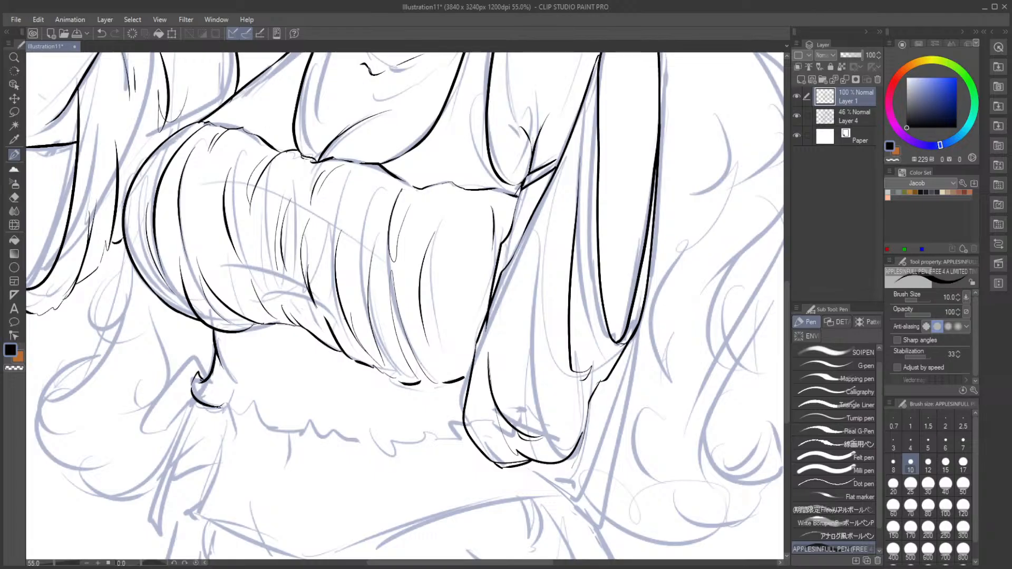
Step: Undo the hem's first curl and ink the start of the ruffled hem as small scallops with short gather lines
key(ctrl+z)
key(ctrl+z)
drag(207, 369, 197, 372)
mouse_move(200, 404)
mouse_down()
mouse_move(227, 414)
mouse_move(245, 387)
mouse_move(222, 406)
mouse_move(249, 411)
mouse_move(269, 433)
mouse_up()
mouse_move(270, 403)
mouse_down()
mouse_move(269, 432)
mouse_move(311, 421)
mouse_move(302, 430)
mouse_move(274, 410)
mouse_move(307, 432)
mouse_up()
key(ctrl+z)
key(ctrl+z)
key(ctrl+z)
key(ctrl+z)
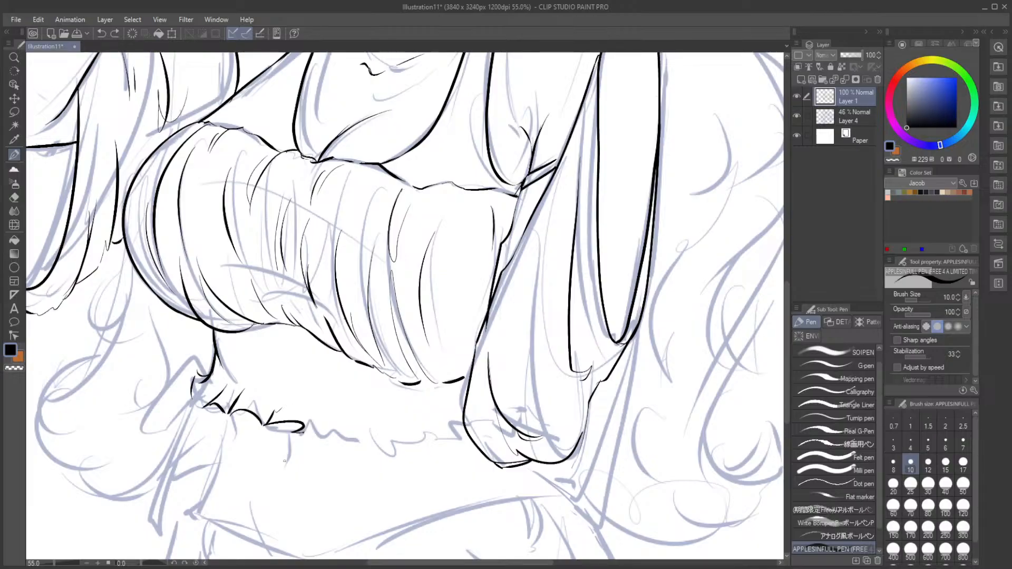
Step: Undo the last scallop of the ruffled hem and try a taller, more pointed frill in its place
drag(785, 311, 788, 324)
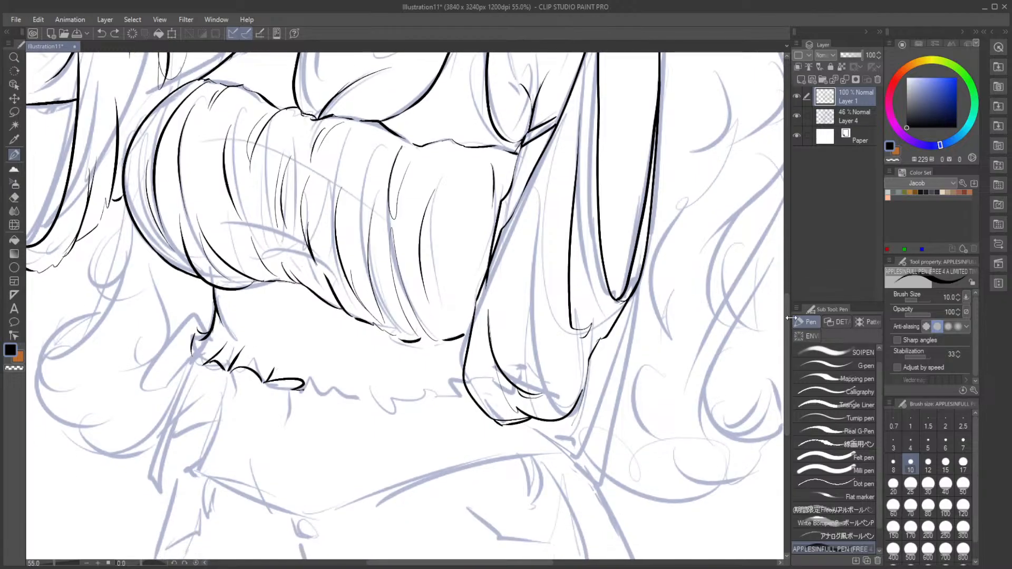
key(ctrl+z)
key(ctrl+z)
drag(264, 383, 259, 355)
mouse_move(266, 383)
mouse_down()
mouse_move(272, 369)
mouse_move(294, 393)
mouse_move(291, 368)
mouse_up()
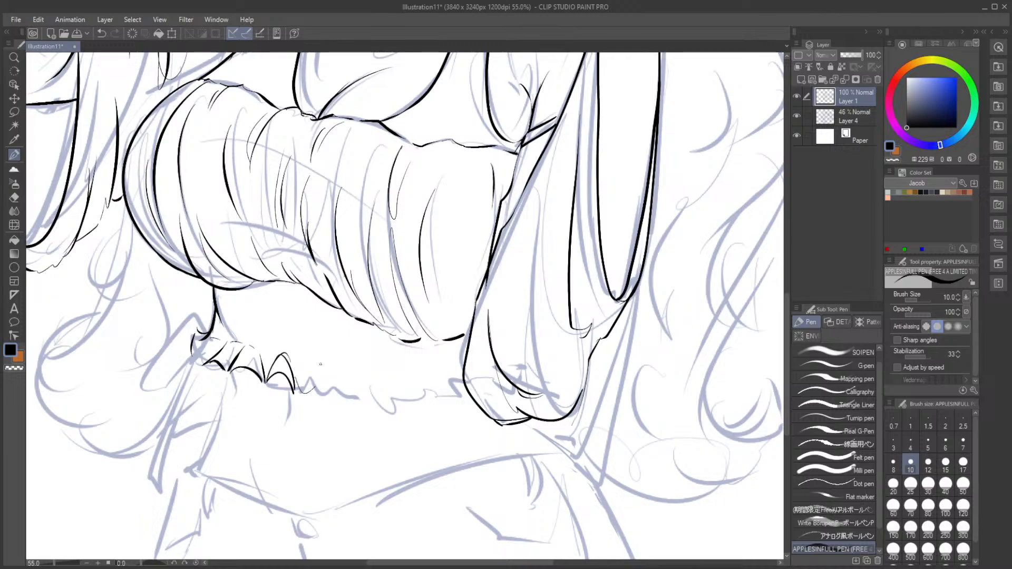
key(ctrl+z)
key(ctrl+z)
key(ctrl+z)
Step: Try to ink a wavy section of the ruffled hem farther along the sketch, under the middle of the bust
mouse_move(371, 398)
mouse_down()
mouse_move(405, 387)
mouse_move(372, 399)
mouse_move(385, 376)
mouse_move(409, 390)
mouse_up()
key(ctrl+z)
key(ctrl+z)
key(ctrl+y)
key(ctrl+z)
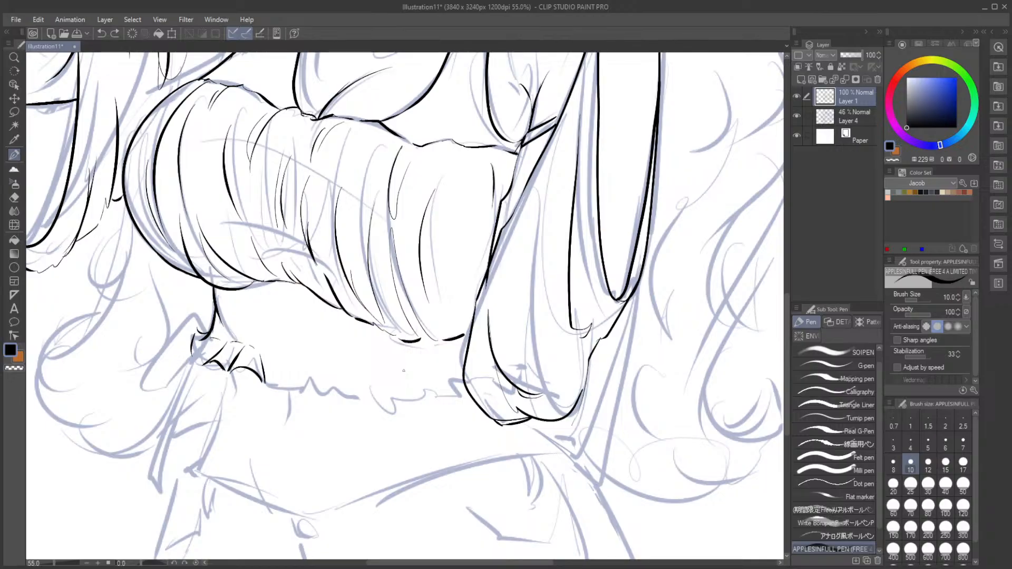
Step: Ink small overlapping scallops of the ruffled hem from under the middle of the bust across to the hanging sleeve
mouse_move(367, 396)
mouse_down()
mouse_move(405, 391)
mouse_move(387, 394)
mouse_up()
mouse_move(403, 387)
mouse_down()
mouse_move(368, 378)
mouse_move(428, 400)
mouse_move(460, 393)
mouse_move(453, 388)
mouse_move(469, 395)
mouse_up()
key(ctrl+z)
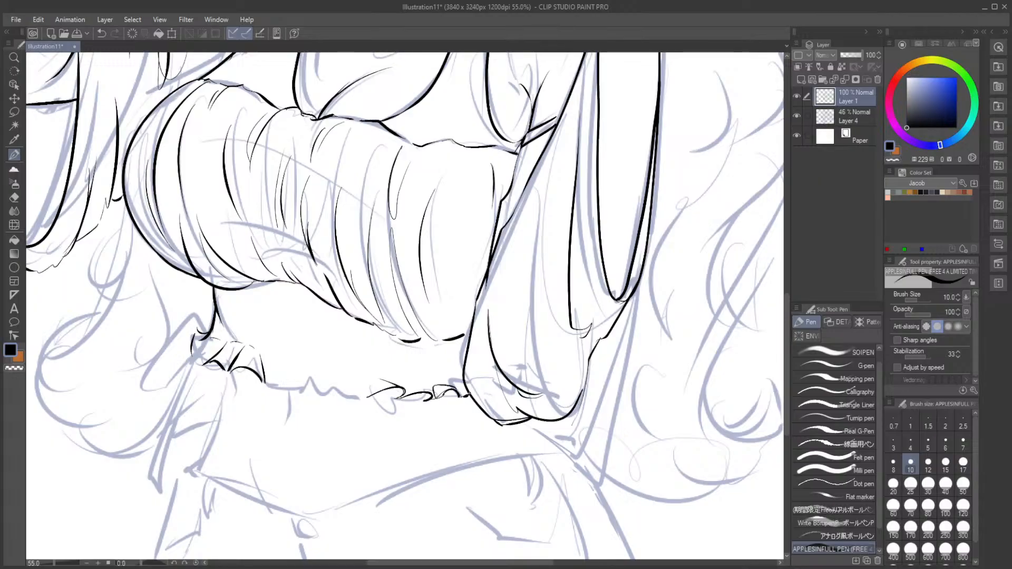
key(ctrl+z)
key(ctrl+y)
drag(429, 393, 404, 384)
mouse_move(365, 395)
mouse_down()
mouse_move(343, 397)
mouse_move(357, 378)
mouse_move(368, 398)
mouse_up()
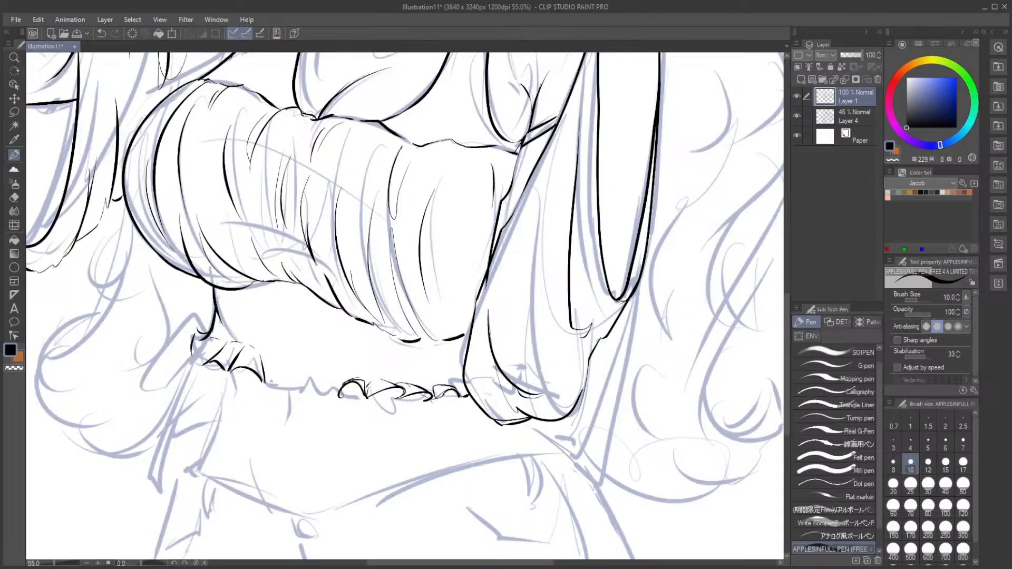
Step: Ink the middle scallops that join the two parts of the ruffled hem, with short gather lines above them
mouse_move(266, 369)
mouse_down()
mouse_move(293, 390)
mouse_move(292, 360)
mouse_move(293, 390)
mouse_move(324, 396)
mouse_move(326, 369)
mouse_up()
key(ctrl+z)
key(ctrl+z)
key(ctrl+z)
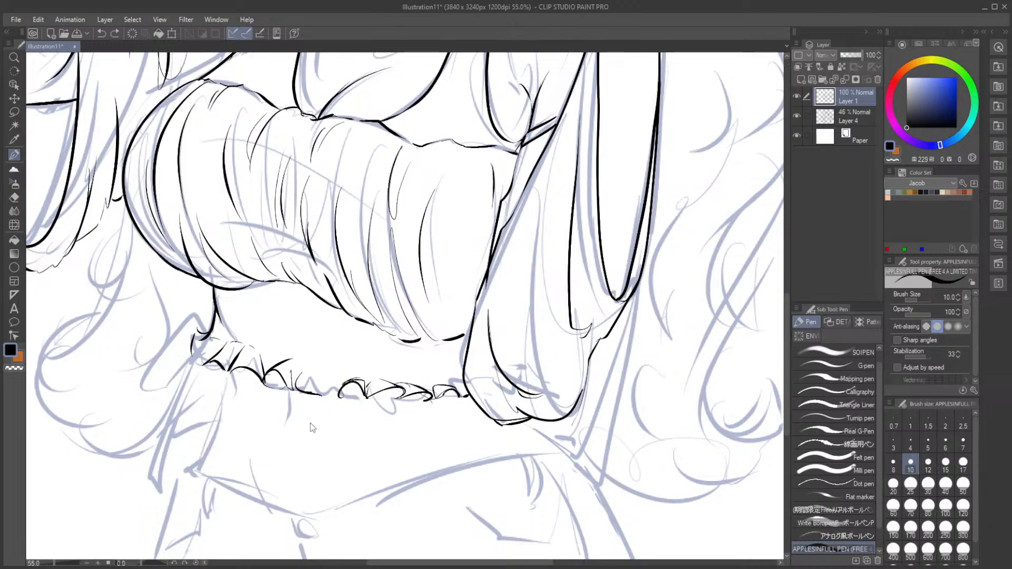
key(ctrl+z)
mouse_move(293, 390)
mouse_down()
mouse_move(321, 395)
mouse_move(299, 381)
mouse_move(310, 376)
mouse_move(338, 391)
mouse_up()
drag(330, 380, 352, 379)
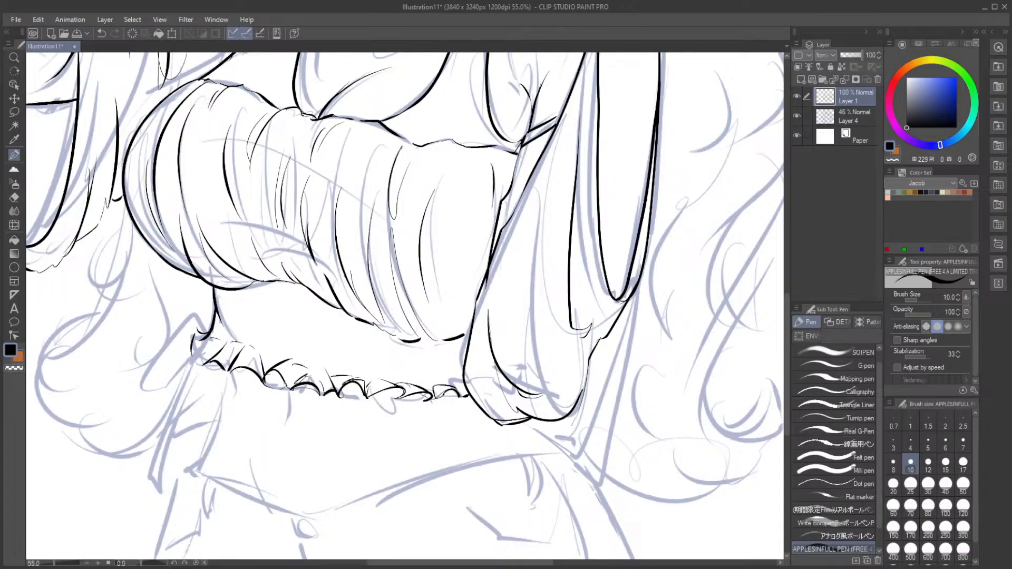
drag(260, 355, 280, 361)
Step: Erase the curl at the hem's outer end by the torso side and redraw it as a flat frill edge
scroll(275, 372, down, 4)
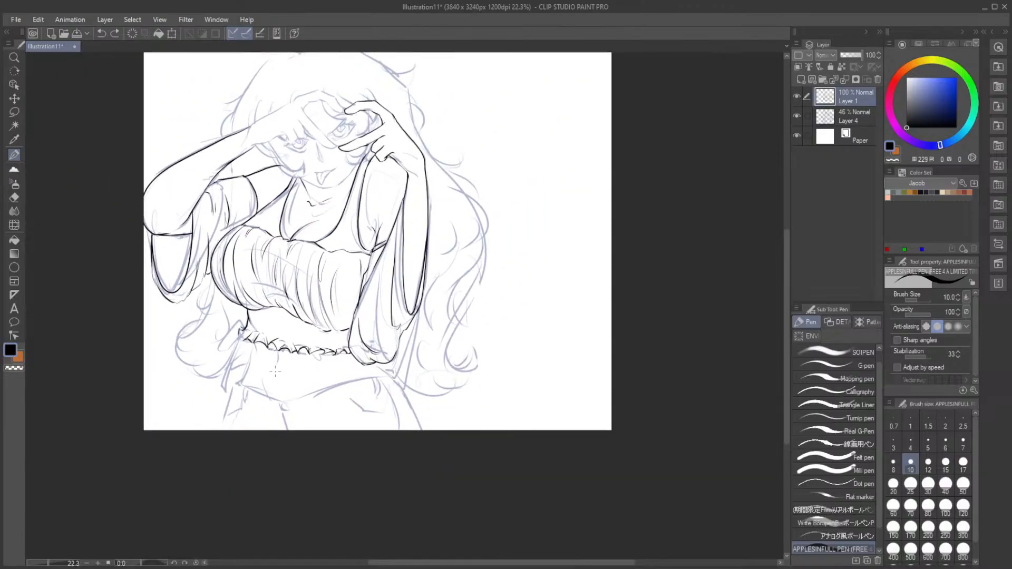
scroll(274, 372, up, 4)
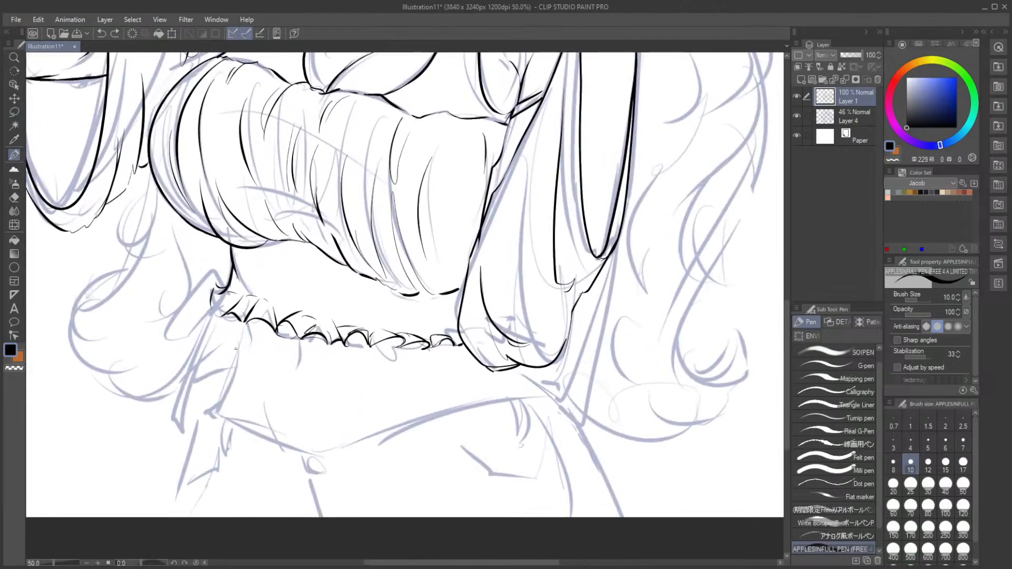
key(e)
drag(228, 281, 229, 270)
click(15, 155)
mouse_move(230, 291)
mouse_down()
mouse_move(209, 304)
mouse_move(214, 316)
mouse_move(219, 300)
mouse_up()
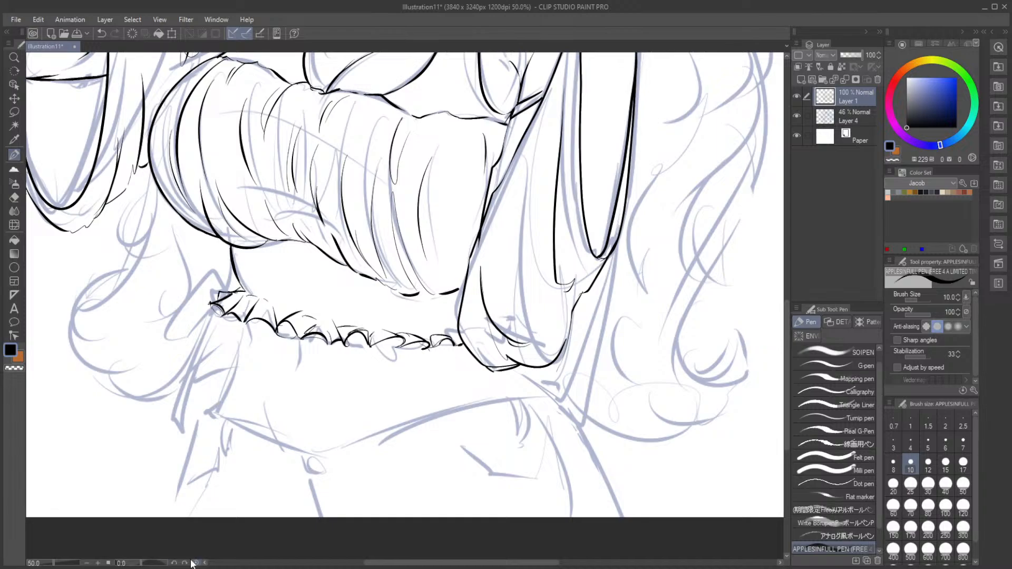
Step: Ink the tied ribbon's knot and angular loop at the outer end of the ruffled hem
scroll(785, 337, down, 2)
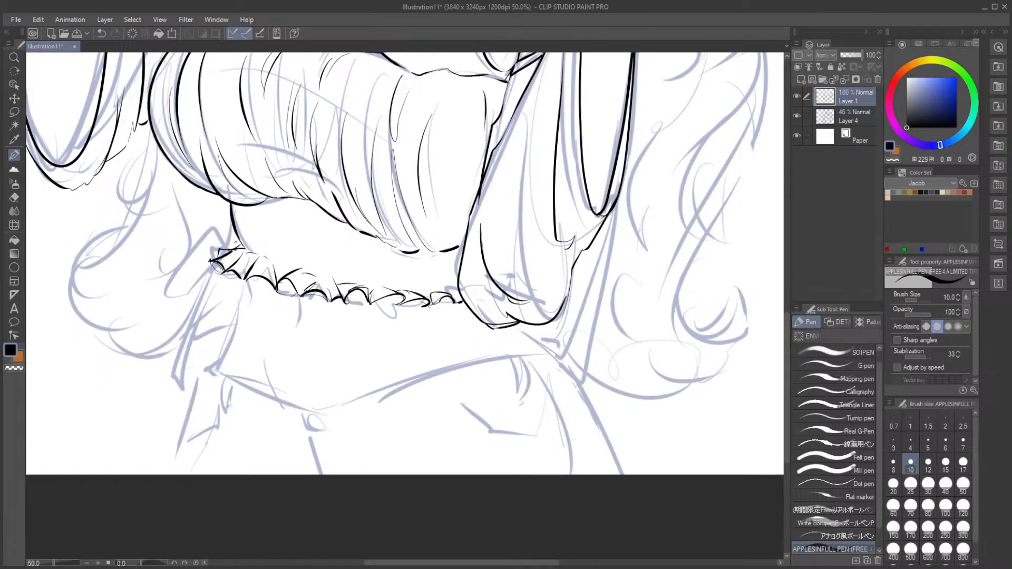
mouse_move(235, 230)
mouse_down()
mouse_move(204, 256)
mouse_move(190, 316)
mouse_move(209, 330)
mouse_move(227, 305)
mouse_move(228, 239)
mouse_move(209, 311)
mouse_move(220, 314)
mouse_up()
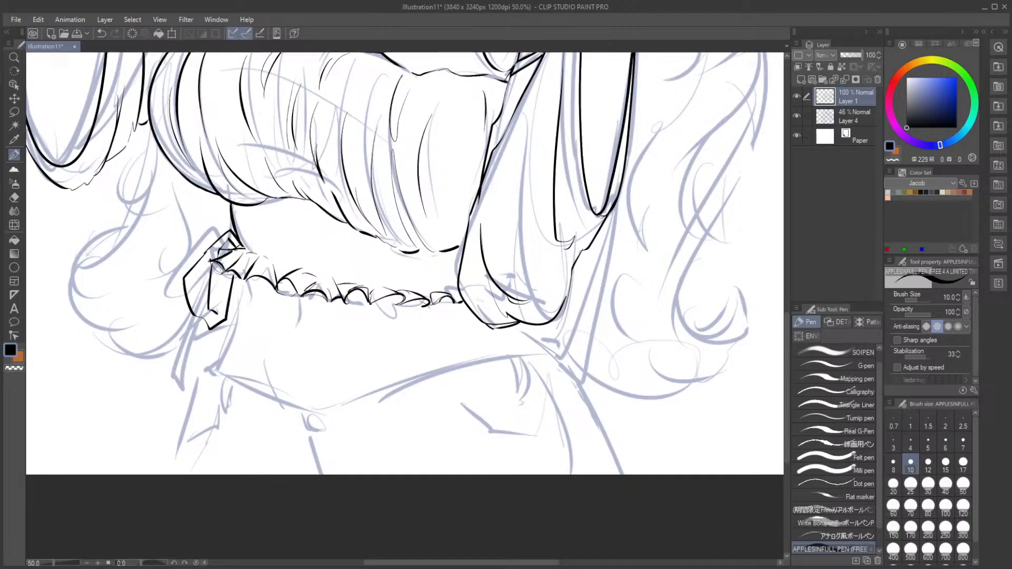
drag(225, 270, 198, 392)
key(ctrl+z)
Step: Ink the side of the bare waist from the hem down to the waistband and add the short navel line
drag(243, 287, 237, 328)
key(ctrl+z)
drag(247, 281, 220, 376)
drag(293, 299, 302, 319)
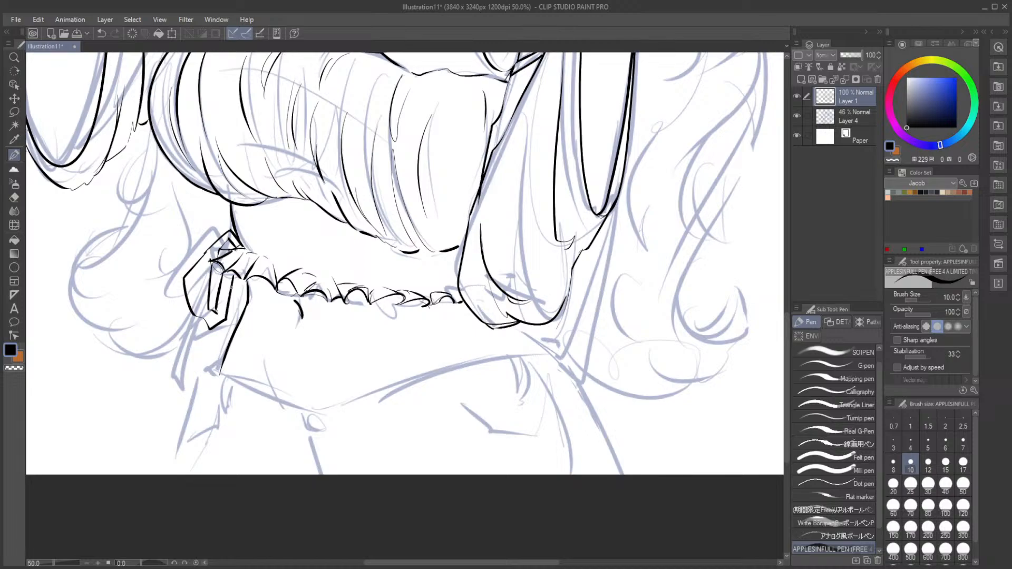
Step: Ink the ribbon's tails hanging beside the waist from the hem toward the waistband
drag(234, 274, 233, 330)
drag(245, 278, 245, 312)
key(ctrl+z)
key(ctrl+z)
click(244, 280)
drag(244, 280, 223, 352)
Step: Rotate the canvas, ink the curved waistband edge from hip to hip, and reset the rotation
scroll(787, 355, down, 2)
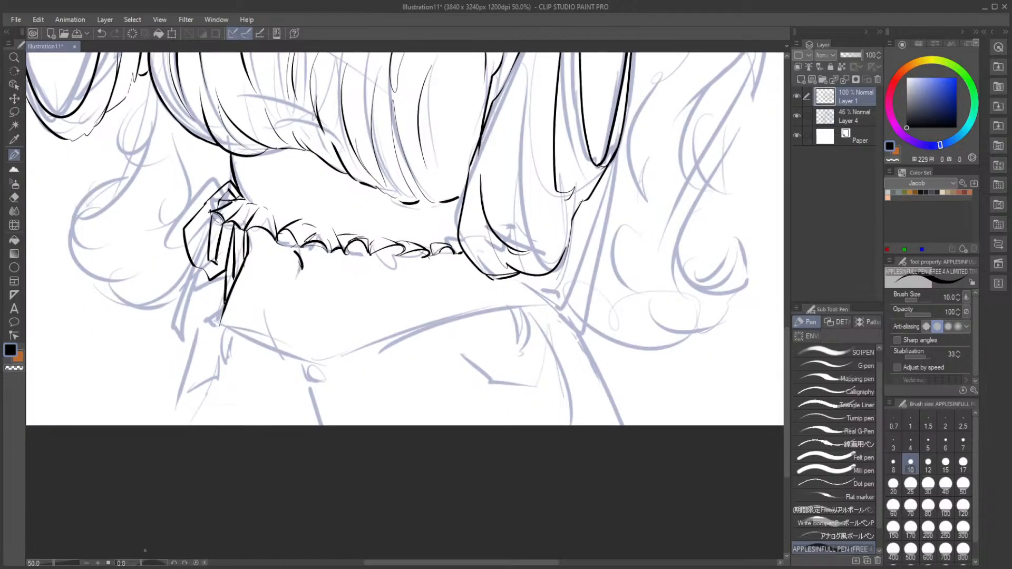
drag(144, 562, 152, 563)
mouse_move(325, 138)
mouse_down()
mouse_move(318, 187)
mouse_move(338, 263)
mouse_move(400, 339)
mouse_move(452, 449)
mouse_up()
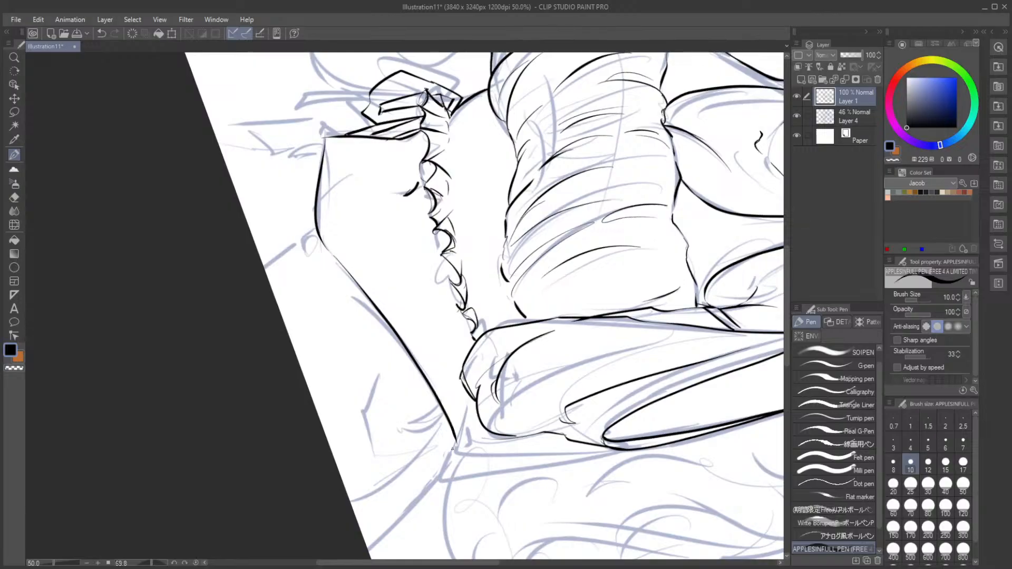
click(197, 562)
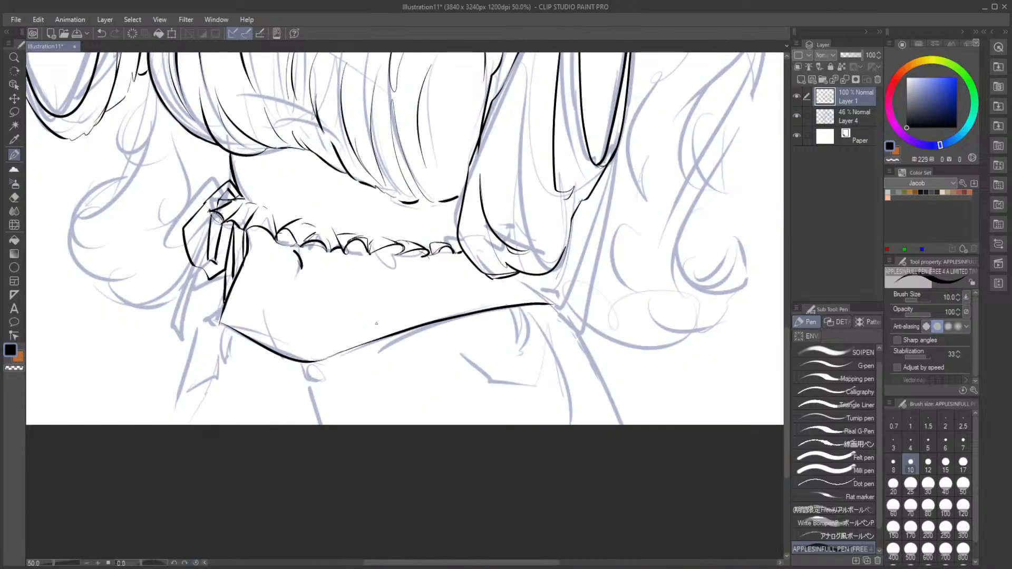
Step: Ink the hip's outer edge on the ribbon side from the waistband down to the canvas edge
mouse_move(221, 315)
mouse_down()
mouse_move(202, 388)
mouse_move(179, 424)
mouse_up()
key(ctrl+z)
drag(216, 322, 183, 423)
drag(216, 343, 218, 373)
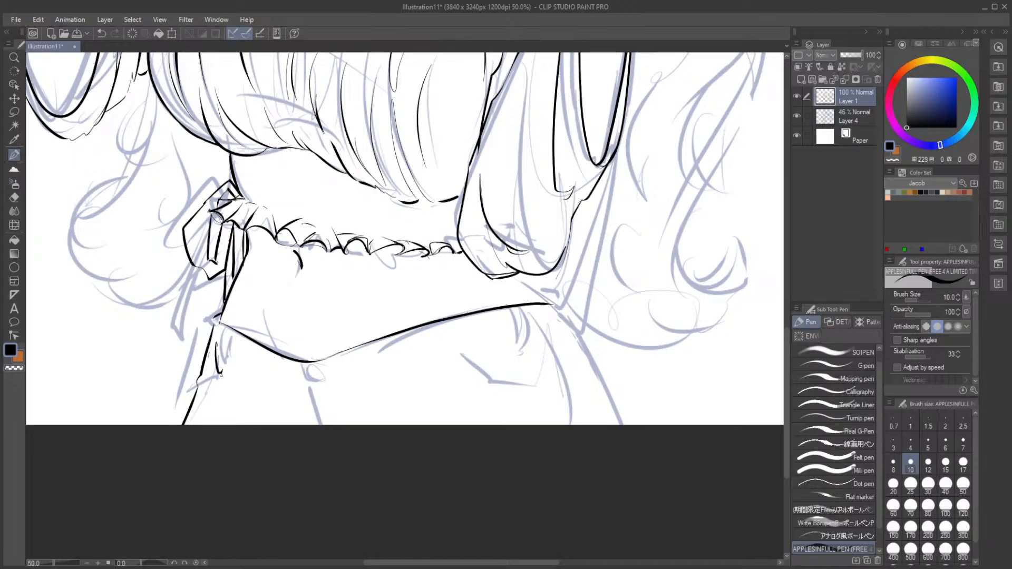
key(ctrl+z)
Step: Ink the near pocket opening, a belt loop on each side, and the button with the fly line below the waistband
drag(237, 340, 209, 374)
drag(233, 351, 209, 386)
drag(248, 340, 250, 369)
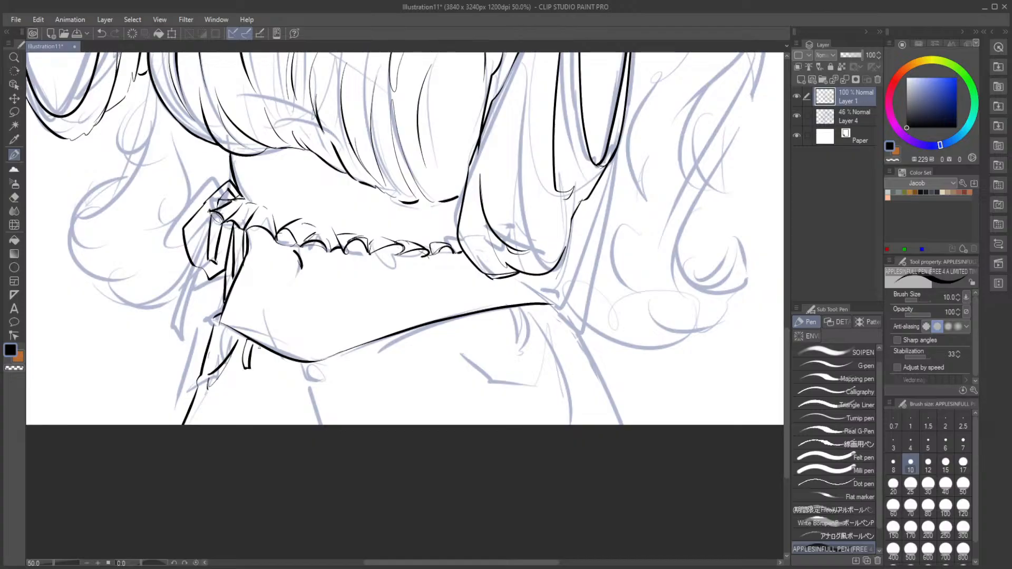
drag(509, 310, 526, 342)
mouse_move(309, 366)
mouse_down()
mouse_move(301, 379)
mouse_move(317, 376)
mouse_move(328, 433)
mouse_up()
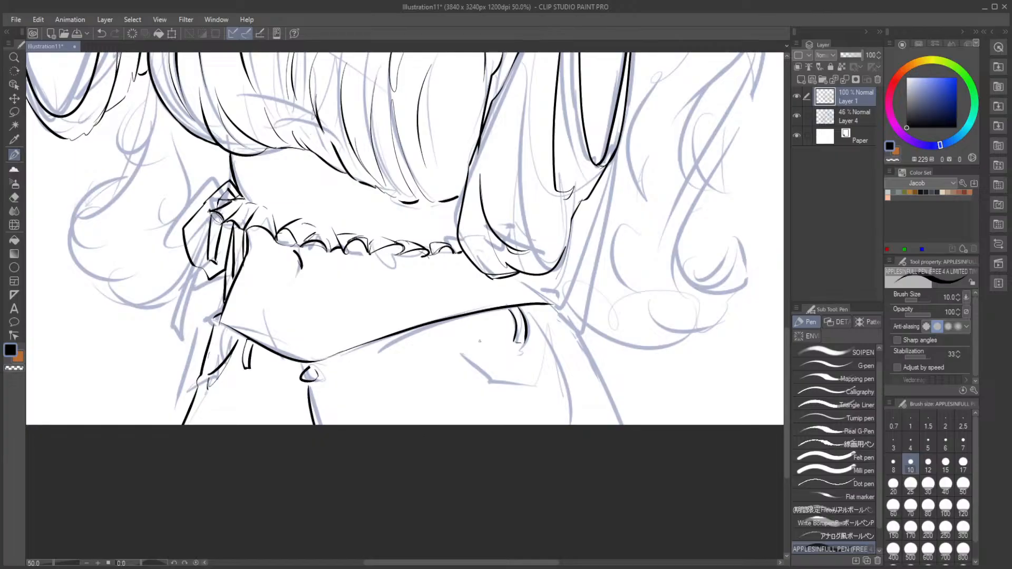
Step: Ink the angled pocket line and the far hip's outline, joining it to the waist under the sleeve
mouse_move(461, 358)
mouse_down()
mouse_move(504, 393)
mouse_move(533, 386)
mouse_up()
mouse_move(543, 296)
mouse_down()
mouse_move(595, 347)
mouse_move(629, 429)
mouse_up()
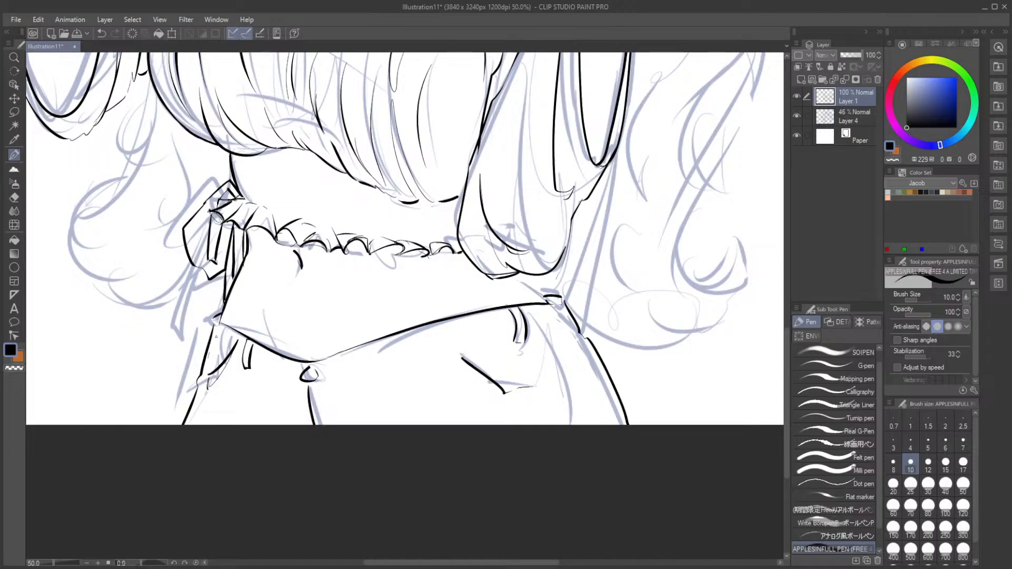
drag(515, 275, 543, 298)
Step: Hide the sketch on Layer 4 to review the line art of the whole figure, and show it again
scroll(541, 299, down, 5)
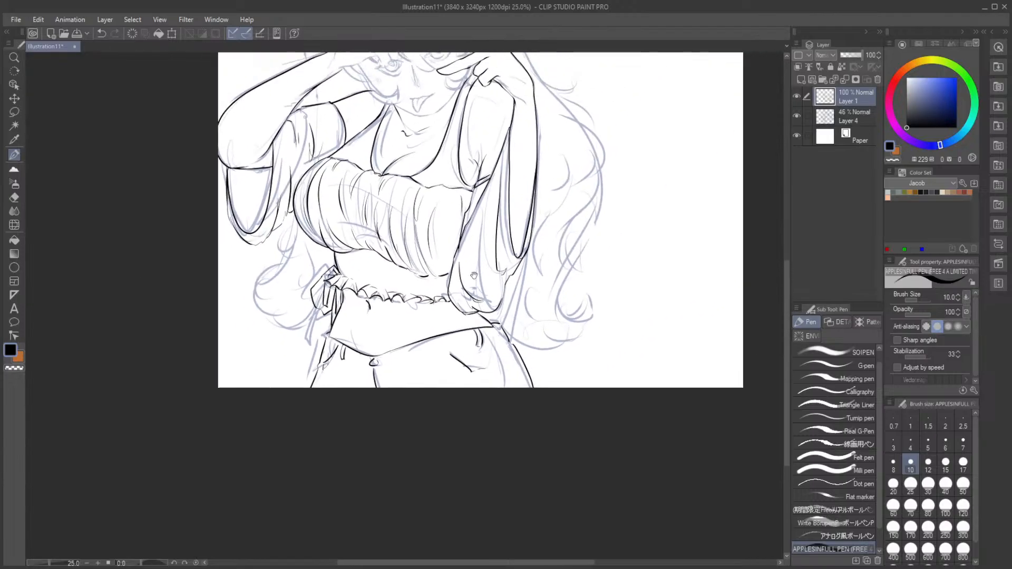
scroll(401, 295, up, 1)
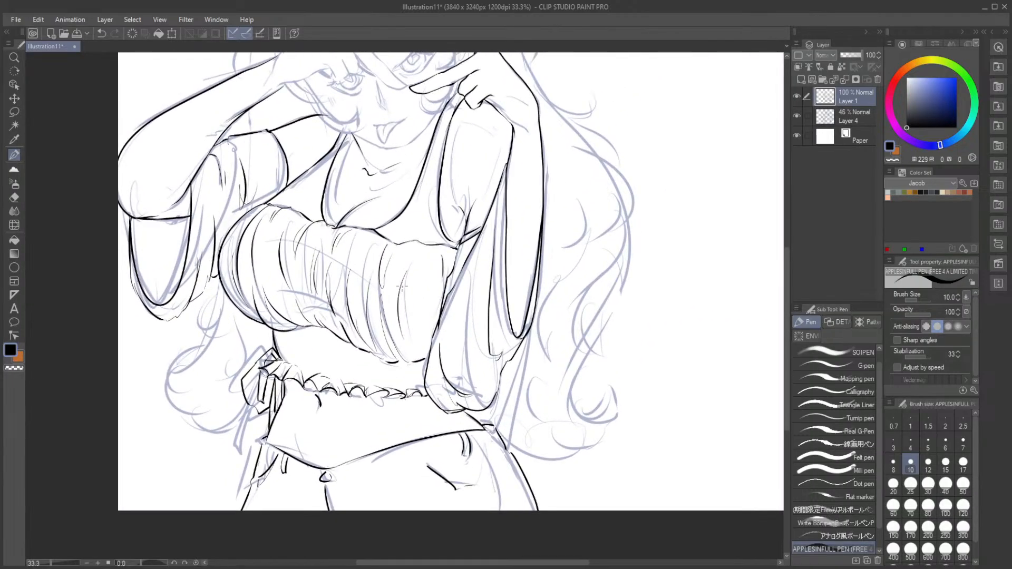
drag(426, 274, 413, 377)
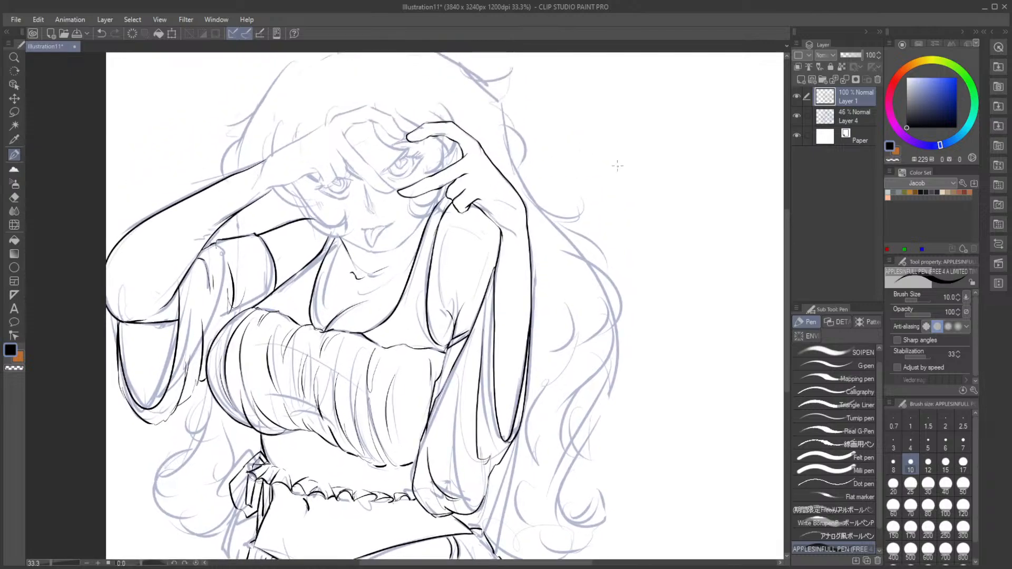
scroll(535, 196, down, 1)
click(796, 117)
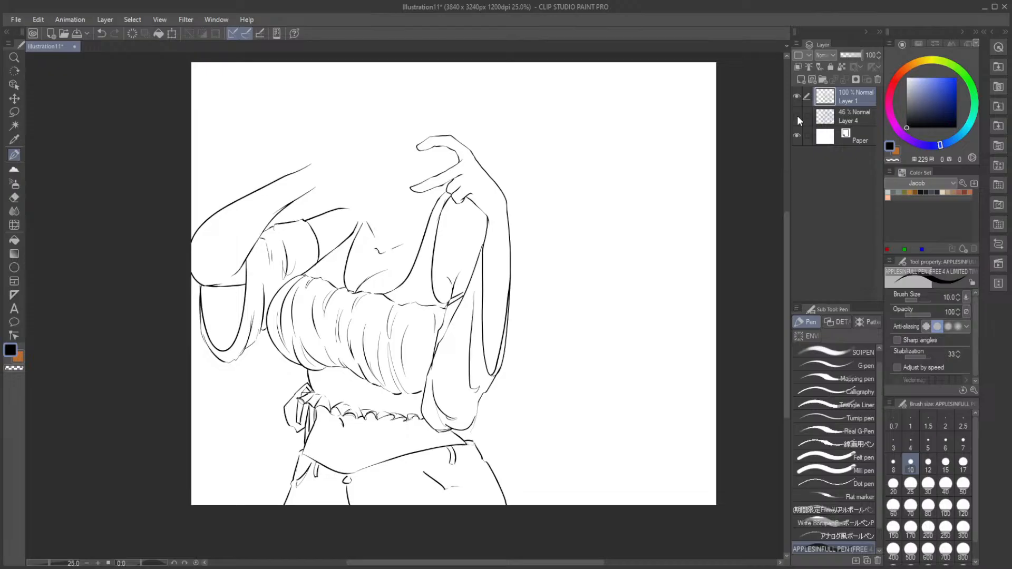
click(797, 116)
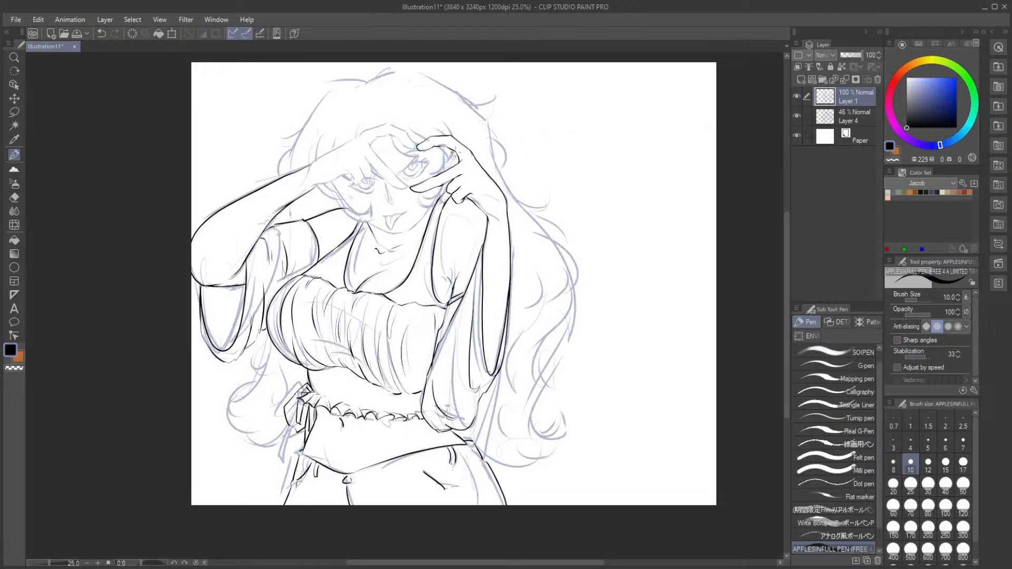
Step: Touch up the line where the raised hand's curled finger meets the wrist
scroll(451, 158, up, 5)
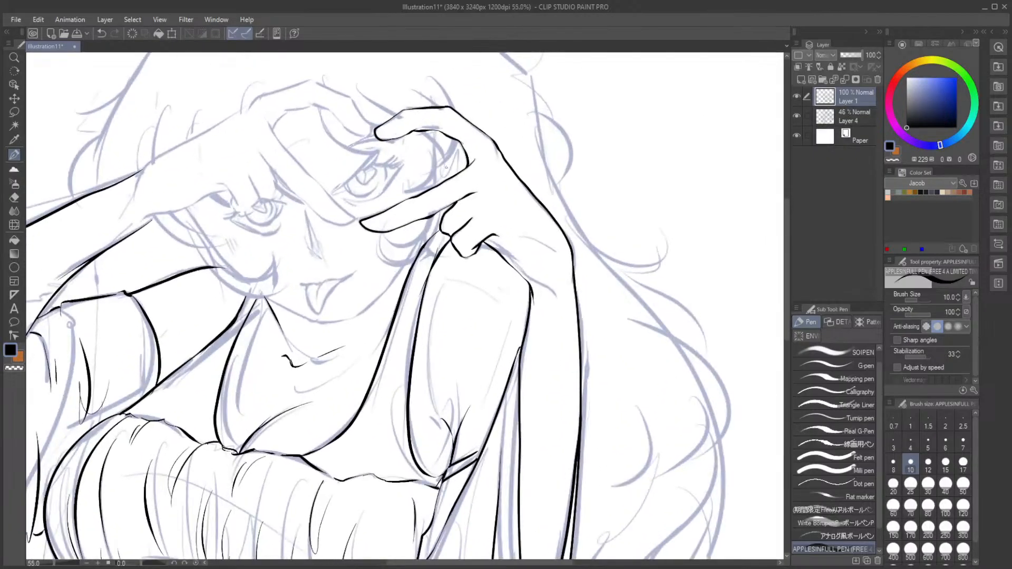
drag(486, 281, 492, 292)
key(ctrl+z)
mouse_move(481, 245)
mouse_down()
mouse_move(497, 250)
mouse_move(488, 246)
mouse_up()
key(ctrl+z)
scroll(786, 322, up, 2)
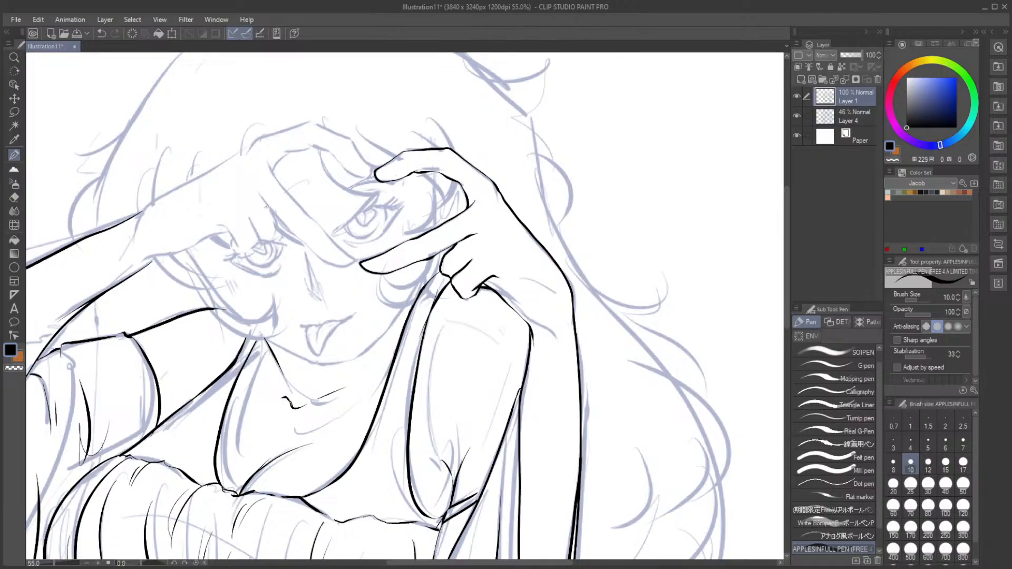
Step: Ink the curved upper lash line of the eye framed by the raised fingers, with lashes at its outer corner
scroll(266, 207, up, 2)
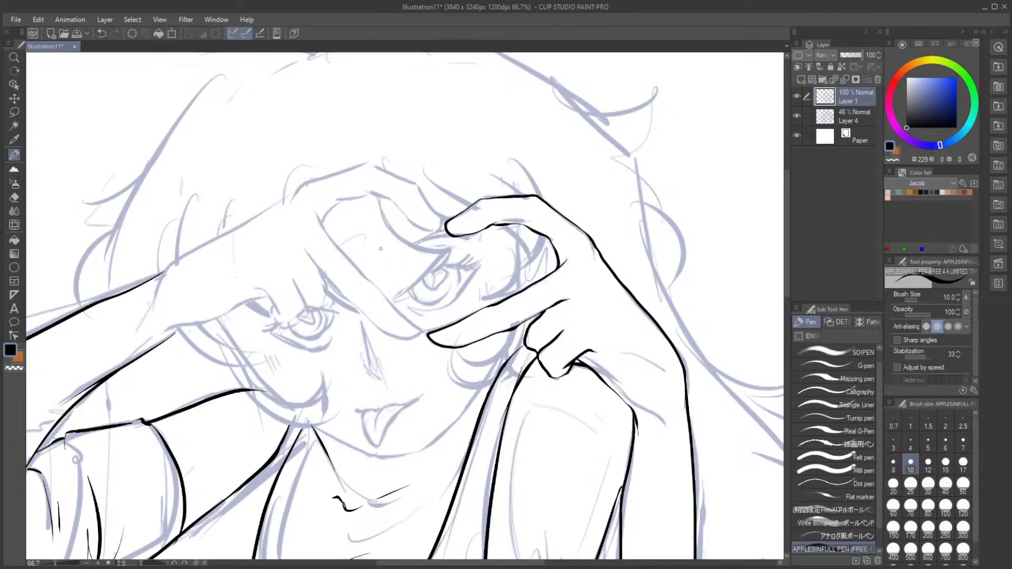
mouse_move(400, 288)
mouse_down()
mouse_move(416, 272)
mouse_move(451, 268)
mouse_up()
key(ctrl+z)
key(ctrl+z)
key(ctrl+z)
mouse_move(399, 296)
mouse_down()
mouse_move(432, 268)
mouse_move(466, 263)
mouse_up()
key(ctrl+z)
key(ctrl+z)
mouse_move(397, 298)
mouse_down()
mouse_move(416, 279)
mouse_move(465, 268)
mouse_up()
key(ctrl+z)
mouse_move(399, 299)
mouse_down()
mouse_move(456, 267)
mouse_move(476, 270)
mouse_up()
key(ctrl+z)
mouse_move(398, 301)
mouse_down()
mouse_move(448, 267)
mouse_move(477, 269)
mouse_move(471, 257)
mouse_move(459, 264)
mouse_move(467, 253)
mouse_move(477, 262)
mouse_move(480, 252)
mouse_move(464, 248)
mouse_move(475, 251)
mouse_up()
key(ctrl+z)
key(ctrl+z)
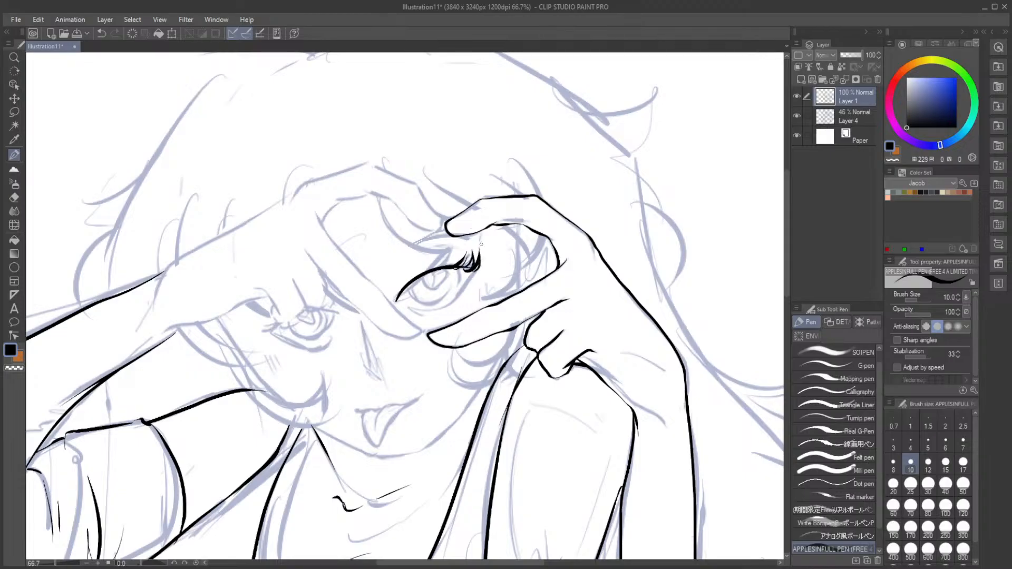
Step: Rework the outer-corner lashes, thicken the inner end of the upper lash line, and begin adding lashes above it
key(ctrl+z)
key(ctrl+z)
drag(439, 271, 450, 246)
key(ctrl+z)
key(ctrl+z)
mouse_move(393, 302)
mouse_down()
mouse_move(417, 275)
mouse_move(401, 289)
mouse_move(474, 267)
mouse_up()
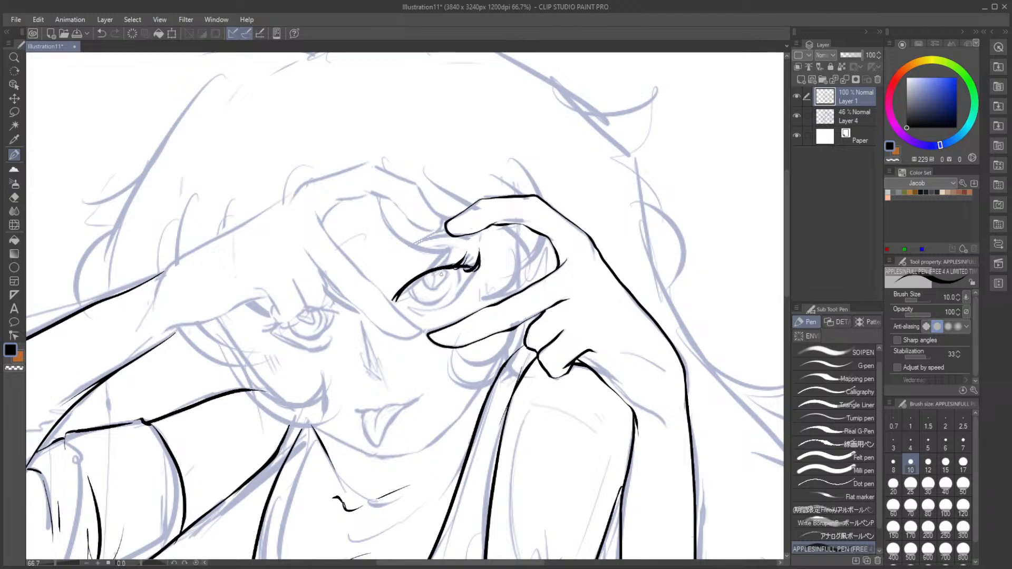
key(ctrl+z)
drag(392, 301, 405, 286)
drag(456, 267, 476, 267)
drag(445, 271, 439, 247)
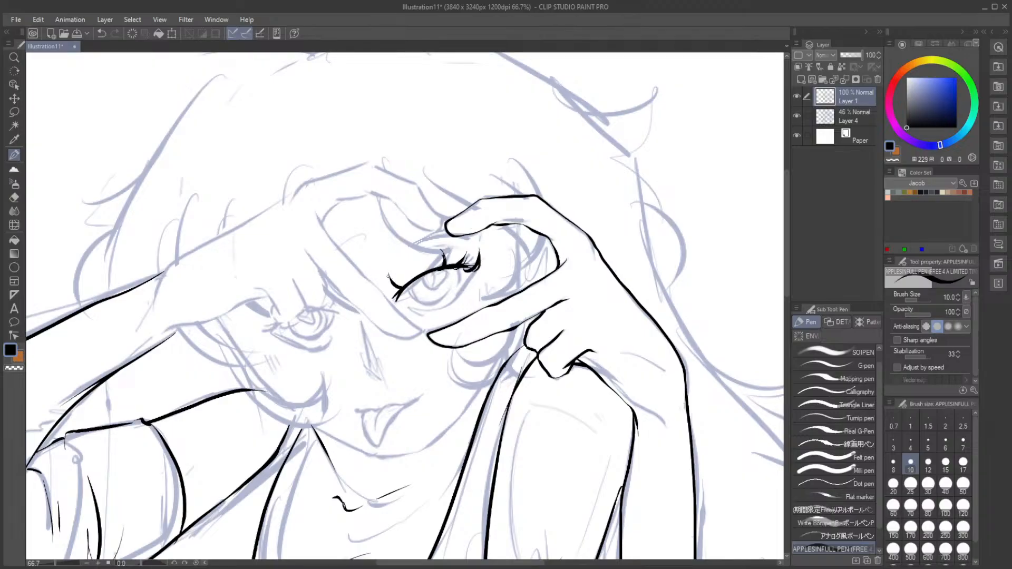
Step: Fill the upper lash line with curved lashes from the inner corner to the outer corner of the eye
mouse_move(413, 278)
mouse_down()
mouse_move(394, 289)
mouse_move(389, 278)
mouse_move(405, 290)
mouse_move(416, 253)
mouse_up()
key(ctrl+z)
key(ctrl+z)
mouse_move(421, 274)
mouse_down()
mouse_move(417, 262)
mouse_move(437, 267)
mouse_move(438, 248)
mouse_move(436, 257)
mouse_up()
mouse_move(399, 293)
mouse_down()
mouse_move(384, 298)
mouse_move(394, 300)
mouse_move(407, 264)
mouse_move(408, 275)
mouse_up()
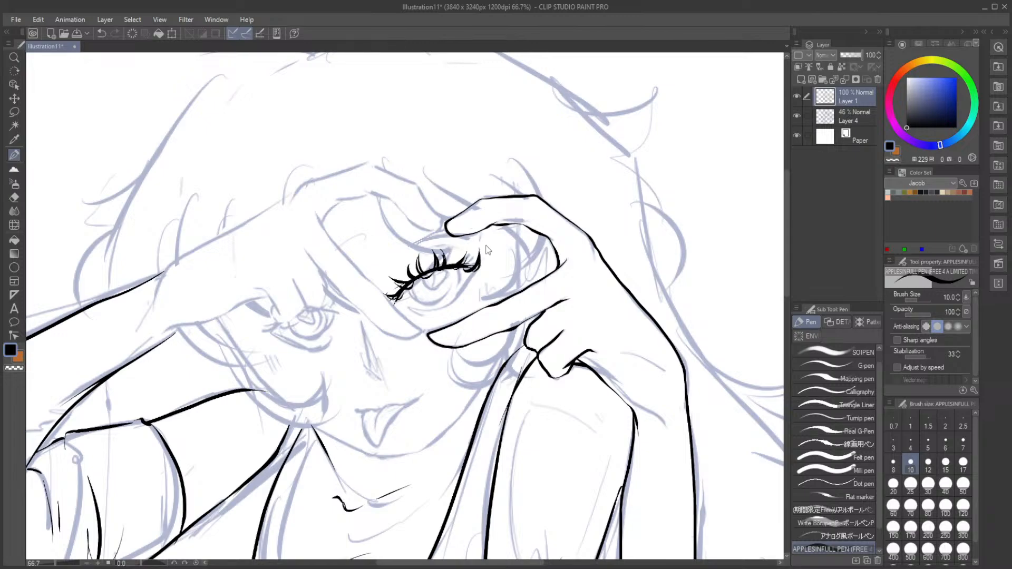
click(18, 197)
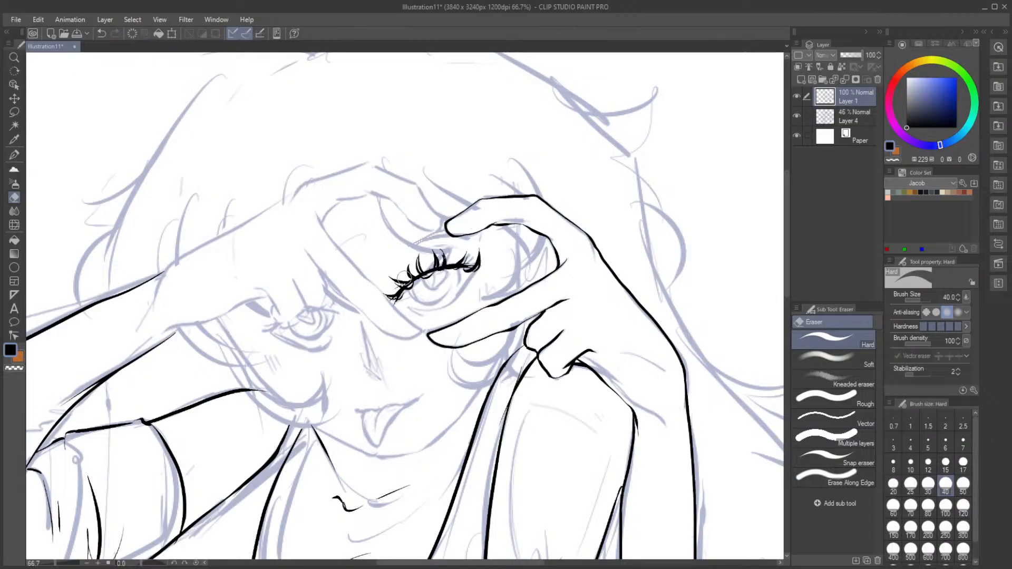
click(21, 154)
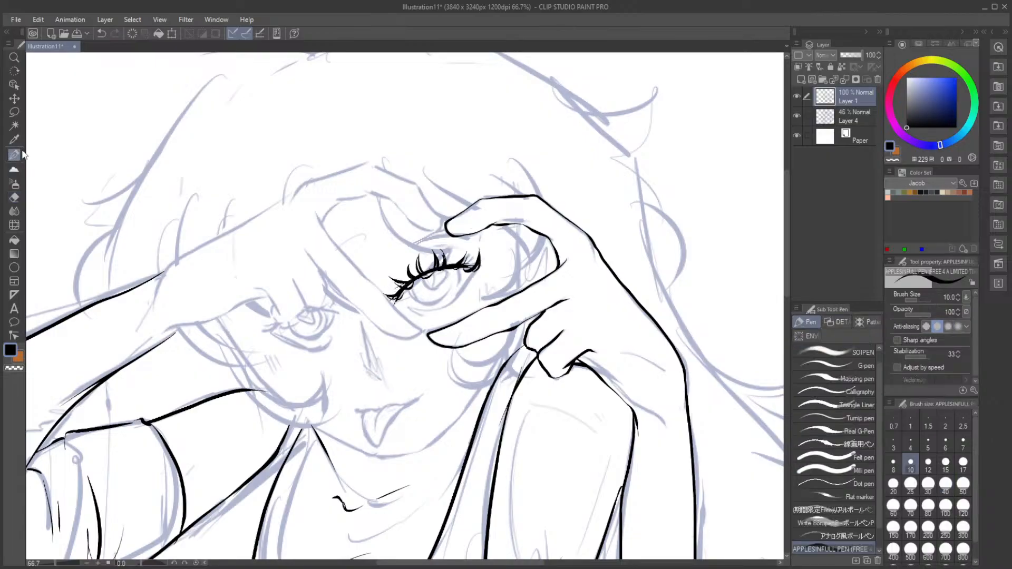
drag(426, 256, 428, 268)
mouse_move(457, 266)
mouse_down()
mouse_move(465, 242)
mouse_move(480, 245)
mouse_up()
Step: Ink the thin lower eyelid line under the same eye
drag(398, 306, 442, 308)
key(ctrl+z)
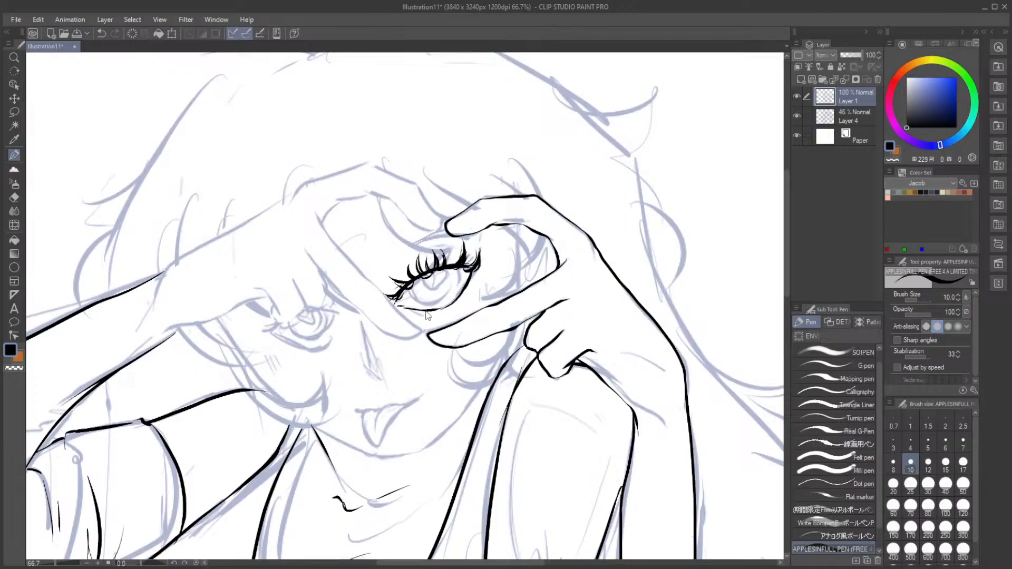
key(ctrl+z)
key(ctrl+z)
drag(397, 307, 428, 311)
key(ctrl+z)
drag(457, 299, 447, 298)
Step: Ink both sides of the iris outline between the upper lash line and the lower eyelid
mouse_move(412, 291)
mouse_down()
mouse_move(448, 304)
mouse_move(425, 305)
mouse_move(438, 305)
mouse_up()
key(ctrl+z)
mouse_move(450, 270)
mouse_down()
mouse_move(456, 289)
mouse_move(443, 304)
mouse_up()
key(ctrl+z)
key(ctrl+z)
key(ctrl+z)
mouse_move(410, 284)
mouse_down()
mouse_move(413, 298)
mouse_move(435, 305)
mouse_up()
mouse_move(454, 270)
mouse_down()
mouse_move(458, 282)
mouse_move(433, 305)
mouse_up()
drag(373, 267, 449, 235)
key(ctrl+z)
key(ctrl+z)
mouse_move(370, 262)
mouse_down()
mouse_move(387, 268)
mouse_move(399, 256)
mouse_up()
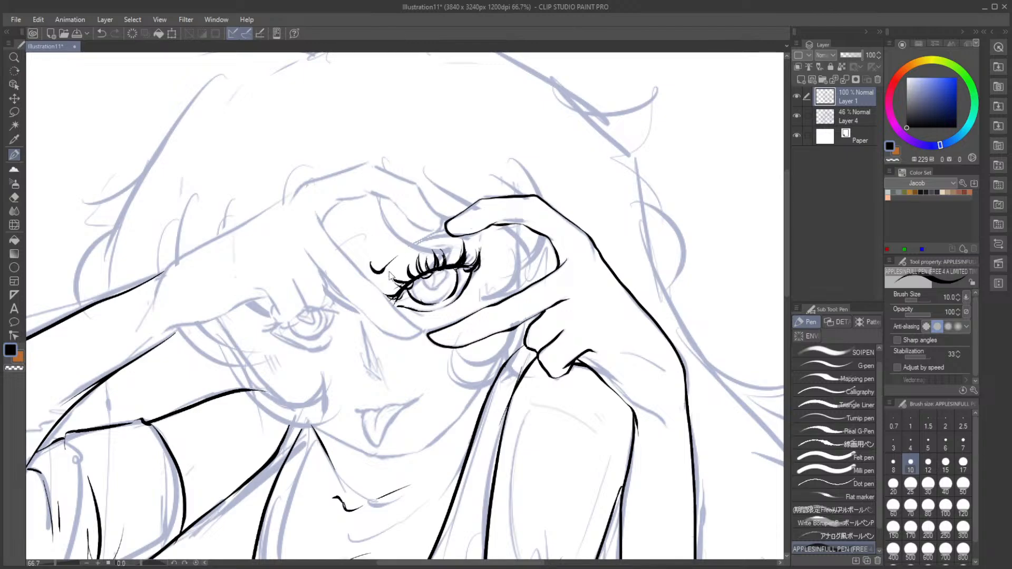
key(ctrl+z)
key(ctrl+z)
drag(375, 263, 443, 232)
key(ctrl+z)
key(ctrl+z)
mouse_move(383, 269)
mouse_down()
mouse_move(442, 241)
mouse_move(394, 300)
mouse_move(429, 251)
mouse_up()
key(ctrl+z)
key(ctrl+z)
key(ctrl+z)
Step: Ink the eyelid crease and a thicker curved line above it, running from the inner corner up to the fingertip
mouse_move(394, 296)
mouse_down()
mouse_move(393, 284)
mouse_move(438, 254)
mouse_up()
drag(379, 276, 418, 245)
drag(379, 274, 442, 238)
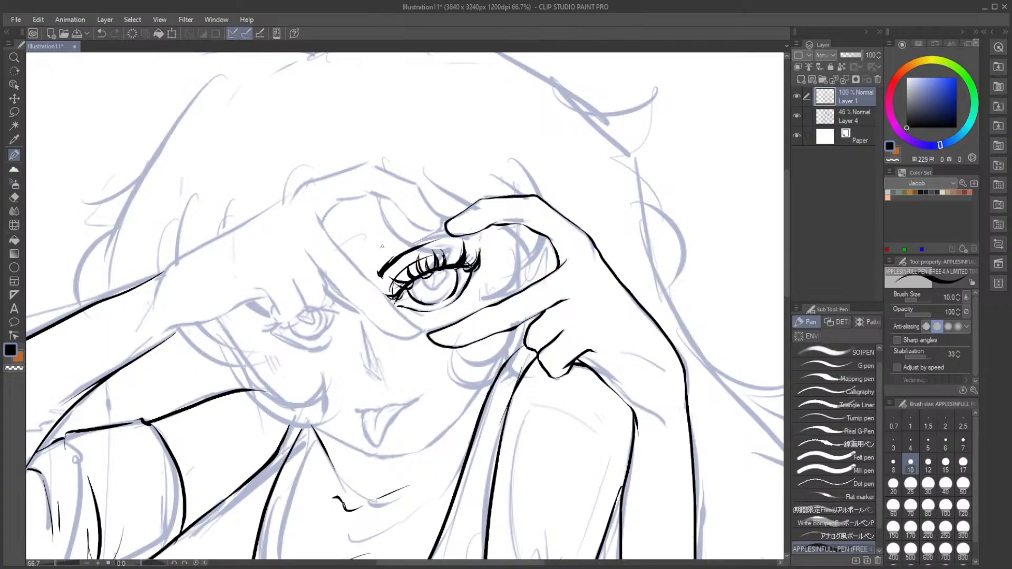
drag(386, 265, 468, 235)
click(14, 197)
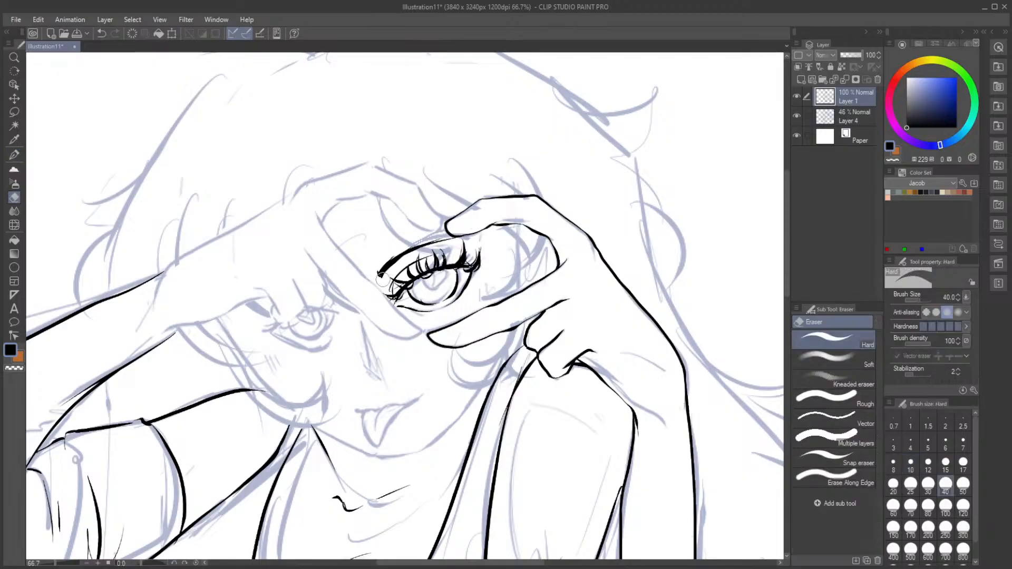
Step: Erase the rough end of the thick curved line above the inked eye and return to the pen
drag(371, 268, 376, 280)
click(15, 155)
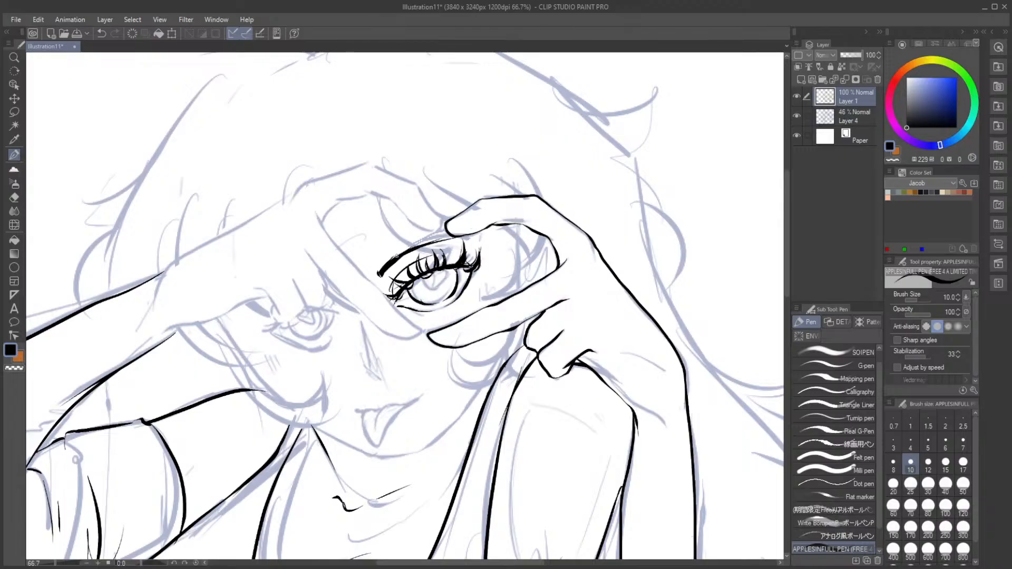
Step: Mirror the canvas view and ink the upper and lower lid outlines of the second eye
key(h)
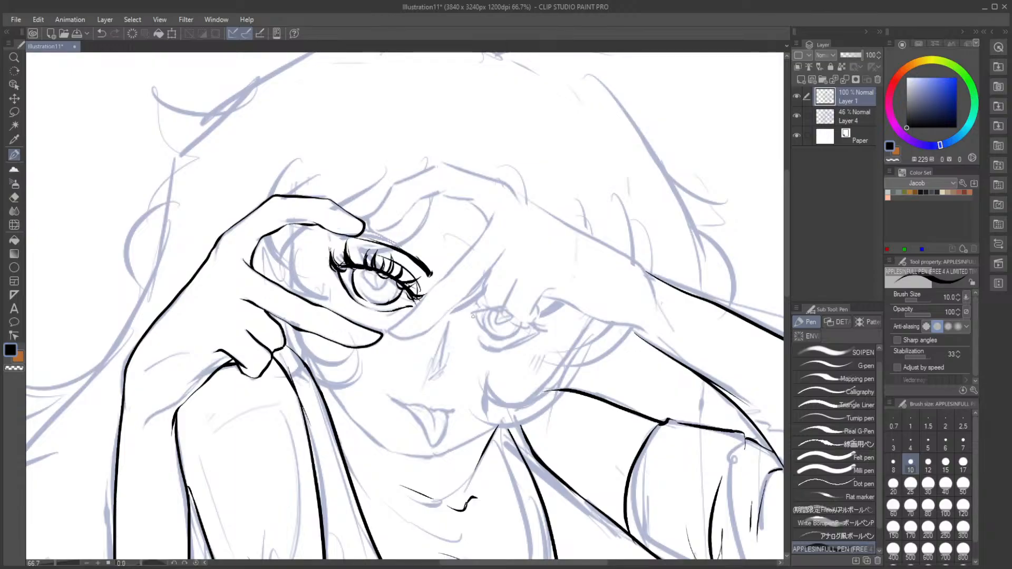
mouse_move(471, 318)
mouse_down()
mouse_move(507, 314)
mouse_move(541, 338)
mouse_up()
key(ctrl+z)
key(ctrl+z)
mouse_move(472, 316)
mouse_down()
mouse_move(534, 328)
mouse_move(491, 321)
mouse_move(528, 334)
mouse_move(516, 318)
mouse_move(528, 343)
mouse_move(511, 338)
mouse_move(529, 342)
mouse_move(496, 349)
mouse_up()
drag(471, 317, 480, 334)
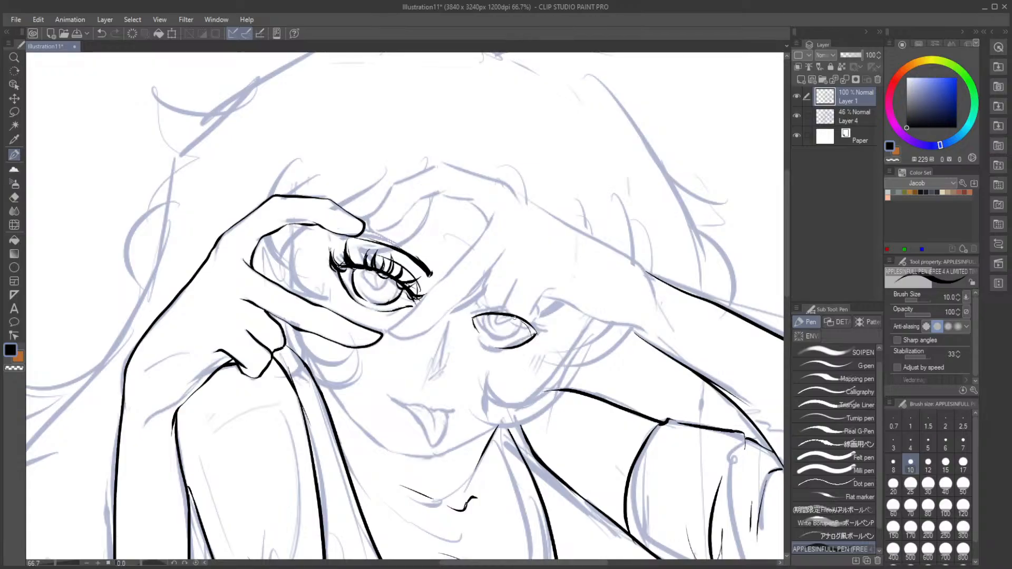
Step: Thicken the second eye's upper lash line and extend it past the outer and inner corners
drag(138, 565, 130, 565)
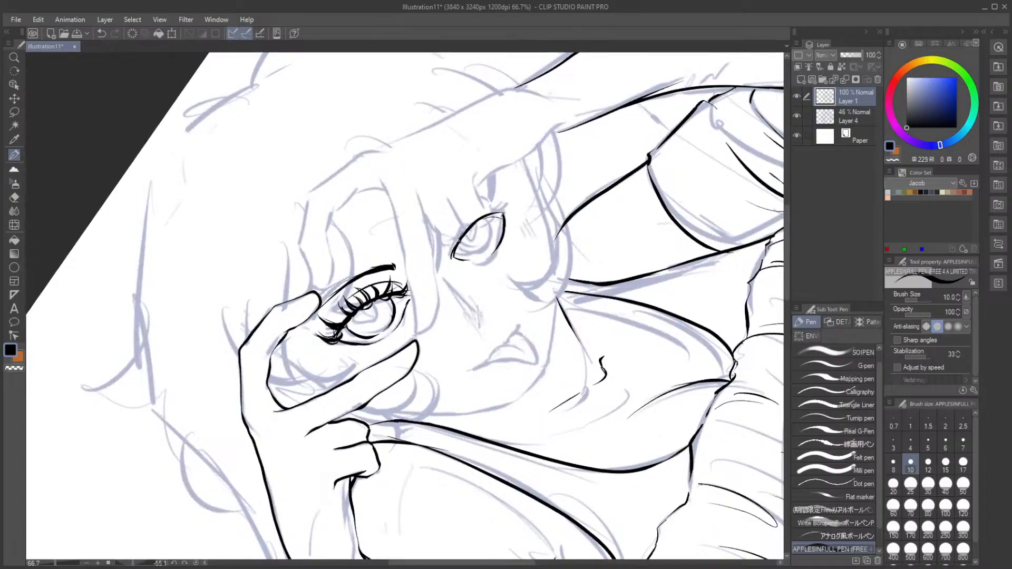
key(ctrl+z)
drag(459, 240, 449, 262)
drag(471, 229, 509, 205)
click(196, 563)
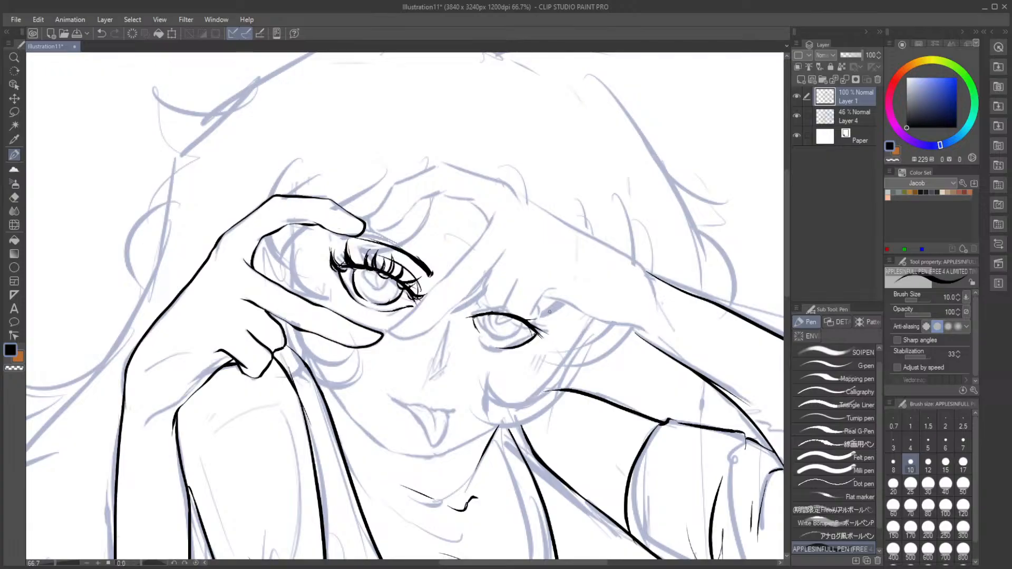
key(ctrl+z)
drag(534, 328, 551, 338)
drag(143, 563, 131, 563)
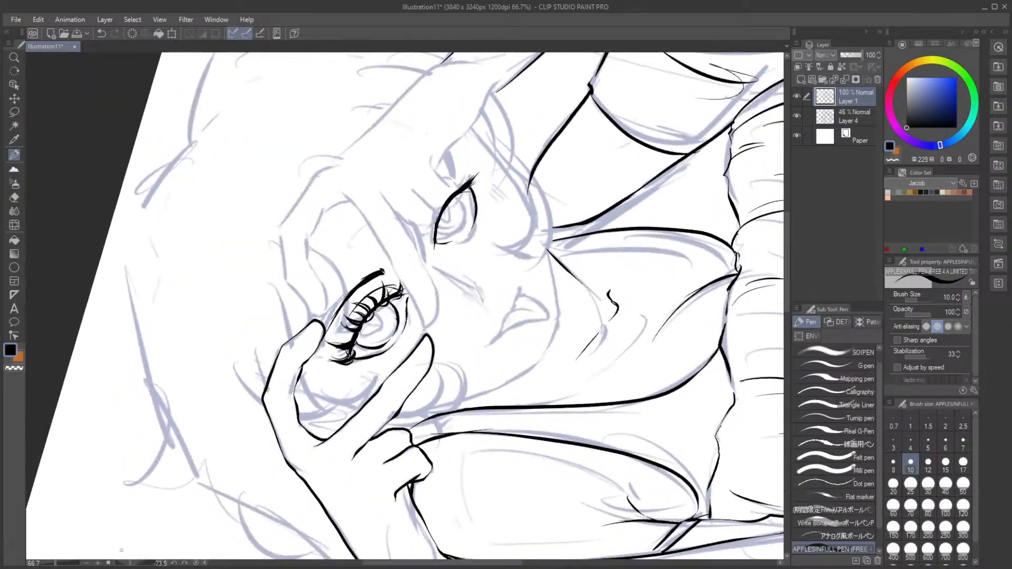
drag(445, 204, 431, 256)
click(197, 563)
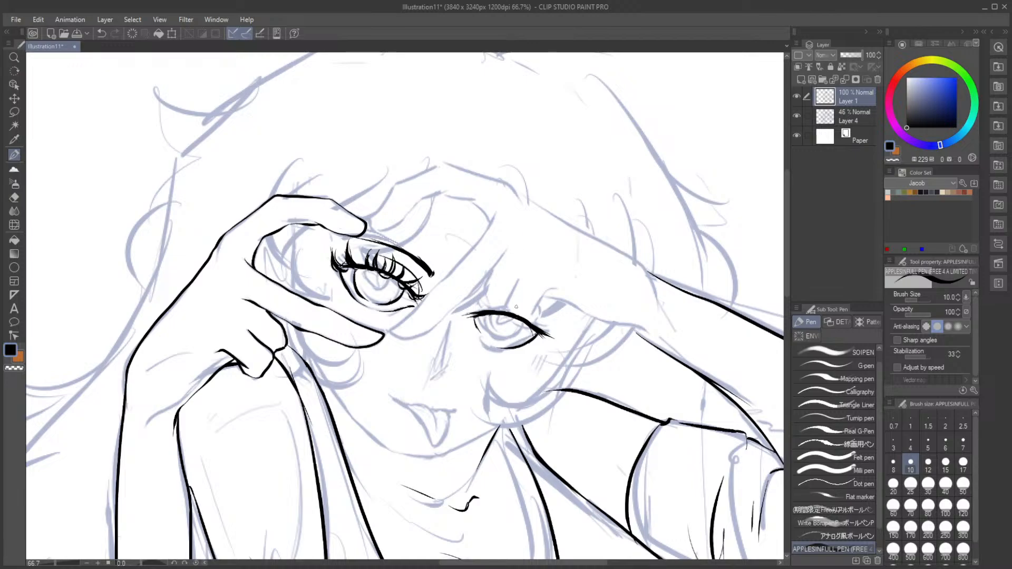
Step: Add curved lashes along the second eye's upper lash line, from the outer corner to the inner corner
drag(520, 326, 523, 317)
mouse_move(531, 327)
mouse_down()
mouse_move(542, 316)
mouse_move(529, 323)
mouse_up()
mouse_move(534, 328)
mouse_down()
mouse_move(548, 318)
mouse_move(559, 333)
mouse_move(553, 324)
mouse_up()
mouse_move(489, 292)
mouse_down()
mouse_move(515, 289)
mouse_move(495, 272)
mouse_move(495, 311)
mouse_up()
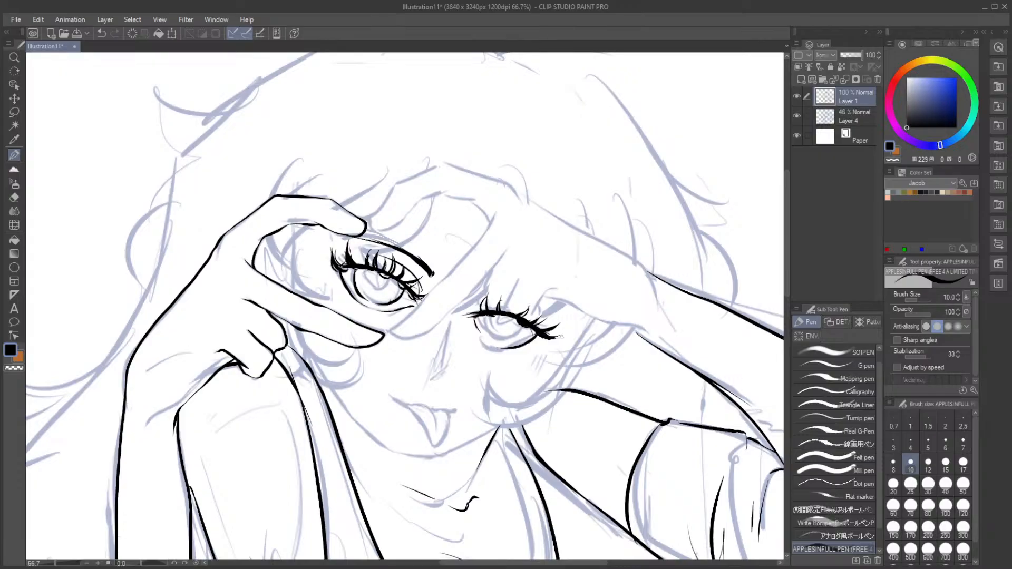
drag(479, 313, 471, 316)
drag(489, 315, 500, 337)
mouse_move(484, 316)
mouse_down()
mouse_move(504, 337)
mouse_move(491, 334)
mouse_move(520, 330)
mouse_up()
key(ctrl+z)
key(ctrl+z)
key(ctrl+z)
key(ctrl+z)
key(ctrl+z)
key(ctrl+z)
key(ctrl+z)
Step: Lasso the second eye, enlarge it to about 107% width and 108% height, shift it slightly upward and deselect it
click(14, 112)
drag(520, 276, 558, 340)
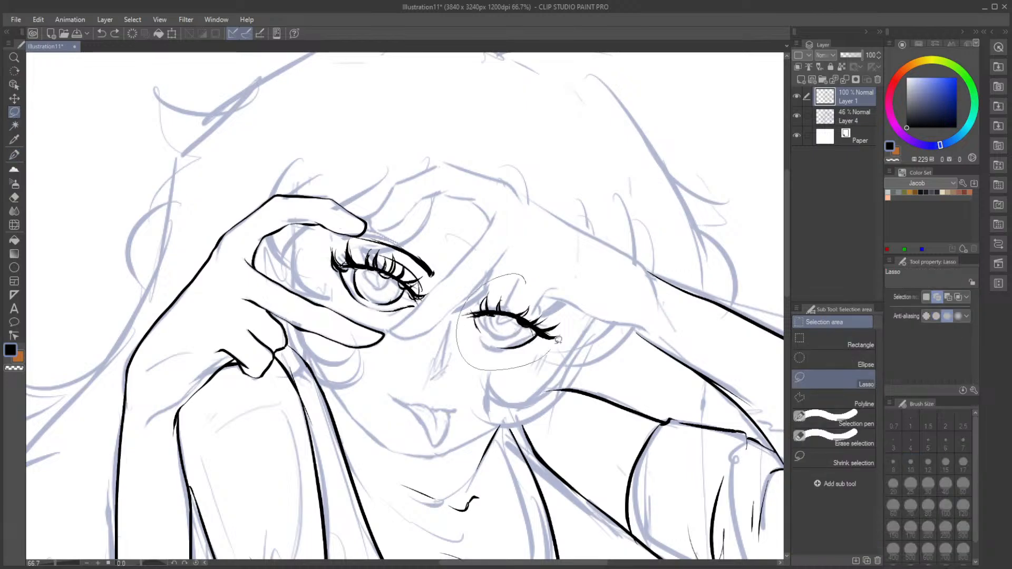
click(551, 388)
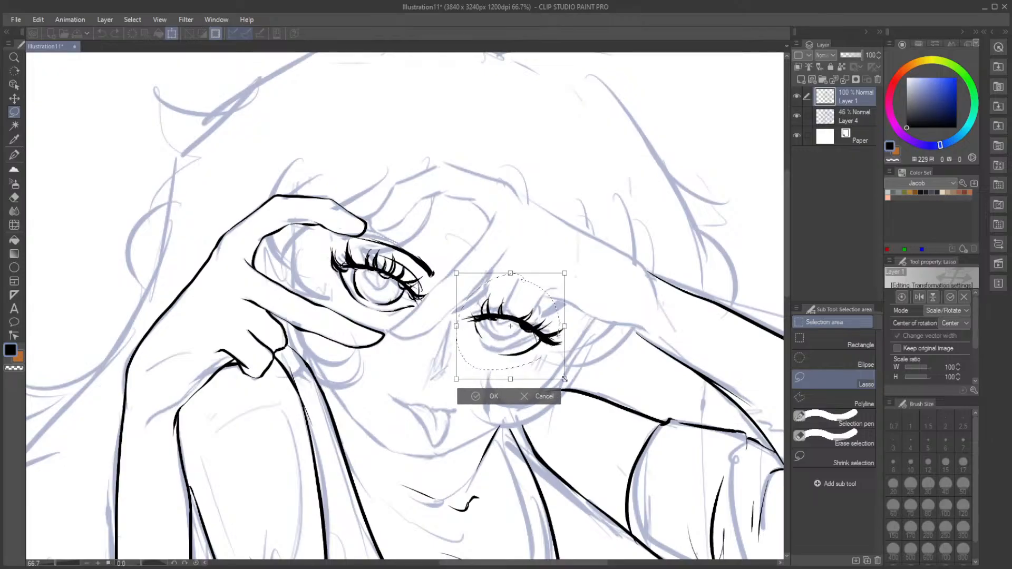
drag(566, 378, 567, 377)
drag(546, 332, 546, 327)
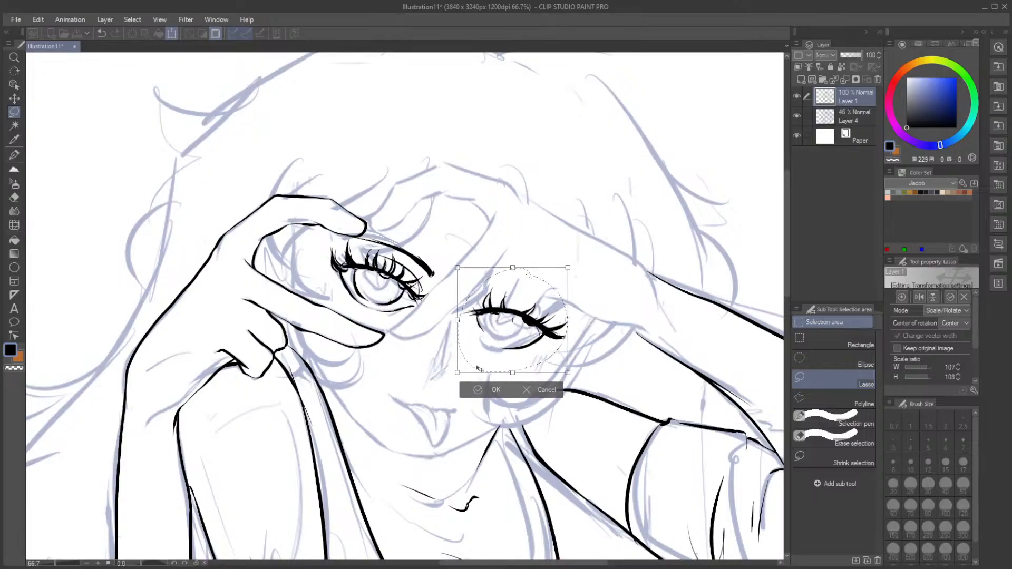
click(480, 390)
key(ctrl+d)
Step: Ink the iris outline of the second eye with the pen, between the lash line and the lower lid
key(p)
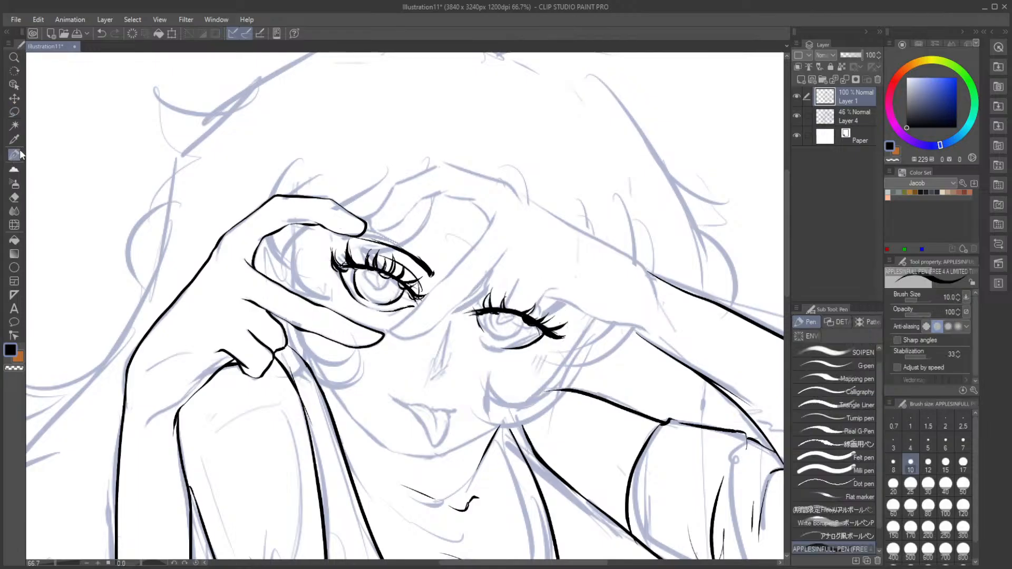
mouse_move(488, 314)
mouse_down()
mouse_move(488, 334)
mouse_move(506, 338)
mouse_up()
key(ctrl+z)
key(ctrl+z)
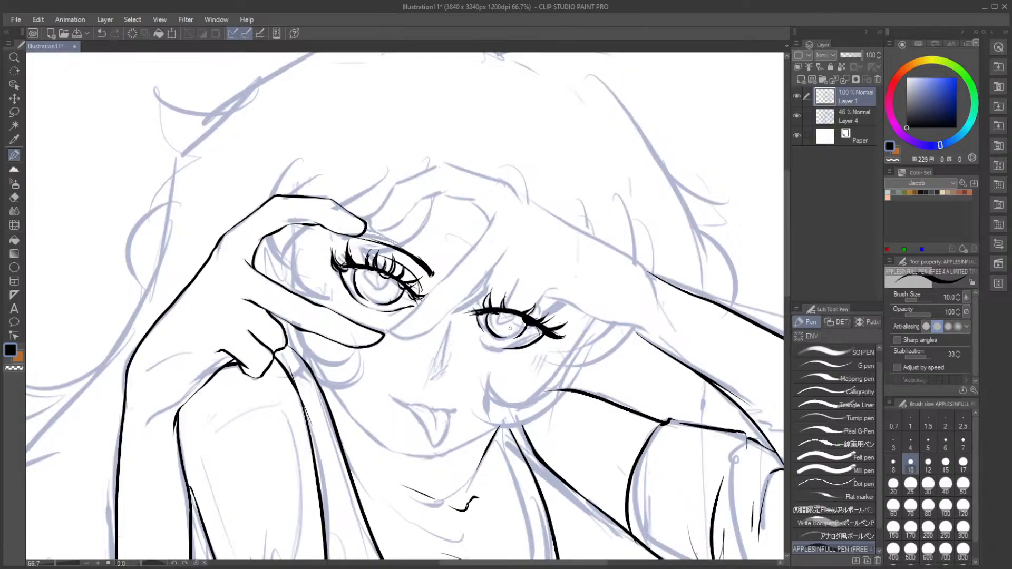
Step: Flip the canvas view back and ink a thin curved line beneath the lower lid of each eye
click(205, 561)
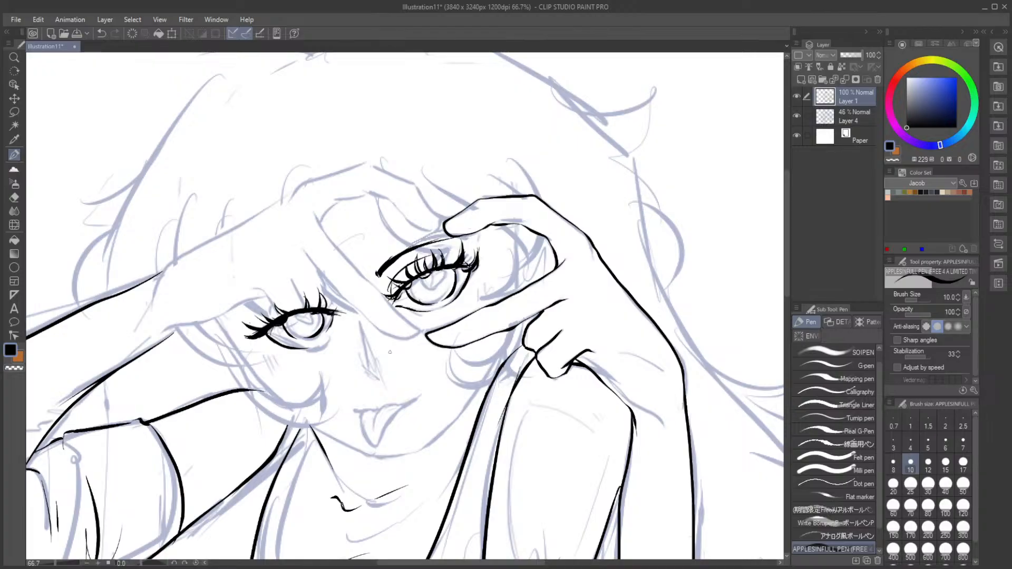
mouse_move(251, 337)
mouse_down()
mouse_move(234, 330)
mouse_move(268, 331)
mouse_up()
key(ctrl+z)
drag(289, 353, 328, 340)
drag(412, 315, 456, 305)
Step: Ink the thin eyelid crease above the second eye's lashes
mouse_move(268, 328)
mouse_down()
mouse_move(256, 311)
mouse_move(319, 297)
mouse_up()
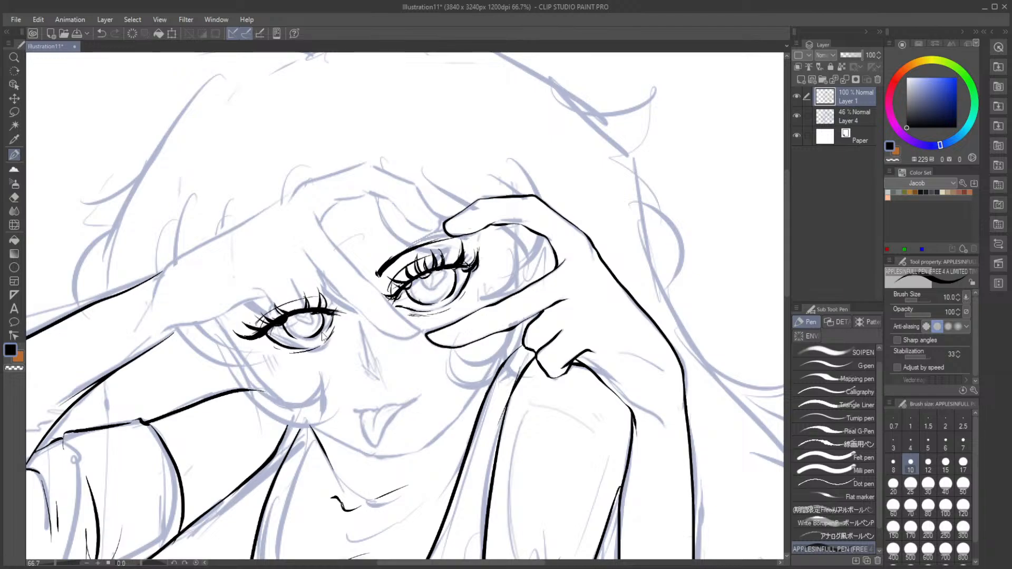
key(ctrl+z)
mouse_move(259, 321)
mouse_down()
mouse_move(279, 305)
mouse_move(316, 300)
mouse_up()
Step: Fade Layer 1 to 38% opacity, erase the eye lines that overlap the folded fingers, and restore the layer to 100%
key(e)
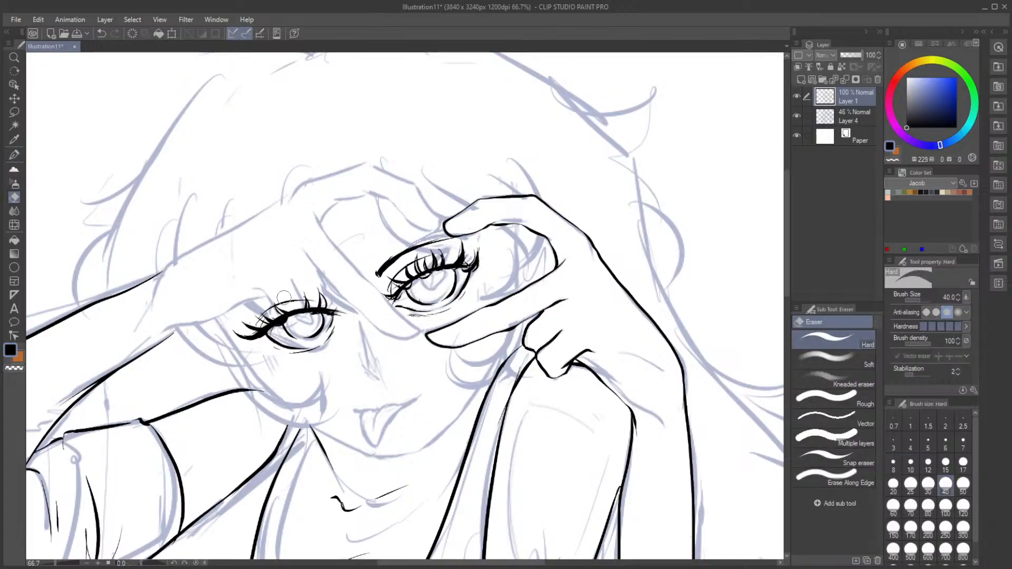
key(ctrl+z)
click(848, 56)
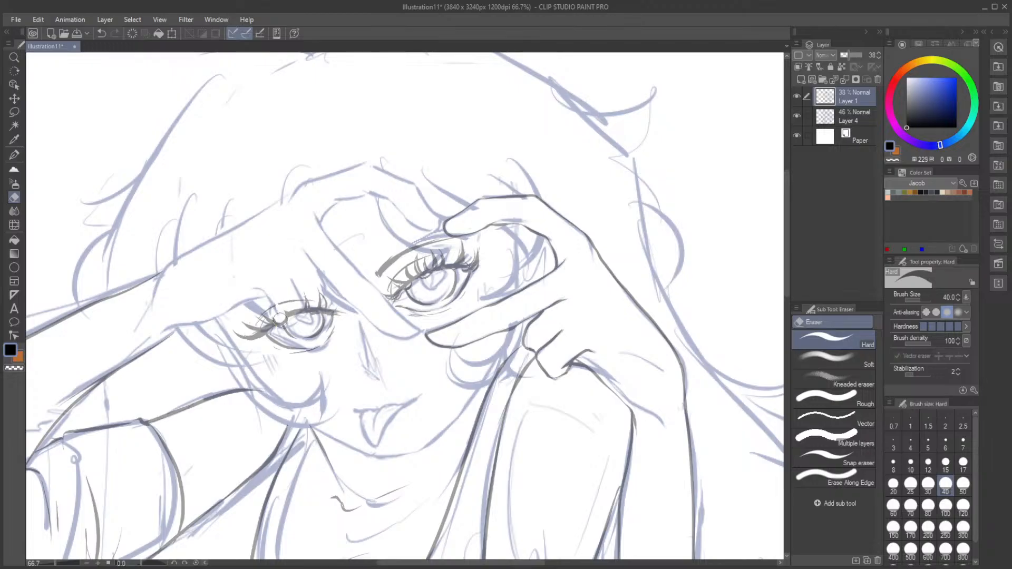
mouse_move(279, 317)
mouse_down()
mouse_move(322, 289)
mouse_move(323, 301)
mouse_move(290, 291)
mouse_move(280, 301)
mouse_up()
key(ctrl+z)
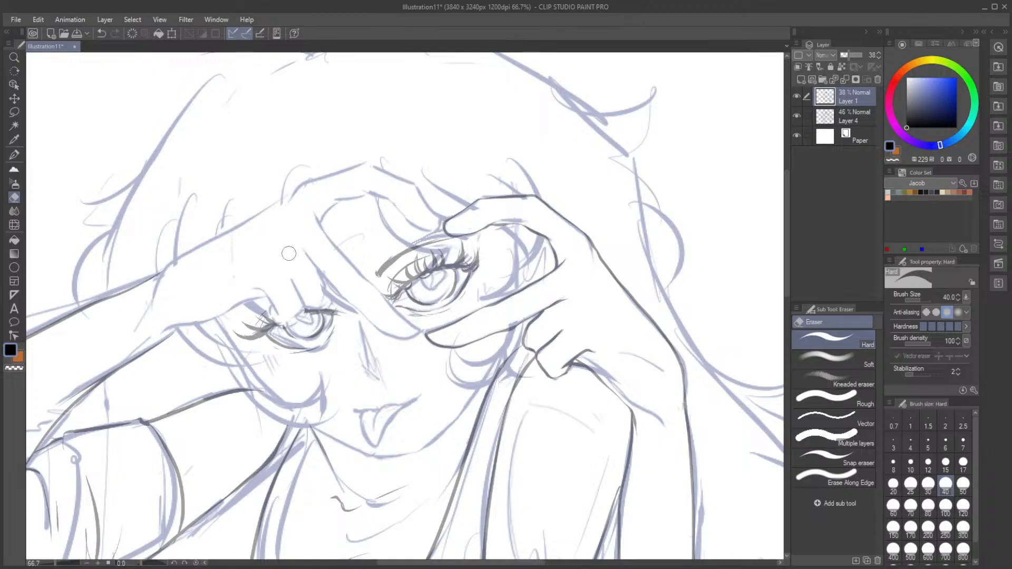
key(ctrl+z)
drag(279, 316, 287, 278)
drag(850, 56, 890, 55)
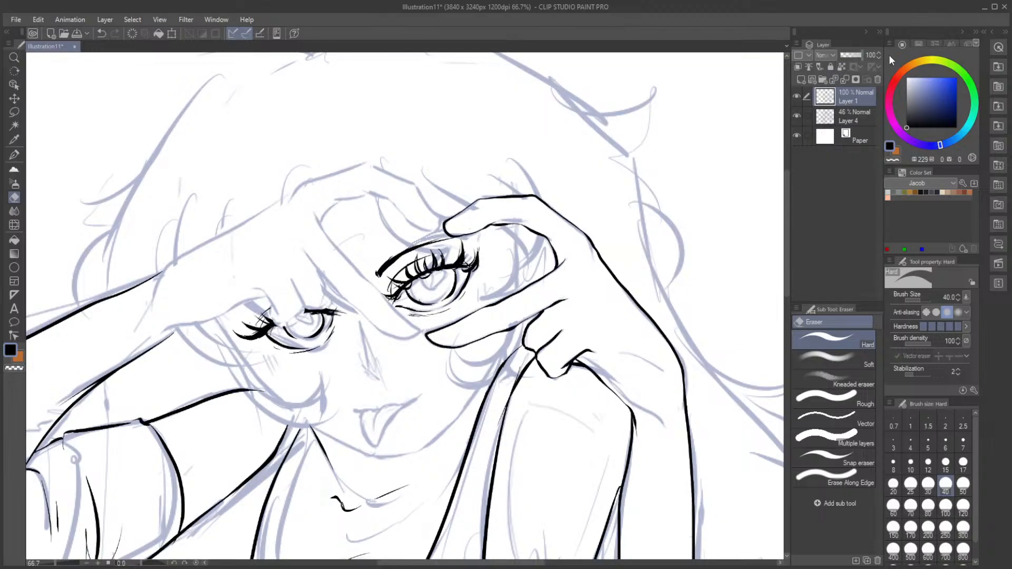
Step: Ink the folded fingers overlapping the second eye with the pen
click(14, 154)
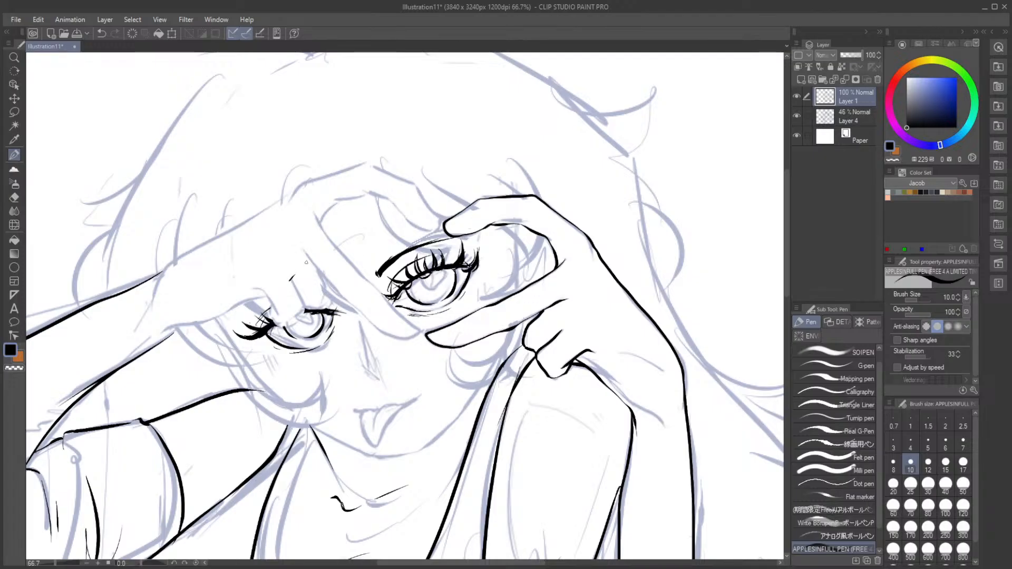
mouse_move(292, 276)
mouse_down()
mouse_move(310, 311)
mouse_move(279, 328)
mouse_up()
drag(254, 287, 280, 326)
key(ctrl+z)
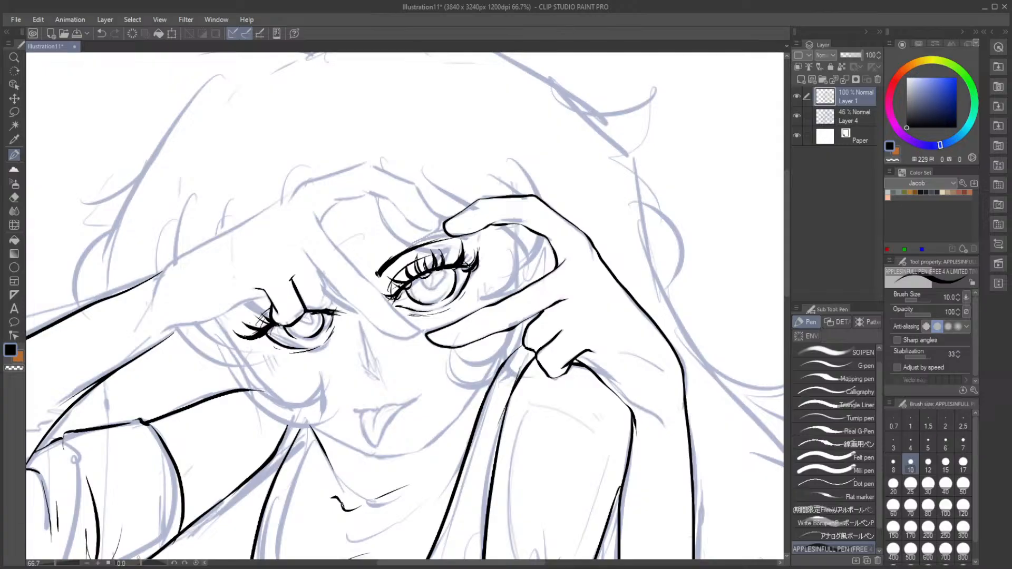
Step: Ink both sides of the extended finger reaching between the two eyes and its base beside the folded fingers
drag(140, 563, 125, 563)
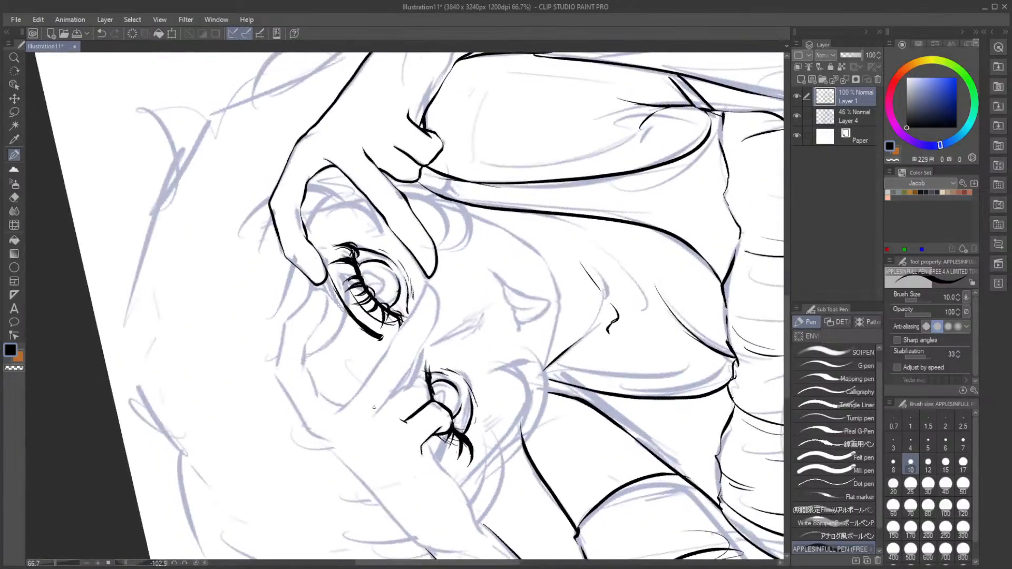
mouse_move(376, 415)
mouse_down()
mouse_move(412, 388)
mouse_move(432, 390)
mouse_up()
mouse_move(338, 412)
mouse_down()
mouse_move(434, 293)
mouse_move(438, 322)
mouse_move(394, 395)
mouse_up()
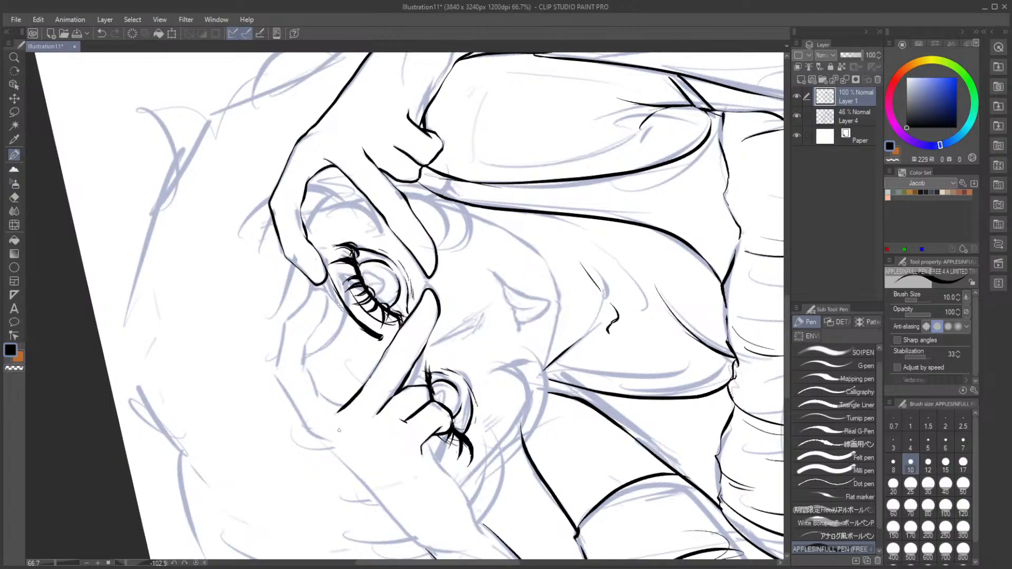
Step: Ink the bent index finger meeting the other hand's fingertip and join its inner edge to the extended finger
mouse_move(278, 358)
mouse_down()
mouse_move(286, 321)
mouse_move(315, 286)
mouse_move(323, 316)
mouse_move(277, 380)
mouse_move(275, 366)
mouse_move(327, 435)
mouse_up()
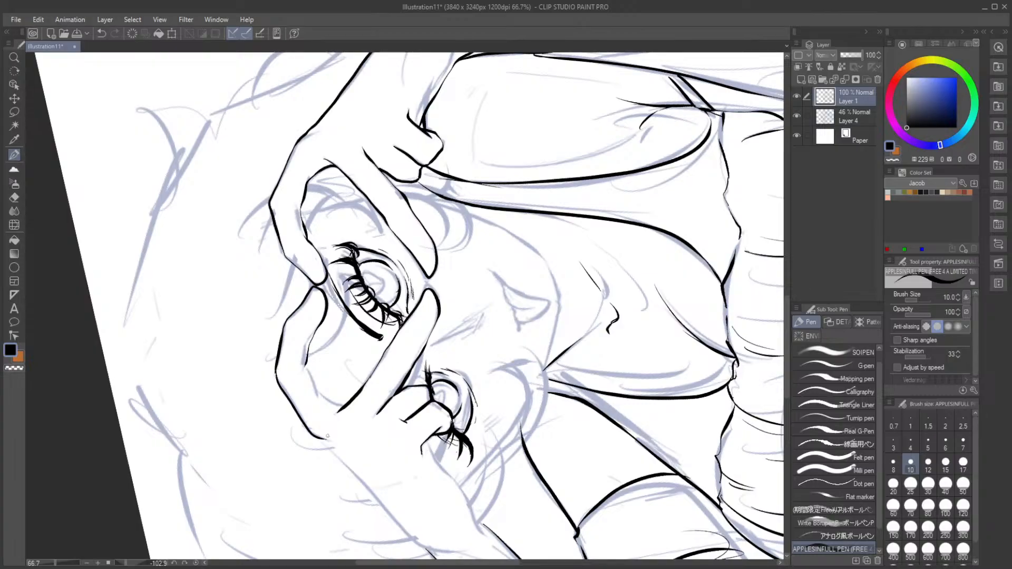
click(194, 563)
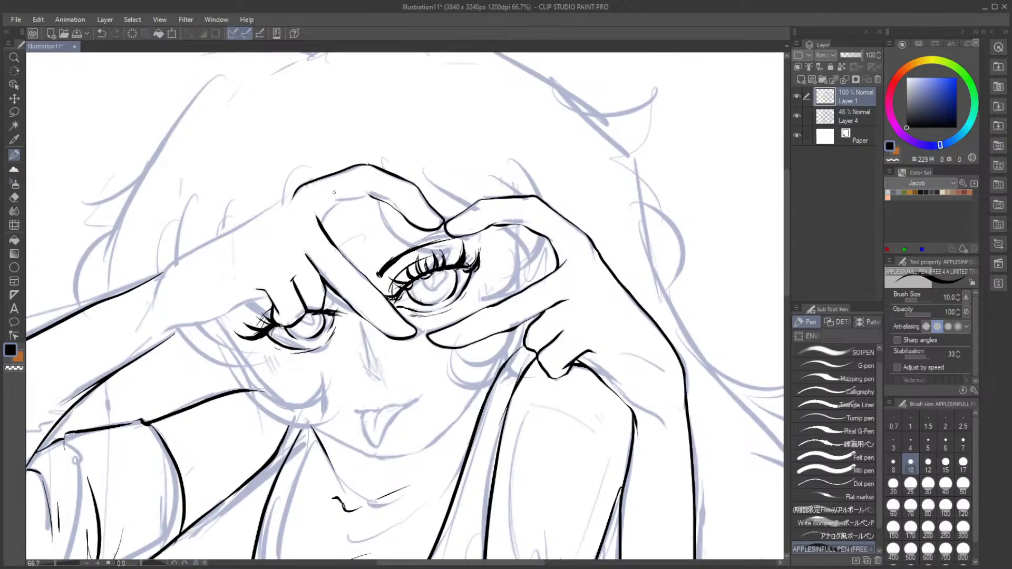
mouse_move(333, 199)
mouse_down()
mouse_move(376, 198)
mouse_move(323, 224)
mouse_move(327, 232)
mouse_up()
Step: Ink the upper edge of the hand from the index knuckle down to the wrist, redrawing it until it meets the forearm
drag(298, 188, 139, 303)
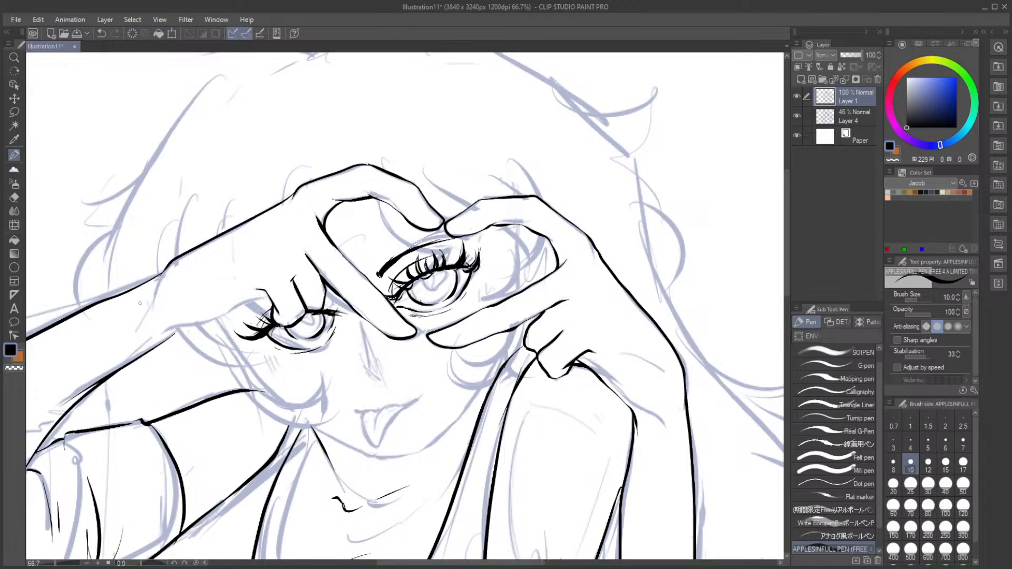
key(ctrl+z)
drag(299, 190, 158, 273)
key(ctrl+z)
mouse_move(298, 190)
mouse_down()
mouse_move(191, 258)
mouse_move(157, 296)
mouse_up()
key(ctrl+z)
mouse_move(298, 190)
mouse_down()
mouse_move(193, 250)
mouse_move(155, 293)
mouse_up()
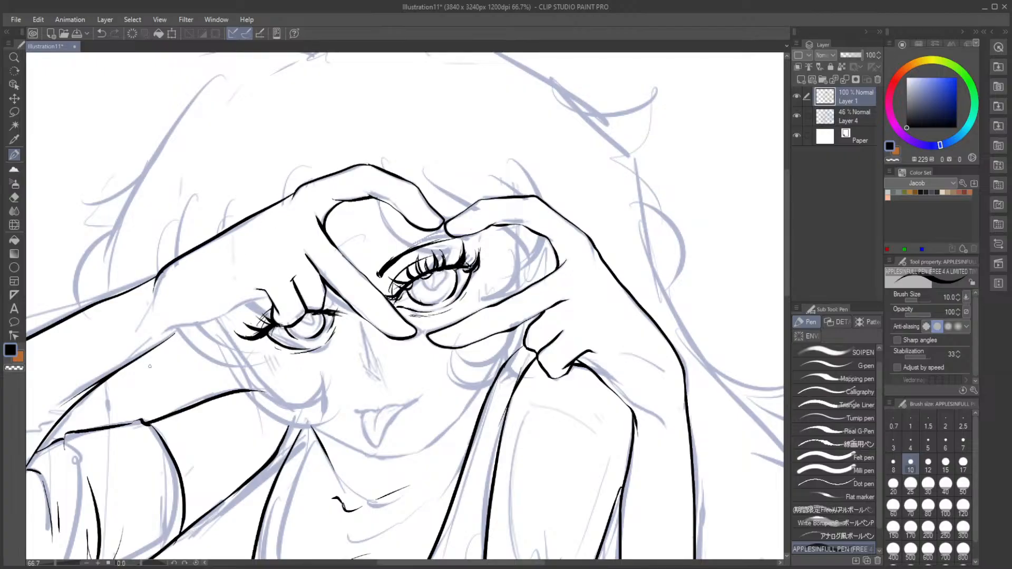
key(ctrl+z)
mouse_move(298, 189)
mouse_down()
mouse_move(182, 259)
mouse_move(160, 287)
mouse_move(150, 281)
mouse_up()
key(ctrl+z)
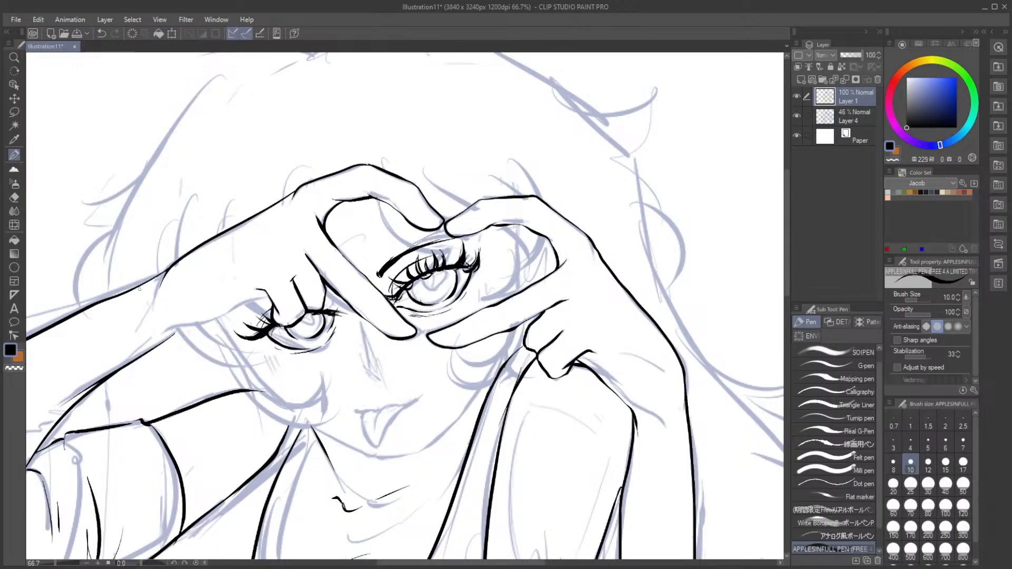
Step: Ink the lower edge of the same hand from the folded fingers to the wrist, joining the forearm line
drag(142, 563, 133, 563)
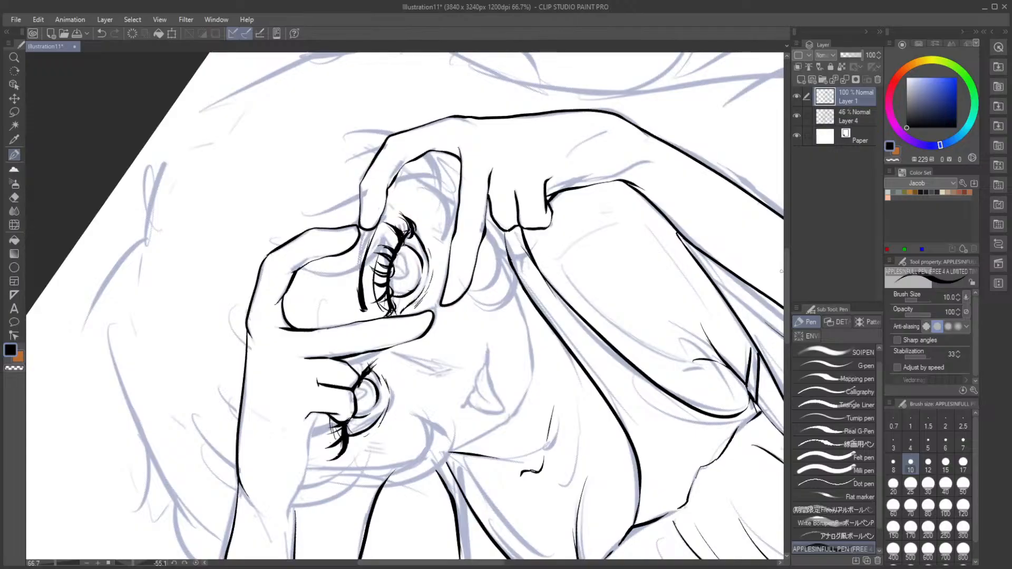
scroll(787, 279, down, 5)
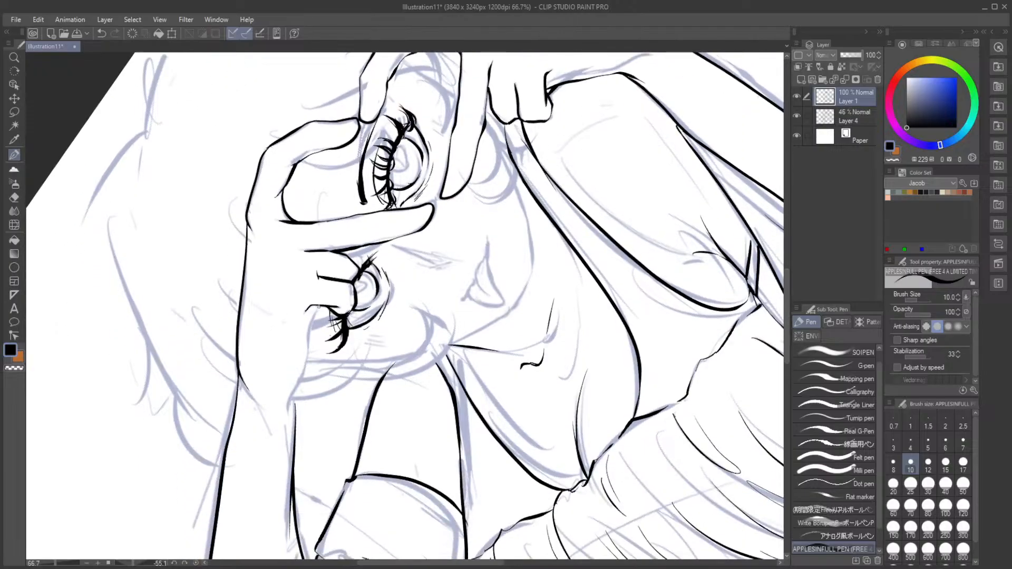
drag(318, 307, 303, 386)
key(ctrl+z)
drag(319, 309, 289, 439)
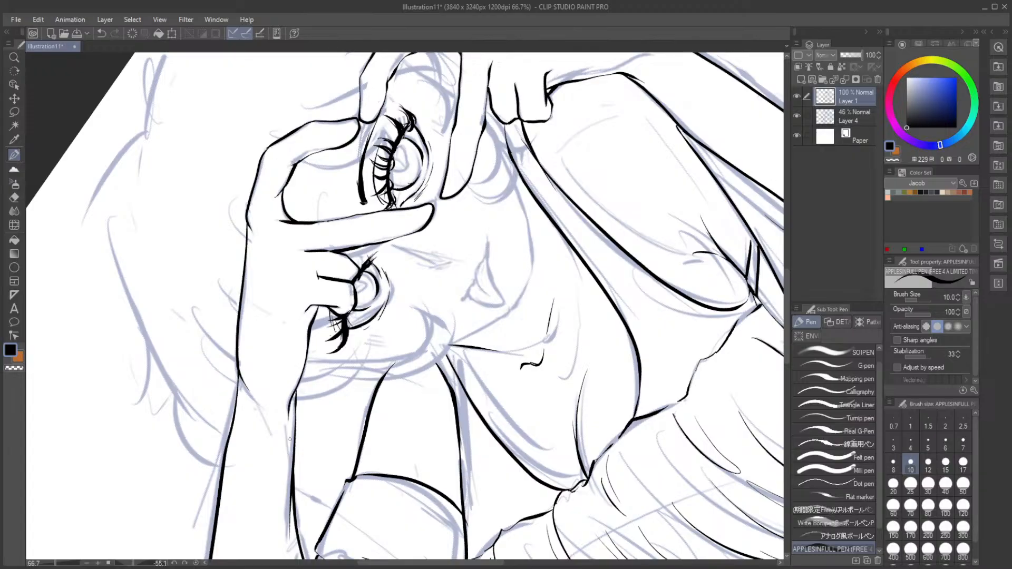
click(187, 563)
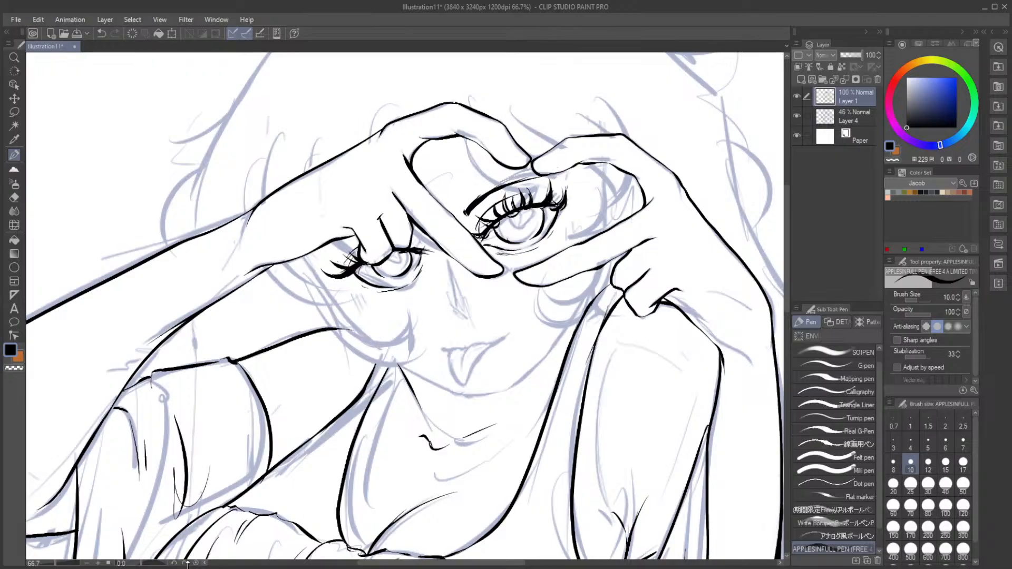
Step: Ink the nose as a single line from the bridge to the tip, retrying the stroke until it fits the sketch
scroll(301, 404, down, 3)
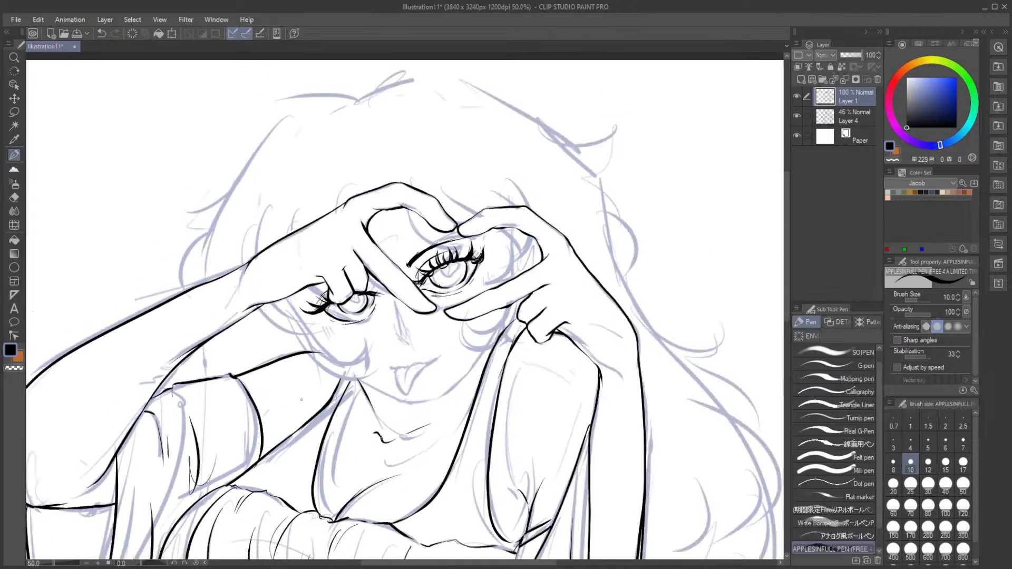
scroll(341, 363, up, 4)
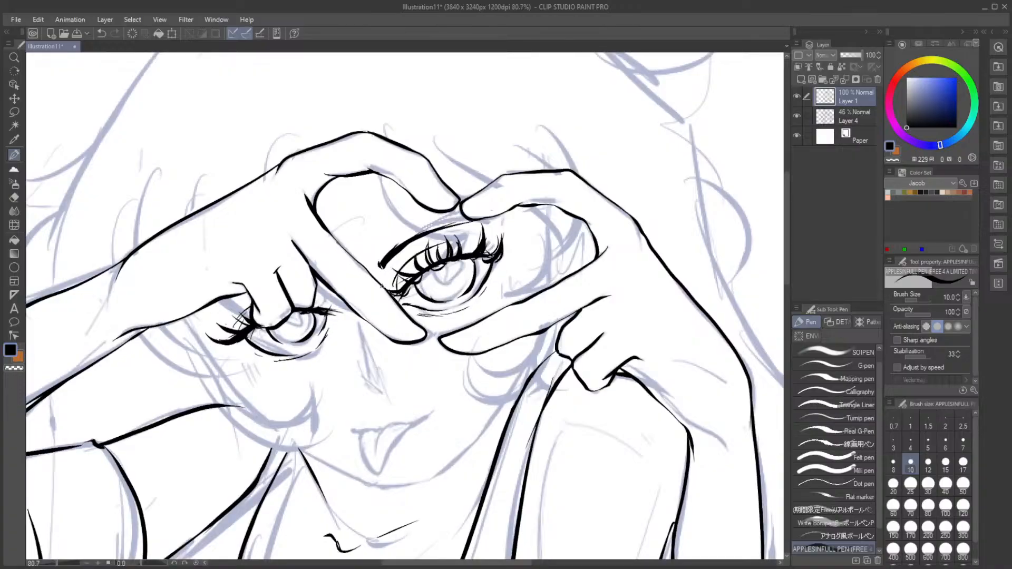
mouse_move(358, 321)
mouse_down()
mouse_move(364, 379)
mouse_move(384, 388)
mouse_up()
key(ctrl+z)
key(ctrl+z)
mouse_move(359, 323)
mouse_down()
mouse_move(363, 374)
mouse_move(383, 393)
mouse_up()
drag(362, 343, 383, 393)
key(ctrl+z)
key(ctrl+z)
mouse_move(356, 324)
mouse_down()
mouse_move(368, 384)
mouse_move(393, 388)
mouse_up()
key(ctrl+z)
mouse_move(359, 328)
mouse_down()
mouse_move(366, 382)
mouse_move(386, 392)
mouse_up()
key(ctrl+z)
key(ctrl+z)
mouse_move(359, 323)
mouse_down()
mouse_move(364, 372)
mouse_move(378, 393)
mouse_up()
Step: Ink the slightly wavy mouth line from corner to corner above the sketched tongue
drag(352, 433, 367, 431)
key(ctrl+z)
drag(352, 433, 434, 414)
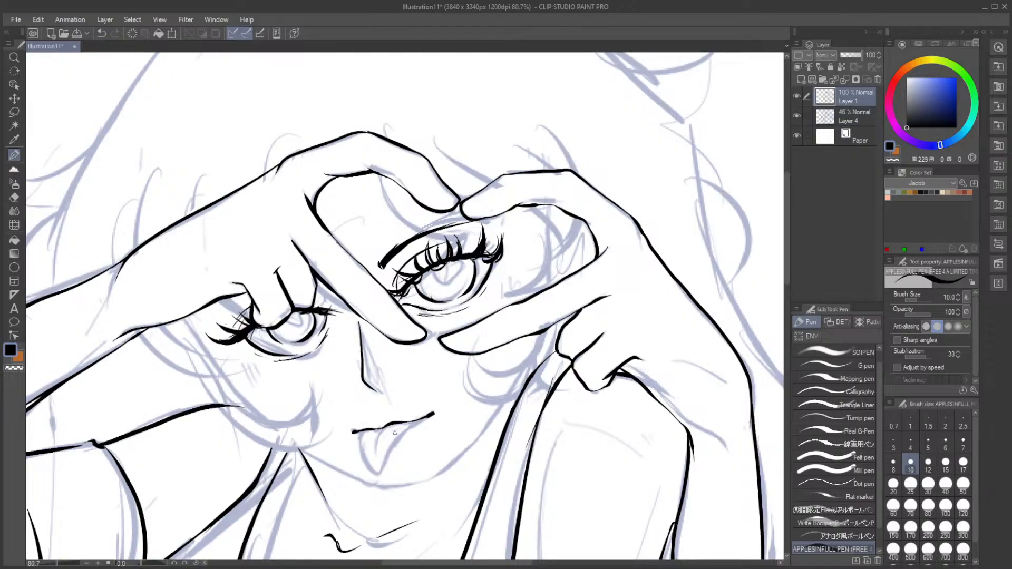
Step: Ink the pointed tongue hanging below the mouth line, redrawing the stroke until it fits the sketch
drag(357, 432, 376, 473)
key(ctrl+z)
mouse_move(358, 432)
mouse_down()
mouse_move(372, 472)
mouse_move(385, 469)
mouse_move(421, 418)
mouse_move(376, 450)
mouse_up()
drag(373, 372, 383, 381)
key(ctrl+z)
scroll(413, 223, down, 4)
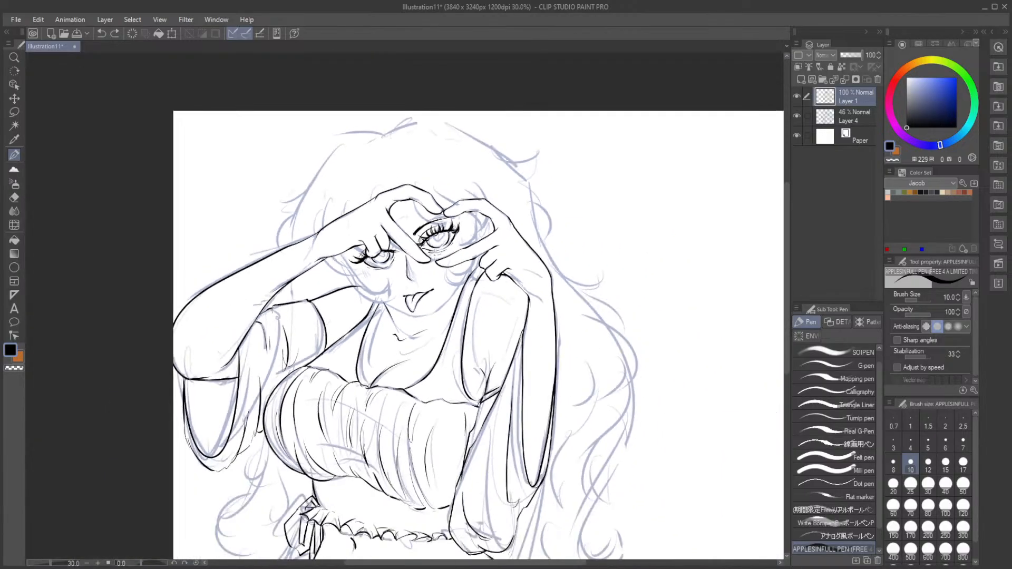
scroll(422, 221, up, 2)
scroll(432, 220, up, 1)
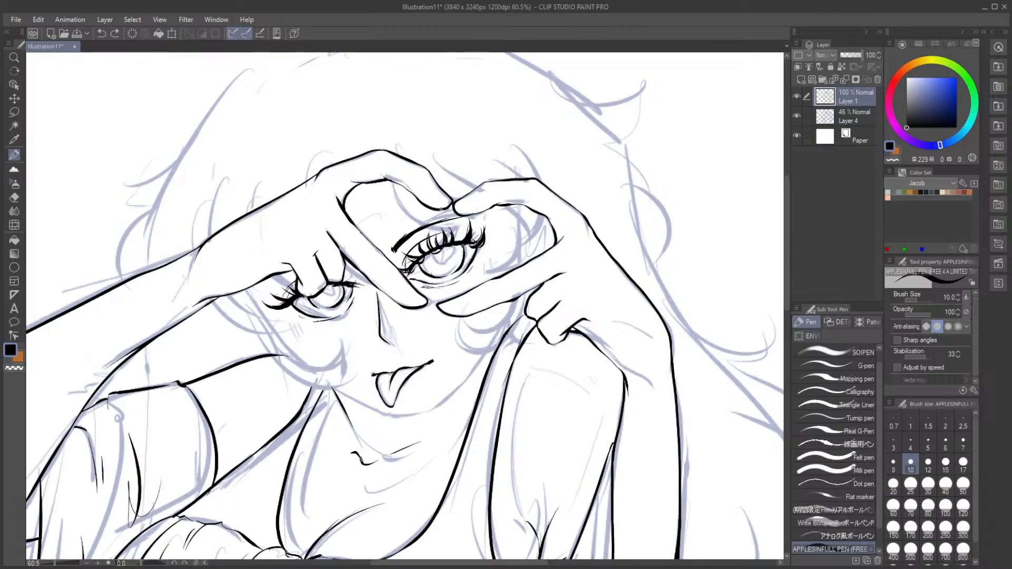
drag(439, 222, 462, 215)
key(ctrl+z)
mouse_move(441, 219)
mouse_down()
mouse_move(464, 213)
mouse_move(421, 232)
mouse_up()
key(ctrl+z)
Step: Ink the hair strand curving from the forearm under the partly covered eye's lashes on the mirrored canvas, and try the cheek curl below it
key(h)
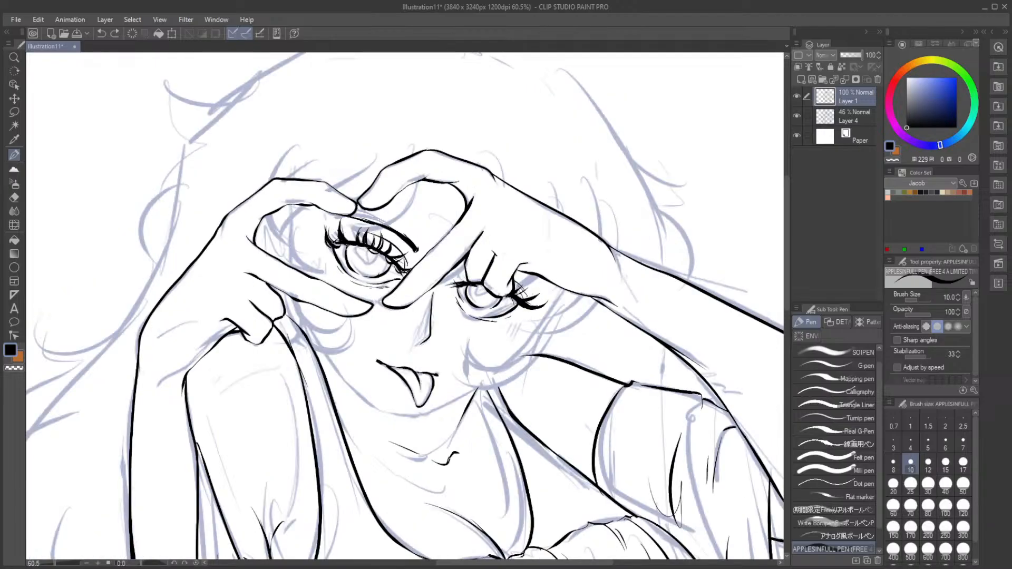
mouse_move(533, 275)
mouse_down()
mouse_move(570, 283)
mouse_move(546, 316)
mouse_move(515, 317)
mouse_move(572, 315)
mouse_up()
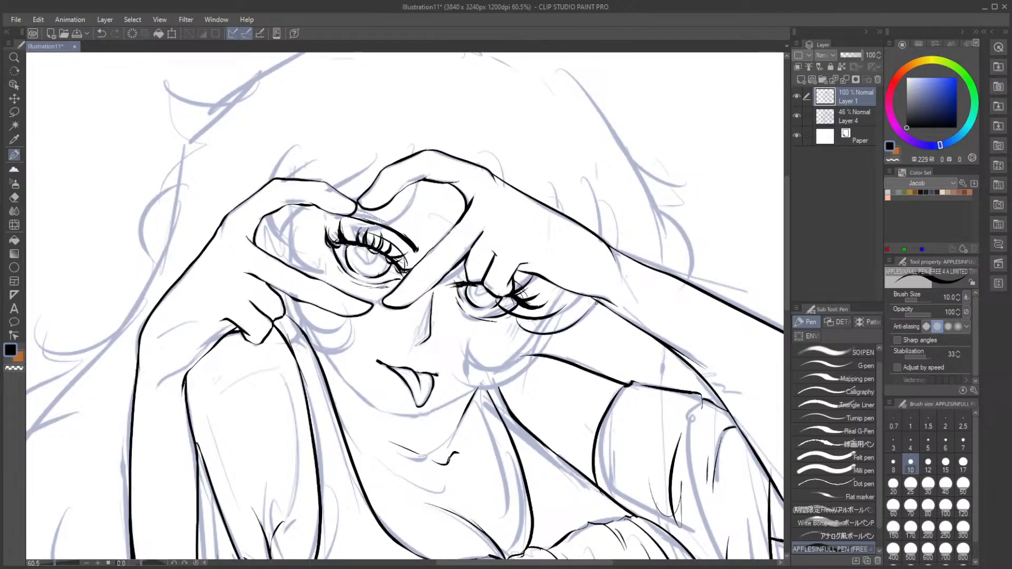
mouse_move(536, 369)
mouse_down()
mouse_move(464, 360)
mouse_move(464, 376)
mouse_up()
drag(476, 341, 501, 371)
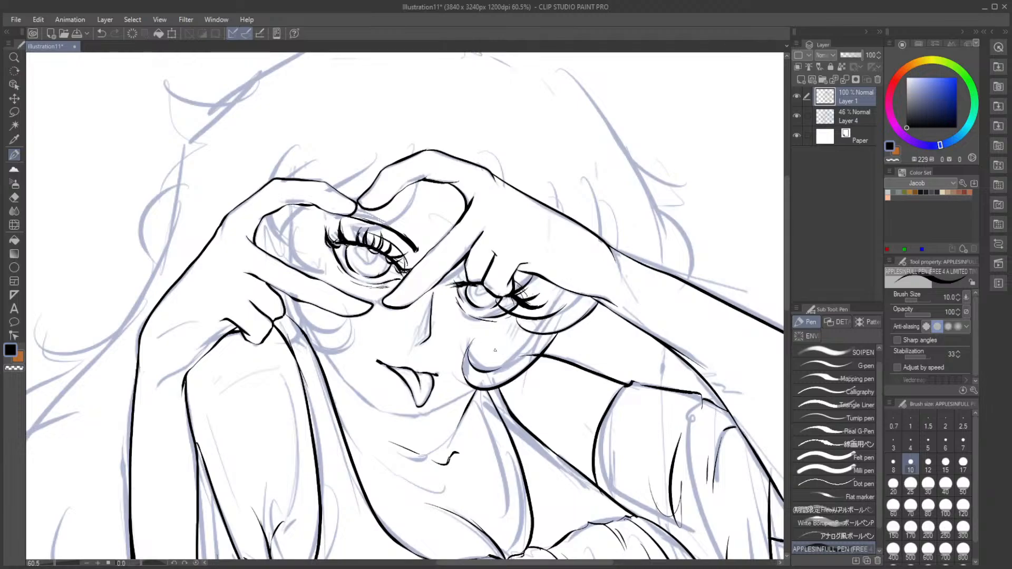
key(ctrl+z)
key(ctrl+z)
key(h)
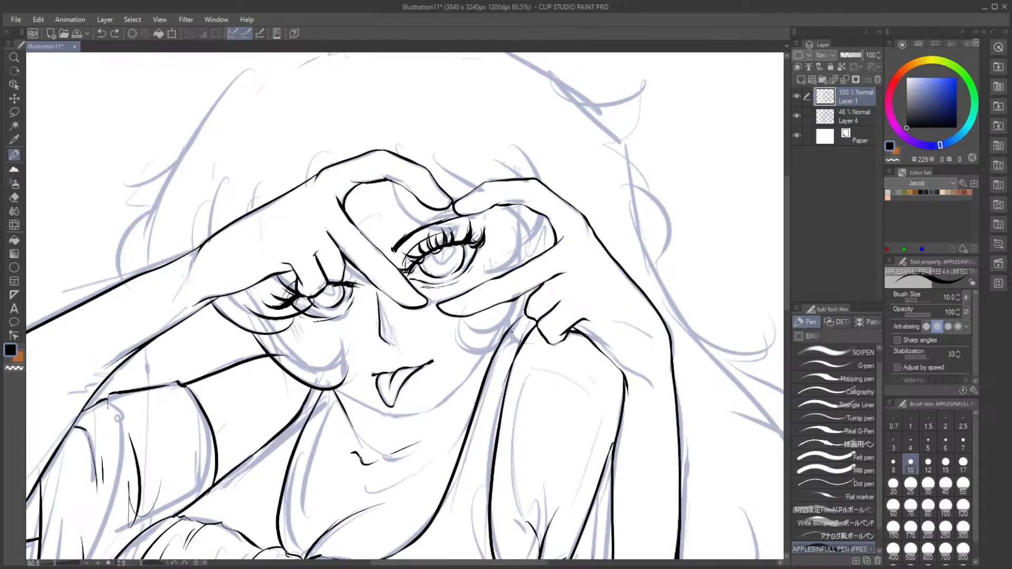
key(h)
key(h)
key(ctrl+z)
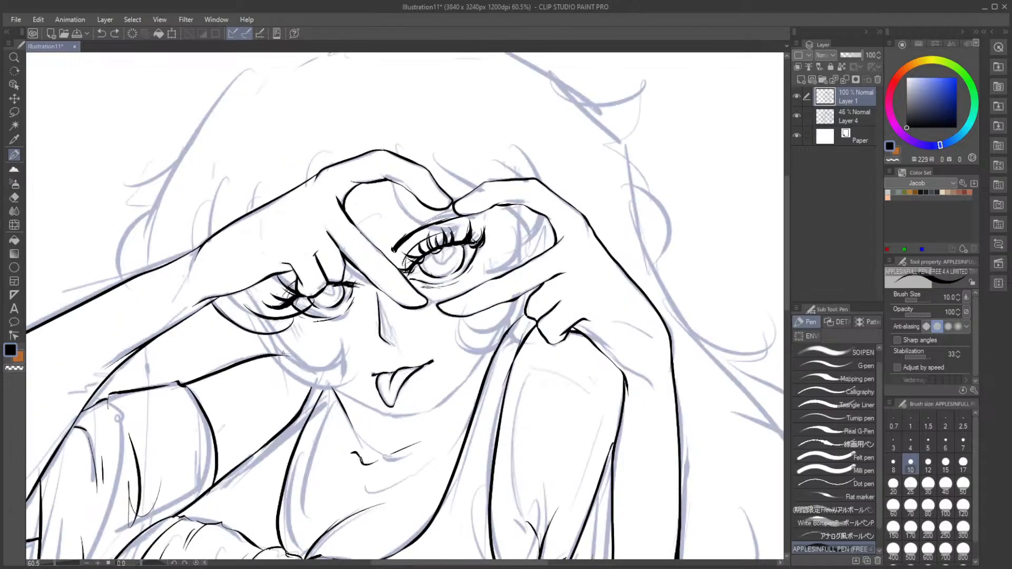
Step: Ink the jawline from the hair strand beside the partly covered eye down to the chin, rotating the canvas for the stroke
mouse_move(276, 333)
mouse_down()
mouse_move(334, 367)
mouse_move(349, 341)
mouse_up()
key(ctrl+z)
drag(276, 331, 325, 367)
key(ctrl+z)
drag(141, 563, 149, 563)
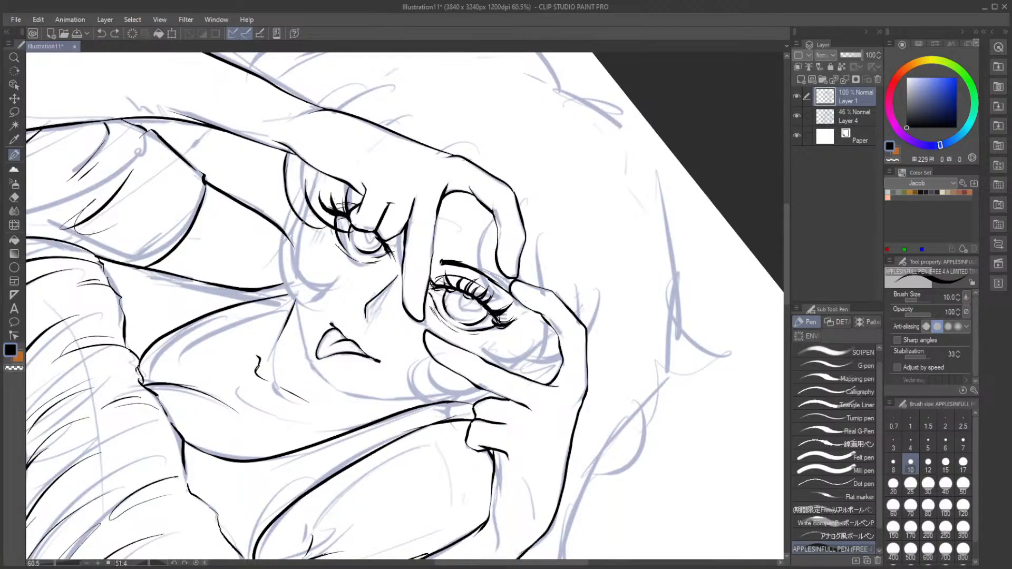
drag(304, 221, 302, 314)
key(ctrl+z)
mouse_move(305, 223)
mouse_down()
mouse_move(299, 327)
mouse_move(315, 375)
mouse_up()
key(ctrl+z)
mouse_move(296, 299)
mouse_down()
mouse_move(309, 367)
mouse_move(323, 387)
mouse_up()
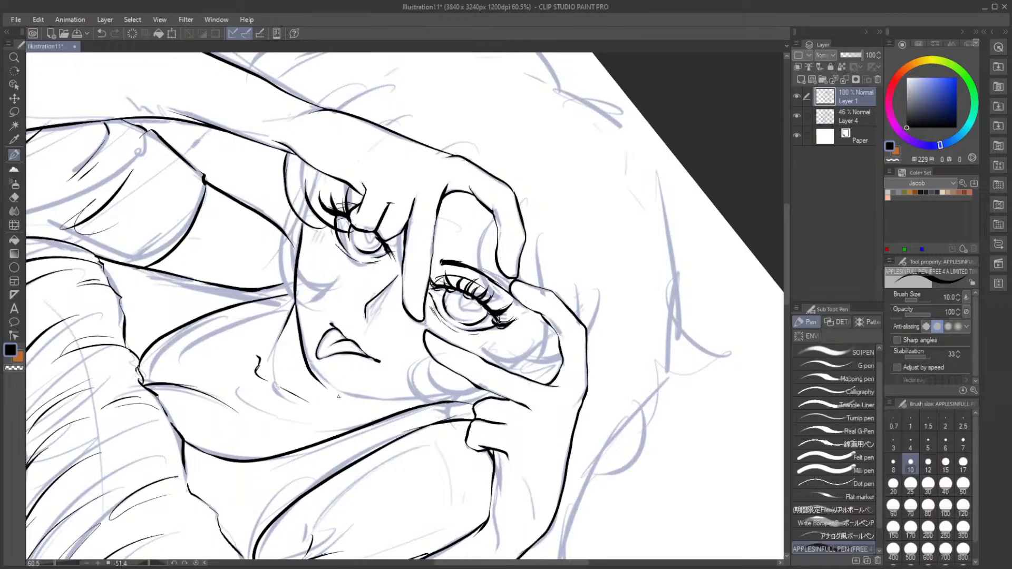
click(197, 563)
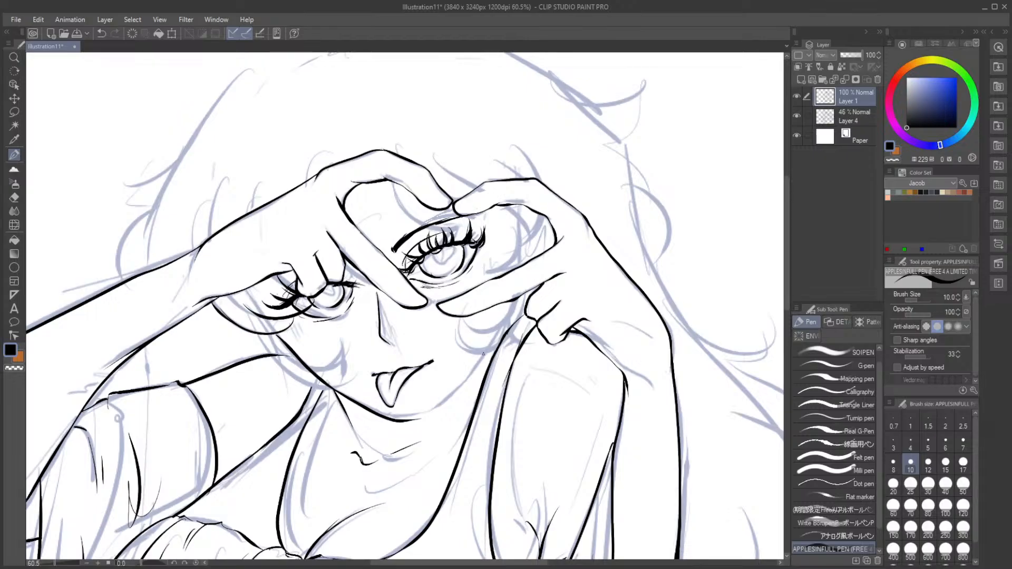
Step: Ink the opposite jawline from the hand beside the open eye down to the chin, retrying until it joins smoothly
mouse_move(489, 349)
mouse_down()
mouse_move(438, 410)
mouse_move(413, 420)
mouse_up()
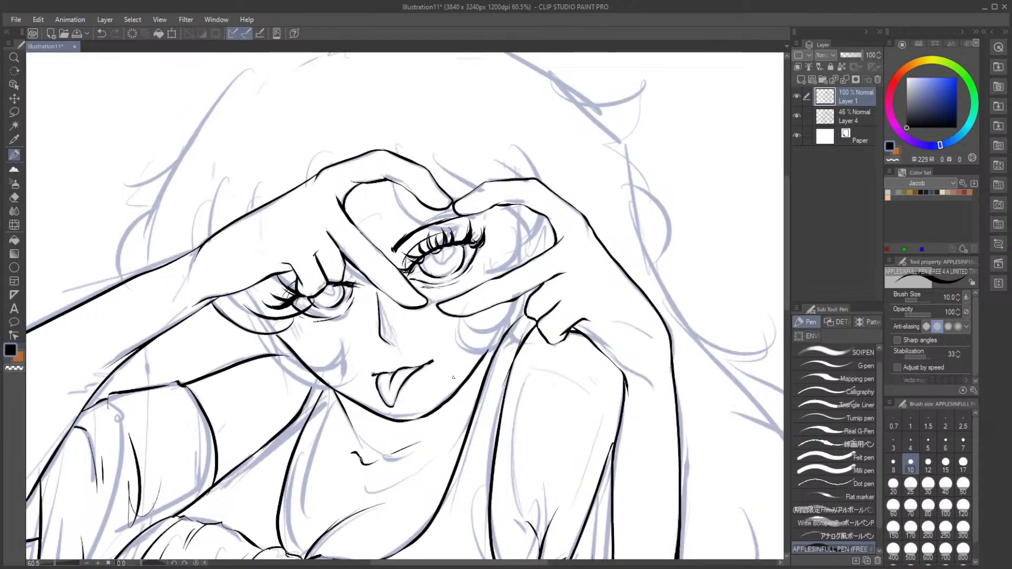
key(ctrl+z)
mouse_move(489, 350)
mouse_down()
mouse_move(456, 392)
mouse_move(418, 407)
mouse_up()
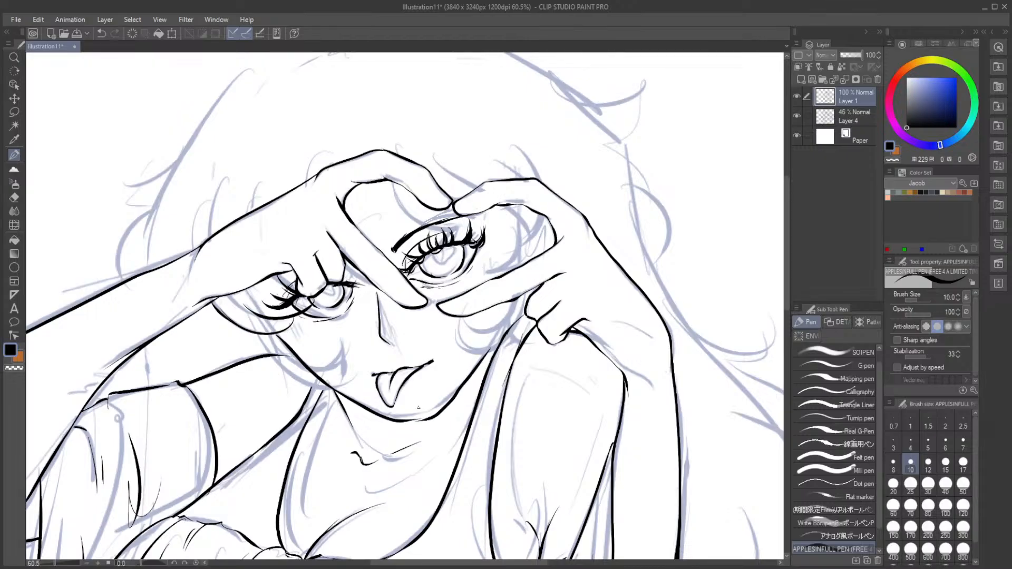
key(ctrl+z)
drag(490, 349, 413, 421)
key(ctrl+z)
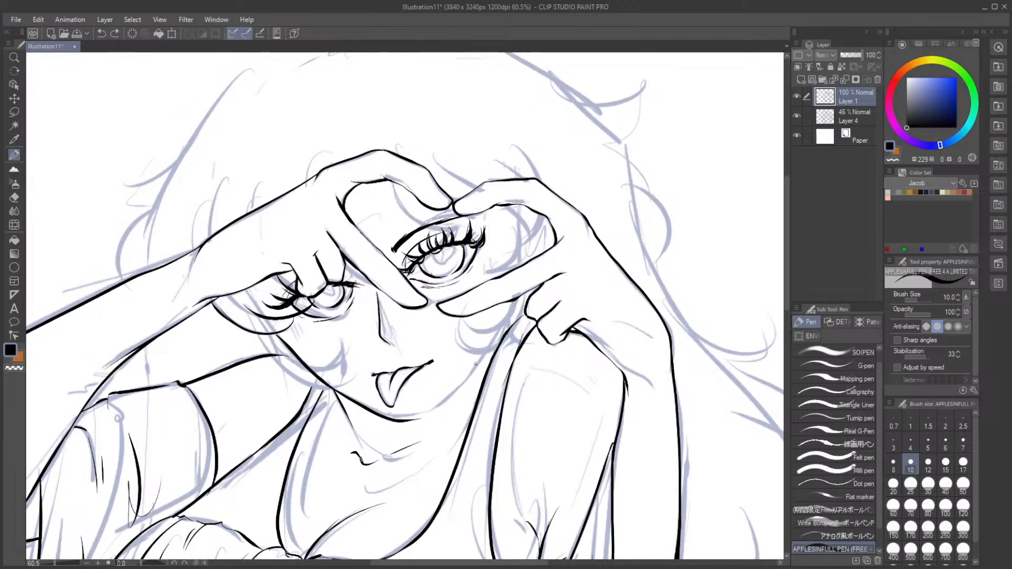
drag(489, 349, 414, 421)
key(ctrl+z)
drag(489, 350, 414, 422)
key(ctrl+z)
drag(489, 350, 415, 422)
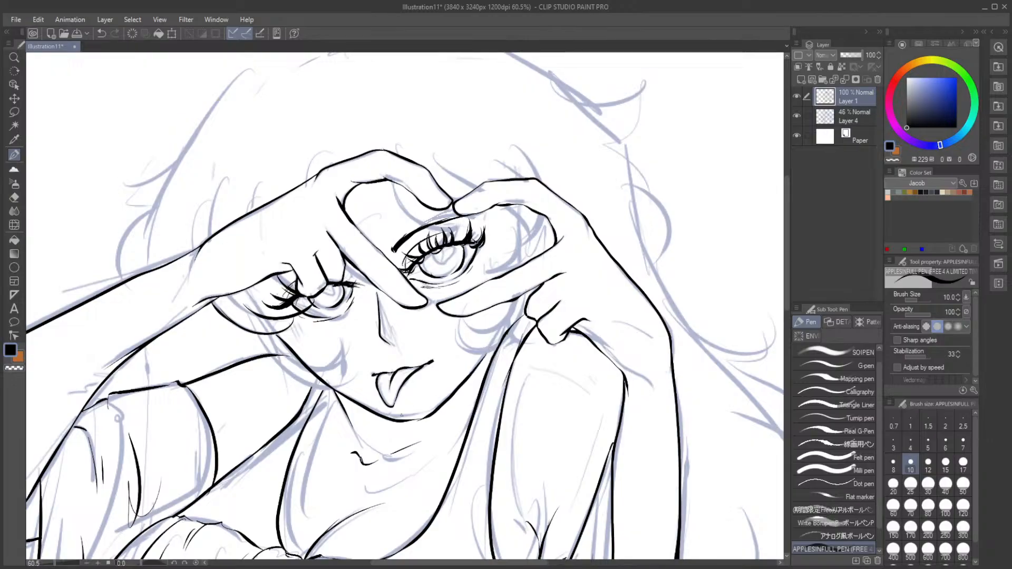
Step: Erase the part of the jawline that crosses the sketched cheek curl, using the Hard eraser
drag(141, 562, 152, 563)
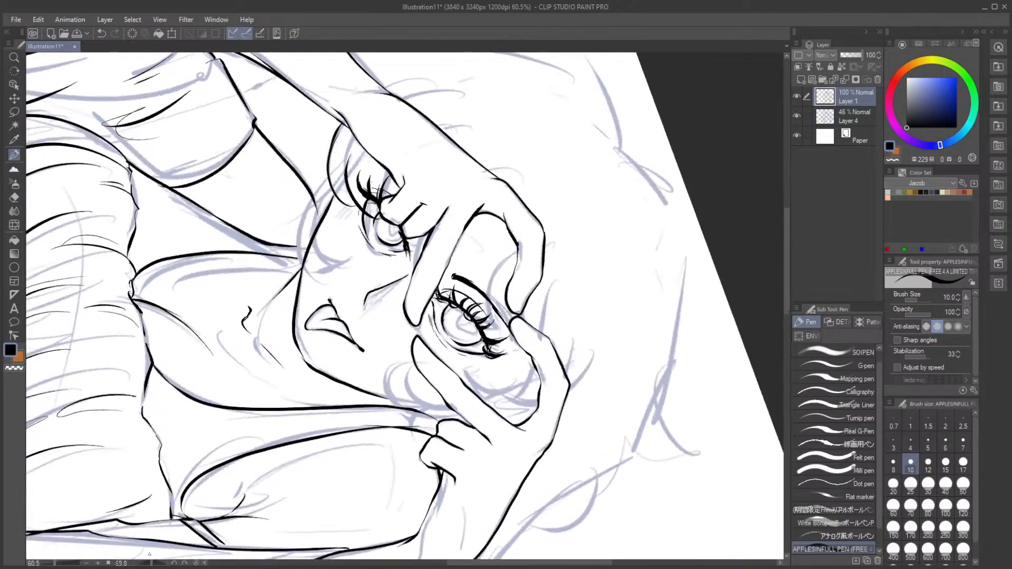
click(14, 197)
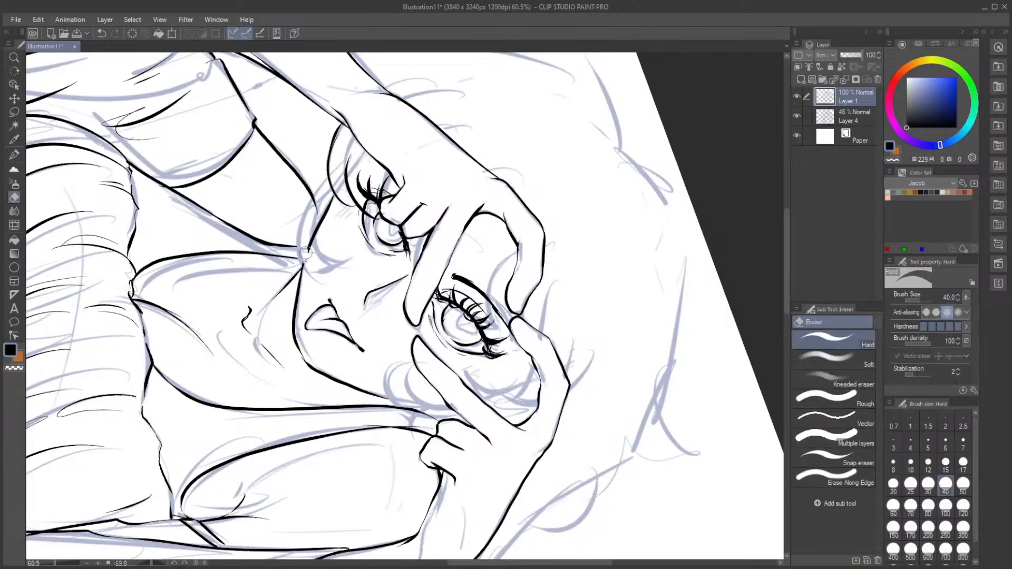
drag(306, 253, 312, 240)
drag(315, 205, 317, 207)
click(17, 153)
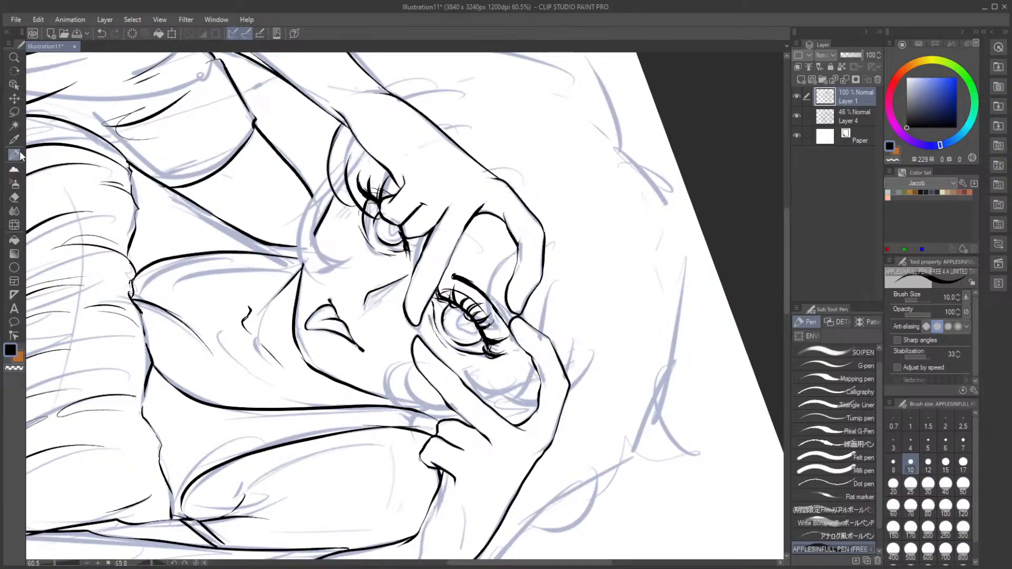
Step: Ink the outer and inner edges of the hair curl over the cheek beside the partly covered eye
mouse_move(328, 174)
mouse_down()
mouse_move(317, 193)
mouse_move(317, 274)
mouse_up()
key(ctrl+z)
drag(325, 178, 315, 277)
key(ctrl+z)
mouse_move(327, 176)
mouse_down()
mouse_move(318, 270)
mouse_move(329, 271)
mouse_up()
mouse_move(318, 230)
mouse_down()
mouse_move(337, 261)
mouse_move(327, 259)
mouse_move(337, 245)
mouse_move(337, 257)
mouse_up()
key(ctrl+z)
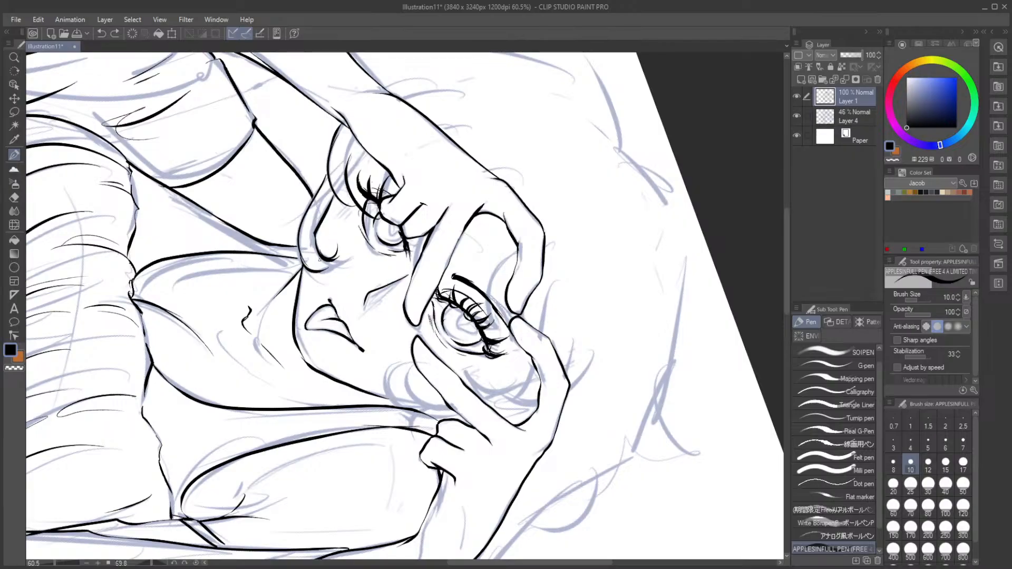
key(ctrl+y)
key(ctrl+z)
drag(318, 250, 319, 210)
key(ctrl+z)
drag(319, 249, 320, 212)
Step: Redraw the upper edge of the cheek curl and ink the matching curl beneath the opposite hand's fingers
click(14, 198)
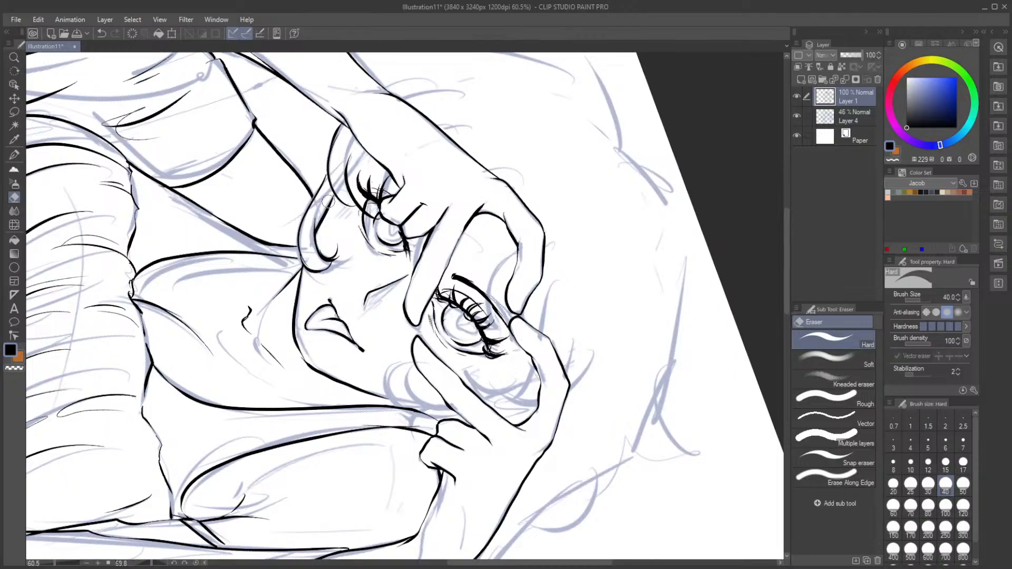
click(199, 563)
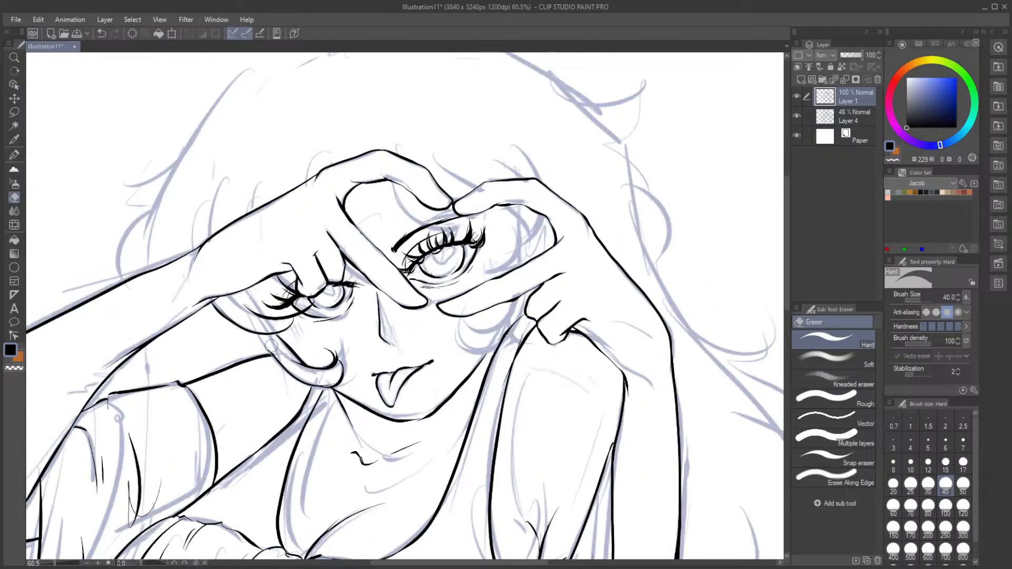
key(p)
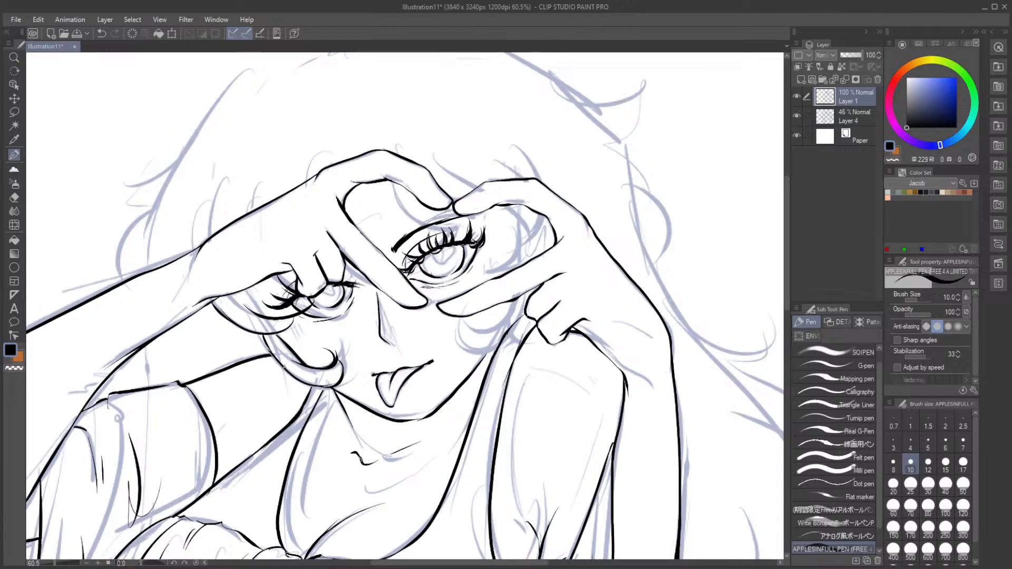
key(ctrl+z)
drag(257, 333, 280, 365)
mouse_move(512, 302)
mouse_down()
mouse_move(508, 318)
mouse_move(462, 332)
mouse_move(475, 351)
mouse_move(494, 352)
mouse_up()
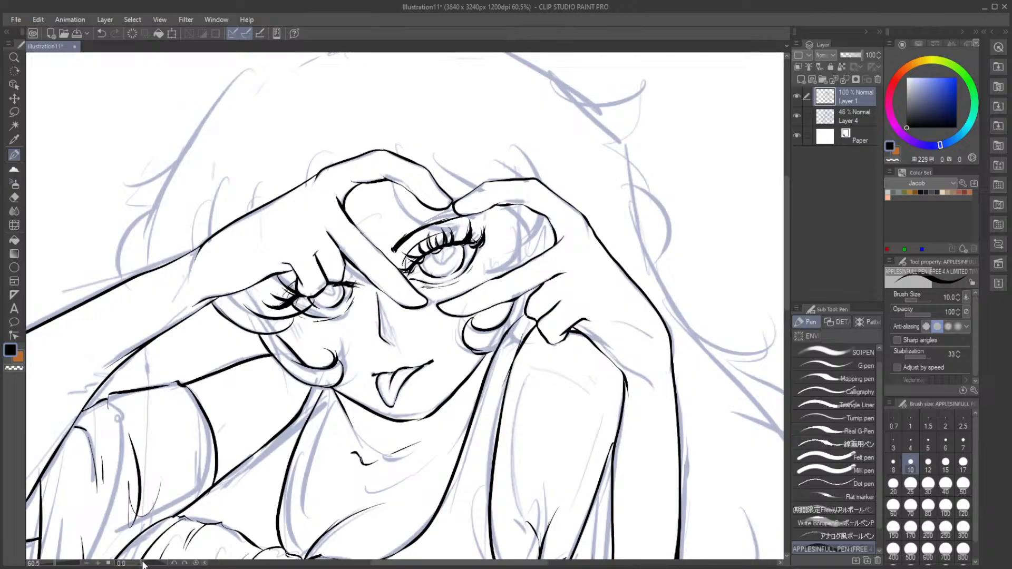
Step: Ink the rounded hair curl inside the finger loop beside the open eye's outer corner, on a rotated canvas
drag(141, 563, 145, 563)
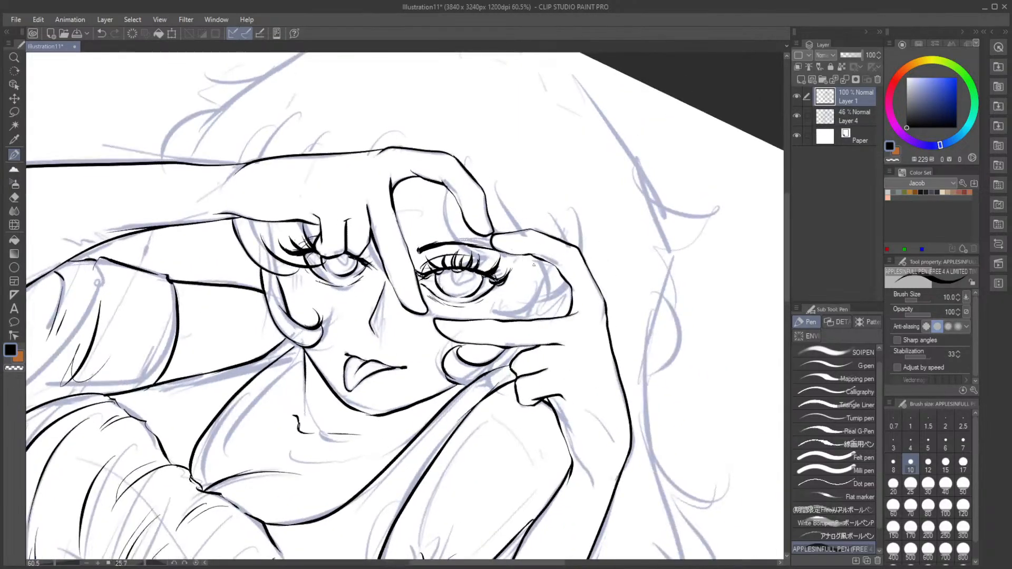
mouse_move(527, 254)
mouse_down()
mouse_move(514, 310)
mouse_move(524, 302)
mouse_move(500, 290)
mouse_up()
key(ctrl+z)
key(ctrl+z)
mouse_move(525, 257)
mouse_down()
mouse_move(537, 276)
mouse_move(490, 302)
mouse_move(510, 311)
mouse_move(548, 272)
mouse_move(558, 291)
mouse_move(529, 313)
mouse_move(566, 297)
mouse_up()
key(ctrl+z)
key(ctrl+z)
key(ctrl+z)
drag(553, 315, 563, 299)
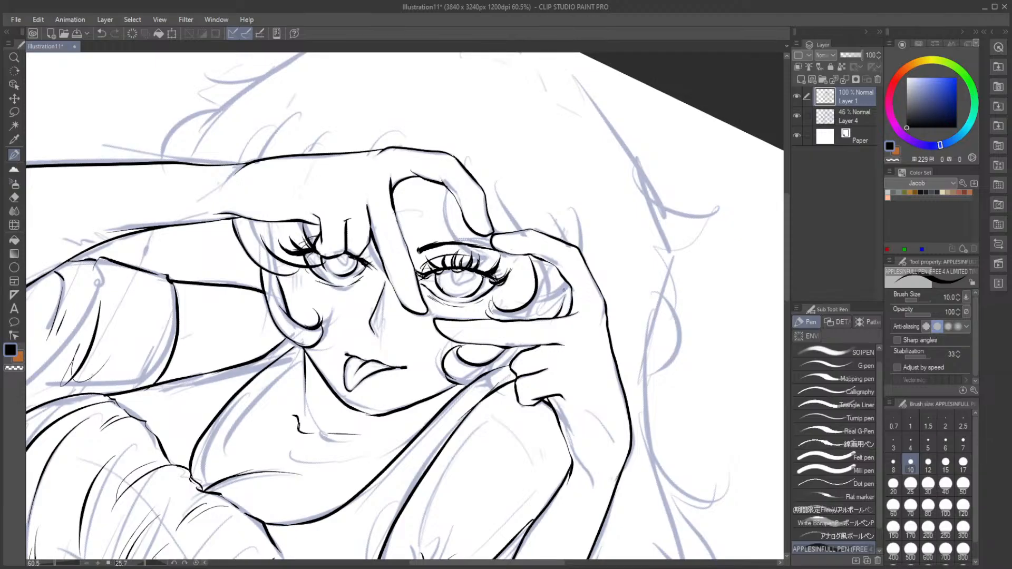
click(196, 562)
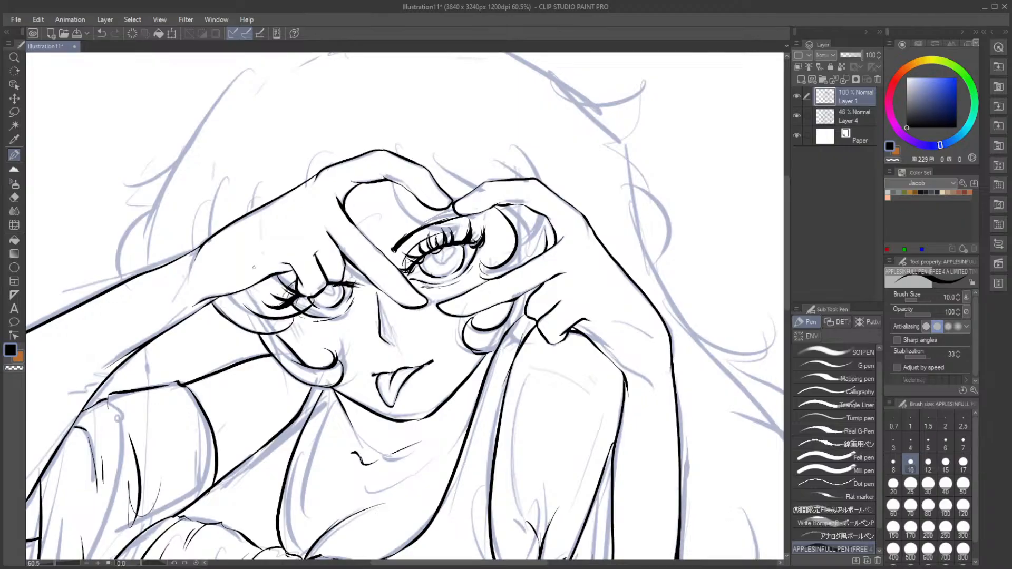
Step: Ink the hair strand sweeping through the finger opening above the open eye's eyebrow, rotating the canvas for the curve
drag(347, 270, 368, 280)
drag(149, 562, 156, 563)
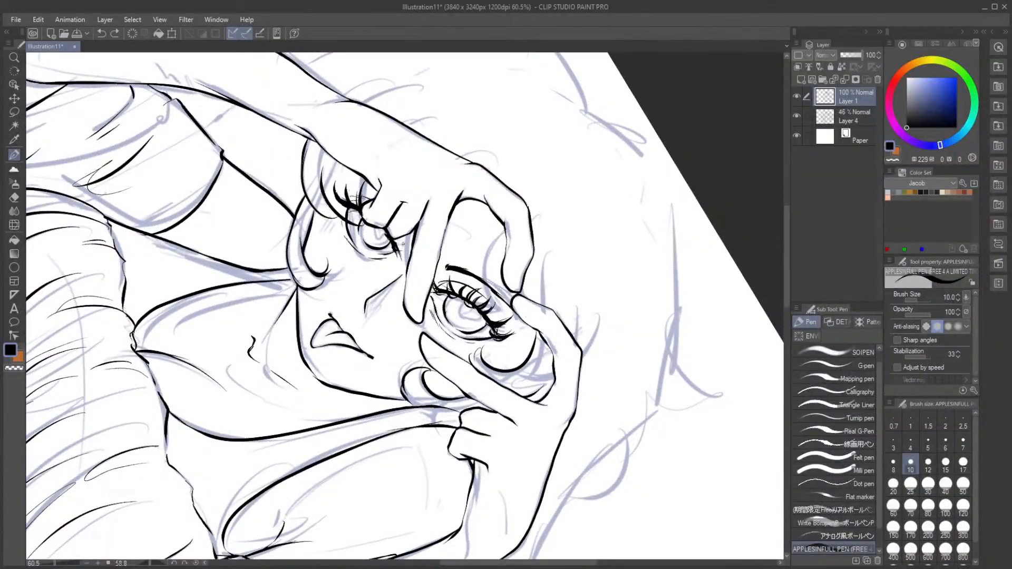
drag(407, 237, 413, 259)
key(ctrl+z)
mouse_move(505, 237)
mouse_down()
mouse_move(493, 287)
mouse_move(452, 268)
mouse_move(457, 346)
mouse_up()
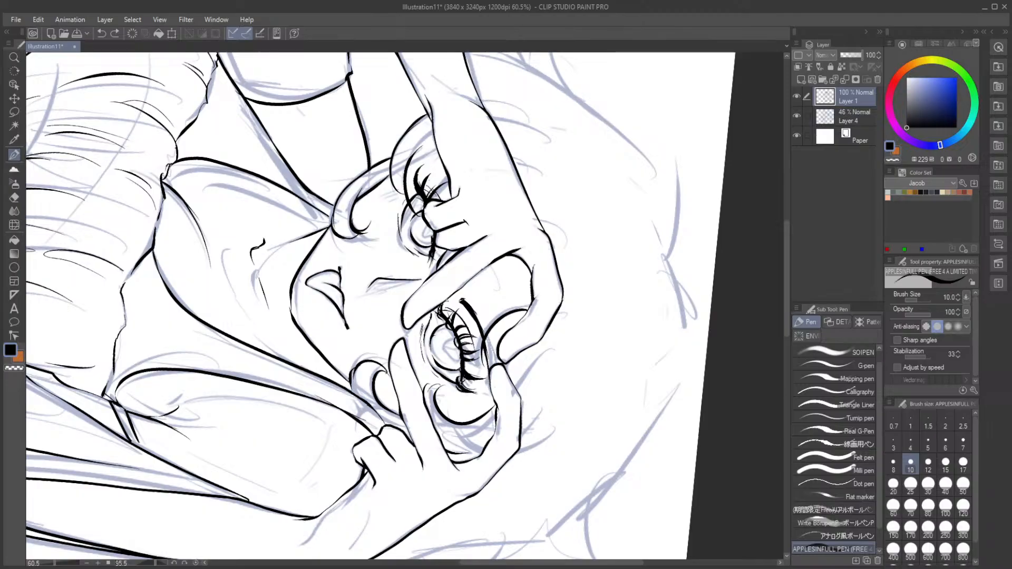
mouse_move(444, 320)
mouse_down()
mouse_move(487, 372)
mouse_move(486, 348)
mouse_up()
click(195, 562)
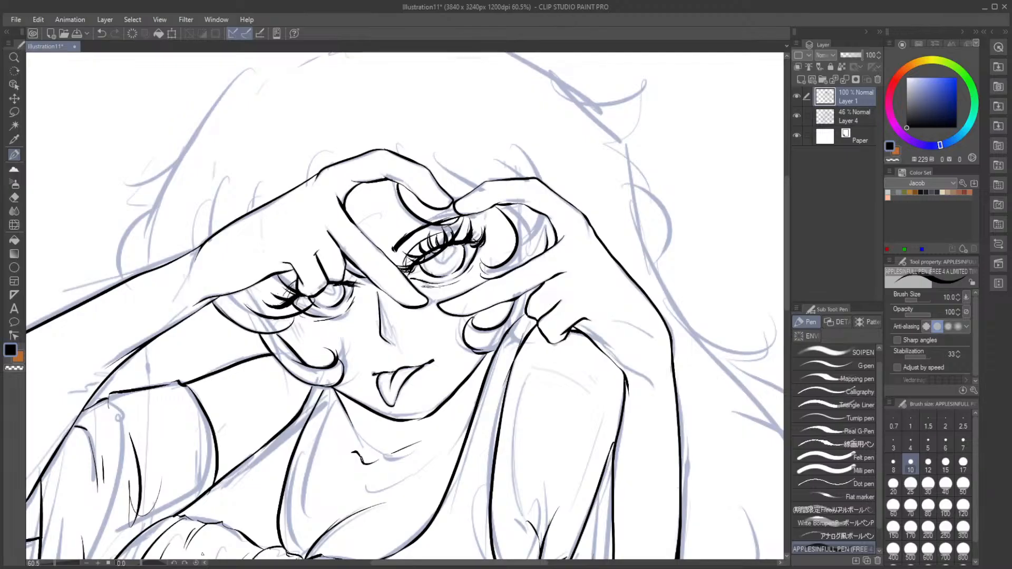
Step: Ink the short hair line bridging the two hands just above the touching fingertips
drag(436, 181, 473, 189)
key(ctrl+z)
drag(469, 188, 472, 190)
key(e)
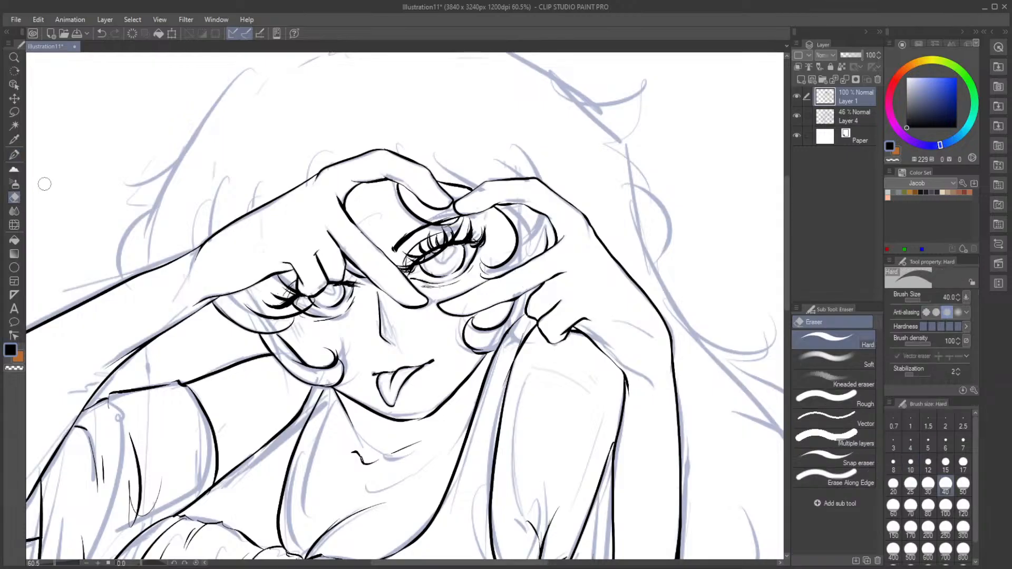
mouse_move(404, 253)
mouse_down()
mouse_move(443, 244)
mouse_move(401, 249)
mouse_move(403, 235)
mouse_move(429, 227)
mouse_up()
key(ctrl+z)
scroll(352, 255, down, 3)
scroll(350, 255, up, 3)
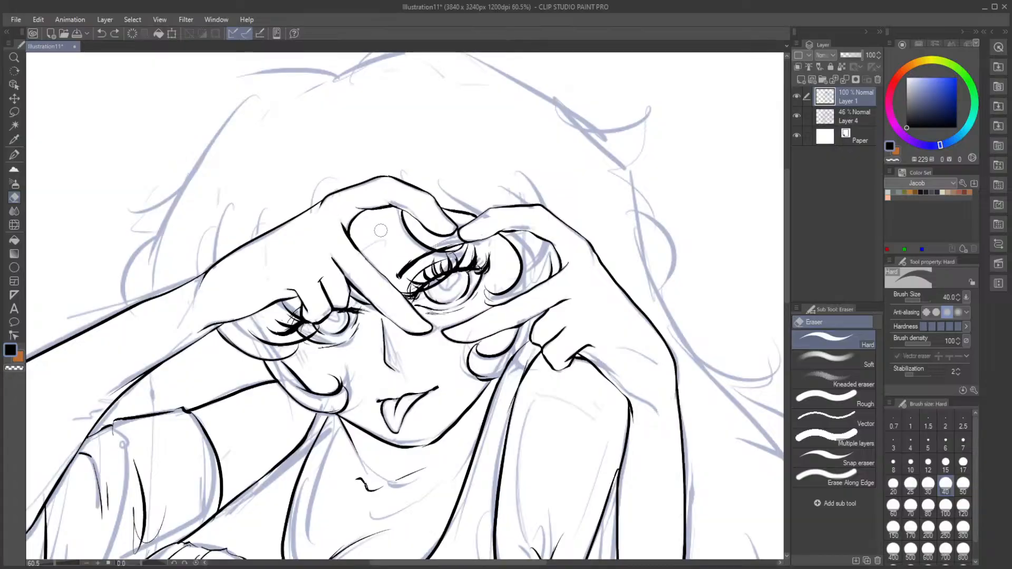
Step: Ink two short hair strands rising from the upper edge of the raised forearm near the wrist, retrying until they fit the sketch
click(14, 154)
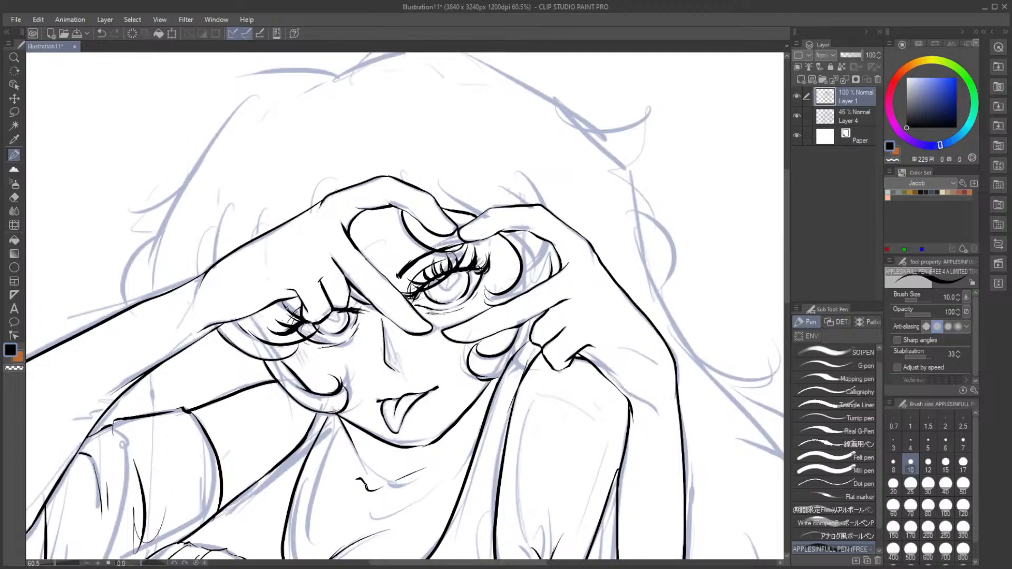
scroll(308, 279, down, 3)
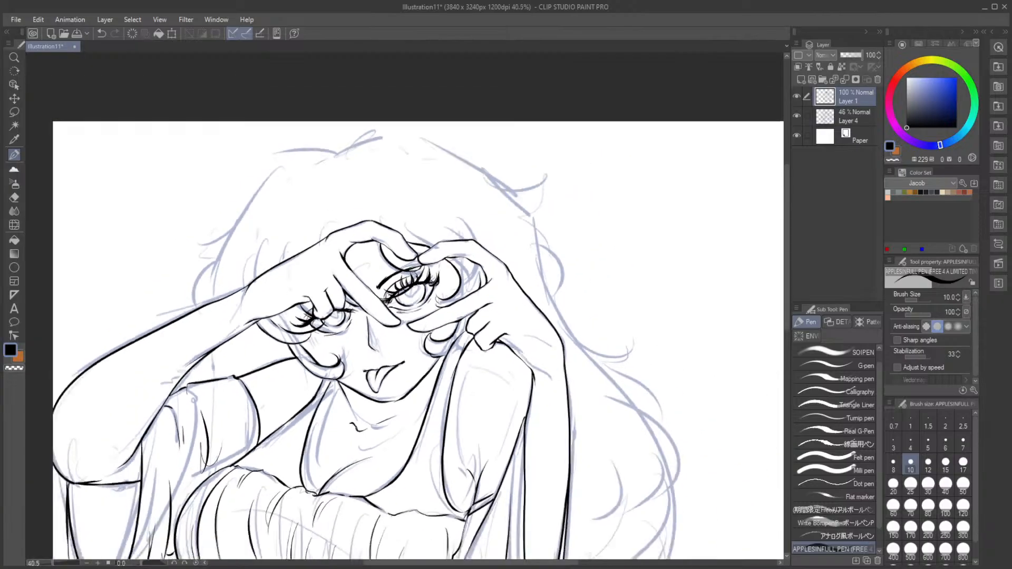
scroll(308, 279, up, 3)
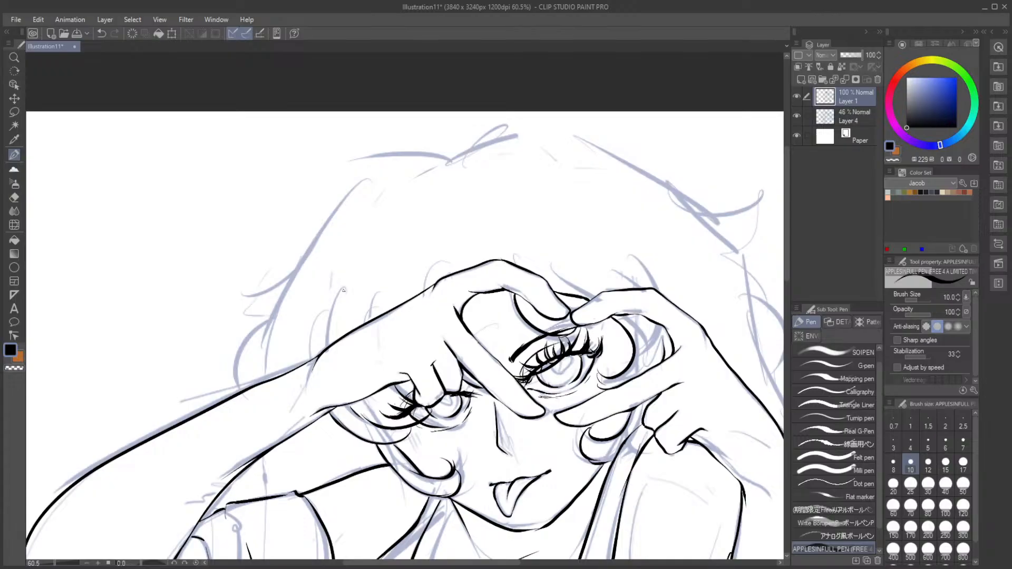
drag(344, 290, 328, 344)
key(ctrl+z)
drag(312, 311, 308, 362)
key(ctrl+z)
drag(308, 361, 335, 300)
key(ctrl+z)
drag(325, 350, 347, 285)
key(ctrl+z)
drag(325, 349, 346, 286)
key(ctrl+z)
key(ctrl+z)
drag(326, 350, 338, 301)
key(ctrl+z)
key(ctrl+z)
key(ctrl+z)
drag(327, 349, 343, 284)
drag(311, 360, 317, 326)
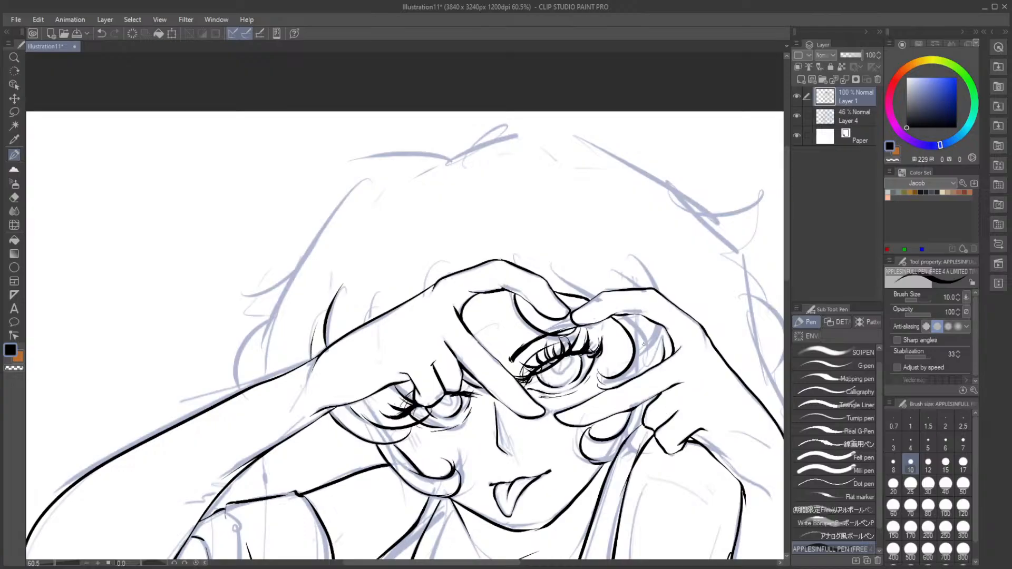
Step: Ink a short hair strand rising above the other hand's knuckles and another inside its finger loop
drag(659, 342, 655, 326)
key(ctrl+z)
key(ctrl+z)
drag(656, 289, 636, 257)
drag(659, 322, 653, 333)
scroll(579, 375, down, 4)
drag(581, 374, 472, 317)
scroll(472, 317, up, 4)
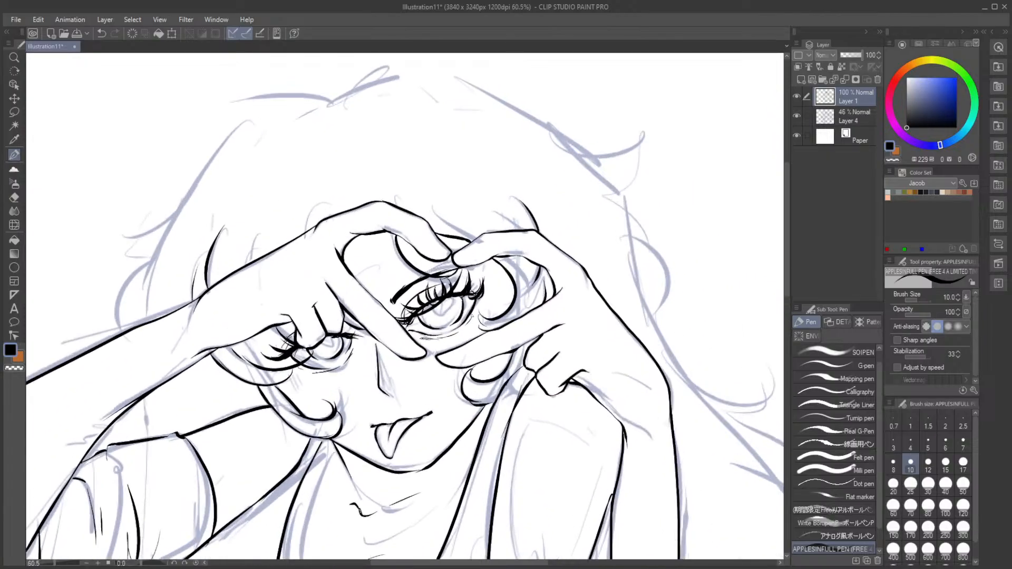
Step: Ink a short hair strand above the raised forearm and another curving down toward the touching fingertips, retrying until they fit the sketch
mouse_move(250, 261)
mouse_down()
mouse_move(265, 219)
mouse_move(259, 240)
mouse_up()
drag(431, 198, 480, 238)
key(ctrl+z)
drag(432, 200, 465, 233)
drag(478, 307, 494, 323)
key(ctrl+z)
drag(352, 215, 369, 285)
drag(285, 253, 303, 260)
Step: Ink the hair's outer contour from the dip at the crown down the side of the head above the raised forearm
scroll(301, 255, up, 1)
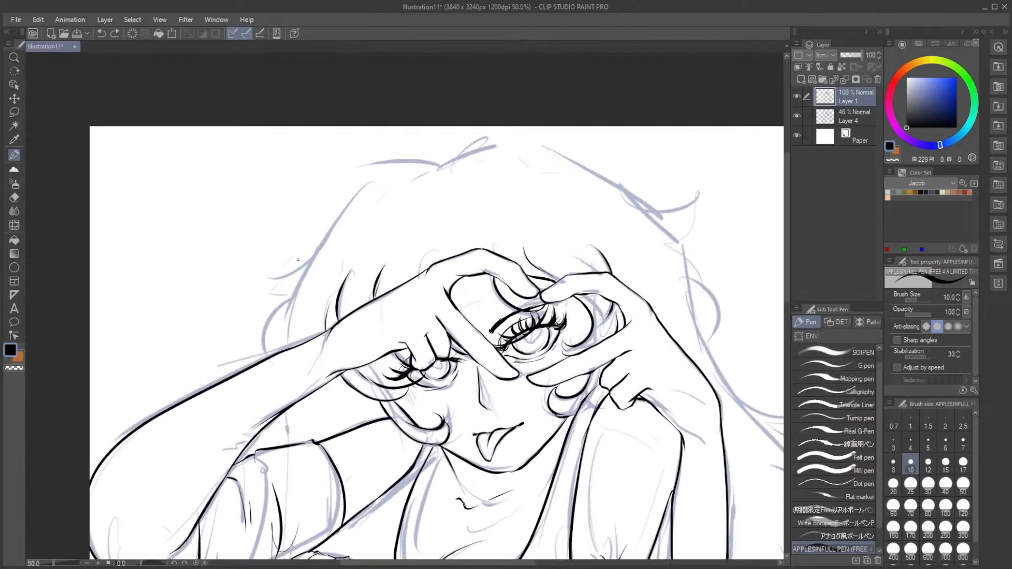
drag(438, 165, 348, 194)
key(ctrl+z)
mouse_move(437, 164)
mouse_down()
mouse_move(333, 231)
mouse_move(298, 276)
mouse_up()
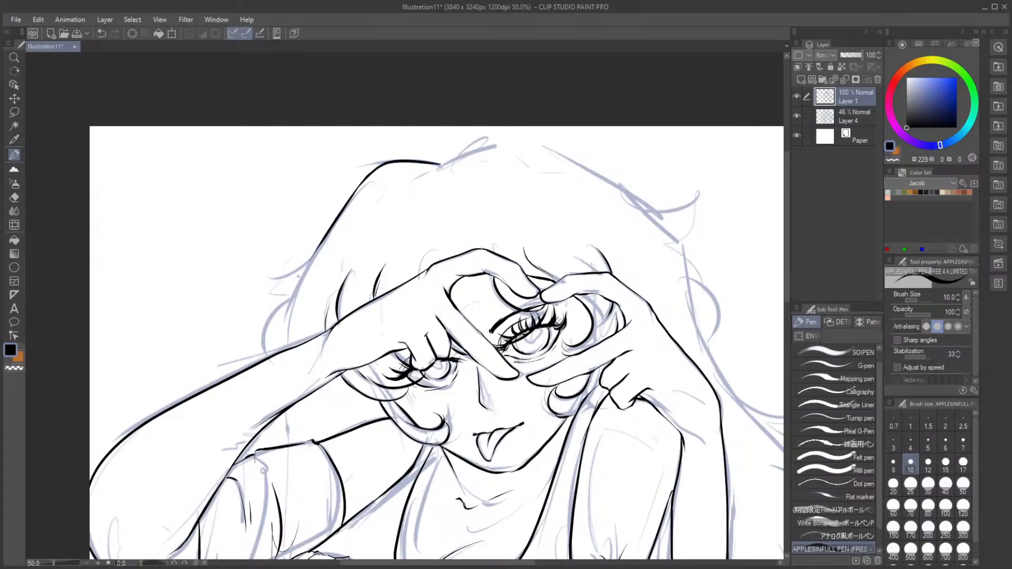
Step: Ink the flicked-out hair tip on the forearm side and the rounded lock below it down to the forearm
drag(330, 229, 284, 302)
mouse_move(308, 258)
mouse_down()
mouse_move(267, 274)
mouse_move(299, 288)
mouse_move(271, 271)
mouse_move(287, 279)
mouse_move(265, 351)
mouse_up()
key(ctrl+z)
key(ctrl+z)
key(ctrl+z)
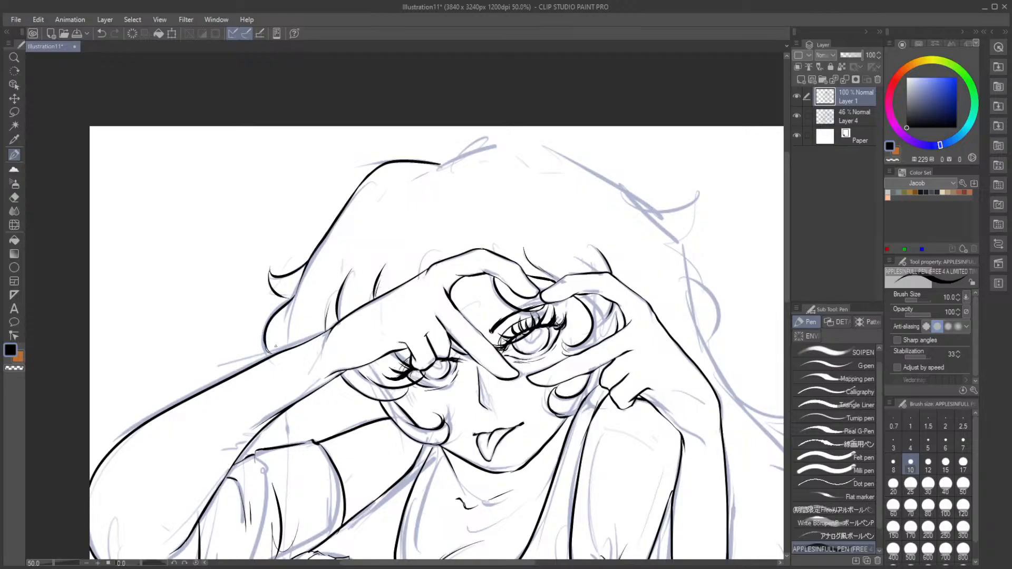
key(ctrl+z)
drag(271, 349, 262, 326)
Step: Ink the hair showing between the raised forearm and its sleeve, and the outer edge of the curled lock beside the waist
scroll(777, 287, down, 4)
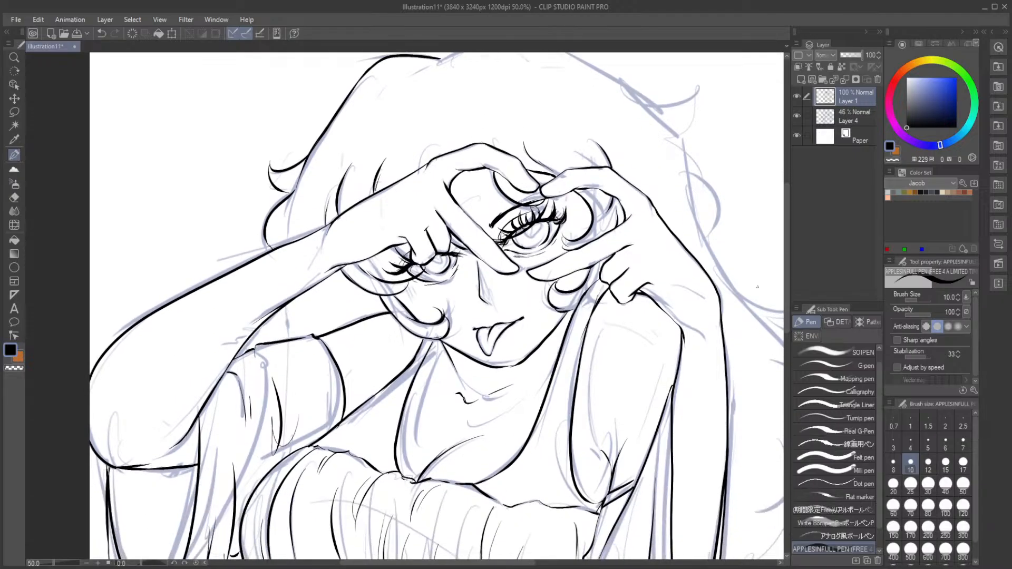
drag(285, 306, 290, 335)
drag(783, 286, 787, 387)
mouse_move(237, 249)
mouse_down()
mouse_move(210, 296)
mouse_move(234, 300)
mouse_move(233, 312)
mouse_move(178, 349)
mouse_move(177, 367)
mouse_move(254, 407)
mouse_up()
drag(212, 447, 264, 439)
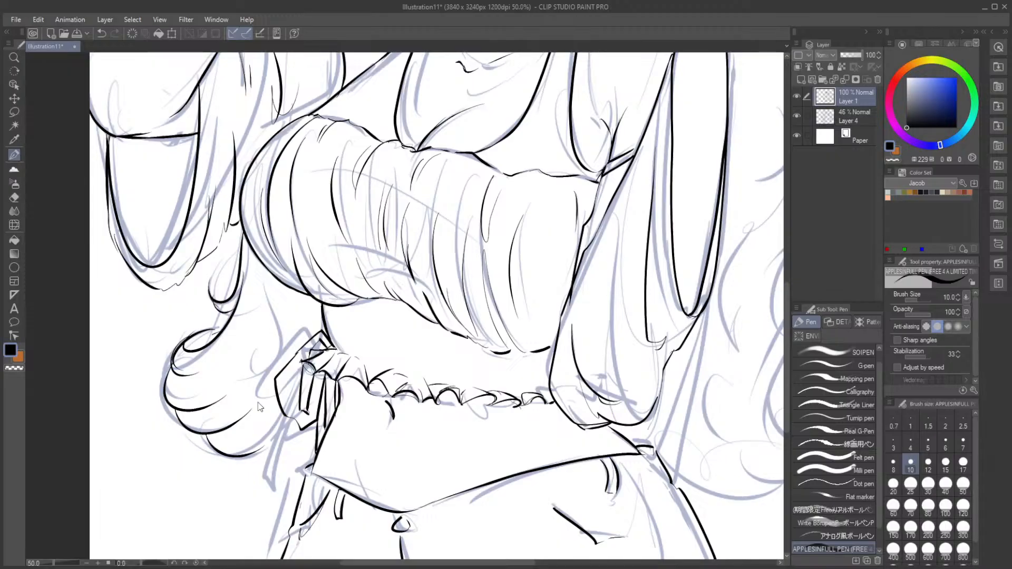
key(ctrl+z)
key(ctrl+z)
key(ctrl+z)
mouse_move(173, 358)
mouse_down()
mouse_move(165, 427)
mouse_move(228, 438)
mouse_up()
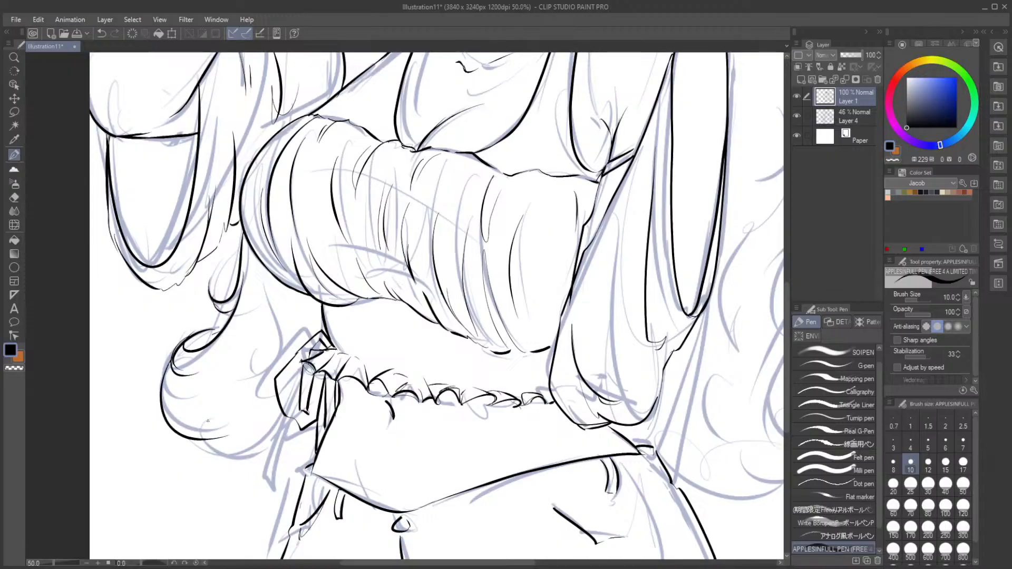
Step: Ink the rounded underside of the curled lock beside the waist and its inner strand lines, redoing strokes that miss the sketch
key(ctrl+z)
mouse_move(174, 371)
mouse_down()
mouse_move(175, 416)
mouse_move(192, 438)
mouse_up()
key(ctrl+z)
mouse_move(220, 349)
mouse_down()
mouse_move(171, 380)
mouse_move(161, 408)
mouse_move(244, 419)
mouse_move(305, 464)
mouse_up()
mouse_move(229, 454)
mouse_down()
mouse_move(257, 423)
mouse_move(253, 367)
mouse_up()
mouse_move(256, 378)
mouse_down()
mouse_move(254, 434)
mouse_move(261, 375)
mouse_up()
key(ctrl+z)
key(ctrl+z)
mouse_move(199, 418)
mouse_down()
mouse_move(229, 370)
mouse_move(230, 395)
mouse_up()
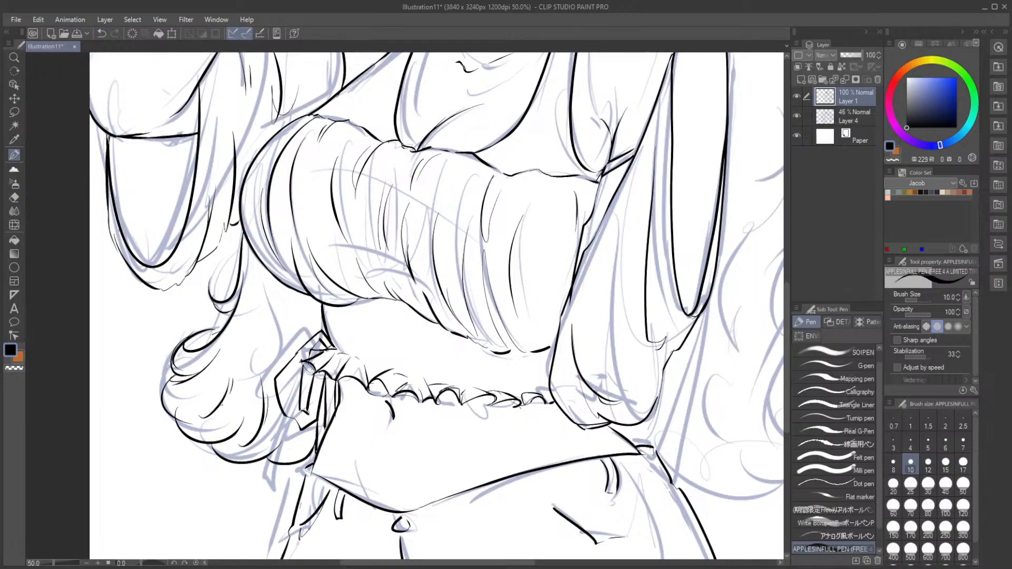
Step: Undo the last inner strands of the curled lock and ink thin hair strands falling between the bust and the curl
key(ctrl+z)
key(ctrl+z)
key(ctrl+z)
drag(270, 273, 264, 348)
drag(273, 303, 262, 355)
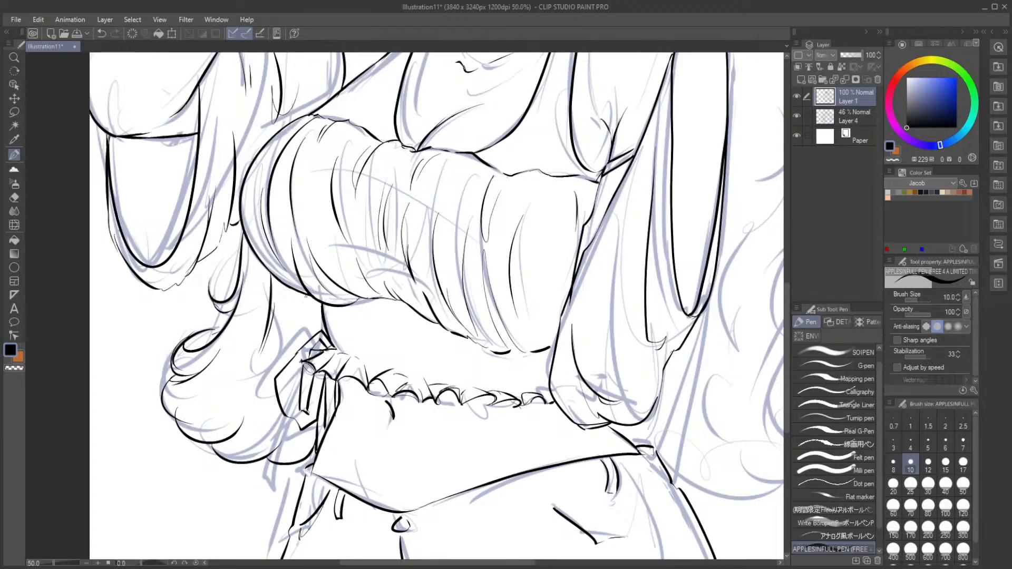
drag(305, 295, 307, 316)
Step: Examine the uninked hair sketch behind the other arm, from the lower curls up to the crown
scroll(298, 343, down, 2)
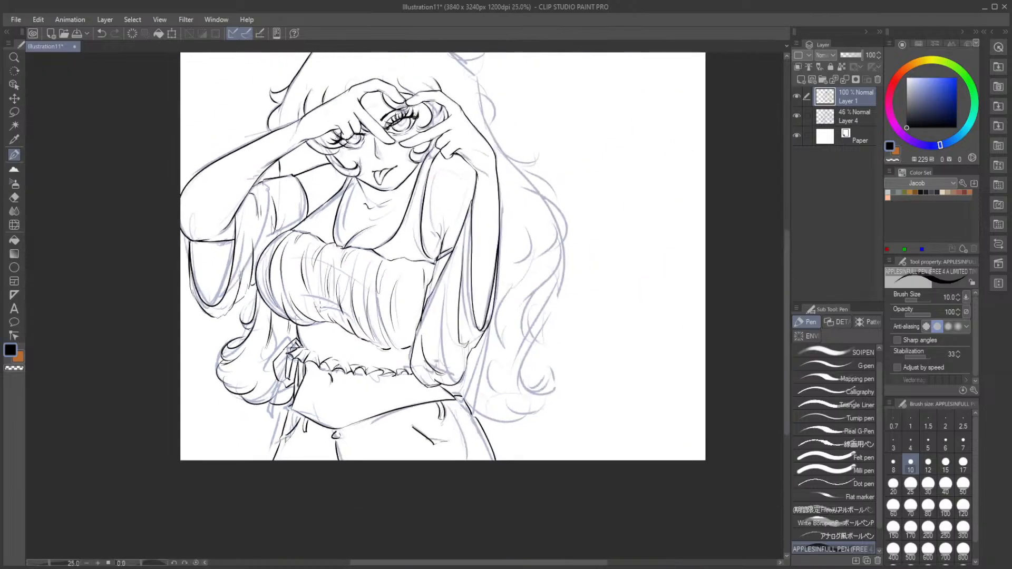
scroll(555, 258, up, 2)
scroll(556, 259, up, 2)
scroll(556, 259, down, 2)
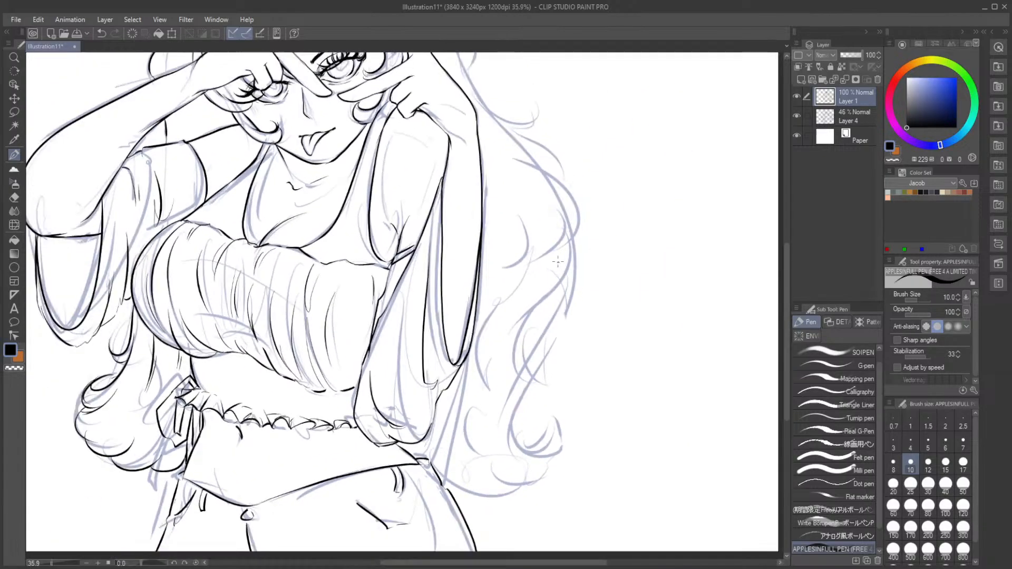
drag(560, 258, 516, 328)
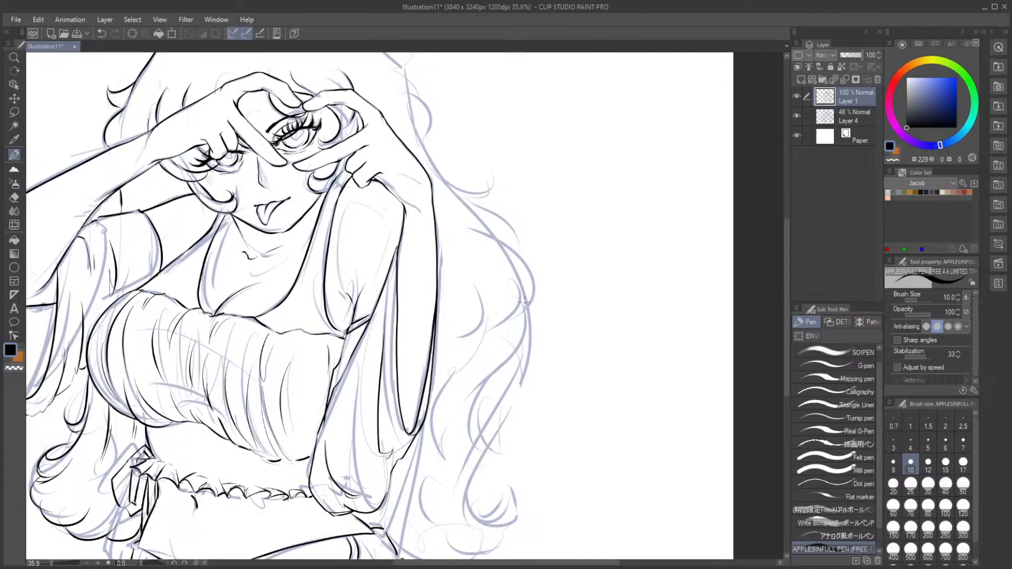
scroll(475, 273, up, 3)
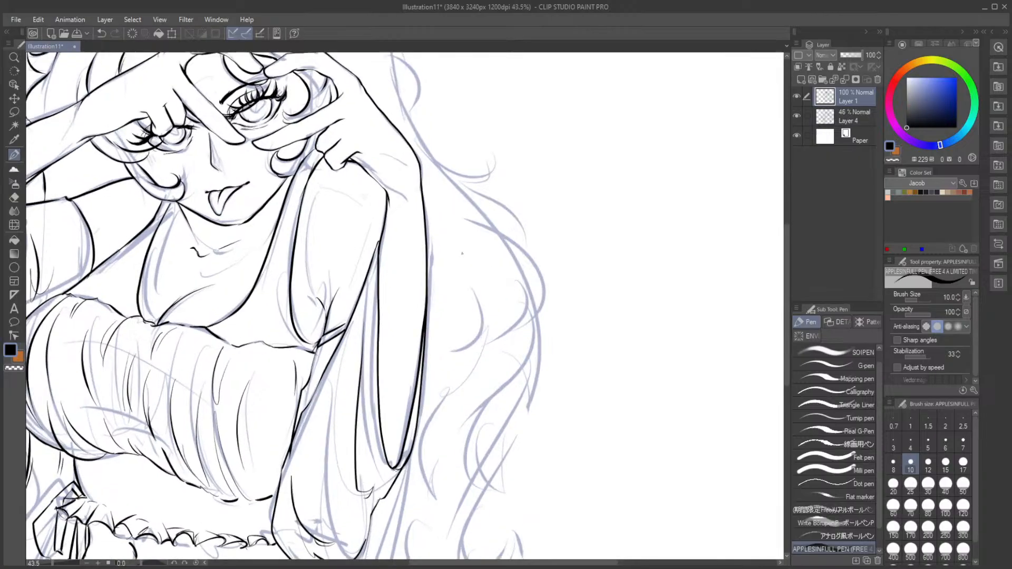
drag(461, 215, 456, 346)
scroll(459, 237, down, 5)
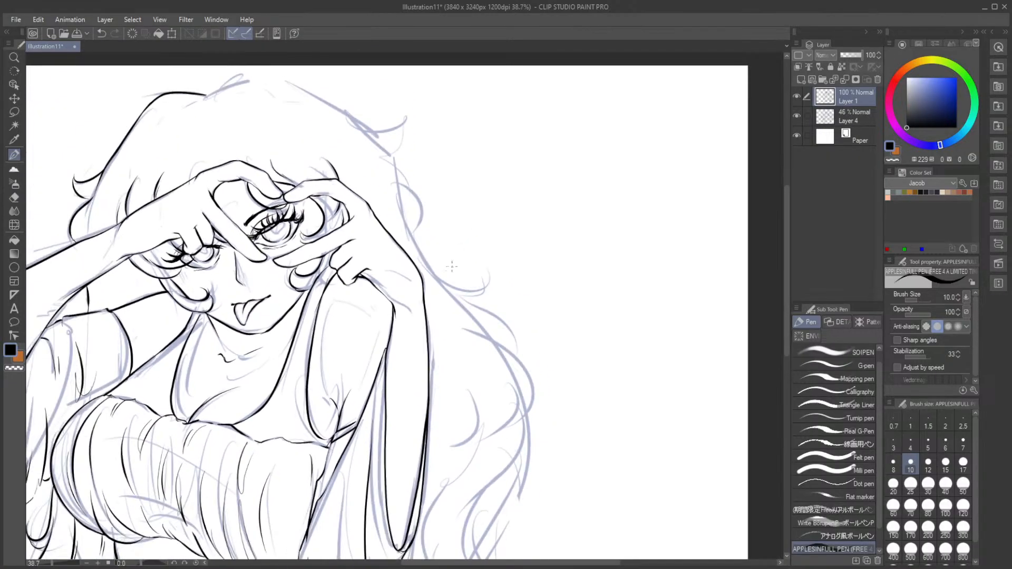
scroll(472, 231, up, 3)
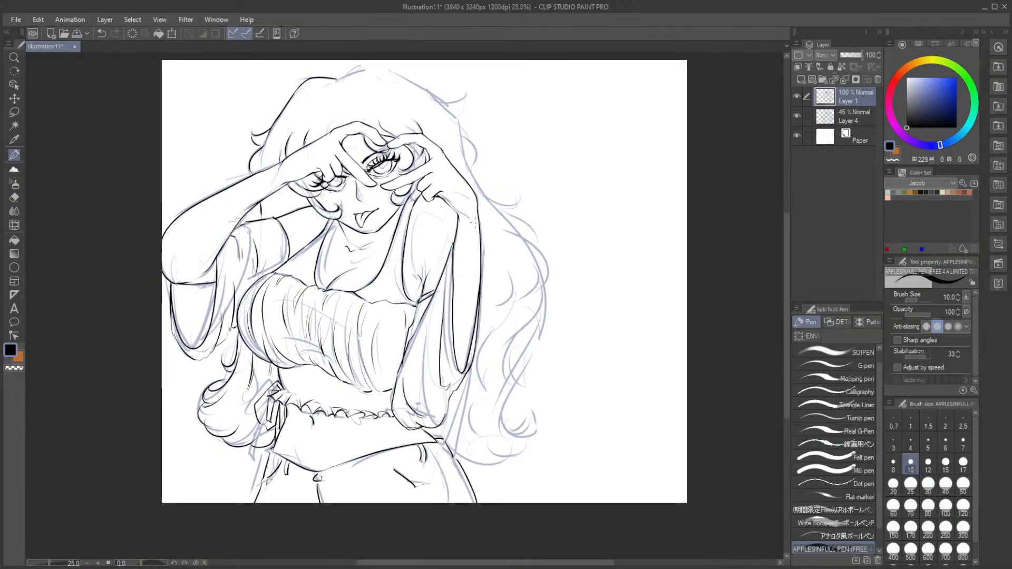
drag(491, 171, 478, 310)
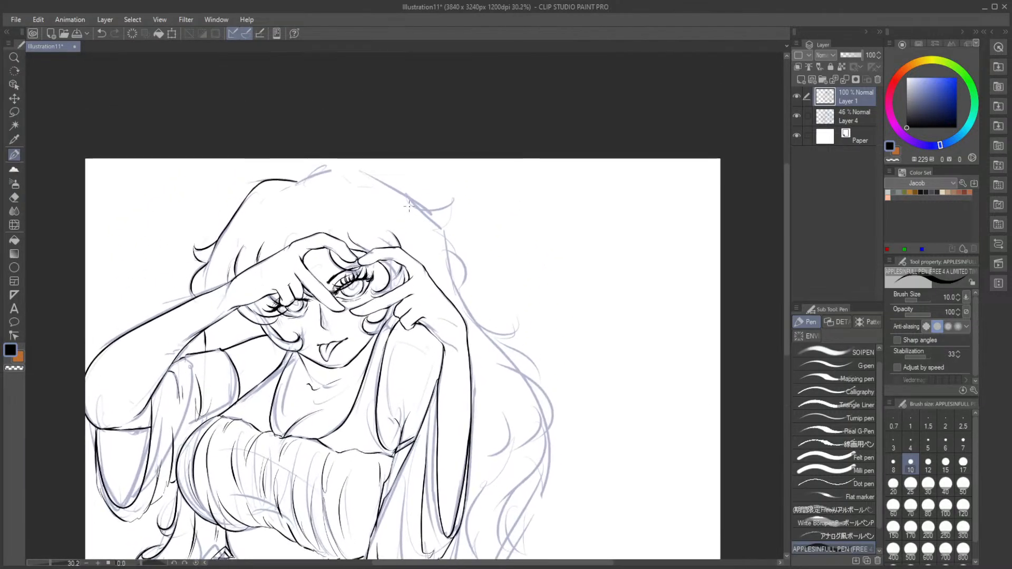
Step: Ink the hair contour from the crown's dip over the top of the head and down toward the flicked tip
scroll(359, 211, up, 4)
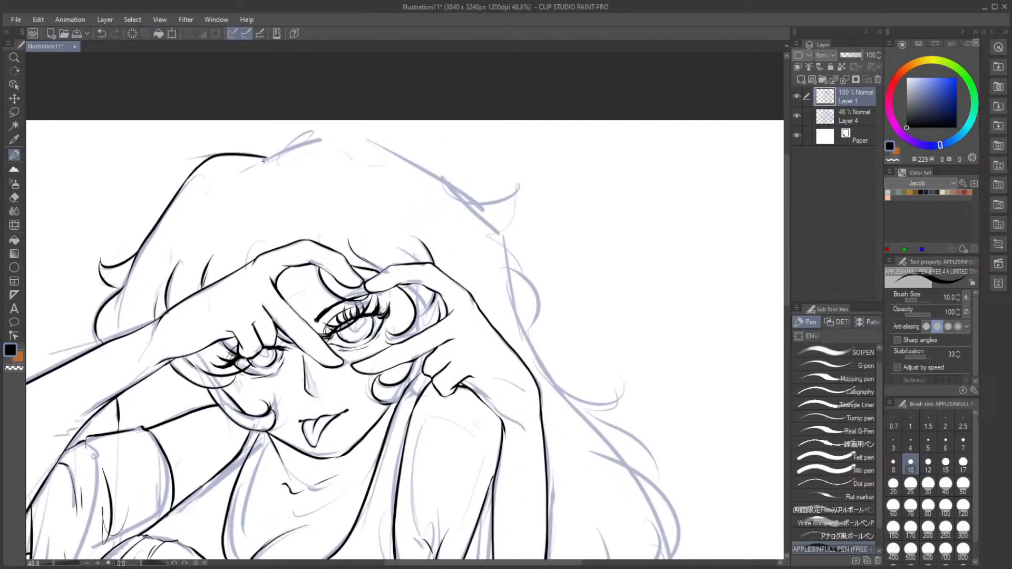
mouse_move(263, 160)
mouse_down()
mouse_move(320, 133)
mouse_move(281, 151)
mouse_move(338, 134)
mouse_up()
key(ctrl+z)
key(ctrl+z)
mouse_move(278, 157)
mouse_down()
mouse_move(343, 135)
mouse_move(389, 142)
mouse_move(495, 231)
mouse_up()
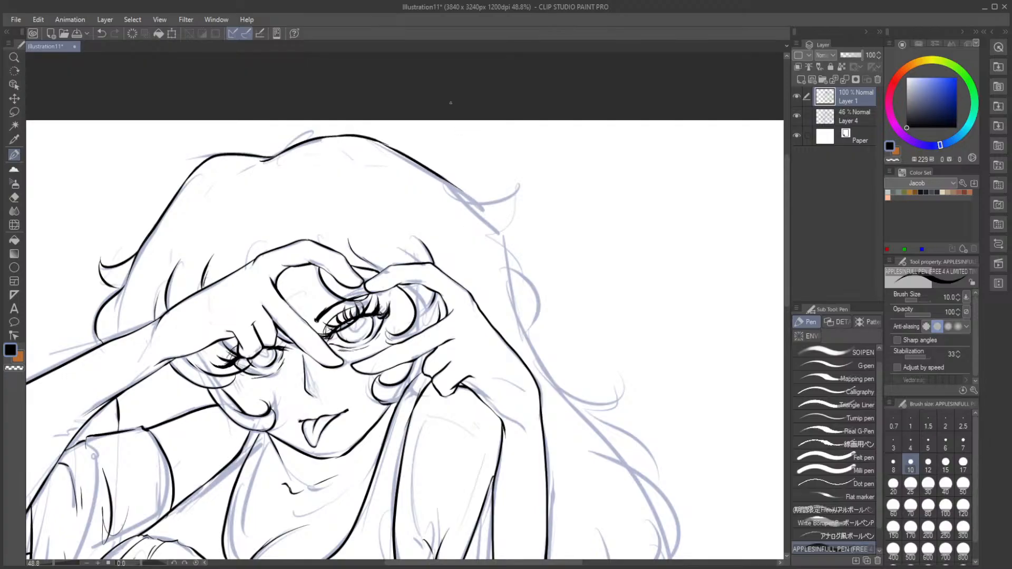
Step: Ink the upturned flick ending the top hair contour above the bent hand, retrying until it fits the sketch
mouse_move(451, 184)
mouse_down()
mouse_move(491, 203)
mouse_move(512, 184)
mouse_move(504, 181)
mouse_move(496, 221)
mouse_move(484, 225)
mouse_up()
key(ctrl+z)
key(ctrl+z)
key(ctrl+z)
key(ctrl+z)
key(ctrl+z)
mouse_move(440, 179)
mouse_down()
mouse_move(487, 202)
mouse_move(500, 174)
mouse_move(505, 226)
mouse_up()
scroll(449, 163, down, 3)
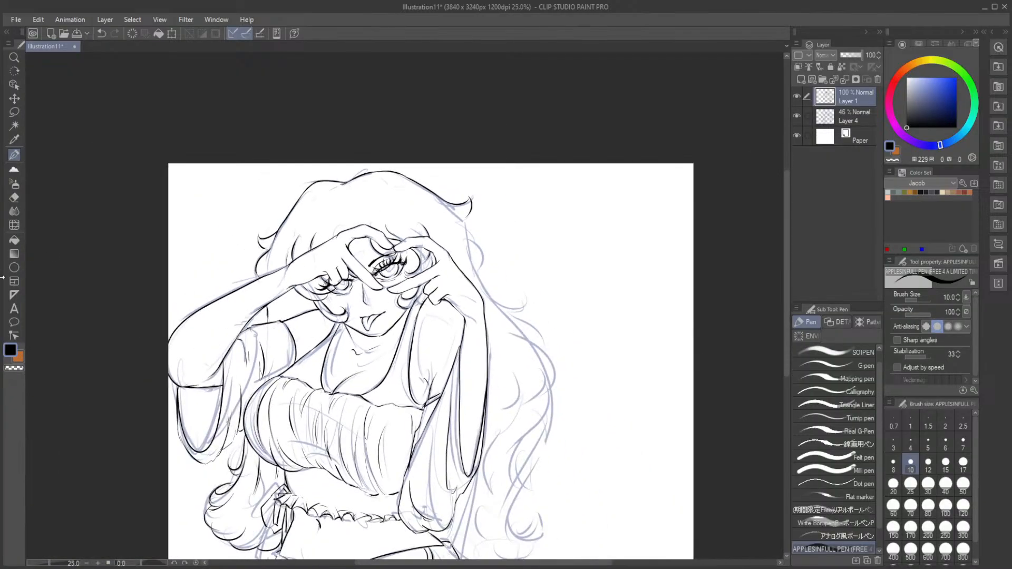
Step: Ink the wavy outer hair edge from below the top flick past the bent hand to the upturned tip beside the wrist
drag(382, 308, 385, 215)
scroll(385, 213, up, 1)
drag(460, 209, 412, 226)
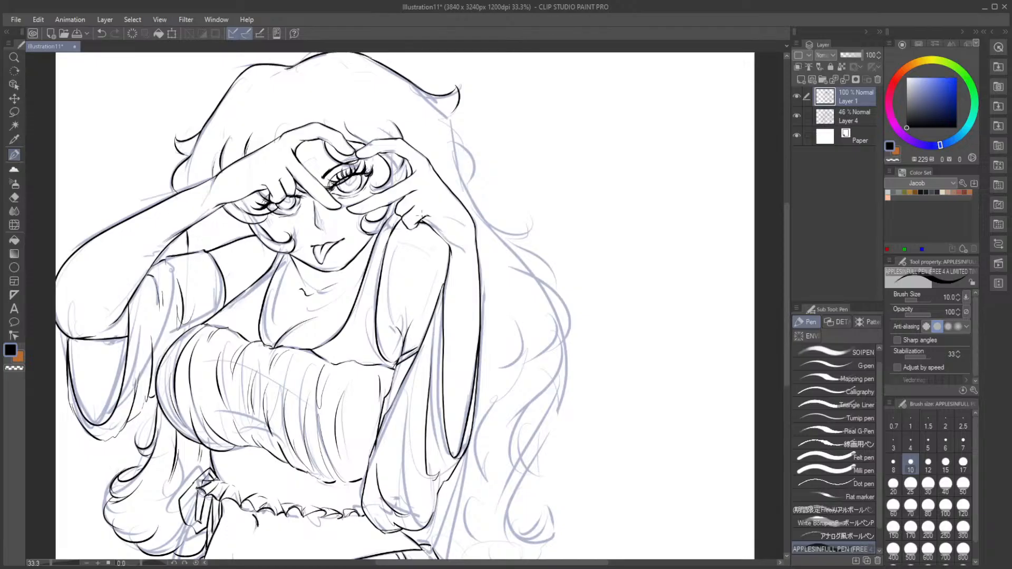
scroll(553, 193, up, 2)
drag(548, 196, 542, 296)
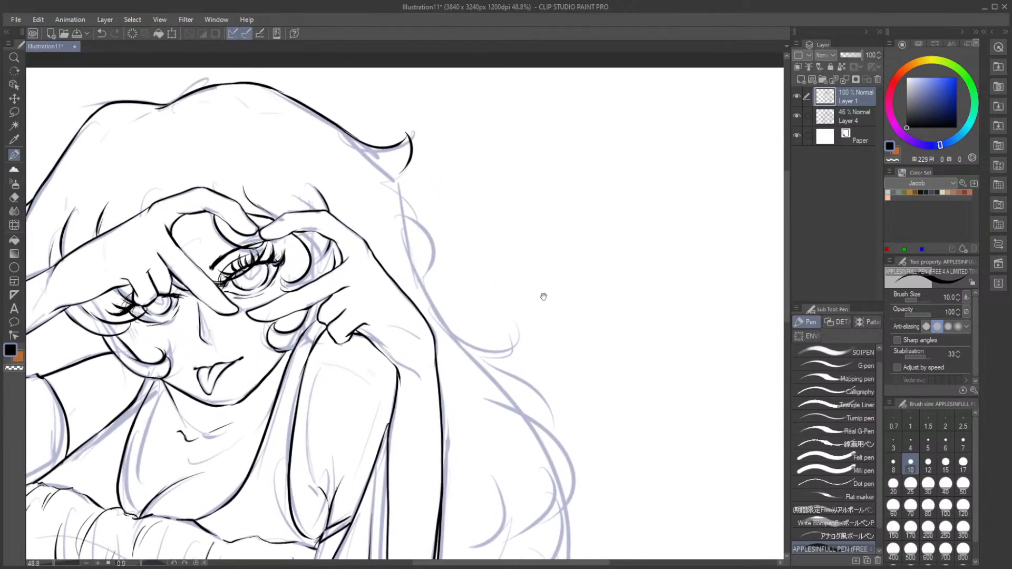
mouse_move(387, 173)
mouse_down()
mouse_move(403, 154)
mouse_move(402, 192)
mouse_move(438, 304)
mouse_up()
key(ctrl+z)
key(ctrl+z)
drag(398, 185, 421, 257)
mouse_move(407, 217)
mouse_down()
mouse_move(434, 254)
mouse_move(425, 301)
mouse_up()
key(ctrl+z)
key(ctrl+z)
drag(398, 183, 415, 243)
key(ctrl+z)
mouse_move(397, 177)
mouse_down()
mouse_move(402, 230)
mouse_move(408, 208)
mouse_move(432, 239)
mouse_move(421, 267)
mouse_move(426, 258)
mouse_move(487, 343)
mouse_move(473, 305)
mouse_move(495, 306)
mouse_move(503, 351)
mouse_up()
mouse_move(472, 354)
mouse_down()
mouse_move(509, 354)
mouse_move(506, 326)
mouse_up()
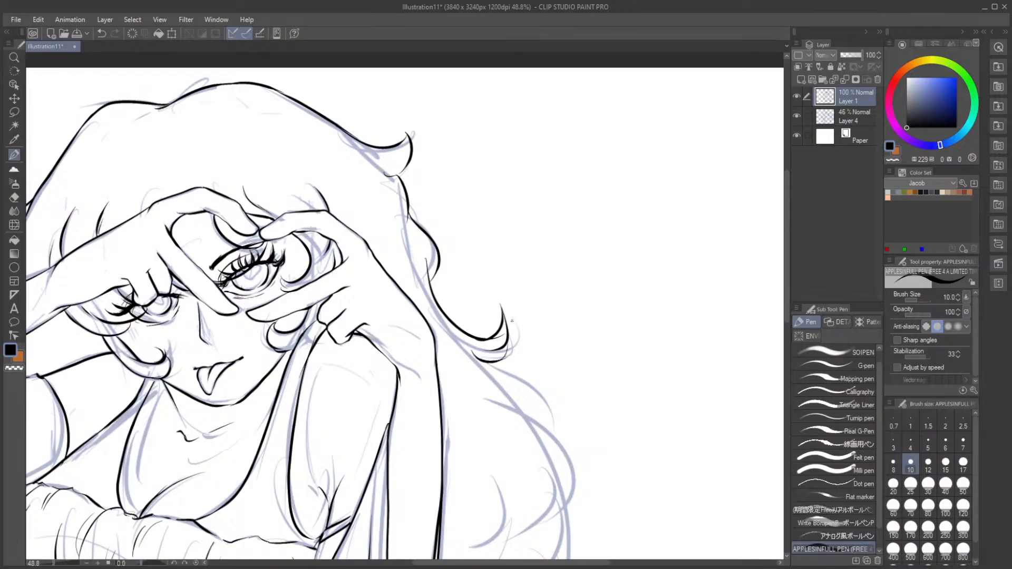
Step: Ink the next outward wave of the hair contour, starting at the upturned tip beside the wrist and curving inward
drag(786, 292, 785, 329)
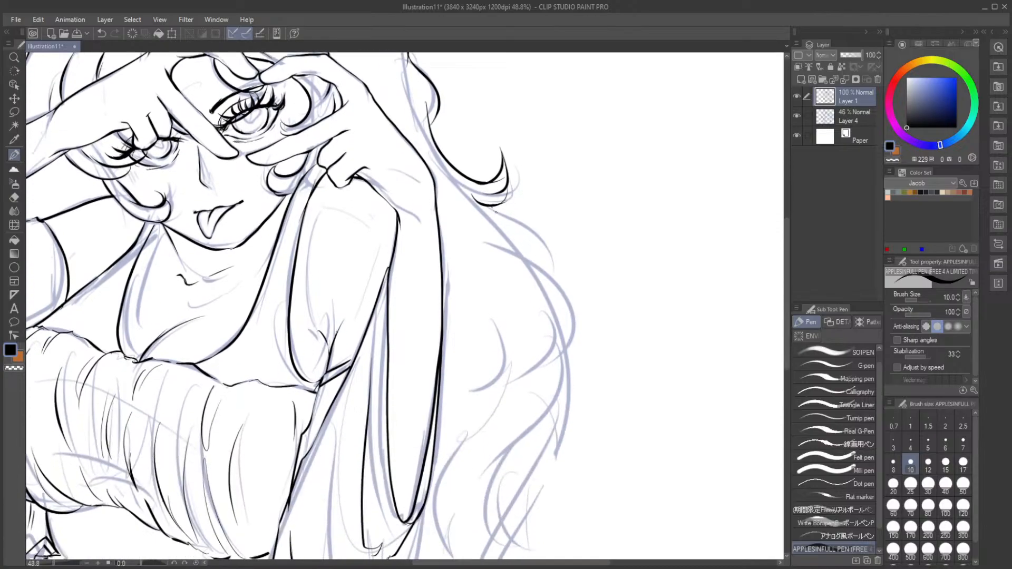
drag(495, 212, 560, 295)
drag(550, 260, 555, 302)
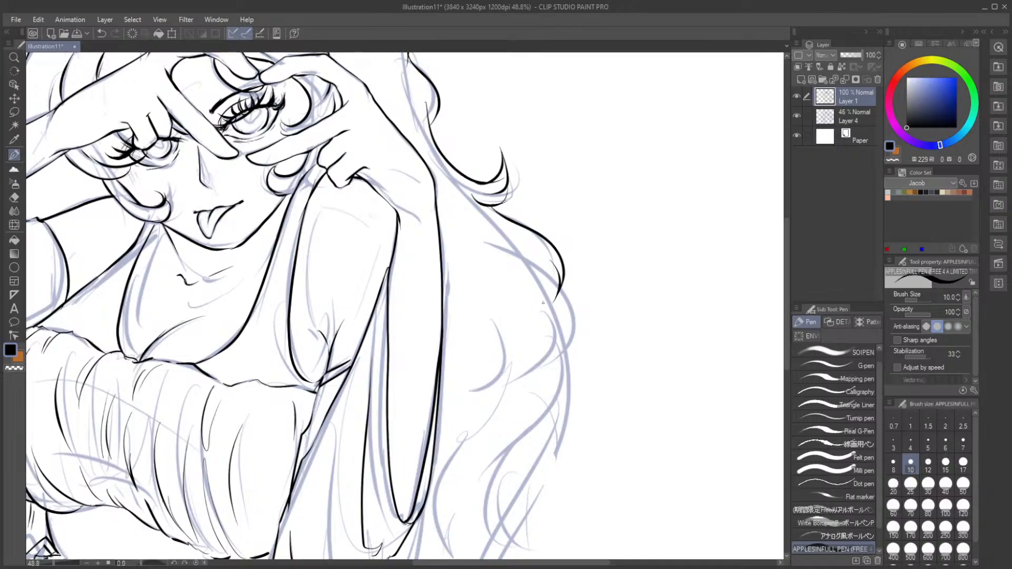
Step: Ink the widest wave of the hair beside the forearm, curling inward, and the short curved strand inside it
scroll(783, 321, down, 3)
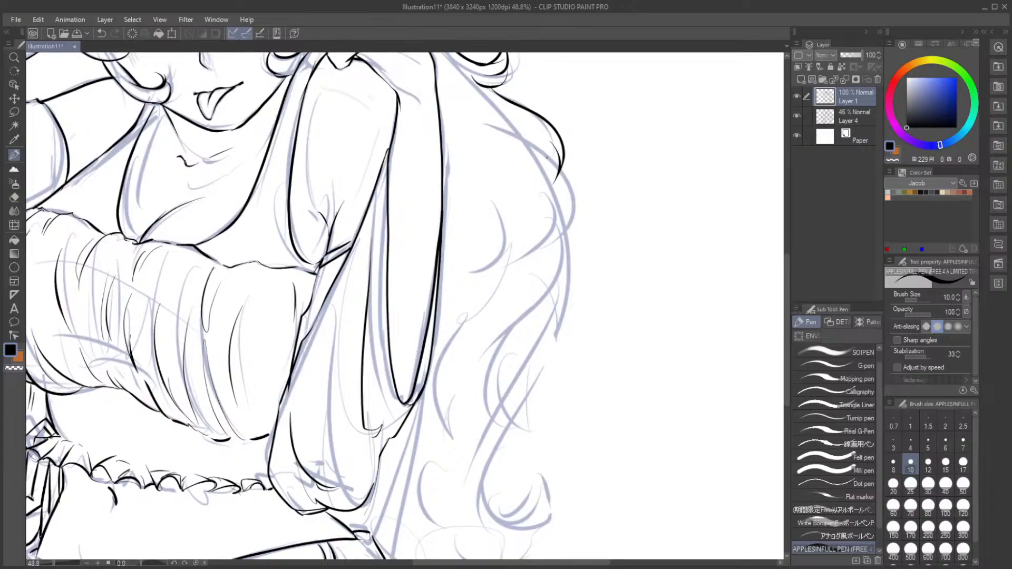
drag(560, 167, 542, 248)
mouse_move(558, 206)
mouse_down()
mouse_move(544, 247)
mouse_move(520, 259)
mouse_up()
mouse_move(507, 211)
mouse_down()
mouse_move(511, 257)
mouse_move(470, 278)
mouse_up()
key(ctrl+z)
drag(508, 232, 495, 272)
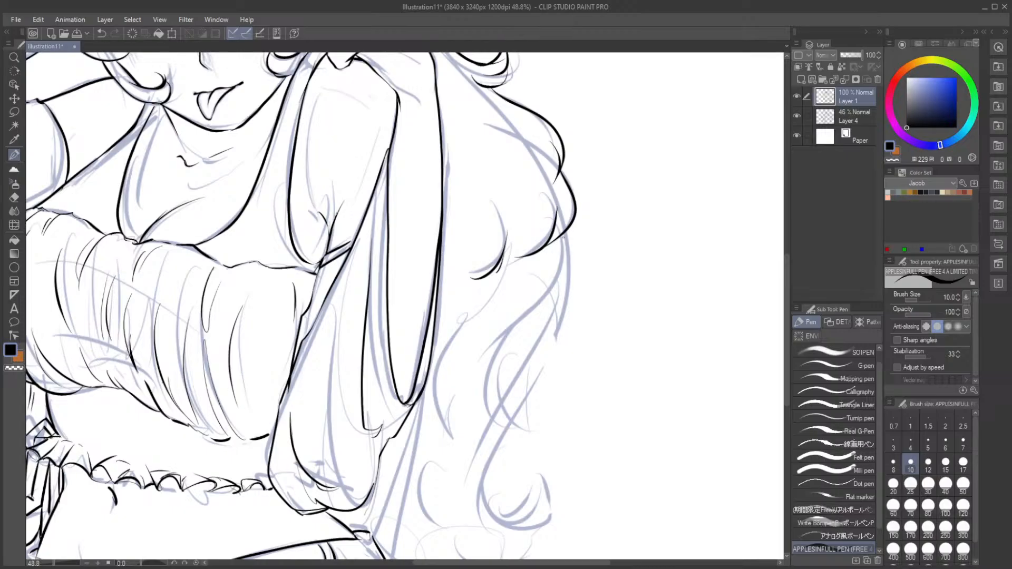
Step: Ink the outer hair edge below the widest wave and both sides of the narrow twisting lock inside it
mouse_move(571, 230)
mouse_down()
mouse_move(565, 310)
mouse_move(550, 338)
mouse_up()
drag(562, 297, 545, 343)
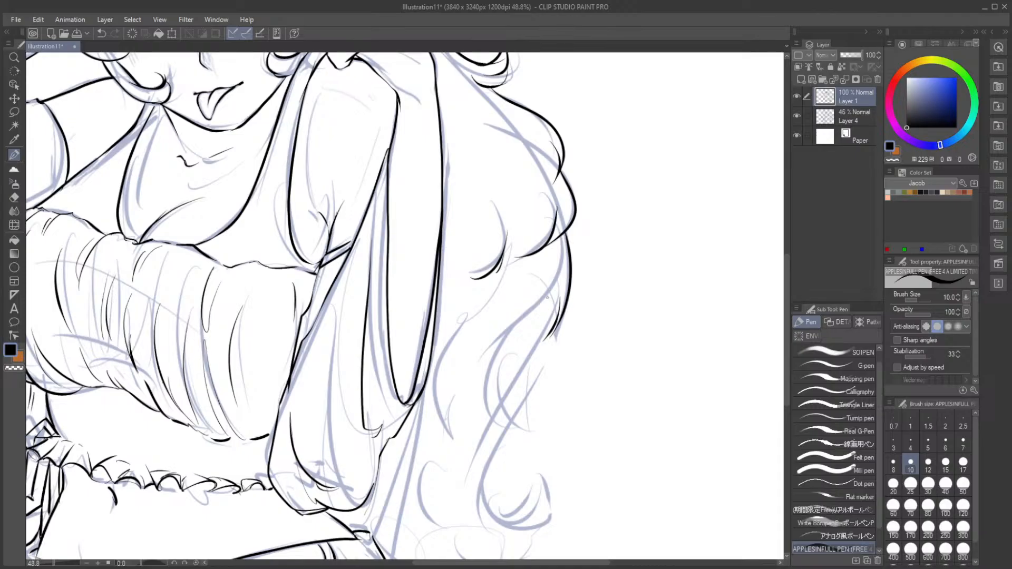
drag(559, 259, 509, 406)
key(ctrl+z)
mouse_move(561, 255)
mouse_down()
mouse_move(507, 355)
mouse_move(519, 416)
mouse_up()
drag(504, 350, 515, 411)
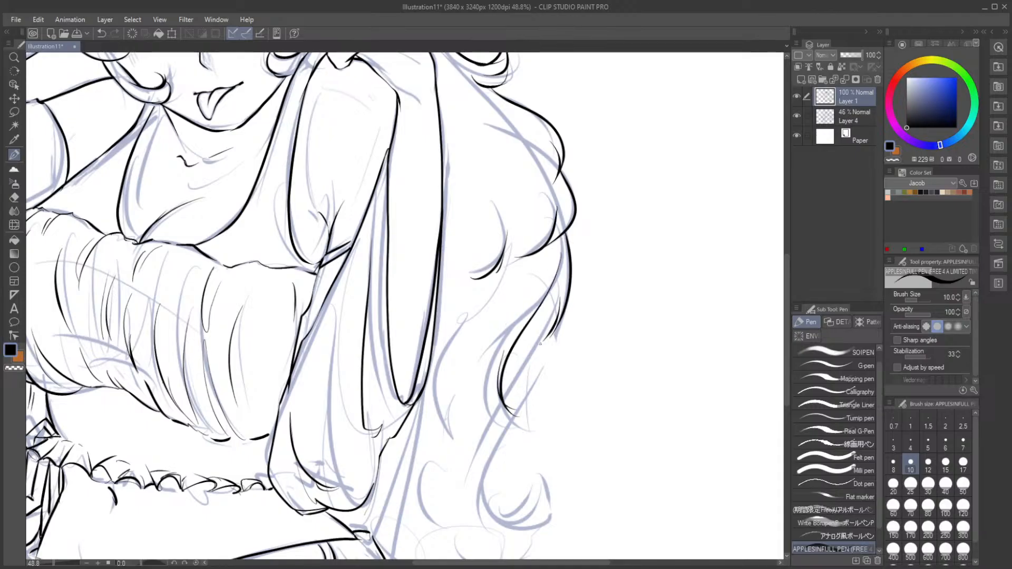
mouse_move(554, 314)
mouse_down()
mouse_move(508, 393)
mouse_move(509, 414)
mouse_up()
Step: Ink the wavy inner strand beside the draped sleeve and both edges of the long lock ending in an upturned curl
drag(784, 323, 789, 347)
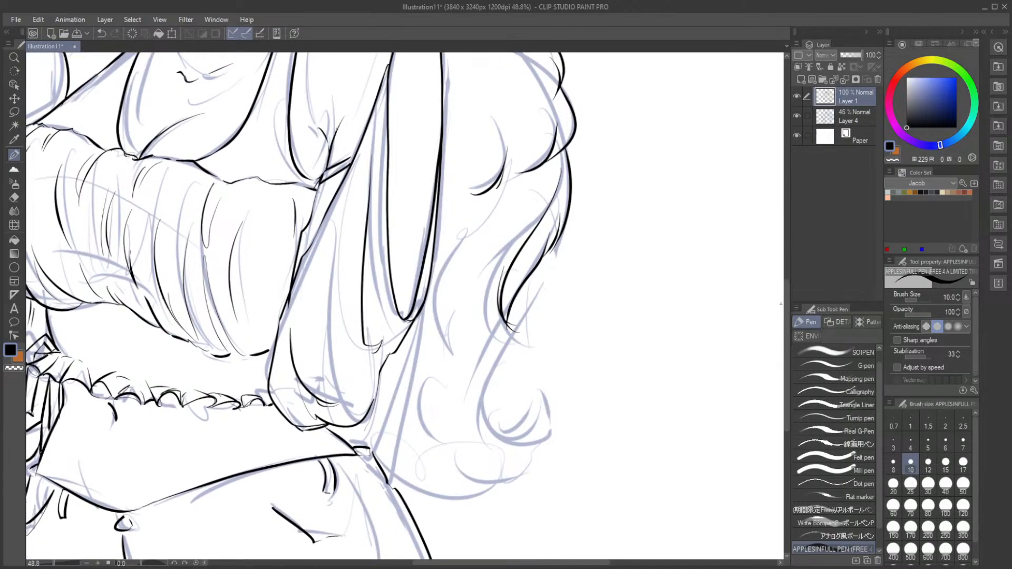
drag(487, 210, 453, 349)
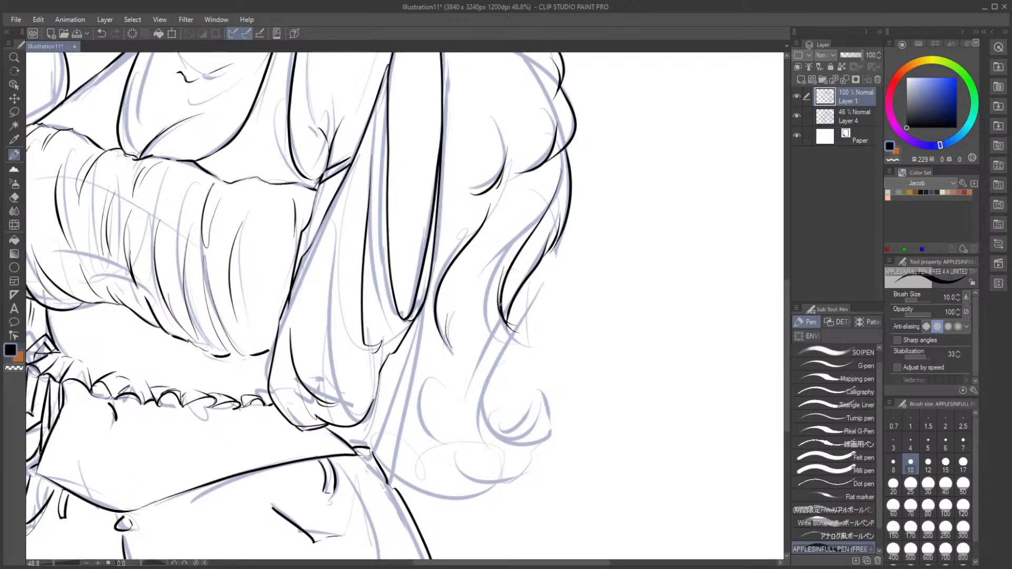
mouse_move(539, 263)
mouse_down()
mouse_move(493, 382)
mouse_move(501, 424)
mouse_move(536, 393)
mouse_move(539, 405)
mouse_move(538, 395)
mouse_move(526, 433)
mouse_move(516, 435)
mouse_up()
key(ctrl+z)
mouse_move(541, 409)
mouse_down()
mouse_move(532, 441)
mouse_move(541, 447)
mouse_up()
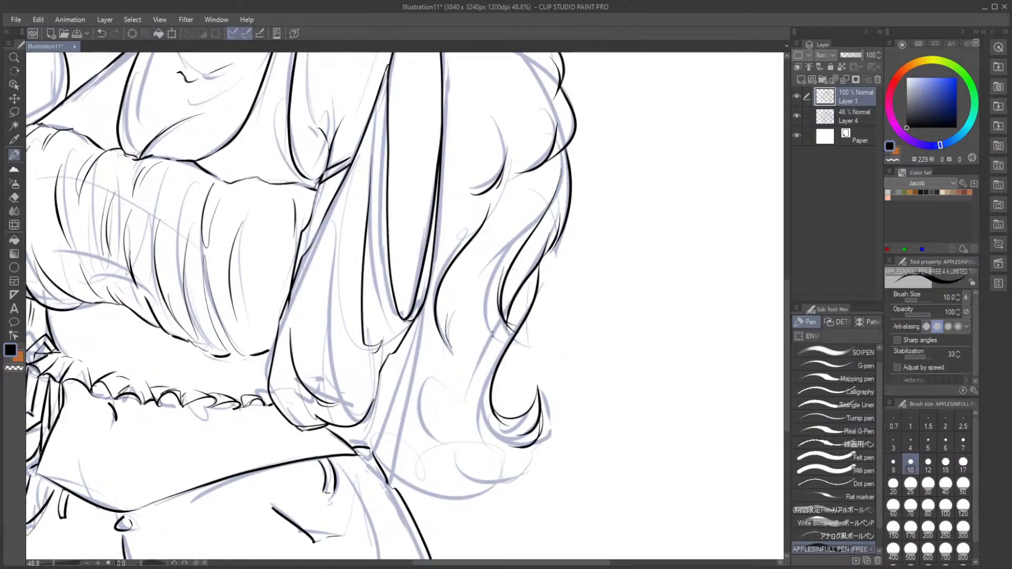
drag(493, 333, 498, 453)
key(ctrl+z)
mouse_move(498, 324)
mouse_down()
mouse_move(472, 432)
mouse_move(503, 440)
mouse_up()
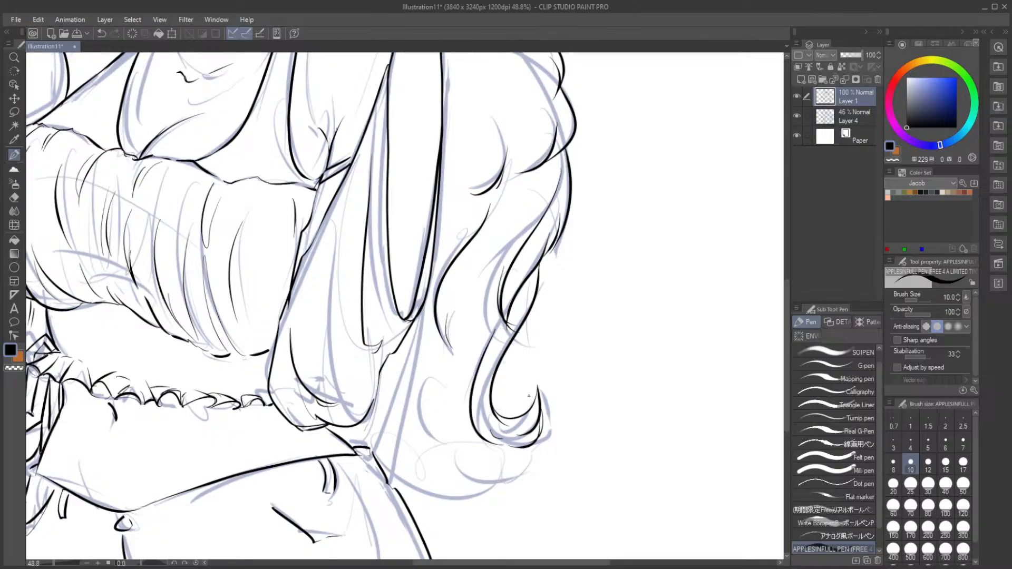
Step: Hide the Layer 4 sketch to check the inked line art on its own, and show it again
drag(787, 341, 788, 363)
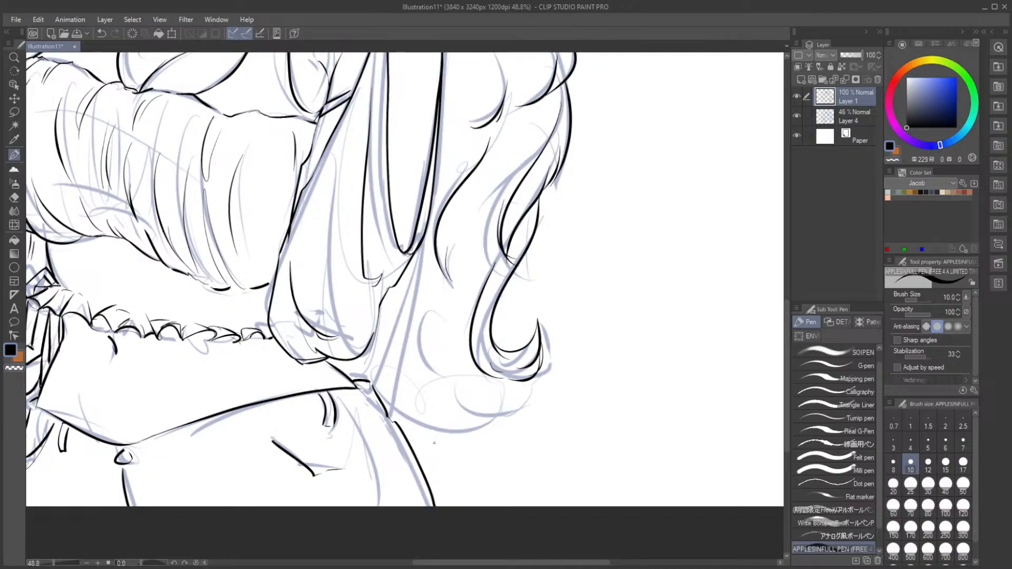
scroll(339, 309, down, 2)
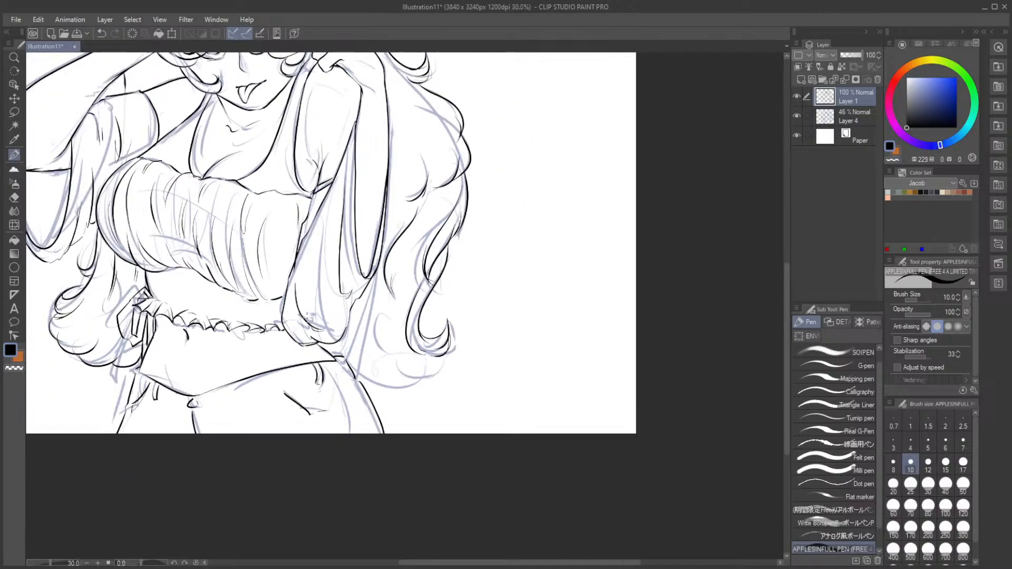
drag(338, 308, 435, 428)
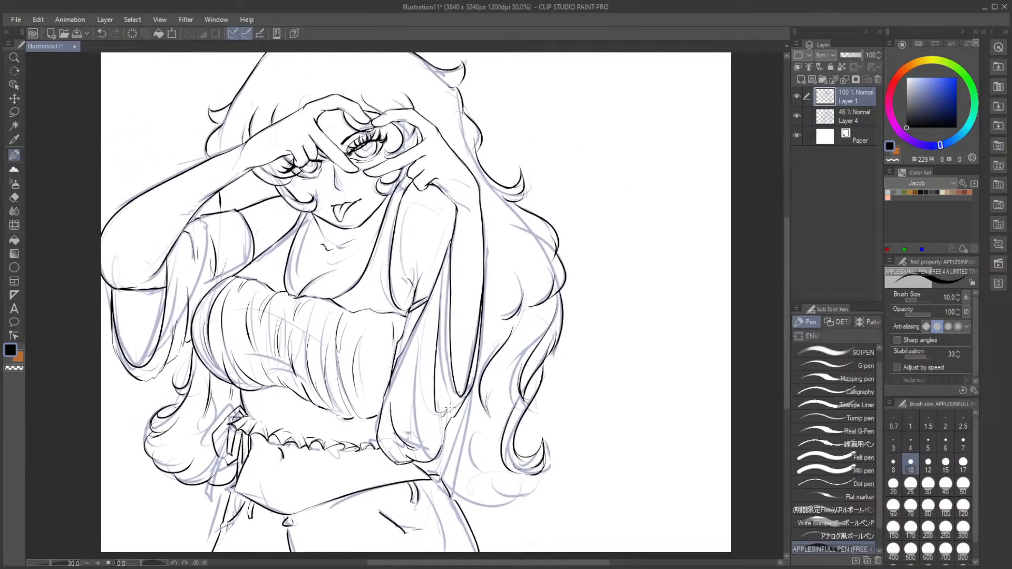
click(797, 114)
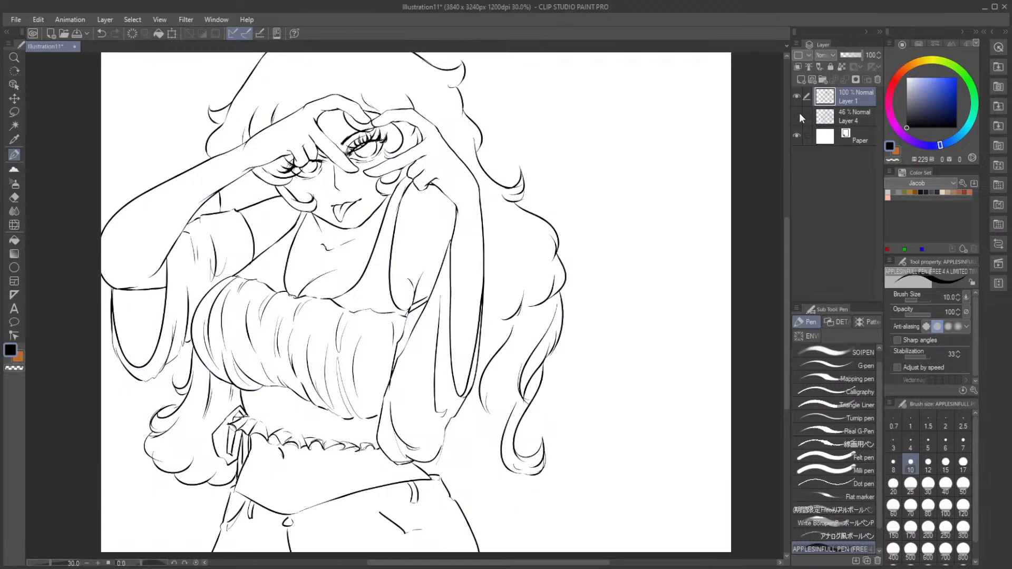
click(797, 115)
Step: Erase the lower edge and inner folds of the draped sleeve near the hip and ink a longer side edge down to the hip
scroll(626, 275, up, 3)
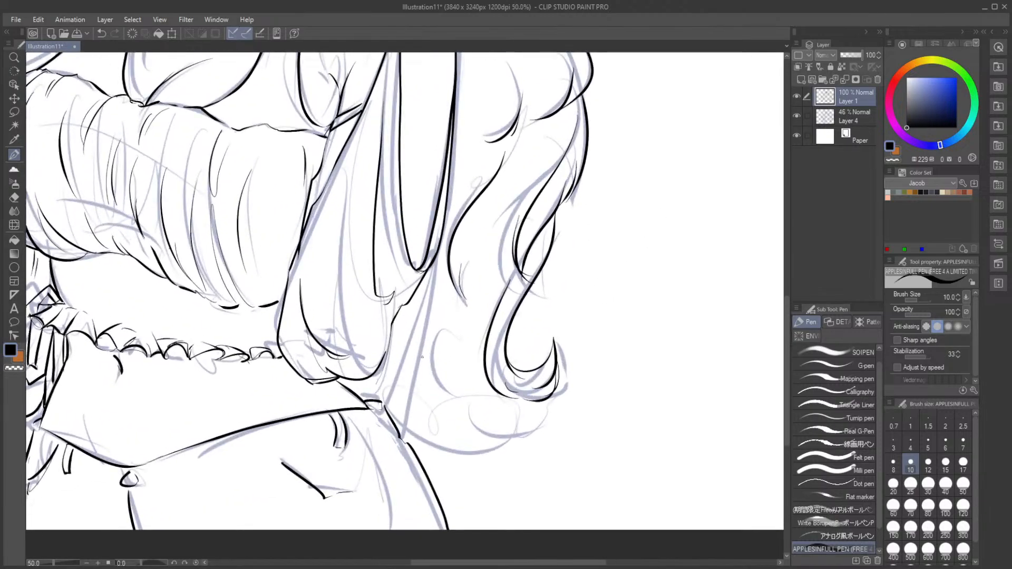
click(14, 197)
mouse_move(307, 312)
mouse_down()
mouse_move(332, 370)
mouse_move(363, 378)
mouse_move(421, 281)
mouse_move(432, 311)
mouse_move(399, 434)
mouse_move(380, 395)
mouse_up()
key(p)
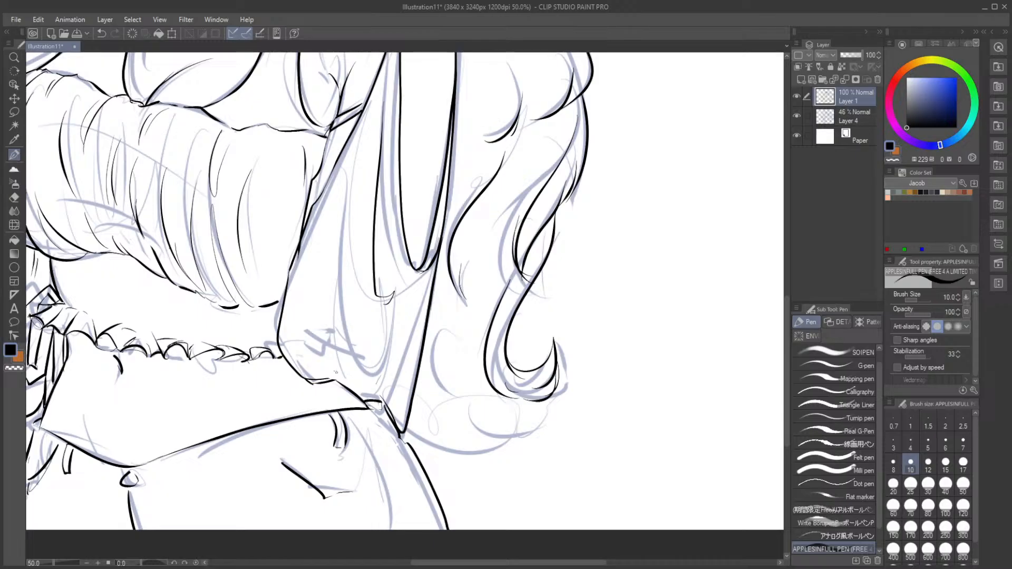
Step: Ink the inner fold and lower hem lines of the hanging sleeve beside the waist
mouse_move(334, 371)
mouse_down()
mouse_move(379, 393)
mouse_move(382, 384)
mouse_move(385, 397)
mouse_move(340, 381)
mouse_move(382, 400)
mouse_up()
key(ctrl+z)
mouse_move(386, 397)
mouse_down()
mouse_move(394, 404)
mouse_move(411, 319)
mouse_move(407, 390)
mouse_up()
mouse_move(344, 221)
mouse_down()
mouse_move(359, 370)
mouse_move(376, 351)
mouse_up()
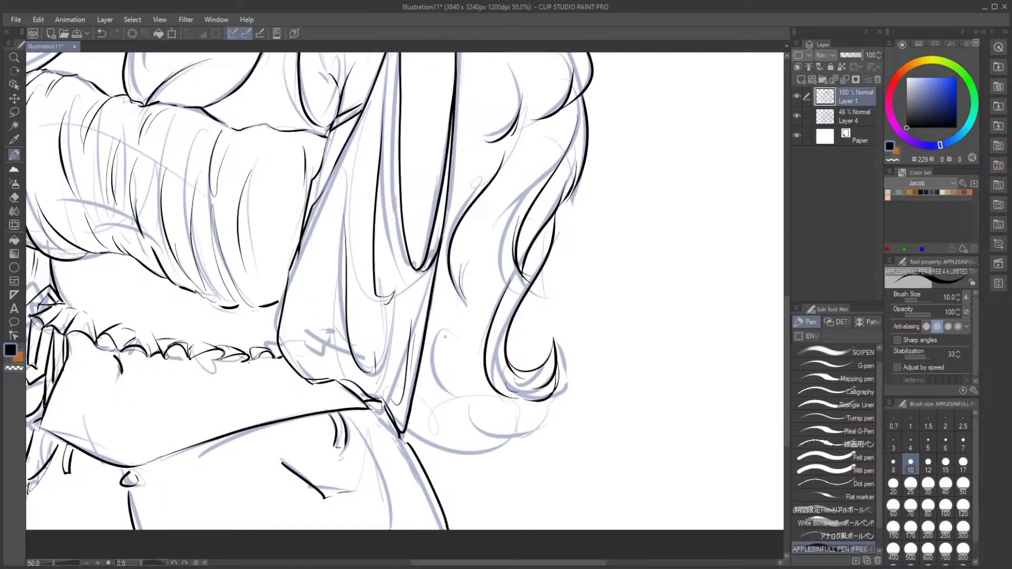
Step: Ink the lower hair lock curling out beside the hanging sleeve, adding short inner strand lines at its base
drag(415, 398, 459, 445)
mouse_move(435, 427)
mouse_down()
mouse_move(438, 437)
mouse_move(488, 444)
mouse_up()
key(ctrl+z)
key(ctrl+z)
mouse_move(409, 398)
mouse_down()
mouse_move(467, 451)
mouse_move(509, 448)
mouse_up()
key(ctrl+z)
mouse_move(443, 301)
mouse_down()
mouse_move(451, 413)
mouse_move(479, 448)
mouse_move(521, 438)
mouse_move(552, 396)
mouse_up()
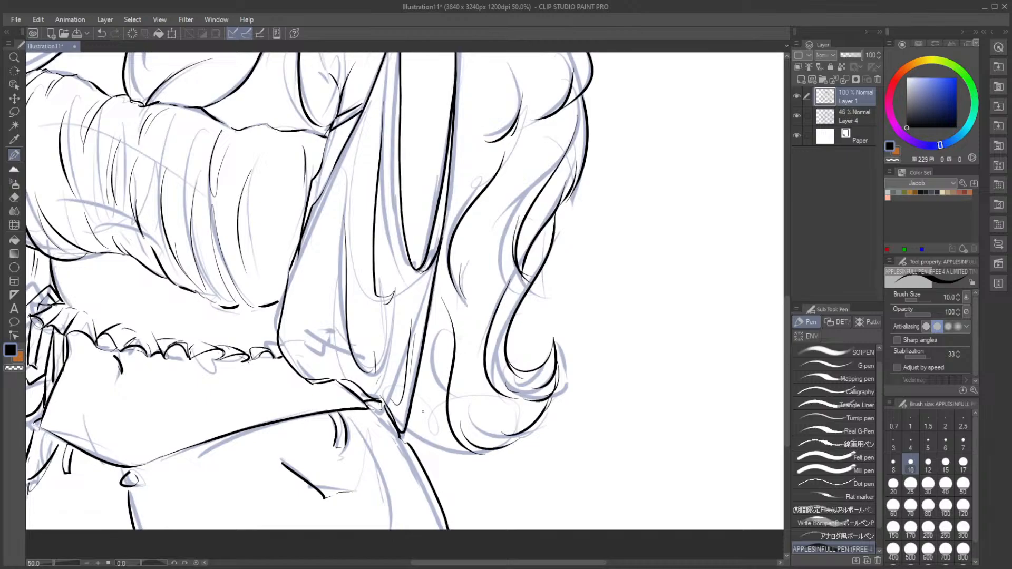
drag(415, 386, 451, 451)
mouse_move(447, 410)
mouse_down()
mouse_move(448, 433)
mouse_move(466, 450)
mouse_up()
Step: Review the inked figure against the sketch and hide the sketch layer, Layer 4
scroll(503, 416, down, 3)
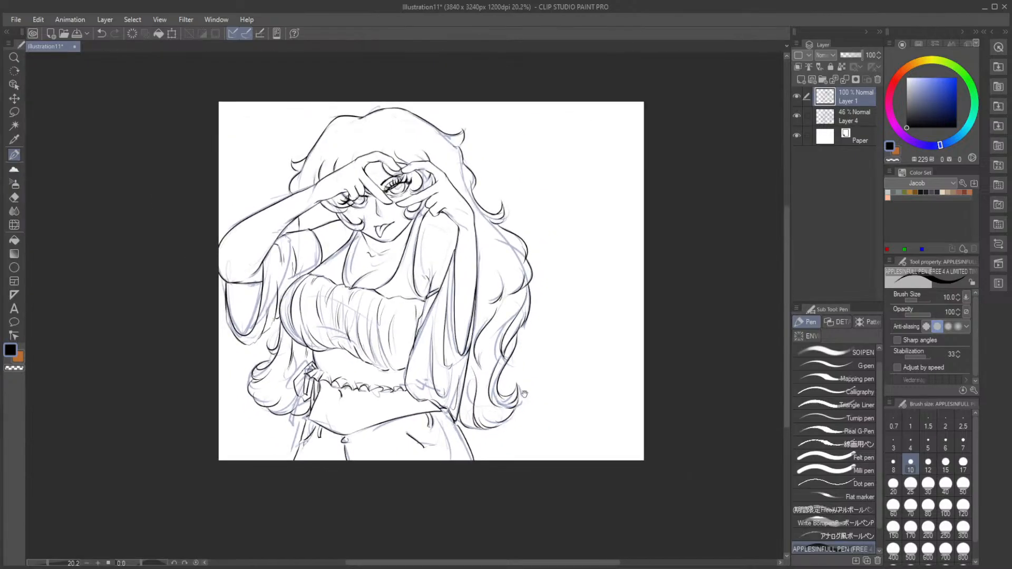
scroll(501, 432, up, 2)
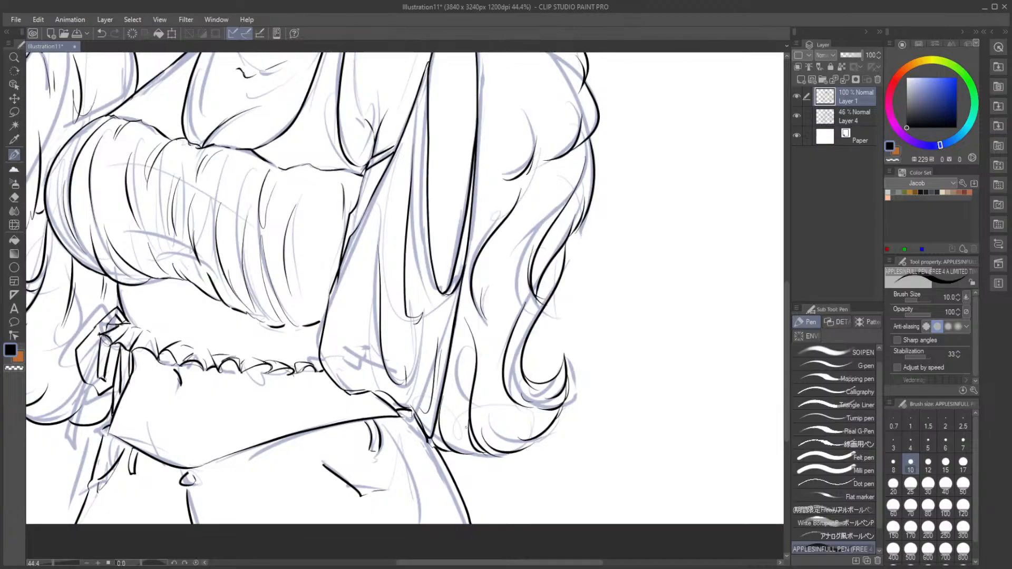
scroll(510, 265, down, 3)
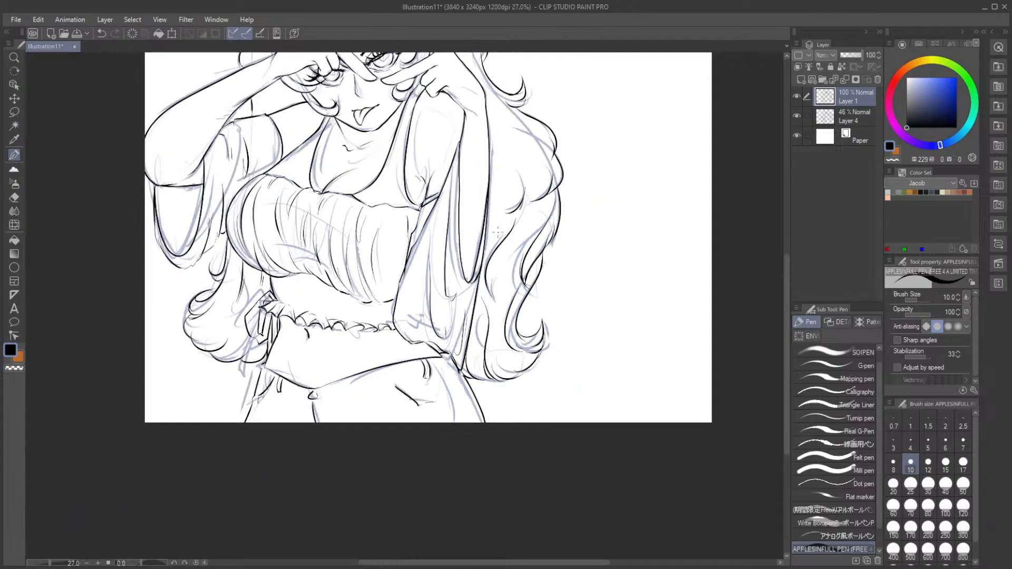
drag(497, 214, 462, 323)
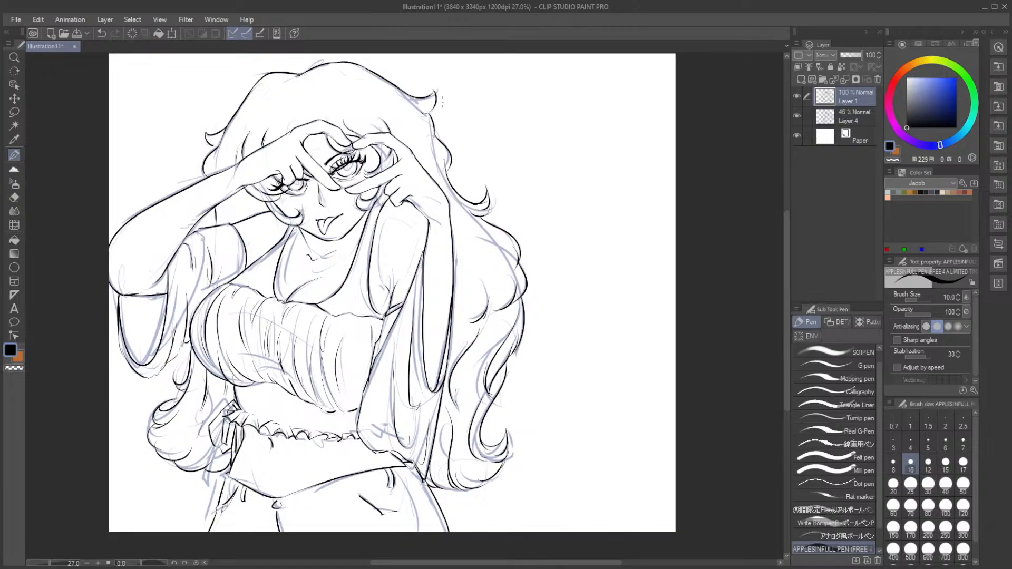
click(796, 117)
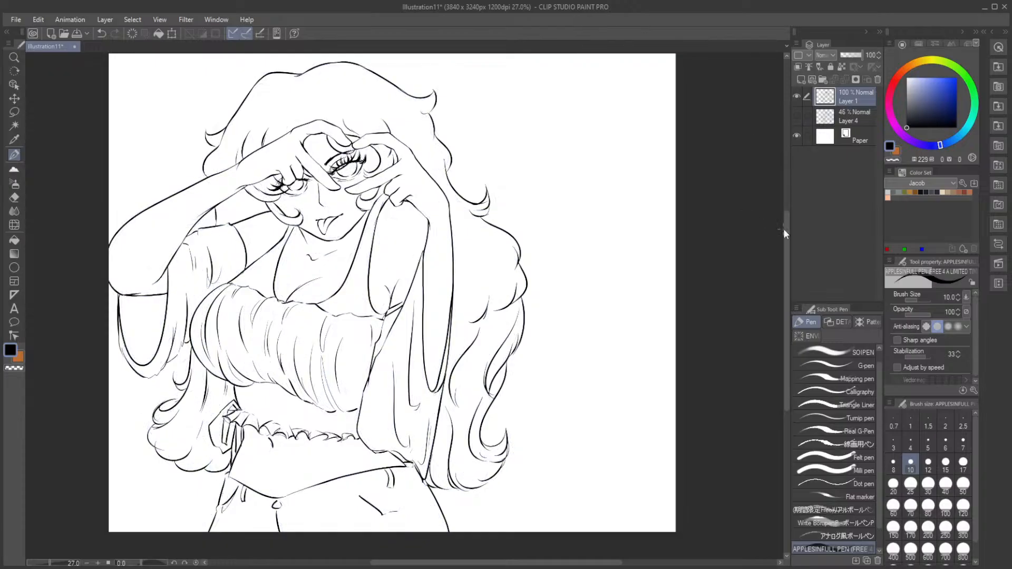
Step: Erase the inner line of the hair curl under the half-covered eye and redraw it as a smooth curve
scroll(473, 188, up, 3)
scroll(244, 192, up, 1)
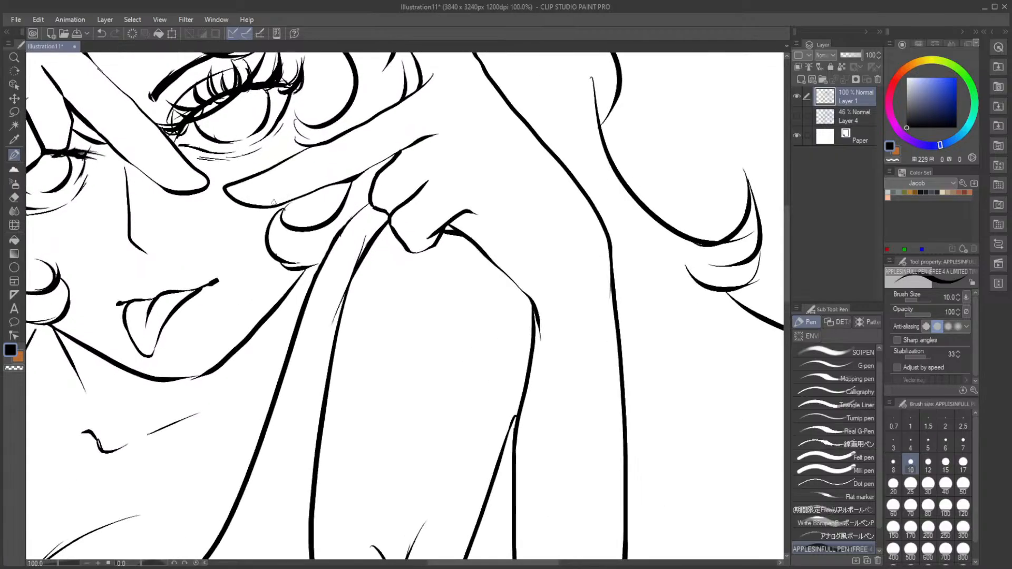
drag(186, 230, 472, 246)
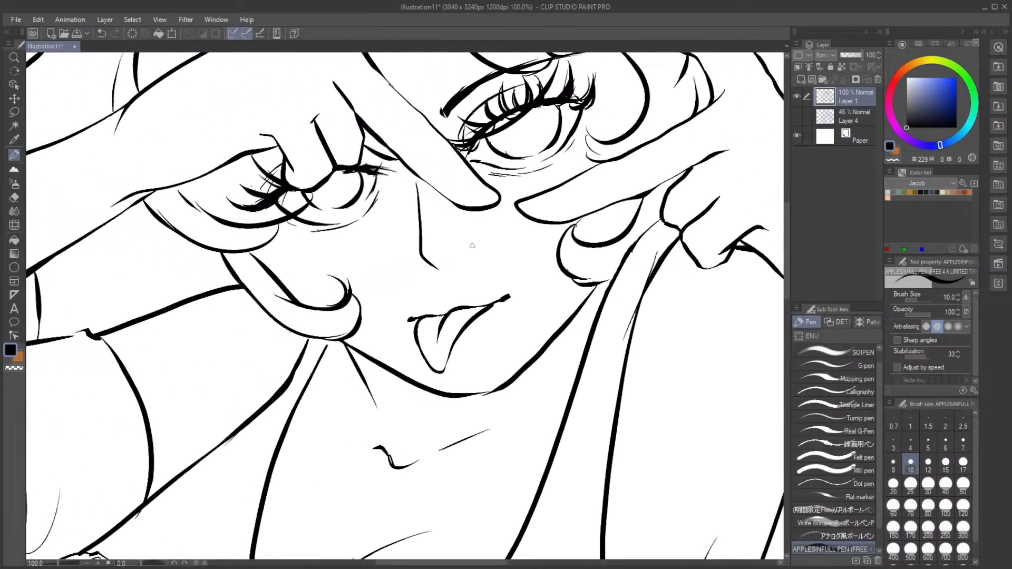
click(14, 197)
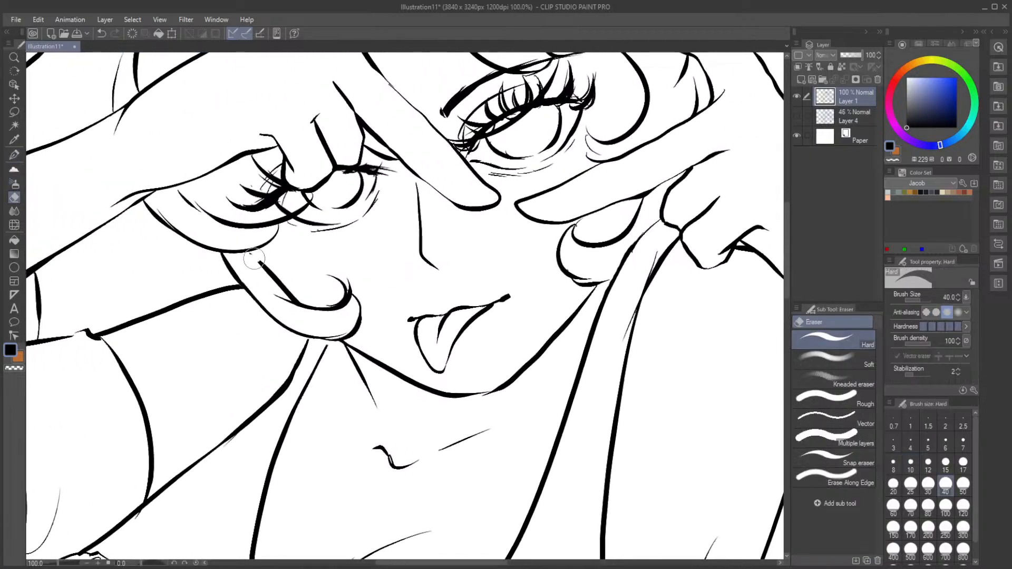
drag(253, 258, 308, 288)
key(p)
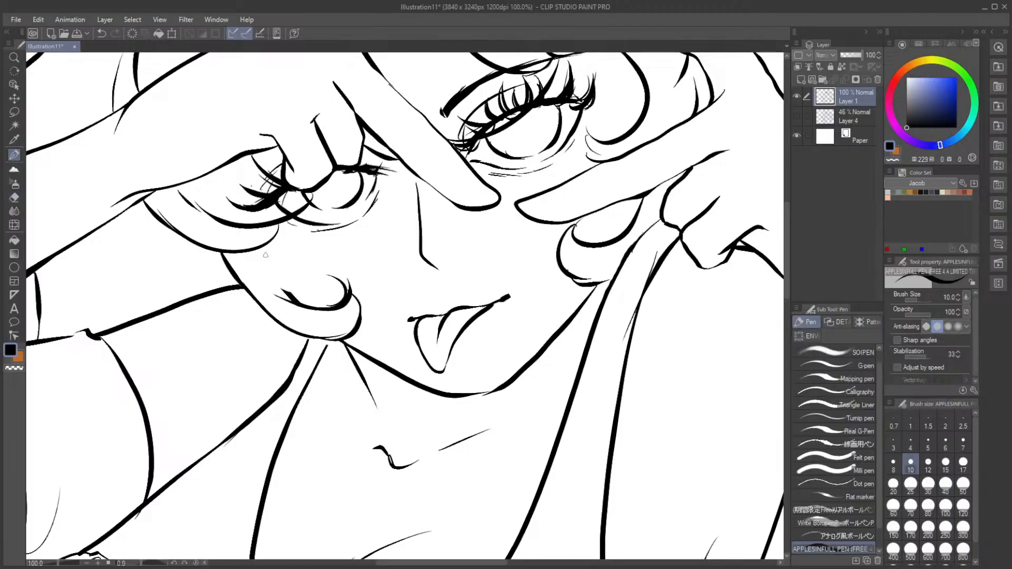
drag(266, 255, 315, 311)
Step: Erase the remaining old lines of that cheek curl and re-ink its outer outline, pointed tip and inner edge
click(14, 197)
drag(305, 309, 353, 271)
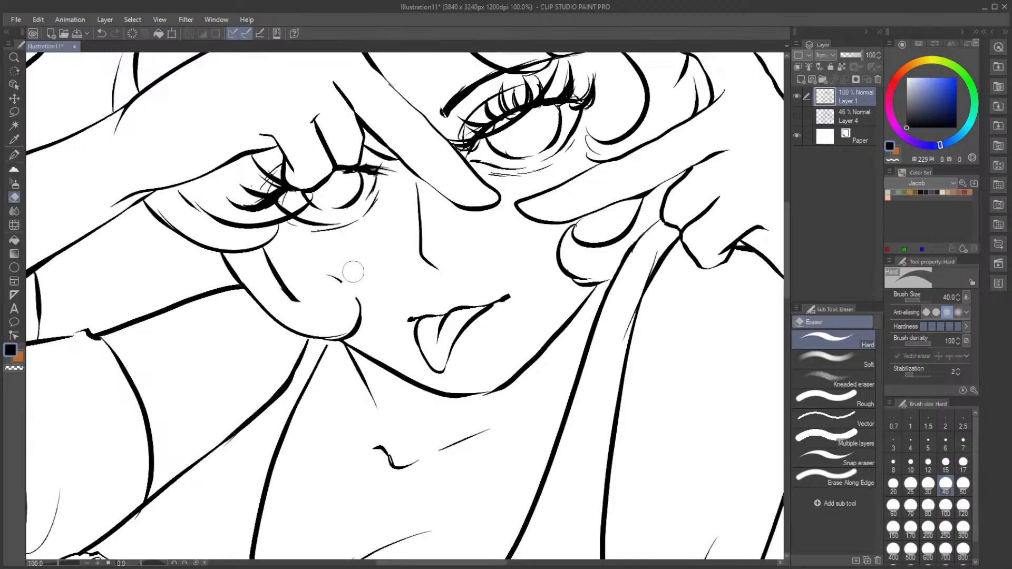
mouse_move(220, 267)
mouse_down()
mouse_move(224, 259)
mouse_move(235, 274)
mouse_up()
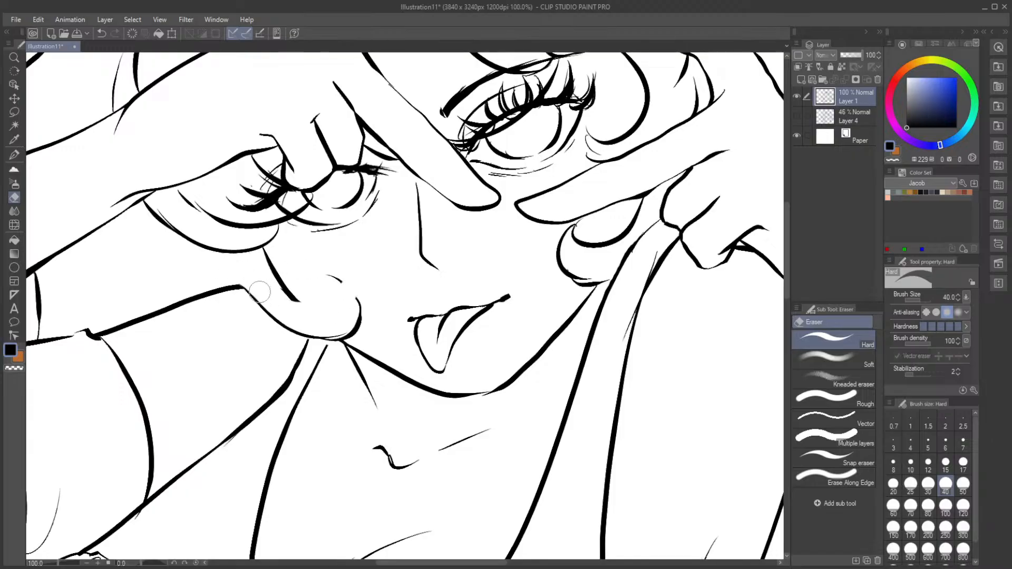
click(15, 155)
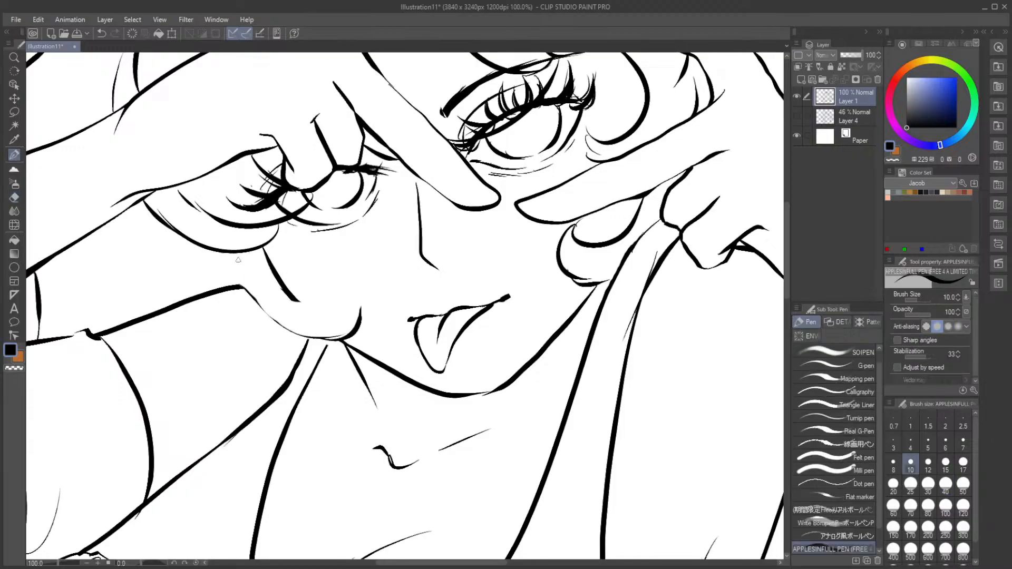
mouse_move(241, 253)
mouse_down()
mouse_move(265, 315)
mouse_move(331, 325)
mouse_move(346, 278)
mouse_up()
drag(348, 279, 362, 310)
mouse_move(296, 297)
mouse_down()
mouse_move(320, 320)
mouse_move(342, 296)
mouse_move(340, 267)
mouse_move(355, 301)
mouse_up()
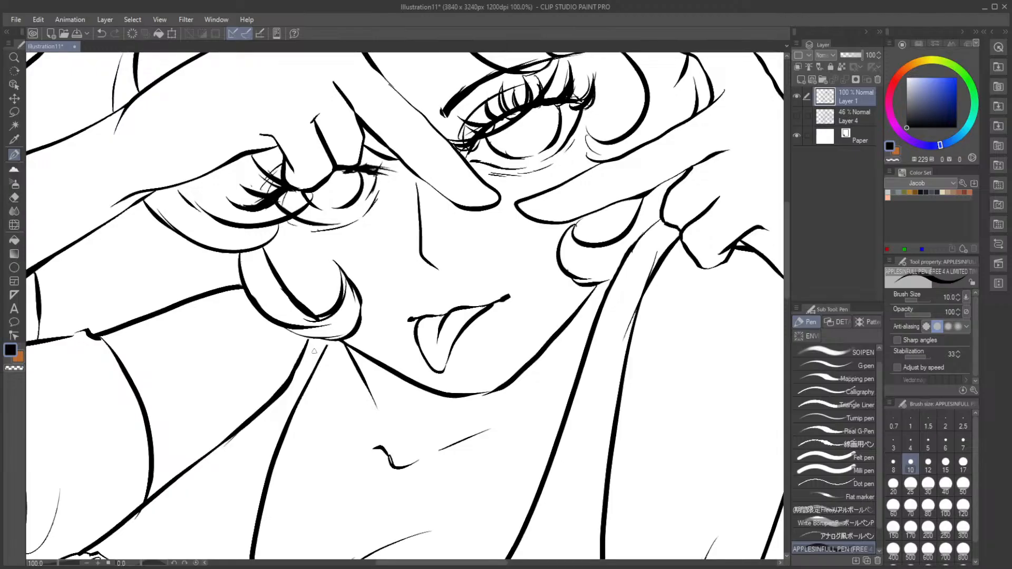
Step: Thin and clean up the inner line of the cheek curl with the Hard eraser at size 40
key(e)
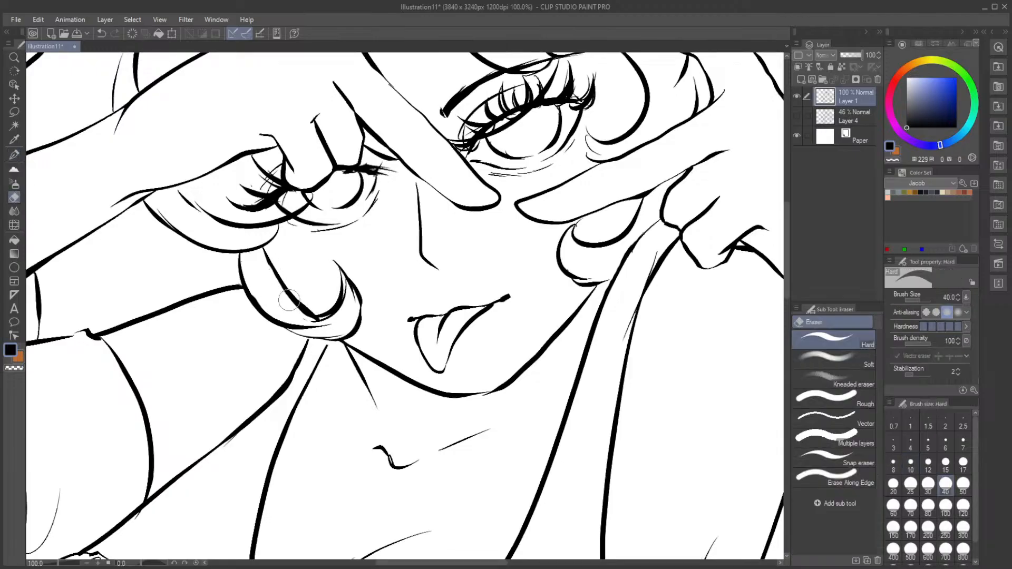
drag(284, 292, 317, 322)
key(ctrl+z)
drag(264, 254, 309, 320)
drag(278, 288, 309, 317)
drag(274, 258, 314, 318)
key(p)
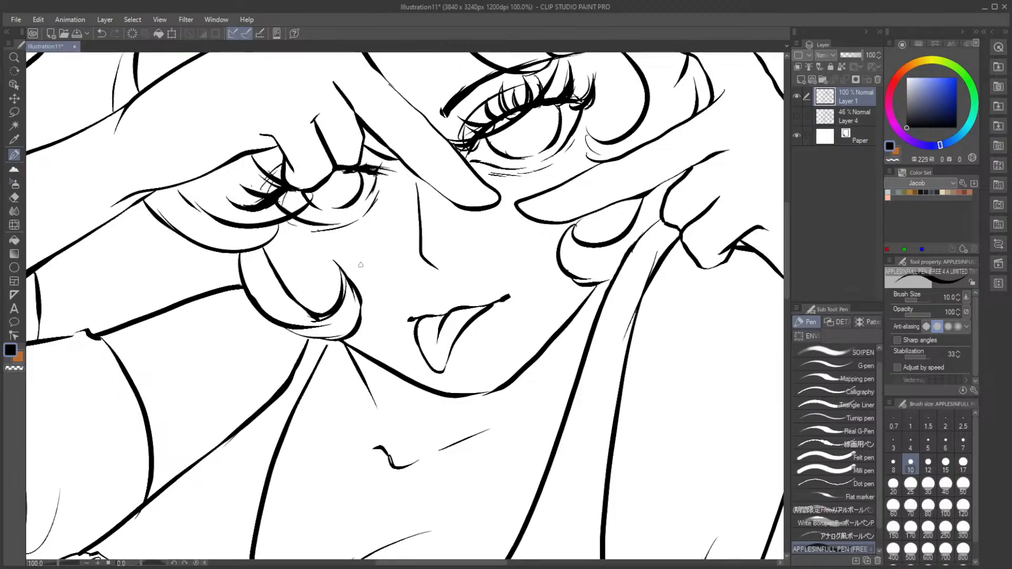
Step: Examine the line art around the face and cheek curls, and across the whole figure
scroll(353, 258, down, 3)
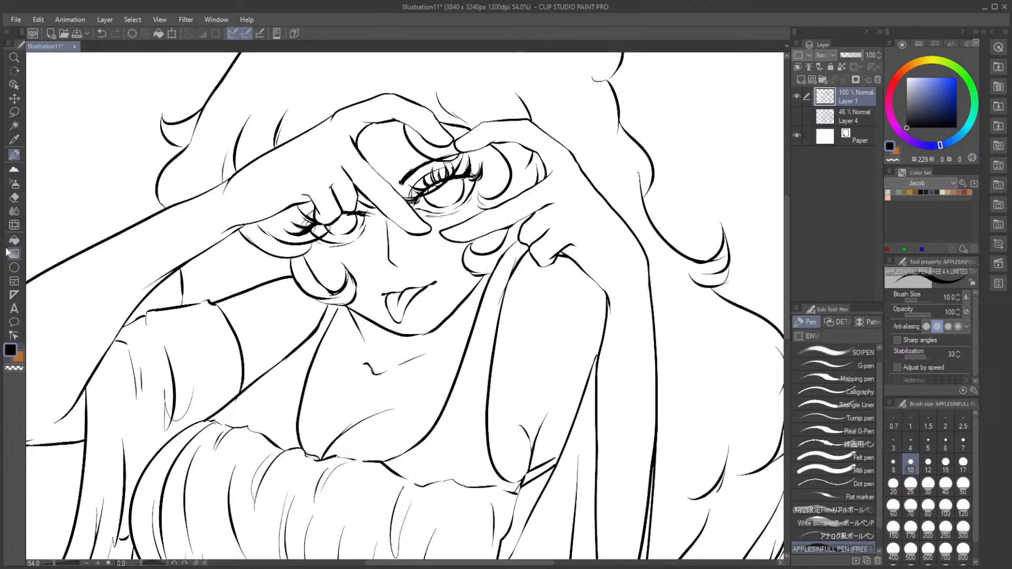
scroll(340, 304, down, 2)
drag(372, 362, 375, 264)
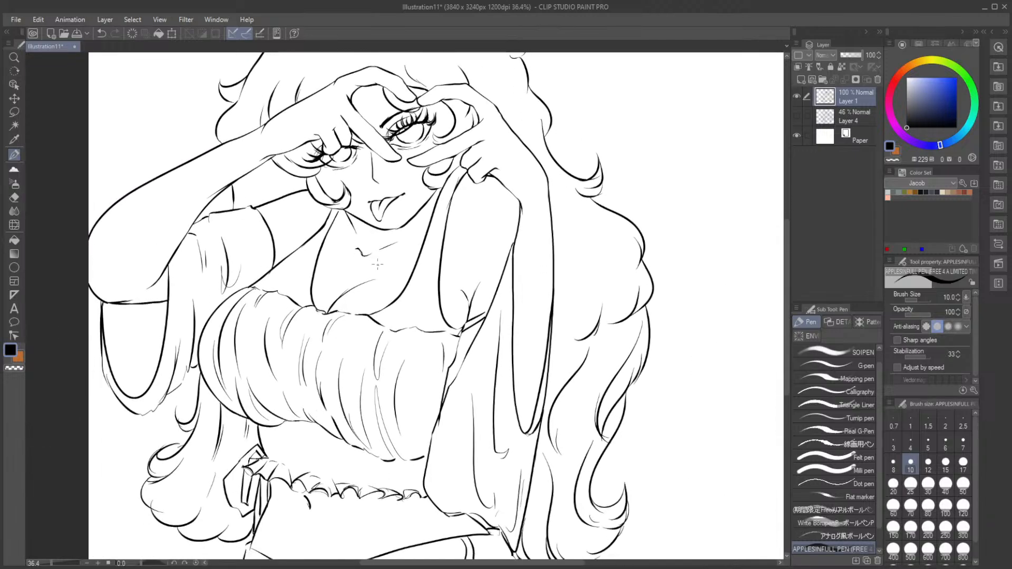
scroll(343, 181, up, 2)
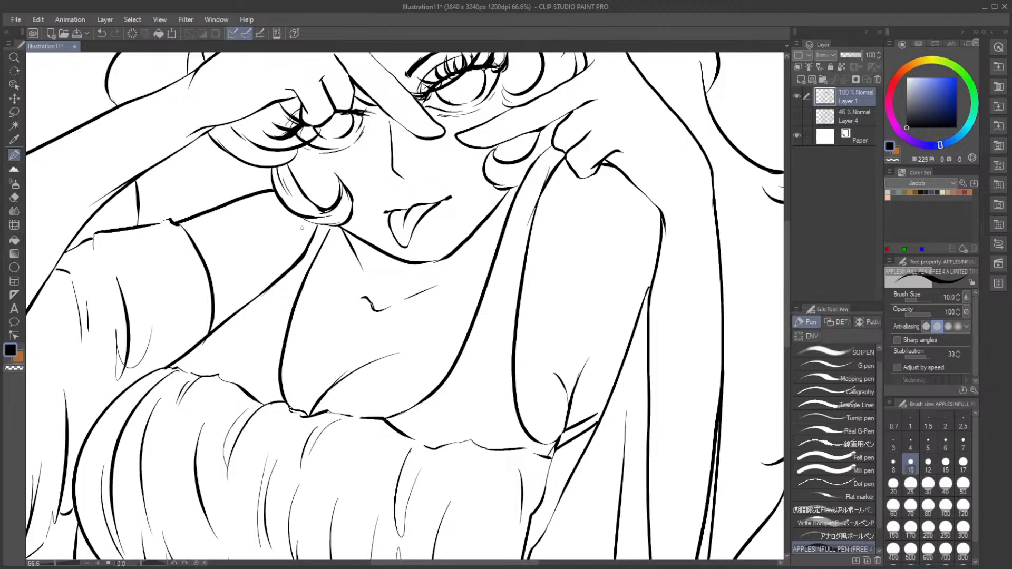
key(e)
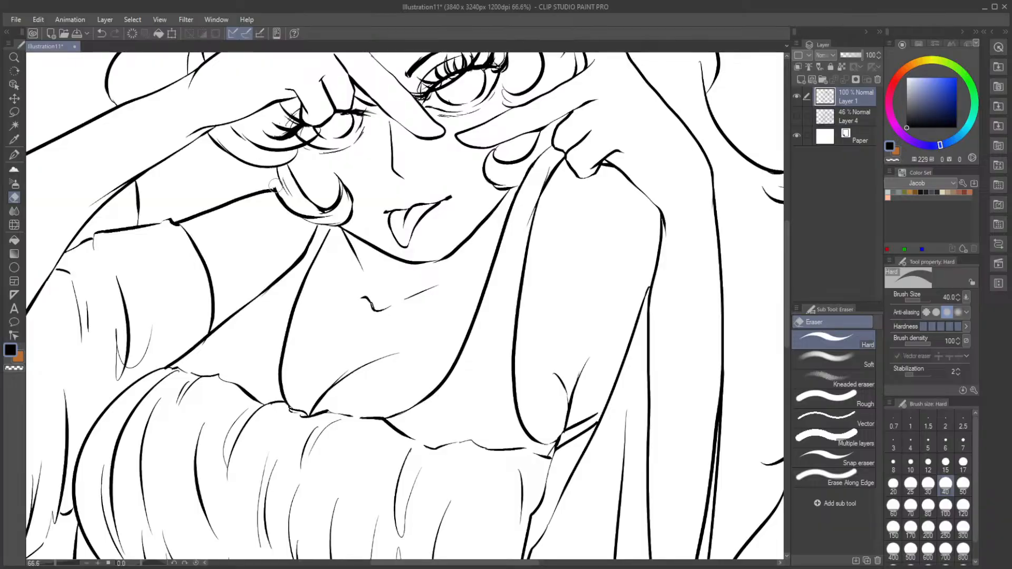
click(14, 169)
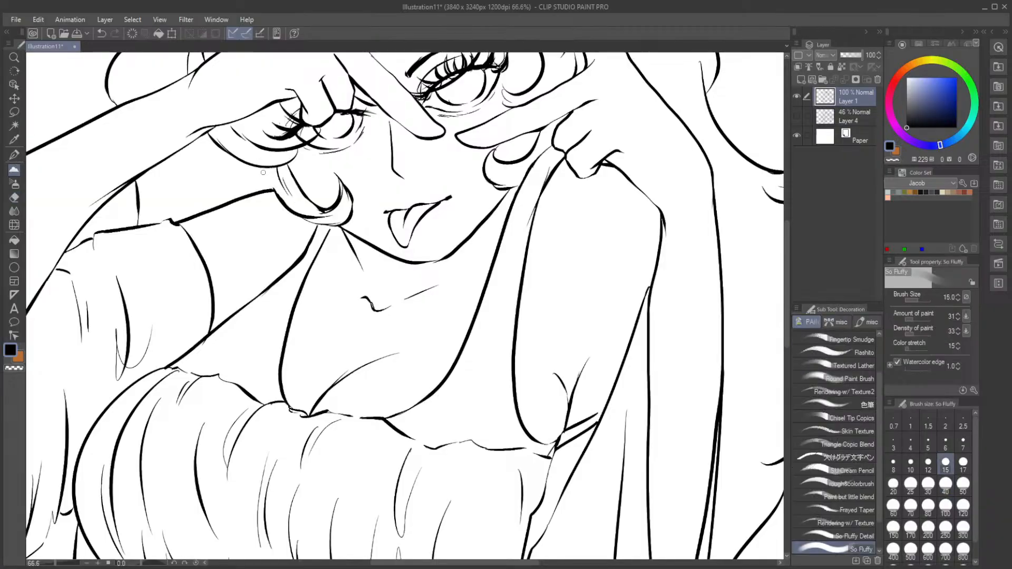
click(16, 153)
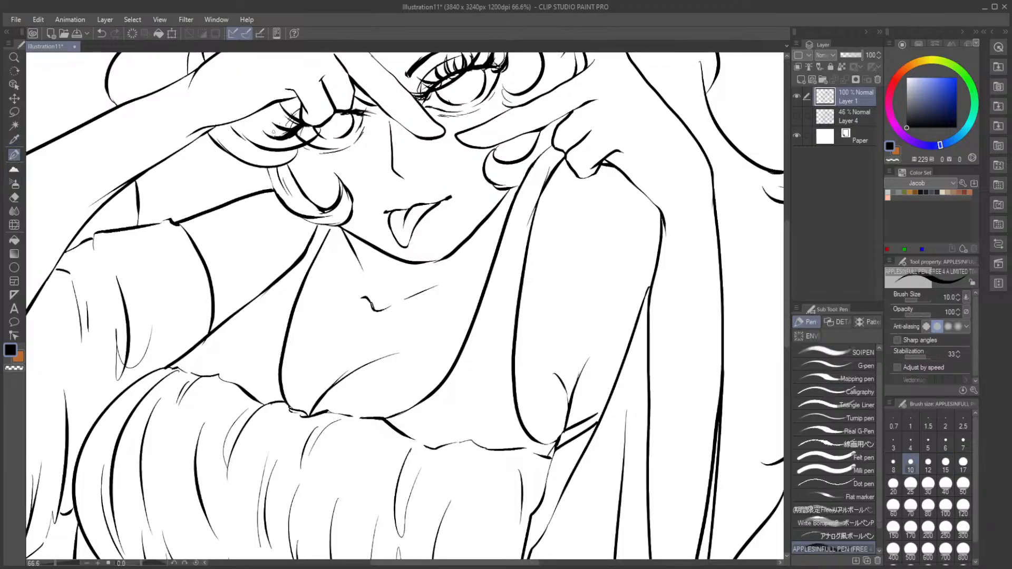
scroll(273, 133, down, 1)
drag(345, 164, 402, 312)
scroll(402, 312, up, 1)
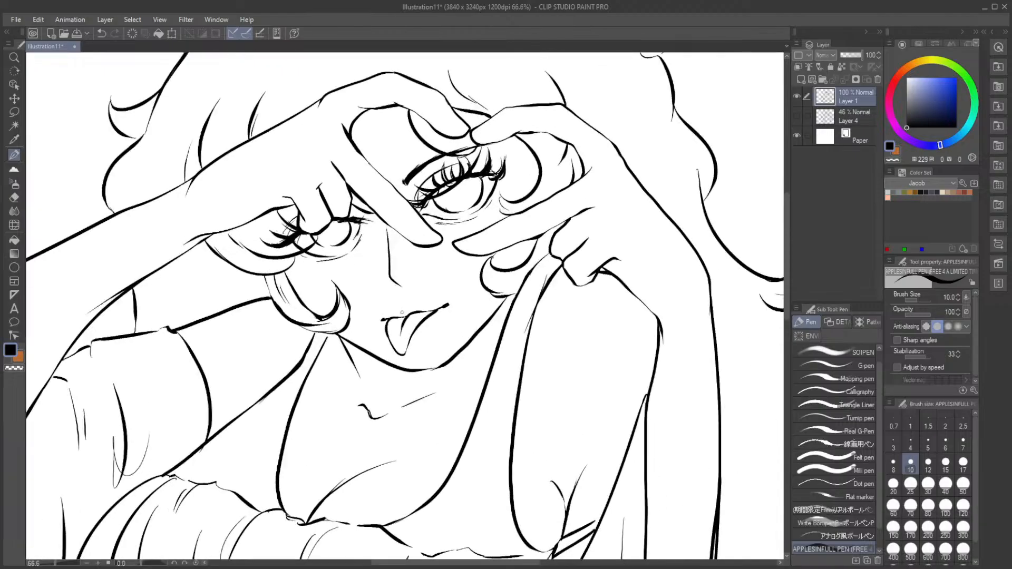
mouse_move(485, 260)
mouse_down()
mouse_move(496, 294)
mouse_move(511, 288)
mouse_move(501, 271)
mouse_move(528, 272)
mouse_up()
scroll(530, 276, down, 2)
drag(484, 319, 387, 267)
scroll(408, 255, down, 1)
scroll(404, 253, down, 1)
scroll(405, 255, up, 1)
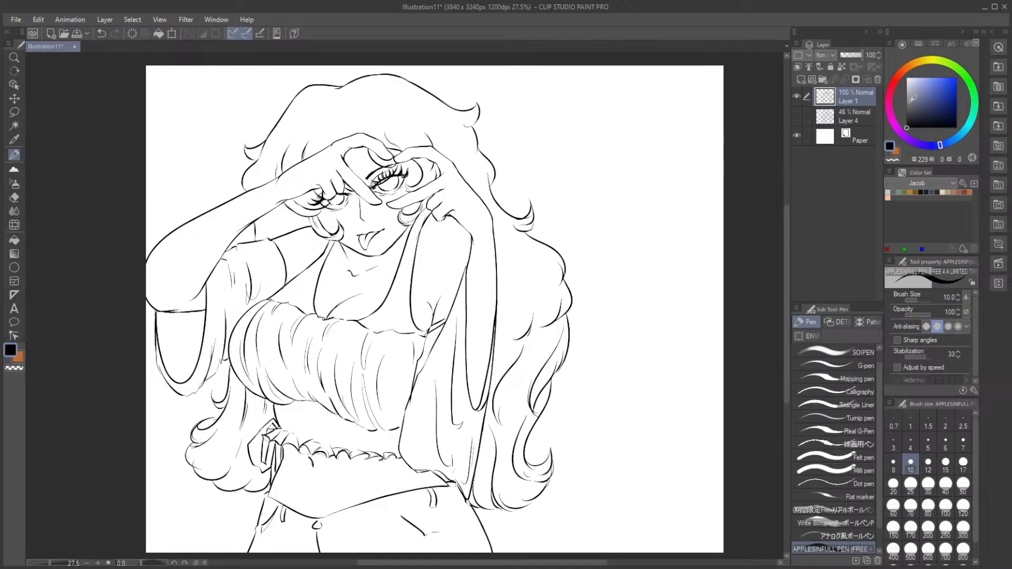
Step: Change the paper colour to a slate blue-grey and add a new raster layer directly above Layer 4
click(843, 115)
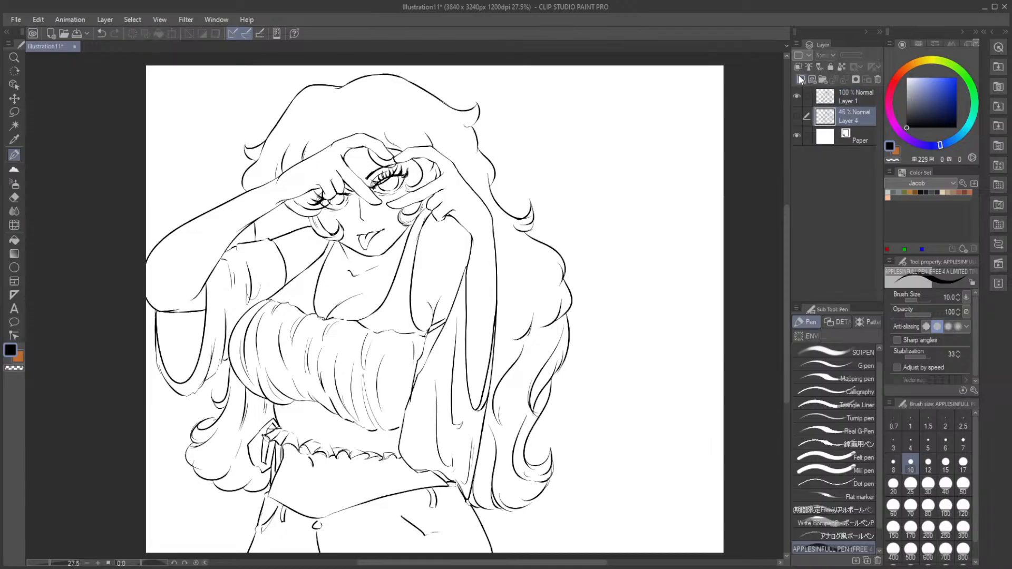
click(826, 138)
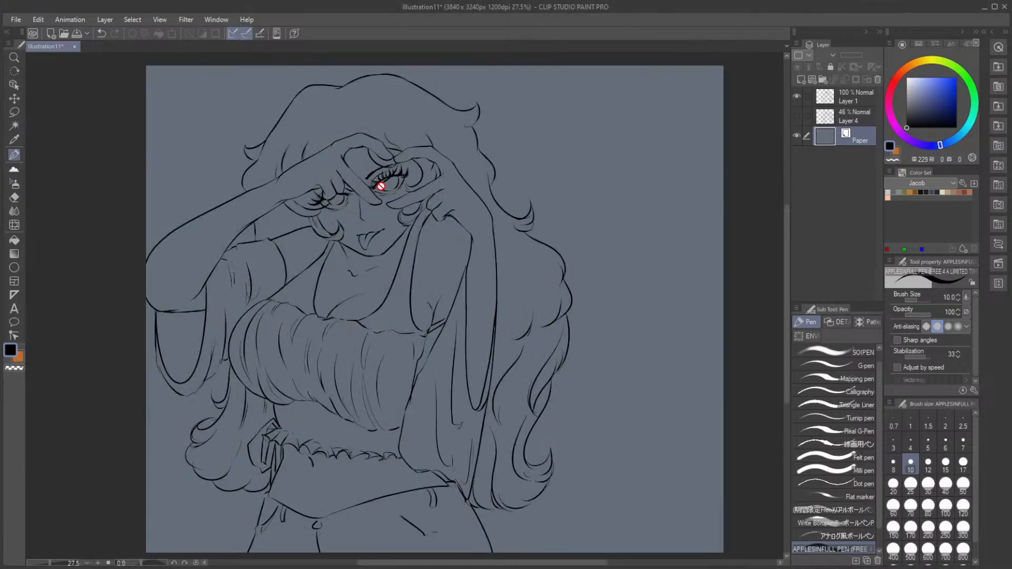
scroll(425, 168, up, 3)
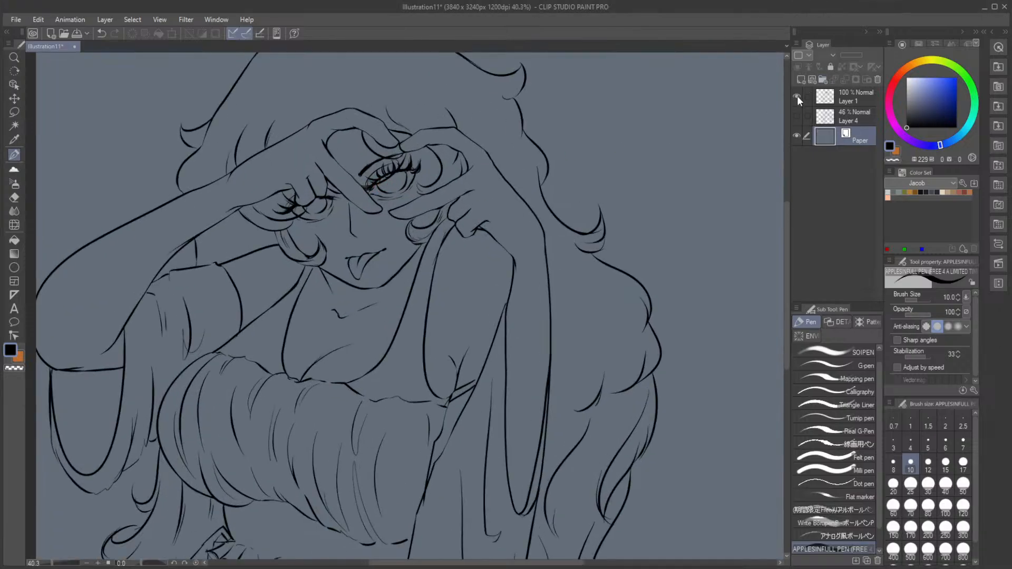
click(834, 114)
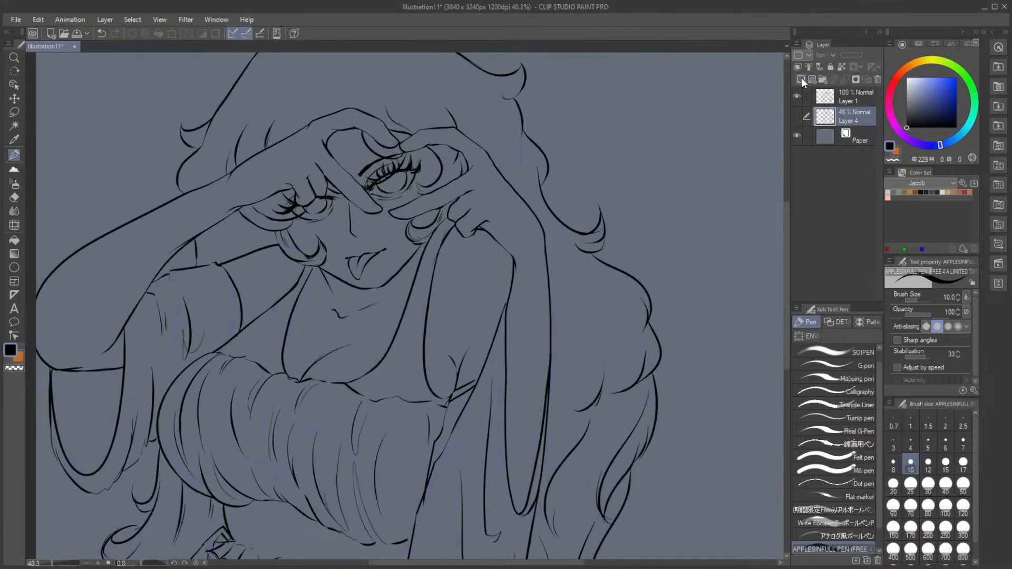
click(801, 79)
Step: Paint along the outer edge of the raised hand and its curled finger with the G-pen at size 25 in light orange (23/54/100)
scroll(508, 129, up, 1)
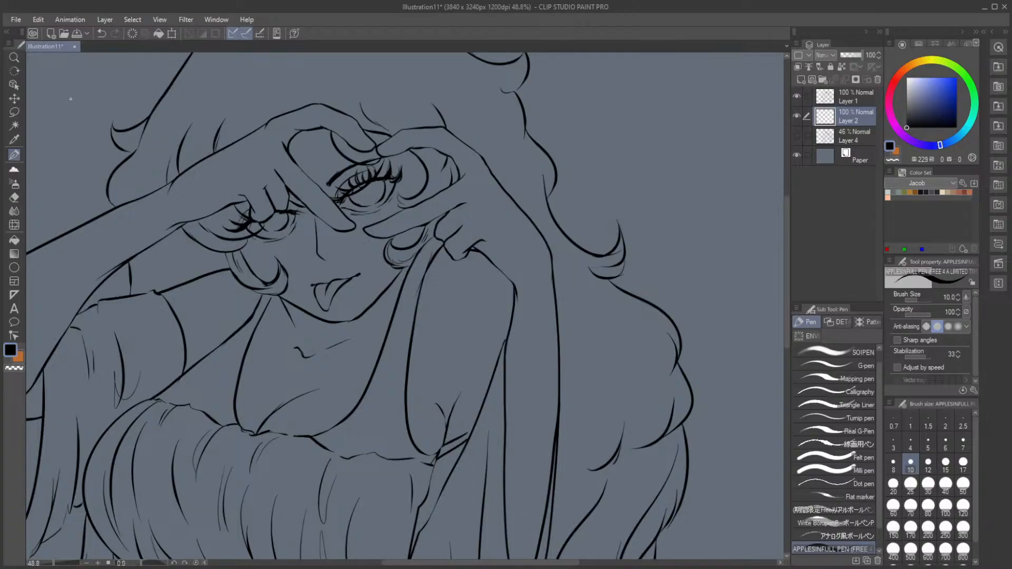
drag(294, 173, 382, 234)
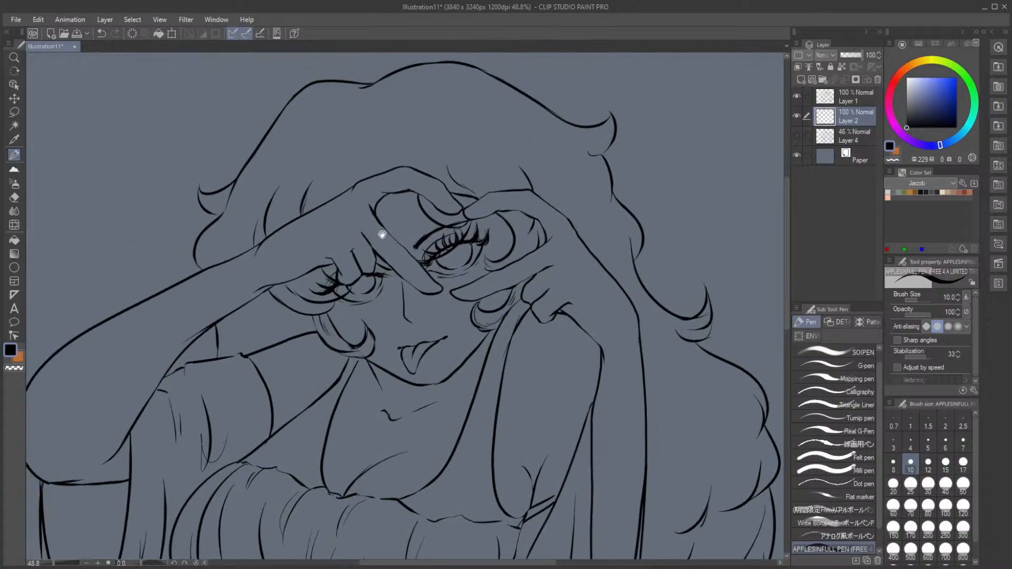
scroll(382, 234, up, 2)
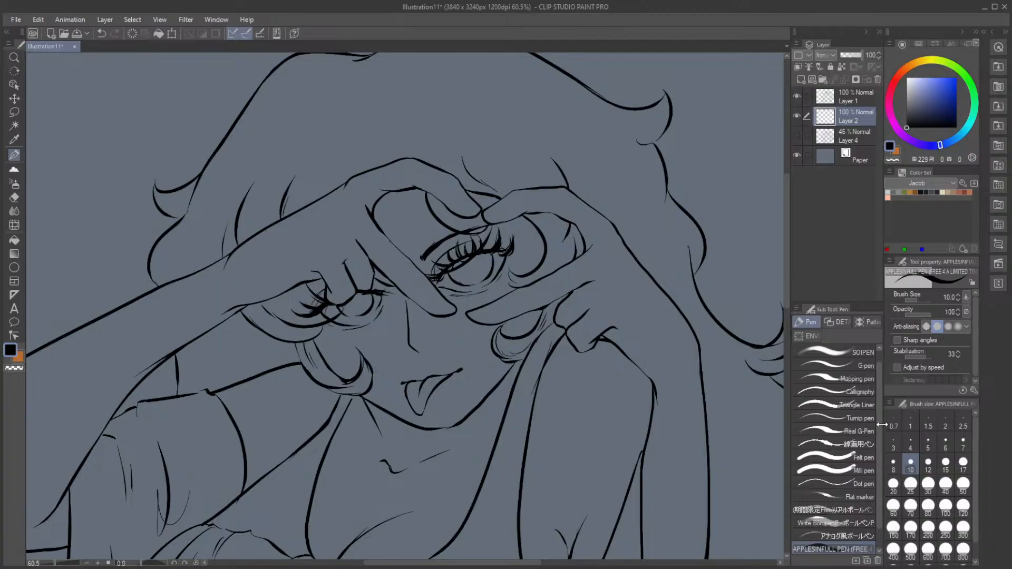
scroll(875, 411, up, 1)
click(845, 378)
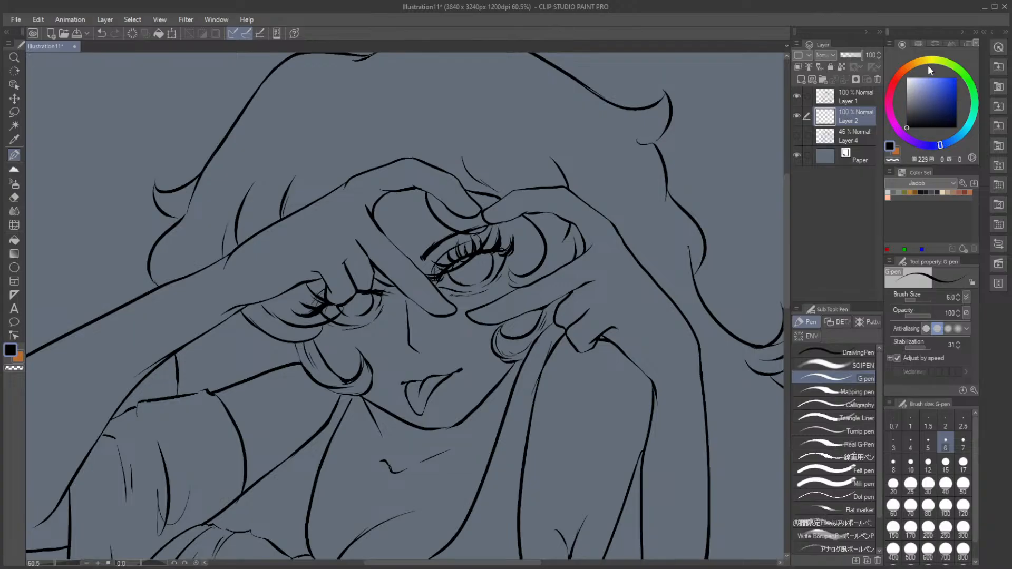
click(912, 62)
mouse_move(925, 92)
mouse_down()
mouse_move(931, 86)
mouse_move(907, 63)
mouse_move(903, 70)
mouse_move(931, 83)
mouse_move(905, 68)
mouse_move(936, 82)
mouse_move(936, 67)
mouse_up()
click(910, 65)
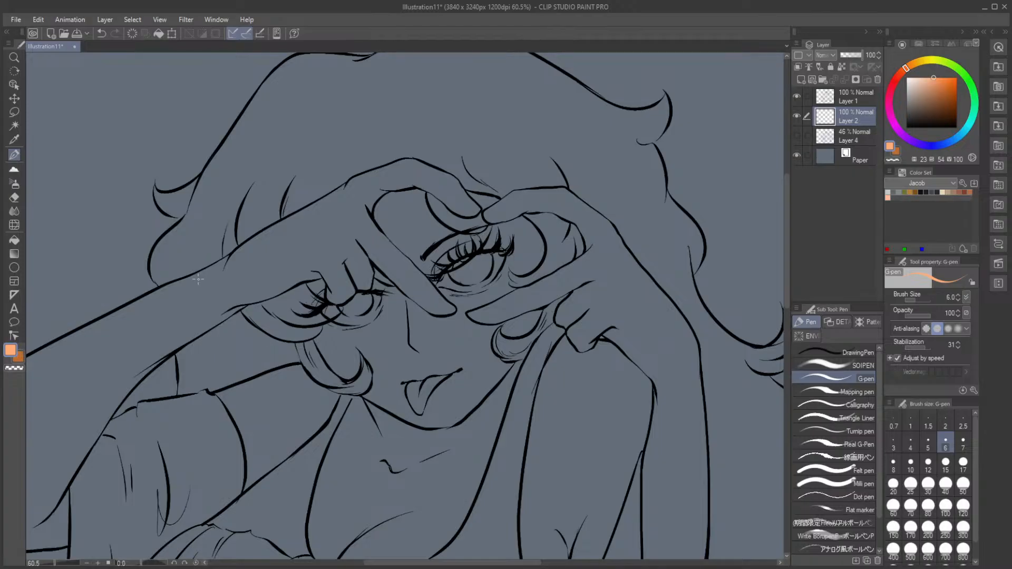
click(910, 483)
mouse_move(238, 261)
mouse_down()
mouse_move(207, 277)
mouse_move(354, 182)
mouse_move(401, 166)
mouse_up()
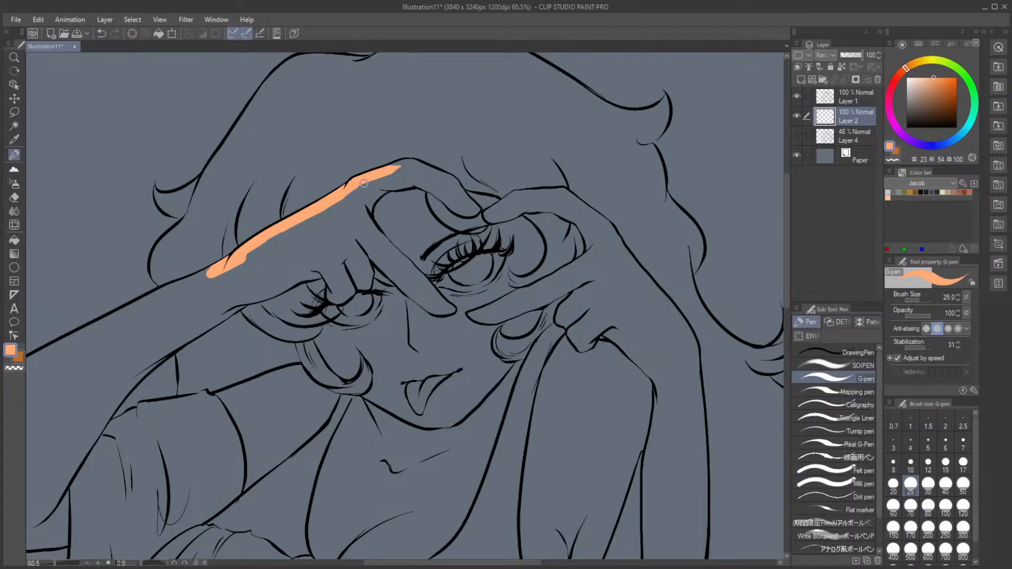
drag(142, 563, 149, 563)
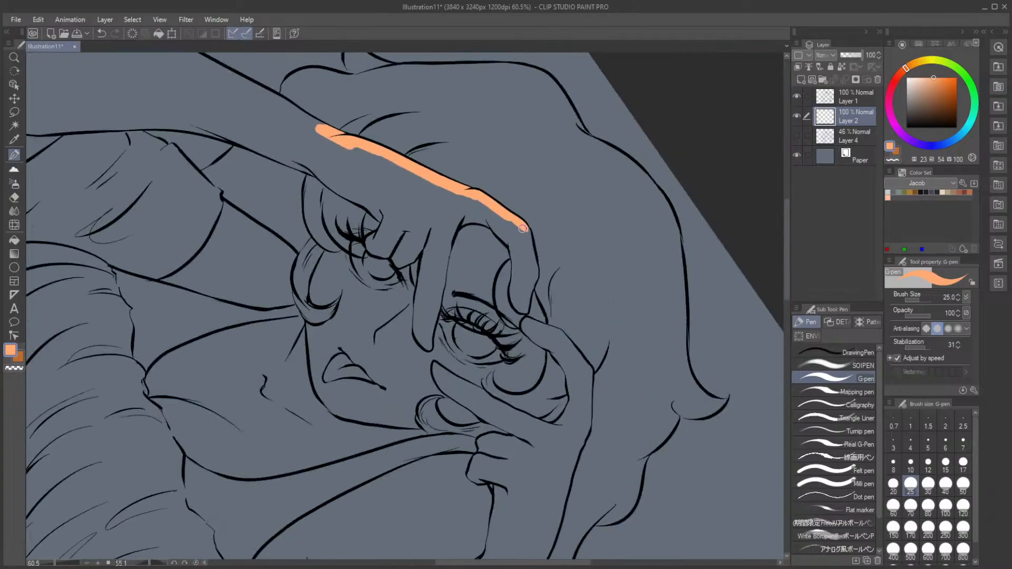
mouse_move(515, 222)
mouse_down()
mouse_move(534, 280)
mouse_move(521, 308)
mouse_move(519, 294)
mouse_move(526, 308)
mouse_move(511, 288)
mouse_move(526, 310)
mouse_move(513, 289)
mouse_move(518, 258)
mouse_move(519, 301)
mouse_move(530, 267)
mouse_move(524, 305)
mouse_up()
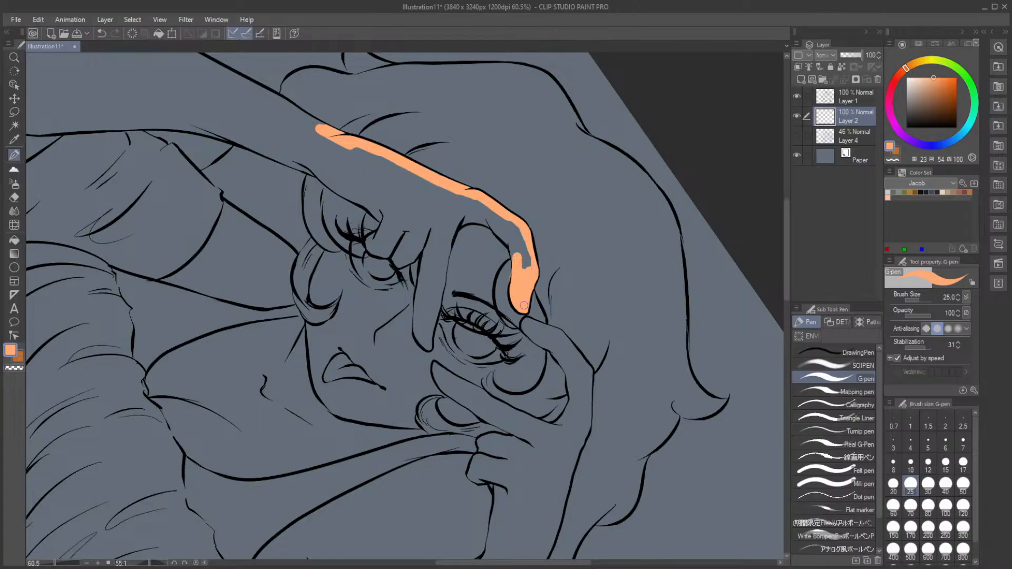
Step: Paint the inner edge of the curled finger back to the base of the straight finger, trimming spill with the Hard eraser at sizes 5 and 8
click(16, 197)
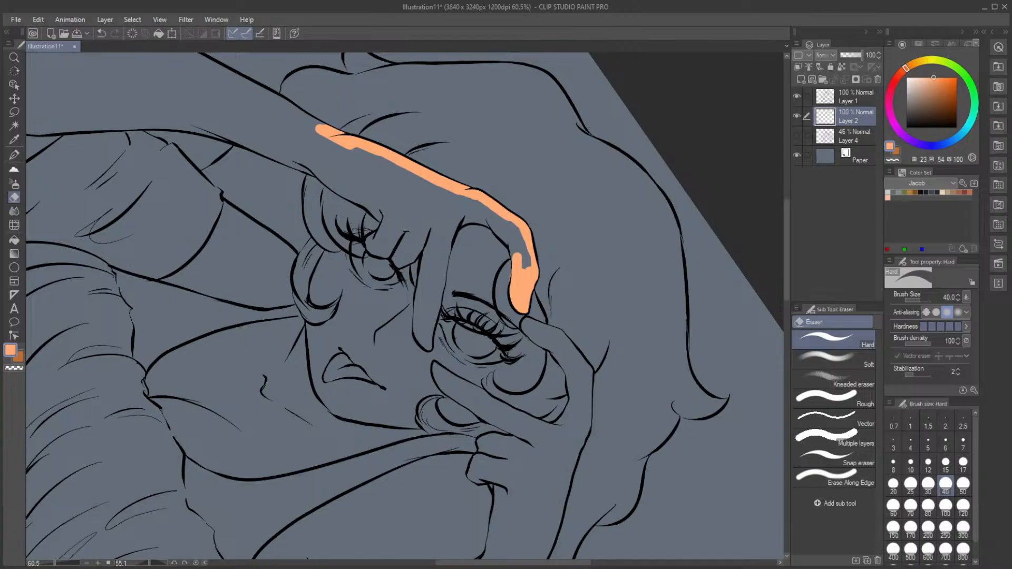
click(928, 441)
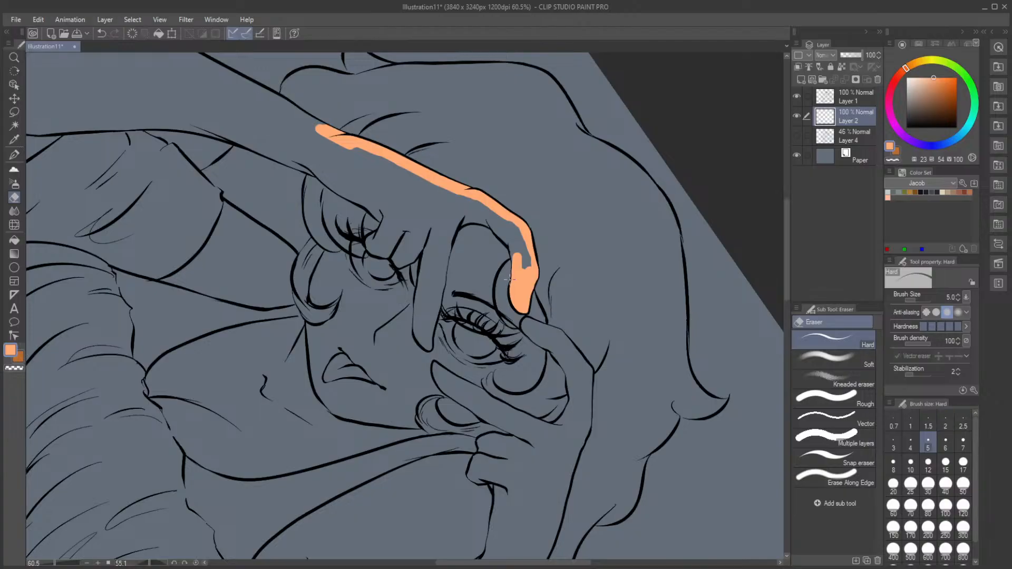
click(20, 157)
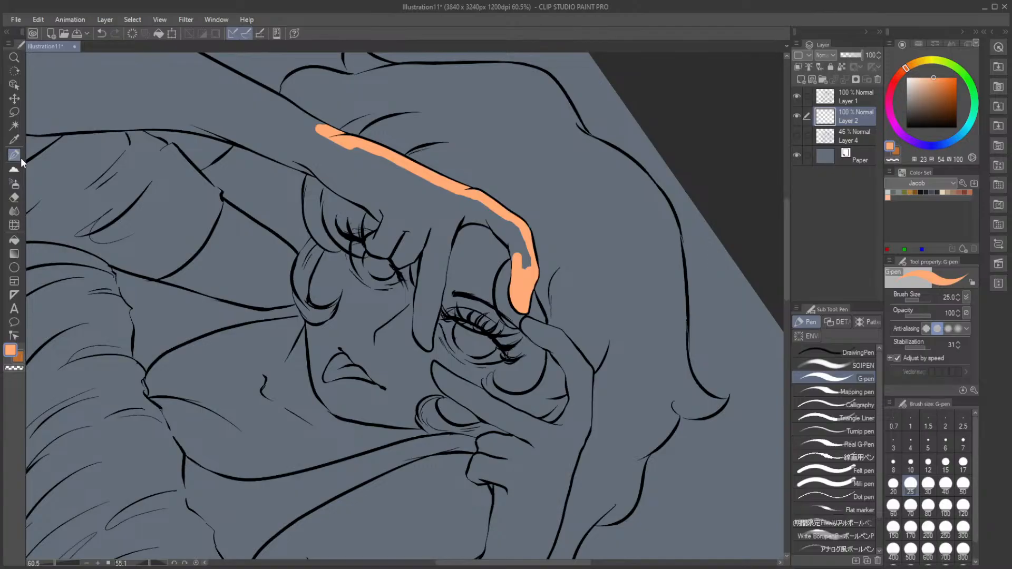
drag(486, 216, 515, 255)
key(e)
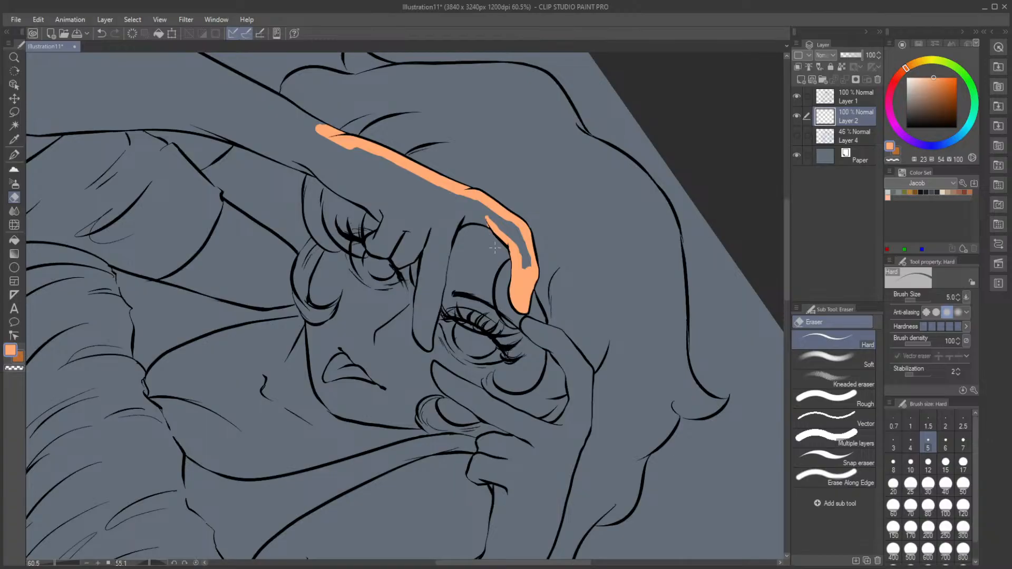
click(14, 154)
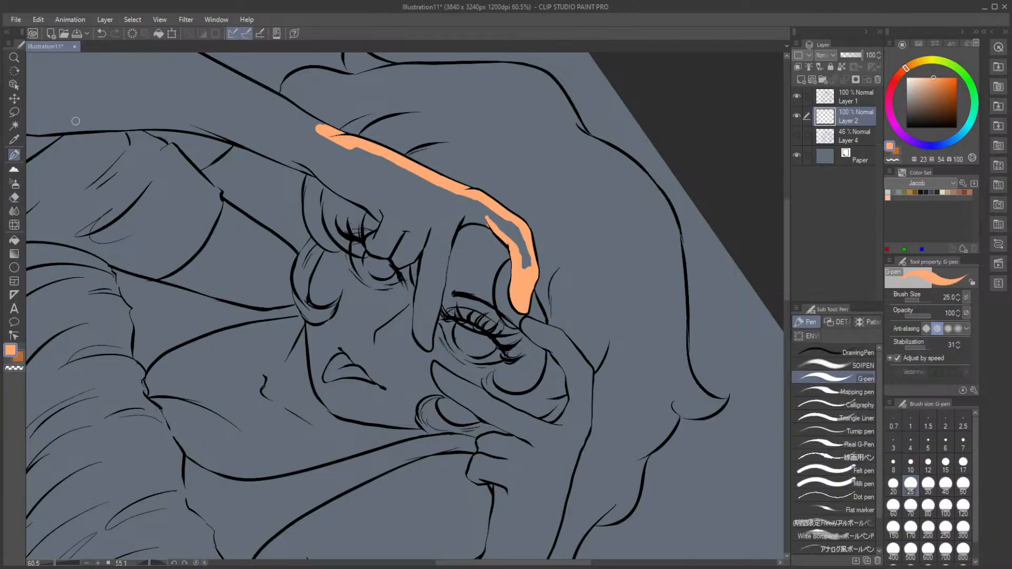
mouse_move(459, 227)
mouse_down()
mouse_move(474, 221)
mouse_move(489, 231)
mouse_up()
click(14, 197)
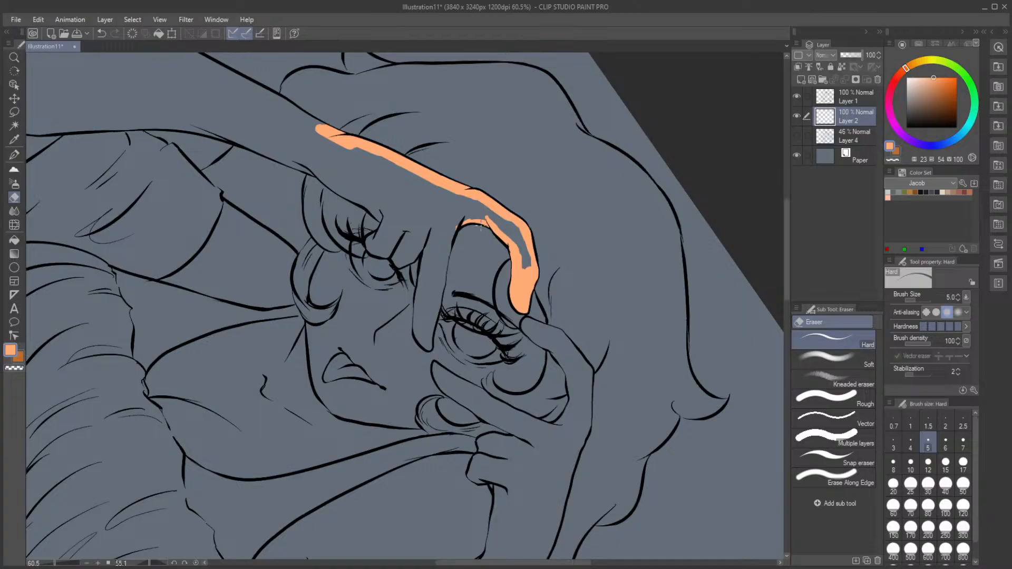
click(893, 464)
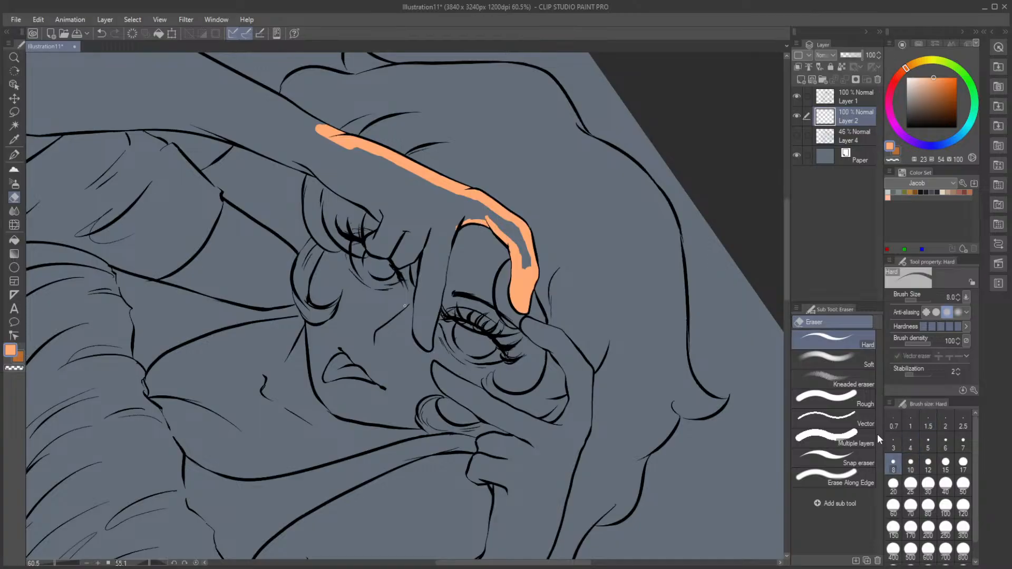
Step: Paint both sides and the tip of the straight finger with the G-pen, cleaning stray colour with the Hard eraser
key(p)
drag(464, 216, 439, 299)
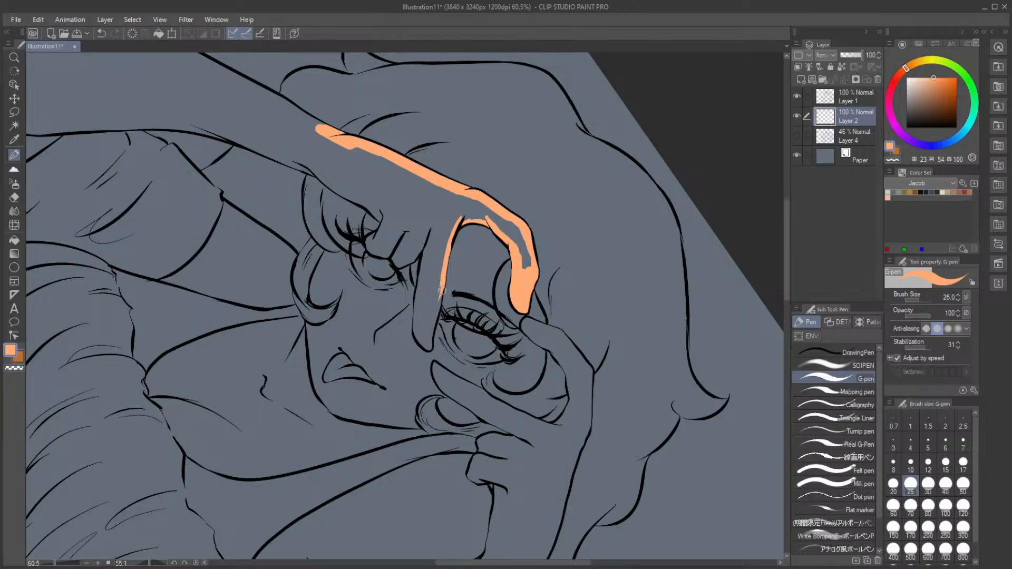
mouse_move(444, 289)
mouse_down()
mouse_move(429, 348)
mouse_move(417, 327)
mouse_move(423, 284)
mouse_up()
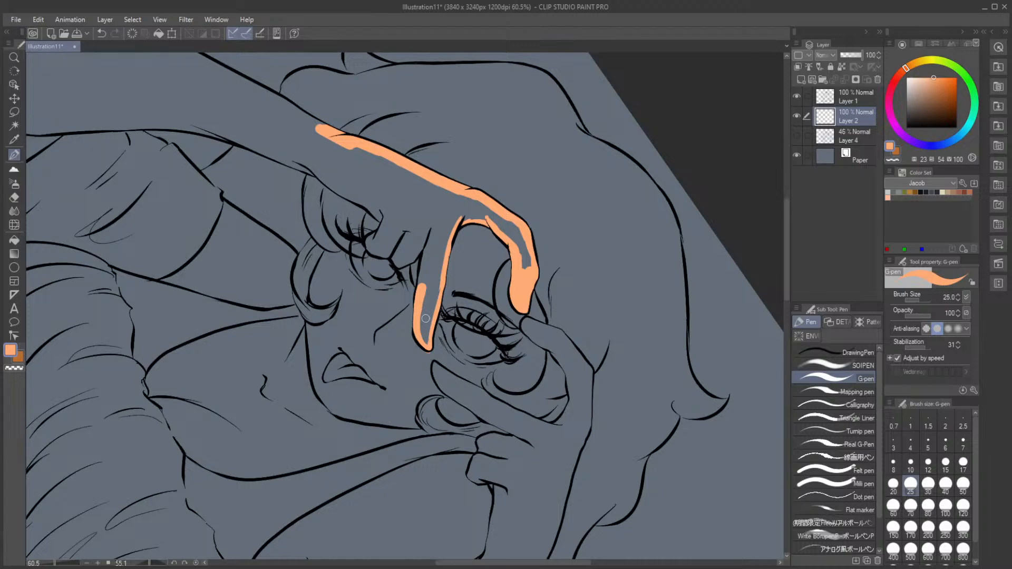
click(14, 197)
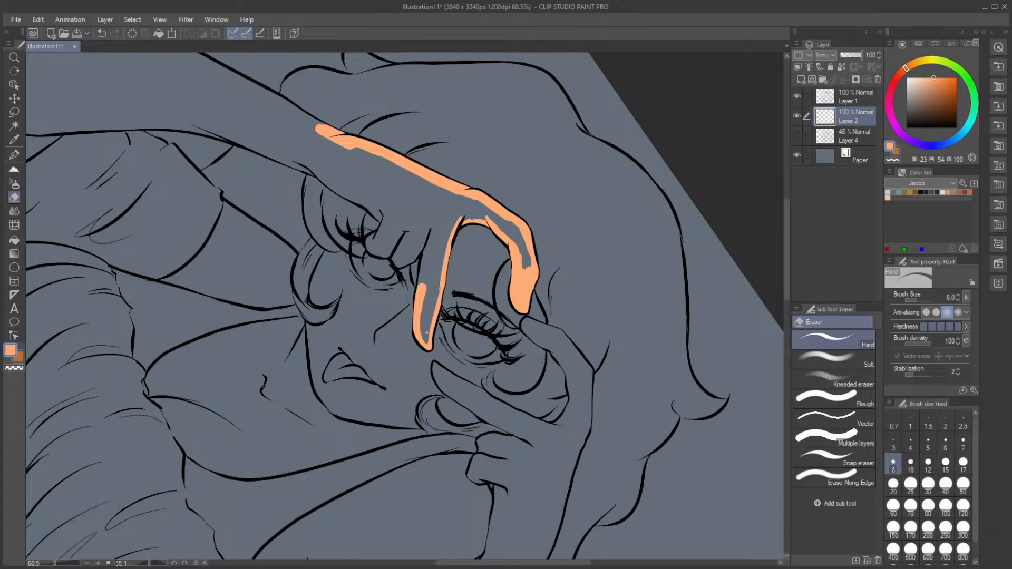
Step: Paint the folded fingers and the inner edge of the hand back to the wrist, tidying the colour with the eraser
key(p)
mouse_move(422, 285)
mouse_down()
mouse_move(425, 217)
mouse_move(378, 221)
mouse_move(386, 215)
mouse_move(369, 249)
mouse_move(386, 254)
mouse_move(406, 233)
mouse_move(391, 255)
mouse_move(398, 264)
mouse_move(425, 238)
mouse_move(406, 251)
mouse_up()
click(14, 197)
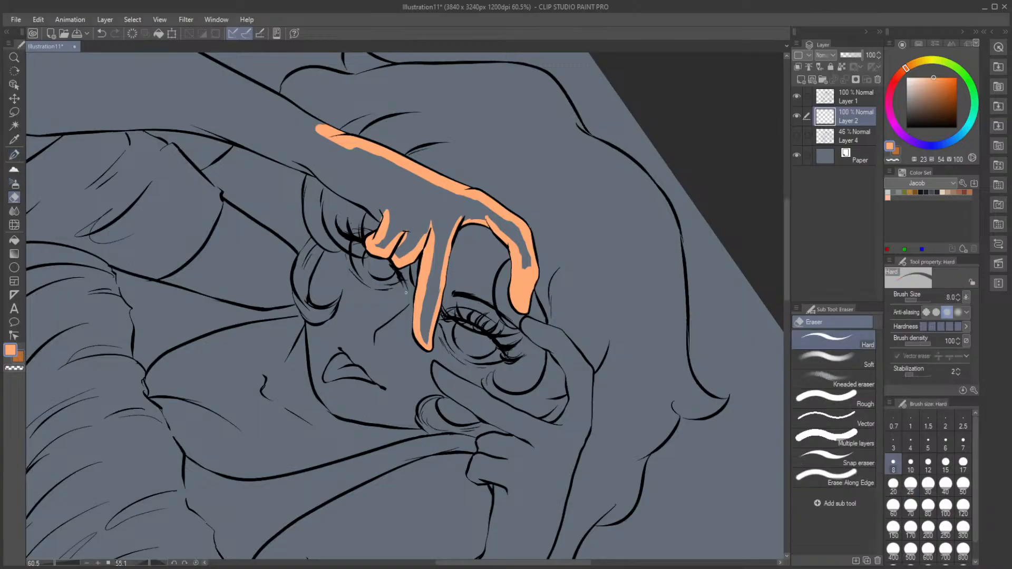
click(15, 155)
mouse_move(323, 178)
mouse_down()
mouse_move(301, 163)
mouse_move(384, 218)
mouse_up()
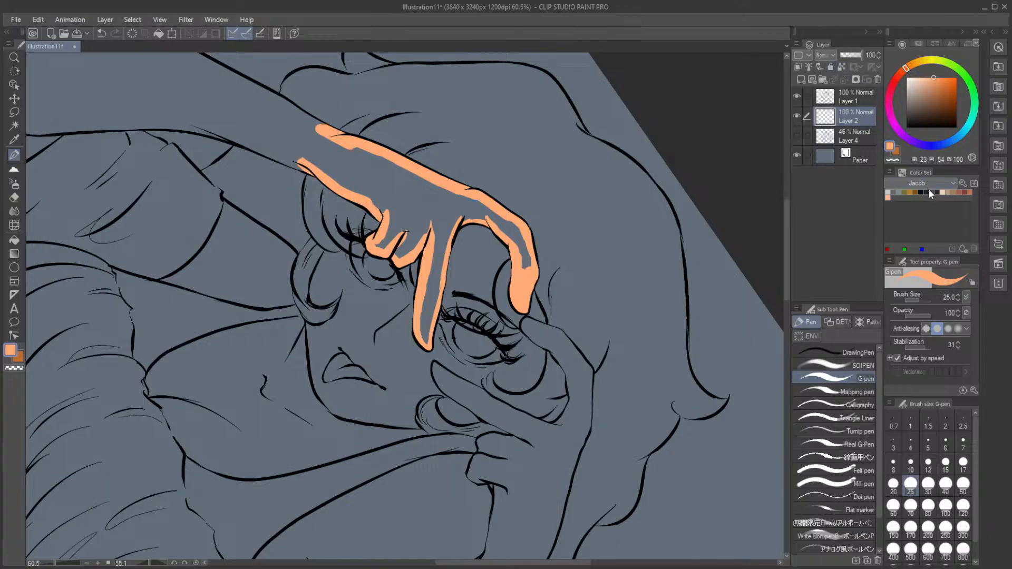
Step: Switch to another colour set, choose its pale peach (23/28/100), and recolour the painted hand outline with the Fill tool
click(918, 249)
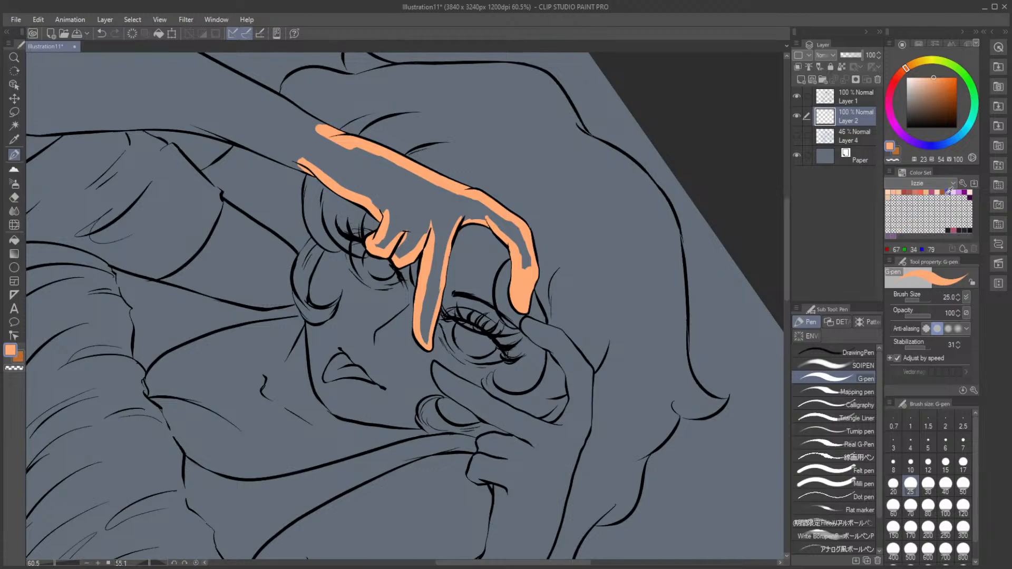
click(898, 192)
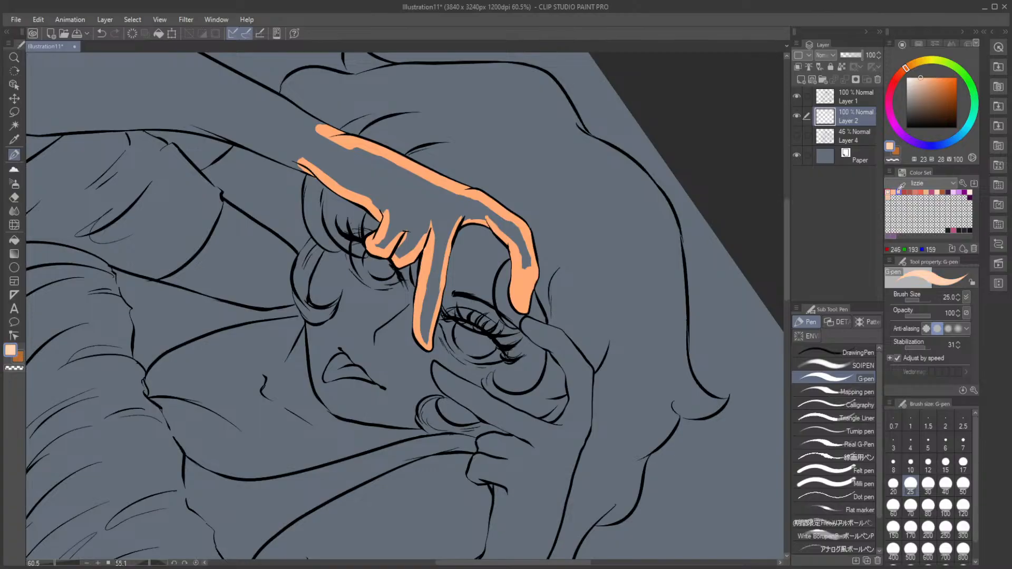
click(14, 240)
click(526, 276)
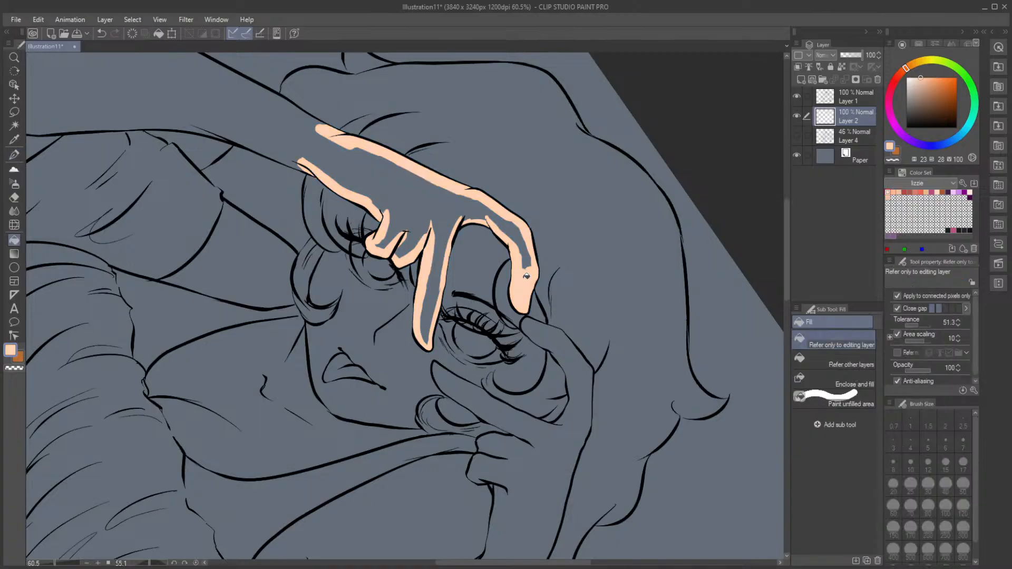
Step: Paint the outer edge of the forearm from the wrist down to the elbow with the G-pen in pale peach, redoing unsatisfactory strokes
click(14, 154)
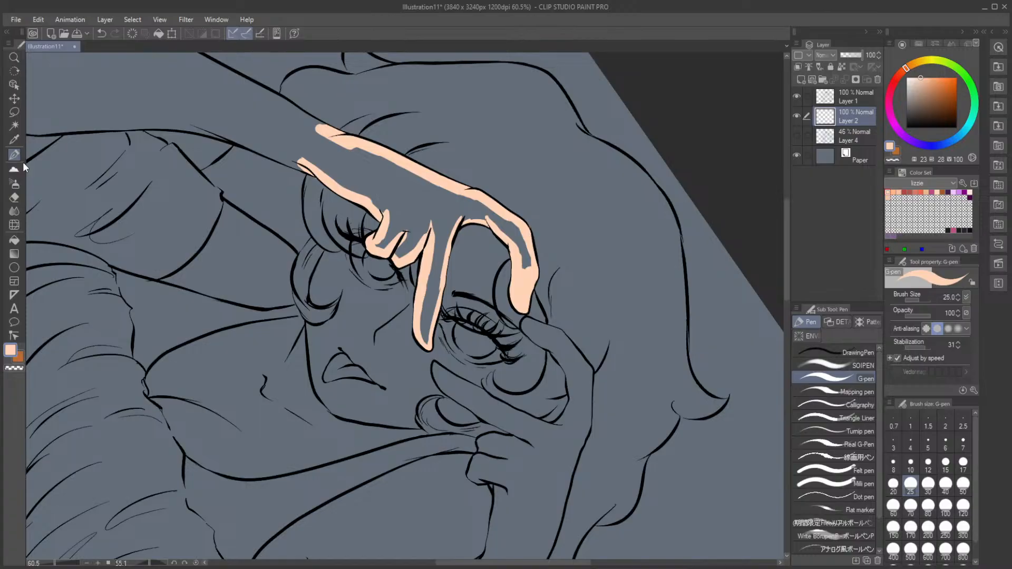
key(h)
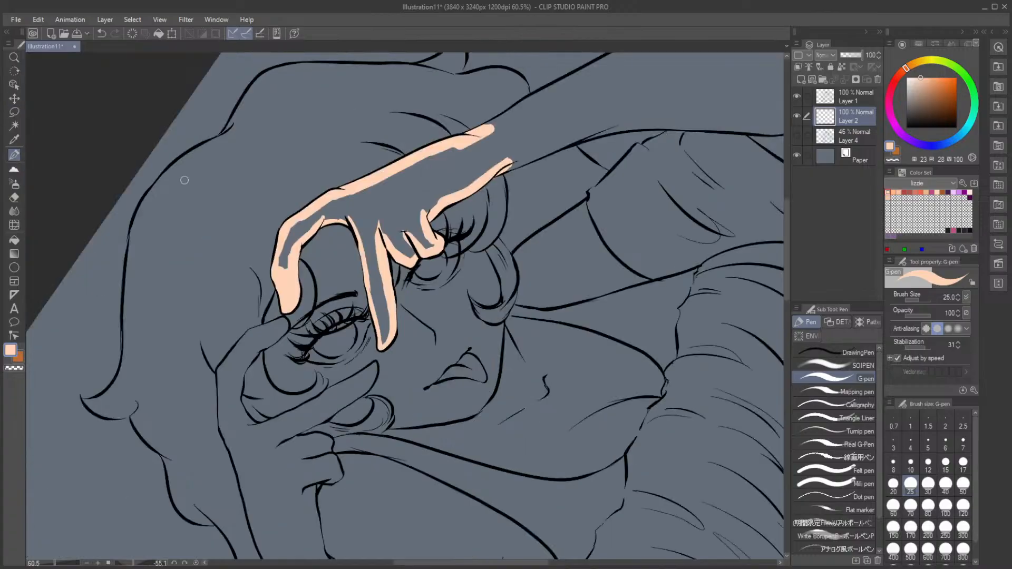
scroll(281, 226, down, 2)
key(h)
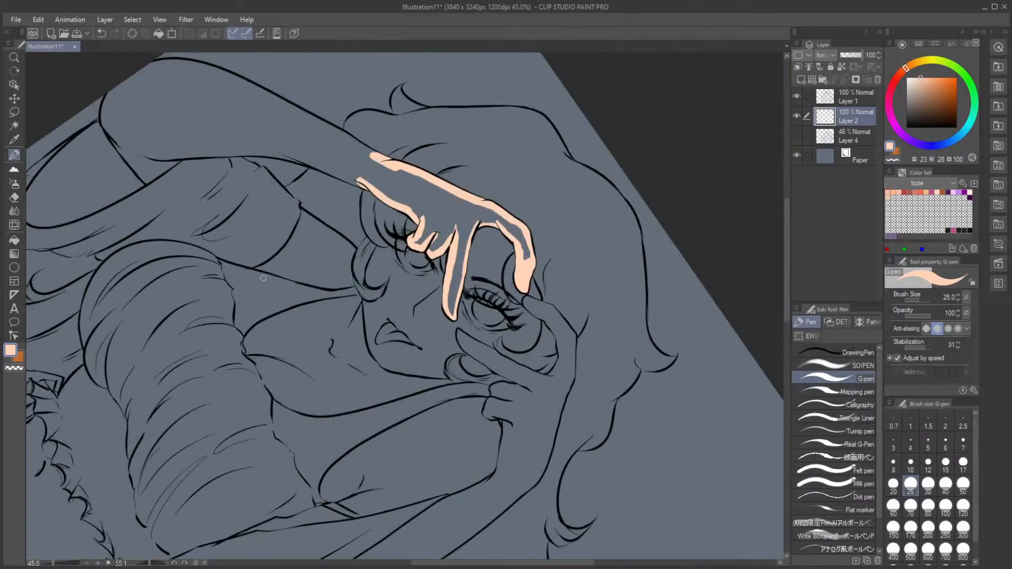
drag(326, 237, 441, 331)
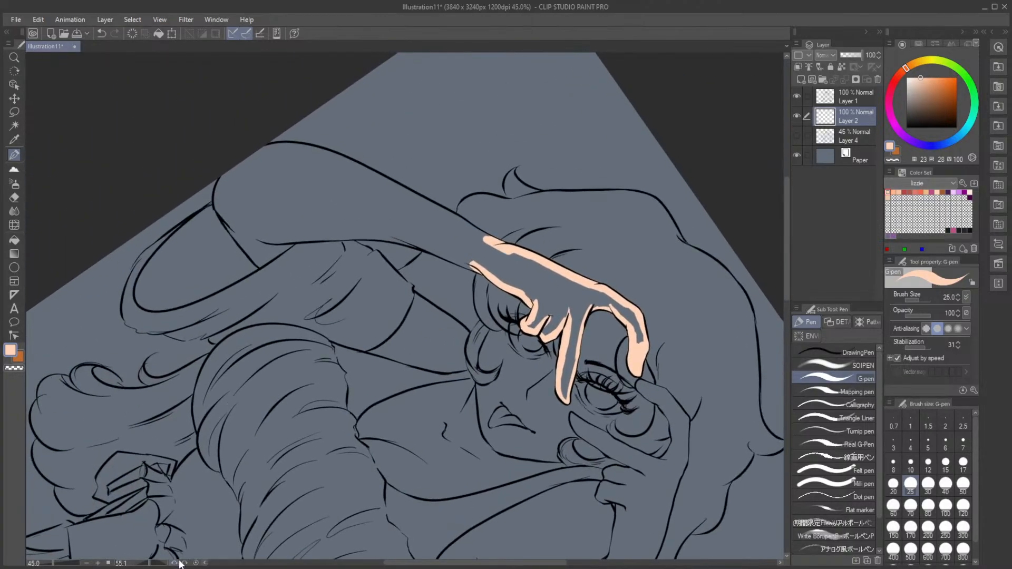
drag(156, 566, 134, 565)
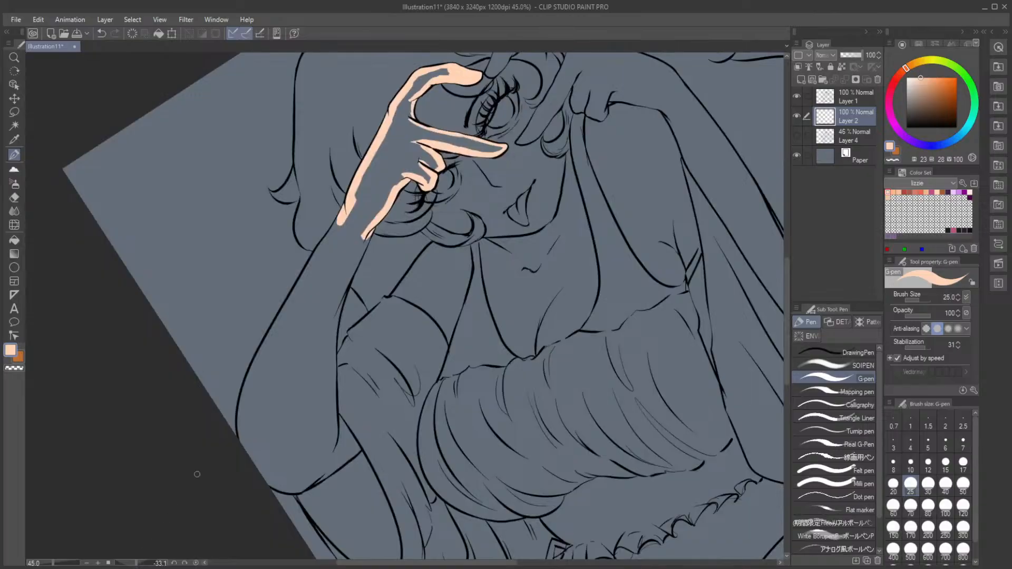
drag(337, 222, 309, 281)
key(ctrl+z)
drag(338, 222, 312, 268)
key(ctrl+z)
mouse_move(339, 219)
mouse_down()
mouse_move(249, 381)
mouse_move(245, 450)
mouse_move(241, 417)
mouse_up()
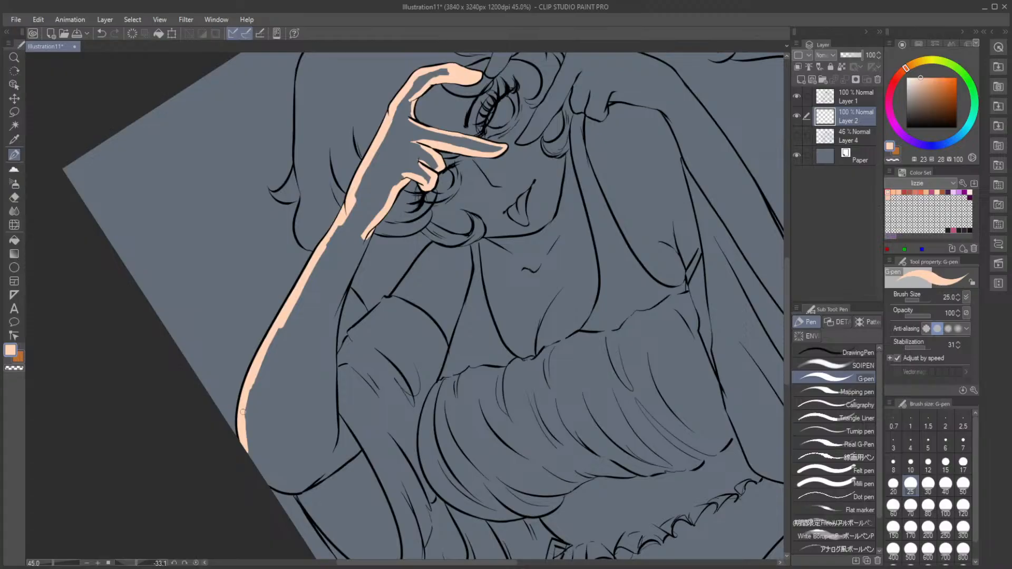
Step: Paint around the elbow, along the sleeve hem and up its inner corner in pale peach
mouse_move(258, 462)
mouse_down()
mouse_move(249, 449)
mouse_move(286, 486)
mouse_move(284, 498)
mouse_up()
key(ctrl+z)
mouse_move(246, 448)
mouse_down()
mouse_move(289, 492)
mouse_move(362, 448)
mouse_up()
drag(334, 410, 359, 449)
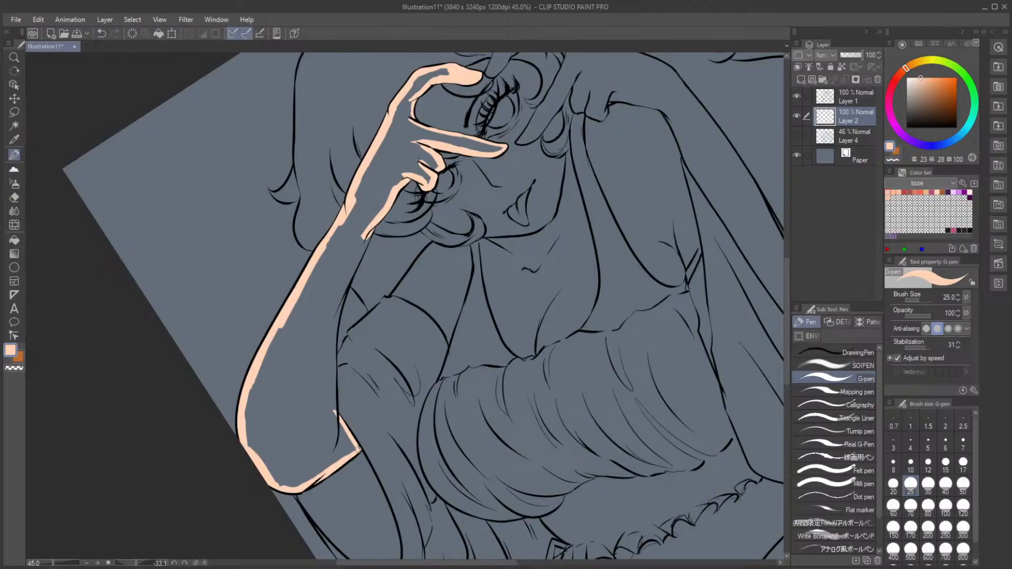
Step: Paint the inner edge of the forearm up to the wrist, trimming spill over the line with the Hard eraser at sizes 8 and 10
drag(333, 336, 333, 414)
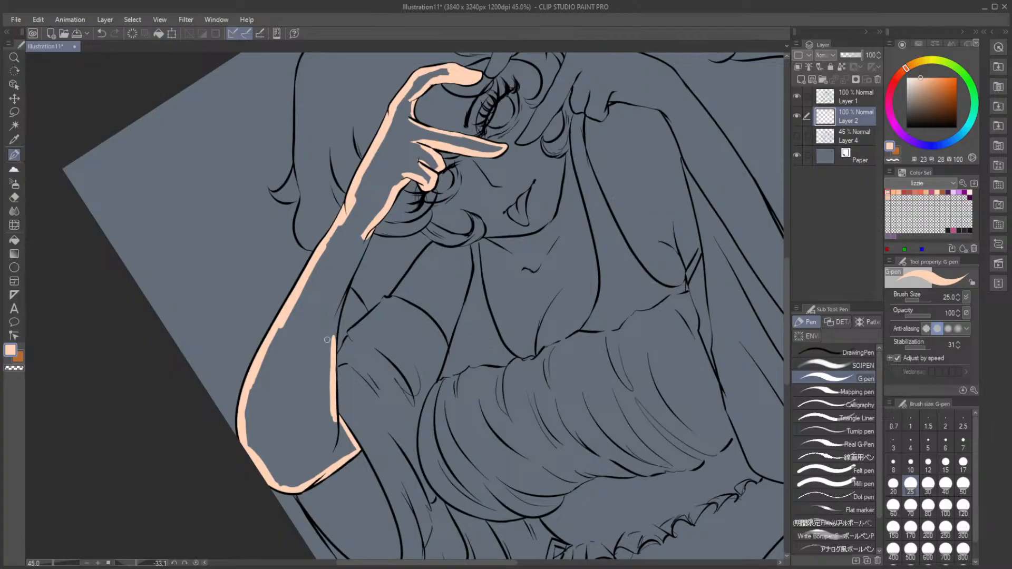
drag(334, 358, 340, 309)
click(15, 198)
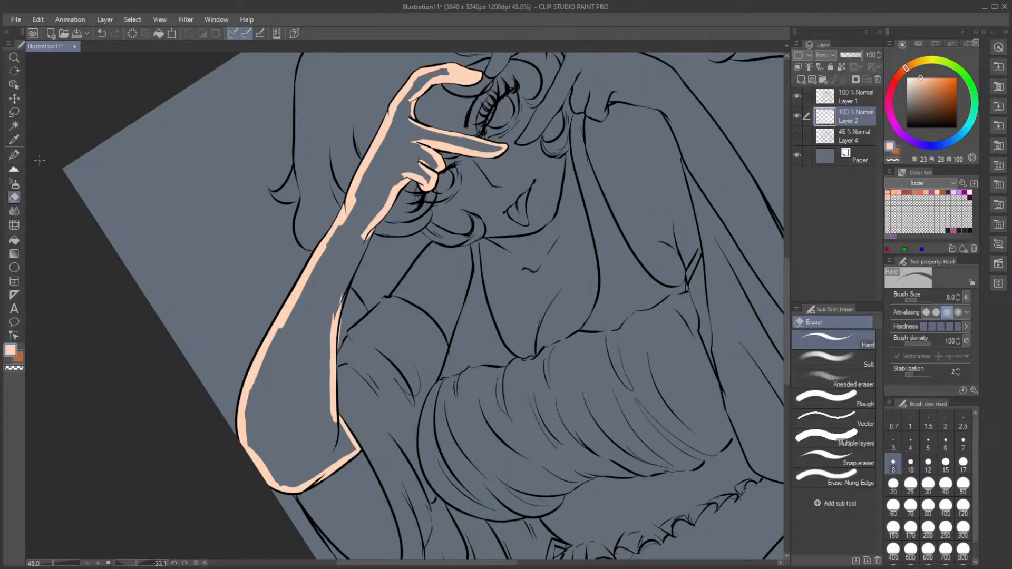
drag(342, 314, 340, 346)
click(911, 464)
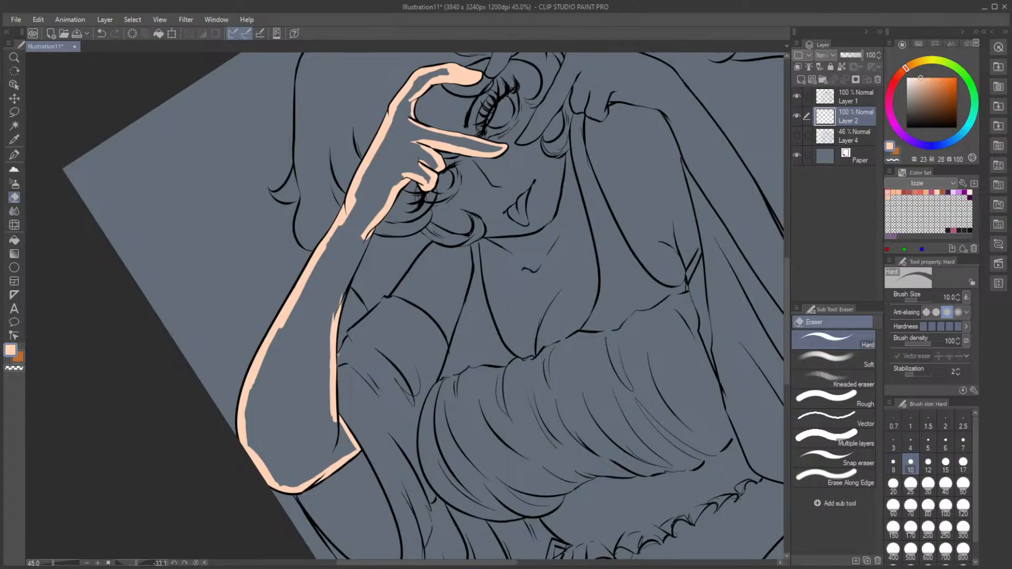
key(p)
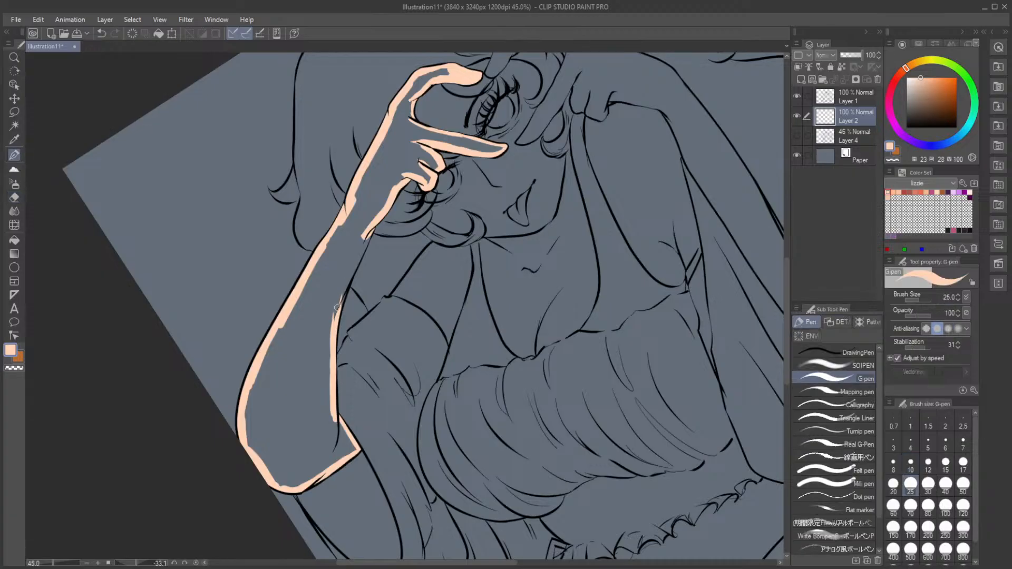
mouse_move(336, 308)
mouse_down()
mouse_move(368, 233)
mouse_move(362, 251)
mouse_up()
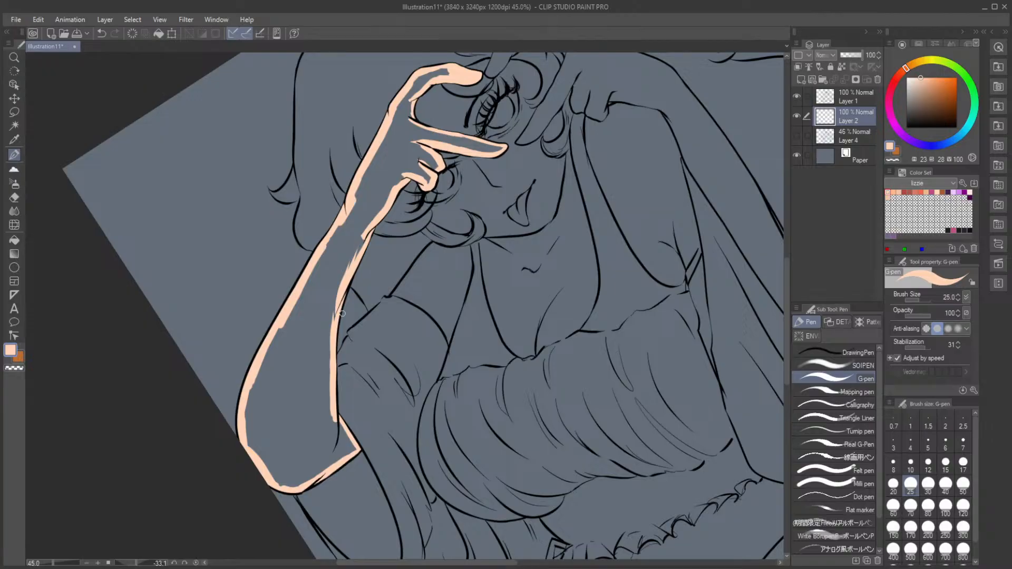
Step: Fill the outlined hand and forearm with pale peach using the Fill tool set to refer only to the editing layer
key(e)
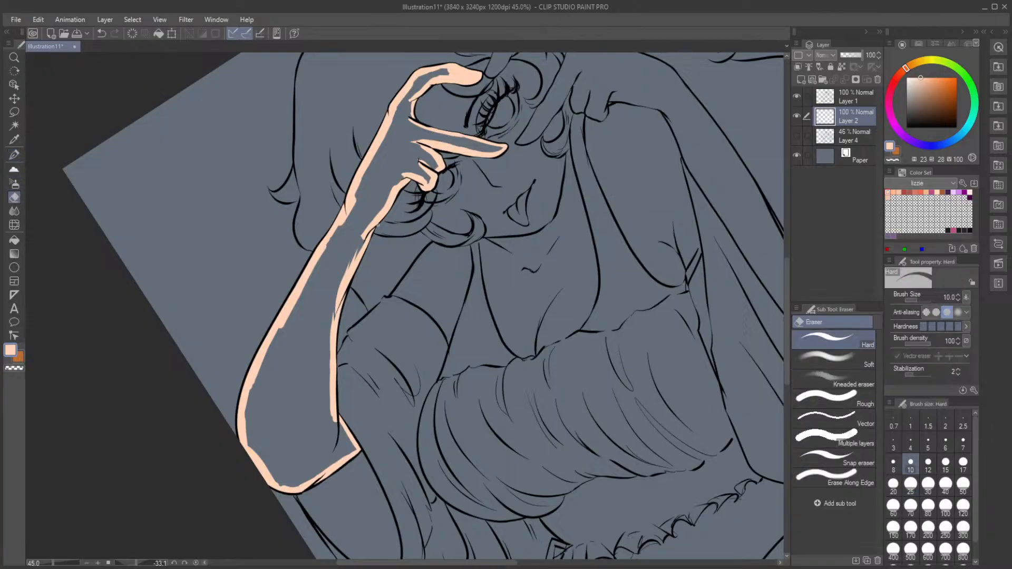
click(14, 240)
click(282, 382)
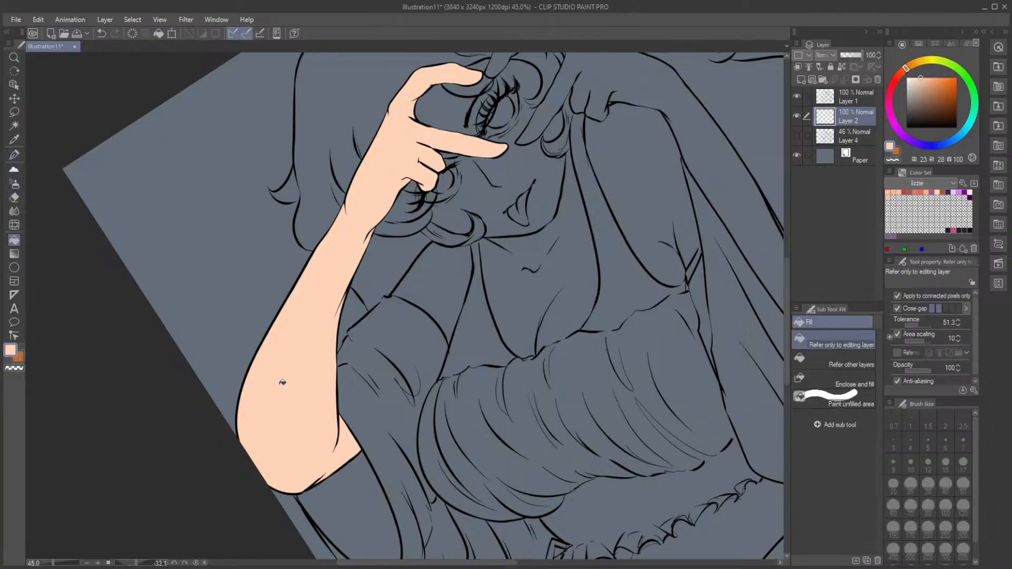
Step: Paint the cheek's edge around the curled hair lock below the covered eye with the G-pen at size 25 in pale peach
click(15, 155)
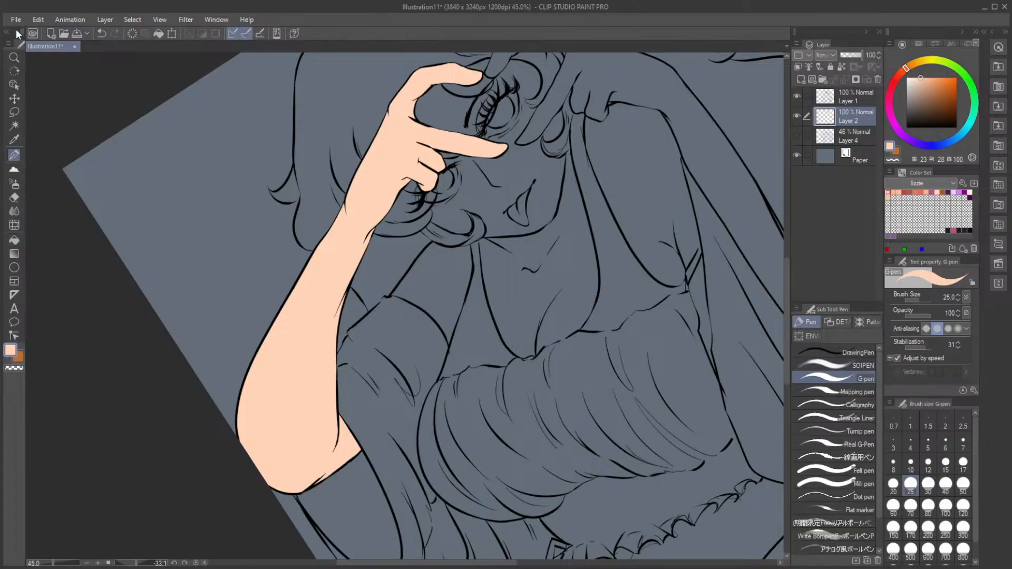
scroll(460, 149, up, 2)
drag(460, 148, 402, 272)
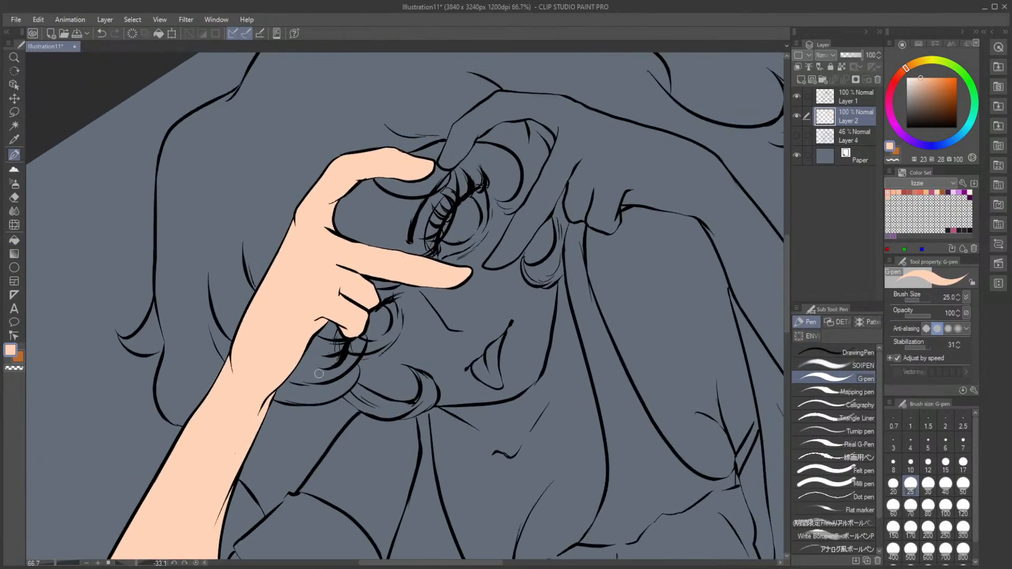
click(196, 563)
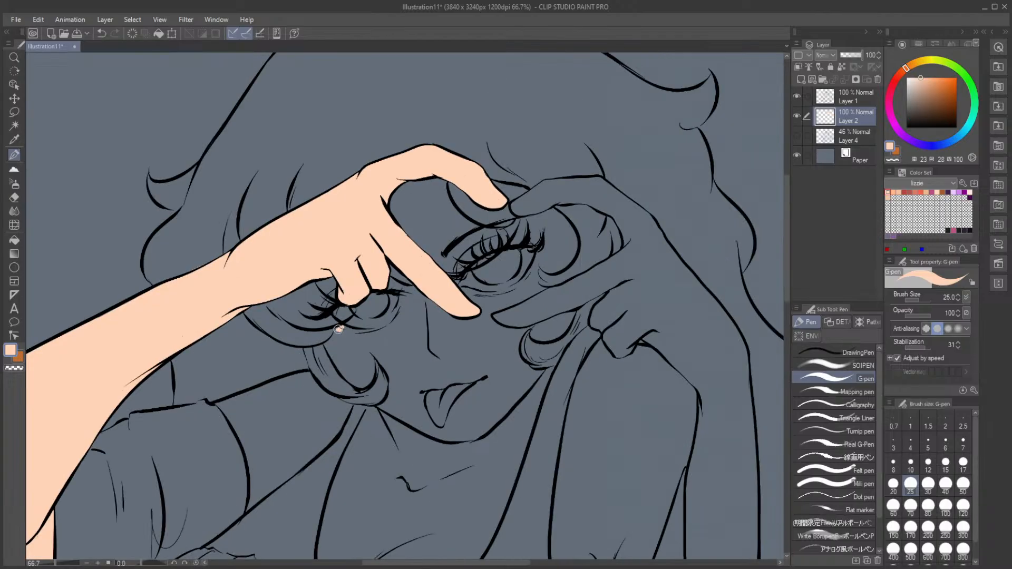
mouse_move(337, 328)
mouse_down()
mouse_move(329, 348)
mouse_move(347, 378)
mouse_move(353, 372)
mouse_move(359, 383)
mouse_move(360, 371)
mouse_move(371, 382)
mouse_move(369, 353)
mouse_move(374, 372)
mouse_move(372, 362)
mouse_move(391, 381)
mouse_move(389, 372)
mouse_move(390, 401)
mouse_move(379, 408)
mouse_up()
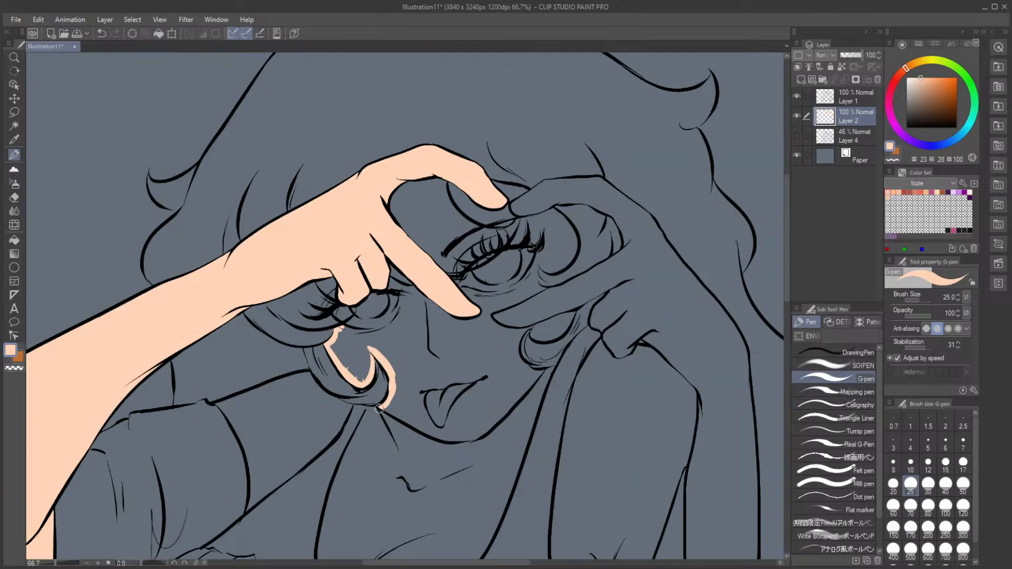
key(e)
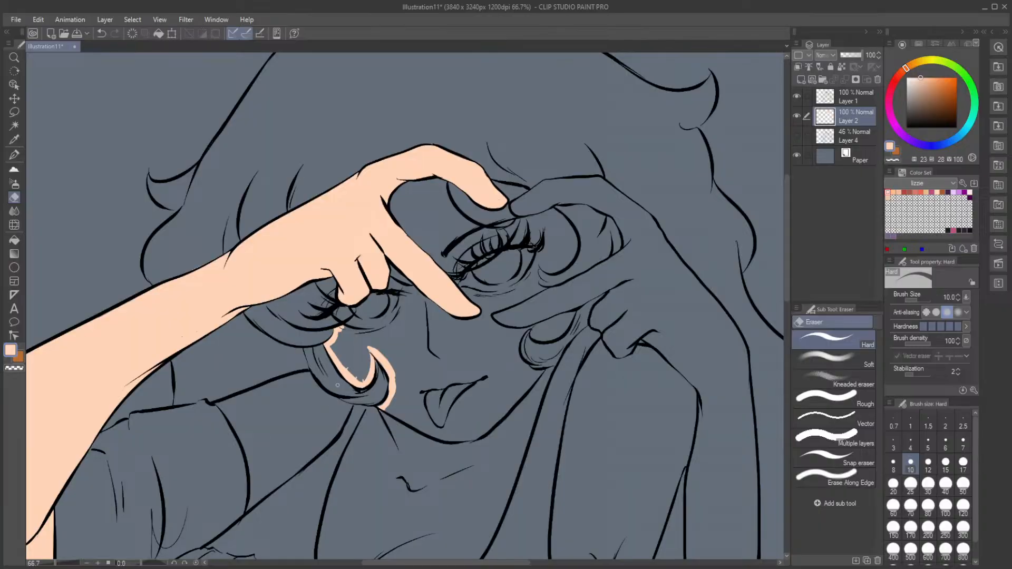
Step: Paint the upper edge of the bare upper arm from the sleeve to the hair, and its edge partway down the sleeve hem, in pale peach
click(14, 155)
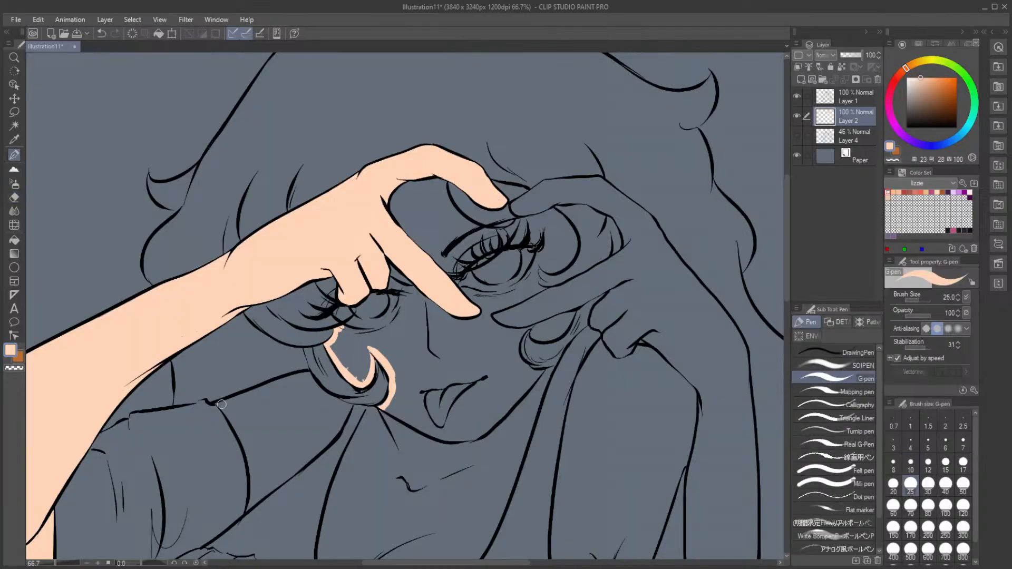
drag(219, 404, 315, 372)
key(e)
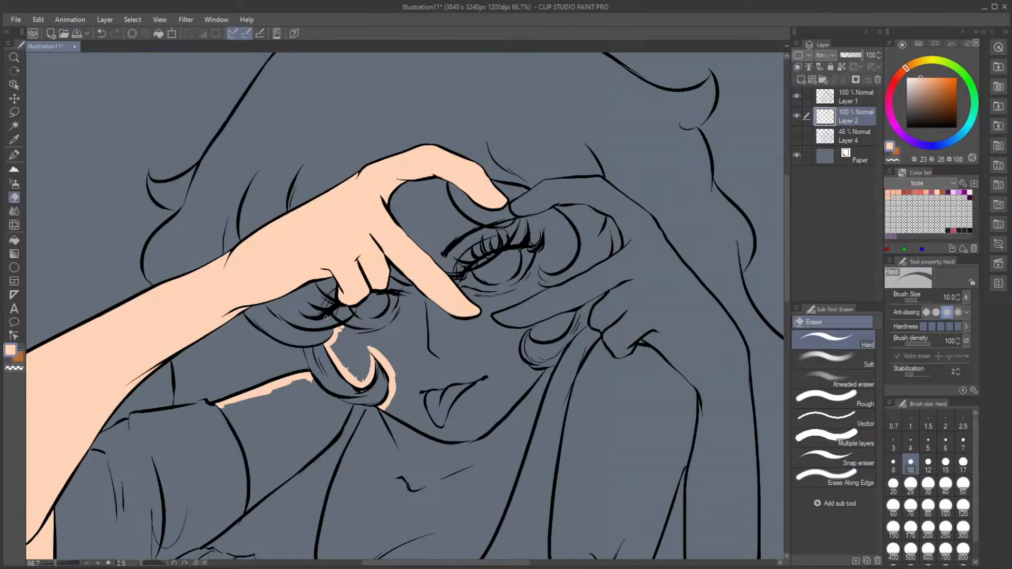
key(p)
drag(223, 405, 254, 472)
key(e)
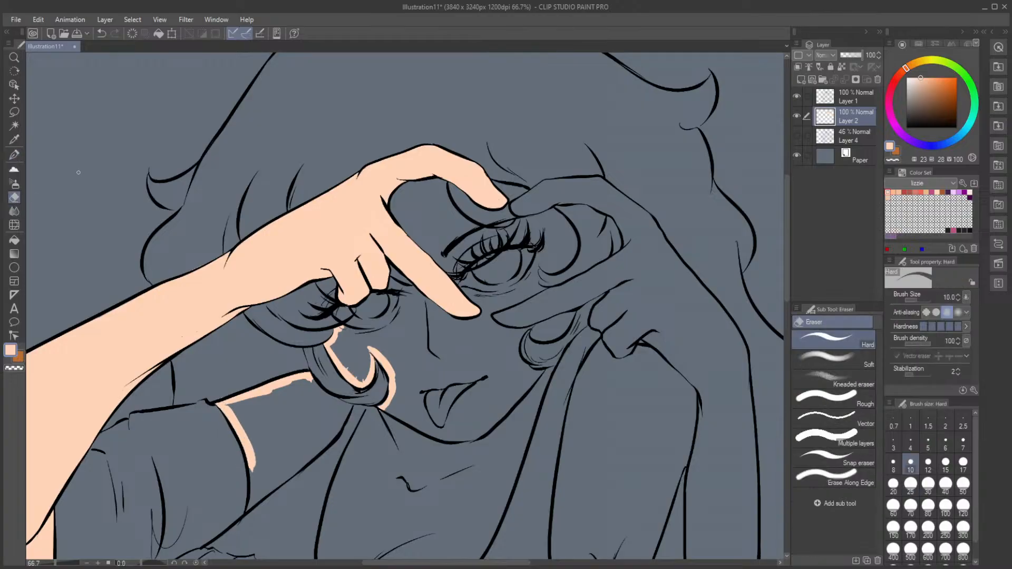
Step: Close the upper arm's outline along the sleeve hem and the lower edge up to the hair, and fill it with pale peach
click(14, 155)
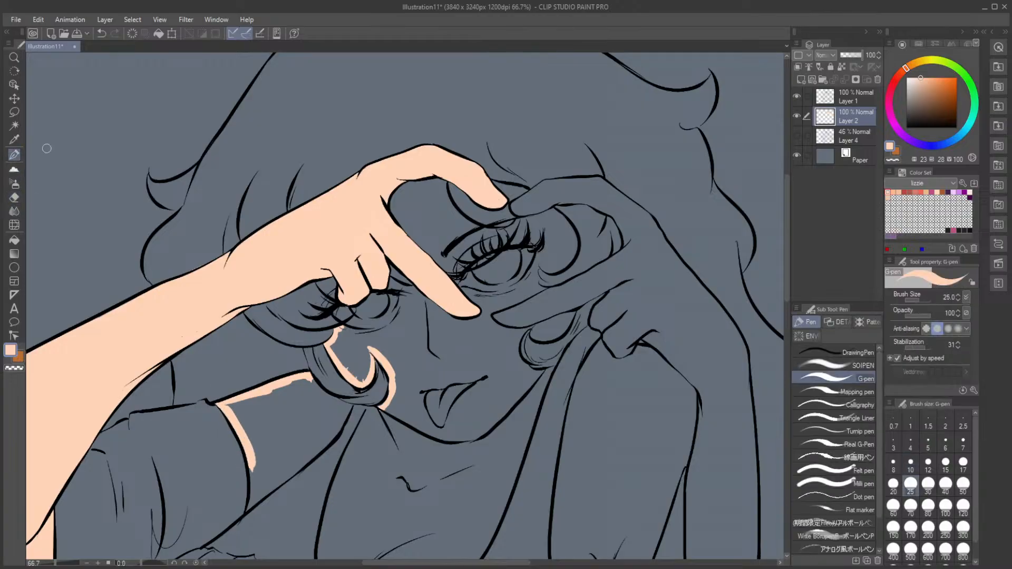
drag(251, 468, 252, 506)
mouse_move(256, 501)
mouse_down()
mouse_move(352, 408)
mouse_move(321, 396)
mouse_move(315, 382)
mouse_move(353, 409)
mouse_move(361, 385)
mouse_up()
key(e)
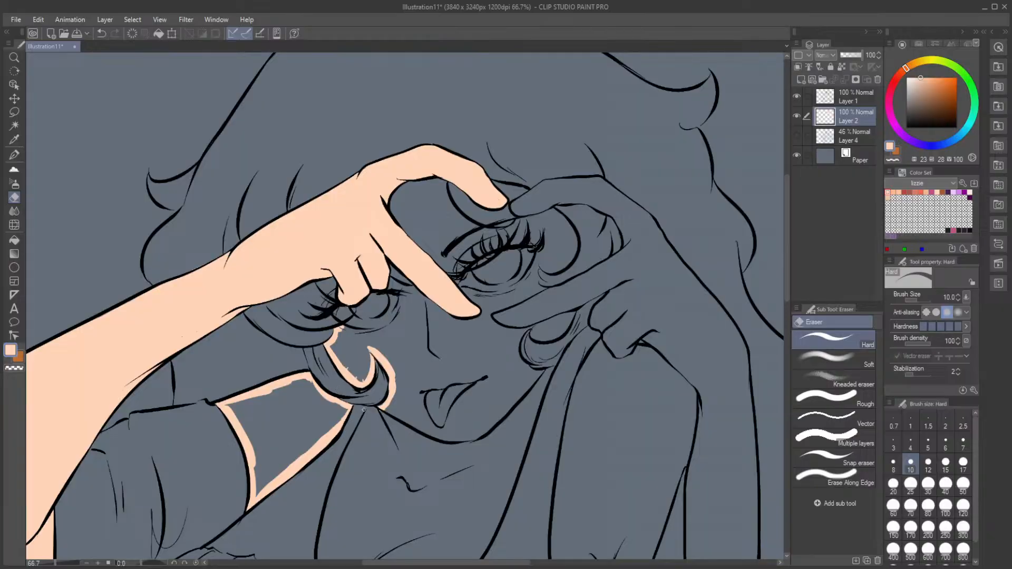
click(15, 154)
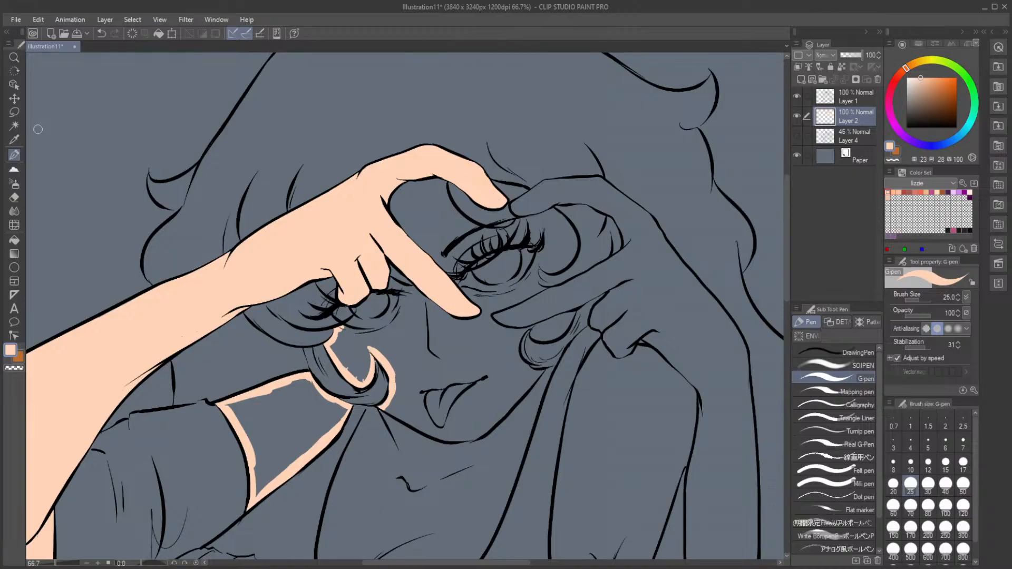
click(14, 239)
click(264, 436)
Step: Paint the neck and chest edge nearest the filled upper arm, from below the hair curl down and along the dress neckline
key(p)
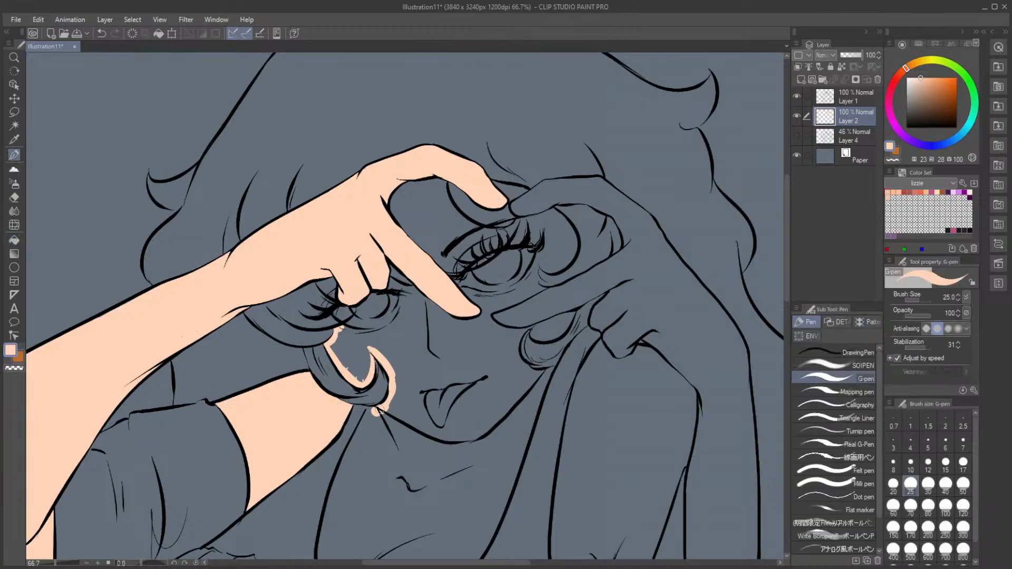
drag(375, 410, 349, 459)
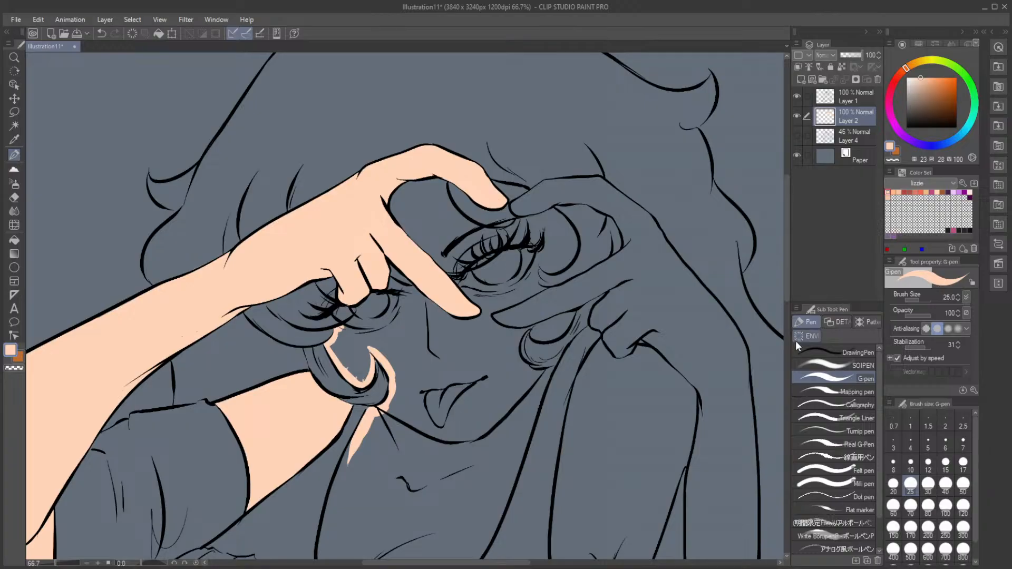
drag(788, 261, 788, 296)
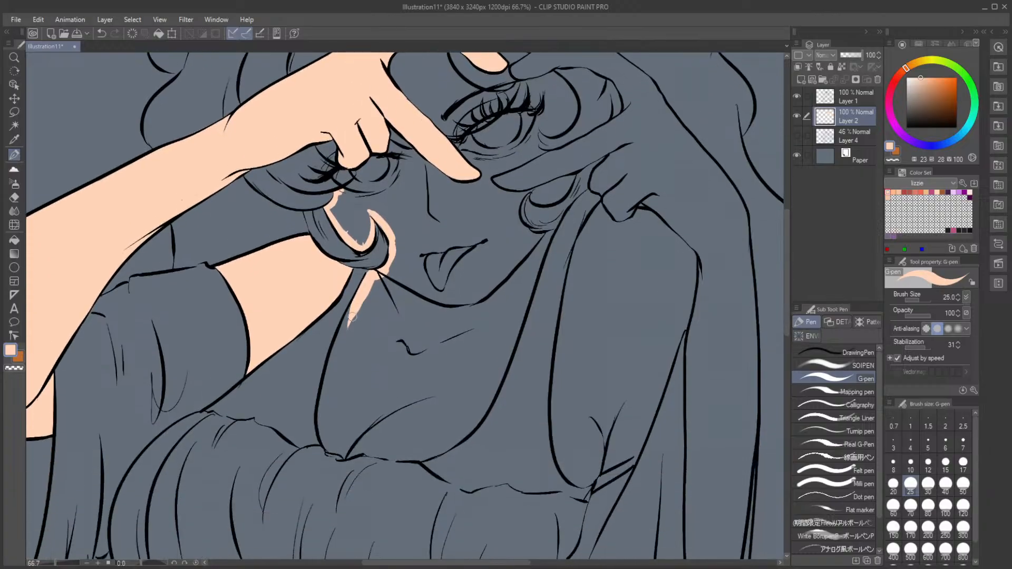
mouse_move(352, 317)
mouse_down()
mouse_move(339, 352)
mouse_move(358, 305)
mouse_move(335, 361)
mouse_move(341, 339)
mouse_move(325, 438)
mouse_move(345, 455)
mouse_move(373, 444)
mouse_move(372, 453)
mouse_move(435, 447)
mouse_up()
click(15, 196)
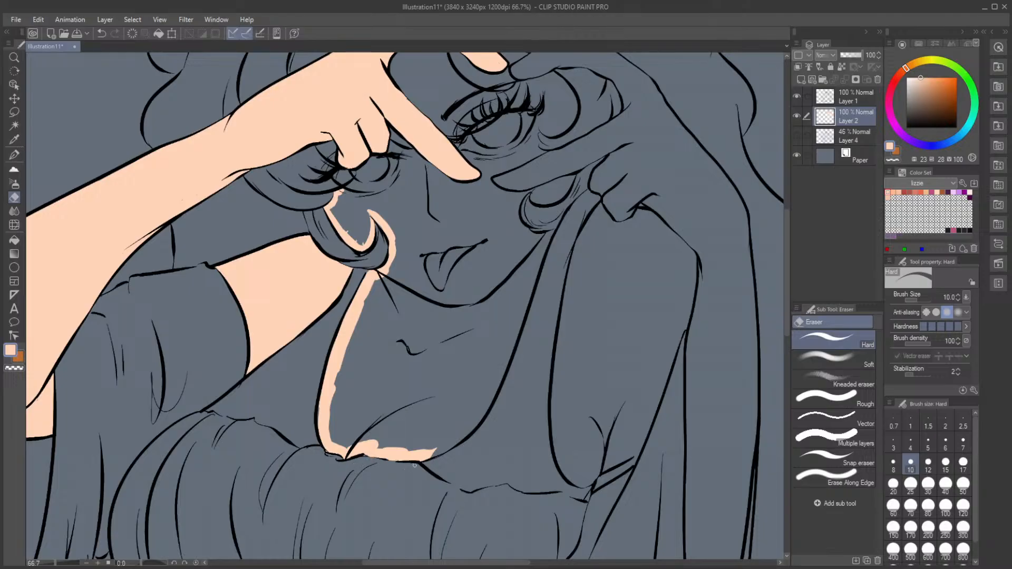
Step: Continue the chest outline from the neckline up the opposite side to the jaw, trimming spill with the Hard eraser at size 10
key(p)
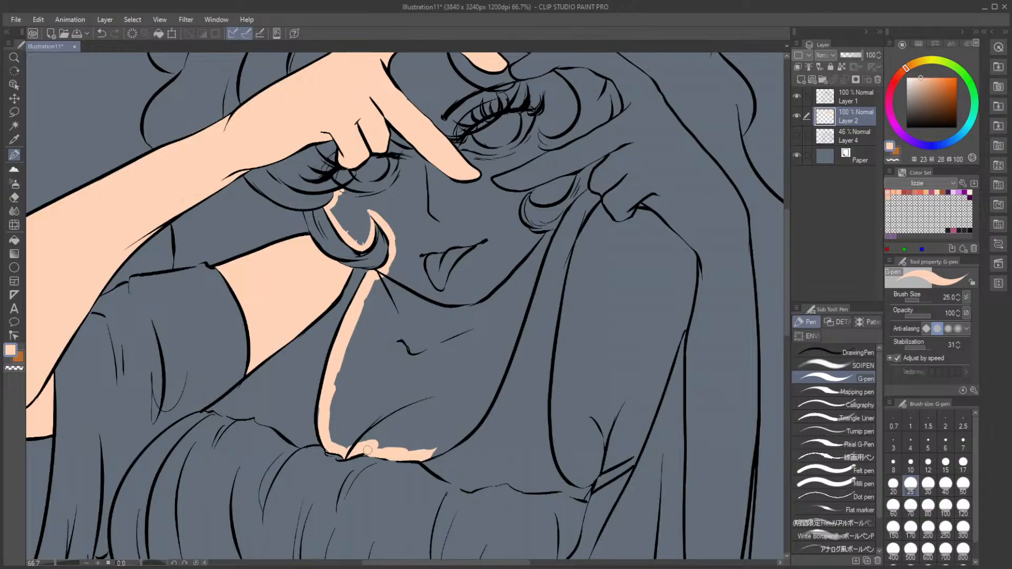
mouse_move(408, 449)
mouse_down()
mouse_move(440, 448)
mouse_move(473, 421)
mouse_move(488, 387)
mouse_up()
mouse_move(522, 305)
mouse_down()
mouse_move(491, 392)
mouse_move(550, 228)
mouse_up()
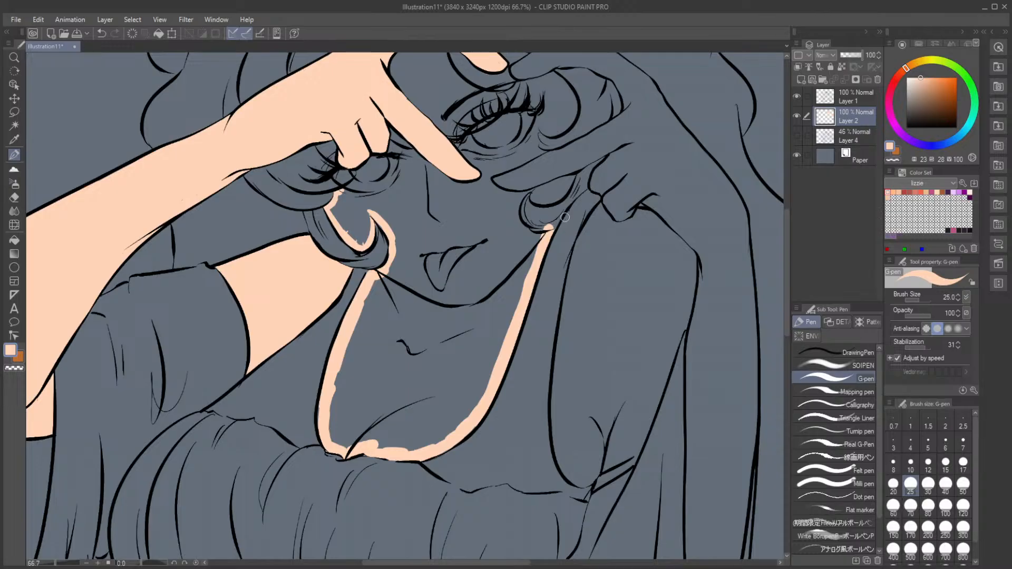
click(14, 197)
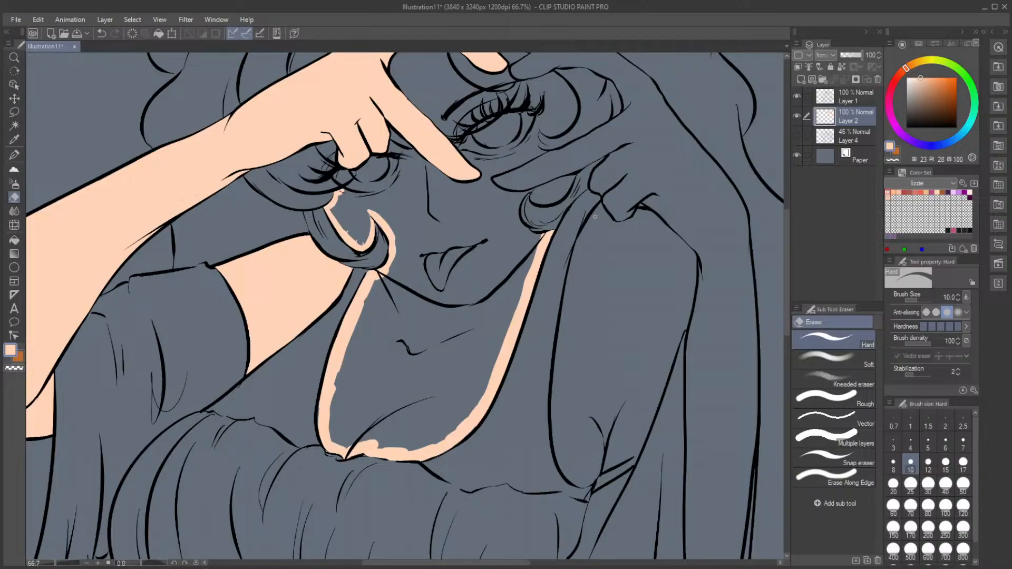
Step: Paint the skin around the curled hair lock at the other side of the jaw, up to the unpainted hand's lower finger
click(14, 154)
drag(140, 565, 149, 543)
mouse_move(512, 411)
mouse_down()
mouse_move(529, 387)
mouse_move(554, 392)
mouse_move(544, 385)
mouse_move(550, 416)
mouse_move(564, 412)
mouse_move(557, 426)
mouse_move(579, 431)
mouse_up()
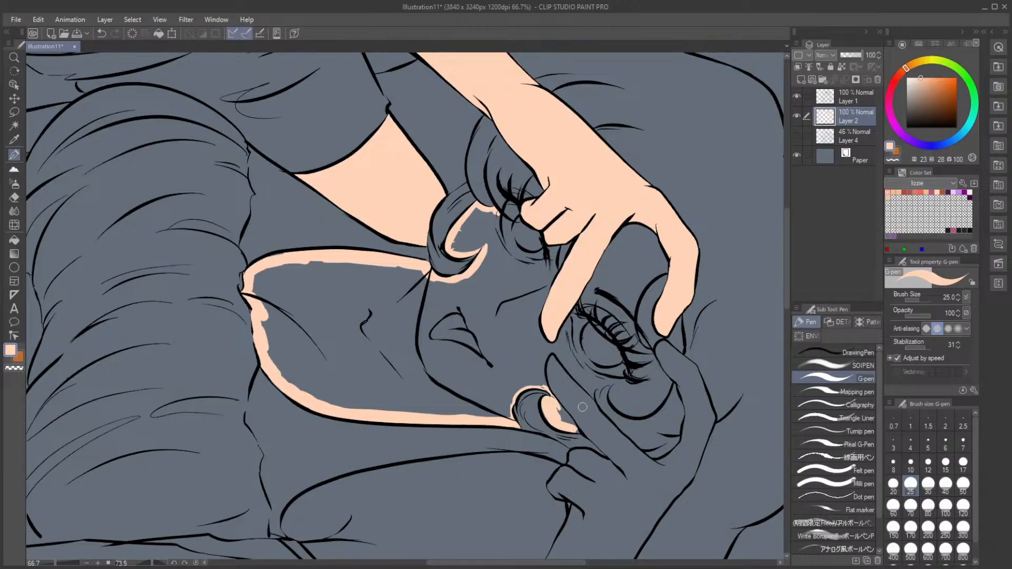
click(199, 561)
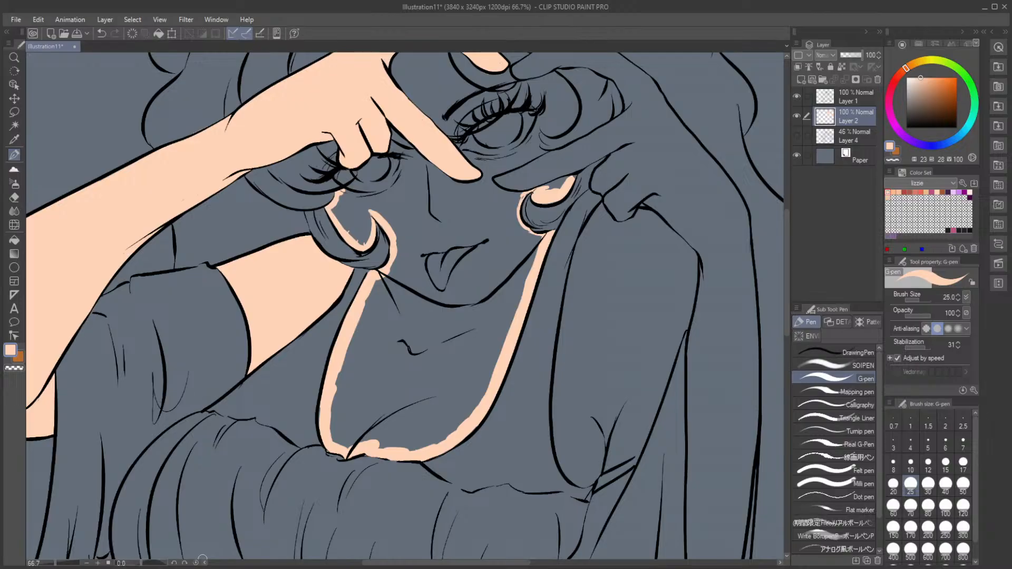
Step: Paint the cheek edge above the unpainted hand's lower finger and around the hair curl beside the framed eye in pale peach
scroll(789, 296, up, 3)
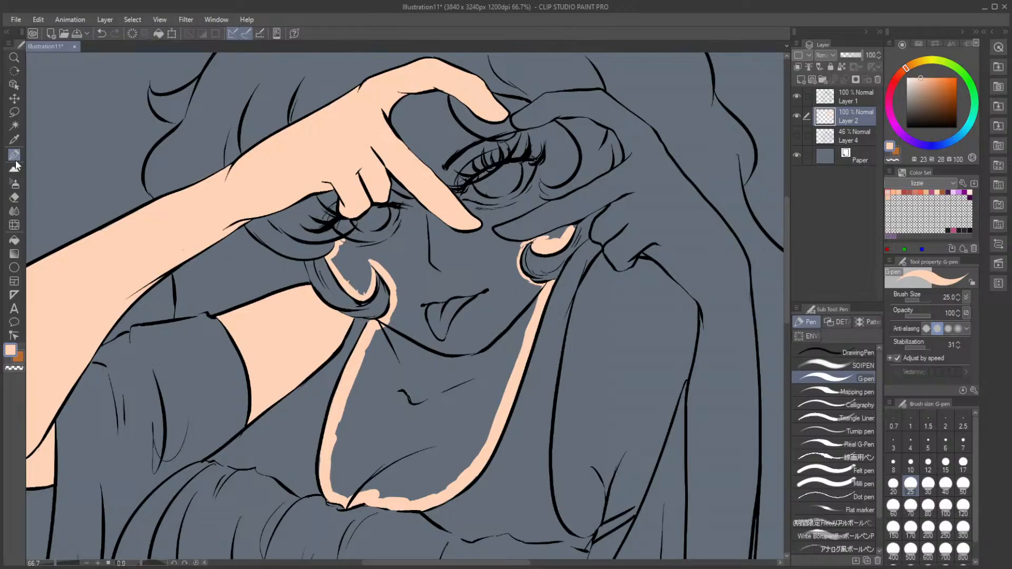
mouse_move(569, 194)
mouse_down()
mouse_move(545, 208)
mouse_move(568, 201)
mouse_move(525, 199)
mouse_up()
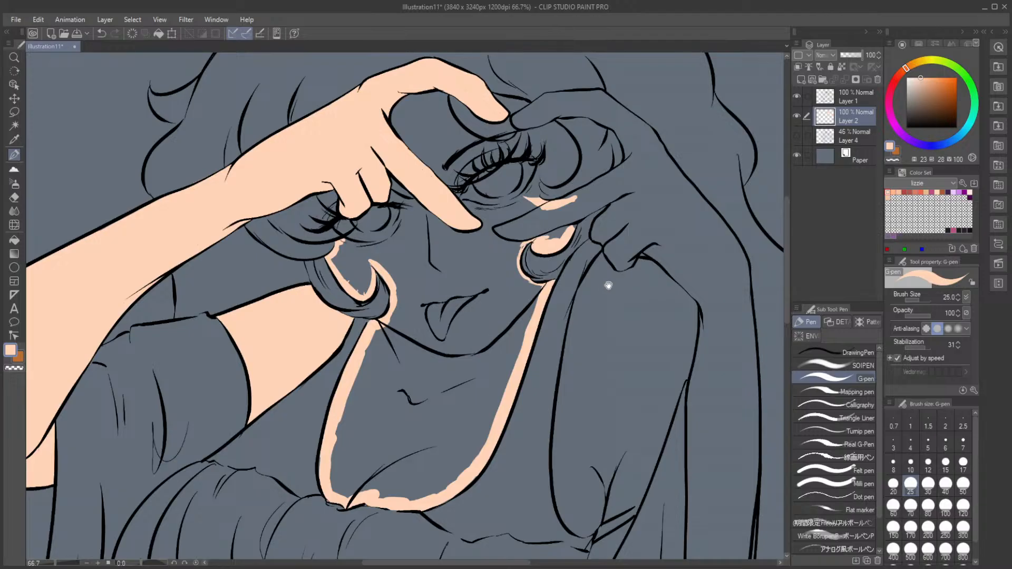
drag(608, 285, 511, 380)
scroll(452, 322, up, 2)
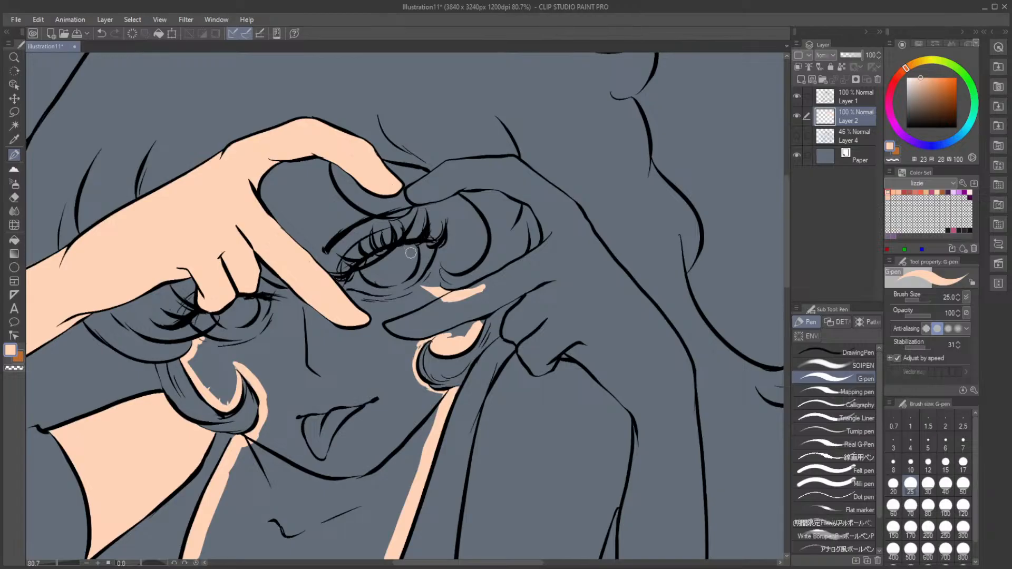
mouse_move(438, 292)
mouse_down()
mouse_move(443, 255)
mouse_move(466, 261)
mouse_move(477, 216)
mouse_move(474, 240)
mouse_move(458, 218)
mouse_up()
Step: Paint the second hand's upper finger from its tip to the bent knuckle, including the skin gap where the two fingertips meet
mouse_move(439, 178)
mouse_down()
mouse_move(409, 188)
mouse_move(421, 160)
mouse_move(368, 158)
mouse_move(358, 181)
mouse_move(338, 157)
mouse_move(365, 201)
mouse_move(336, 162)
mouse_move(354, 197)
mouse_move(392, 213)
mouse_move(412, 201)
mouse_move(372, 192)
mouse_move(415, 192)
mouse_up()
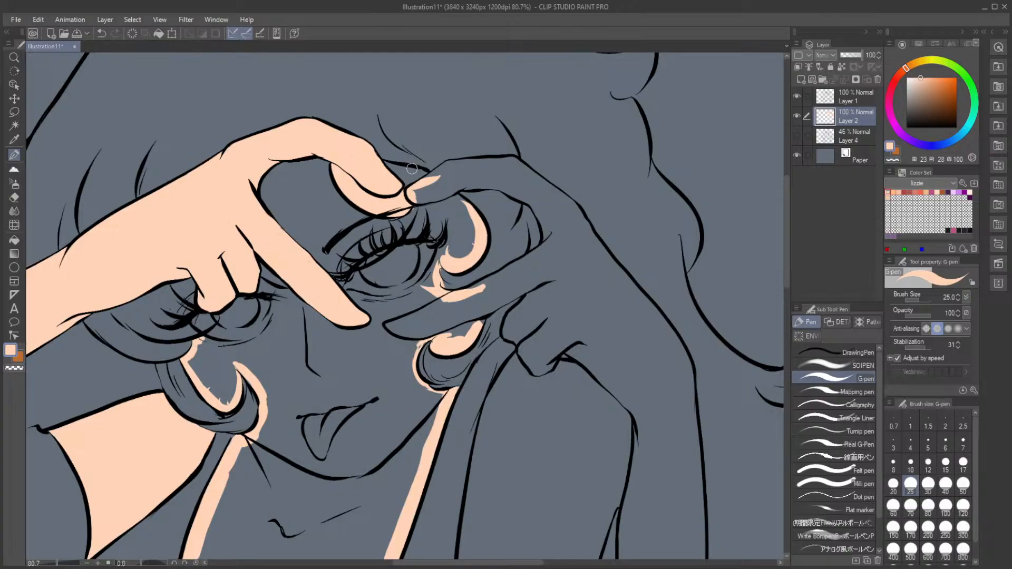
mouse_move(412, 168)
mouse_down()
mouse_move(392, 174)
mouse_move(421, 178)
mouse_move(433, 186)
mouse_move(422, 193)
mouse_move(438, 200)
mouse_move(463, 184)
mouse_move(437, 172)
mouse_move(431, 179)
mouse_move(478, 164)
mouse_up()
mouse_move(464, 168)
mouse_down()
mouse_move(472, 182)
mouse_move(511, 182)
mouse_move(532, 198)
mouse_move(498, 176)
mouse_move(506, 161)
mouse_move(529, 177)
mouse_up()
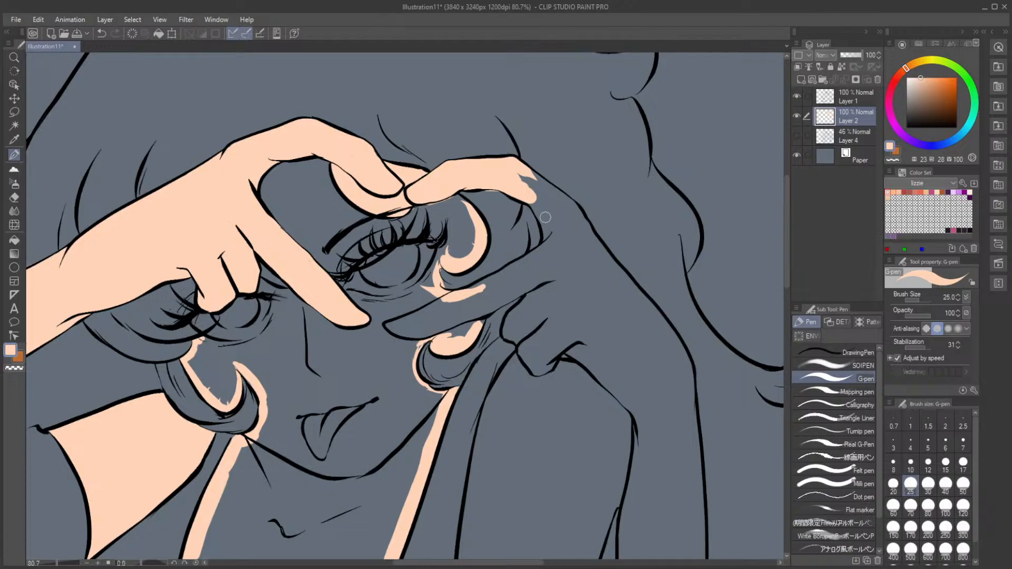
click(14, 198)
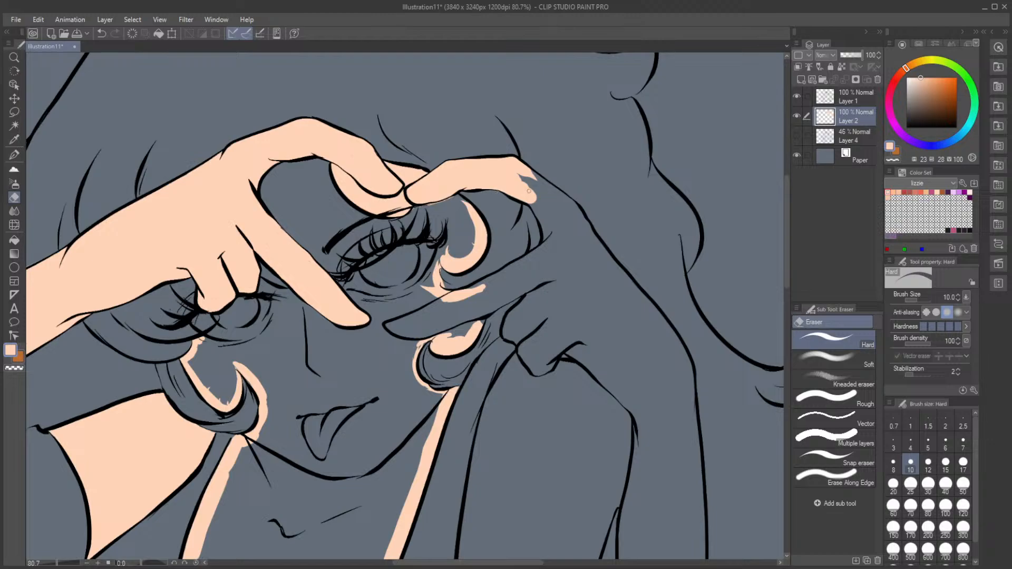
Step: Extend the pale peach from the knuckle down the back of the second hand, erasing spill past its outer line
click(14, 155)
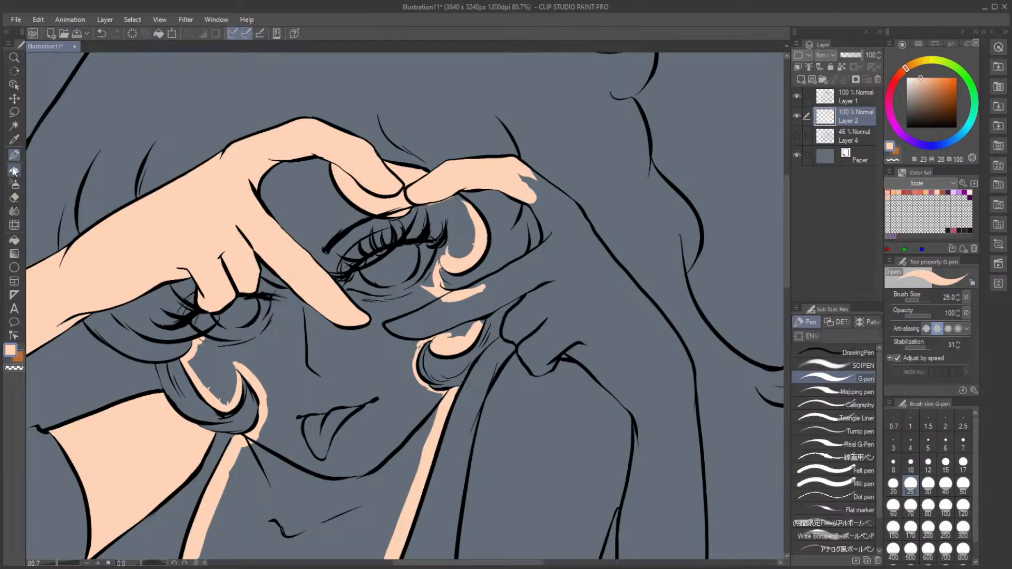
mouse_move(526, 183)
mouse_down()
mouse_move(552, 215)
mouse_move(517, 174)
mouse_move(567, 198)
mouse_move(558, 194)
mouse_move(589, 228)
mouse_move(582, 258)
mouse_move(558, 213)
mouse_move(574, 234)
mouse_move(559, 226)
mouse_move(555, 241)
mouse_move(543, 222)
mouse_move(562, 266)
mouse_up()
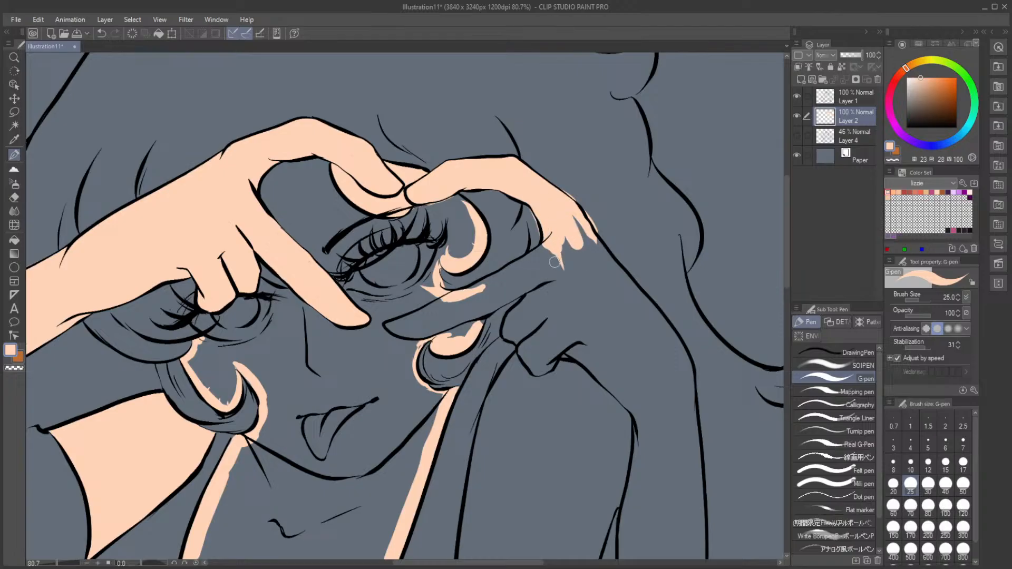
click(14, 198)
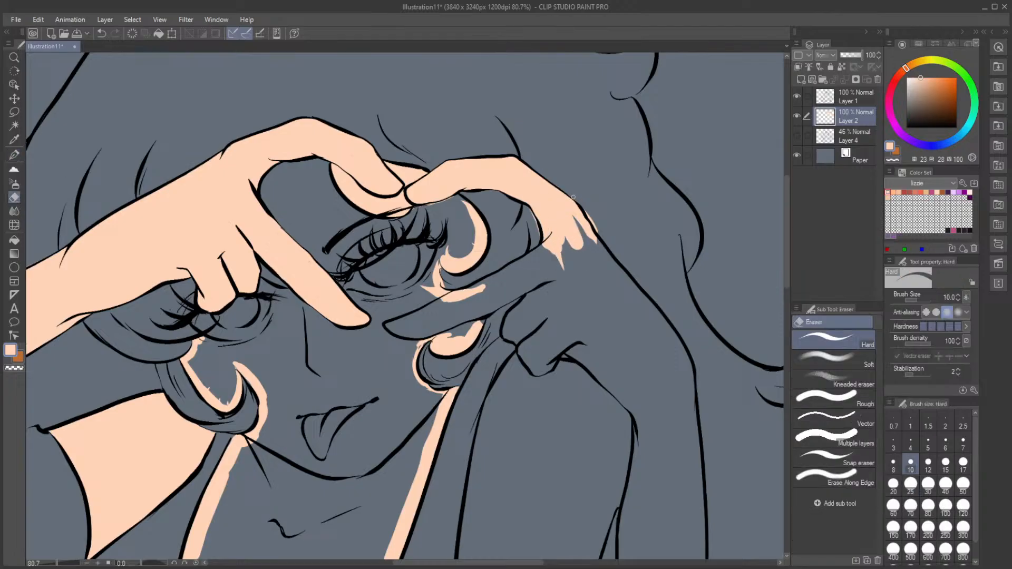
drag(577, 200, 596, 228)
Step: Paint both edges of the second hand's lower finger and the outline of the curled finger beneath it in pale peach
key(p)
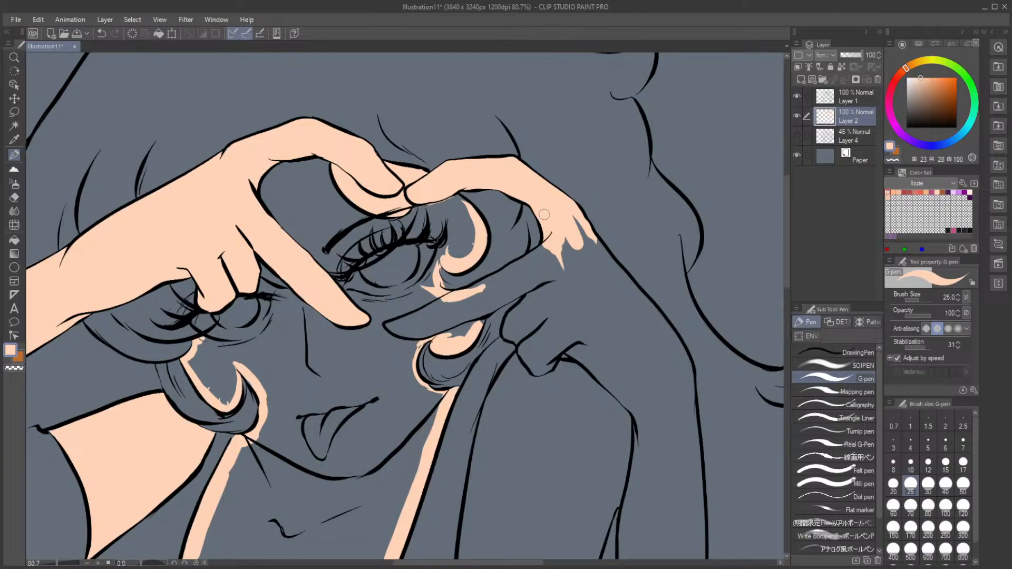
mouse_move(481, 290)
mouse_down()
mouse_move(469, 294)
mouse_move(545, 250)
mouse_up()
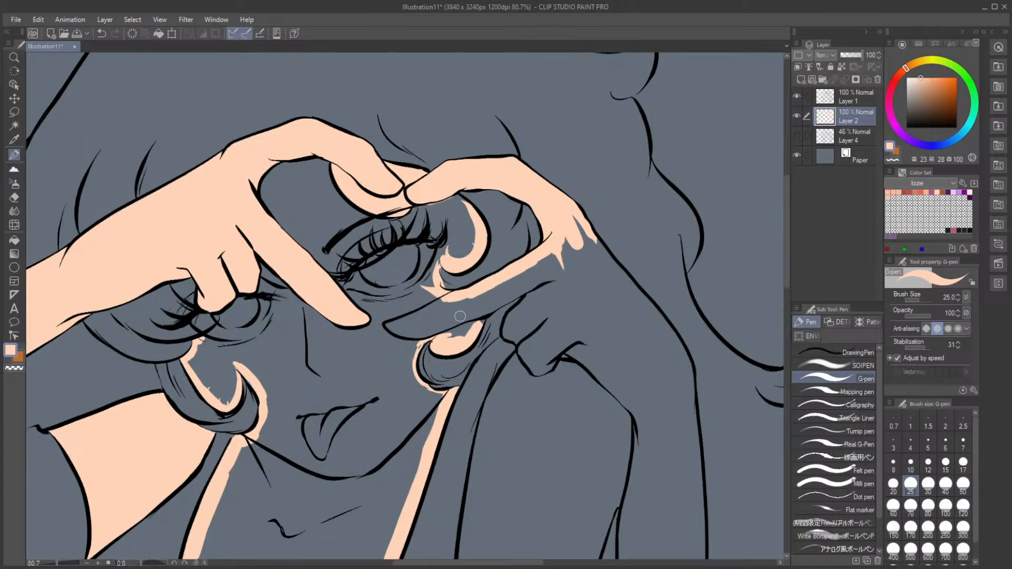
mouse_move(435, 339)
mouse_down()
mouse_move(466, 330)
mouse_move(457, 340)
mouse_up()
mouse_move(485, 315)
mouse_down()
mouse_move(522, 290)
mouse_move(538, 292)
mouse_move(513, 320)
mouse_up()
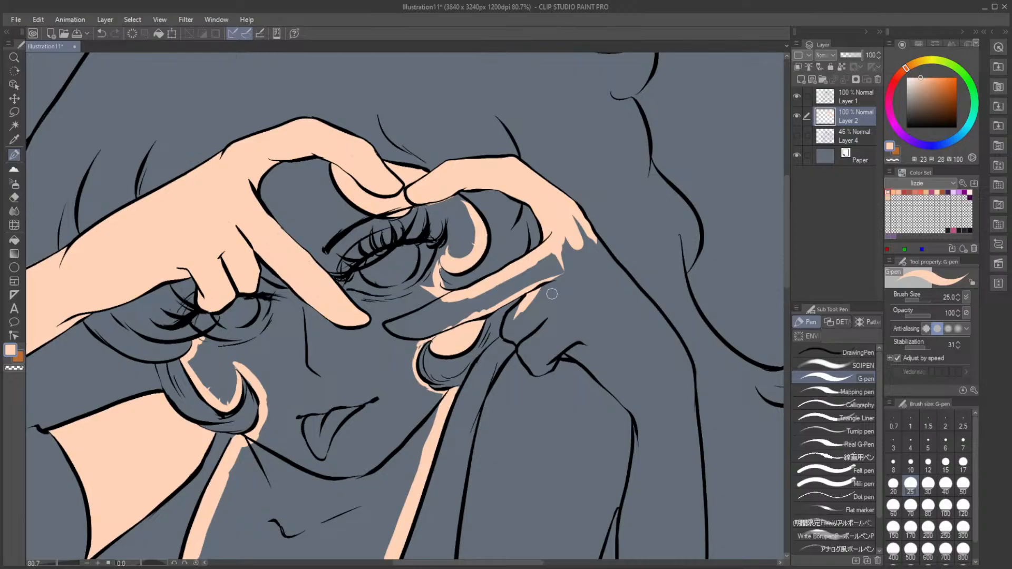
mouse_move(501, 315)
mouse_down()
mouse_move(516, 335)
mouse_move(510, 320)
mouse_move(521, 329)
mouse_move(506, 329)
mouse_move(518, 331)
mouse_move(509, 337)
mouse_move(547, 369)
mouse_up()
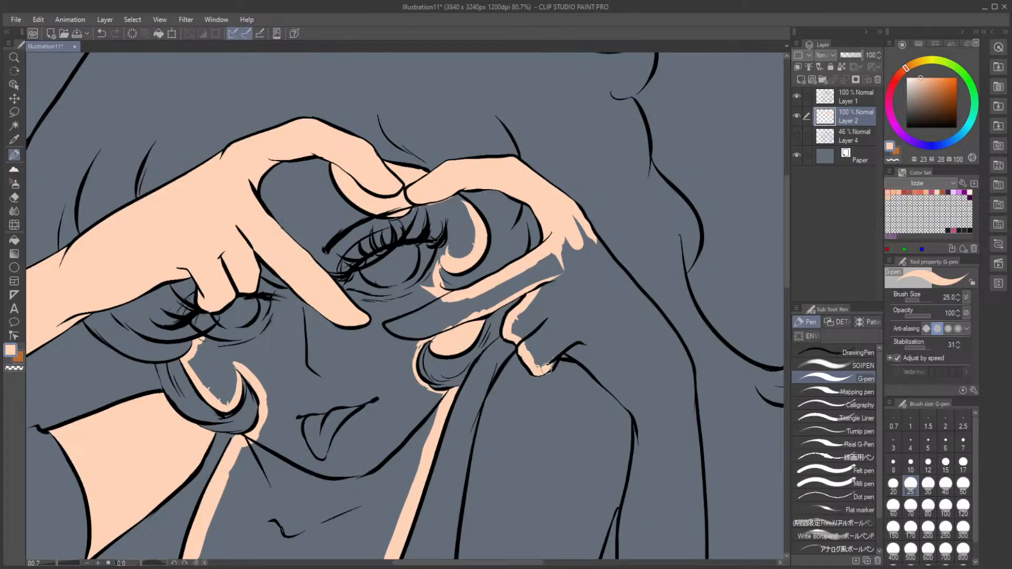
Step: Erase spill around the second hand's curled finger, then outline the finger's underside, the palm edges and across the wrist in pale peach
key(e)
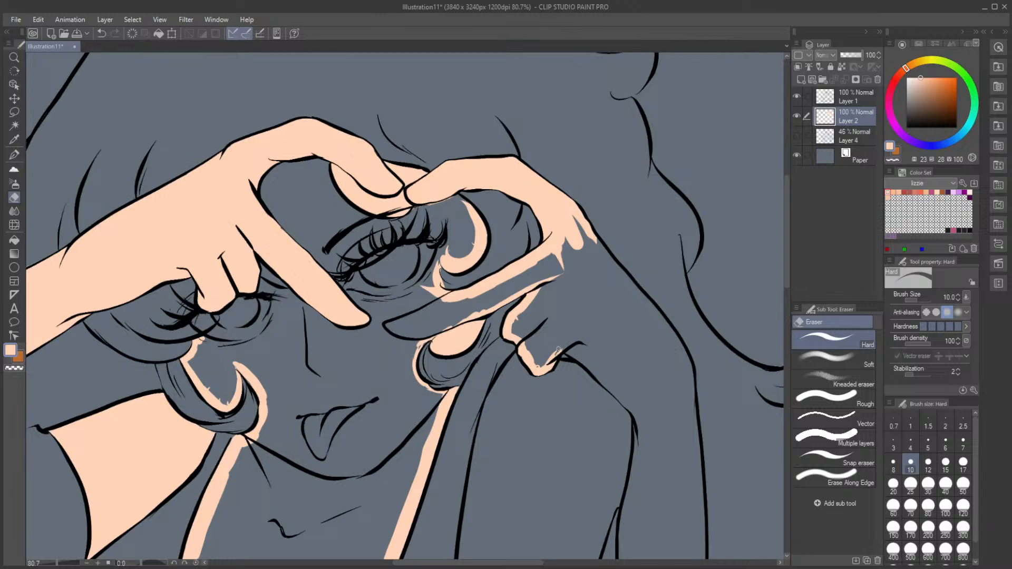
key(p)
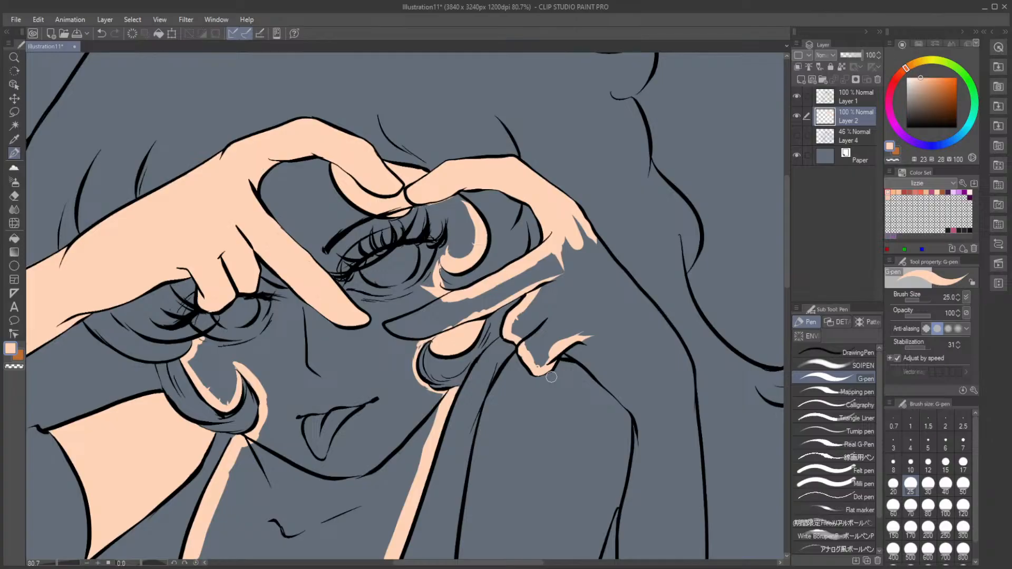
drag(142, 563, 149, 563)
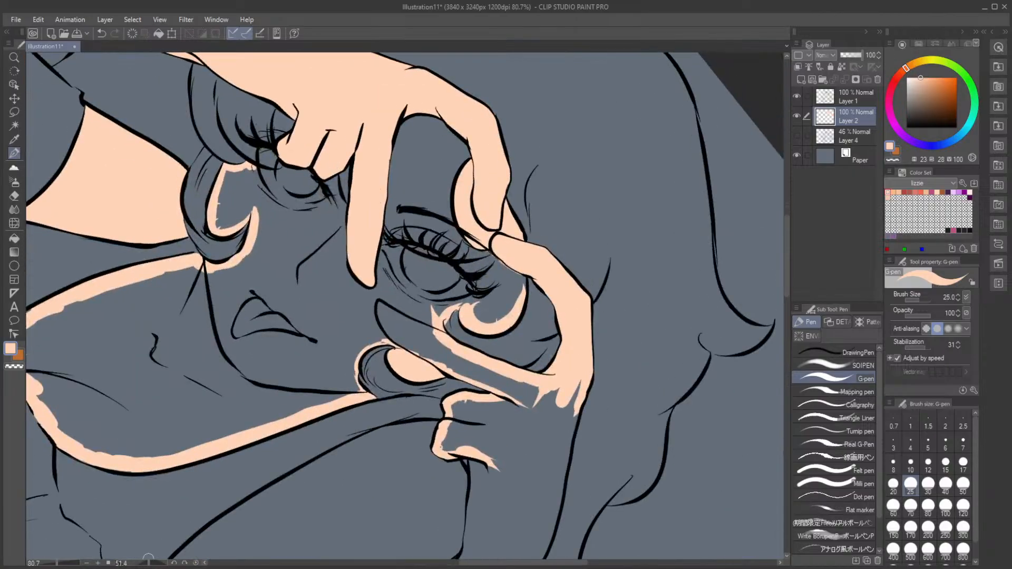
drag(787, 285, 786, 322)
mouse_move(472, 245)
mouse_down()
mouse_move(477, 294)
mouse_move(475, 243)
mouse_move(468, 324)
mouse_move(536, 325)
mouse_move(577, 158)
mouse_up()
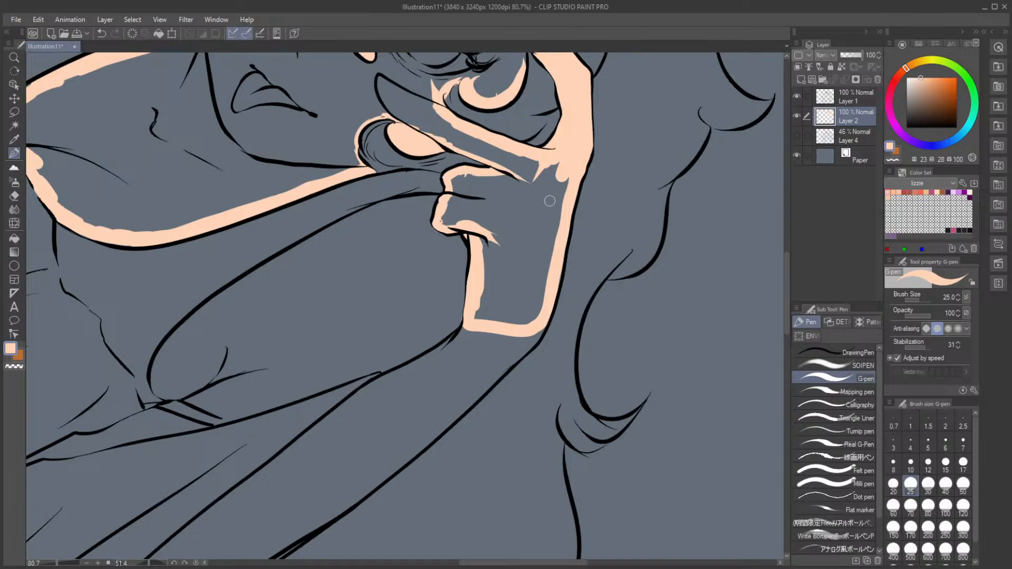
click(17, 183)
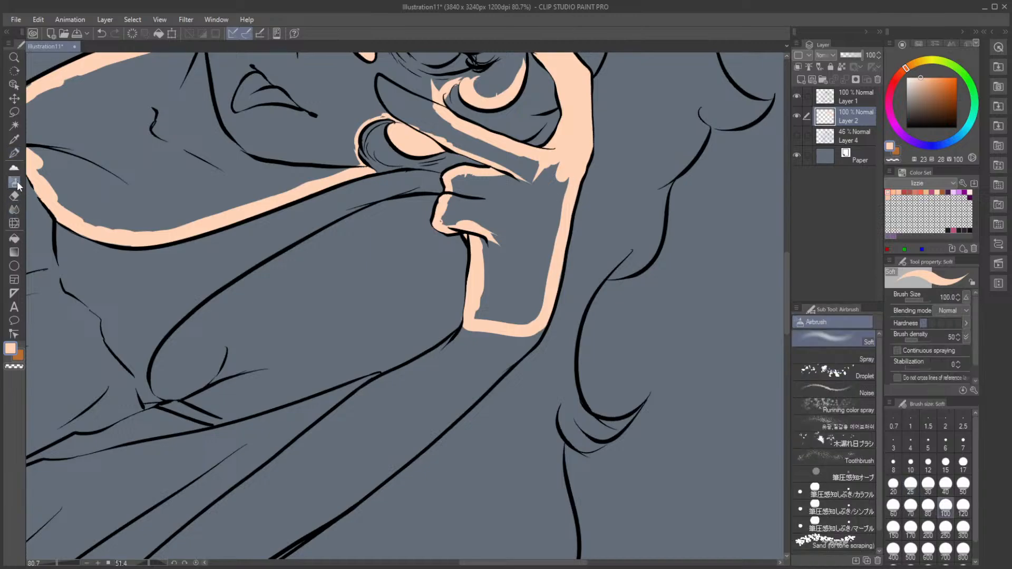
drag(513, 261, 520, 277)
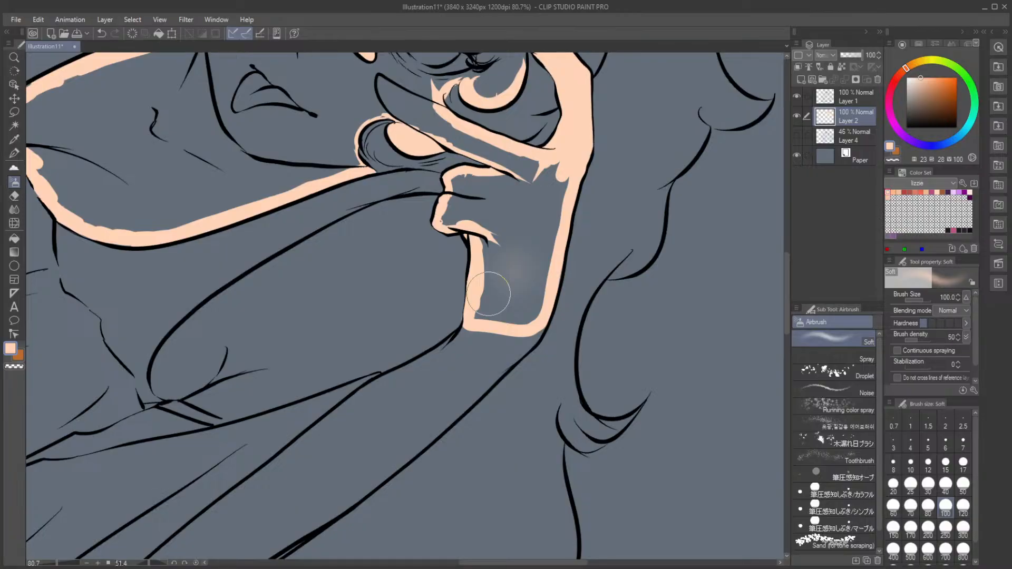
key(ctrl+z)
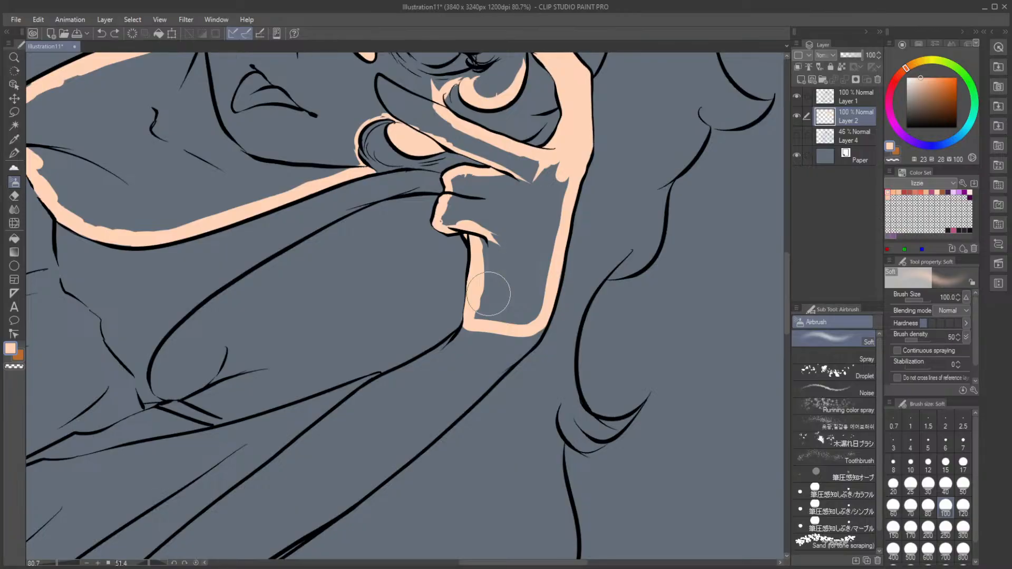
click(14, 238)
click(529, 261)
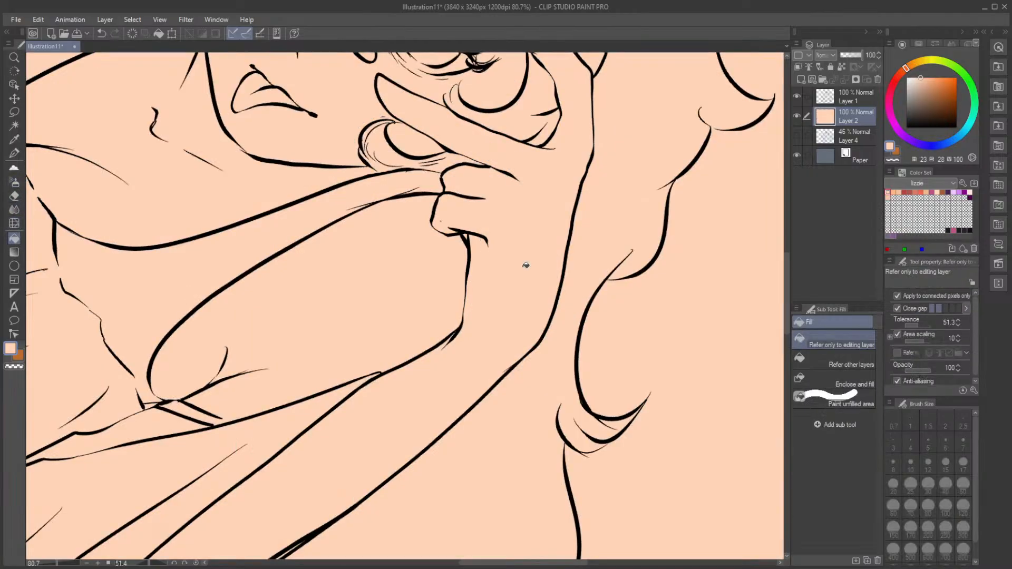
key(ctrl+z)
click(14, 153)
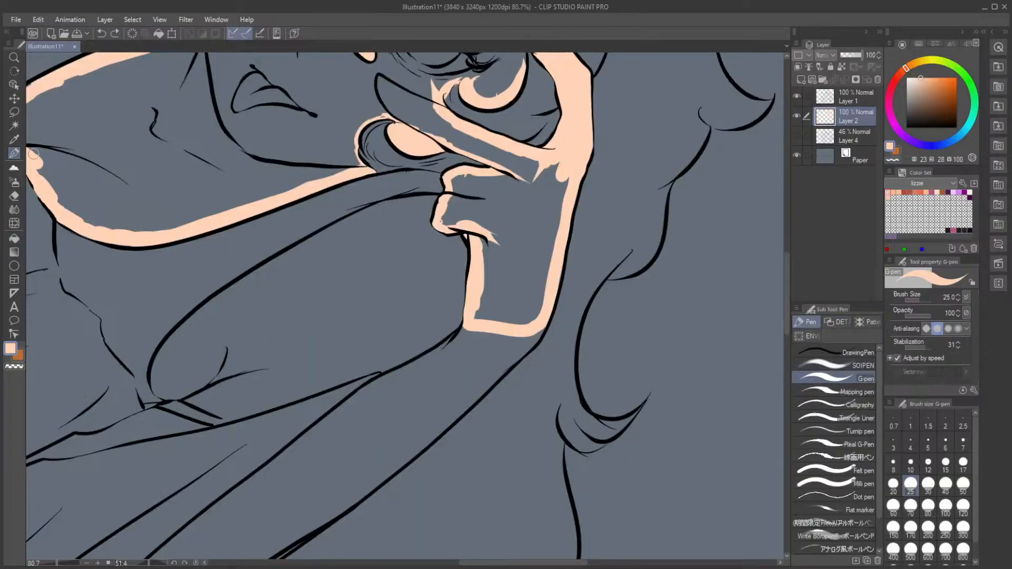
Step: Outline the skin under the covered eye with the G-pen at size 12, then fill the face, chest and second hand with pale peach
click(195, 563)
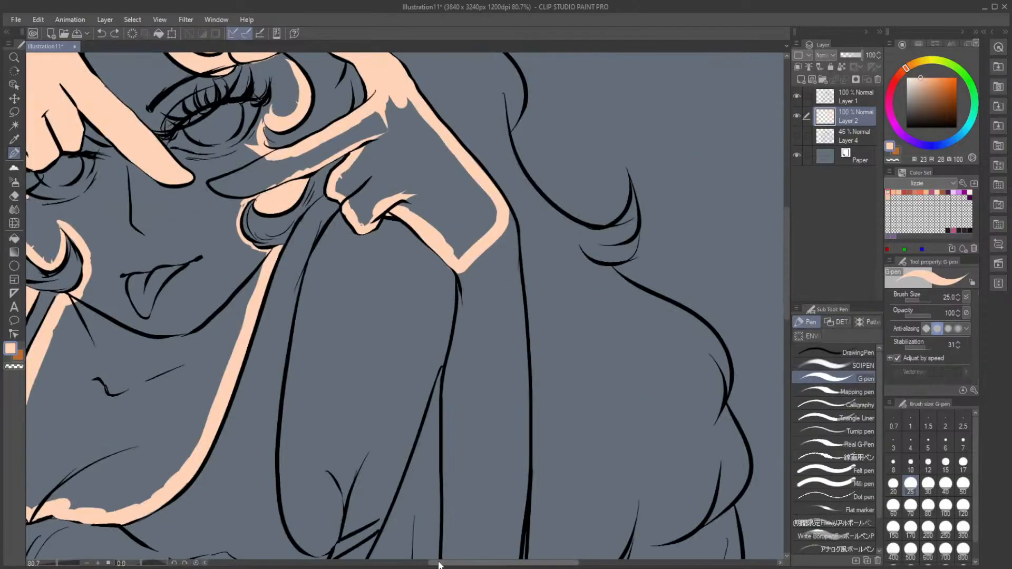
drag(441, 563, 392, 563)
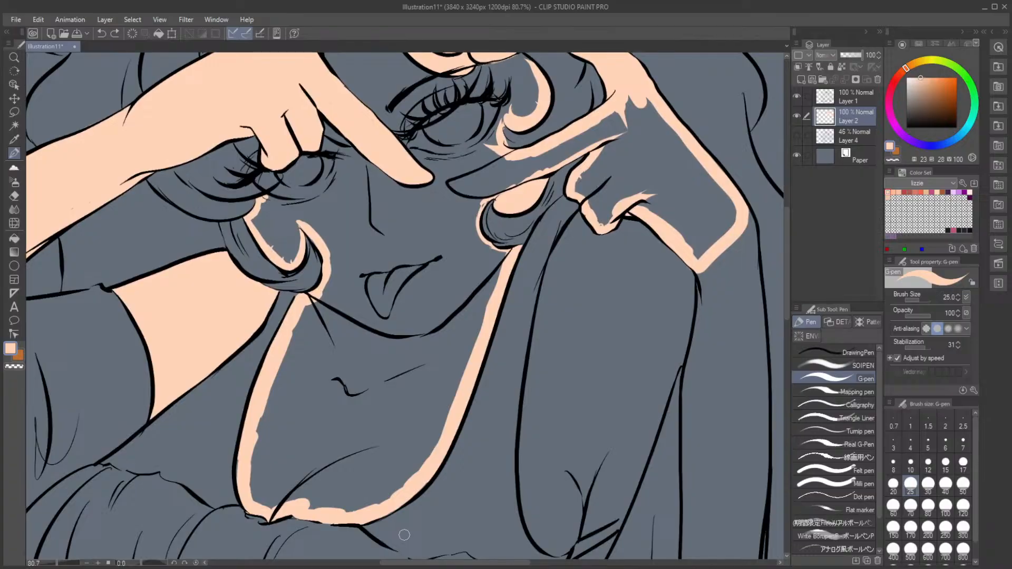
click(928, 464)
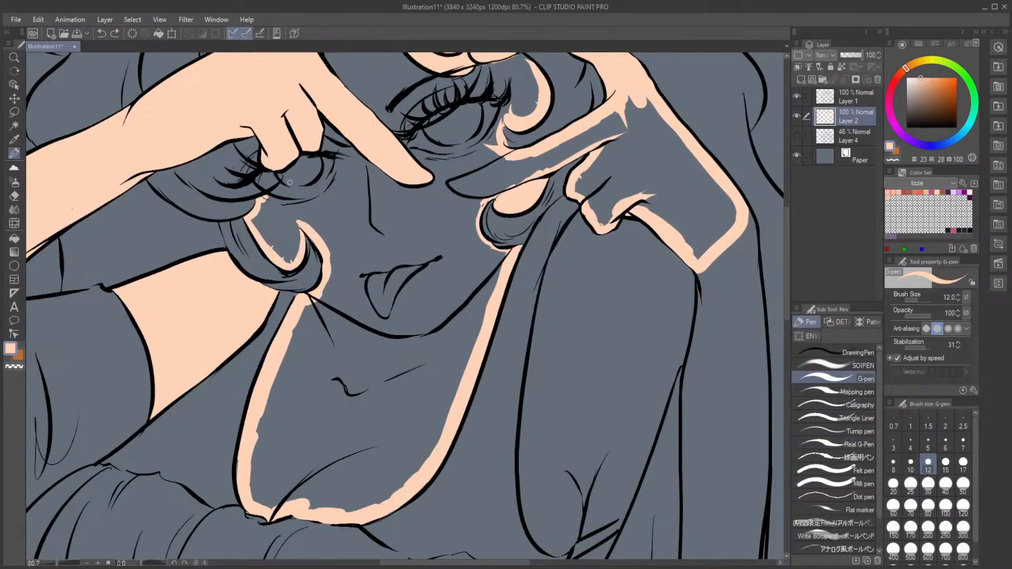
mouse_move(321, 150)
mouse_down()
mouse_move(344, 156)
mouse_move(333, 174)
mouse_move(276, 202)
mouse_move(306, 204)
mouse_move(332, 180)
mouse_up()
key(g)
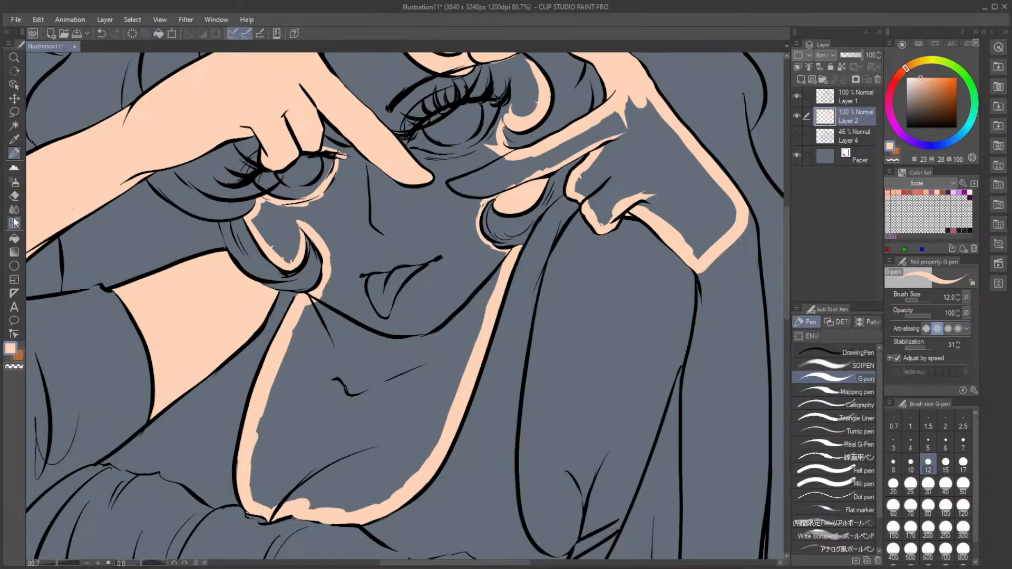
click(395, 222)
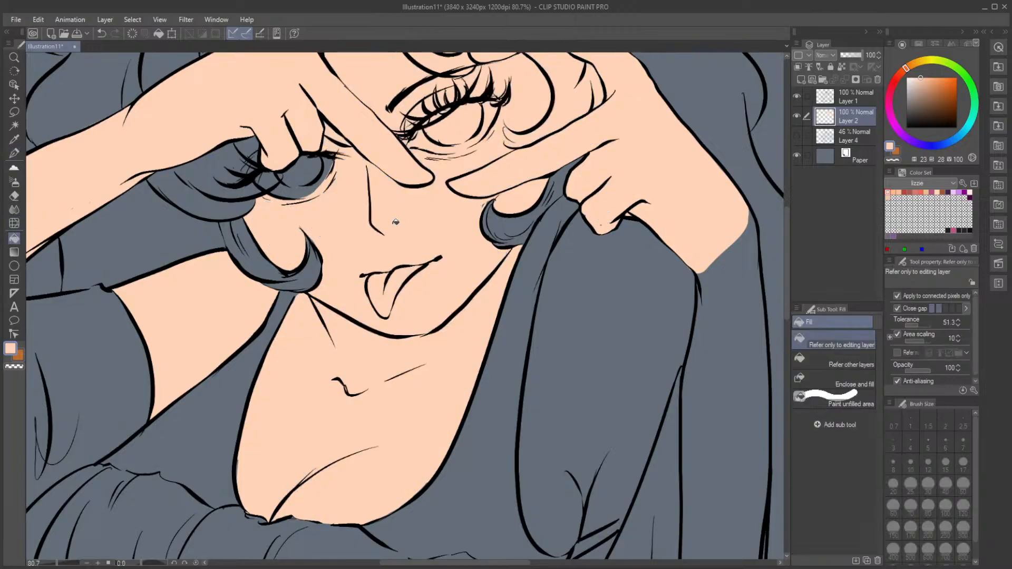
Step: Erase the pale peach from inside the framed eye, up to its lids
scroll(367, 183, down, 3)
scroll(338, 94, up, 4)
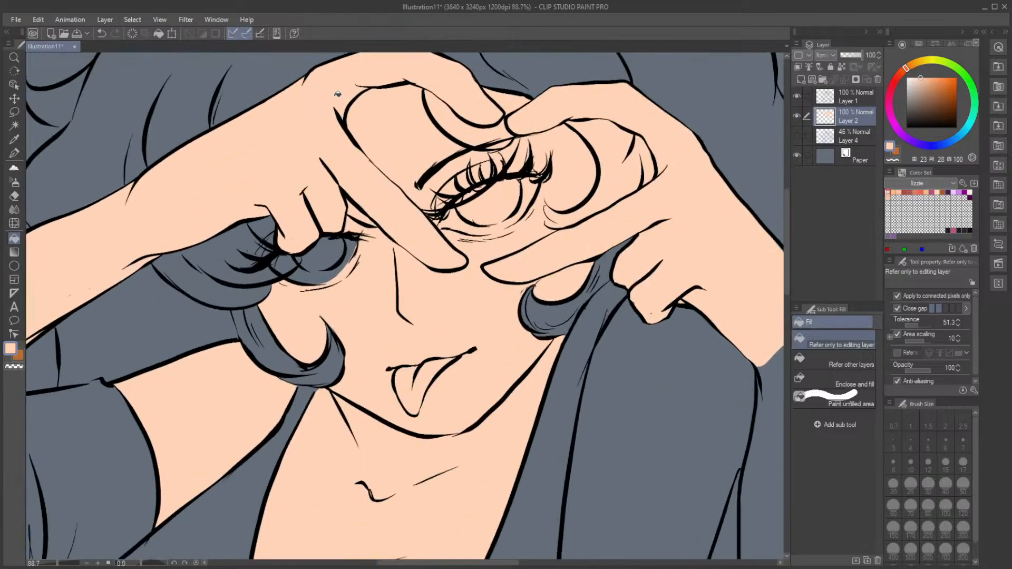
click(14, 196)
mouse_move(461, 203)
mouse_down()
mouse_move(510, 177)
mouse_move(538, 183)
mouse_move(513, 221)
mouse_move(439, 226)
mouse_move(510, 225)
mouse_move(494, 231)
mouse_move(480, 232)
mouse_move(520, 211)
mouse_move(530, 190)
mouse_move(515, 204)
mouse_move(526, 193)
mouse_move(481, 201)
mouse_move(465, 215)
mouse_move(522, 190)
mouse_up()
Step: Erase the peach from the gap inside the first hand's arch with the hard eraser at size 30, refining the finger's edge at size 6
click(928, 506)
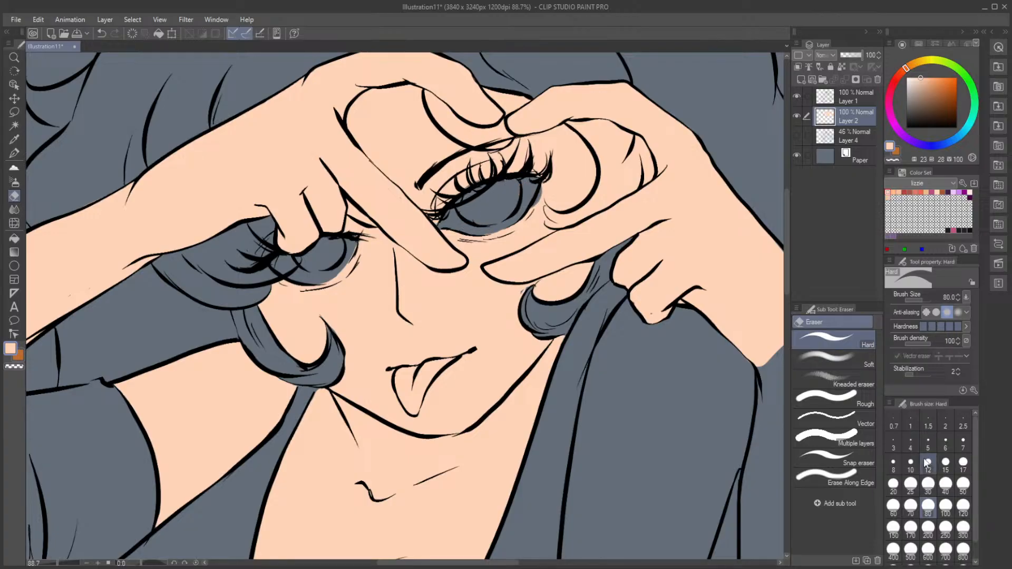
click(928, 484)
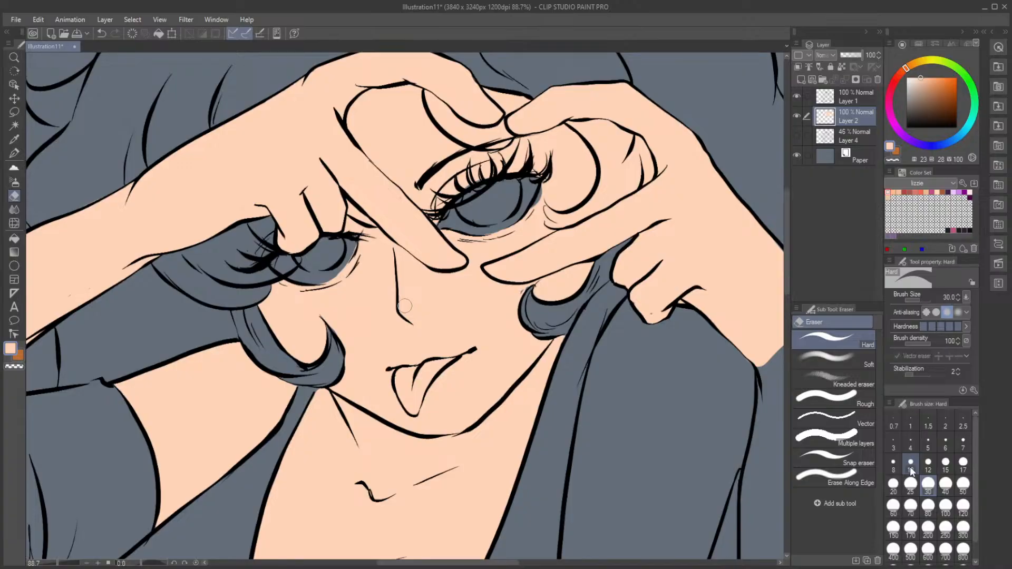
mouse_move(369, 117)
mouse_down()
mouse_move(390, 165)
mouse_move(364, 141)
mouse_move(418, 198)
mouse_move(442, 202)
mouse_move(427, 202)
mouse_move(423, 190)
mouse_move(481, 173)
mouse_move(445, 184)
mouse_move(447, 168)
mouse_move(412, 141)
mouse_move(410, 155)
mouse_move(354, 127)
mouse_move(378, 95)
mouse_move(365, 100)
mouse_move(373, 85)
mouse_move(397, 87)
mouse_move(382, 98)
mouse_move(404, 80)
mouse_up()
click(946, 443)
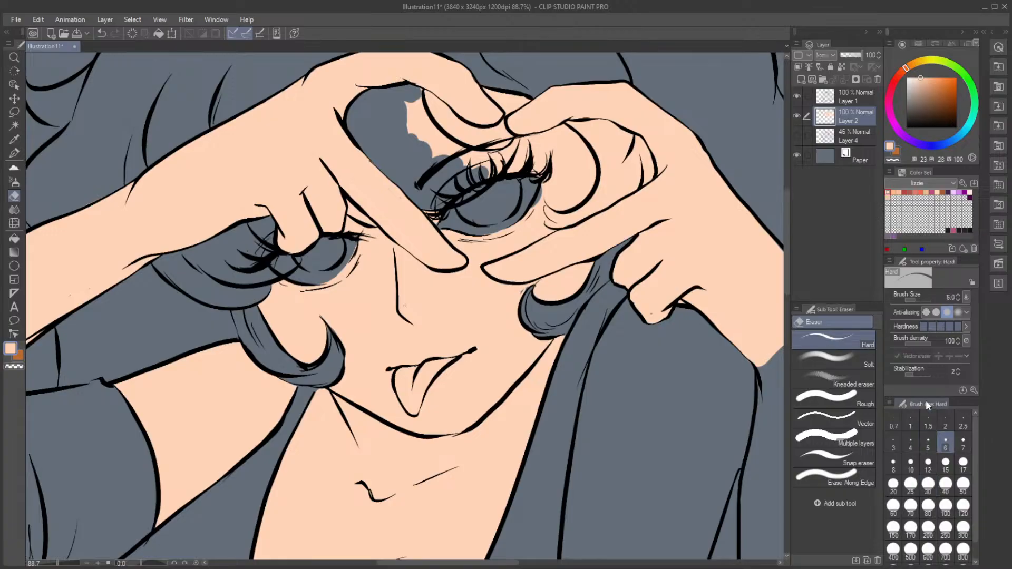
drag(422, 91, 425, 112)
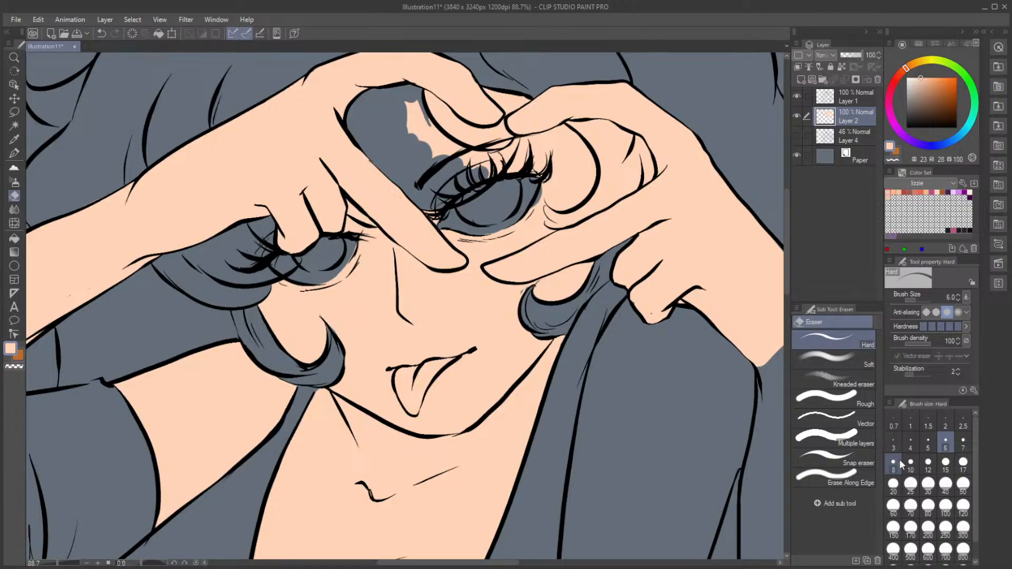
Step: Erase the remaining peach above the framed eye's brow line and between its upper lashes with the hard eraser at size 12
click(923, 455)
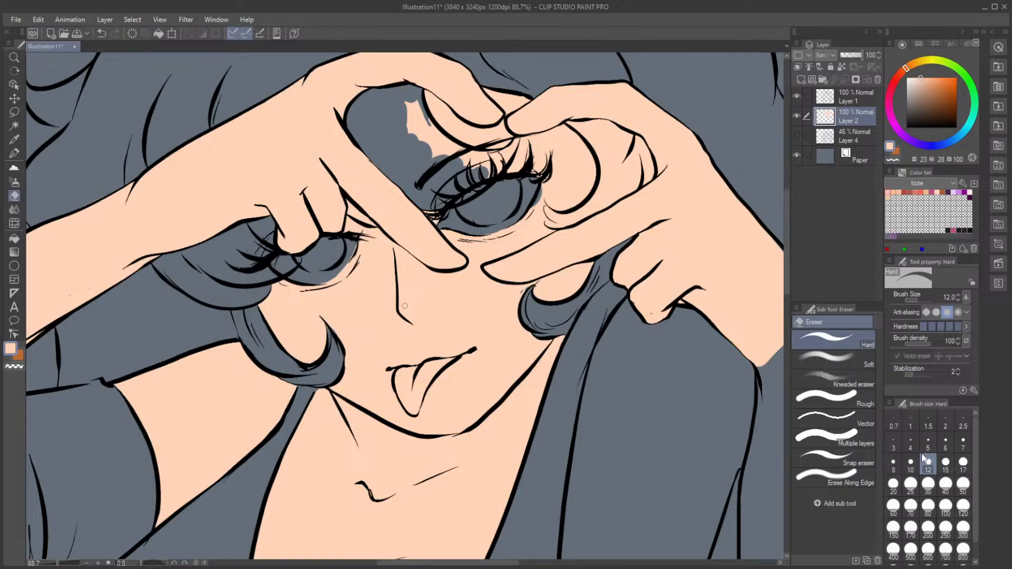
mouse_move(407, 103)
mouse_down()
mouse_move(417, 138)
mouse_move(414, 97)
mouse_move(455, 157)
mouse_move(435, 128)
mouse_move(435, 161)
mouse_move(473, 171)
mouse_move(447, 140)
mouse_move(481, 165)
mouse_up()
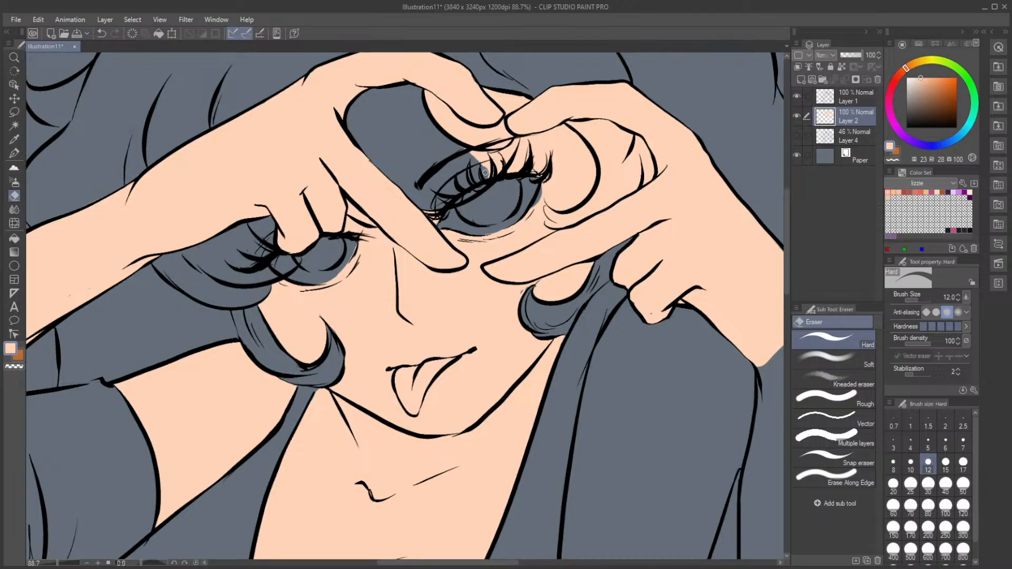
mouse_move(485, 172)
mouse_down()
mouse_move(478, 152)
mouse_move(487, 153)
mouse_move(463, 152)
mouse_move(509, 149)
mouse_move(484, 156)
mouse_move(517, 141)
mouse_move(482, 185)
mouse_move(501, 156)
mouse_up()
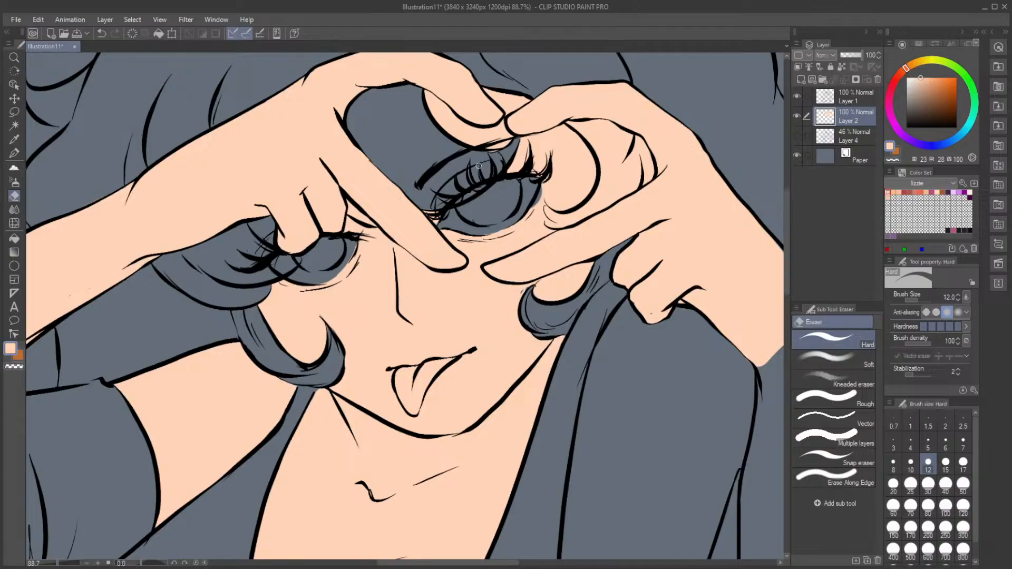
click(15, 155)
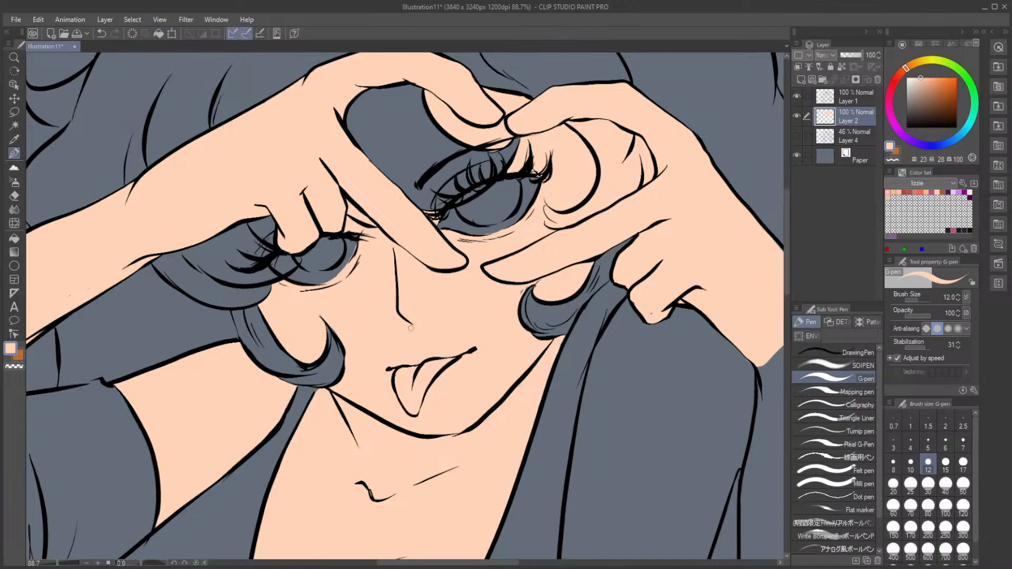
click(14, 195)
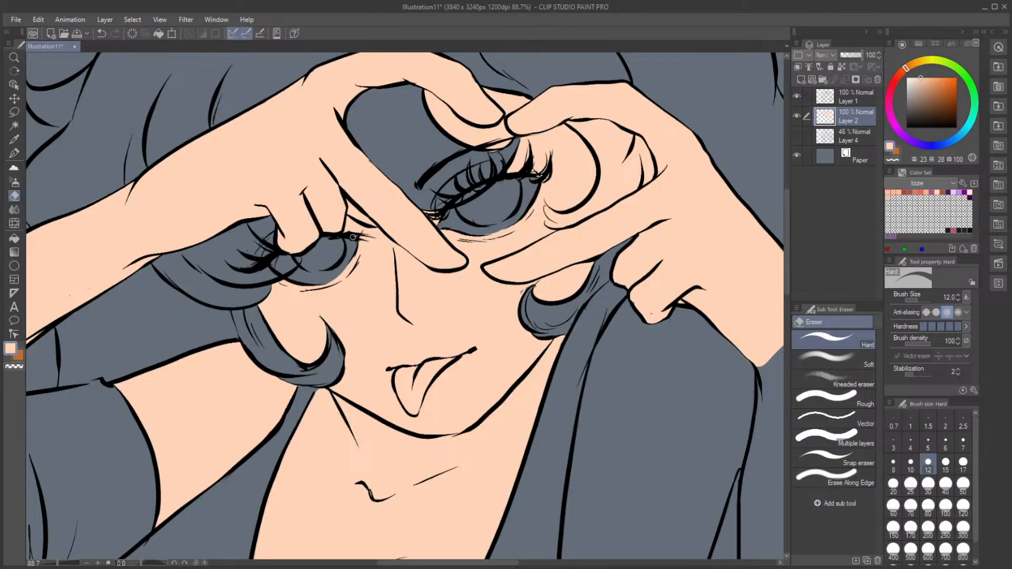
click(14, 153)
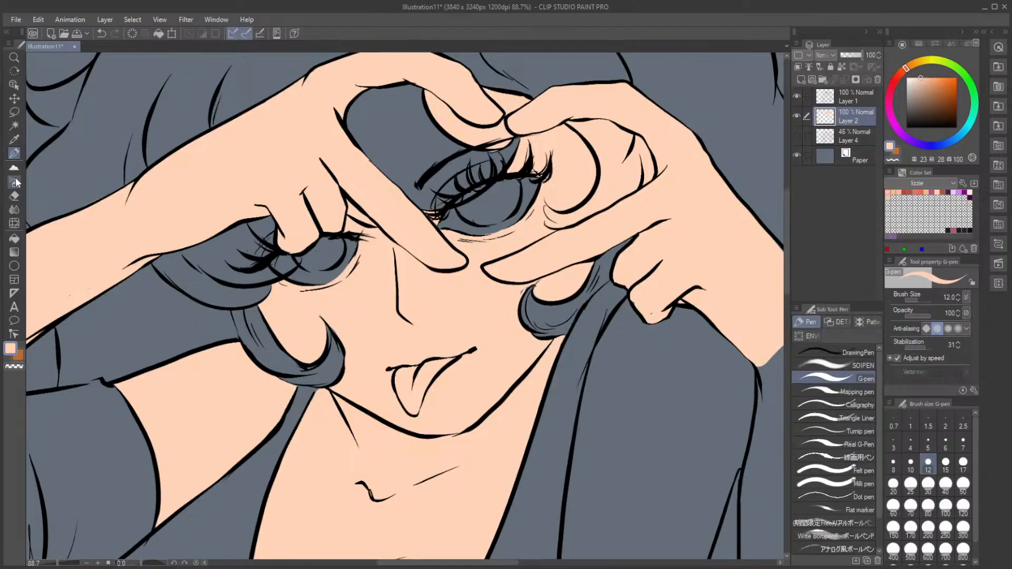
Step: Outline the upper arm below the second hand in pale peach with the G-pen at size 25, along both sides and the lower curve
scroll(216, 309, down, 5)
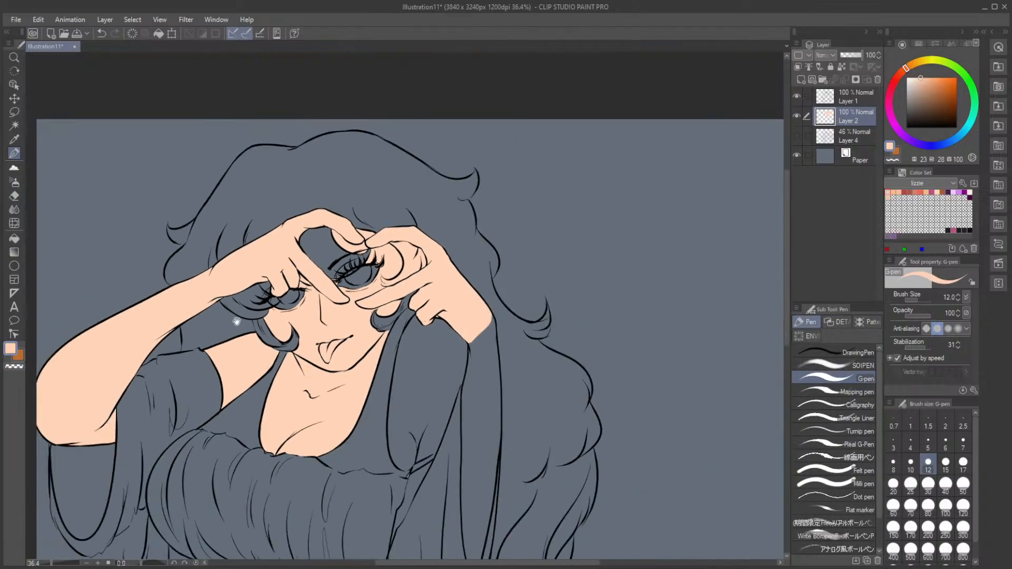
scroll(481, 197, up, 4)
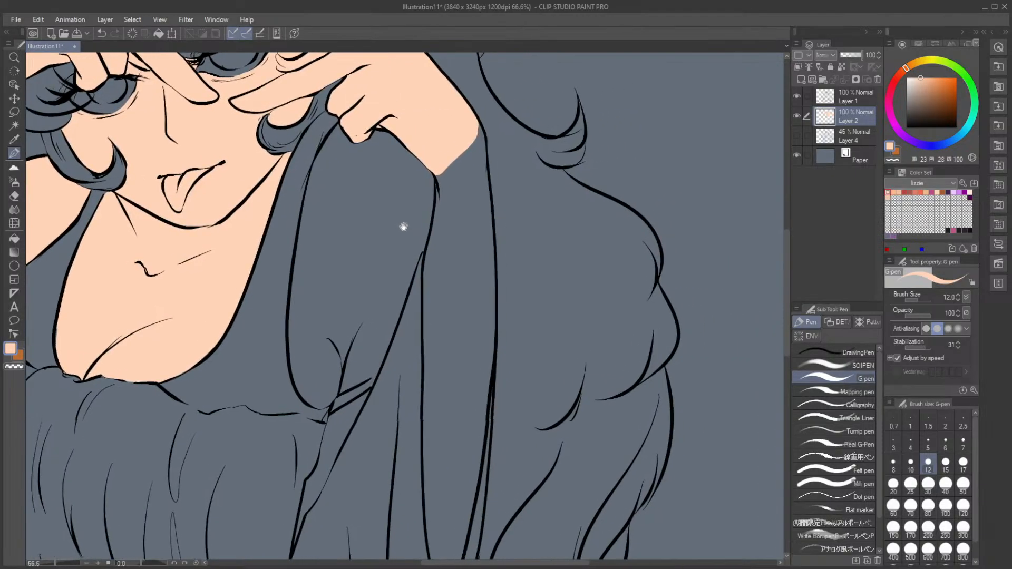
click(17, 195)
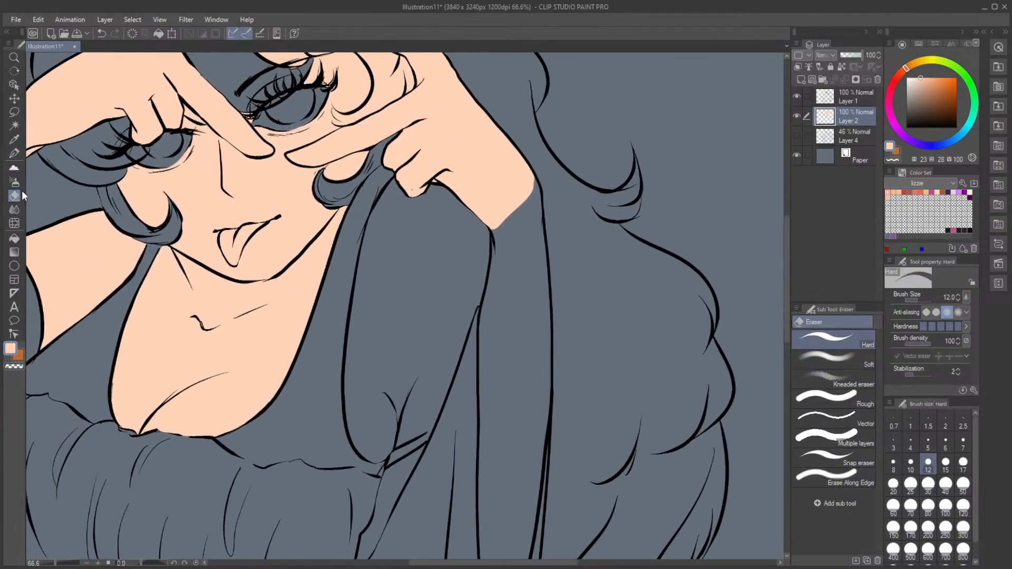
click(16, 155)
click(911, 485)
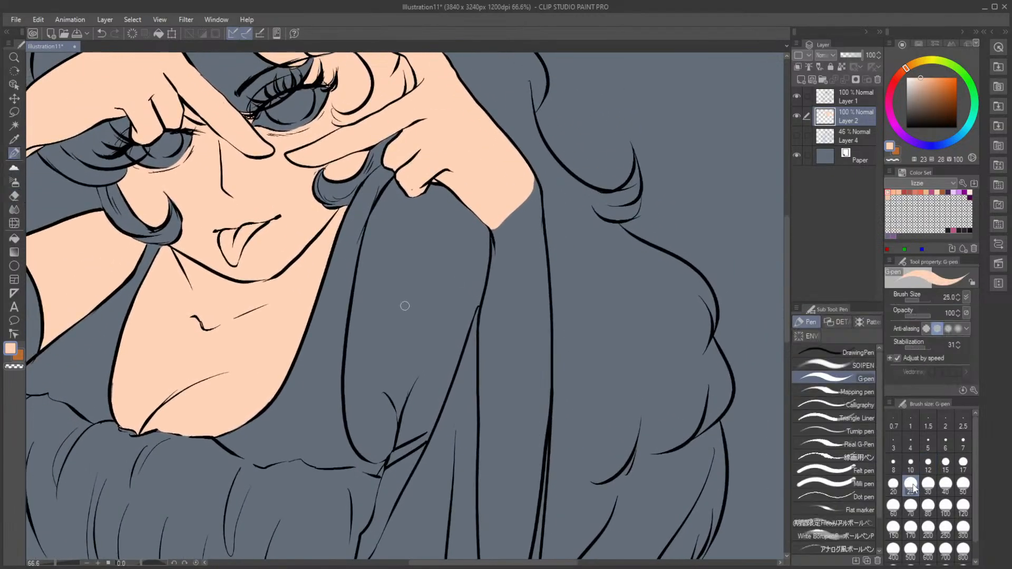
mouse_move(417, 186)
mouse_down()
mouse_move(398, 243)
mouse_move(384, 234)
mouse_move(400, 177)
mouse_move(368, 267)
mouse_up()
mouse_move(378, 211)
mouse_down()
mouse_move(359, 310)
mouse_move(387, 175)
mouse_move(350, 353)
mouse_move(353, 339)
mouse_move(357, 437)
mouse_up()
mouse_move(349, 403)
mouse_down()
mouse_move(378, 460)
mouse_move(438, 410)
mouse_move(480, 299)
mouse_move(485, 327)
mouse_move(462, 337)
mouse_move(475, 318)
mouse_up()
click(15, 195)
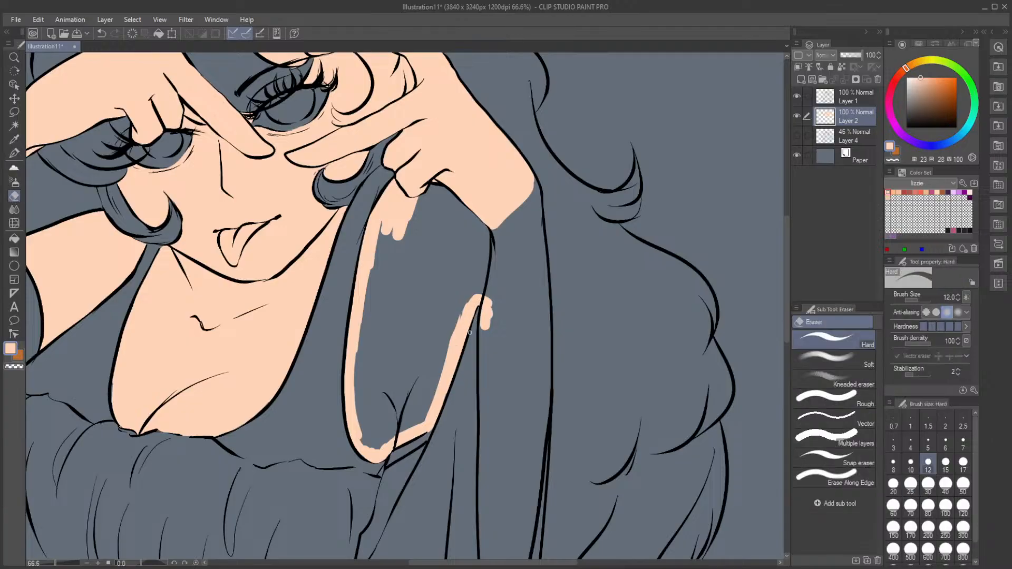
Step: Outline the second hand's forearm in pale peach along both edges, from the wrist down to the pointed elbow
click(14, 153)
mouse_move(525, 184)
mouse_down()
mouse_move(534, 192)
mouse_move(531, 180)
mouse_move(541, 301)
mouse_up()
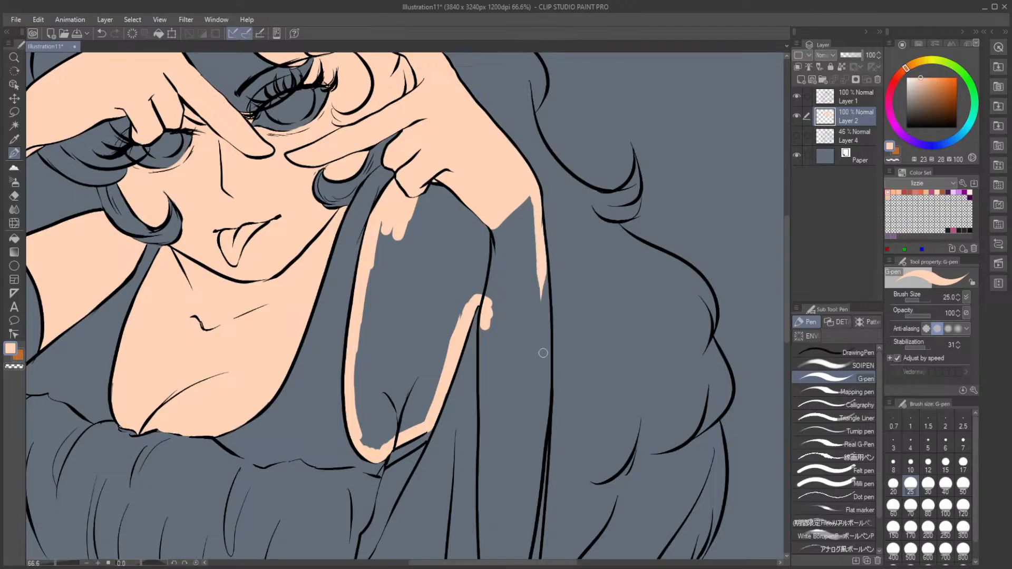
drag(542, 265, 545, 371)
mouse_move(544, 262)
mouse_down()
mouse_move(547, 398)
mouse_move(539, 438)
mouse_up()
drag(786, 320, 785, 348)
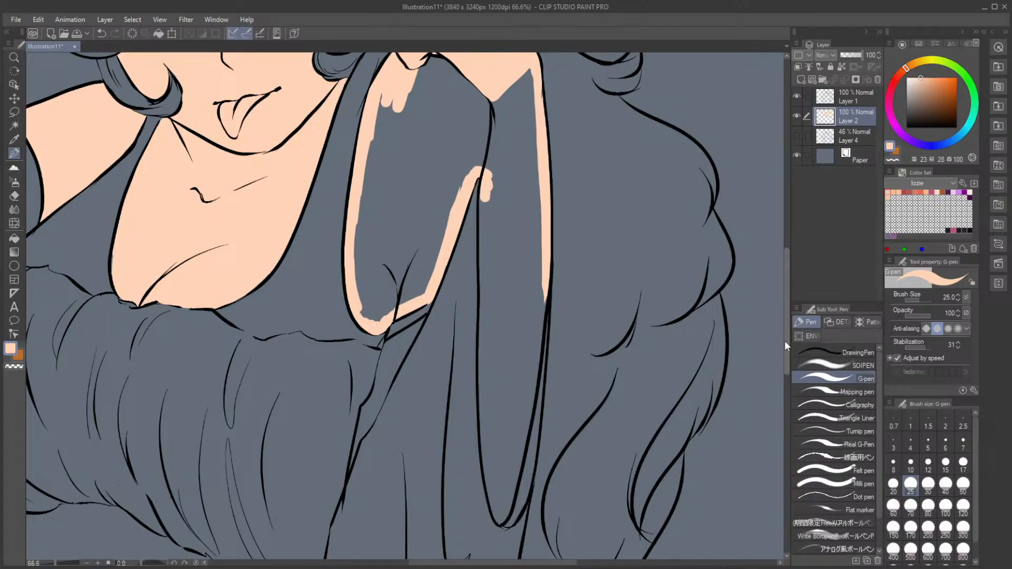
drag(485, 180, 482, 298)
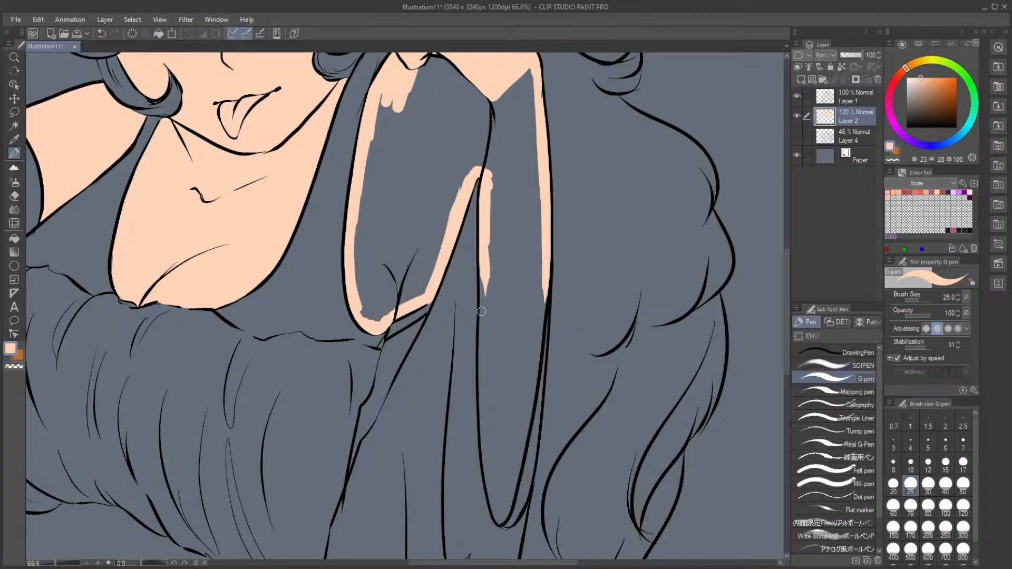
mouse_move(486, 258)
mouse_down()
mouse_move(483, 435)
mouse_move(500, 520)
mouse_move(509, 489)
mouse_up()
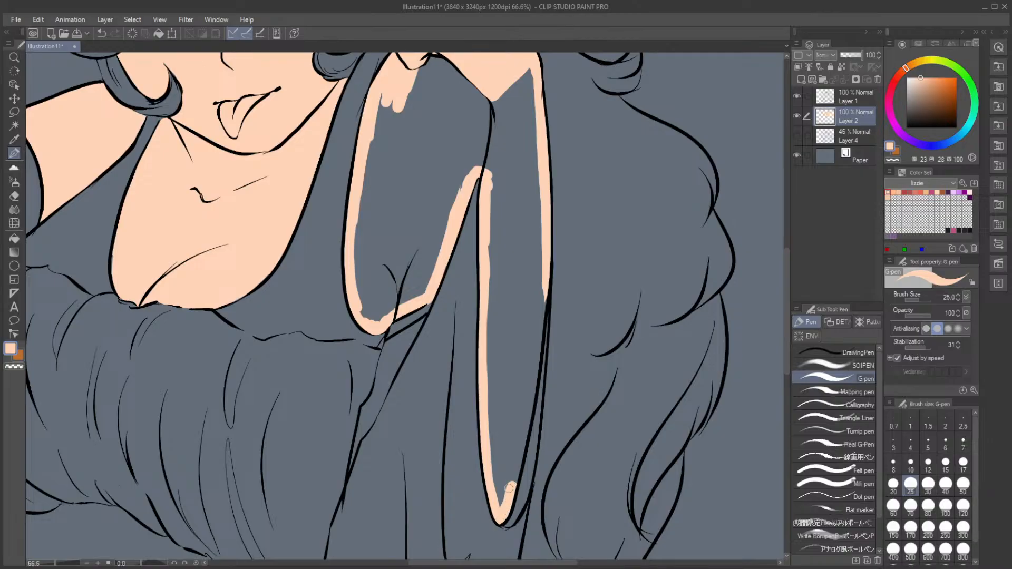
drag(544, 283, 509, 489)
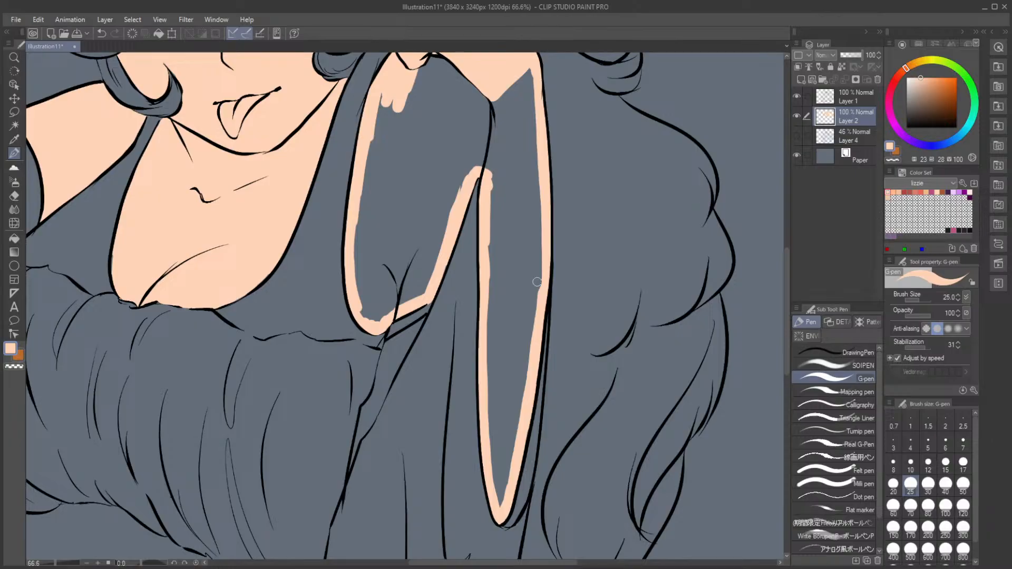
Step: Fill the outlined upper arm and forearm below the second hand with pale peach, referring only to the editing layer
click(14, 238)
click(420, 207)
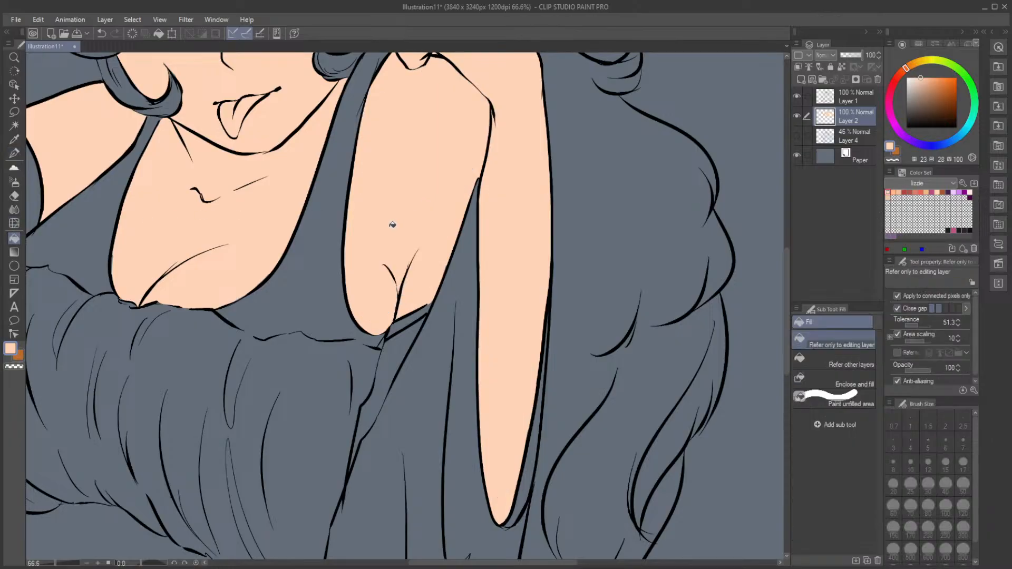
click(14, 153)
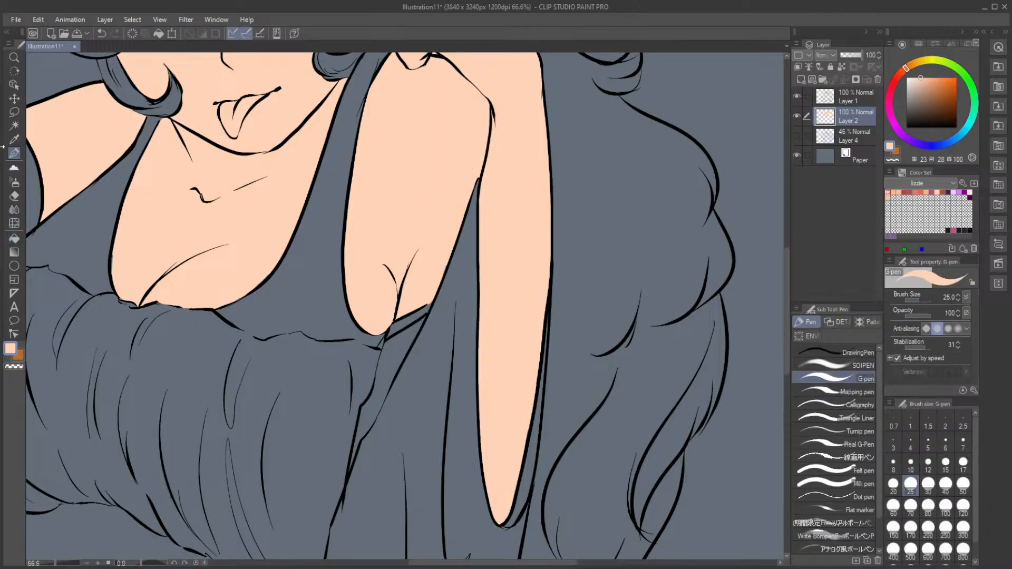
Step: Outline the left half of the midriff's lower edge in pale peach with the G-pen at size 25, trimming the spill with the hard eraser
scroll(179, 174, down, 3)
drag(263, 230, 441, 287)
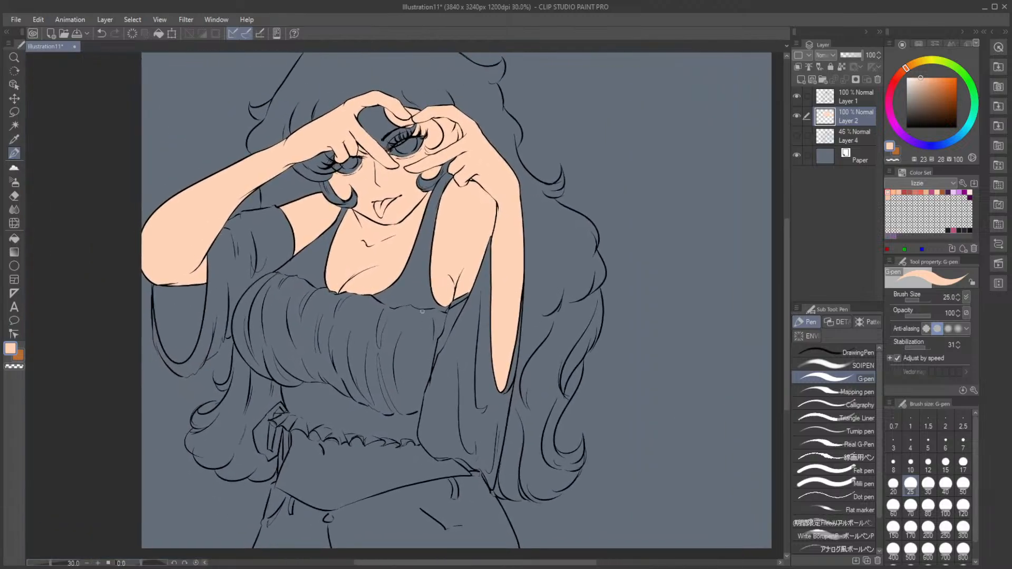
scroll(422, 310, up, 2)
drag(343, 392, 474, 187)
scroll(455, 322, up, 2)
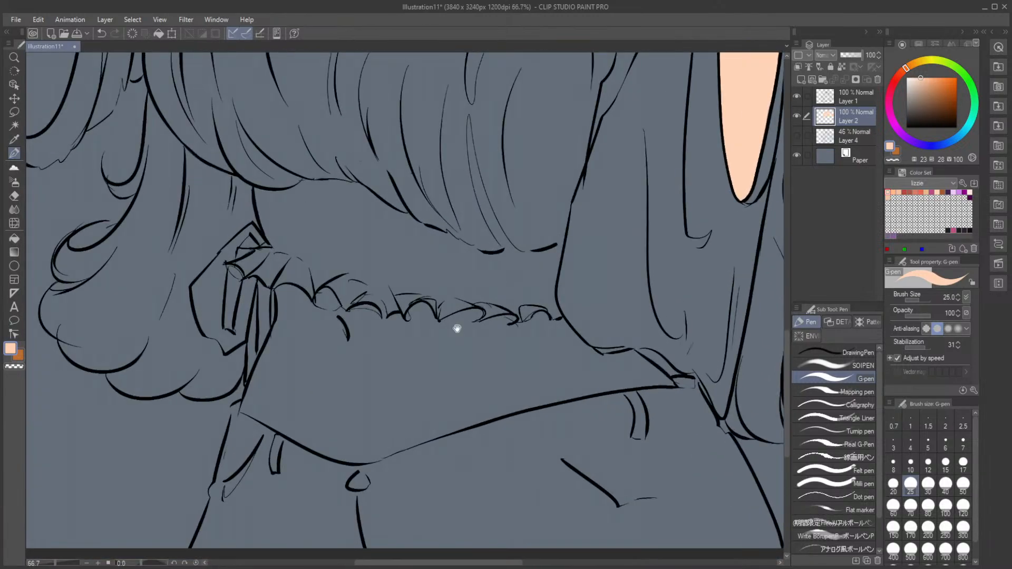
drag(457, 329, 398, 323)
scroll(420, 322, up, 1)
drag(170, 397, 159, 418)
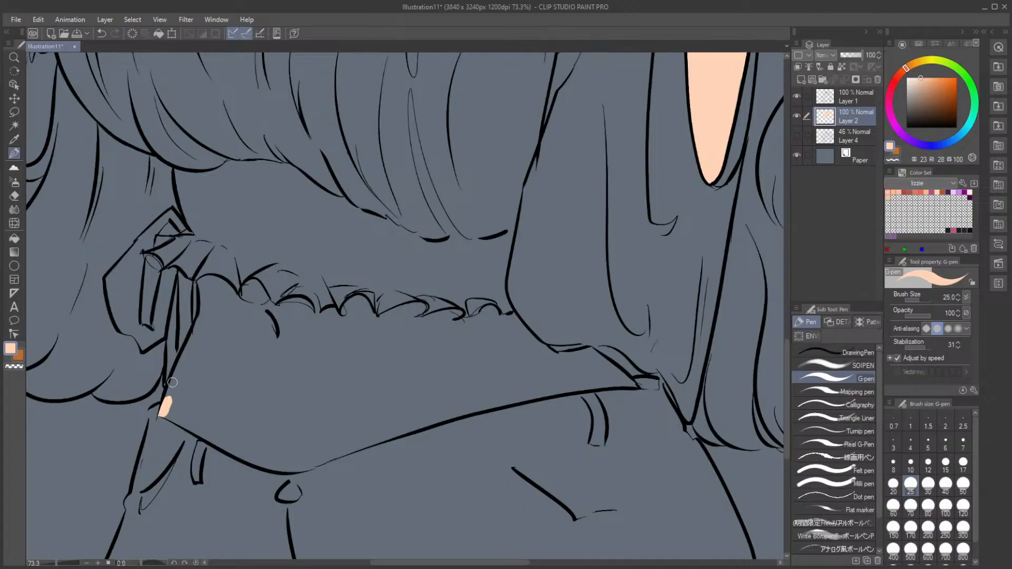
mouse_move(164, 406)
mouse_down()
mouse_move(292, 469)
mouse_move(273, 462)
mouse_move(328, 462)
mouse_move(383, 436)
mouse_up()
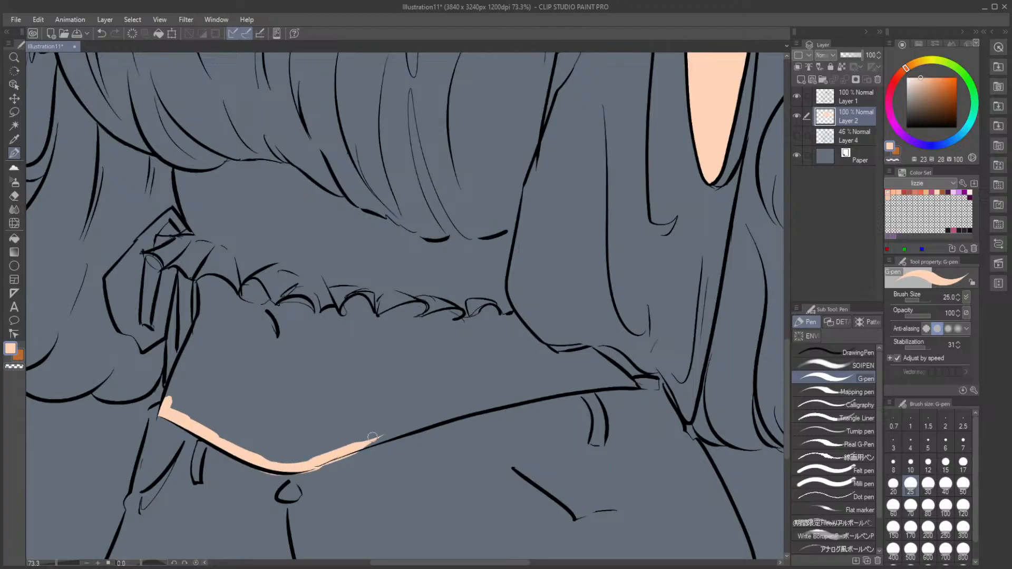
click(14, 196)
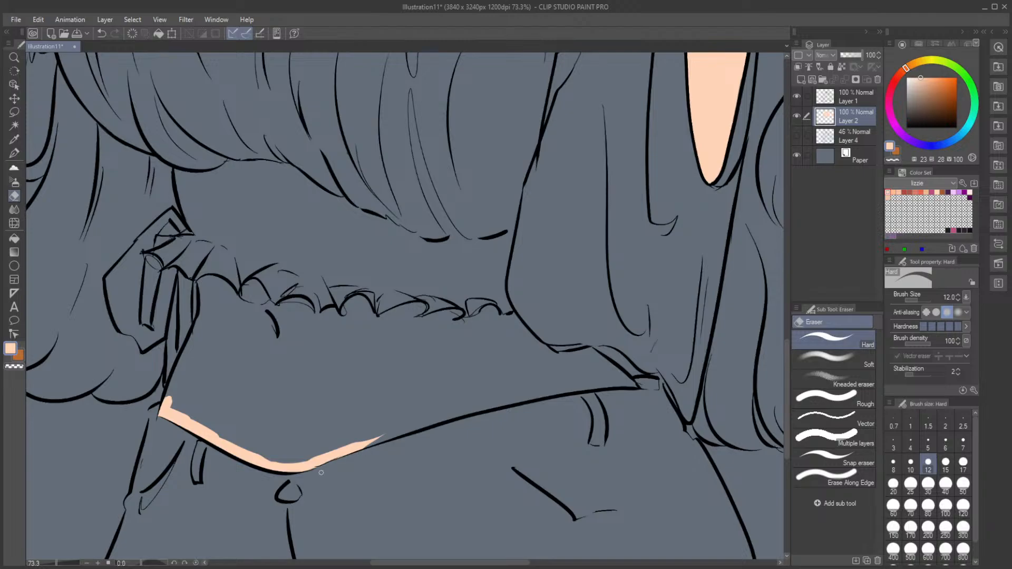
Step: Continue the size 25 peach outline up the midriff's left side and beneath the first ruffles of the top's hem
click(14, 153)
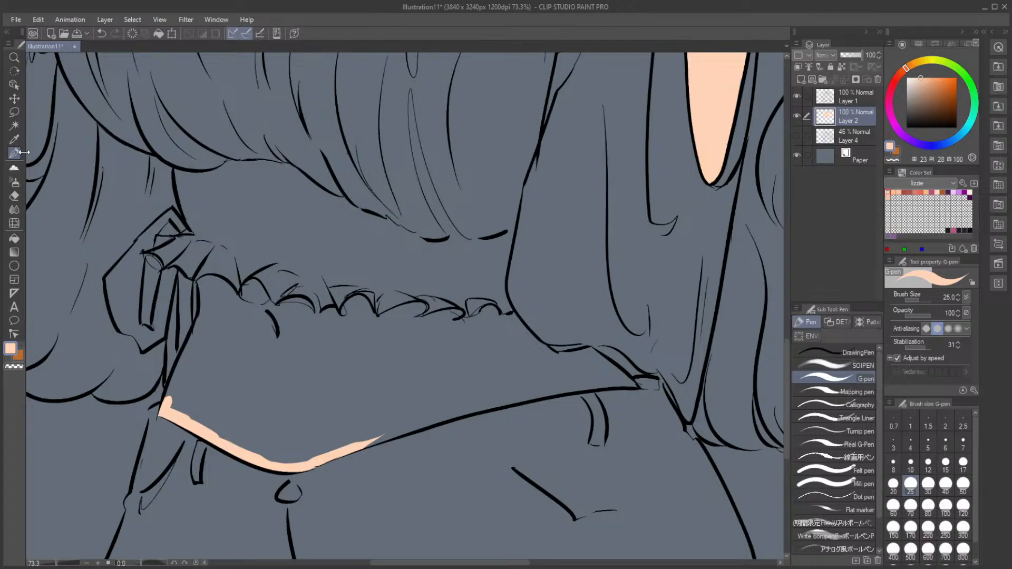
mouse_move(164, 399)
mouse_down()
mouse_move(202, 326)
mouse_move(204, 283)
mouse_move(218, 276)
mouse_move(245, 319)
mouse_up()
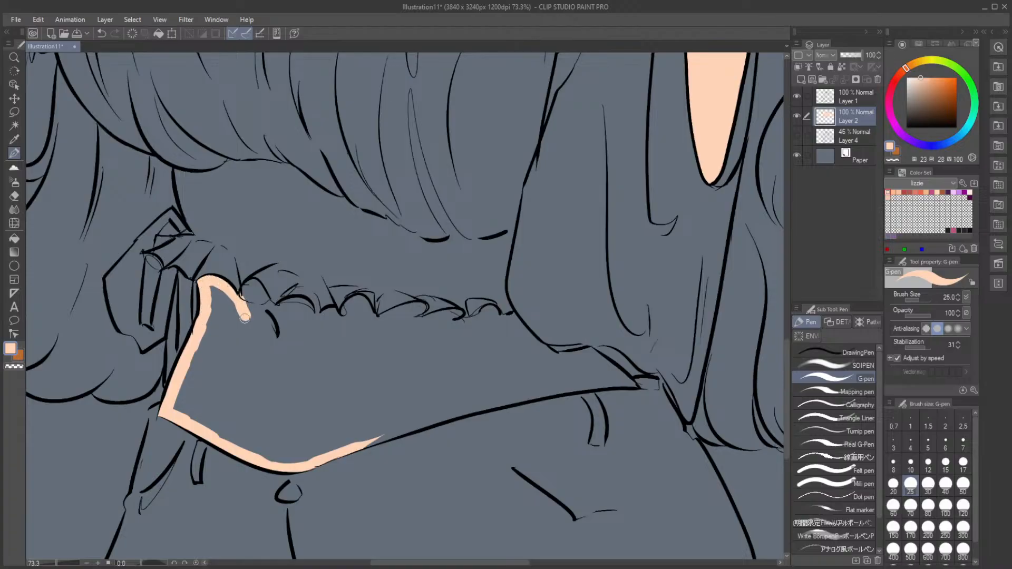
click(16, 194)
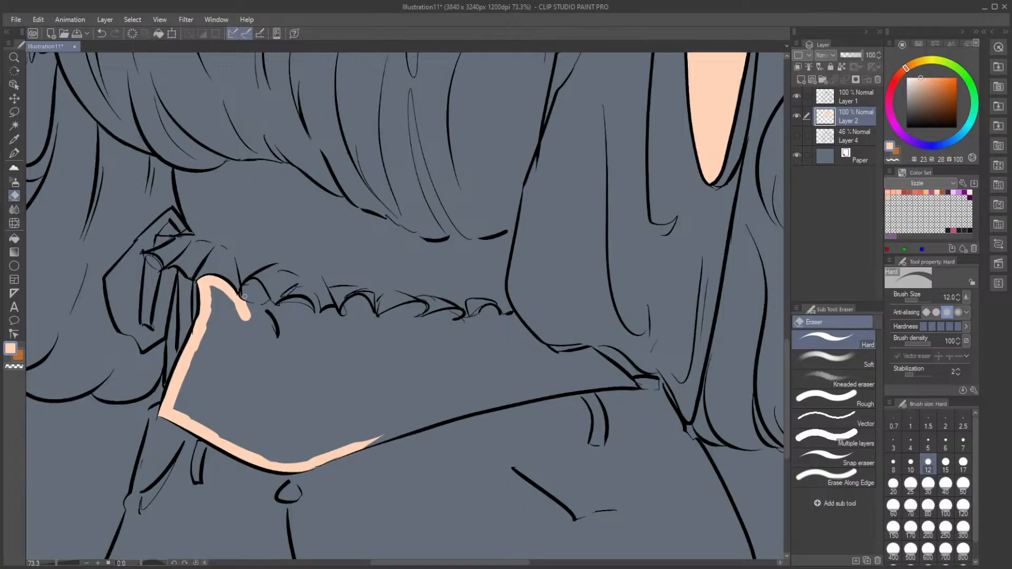
key(p)
mouse_move(250, 310)
mouse_down()
mouse_move(293, 306)
mouse_move(316, 320)
mouse_move(301, 313)
mouse_up()
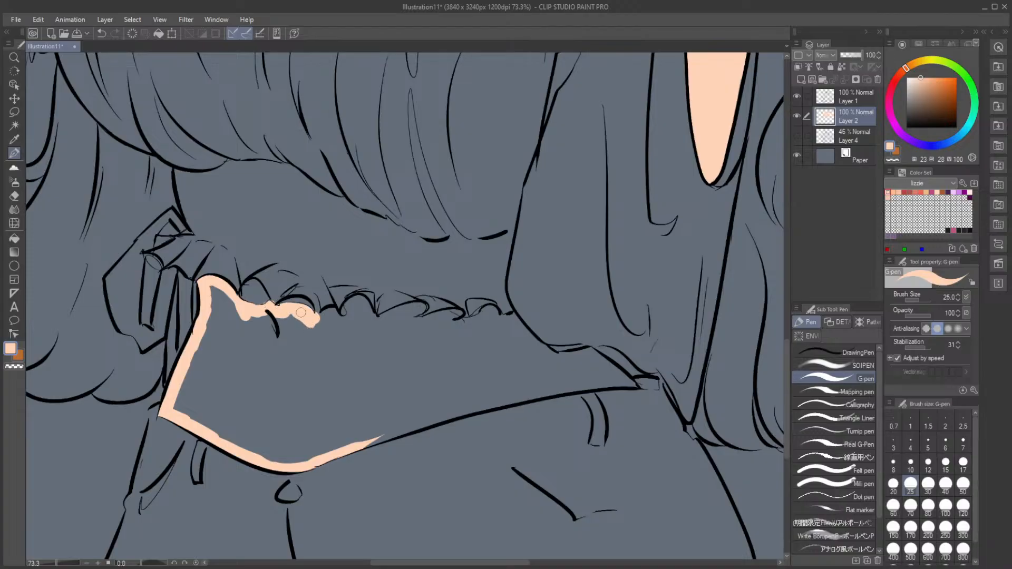
click(14, 196)
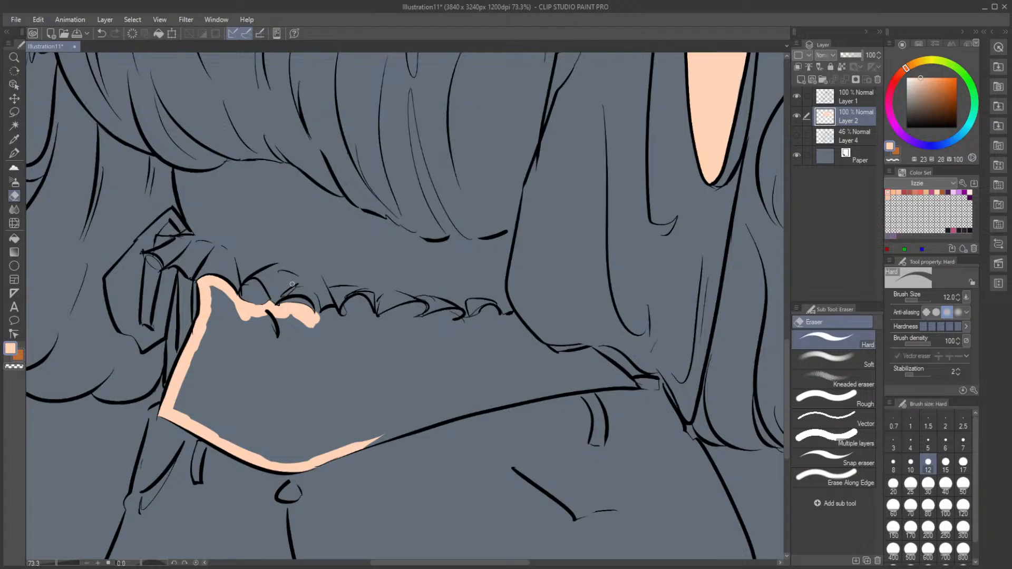
Step: Paint peach into the gap under the first ruffle fold, trim it with the hard eraser at size 12, and extend the outline past the second fold
key(p)
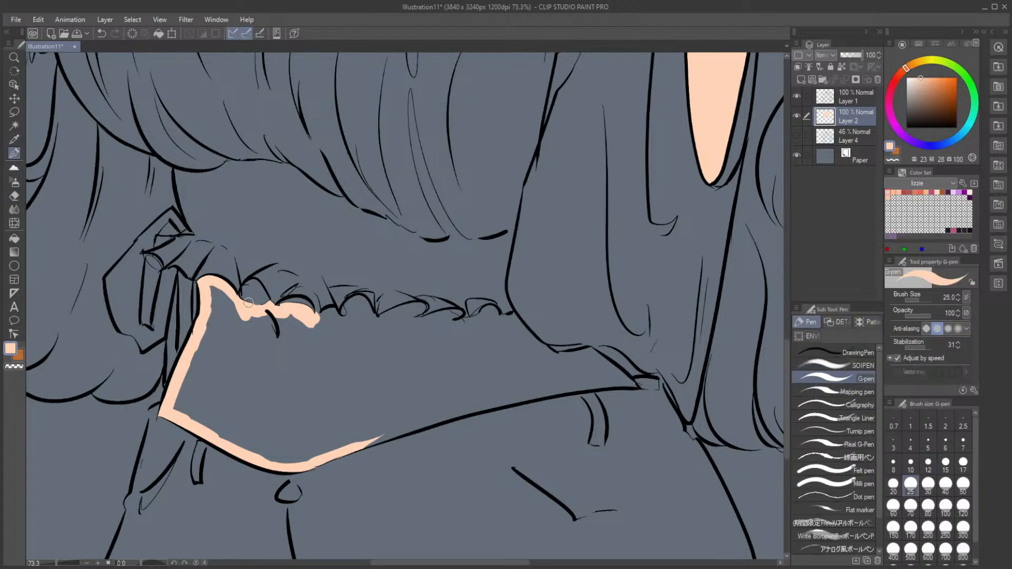
mouse_move(243, 291)
mouse_down()
mouse_move(256, 285)
mouse_move(267, 305)
mouse_move(248, 310)
mouse_up()
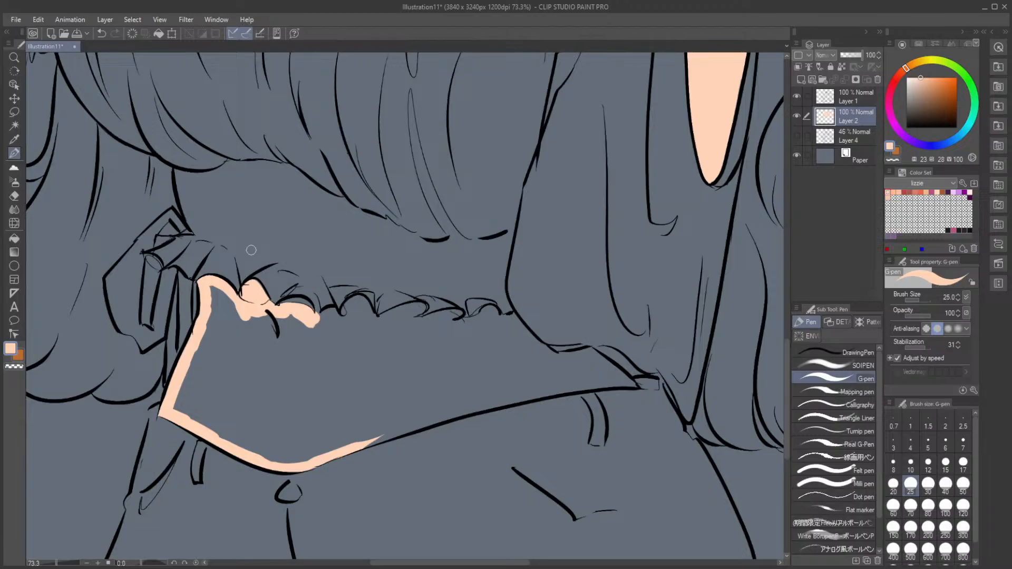
key(e)
drag(247, 288, 265, 280)
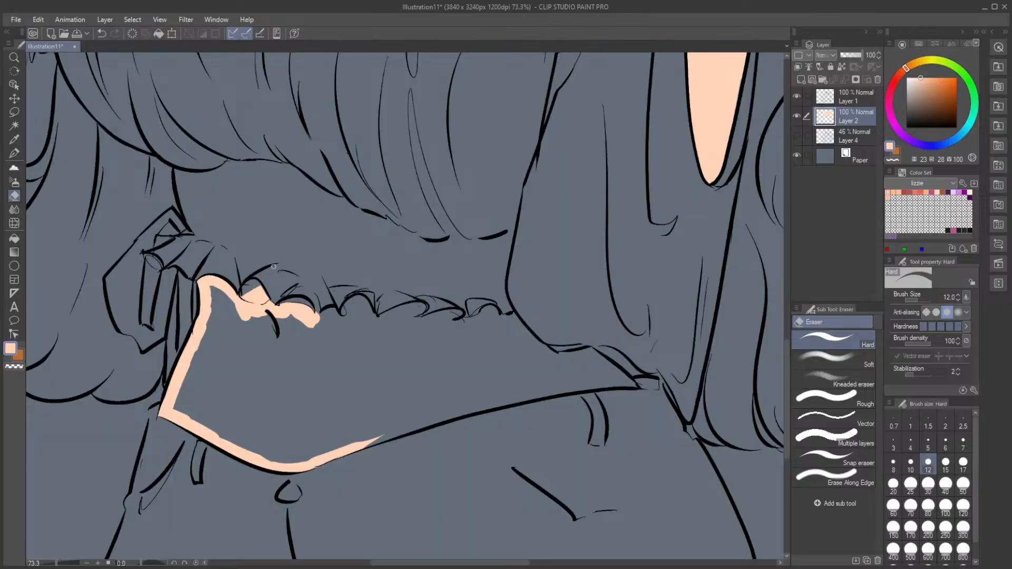
key(p)
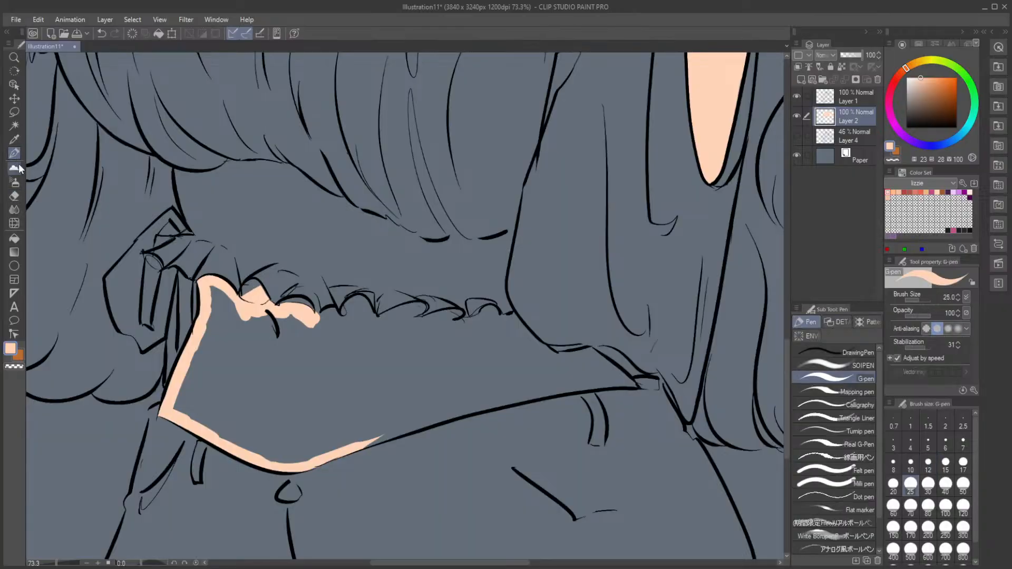
mouse_move(325, 315)
mouse_down()
mouse_move(318, 326)
mouse_move(336, 324)
mouse_up()
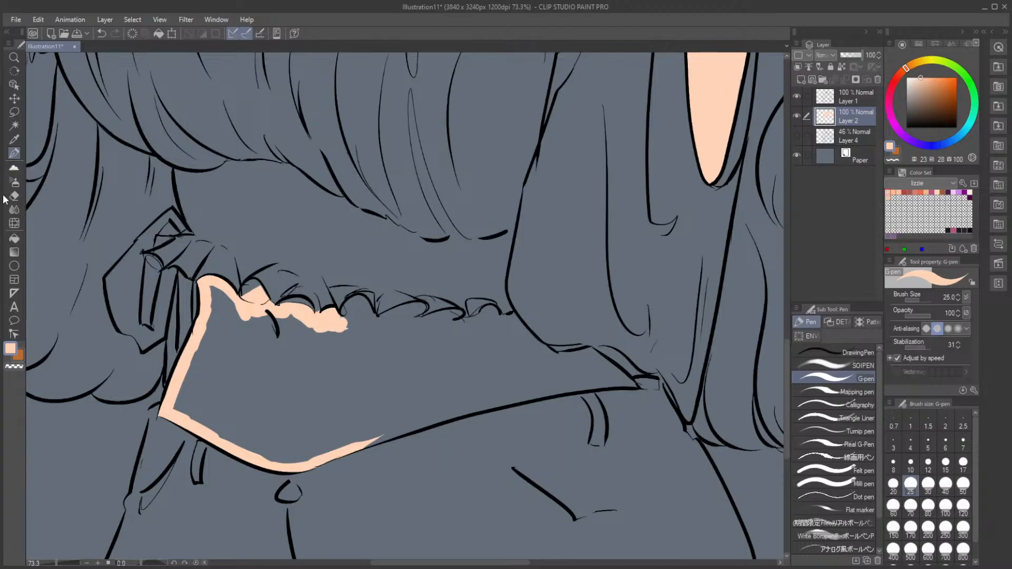
Step: Close the midriff outline with the G-pen, at size 10 along the remaining ruffles and sleeve edge and size 15 along the waistband
click(911, 464)
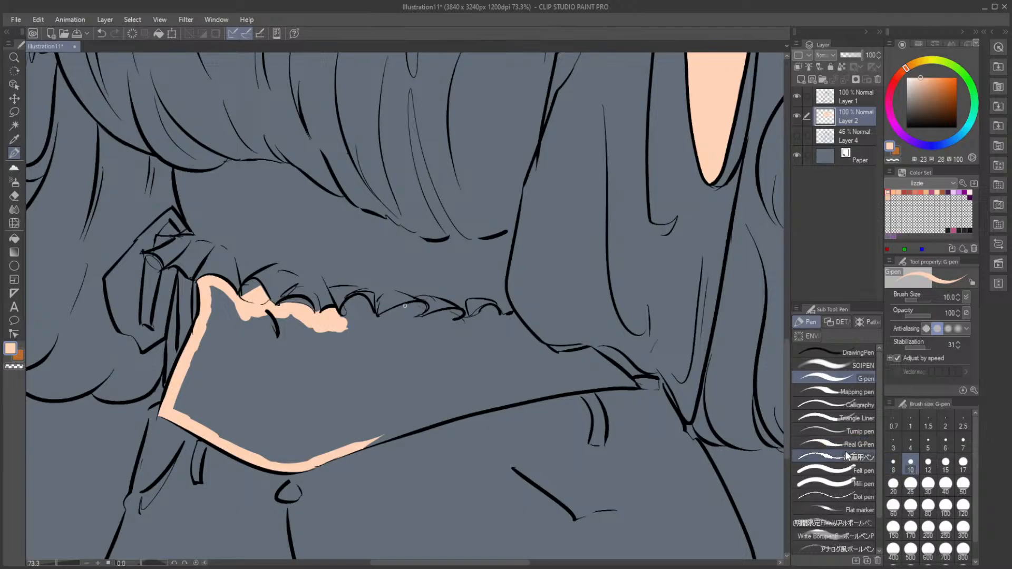
mouse_move(352, 299)
mouse_down()
mouse_move(374, 316)
mouse_move(359, 296)
mouse_move(341, 320)
mouse_move(360, 304)
mouse_move(376, 323)
mouse_move(408, 303)
mouse_move(415, 320)
mouse_move(514, 314)
mouse_move(559, 357)
mouse_move(594, 349)
mouse_move(639, 387)
mouse_up()
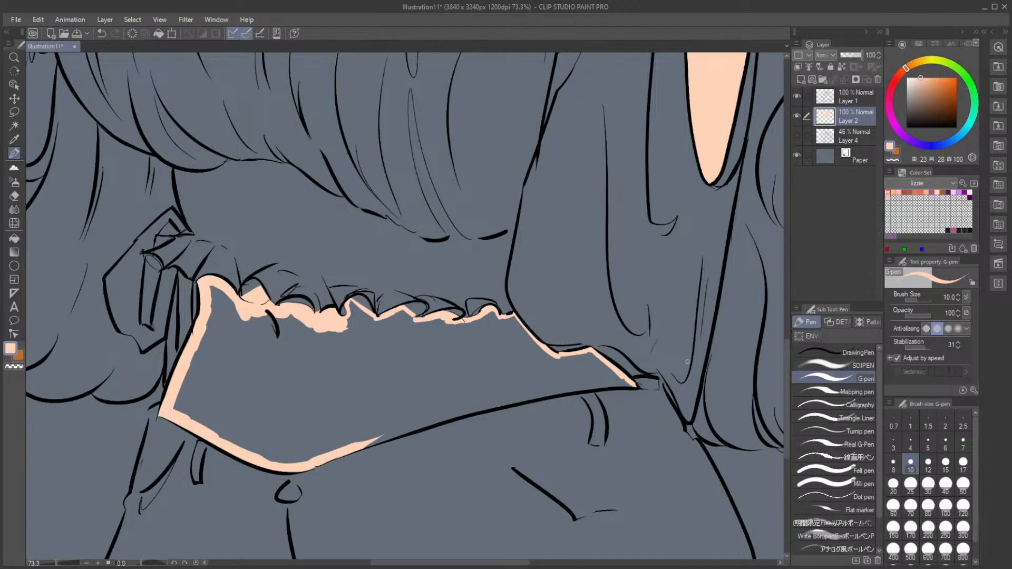
key(bracketright)
key(bracketright)
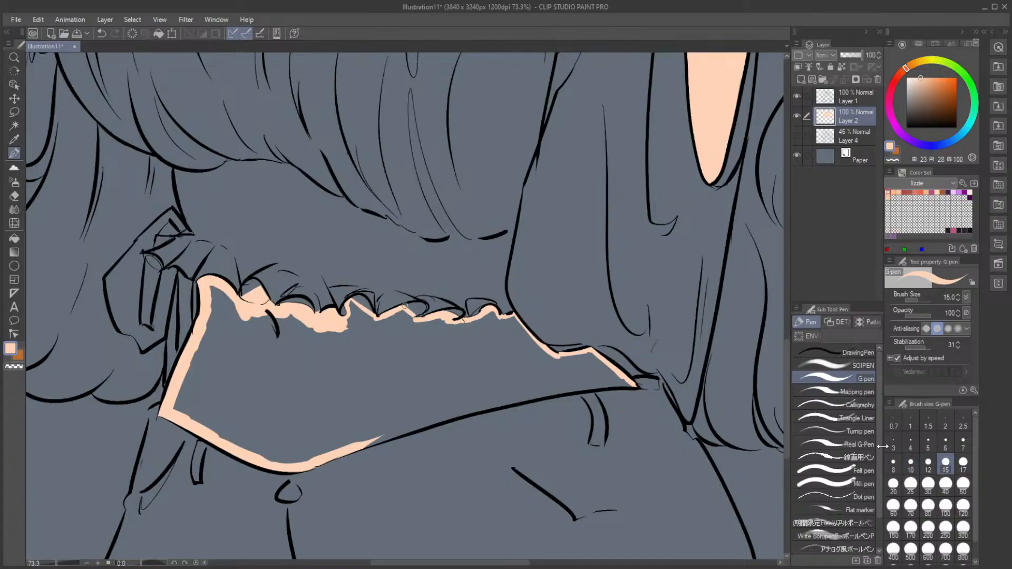
drag(133, 565, 135, 565)
mouse_move(473, 417)
mouse_down()
mouse_move(472, 438)
mouse_move(530, 324)
mouse_move(547, 314)
mouse_move(525, 339)
mouse_move(603, 215)
mouse_up()
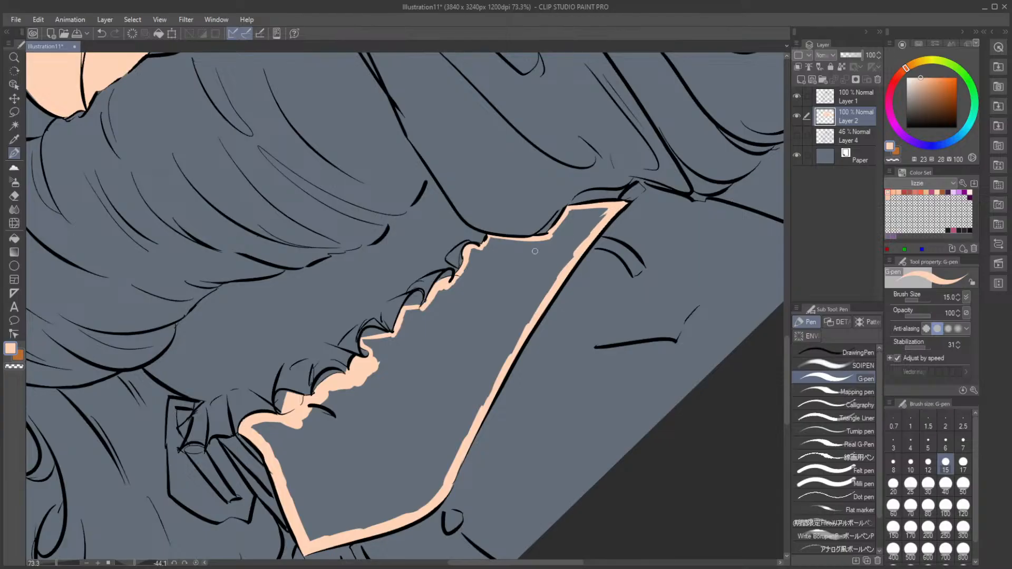
Step: Fill the outlined midriff with pale peach and reset the canvas rotation
click(14, 238)
click(398, 456)
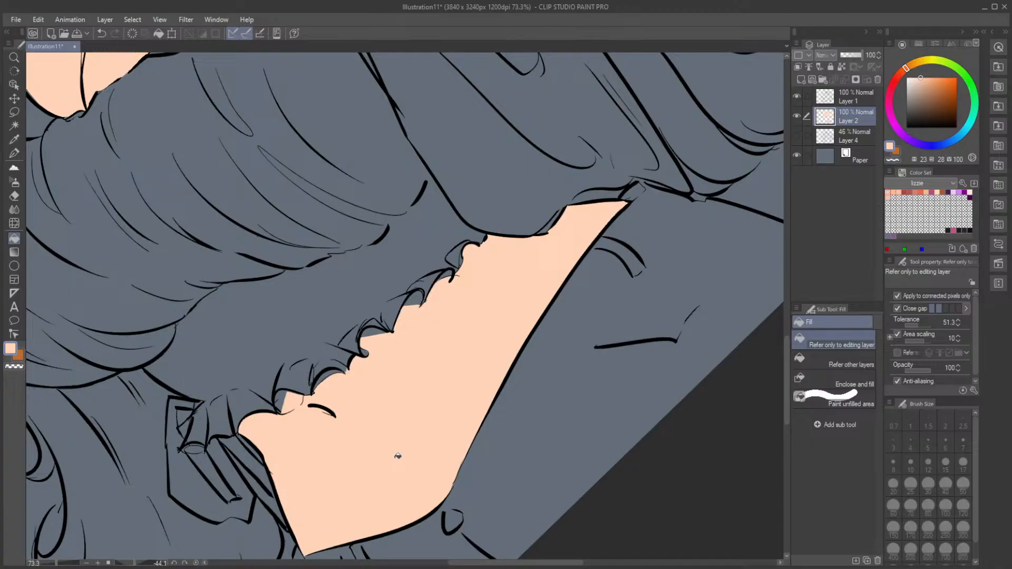
click(14, 153)
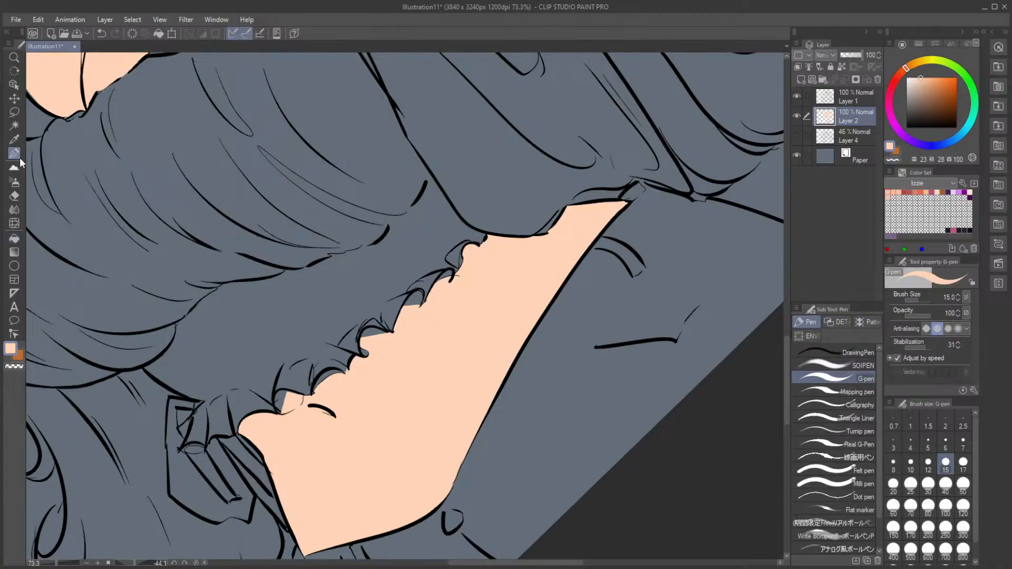
click(195, 562)
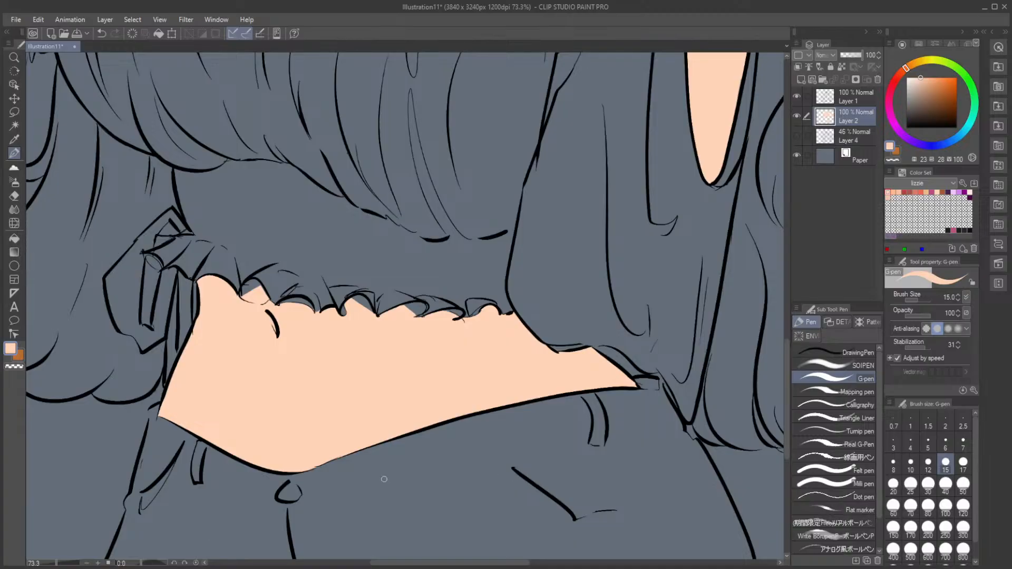
Step: Paint the small gap between the first hand's curled finger and the eyelashes in pale peach with the G-pen at size 15
scroll(398, 453, down, 3)
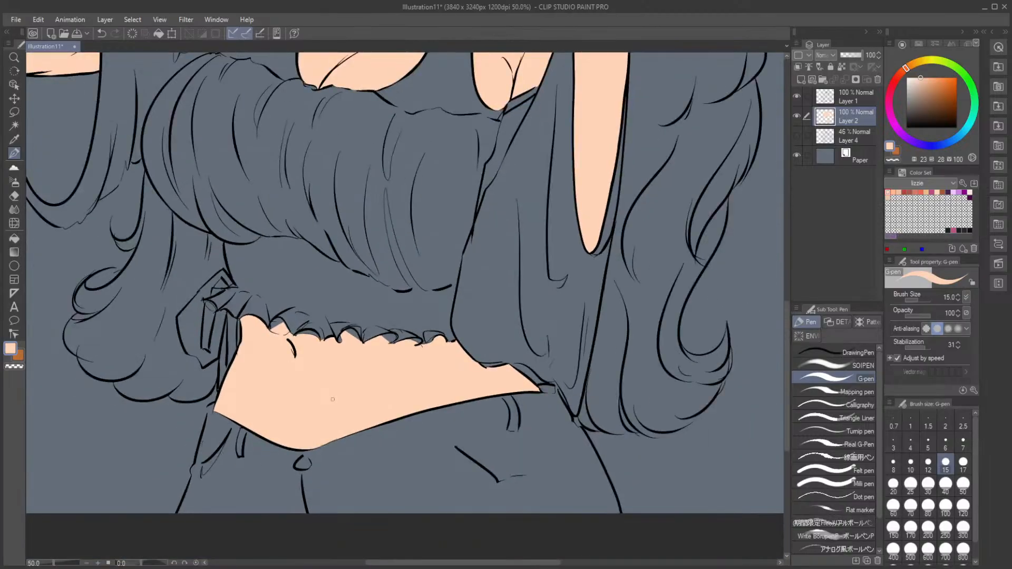
scroll(334, 397, up, 2)
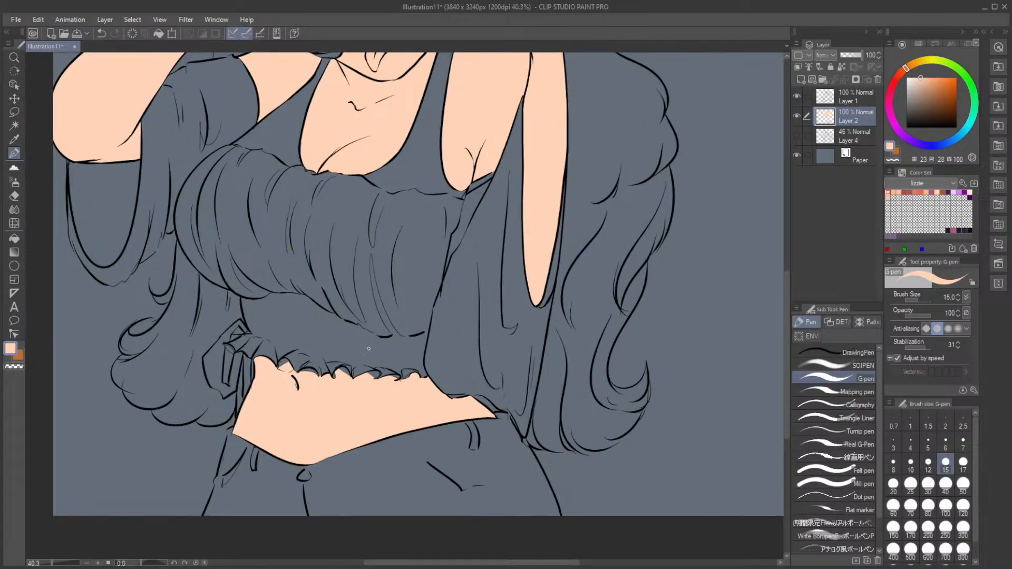
scroll(371, 342, down, 3)
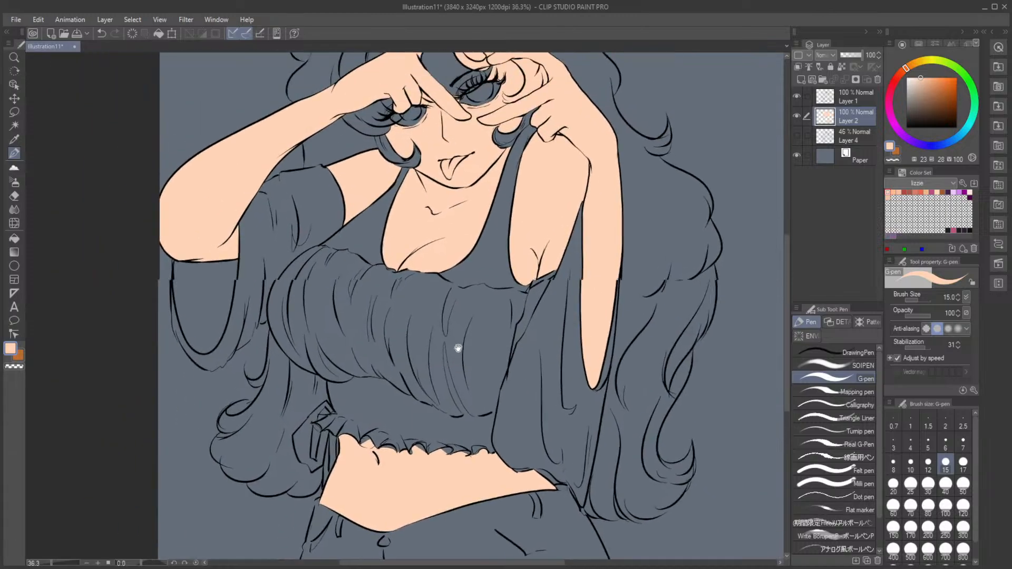
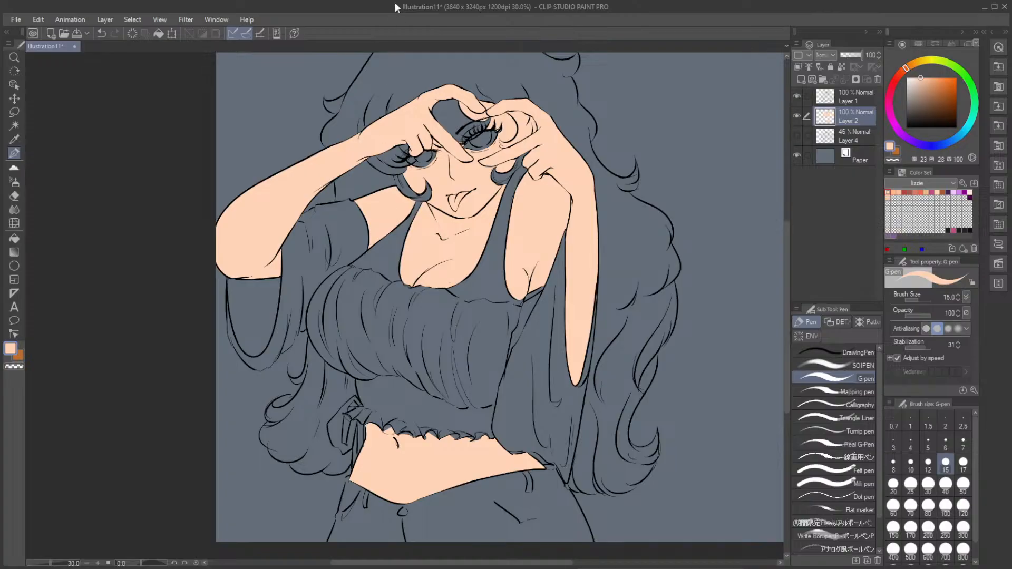
scroll(446, 112, up, 9)
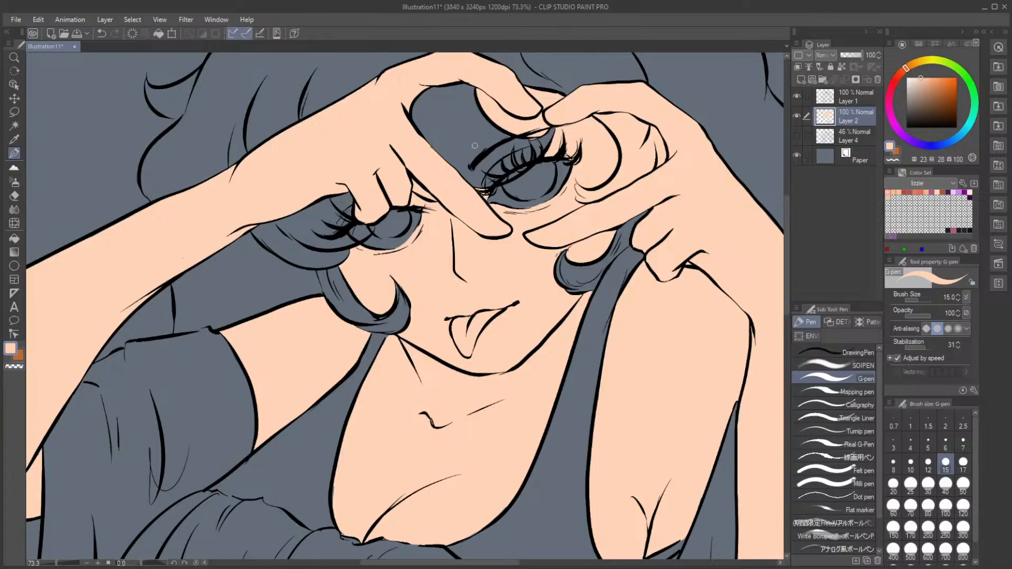
scroll(473, 150, up, 2)
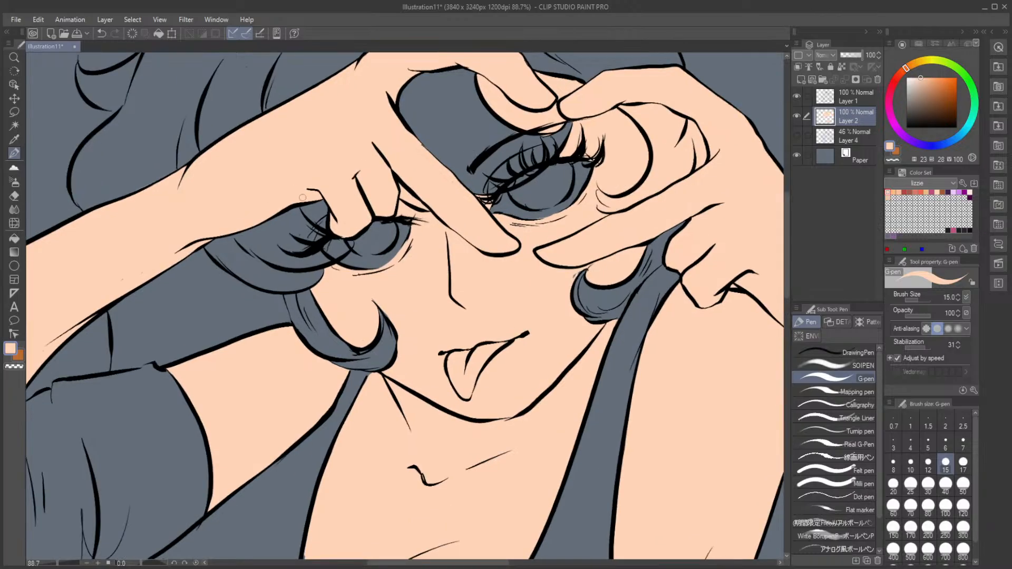
drag(308, 212, 320, 194)
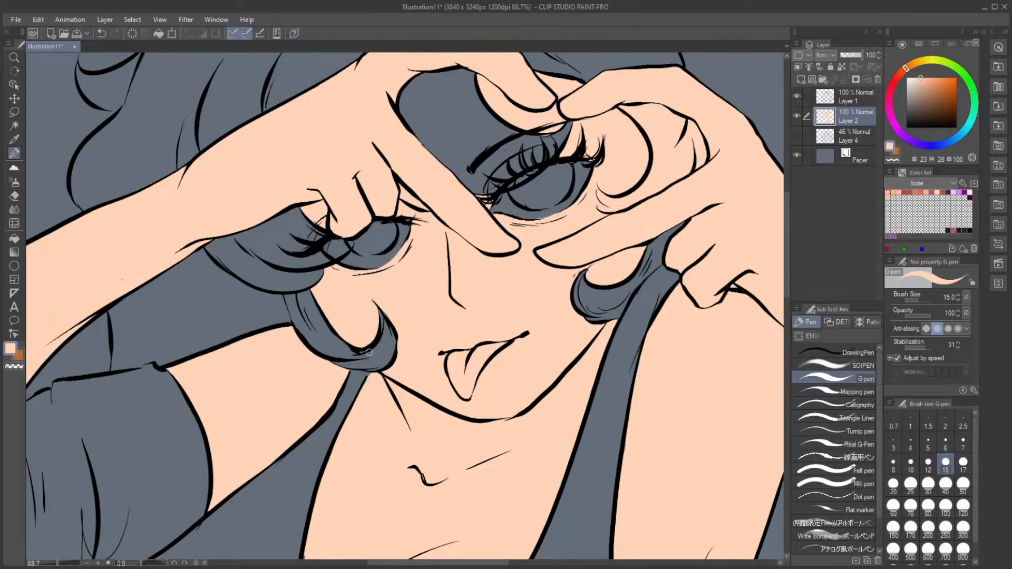
Step: Examine the flat skin colour across the face, arms, chest and midriff for missed areas
scroll(311, 348, down, 5)
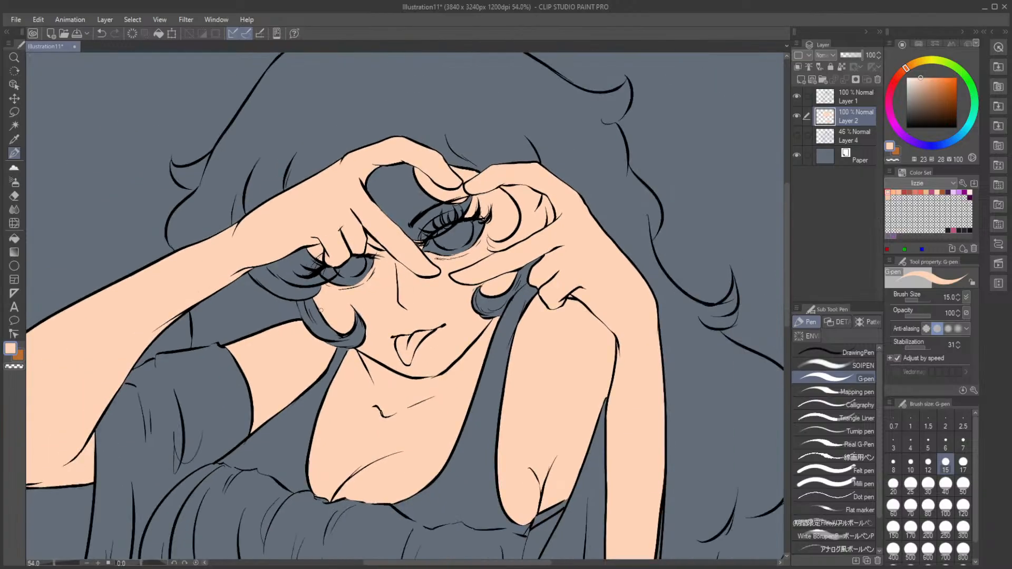
scroll(328, 365, up, 2)
drag(328, 366, 359, 215)
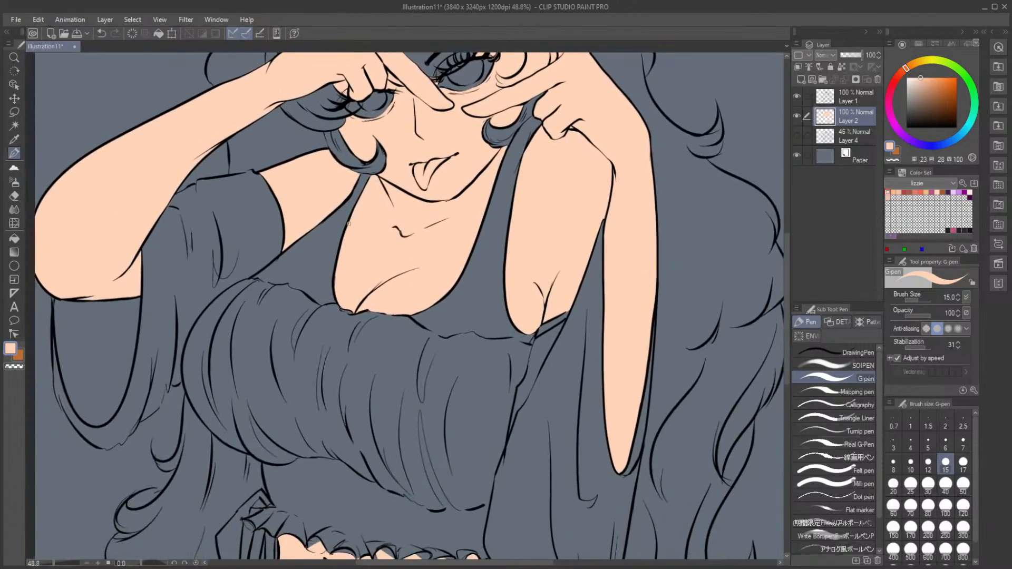
scroll(345, 232, down, 1)
drag(332, 322, 360, 232)
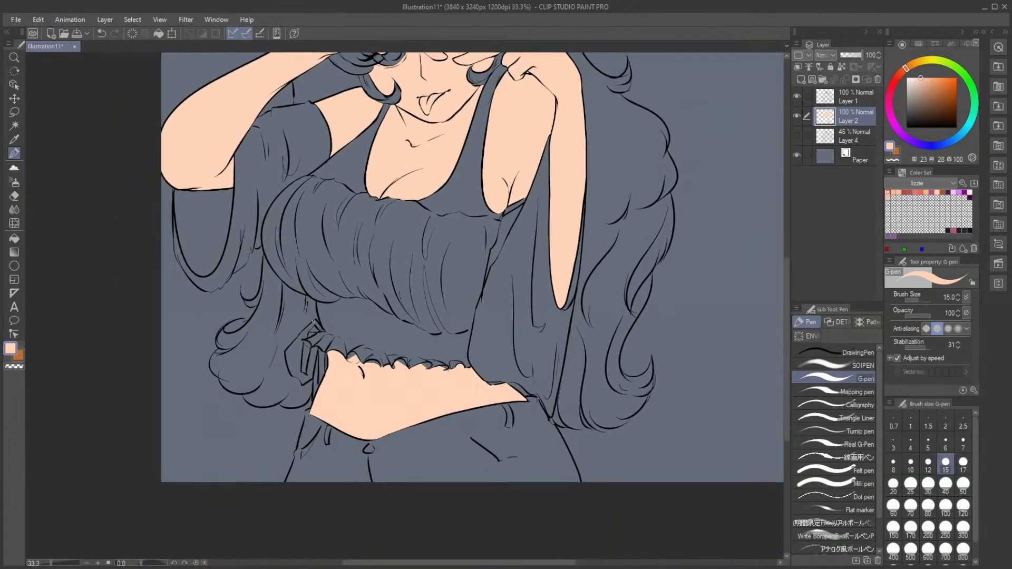
scroll(313, 321, up, 1)
scroll(316, 317, down, 1)
drag(330, 302, 319, 458)
scroll(319, 286, up, 1)
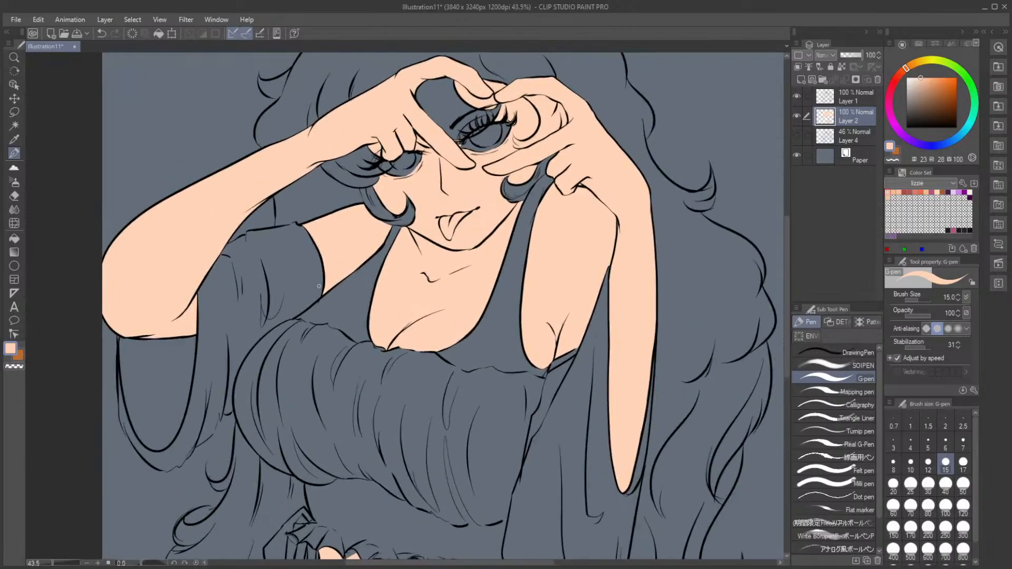
Step: Add a new raster layer above the skin layer, Layer 2, and pick a light golden blonde as the hair colour
drag(319, 286, 223, 350)
scroll(224, 350, up, 1)
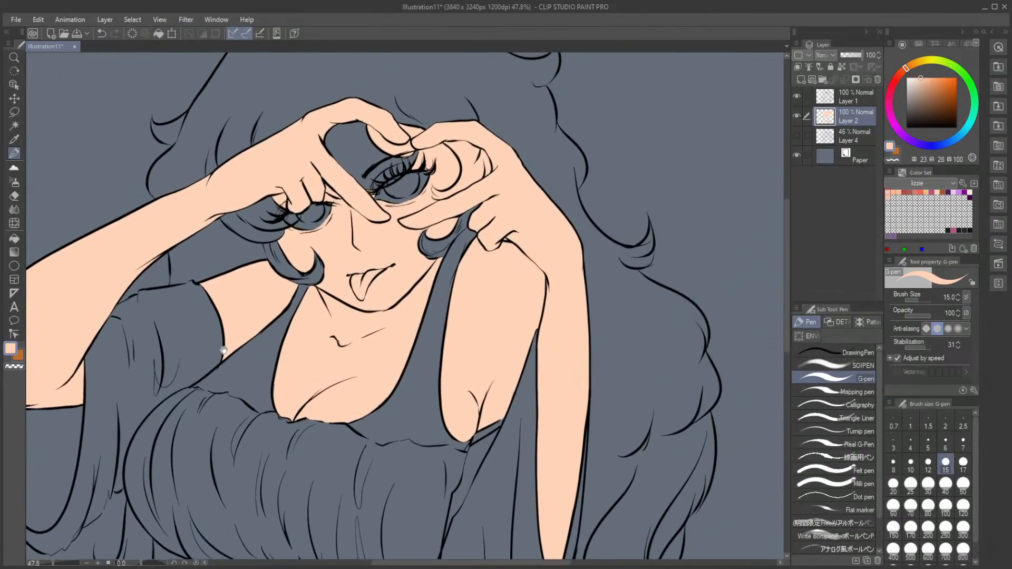
click(856, 132)
click(837, 111)
click(804, 78)
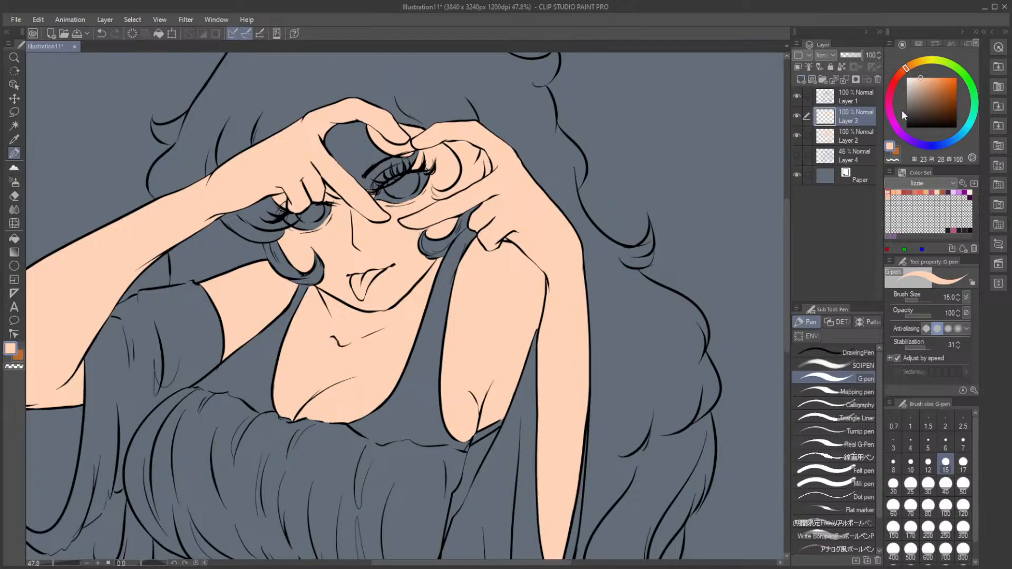
click(926, 193)
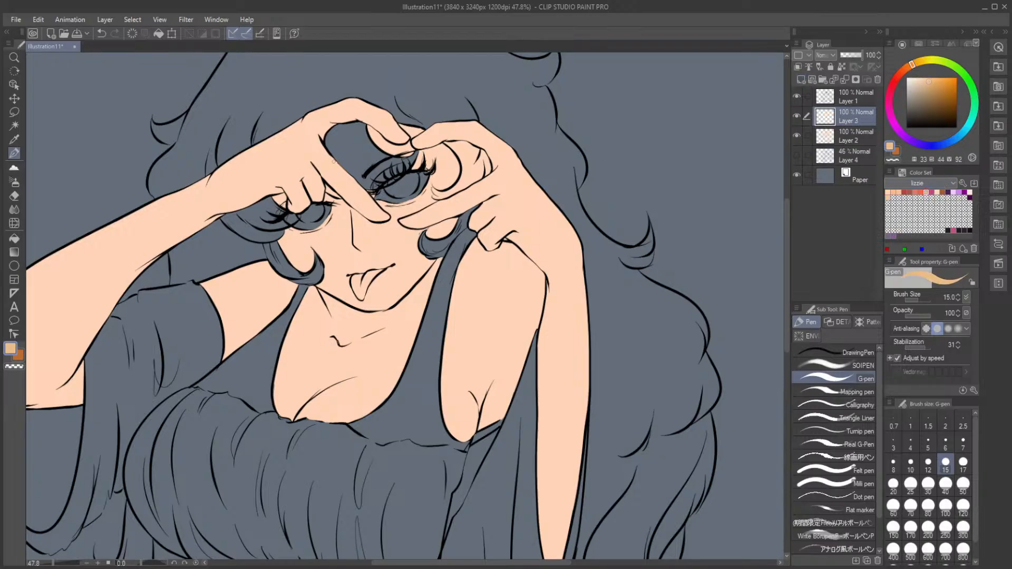
Step: Outline the hair in golden blonde with the G-pen at size 15, from the outer side curls along the raised arm and both hands
scroll(120, 132, up, 2)
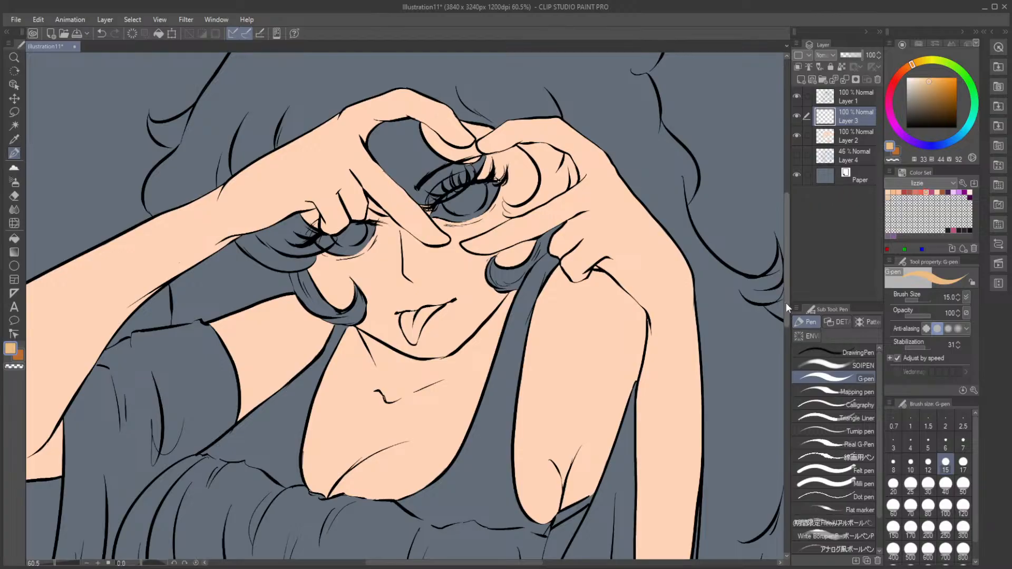
drag(786, 272, 783, 246)
mouse_move(151, 211)
mouse_down()
mouse_move(165, 236)
mouse_move(174, 228)
mouse_move(184, 240)
mouse_up()
click(14, 196)
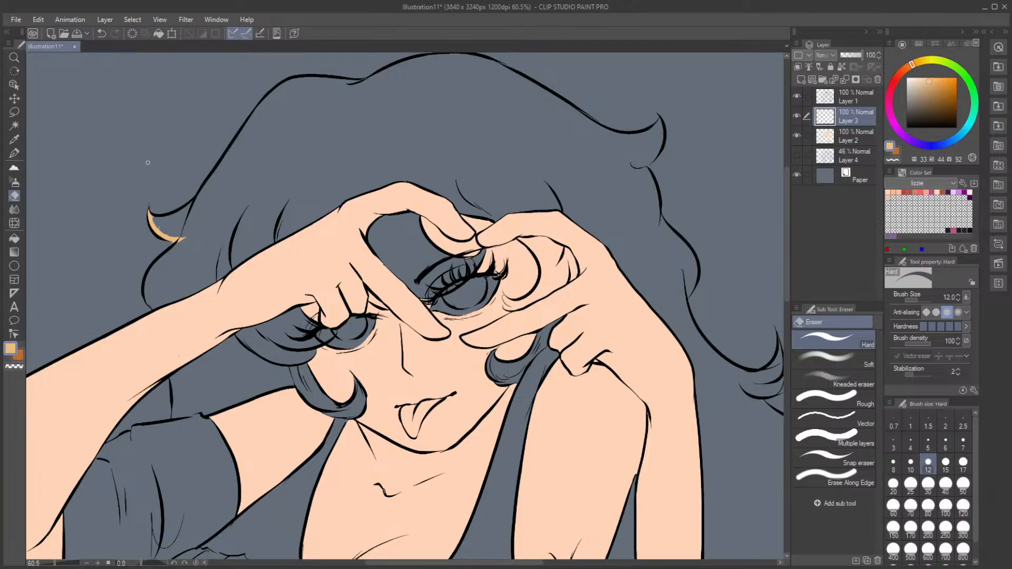
click(14, 153)
mouse_move(184, 240)
mouse_down()
mouse_move(157, 273)
mouse_move(157, 262)
mouse_move(151, 291)
mouse_move(148, 280)
mouse_move(160, 303)
mouse_up()
key(e)
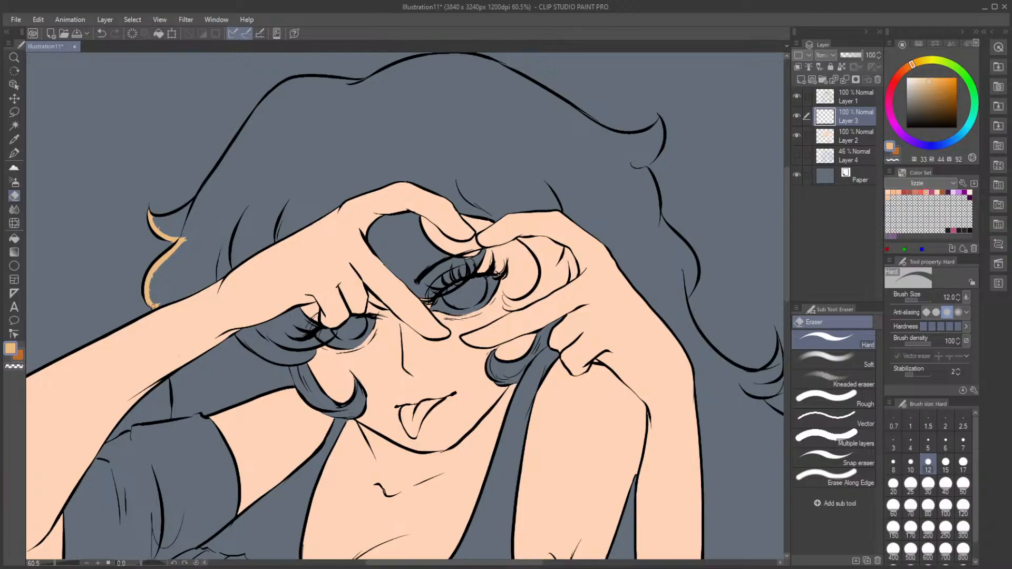
click(14, 153)
mouse_move(156, 304)
mouse_down()
mouse_move(359, 184)
mouse_move(377, 185)
mouse_move(333, 208)
mouse_move(411, 172)
mouse_move(396, 179)
mouse_move(468, 213)
mouse_up()
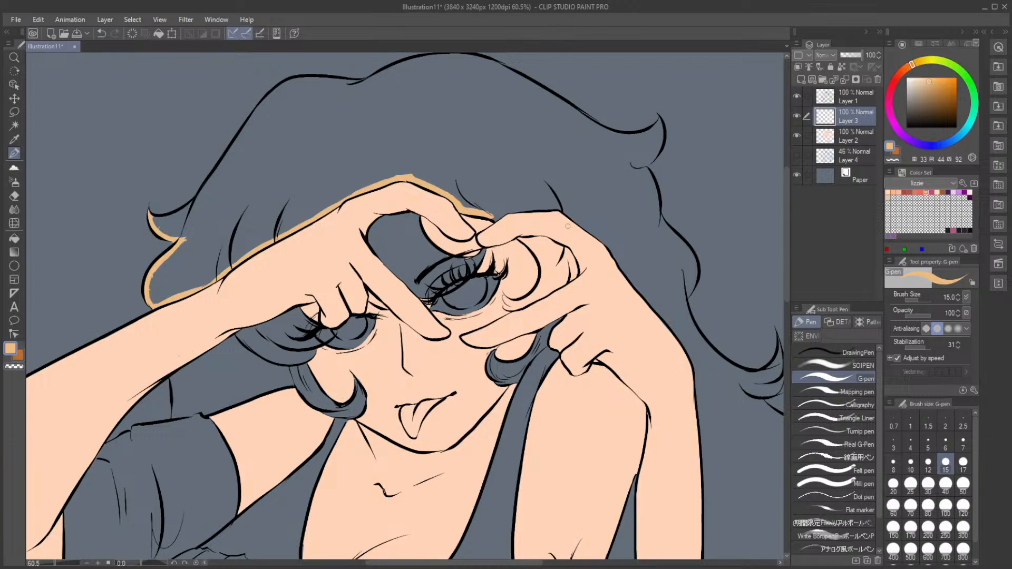
mouse_move(494, 218)
mouse_down()
mouse_move(519, 206)
mouse_move(500, 215)
mouse_move(571, 202)
mouse_up()
Step: Outline the hair showing between the fingers above the framed eye and fill it with golden blonde
mouse_move(385, 220)
mouse_down()
mouse_move(371, 244)
mouse_move(396, 271)
mouse_move(384, 260)
mouse_move(408, 283)
mouse_move(368, 223)
mouse_move(411, 286)
mouse_move(425, 278)
mouse_move(416, 294)
mouse_move(432, 292)
mouse_move(419, 296)
mouse_move(443, 281)
mouse_move(449, 288)
mouse_move(441, 283)
mouse_move(481, 253)
mouse_up()
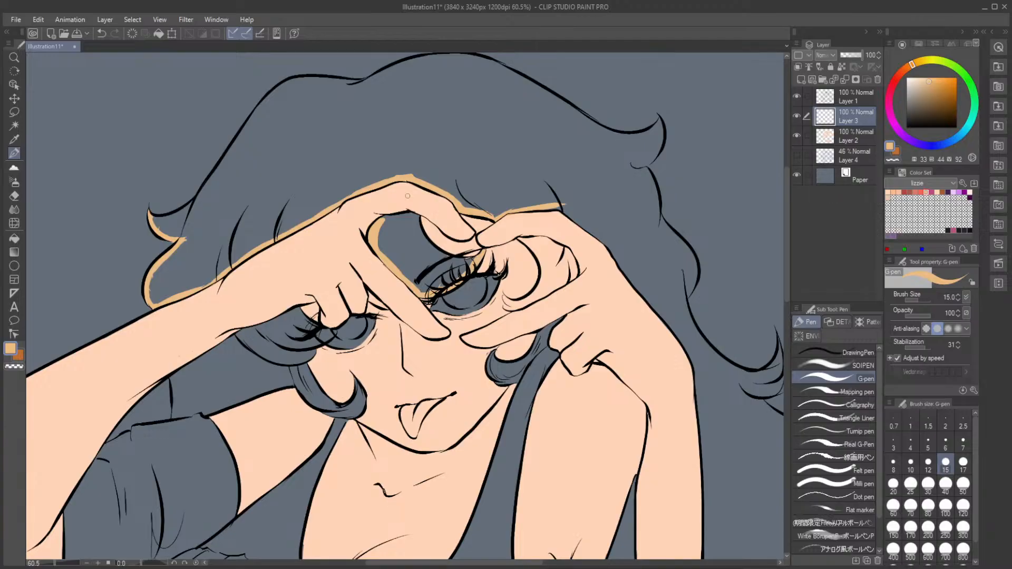
mouse_move(379, 224)
mouse_down()
mouse_move(419, 222)
mouse_move(413, 212)
mouse_move(427, 246)
mouse_move(436, 252)
mouse_move(424, 238)
mouse_move(454, 262)
mouse_move(430, 243)
mouse_move(456, 228)
mouse_move(470, 261)
mouse_up()
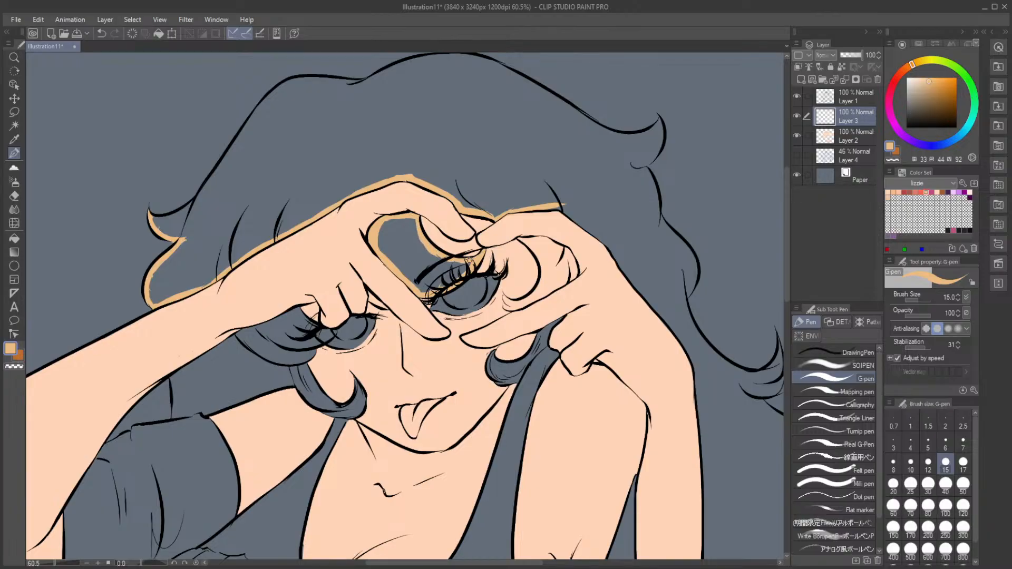
click(14, 238)
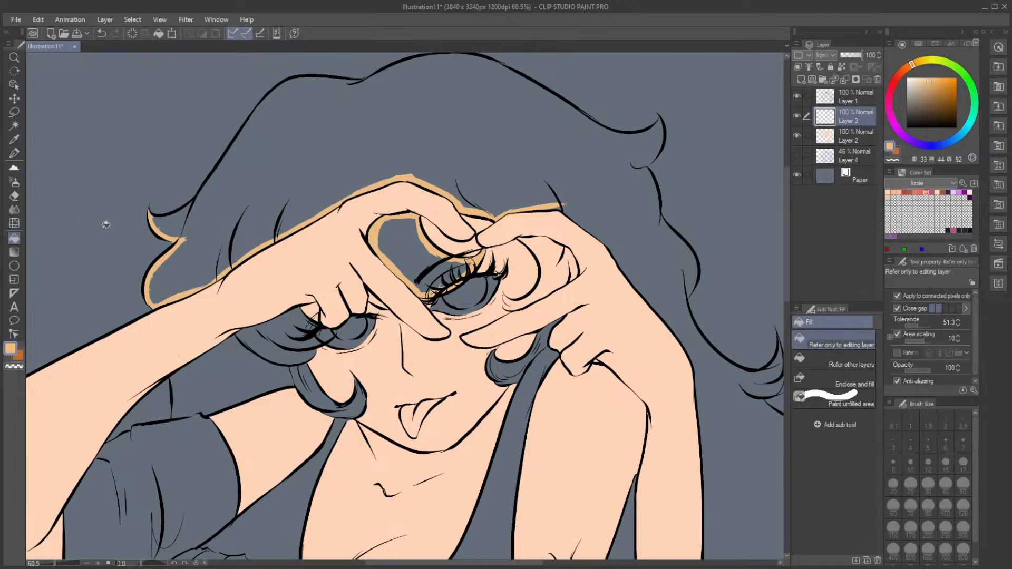
click(407, 273)
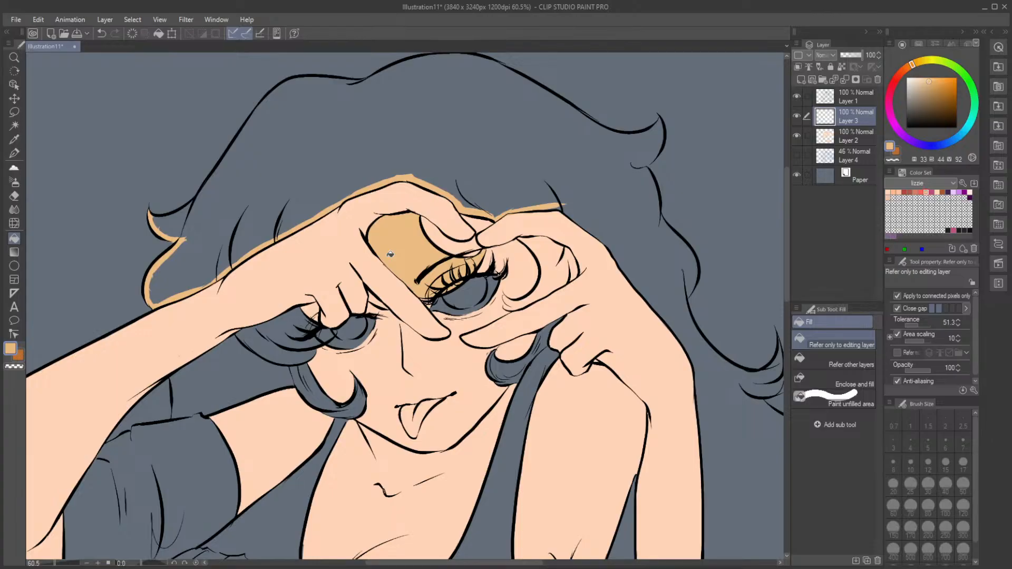
Step: Outline the hair beneath the first forearm, down to the sleeve and around the cheek curl, and fill it with golden blonde
click(15, 152)
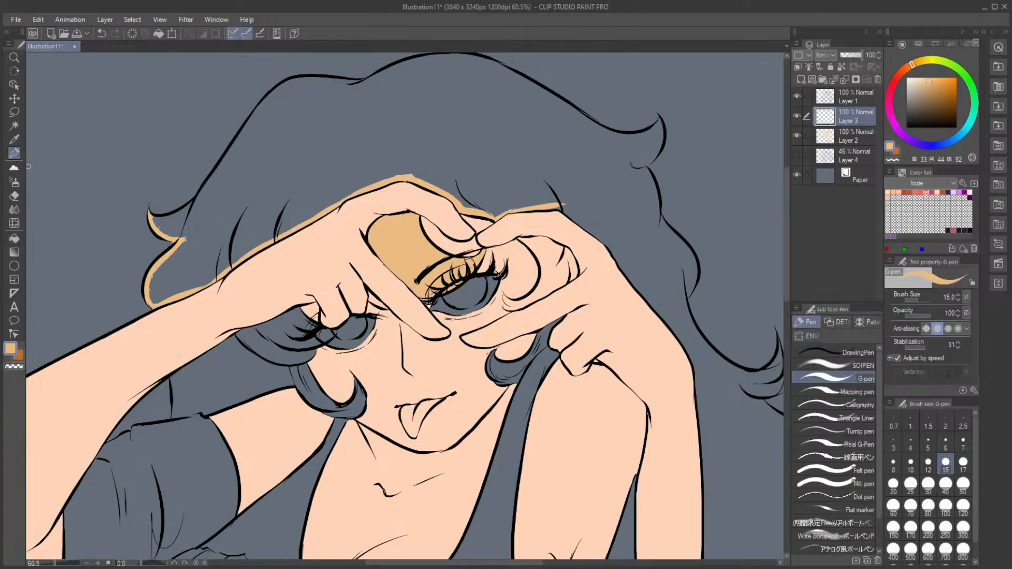
mouse_move(299, 311)
mouse_down()
mouse_move(335, 336)
mouse_move(277, 345)
mouse_up()
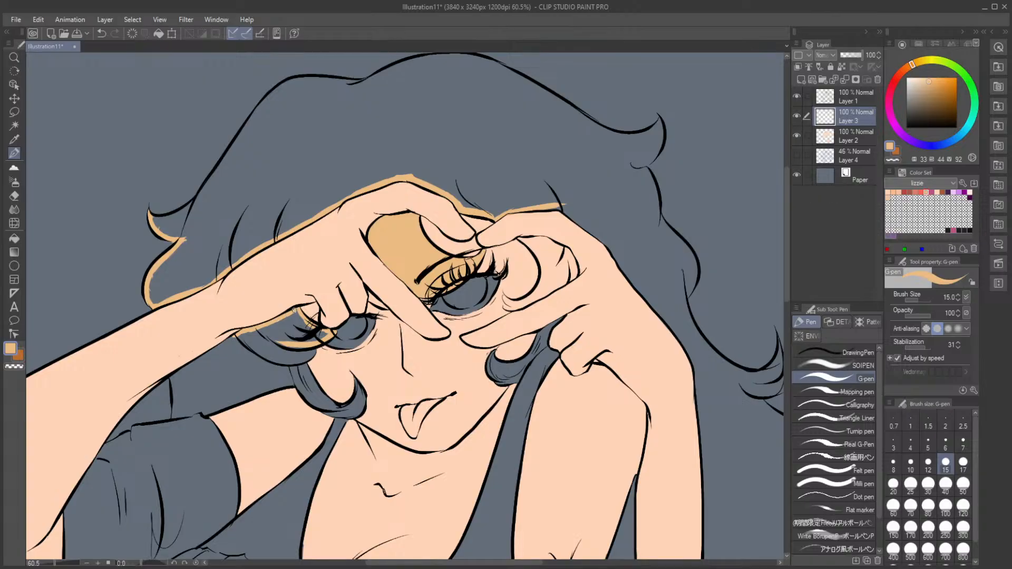
mouse_move(239, 336)
mouse_down()
mouse_move(173, 378)
mouse_move(174, 418)
mouse_up()
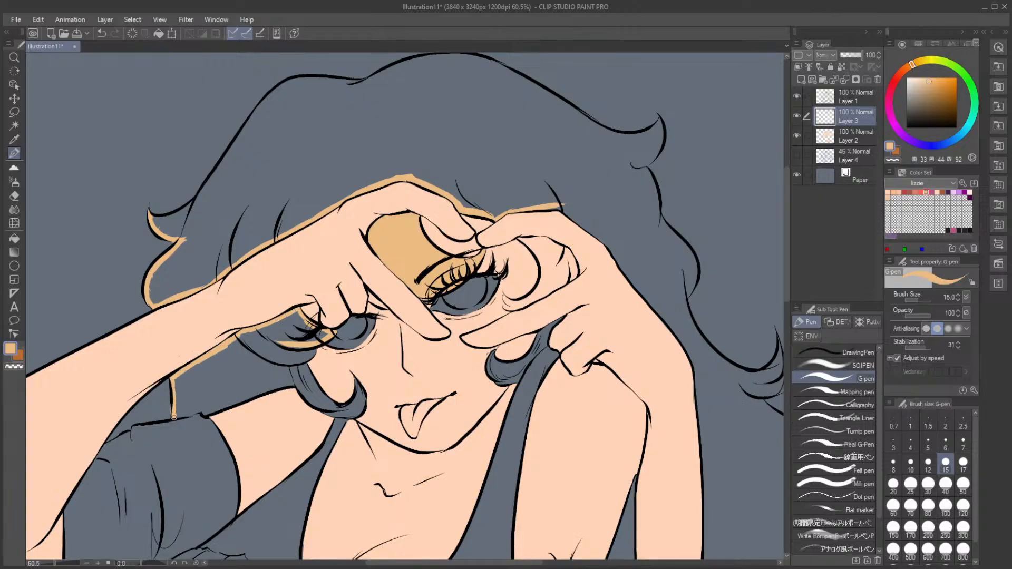
key(e)
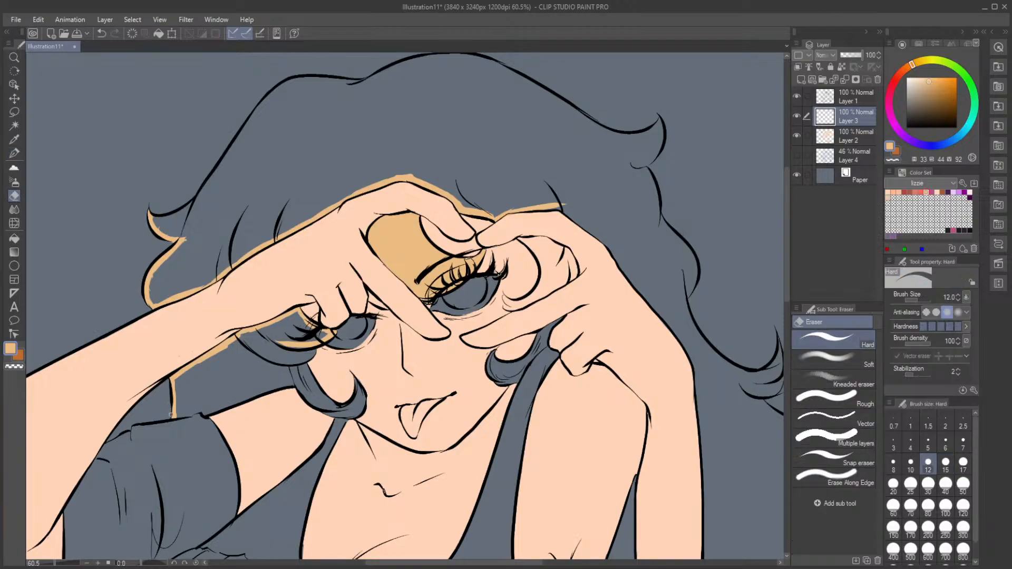
key(p)
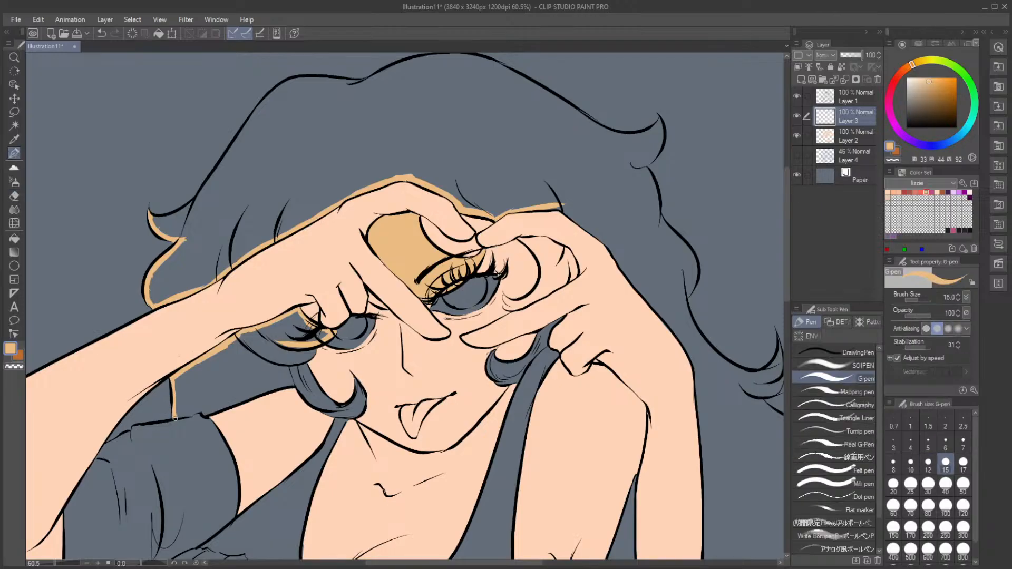
mouse_move(175, 416)
mouse_down()
mouse_move(291, 383)
mouse_move(267, 389)
mouse_move(300, 384)
mouse_move(315, 407)
mouse_move(302, 392)
mouse_move(343, 414)
mouse_up()
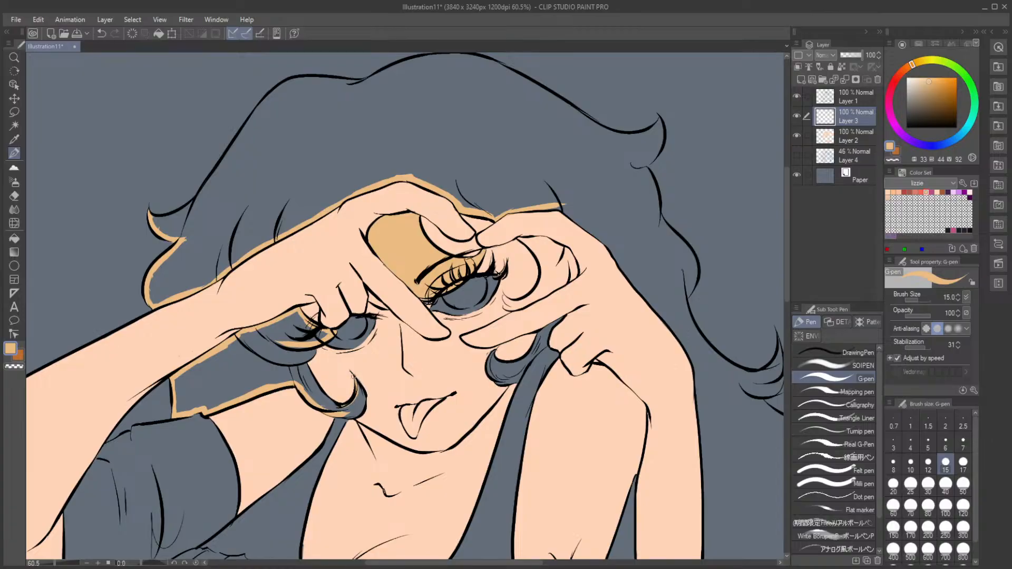
mouse_move(356, 377)
mouse_down()
mouse_move(354, 416)
mouse_move(362, 399)
mouse_move(340, 417)
mouse_up()
mouse_move(301, 361)
mouse_down()
mouse_move(314, 351)
mouse_move(317, 384)
mouse_move(337, 405)
mouse_up()
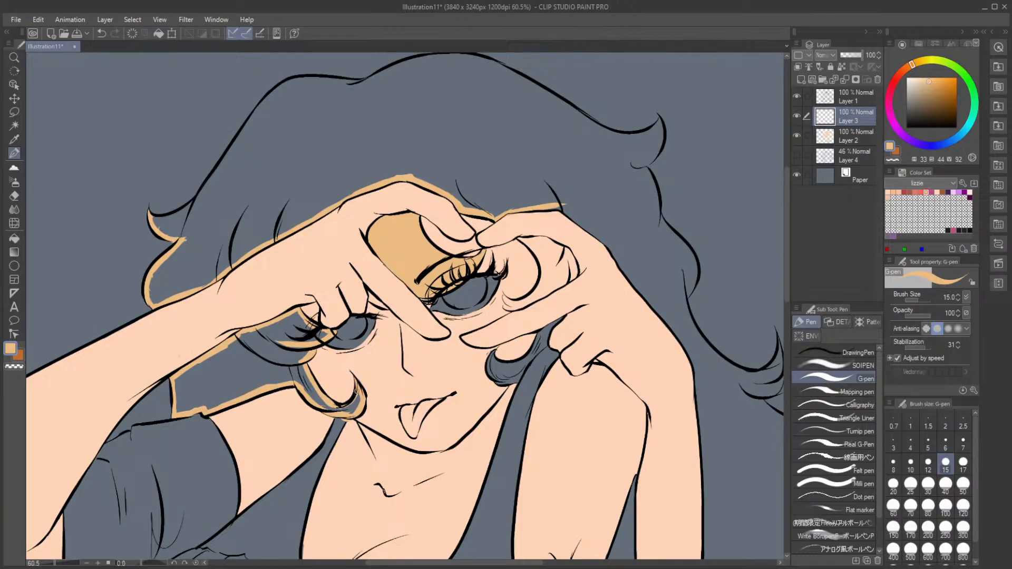
click(15, 238)
click(248, 348)
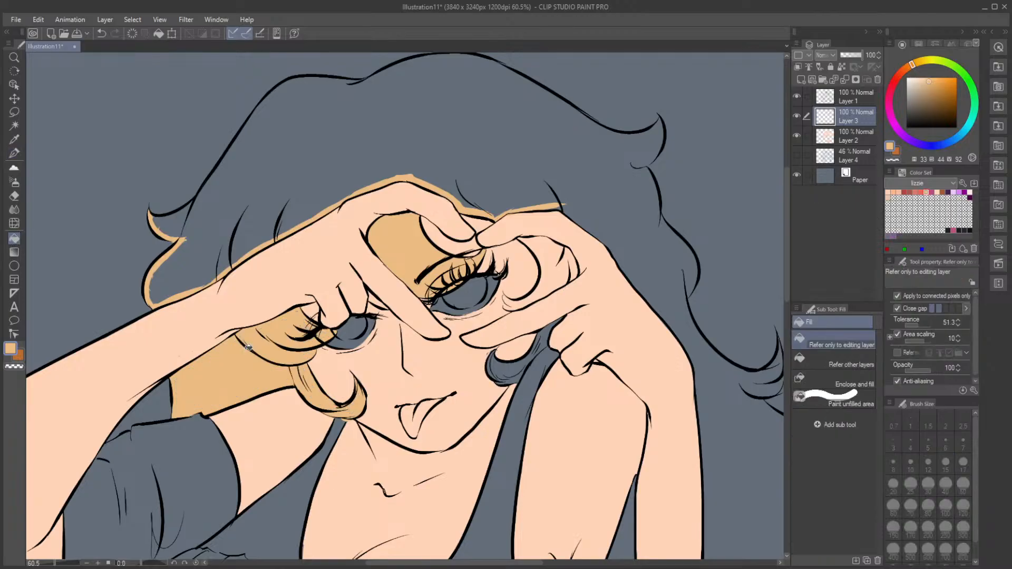
Step: Outline the top of the hair from the side curl to the crown, and the hair edge along the back of the second hand, with the G-pen
click(15, 154)
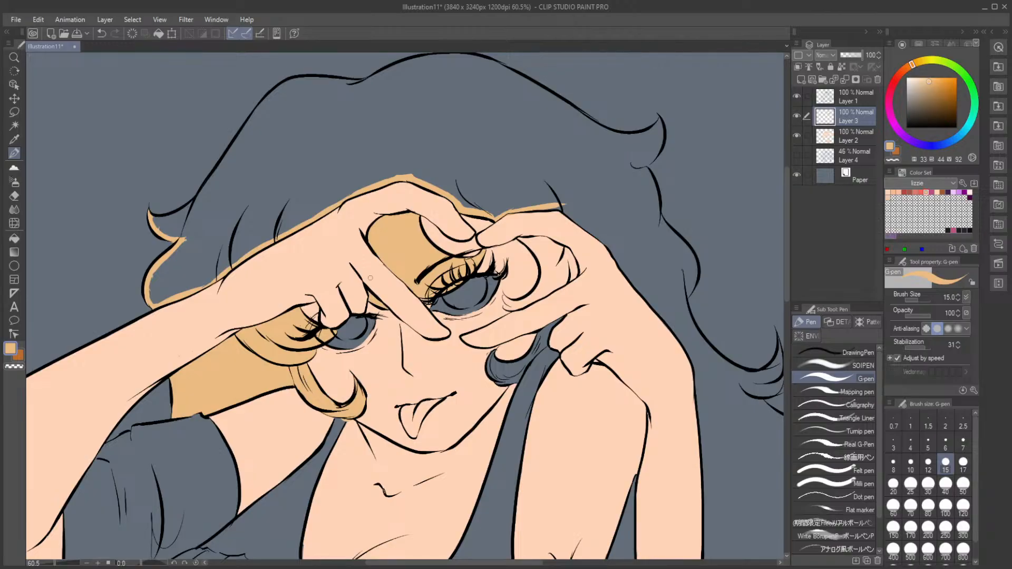
mouse_move(155, 217)
mouse_down()
mouse_move(196, 200)
mouse_move(187, 205)
mouse_move(279, 89)
mouse_move(376, 79)
mouse_move(439, 56)
mouse_up()
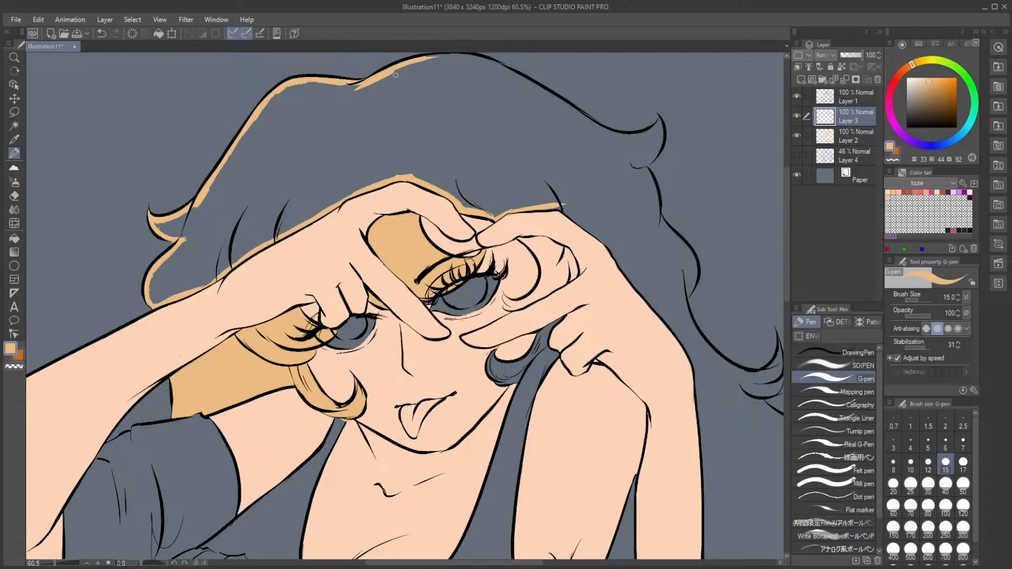
drag(786, 280, 789, 268)
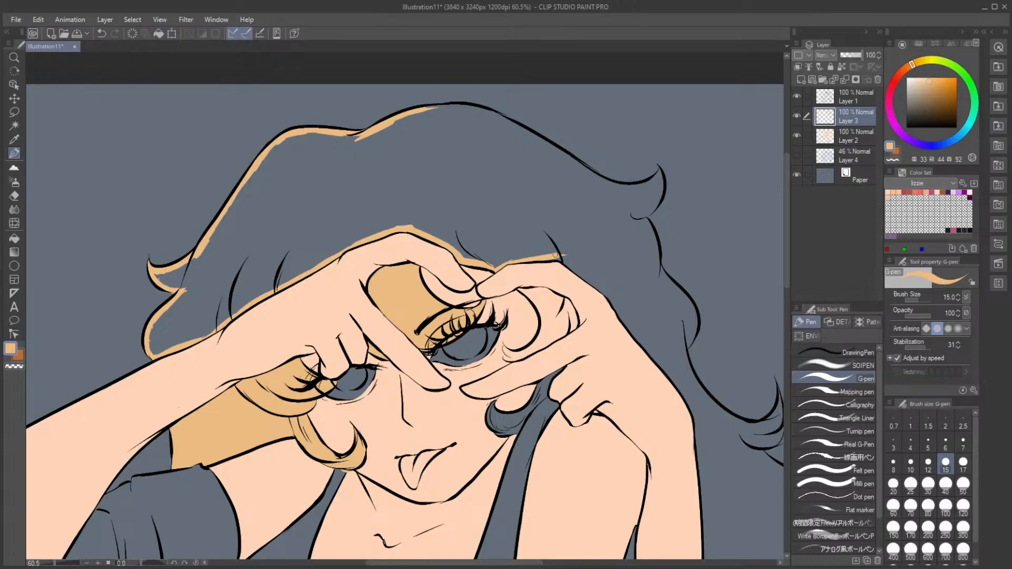
mouse_move(572, 261)
mouse_down()
mouse_move(558, 258)
mouse_move(631, 322)
mouse_up()
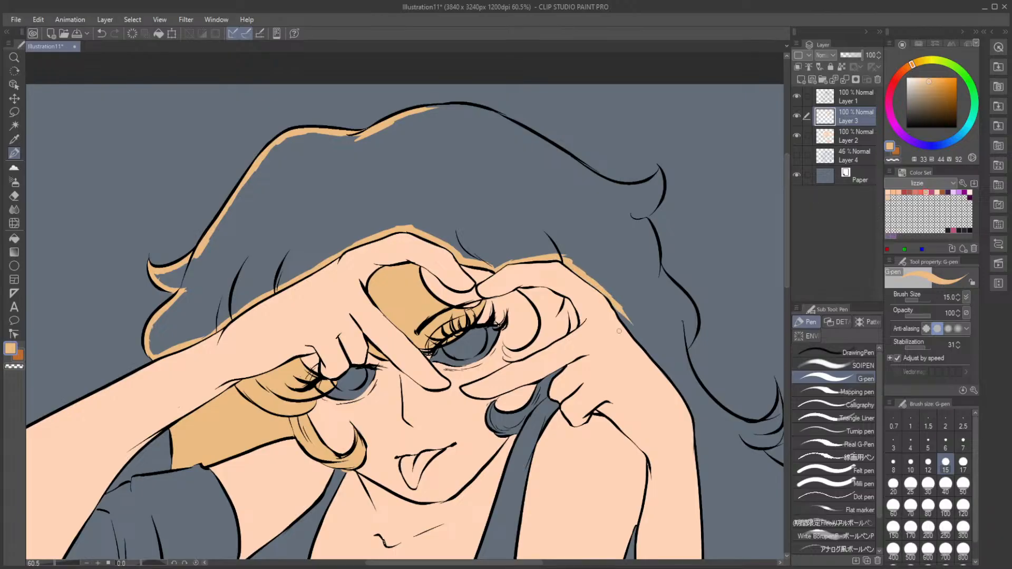
drag(431, 107, 461, 107)
Step: Rotate the canvas, continue the golden blonde outline from the crown around the opposite flipped curl, and reset the rotation
drag(141, 563, 152, 563)
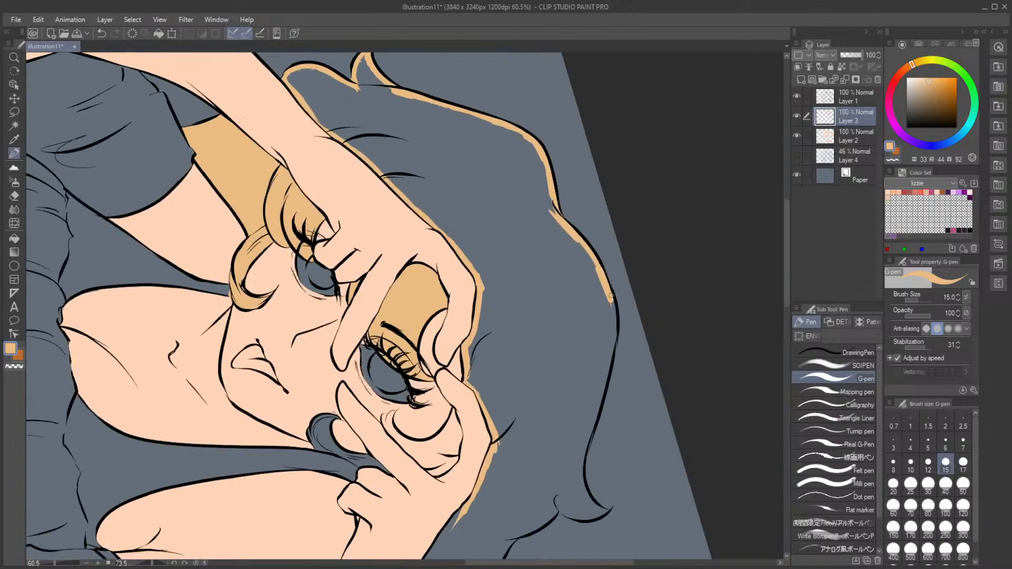
mouse_move(611, 295)
mouse_down()
mouse_move(595, 414)
mouse_move(602, 382)
mouse_move(601, 400)
mouse_move(578, 462)
mouse_up()
drag(592, 426, 583, 482)
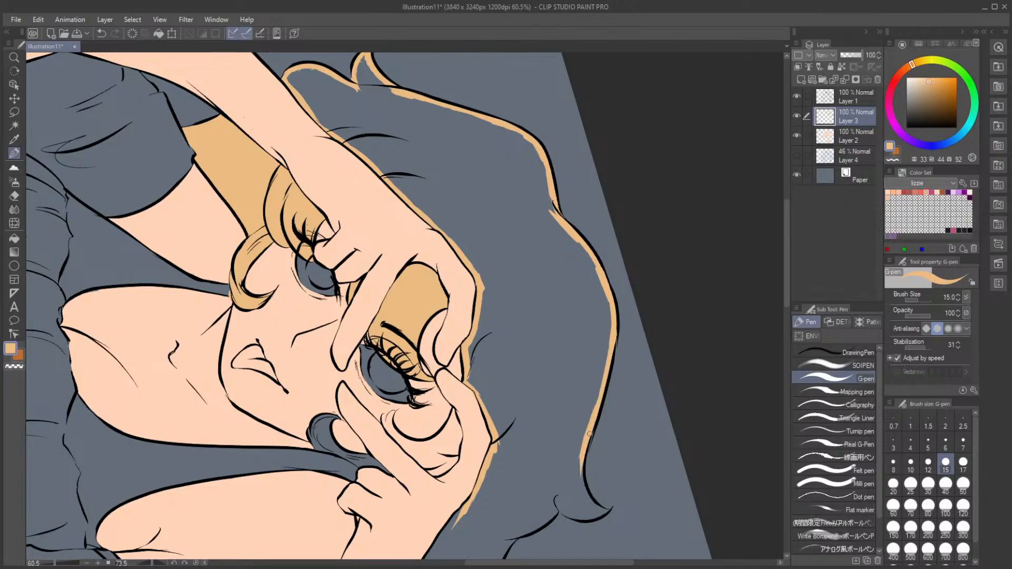
mouse_move(581, 446)
mouse_down()
mouse_move(591, 501)
mouse_move(587, 493)
mouse_move(610, 508)
mouse_move(598, 517)
mouse_move(556, 505)
mouse_move(582, 516)
mouse_up()
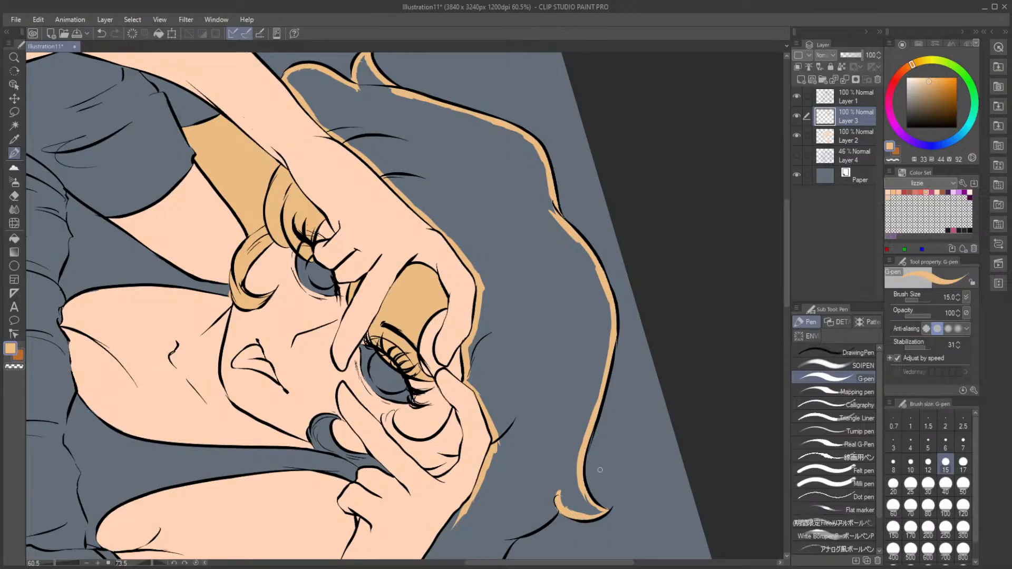
click(195, 563)
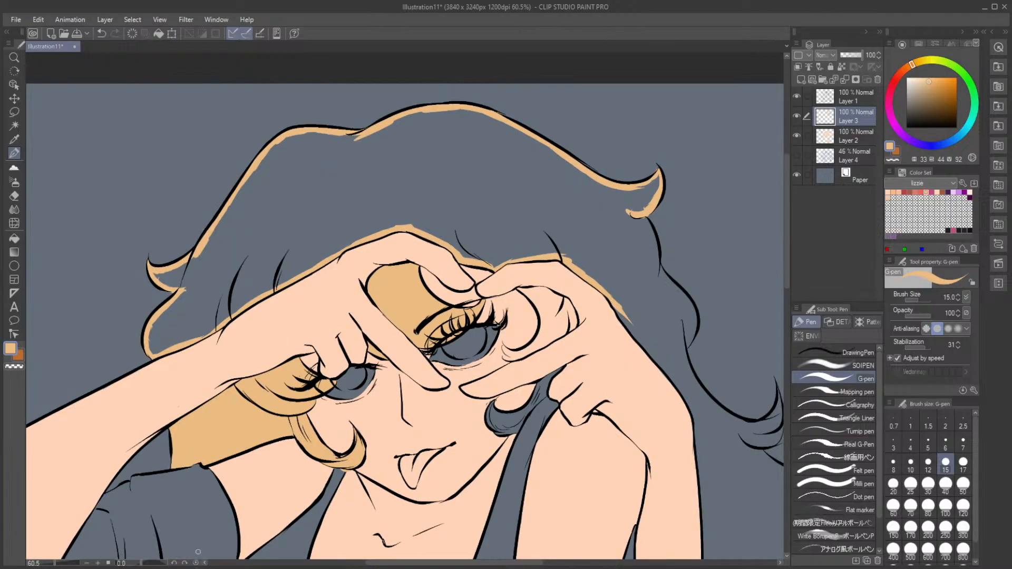
Step: Close the hair outline from beneath the flipped curl across to the second hand and fill the upper hair with golden blonde
drag(643, 219, 657, 274)
key(e)
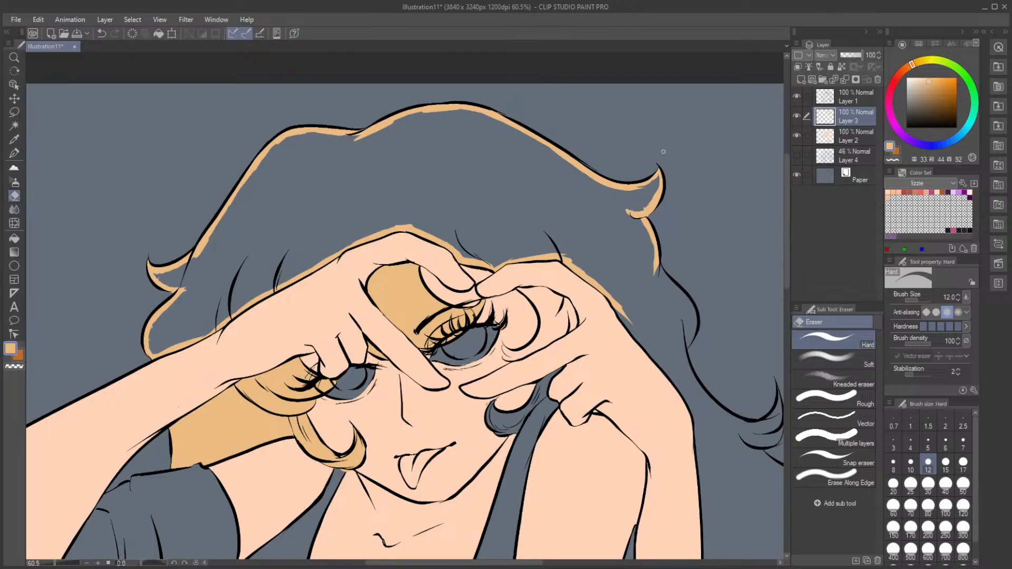
click(14, 153)
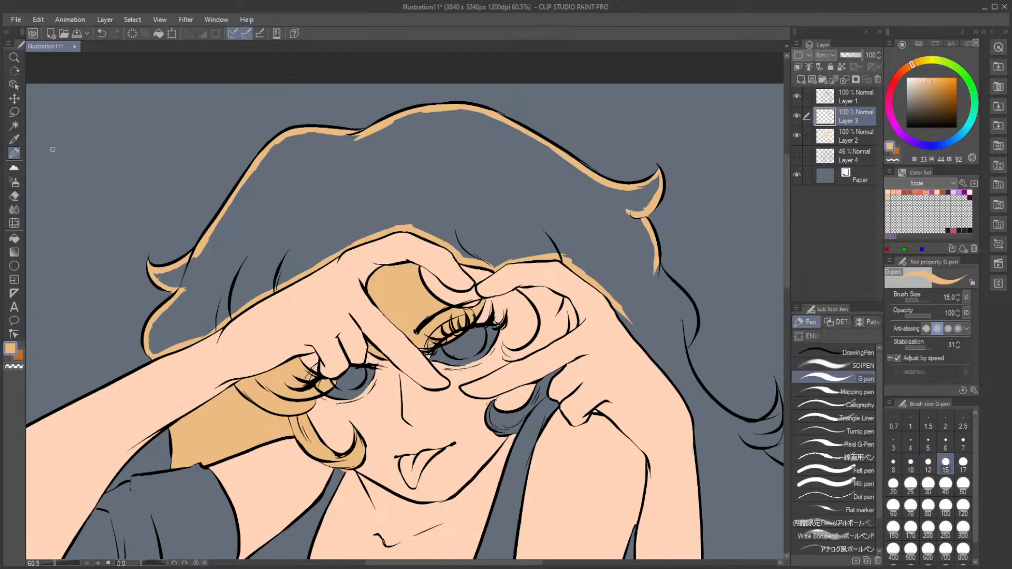
drag(619, 308, 655, 264)
key(g)
click(307, 233)
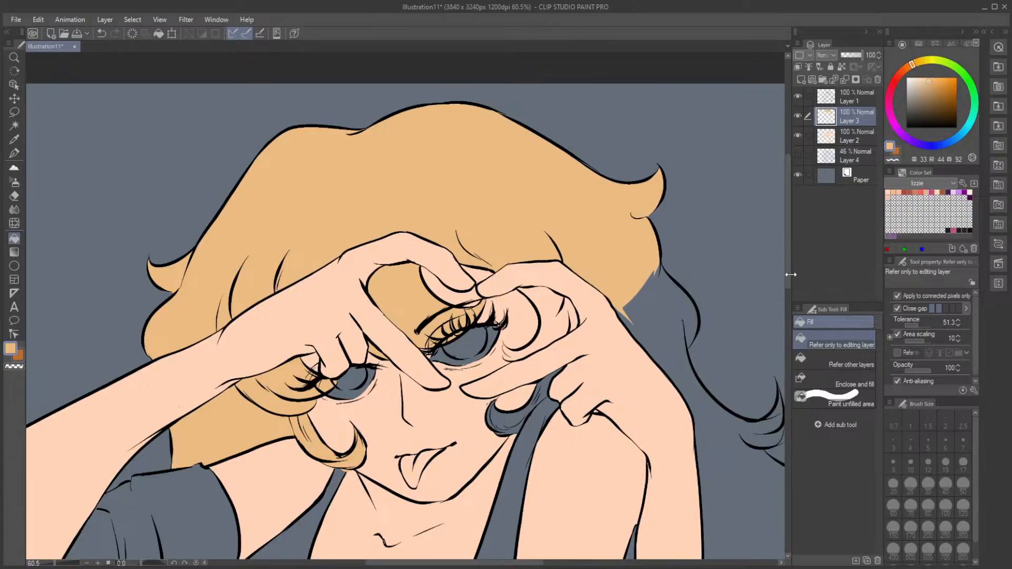
Step: Outline the small curl beneath the second hand, next to the cheek, in golden blonde with the G-pen at size 15
scroll(786, 259, down, 3)
click(14, 153)
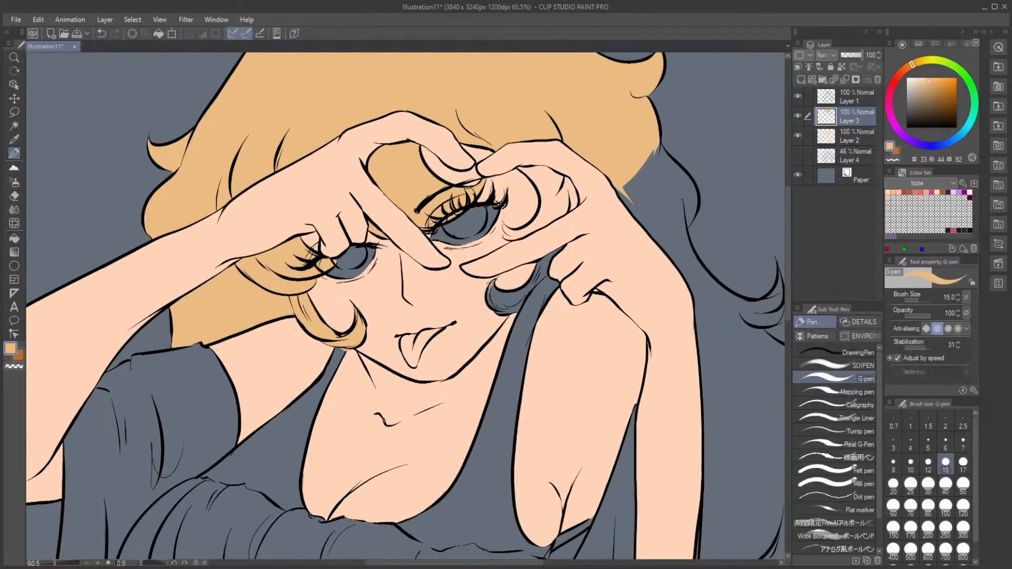
mouse_move(488, 308)
mouse_down()
mouse_move(495, 288)
mouse_move(496, 311)
mouse_move(500, 296)
mouse_move(503, 314)
mouse_move(531, 285)
mouse_up()
key(ctrl+z)
drag(513, 307, 518, 309)
Step: Take pale peach from the colour history on Layer 2, and return to Layer 3 with golden blonde
click(852, 138)
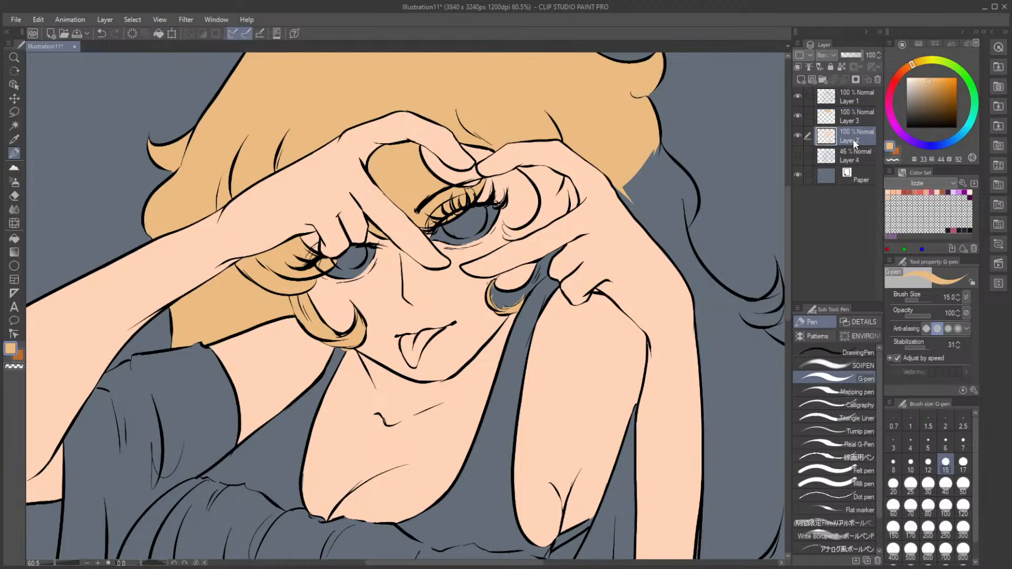
click(923, 44)
click(889, 53)
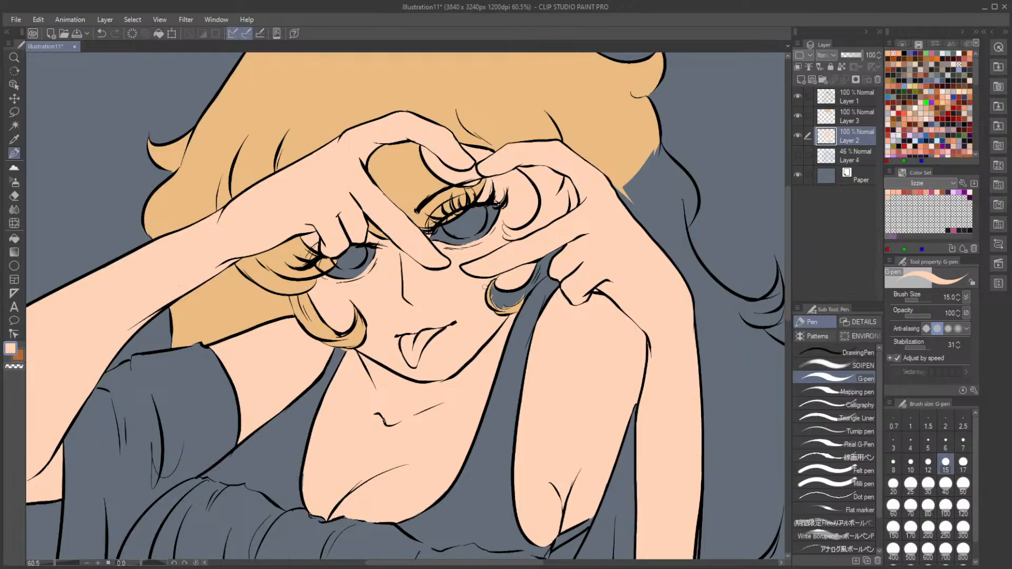
click(849, 111)
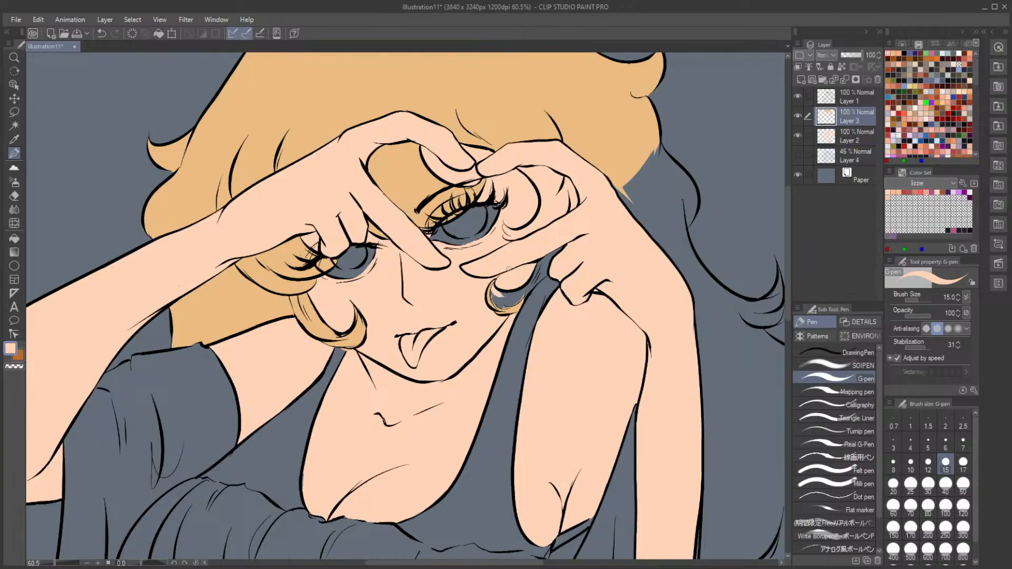
click(897, 52)
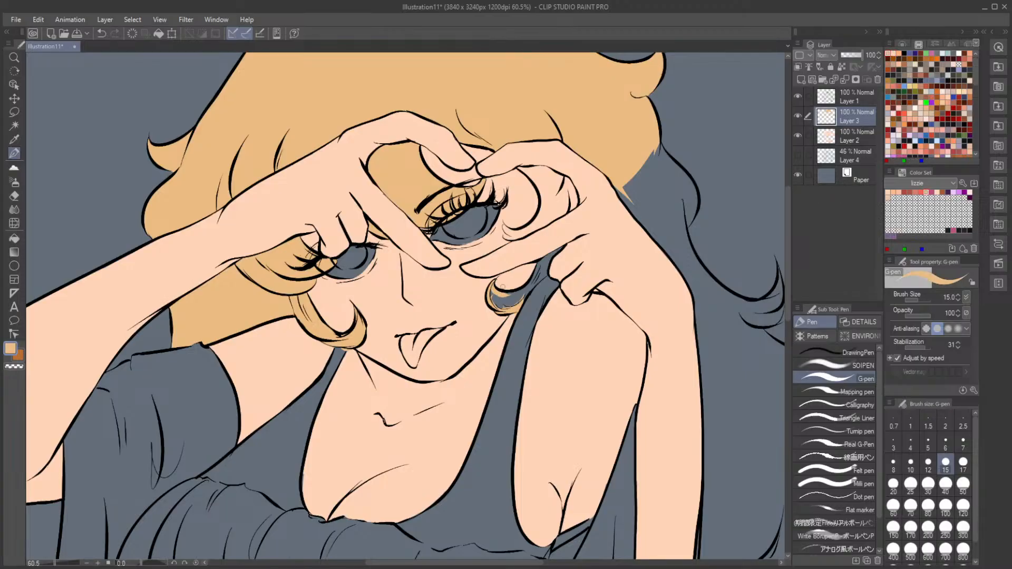
Step: Extend the golden blonde curl outline beneath the second hand, then outline and fill the lock between its thumb and fingers
mouse_move(491, 296)
mouse_down()
mouse_move(521, 293)
mouse_move(563, 247)
mouse_move(545, 259)
mouse_up()
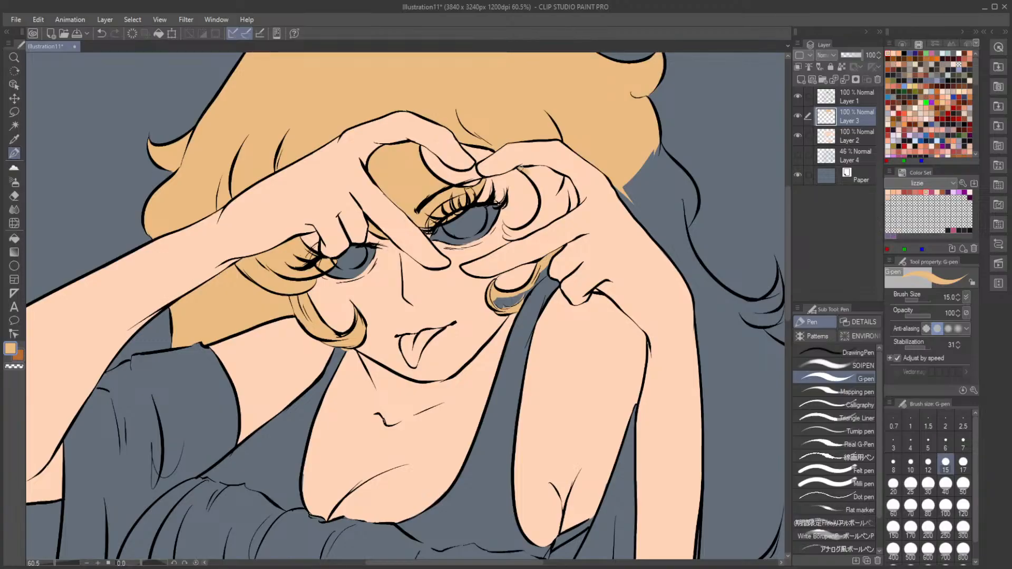
mouse_move(529, 174)
mouse_down()
mouse_move(543, 196)
mouse_move(538, 188)
mouse_move(542, 217)
mouse_move(548, 204)
mouse_move(505, 228)
mouse_up()
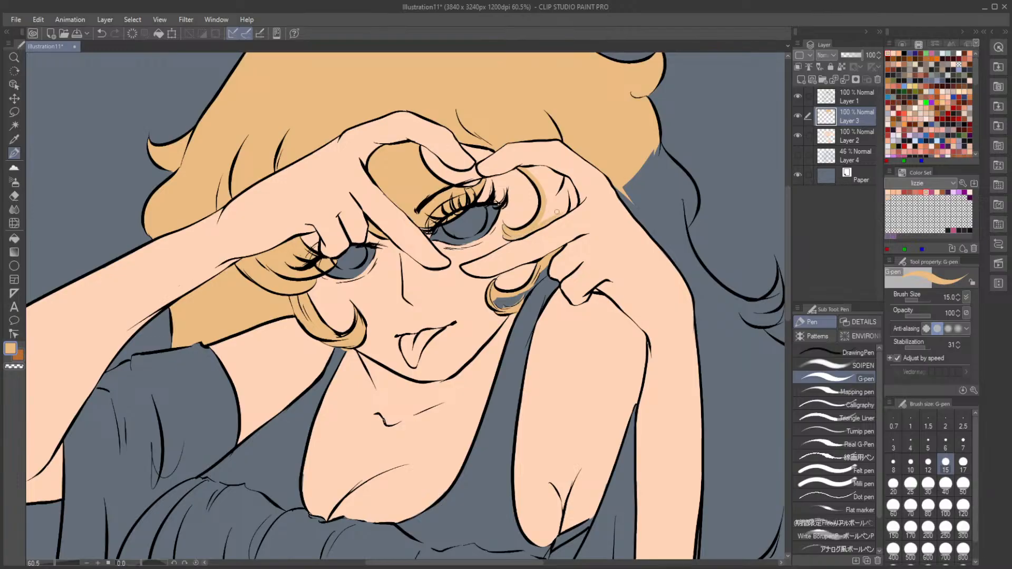
drag(556, 217, 575, 201)
mouse_move(528, 170)
mouse_down()
mouse_move(563, 180)
mouse_move(575, 200)
mouse_up()
click(14, 239)
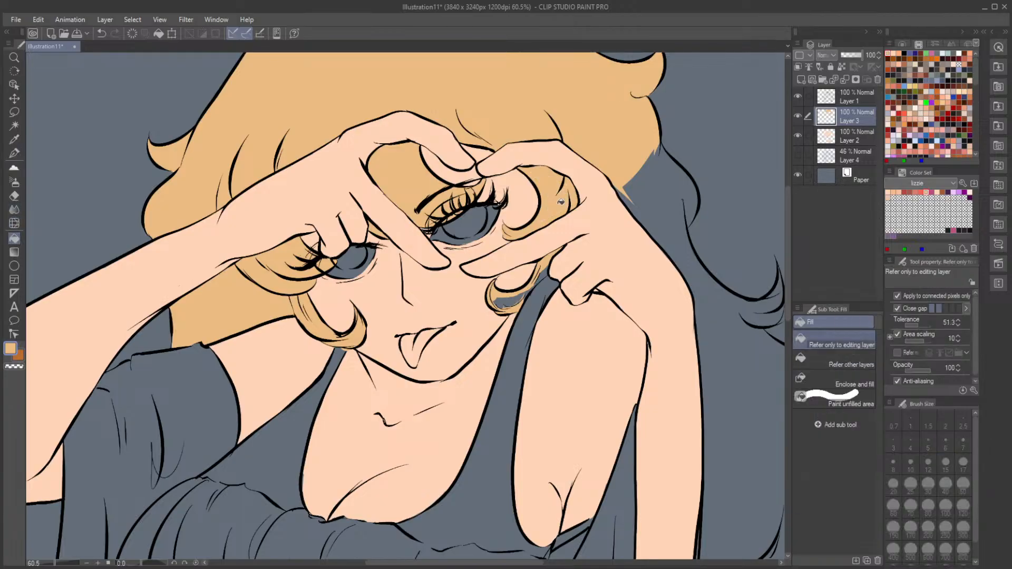
click(14, 153)
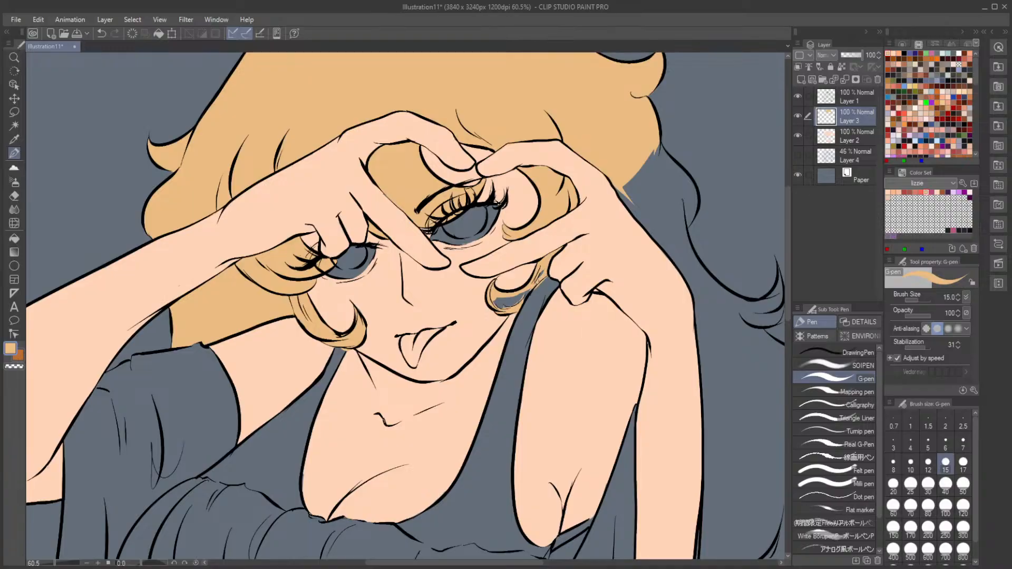
Step: Fill the remaining gap in the small curl beneath the second hand with golden blonde
click(14, 195)
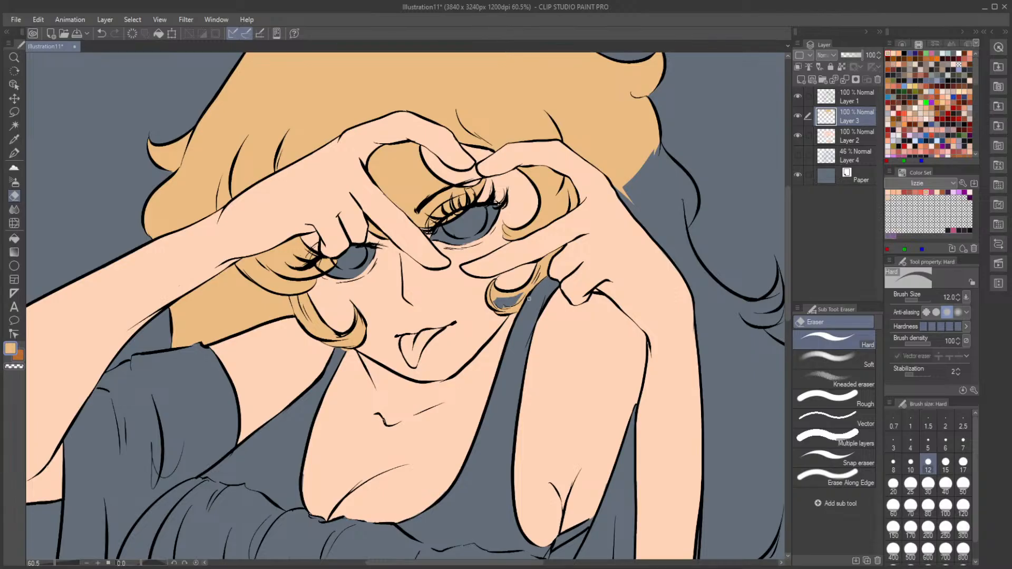
click(14, 238)
click(515, 295)
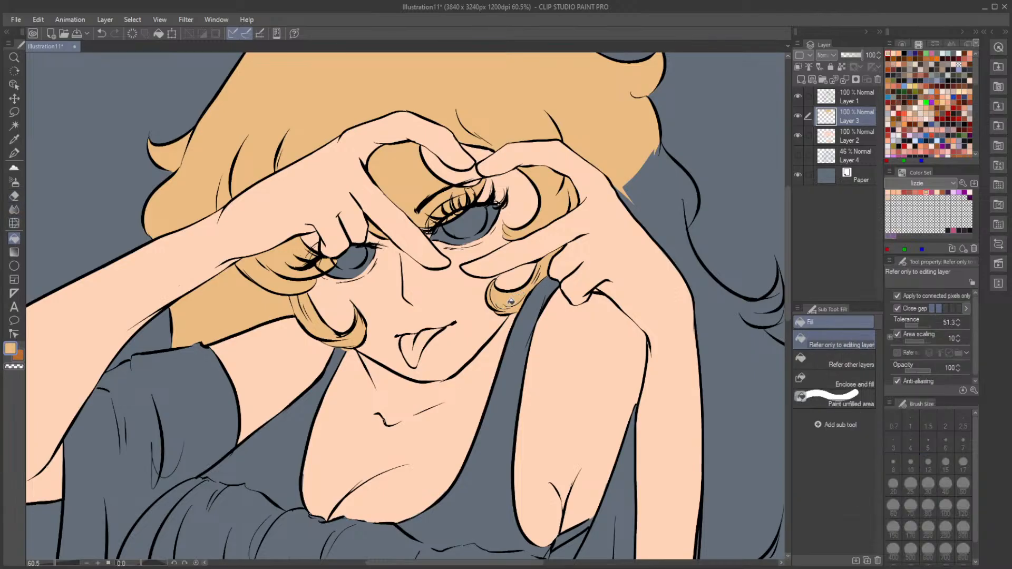
key(p)
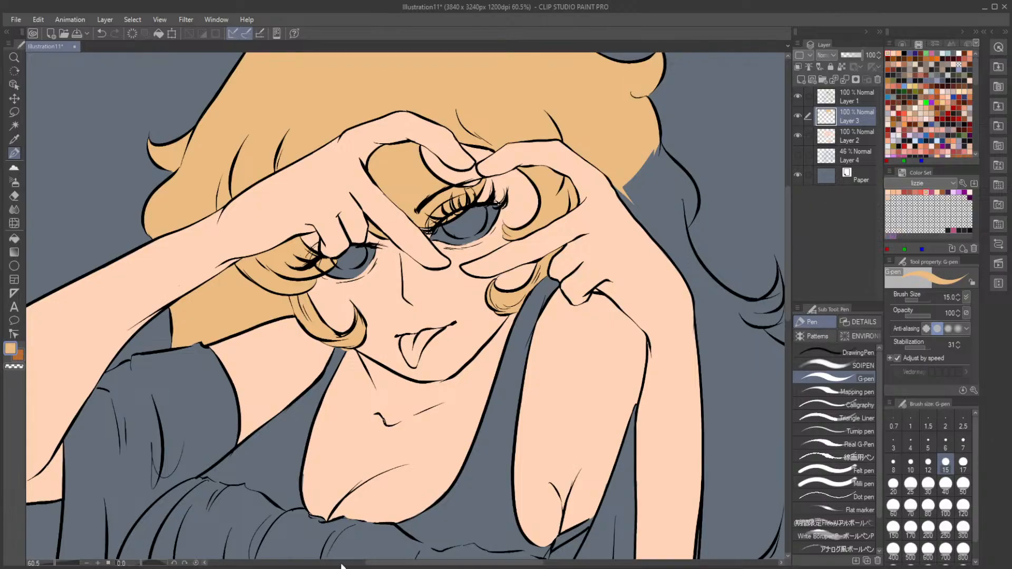
Step: Outline the long hair in golden blonde along the raised hand and forearm and around the first outer bulge beside them
drag(379, 564, 434, 564)
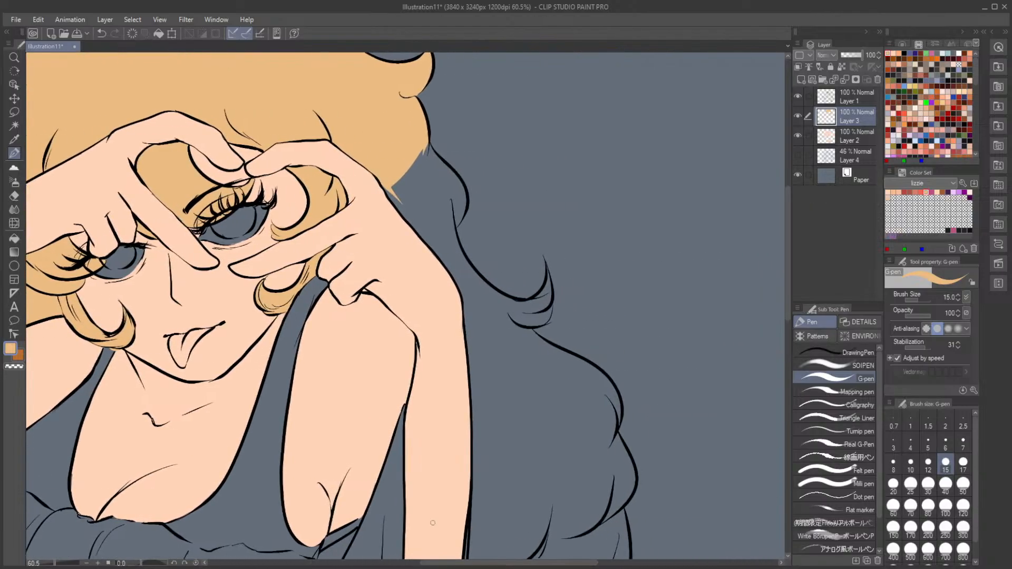
drag(384, 181, 410, 222)
mouse_move(429, 161)
mouse_down()
mouse_move(426, 136)
mouse_move(453, 199)
mouse_move(463, 189)
mouse_move(448, 226)
mouse_move(466, 194)
mouse_move(447, 230)
mouse_up()
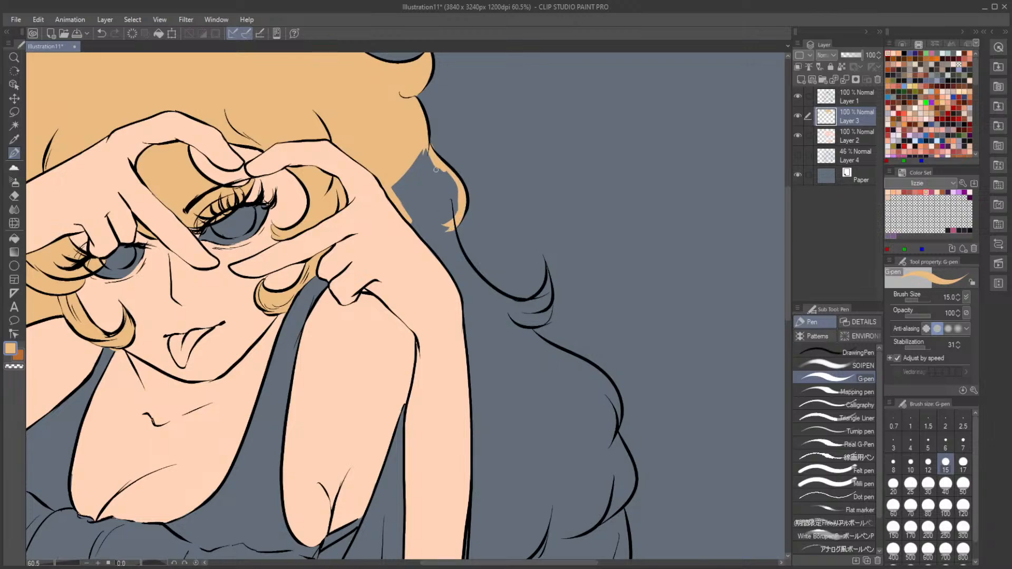
key(e)
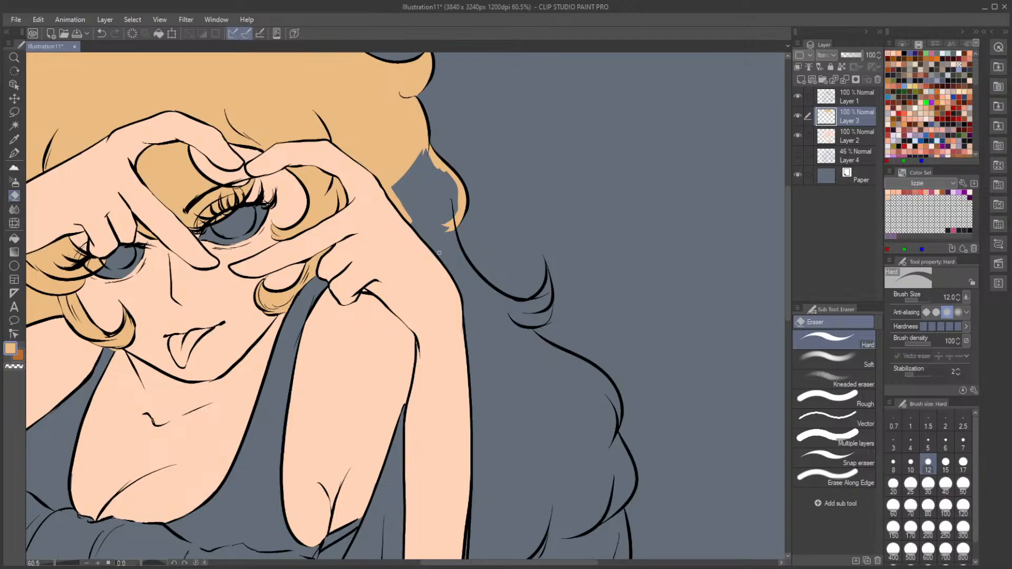
click(15, 153)
mouse_move(416, 231)
mouse_down()
mouse_move(449, 268)
mouse_move(419, 255)
mouse_move(466, 305)
mouse_move(469, 530)
mouse_up()
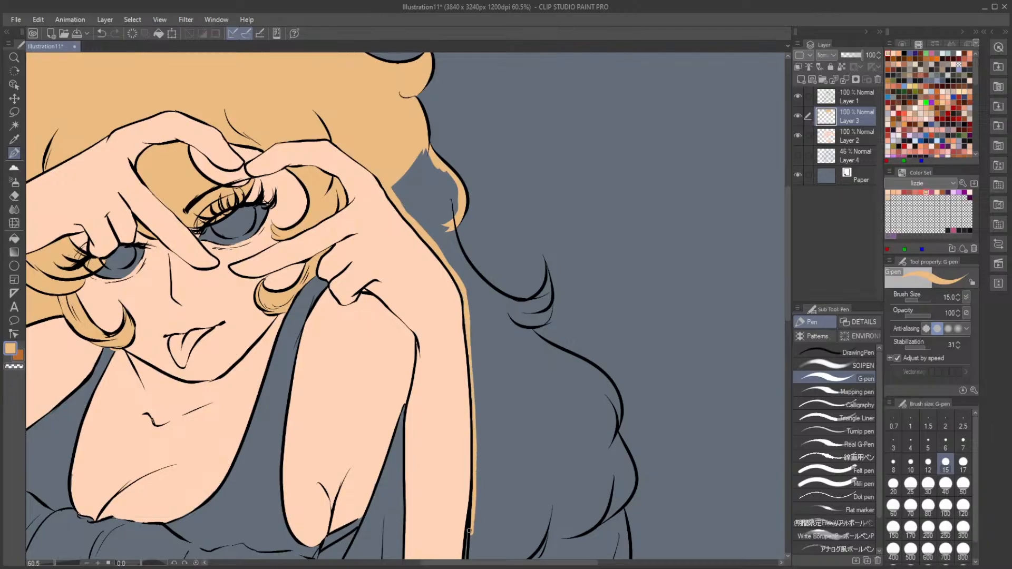
Step: Continue the golden blonde outer hair outline down to the upturned flick beside the forearm
mouse_move(450, 220)
mouse_down()
mouse_move(465, 264)
mouse_move(453, 224)
mouse_move(493, 296)
mouse_move(515, 304)
mouse_move(491, 292)
mouse_move(540, 296)
mouse_move(546, 264)
mouse_move(538, 314)
mouse_move(549, 306)
mouse_move(531, 319)
mouse_move(550, 300)
mouse_move(538, 325)
mouse_up()
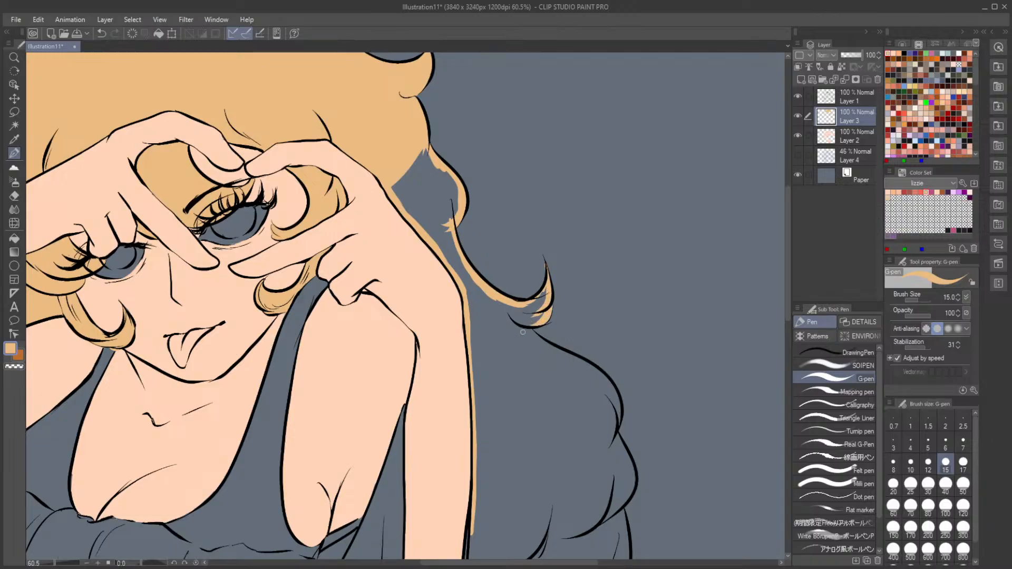
click(14, 195)
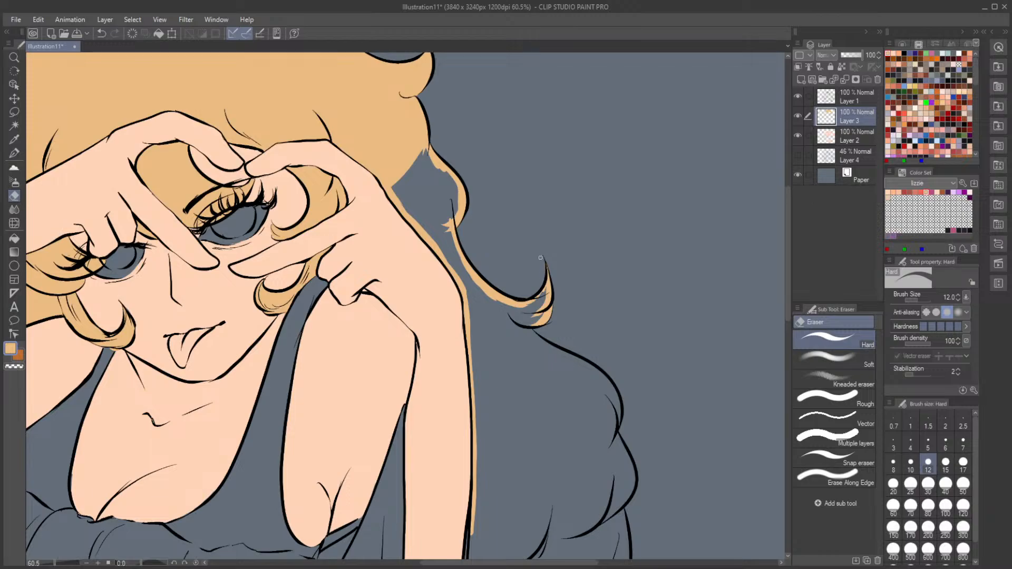
click(14, 153)
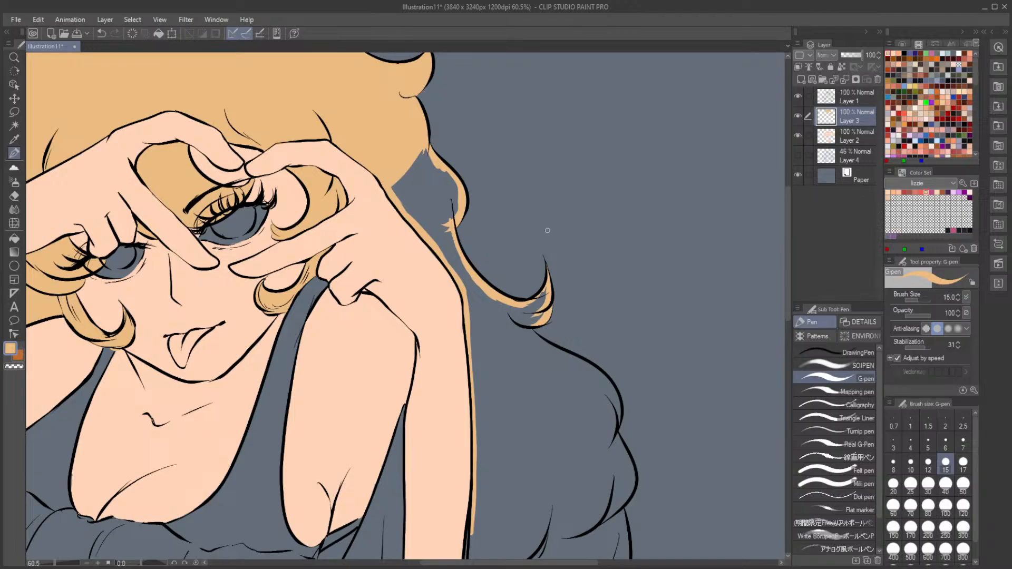
Step: Outline the two large outer hair waves beneath the upturned flick in golden blonde with the G-pen at size 15
drag(786, 283, 786, 315)
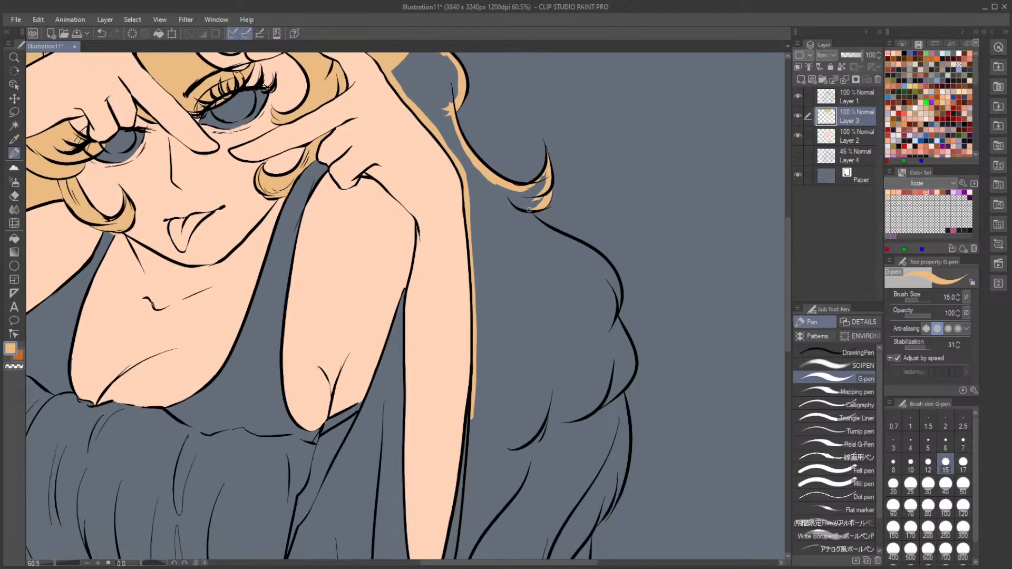
drag(528, 210, 552, 236)
key(e)
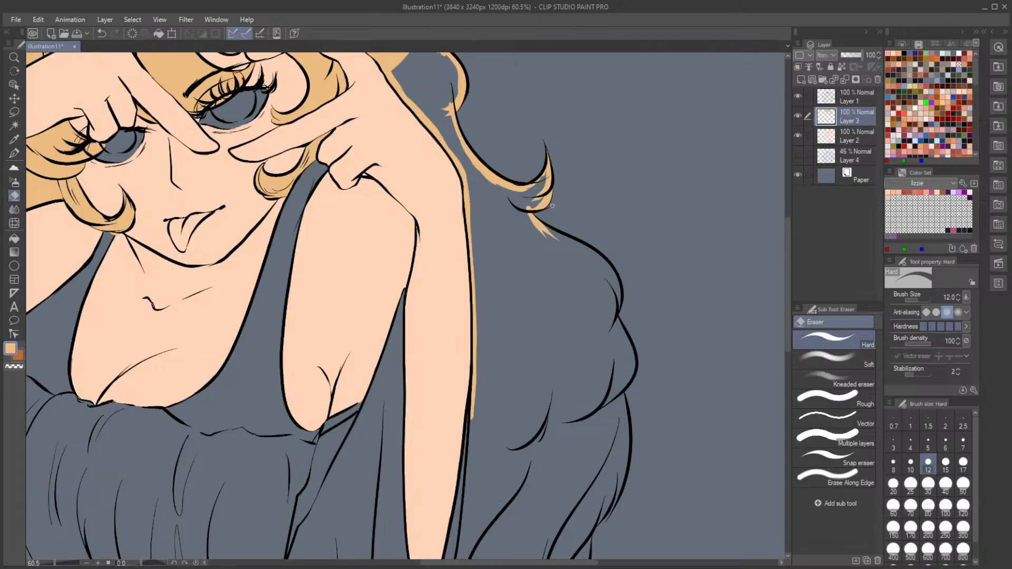
key(p)
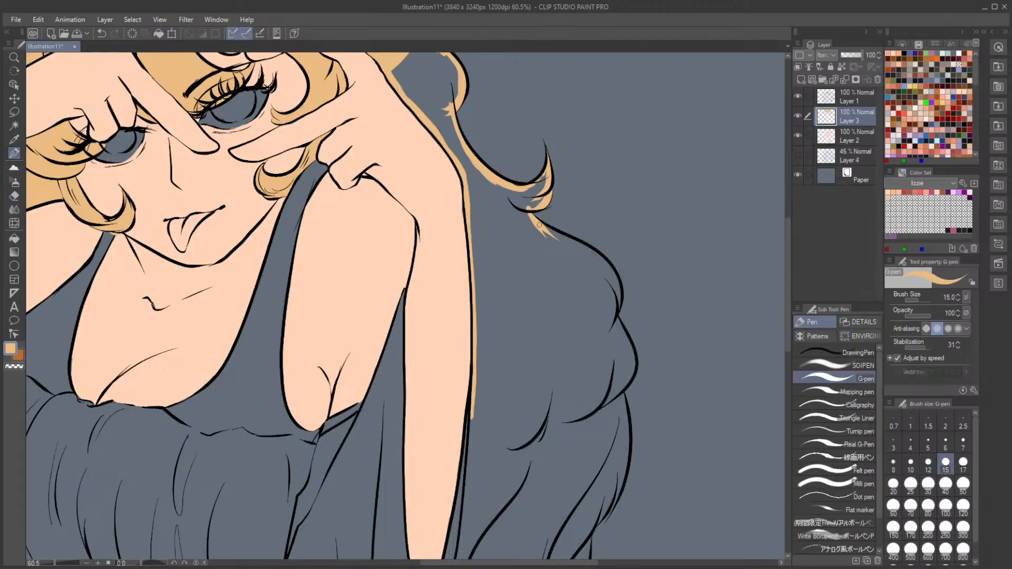
mouse_move(538, 225)
mouse_down()
mouse_move(601, 258)
mouse_move(612, 277)
mouse_move(633, 354)
mouse_move(611, 393)
mouse_move(627, 383)
mouse_up()
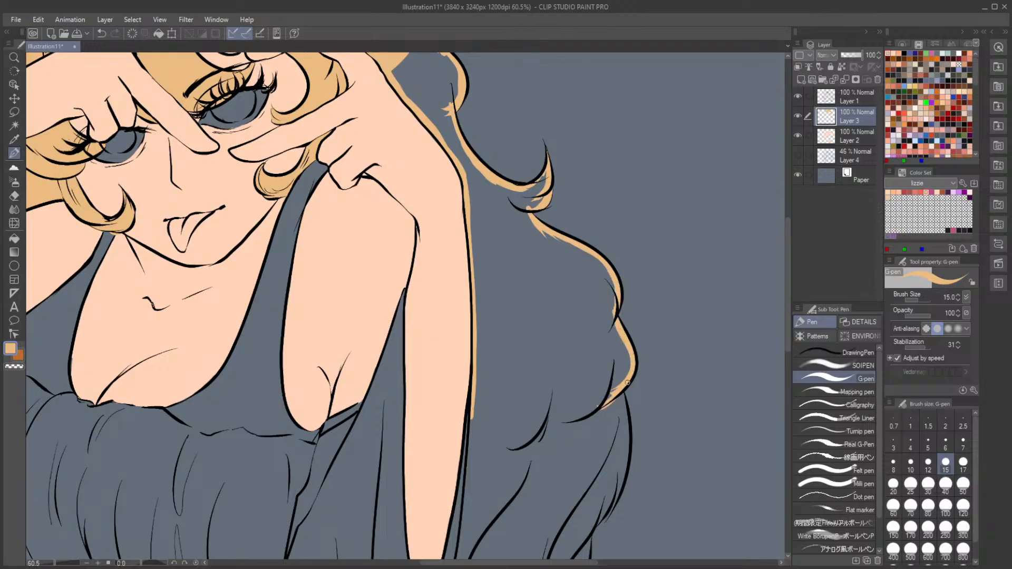
Step: Continue the golden blonde outline along the narrower waves down to the crossing strands, redoing the stroke where needed
scroll(780, 314, down, 3)
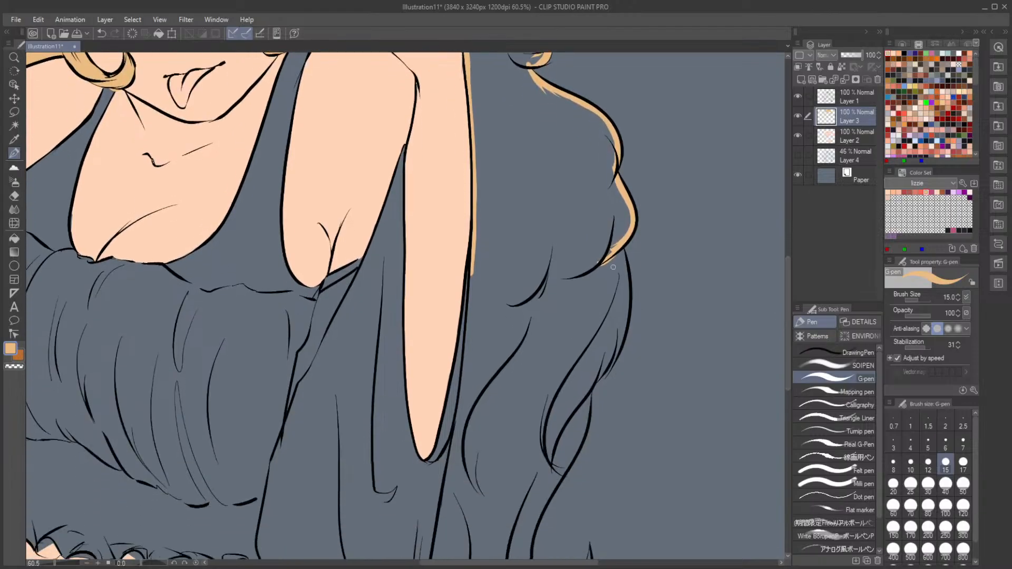
mouse_move(613, 267)
mouse_down()
mouse_move(623, 285)
mouse_move(606, 371)
mouse_up()
drag(624, 320, 606, 374)
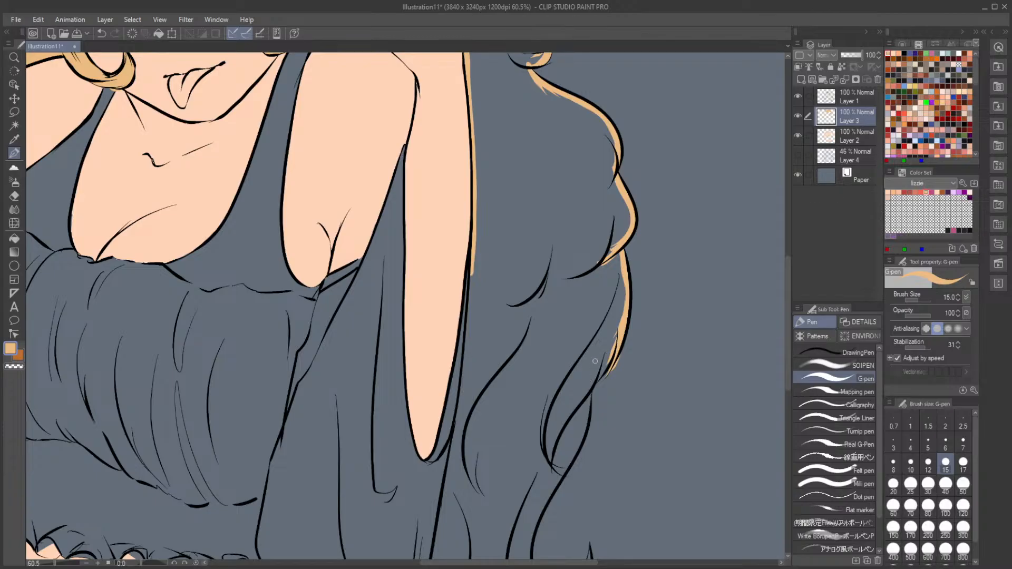
key(ctrl+z)
mouse_move(625, 317)
mouse_down()
mouse_move(593, 378)
mouse_move(618, 348)
mouse_move(564, 414)
mouse_up()
drag(601, 372, 576, 452)
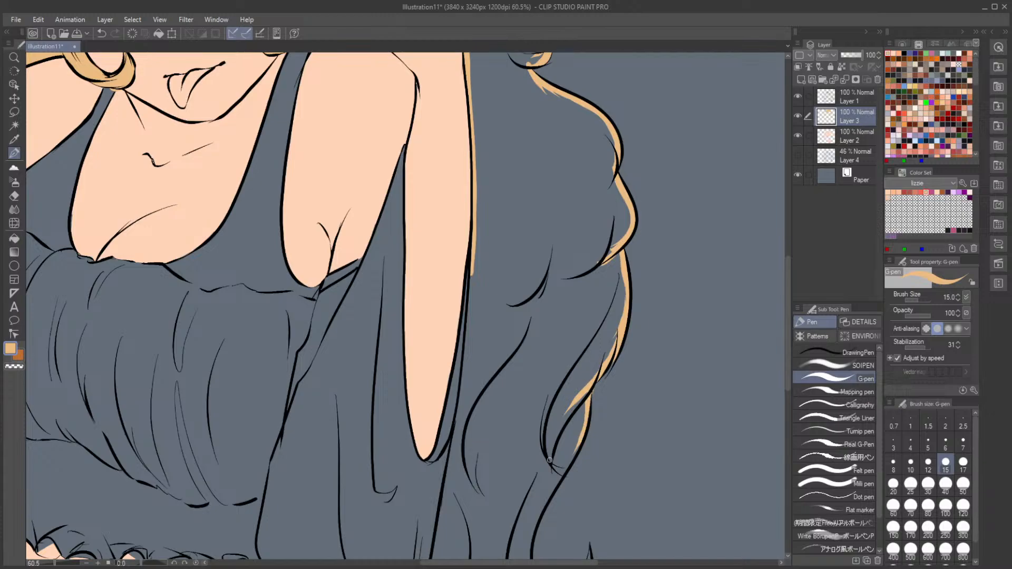
Step: Outline the lower lock from the crossing strands down to its upturned tip in golden blonde
mouse_move(787, 340)
mouse_down()
mouse_move(786, 381)
mouse_move(787, 370)
mouse_up()
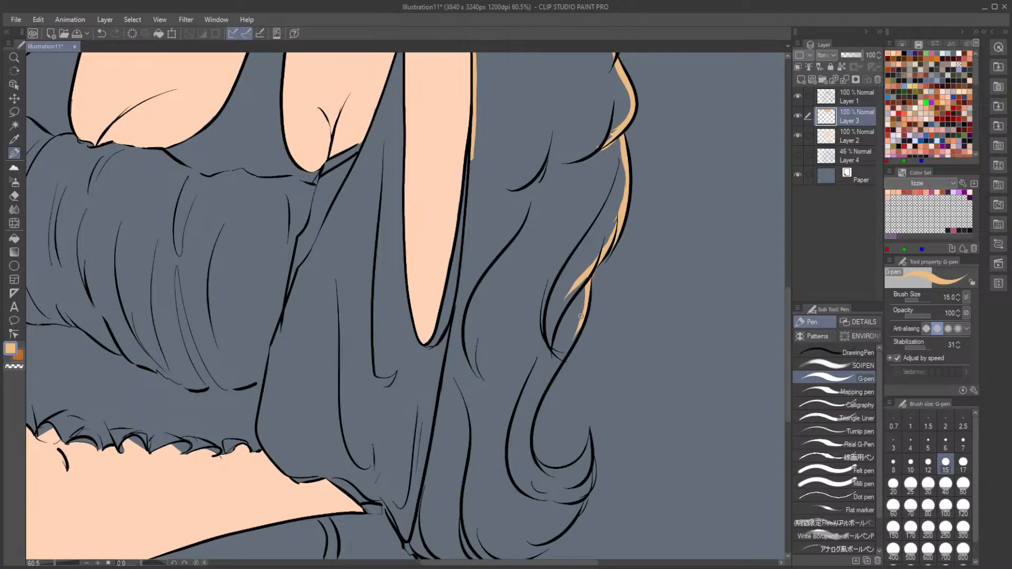
drag(581, 316, 550, 378)
mouse_move(573, 334)
mouse_down()
mouse_move(537, 403)
mouse_move(522, 463)
mouse_move(533, 443)
mouse_move(534, 463)
mouse_move(553, 475)
mouse_up()
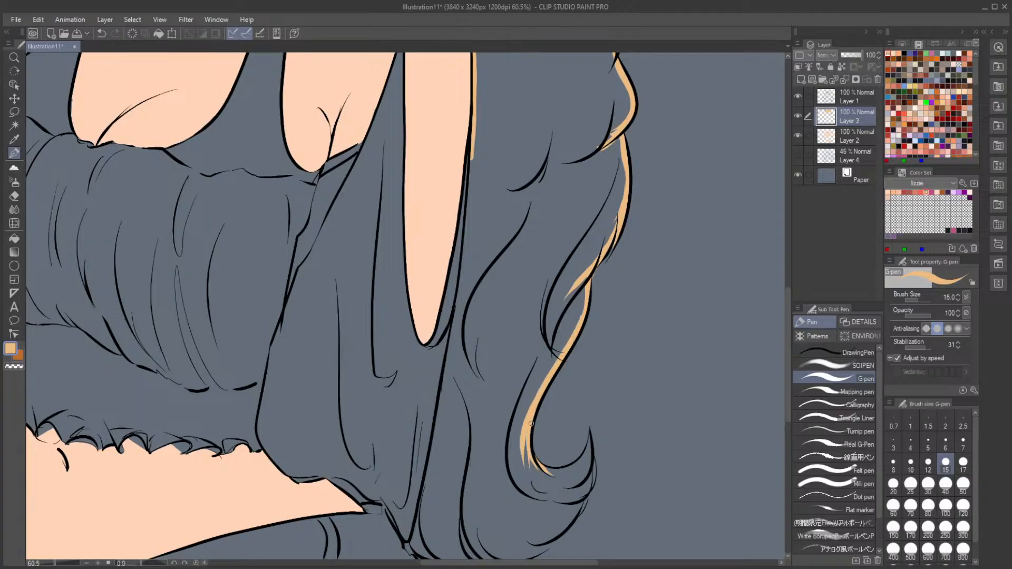
mouse_move(543, 397)
mouse_down()
mouse_move(525, 466)
mouse_move(563, 472)
mouse_move(591, 433)
mouse_move(573, 486)
mouse_up()
click(15, 196)
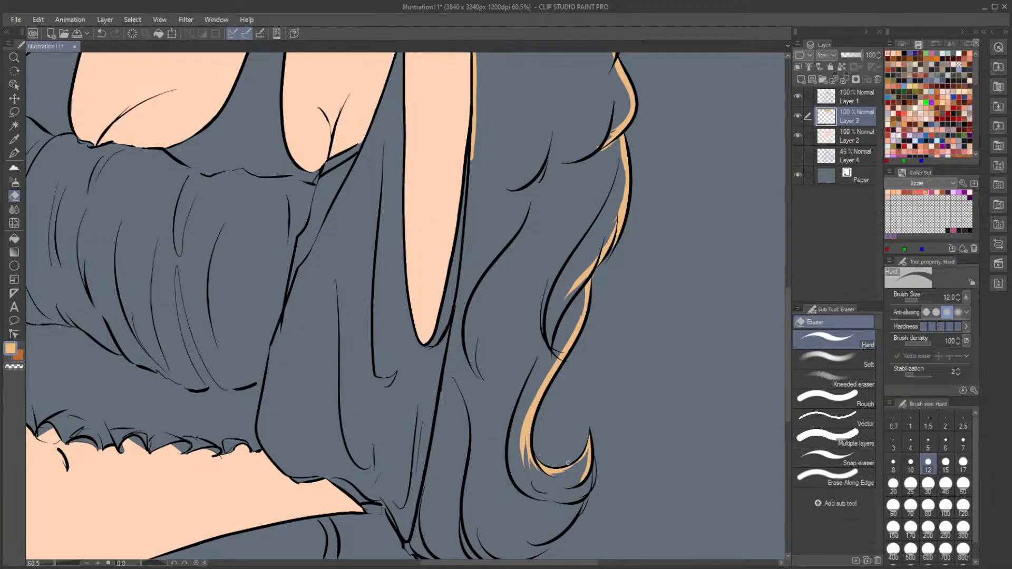
click(14, 153)
Step: Outline the bottom edge of the long hair in golden blonde from the sleeve's lower corner up to the curled tip
scroll(781, 367, down, 4)
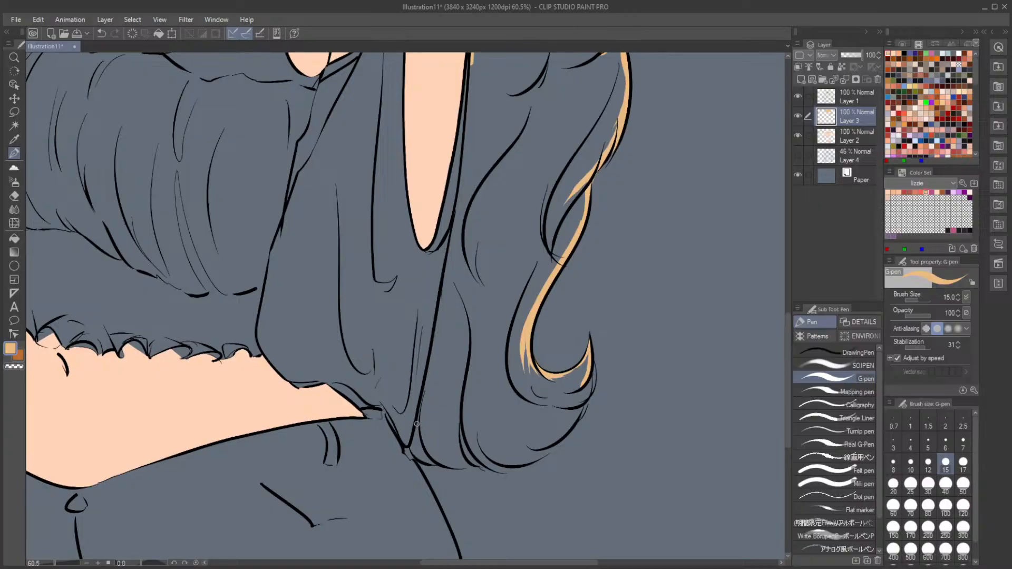
mouse_move(416, 424)
mouse_down()
mouse_move(412, 445)
mouse_move(426, 461)
mouse_move(412, 448)
mouse_move(432, 462)
mouse_move(424, 450)
mouse_move(448, 458)
mouse_move(422, 444)
mouse_move(426, 457)
mouse_move(499, 468)
mouse_move(512, 452)
mouse_move(478, 462)
mouse_move(498, 470)
mouse_move(519, 462)
mouse_move(480, 466)
mouse_move(511, 469)
mouse_move(569, 424)
mouse_up()
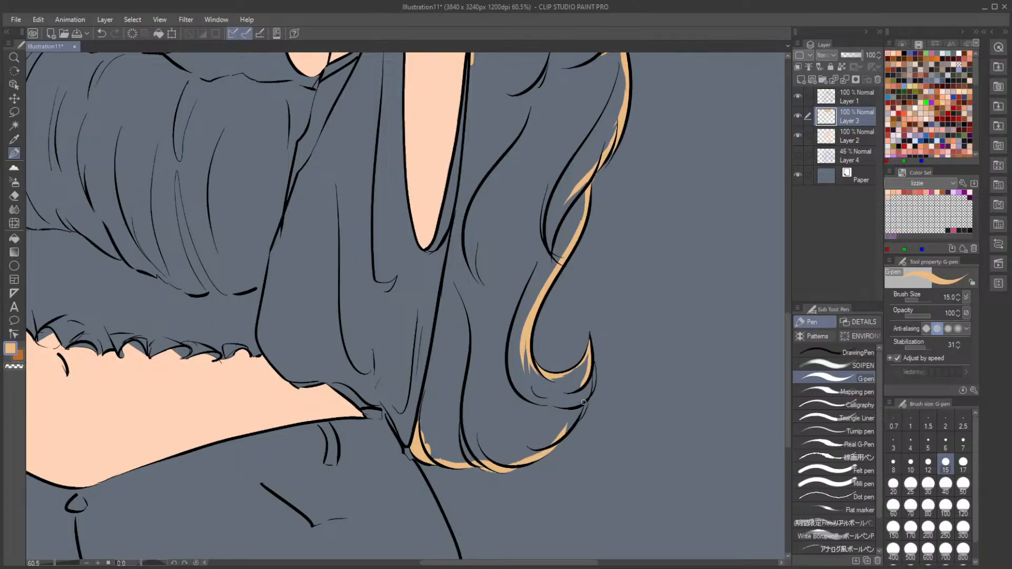
mouse_move(596, 364)
mouse_down()
mouse_move(575, 412)
mouse_move(589, 358)
mouse_move(589, 396)
mouse_move(563, 438)
mouse_up()
Step: Close the golden blonde hair outline along the sleeve and forearm, from the lower corner up to the existing edge
drag(457, 218, 439, 310)
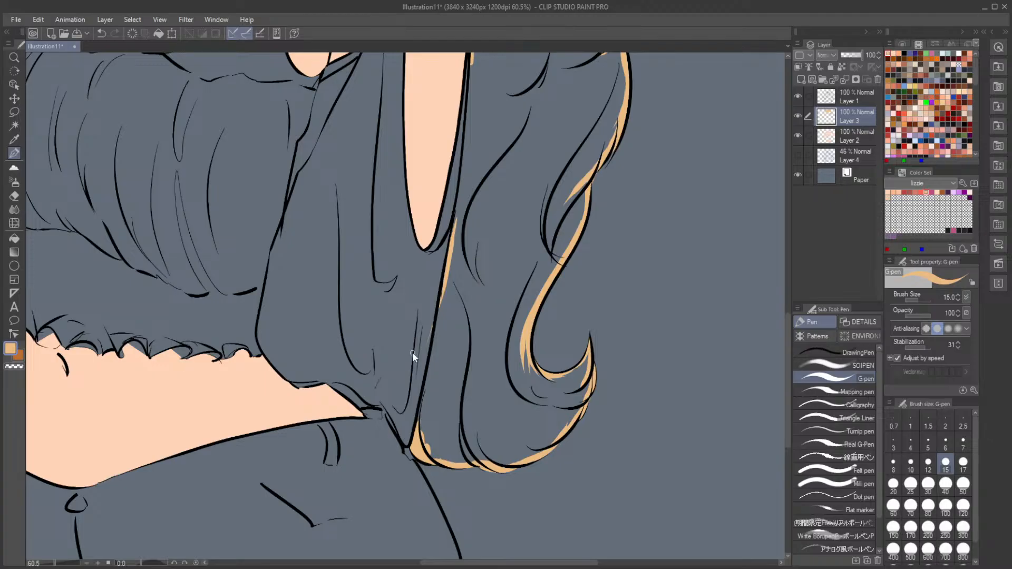
key(ctrl+z)
drag(447, 268, 420, 435)
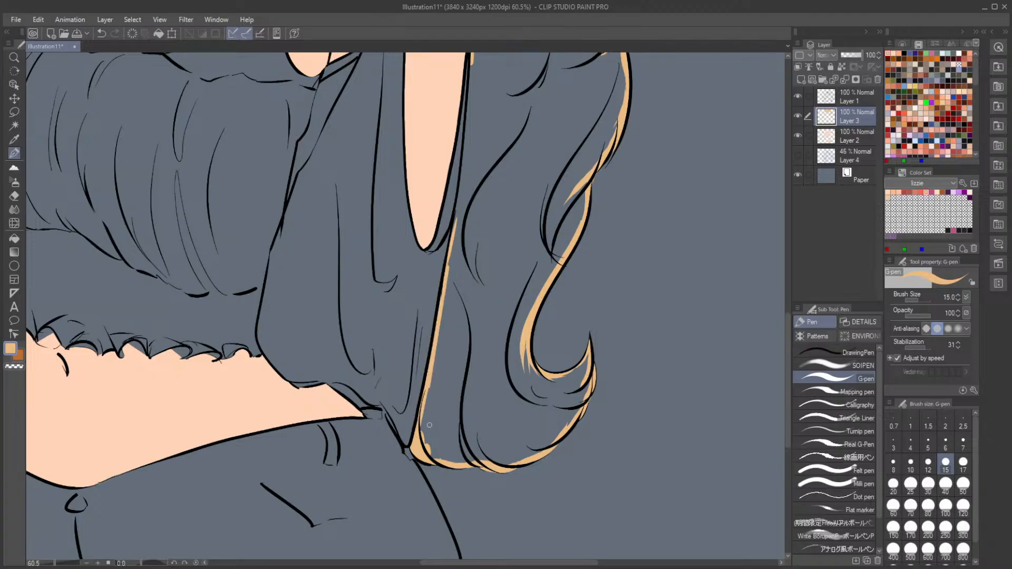
drag(787, 338, 789, 287)
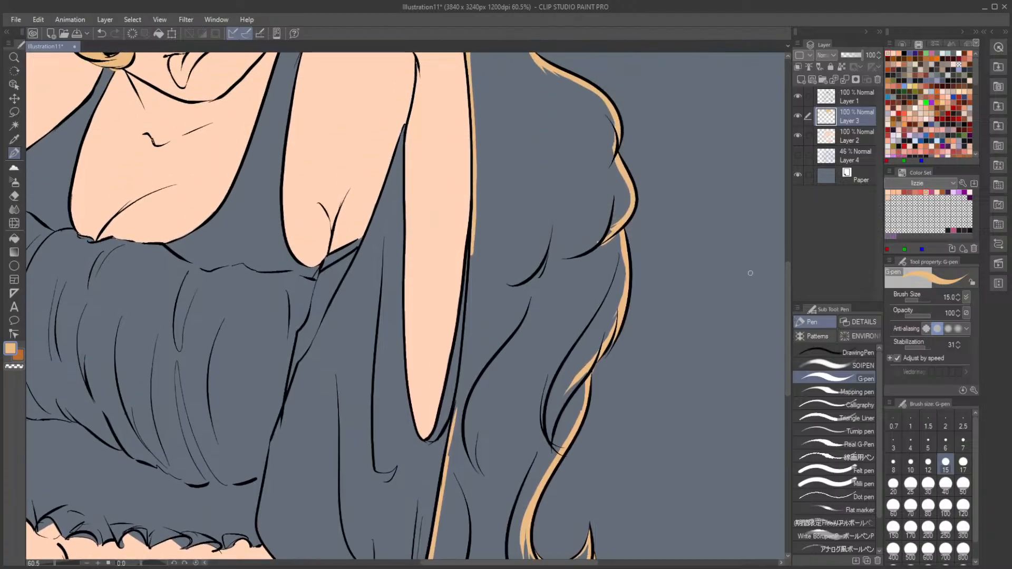
drag(471, 261, 438, 484)
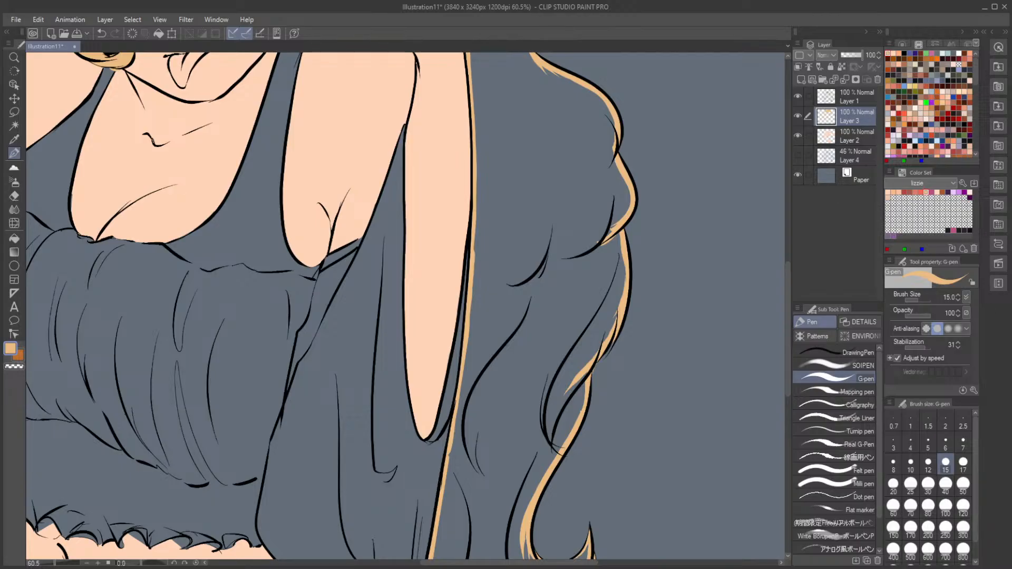
Step: Fill the outlined long hair beside the forearm with golden blonde, using the fill that refers only to the editing layer
scroll(490, 285, down, 4)
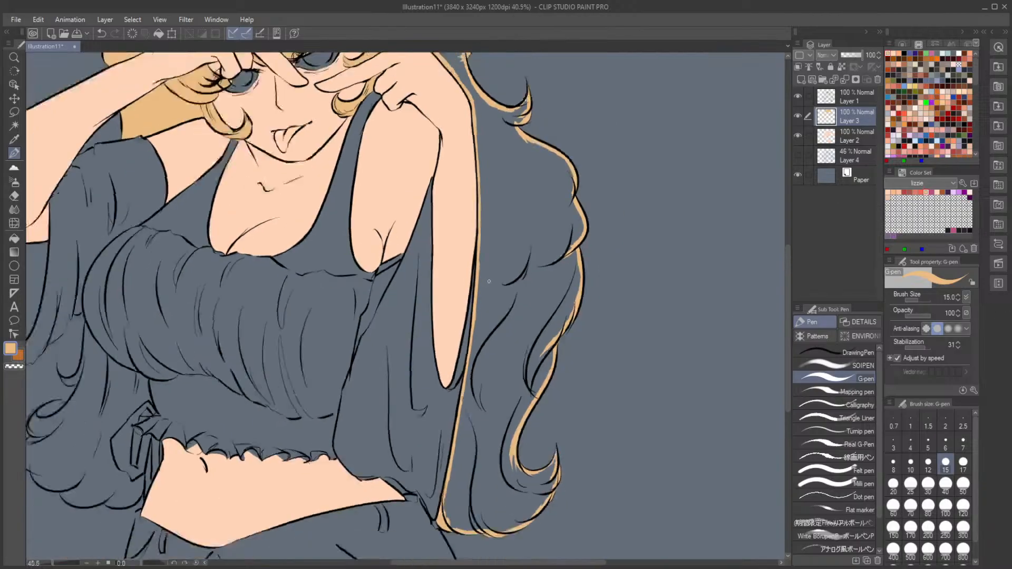
click(14, 238)
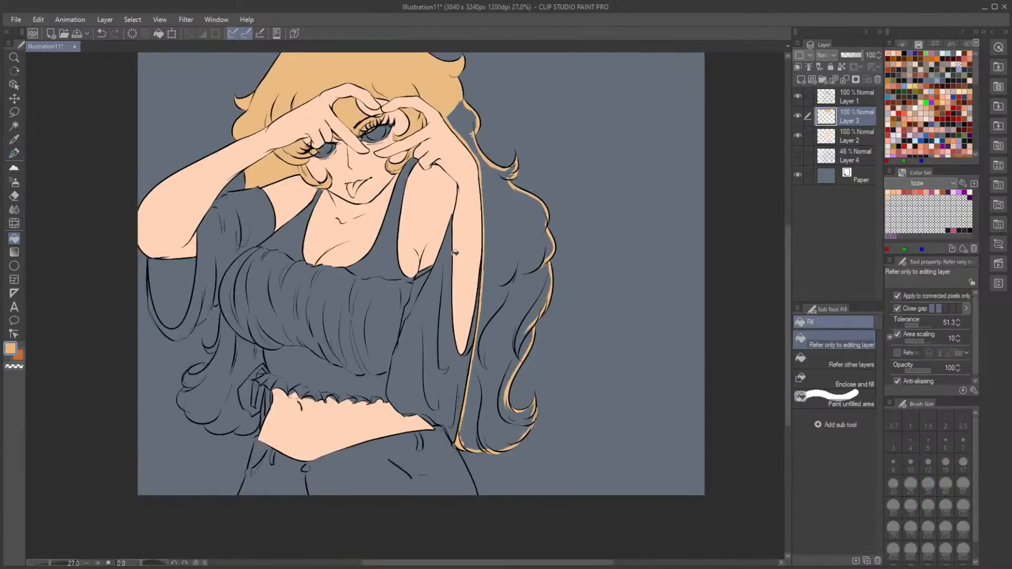
click(496, 238)
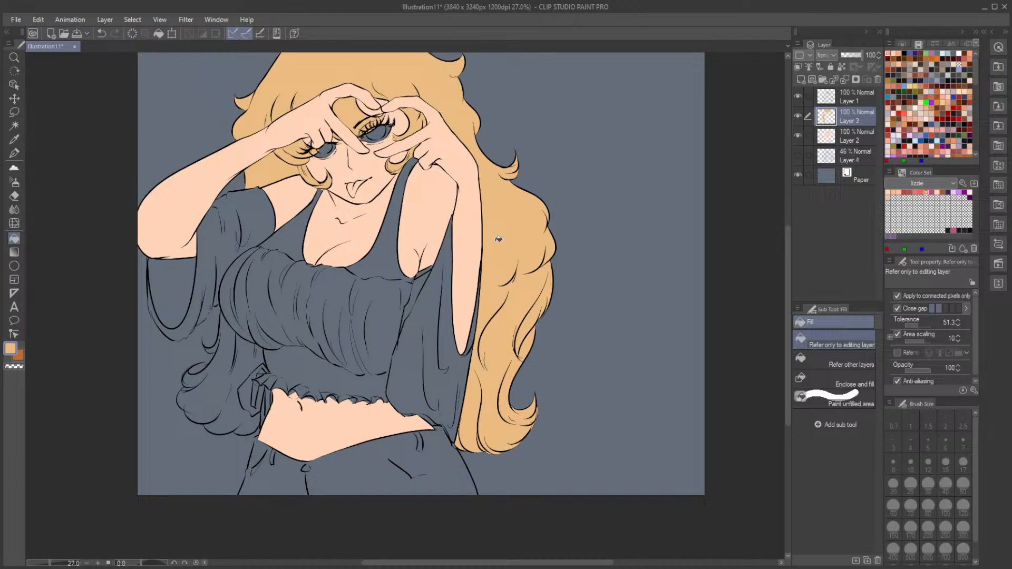
Step: Outline the small inner curl and the hair's upper edge beneath the bust in golden blonde with the G-pen, erasing any overshoot
click(14, 152)
scroll(232, 354, up, 2)
scroll(197, 350, up, 3)
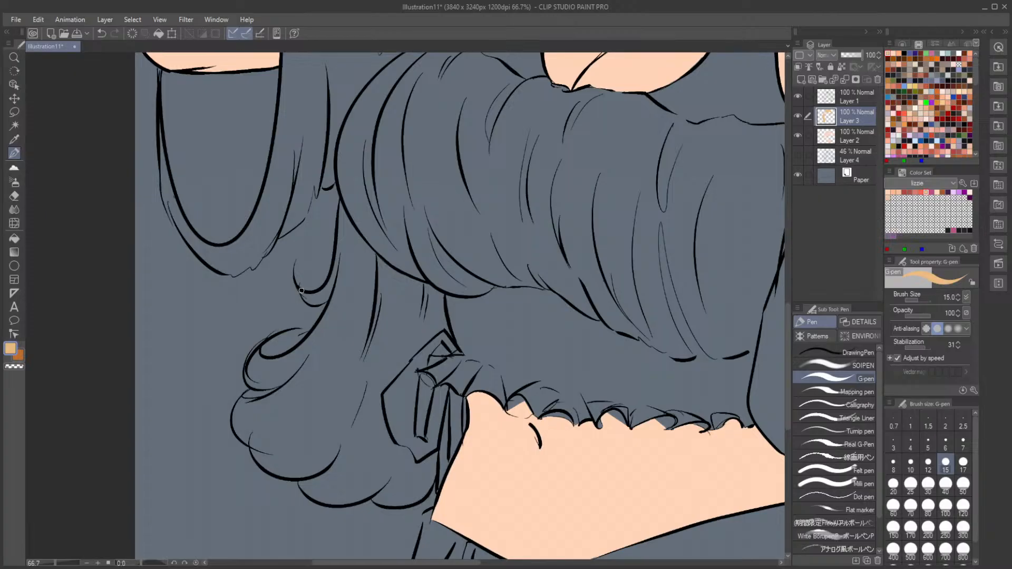
mouse_move(299, 292)
mouse_down()
mouse_move(325, 301)
mouse_move(321, 288)
mouse_move(307, 292)
mouse_move(322, 292)
mouse_move(337, 267)
mouse_move(341, 201)
mouse_move(382, 262)
mouse_move(362, 238)
mouse_move(368, 248)
mouse_move(421, 288)
mouse_up()
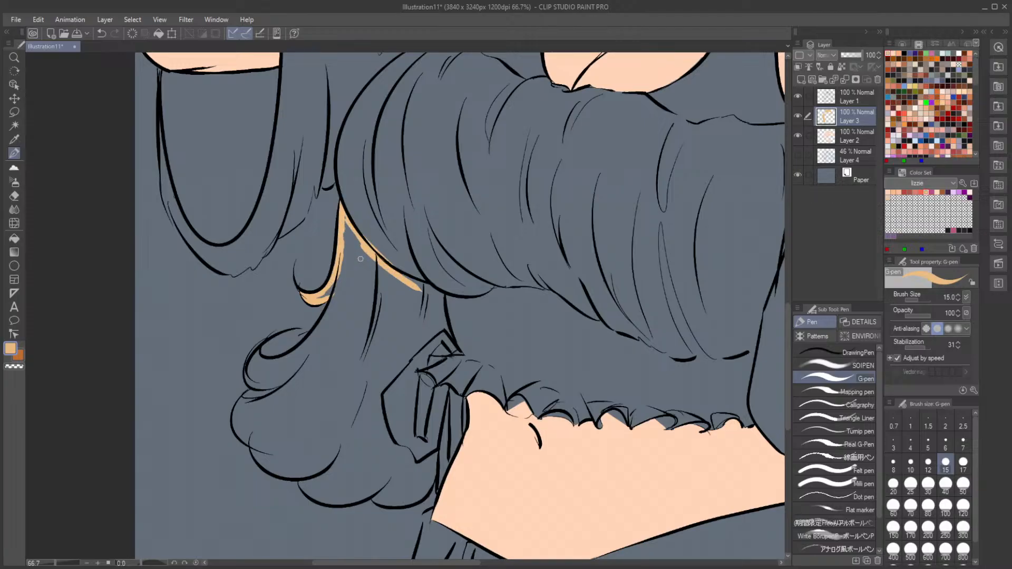
key(e)
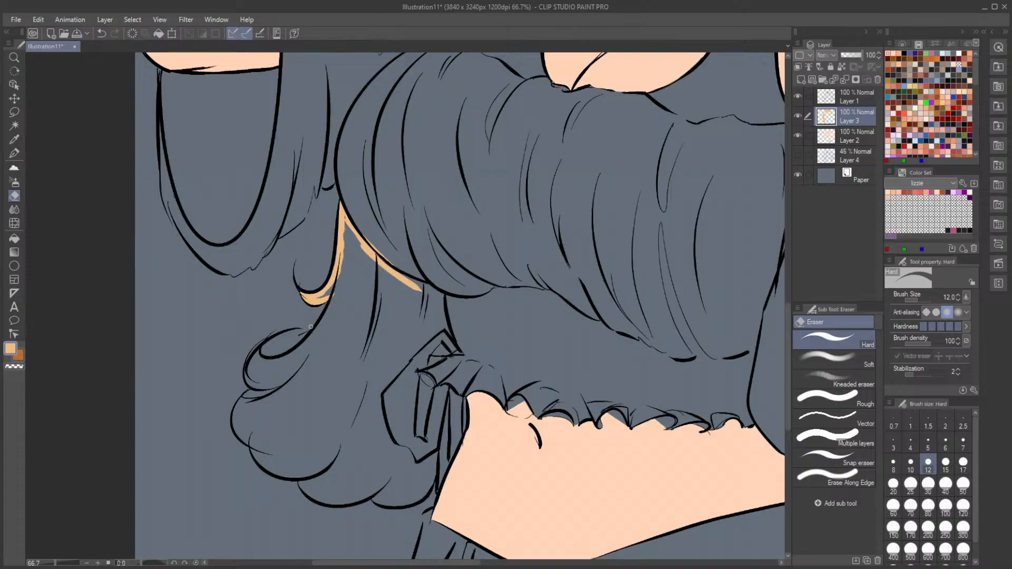
key(p)
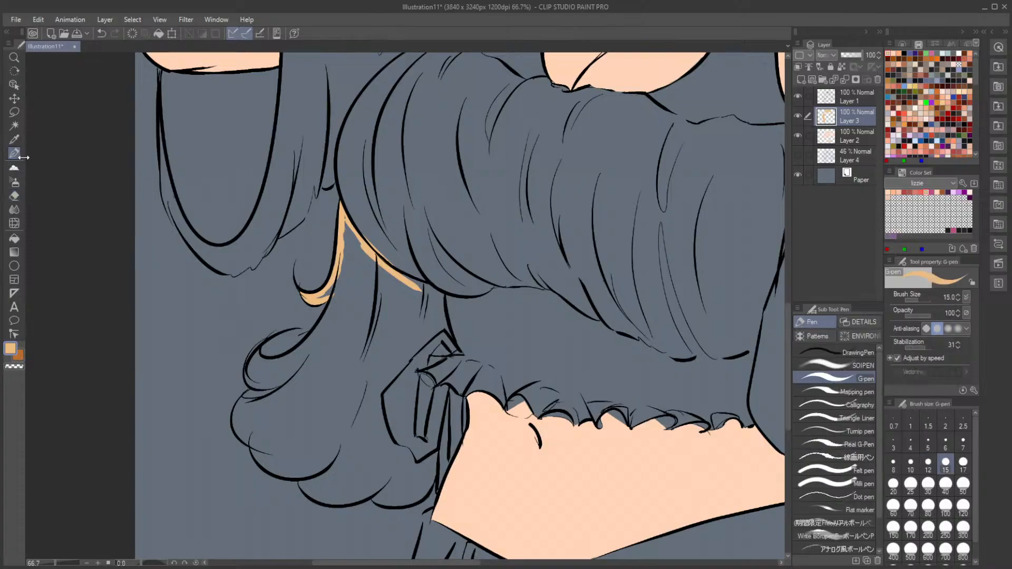
drag(352, 219, 352, 245)
click(11, 196)
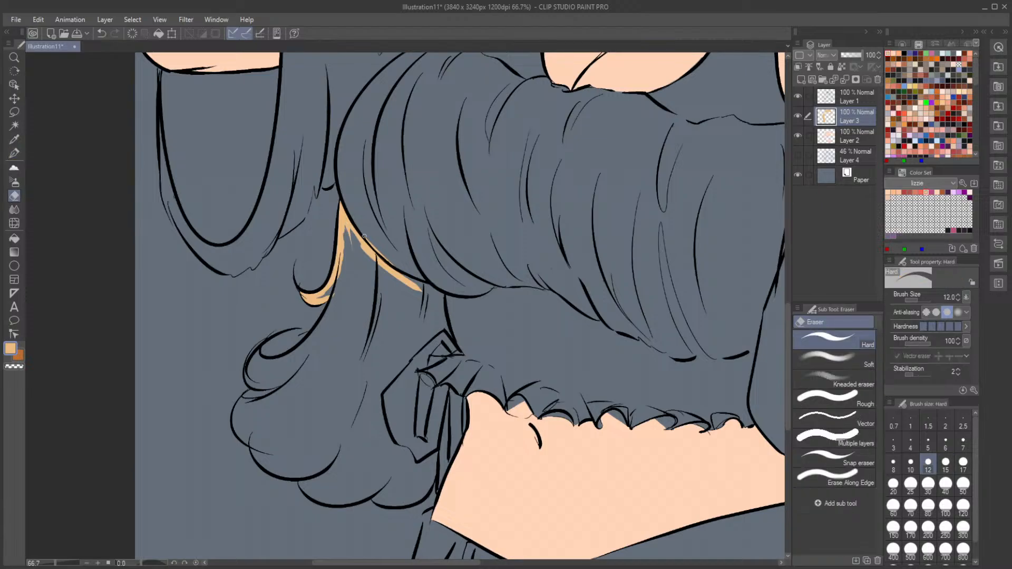
Step: Extend the golden blonde edge along the waist to the knot and colour the small gaps inside the knot's loops
click(14, 152)
mouse_move(409, 281)
mouse_down()
mouse_move(442, 297)
mouse_move(452, 335)
mouse_move(439, 315)
mouse_up()
drag(440, 351, 430, 365)
key(ctrl+z)
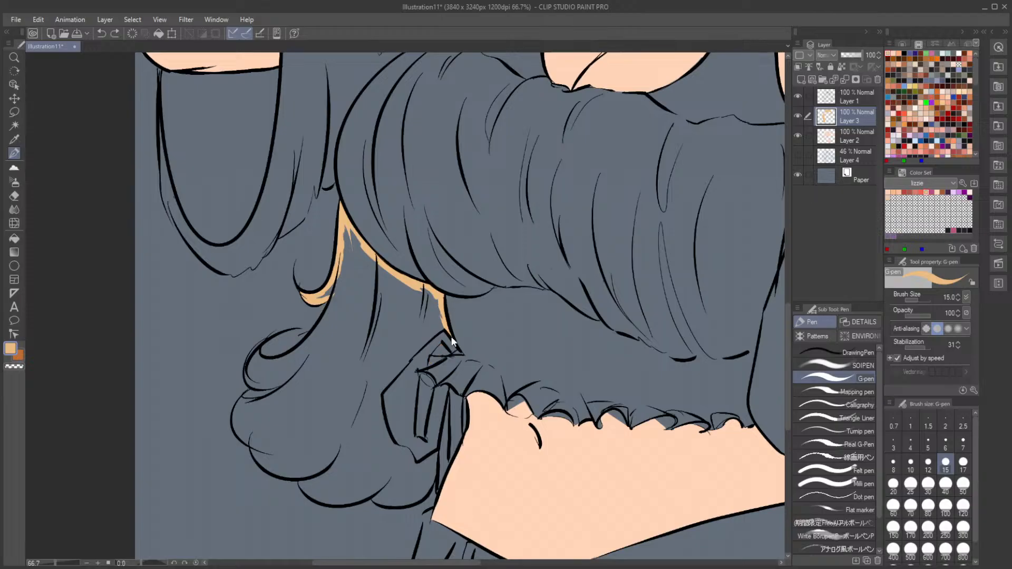
mouse_move(441, 349)
mouse_down()
mouse_move(433, 354)
mouse_move(444, 349)
mouse_up()
mouse_move(421, 387)
mouse_down()
mouse_move(420, 422)
mouse_move(424, 388)
mouse_move(419, 429)
mouse_move(420, 396)
mouse_move(421, 436)
mouse_move(420, 382)
mouse_up()
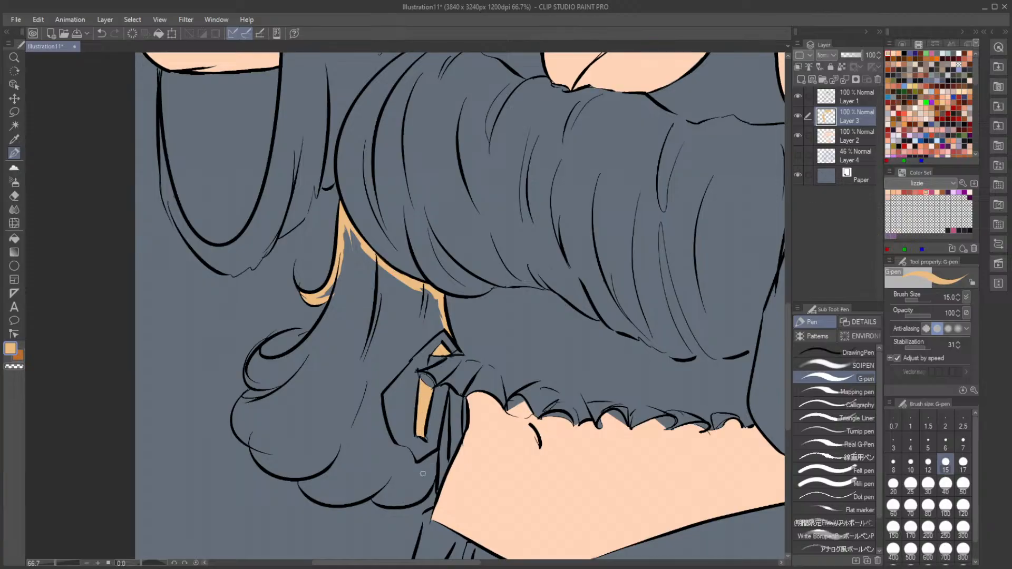
Step: Outline the curled lock and the rounded curl below it in golden blonde, tidying the overshoot with the Hard eraser
mouse_move(331, 290)
mouse_down()
mouse_move(317, 330)
mouse_move(269, 363)
mouse_move(275, 340)
mouse_move(308, 329)
mouse_up()
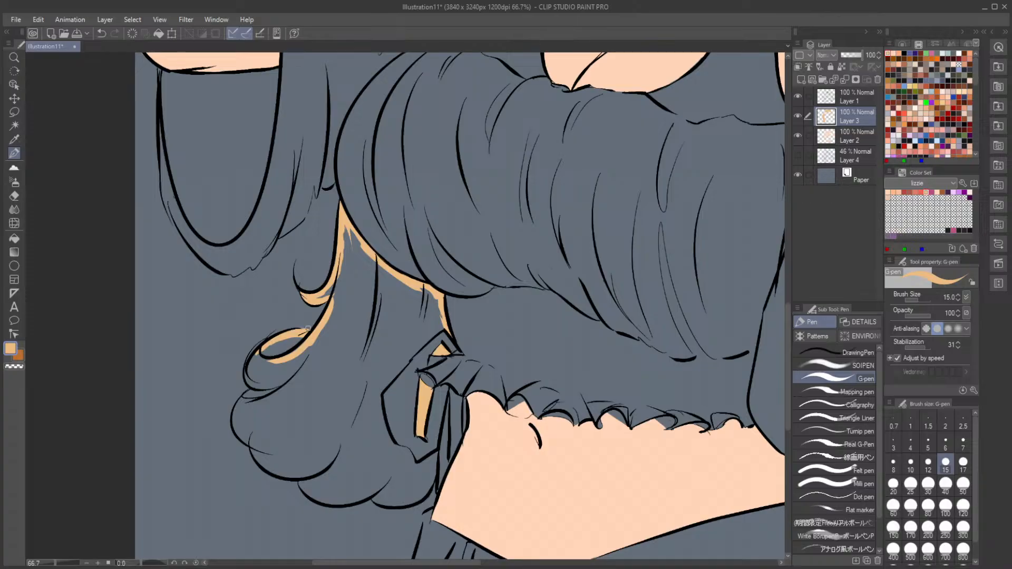
mouse_move(259, 352)
mouse_down()
mouse_move(248, 375)
mouse_move(264, 391)
mouse_up()
key(e)
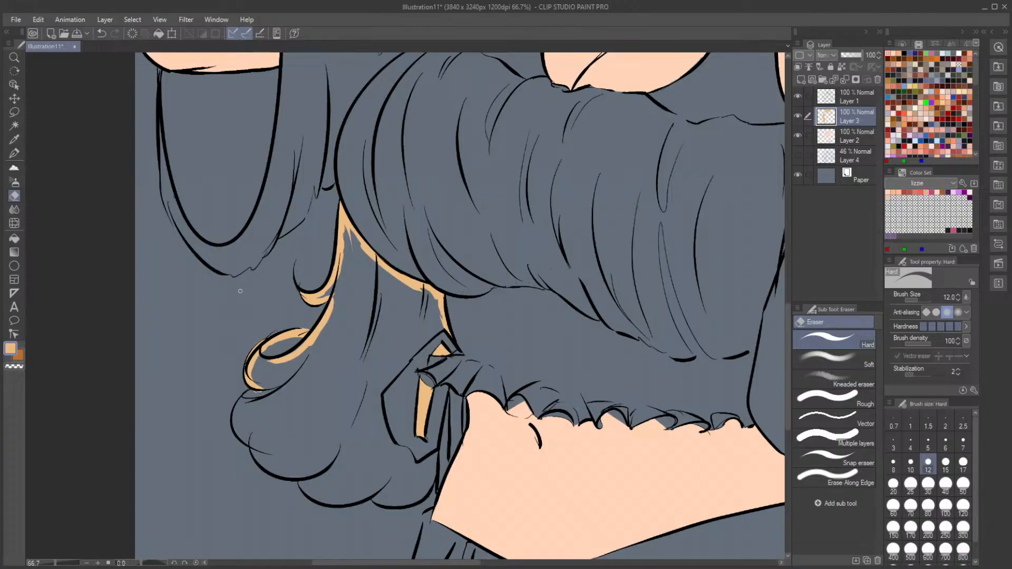
key(p)
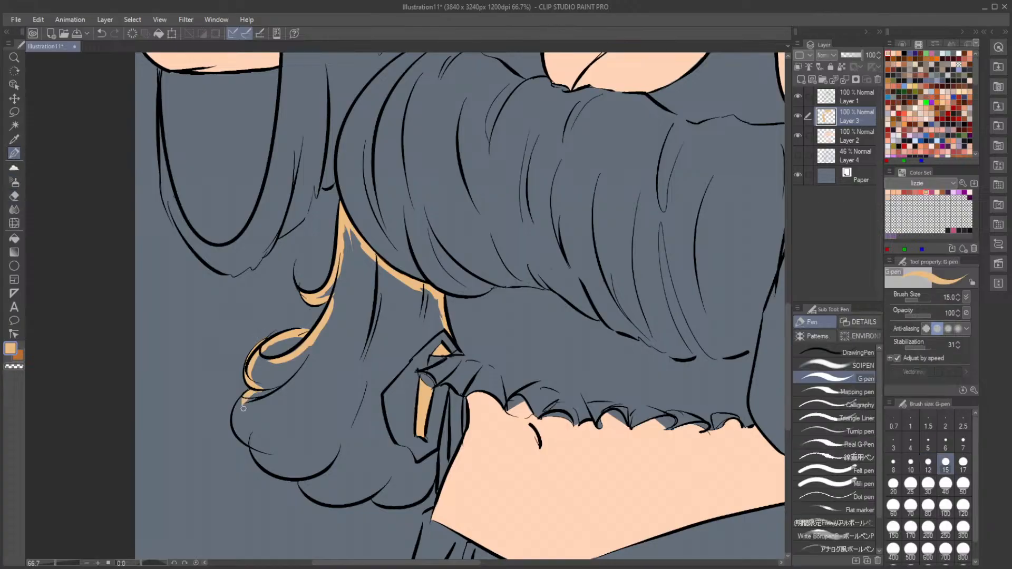
drag(249, 392, 236, 426)
click(15, 196)
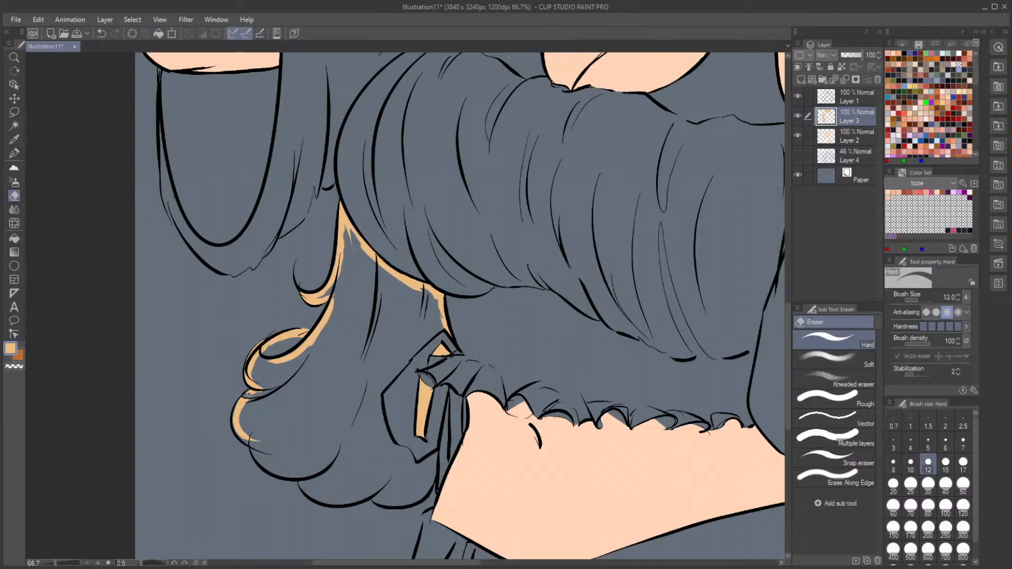
click(14, 153)
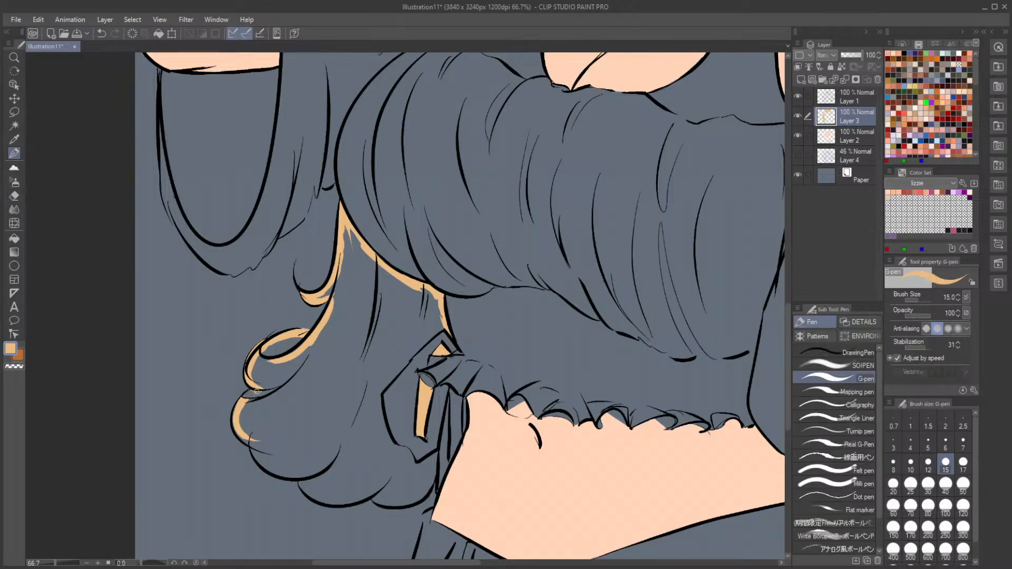
Step: Outline the scalloped bottom edge of the lower hair in golden blonde, from the outer curl round to the hanging ties
mouse_move(257, 392)
mouse_down()
mouse_move(233, 418)
mouse_move(237, 435)
mouse_move(273, 472)
mouse_move(310, 477)
mouse_move(312, 495)
mouse_up()
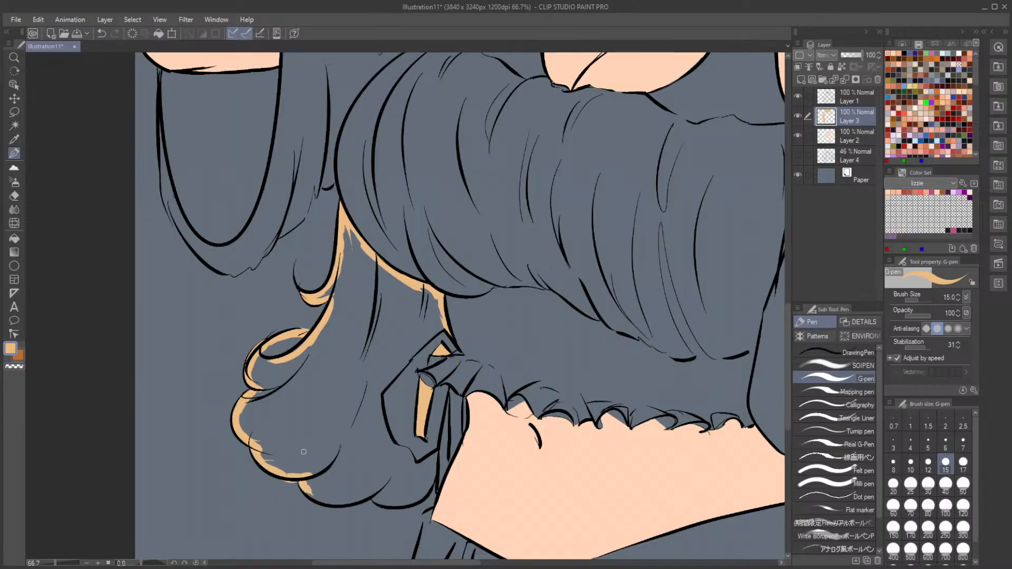
click(14, 197)
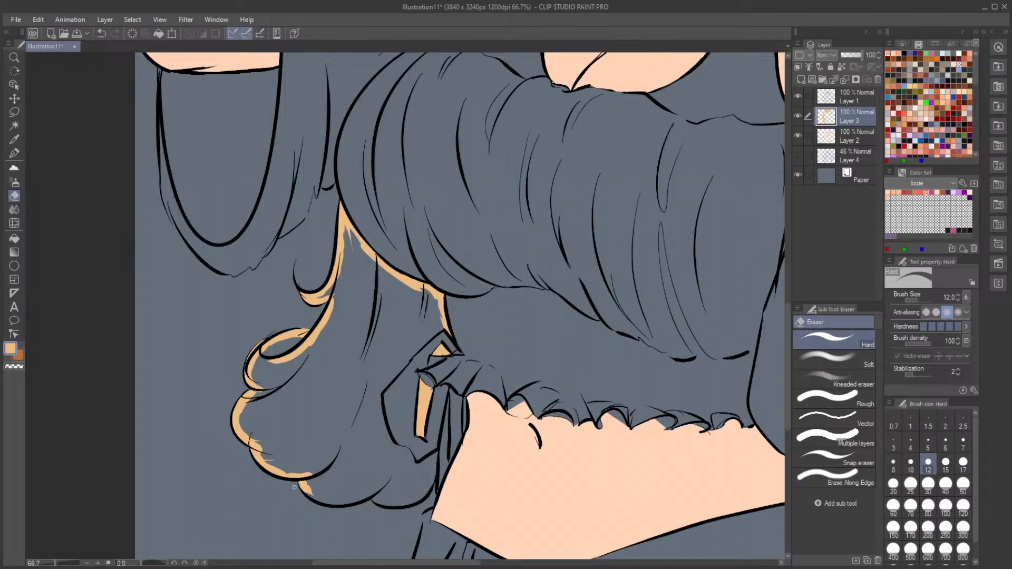
click(14, 154)
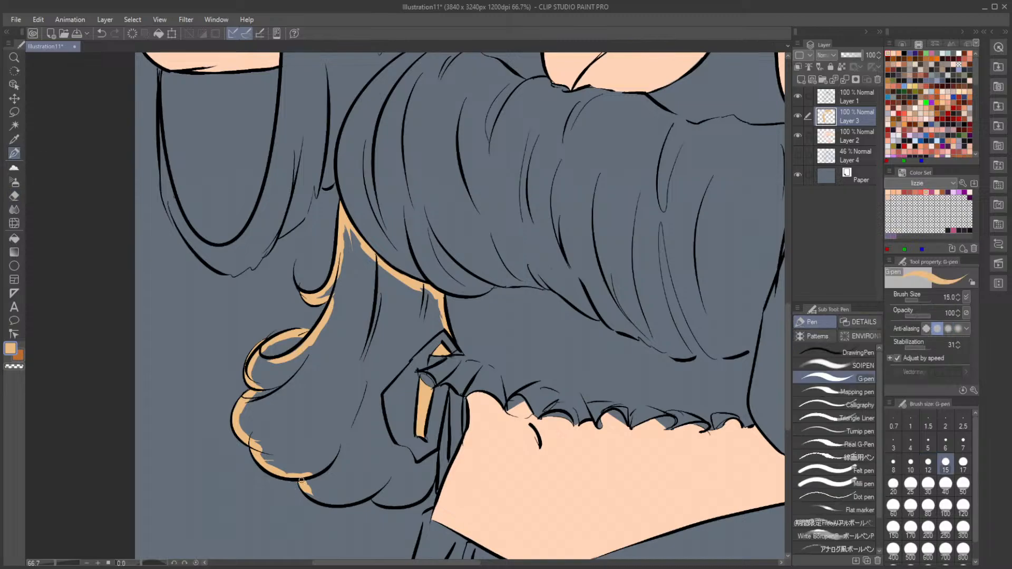
mouse_move(304, 487)
mouse_down()
mouse_move(363, 488)
mouse_move(358, 498)
mouse_move(346, 500)
mouse_move(389, 473)
mouse_move(389, 492)
mouse_move(372, 494)
mouse_move(405, 505)
mouse_move(433, 480)
mouse_move(436, 453)
mouse_move(409, 469)
mouse_up()
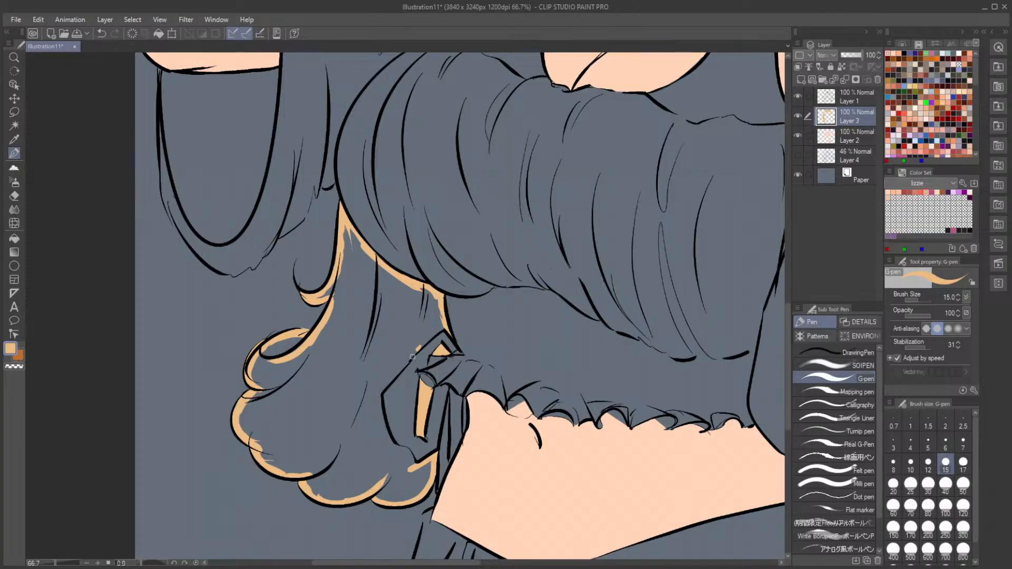
Step: Close the golden blonde hair outline around the knot's outer loop, from the waist edge down to the lower curls
mouse_move(416, 350)
mouse_down()
mouse_move(393, 377)
mouse_move(441, 327)
mouse_up()
click(14, 195)
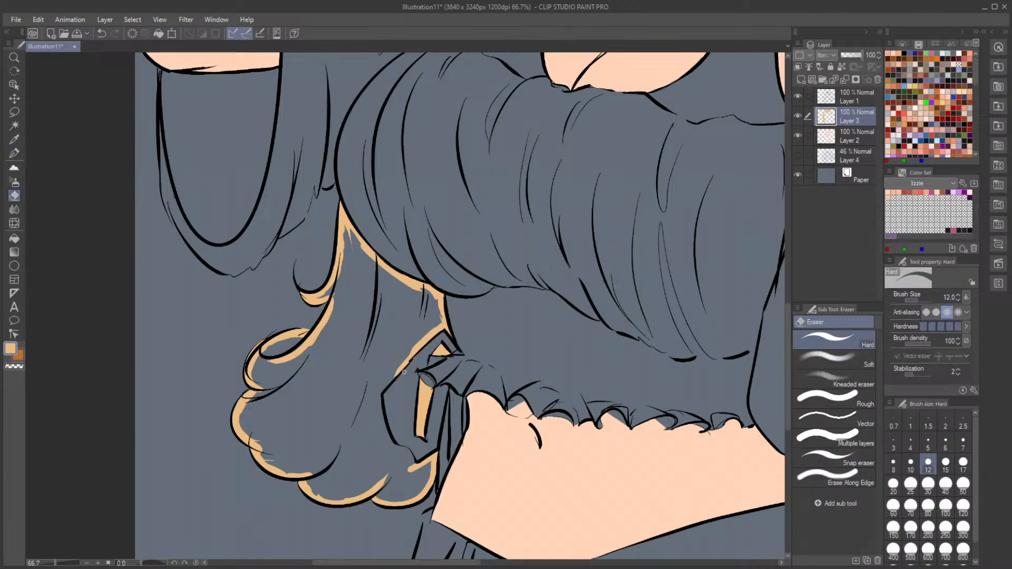
click(15, 153)
mouse_move(399, 366)
mouse_down()
mouse_move(377, 396)
mouse_move(395, 449)
mouse_move(406, 451)
mouse_up()
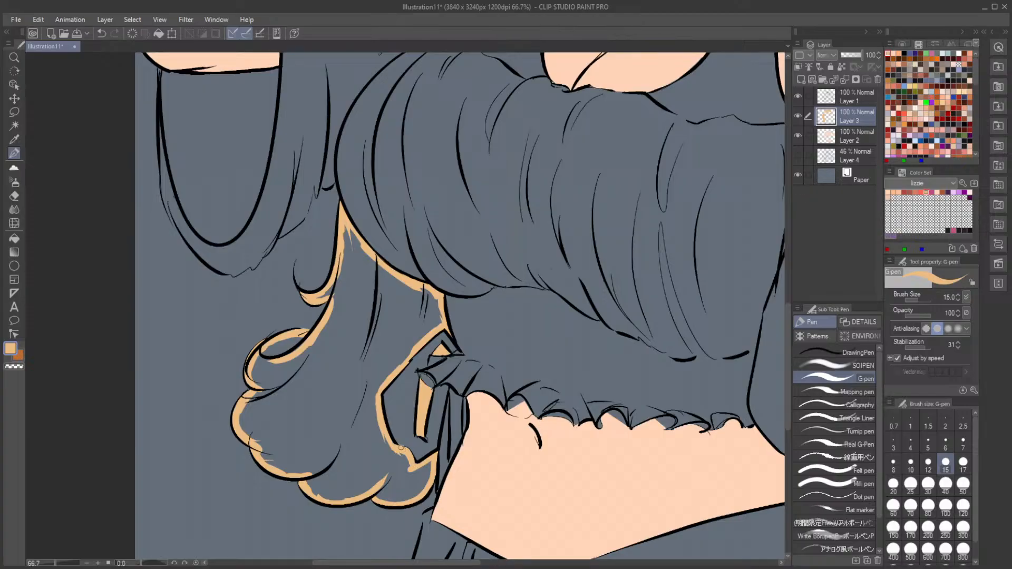
click(14, 196)
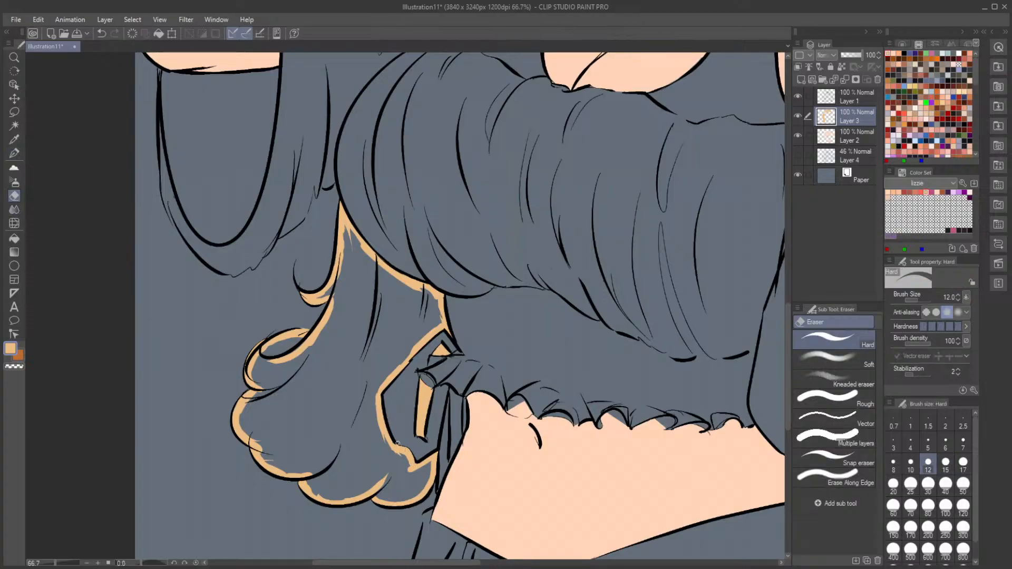
click(14, 153)
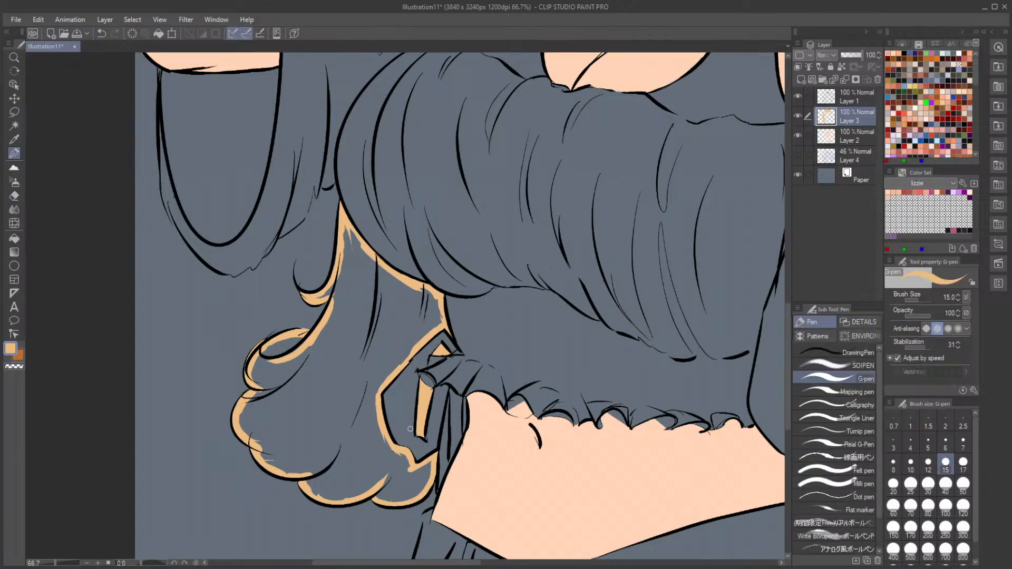
Step: Fill the outlined hair beside the waist with golden blonde, using the fill that refers only to the editing layer
key(e)
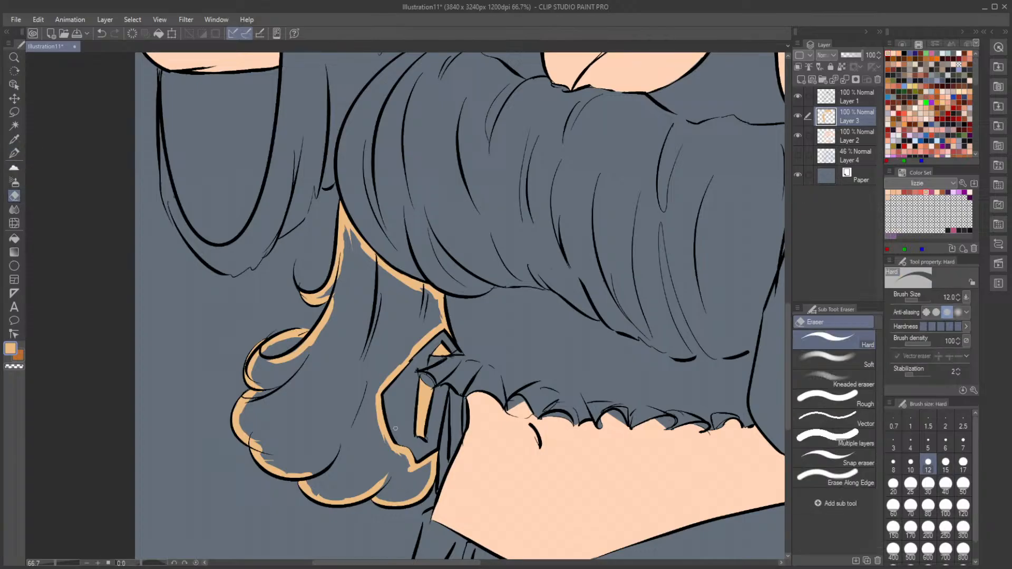
key(g)
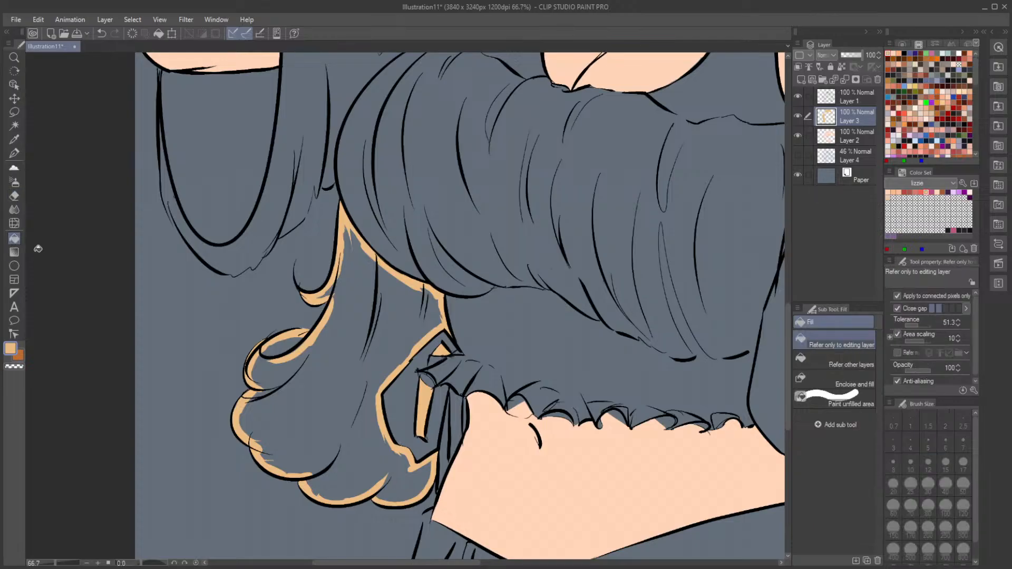
click(336, 391)
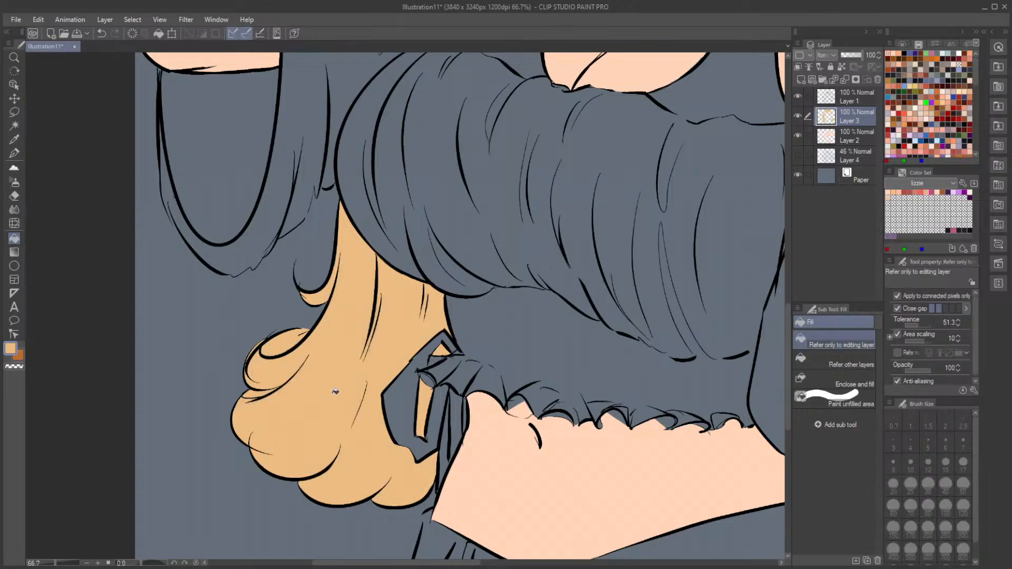
Step: Colour the hair gaps between the hanging ties below the knot in golden blonde with the G-pen
key(p)
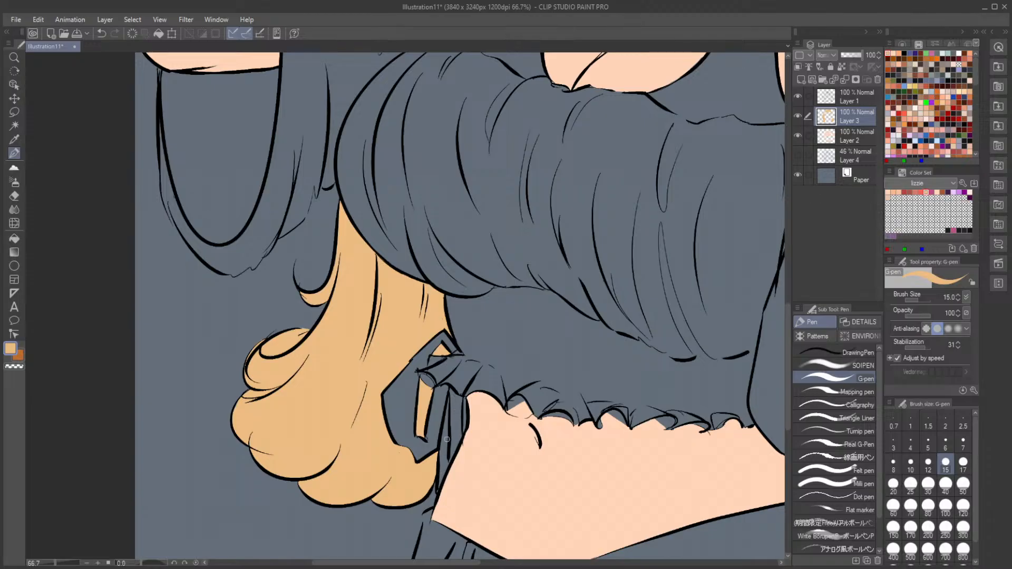
mouse_move(452, 392)
mouse_down()
mouse_move(451, 461)
mouse_move(454, 403)
mouse_up()
scroll(455, 448, down, 5)
scroll(540, 459, up, 4)
drag(539, 457, 423, 504)
scroll(486, 447, down, 2)
scroll(356, 276, up, 2)
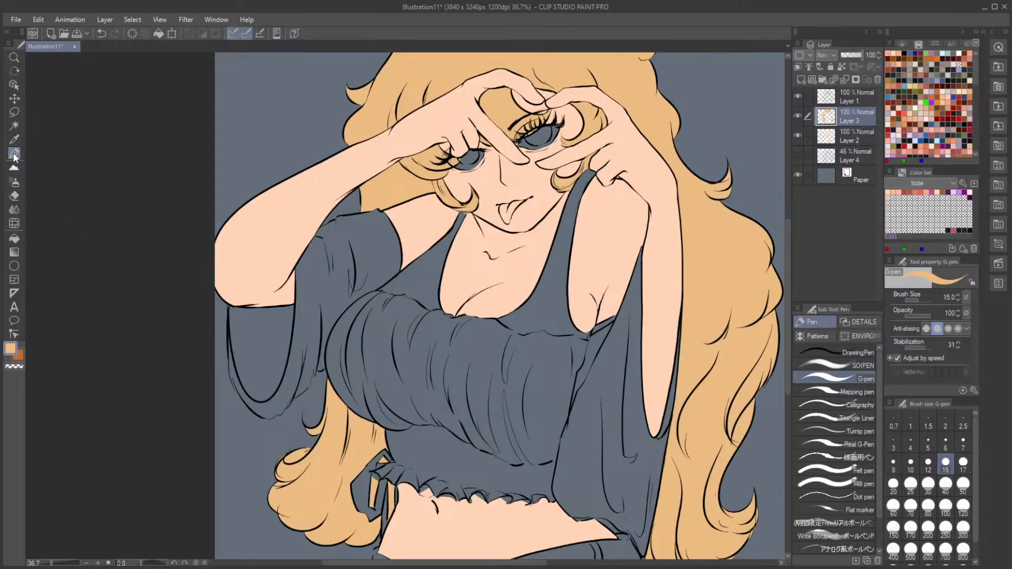
Step: Add a new layer directly above Layer 2 and set the drawing colour to dark red with values 1, 78, 64
scroll(304, 252, up, 2)
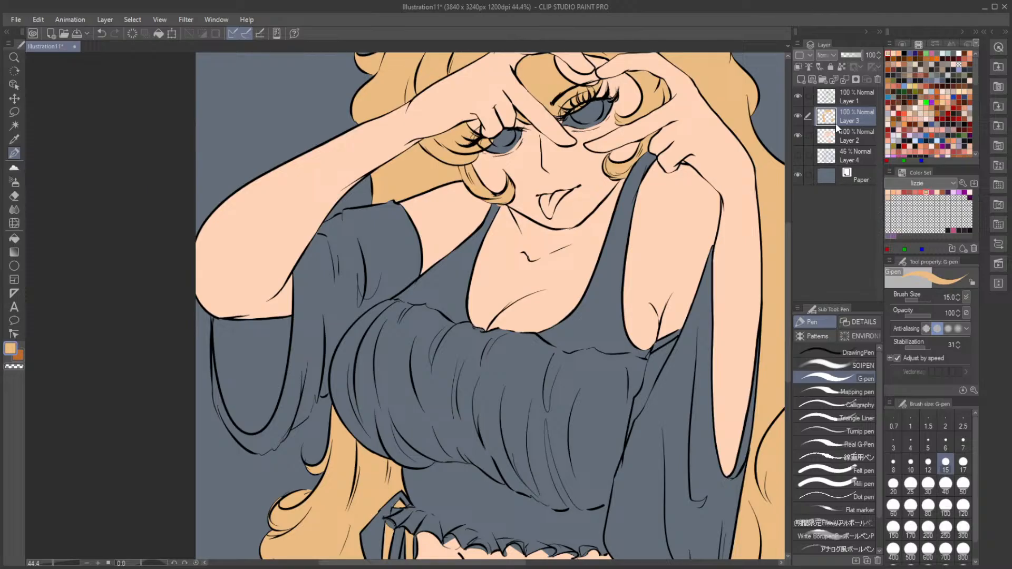
click(849, 140)
click(801, 79)
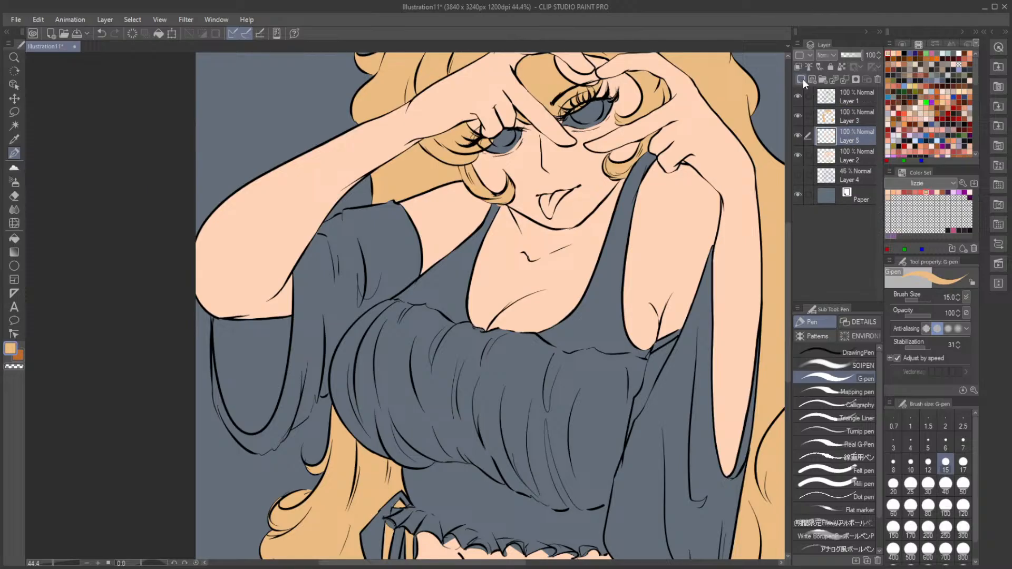
click(904, 44)
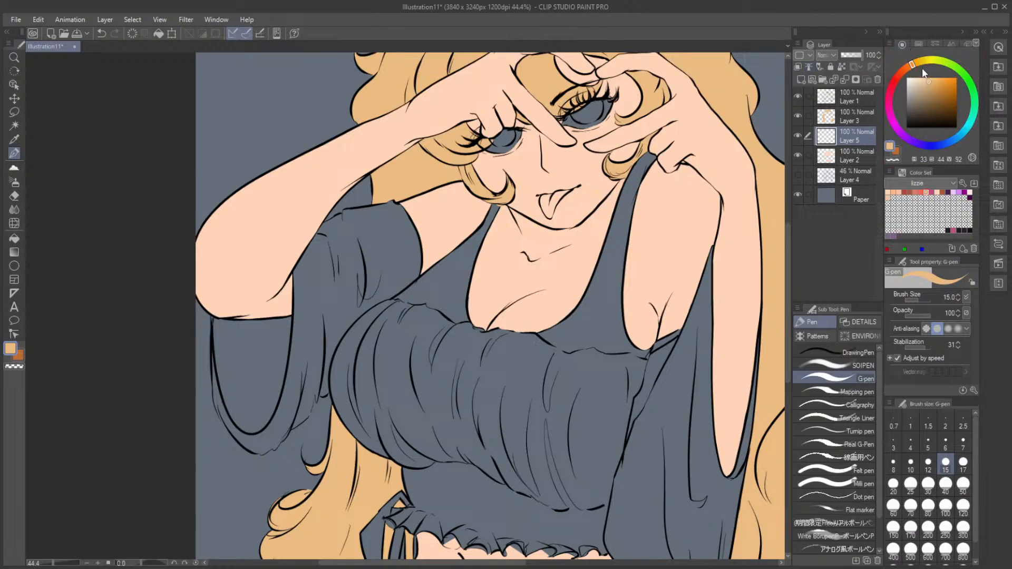
click(897, 77)
drag(936, 90, 945, 96)
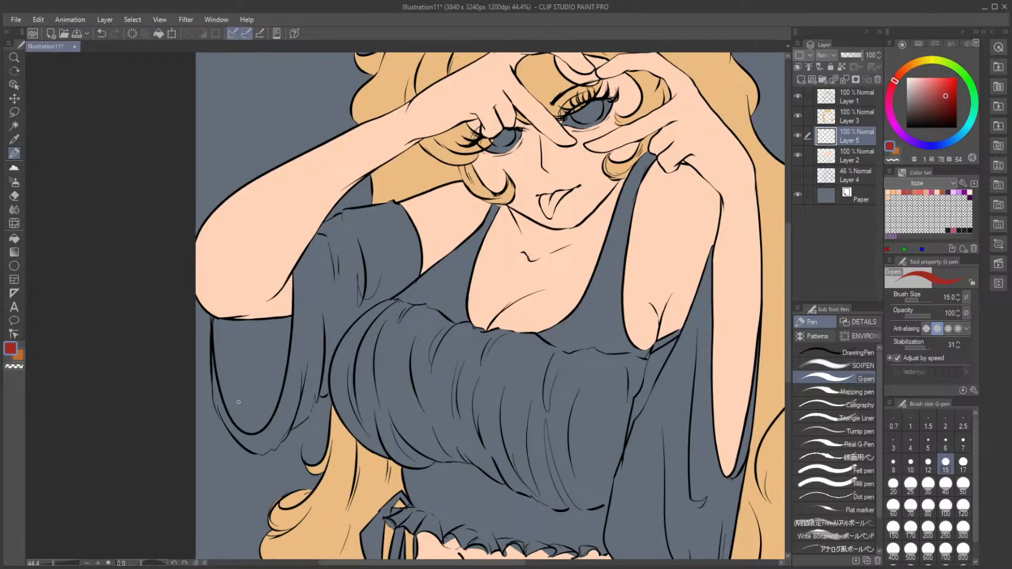
Step: With the G-pen at size 30, outline the loose sleeve below the raised elbow in dark red, continuing onto the neckline's start
click(928, 483)
mouse_move(245, 358)
mouse_down()
mouse_move(250, 396)
mouse_move(229, 383)
mouse_move(217, 401)
mouse_move(213, 319)
mouse_move(237, 341)
mouse_move(222, 325)
mouse_move(288, 324)
mouse_move(301, 299)
mouse_move(298, 271)
mouse_move(324, 230)
mouse_move(395, 203)
mouse_up()
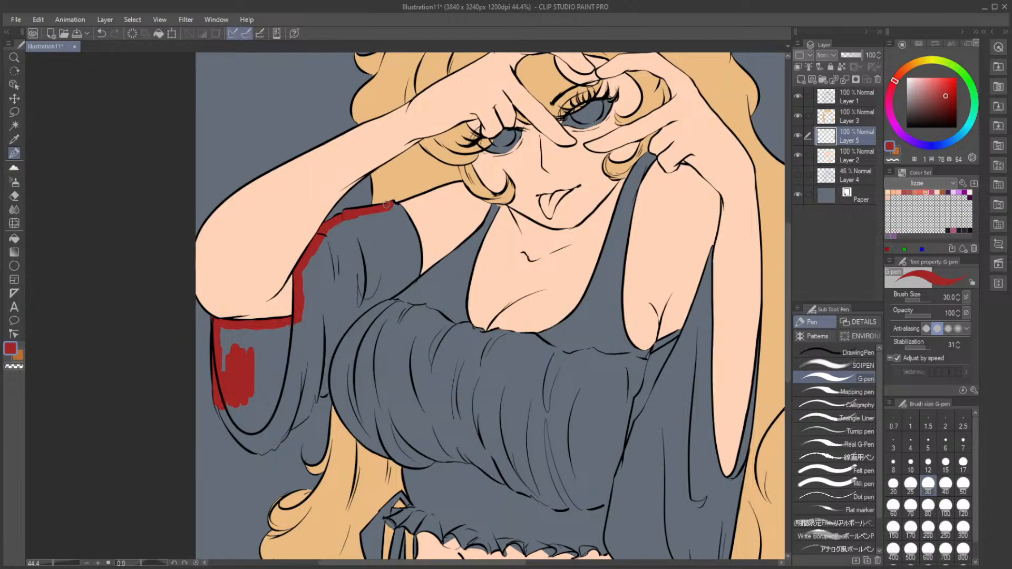
mouse_move(395, 205)
mouse_down()
mouse_move(418, 268)
mouse_move(414, 279)
mouse_move(393, 252)
mouse_move(413, 274)
mouse_move(380, 303)
mouse_move(411, 277)
mouse_move(385, 298)
mouse_move(376, 335)
mouse_move(390, 303)
mouse_move(426, 314)
mouse_move(425, 305)
mouse_move(472, 328)
mouse_up()
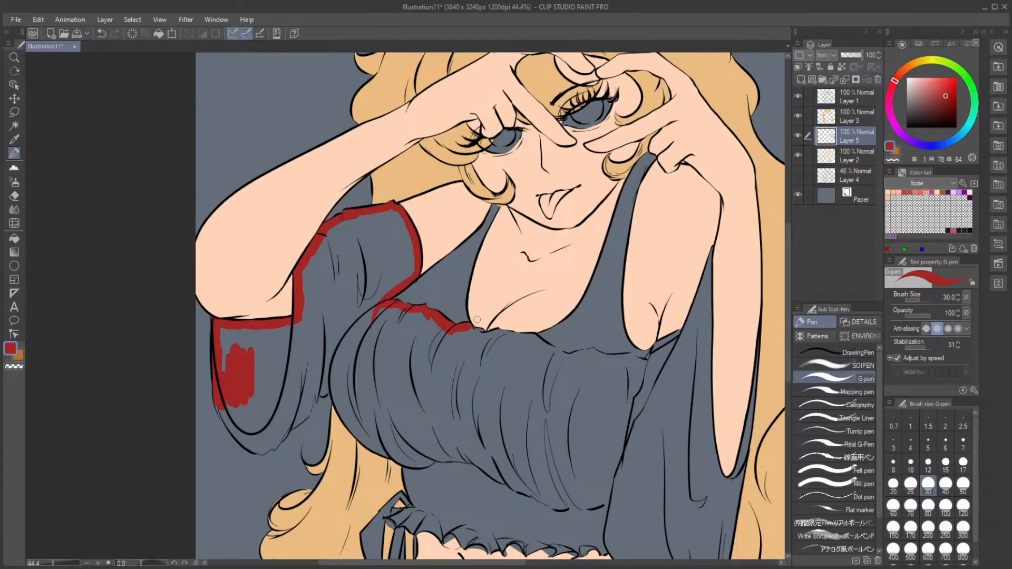
Step: Outline the ruched top's neckline in dark red across the chest and up onto the opposite sleeve's upper edge
mouse_move(475, 331)
mouse_down()
mouse_move(523, 337)
mouse_move(549, 352)
mouse_up()
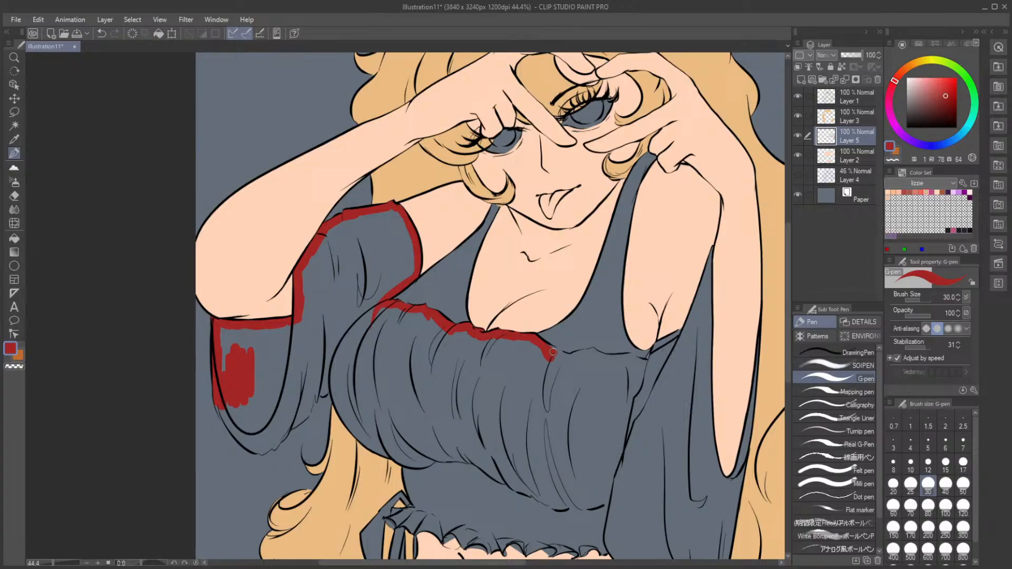
mouse_move(553, 355)
mouse_down()
mouse_move(613, 353)
mouse_move(654, 363)
mouse_move(648, 372)
mouse_move(683, 333)
mouse_up()
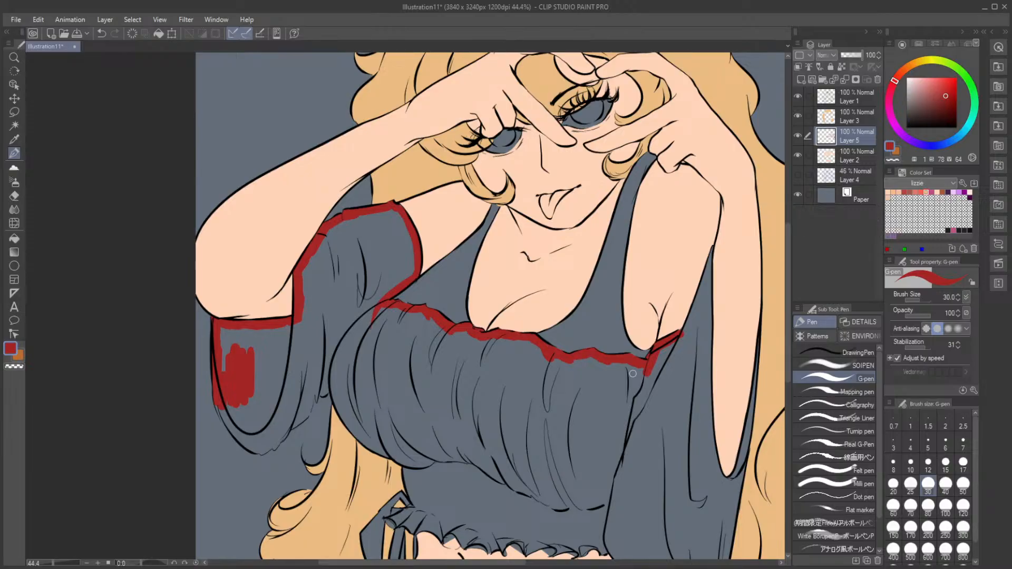
mouse_move(679, 350)
mouse_down()
mouse_move(701, 302)
mouse_move(685, 327)
mouse_up()
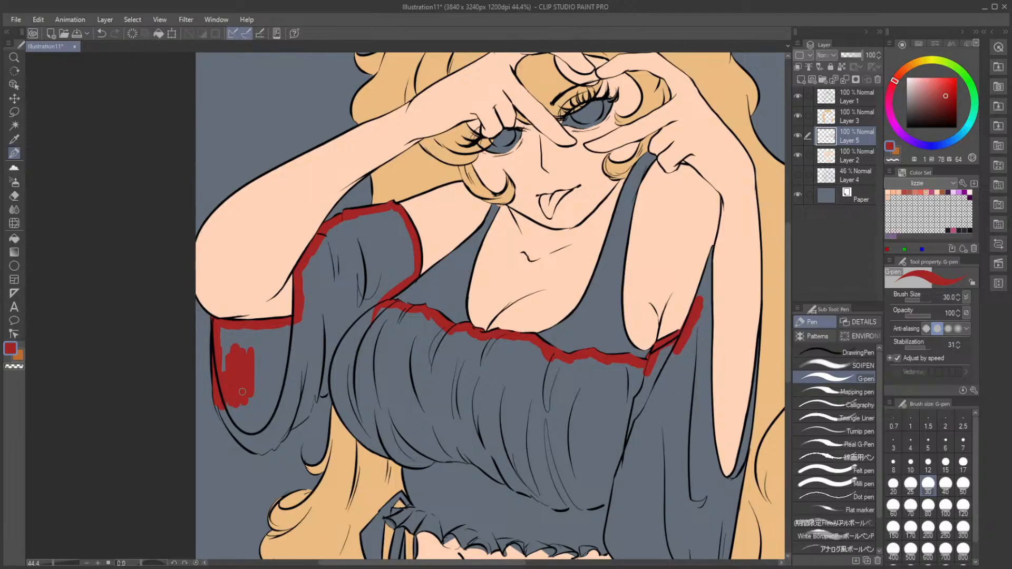
Step: Outline the lower hem of the loose sleeve below the raised elbow in dark red and tidy its edge with the hard eraser
mouse_move(224, 396)
mouse_down()
mouse_move(237, 437)
mouse_move(262, 452)
mouse_move(328, 391)
mouse_move(320, 393)
mouse_up()
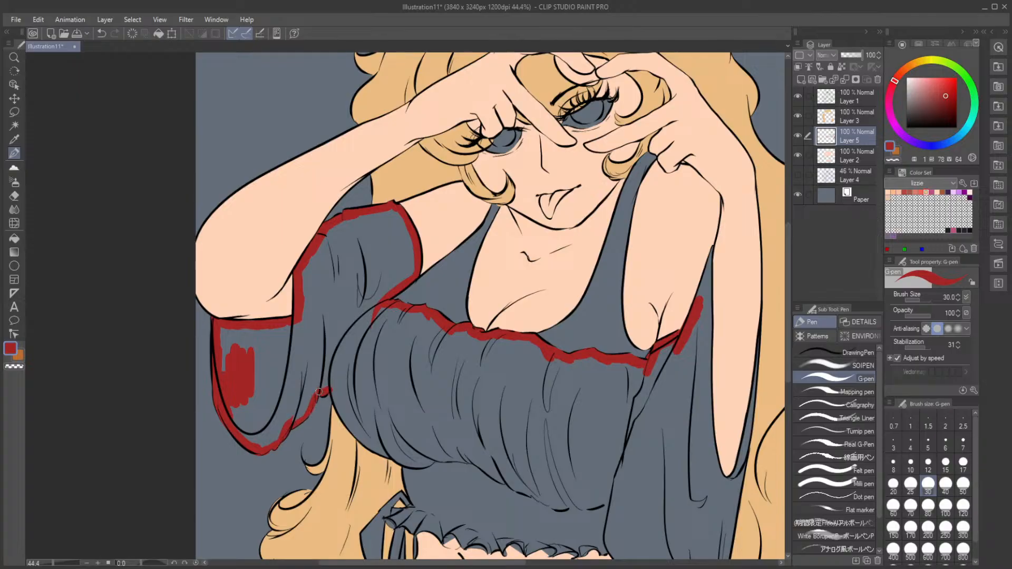
click(14, 197)
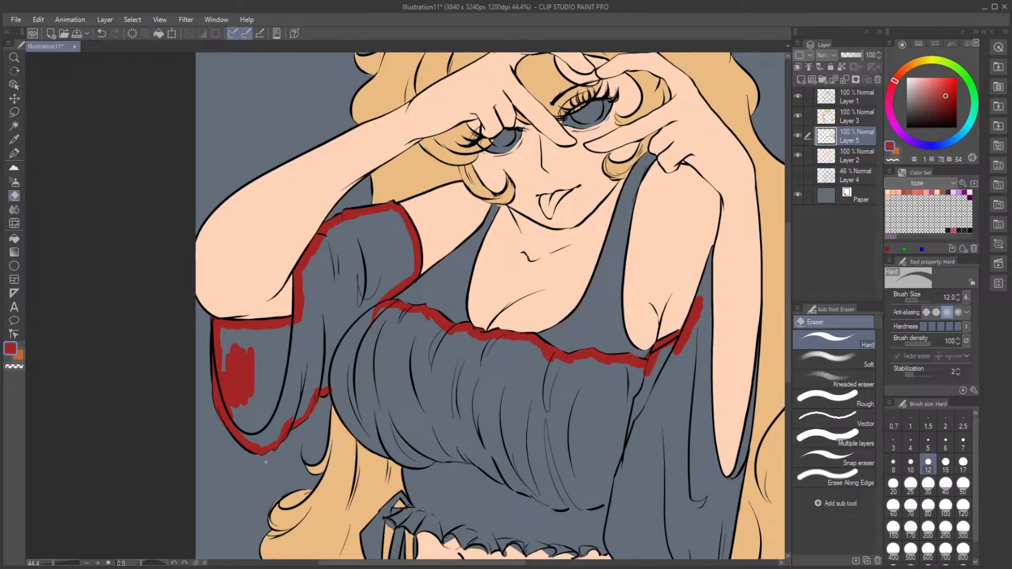
click(15, 153)
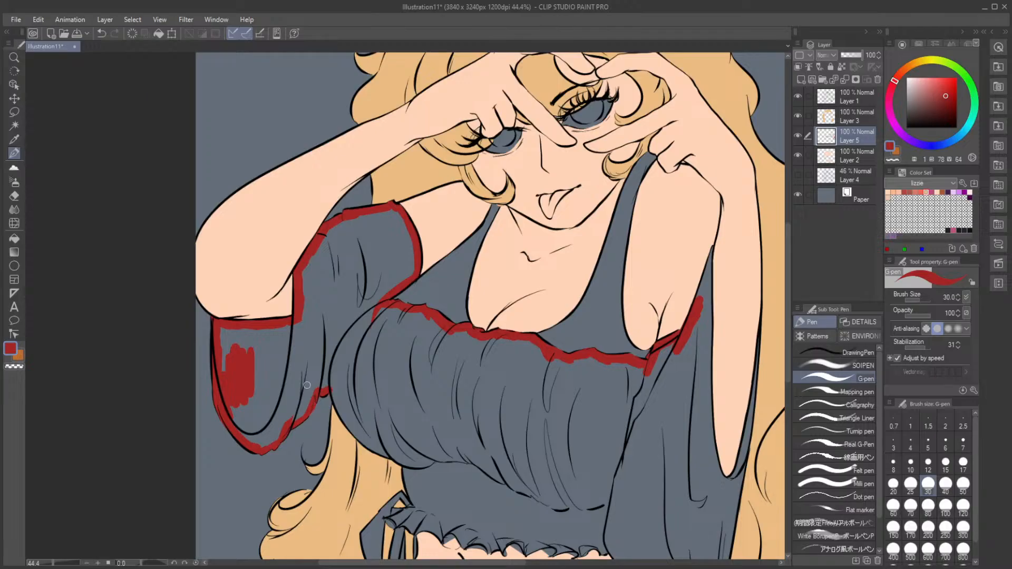
Step: Outline the ruched top's lower edge under the bust in dark red, from beside the sleeve to past the middle, and clean it with the eraser
drag(332, 384, 370, 439)
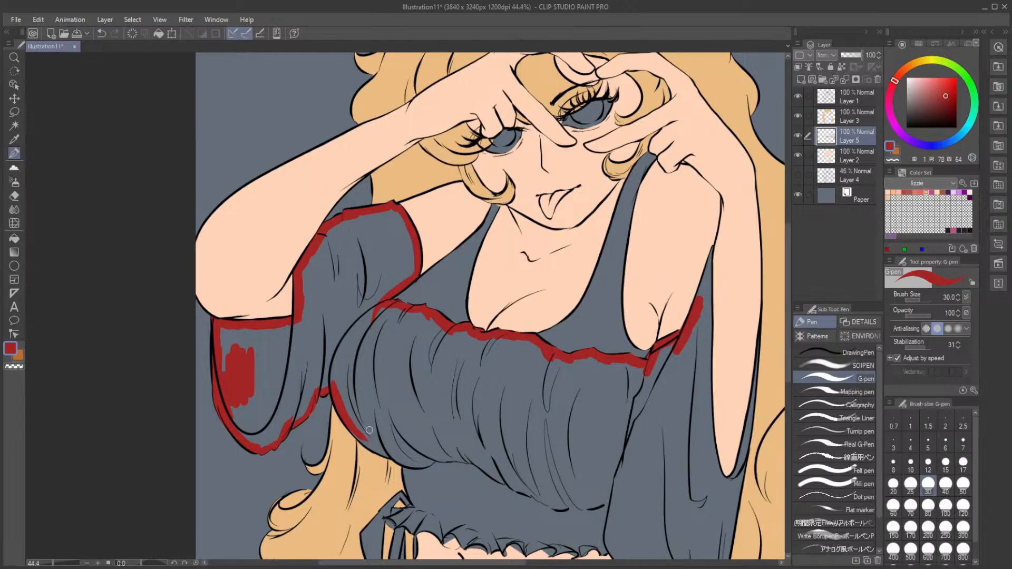
drag(789, 317, 789, 337)
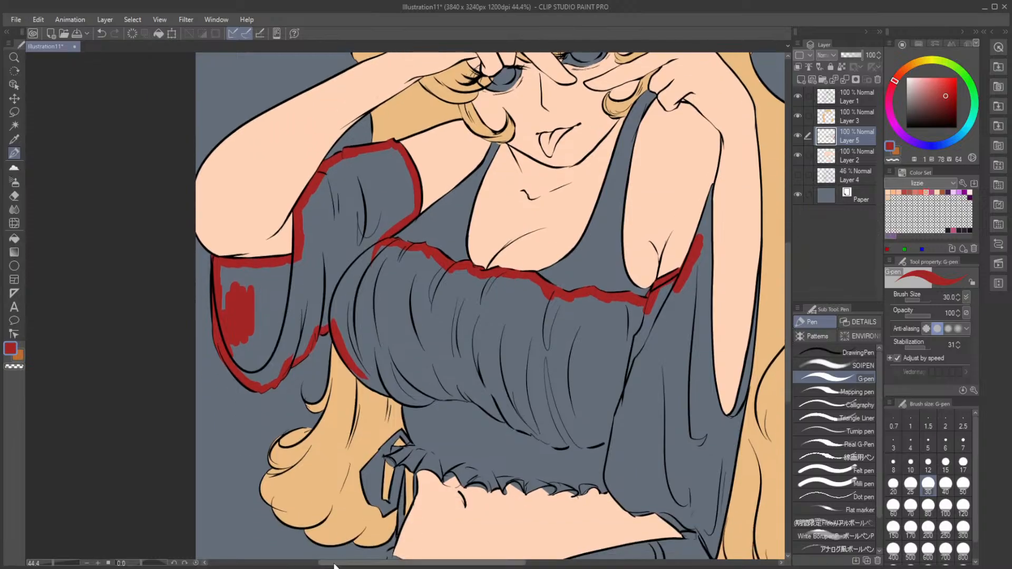
drag(334, 565, 347, 565)
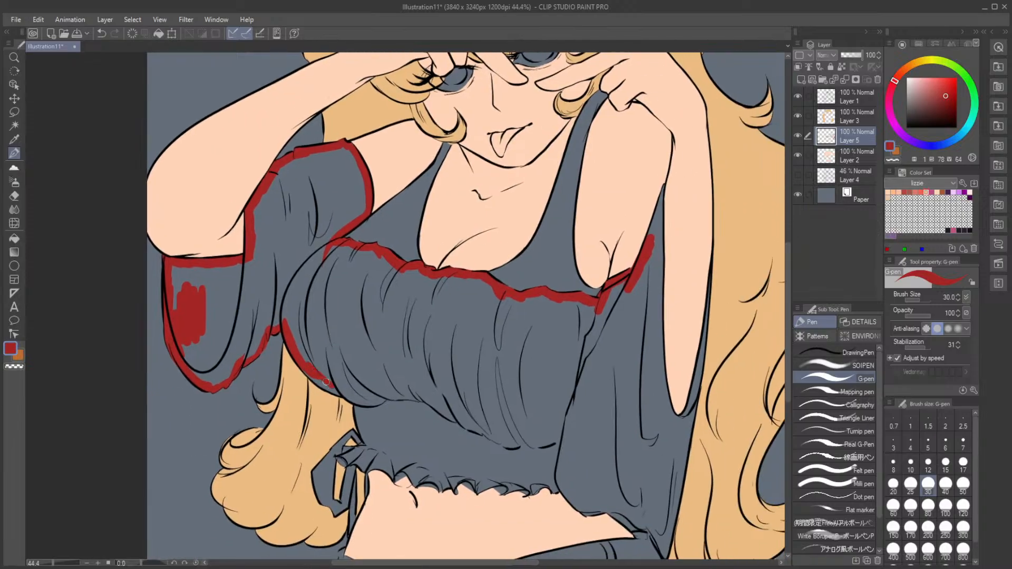
mouse_move(326, 382)
mouse_down()
mouse_move(364, 402)
mouse_move(385, 393)
mouse_move(372, 402)
mouse_move(423, 394)
mouse_move(357, 395)
mouse_move(411, 391)
mouse_move(401, 397)
mouse_move(437, 405)
mouse_move(376, 397)
mouse_move(436, 404)
mouse_move(486, 435)
mouse_up()
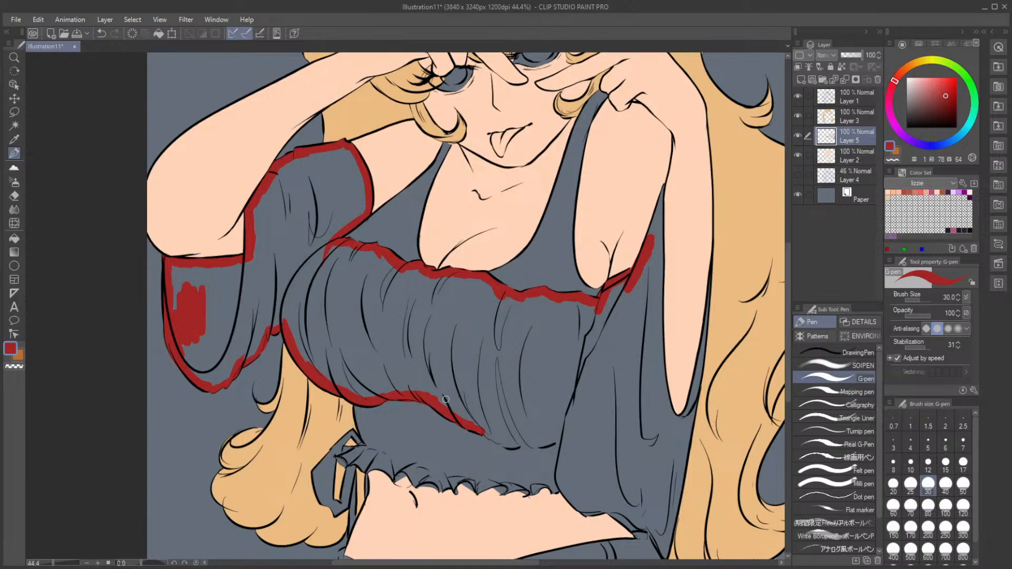
click(14, 196)
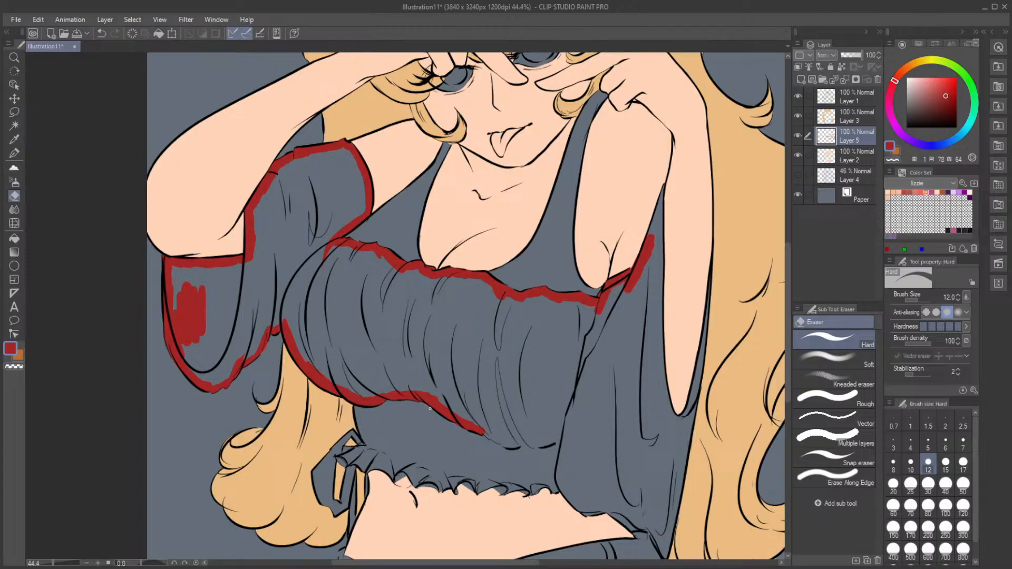
key(p)
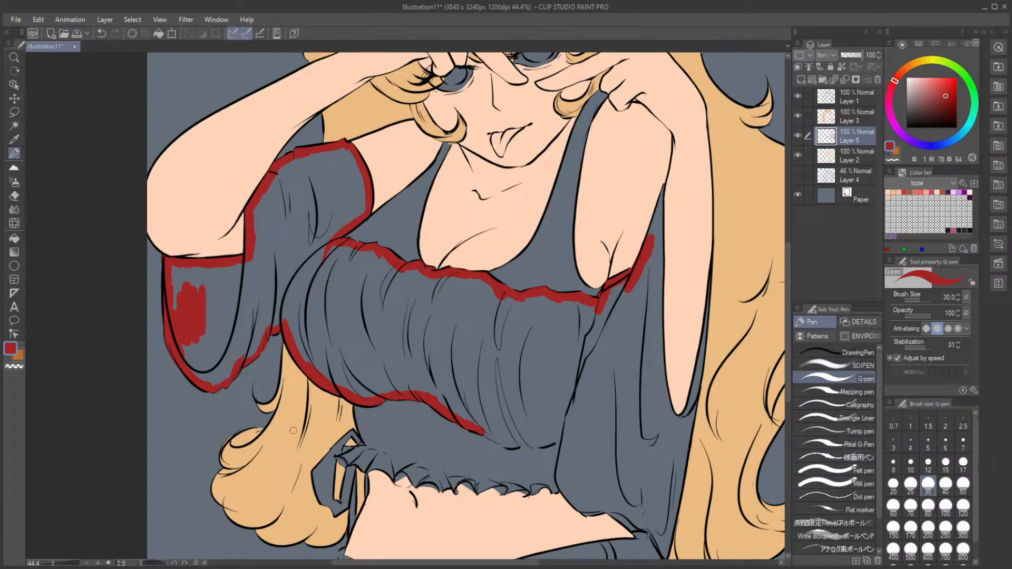
Step: With the G-pen at size 10, finish the ruched top's lower edge and continue down the hanging sleeve's inner edge
scroll(501, 453, up, 3)
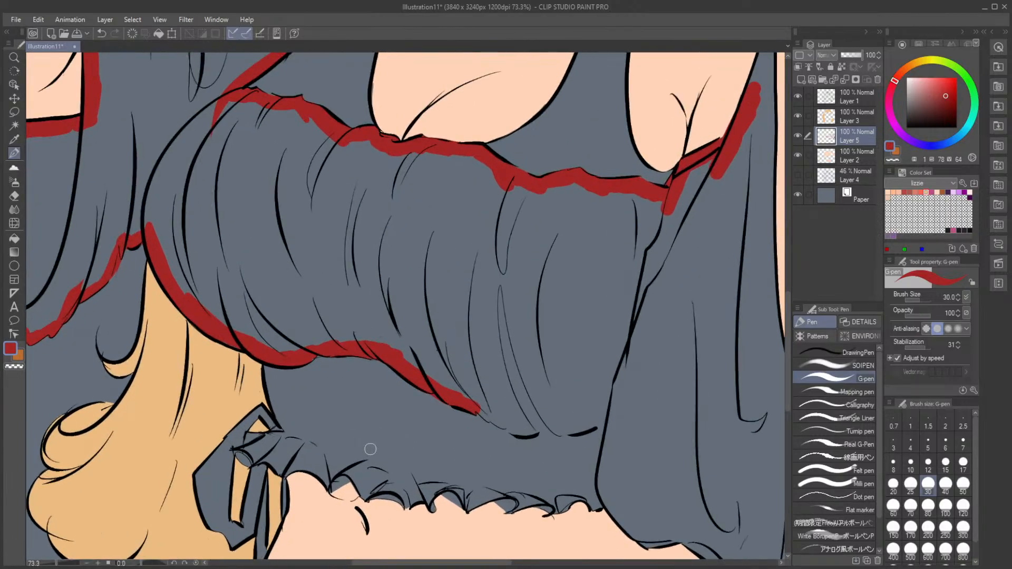
click(911, 464)
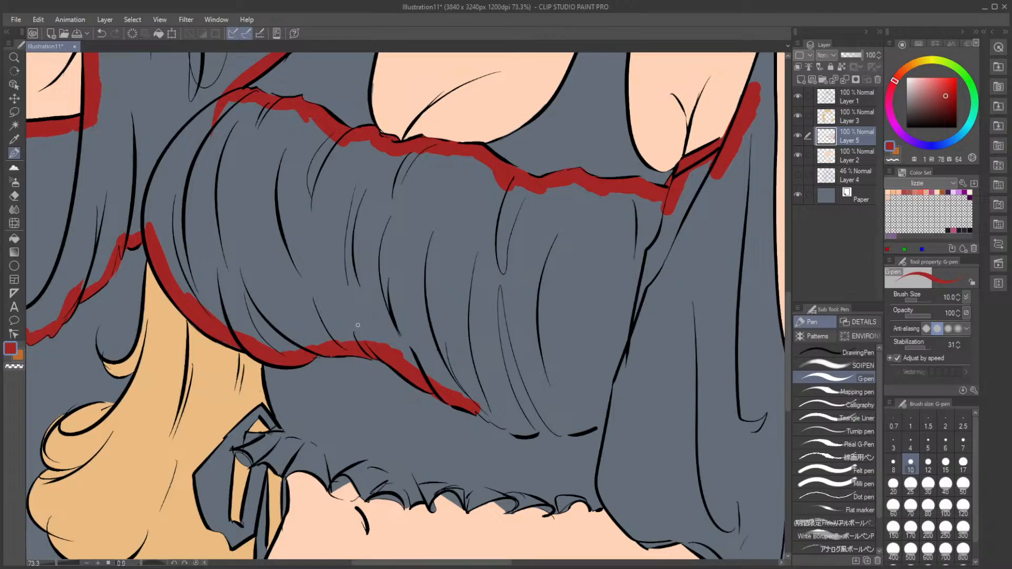
key(e)
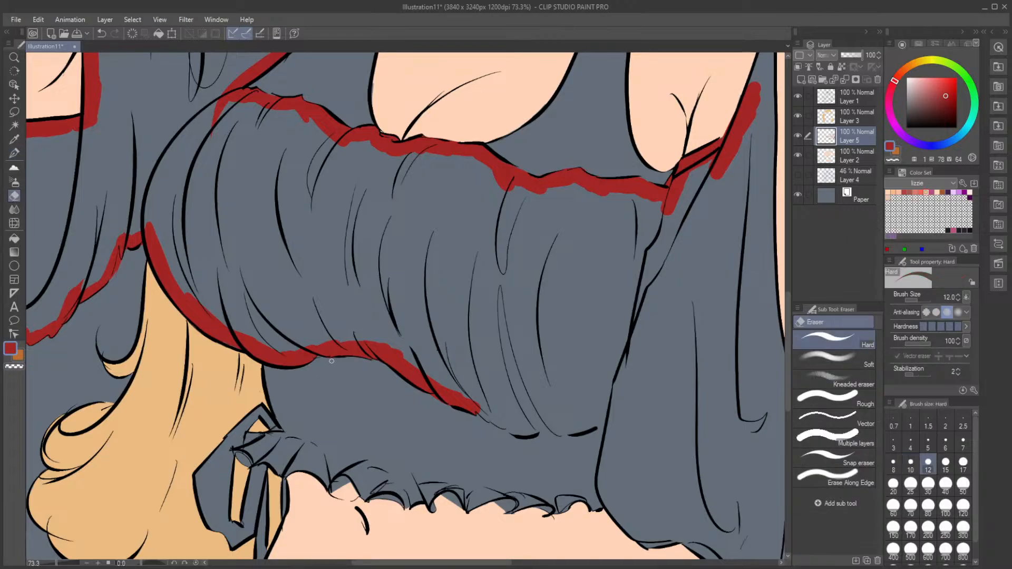
click(14, 154)
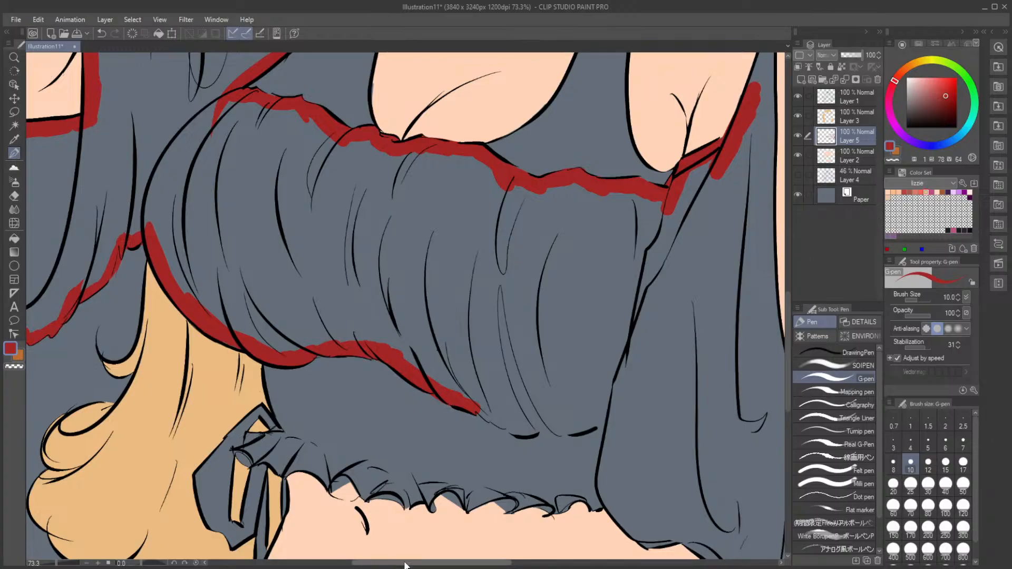
drag(406, 563, 436, 557)
mouse_move(321, 409)
mouse_down()
mouse_move(363, 434)
mouse_move(390, 433)
mouse_move(377, 437)
mouse_move(454, 426)
mouse_move(451, 506)
mouse_up()
drag(788, 348, 787, 378)
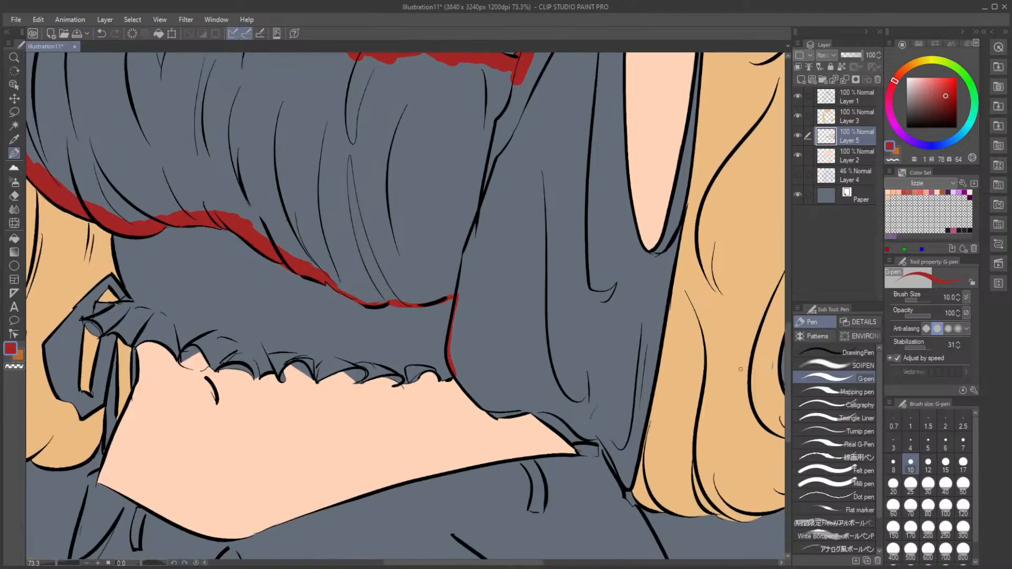
Step: Outline the hanging sleeve's hem and outer edge in dark red, then trace its opening around the forearm tip and up toward the armpit
mouse_move(457, 377)
mouse_down()
mouse_move(493, 415)
mouse_move(539, 409)
mouse_move(573, 436)
mouse_move(601, 438)
mouse_move(628, 485)
mouse_move(673, 257)
mouse_move(667, 232)
mouse_up()
drag(788, 351, 789, 297)
mouse_move(624, 260)
mouse_down()
mouse_move(629, 373)
mouse_move(633, 387)
mouse_move(630, 361)
mouse_move(651, 410)
mouse_up()
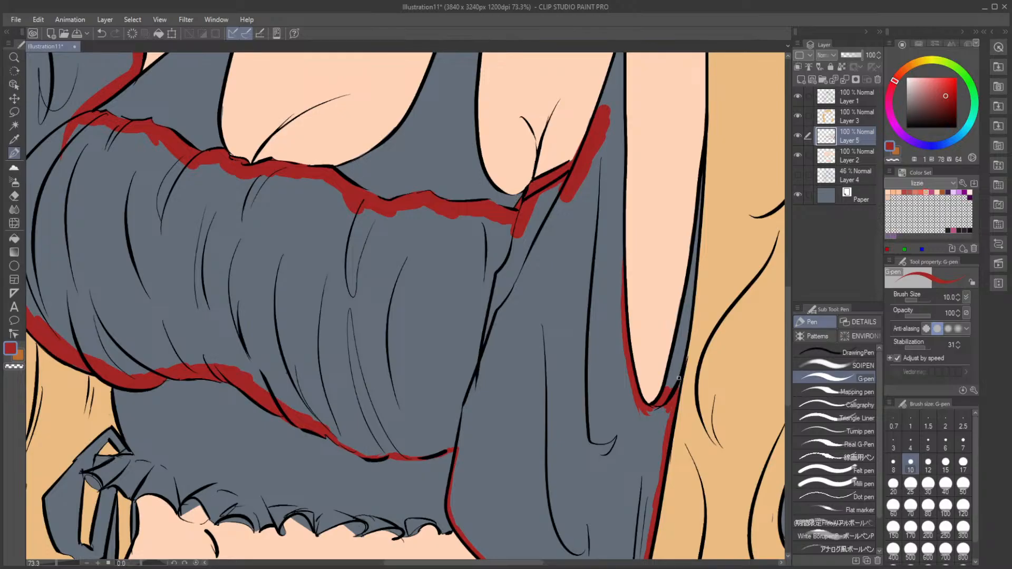
drag(598, 156, 624, 273)
Step: With the G-pen at size 15, outline the sleeve's narrow upper point beside the forearm and fill the enclosed gap in dark red
click(946, 464)
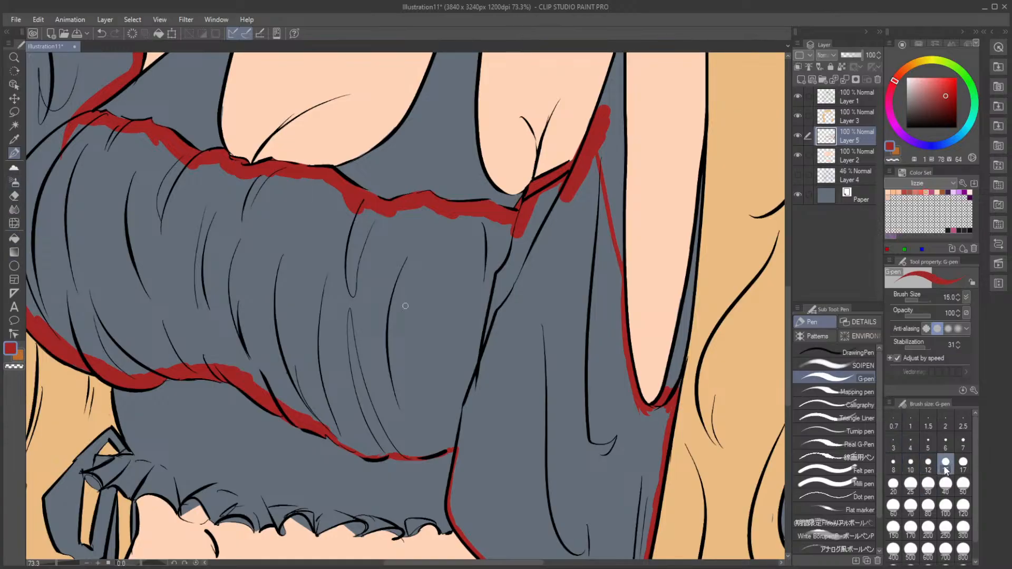
scroll(752, 289, up, 3)
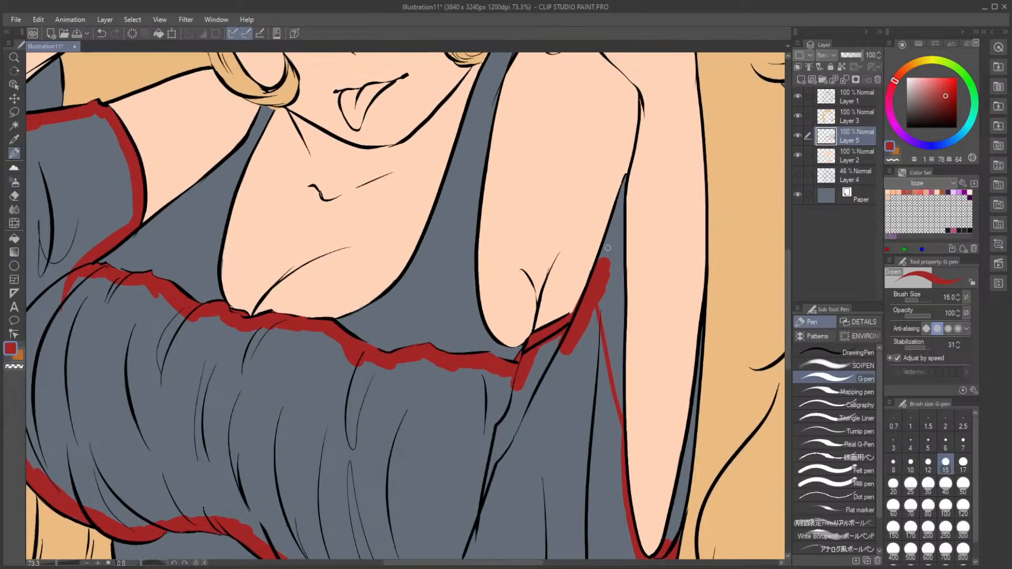
mouse_move(607, 247)
mouse_down()
mouse_move(625, 177)
mouse_move(620, 271)
mouse_up()
drag(622, 193, 617, 429)
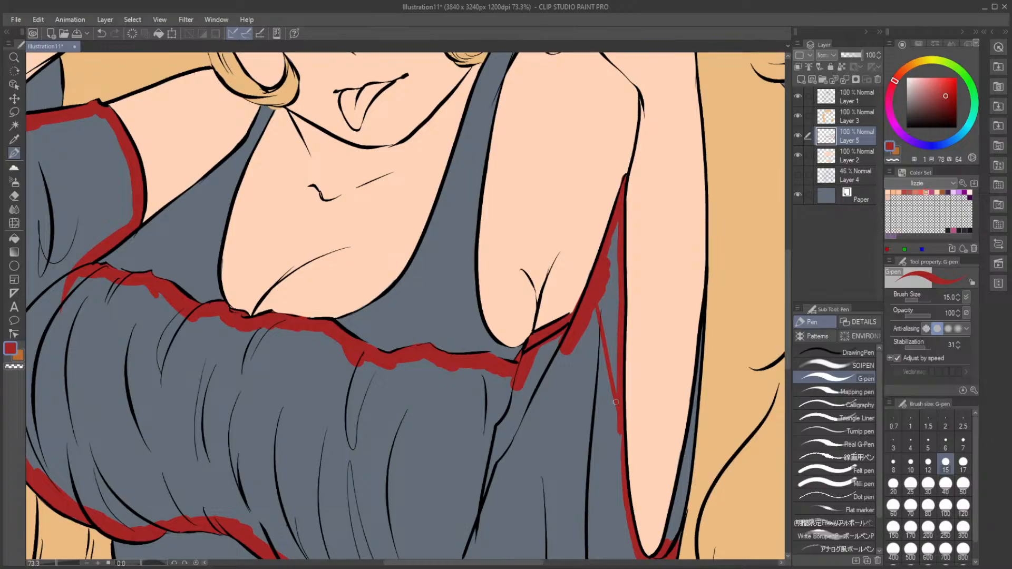
click(14, 238)
click(605, 315)
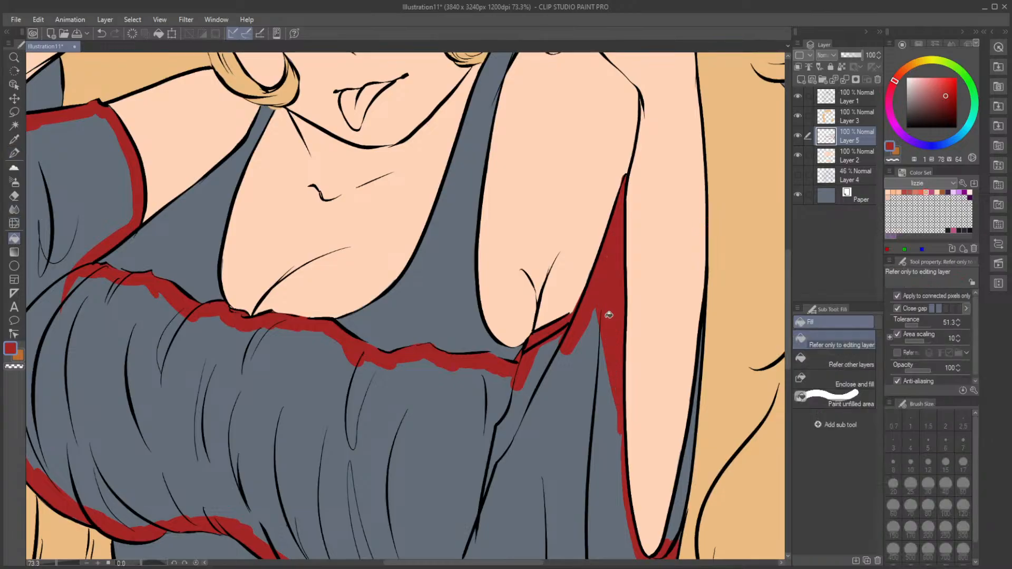
Step: Colour the thin sleeve strip between the forearm's outer edge and the hair in dark red with the G-pen
click(20, 159)
scroll(789, 342, down, 4)
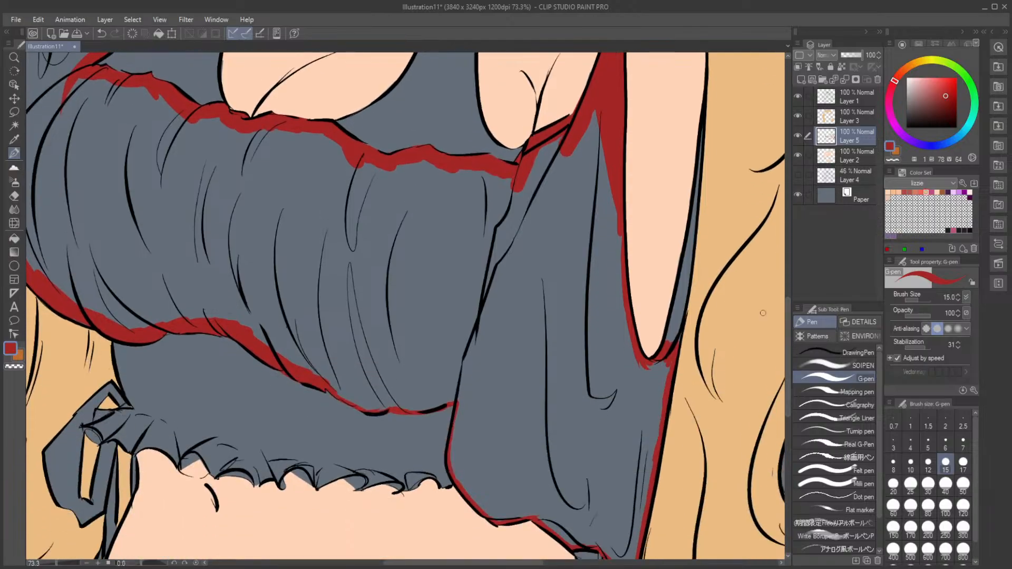
mouse_move(680, 317)
mouse_down()
mouse_move(675, 342)
mouse_move(680, 290)
mouse_move(684, 296)
mouse_up()
scroll(789, 322, up, 1)
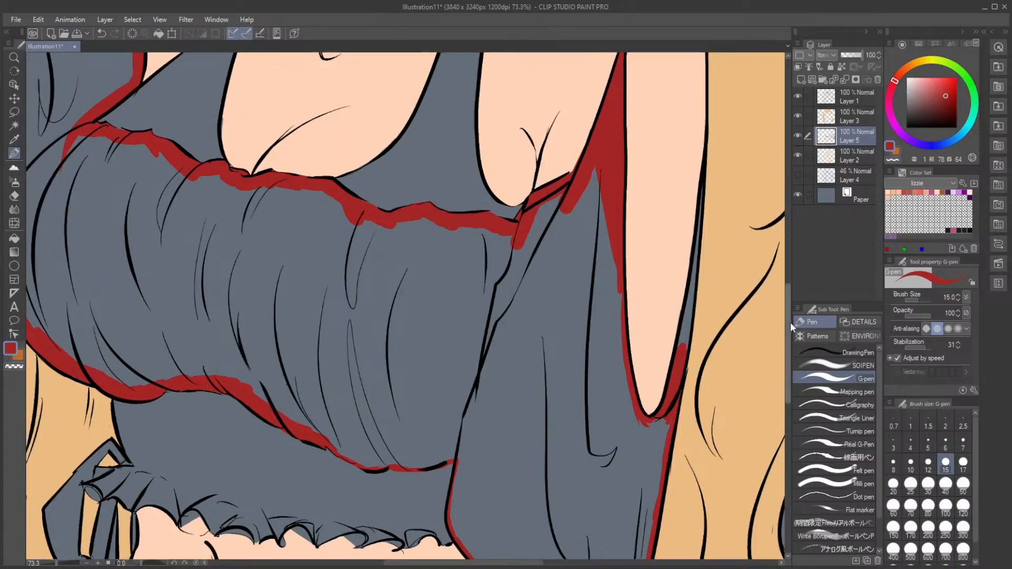
scroll(790, 322, up, 1)
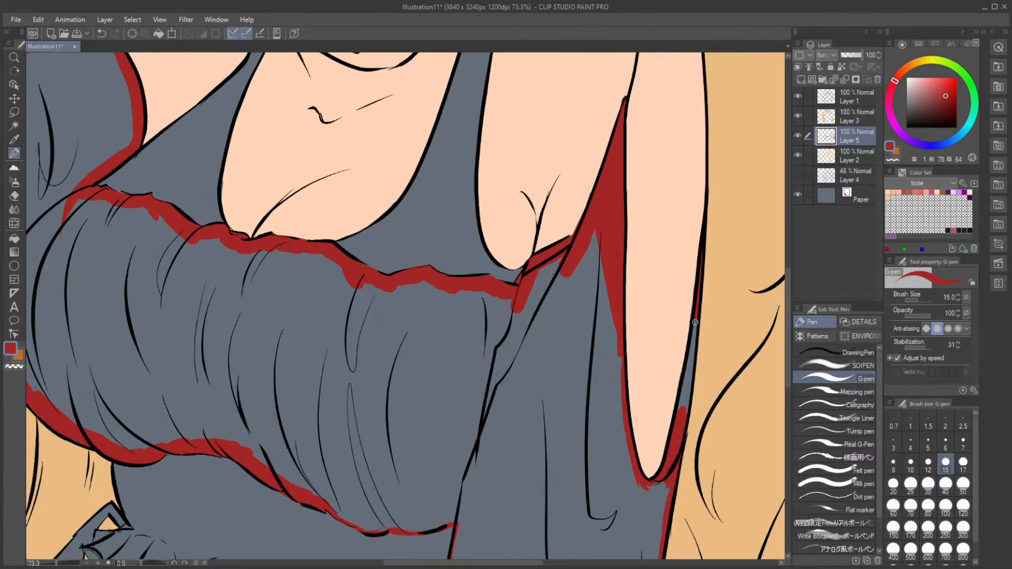
drag(696, 322, 678, 419)
drag(693, 339, 683, 420)
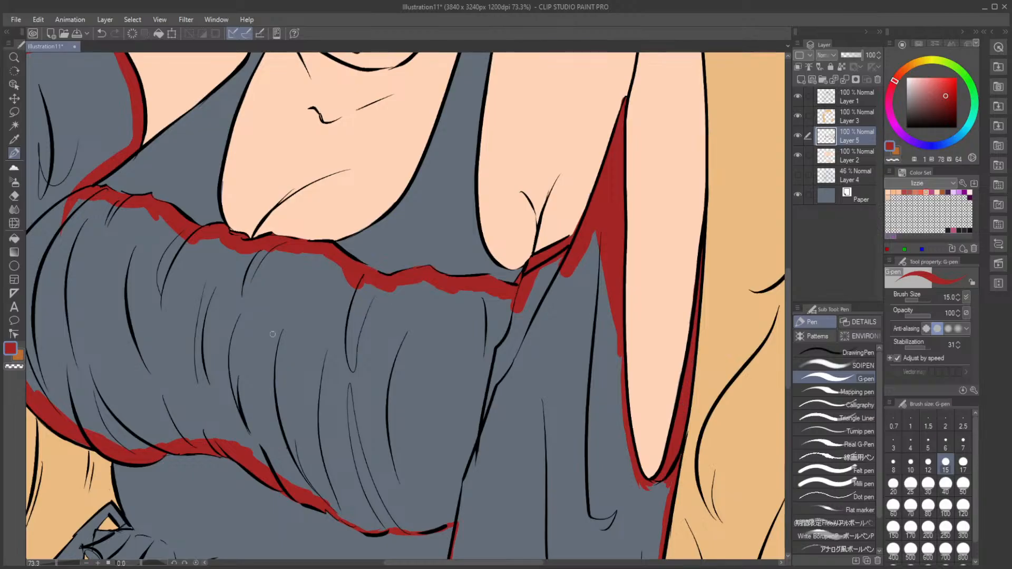
Step: Fill the outlined ruched top and both loose sleeves in dark red, referring only to the editing layer
scroll(273, 334, down, 4)
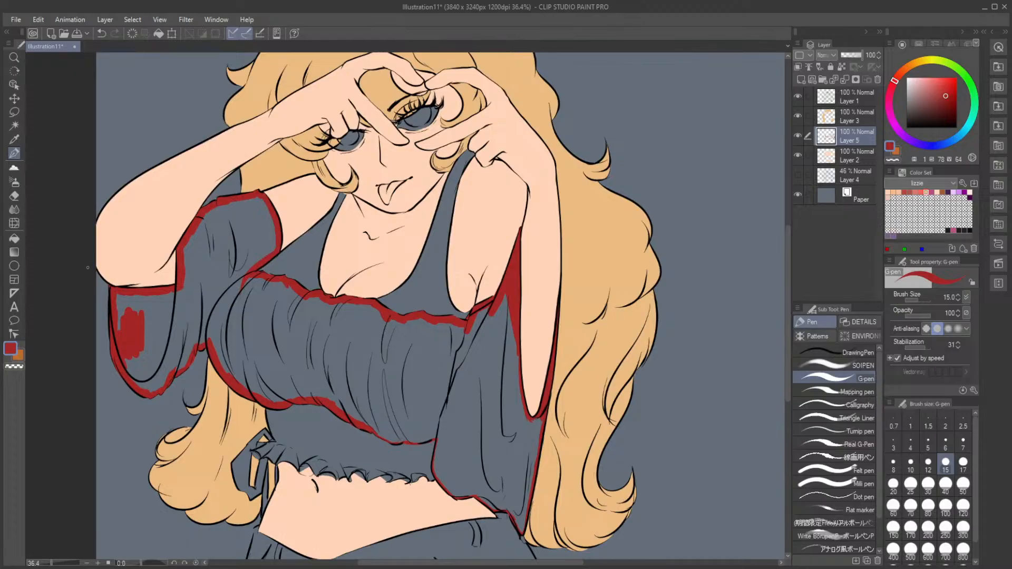
click(14, 239)
click(205, 285)
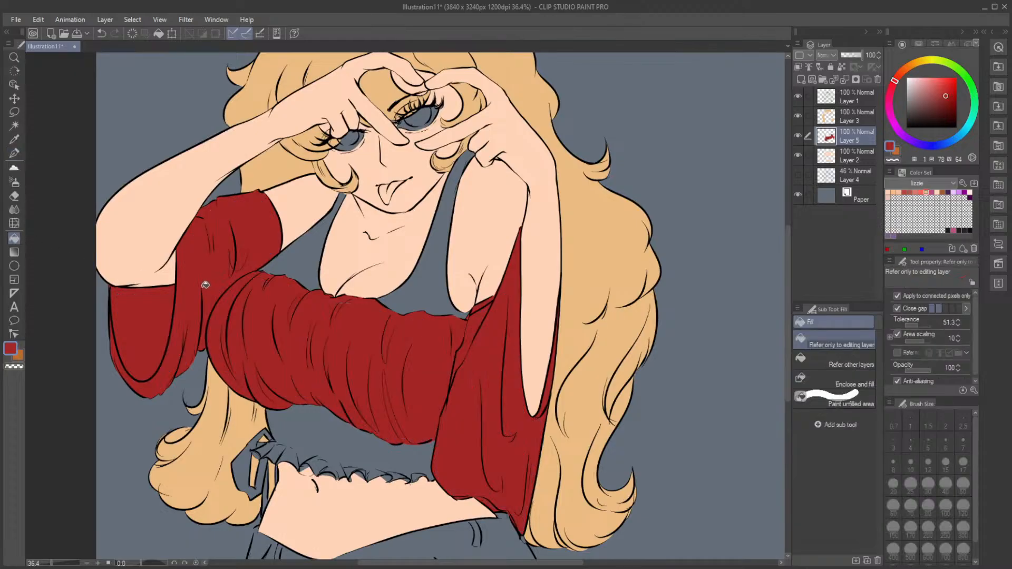
Step: Add a new layer directly above Layer 2 and set the drawing colour to near-black with values 1, 15, 16
click(14, 153)
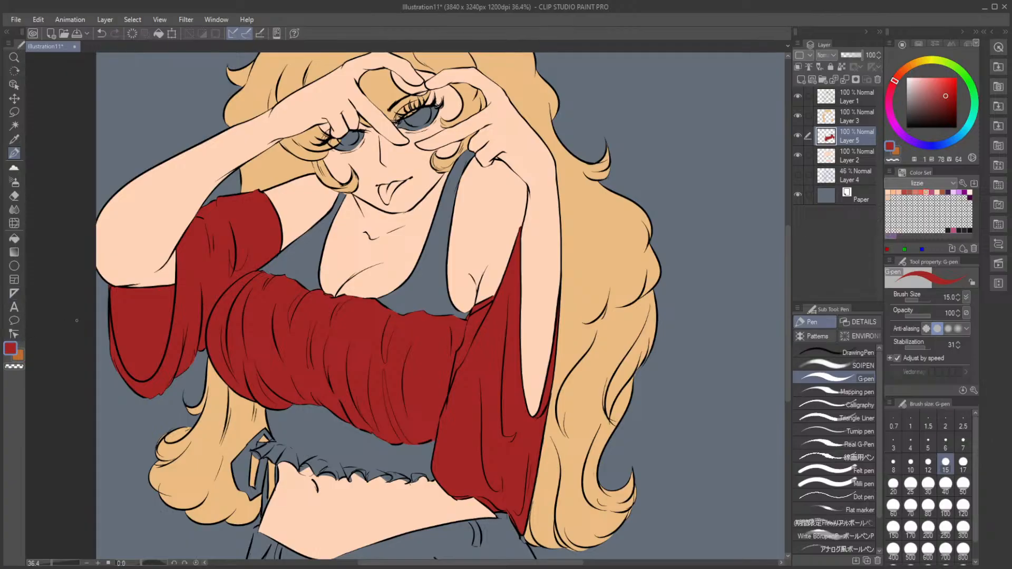
scroll(371, 299, up, 3)
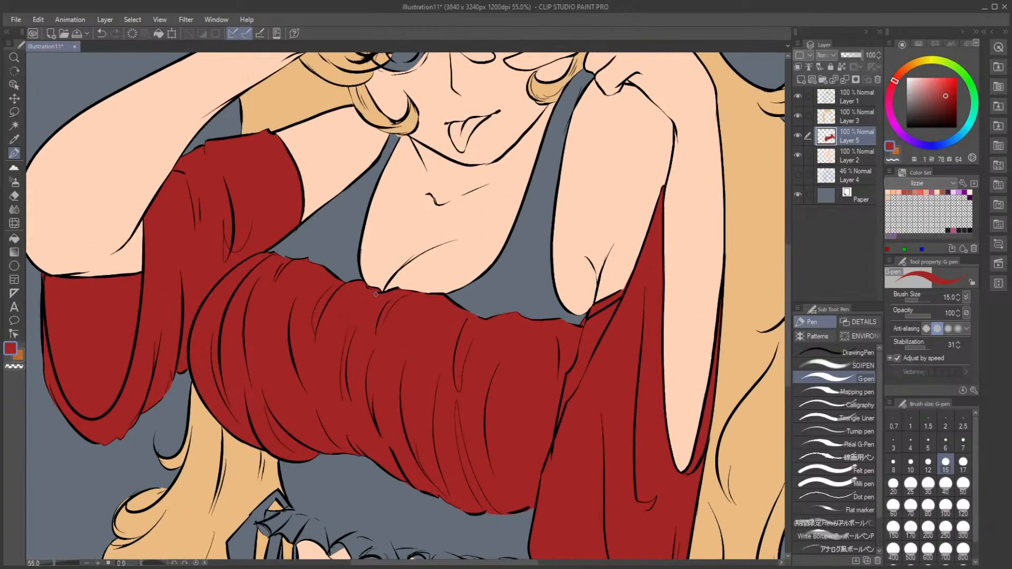
click(855, 150)
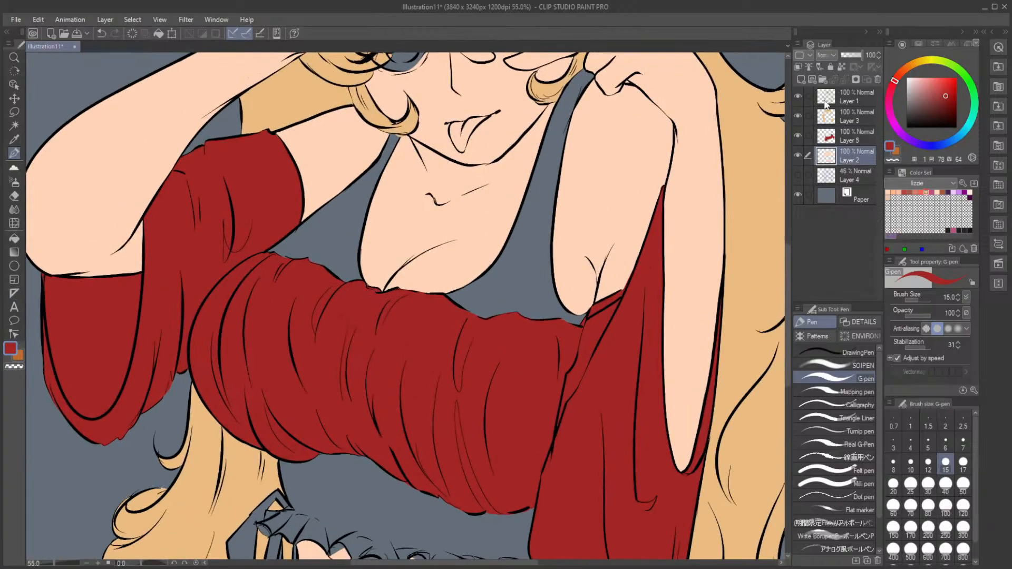
click(801, 80)
drag(927, 99, 916, 117)
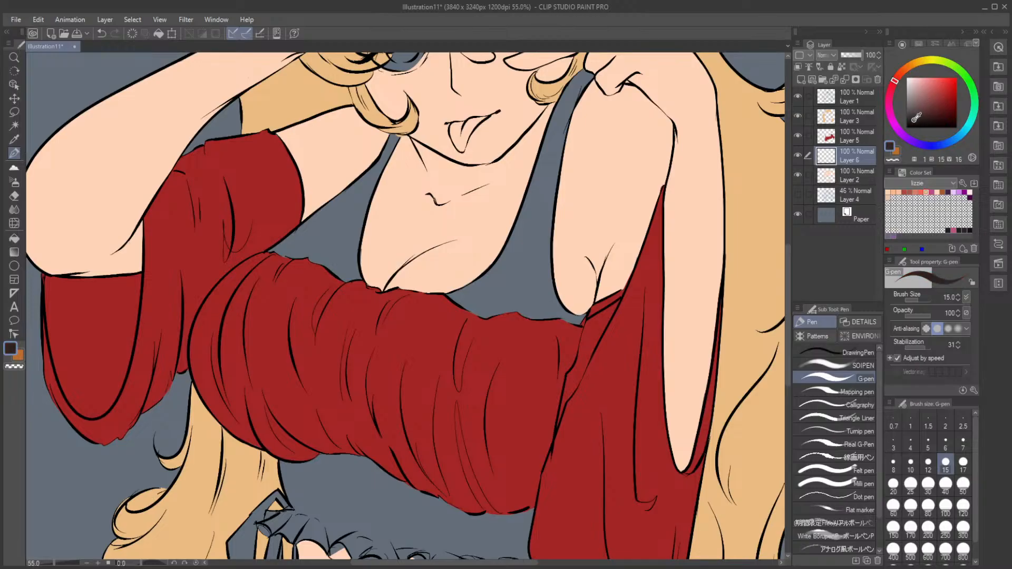
Step: With the G-pen at size 25, colour the undershirt and strap between the raised-elbow sleeve and the chest in near-black
click(915, 489)
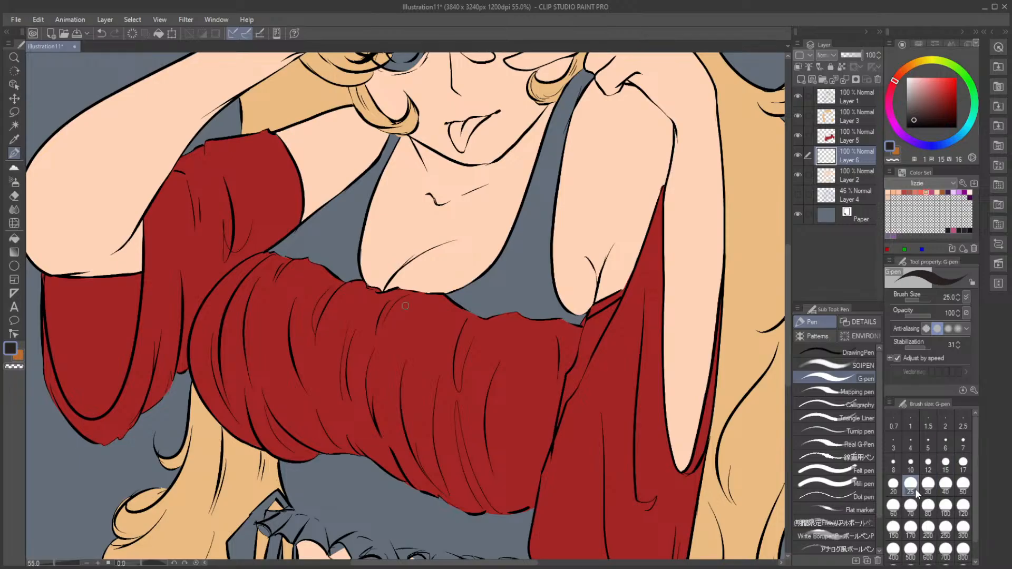
mouse_move(288, 244)
mouse_down()
mouse_move(262, 255)
mouse_move(311, 235)
mouse_move(332, 247)
mouse_move(336, 280)
mouse_move(348, 269)
mouse_move(357, 278)
mouse_move(352, 250)
mouse_move(356, 261)
mouse_move(341, 251)
mouse_move(357, 211)
mouse_move(326, 218)
mouse_up()
mouse_move(299, 229)
mouse_down()
mouse_move(361, 183)
mouse_move(333, 201)
mouse_up()
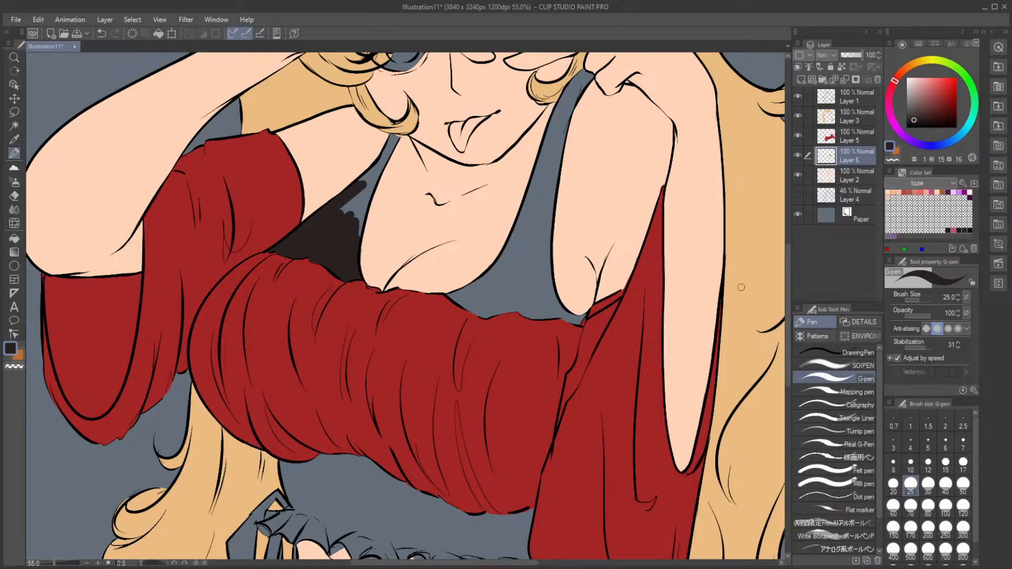
drag(789, 305, 797, 287)
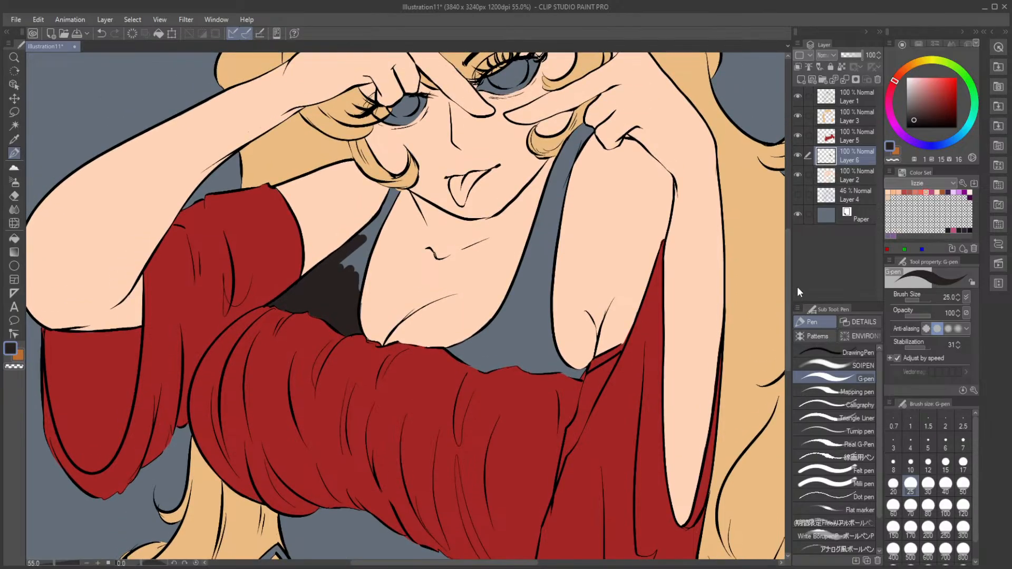
drag(363, 236, 394, 188)
mouse_move(390, 203)
mouse_down()
mouse_move(361, 300)
mouse_move(381, 220)
mouse_move(358, 292)
mouse_move(353, 279)
mouse_move(377, 223)
mouse_move(337, 272)
mouse_up()
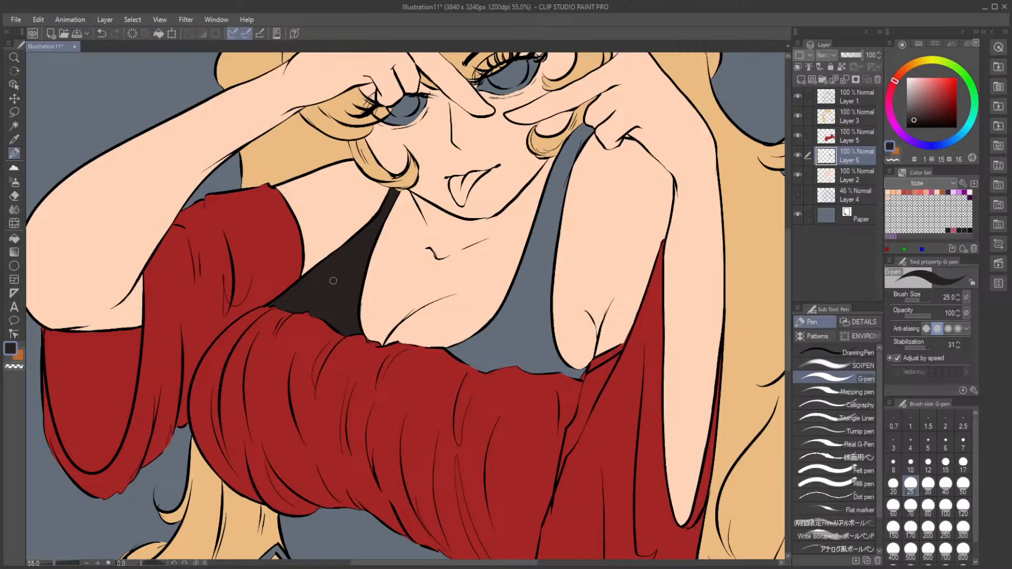
Step: Outline the undershirt's remaining strap and side panel with the G-pen and fill it near-black, referring only to the editing layer
mouse_move(449, 348)
mouse_down()
mouse_move(504, 322)
mouse_move(553, 182)
mouse_up()
click(14, 196)
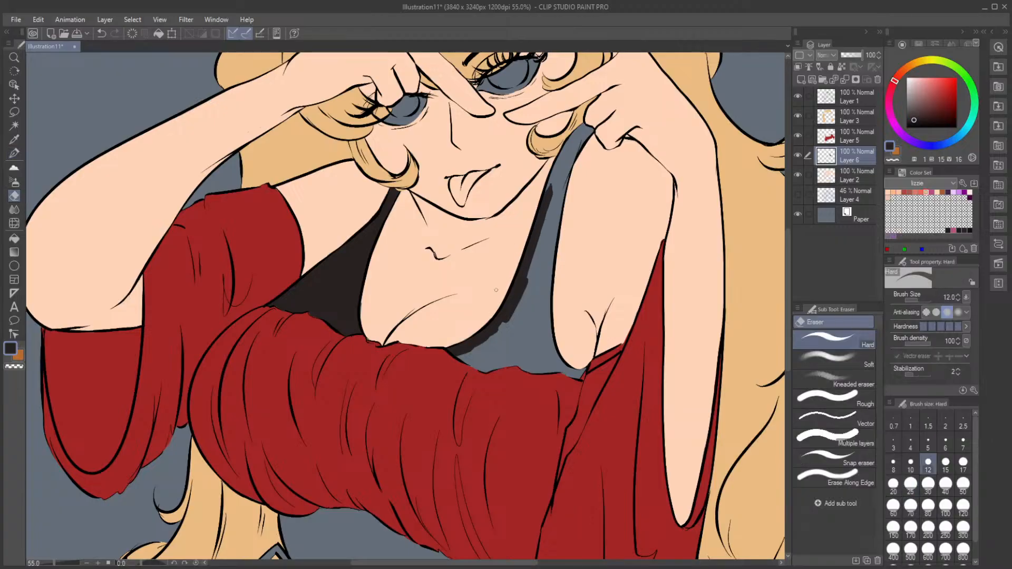
key(p)
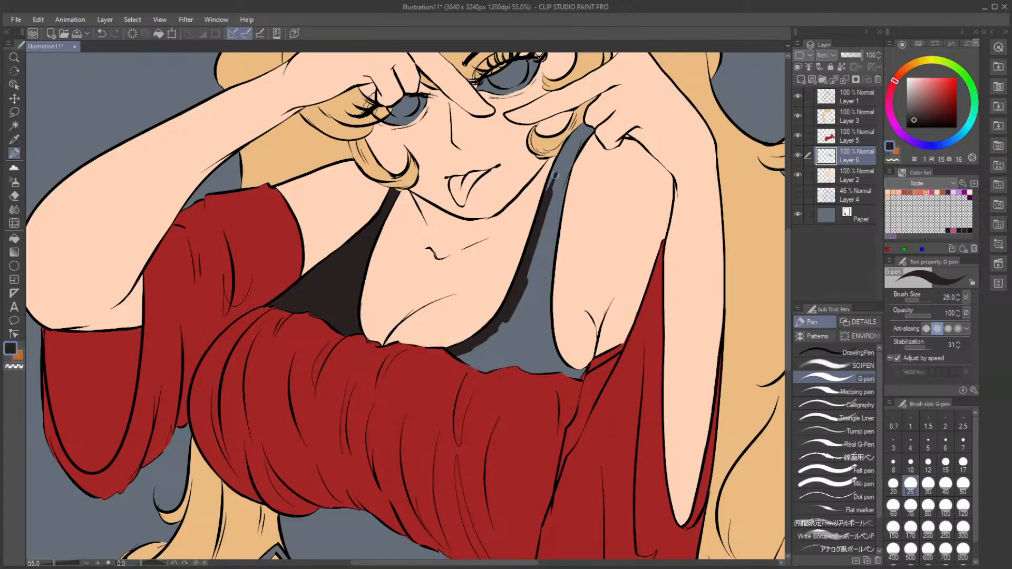
mouse_move(554, 178)
mouse_down()
mouse_move(582, 126)
mouse_move(592, 131)
mouse_move(561, 178)
mouse_move(573, 146)
mouse_move(555, 201)
mouse_move(583, 140)
mouse_move(557, 198)
mouse_move(579, 148)
mouse_move(546, 270)
mouse_move(554, 223)
mouse_move(547, 329)
mouse_move(552, 357)
mouse_move(587, 369)
mouse_up()
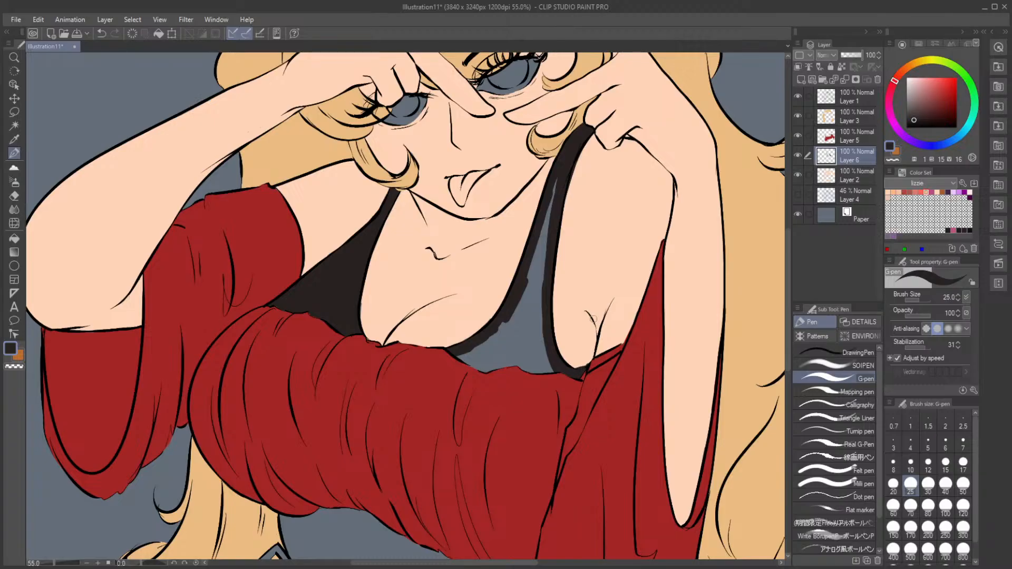
click(14, 195)
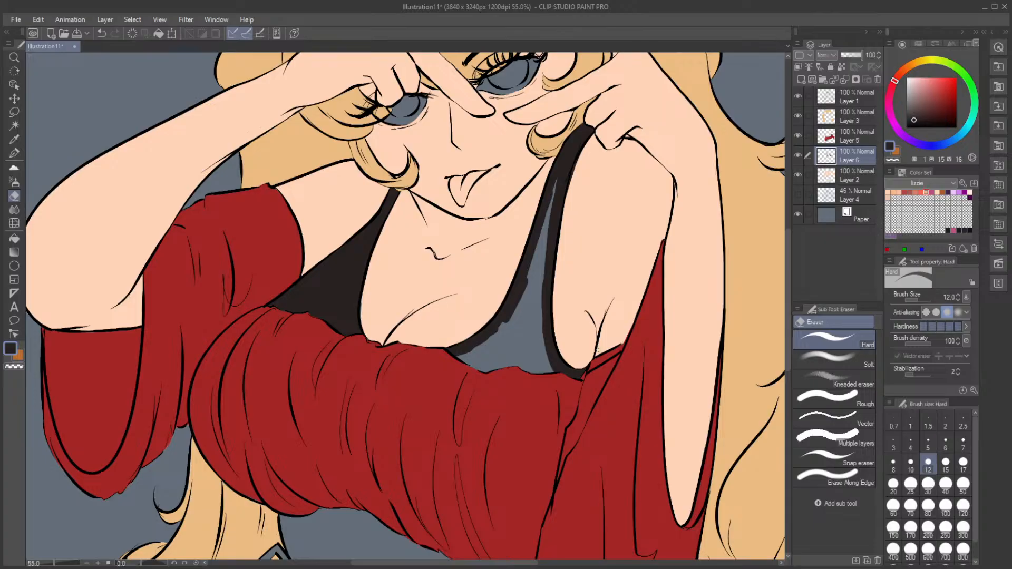
key(p)
mouse_move(451, 352)
mouse_down()
mouse_move(480, 372)
mouse_move(559, 372)
mouse_up()
click(14, 238)
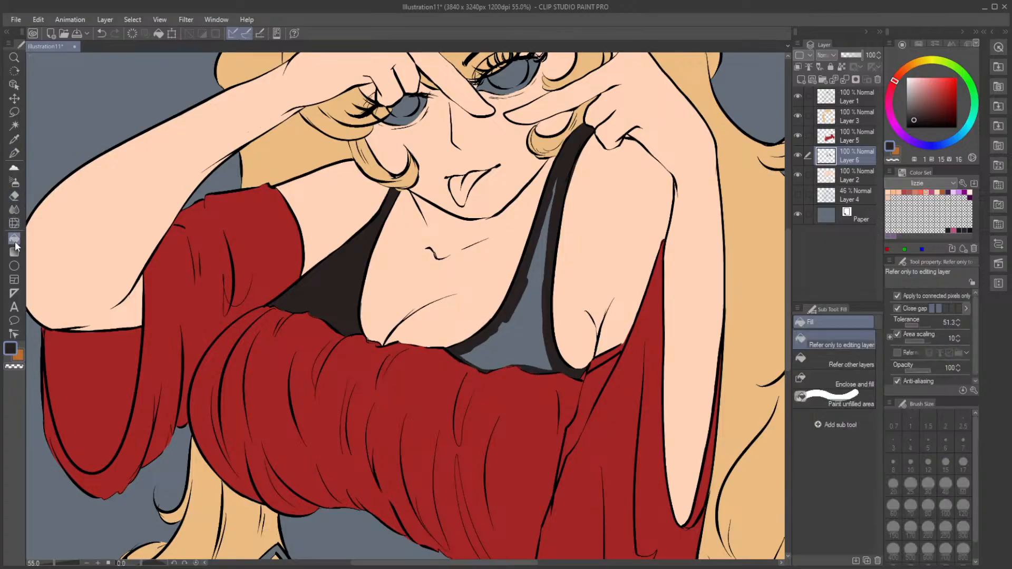
click(506, 341)
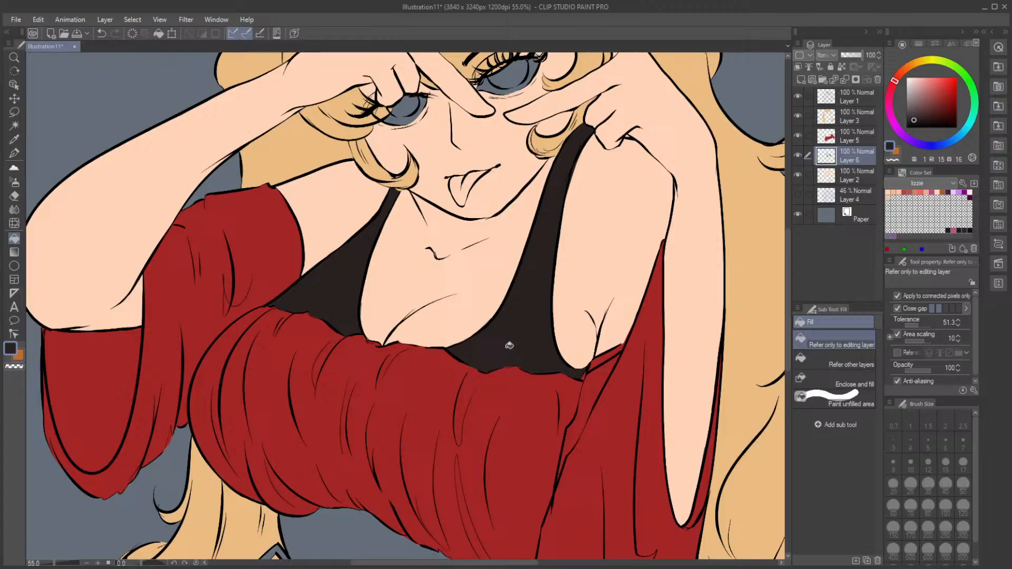
Step: Outline the undershirt's midriff section below the red top in near-black with the G-pen and move Layer 6 directly below Layer 2
click(14, 153)
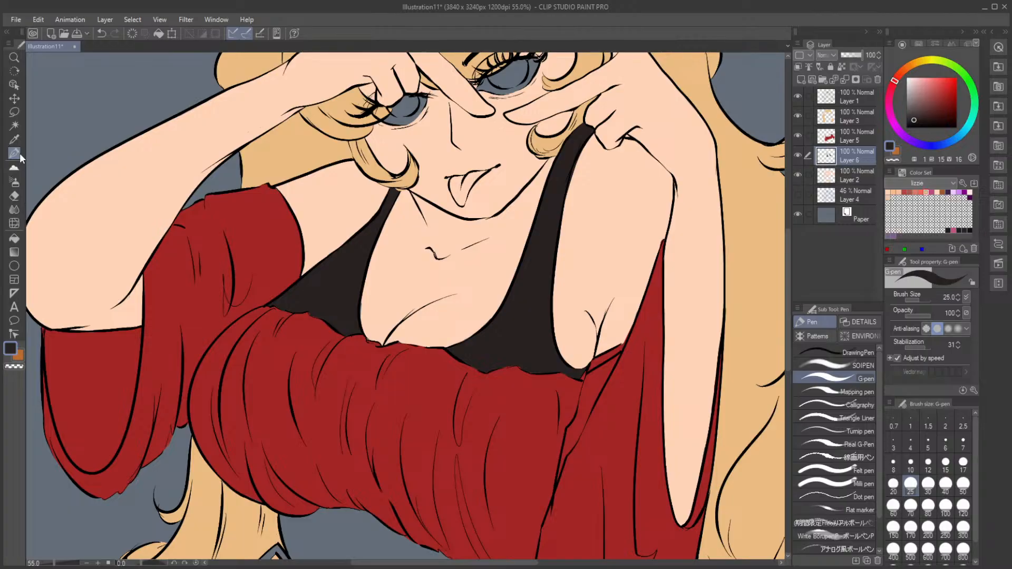
drag(785, 350, 785, 411)
mouse_move(232, 399)
mouse_down()
mouse_move(277, 347)
mouse_move(297, 365)
mouse_move(283, 303)
mouse_move(284, 318)
mouse_move(390, 316)
mouse_move(323, 305)
mouse_move(435, 354)
mouse_move(405, 340)
mouse_move(410, 350)
mouse_move(529, 374)
mouse_move(527, 418)
mouse_up()
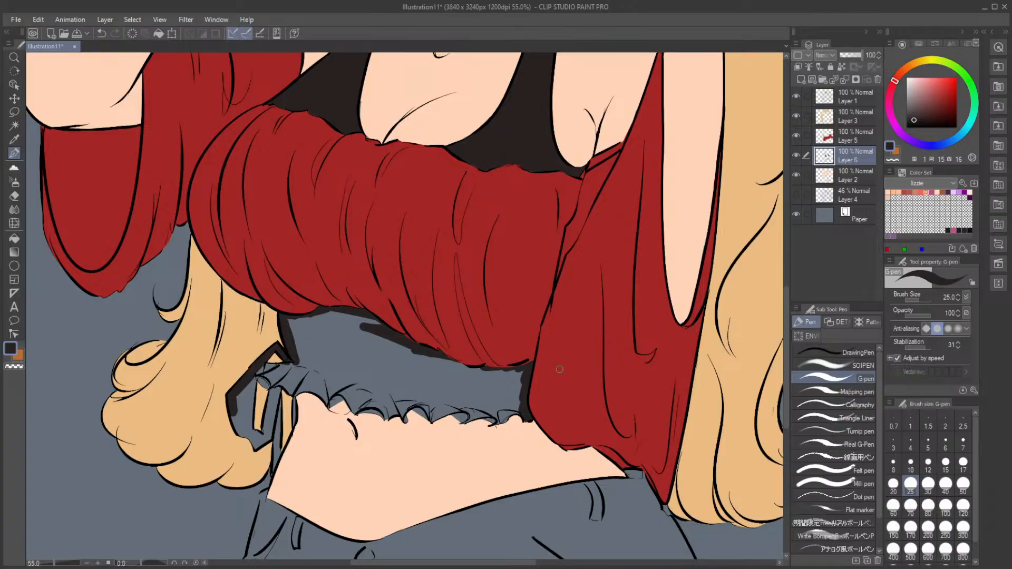
drag(853, 156, 853, 178)
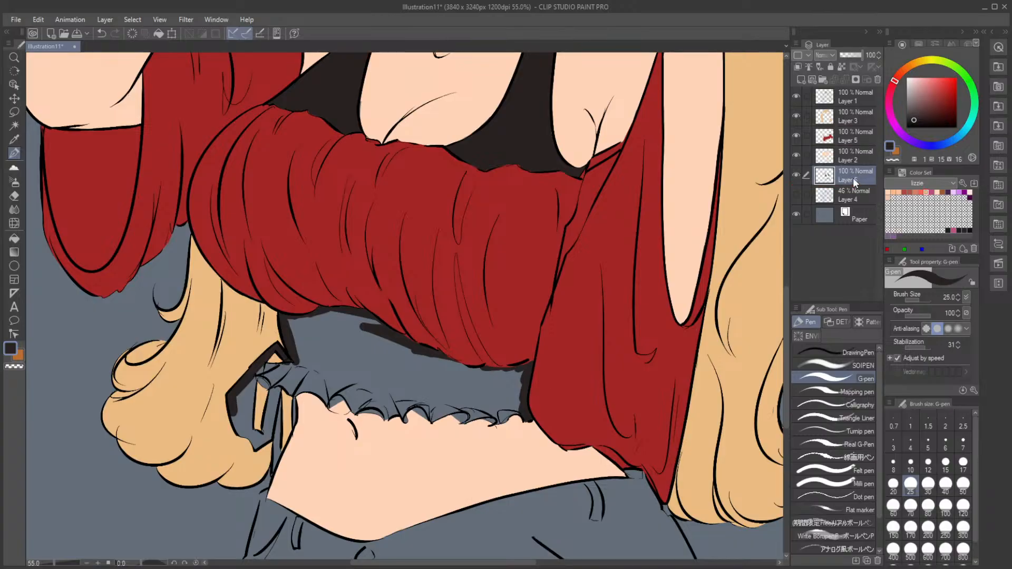
Step: Finish outlining the side bow beside the hair and fill the undershirt's ruffled midriff with near-black
mouse_move(229, 399)
mouse_down()
mouse_move(237, 433)
mouse_move(276, 481)
mouse_up()
key(g)
click(340, 381)
Step: Outline the trousers' waistline and the hip edge below the side bow in near-black with the G-pen at size 25
key(p)
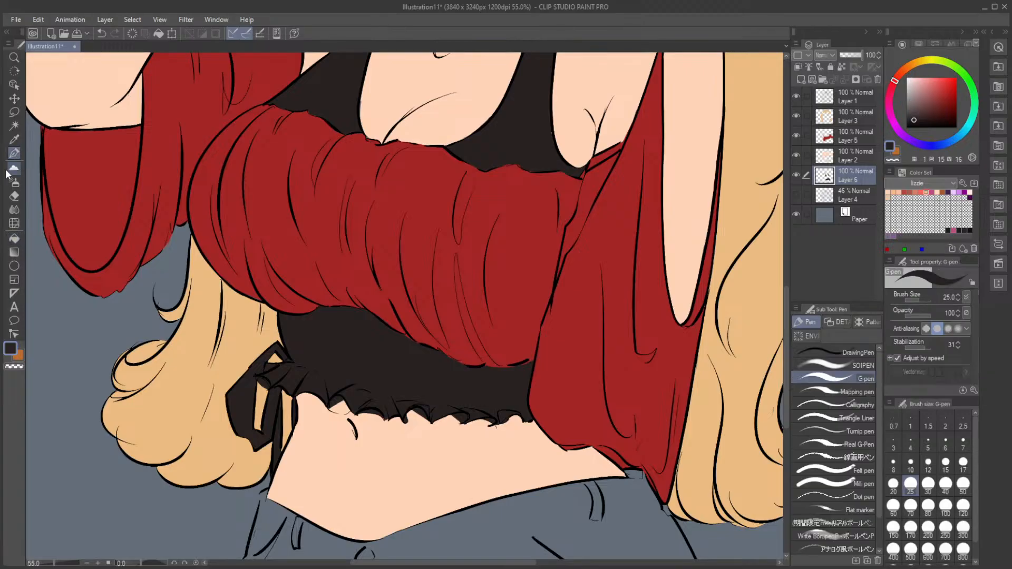
drag(784, 355, 783, 405)
mouse_move(247, 398)
mouse_down()
mouse_move(237, 422)
mouse_move(266, 315)
mouse_move(317, 351)
mouse_move(362, 363)
mouse_move(436, 340)
mouse_up()
drag(624, 287, 650, 299)
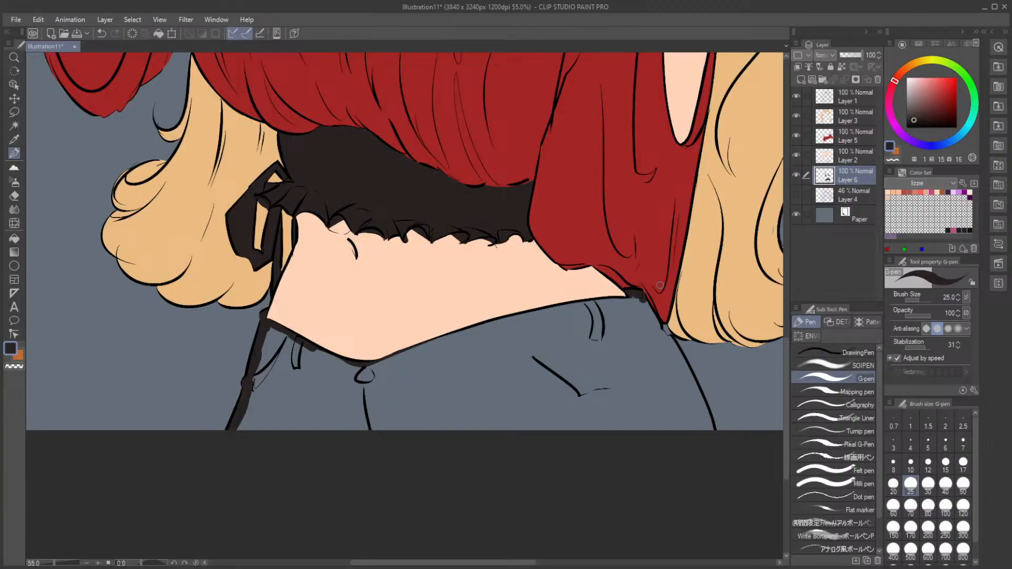
mouse_move(630, 296)
mouse_down()
mouse_move(666, 332)
mouse_move(659, 311)
mouse_move(669, 345)
mouse_up()
Step: Complete the trousers' outline along the hip below the red sleeve and the canvas's lower edge, and fill them near-black
click(14, 195)
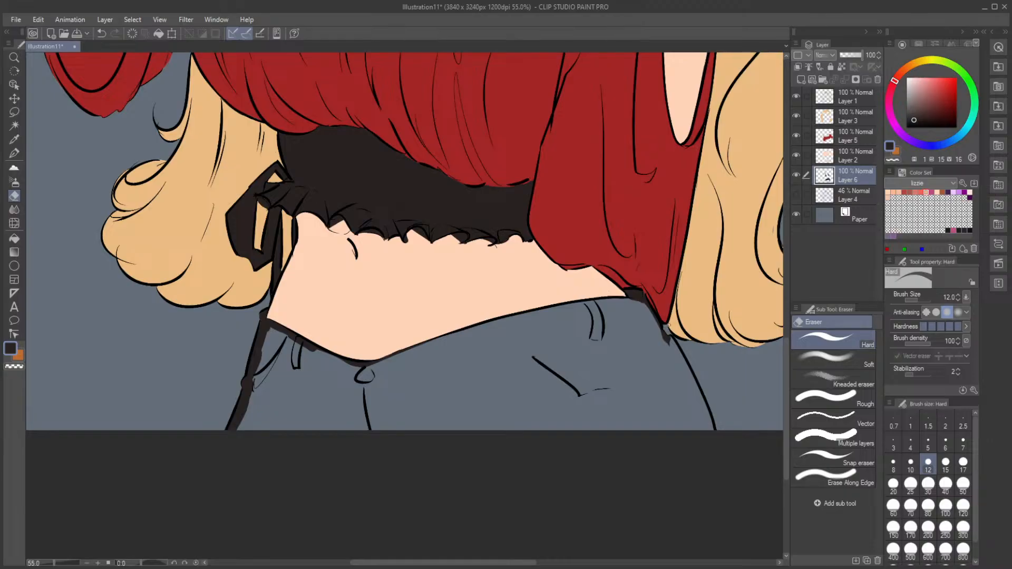
key(p)
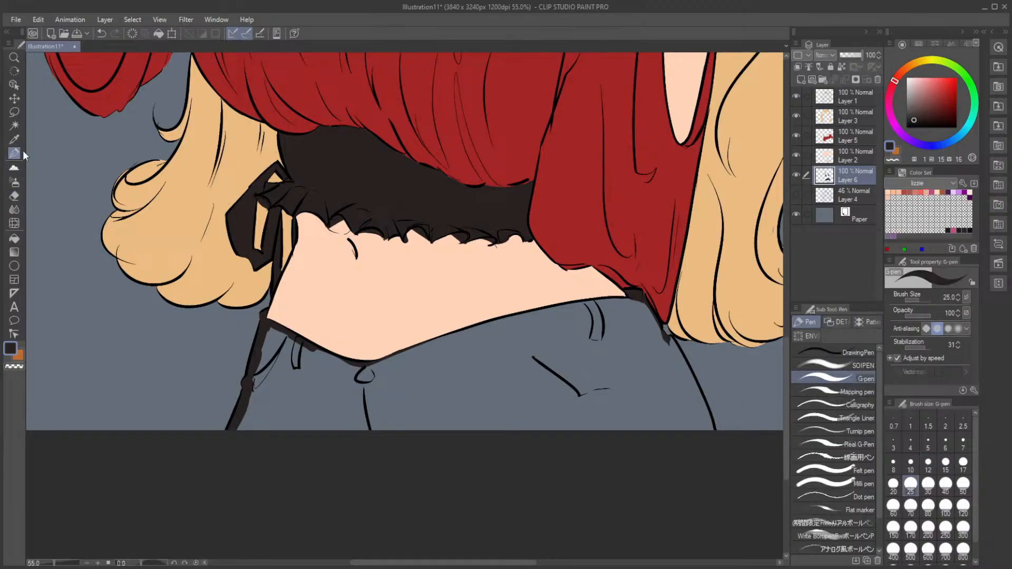
drag(667, 337, 709, 432)
drag(692, 380, 714, 442)
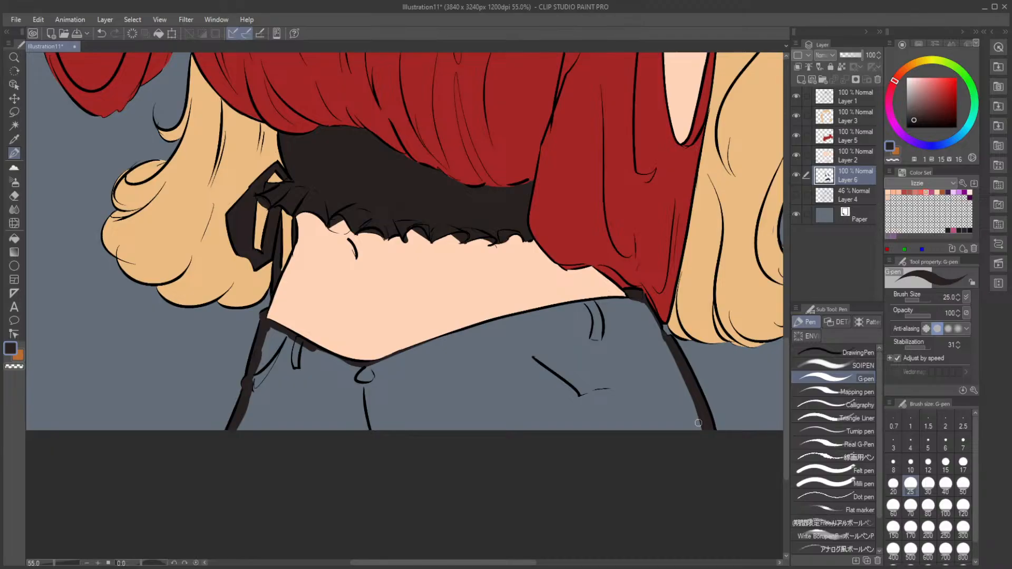
mouse_move(238, 425)
mouse_down()
mouse_move(717, 424)
mouse_move(707, 420)
mouse_up()
key(g)
click(392, 404)
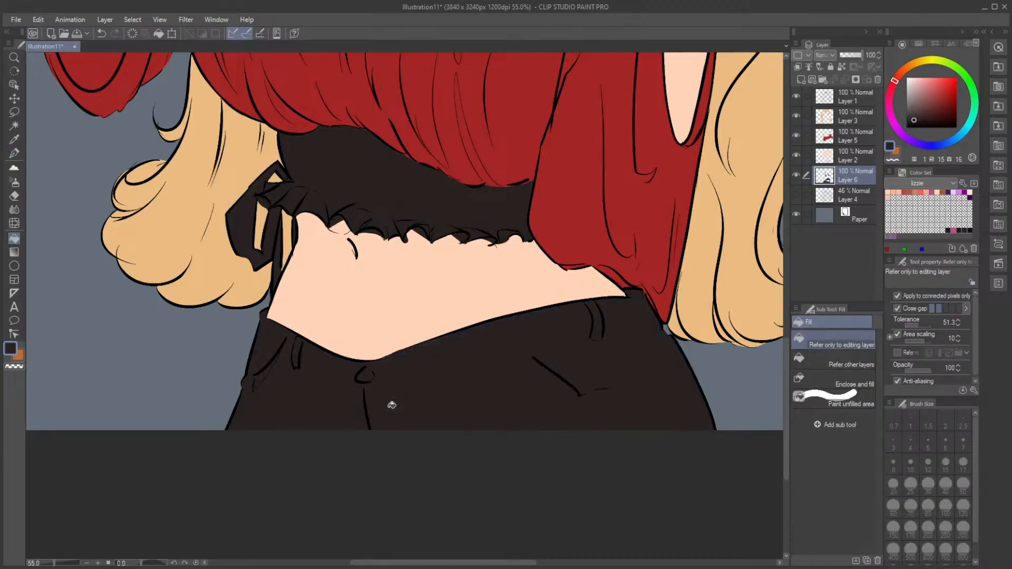
Step: Try filling the trousers with dark blue, values 232, 18, 24, and undo the fill
scroll(413, 270, down, 3)
drag(420, 221, 378, 393)
scroll(392, 316, up, 1)
drag(443, 293, 418, 219)
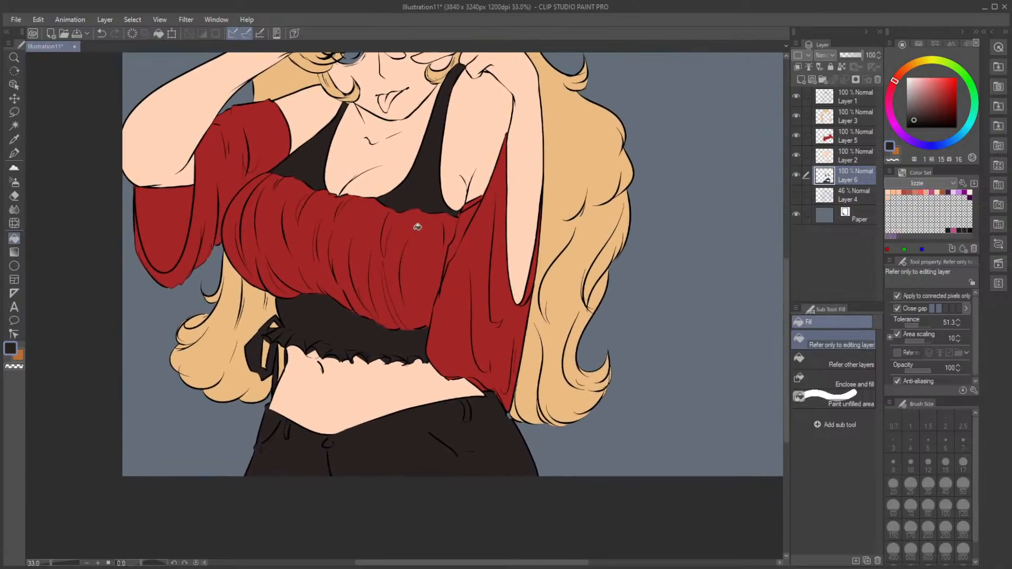
drag(894, 88, 942, 164)
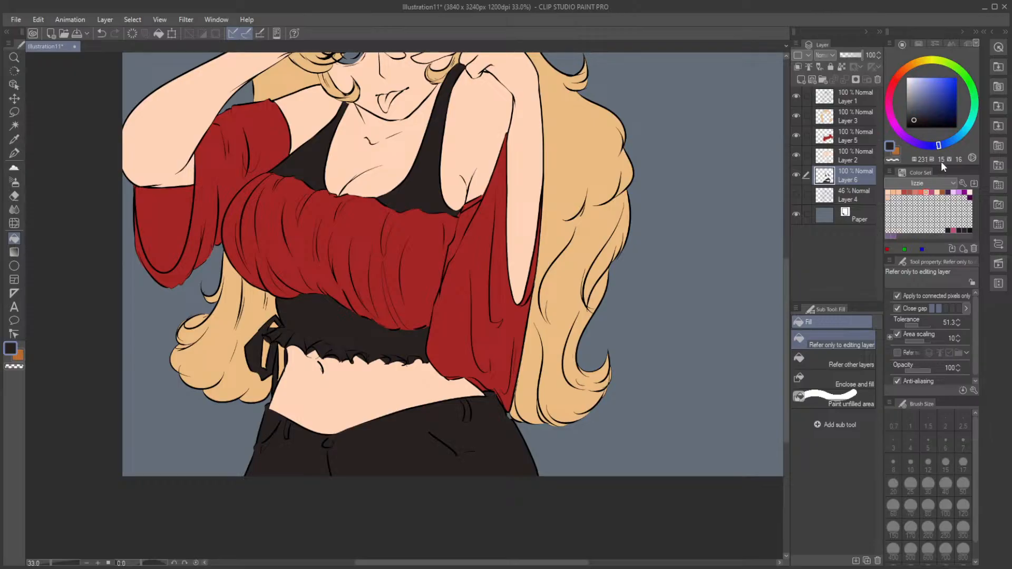
mouse_move(919, 119)
mouse_down()
mouse_move(929, 117)
mouse_move(916, 115)
mouse_up()
click(415, 421)
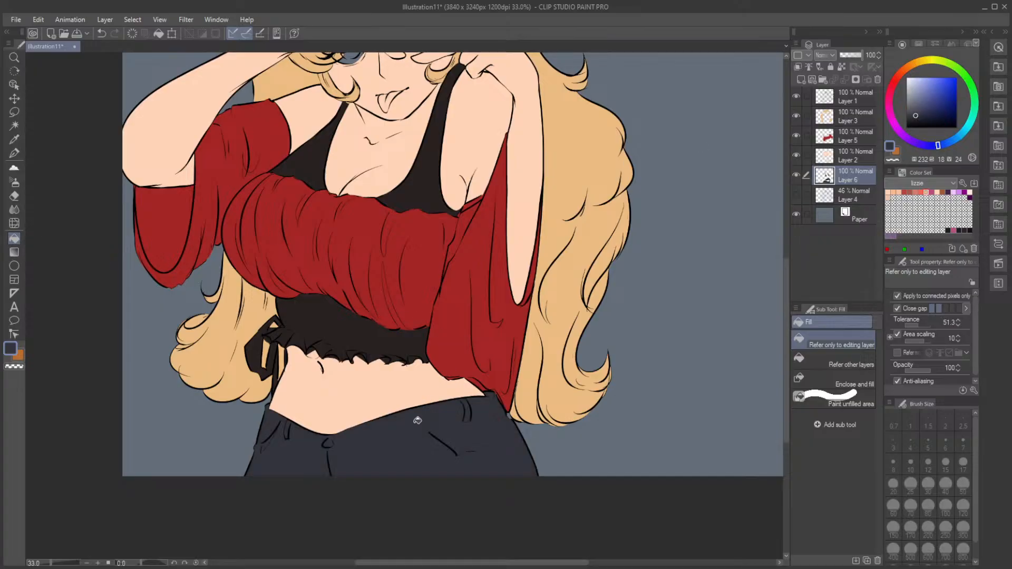
key(ctrl+z)
Step: Add a new layer directly above Layer 6 and set the drawing colour to off-white with values 19, 12, 94
scroll(422, 404, down, 1)
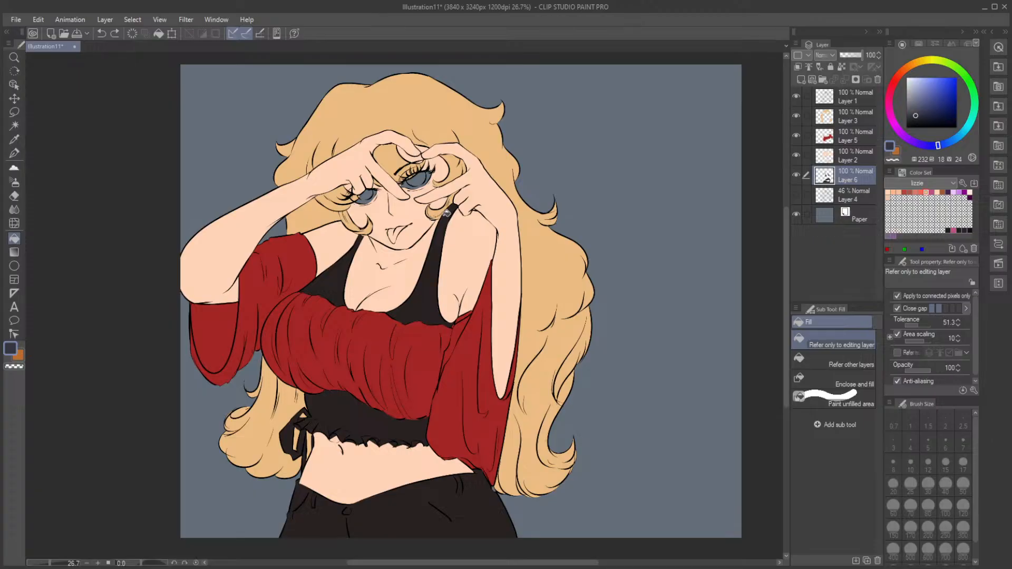
scroll(402, 154, up, 3)
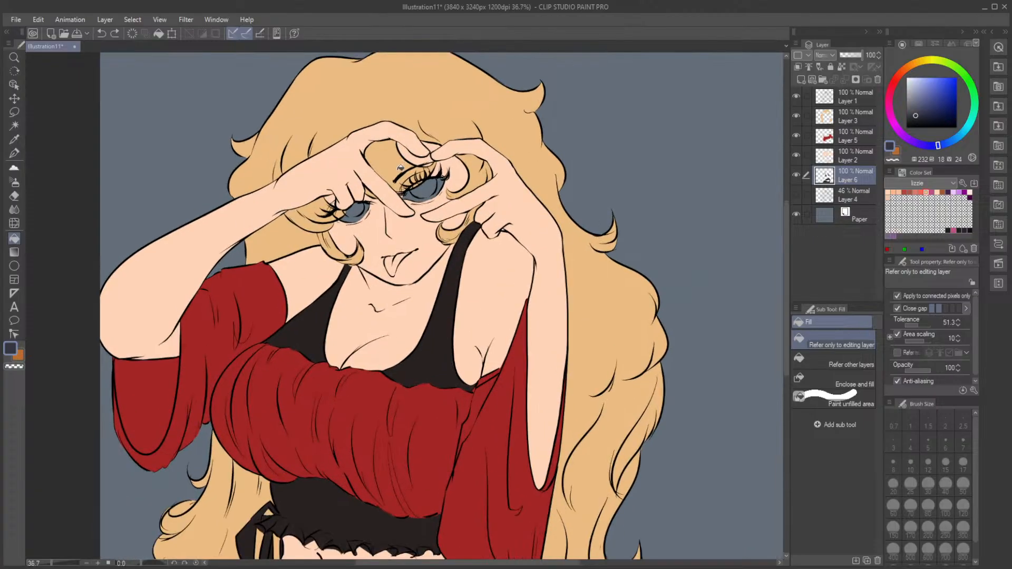
scroll(401, 167, up, 4)
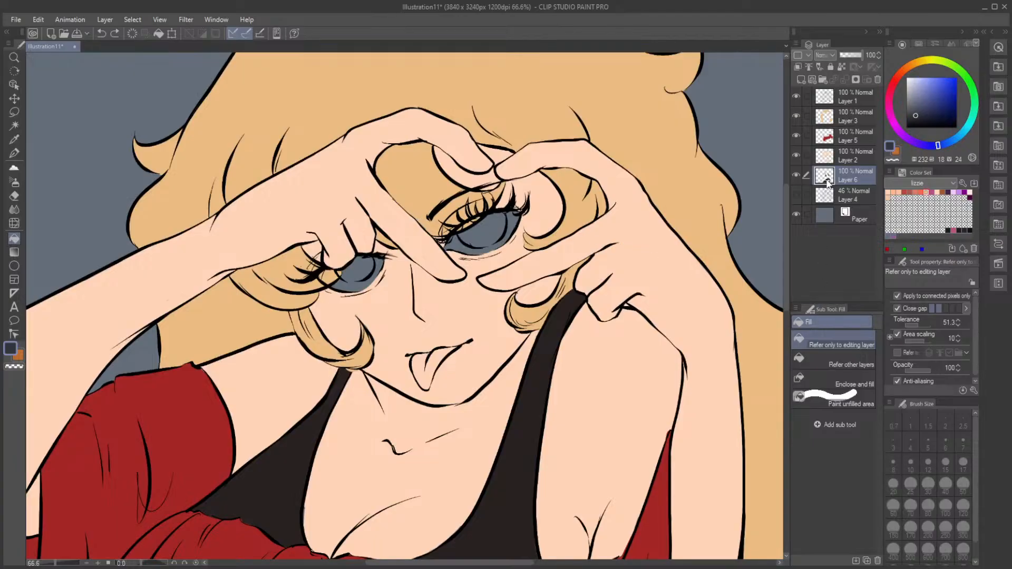
click(852, 200)
click(846, 175)
click(801, 79)
drag(920, 75, 905, 75)
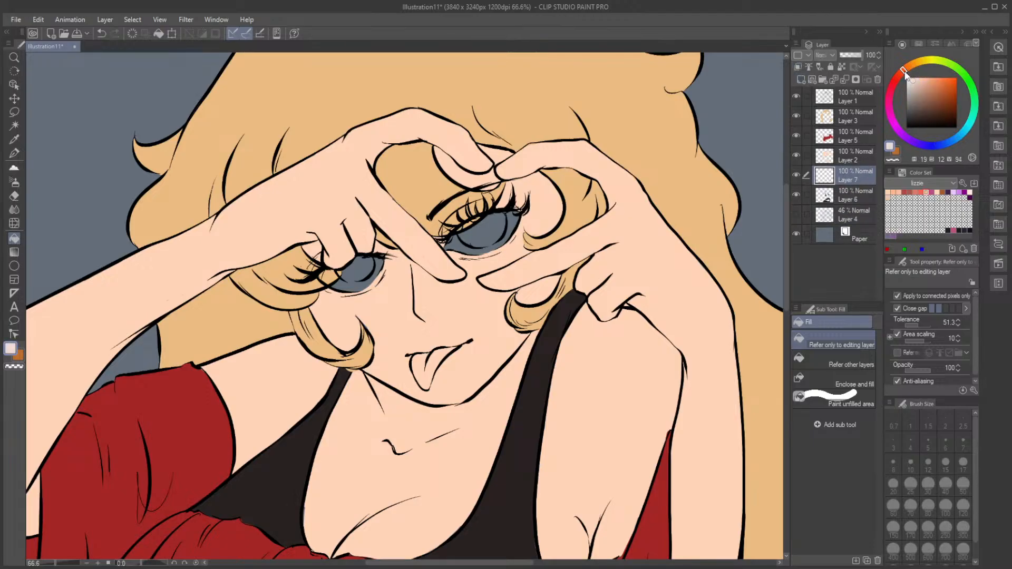
Step: With the G-pen at size 70, paint both eyes off-white and repaint them in a lighter white with values 19, 8, 97
key(p)
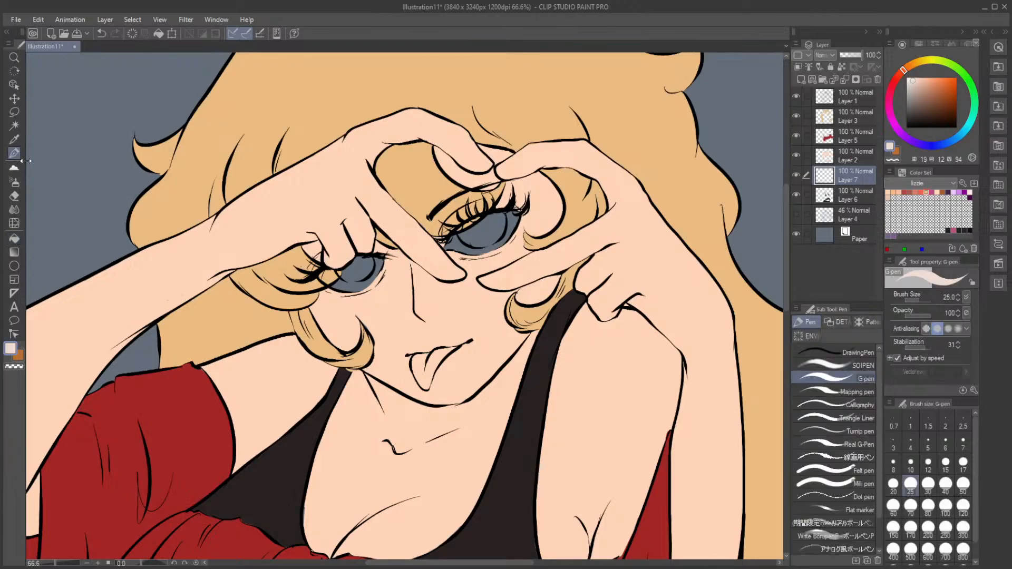
mouse_move(470, 239)
mouse_down()
mouse_move(499, 236)
mouse_move(488, 255)
mouse_up()
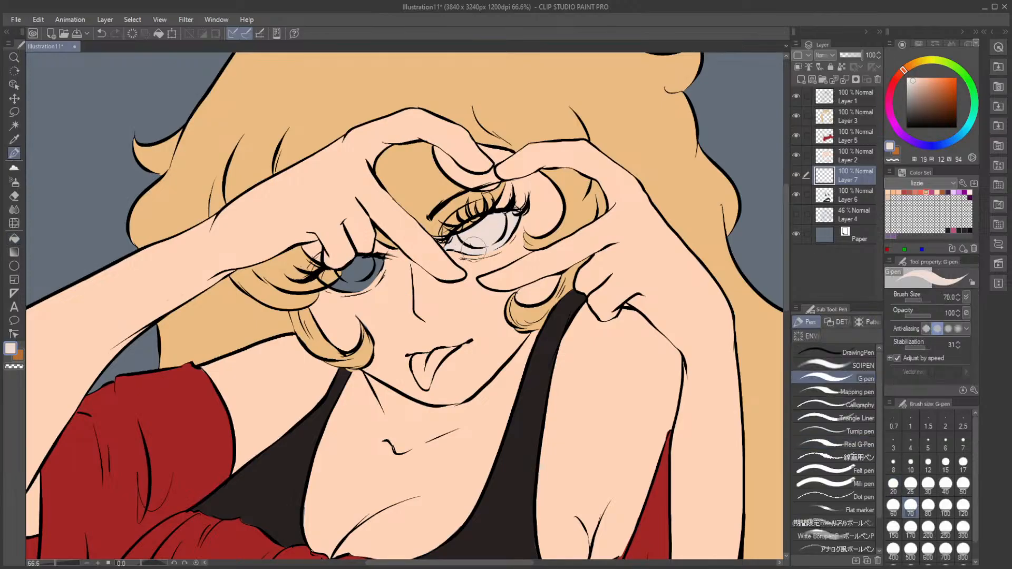
mouse_move(371, 259)
mouse_down()
mouse_move(329, 295)
mouse_move(335, 309)
mouse_up()
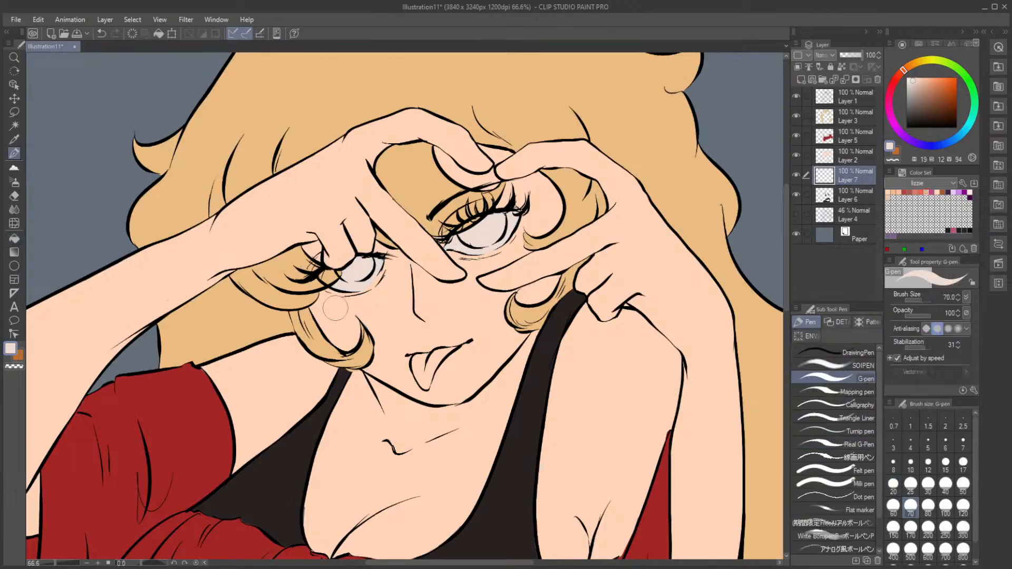
click(911, 79)
mouse_move(496, 224)
mouse_down()
mouse_move(466, 240)
mouse_move(478, 242)
mouse_up()
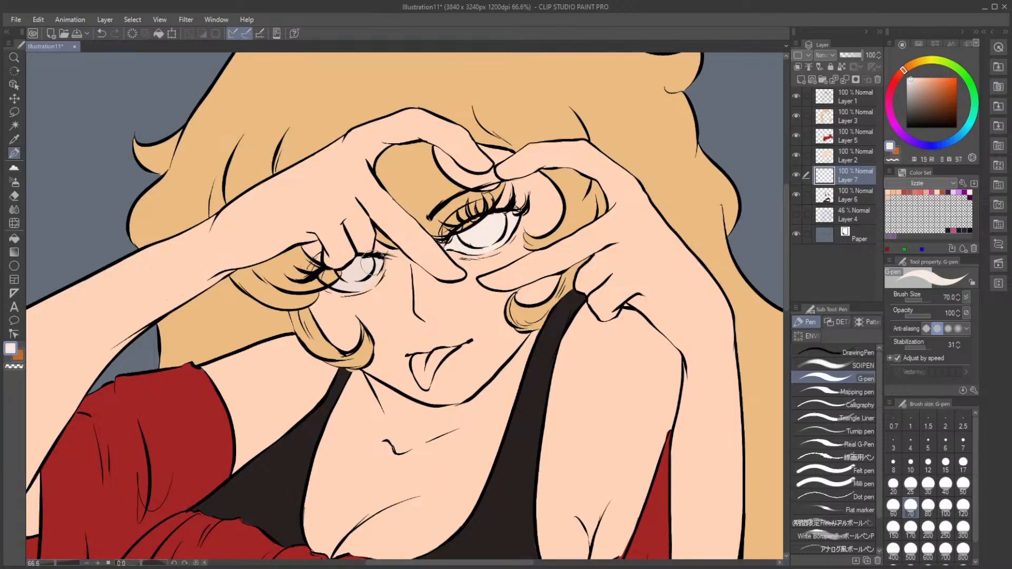
drag(369, 263, 353, 280)
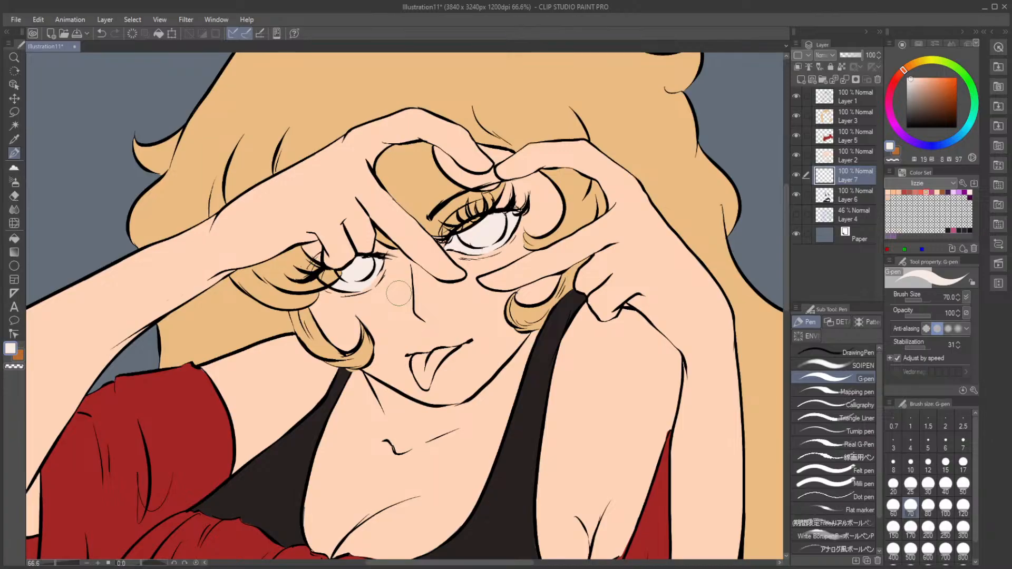
Step: Add a new layer directly above Layer 2 and set the drawing colour to dark brown with values 19, 66, 36
scroll(399, 294, down, 3)
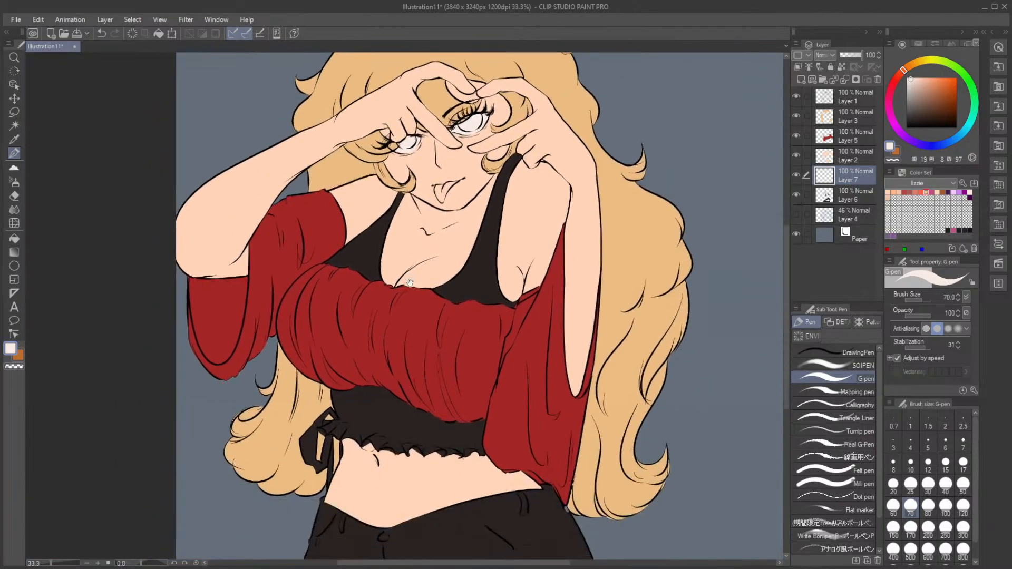
scroll(410, 283, down, 1)
drag(417, 290, 398, 335)
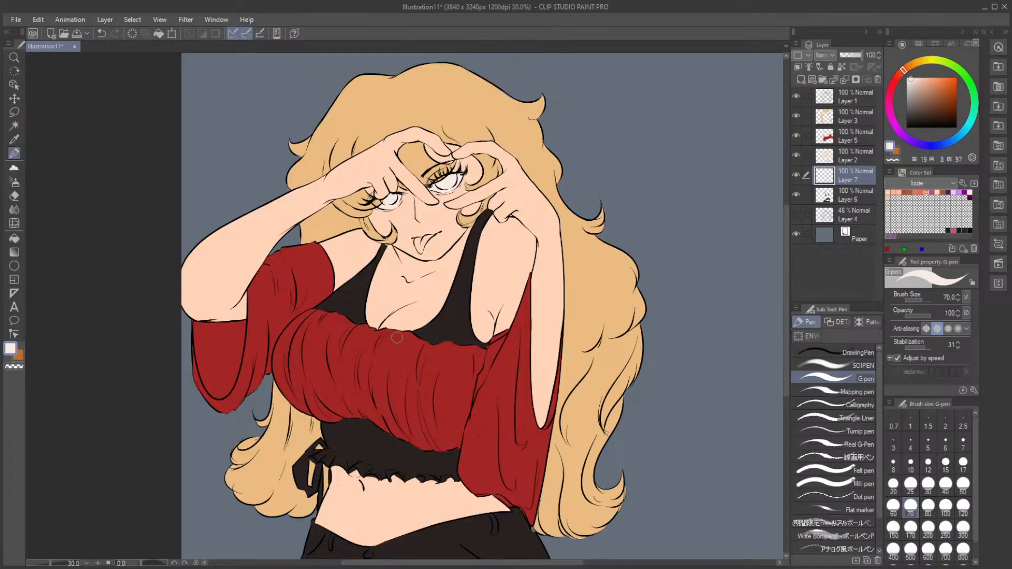
scroll(440, 232, up, 3)
scroll(440, 232, up, 4)
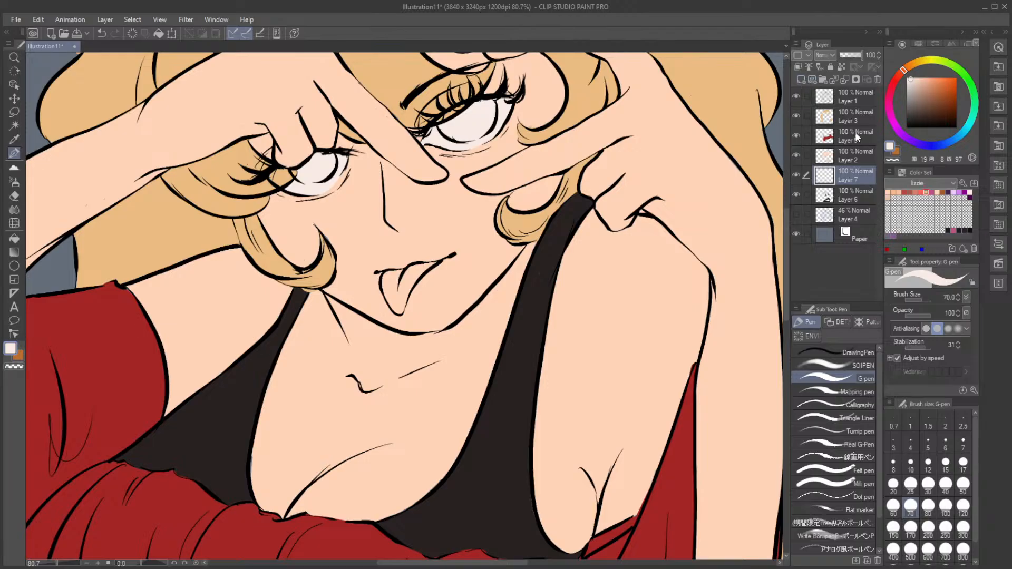
click(853, 154)
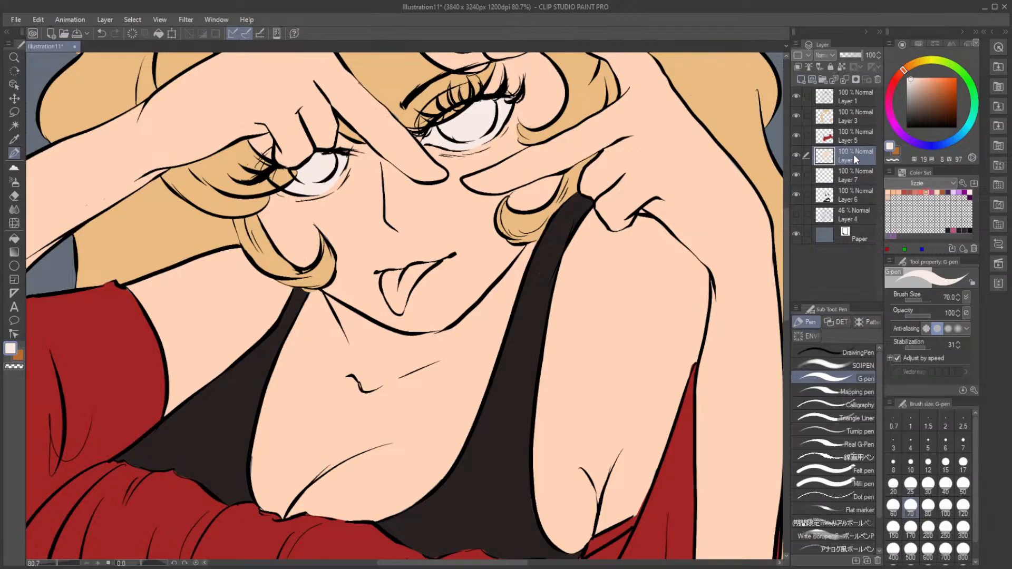
click(800, 80)
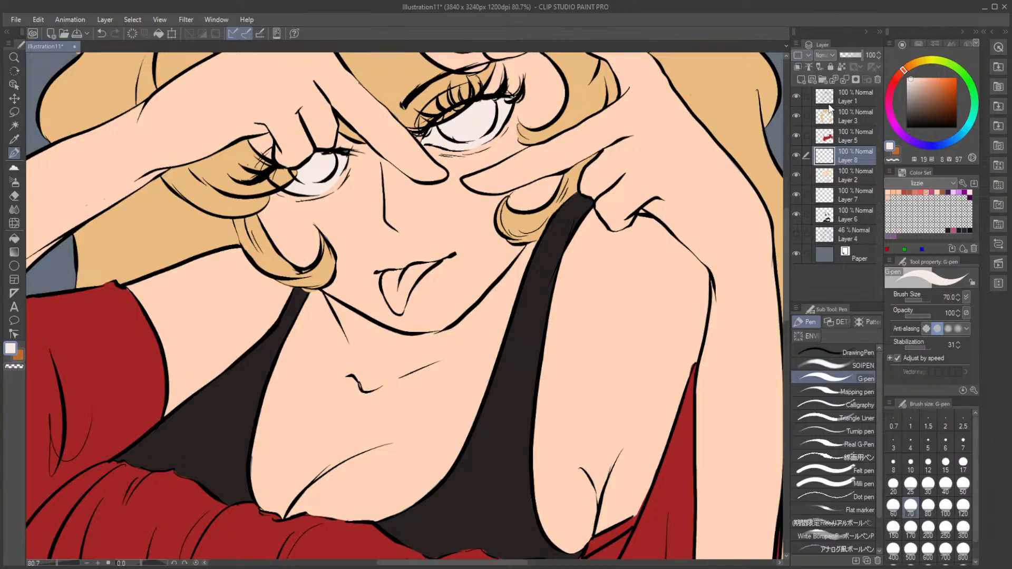
scroll(602, 186, up, 2)
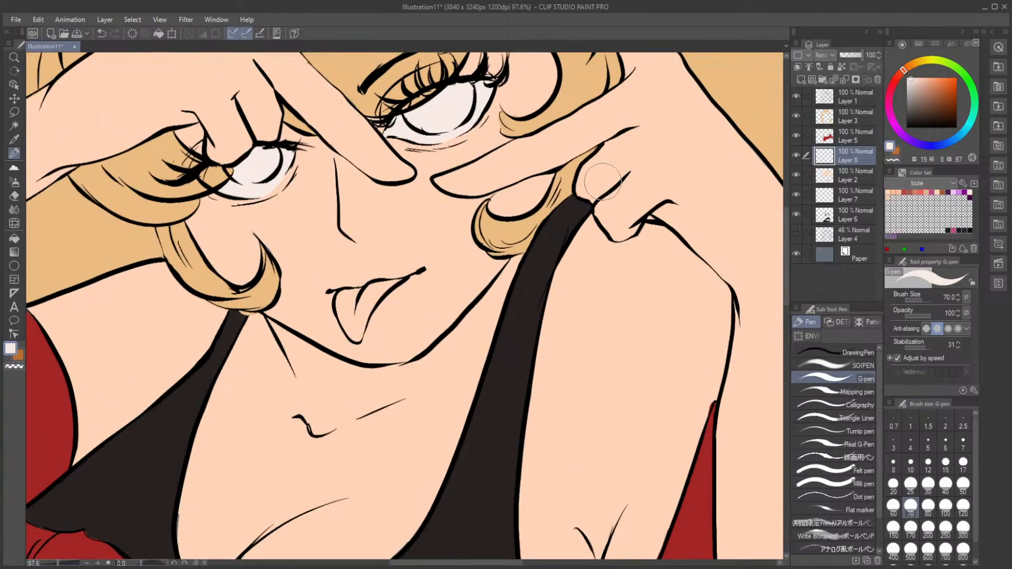
drag(447, 213, 459, 240)
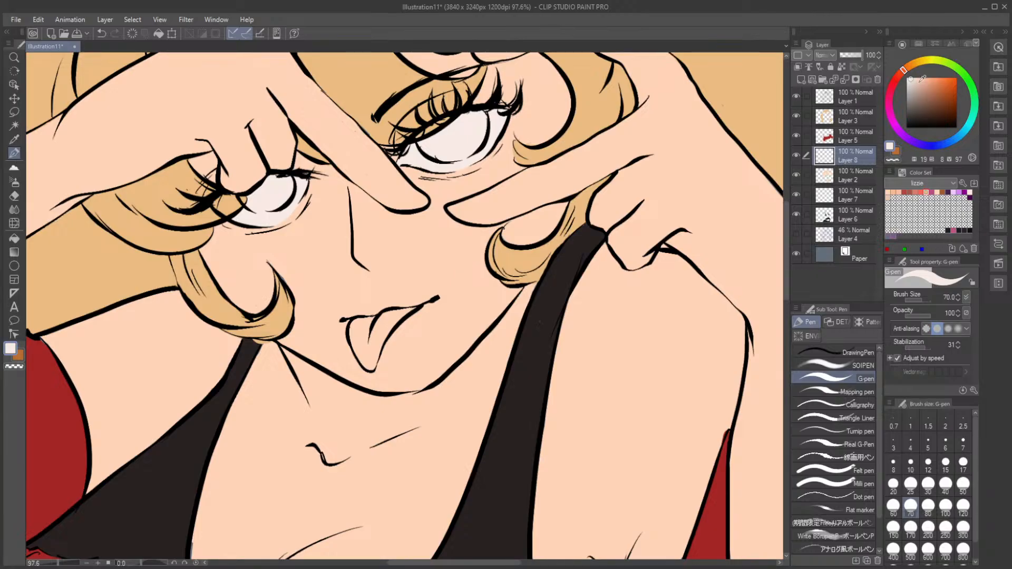
drag(925, 100, 939, 111)
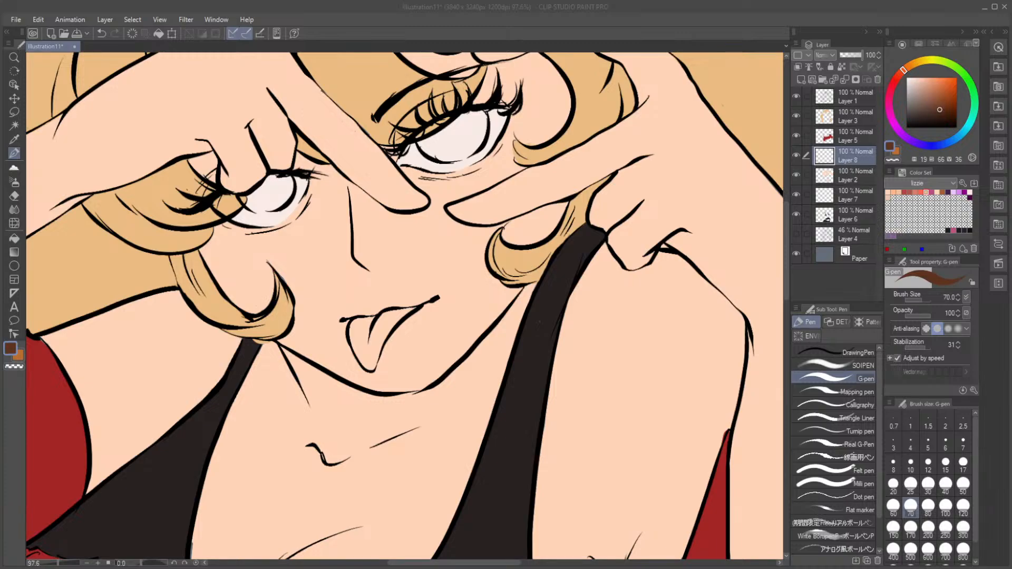
Step: Add a new layer directly above Layer 8 and try painting the left eye's iris pink, values 330, 59, 74, with the G-pen at size 40
click(801, 79)
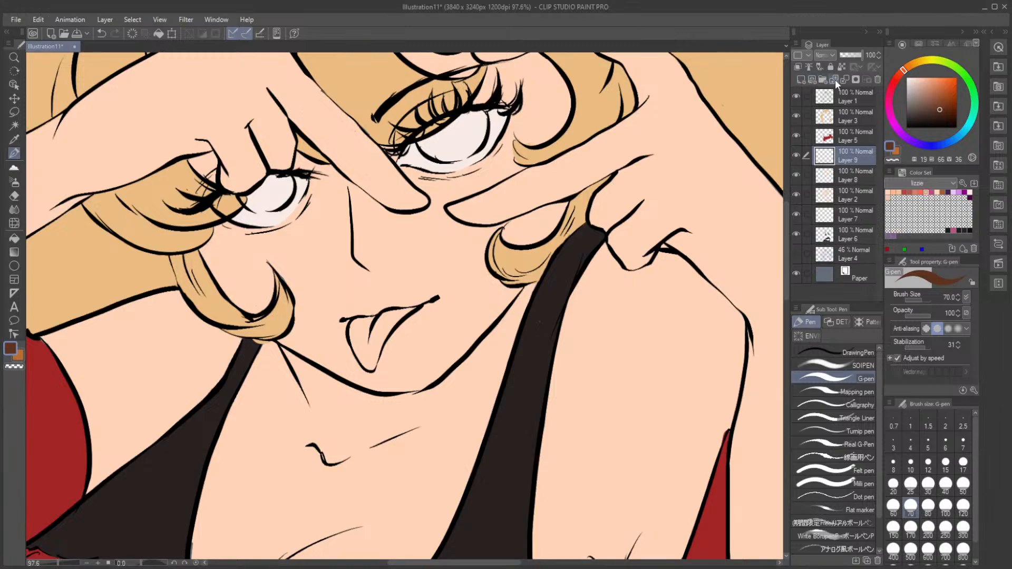
mouse_move(902, 71)
mouse_down()
mouse_move(889, 98)
mouse_move(943, 91)
mouse_up()
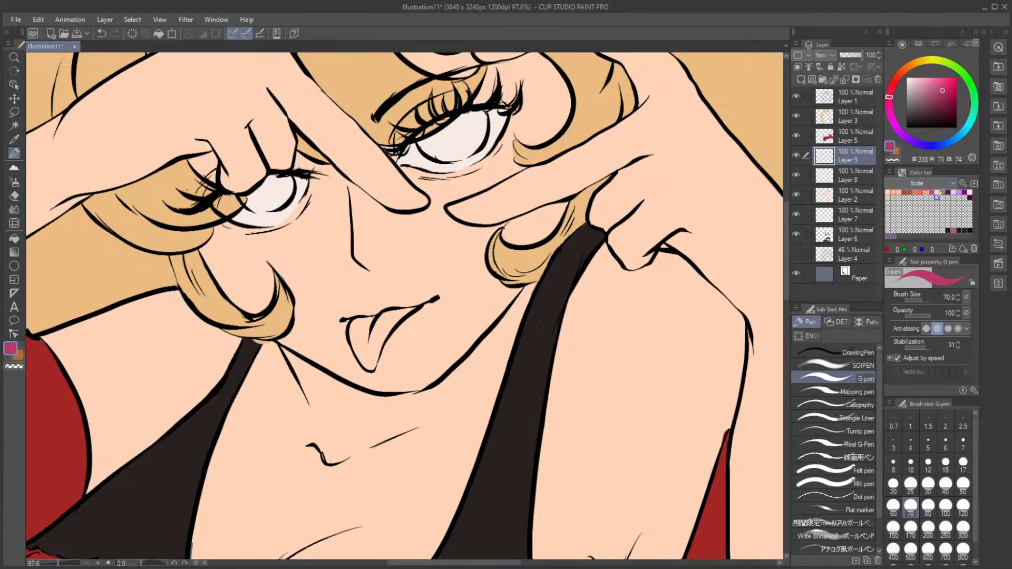
click(932, 192)
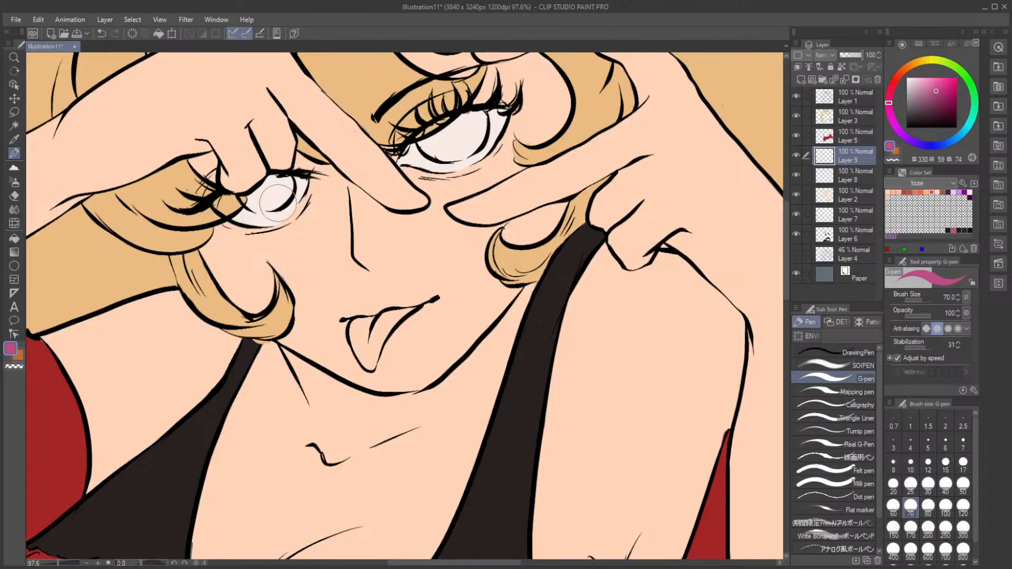
click(946, 483)
mouse_move(262, 198)
mouse_down()
mouse_move(254, 203)
mouse_move(264, 198)
mouse_up()
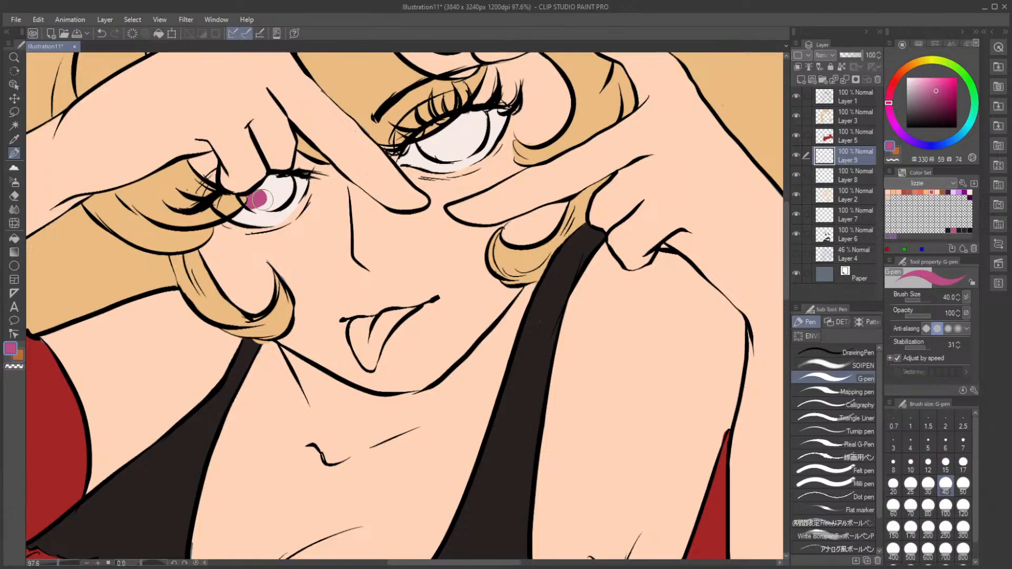
key(ctrl+z)
Step: Paint the left eye's iris purple with values 300, 100, 54 and clean up its edge with the hard eraser at size 12
click(964, 192)
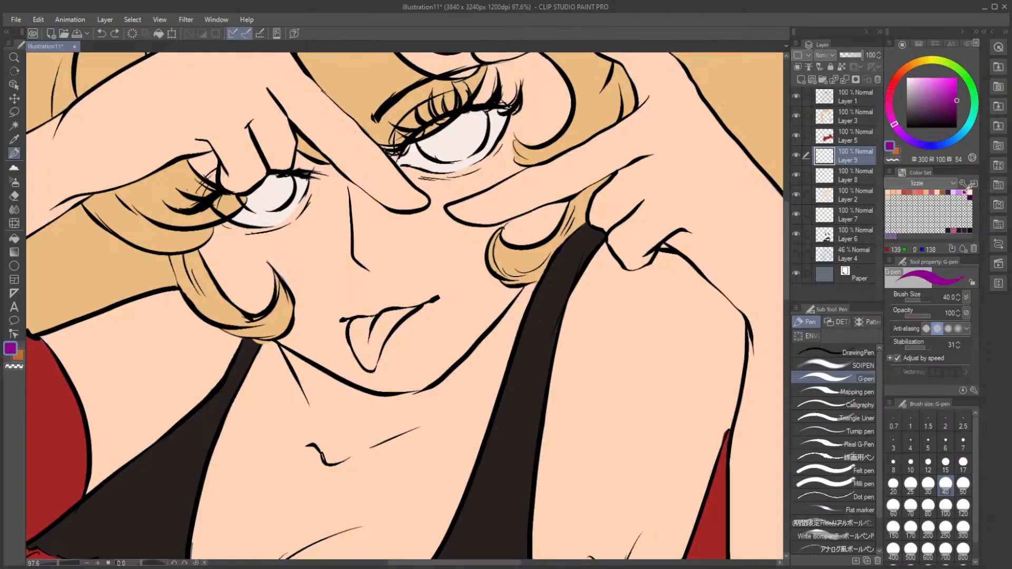
mouse_move(256, 196)
mouse_down()
mouse_move(251, 206)
mouse_move(253, 190)
mouse_move(285, 182)
mouse_move(268, 203)
mouse_up()
key(e)
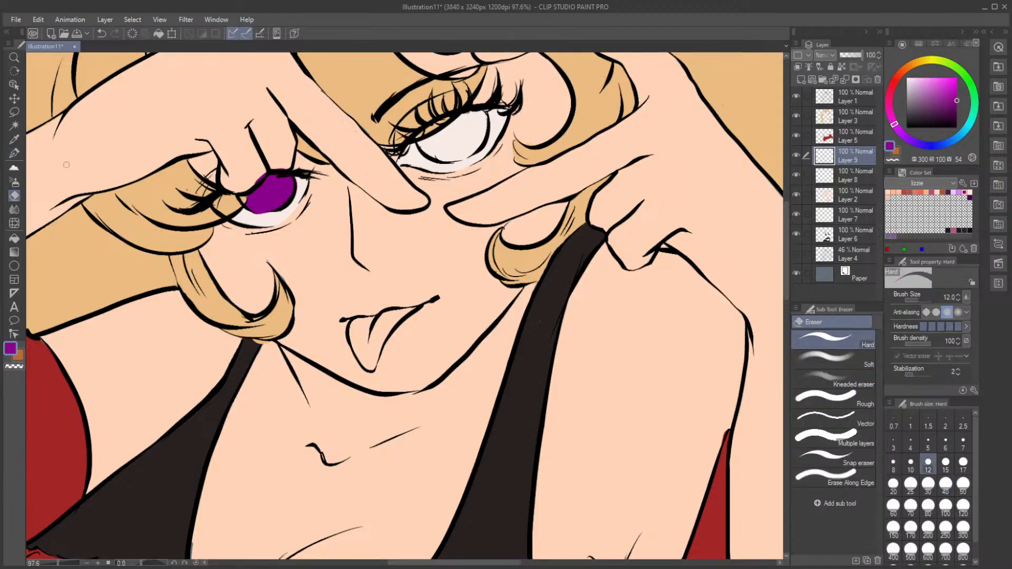
mouse_move(275, 166)
mouse_down()
mouse_move(285, 168)
mouse_move(288, 203)
mouse_up()
Step: Outline the right eye's iris in the same purple with the G-pen at size 15 and fill its interior
key(p)
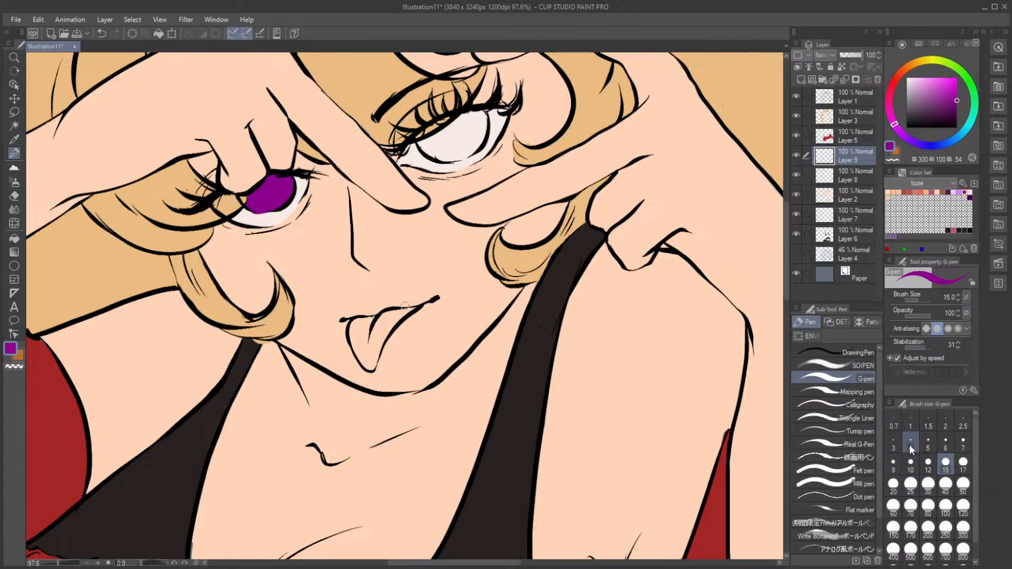
mouse_move(421, 138)
mouse_down()
mouse_move(438, 151)
mouse_move(427, 151)
mouse_move(432, 143)
mouse_up()
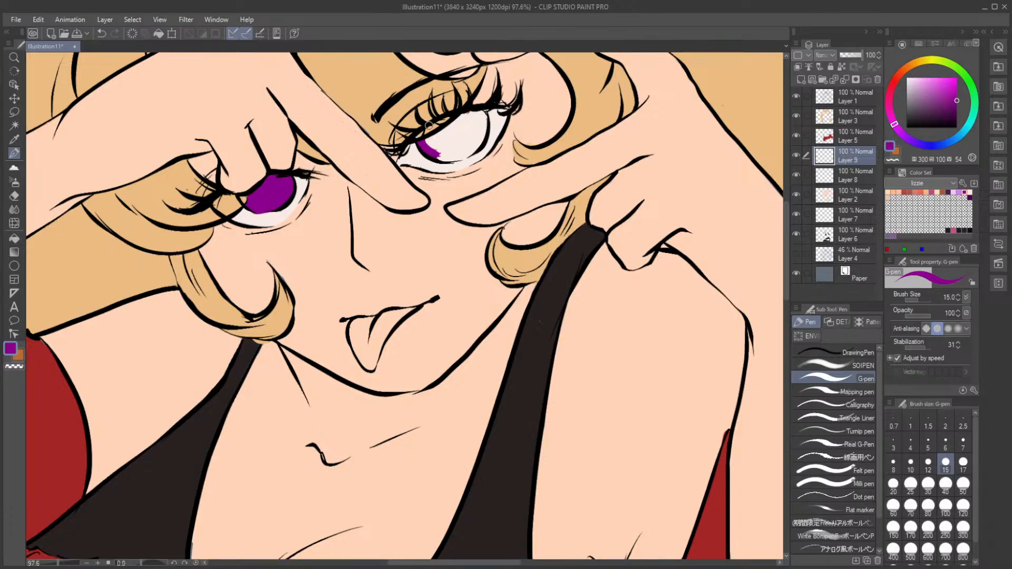
mouse_move(431, 140)
mouse_down()
mouse_move(475, 115)
mouse_move(485, 136)
mouse_move(471, 151)
mouse_move(443, 159)
mouse_move(467, 152)
mouse_move(473, 125)
mouse_up()
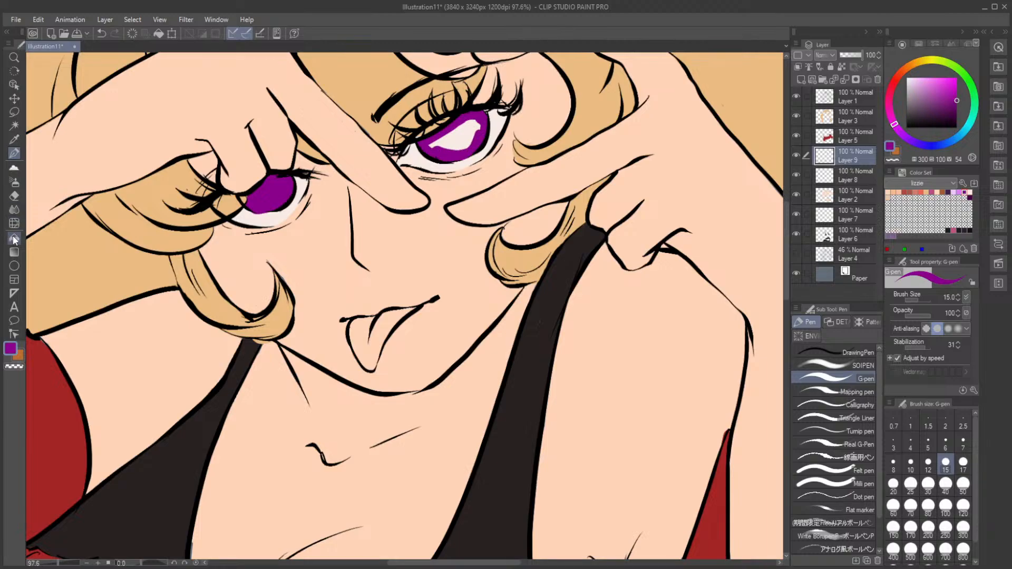
click(14, 240)
click(452, 134)
click(14, 154)
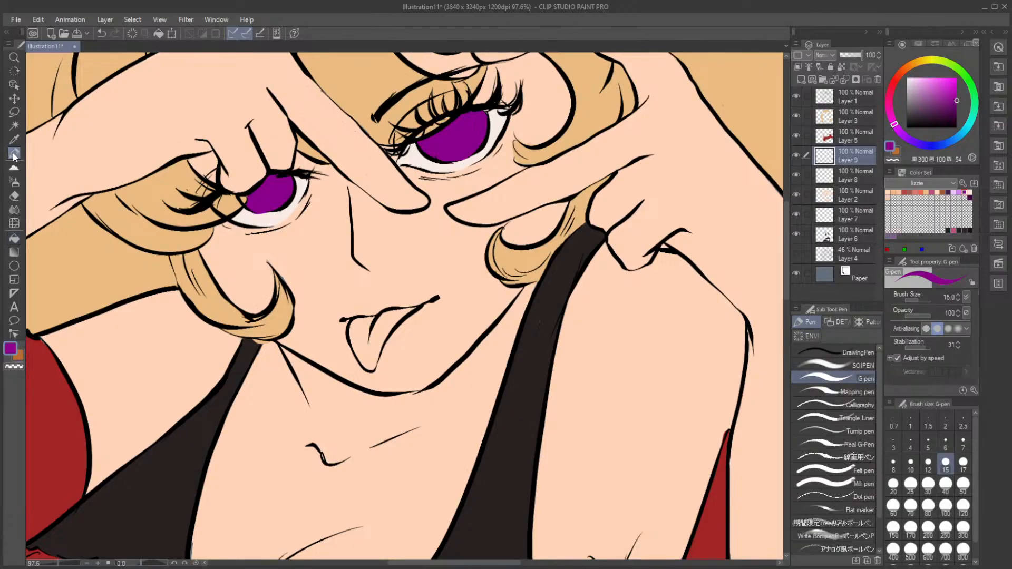
key(ctrl+0)
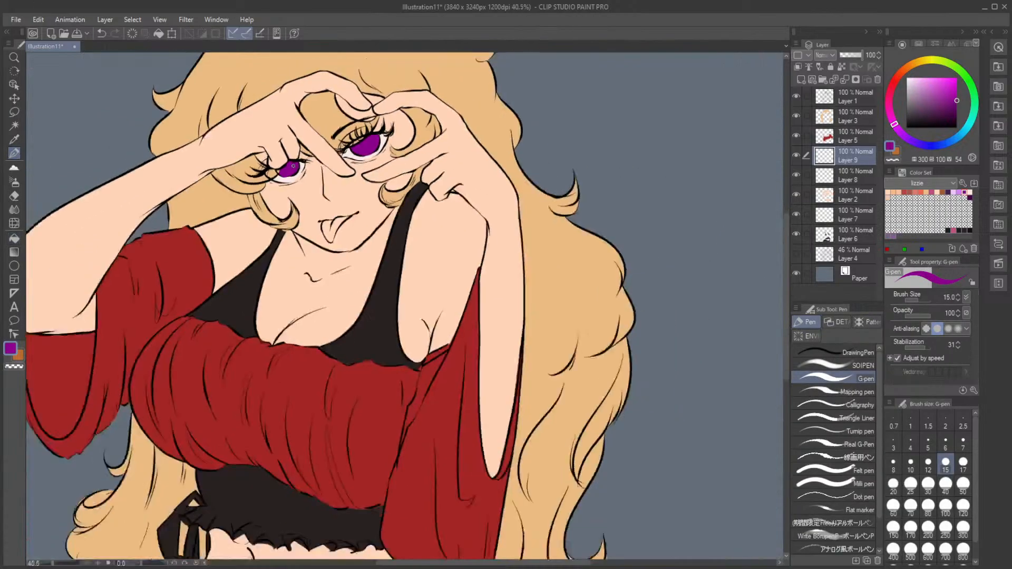
Step: Add a layer clipped to the line art and paint the right-hand eye's brow and upper lashes orange-brown with the G-pen at size 15
scroll(302, 127, up, 5)
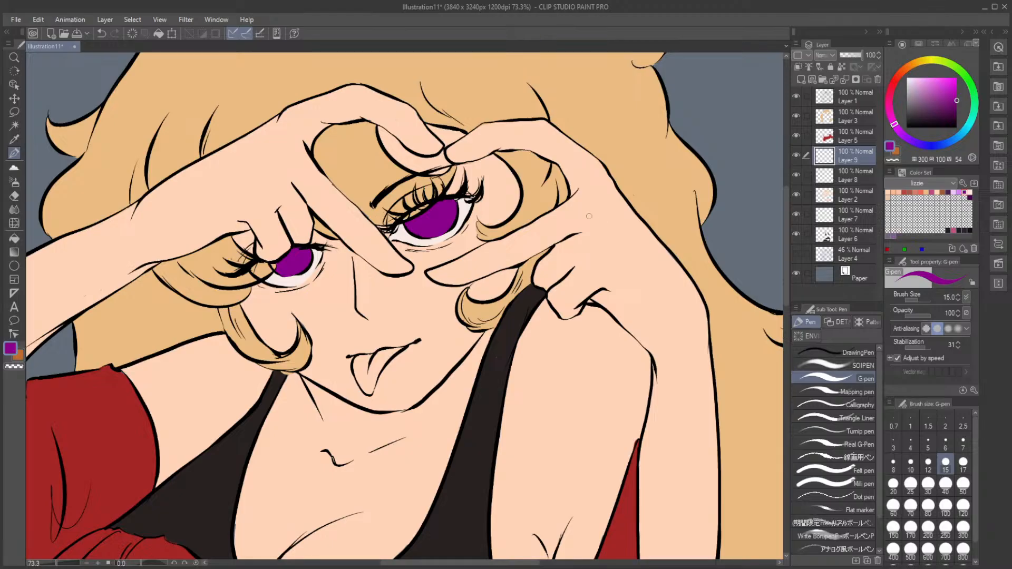
click(801, 79)
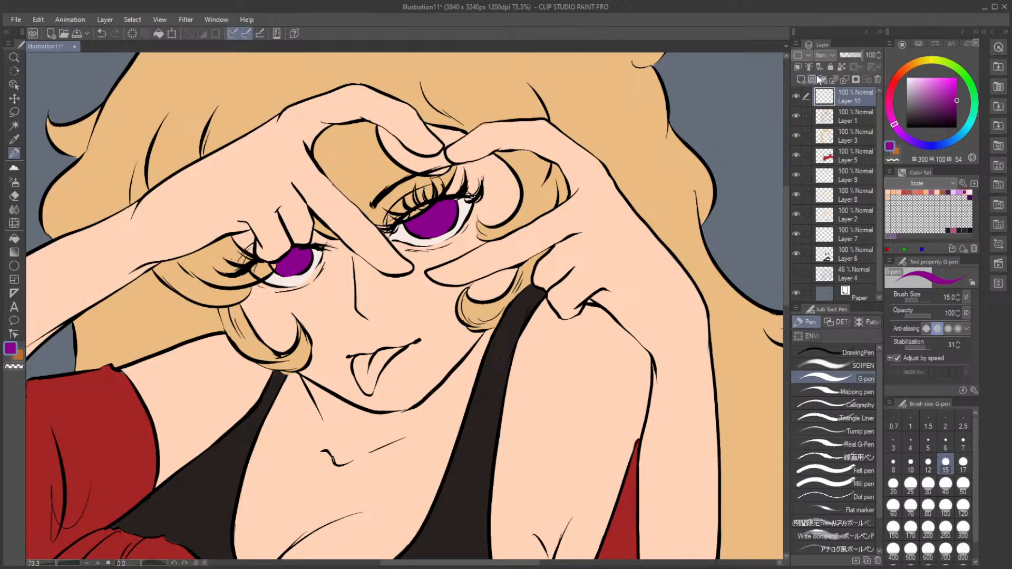
click(798, 66)
click(916, 192)
mouse_move(380, 199)
mouse_down()
mouse_move(417, 177)
mouse_move(386, 217)
mouse_move(412, 208)
mouse_move(392, 221)
mouse_move(440, 190)
mouse_up()
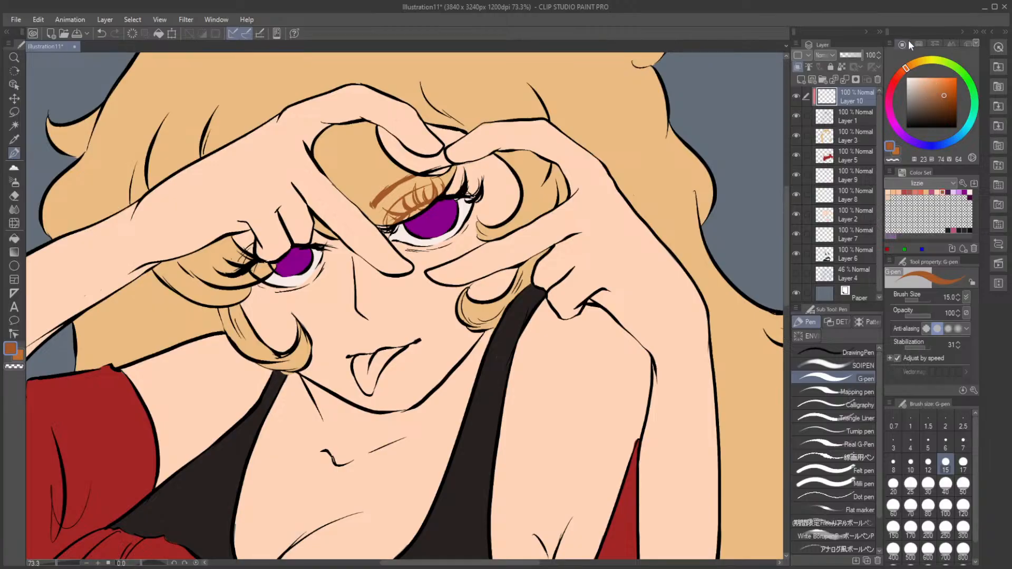
Step: Sample the blond hair color, darken it slightly, and recolor both eyes' brow and lash lines that overlap the hair with it
key(i)
click(133, 137)
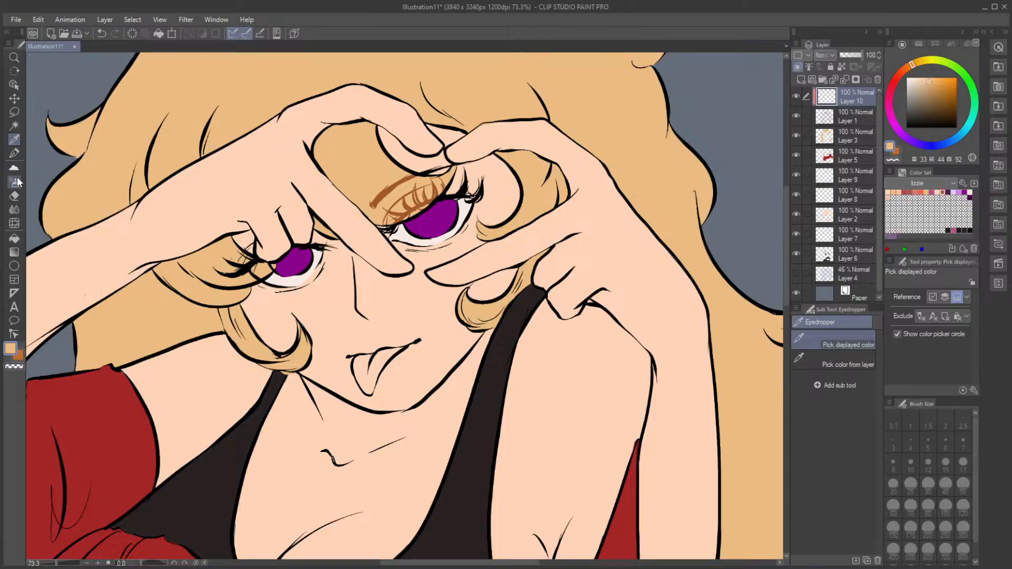
click(14, 153)
click(918, 44)
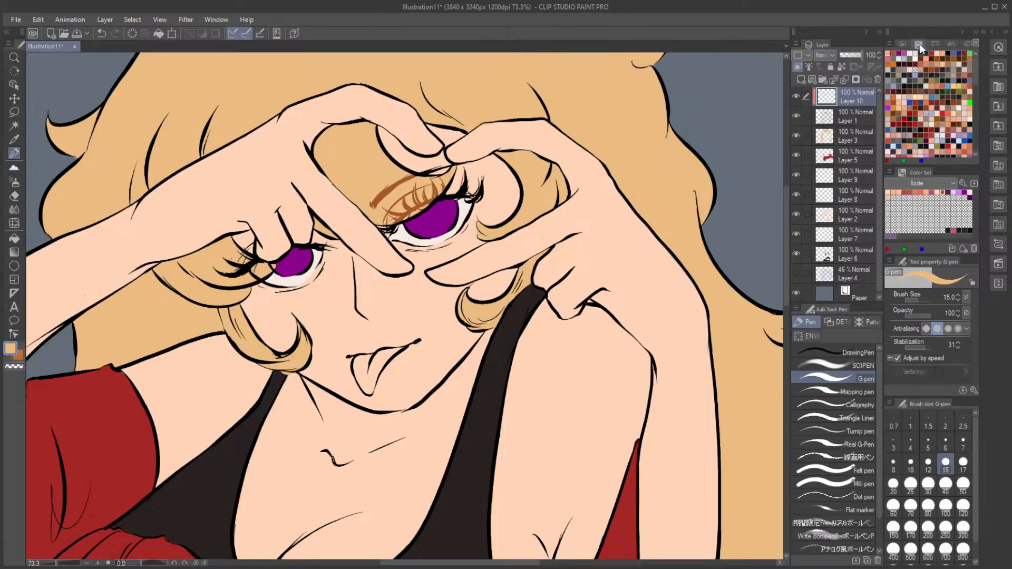
click(902, 43)
click(930, 83)
drag(932, 80, 935, 85)
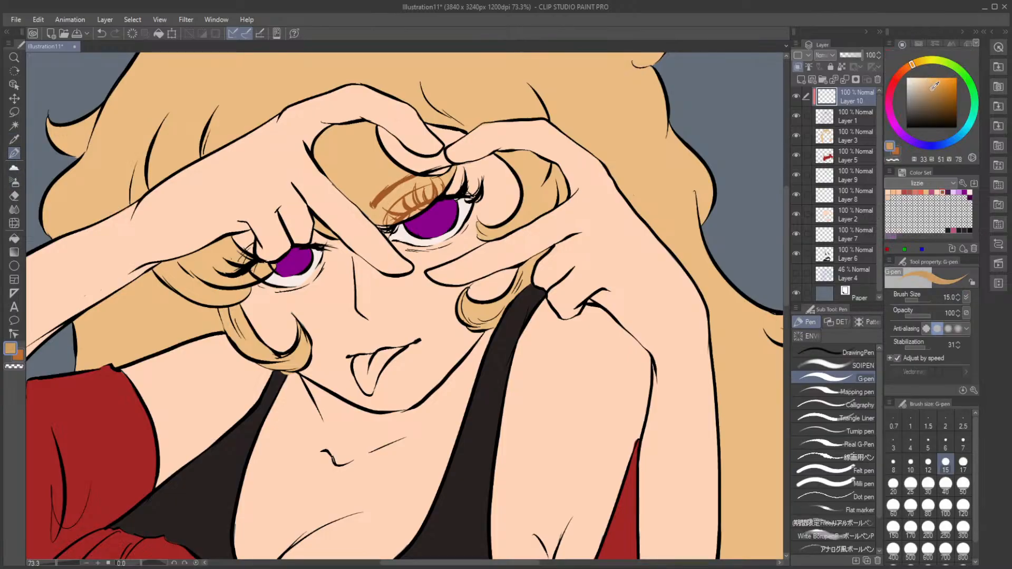
click(15, 239)
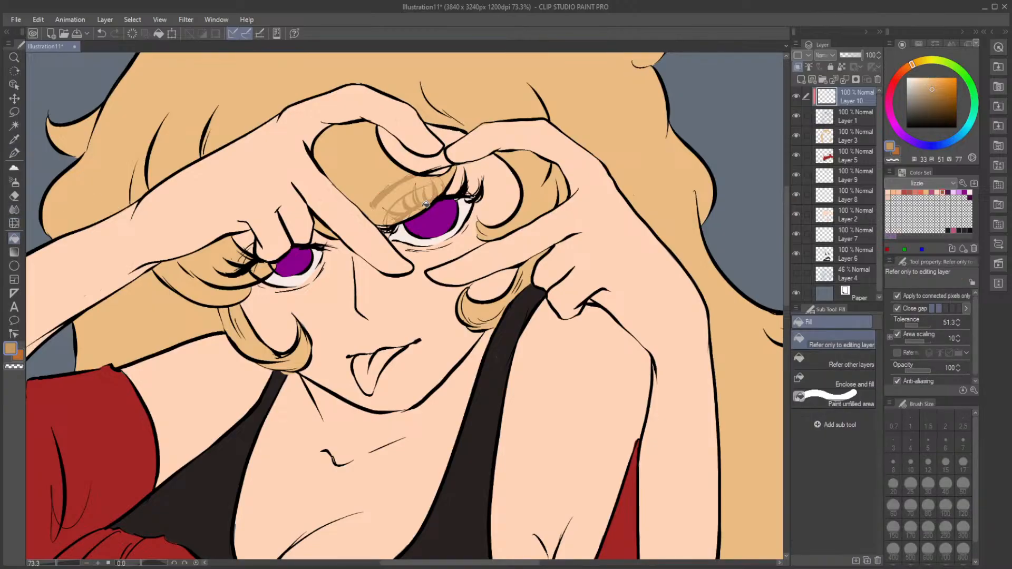
click(14, 154)
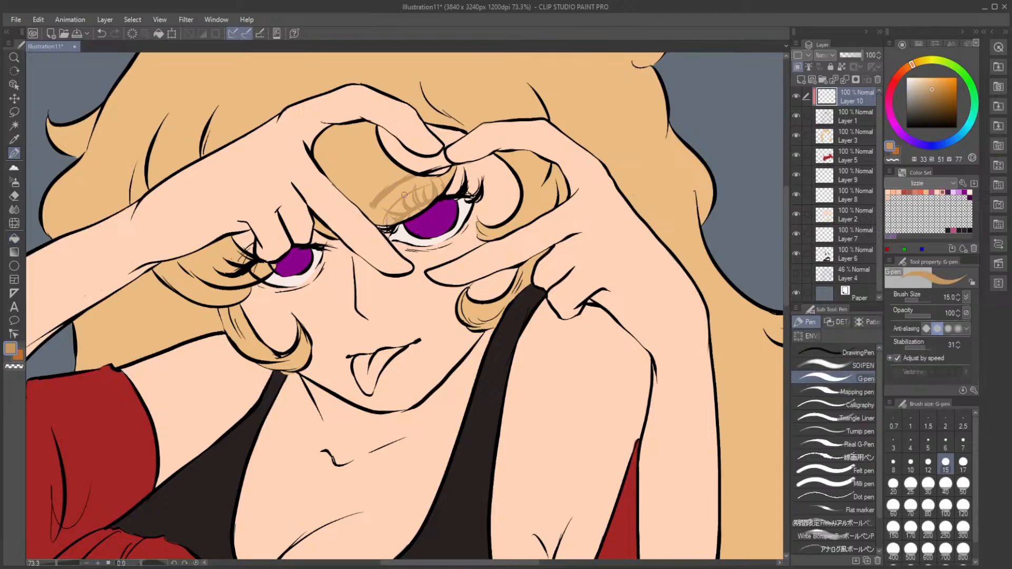
mouse_move(231, 260)
mouse_down()
mouse_move(207, 261)
mouse_move(251, 262)
mouse_move(256, 250)
mouse_move(249, 262)
mouse_move(227, 255)
mouse_move(257, 273)
mouse_up()
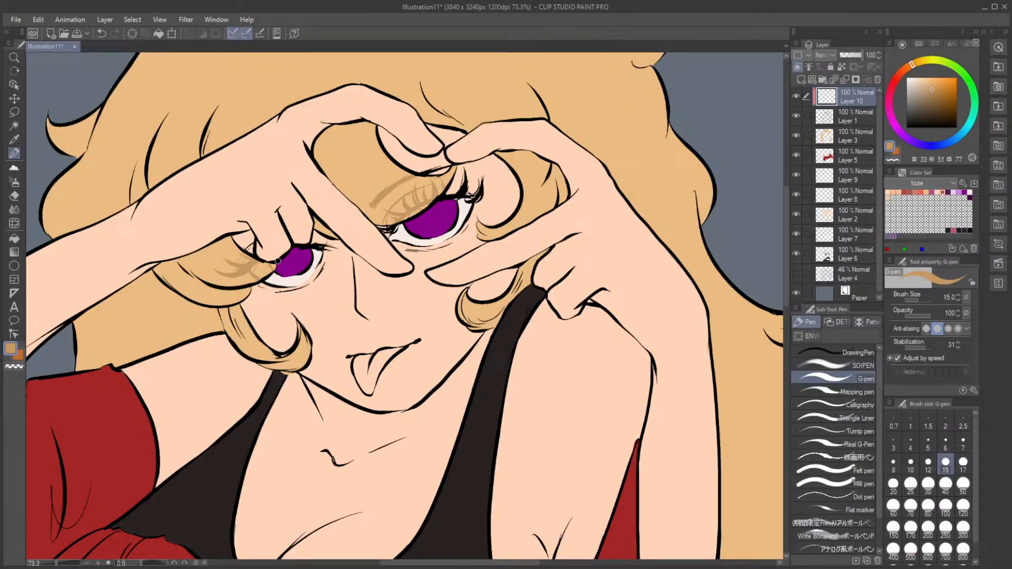
Step: Identify the eye-white layer by toggling layer visibility and add a new layer directly above Layer 7
click(800, 195)
click(796, 233)
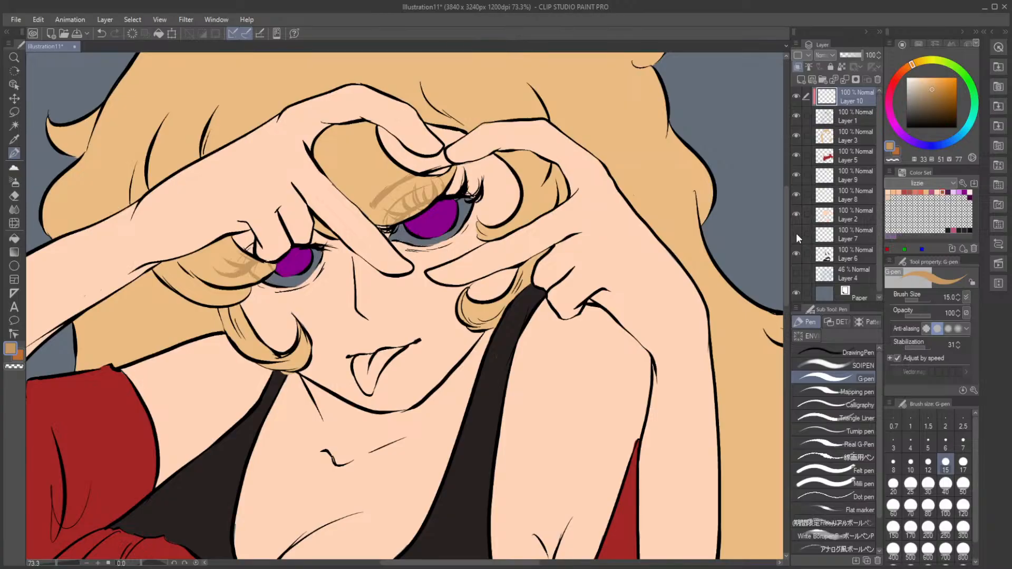
click(796, 233)
click(846, 233)
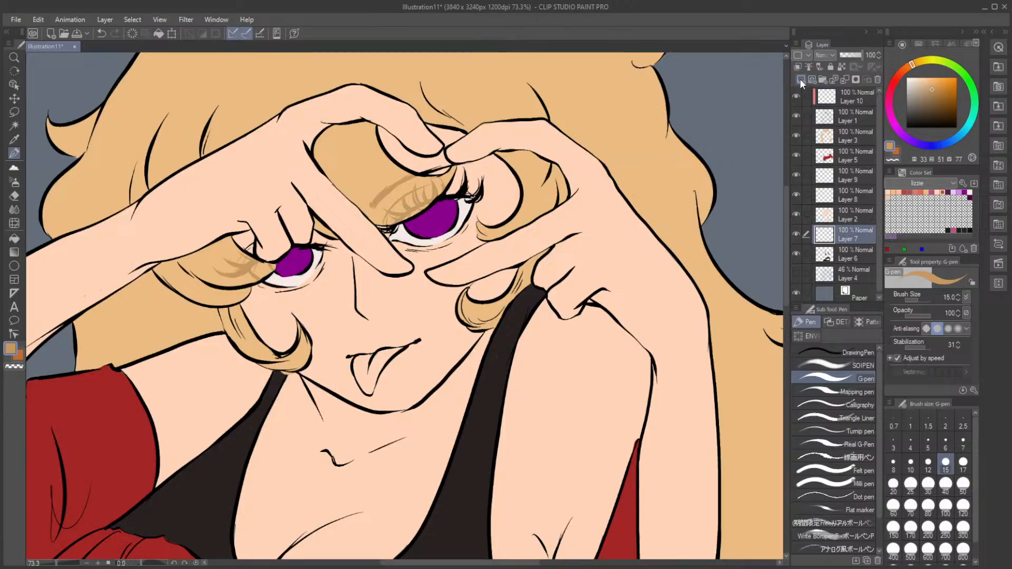
click(800, 80)
Step: Choose a muted red from the color set and move the new layer above the skin layer, Layer 2
mouse_move(900, 59)
mouse_down()
mouse_move(906, 86)
mouse_move(941, 84)
mouse_up()
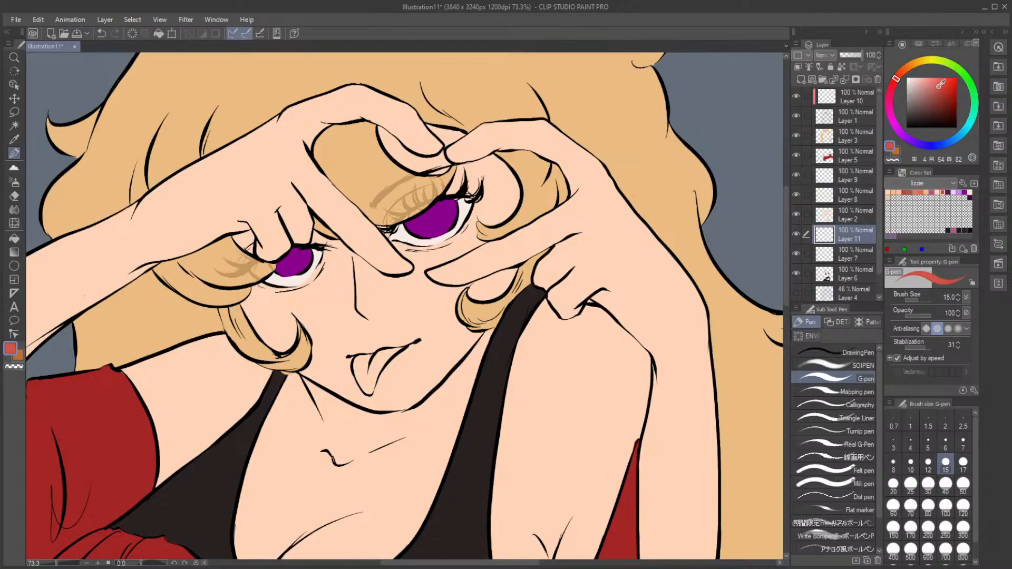
click(921, 192)
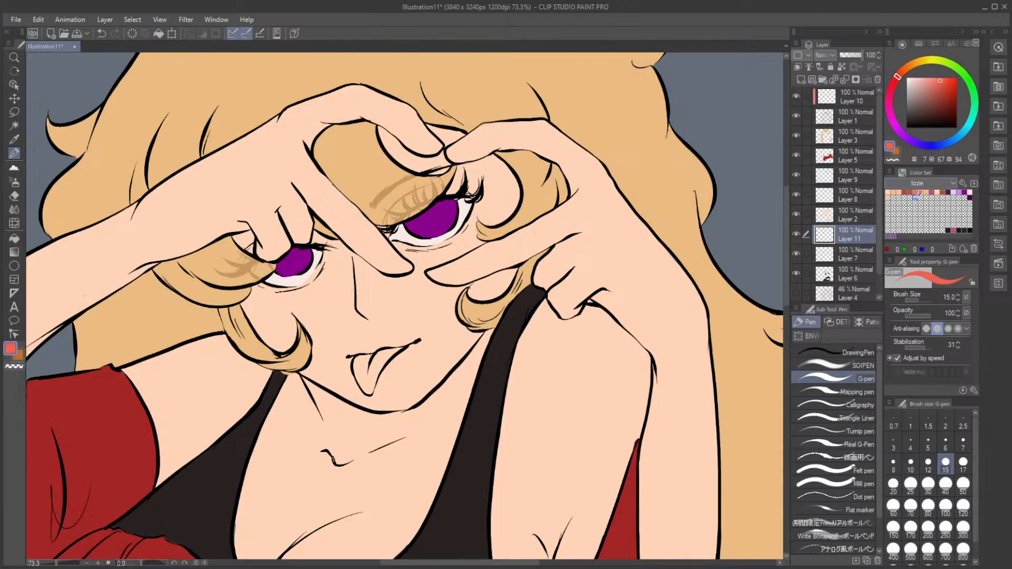
click(904, 193)
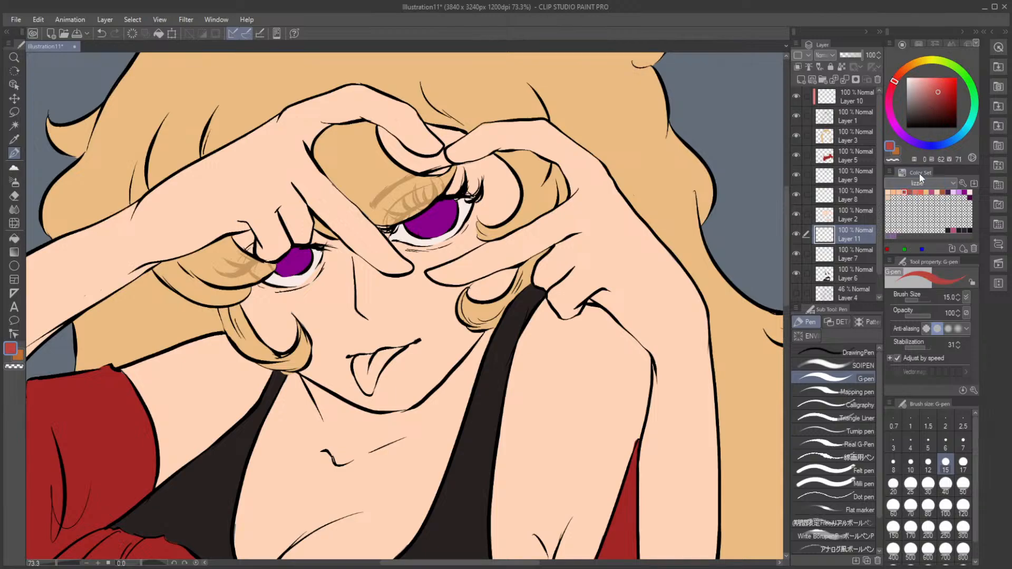
key(ctrl+z)
click(797, 236)
drag(849, 207, 847, 211)
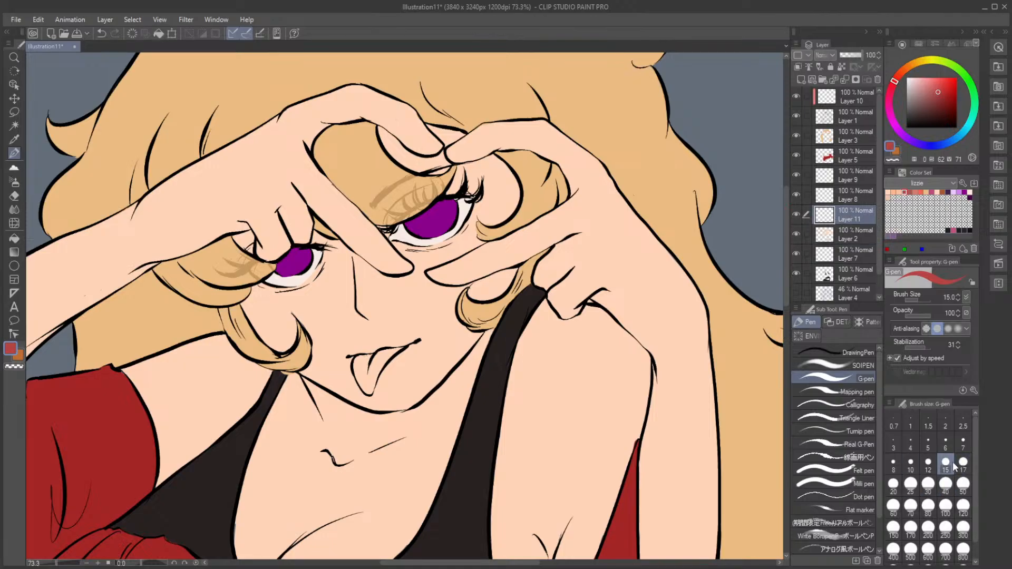
Step: Paint the tongue red with the G-pen at size 30, and touch up its edges at size 5
click(946, 444)
click(927, 481)
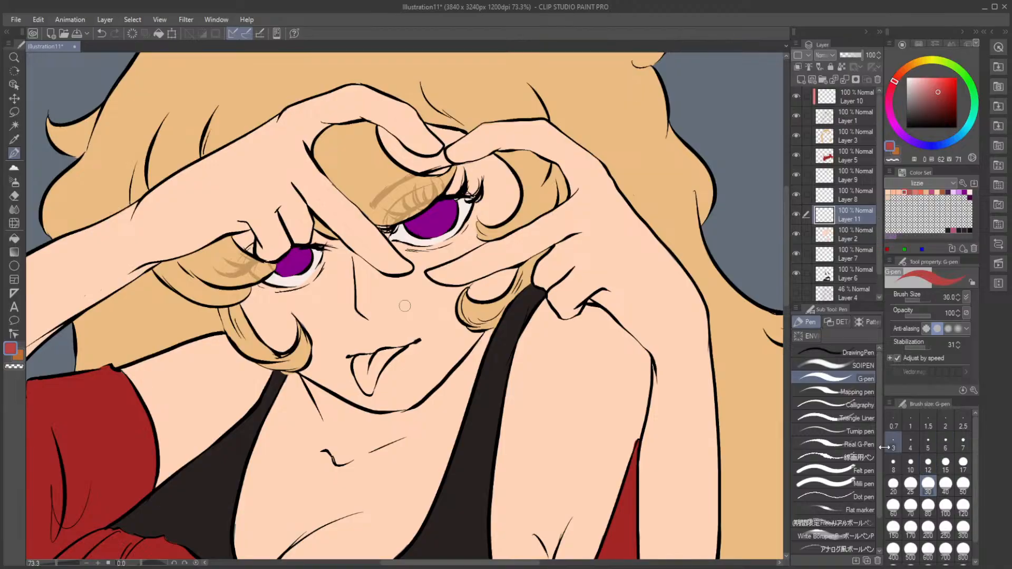
mouse_move(359, 369)
mouse_down()
mouse_move(366, 393)
mouse_move(387, 357)
mouse_move(380, 352)
mouse_move(371, 372)
mouse_move(356, 360)
mouse_move(371, 358)
mouse_up()
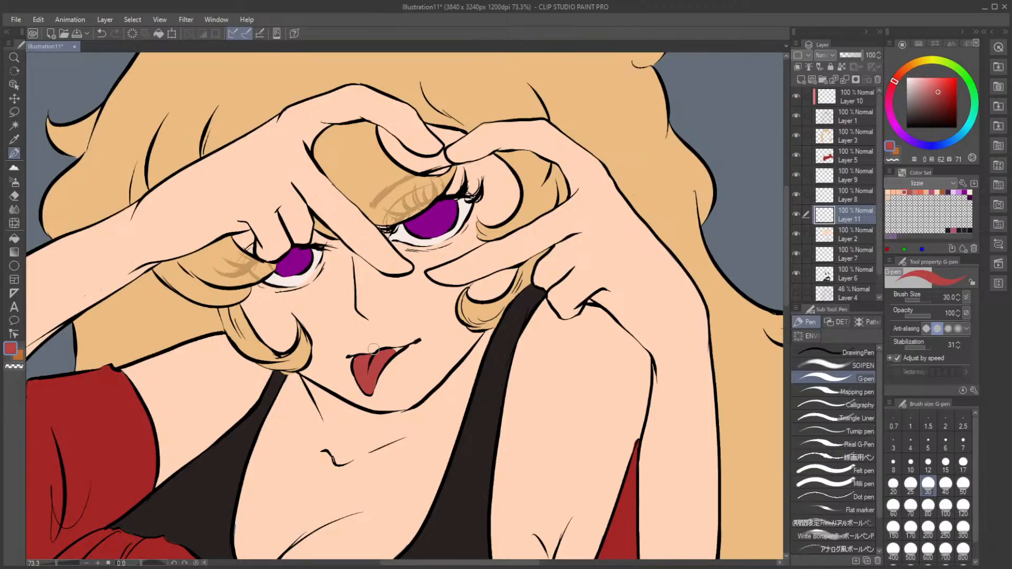
click(928, 444)
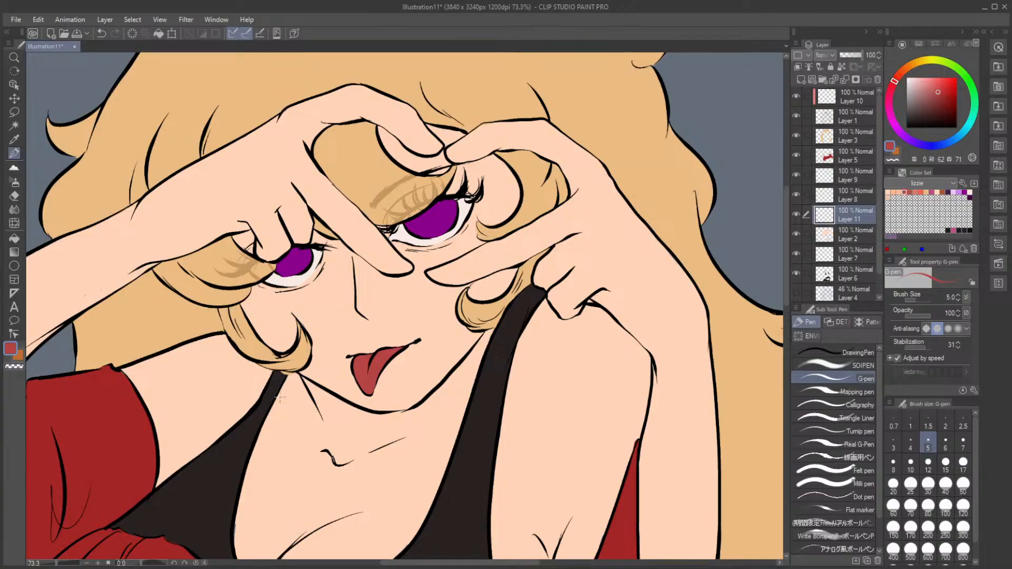
drag(352, 378, 330, 328)
Step: Add a new layer clipped to the hair layer, Layer 3, and choose a pink from the color set
scroll(330, 327, up, 1)
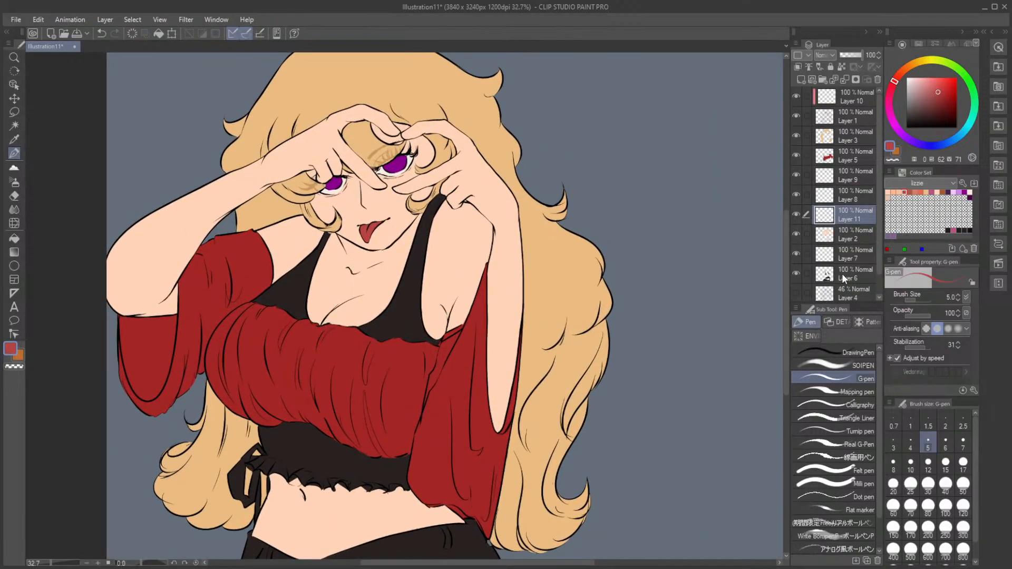
scroll(878, 233, down, 1)
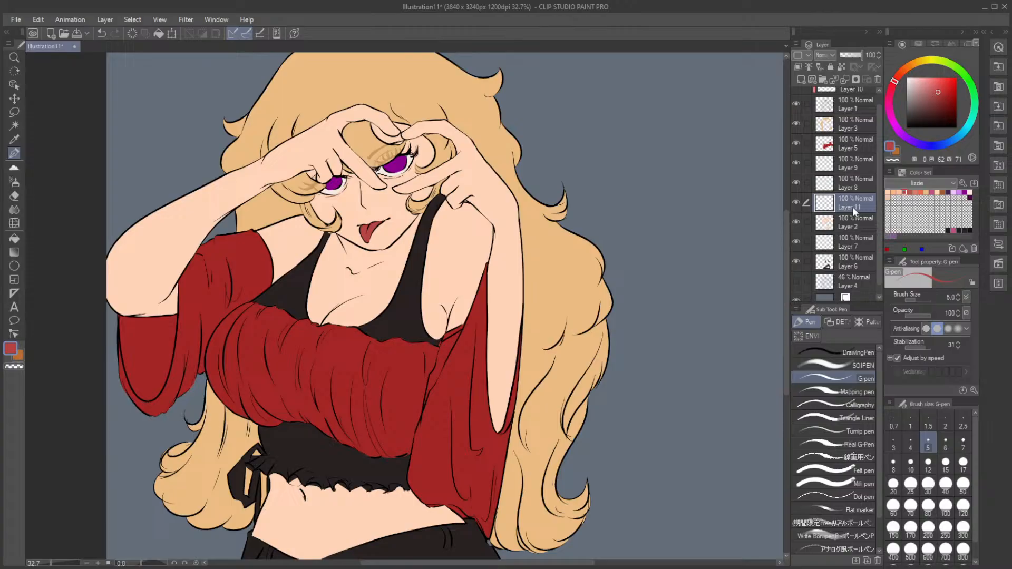
click(855, 123)
click(801, 79)
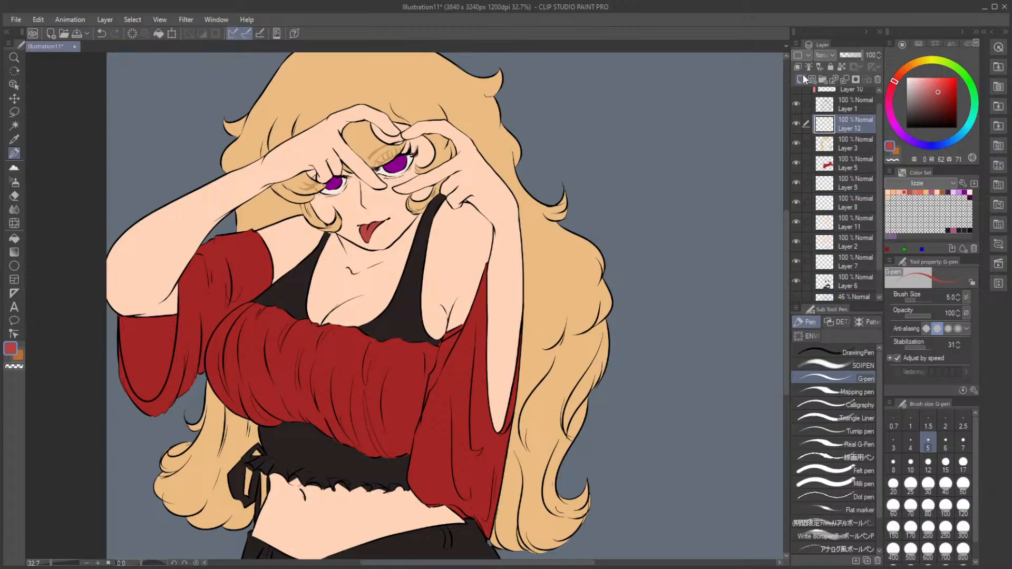
click(931, 192)
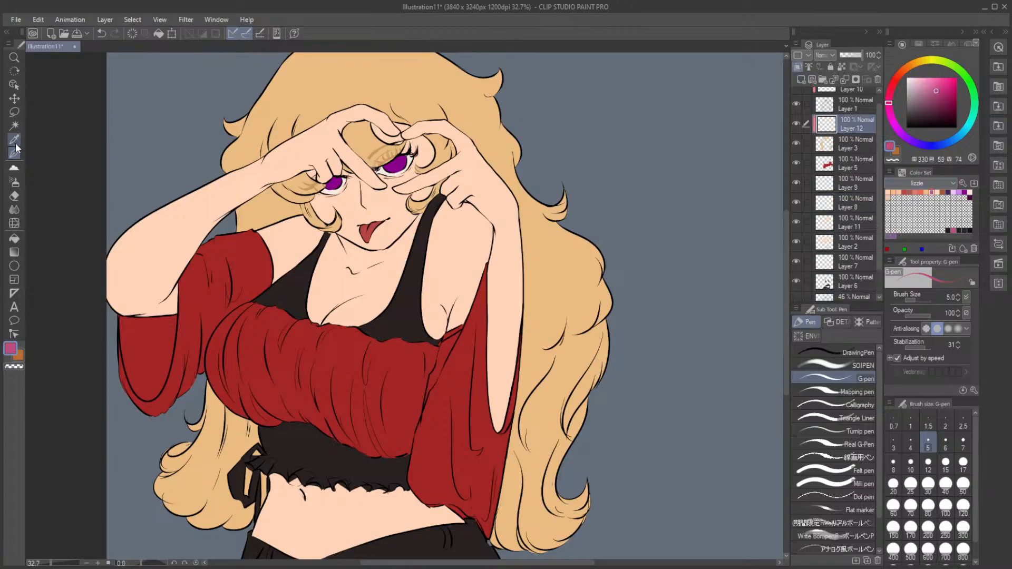
Step: Shade the lower ends of the hair on both sides with a pink gradient using the Soft airbrush at size 600
click(945, 550)
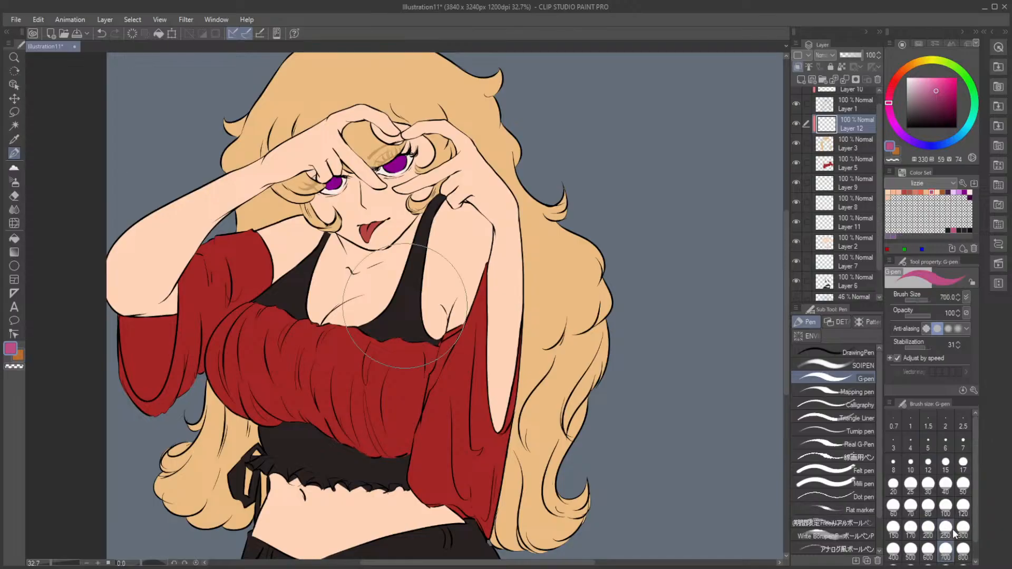
click(14, 208)
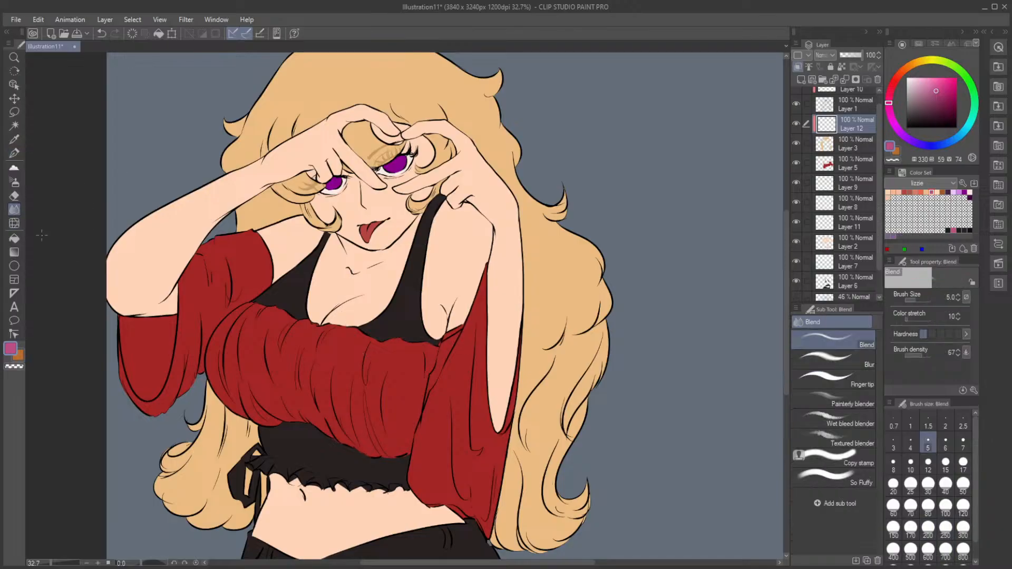
click(14, 153)
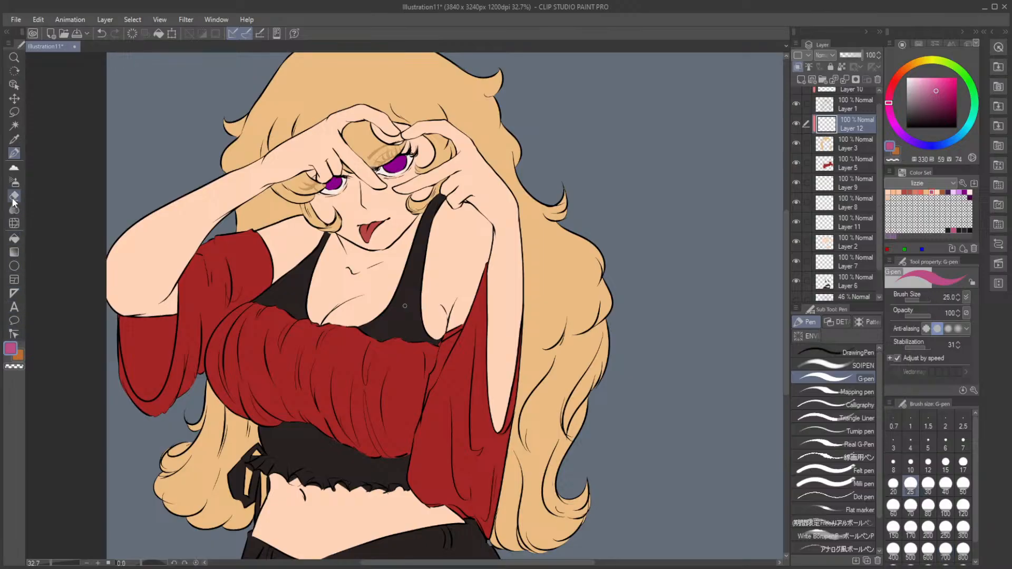
click(14, 182)
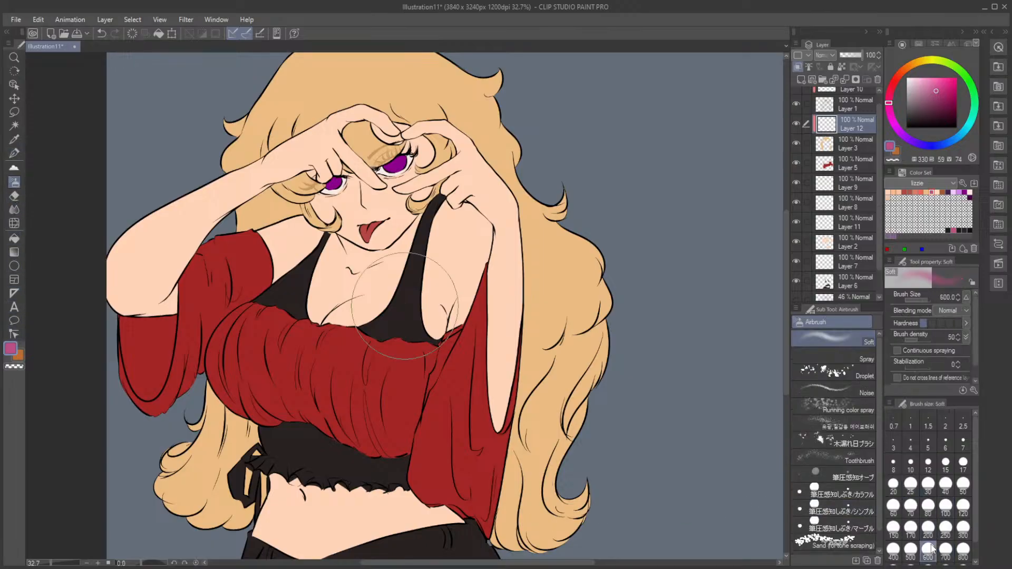
mouse_move(532, 509)
mouse_down()
mouse_move(569, 518)
mouse_move(522, 511)
mouse_move(601, 505)
mouse_move(623, 453)
mouse_move(592, 464)
mouse_up()
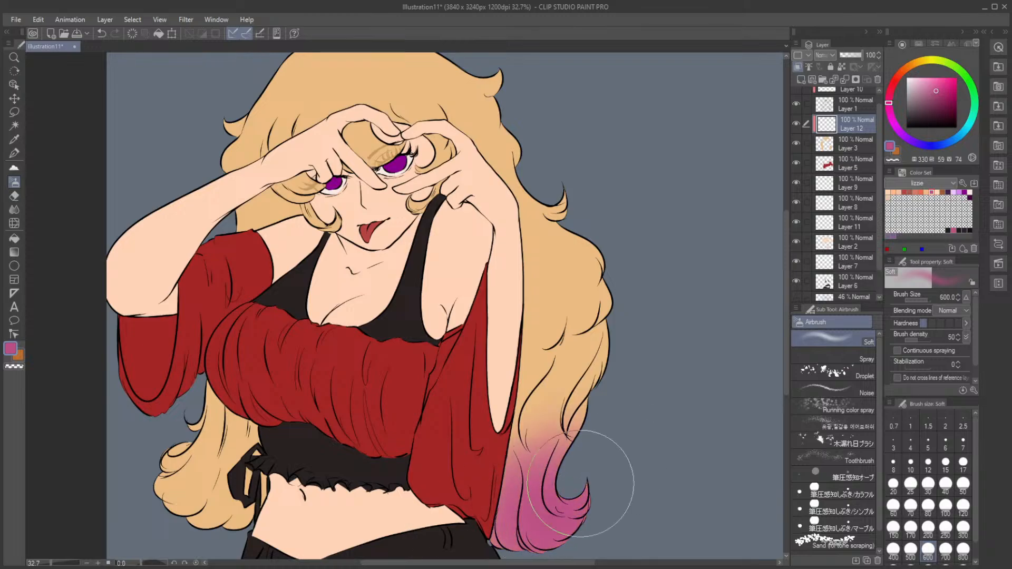
mouse_move(253, 506)
mouse_down()
mouse_move(203, 488)
mouse_move(179, 456)
mouse_move(235, 457)
mouse_up()
Step: Lasso an inner strand of the hair on the right side, shade it pink with the Soft airbrush at size 200, and deselect
click(946, 483)
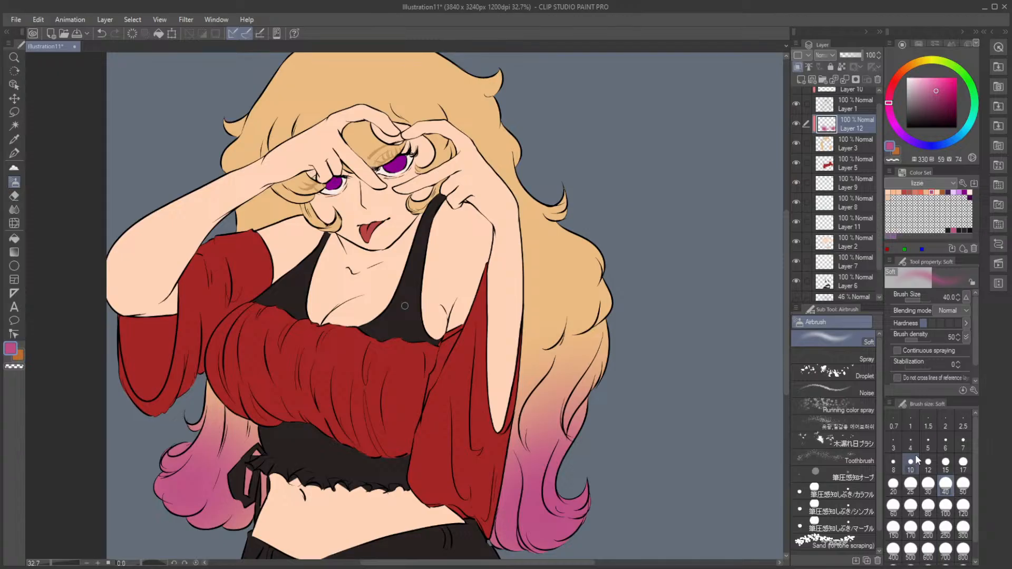
key(m)
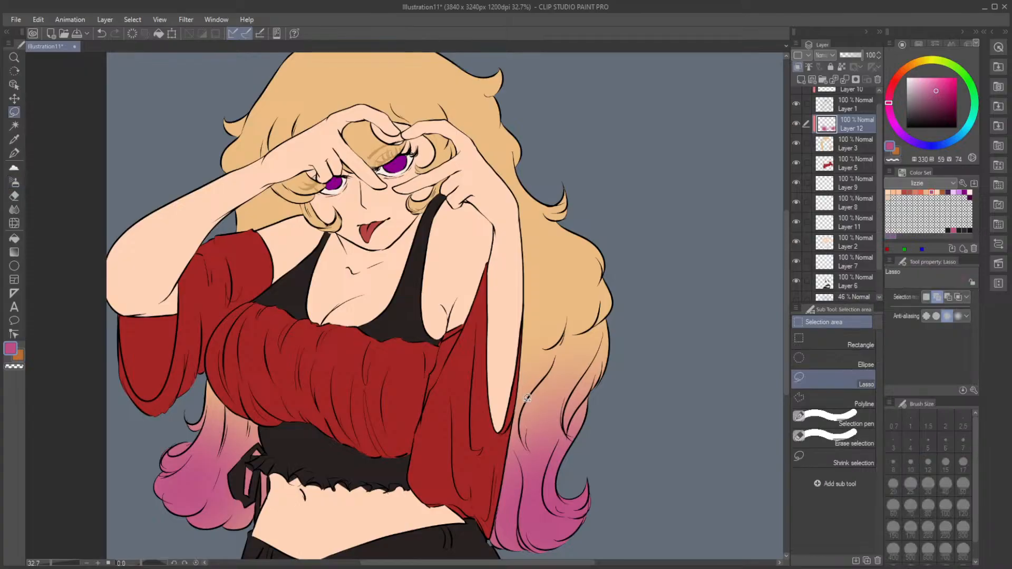
mouse_move(543, 379)
mouse_down()
mouse_move(521, 427)
mouse_move(531, 452)
mouse_move(538, 420)
mouse_move(568, 389)
mouse_move(570, 322)
mouse_up()
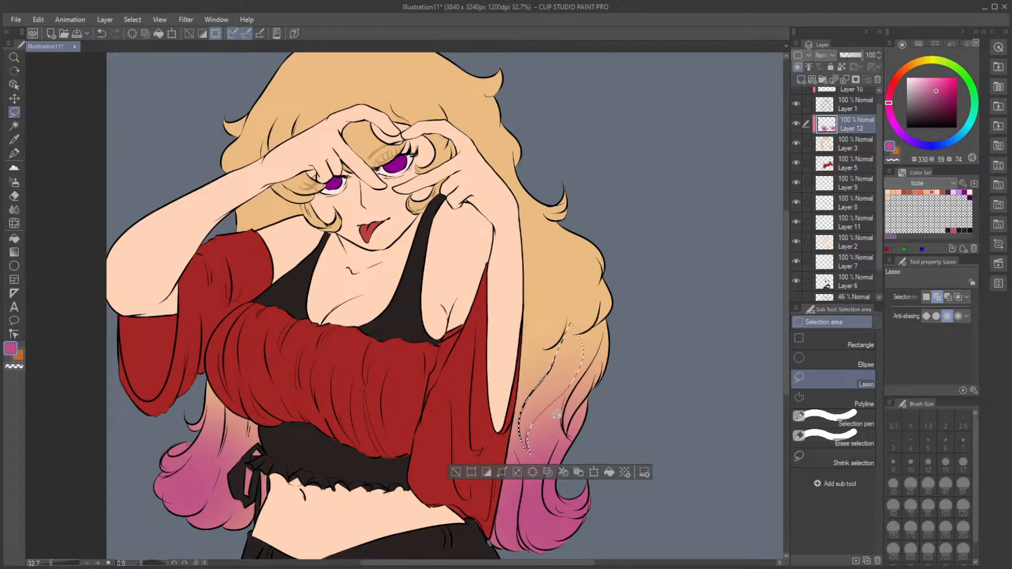
key(b)
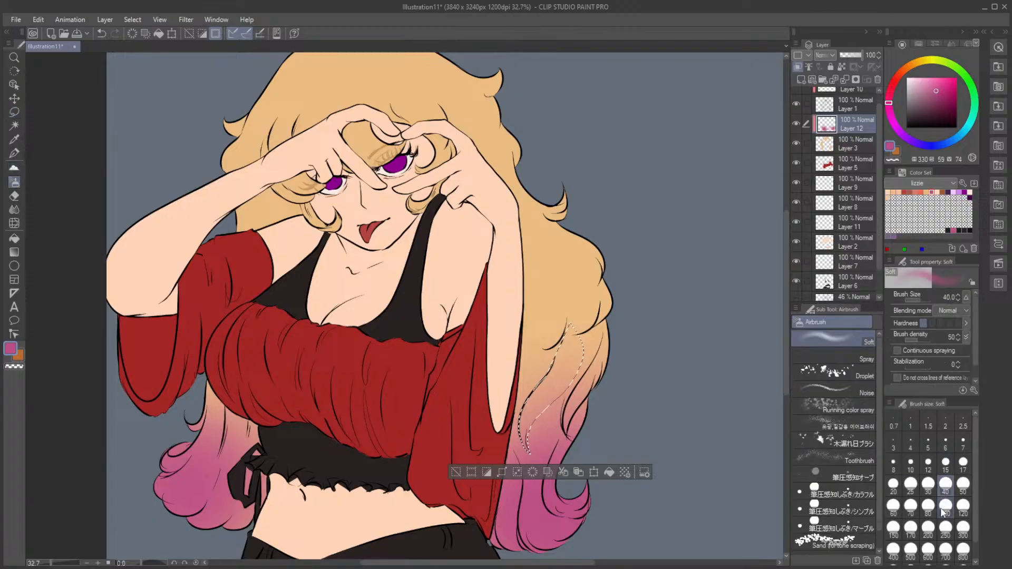
click(928, 527)
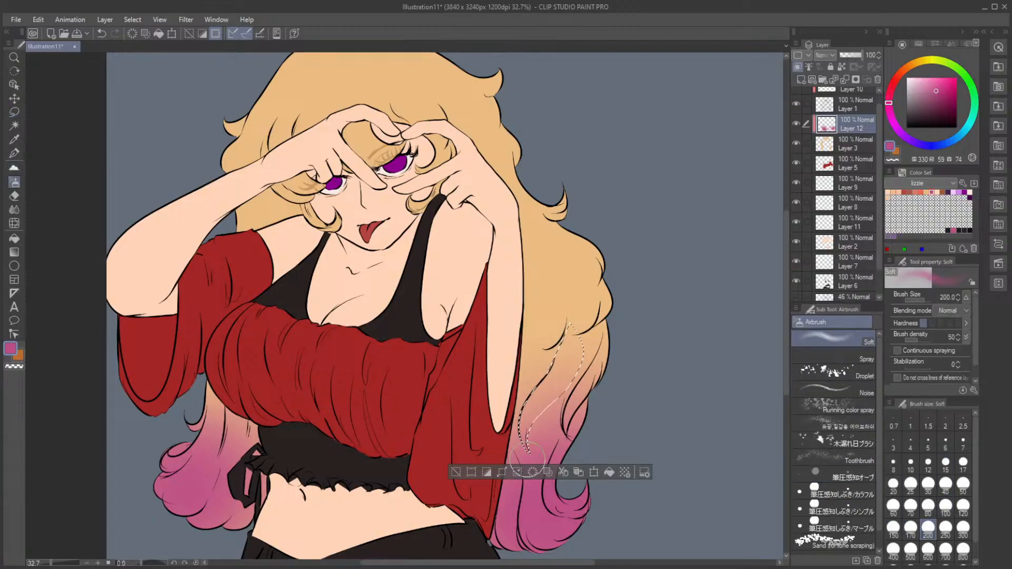
mouse_move(528, 460)
mouse_down()
mouse_move(535, 441)
mouse_move(504, 435)
mouse_move(511, 415)
mouse_move(584, 377)
mouse_move(568, 400)
mouse_move(570, 435)
mouse_move(616, 356)
mouse_move(613, 316)
mouse_move(589, 373)
mouse_up()
click(456, 472)
Step: Lasso the outer lower strand and the small curl above it on the right side, airbrushing each pink within its selection
key(m)
key(b)
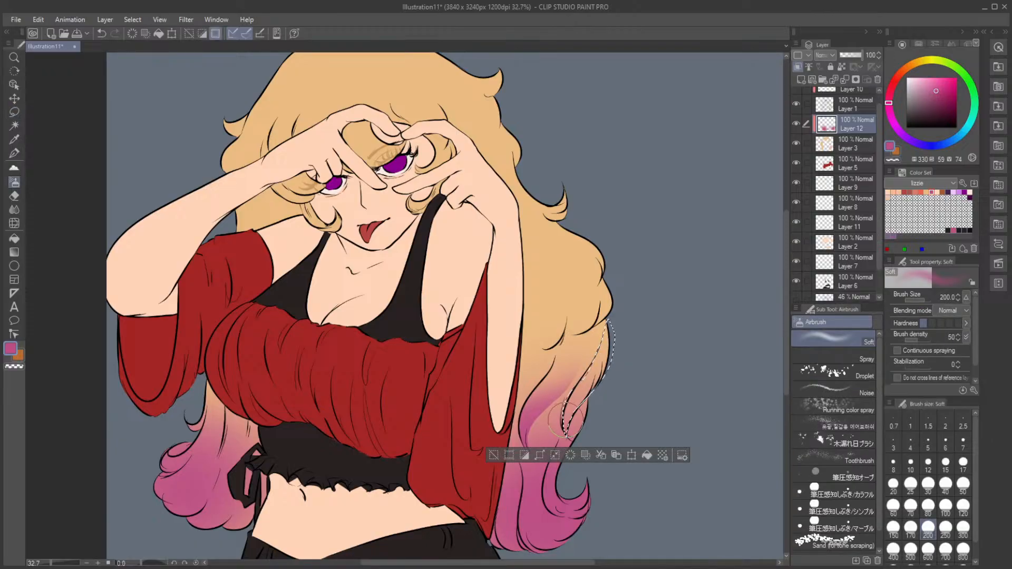
click(493, 454)
key(m)
mouse_move(540, 337)
mouse_down()
mouse_move(569, 319)
mouse_move(573, 291)
mouse_move(551, 352)
mouse_move(577, 309)
mouse_move(596, 302)
mouse_move(587, 258)
mouse_move(605, 287)
mouse_move(598, 323)
mouse_move(577, 331)
mouse_move(584, 304)
mouse_up()
key(b)
click(459, 367)
Step: Try shading the outer hair curl above the lower strands on the right side pink within a lasso selection
key(m)
key(b)
click(491, 353)
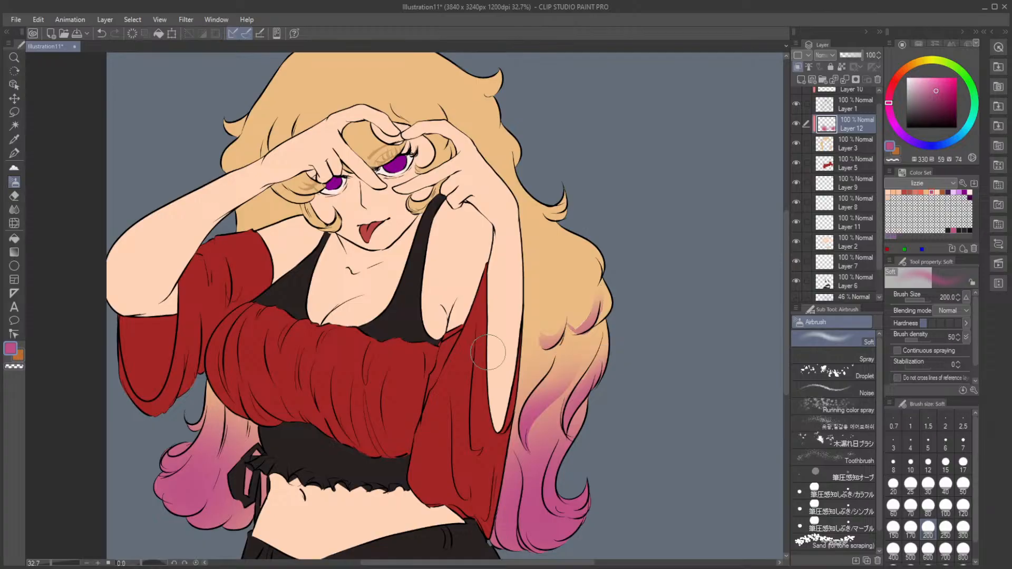
key(ctrl+z)
key(ctrl+z)
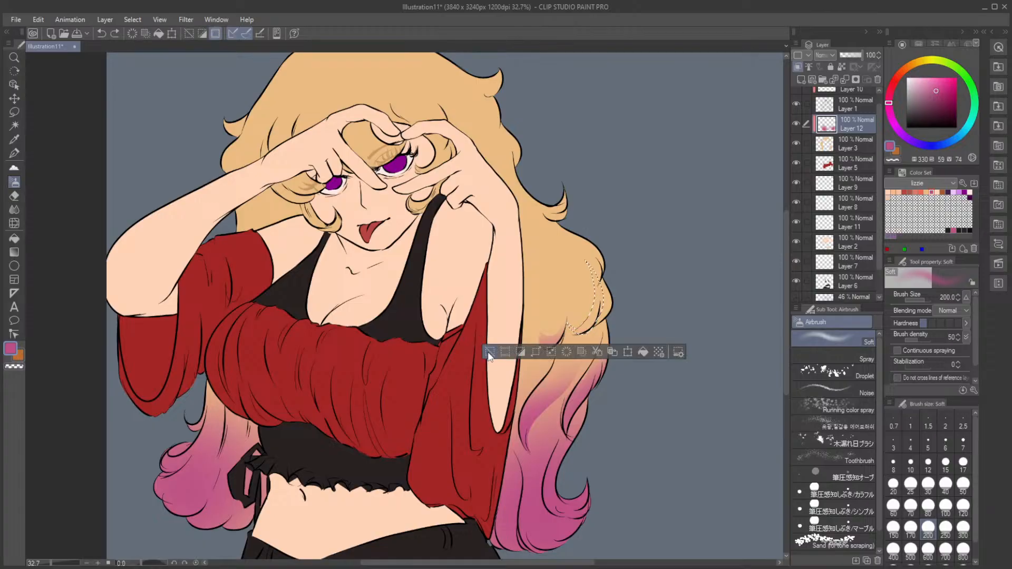
click(490, 352)
key(m)
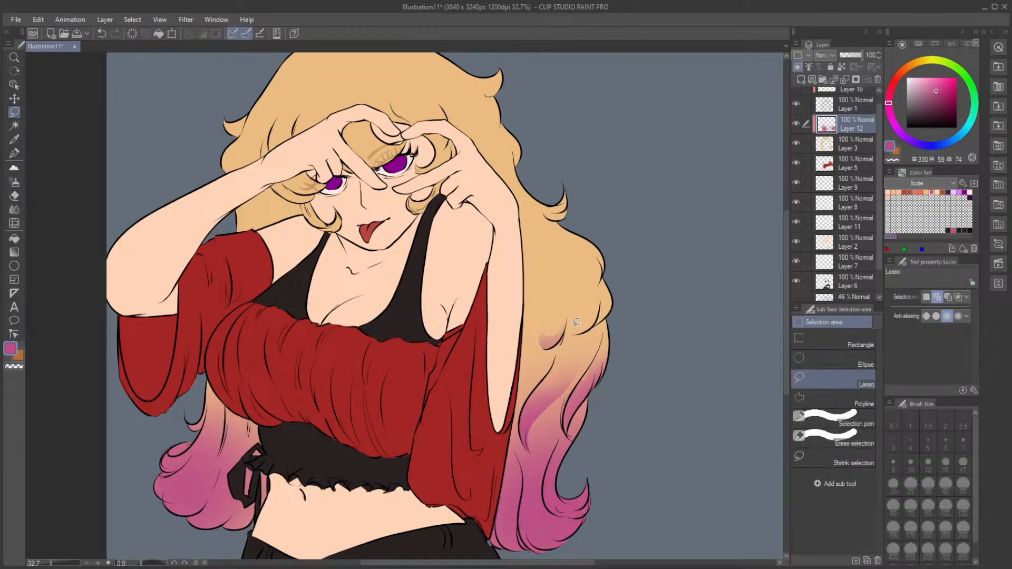
mouse_move(595, 311)
mouse_down()
mouse_move(594, 272)
mouse_move(599, 317)
mouse_move(565, 331)
mouse_move(575, 298)
mouse_up()
key(b)
click(487, 352)
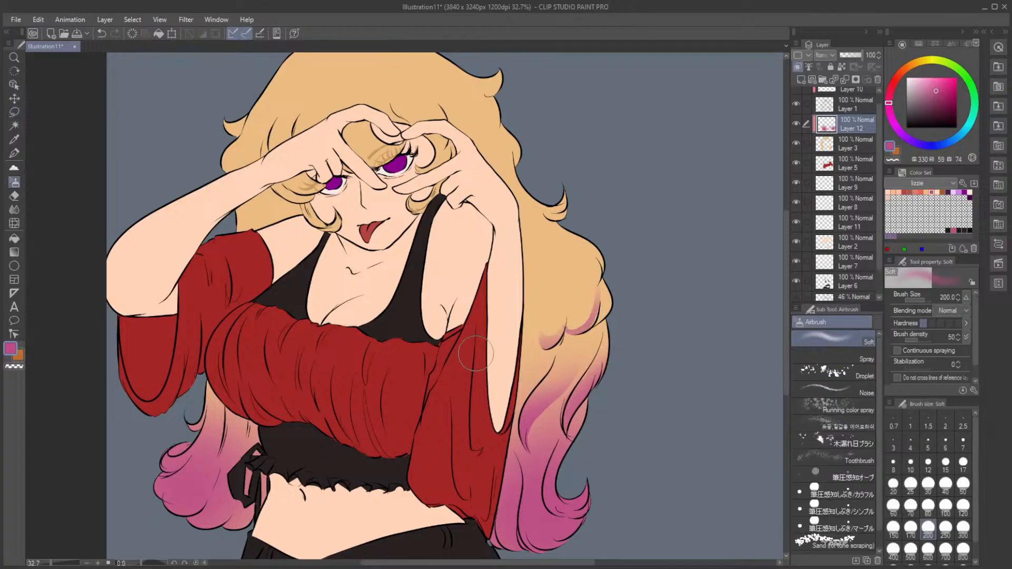
key(ctrl+z)
key(ctrl+z)
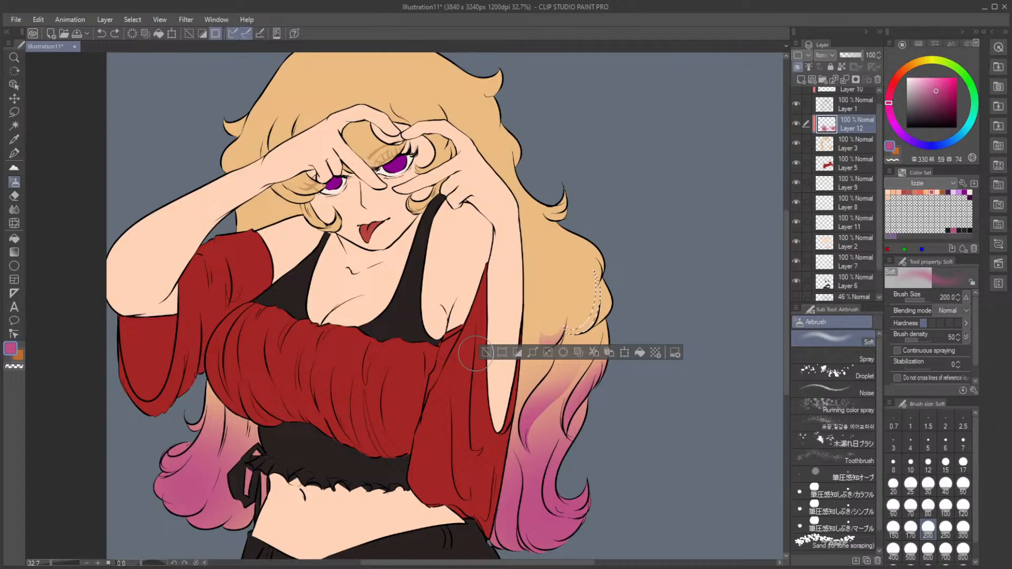
click(486, 350)
Step: Lasso the inner edge of the outer curl on the right side, shade it pink with the Soft airbrush, and deselect
key(m)
mouse_move(566, 325)
mouse_down()
mouse_move(577, 327)
mouse_move(594, 266)
mouse_move(599, 316)
mouse_move(582, 317)
mouse_up()
key(b)
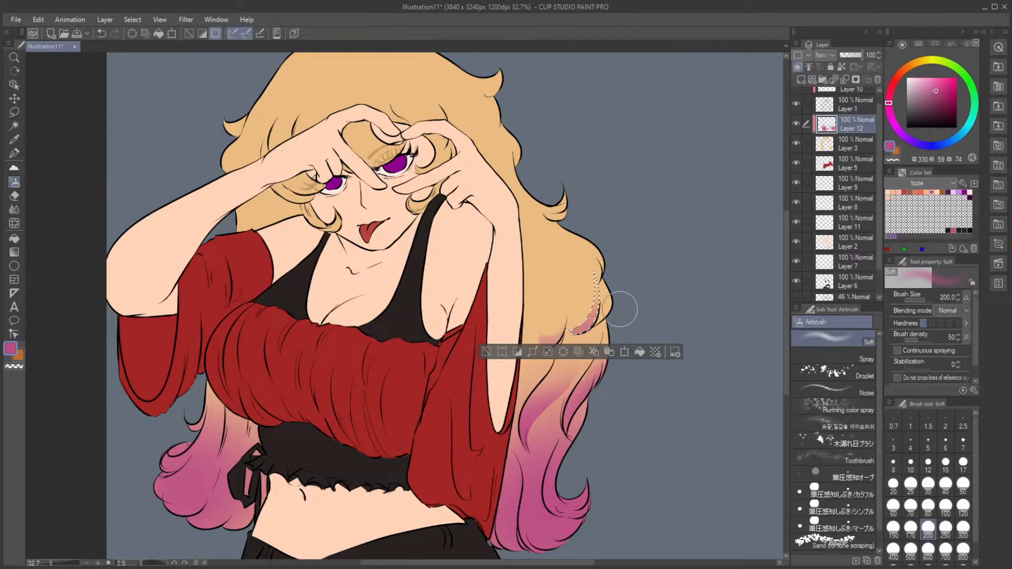
click(486, 352)
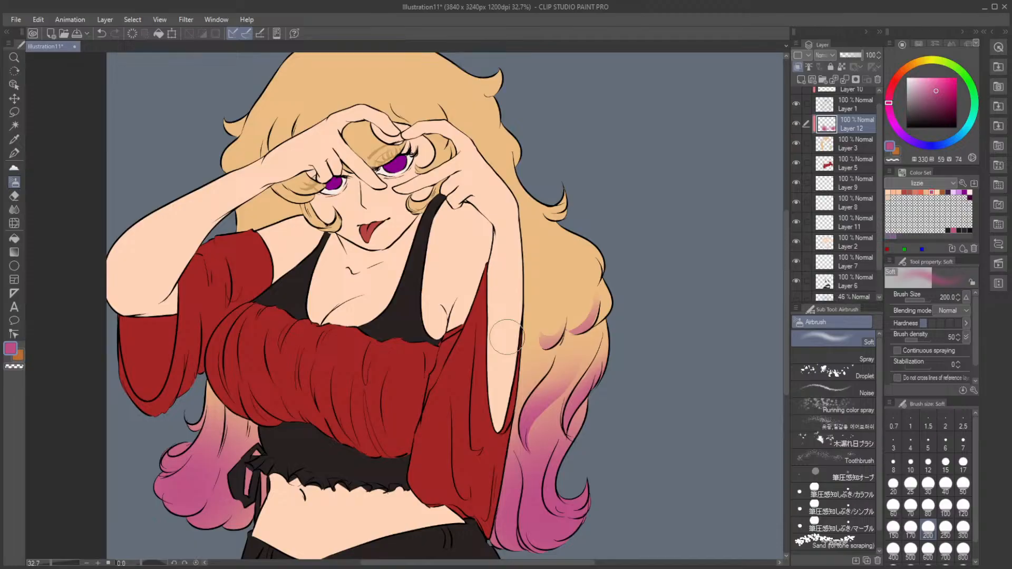
Step: Shade the two curled locks framing the face pink with the Soft airbrush at size 200
key(m)
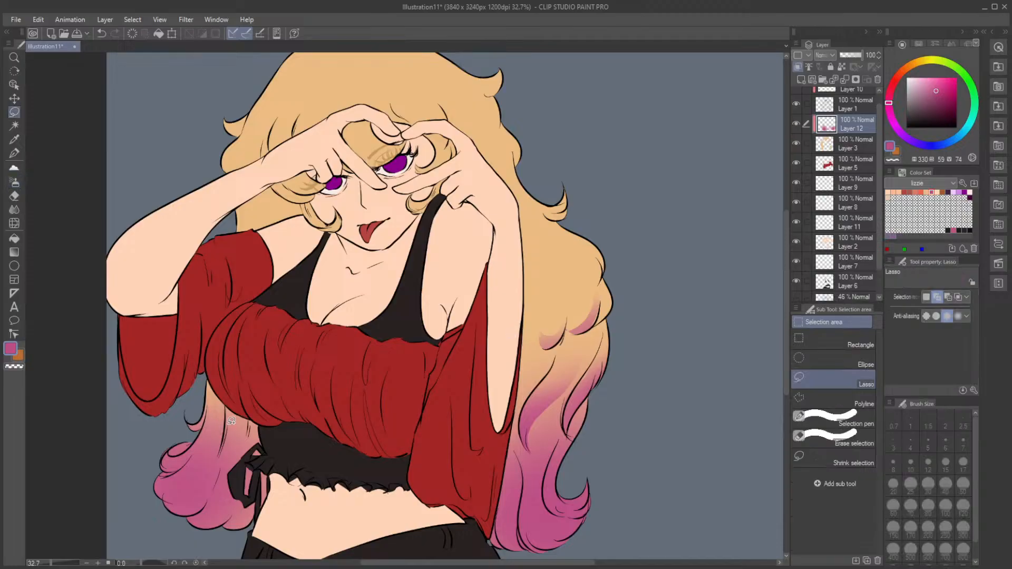
scroll(789, 280, up, 2)
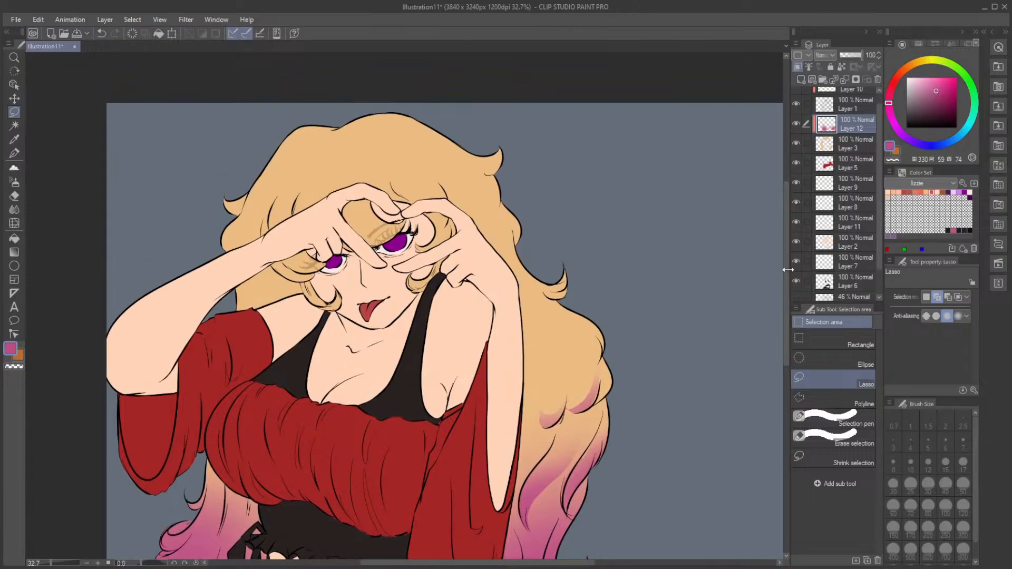
click(14, 182)
drag(335, 307, 315, 279)
drag(407, 284, 427, 284)
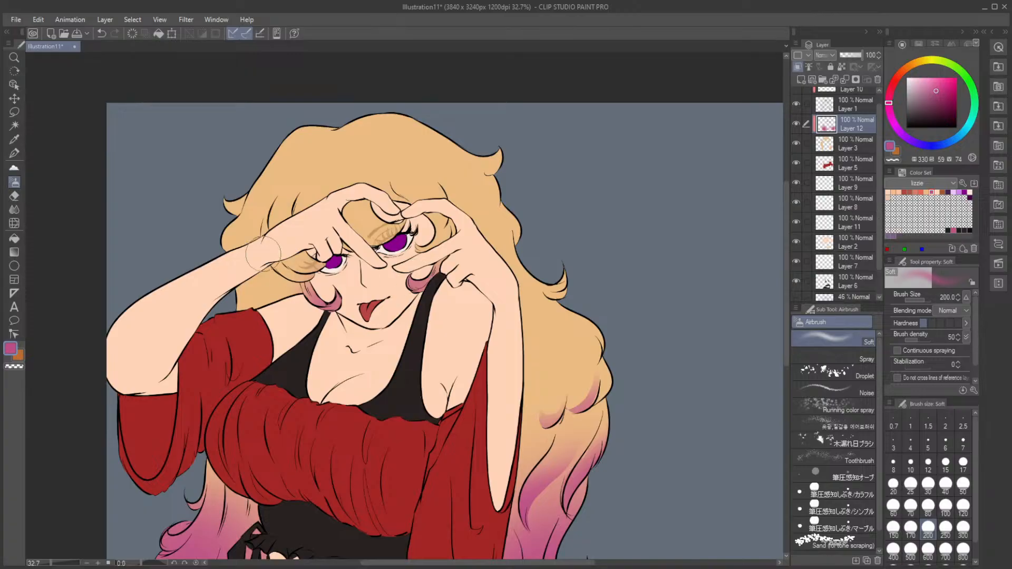
Step: Lasso the lock of hair beside the left eye, airbrush it pink, and deselect
scroll(305, 221, up, 2)
scroll(305, 221, up, 1)
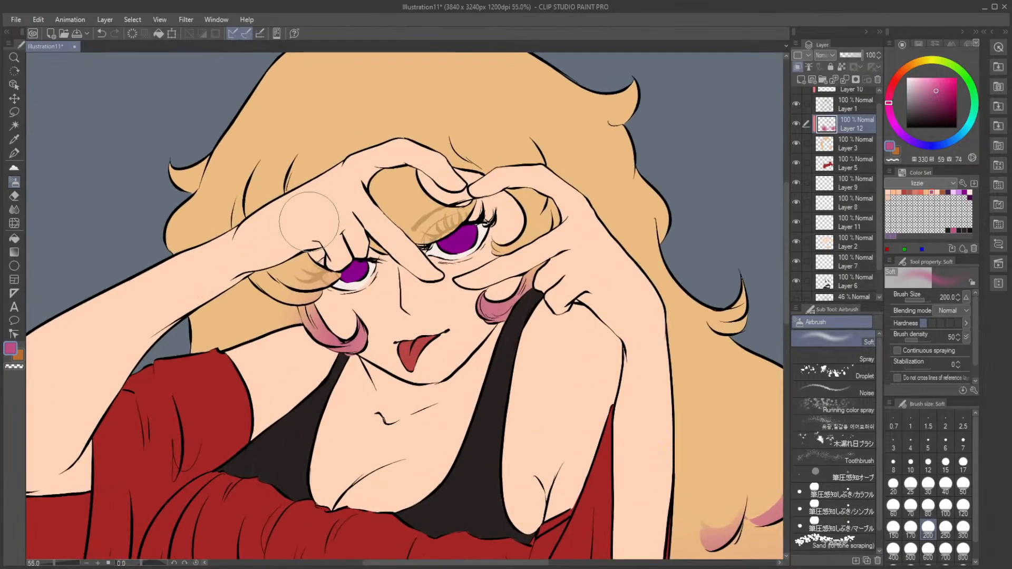
key(m)
mouse_move(248, 278)
mouse_down()
mouse_move(306, 302)
mouse_move(348, 270)
mouse_move(295, 230)
mouse_move(268, 229)
mouse_move(247, 270)
mouse_up()
key(b)
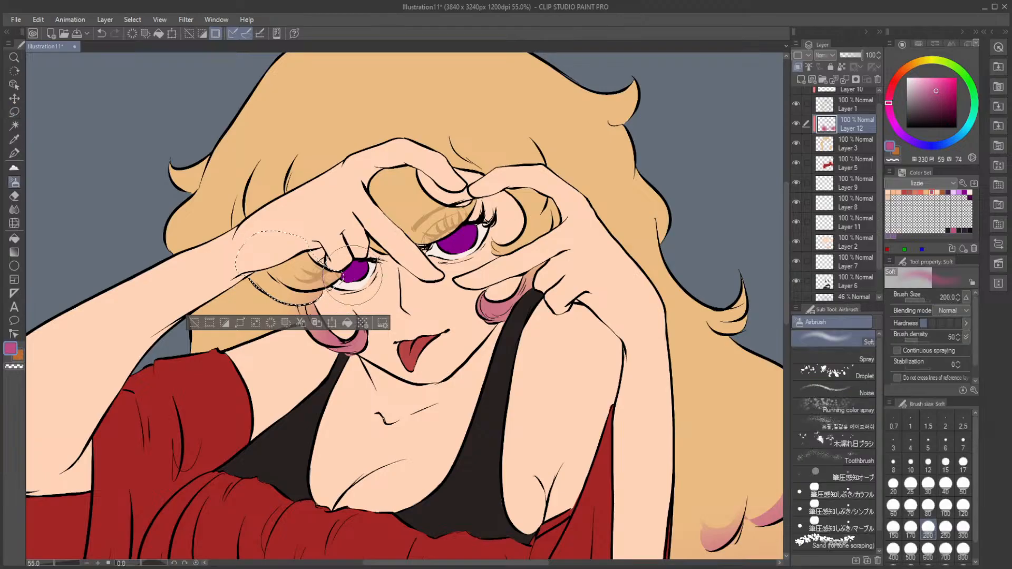
drag(327, 277, 263, 303)
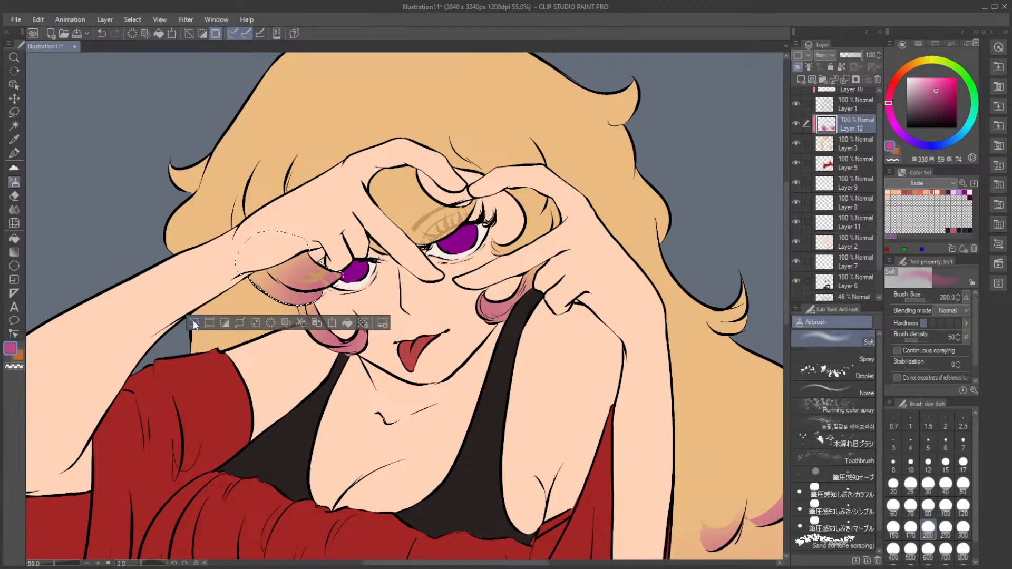
key(ctrl+d)
Step: Lasso the bangs visible inside the heart-shaped hands, airbrush their lower part pink, and deselect
key(m)
mouse_move(359, 235)
mouse_down()
mouse_move(415, 258)
mouse_move(466, 227)
mouse_move(483, 188)
mouse_move(433, 178)
mouse_move(409, 155)
mouse_move(350, 222)
mouse_up()
key(b)
mouse_move(429, 267)
mouse_down()
mouse_move(446, 229)
mouse_move(432, 223)
mouse_move(451, 195)
mouse_up()
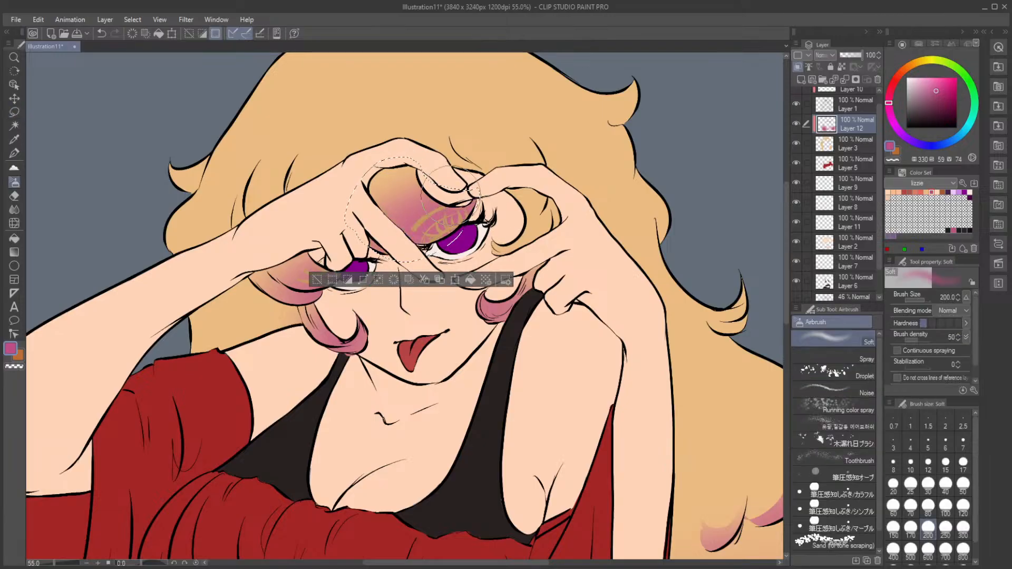
click(317, 279)
Step: Lasso the strand between the right eye and the raised hand, airbrush it pink, and deselect
key(m)
mouse_move(503, 186)
mouse_down()
mouse_move(505, 227)
mouse_move(480, 250)
mouse_move(495, 261)
mouse_move(548, 246)
mouse_move(573, 213)
mouse_move(560, 184)
mouse_up()
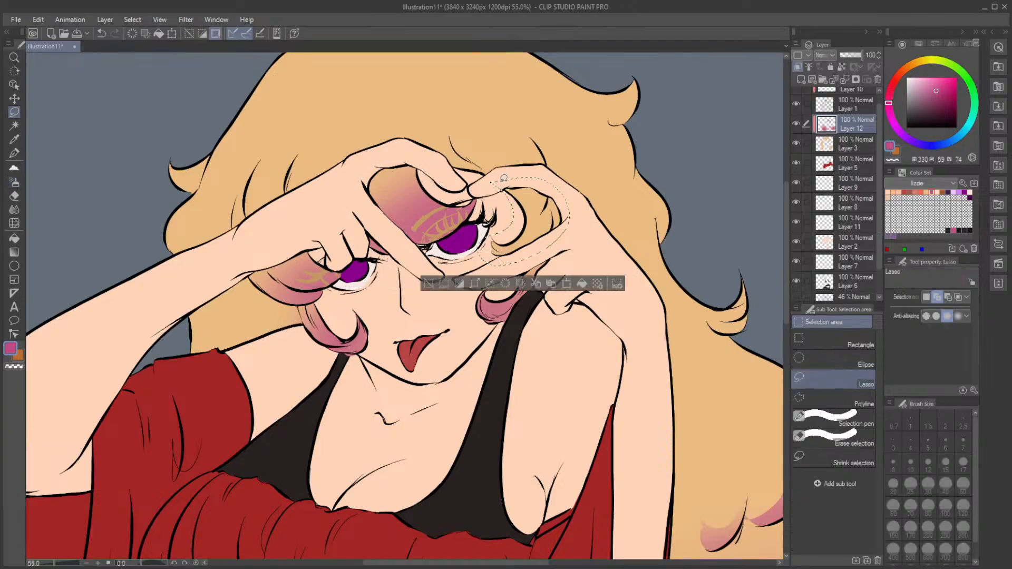
key(b)
drag(496, 240, 551, 243)
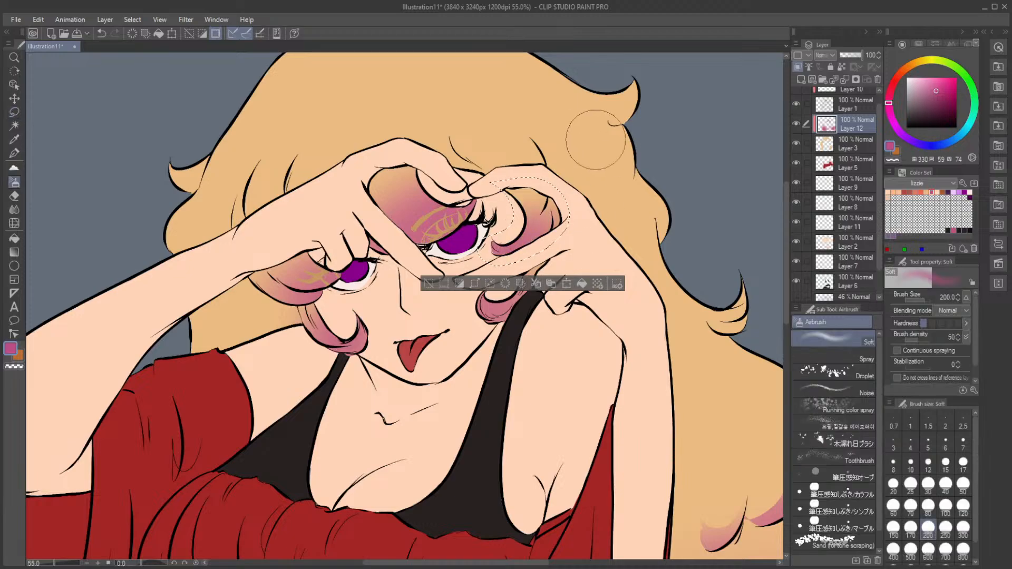
key(ctrl+d)
Step: Airbrush pink onto the flicked hair tips on both sides of the head and the hair edge below the left flick
mouse_move(174, 163)
mouse_down()
mouse_move(152, 199)
mouse_move(187, 132)
mouse_move(129, 231)
mouse_up()
drag(651, 68, 607, 157)
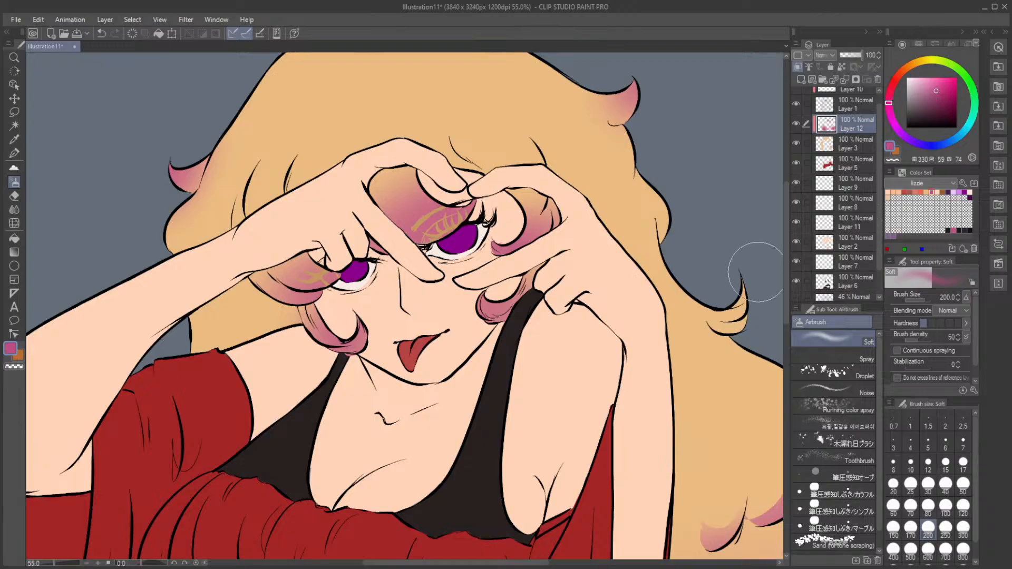
drag(746, 277, 682, 362)
drag(179, 288, 185, 239)
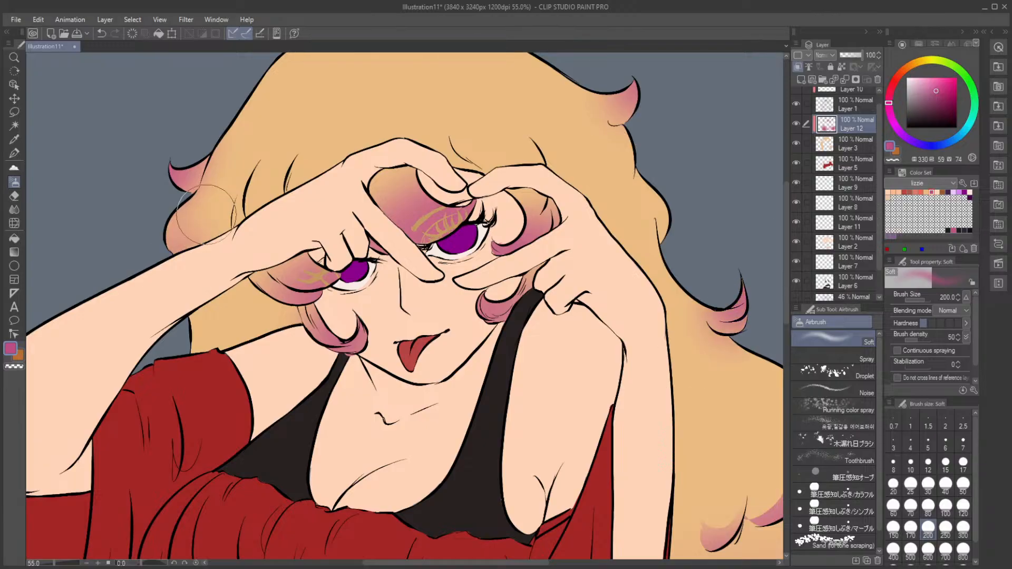
Step: Fill the lash lines showing through the hair on Layer 10 with a darker pink
scroll(311, 213, down, 4)
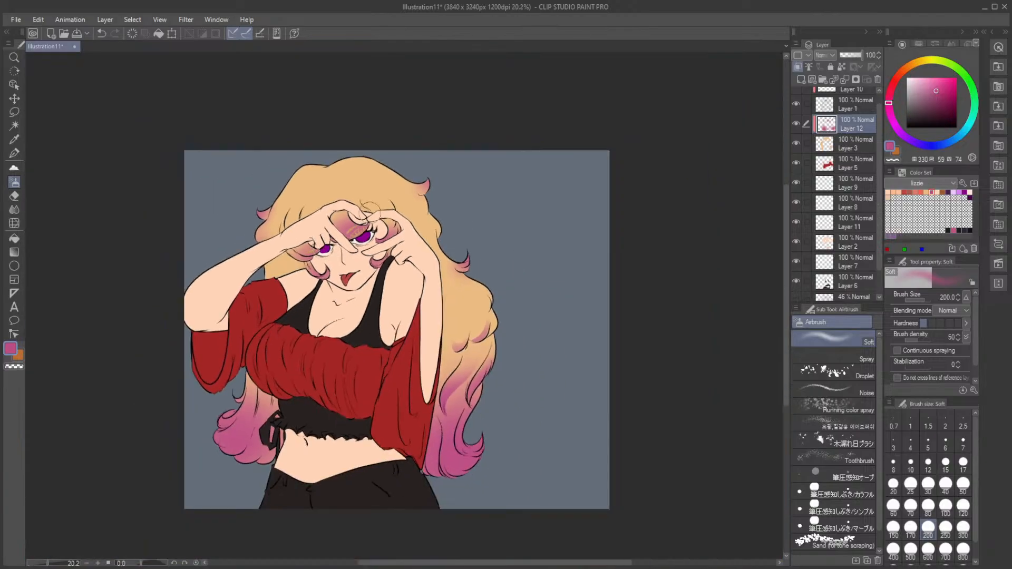
scroll(311, 213, up, 4)
scroll(834, 168, up, 1)
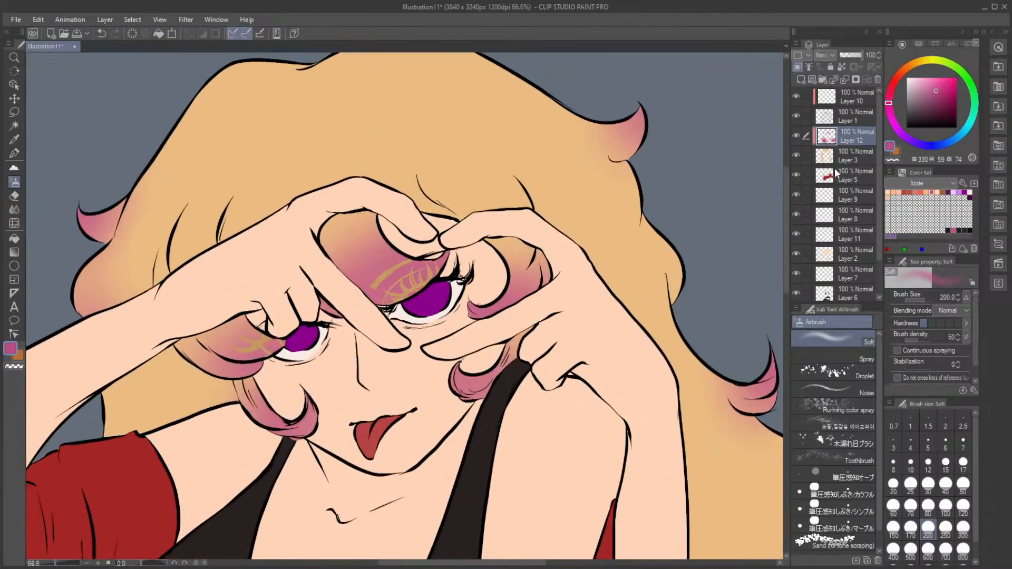
click(843, 93)
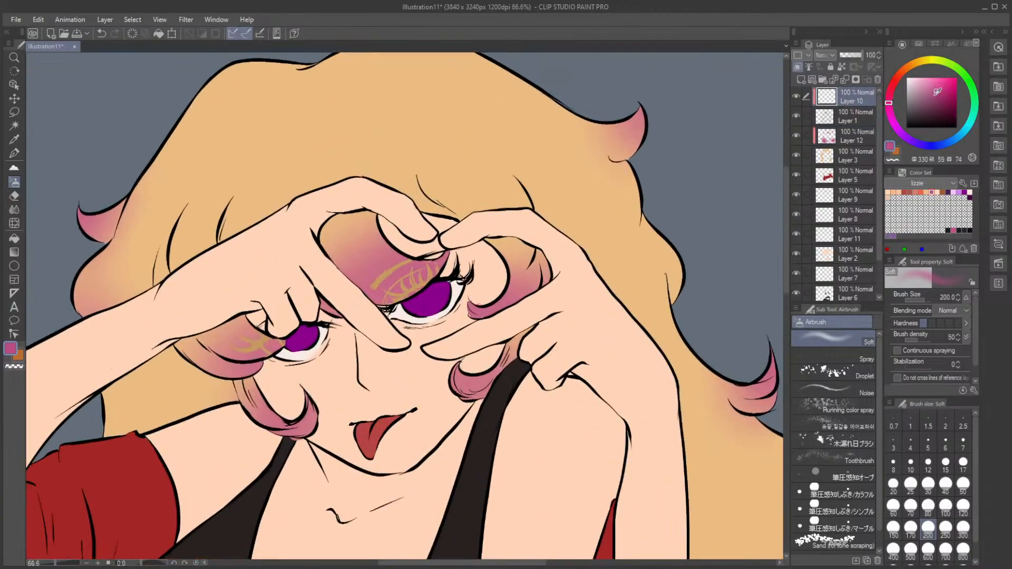
click(937, 97)
click(14, 238)
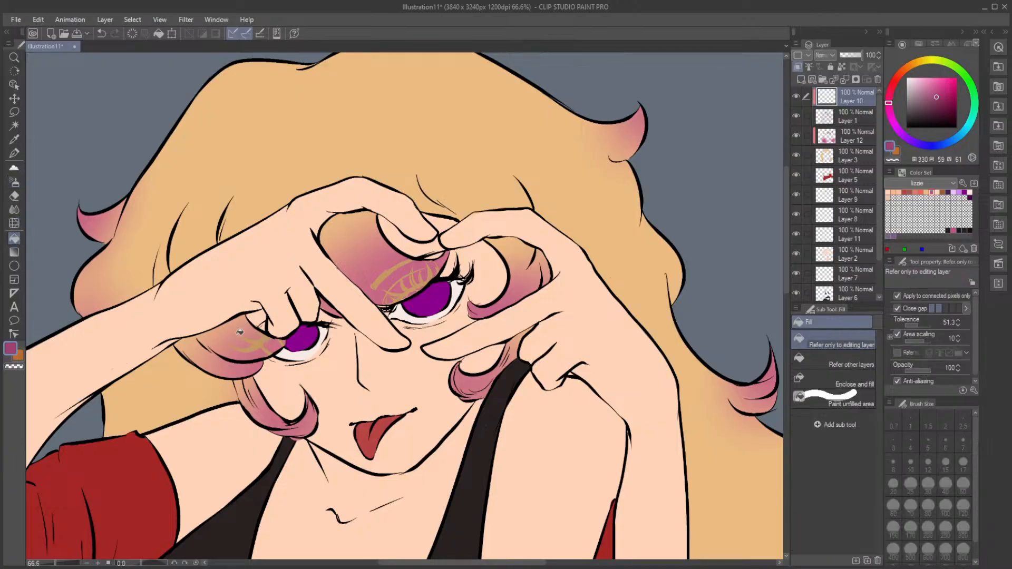
click(254, 347)
click(431, 269)
scroll(414, 273, down, 3)
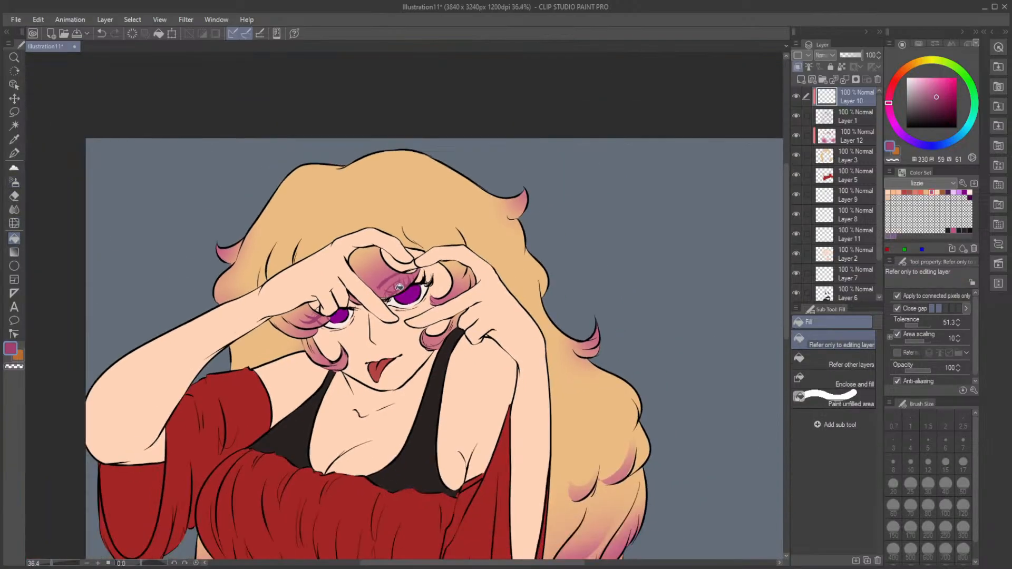
scroll(412, 272, up, 2)
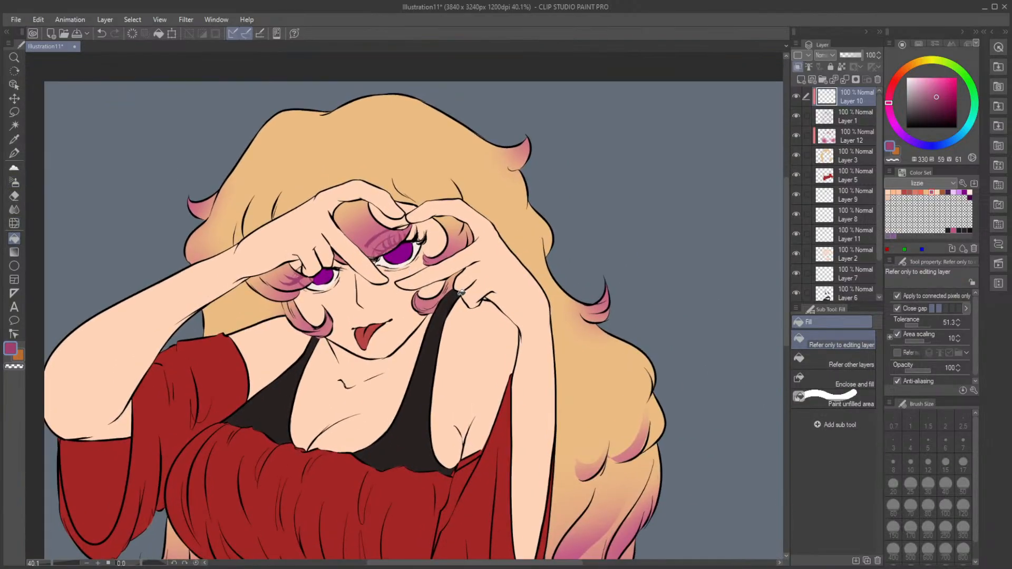
scroll(387, 262, up, 1)
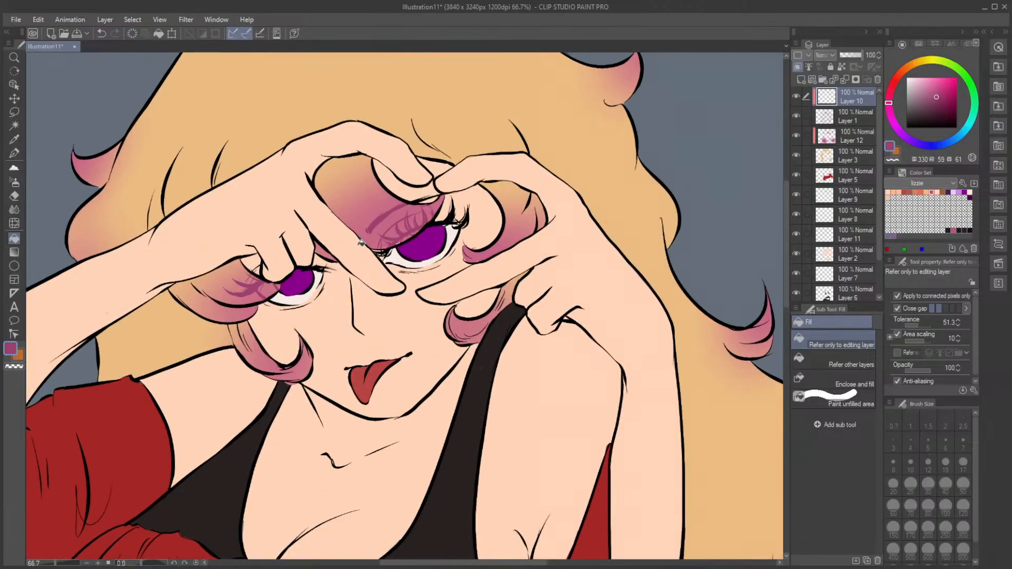
Step: Select the hair layer, Layer 3, and set up the G-pen at size 12 with the blonde hair color
scroll(380, 227, up, 2)
scroll(376, 215, up, 1)
click(848, 156)
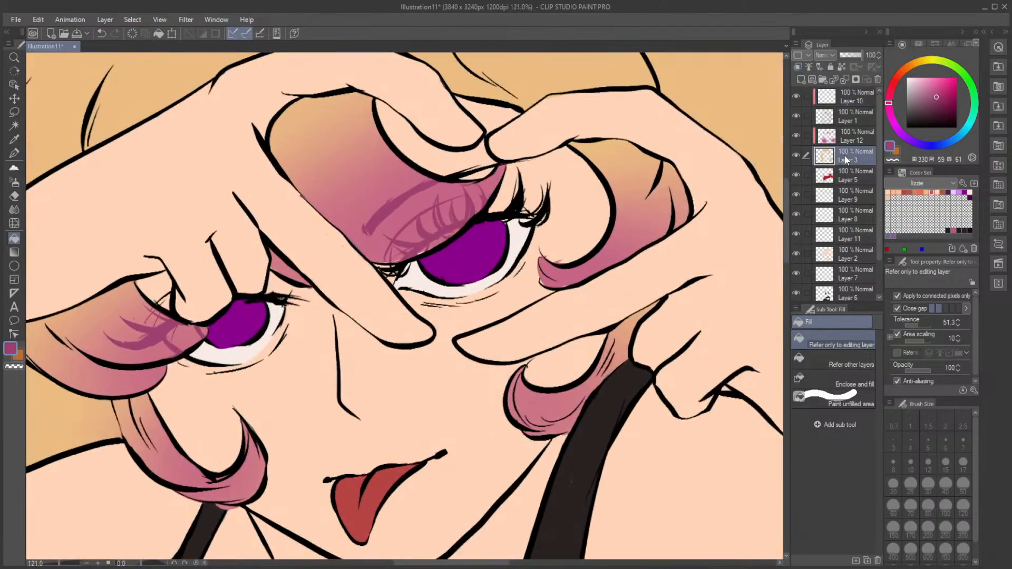
click(928, 192)
click(14, 153)
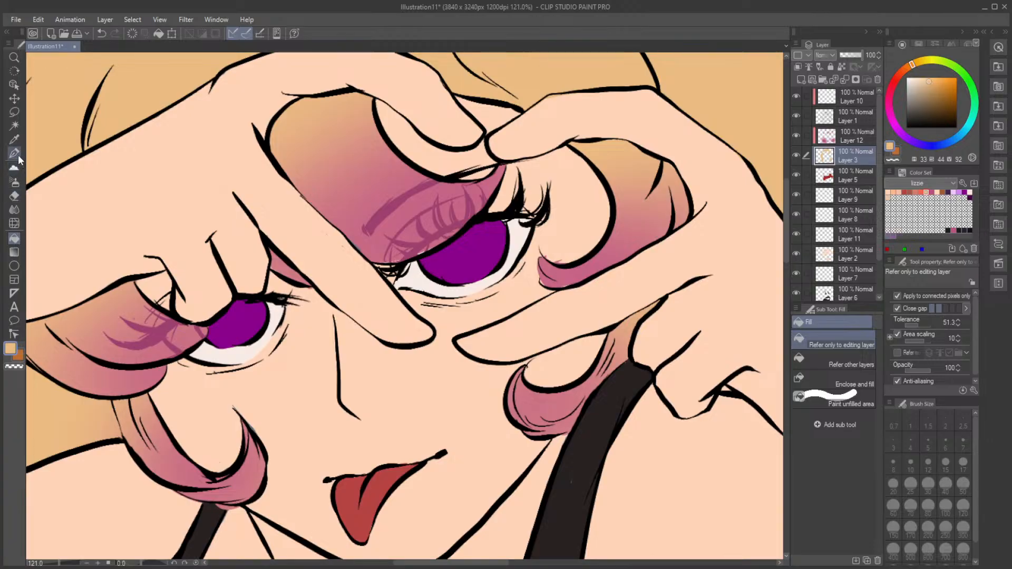
click(928, 462)
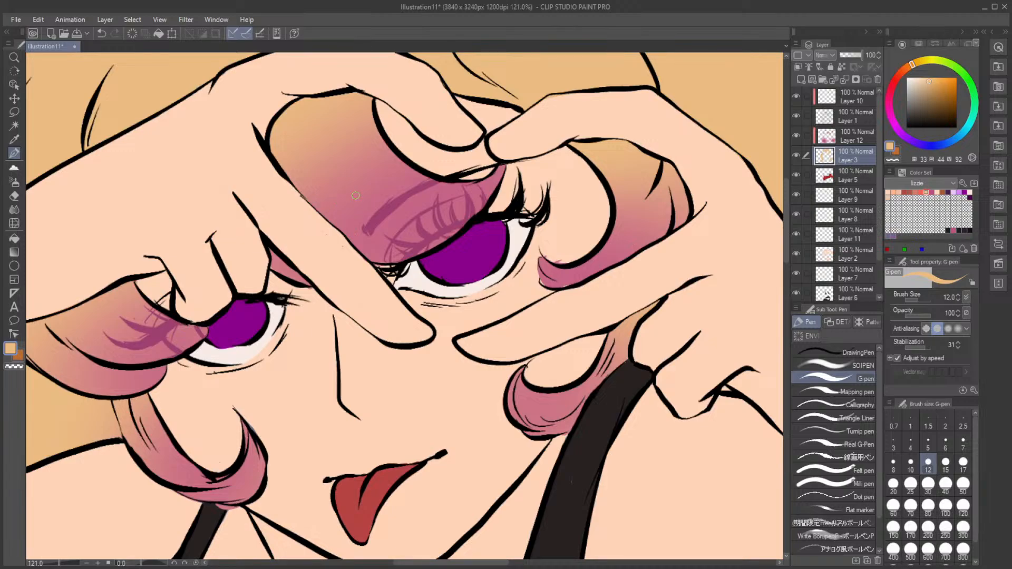
Step: Create a folder named "hair" containing Layer 12 and Layer 3, and collapse it
mouse_move(878, 160)
mouse_down()
mouse_move(879, 188)
mouse_move(878, 176)
mouse_up()
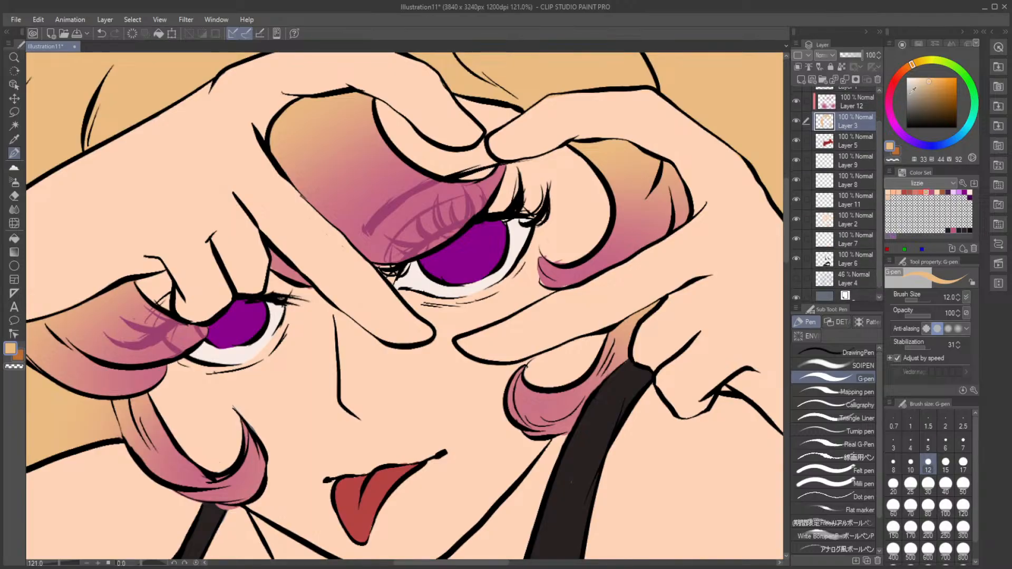
click(846, 99)
click(824, 79)
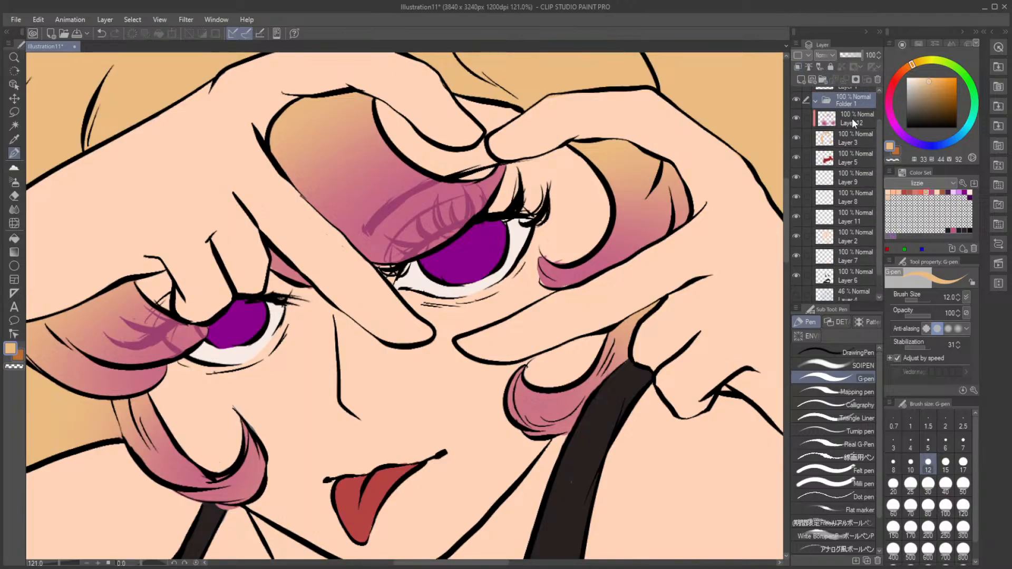
drag(846, 104, 846, 104)
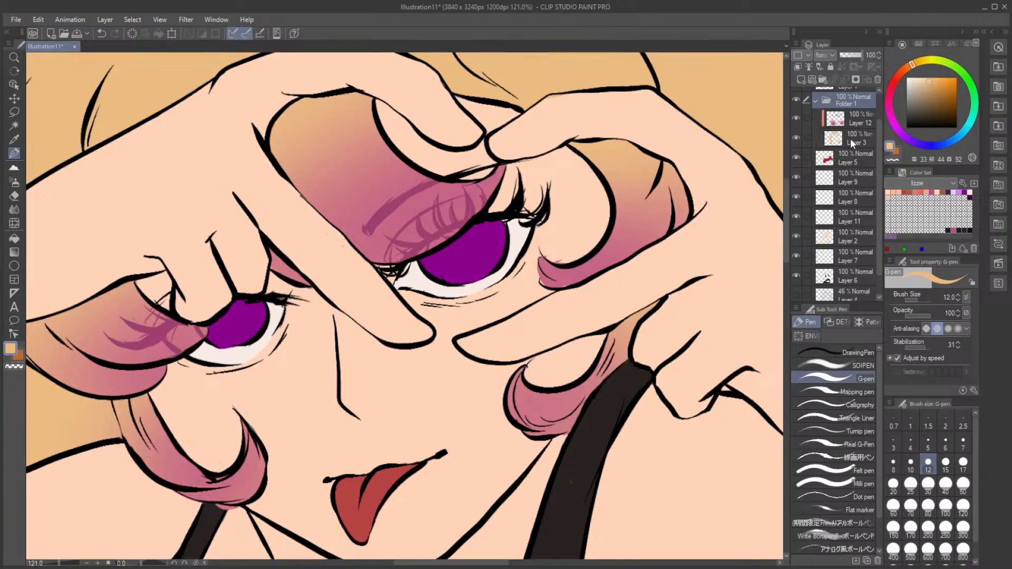
text(hair)
key(Return)
click(816, 100)
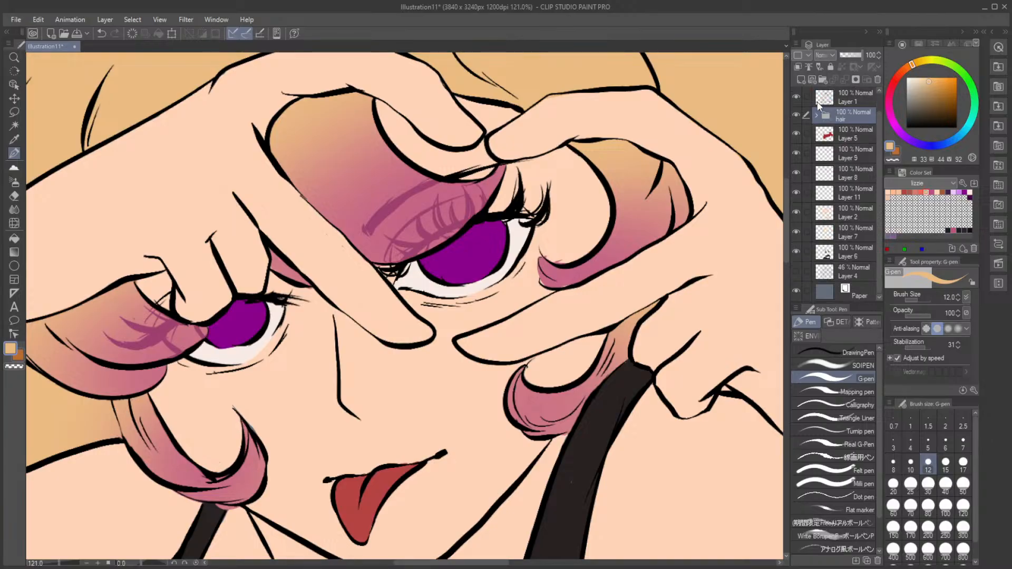
Step: Try adding a new layer above the red garment's layer, Layer 5
click(834, 131)
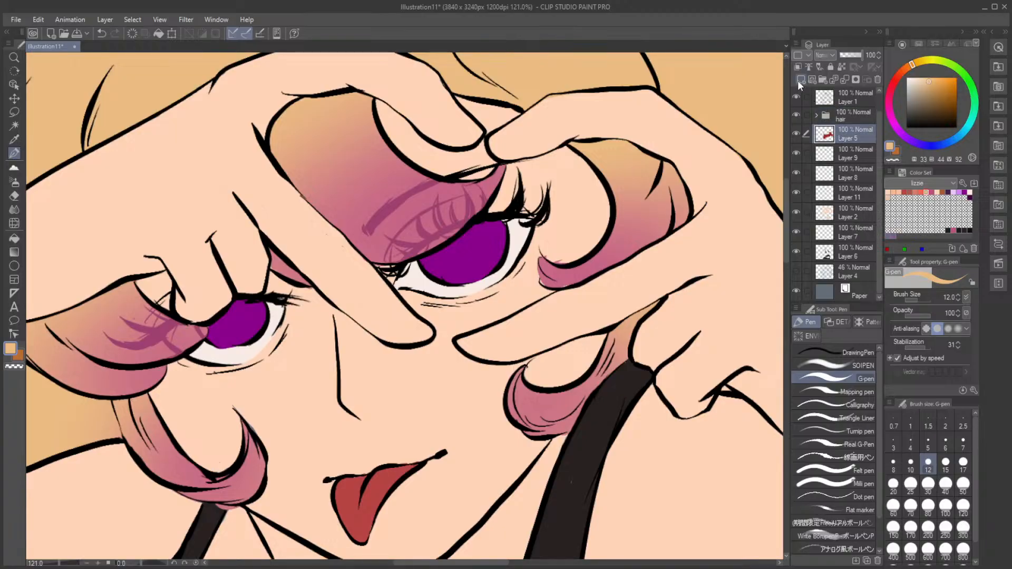
click(800, 80)
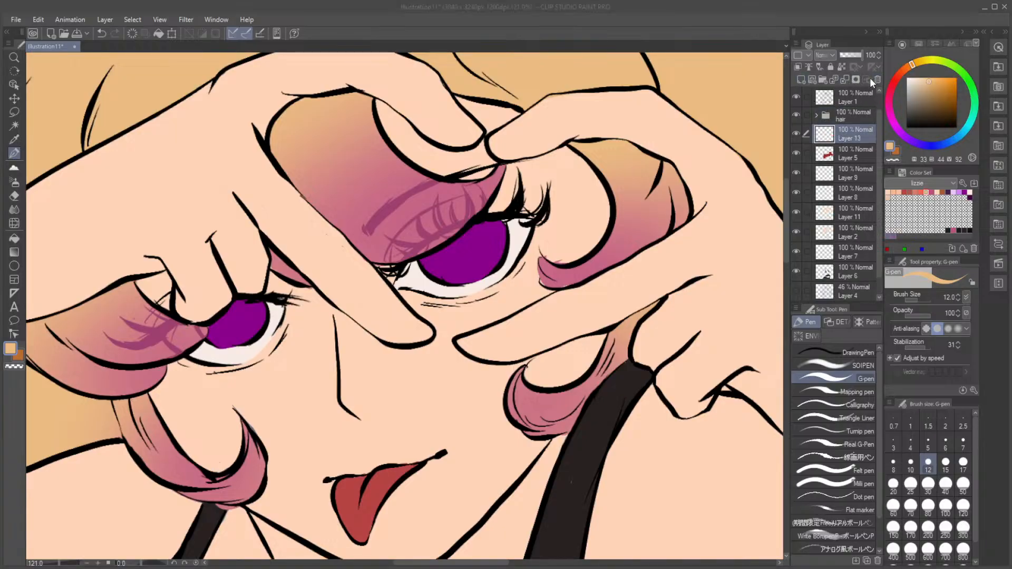
key(ctrl+z)
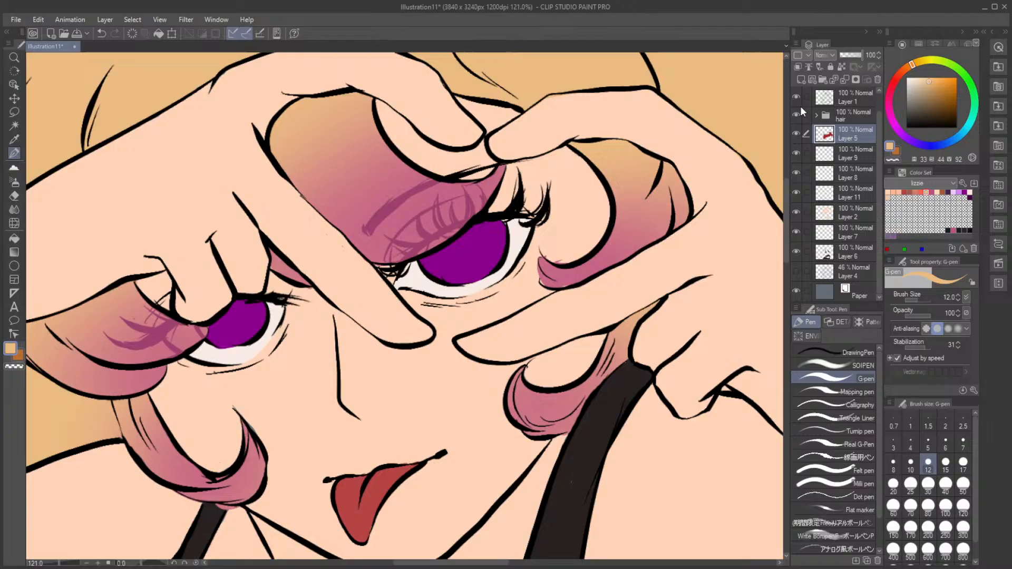
Step: Put the red garment's layer, Layer 5, and the iris layer, Layer 9, each into a new folder of its own
click(821, 80)
drag(858, 138, 856, 130)
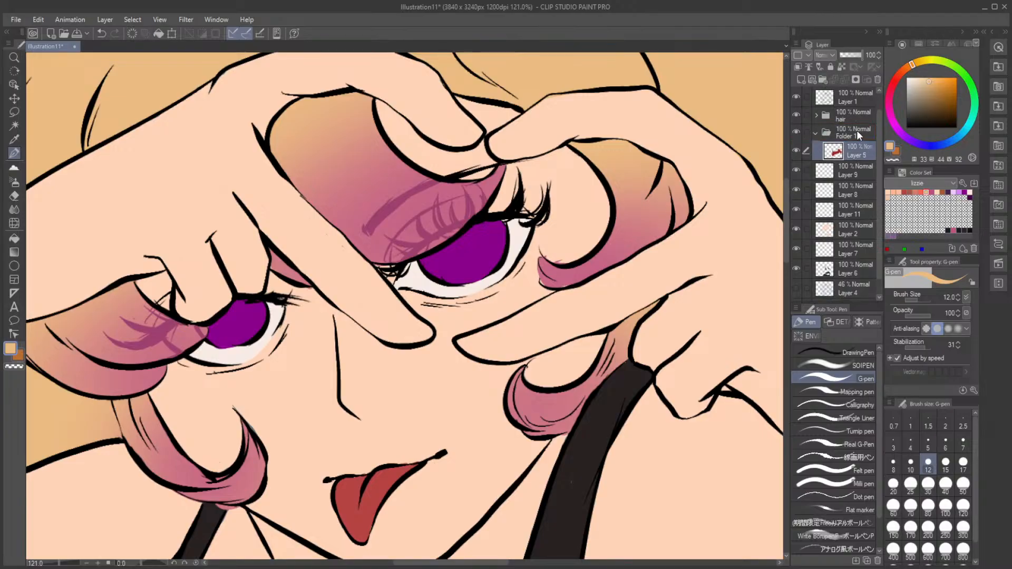
click(855, 165)
scroll(516, 176, down, 3)
scroll(526, 170, down, 5)
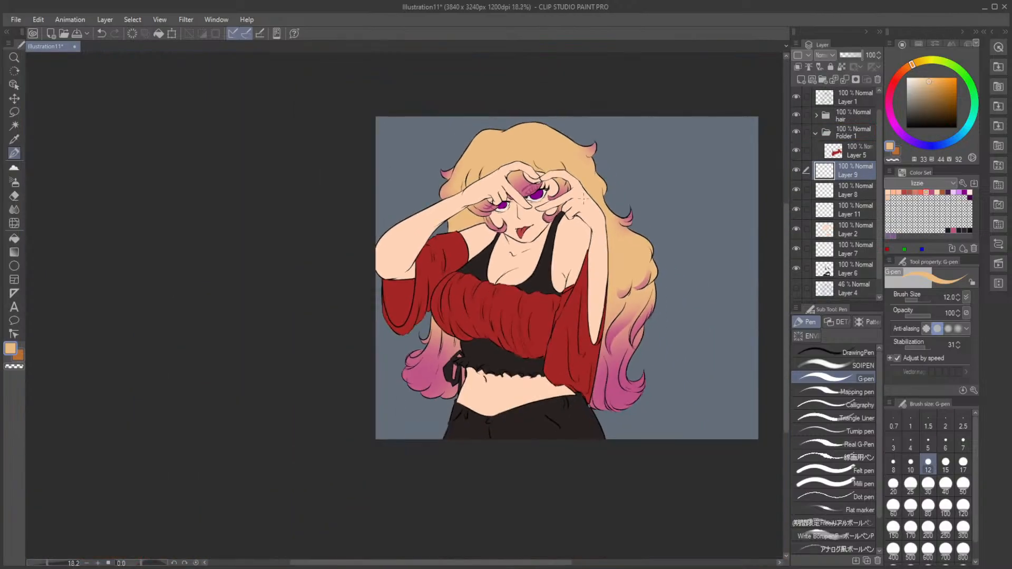
scroll(638, 201, up, 2)
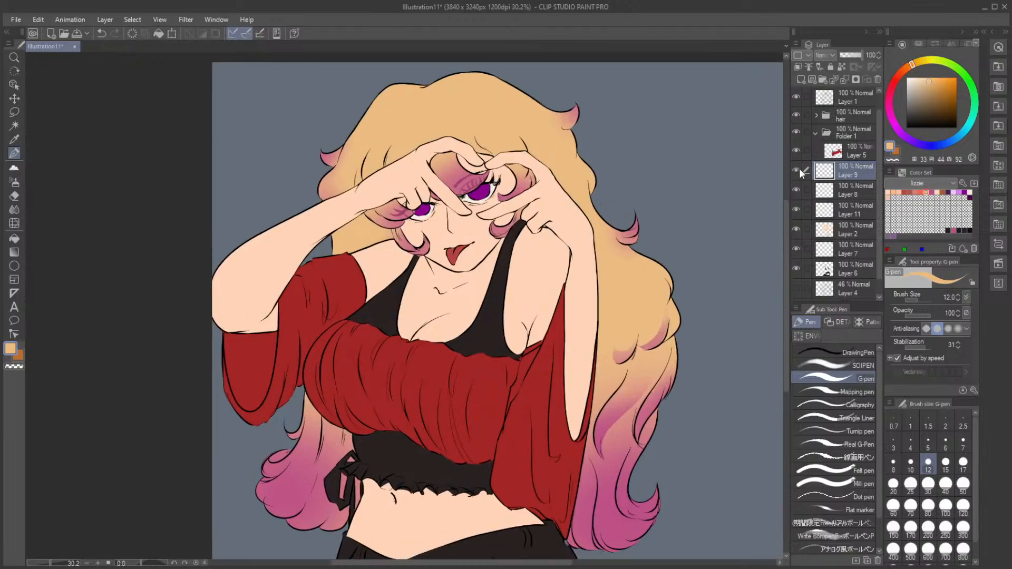
click(823, 78)
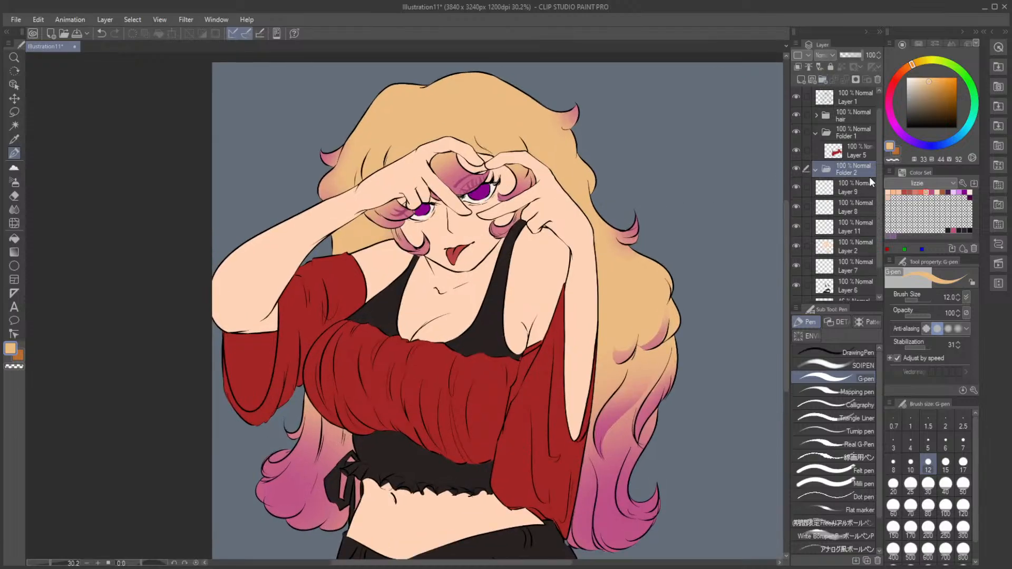
Step: Delete Layer 8
click(809, 201)
click(876, 79)
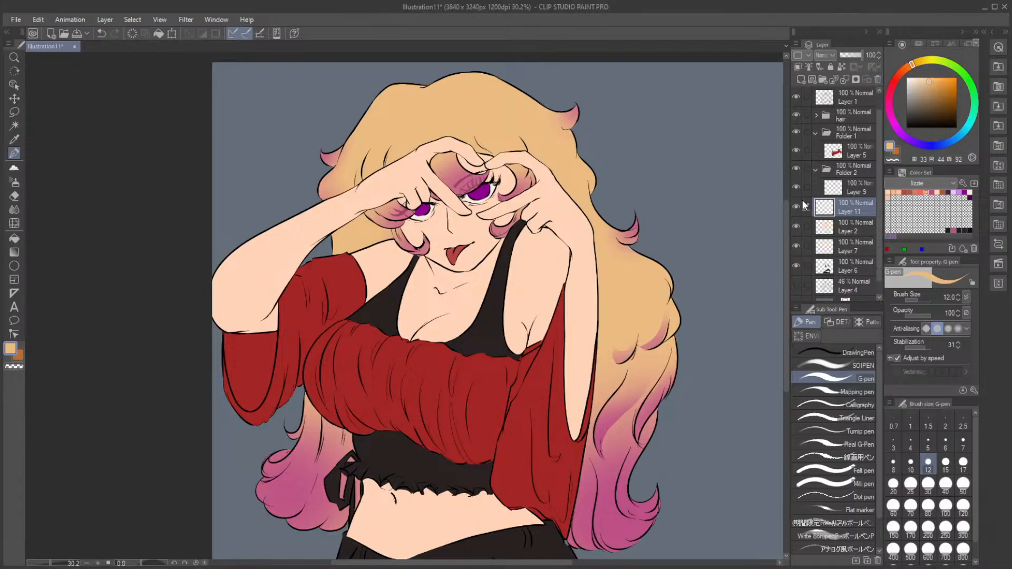
Step: Examine the character while hiding and showing Layer 11 to find out what that layer colors
click(798, 203)
click(799, 204)
scroll(516, 251, up, 2)
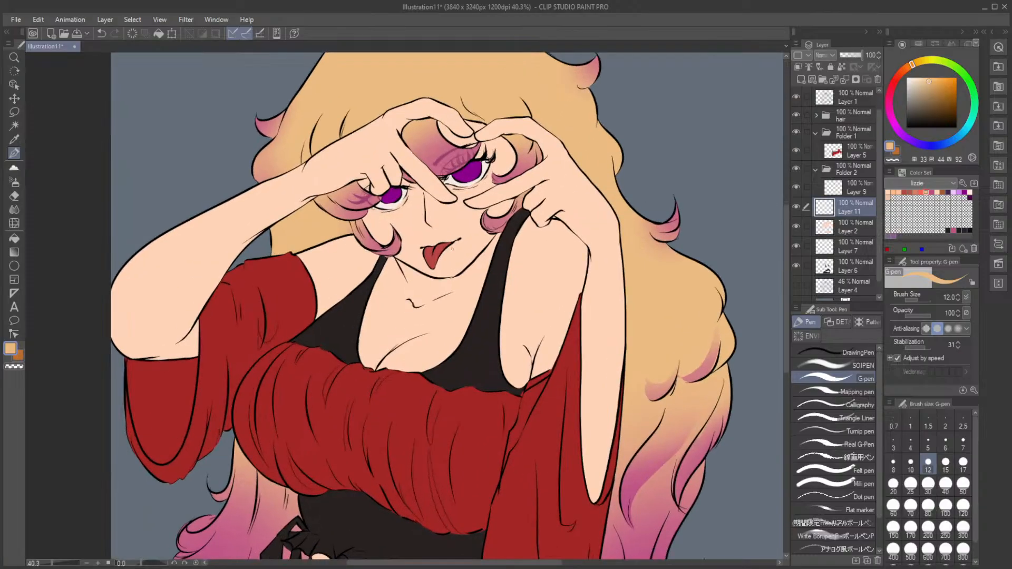
scroll(452, 248, up, 2)
scroll(454, 240, down, 3)
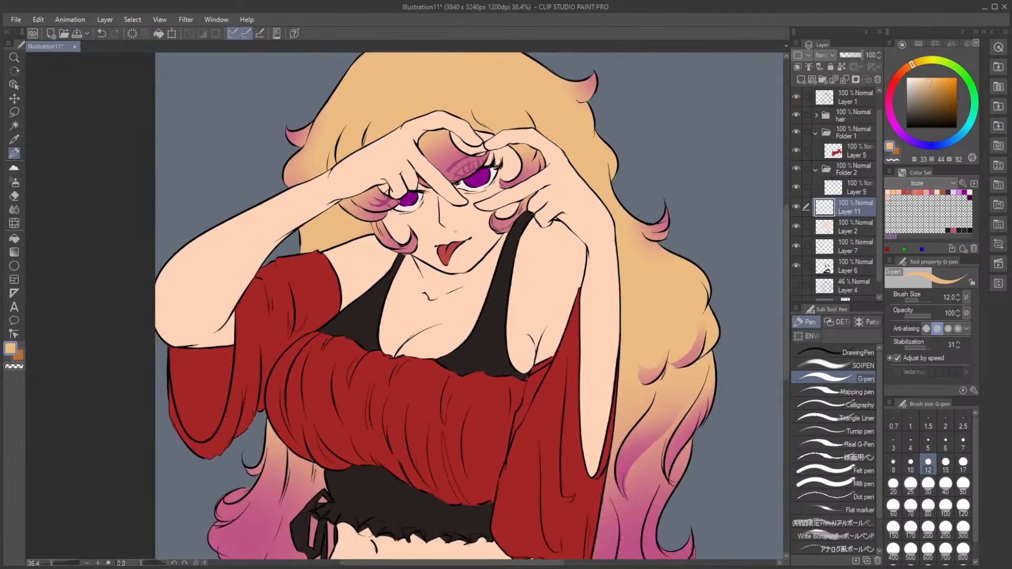
scroll(499, 246, down, 3)
scroll(499, 246, up, 1)
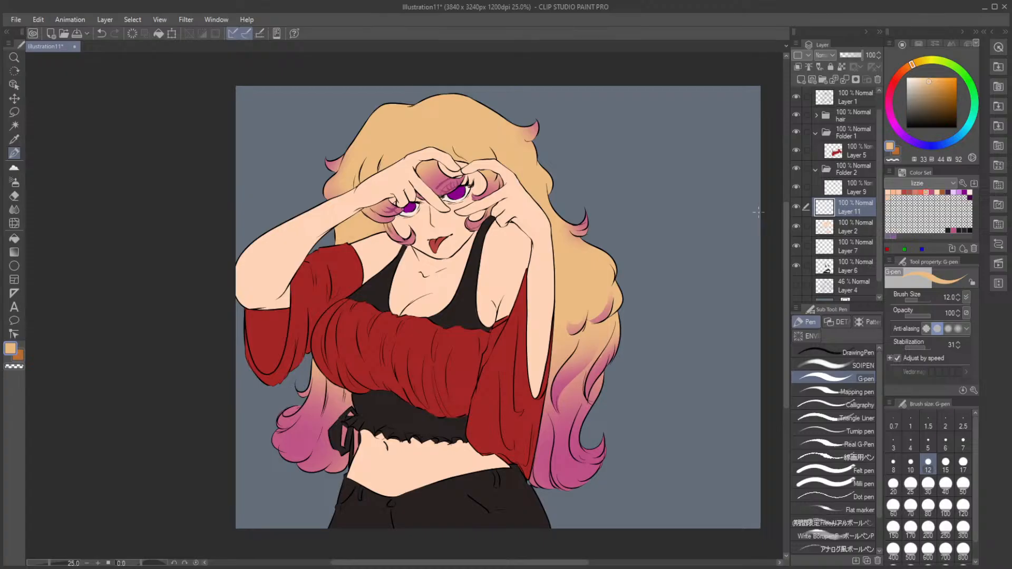
scroll(432, 192, up, 4)
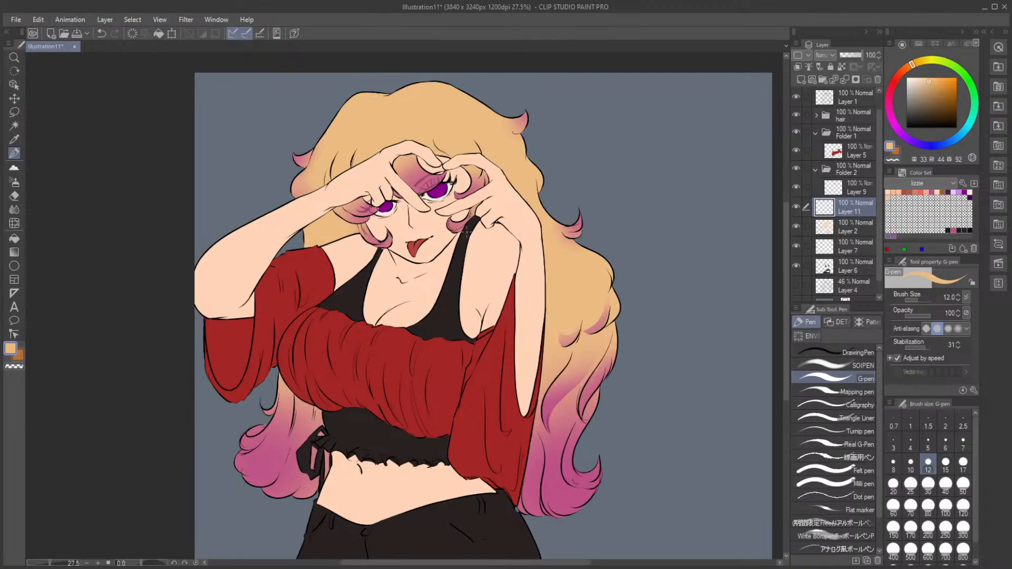
scroll(356, 169, up, 1)
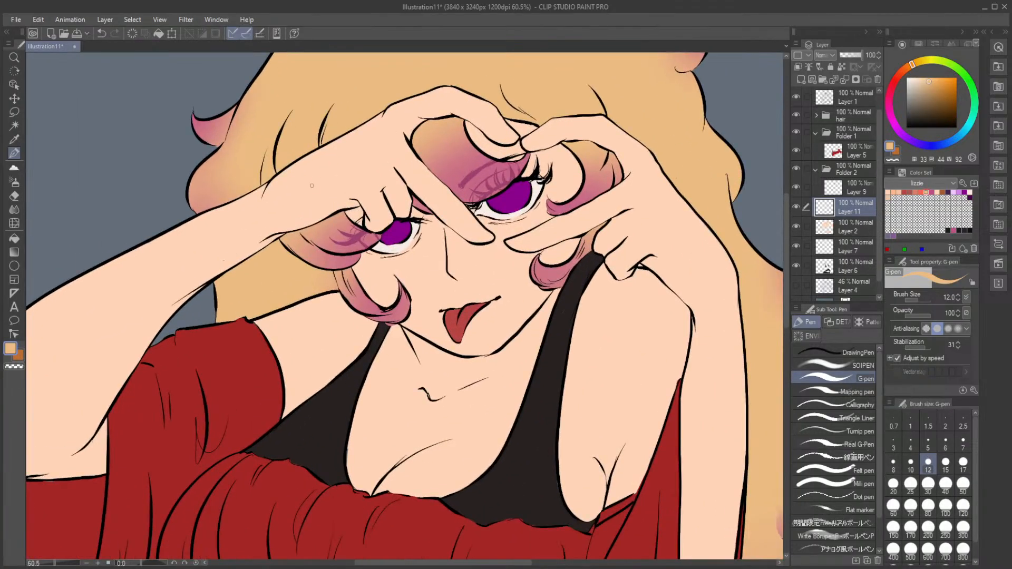
scroll(641, 228, down, 4)
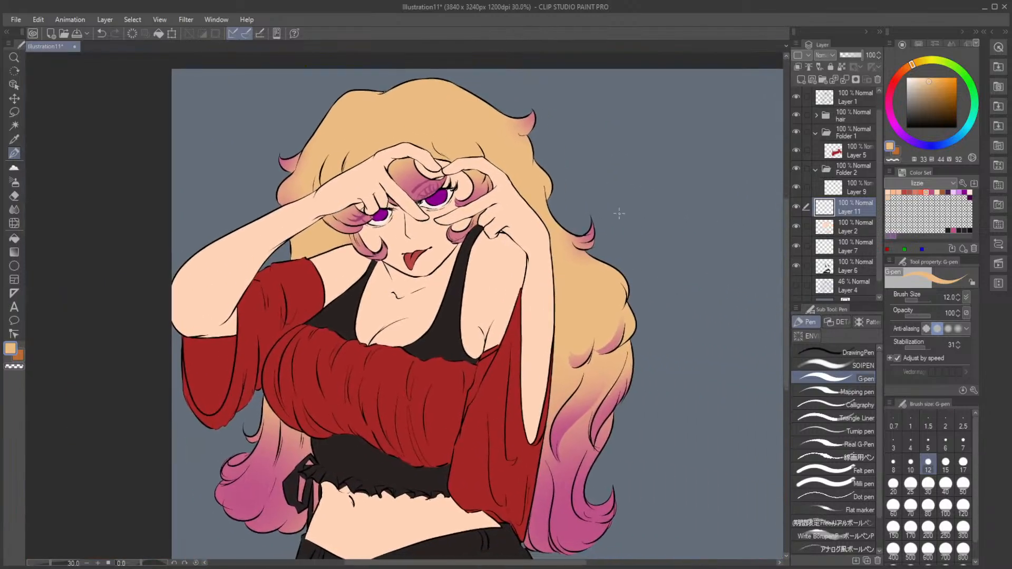
click(798, 206)
click(798, 205)
Step: Put Layer 11 and the skin layer, Layer 2, each into a new folder of its own
scroll(520, 227, up, 1)
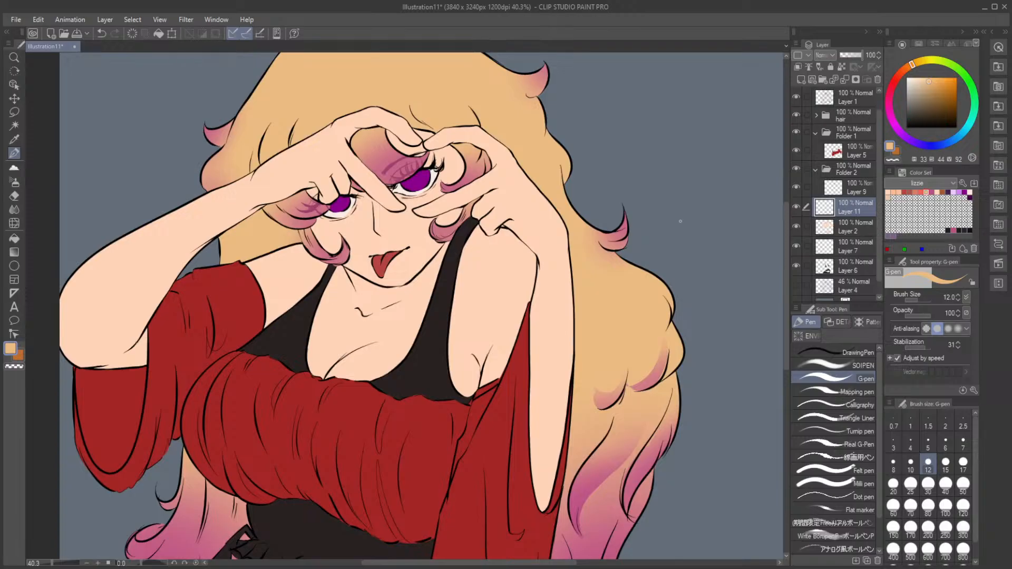
click(822, 79)
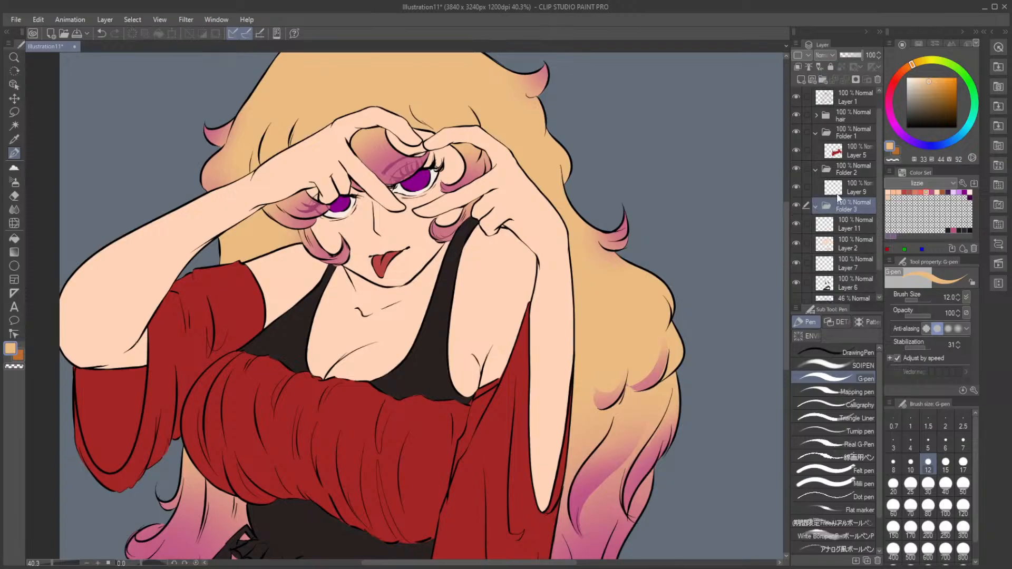
drag(850, 224, 852, 208)
click(851, 240)
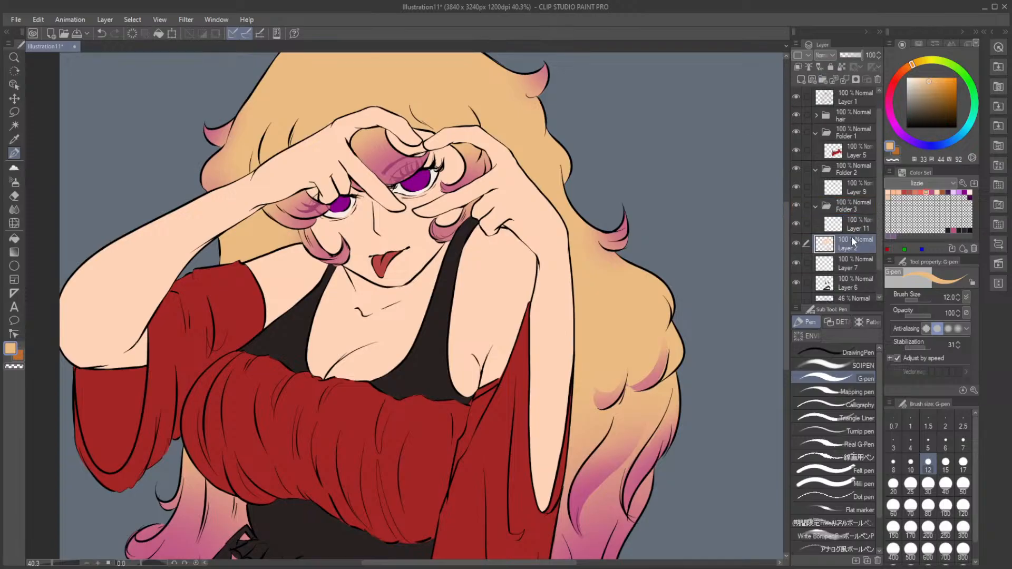
click(821, 79)
drag(838, 259, 849, 242)
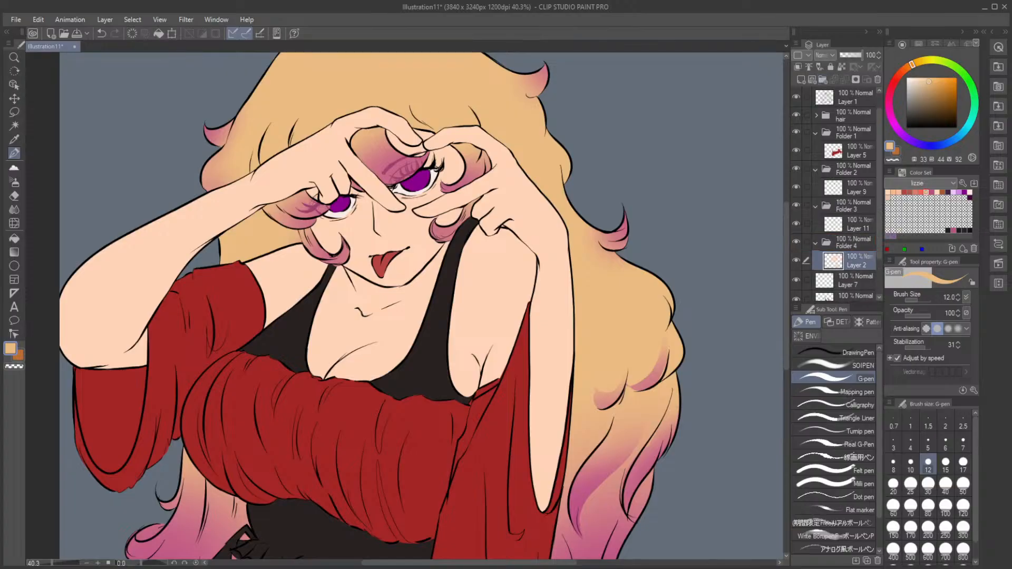
Step: Collapse the four new folders holding Layer 2, Layer 11, Layer 9 and Layer 5
click(815, 243)
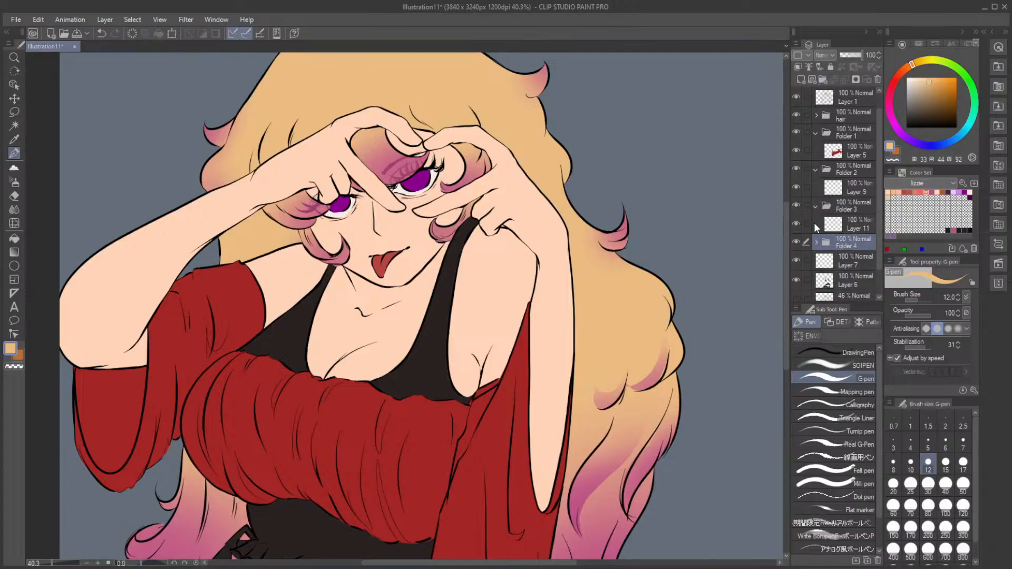
click(816, 206)
click(815, 169)
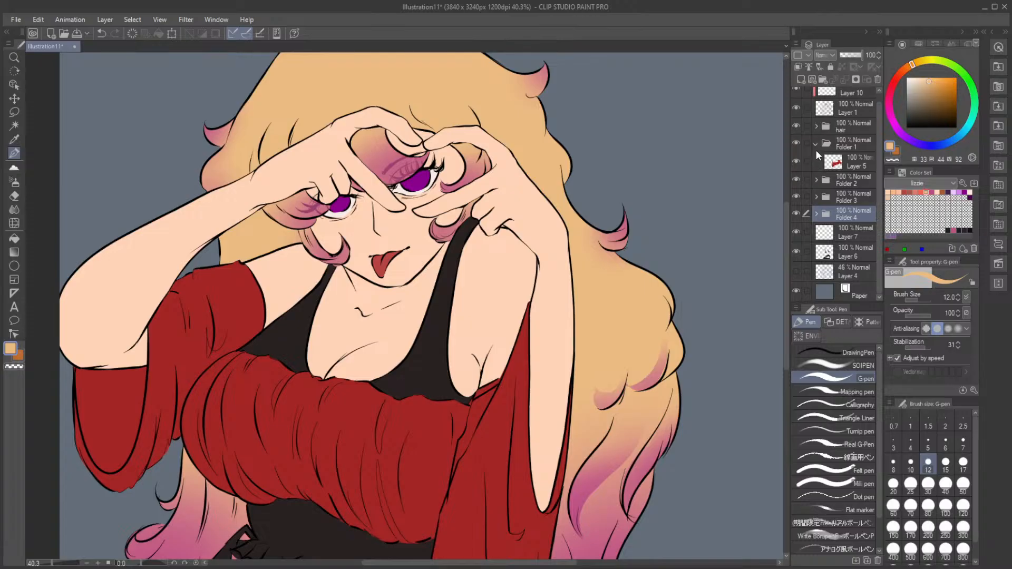
click(815, 150)
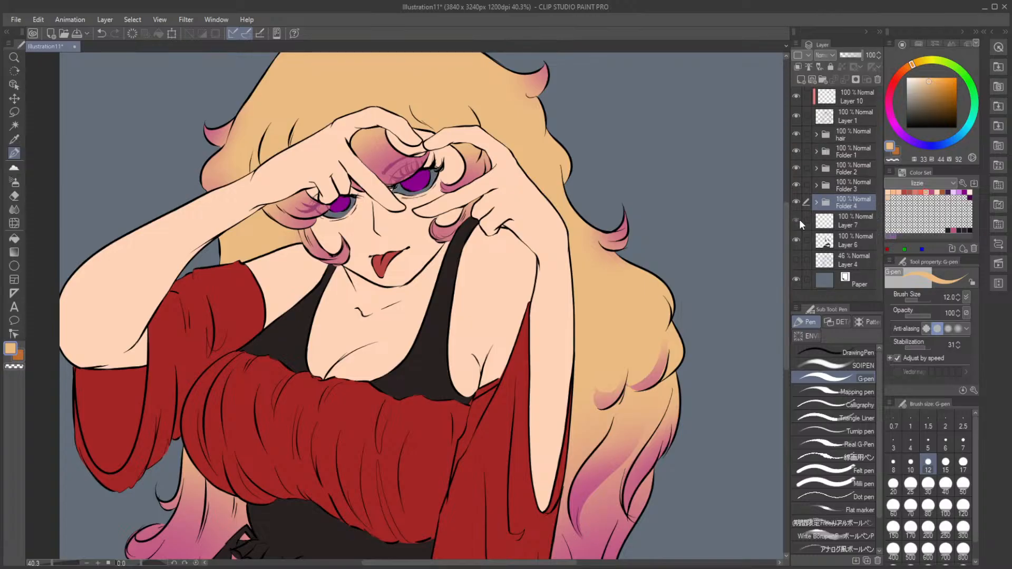
Step: Put the eye-white layer, Layer 7, and Layer 6 each into a new folder of its own, and collapse both folders
click(840, 220)
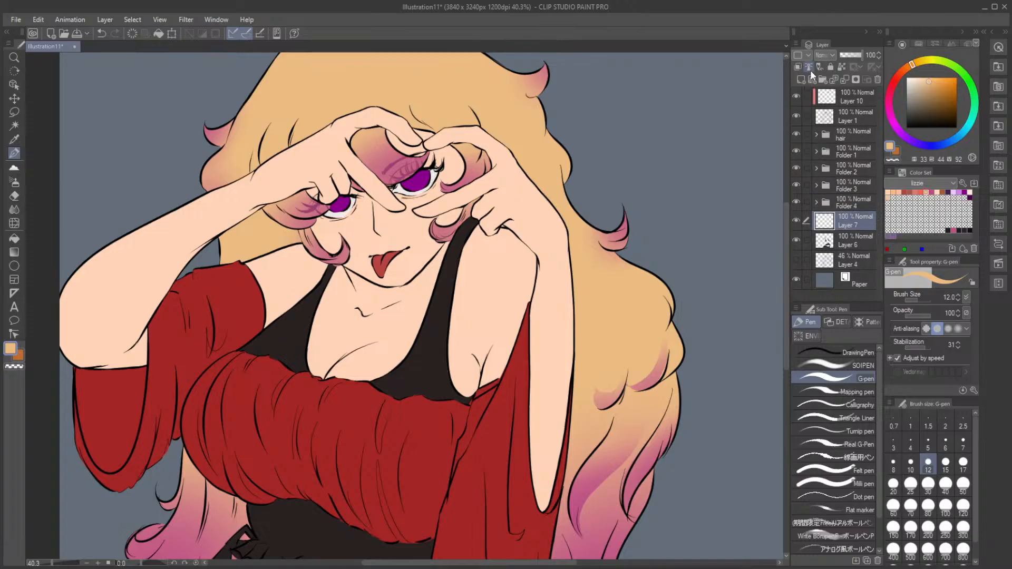
click(828, 83)
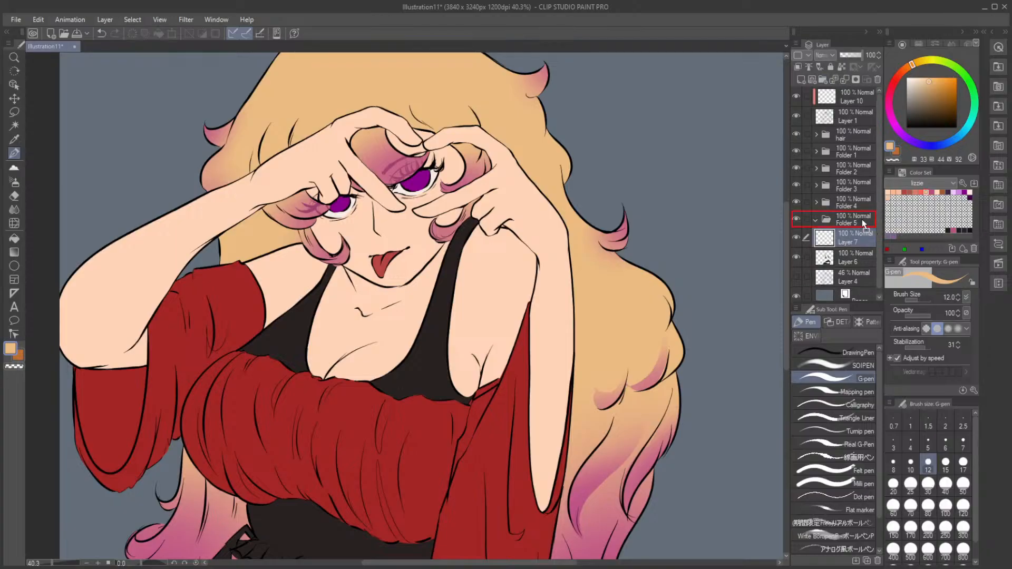
click(854, 251)
click(813, 80)
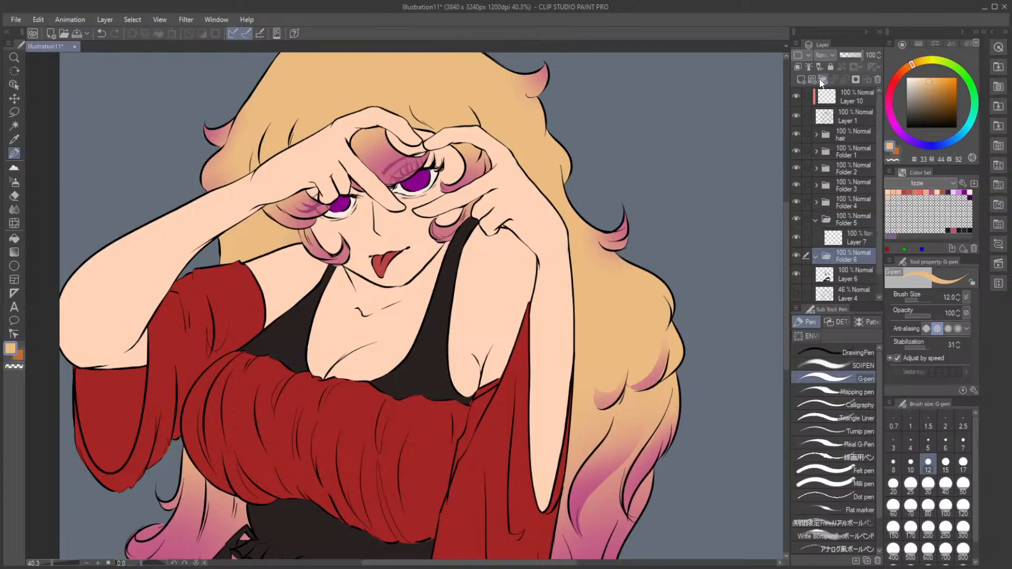
click(815, 220)
click(815, 237)
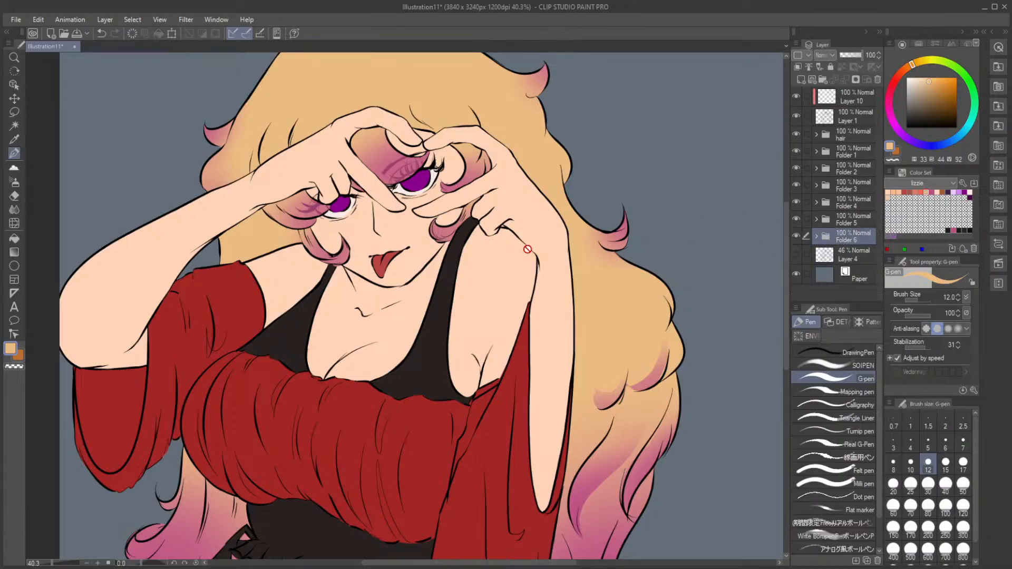
Step: Check the face while toggling folder visibility to identify which folder holds the irises
scroll(528, 249, down, 1)
scroll(409, 184, up, 5)
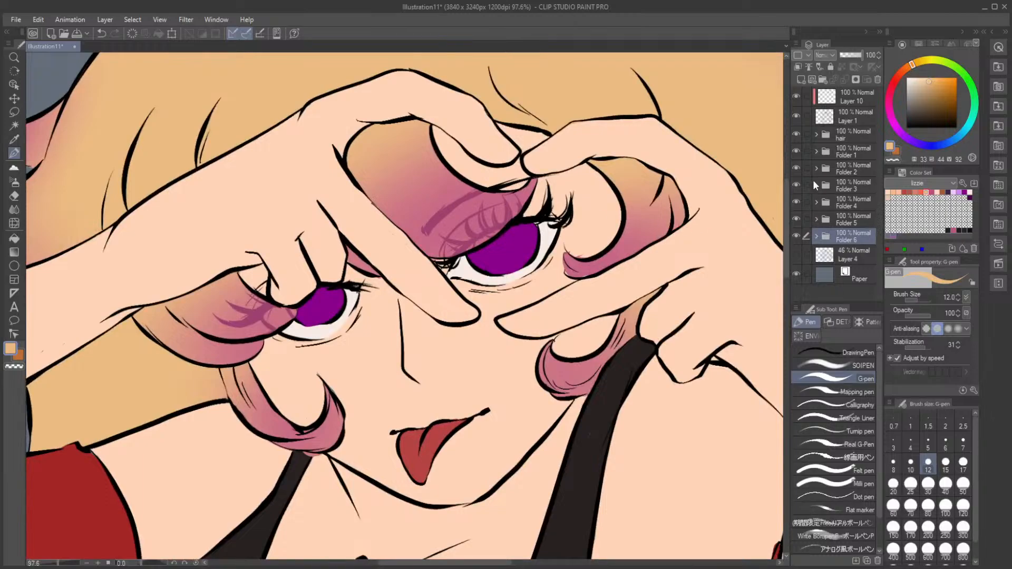
click(797, 162)
click(797, 162)
click(852, 164)
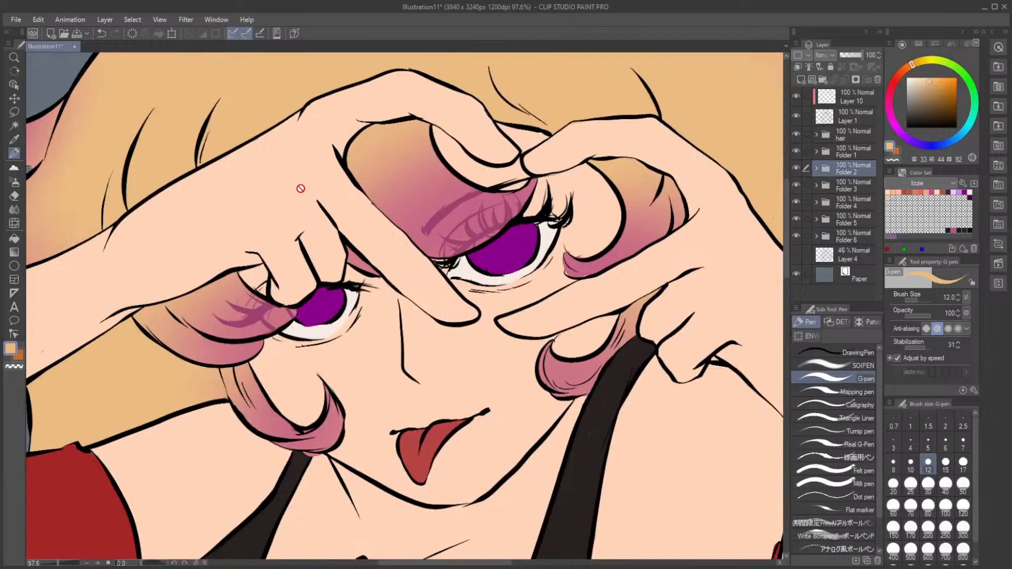
scroll(219, 248, down, 3)
scroll(219, 248, up, 2)
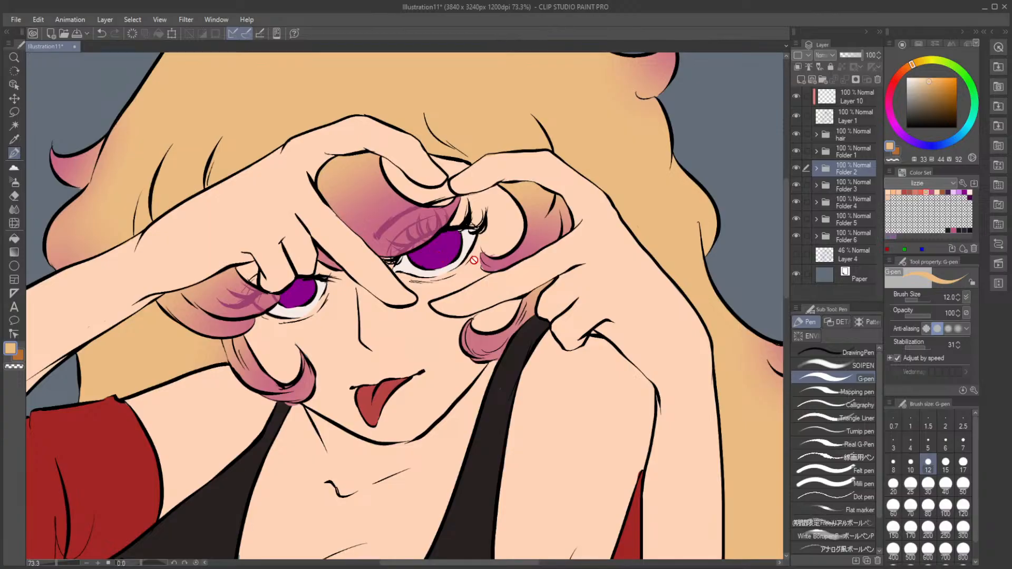
click(795, 168)
click(795, 168)
Step: Expand Folder 2 and add a new layer clipped to the iris layer, Layer 9
click(816, 169)
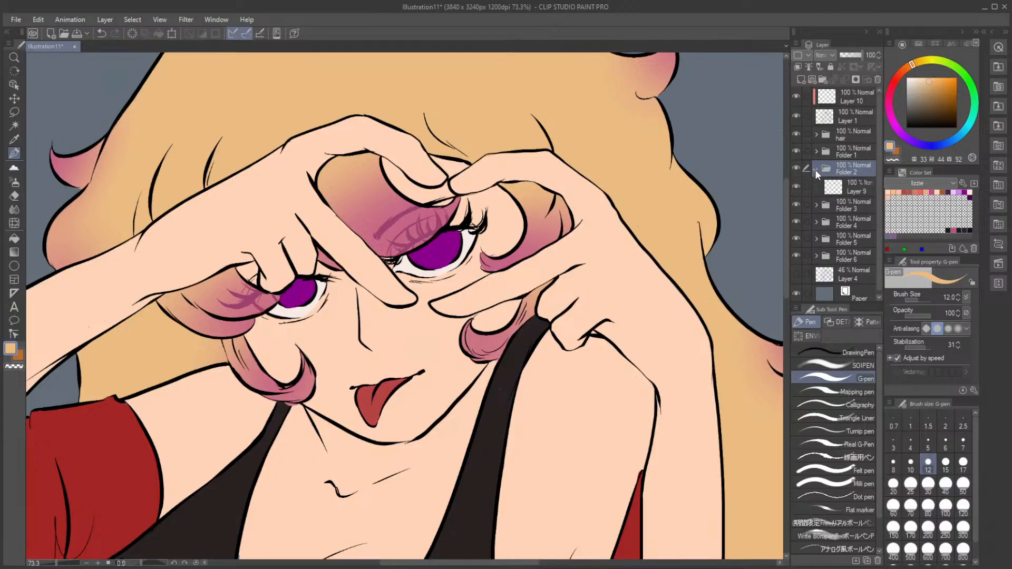
click(848, 187)
click(800, 79)
click(798, 66)
Step: Shade the upper part of both irises on the clipped layer in dark purple (300/100/29), using the SOIPEN at size 40
click(852, 206)
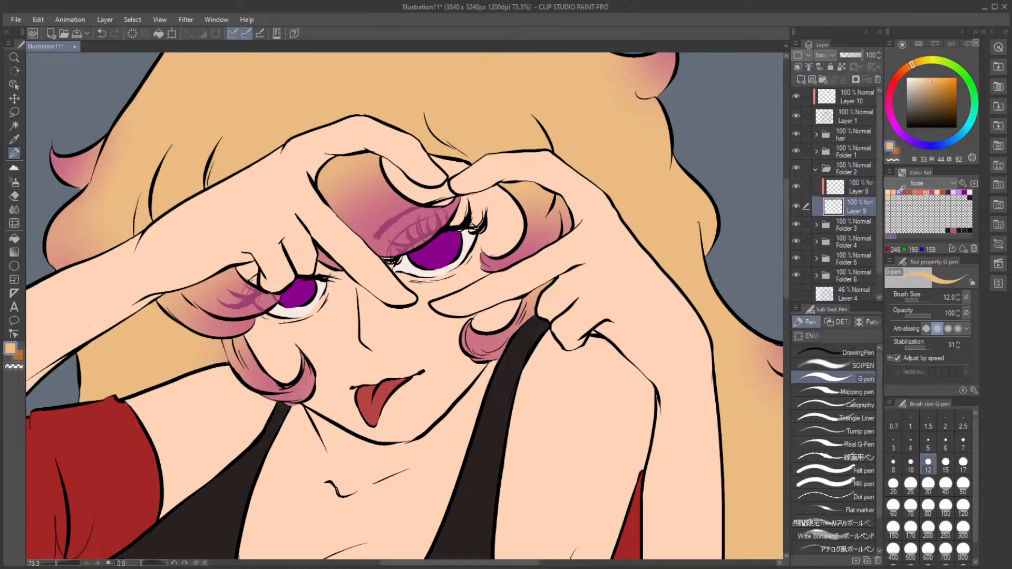
click(965, 192)
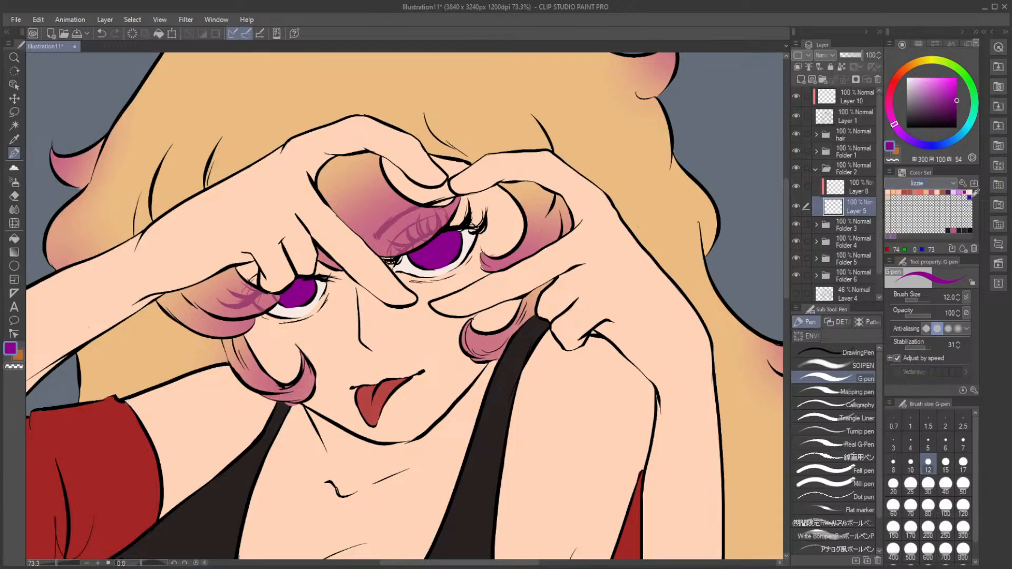
click(970, 196)
click(848, 190)
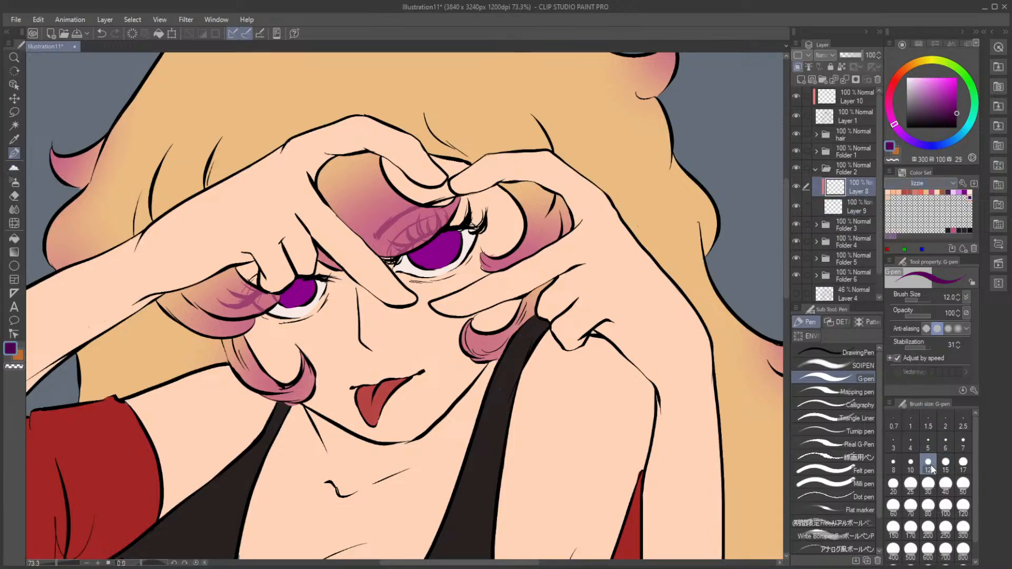
click(843, 366)
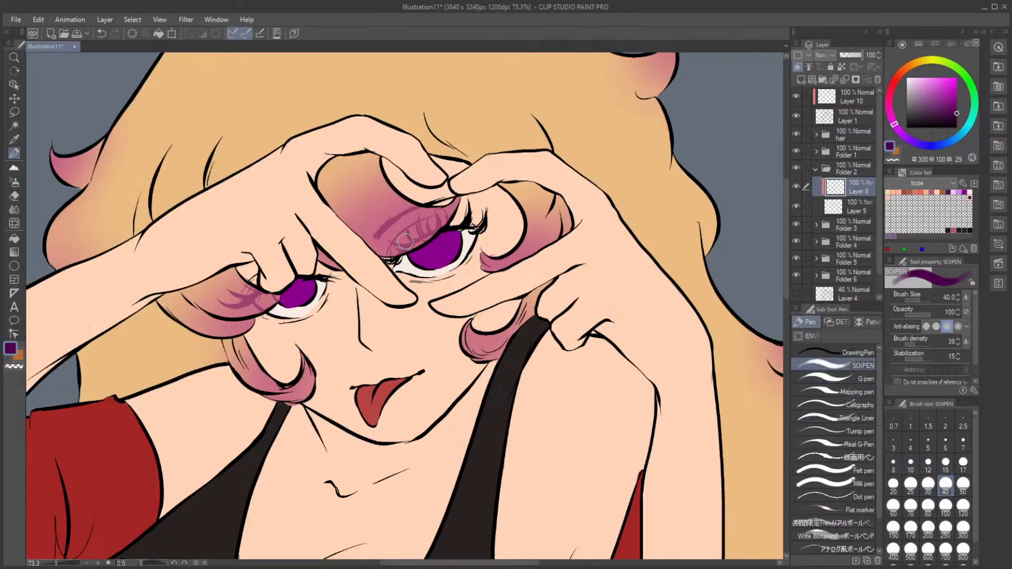
drag(416, 252, 485, 227)
drag(280, 289, 333, 279)
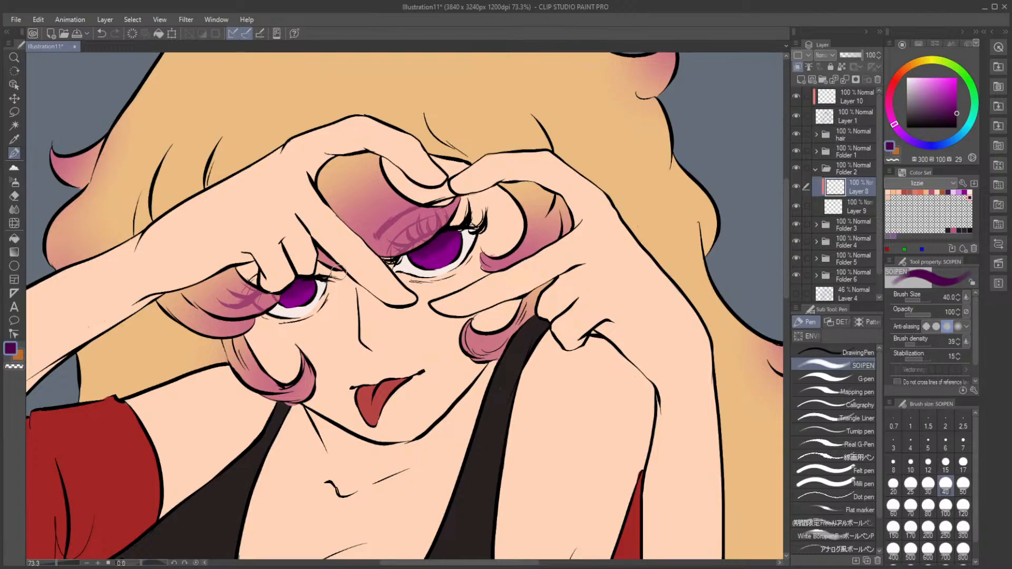
Step: Set the SOIPEN to size 15 with a darker purple (300/100/16)
click(946, 464)
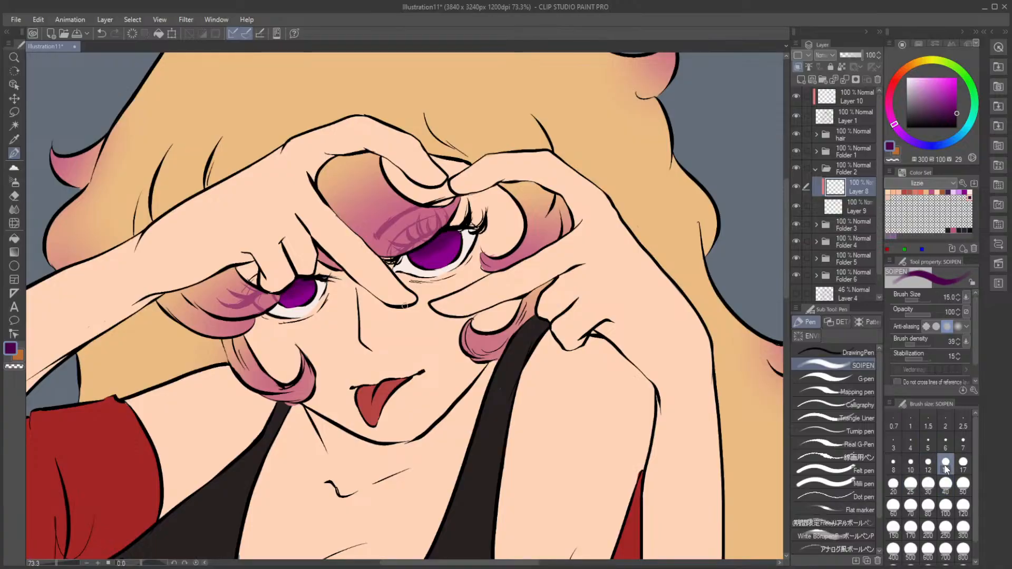
drag(955, 117, 964, 123)
mouse_move(430, 236)
mouse_down()
mouse_move(431, 244)
mouse_move(434, 234)
mouse_move(426, 236)
mouse_move(446, 227)
mouse_move(435, 246)
mouse_move(445, 230)
mouse_up()
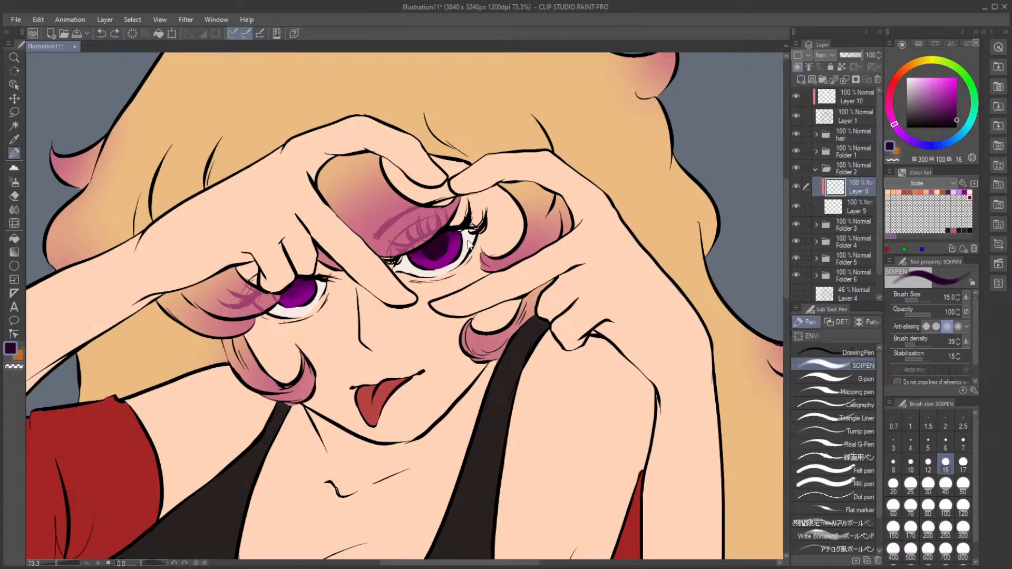
key(ctrl+z)
key(ctrl+z)
key(ctrl+z)
key(ctrl+z)
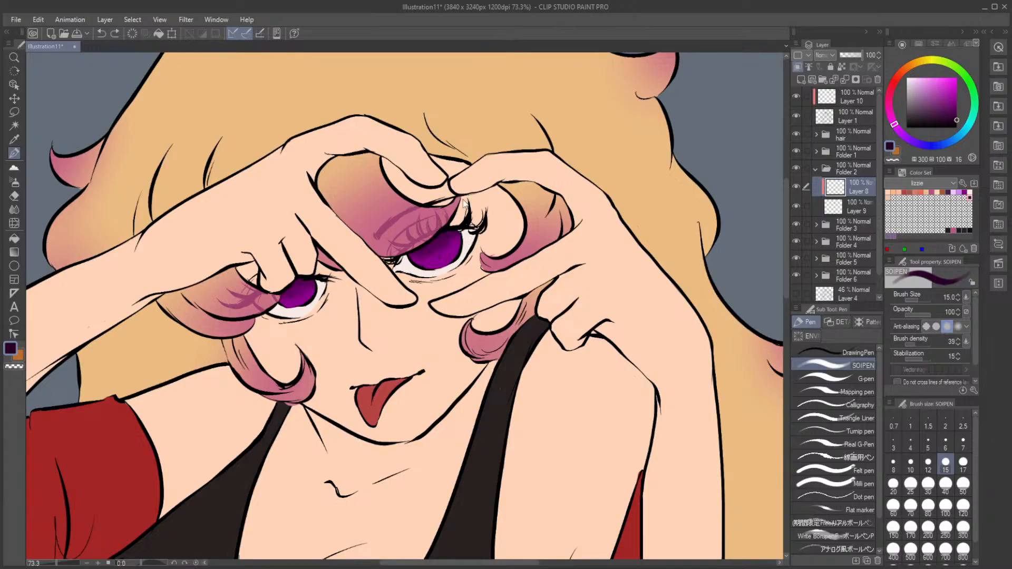
Step: Paint a very dark purple pupil in the center of each iris on the clipped layer
mouse_move(424, 240)
mouse_down()
mouse_move(439, 248)
mouse_move(420, 240)
mouse_move(442, 234)
mouse_move(425, 244)
mouse_move(443, 246)
mouse_up()
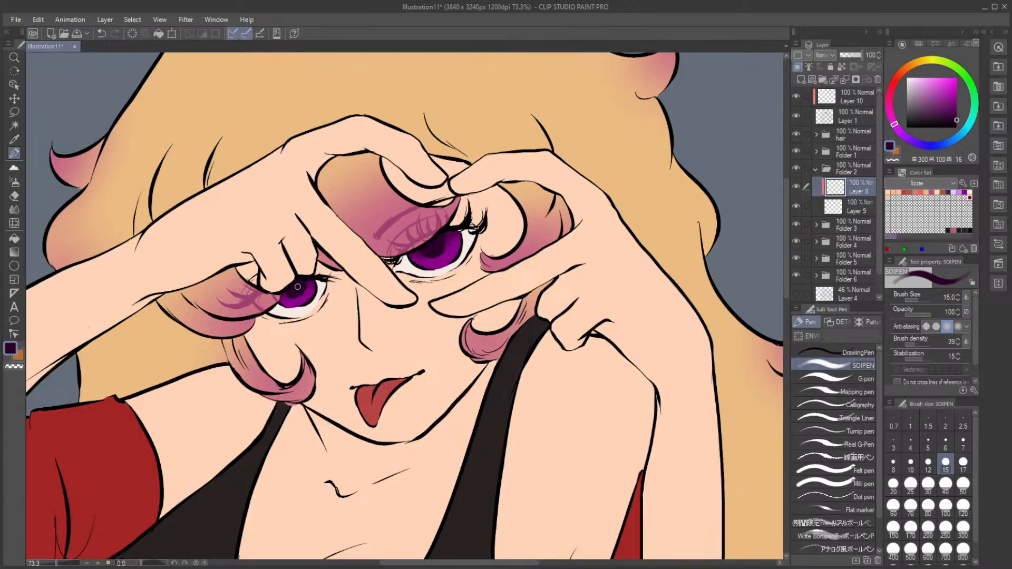
Step: Undo the last pupil stroke and repaint the very dark purple pupil in the smaller eye
key(ctrl+z)
mouse_move(302, 281)
mouse_down()
mouse_move(304, 293)
mouse_move(291, 289)
mouse_move(298, 294)
mouse_move(297, 280)
mouse_up()
key(h)
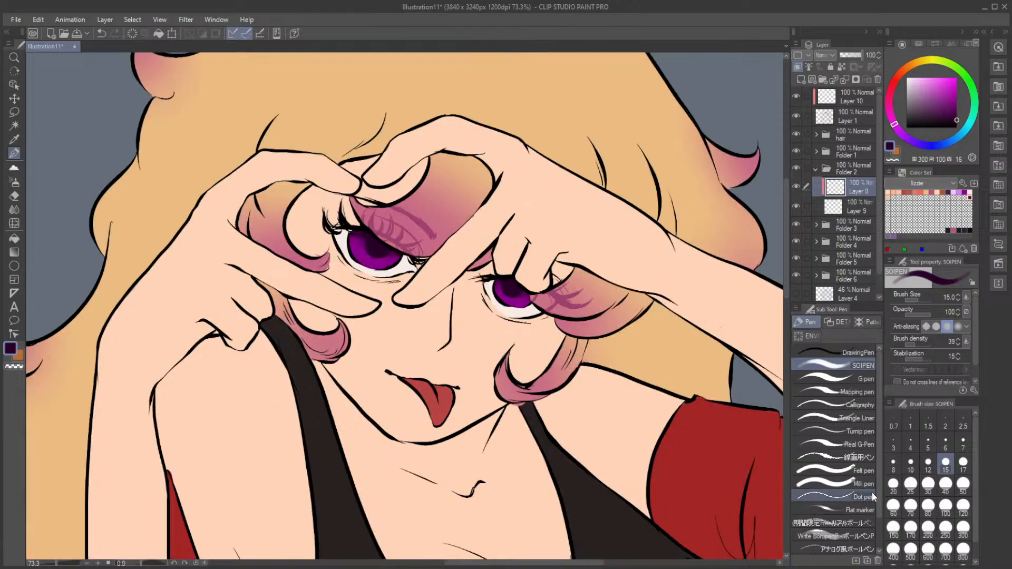
Step: Set the SOIPEN to size 17 and add the very dark purple (300/100/16) to the color set
click(963, 464)
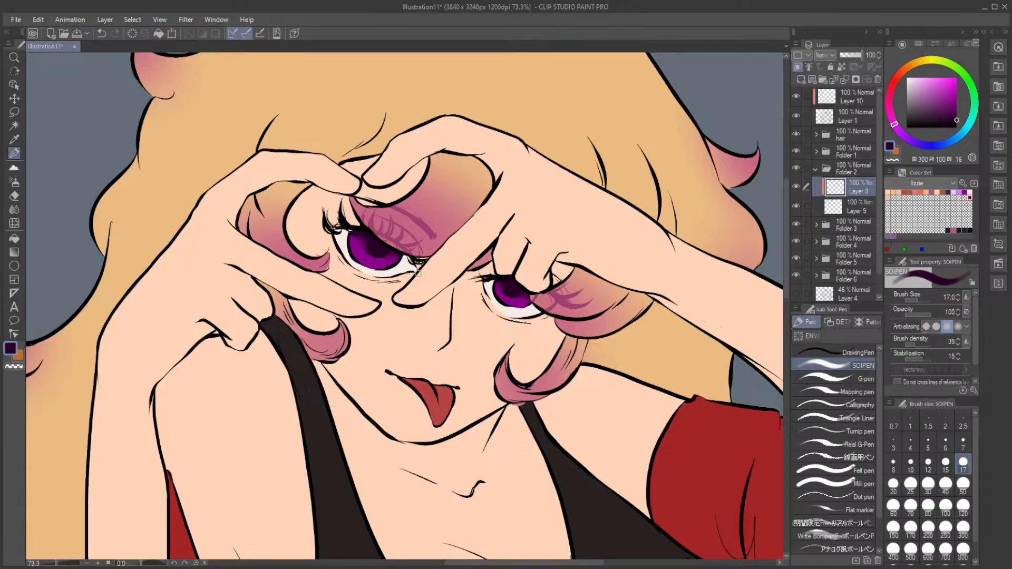
key(h)
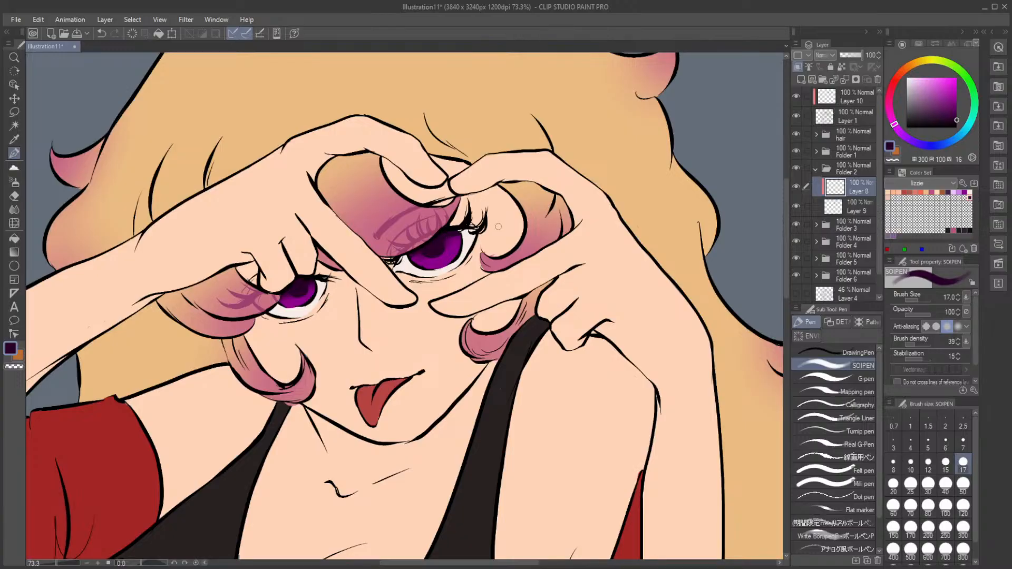
click(966, 195)
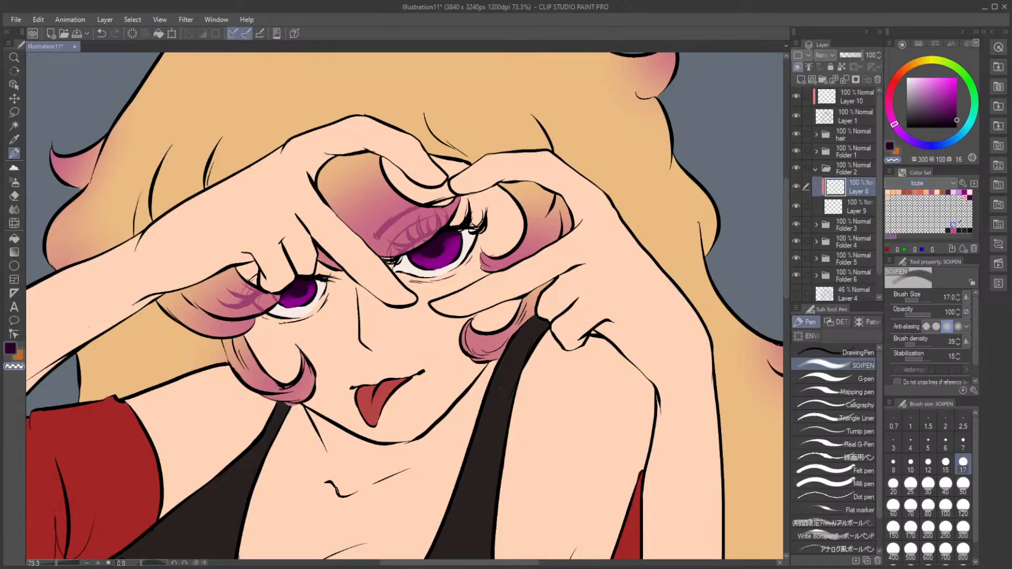
click(890, 147)
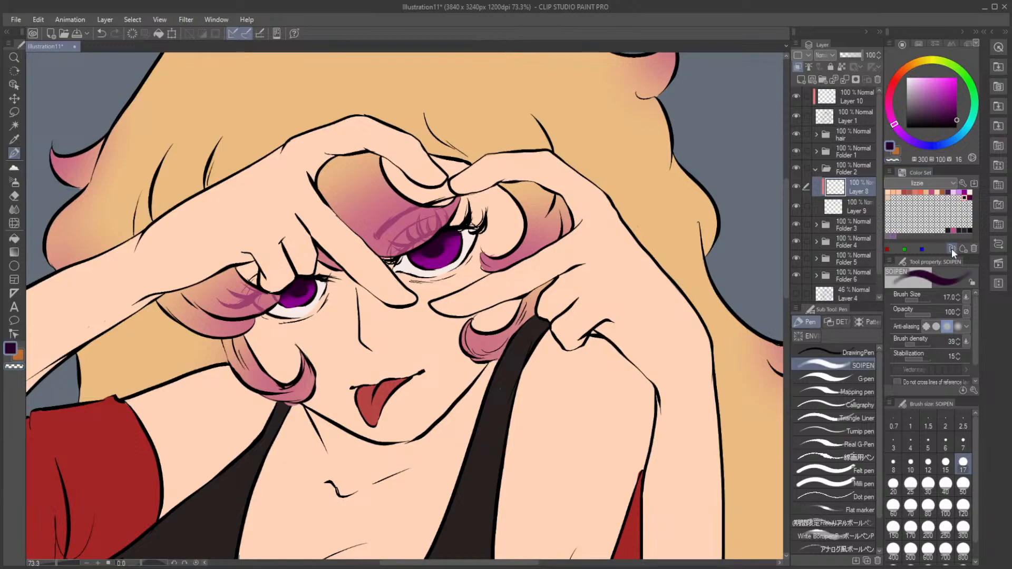
Step: Paint light purple (284/46/94) reflections along the lower part of both irises with the SOIPEN
click(964, 193)
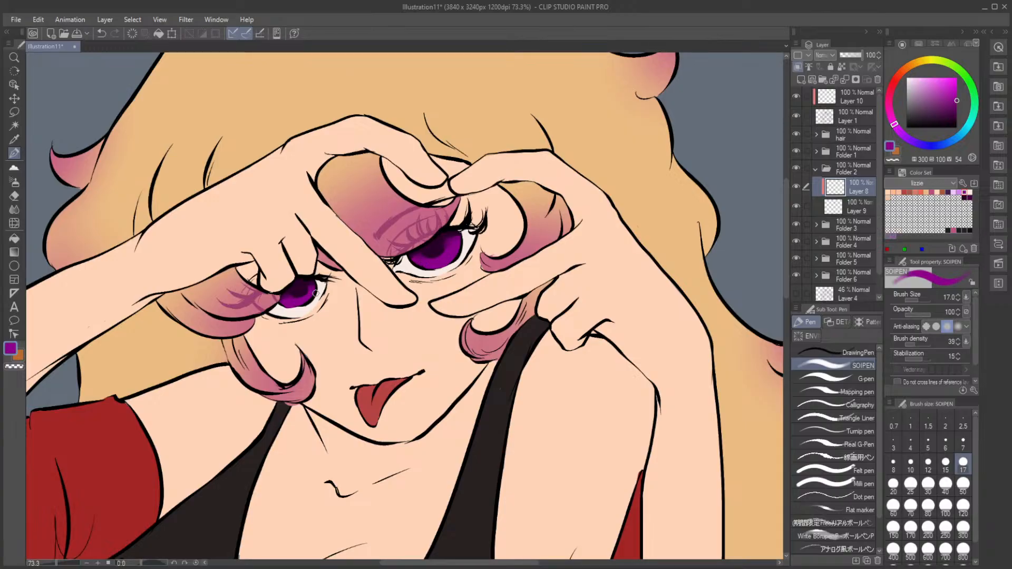
click(959, 192)
mouse_move(417, 257)
mouse_down()
mouse_move(429, 263)
mouse_move(450, 252)
mouse_up()
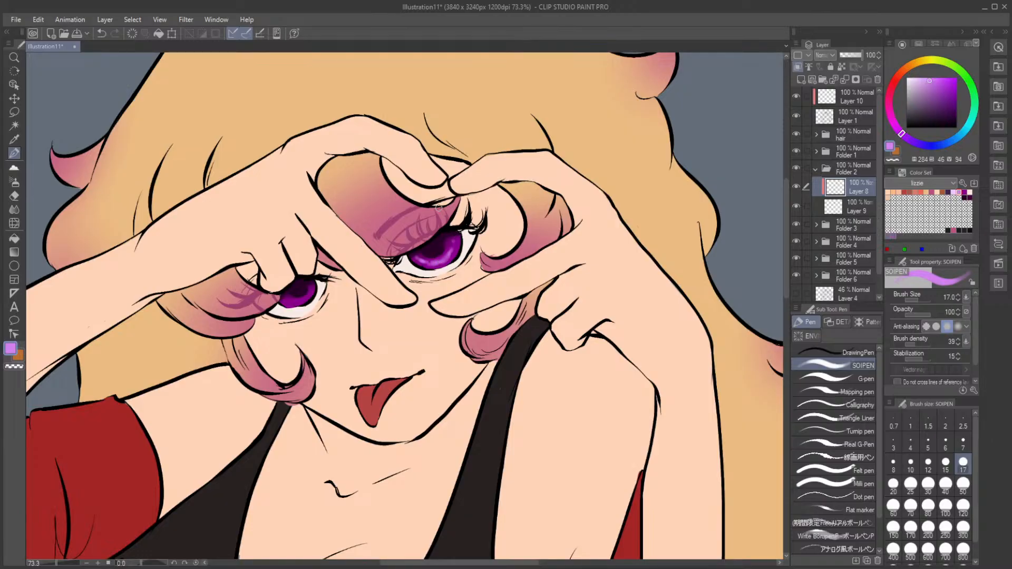
scroll(342, 288, up, 3)
mouse_move(244, 305)
mouse_down()
mouse_move(265, 306)
mouse_move(282, 290)
mouse_up()
Step: Add finer, paler purple (284/21/100) highlights to the lower irises with the SOIPEN at size 6
click(953, 192)
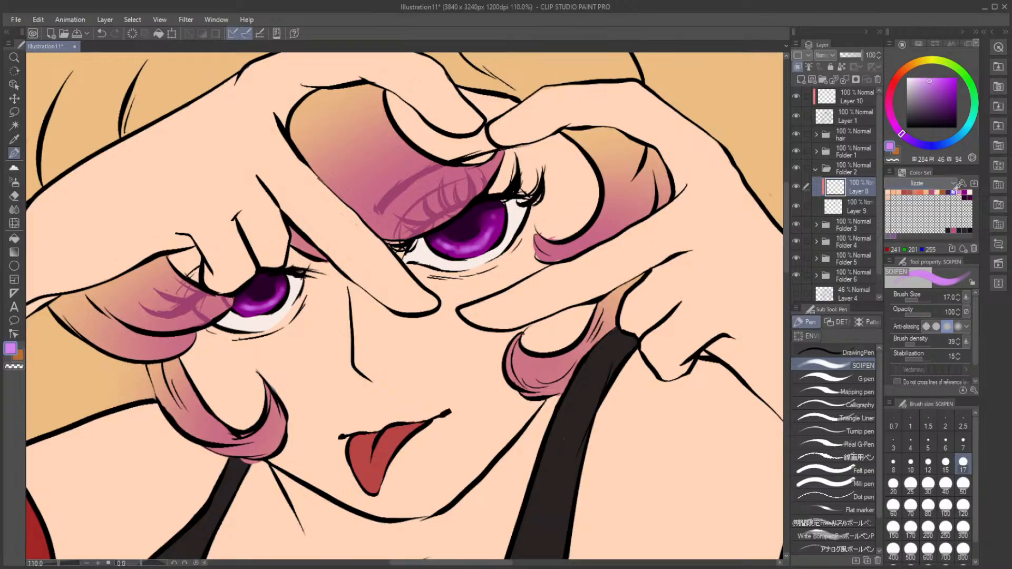
click(945, 443)
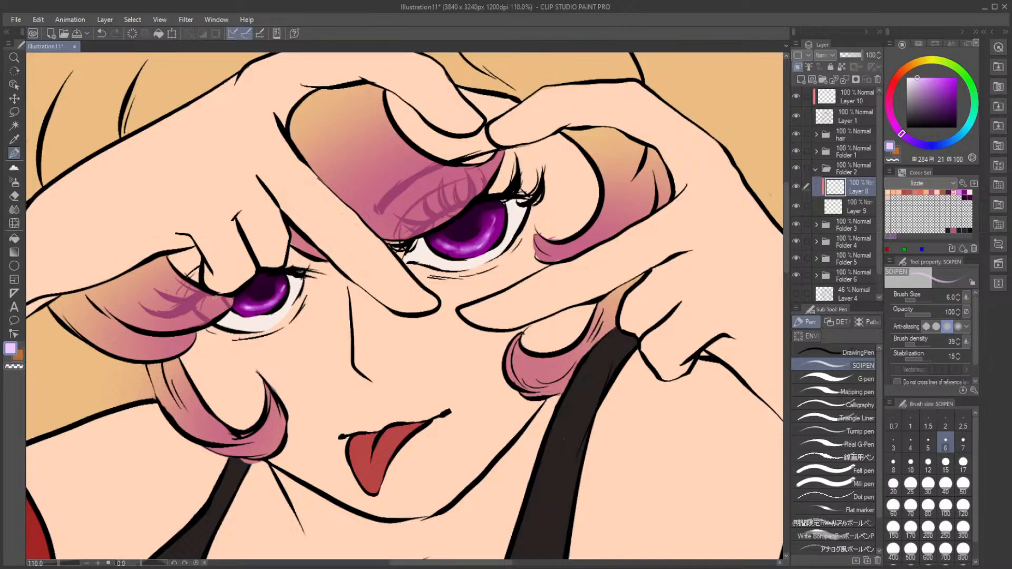
scroll(295, 322, up, 5)
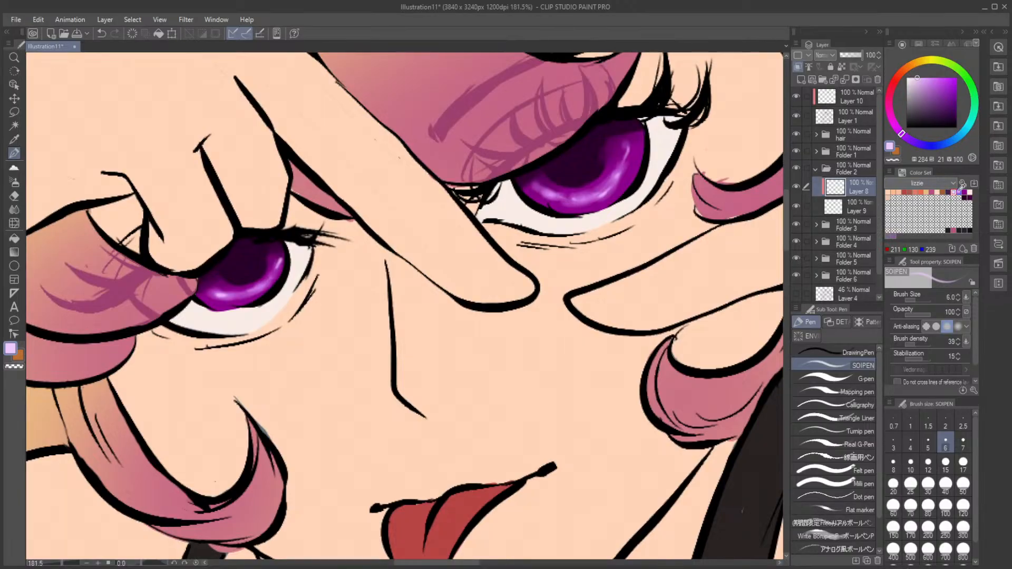
Step: Add a new clipped layer above the iris shading and set its blending mode to Add, undoing the trial stroke
click(962, 189)
click(801, 79)
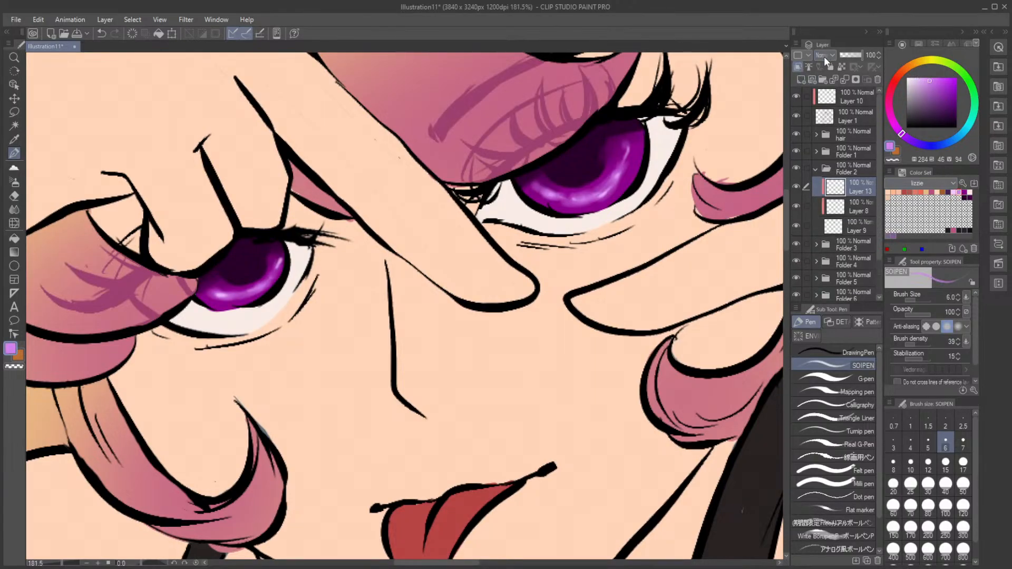
click(842, 161)
mouse_move(573, 168)
mouse_down()
mouse_move(581, 187)
mouse_move(613, 196)
mouse_up()
key(ctrl+z)
Step: Choose a vivid magenta (305/70/80) and set the SOIPEN to size 10
drag(929, 81, 942, 87)
drag(896, 136, 896, 124)
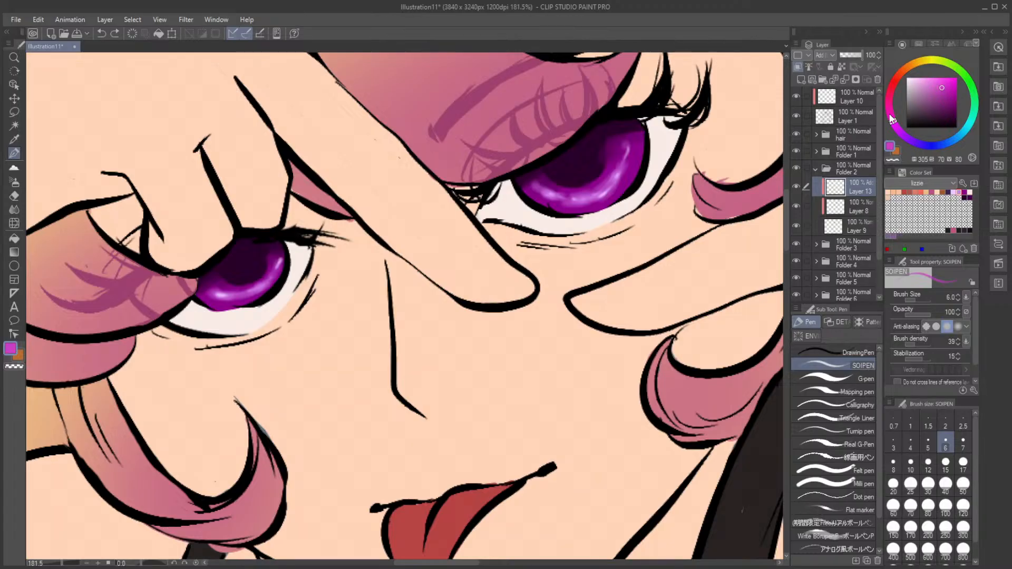
click(910, 464)
mouse_move(579, 155)
mouse_down()
mouse_move(611, 142)
mouse_move(600, 148)
mouse_move(607, 128)
mouse_move(583, 191)
mouse_up()
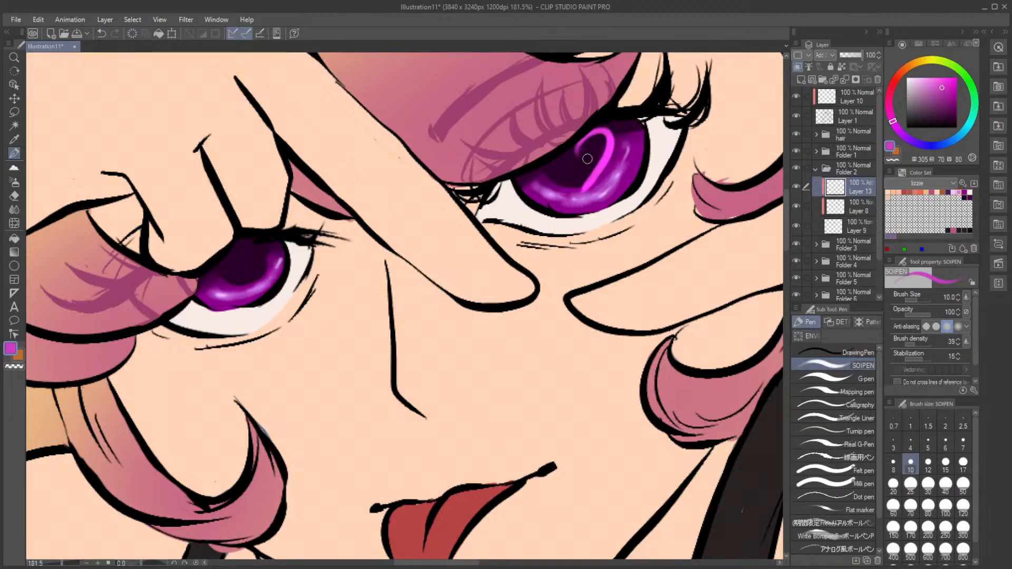
mouse_move(577, 150)
mouse_down()
mouse_move(545, 172)
mouse_move(582, 190)
mouse_up()
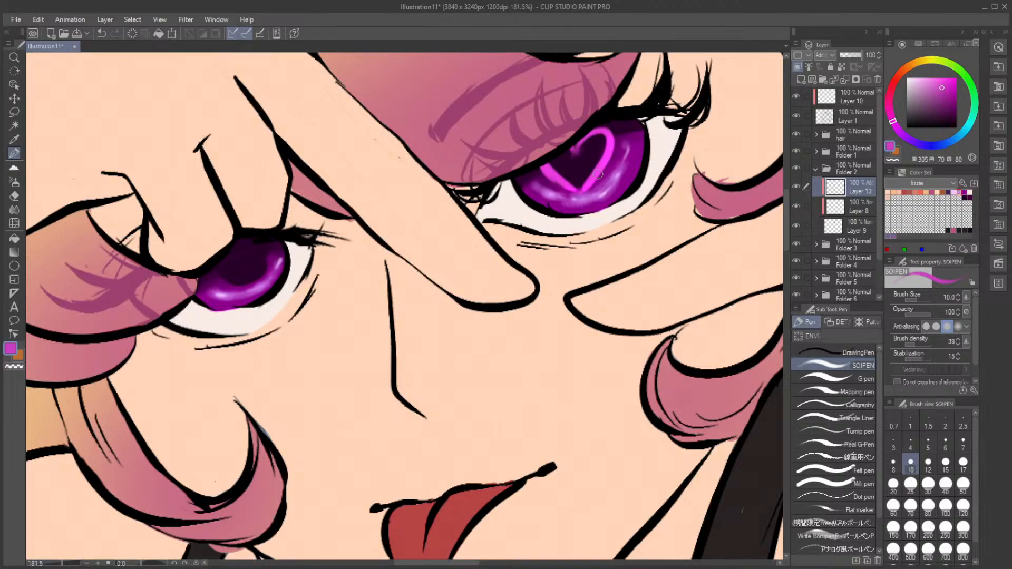
key(ctrl+z)
key(ctrl+z)
key(ctrl+z)
key(ctrl+z)
key(ctrl+z)
key(ctrl+z)
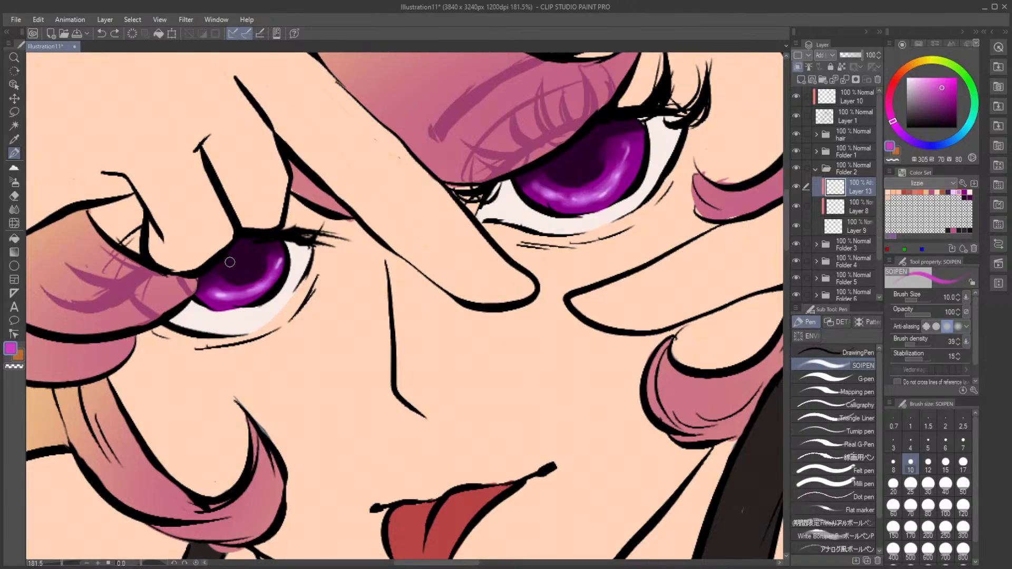
drag(264, 244, 243, 287)
key(ctrl+z)
key(ctrl+z)
key(ctrl+z)
key(ctrl+z)
click(115, 33)
mouse_move(237, 244)
mouse_down()
mouse_move(230, 255)
mouse_move(258, 283)
mouse_move(246, 306)
mouse_up()
key(ctrl+z)
key(ctrl+z)
Step: Draw a glowing magenta heart outline around the pupil of the smaller eye on the Add layer
drag(237, 244, 230, 255)
mouse_move(271, 243)
mouse_down()
mouse_move(252, 297)
mouse_move(241, 274)
mouse_move(262, 283)
mouse_move(245, 290)
mouse_move(265, 246)
mouse_move(259, 275)
mouse_move(237, 260)
mouse_up()
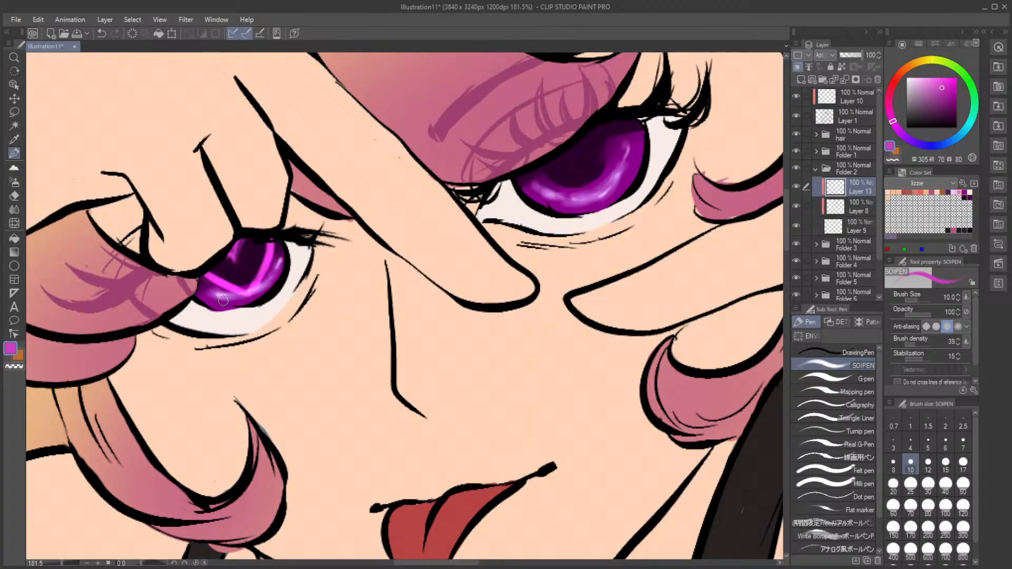
drag(204, 277, 227, 289)
Step: Draw a matching glowing magenta heart outline around the pupil of the larger eye
mouse_move(578, 153)
mouse_down()
mouse_move(612, 126)
mouse_move(609, 154)
mouse_move(620, 139)
mouse_move(598, 185)
mouse_up()
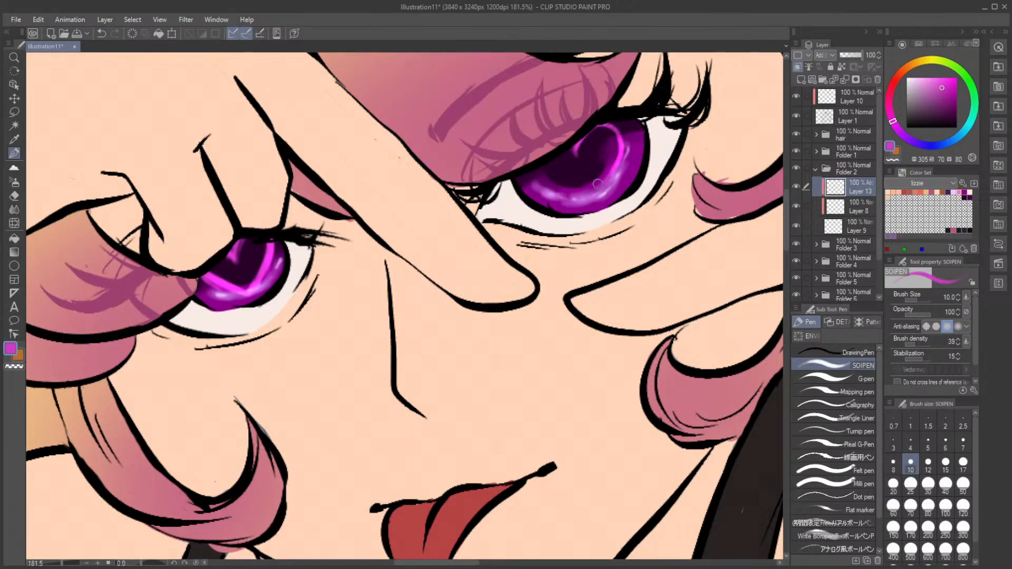
drag(623, 153, 594, 195)
drag(572, 156, 571, 177)
drag(560, 134, 584, 197)
mouse_move(539, 162)
mouse_down()
mouse_move(590, 200)
mouse_move(544, 166)
mouse_move(586, 202)
mouse_move(560, 177)
mouse_move(558, 188)
mouse_move(554, 180)
mouse_move(601, 200)
mouse_move(594, 127)
mouse_up()
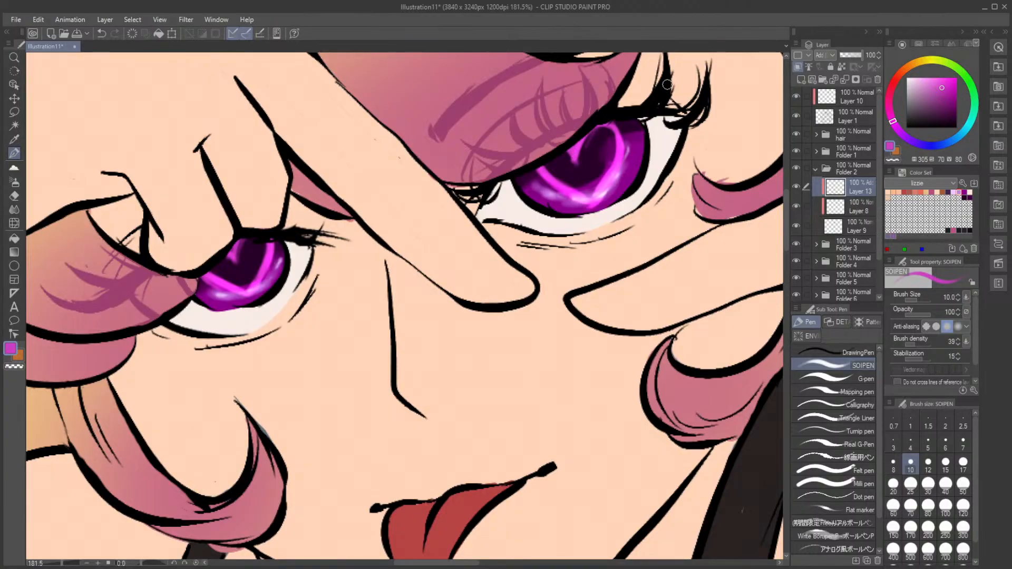
drag(572, 164, 593, 131)
Step: Choose a lighter pink (305/52/100) and add a new clipped layer above the glowing heart layer
scroll(516, 151, down, 5)
scroll(523, 147, up, 2)
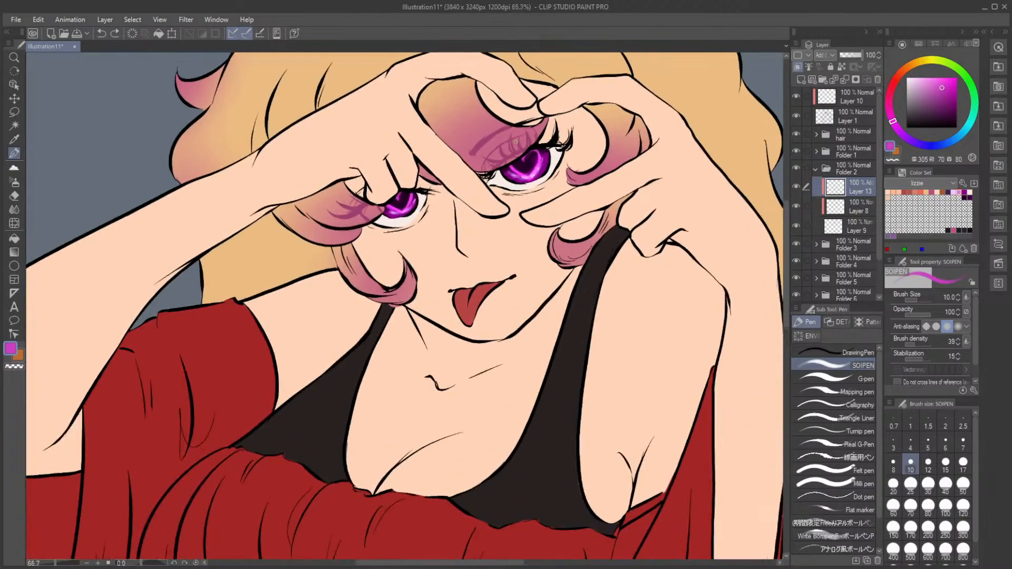
scroll(523, 148, up, 4)
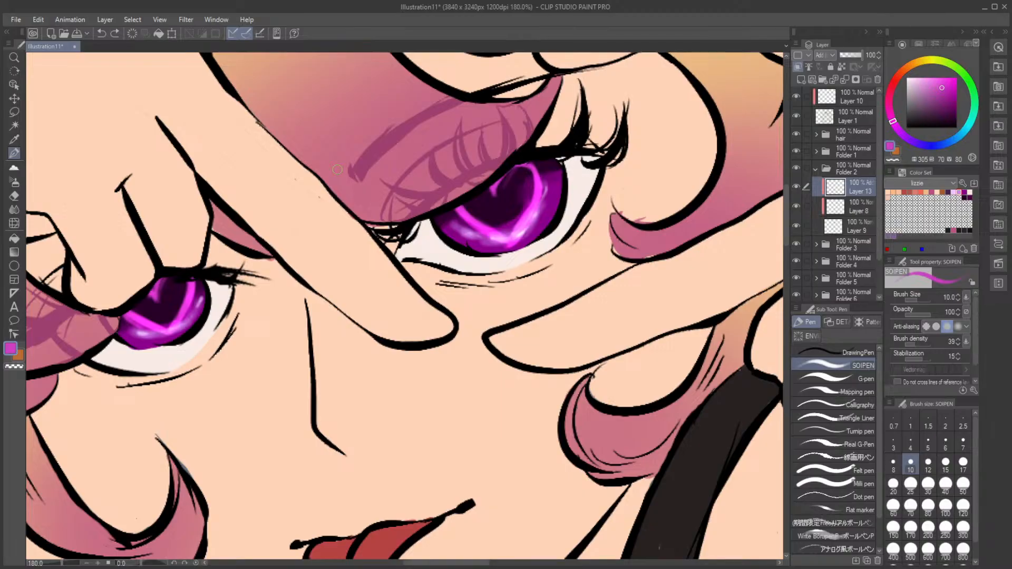
drag(941, 87, 932, 77)
drag(474, 224, 485, 218)
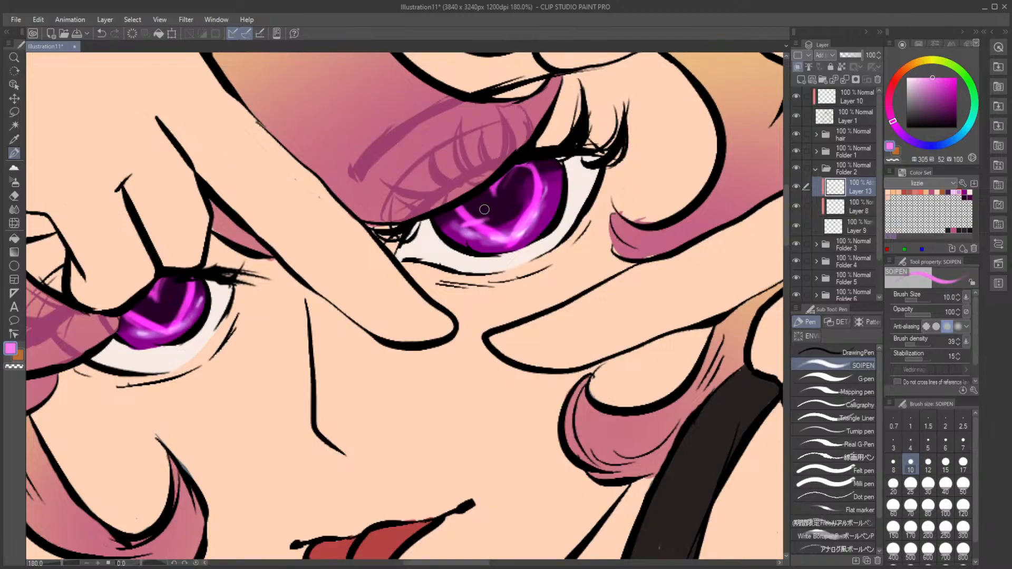
key(ctrl+z)
click(800, 78)
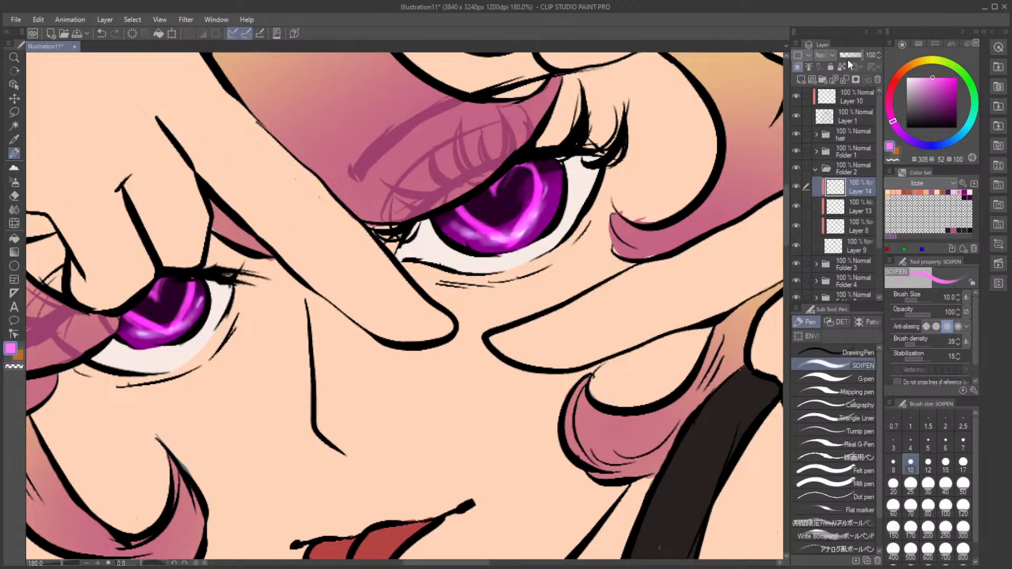
Step: Paint light pink highlights over the hearts and lower irises of both eyes with the SOIPEN at size 12
click(928, 447)
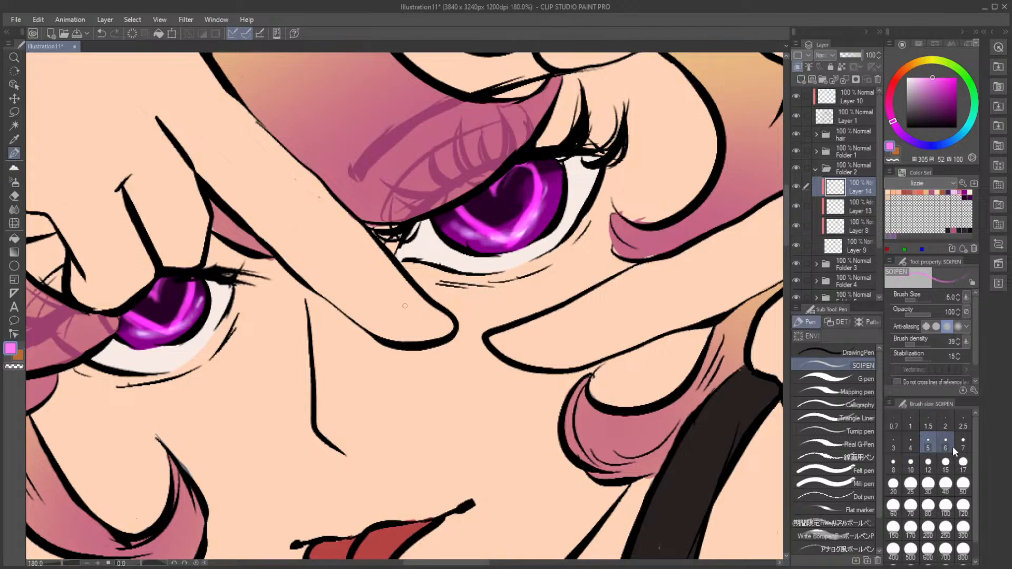
click(928, 465)
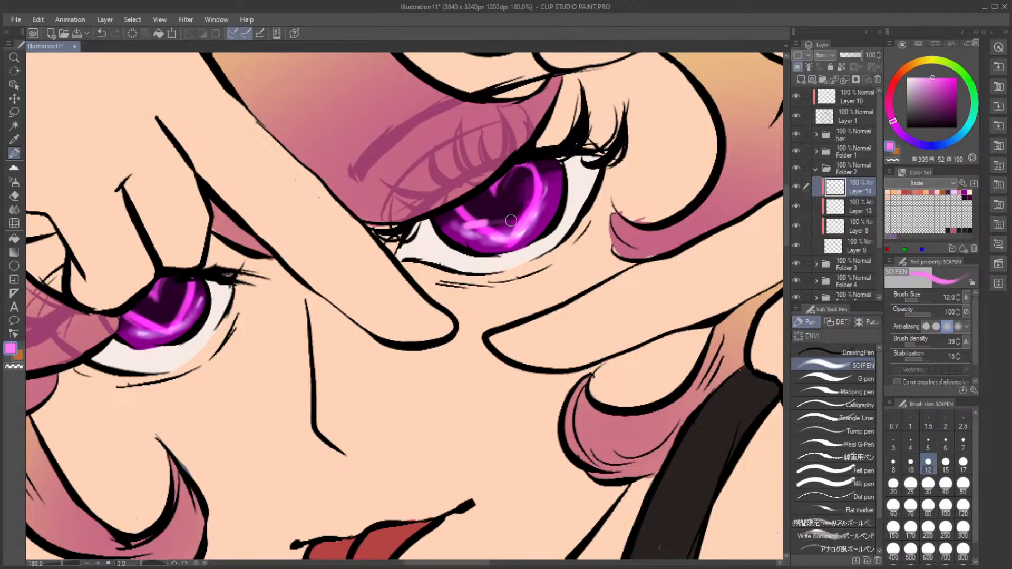
key(ctrl+z)
mouse_move(511, 180)
mouse_down()
mouse_move(525, 196)
mouse_move(528, 187)
mouse_move(511, 221)
mouse_move(520, 194)
mouse_move(538, 218)
mouse_move(529, 233)
mouse_move(546, 182)
mouse_up()
drag(468, 237, 485, 243)
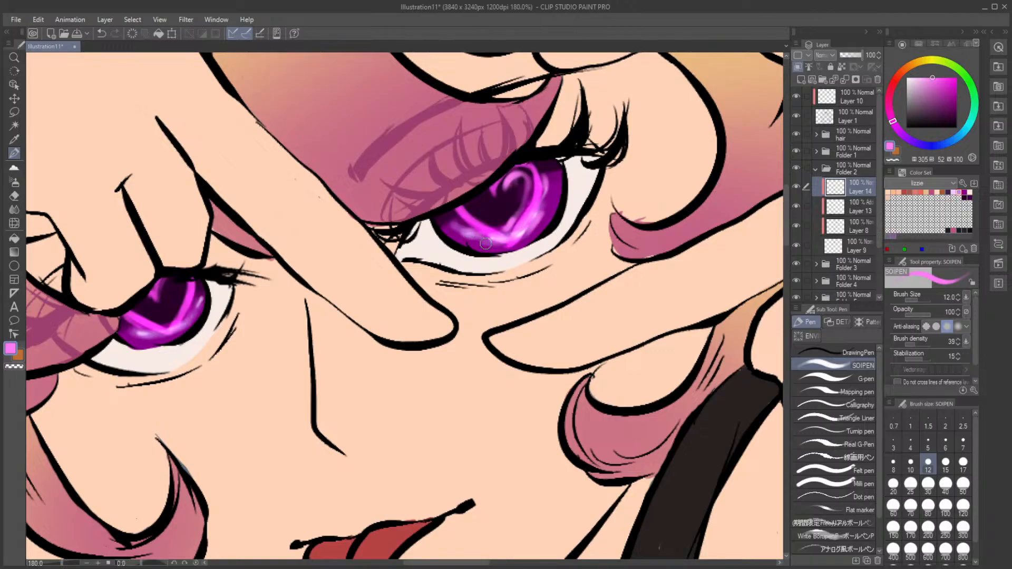
mouse_move(164, 295)
mouse_down()
mouse_move(182, 280)
mouse_move(184, 307)
mouse_move(194, 295)
mouse_move(191, 320)
mouse_move(163, 332)
mouse_up()
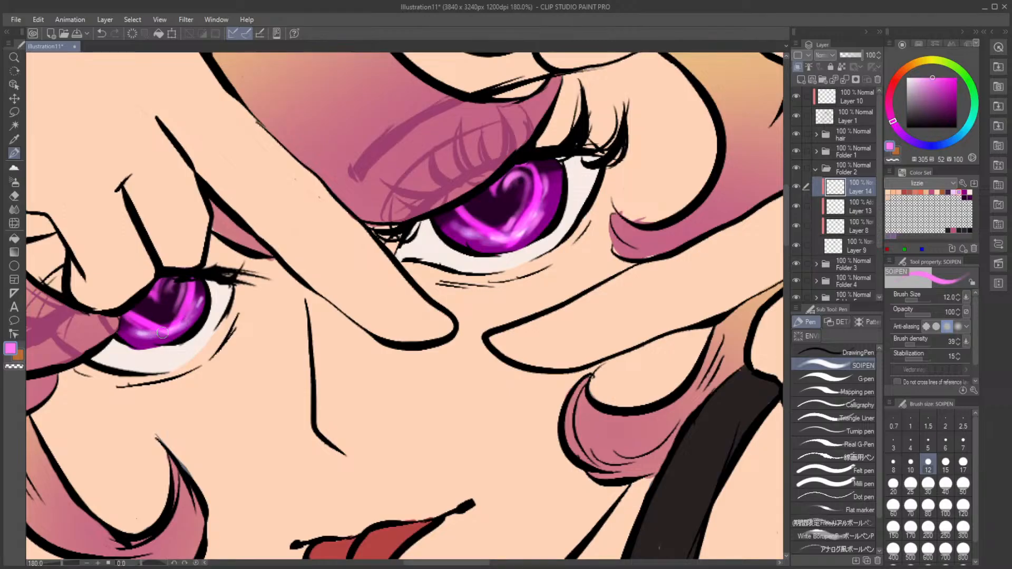
Step: Compare the eyes with the pink highlight layer and the glowing heart layer each hidden and shown
scroll(163, 333, down, 4)
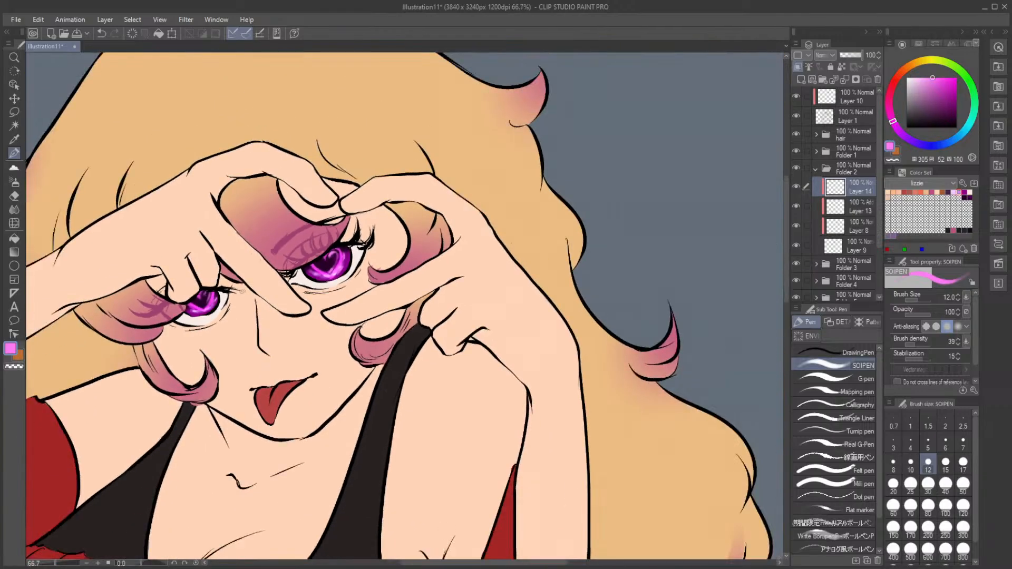
scroll(327, 269, up, 2)
scroll(327, 269, up, 3)
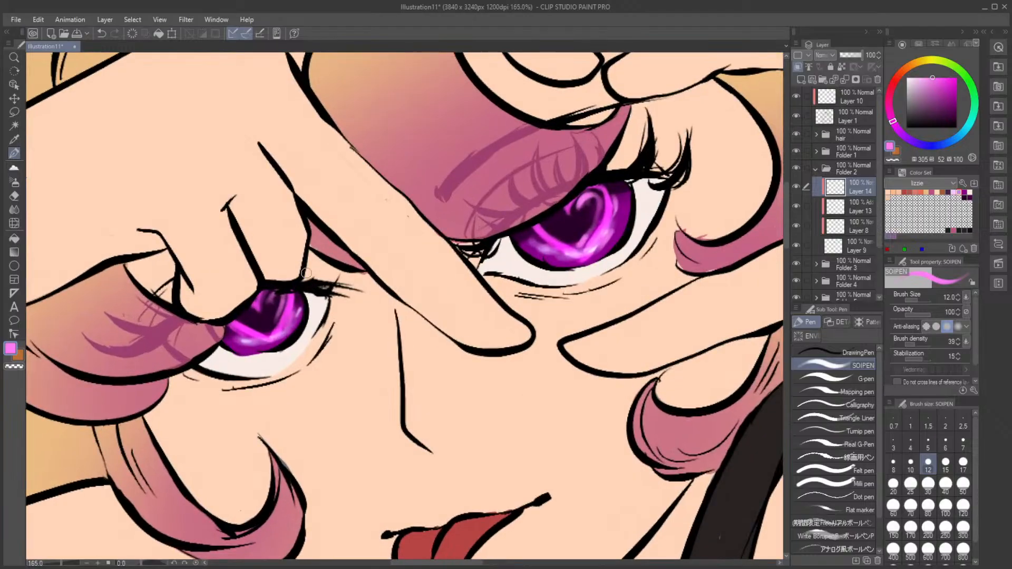
click(795, 187)
click(795, 187)
click(796, 205)
click(796, 205)
Step: Add an unclipped layer above the iris highlights and set up the Calligraphy pen at size 5 in pale pink (300/21/100)
click(800, 78)
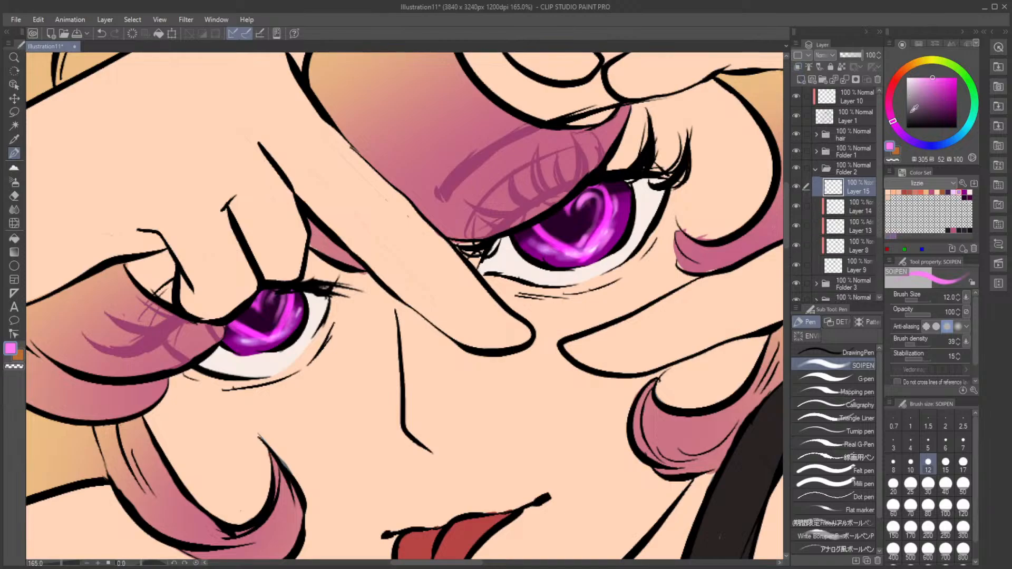
click(970, 196)
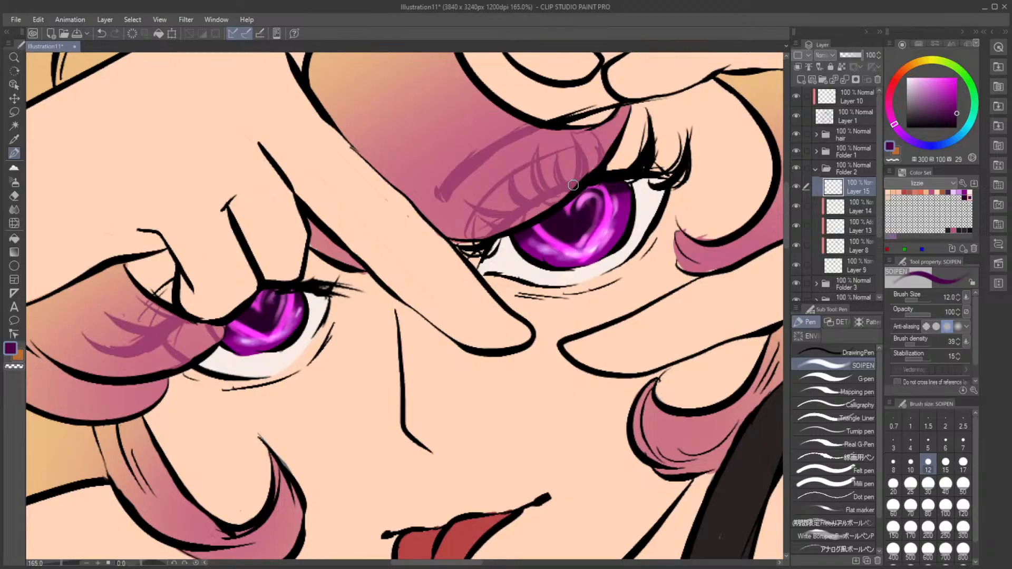
click(917, 77)
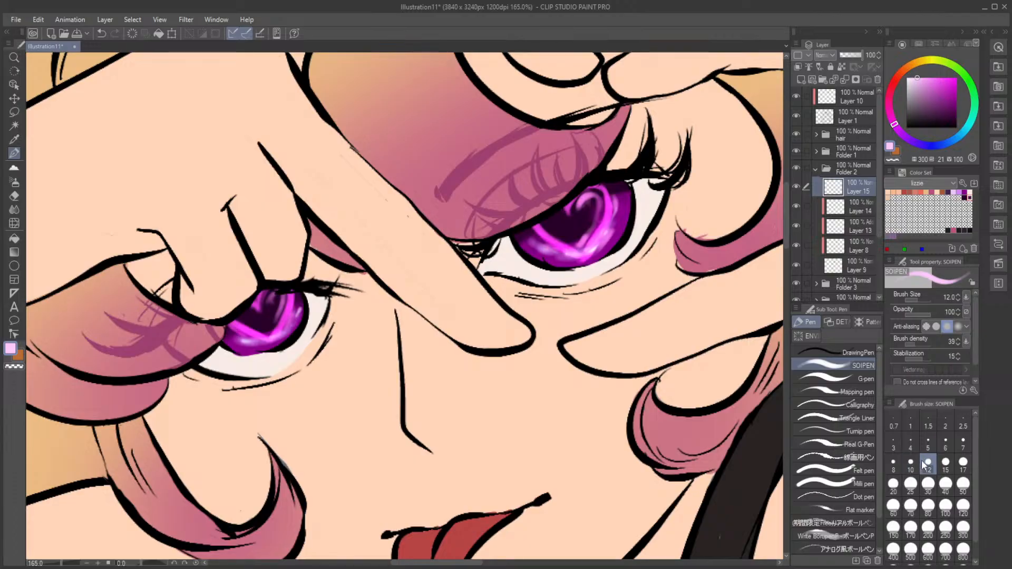
click(947, 444)
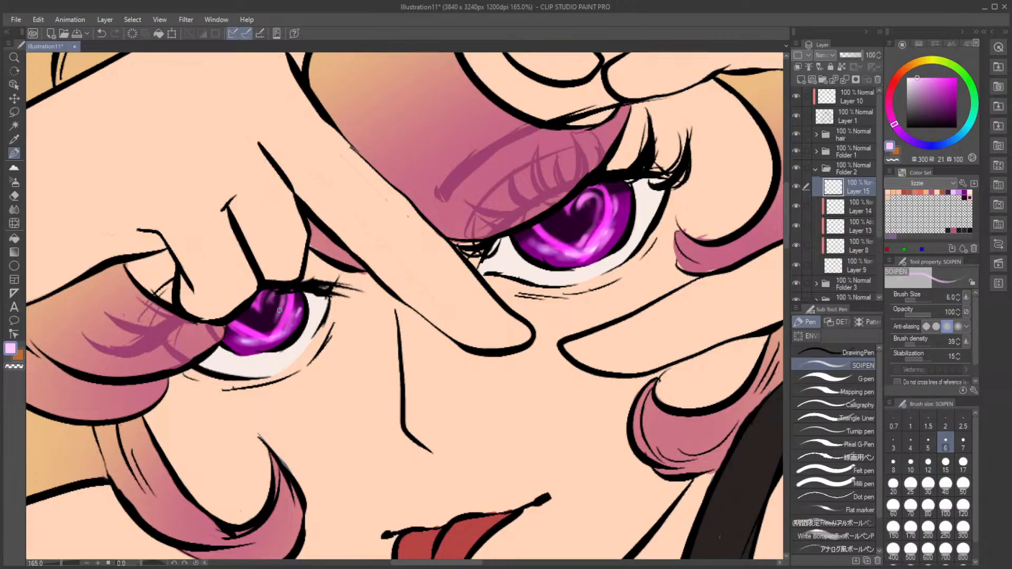
click(865, 405)
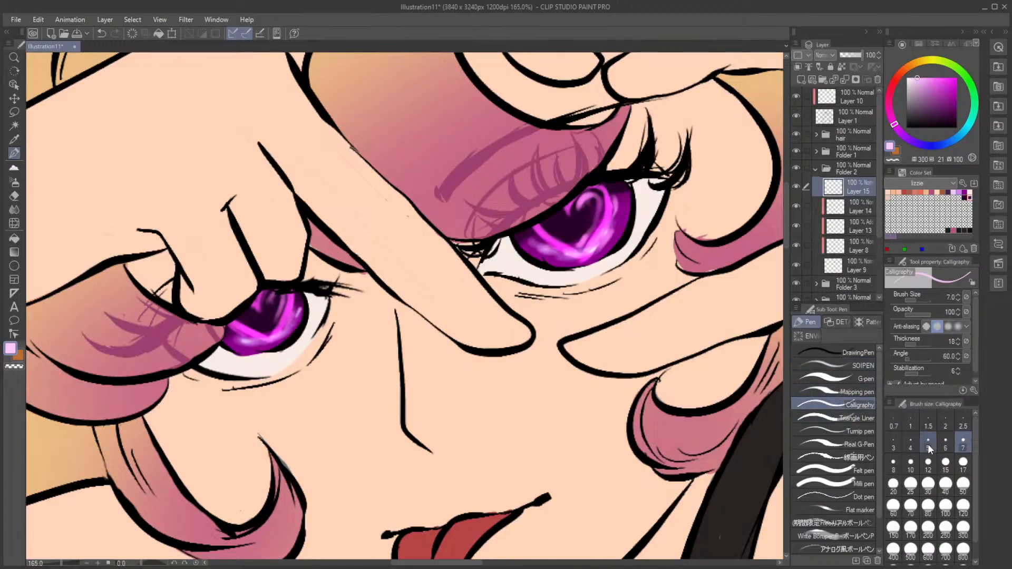
click(928, 446)
drag(285, 304, 280, 315)
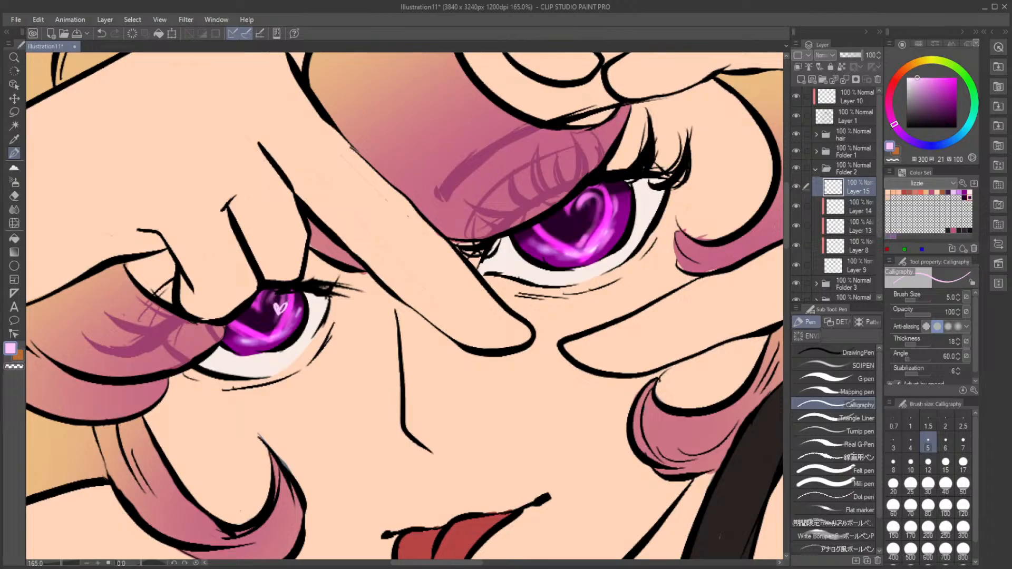
key(ctrl+z)
key(ctrl+z)
key(ctrl+z)
Step: Draw small pale pink heart highlights, two in the smaller eye's iris and one in the larger eye's
drag(244, 324, 244, 334)
drag(243, 324, 243, 334)
drag(286, 323, 282, 331)
mouse_move(545, 229)
mouse_down()
mouse_move(550, 241)
mouse_move(559, 232)
mouse_up()
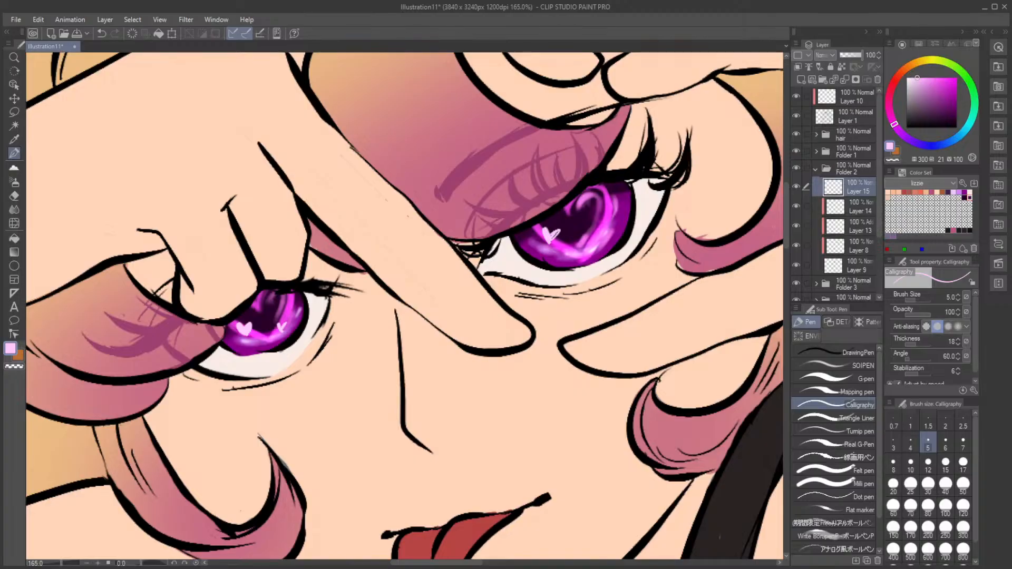
Step: Draw a second small pale pink heart highlight in the larger eye's iris and check both eyes
drag(569, 245, 568, 254)
drag(570, 245, 570, 252)
scroll(546, 263, down, 8)
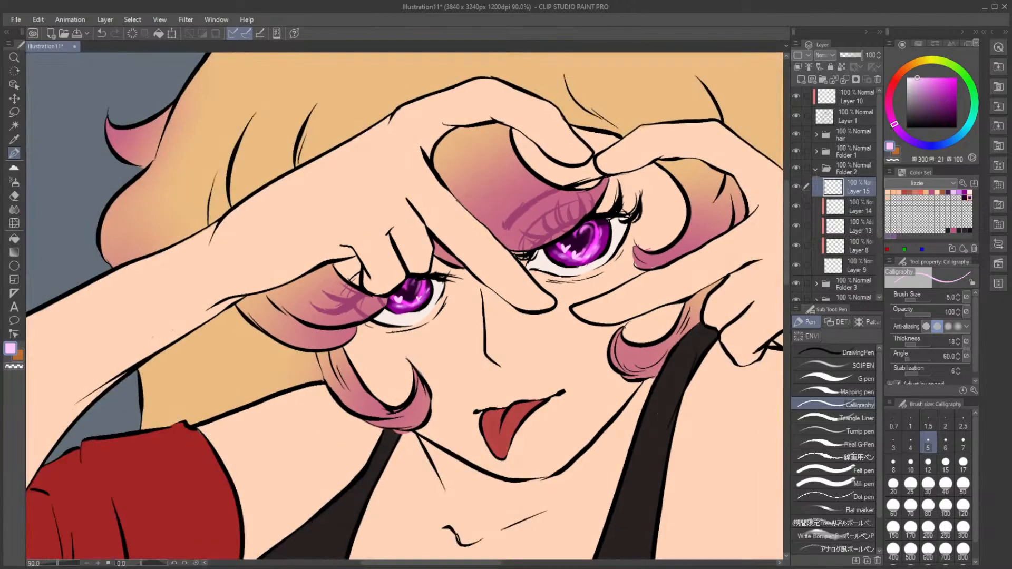
scroll(588, 261, up, 9)
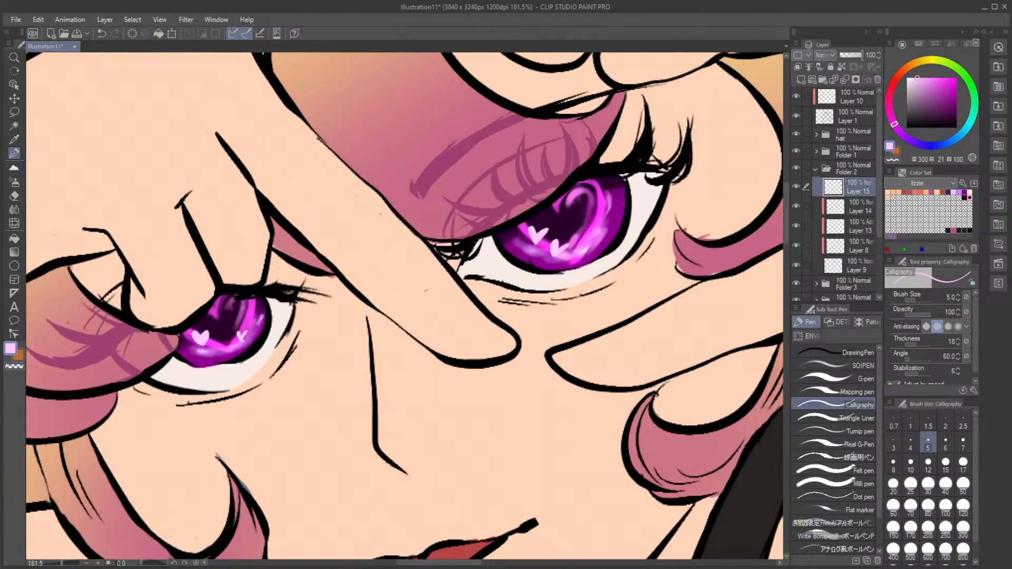
Step: Undo all the small pale pink heart highlights in both irises
key(ctrl+z)
key(ctrl+z)
key(ctrl+z)
key(ctrl+z)
key(ctrl+z)
key(ctrl+z)
key(ctrl+z)
key(ctrl+z)
key(ctrl+z)
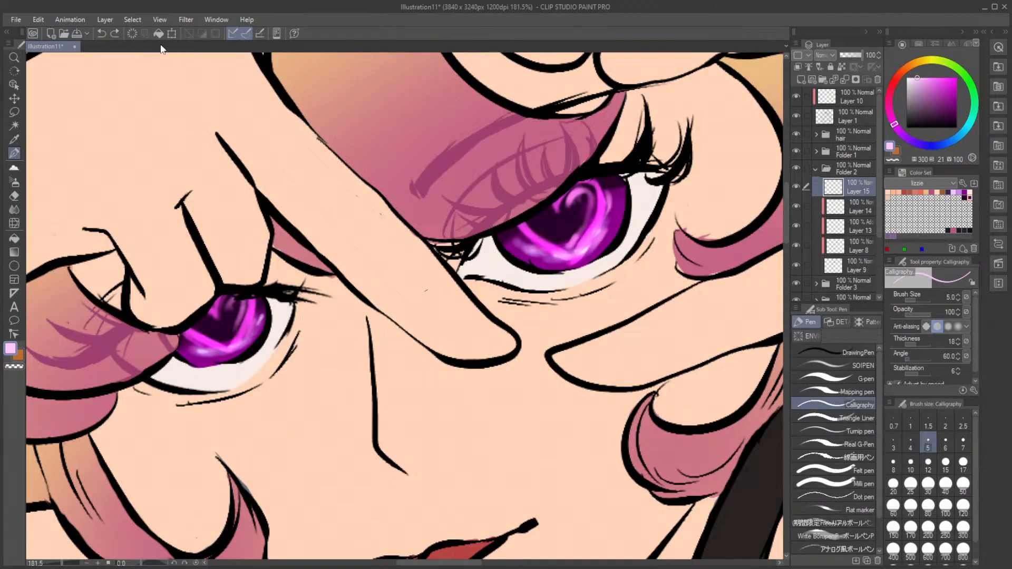
click(116, 31)
click(115, 33)
double_click(103, 33)
Step: Try thin pale pink shine strokes across the smaller eye's iris with the Calligraphy pen
drag(195, 342, 254, 313)
scroll(308, 305, down, 8)
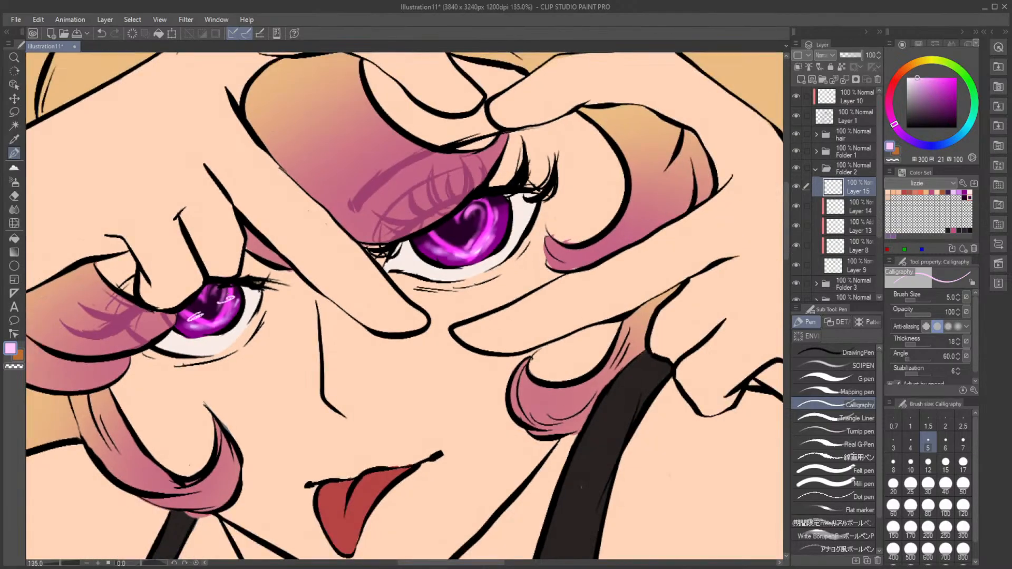
scroll(308, 304, up, 7)
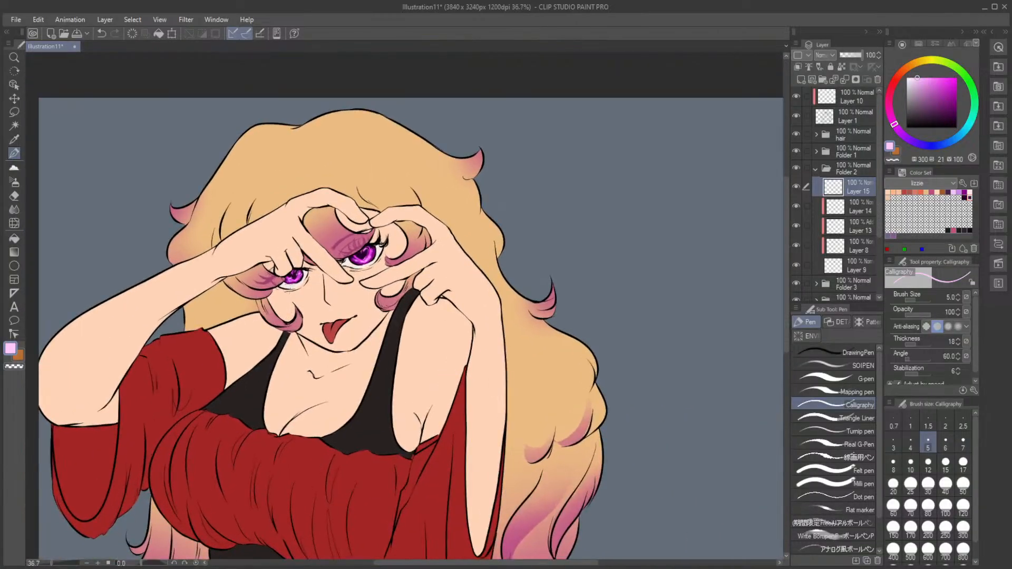
scroll(308, 300, up, 1)
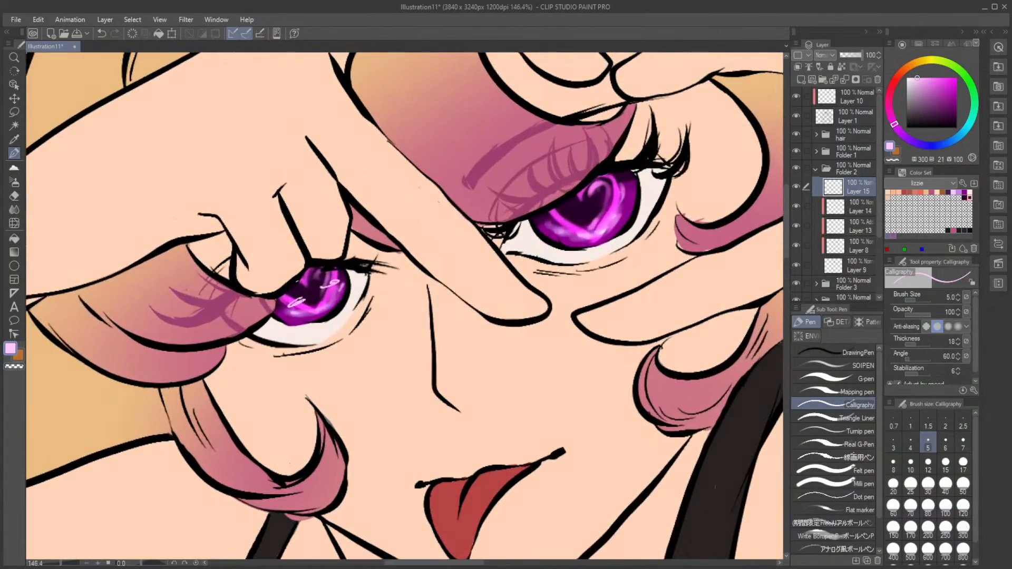
key(ctrl+z)
key(ctrl+z)
Step: Accent the inner edges of the heart pupils in both eyes with thin pale pink Calligraphy strokes
mouse_move(584, 200)
mouse_down()
mouse_move(591, 186)
mouse_move(609, 189)
mouse_move(593, 228)
mouse_up()
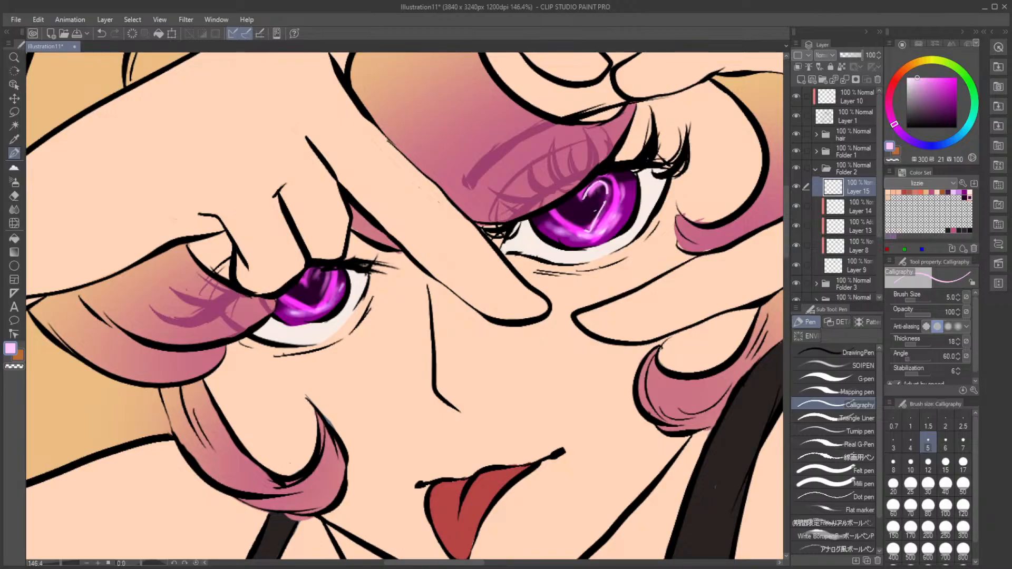
mouse_move(307, 286)
mouse_down()
mouse_move(327, 274)
mouse_move(314, 307)
mouse_up()
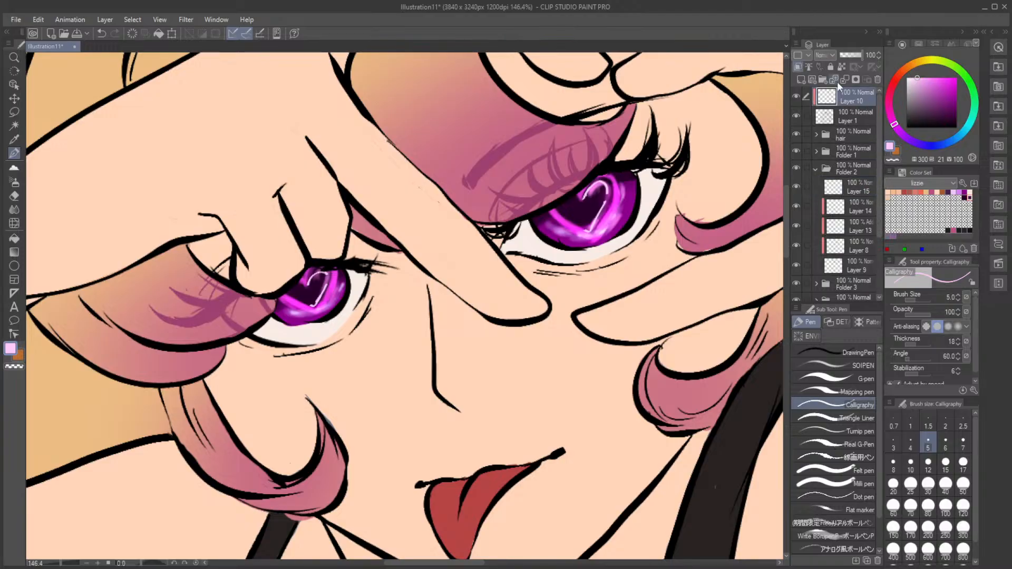
Step: Add an unclipped layer above Layer 10 and set up the SOIPEN at size 8 in white
click(801, 79)
click(856, 366)
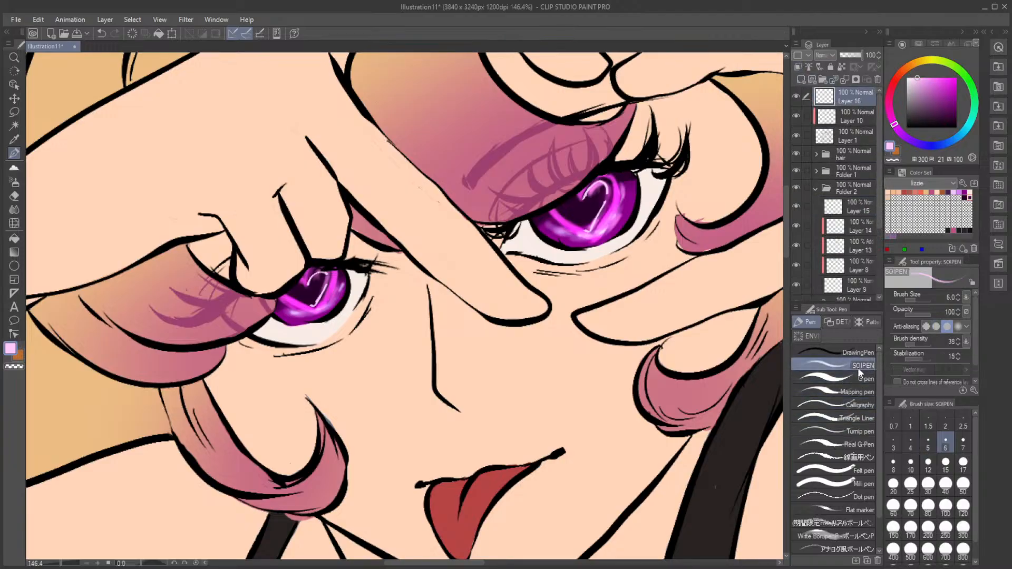
click(893, 464)
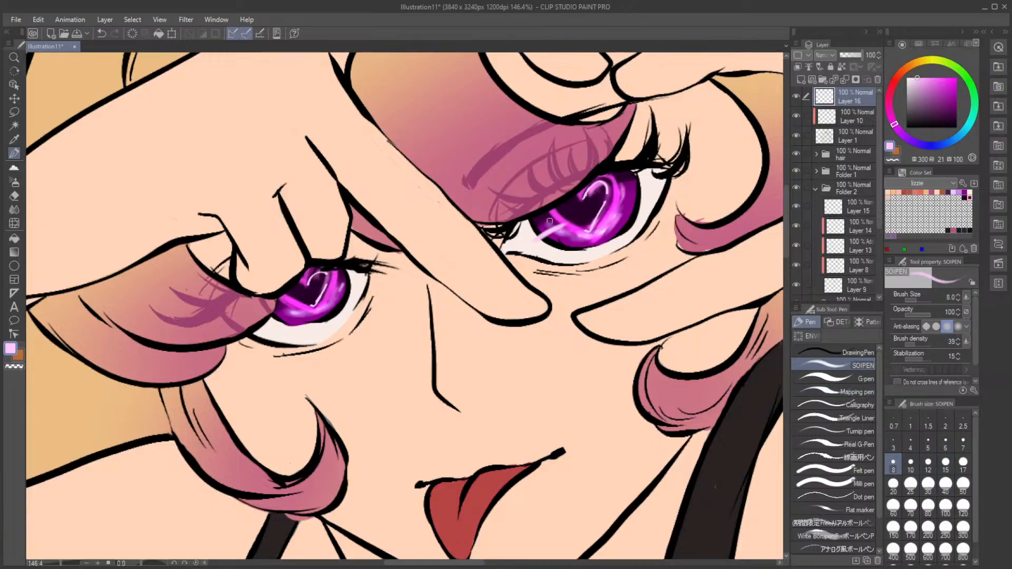
key(ctrl+z)
drag(915, 87, 875, 39)
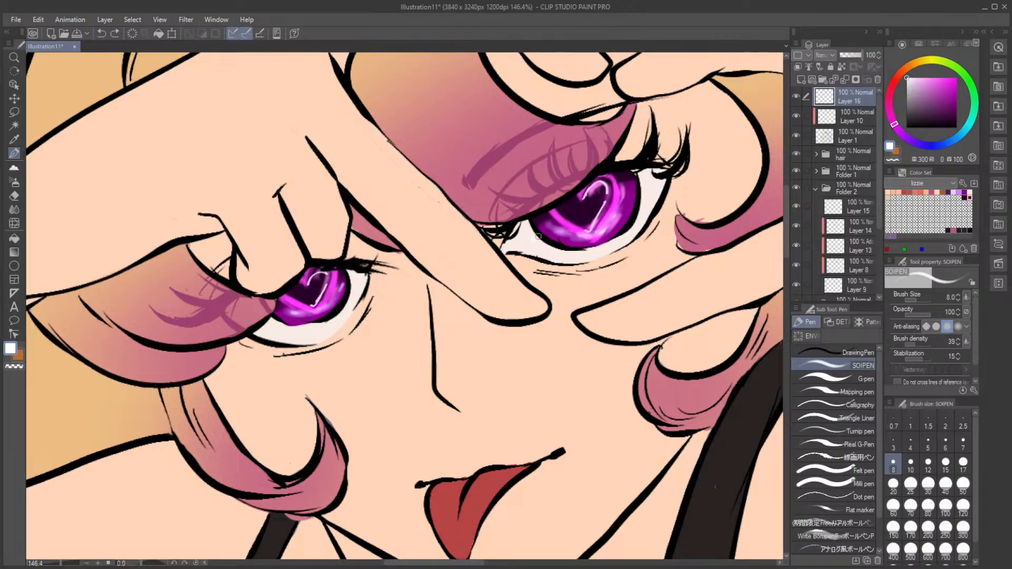
Step: Try a thin white shine streak and a small white dot on the larger eye's iris
mouse_move(535, 238)
mouse_down()
mouse_move(621, 201)
mouse_move(607, 223)
mouse_up()
key(ctrl+z)
key(ctrl+z)
mouse_move(624, 184)
mouse_down()
mouse_move(624, 213)
mouse_move(583, 241)
mouse_up()
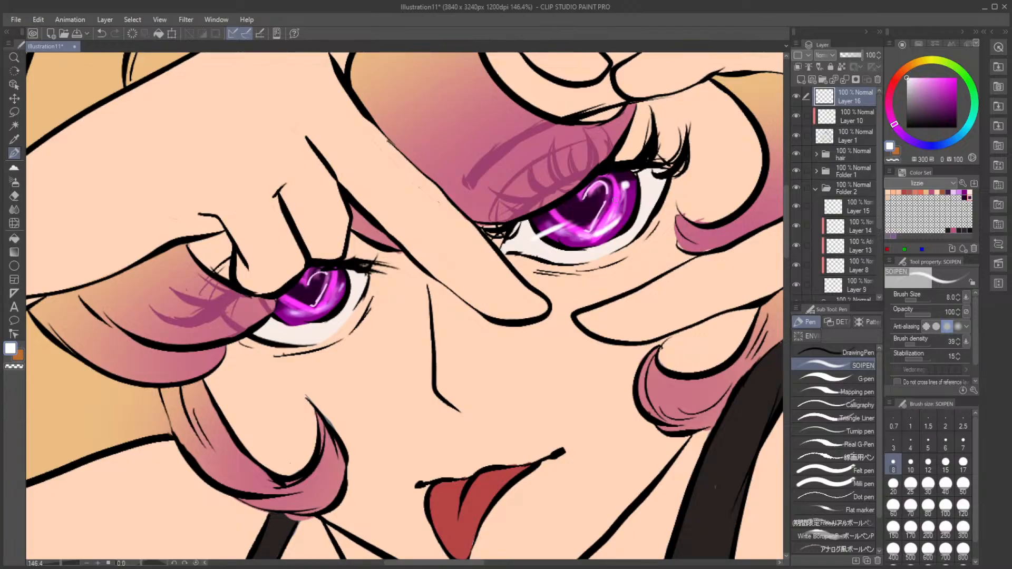
key(ctrl+z)
key(ctrl+z)
key(ctrl+z)
key(ctrl+z)
key(ctrl+z)
key(ctrl+z)
Step: Paint thick white shine streaks across the lower irises of both eyes, plus a curved glint along the larger iris
mouse_move(562, 225)
mouse_down()
mouse_move(536, 239)
mouse_move(571, 221)
mouse_move(531, 239)
mouse_move(587, 216)
mouse_move(541, 231)
mouse_move(572, 221)
mouse_up()
key(ctrl+z)
drag(272, 321, 305, 311)
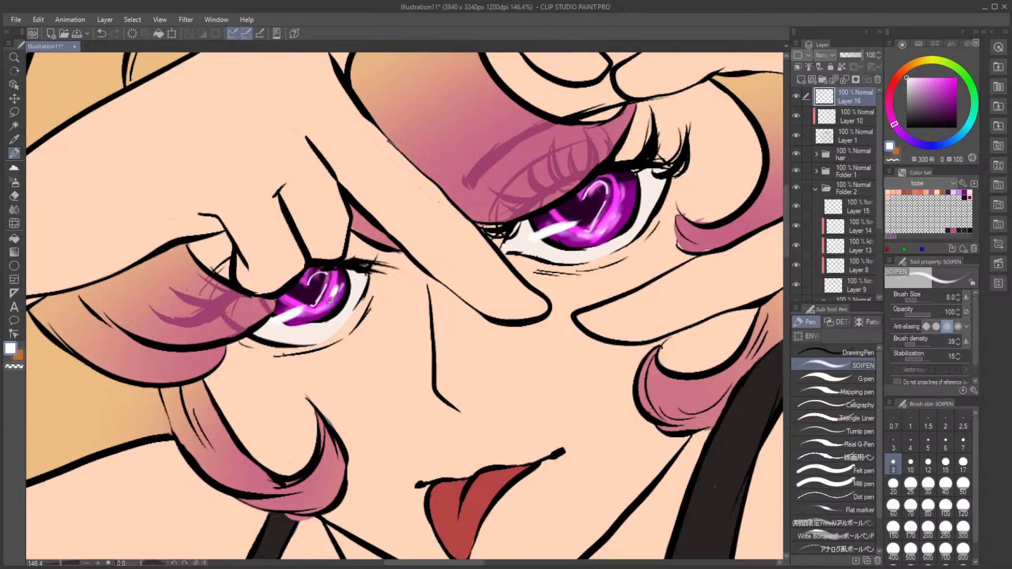
drag(623, 205, 600, 231)
key(])
scroll(588, 196, down, 4)
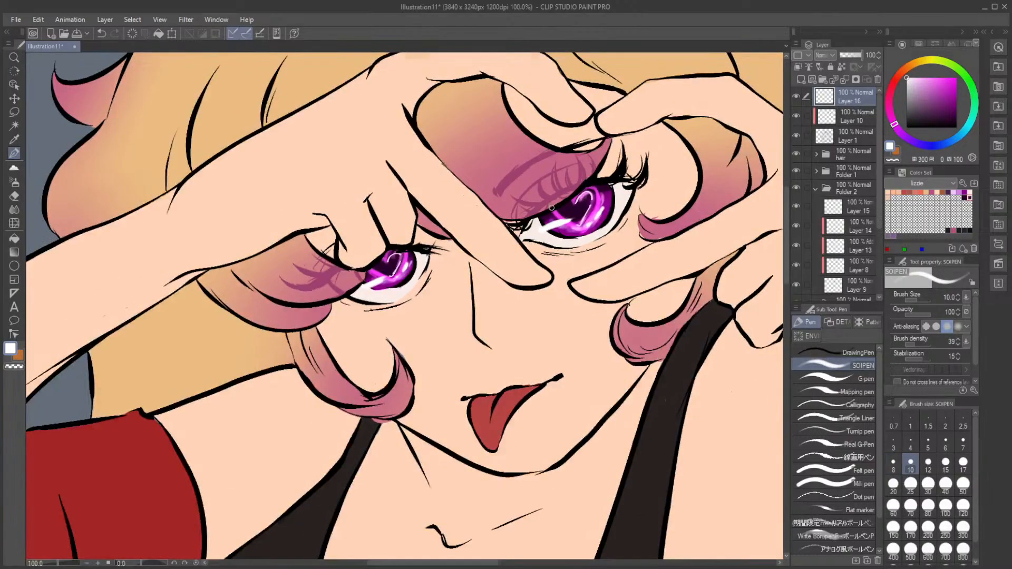
scroll(591, 211, up, 4)
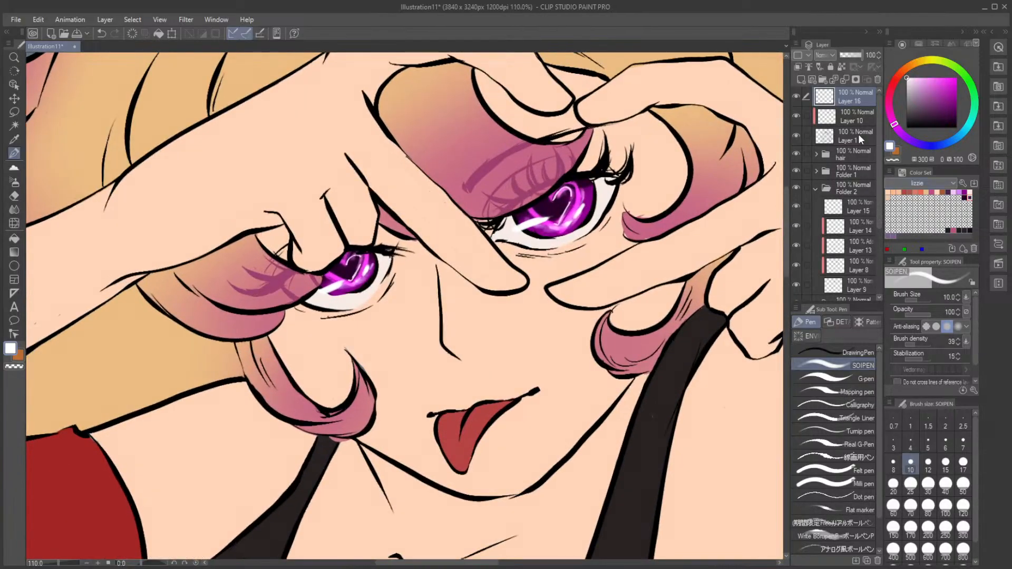
Step: Make Layer 8 in Folder 2 the active layer and set the SOIPEN to size 30 in dark purple (300/100/54)
click(799, 280)
click(799, 280)
click(796, 268)
click(796, 268)
click(808, 265)
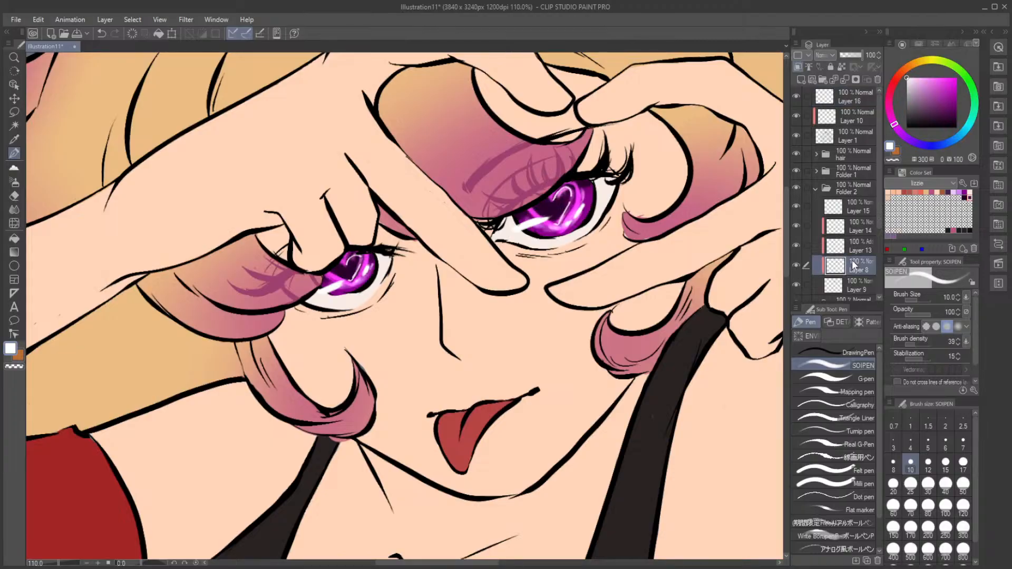
click(964, 193)
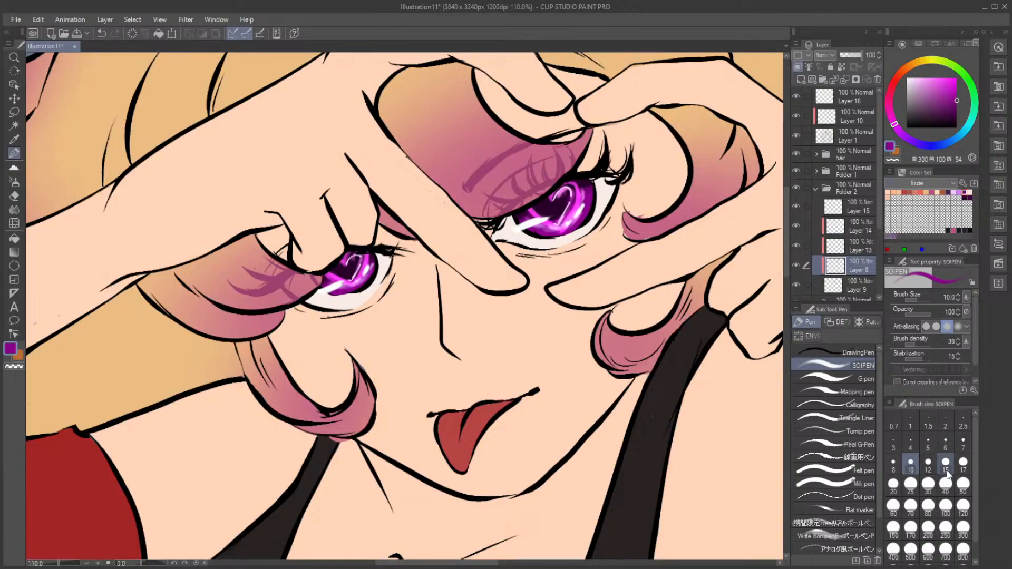
click(928, 484)
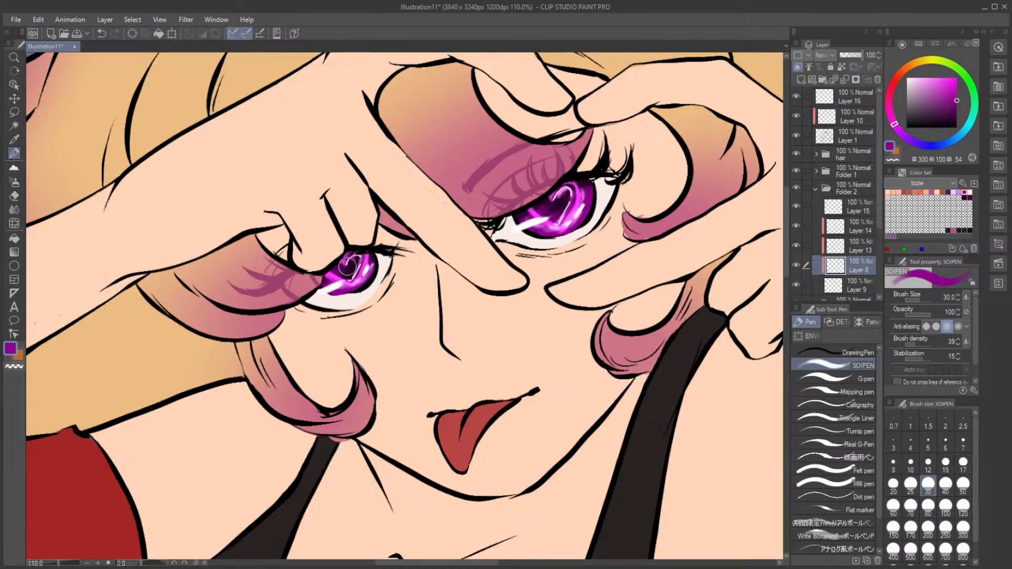
Step: Examine the eyes against the face and the whole figure at several zoom levels
scroll(382, 248, down, 4)
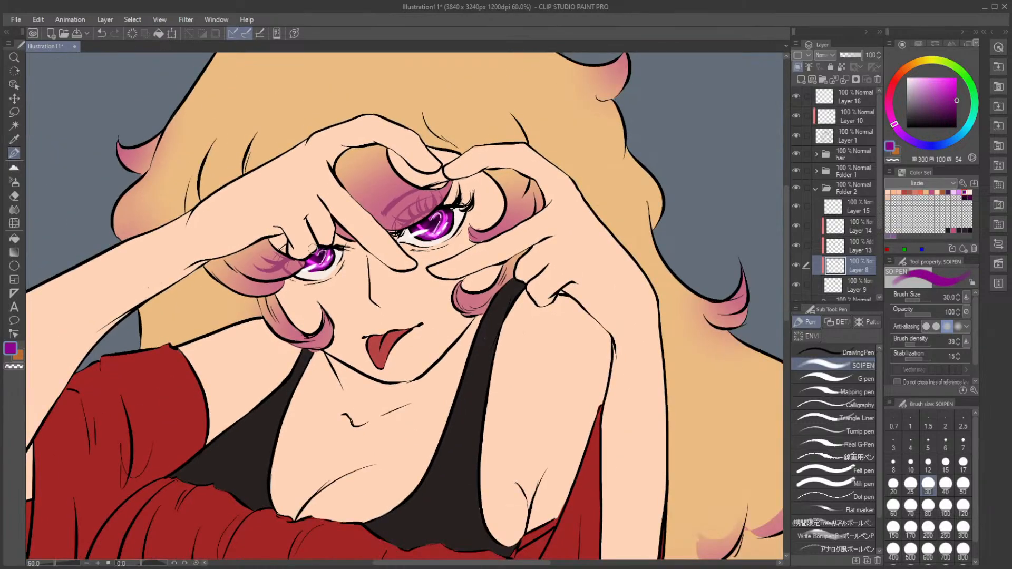
scroll(311, 261, up, 4)
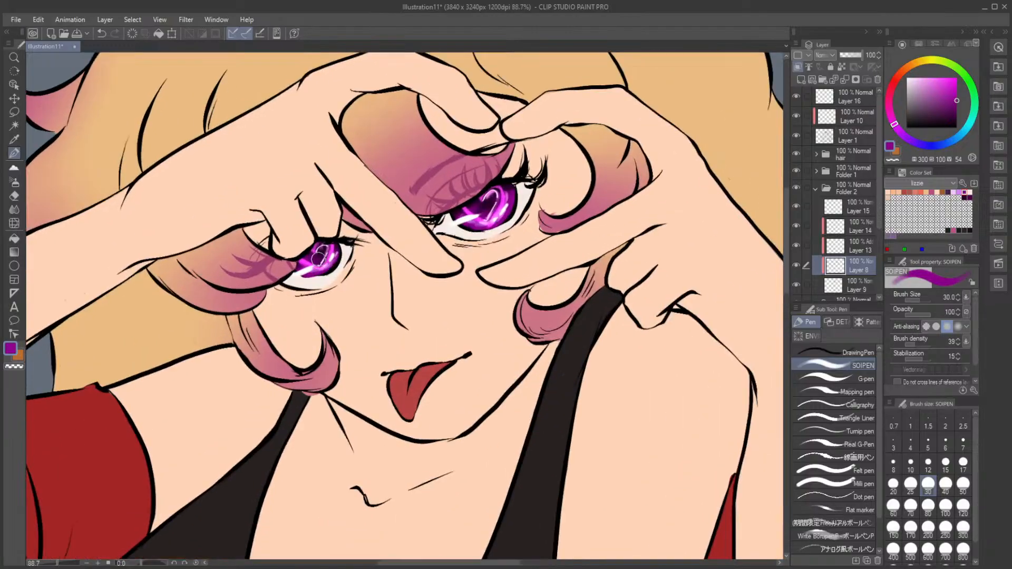
scroll(311, 261, down, 2)
scroll(316, 261, down, 4)
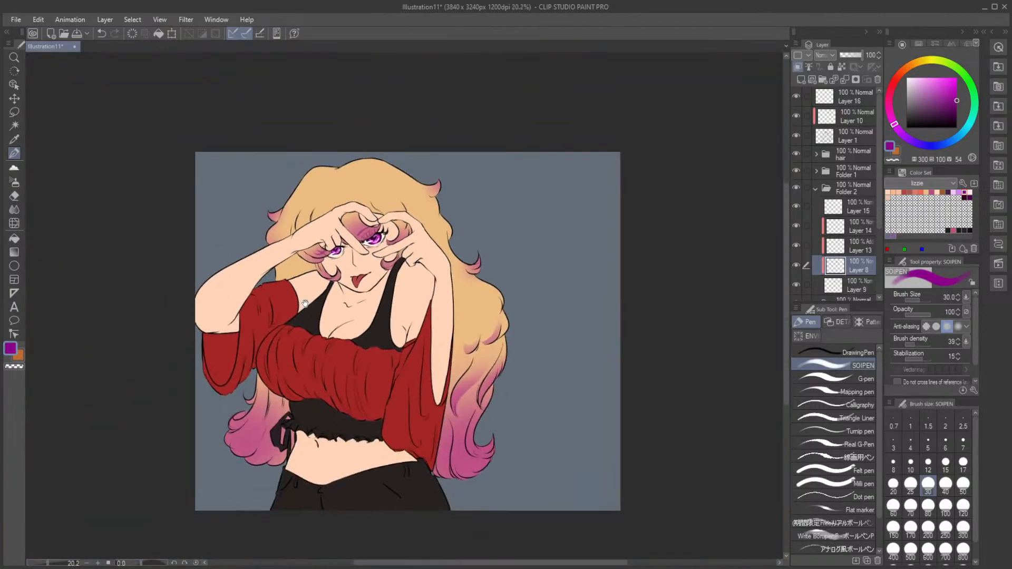
scroll(397, 192, up, 2)
scroll(397, 192, up, 5)
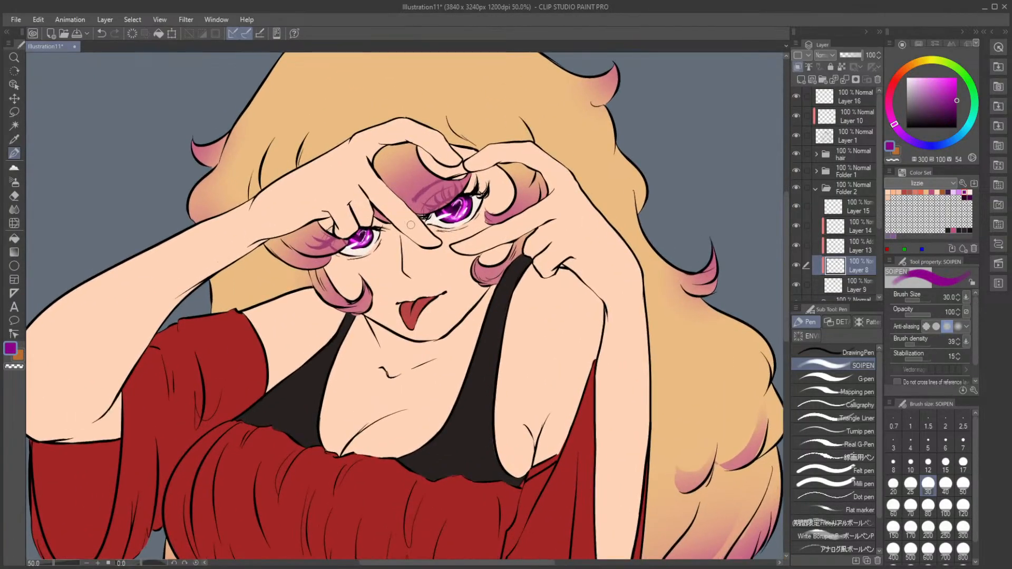
scroll(413, 229, up, 1)
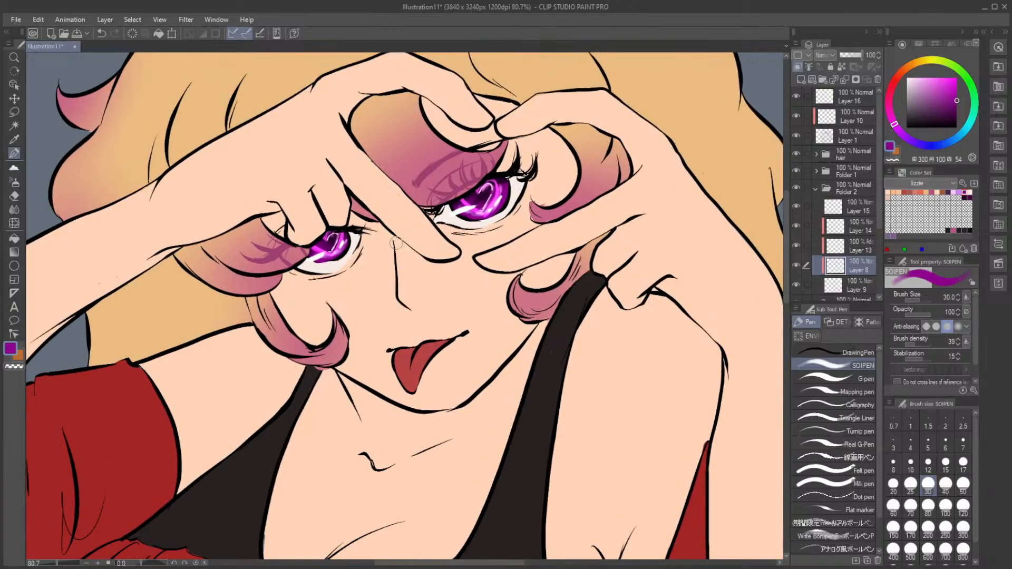
scroll(393, 245, down, 1)
scroll(393, 245, down, 2)
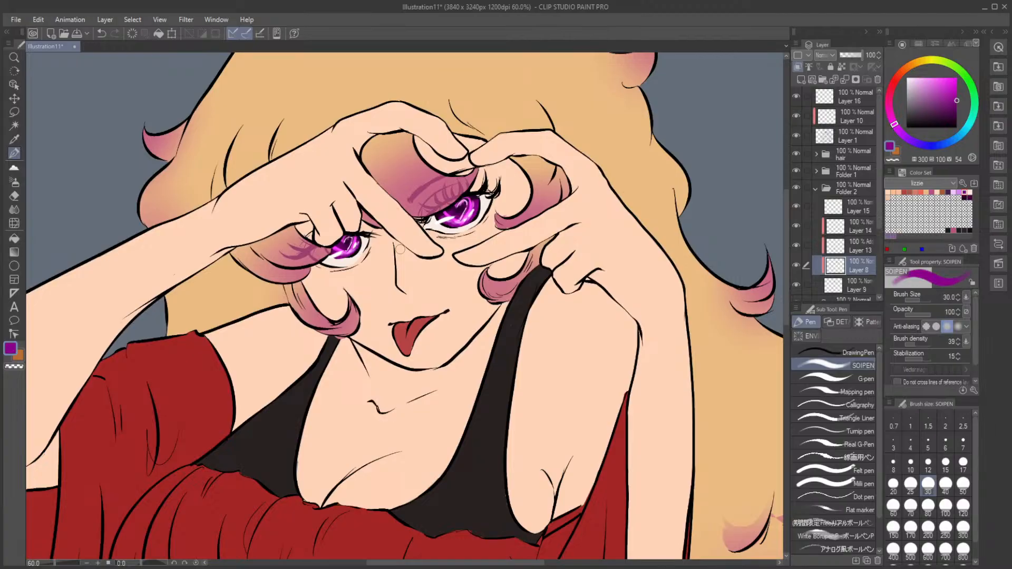
scroll(400, 249, up, 4)
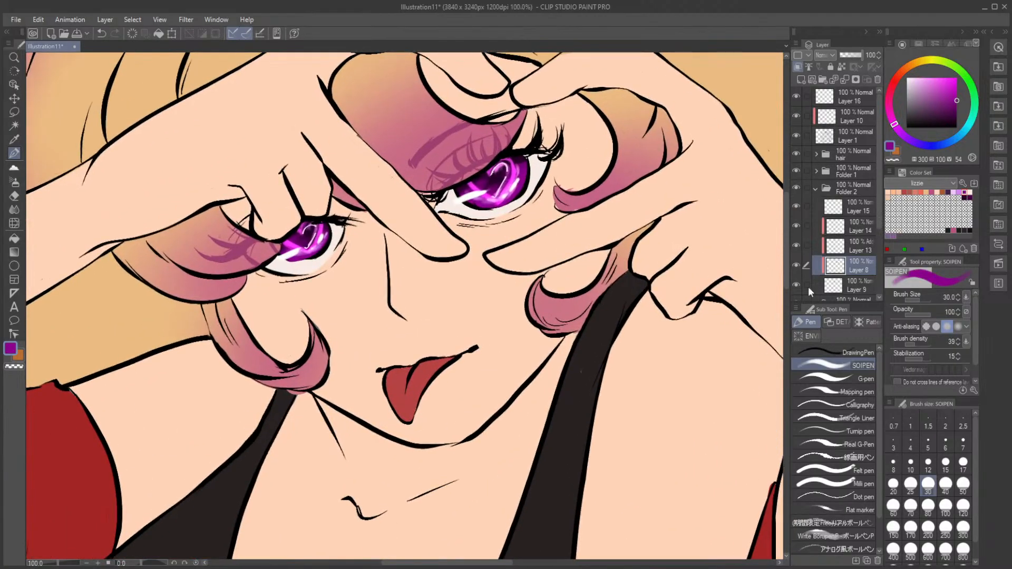
Step: Find the folder holding the eye whites by hiding and showing Folders 2, 4 and 5
click(815, 188)
click(798, 189)
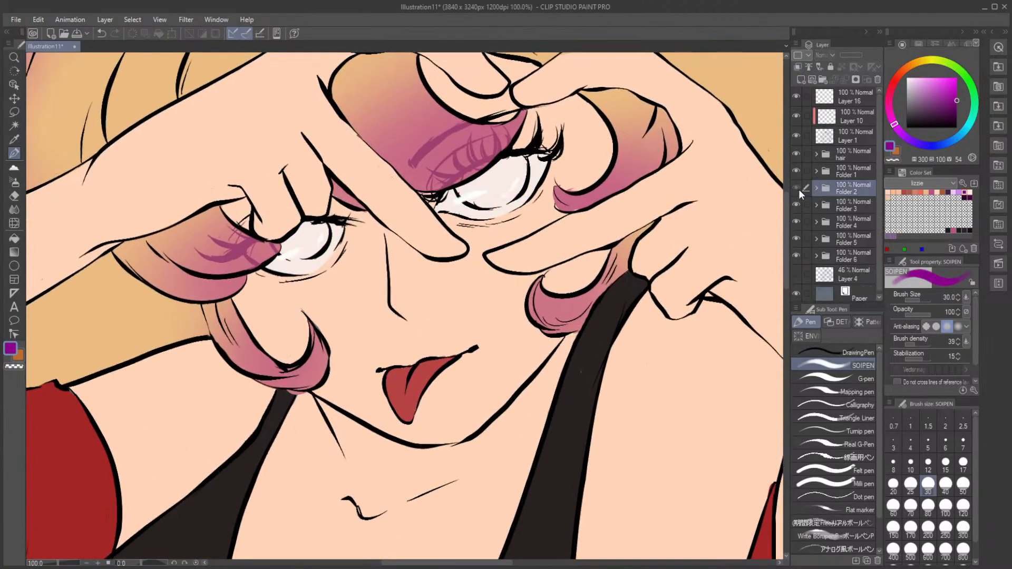
click(798, 189)
click(796, 223)
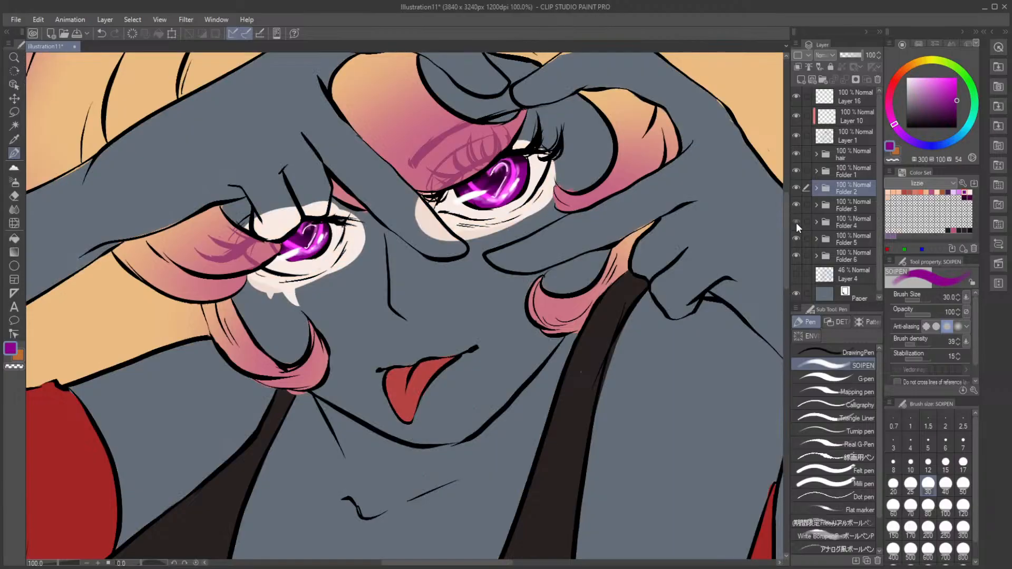
click(796, 222)
click(796, 240)
click(796, 239)
Step: Fill the eye whites of both eyes with pure white on Layer 7 in Folder 5
click(816, 239)
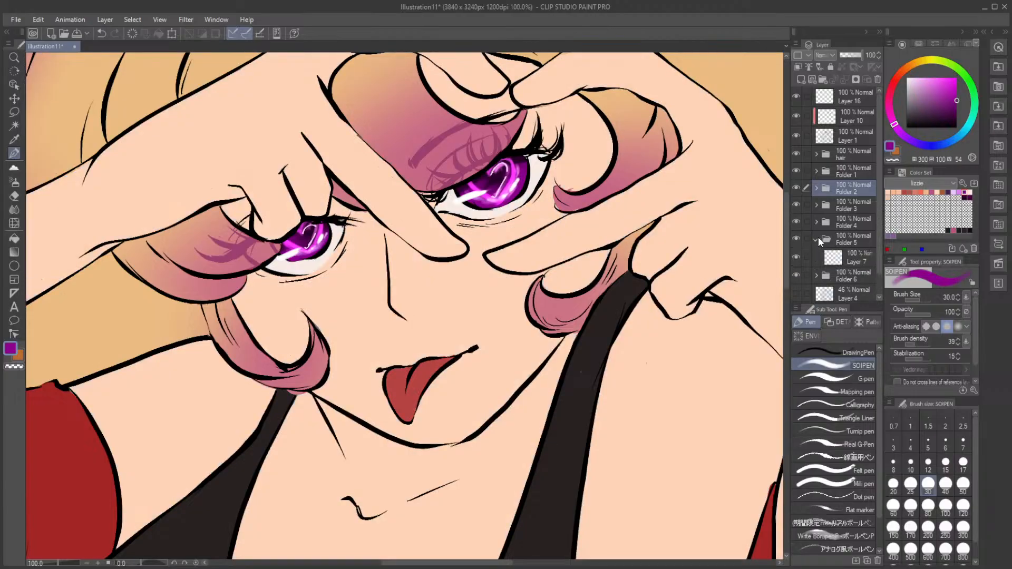
click(859, 258)
drag(936, 95, 814, 18)
click(15, 239)
click(282, 254)
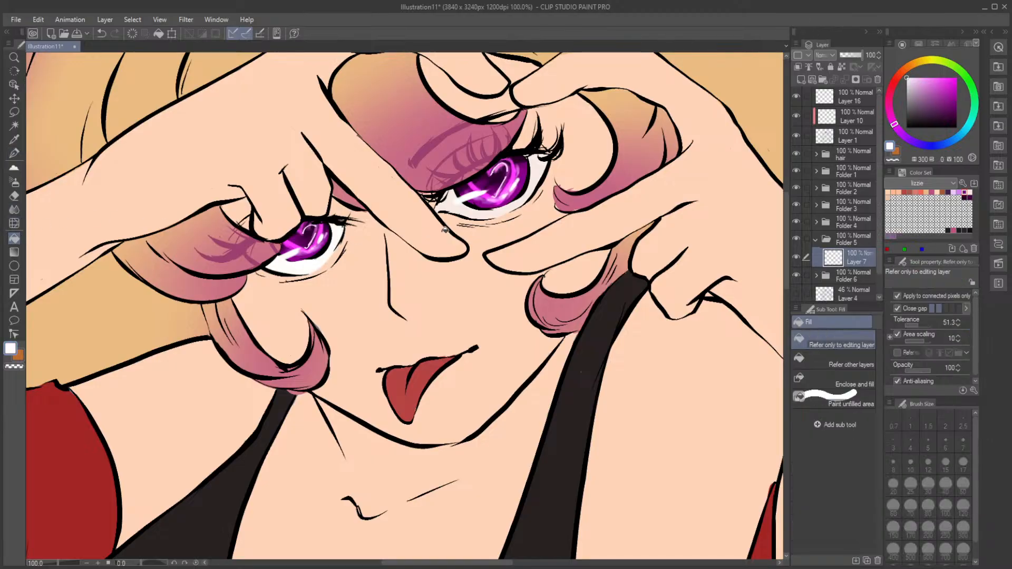
click(476, 210)
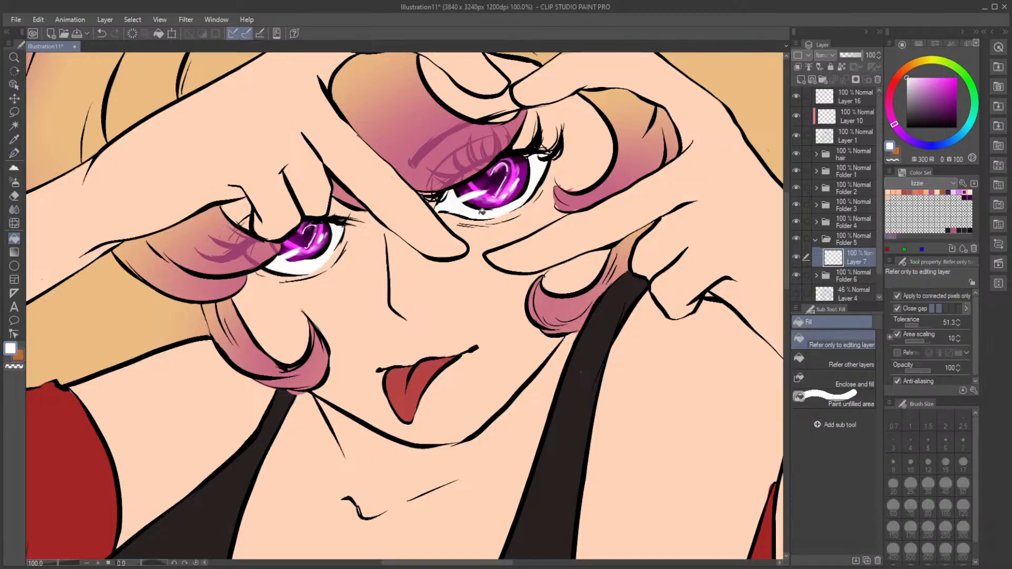
Step: Shade the upper eye whites in greyish beige (18/12/80) with the SOIPEN at size 30 on a new clipped layer above Layer 7
click(800, 78)
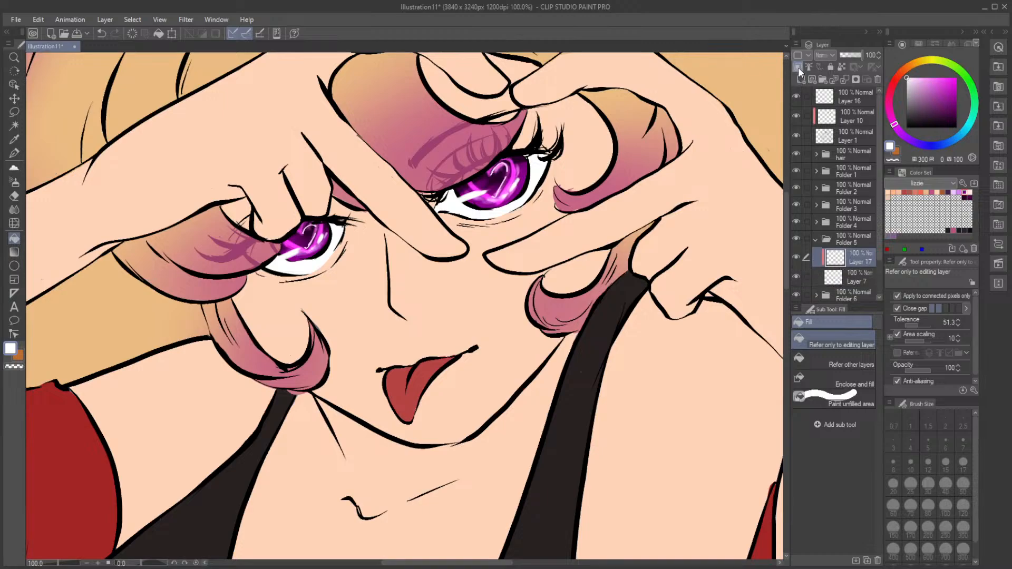
click(909, 66)
click(903, 70)
click(917, 79)
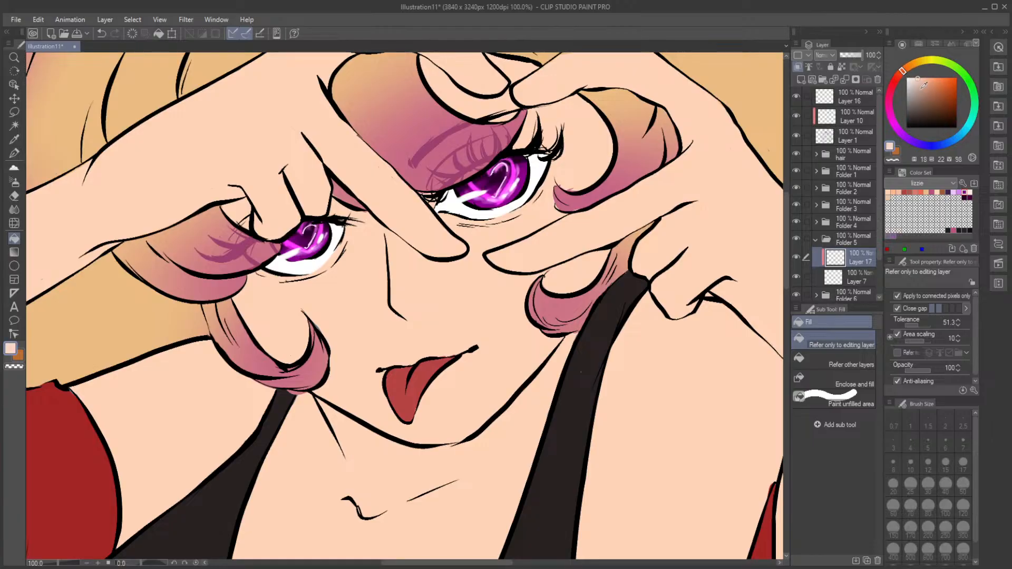
click(14, 153)
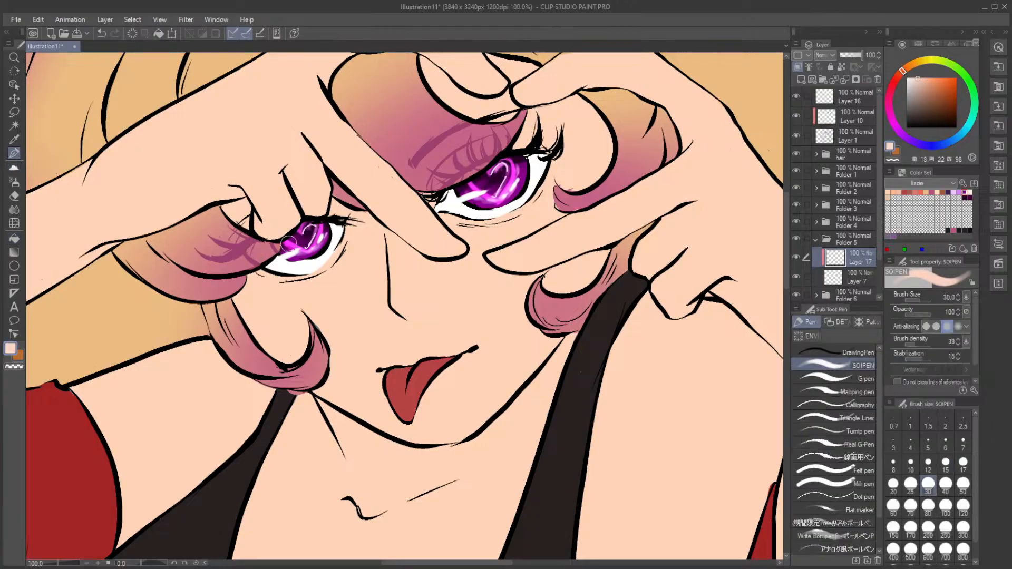
click(915, 89)
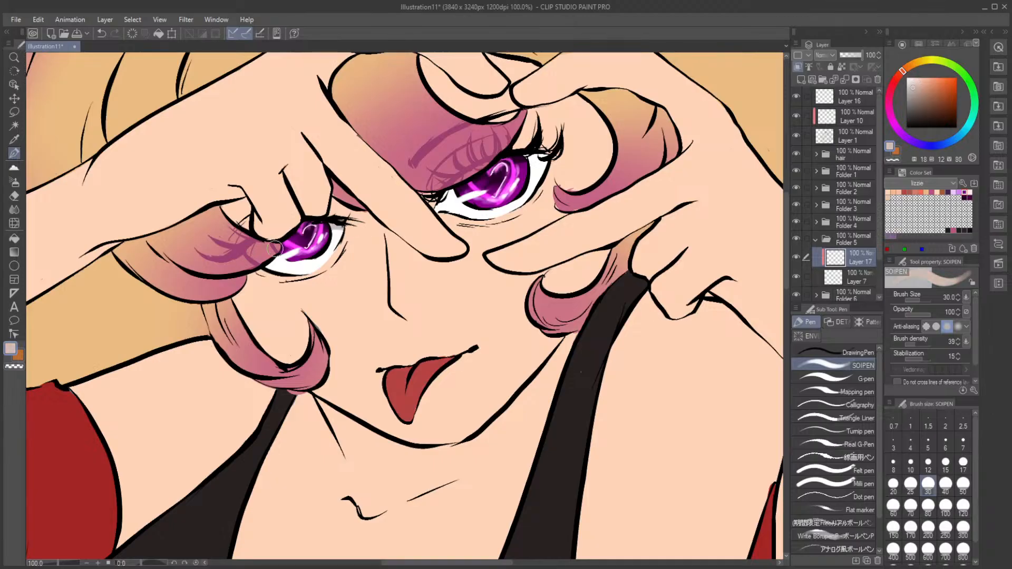
drag(491, 183, 499, 171)
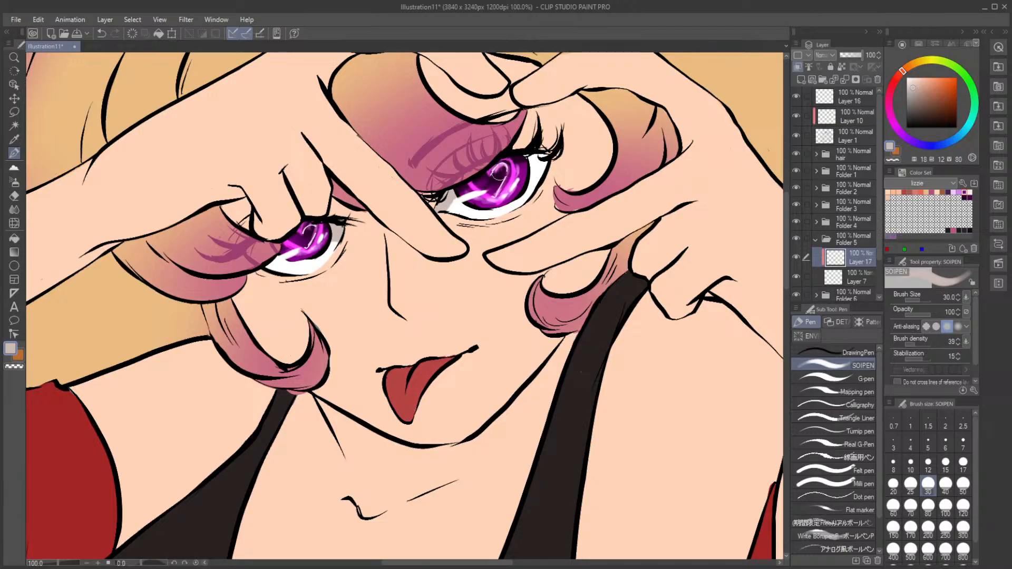
Step: Soften the beige shading on the eye whites of both eyes with the Blend tool at size 30
click(15, 209)
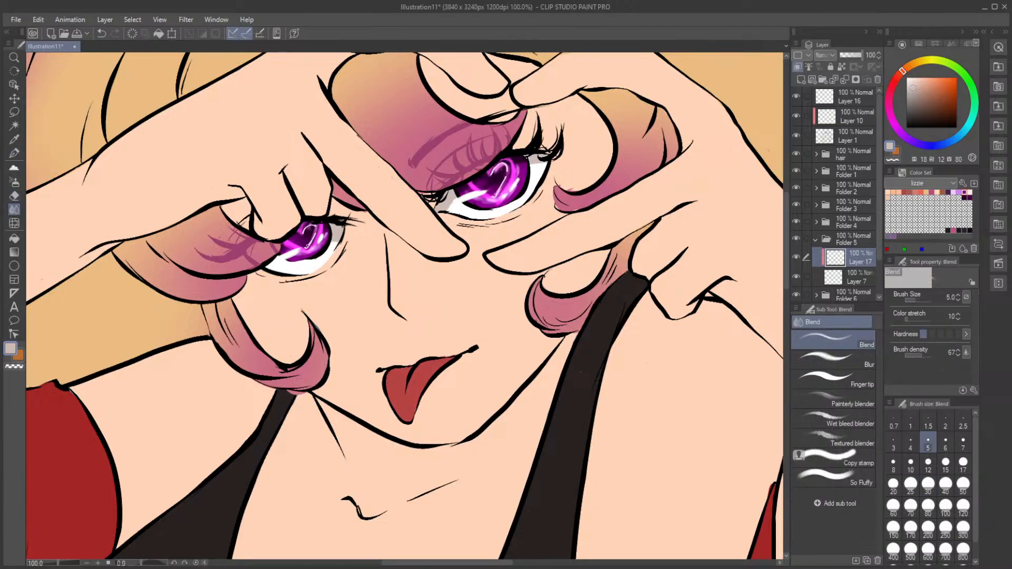
click(927, 484)
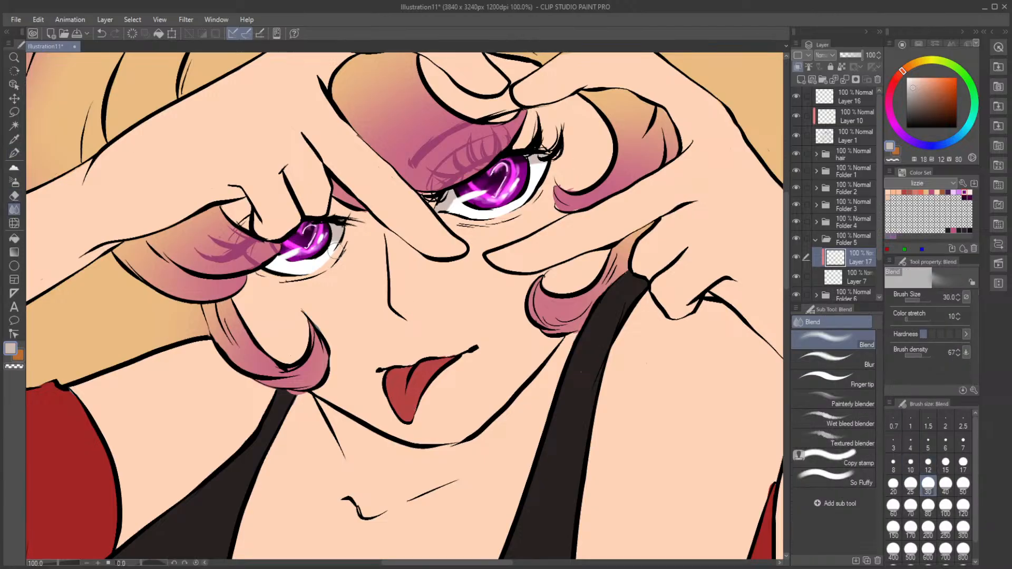
mouse_move(460, 214)
mouse_down()
mouse_move(445, 214)
mouse_move(459, 195)
mouse_up()
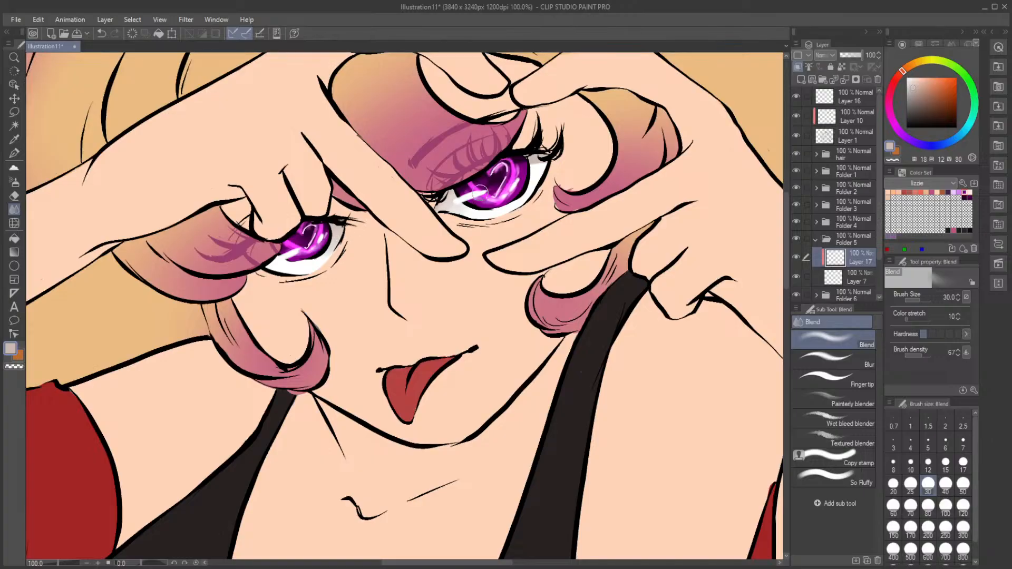
mouse_move(554, 166)
mouse_down()
mouse_move(539, 168)
mouse_move(557, 167)
mouse_up()
click(14, 153)
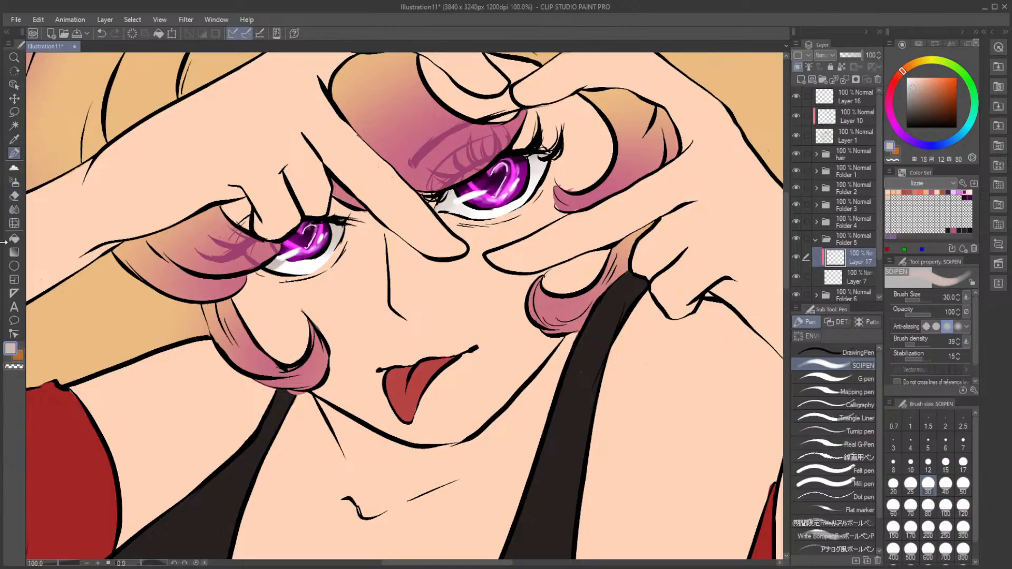
click(15, 210)
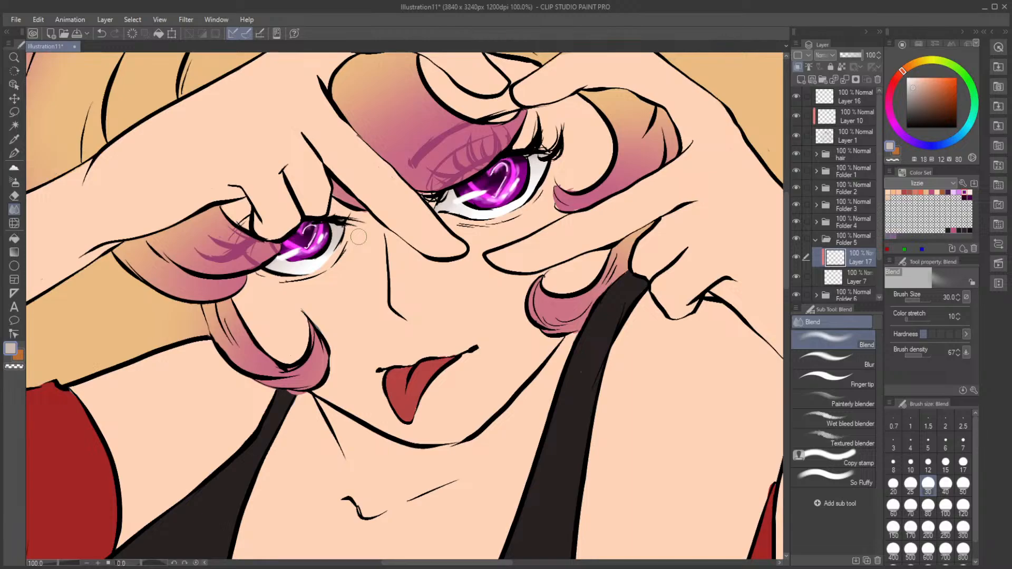
Step: Deepen the upper eye-white shading in dark brown (18/35/43) with the SOIPEN and blend it smoothly into both eyes
click(917, 98)
click(924, 107)
click(15, 152)
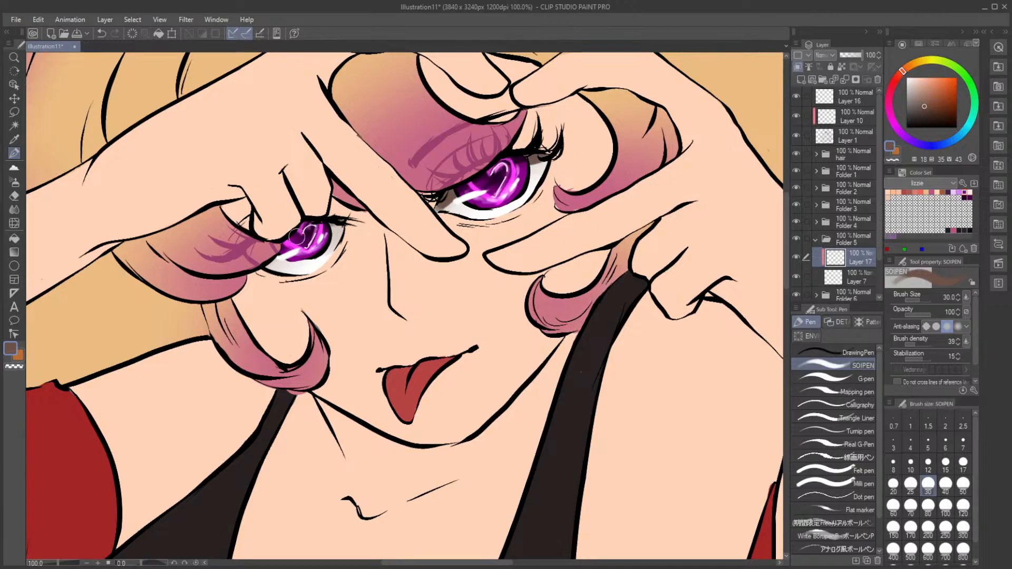
click(14, 209)
drag(341, 239, 301, 263)
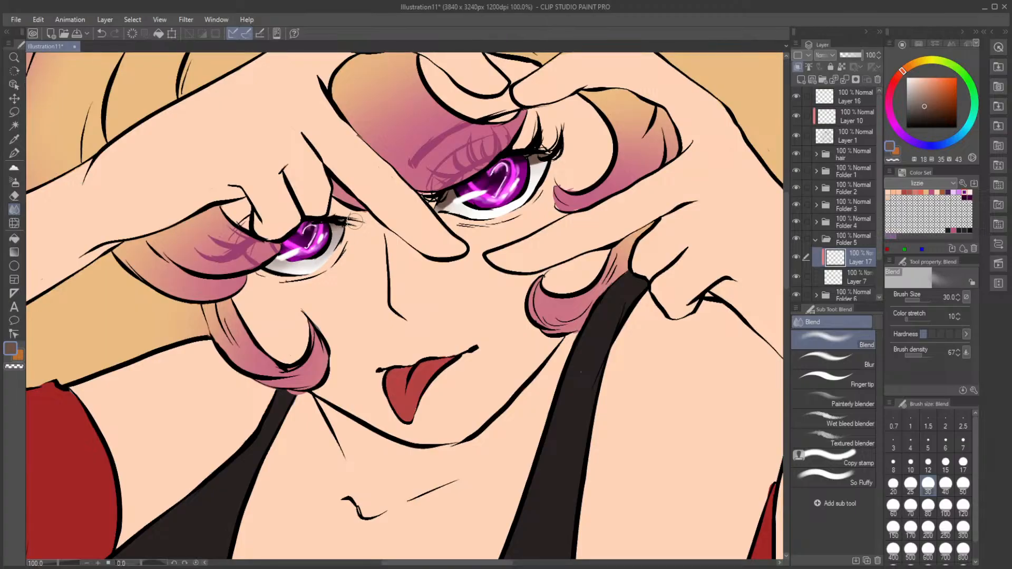
mouse_move(456, 201)
mouse_down()
mouse_move(443, 215)
mouse_move(456, 194)
mouse_up()
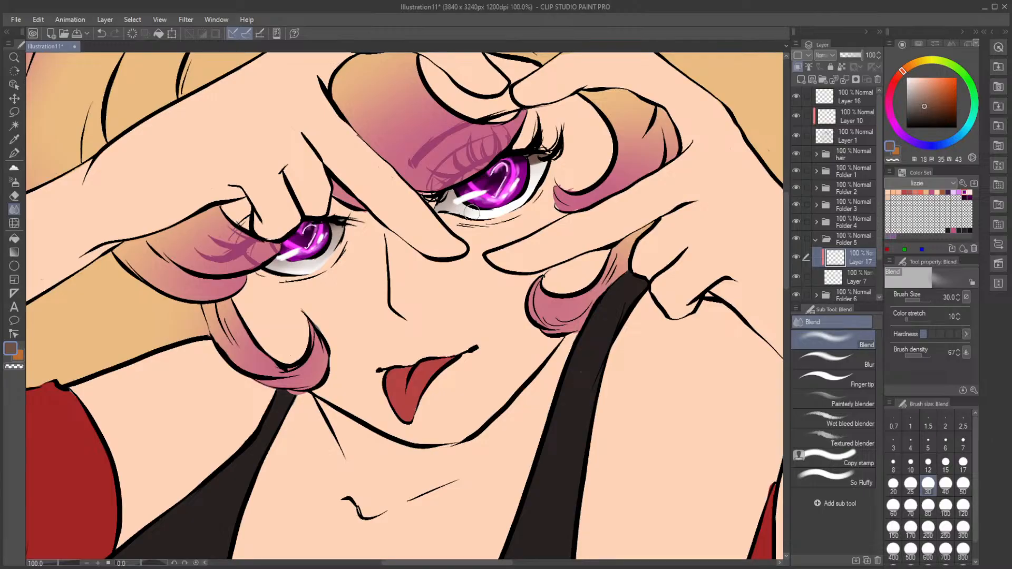
mouse_move(551, 167)
mouse_down()
mouse_move(505, 164)
mouse_move(521, 160)
mouse_move(562, 180)
mouse_up()
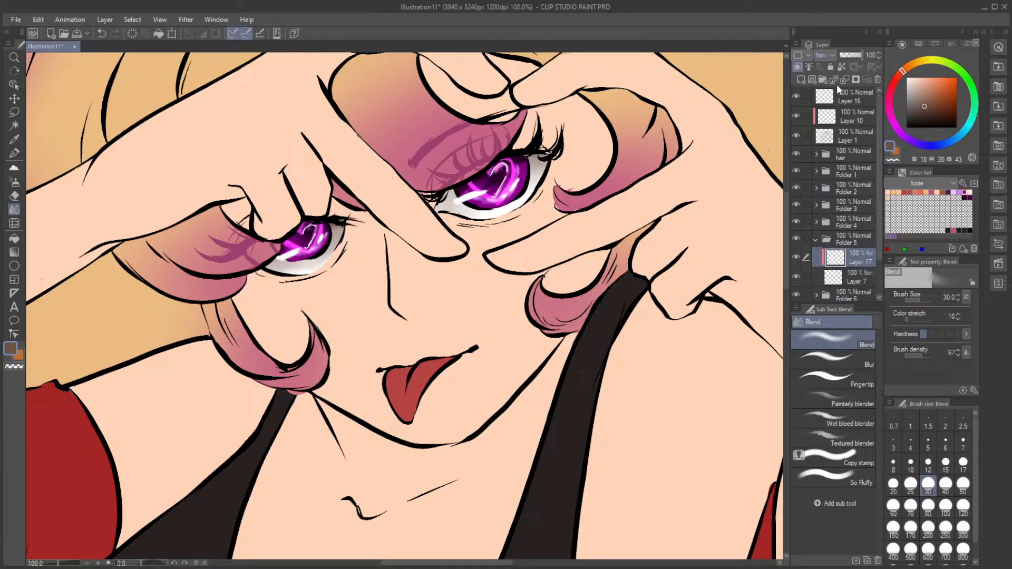
Step: Set the eye-white shading layer's blending mode to Multiply and check the eyes against the whole figure
scroll(554, 117, down, 4)
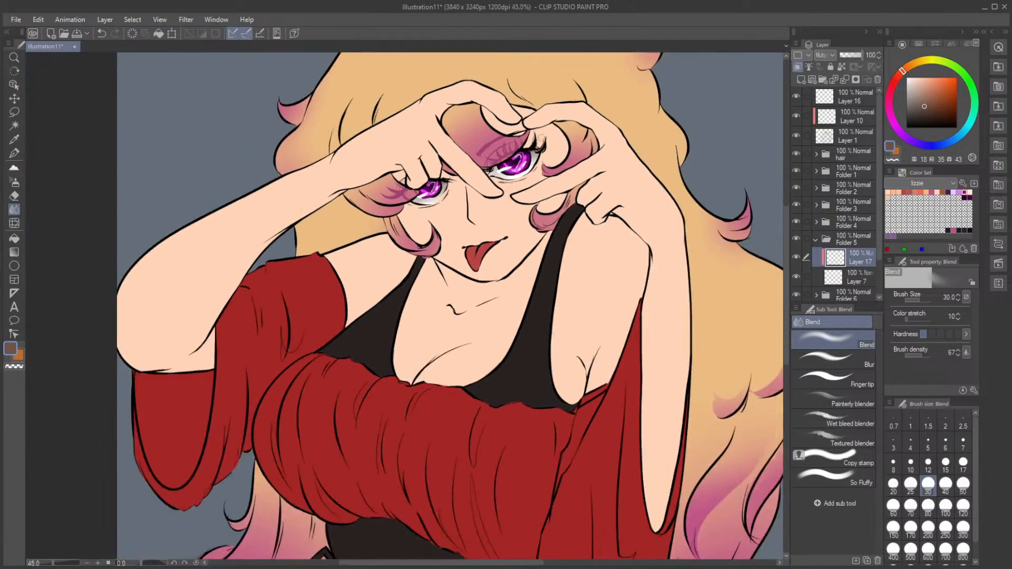
scroll(554, 117, up, 3)
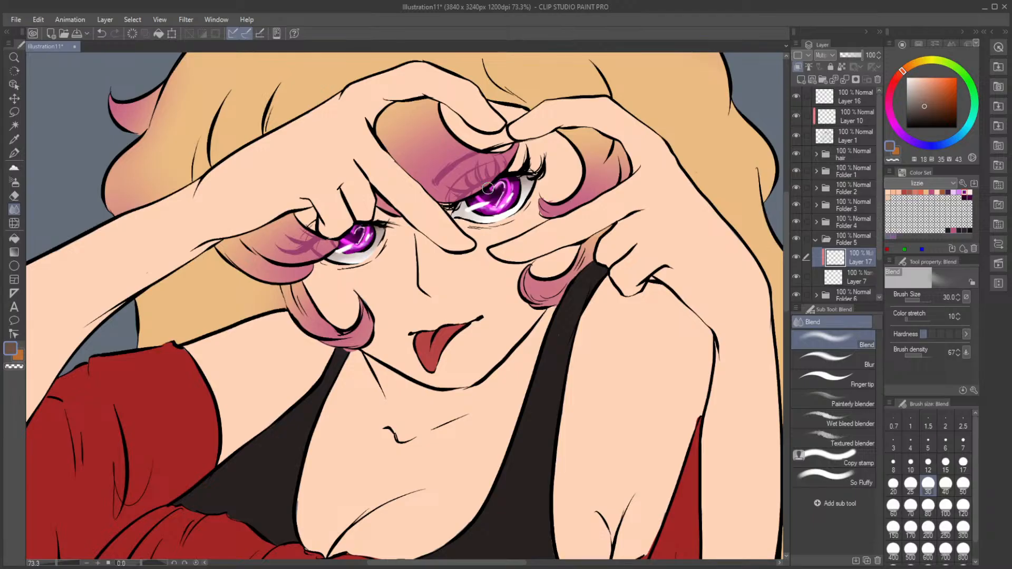
scroll(432, 221, up, 2)
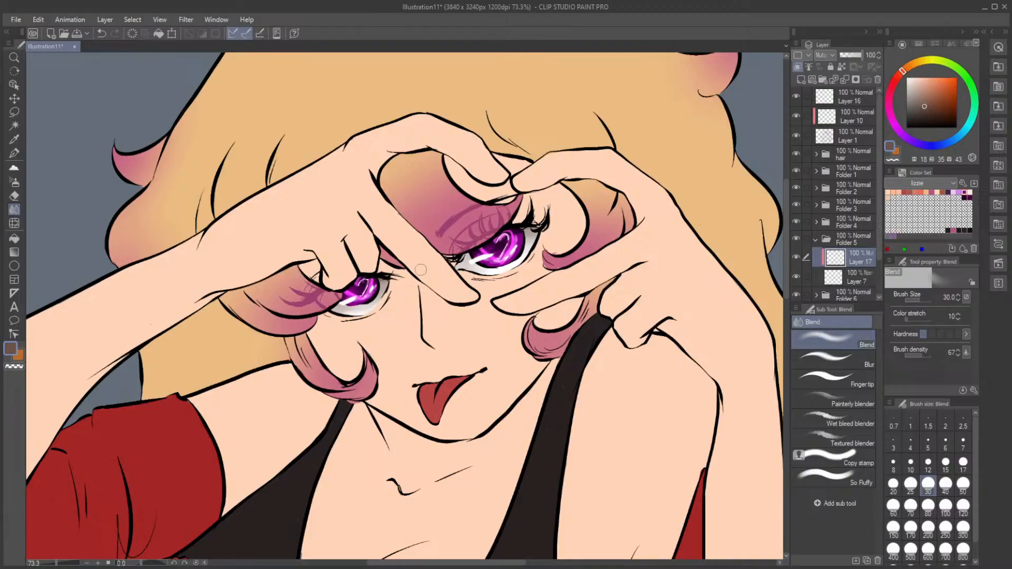
scroll(399, 291, down, 4)
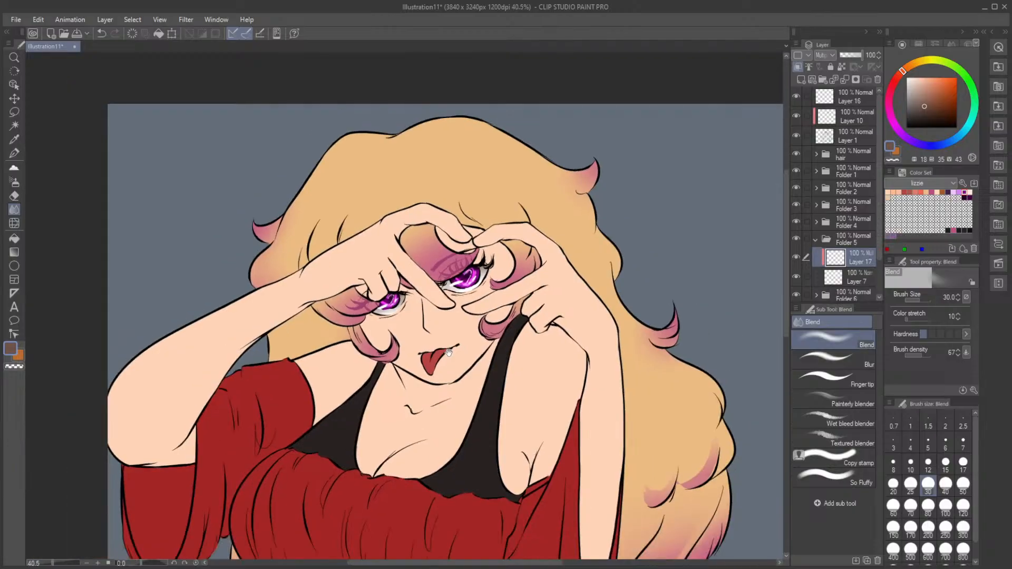
scroll(453, 294, up, 4)
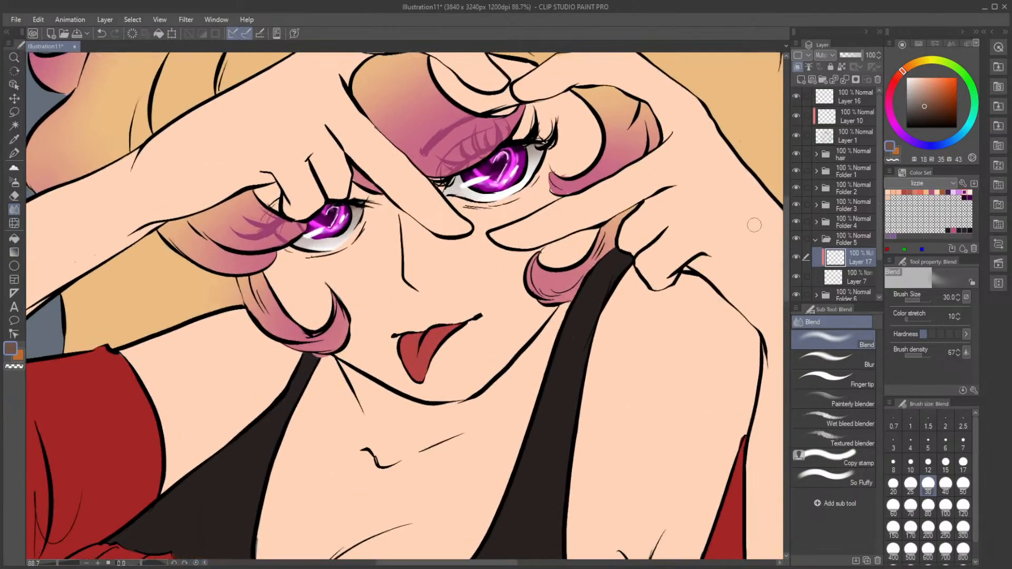
Step: Find the folder holding the mouth colour by hiding and showing Folder 2, Folder 1, the hair folder and Folder 3
click(815, 239)
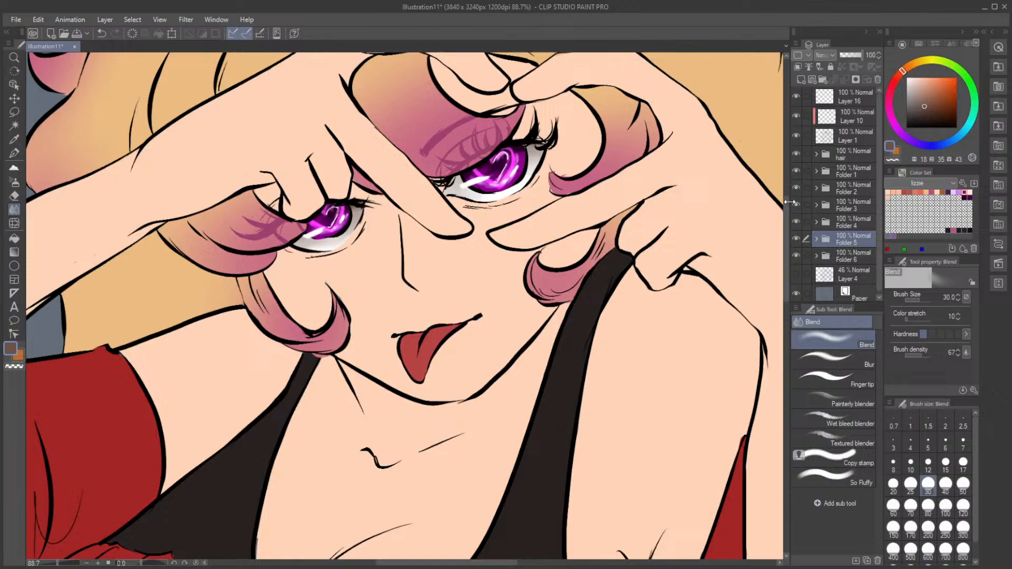
click(795, 187)
click(795, 187)
click(794, 170)
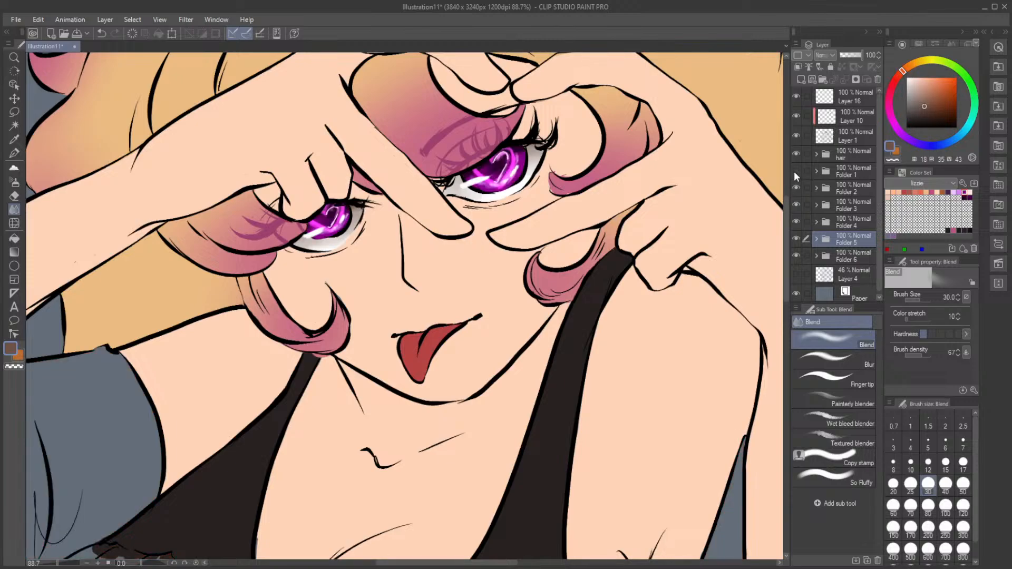
click(795, 170)
click(795, 155)
click(795, 155)
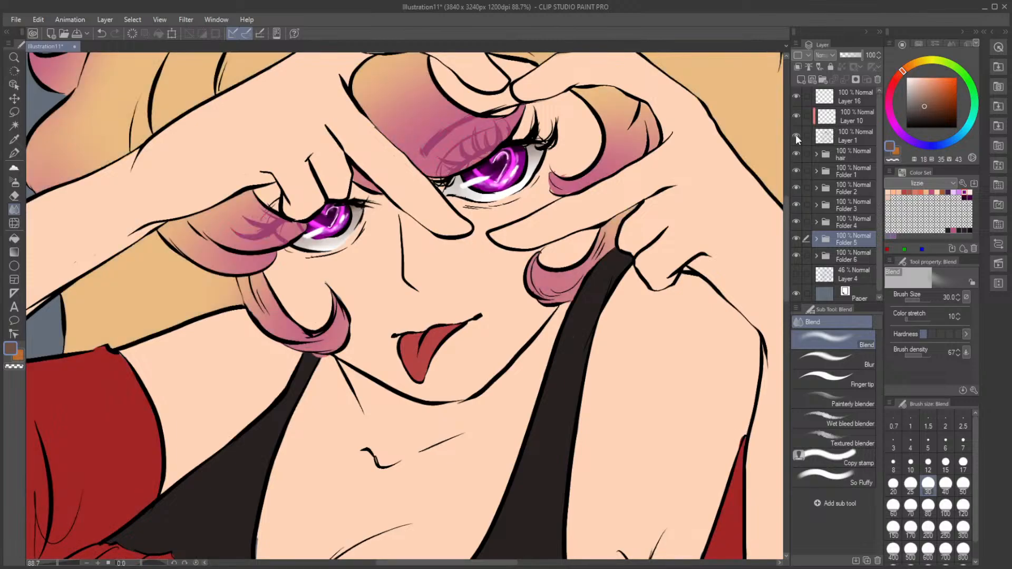
click(795, 205)
click(795, 205)
Step: Shade the mouth and tongue in dark reds (0/63/59 and 0/67/39) with the SOIPEN at size 12 on a new clipped layer above Layer 11
click(816, 205)
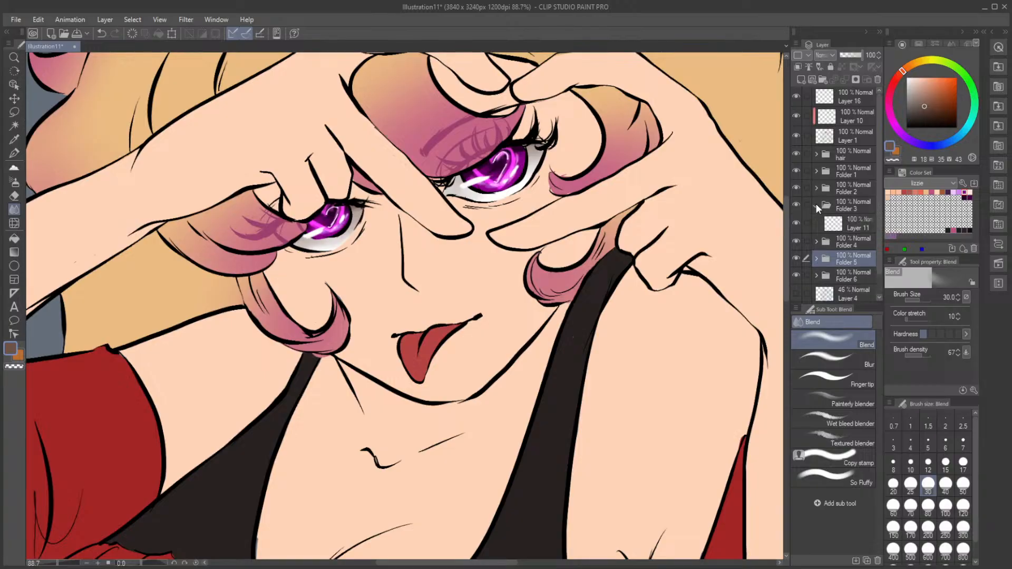
click(801, 79)
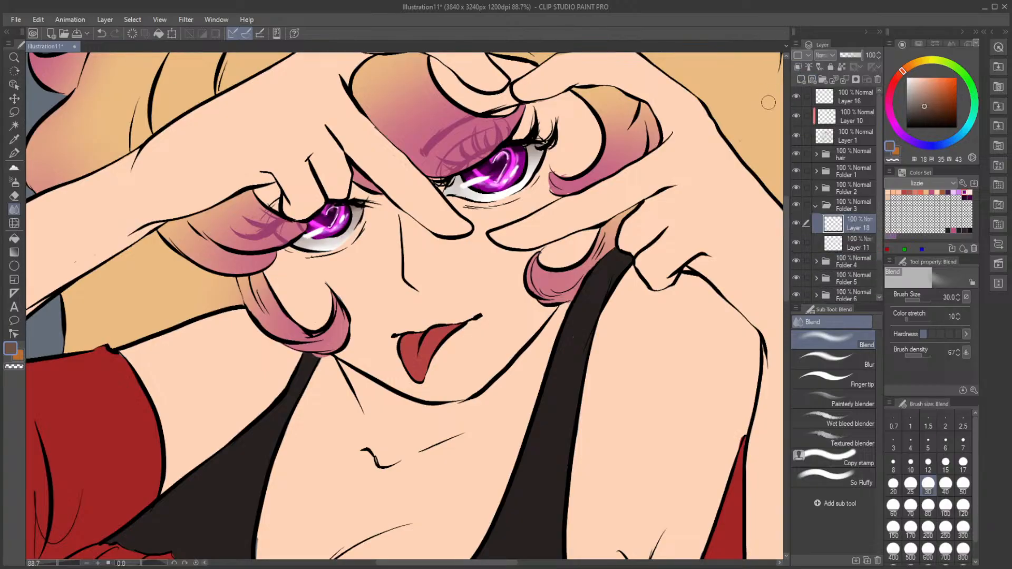
click(796, 67)
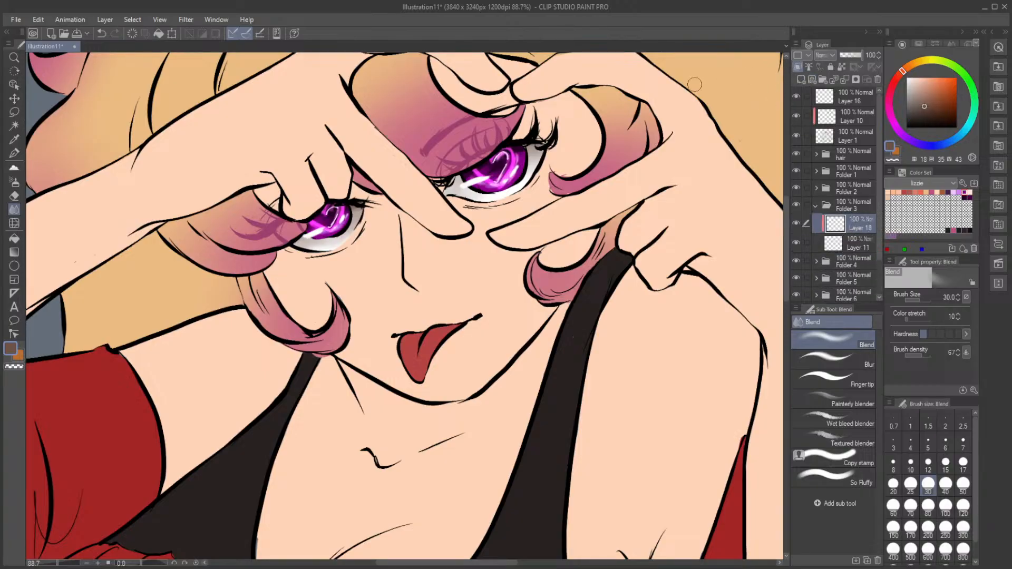
click(14, 153)
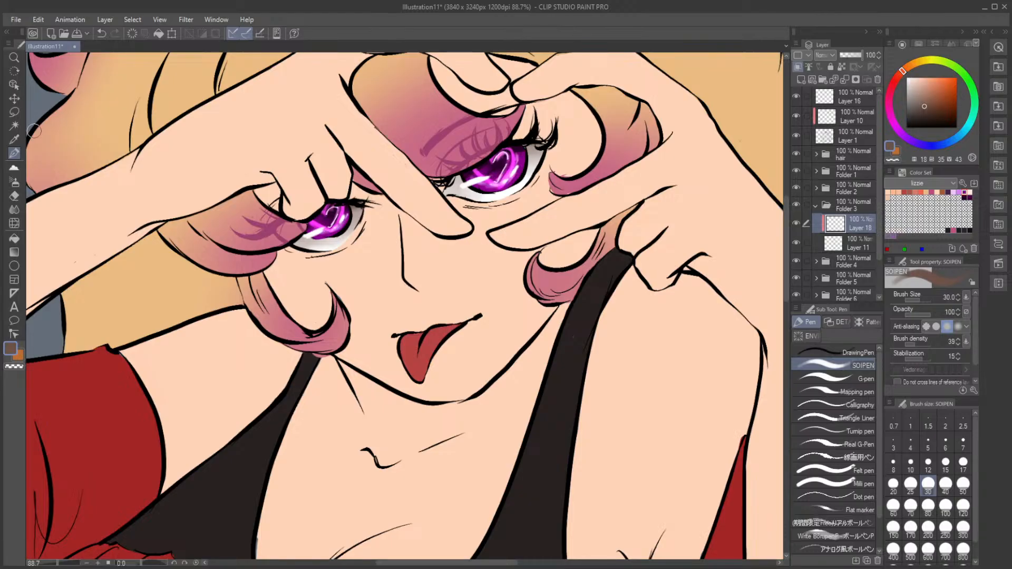
click(904, 192)
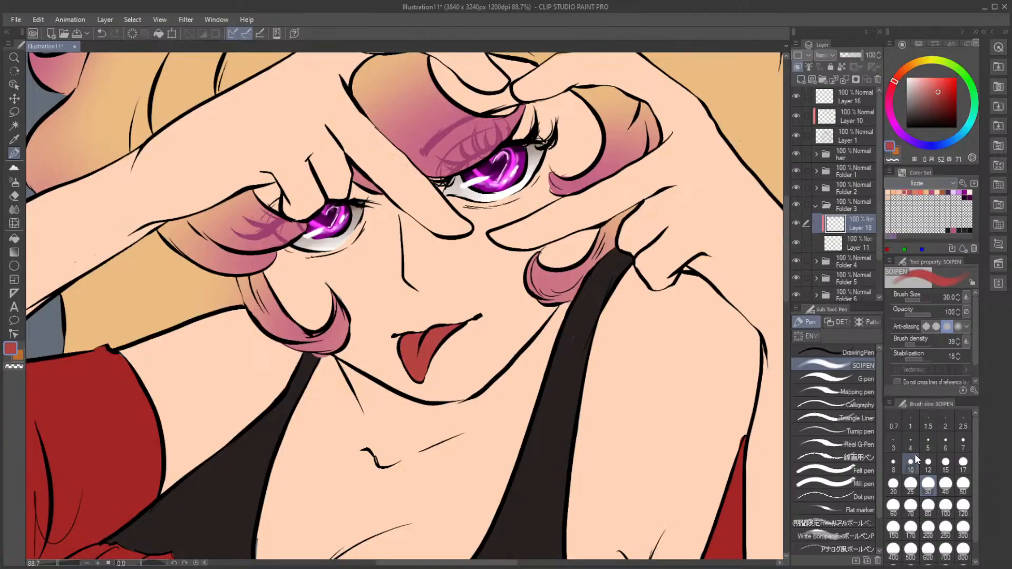
click(942, 98)
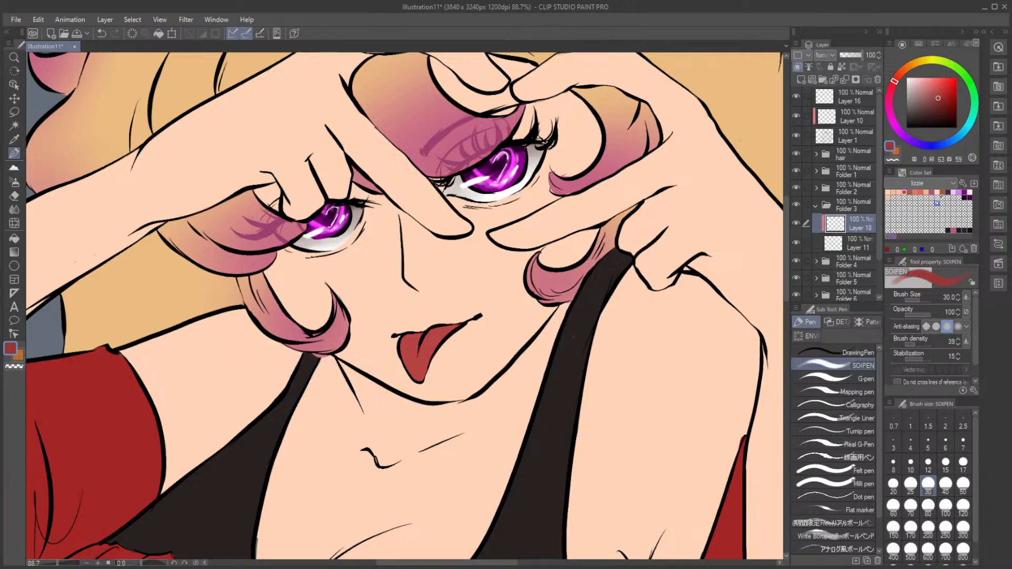
click(928, 464)
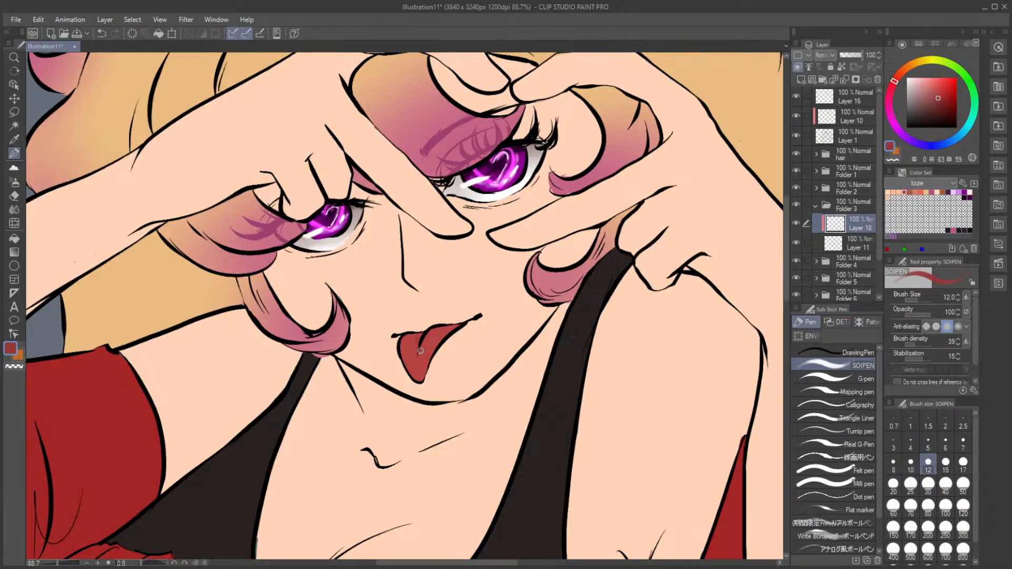
drag(412, 336, 421, 383)
click(942, 109)
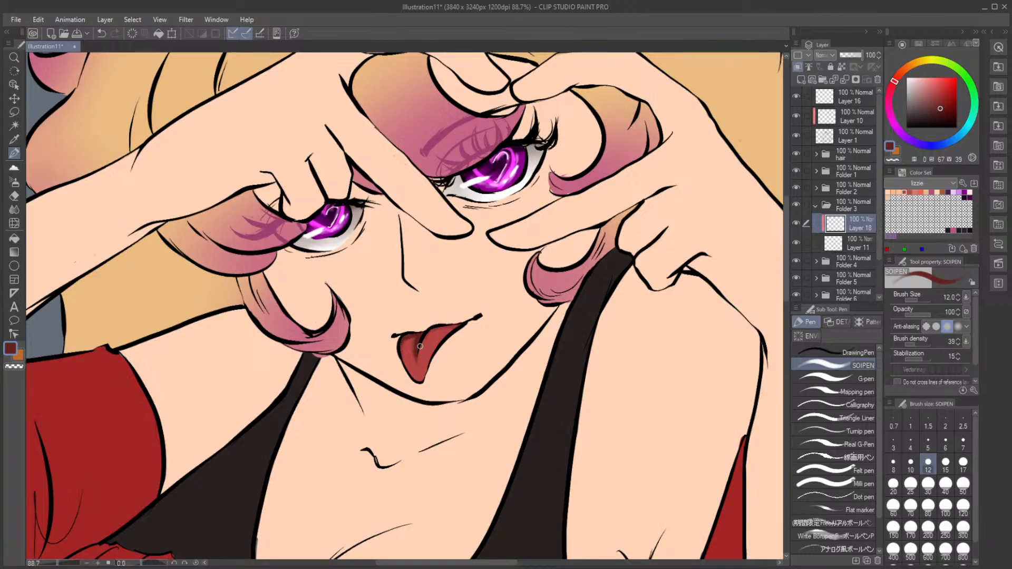
mouse_move(423, 340)
mouse_down()
mouse_move(456, 327)
mouse_move(428, 368)
mouse_up()
Step: Paint lighter red highlights (0/51/85) along the tongue and smooth its shading with the Blend tool
drag(931, 91, 937, 89)
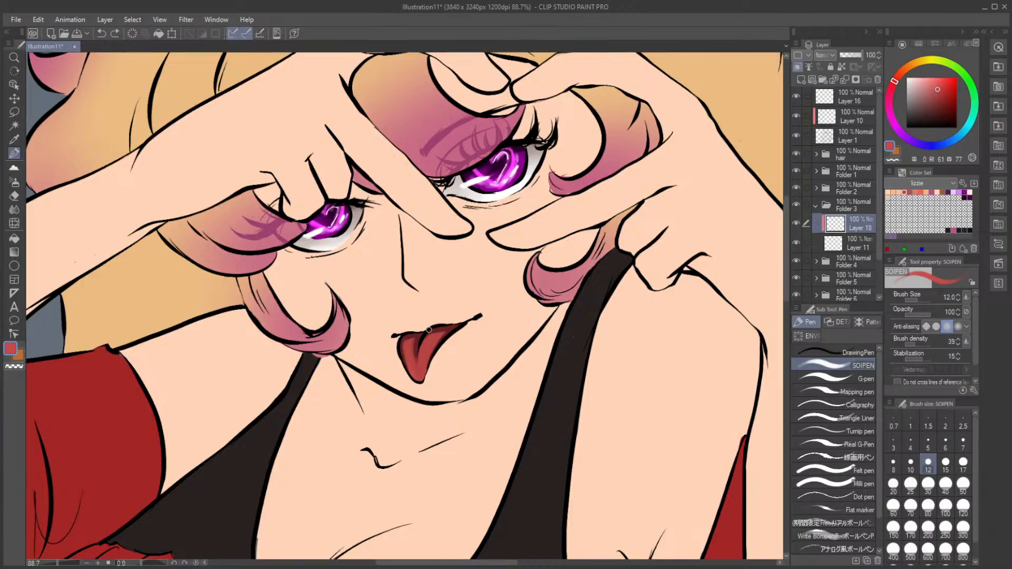
click(931, 84)
drag(414, 372, 416, 356)
drag(420, 378, 428, 346)
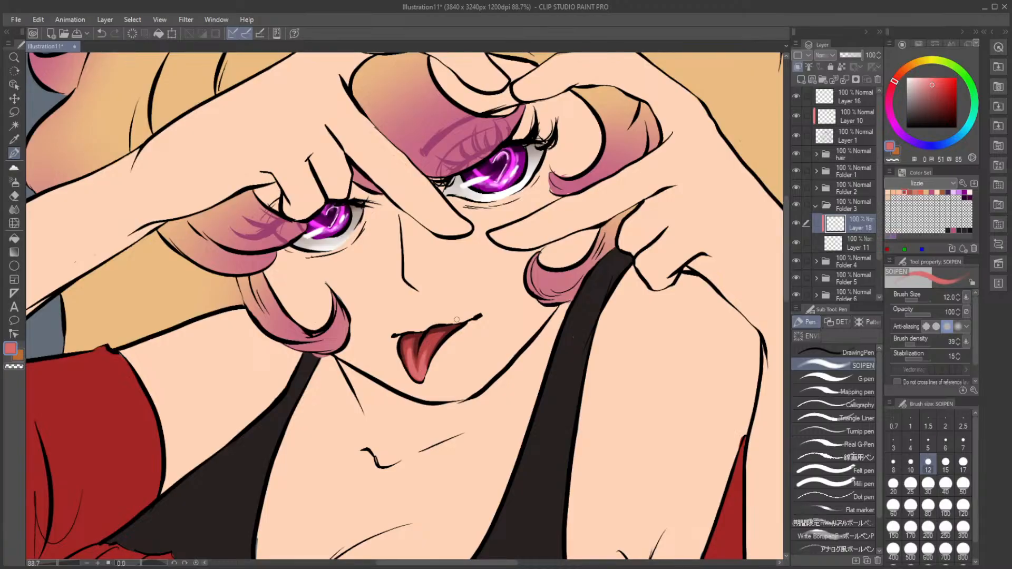
key(j)
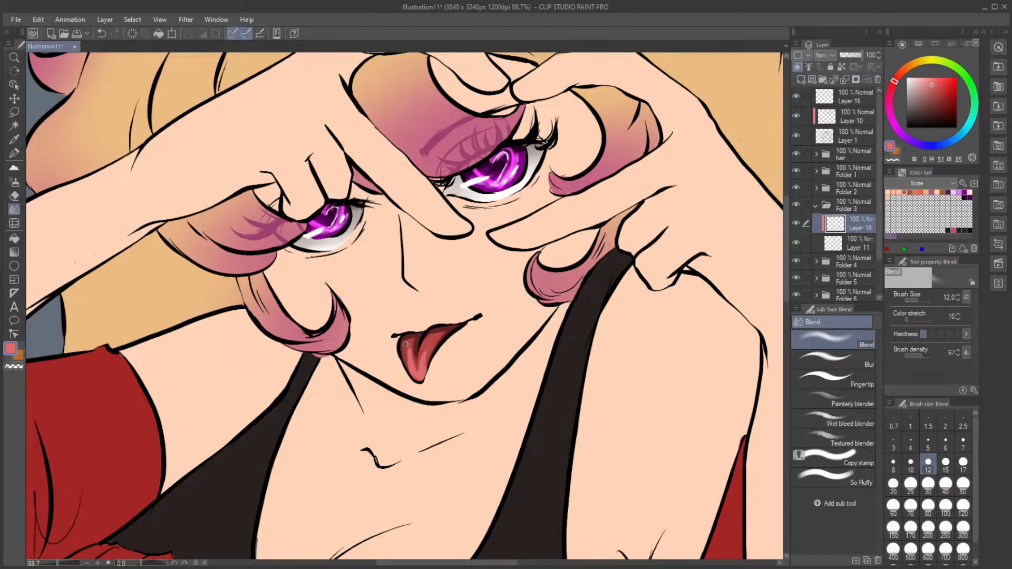
mouse_move(410, 336)
mouse_down()
mouse_move(412, 376)
mouse_move(408, 358)
mouse_move(421, 370)
mouse_move(426, 341)
mouse_move(425, 366)
mouse_move(427, 342)
mouse_move(450, 329)
mouse_move(411, 361)
mouse_move(419, 335)
mouse_up()
Step: Add light pink (0/35/96) tongue highlights with the Spray airbrush at size 25 on a new clipped layer, and change that layer's blending mode
click(919, 81)
click(924, 80)
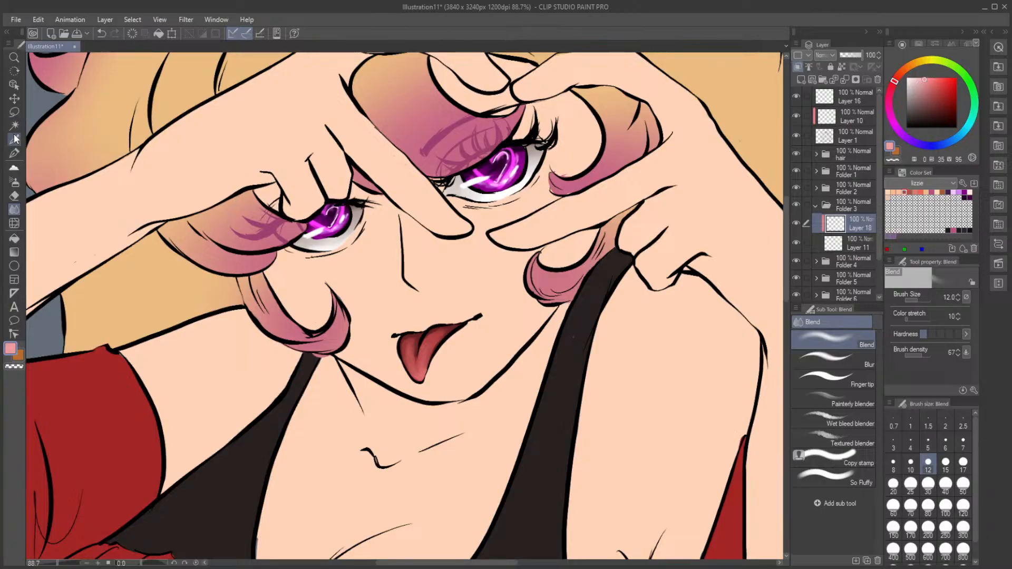
click(801, 77)
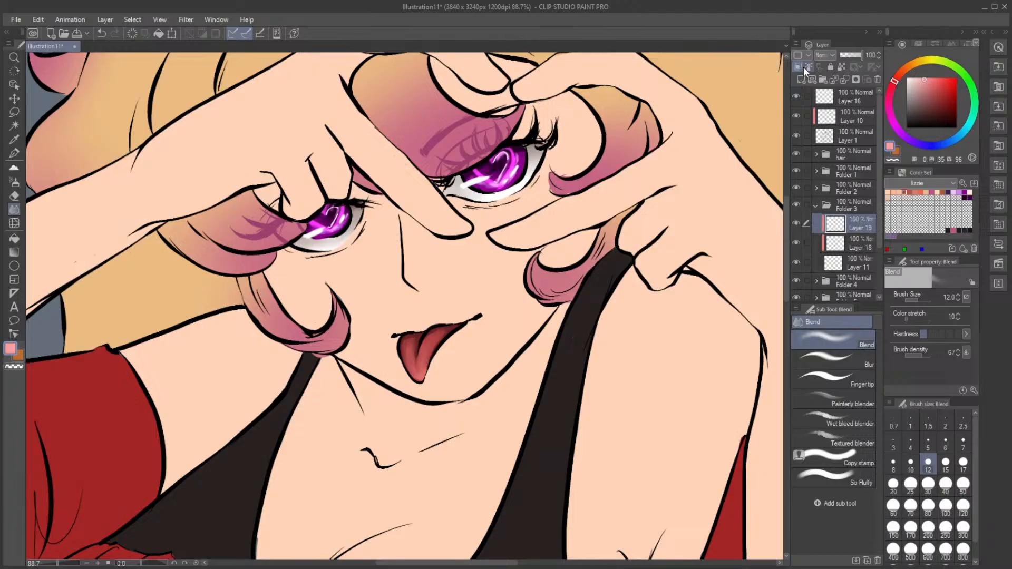
click(19, 180)
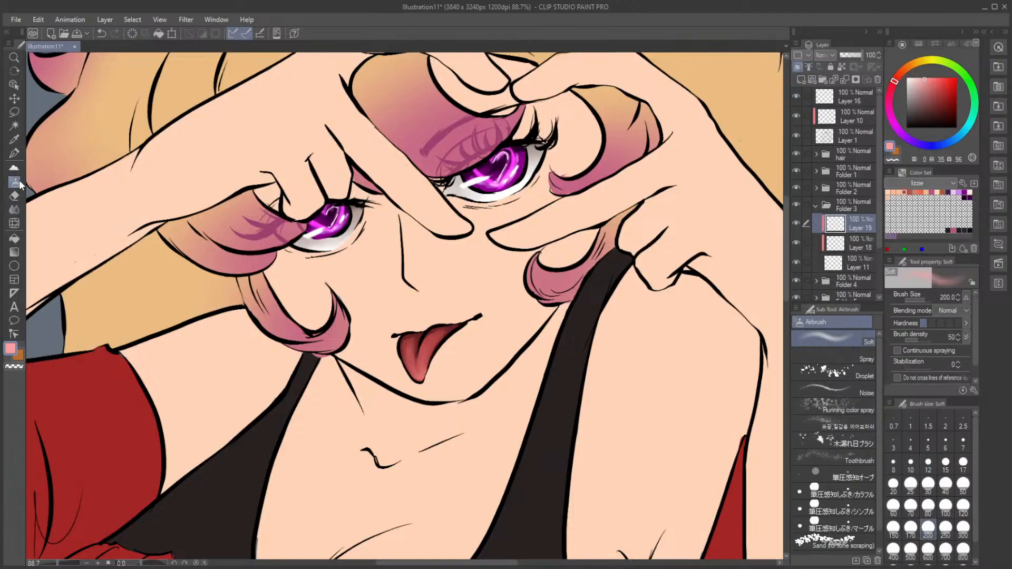
click(853, 356)
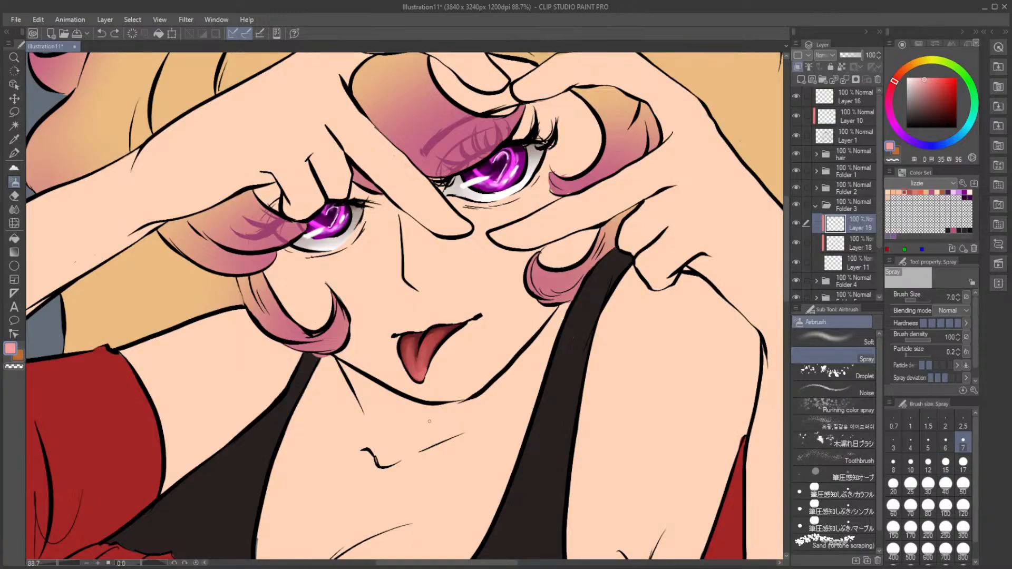
click(910, 484)
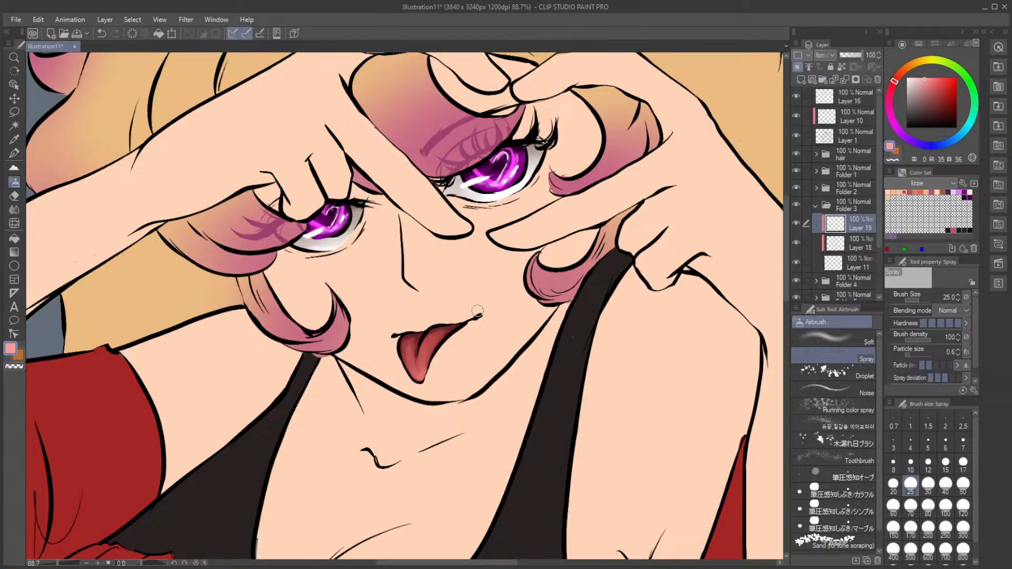
click(830, 93)
click(830, 157)
scroll(554, 150, down, 1)
scroll(449, 177, up, 1)
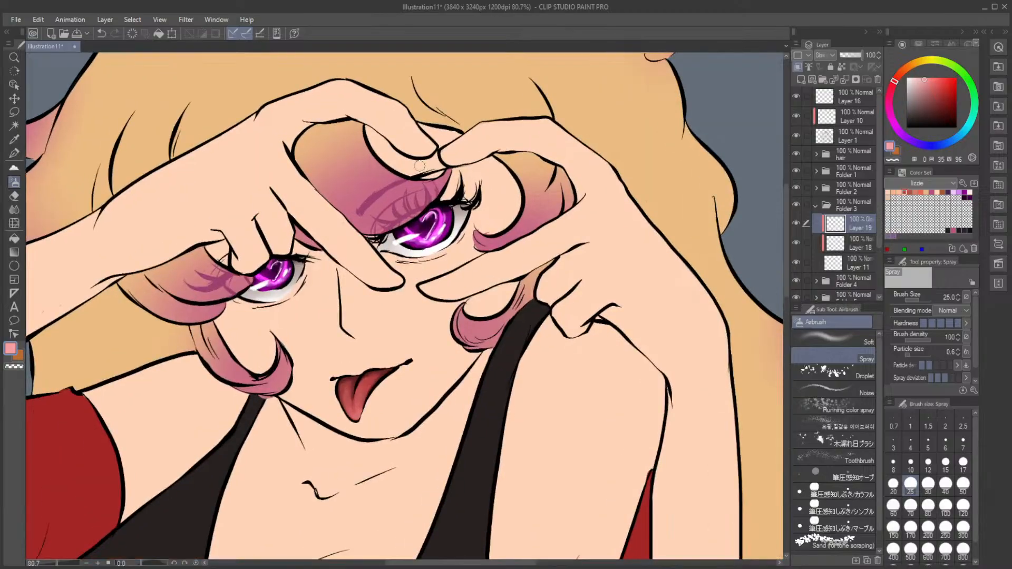
scroll(420, 176, up, 1)
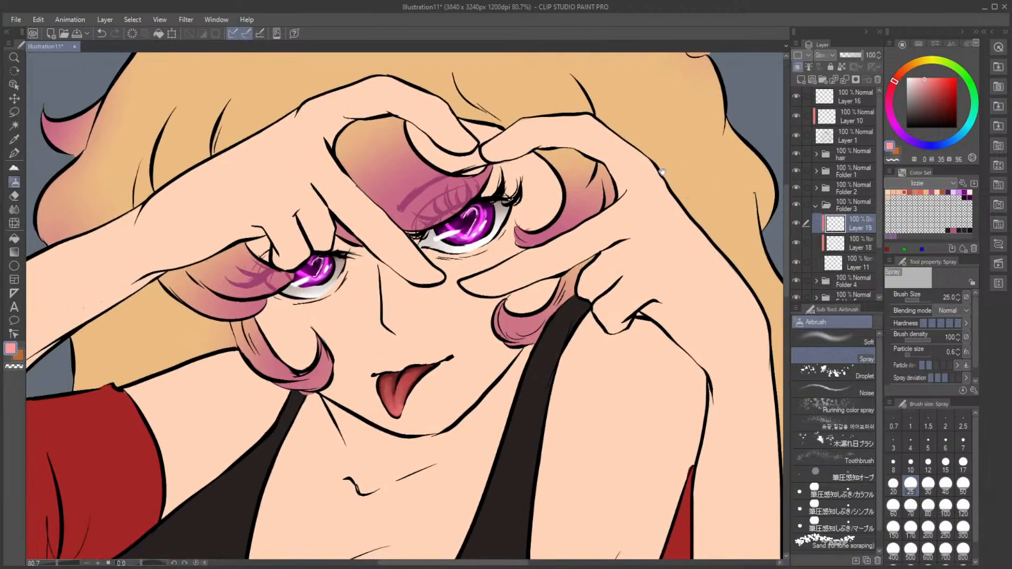
Step: Find the folder holding the skin colour by hiding and showing Folder 2, Folder 1, the hair folder, Folder 6, Folder 5 and Folder 4
click(816, 205)
click(796, 188)
click(796, 187)
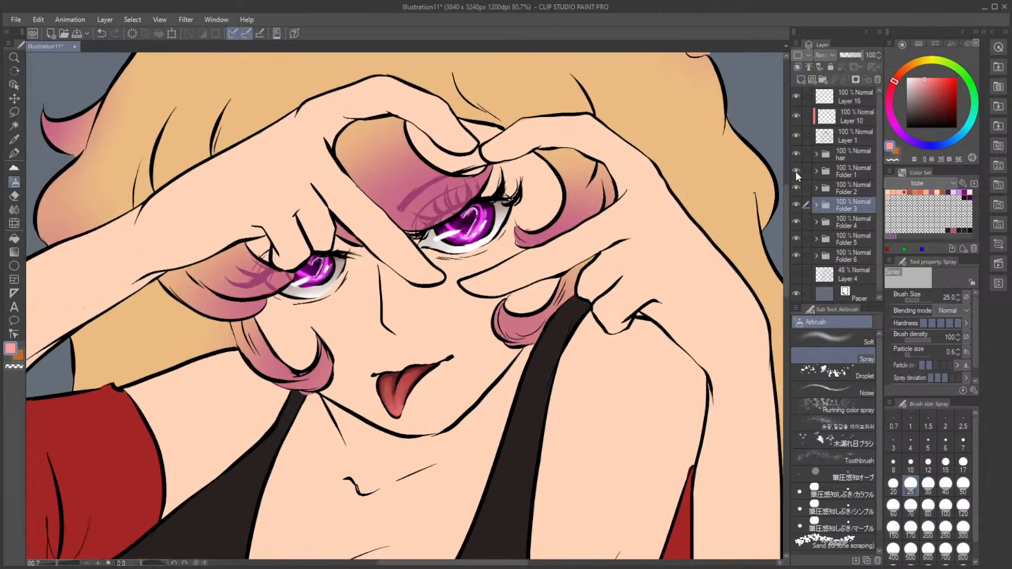
click(796, 172)
click(795, 172)
click(795, 153)
click(794, 153)
click(796, 254)
click(796, 254)
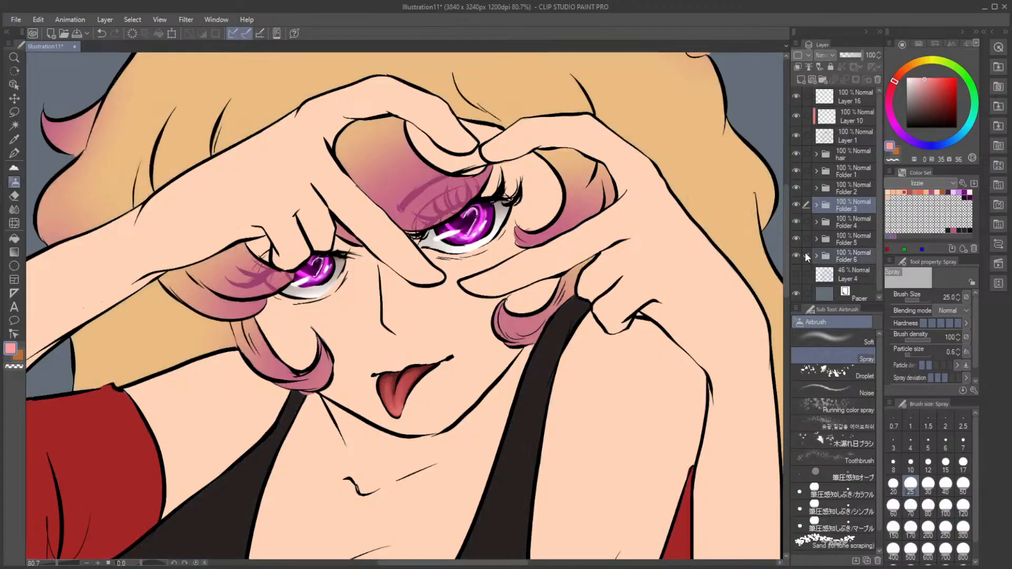
scroll(813, 236, down, 1)
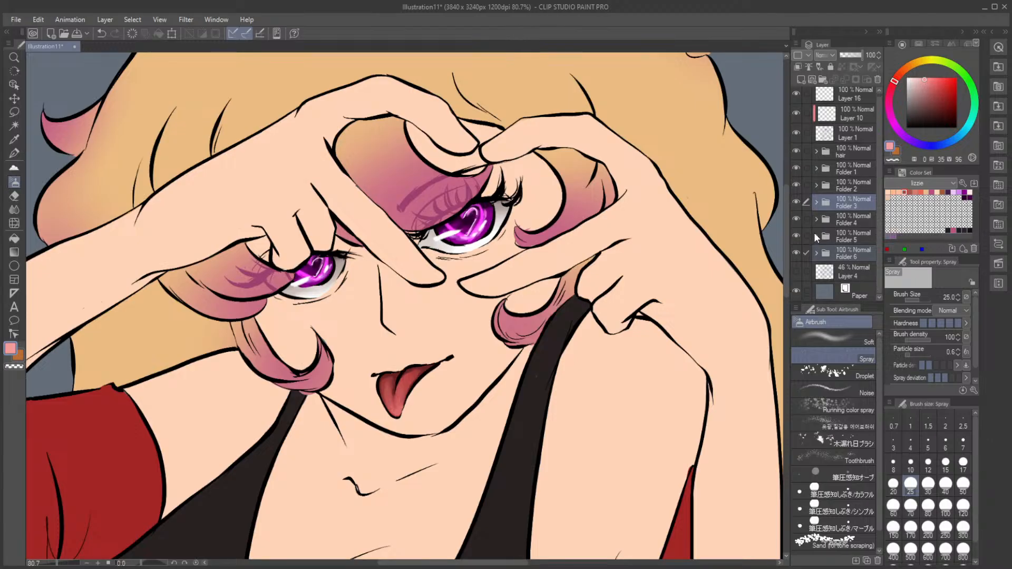
click(798, 233)
click(798, 233)
click(798, 220)
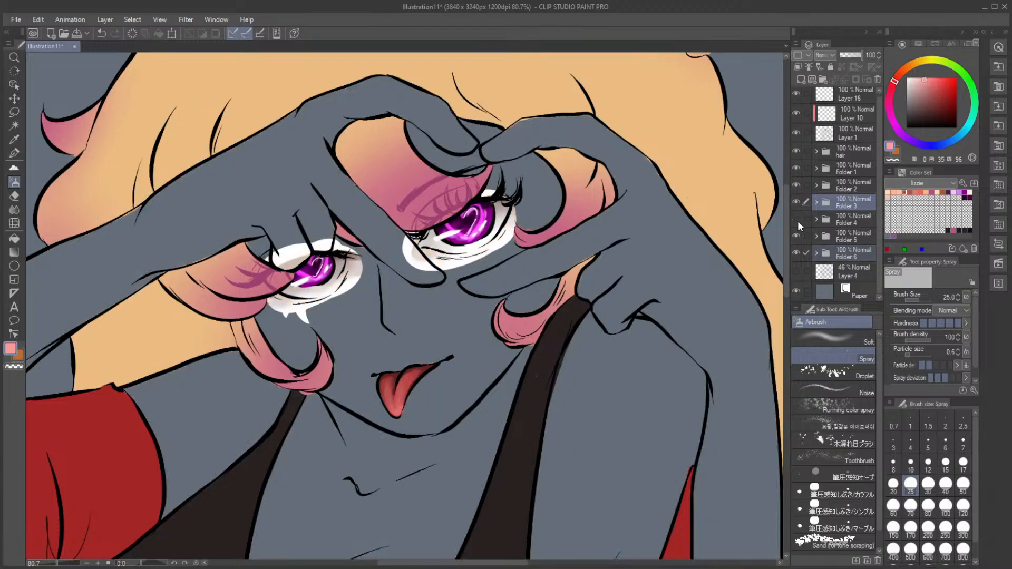
click(798, 220)
Step: Create a new layer above Layer 2 in Folder 4 and clip it to the layer below
click(815, 220)
click(855, 234)
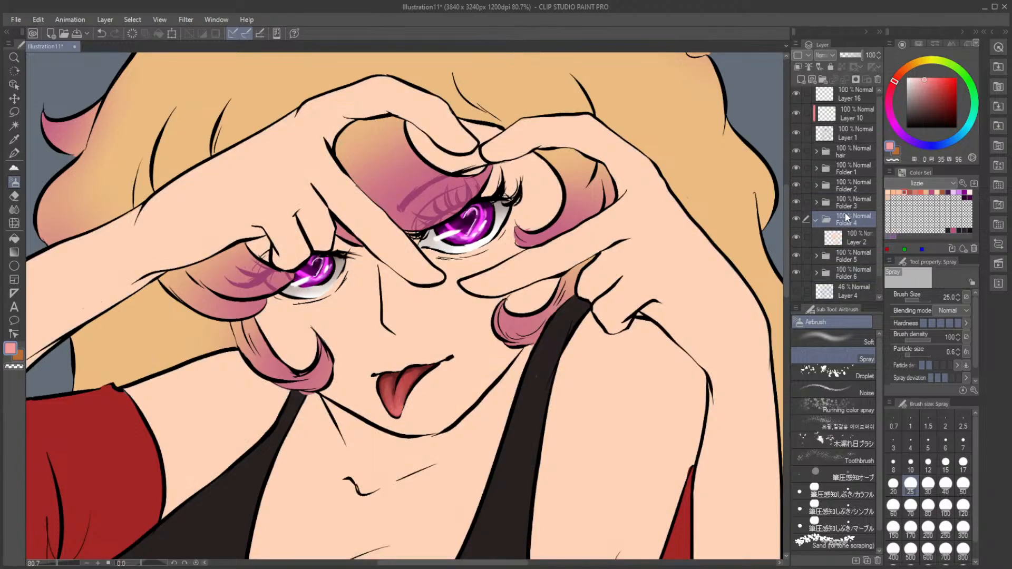
click(800, 79)
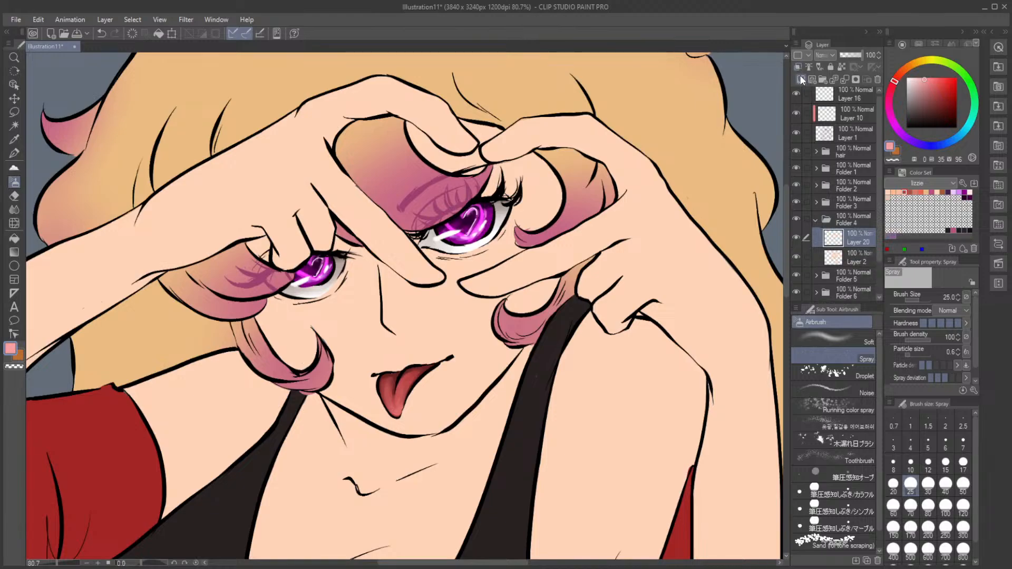
click(800, 67)
Step: Lasso the face area, following the jawline and the finger outlines and leaving out the hands, and set the Lasso to subtract from the selection
key(m)
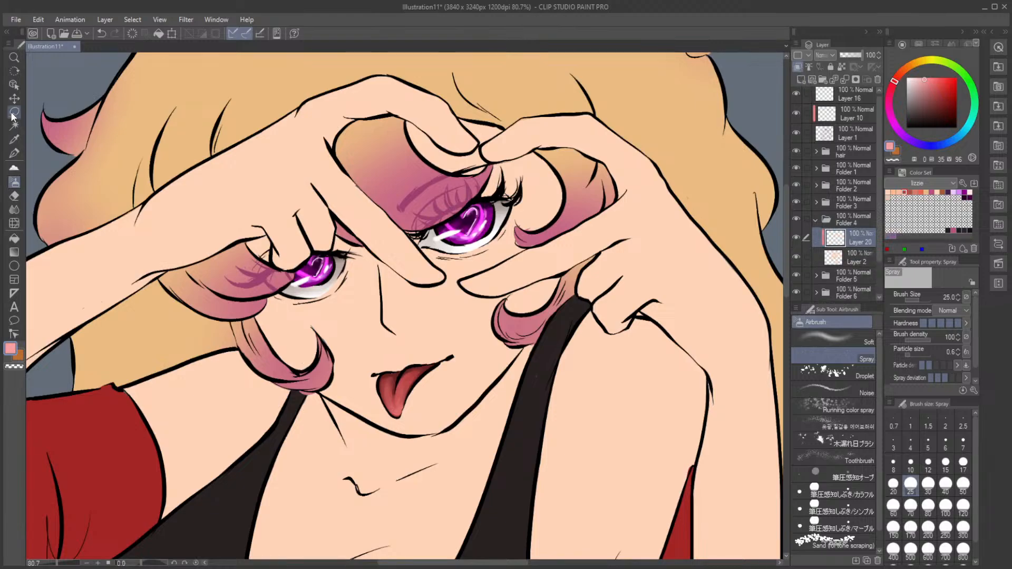
mouse_move(255, 234)
mouse_down()
mouse_move(272, 239)
mouse_move(278, 273)
mouse_move(356, 233)
mouse_move(410, 277)
mouse_move(441, 280)
mouse_move(448, 270)
mouse_move(412, 233)
mouse_move(414, 218)
mouse_move(462, 192)
mouse_move(389, 132)
mouse_up()
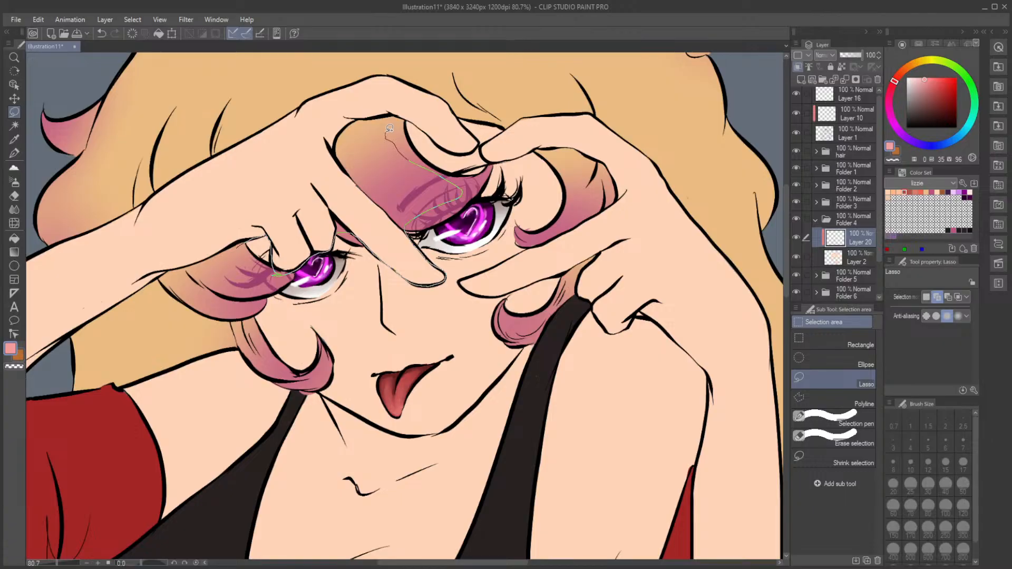
mouse_move(390, 128)
mouse_down()
mouse_move(467, 151)
mouse_move(483, 141)
mouse_move(460, 117)
mouse_move(464, 102)
mouse_move(519, 92)
mouse_move(526, 111)
mouse_move(485, 151)
mouse_move(500, 160)
mouse_move(551, 149)
mouse_move(576, 198)
mouse_move(524, 251)
mouse_move(460, 285)
mouse_move(508, 293)
mouse_move(502, 326)
mouse_move(512, 291)
mouse_move(567, 273)
mouse_move(544, 319)
mouse_move(477, 406)
mouse_move(432, 434)
mouse_move(356, 410)
mouse_move(256, 341)
mouse_up()
drag(236, 257, 236, 263)
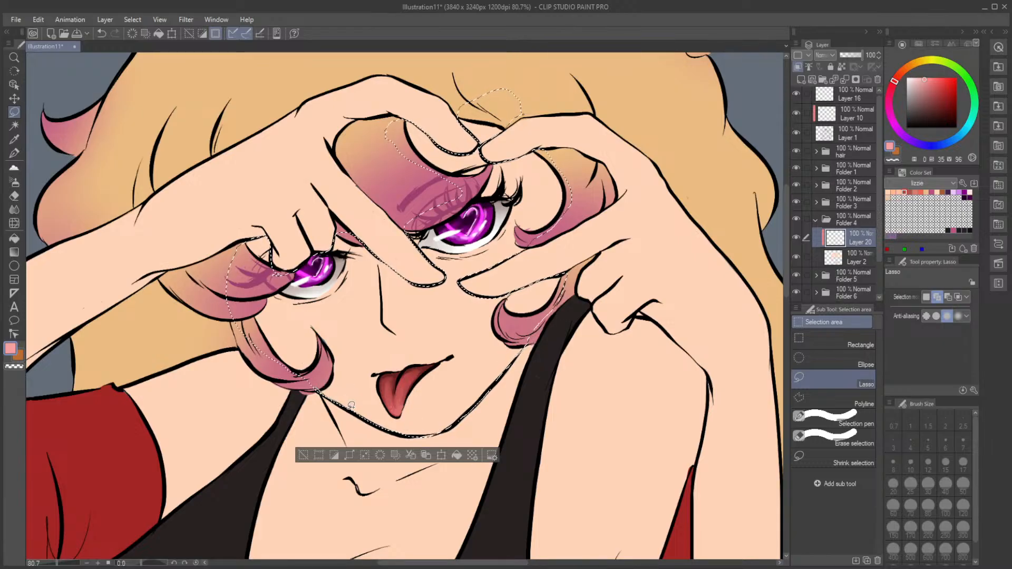
drag(385, 426, 419, 432)
click(947, 298)
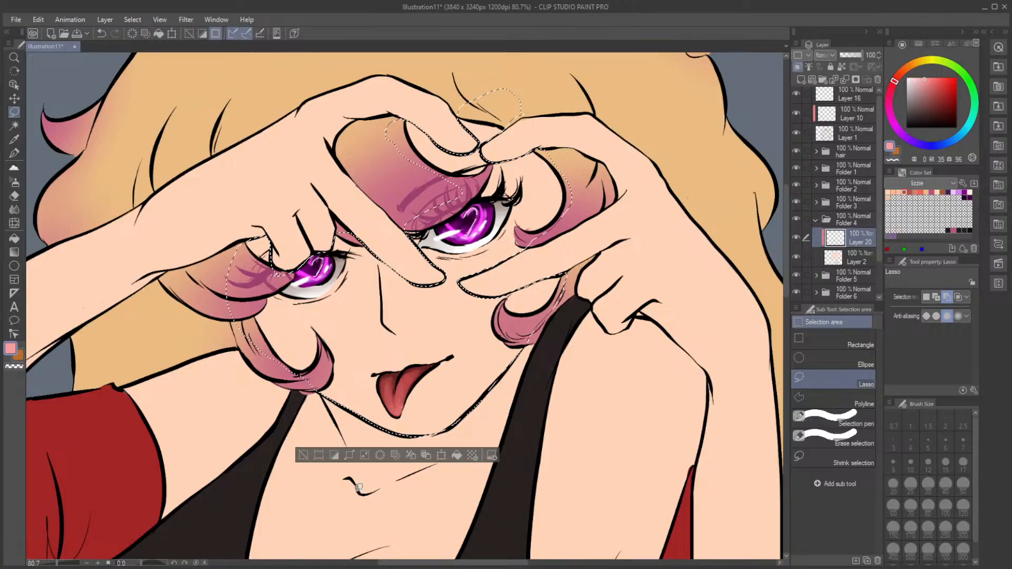
Step: Set the clipped layer to Multiply at 71% opacity, try a Spray airbrush stroke on the face at size 100, and undo it
click(14, 182)
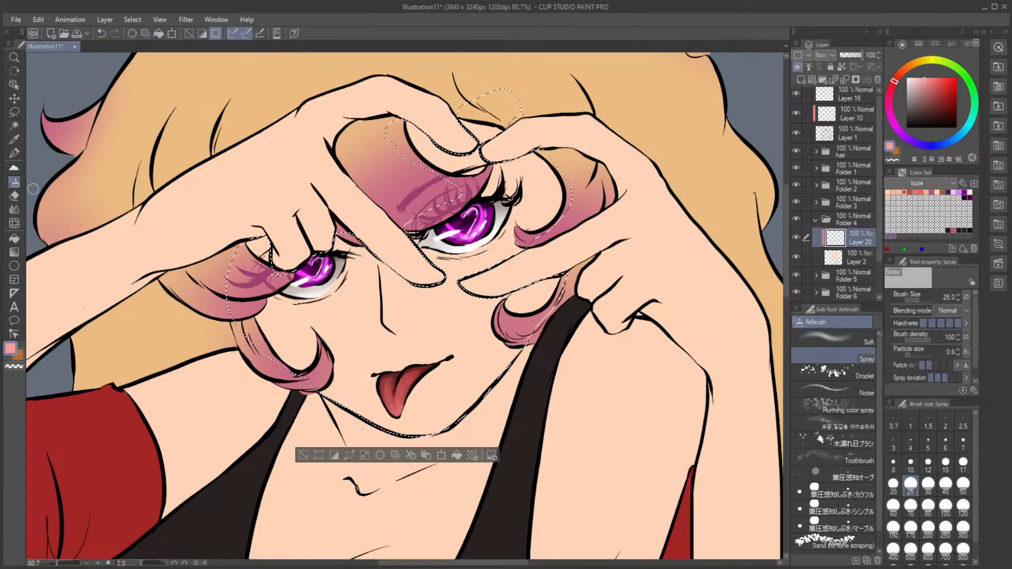
click(928, 483)
click(827, 86)
click(856, 55)
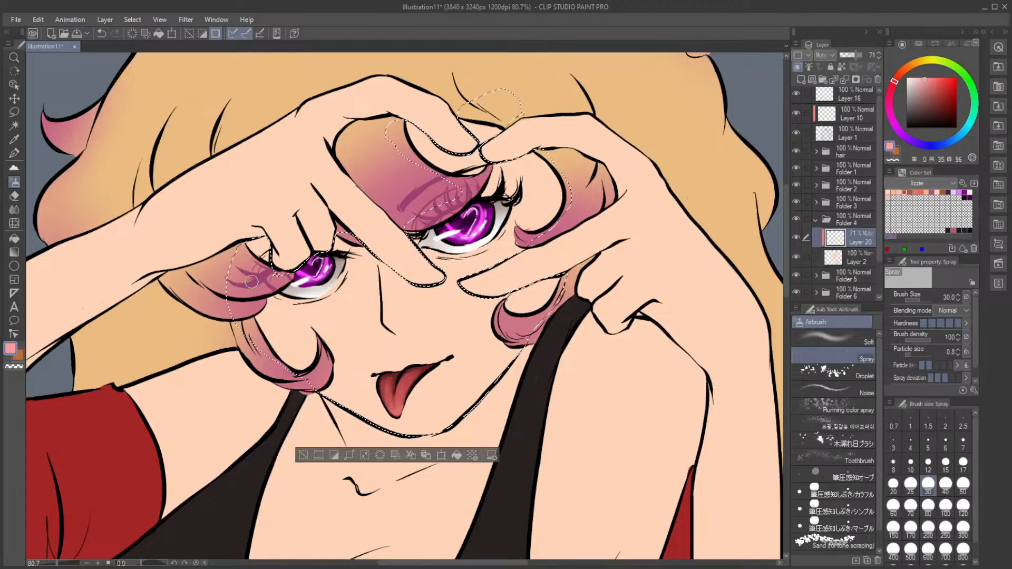
click(945, 505)
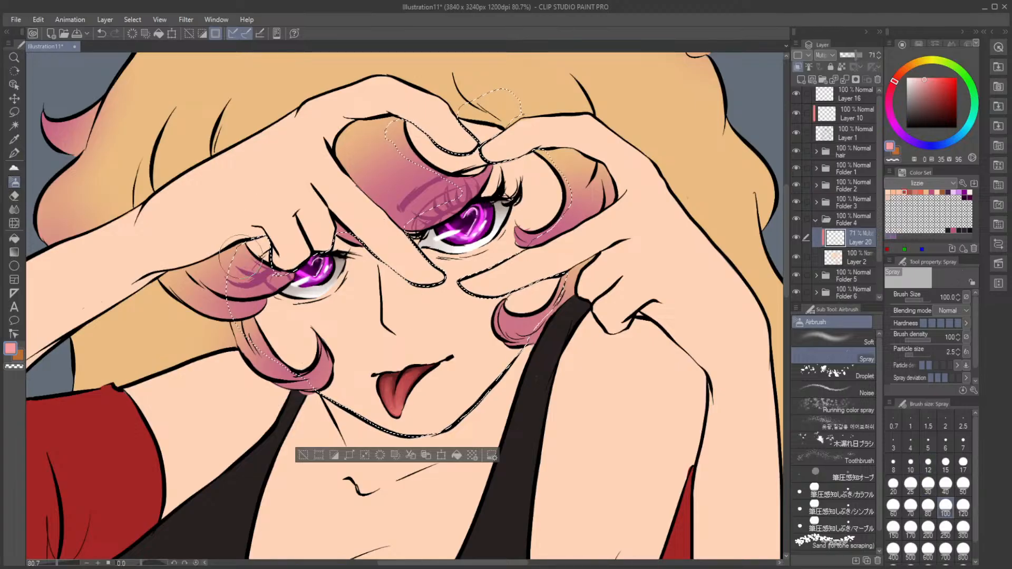
key(ctrl+z)
Step: Airbrush pink blush over the cheeks, eye area and nose with the Soft airbrush at sizes 200 and 80, raising the layer's opacity to 100%
click(833, 338)
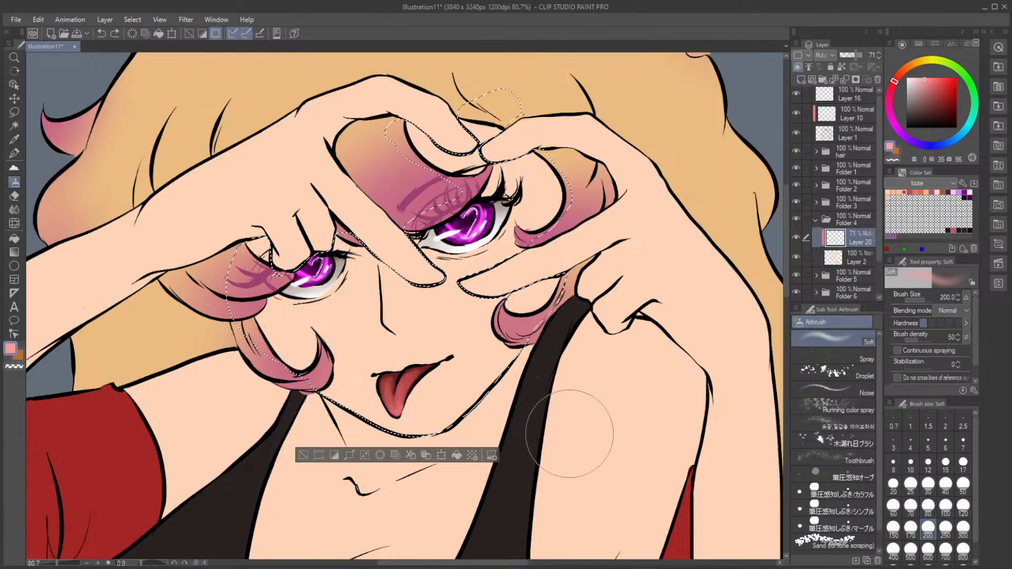
drag(237, 234, 249, 287)
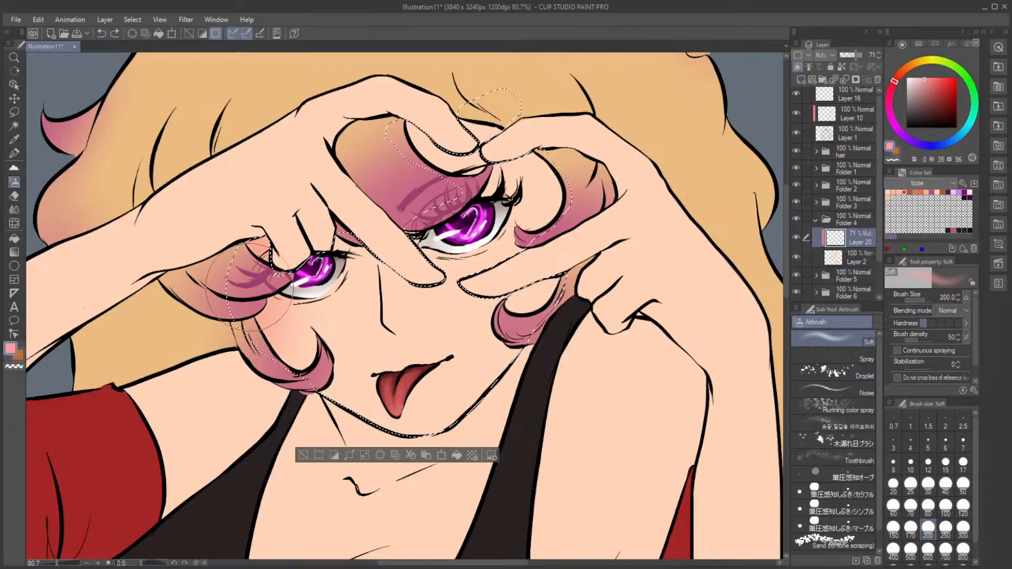
drag(282, 359, 311, 317)
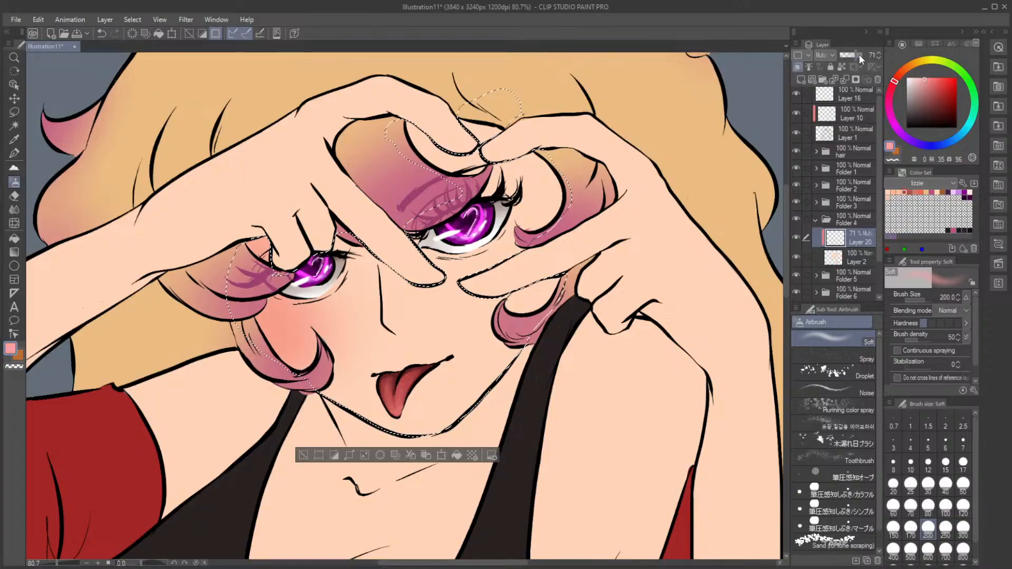
drag(859, 55, 885, 66)
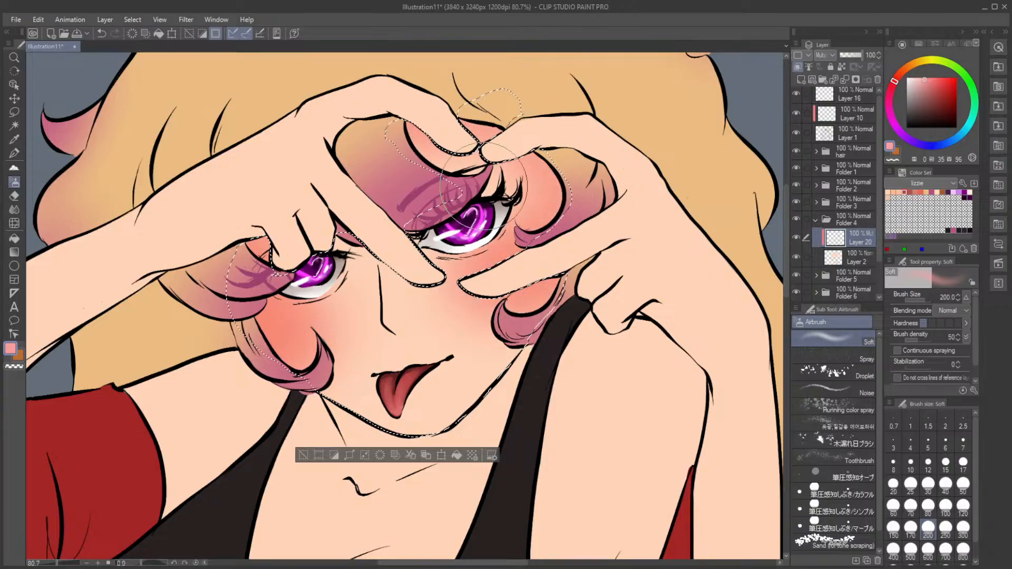
click(928, 506)
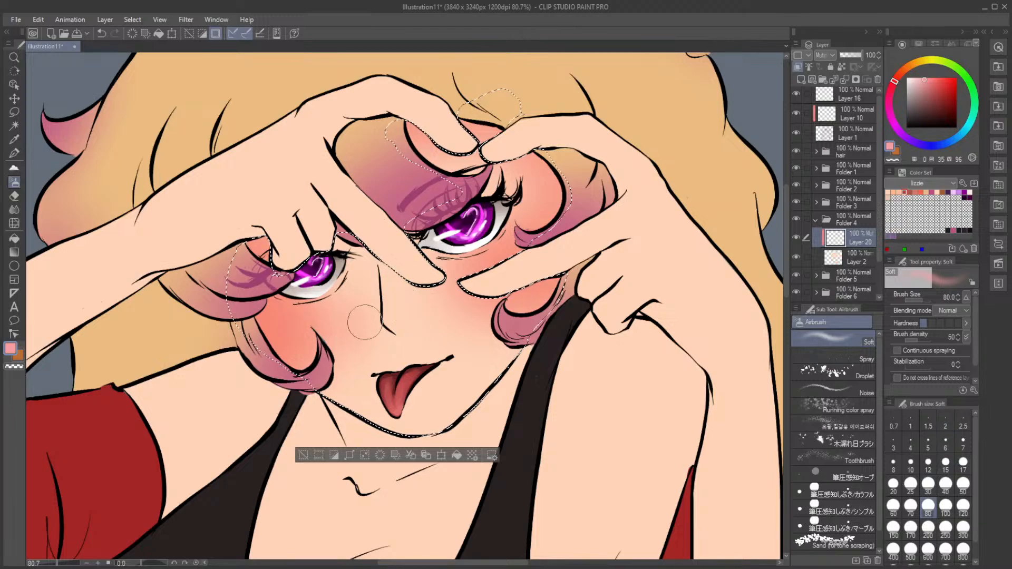
mouse_move(362, 322)
mouse_down()
mouse_move(388, 325)
mouse_move(389, 279)
mouse_up()
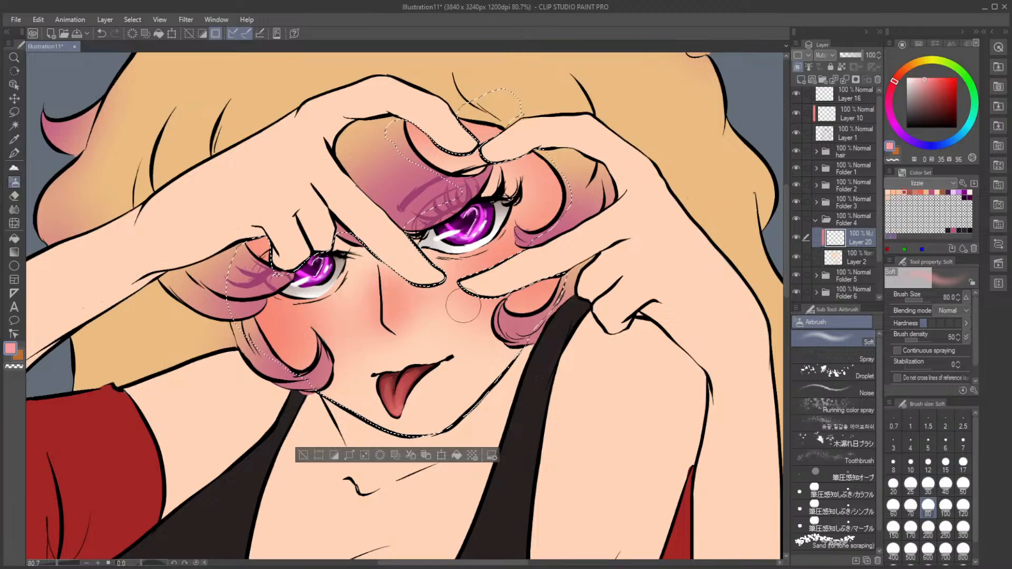
Step: Paint soft pink colour on the upper and lower lips with the Soft airbrush at sizes 40, 15 and 25
click(945, 484)
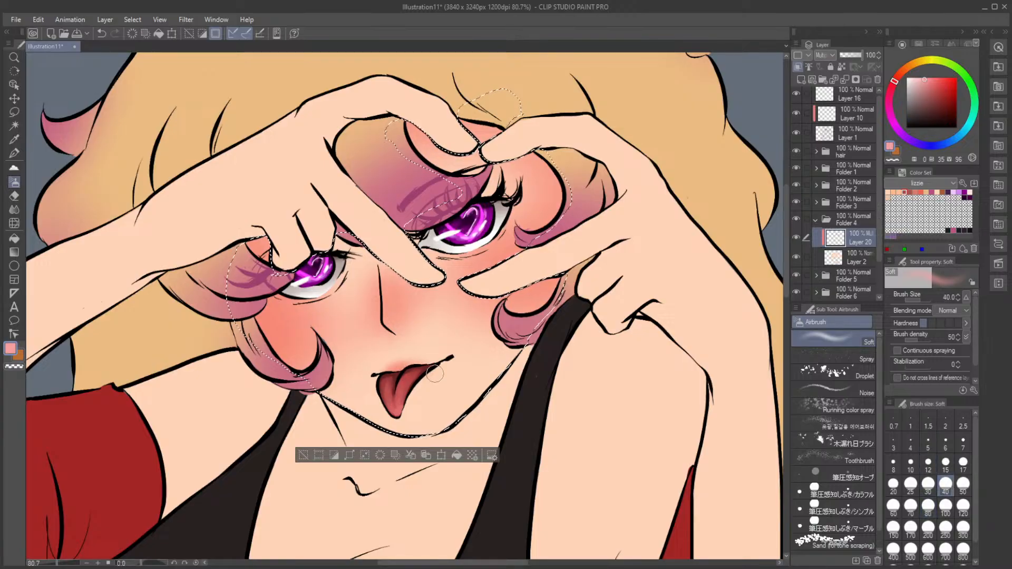
click(945, 462)
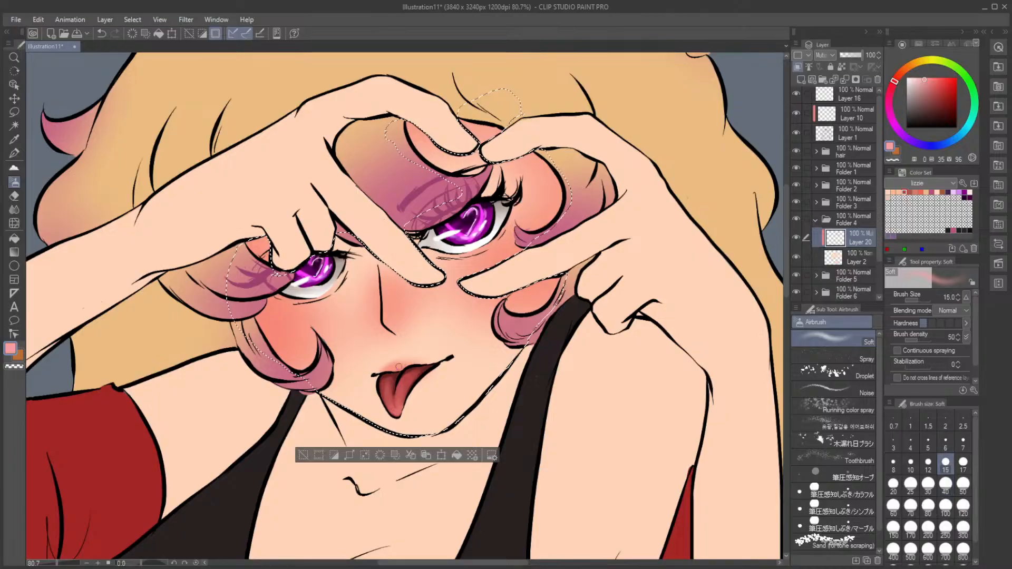
mouse_move(384, 373)
mouse_down()
mouse_move(403, 361)
mouse_move(412, 363)
mouse_move(399, 370)
mouse_move(425, 363)
mouse_move(392, 366)
mouse_move(426, 364)
mouse_up()
mouse_move(426, 364)
mouse_down()
mouse_move(401, 360)
mouse_move(381, 373)
mouse_move(390, 360)
mouse_move(383, 365)
mouse_move(444, 360)
mouse_up()
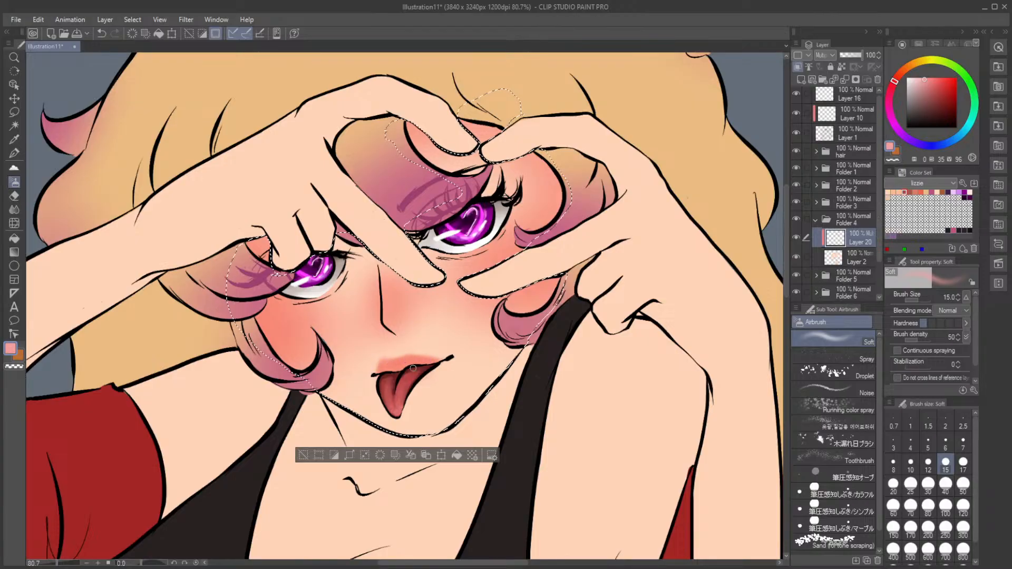
click(963, 463)
click(910, 484)
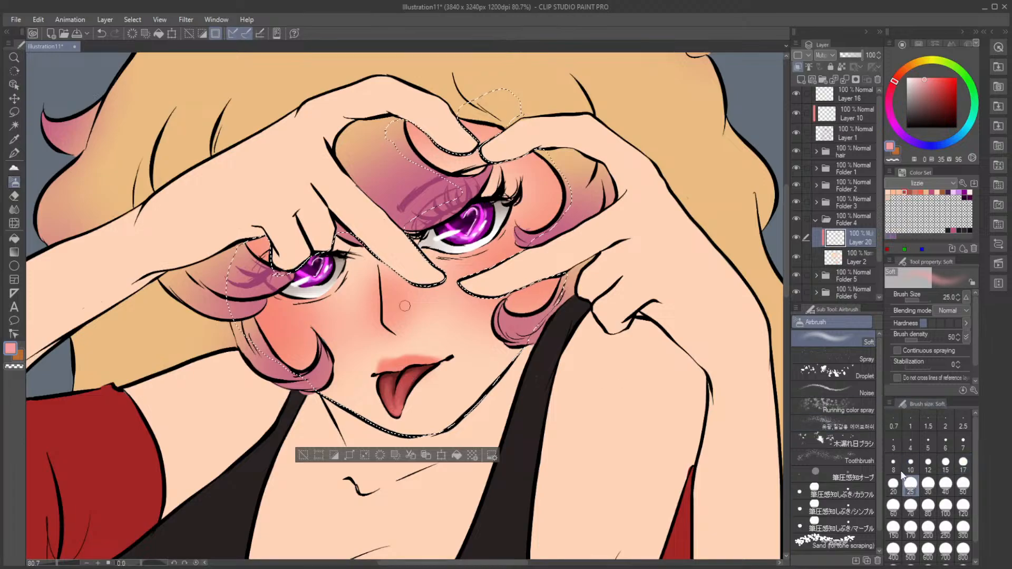
mouse_move(435, 365)
mouse_down()
mouse_move(403, 391)
mouse_move(420, 348)
mouse_move(405, 388)
mouse_move(429, 382)
mouse_move(422, 389)
mouse_move(437, 369)
mouse_move(405, 394)
mouse_move(440, 367)
mouse_move(405, 401)
mouse_move(446, 361)
mouse_move(408, 407)
mouse_up()
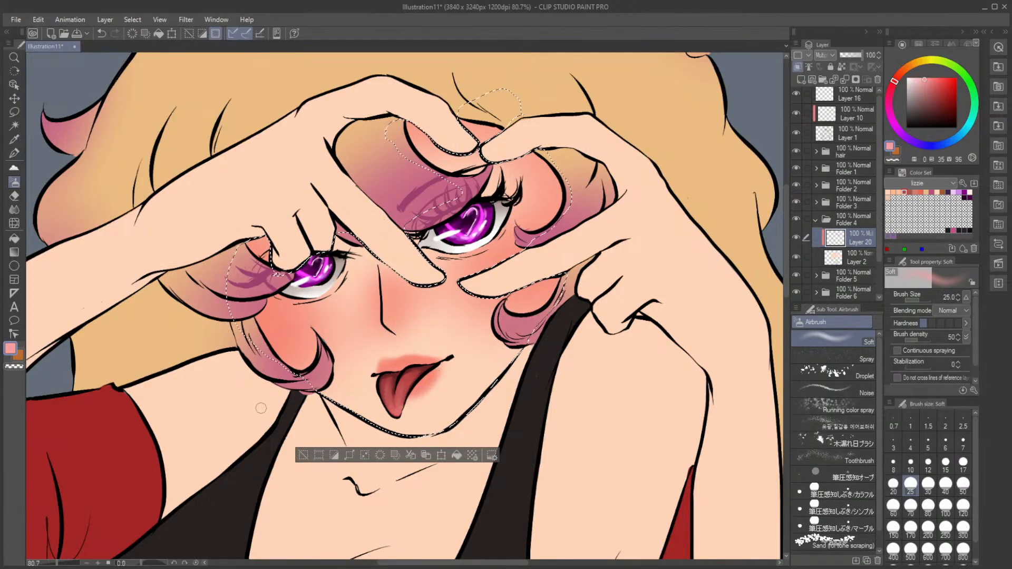
Step: Pick a darker red (0/55/76) and add a clipped Multiply layer at 63% opacity directly above Layer 2
scroll(342, 369, down, 3)
scroll(344, 377, up, 4)
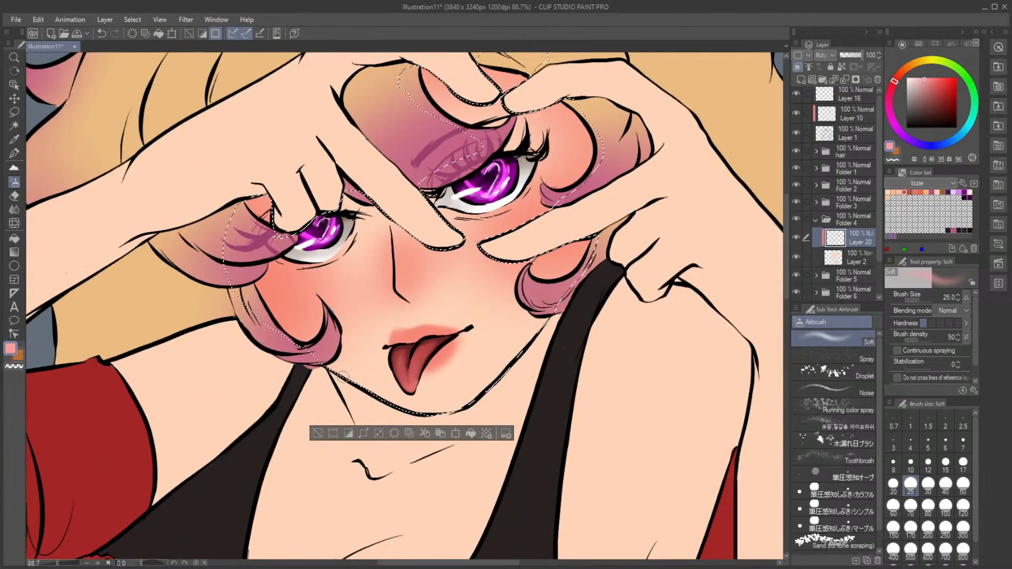
scroll(343, 375, down, 2)
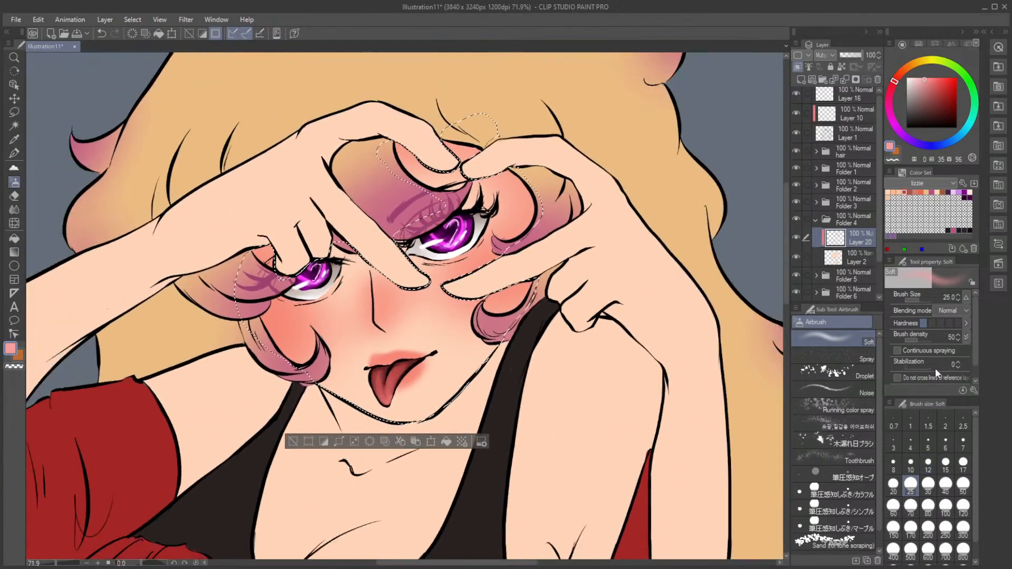
click(934, 92)
click(800, 79)
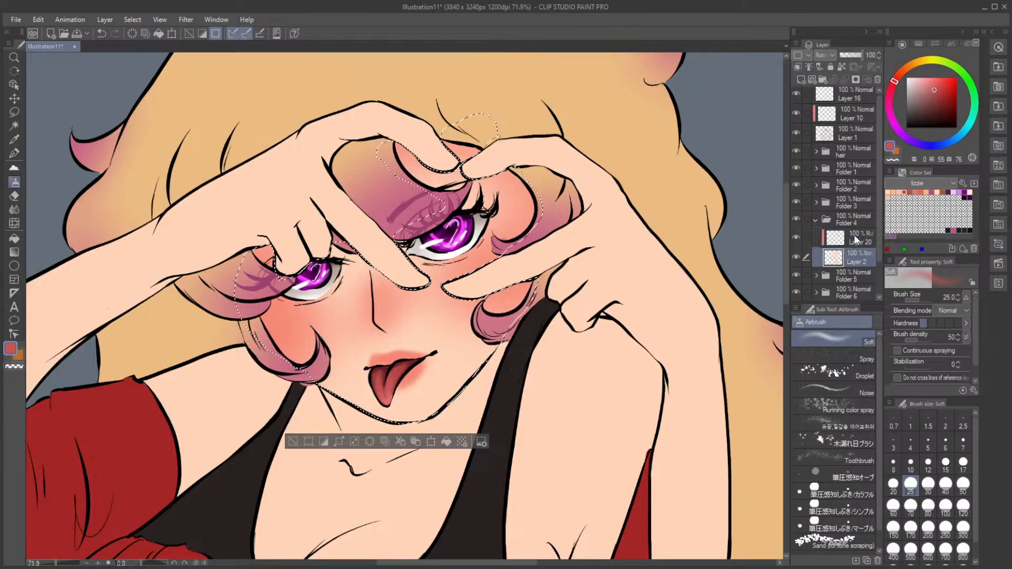
click(831, 89)
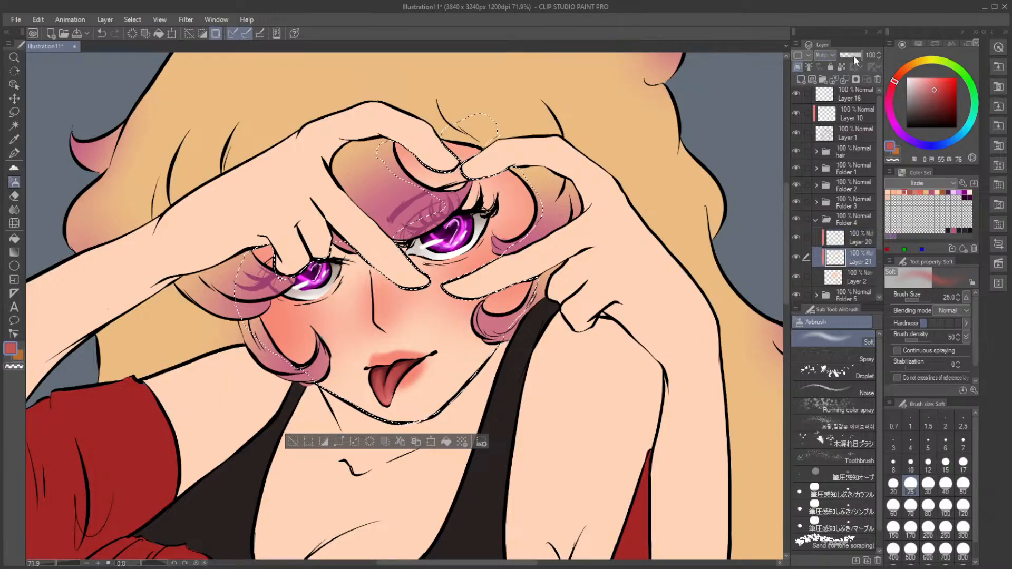
click(854, 55)
Step: Deepen the shading around the eyes, cheeks and nose with the Soft airbrush at sizes 80 and 100, and around the lips at size 40
click(928, 505)
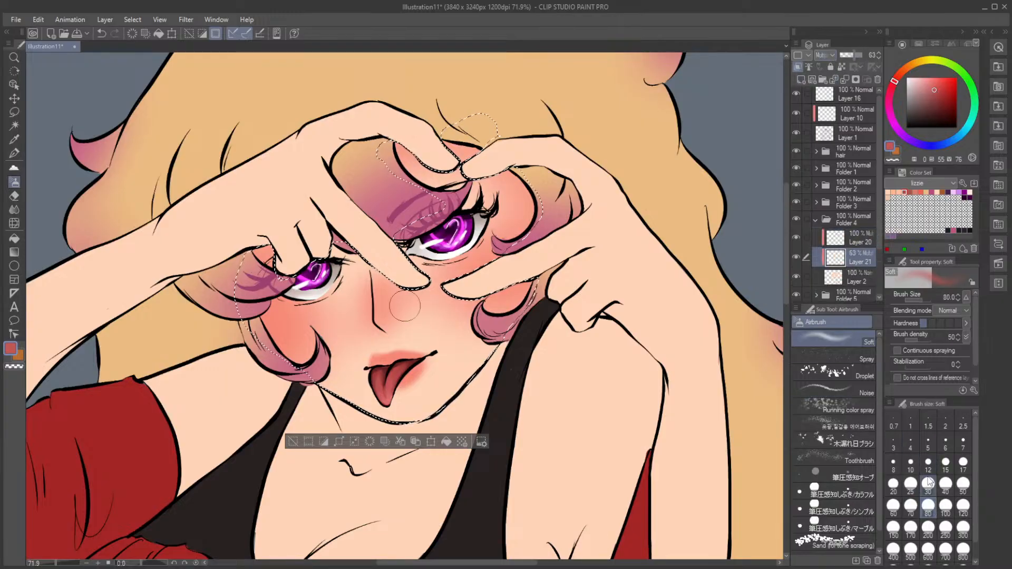
key(bracketright)
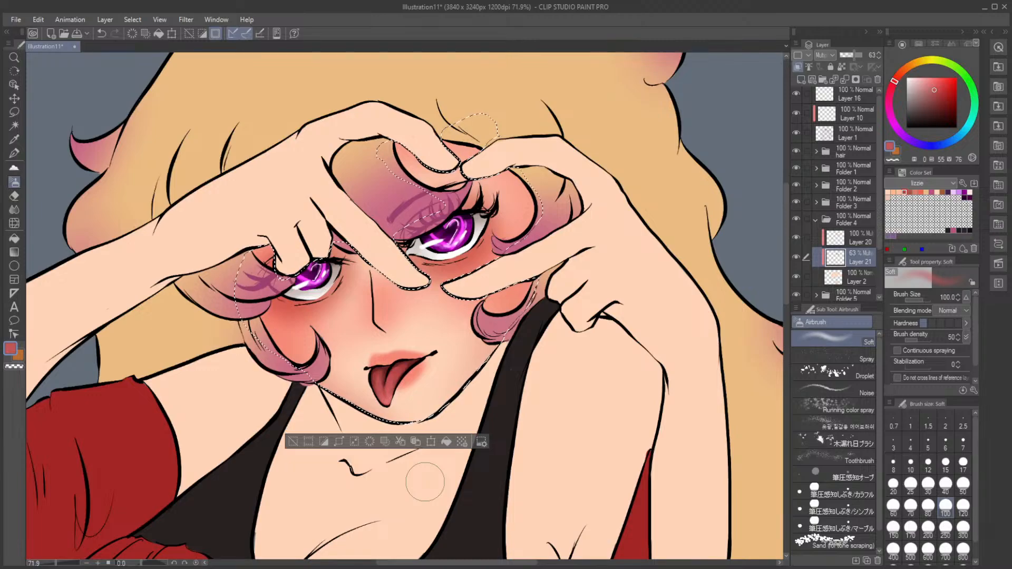
key(ctrl+z)
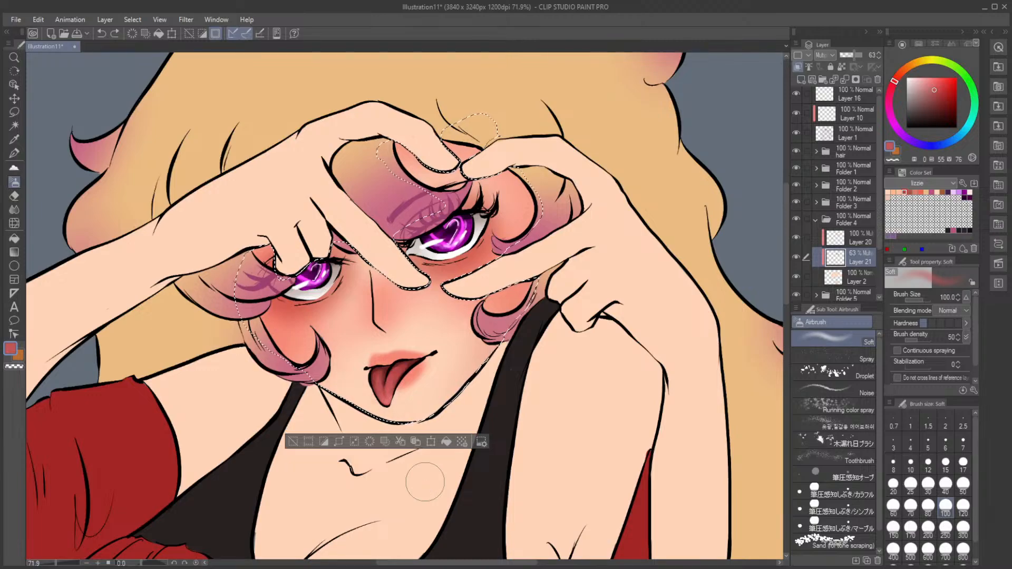
key(ctrl+y)
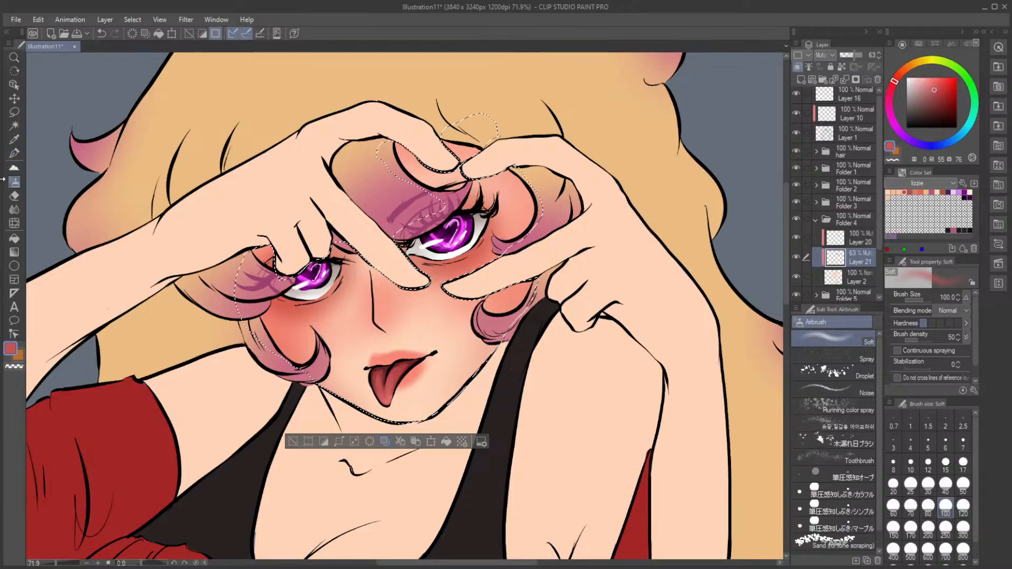
scroll(387, 232, up, 2)
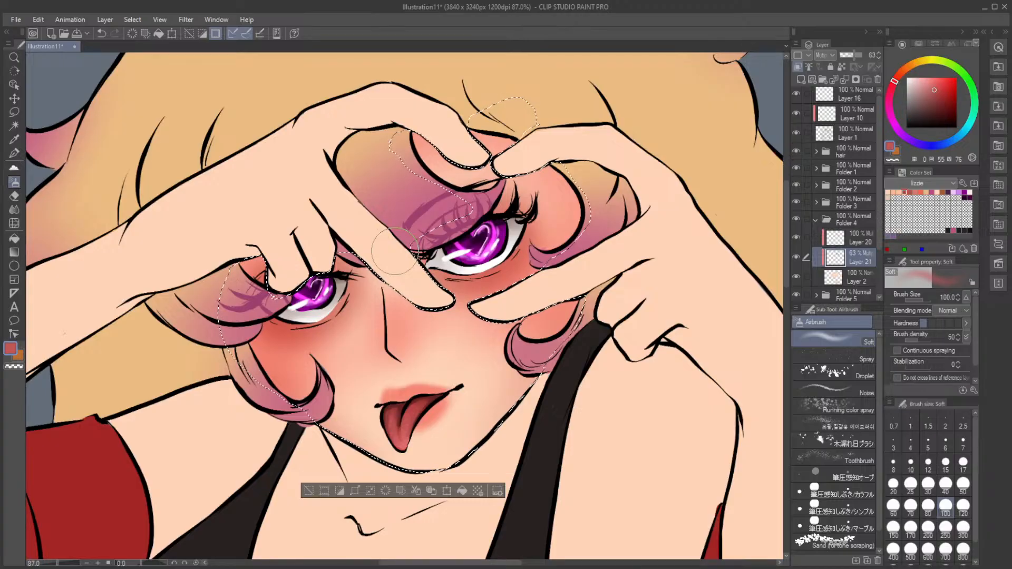
click(946, 483)
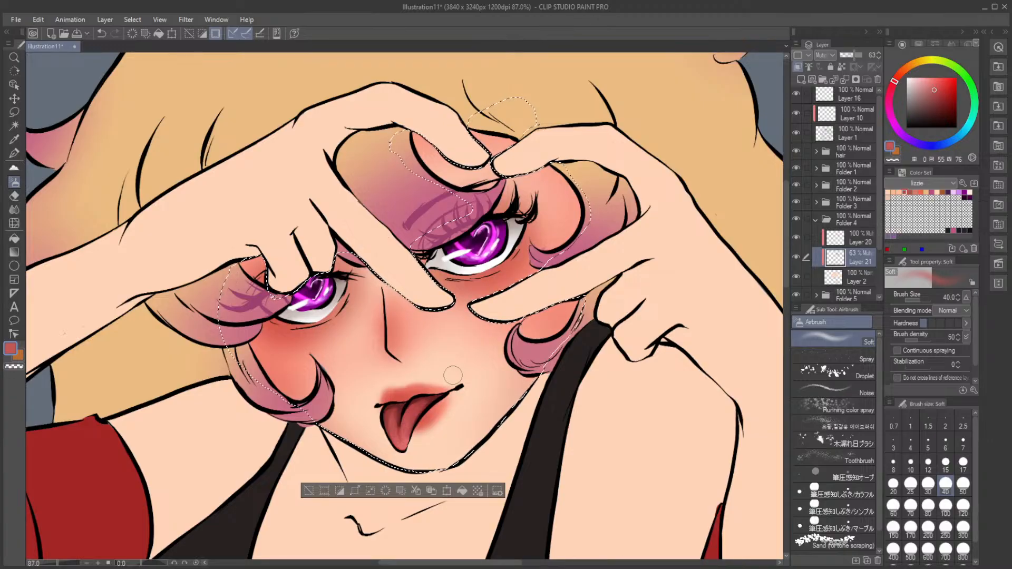
Step: Add a clipped Normal layer directly above Layer 20 and pick the pale skin colour (23/28/100)
click(852, 236)
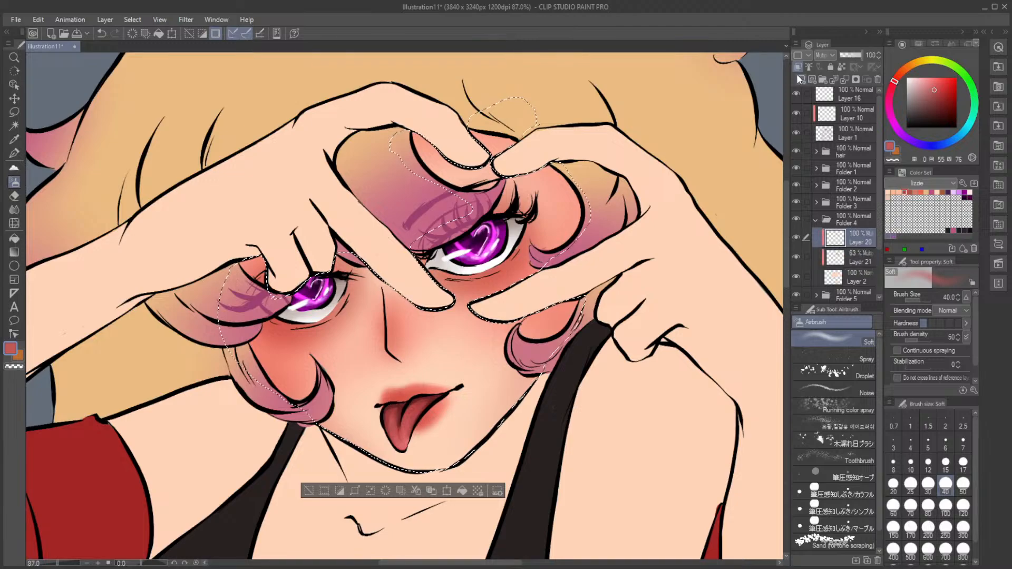
click(800, 79)
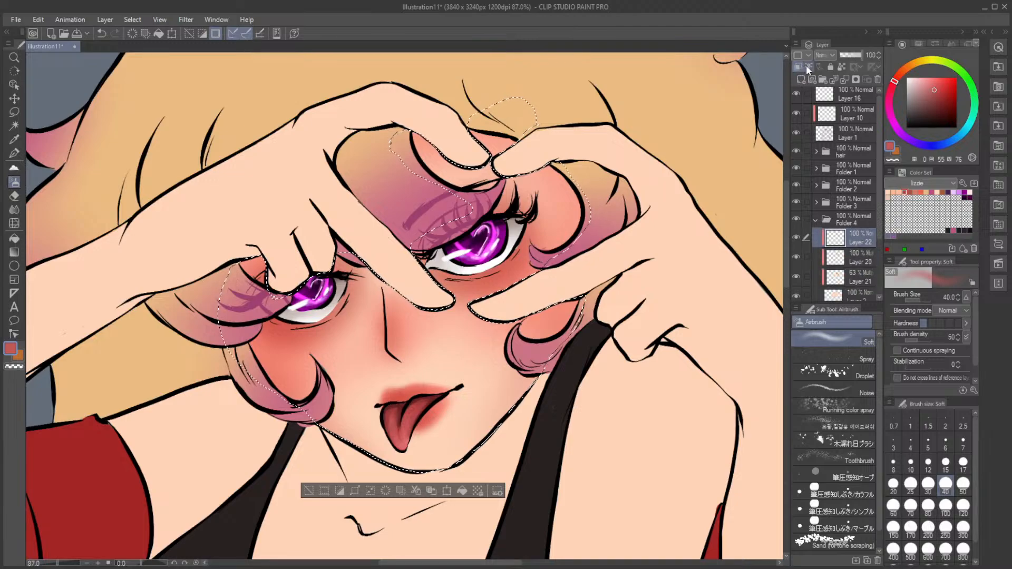
click(892, 192)
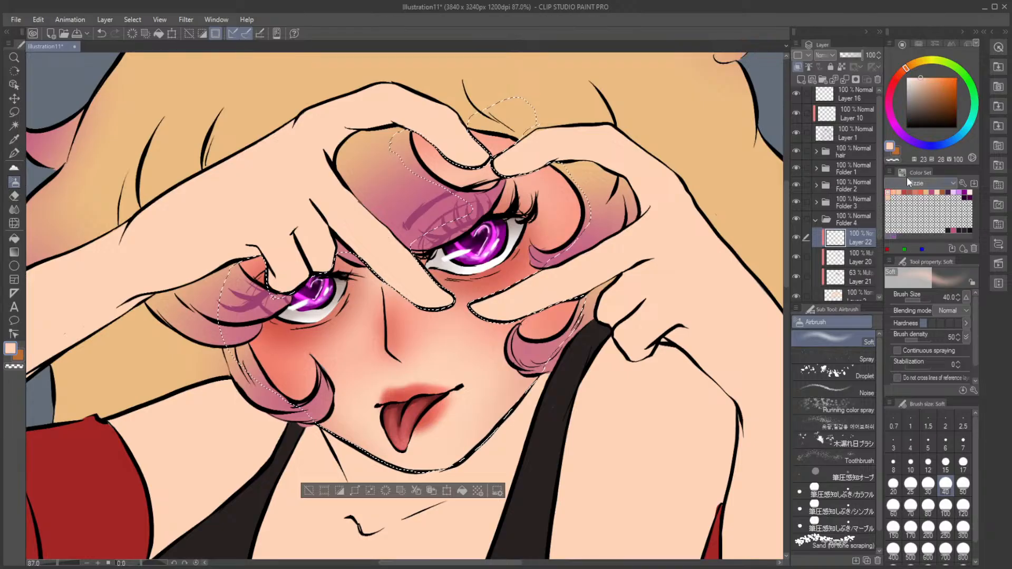
Step: Paint pale skin highlights along the nose with the So Fluffy brush at size 15, undoing the misplaced stroke
click(15, 168)
click(893, 462)
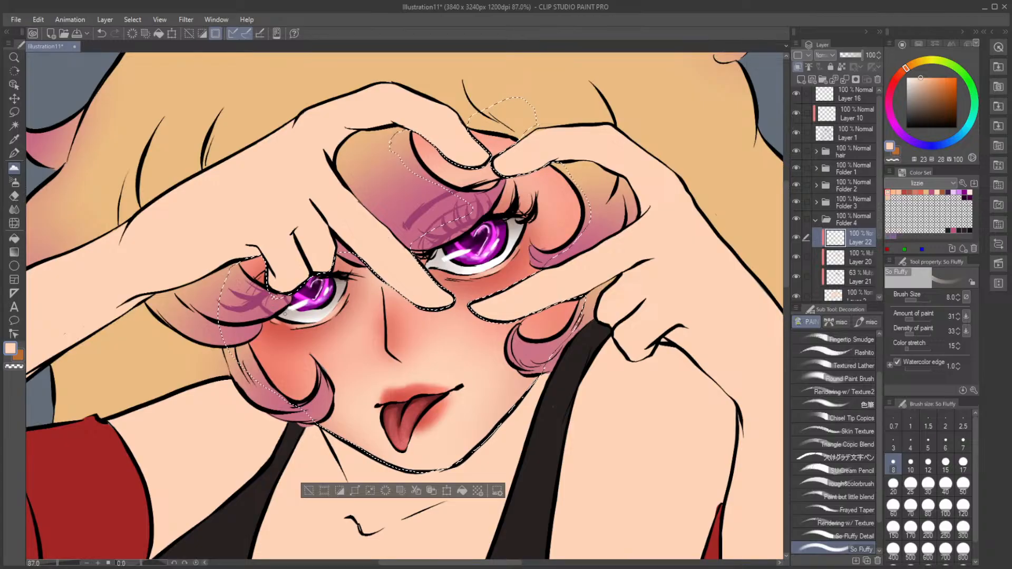
key(j)
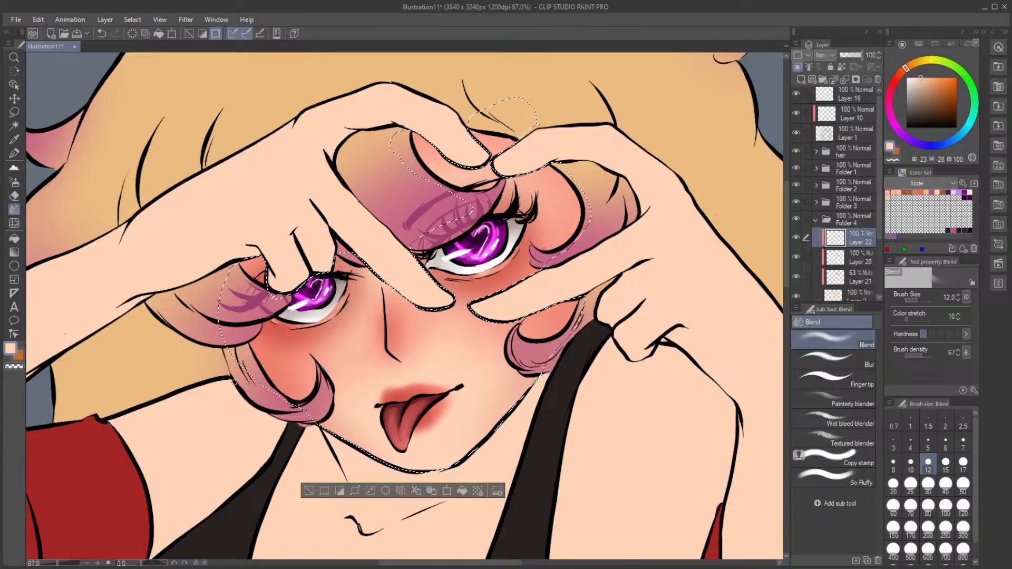
click(15, 168)
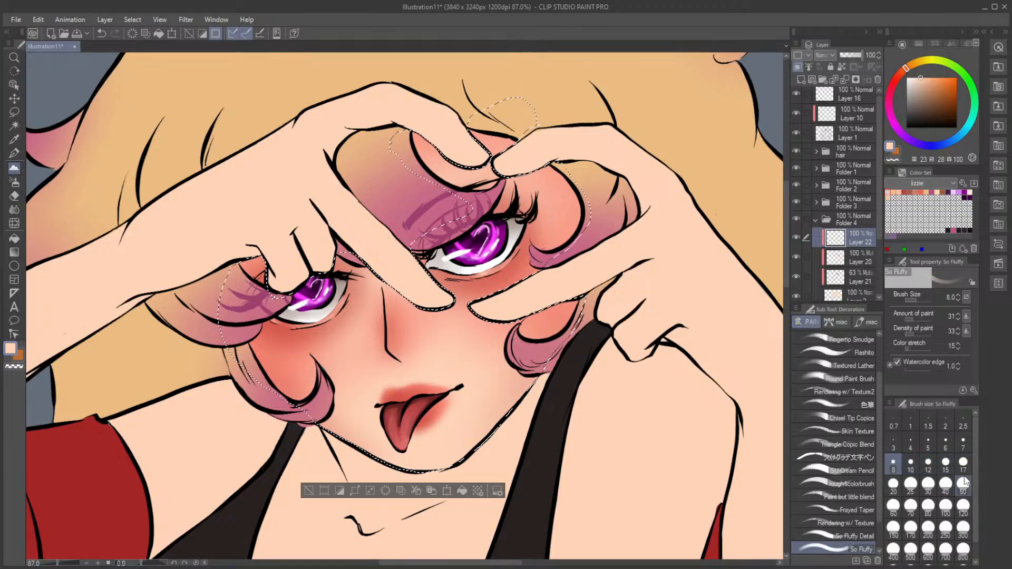
click(945, 466)
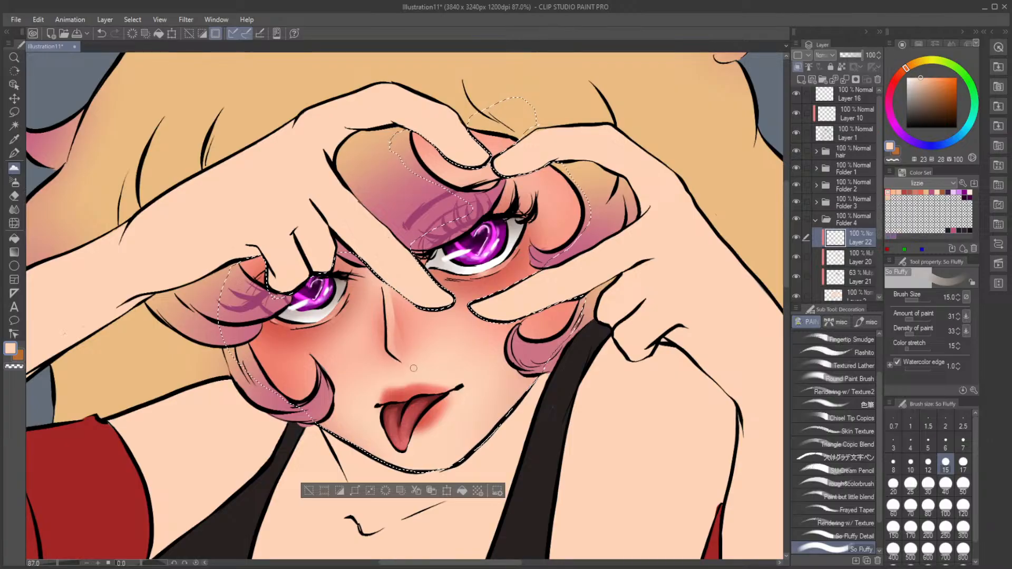
key(ctrl+z)
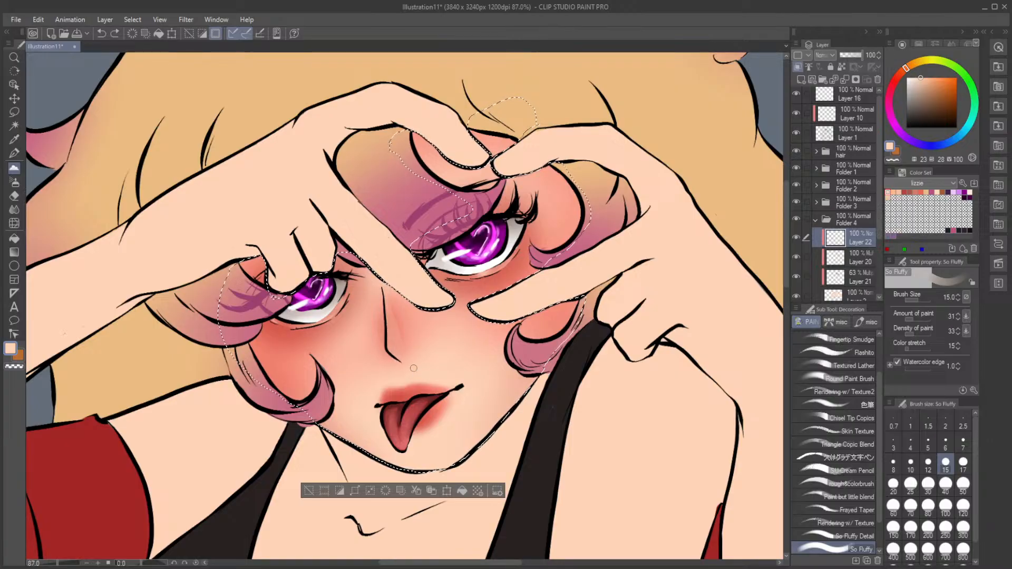
drag(390, 335, 389, 342)
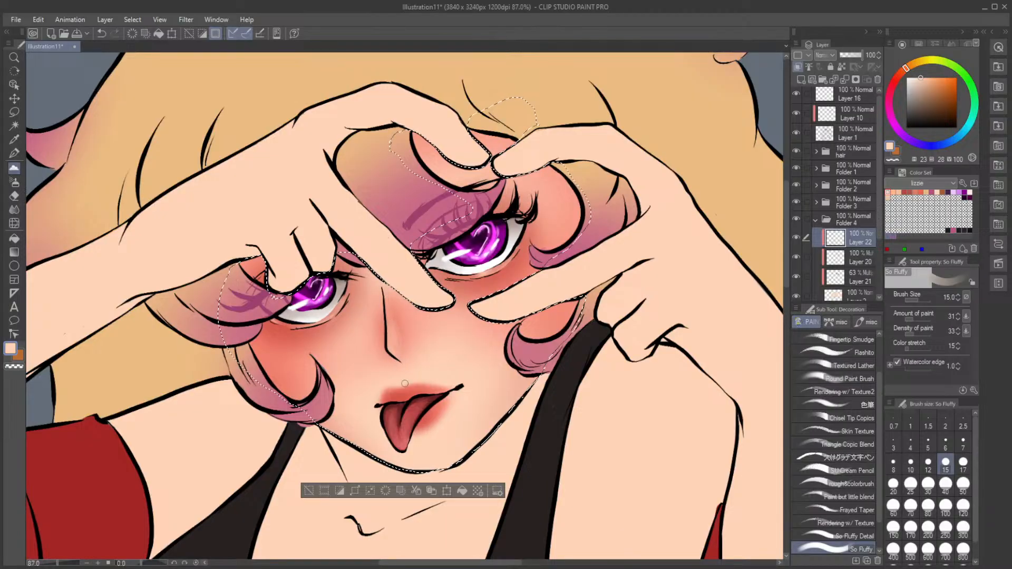
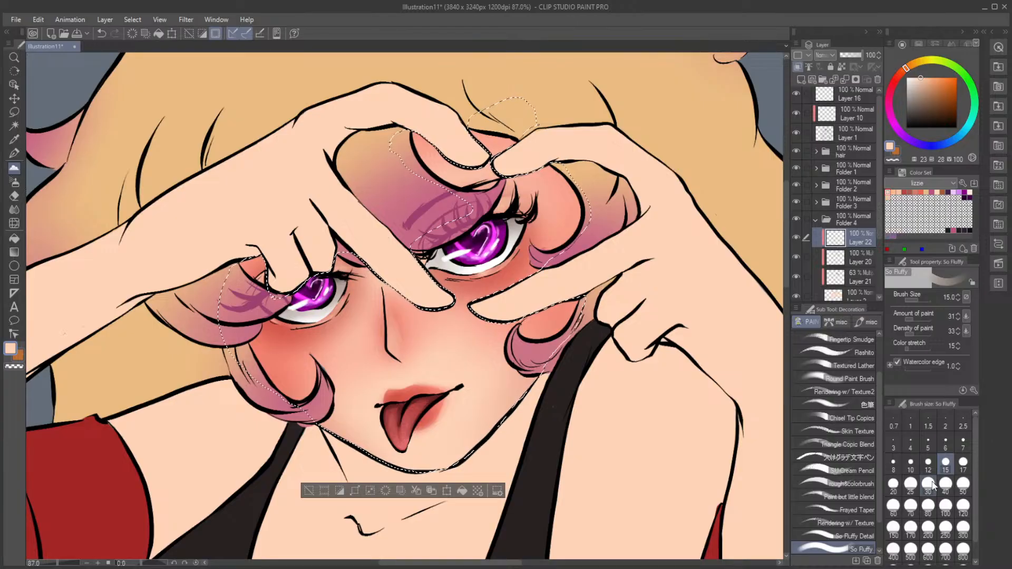
Step: Examine the shading on the face at several zoom levels, from the whole figure to a close-up
scroll(509, 426, down, 3)
scroll(510, 425, down, 1)
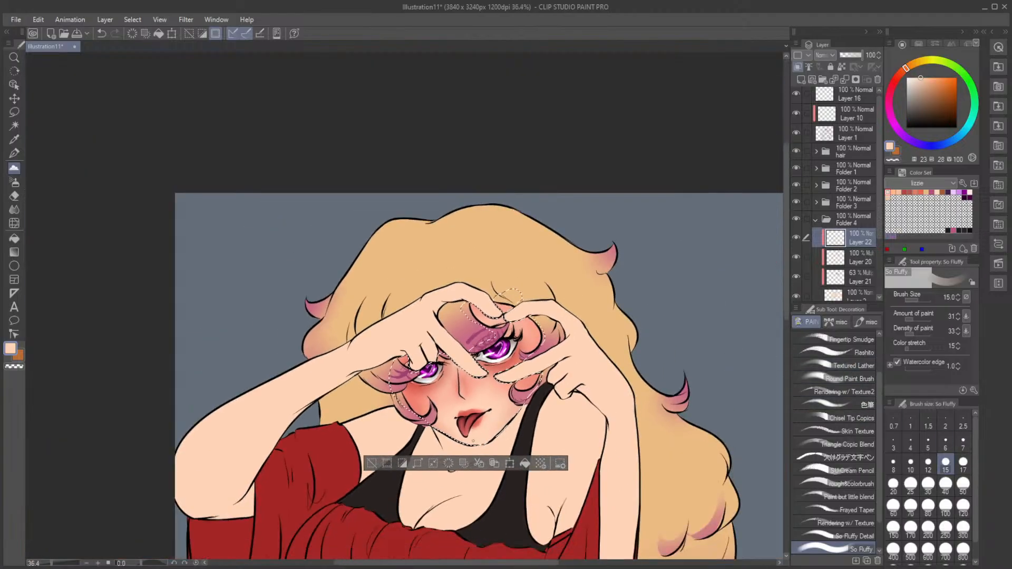
scroll(510, 426, up, 4)
scroll(555, 422, down, 8)
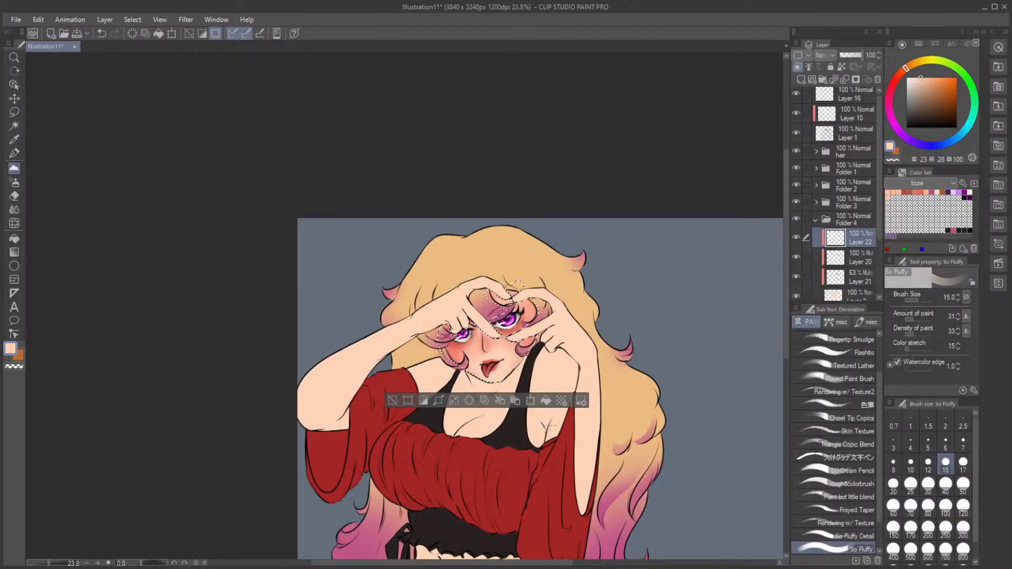
scroll(555, 421, up, 3)
drag(534, 366, 490, 242)
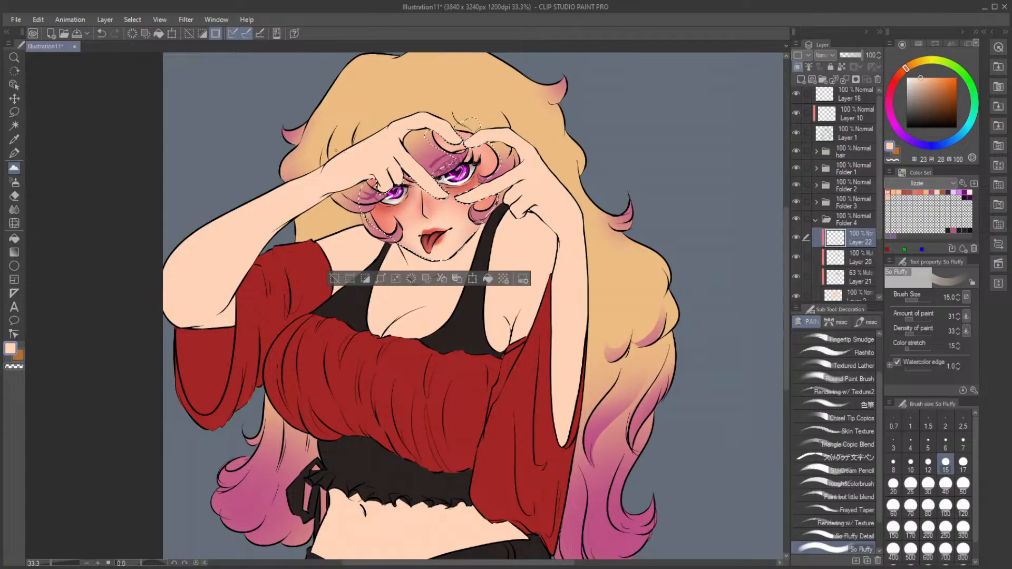
scroll(474, 164, up, 5)
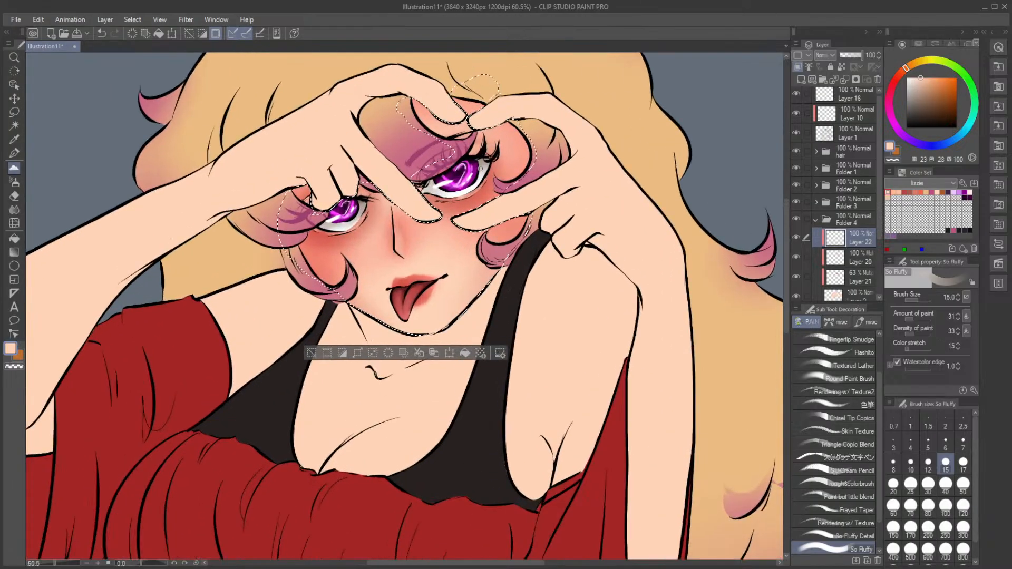
scroll(480, 167, up, 5)
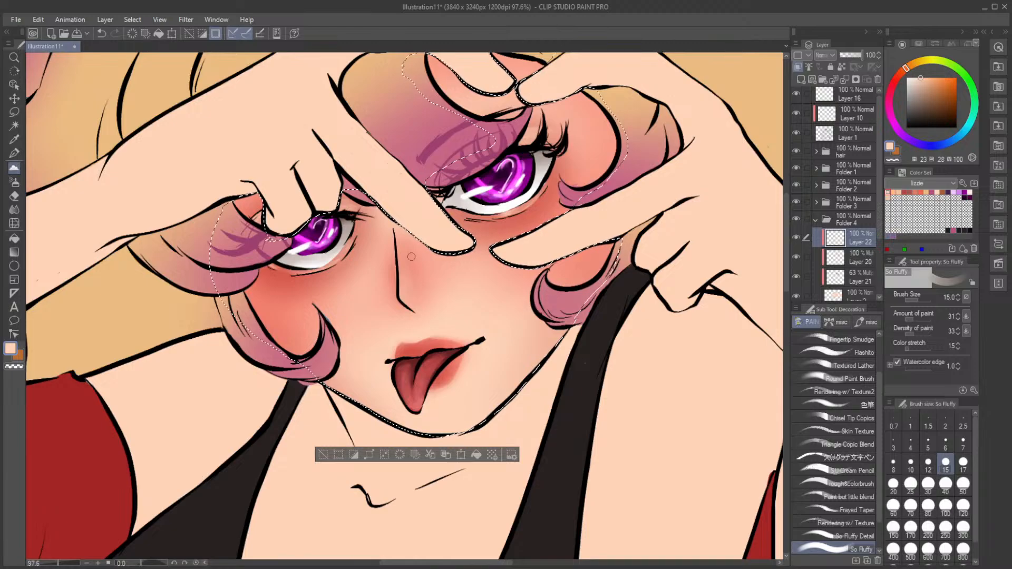
scroll(411, 257, down, 5)
scroll(462, 243, up, 3)
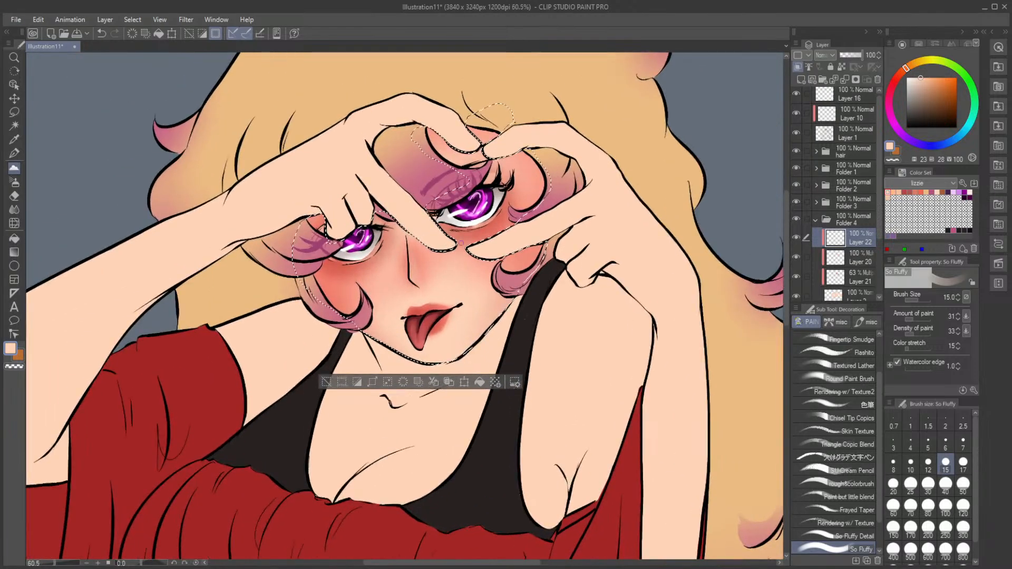
scroll(461, 244, up, 1)
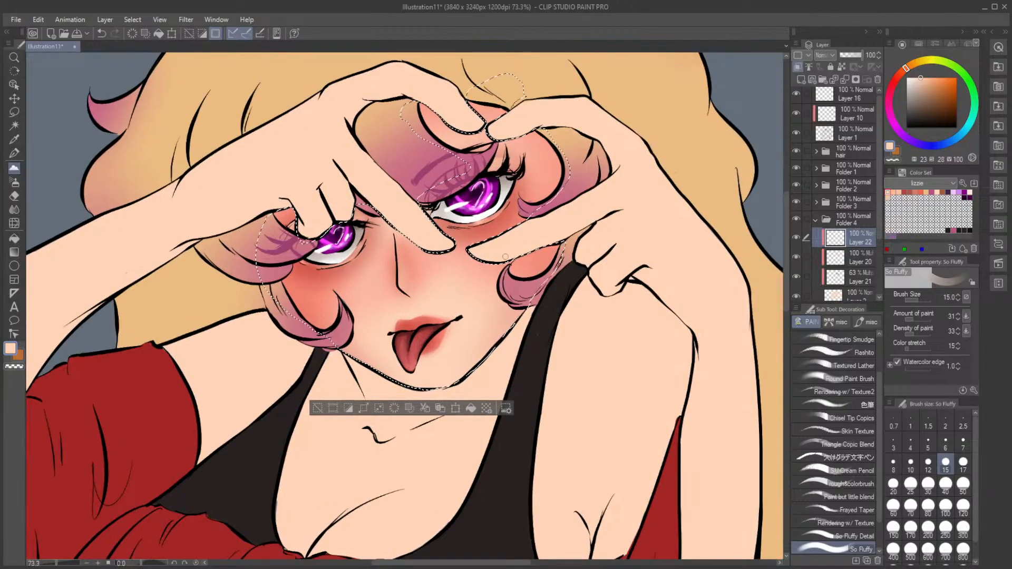
Step: Try highlights around the eye on the left on Layer 22 with So Fluffy at size 25, in white and pale skin colour
click(854, 96)
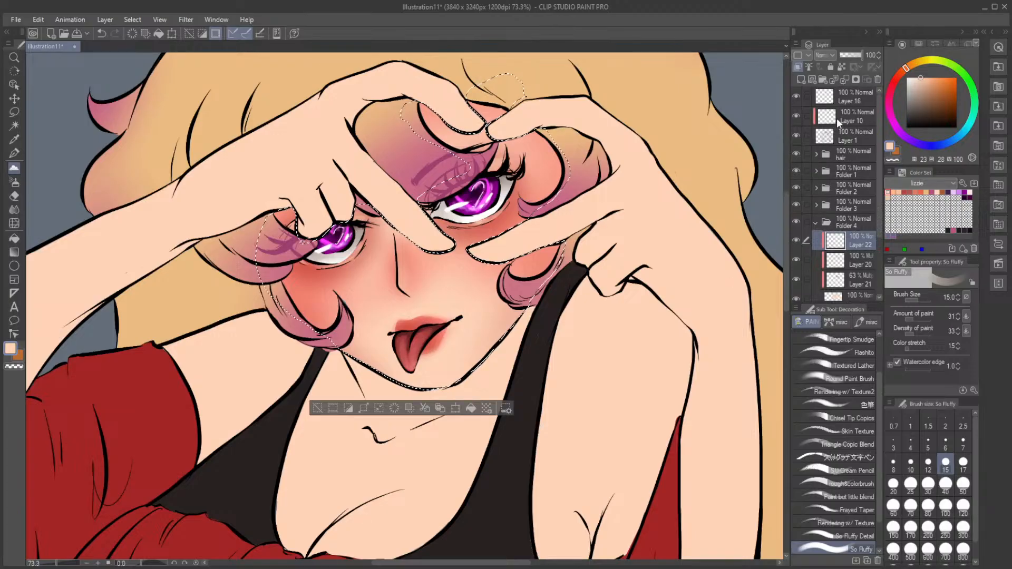
click(906, 78)
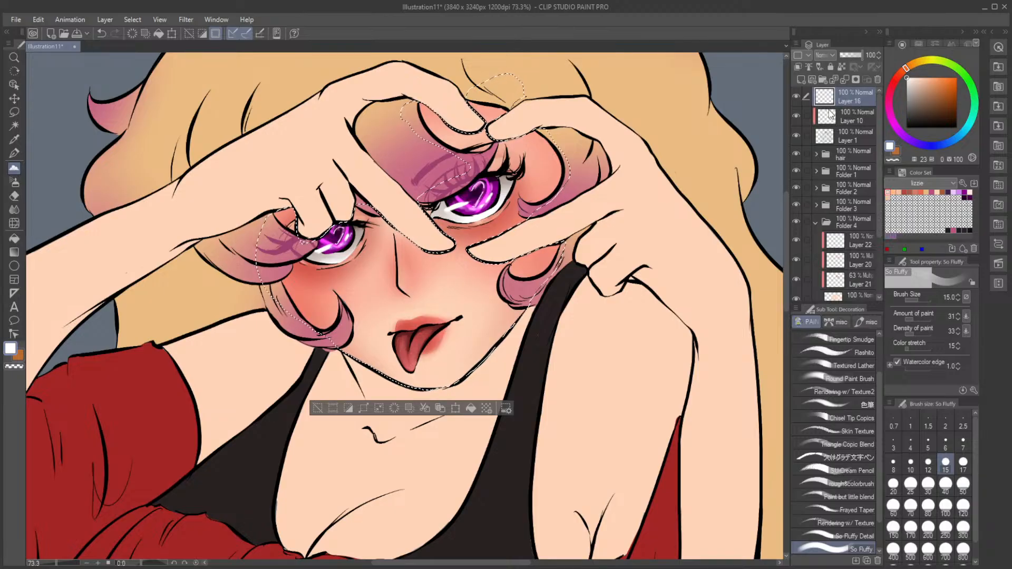
scroll(872, 211, down, 2)
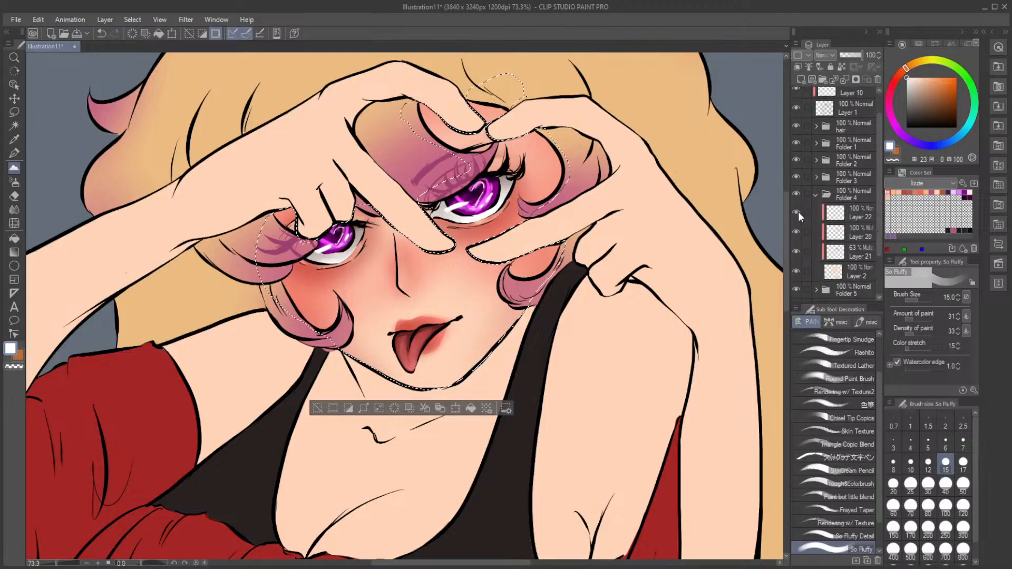
click(844, 213)
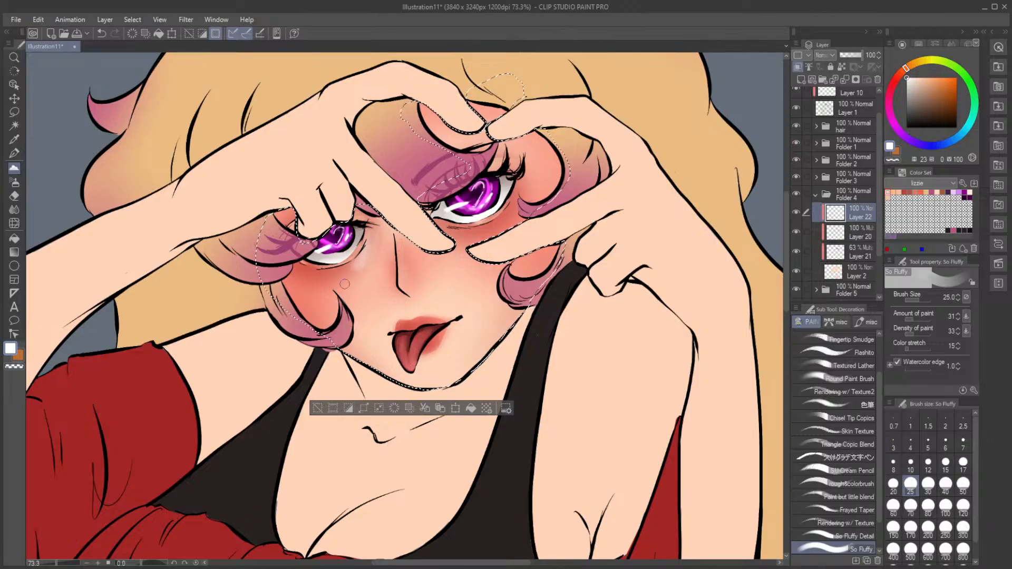
key(ctrl+z)
click(892, 192)
drag(367, 224, 368, 232)
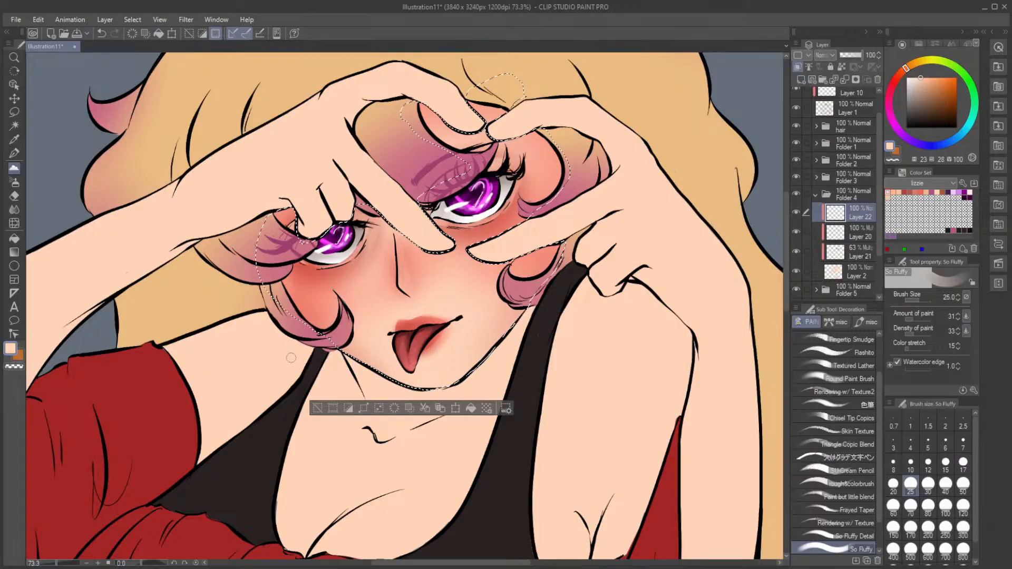
key(ctrl+z)
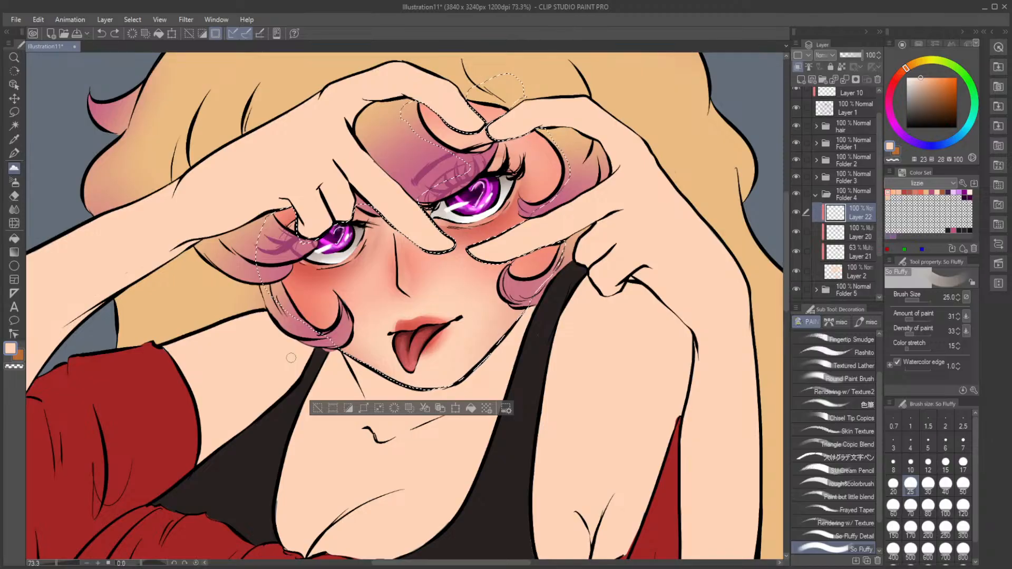
Step: Add a clipped layer above Layer 22, pick dark purple (300/100/29) and clear the face selection
click(799, 80)
click(798, 67)
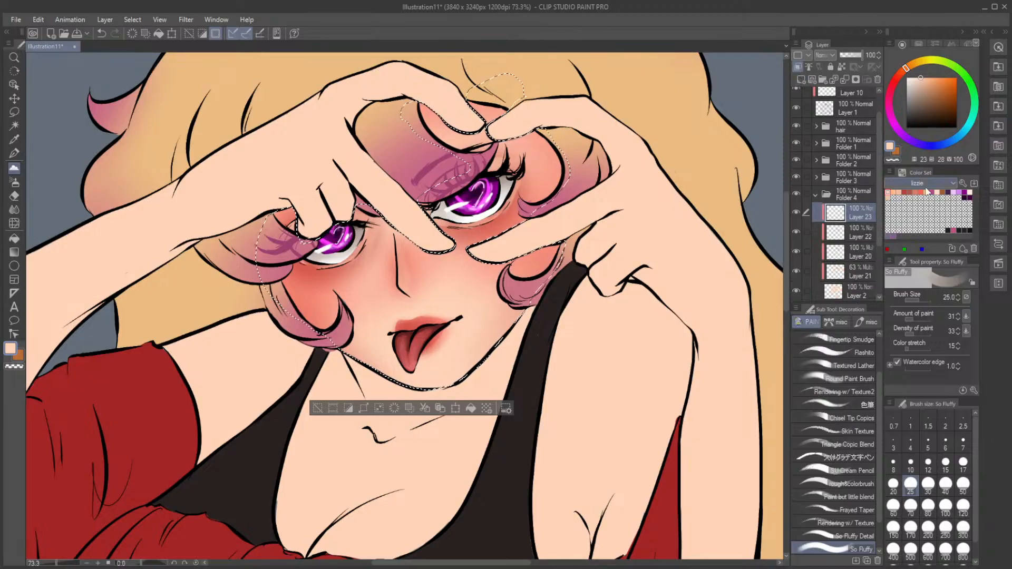
click(970, 195)
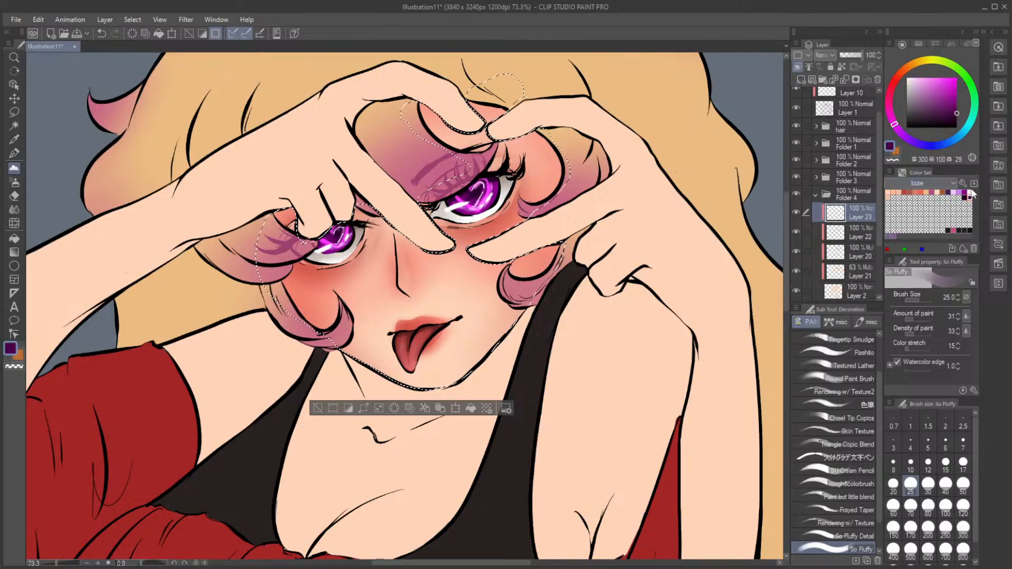
click(14, 112)
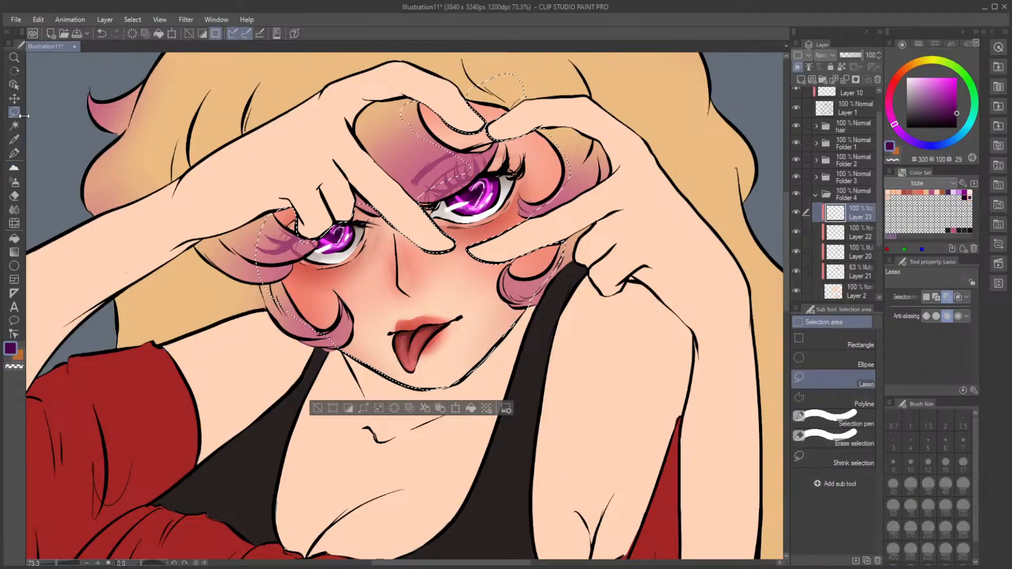
click(319, 409)
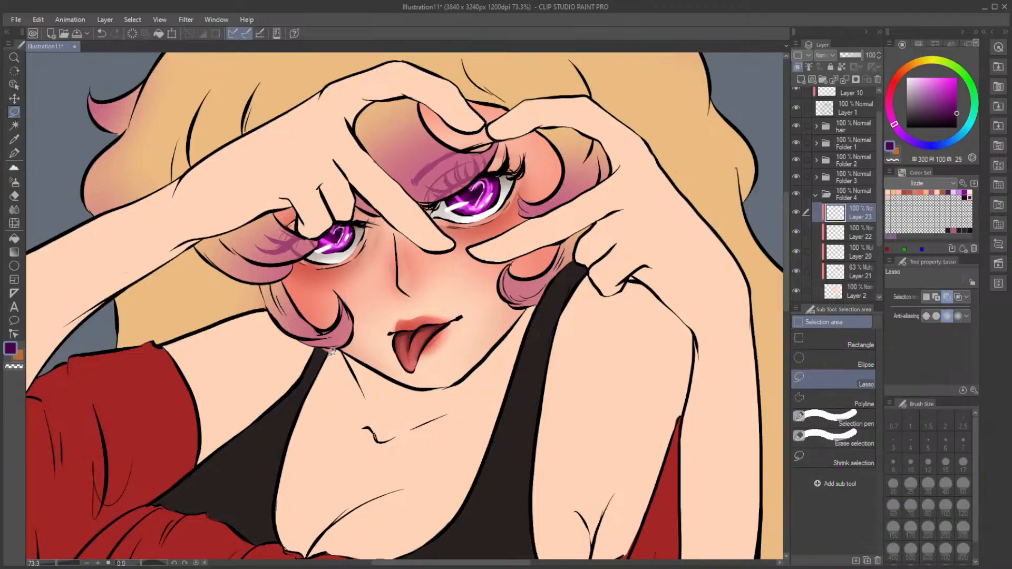
Step: Set the new layer to Multiply at 56% and airbrush a lassoed shadow along the left cheek's hair curl at size 40
mouse_move(292, 266)
mouse_down()
mouse_move(340, 305)
mouse_move(319, 333)
mouse_move(288, 274)
mouse_up()
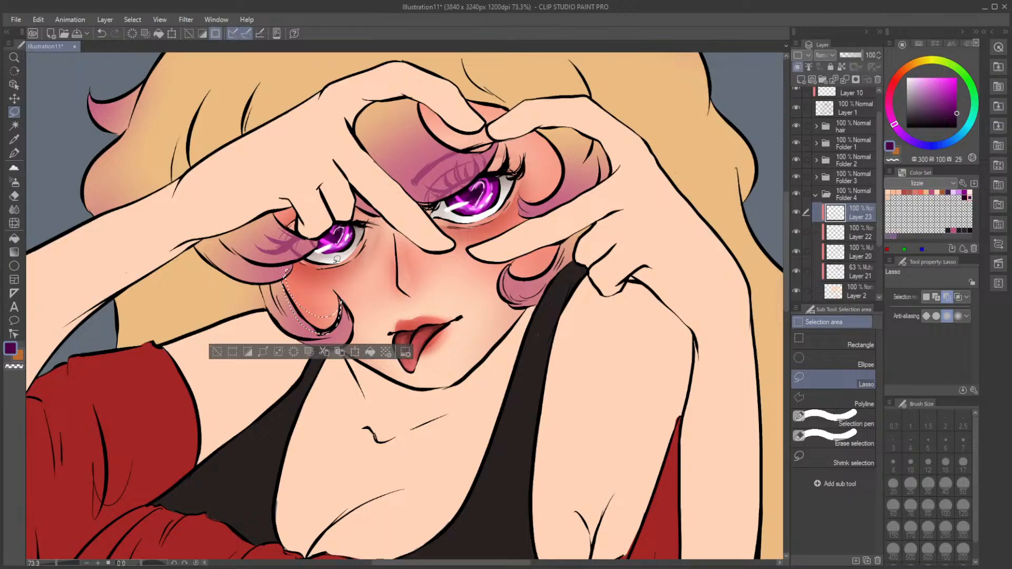
click(826, 55)
click(825, 99)
click(853, 55)
key(b)
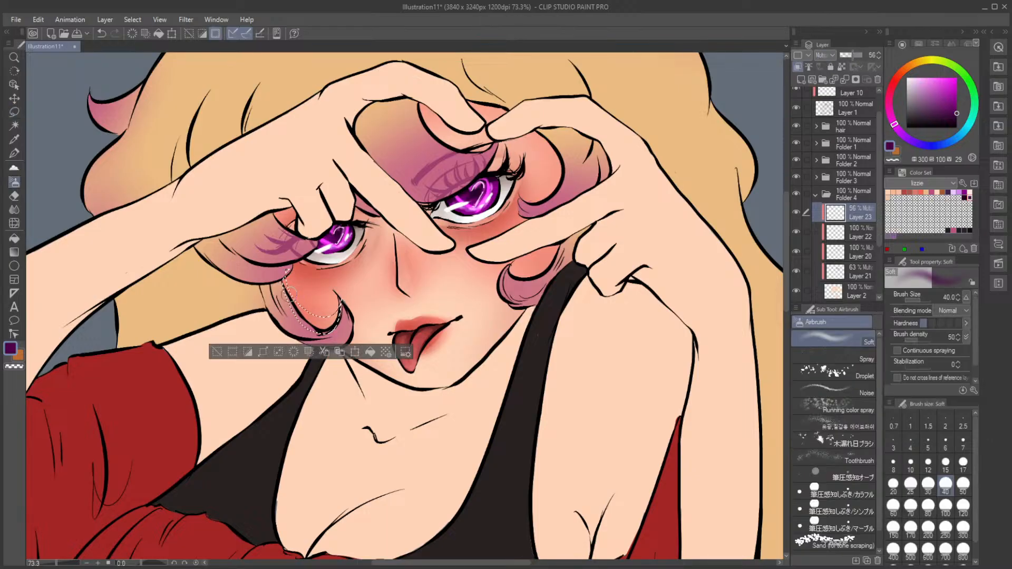
drag(316, 333, 337, 311)
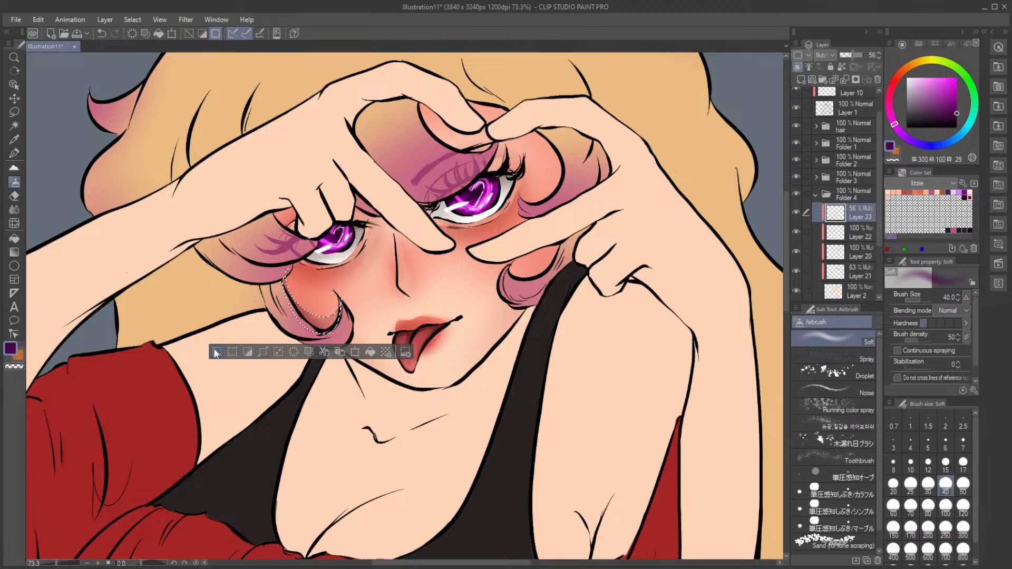
click(217, 352)
Step: Lasso the skin beside the curl at the right cheek, shade it with the Soft airbrush at size 100, and clear the selection
key(m)
mouse_move(556, 244)
mouse_down()
mouse_move(511, 264)
mouse_move(537, 281)
mouse_move(566, 254)
mouse_move(564, 240)
mouse_move(510, 293)
mouse_up()
key(b)
click(945, 515)
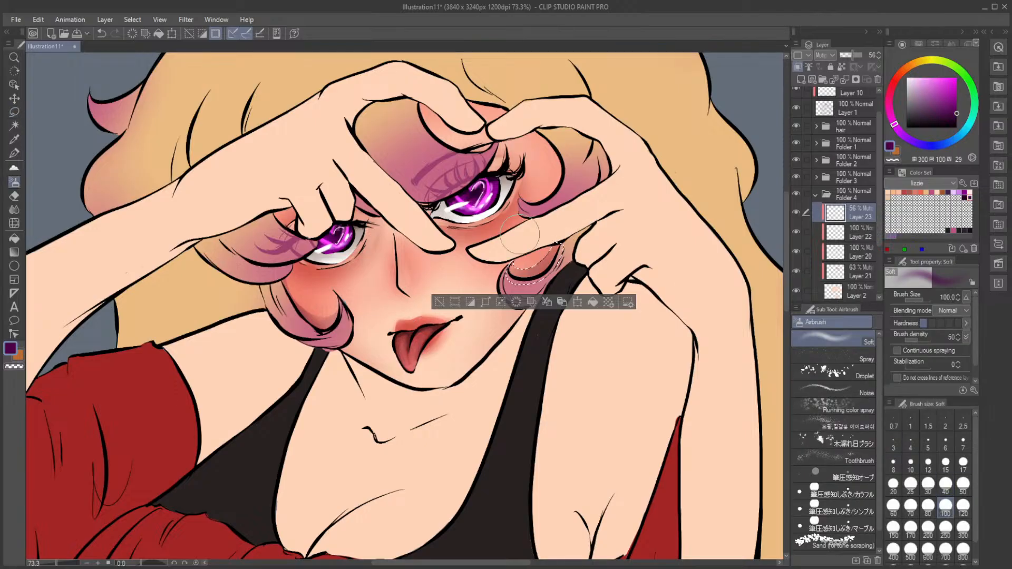
click(439, 302)
Step: Lasso the skin along the curl beside the right eye, airbrush a dark purple shadow there at size 100, and clear the selection
key(m)
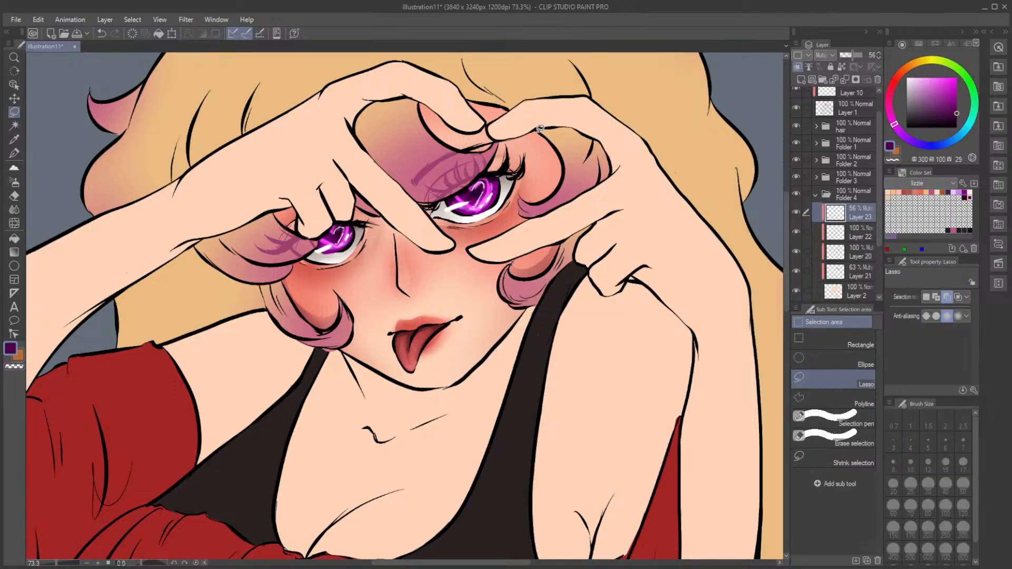
mouse_move(540, 129)
mouse_down()
mouse_move(553, 153)
mouse_move(529, 201)
mouse_move(520, 184)
mouse_move(559, 197)
mouse_move(570, 159)
mouse_up()
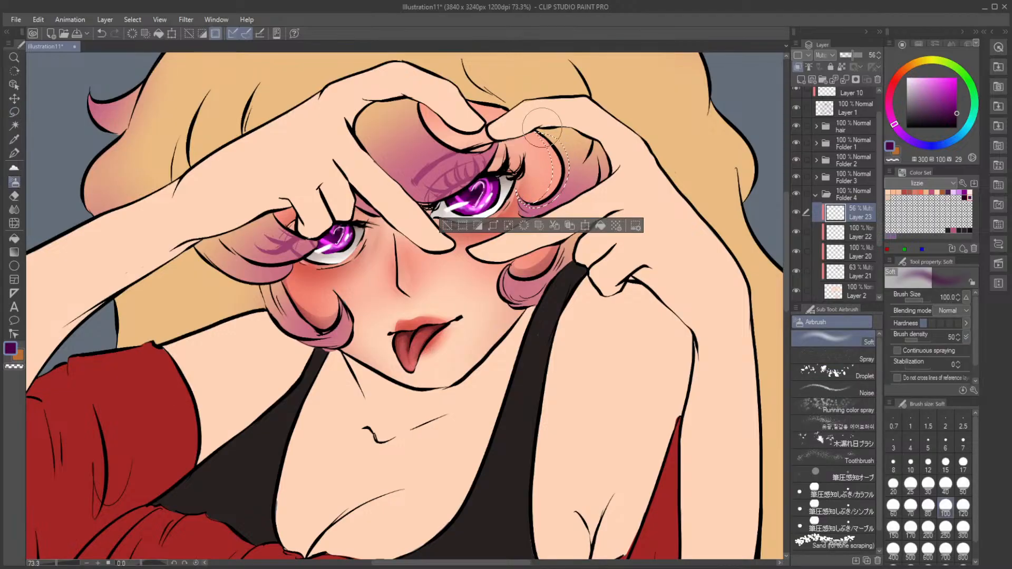
key(b)
drag(514, 188, 504, 203)
click(447, 226)
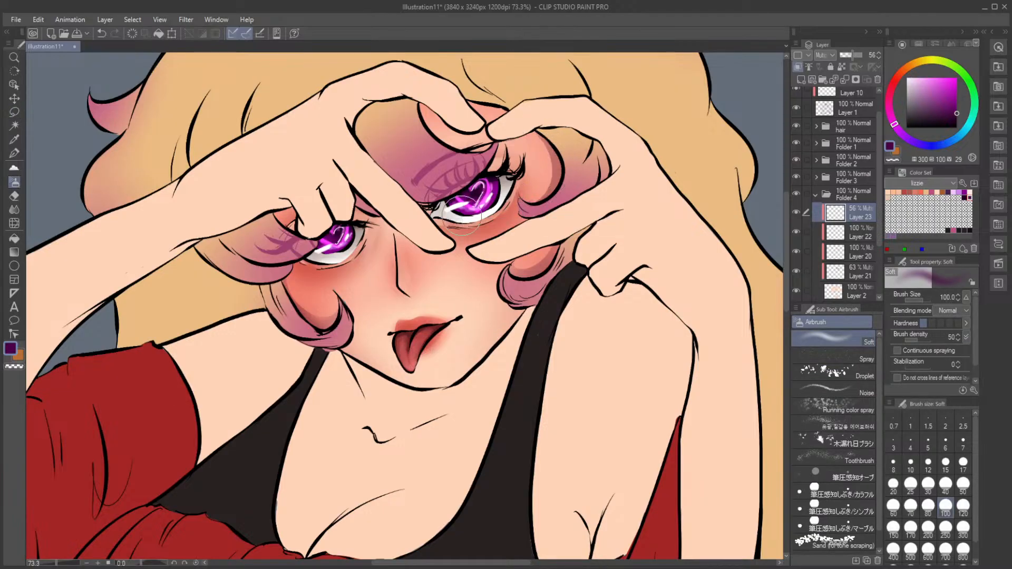
key(m)
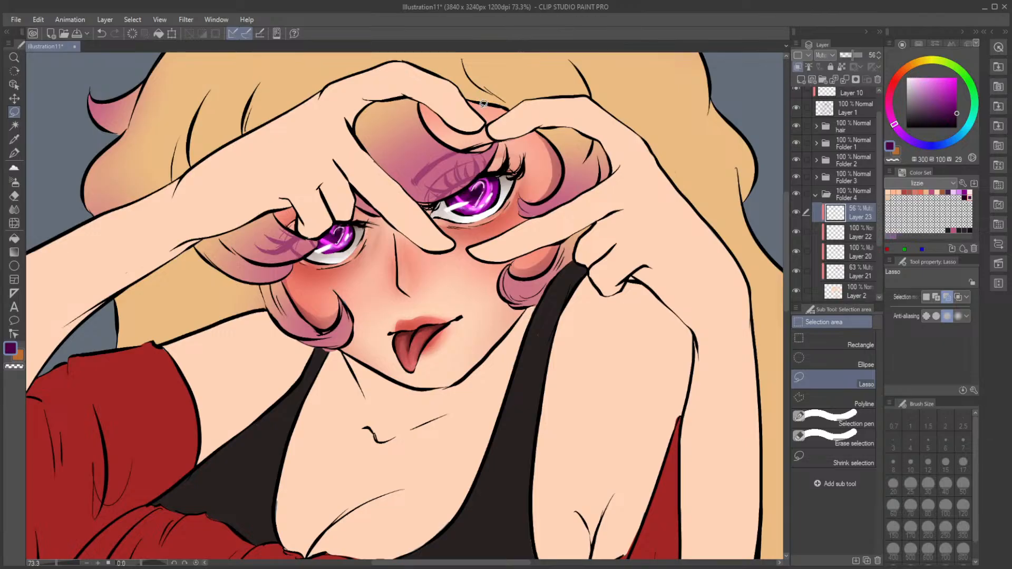
Step: Lasso the skin inside the curl above the right eye and beside the right fingertips, airbrushing dark purple shadows and clearing each selection
mouse_move(429, 107)
mouse_down()
mouse_move(498, 138)
mouse_move(465, 158)
mouse_move(418, 123)
mouse_move(420, 98)
mouse_up()
key(b)
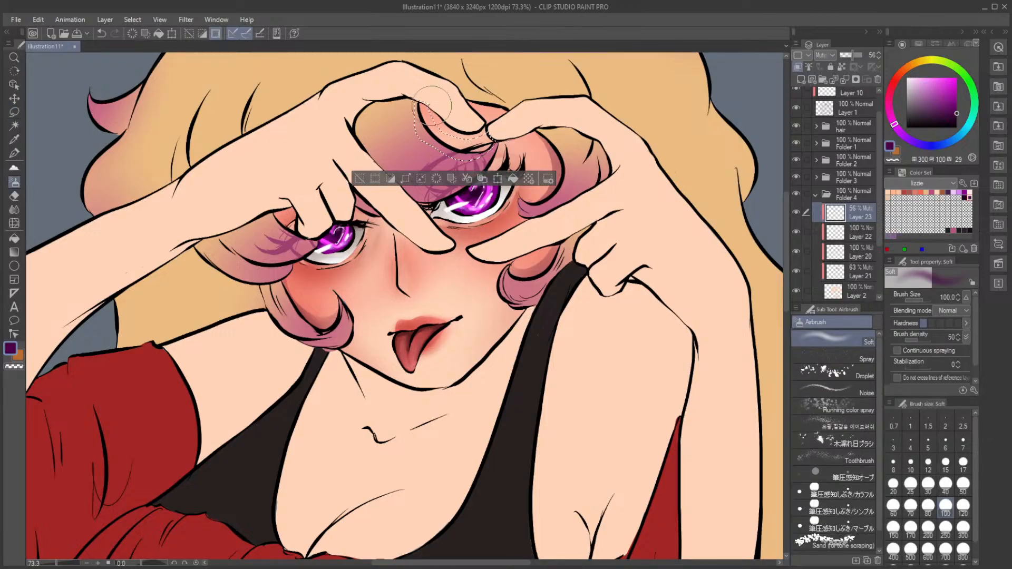
key(ctrl+d)
key(m)
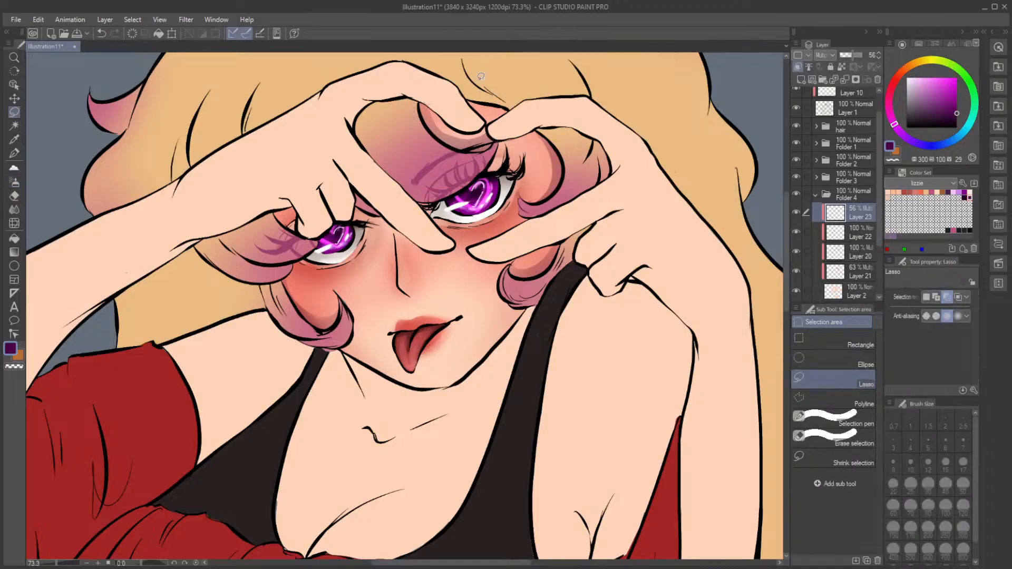
mouse_move(508, 110)
mouse_down()
mouse_move(472, 95)
mouse_move(510, 116)
mouse_up()
key(b)
key(ctrl+d)
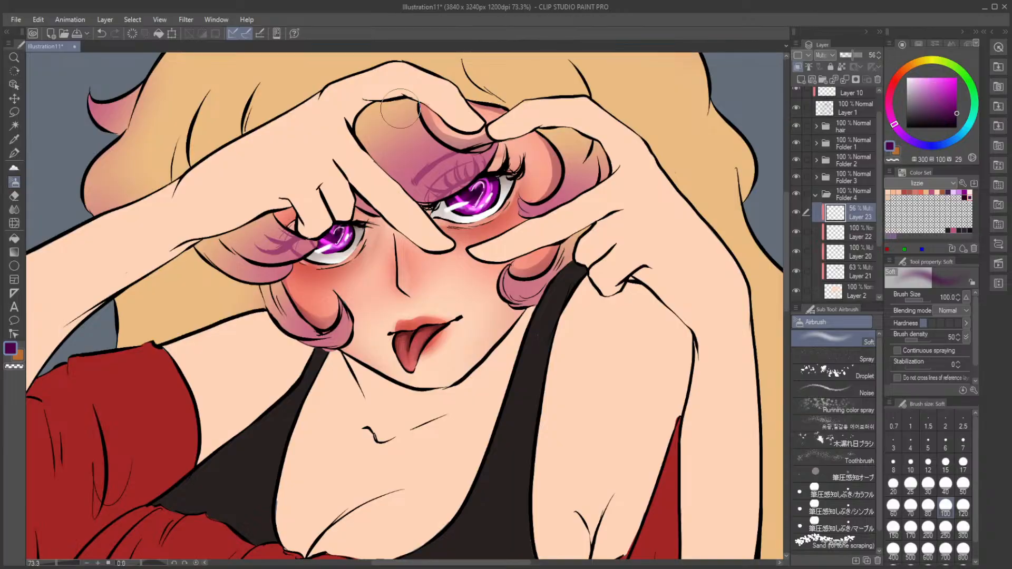
Step: Lasso the skin showing between the fingers above the left eye, airbrush a dark purple shadow there, and clear the selection
key(m)
mouse_move(288, 207)
mouse_down()
mouse_move(300, 230)
mouse_move(274, 211)
mouse_move(284, 208)
mouse_move(305, 237)
mouse_up()
key(b)
key(ctrl+d)
Step: Lasso the skin at the inner corner of the left eye, shade it with the Soft airbrush, deselect, and switch to the Blend tool
key(m)
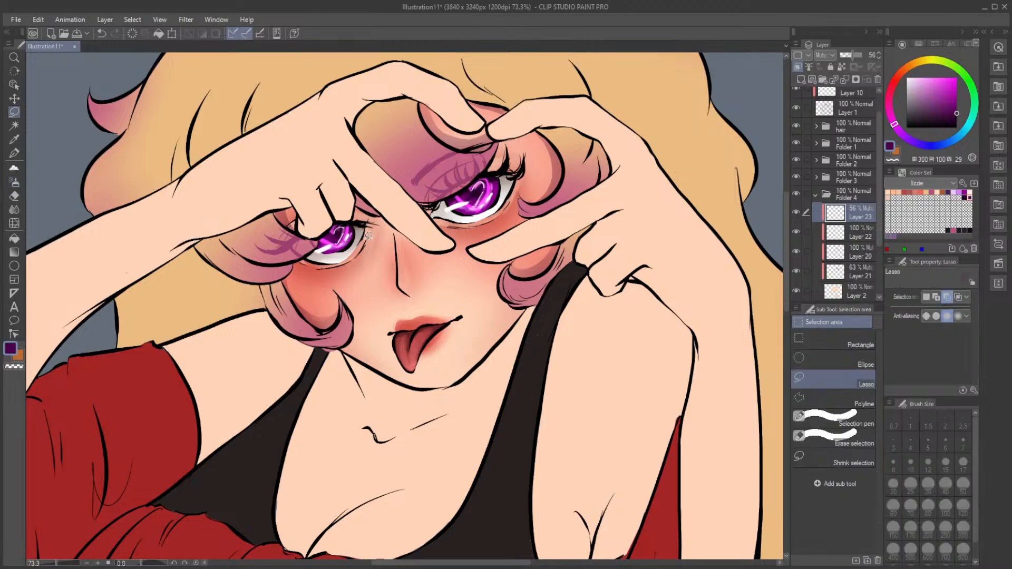
mouse_move(369, 240)
mouse_down()
mouse_move(354, 259)
mouse_move(378, 258)
mouse_move(379, 222)
mouse_move(371, 226)
mouse_move(382, 242)
mouse_up()
key(b)
click(272, 296)
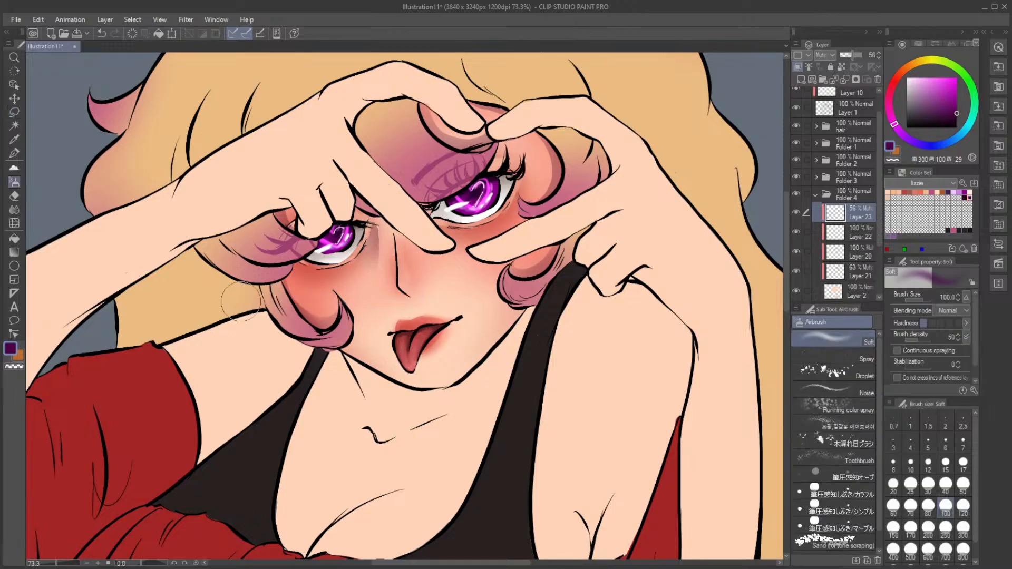
click(14, 210)
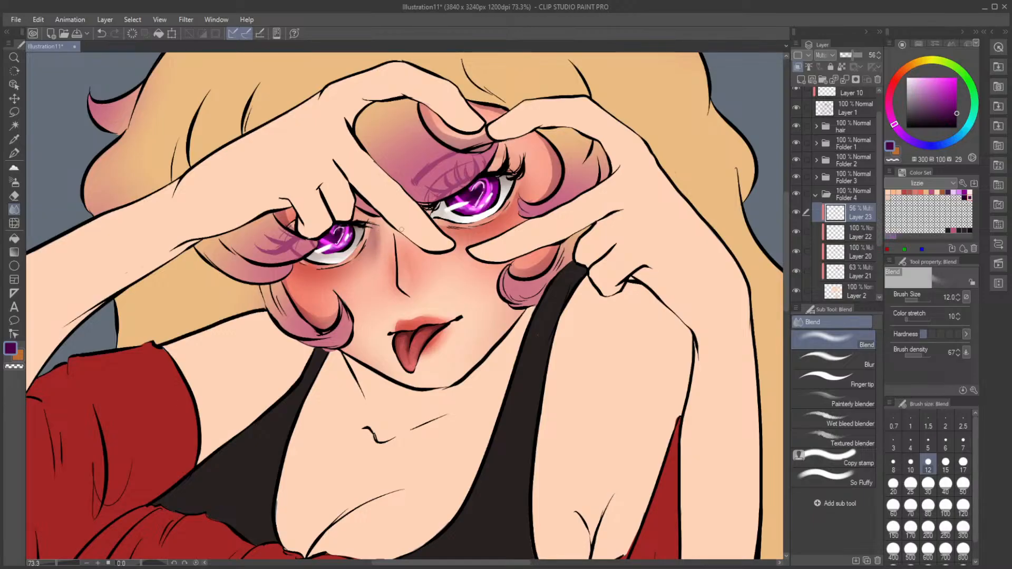
Step: Lasso the skin at the inner corner of the right eye beside the fingertip, airbrush a shadow there, and clear the selection
click(14, 112)
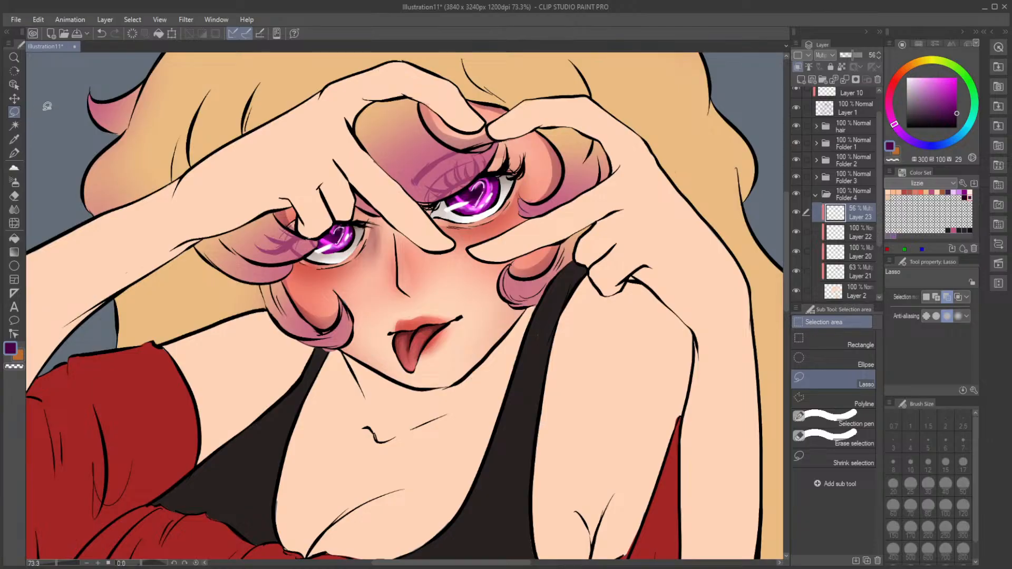
mouse_move(442, 223)
mouse_down()
mouse_move(495, 218)
mouse_move(473, 243)
mouse_move(440, 223)
mouse_up()
key(b)
key(ctrl+d)
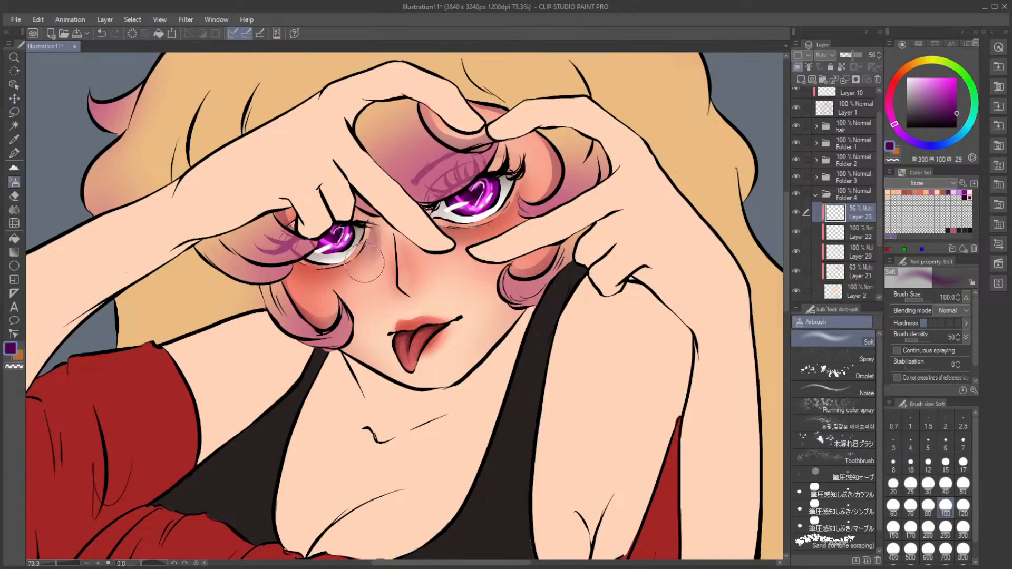
Step: Lasso a narrow strip along the nose line, airbrush it dark purple at size 100, and clear the selection
key(m)
mouse_move(394, 232)
mouse_down()
mouse_move(412, 294)
mouse_move(394, 277)
mouse_move(396, 228)
mouse_up()
key(b)
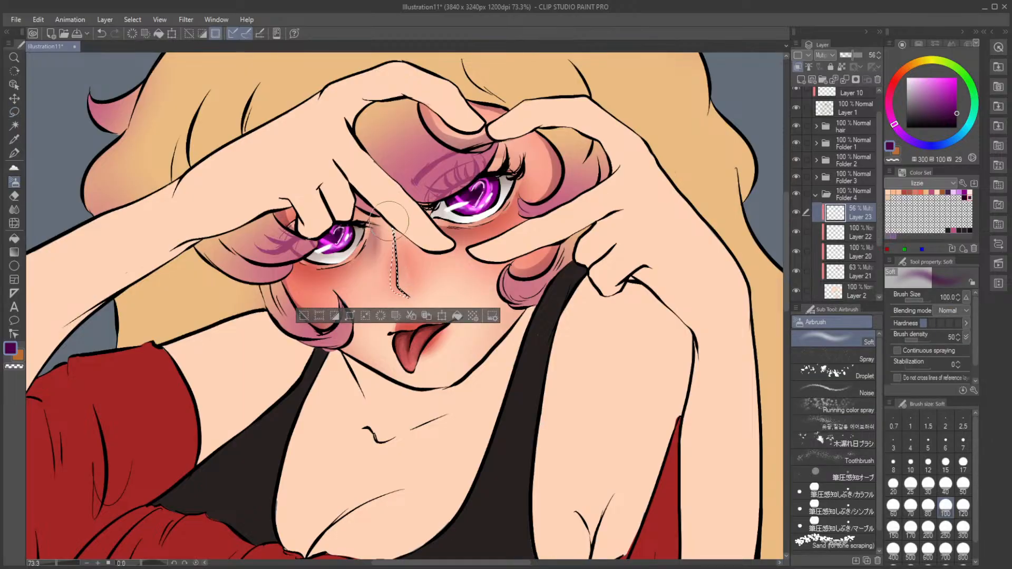
drag(411, 338, 395, 275)
click(302, 316)
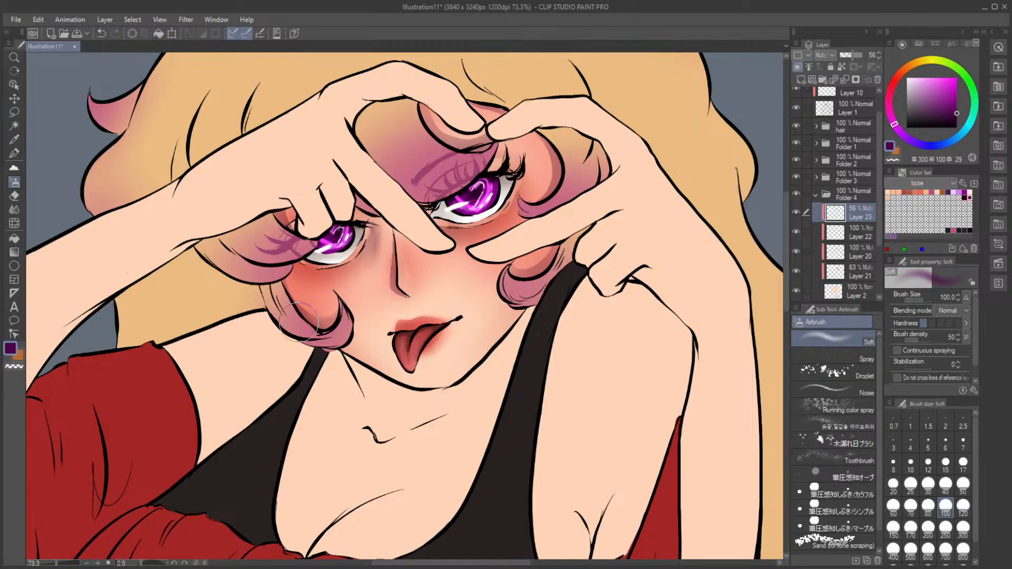
Step: Lasso the neck and chest from the chin to the neckline and pick red (0/62/71) for the Soft airbrush
key(m)
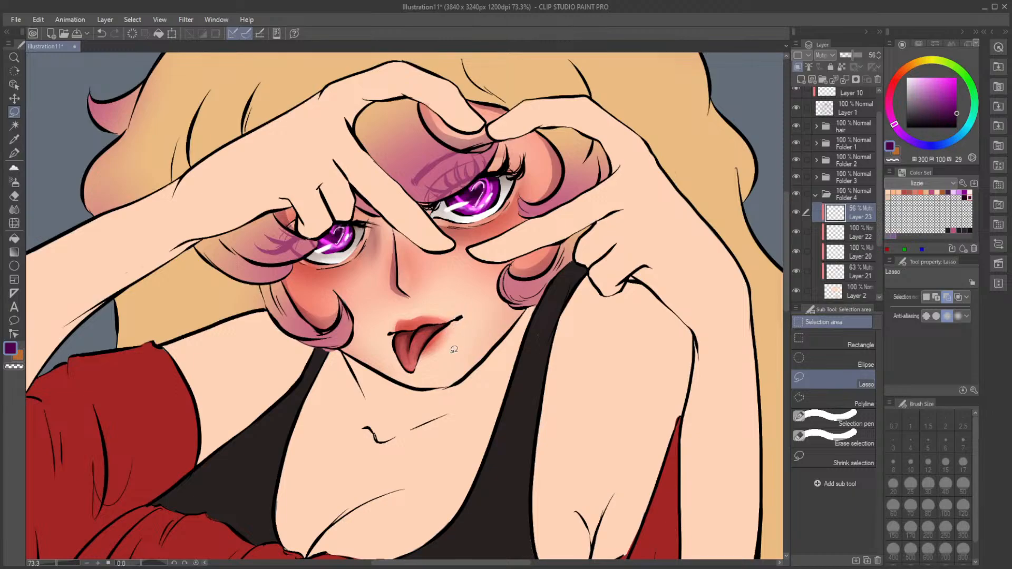
scroll(484, 361, down, 4)
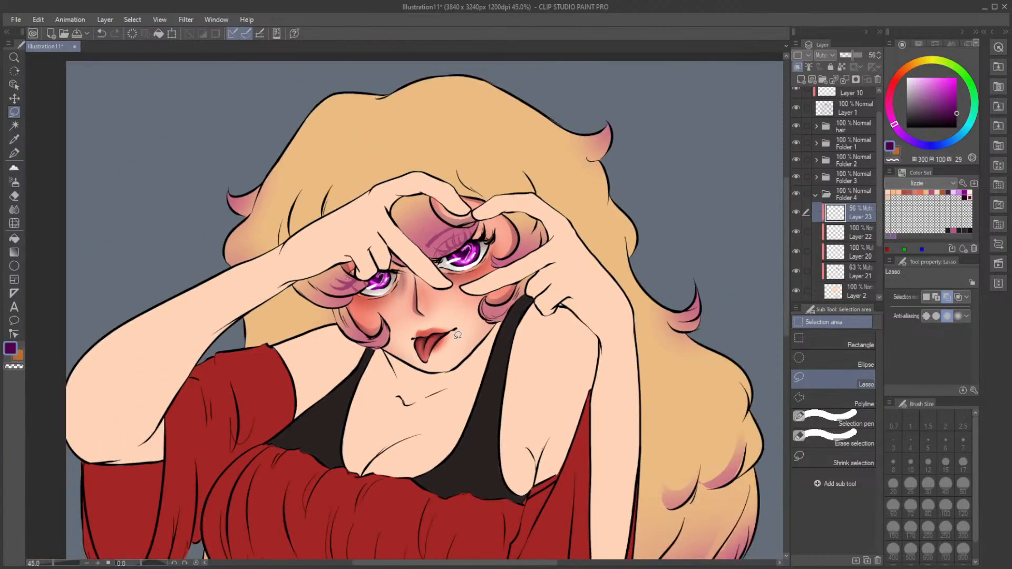
scroll(422, 265, up, 3)
scroll(422, 265, up, 2)
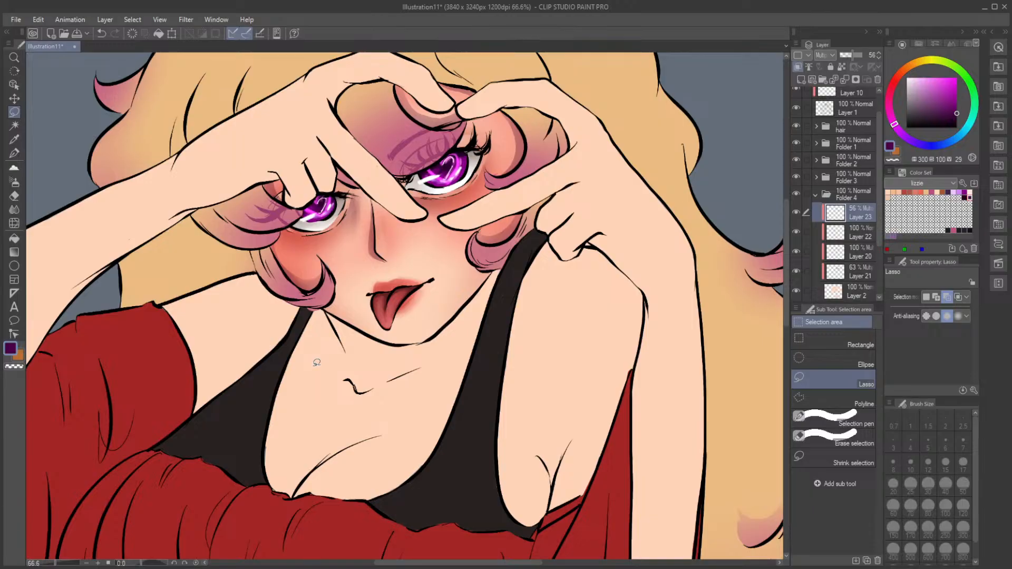
mouse_move(315, 300)
mouse_down()
mouse_move(264, 401)
mouse_move(267, 508)
mouse_move(379, 540)
mouse_move(449, 466)
mouse_move(480, 395)
mouse_move(515, 258)
mouse_move(421, 340)
mouse_move(389, 339)
mouse_move(317, 305)
mouse_up()
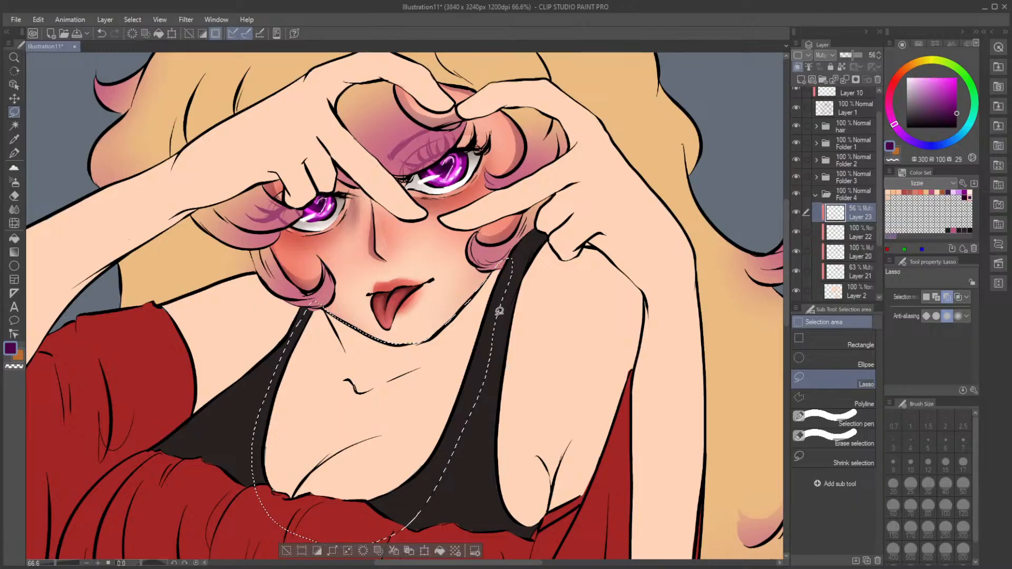
key(b)
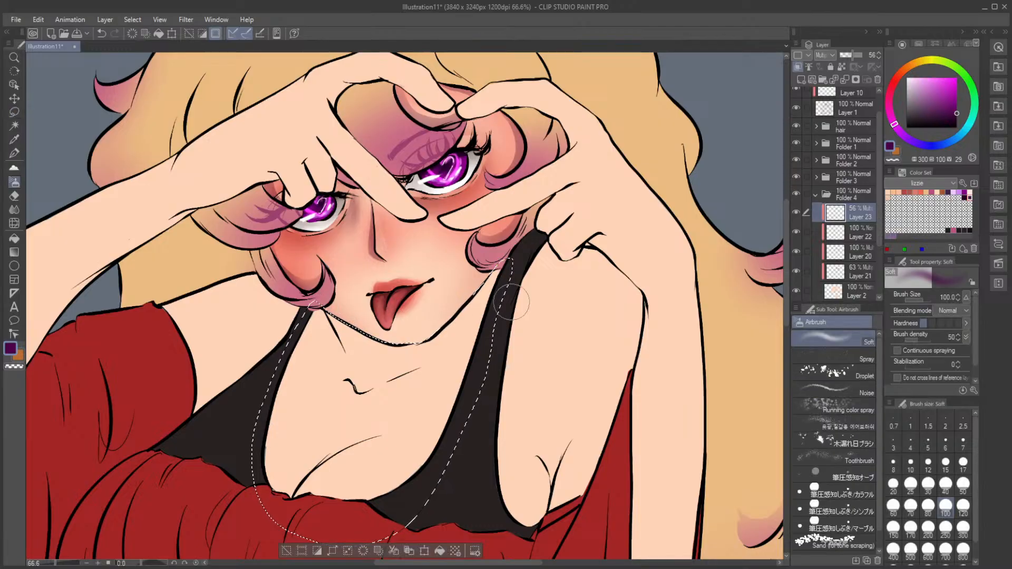
click(908, 192)
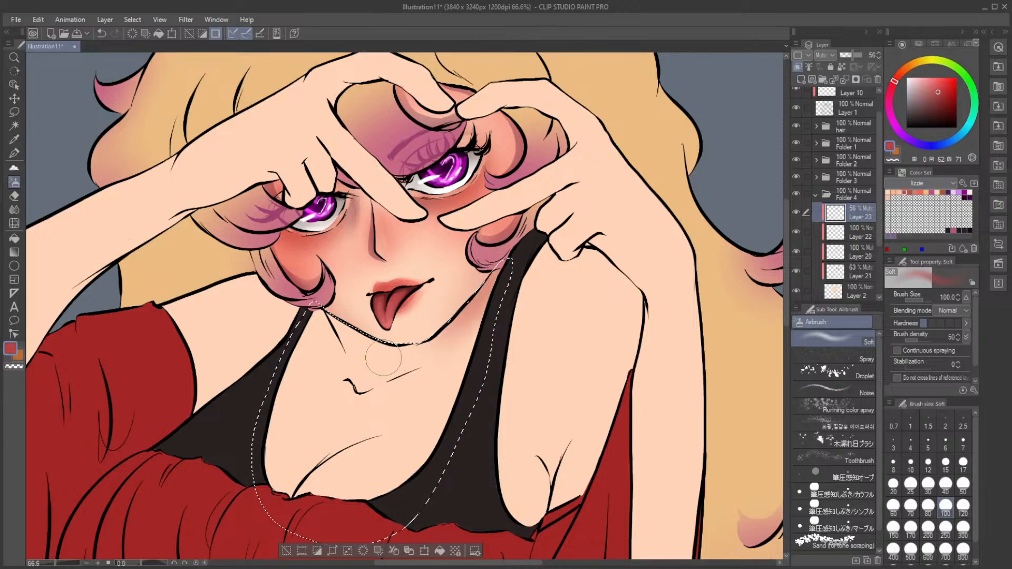
Step: Undo the last red neck stroke, toggle the visibility of Layers 20, 22 and 21 to check them, and make Layer 21 active
key(ctrl+z)
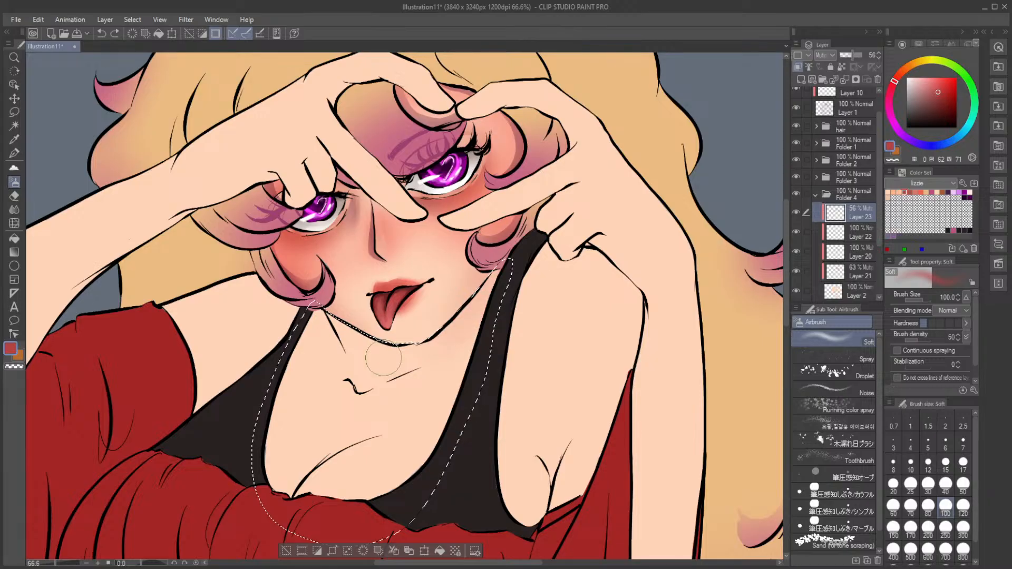
click(795, 251)
click(794, 251)
click(859, 251)
click(795, 233)
click(795, 230)
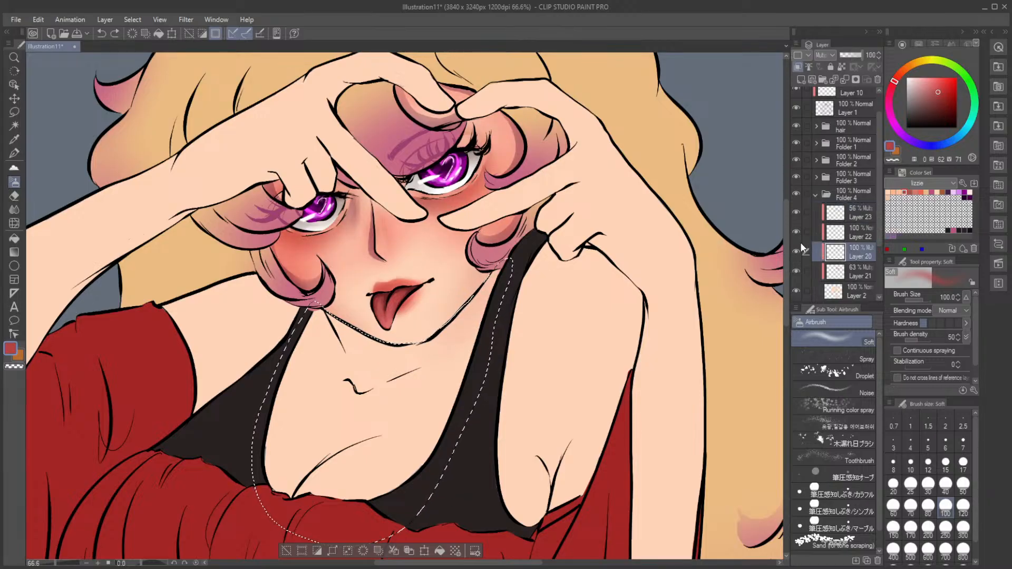
click(796, 273)
click(796, 274)
click(857, 272)
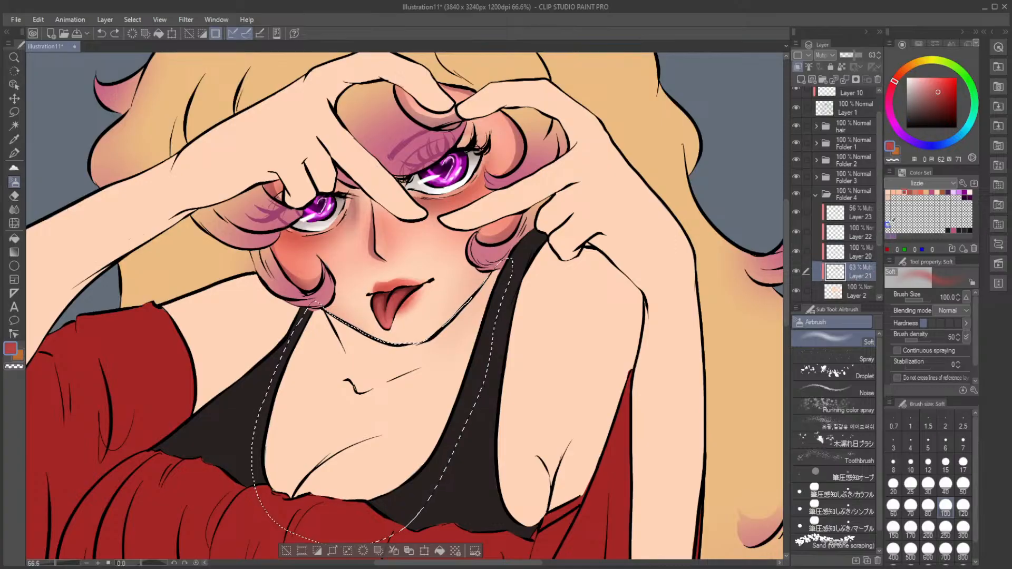
Step: Airbrush red shading on Layer 21 along the side of the neck at size 100 and over the collarbone at size 30
drag(481, 293, 493, 269)
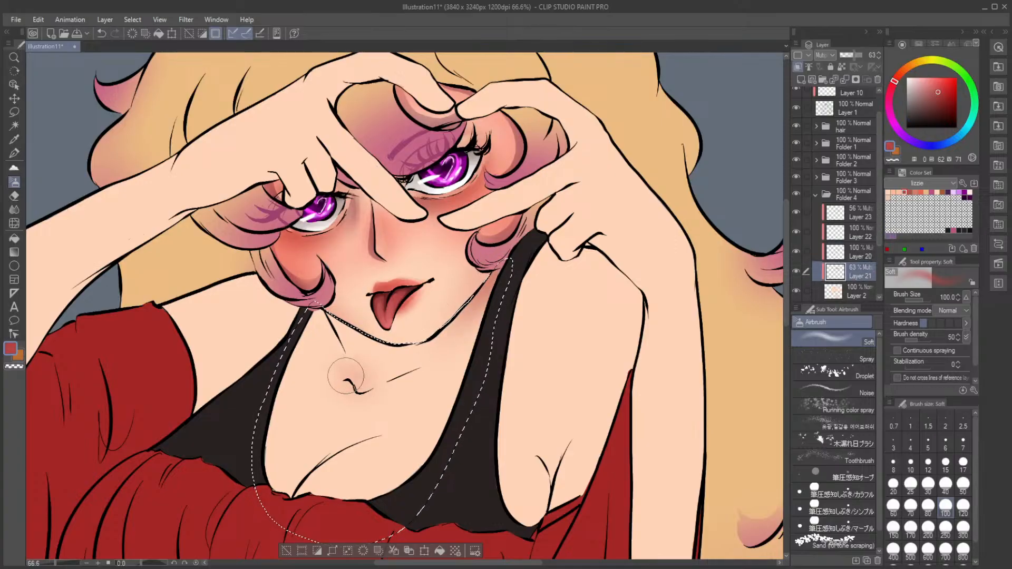
key(ctrl+z)
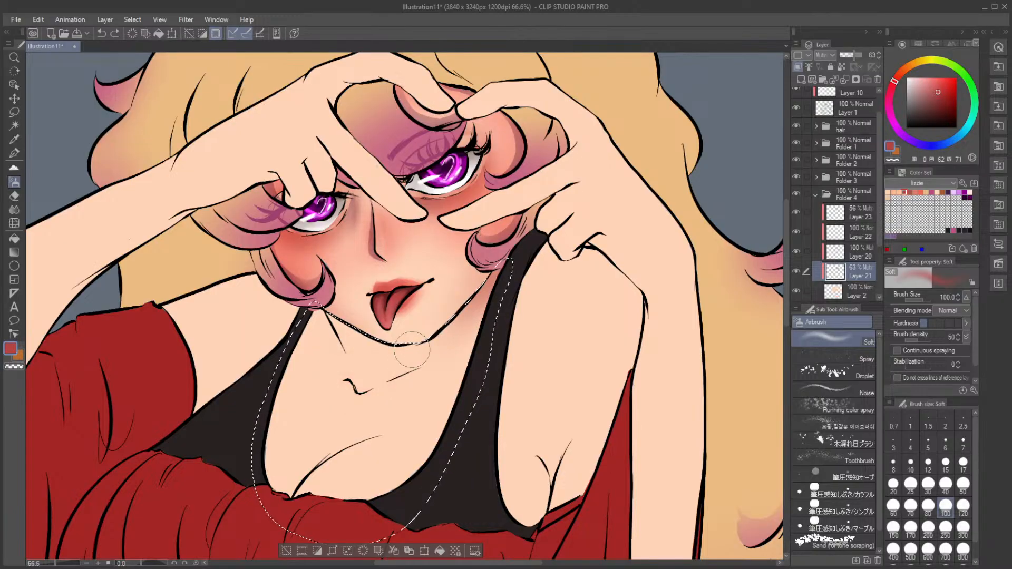
click(928, 484)
drag(351, 385, 358, 385)
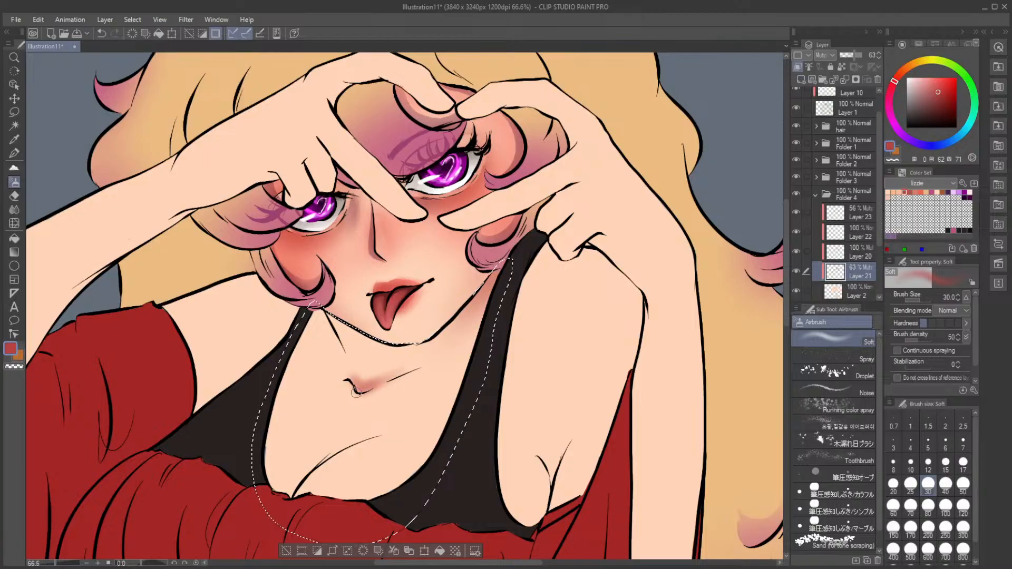
Step: Soften the red collarbone shading with the Blend tool at size 30
click(14, 195)
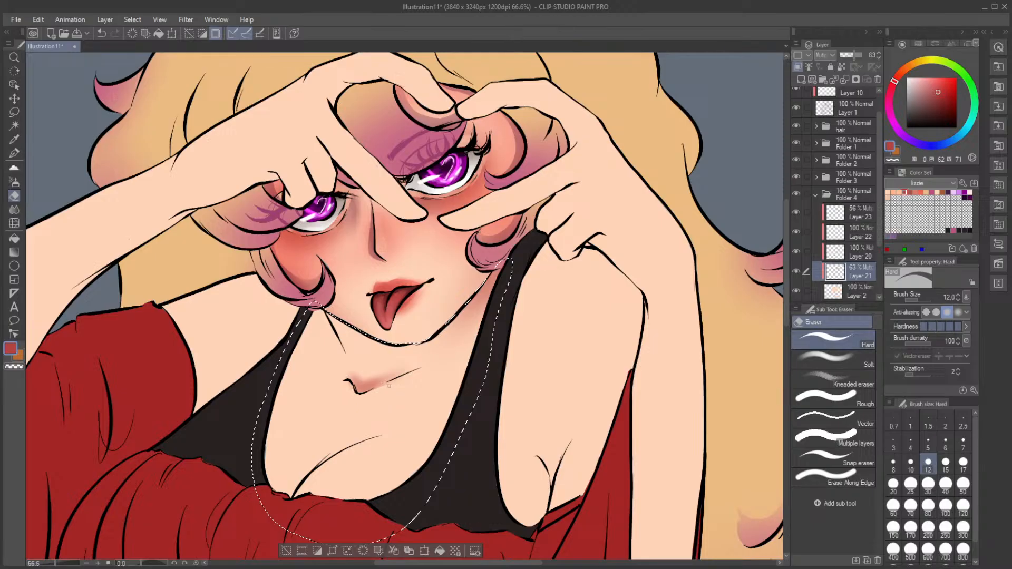
click(14, 209)
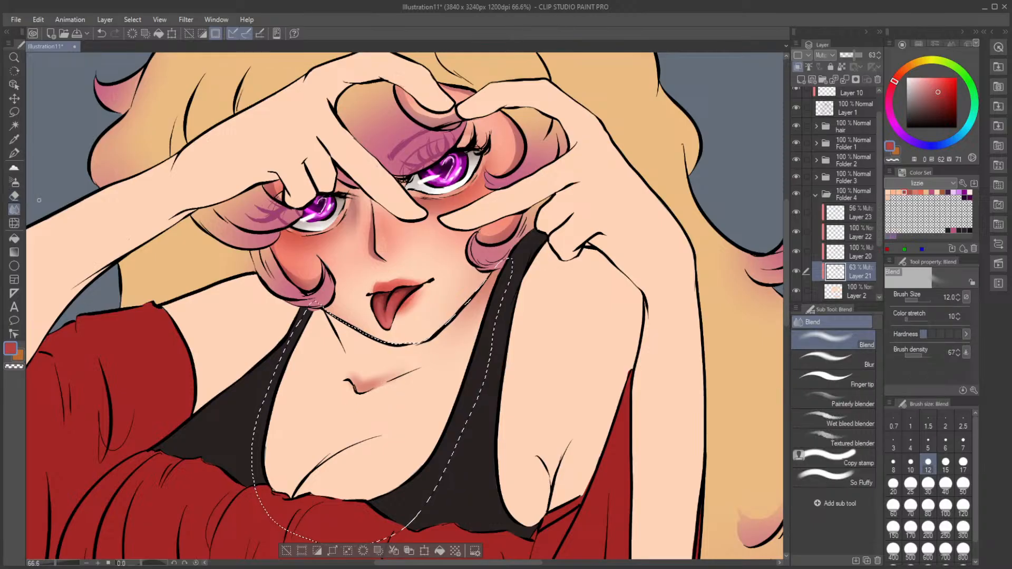
click(928, 484)
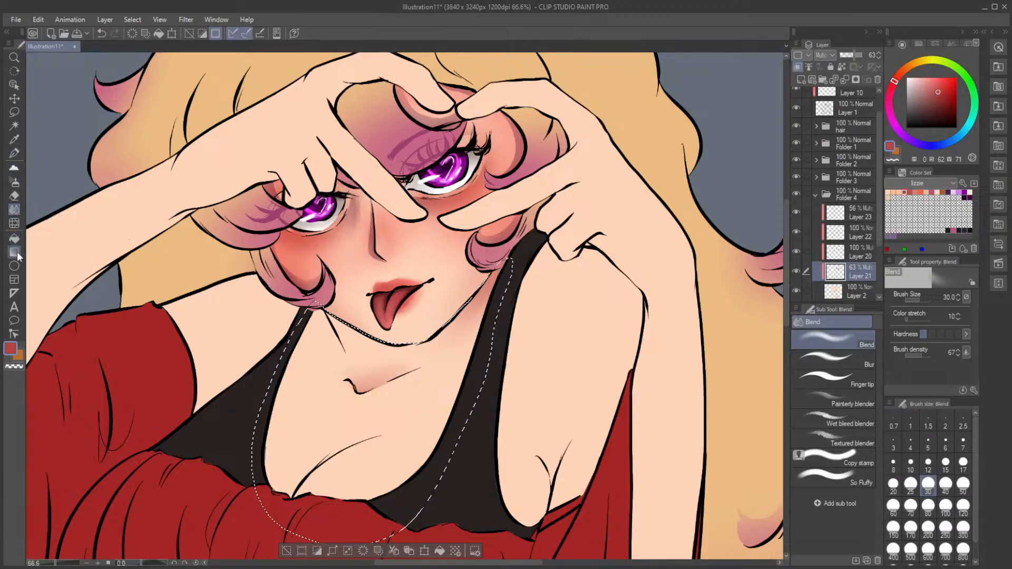
Step: Airbrush soft red shading at size 80 along the neckline, the cleavage and the sides of the neck and chest
key(b)
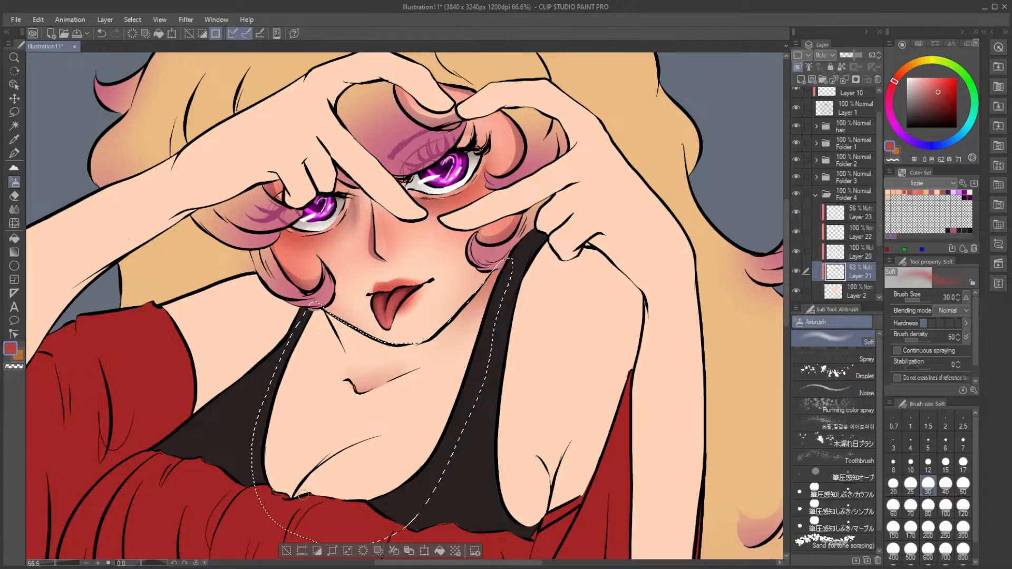
key(bracketright)
key(bracketright)
key(bracketright)
key(bracketright)
key(bracketright)
mouse_move(328, 495)
mouse_down()
mouse_move(300, 503)
mouse_move(344, 505)
mouse_move(317, 500)
mouse_move(401, 485)
mouse_move(443, 426)
mouse_move(366, 500)
mouse_move(513, 294)
mouse_up()
mouse_move(382, 371)
mouse_down()
mouse_move(276, 493)
mouse_move(261, 417)
mouse_move(263, 459)
mouse_move(308, 301)
mouse_up()
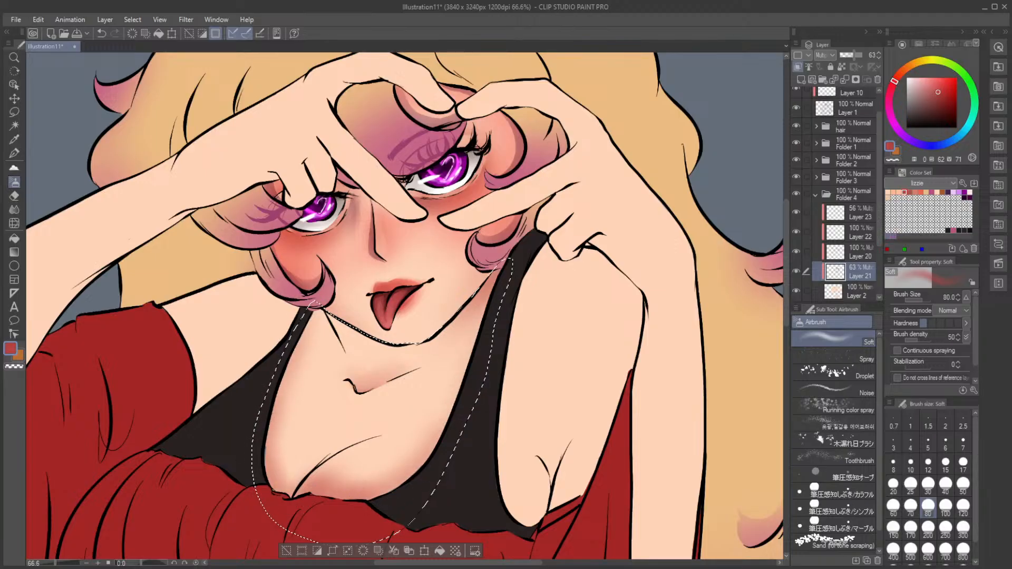
drag(493, 315, 422, 435)
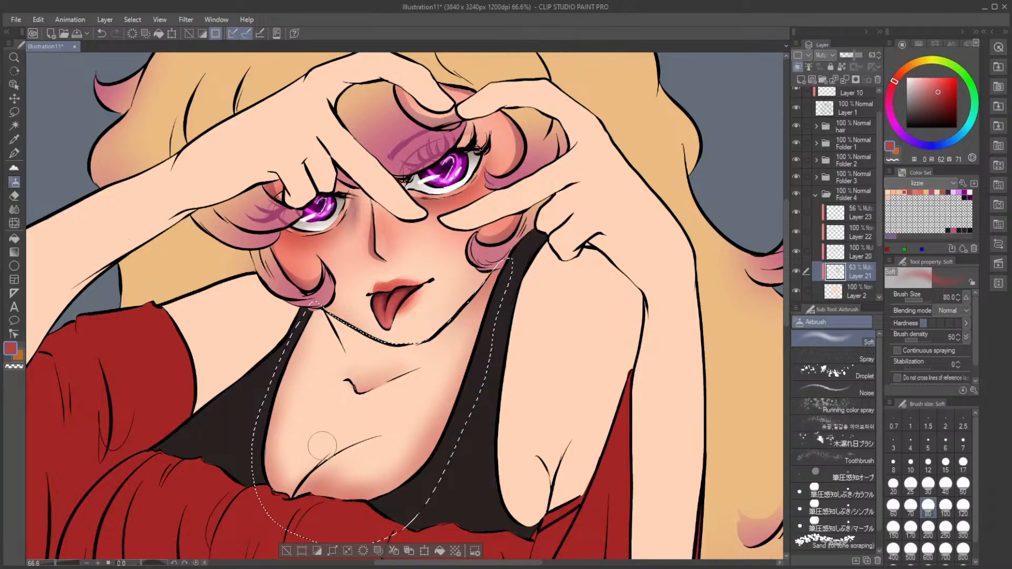
key(m)
key(ctrl+d)
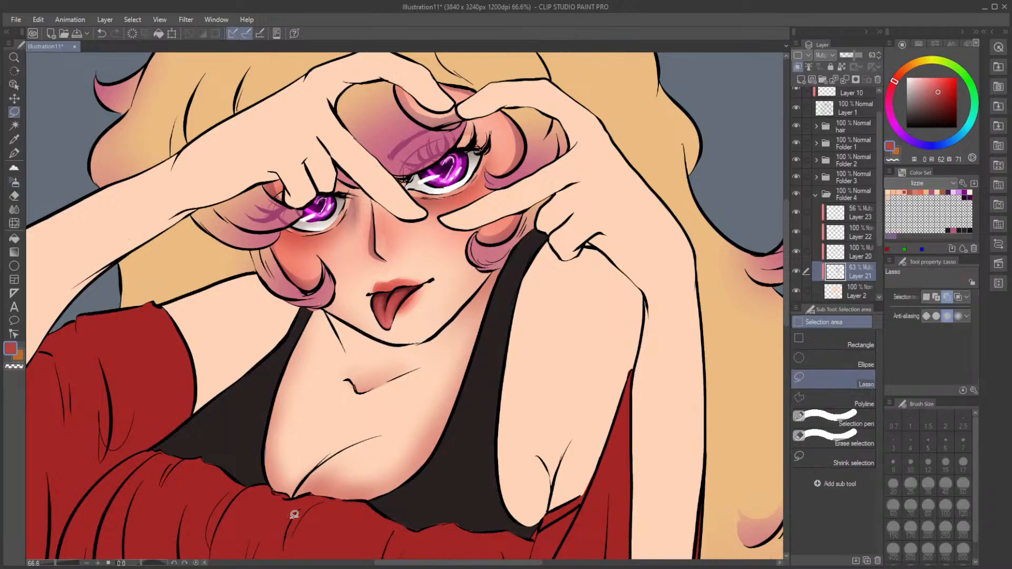
mouse_move(307, 322)
mouse_down()
mouse_move(345, 355)
mouse_move(337, 326)
mouse_move(312, 310)
mouse_up()
key(b)
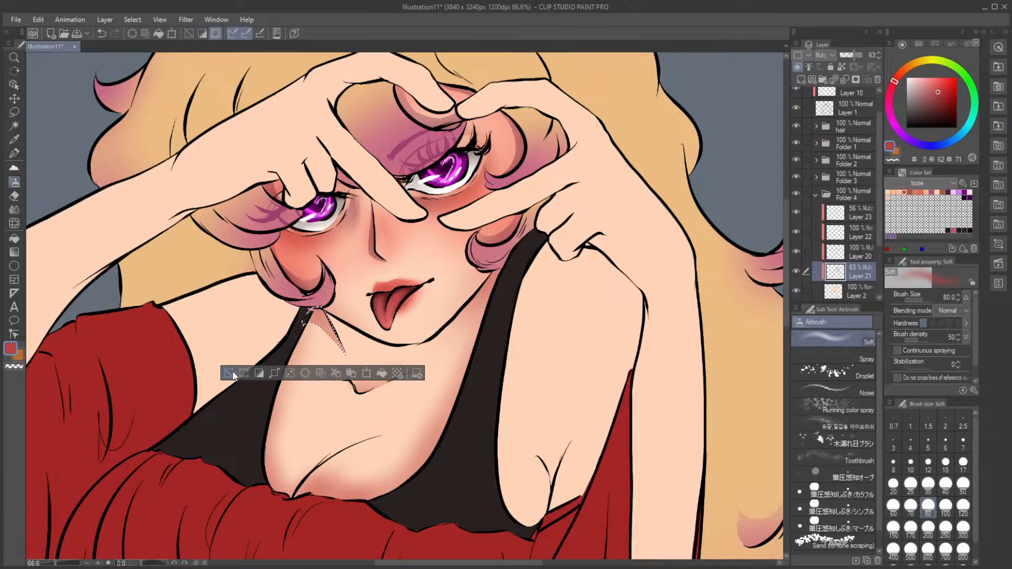
key(ctrl+d)
key(ctrl+z)
key(ctrl+z)
key(ctrl+z)
key(ctrl+z)
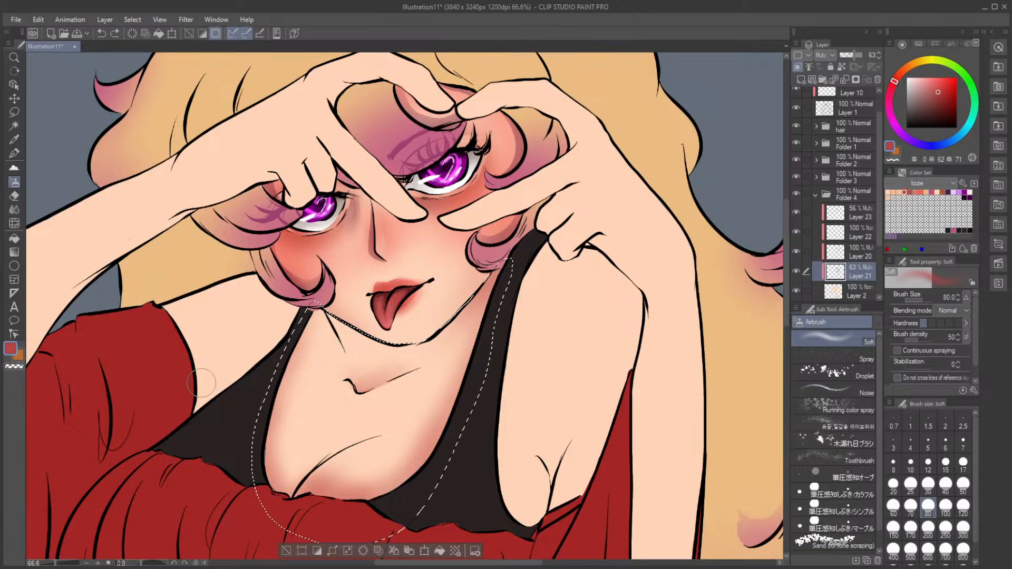
key(b)
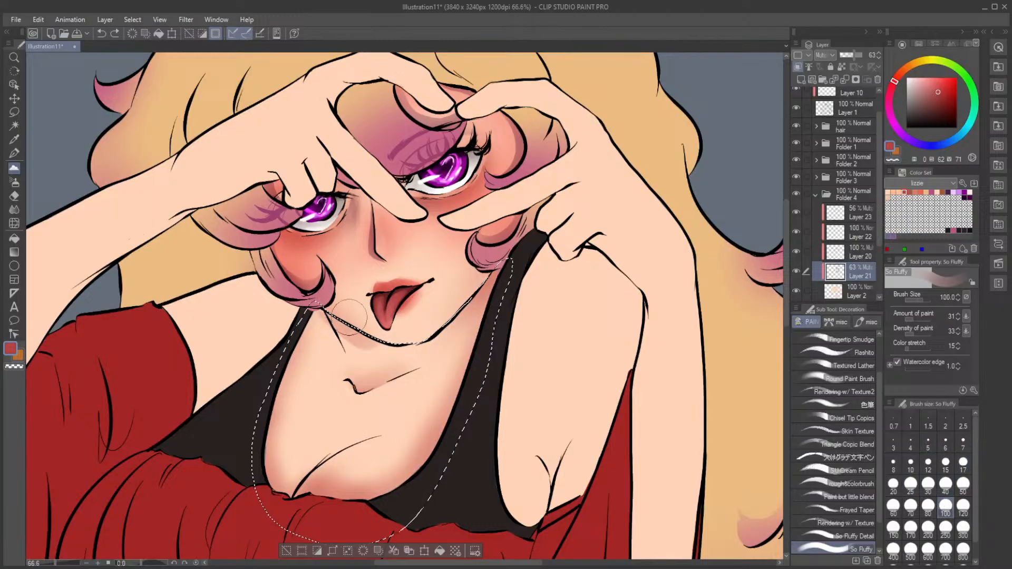
key(ctrl+z)
Step: Shade the neck just under the chin and jawline in red with the Soft airbrush at size 80
key(b)
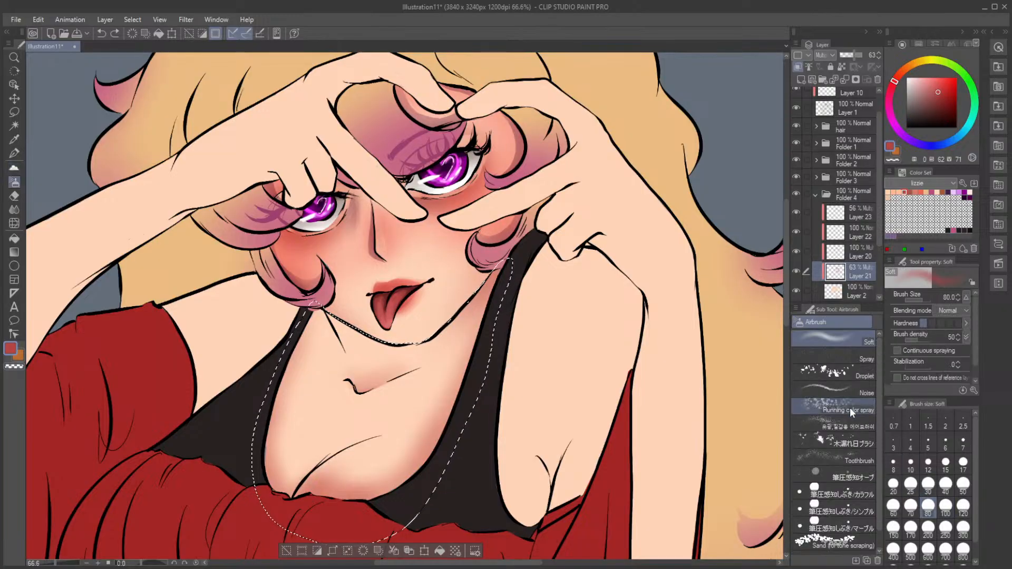
click(342, 311)
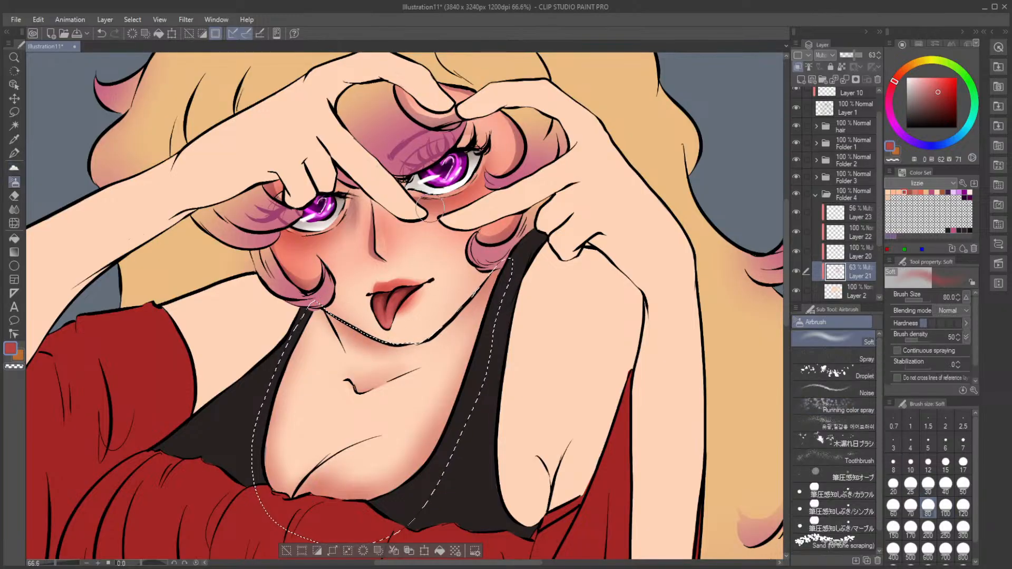
drag(400, 346, 444, 333)
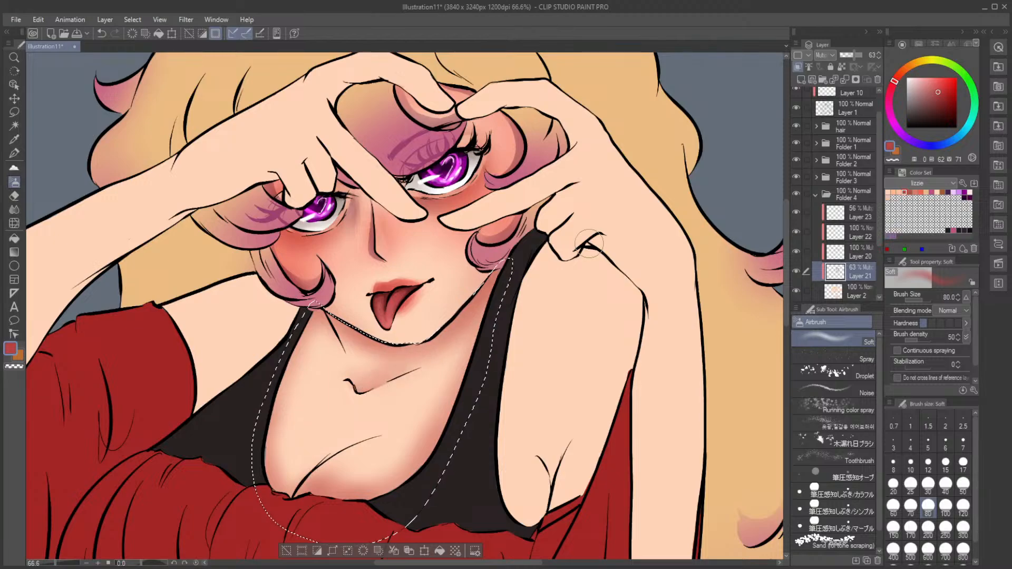
Step: Airbrush soft red shading at size 80 along the lower curve of the chest on Layer 21, and clear the selection
mouse_move(299, 475)
mouse_down()
mouse_move(354, 457)
mouse_move(406, 420)
mouse_up()
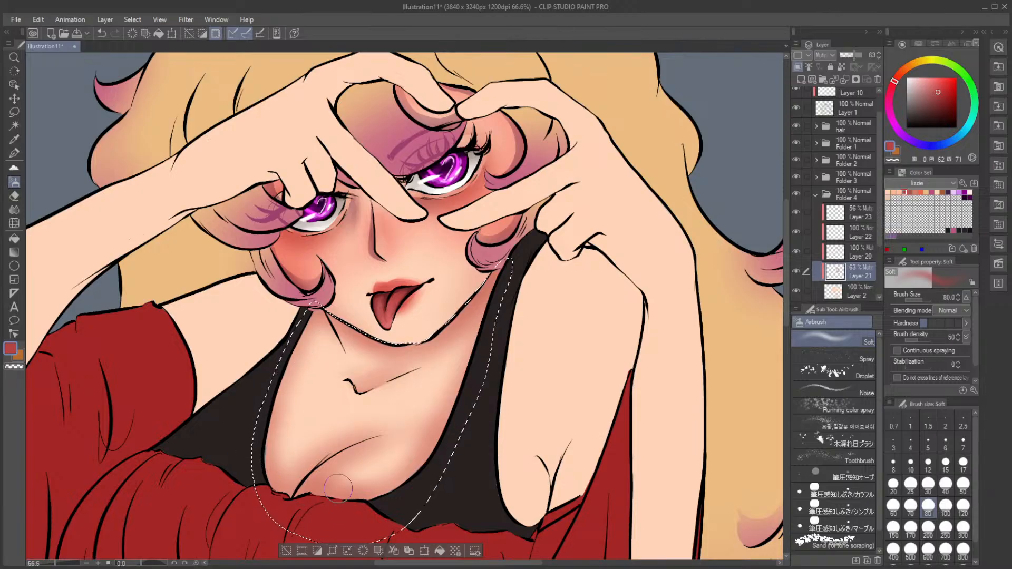
click(289, 551)
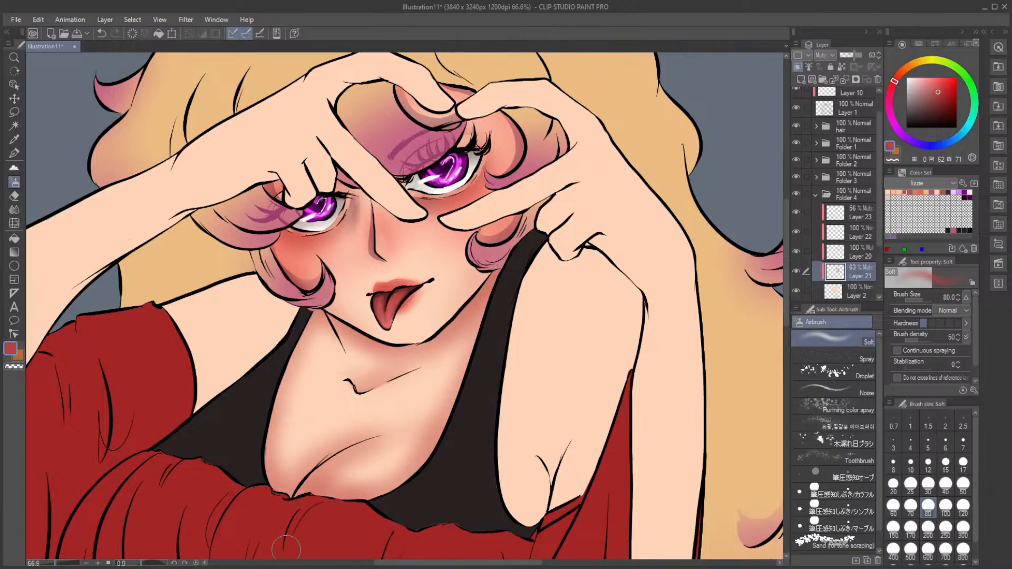
mouse_move(786, 319)
mouse_down()
mouse_move(787, 331)
mouse_move(787, 321)
mouse_up()
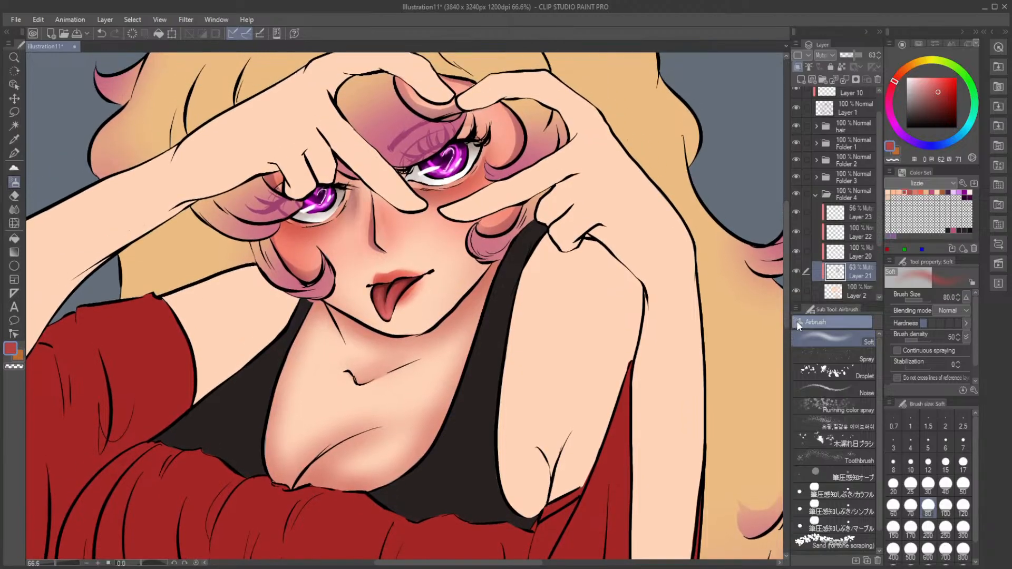
key(m)
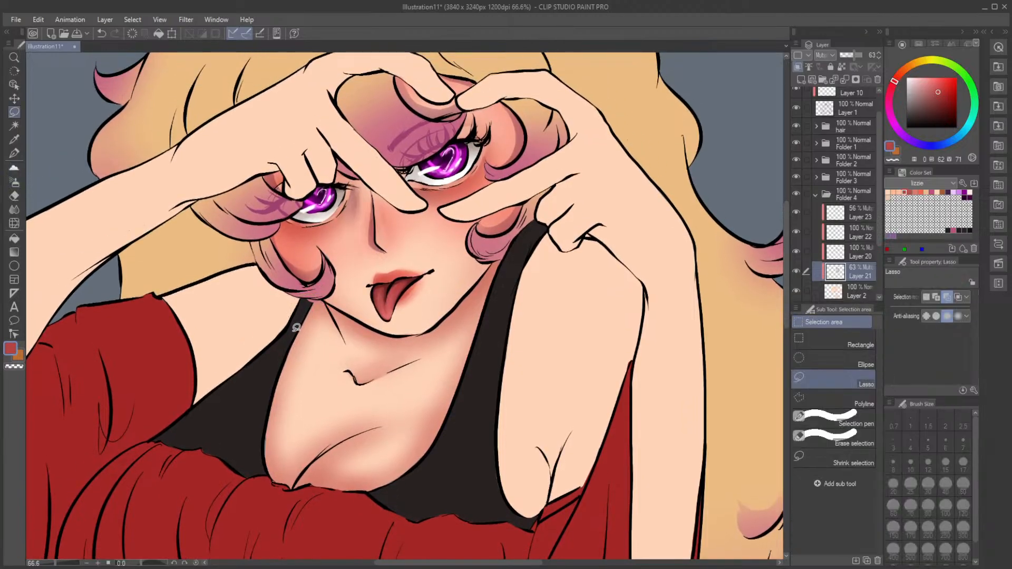
drag(349, 338, 349, 340)
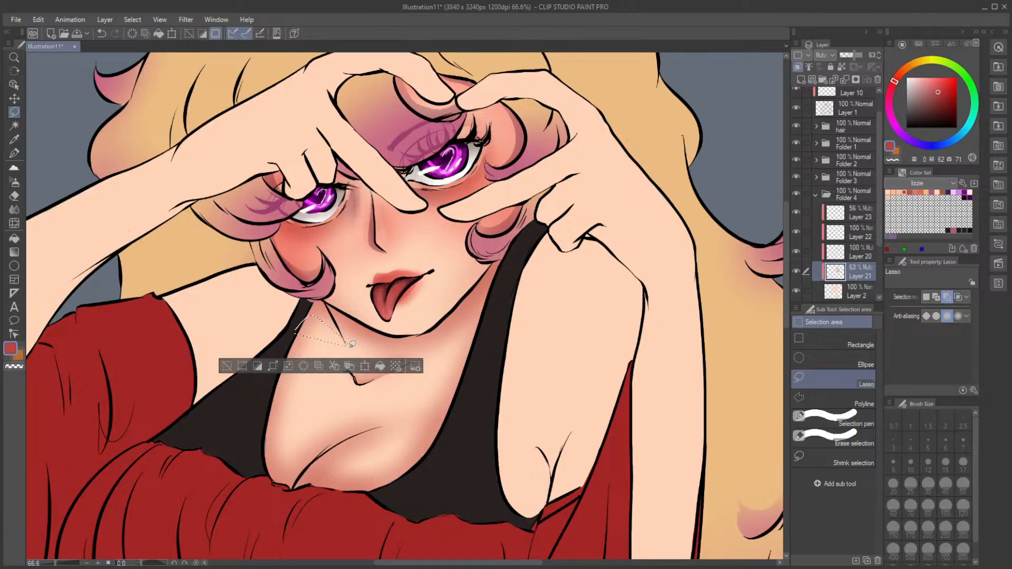
click(223, 367)
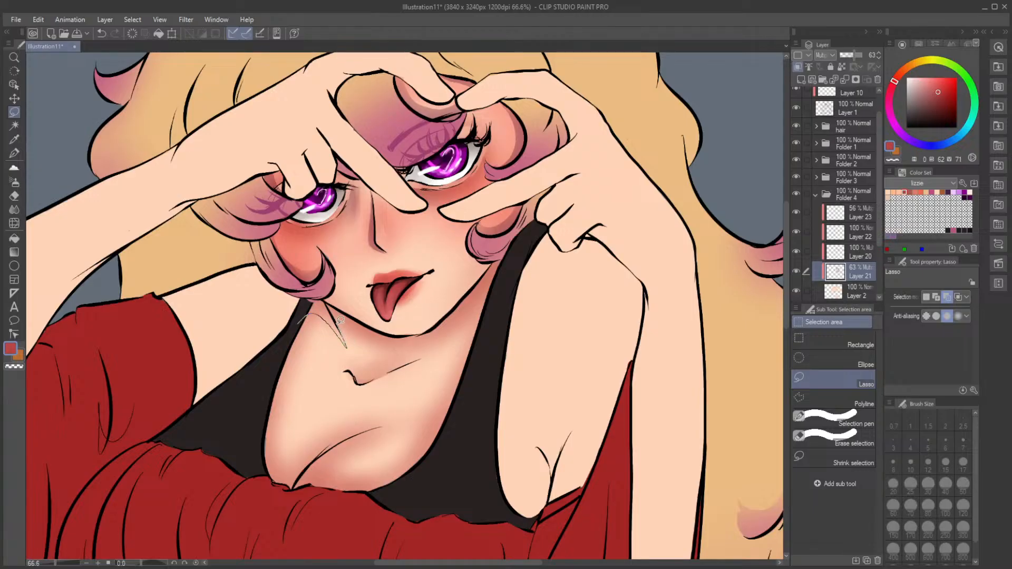
Step: Lasso the narrow area beside the neck line under the hair curl and airbrush it dark red at size 80 on Layer 20
drag(325, 291, 324, 295)
key(b)
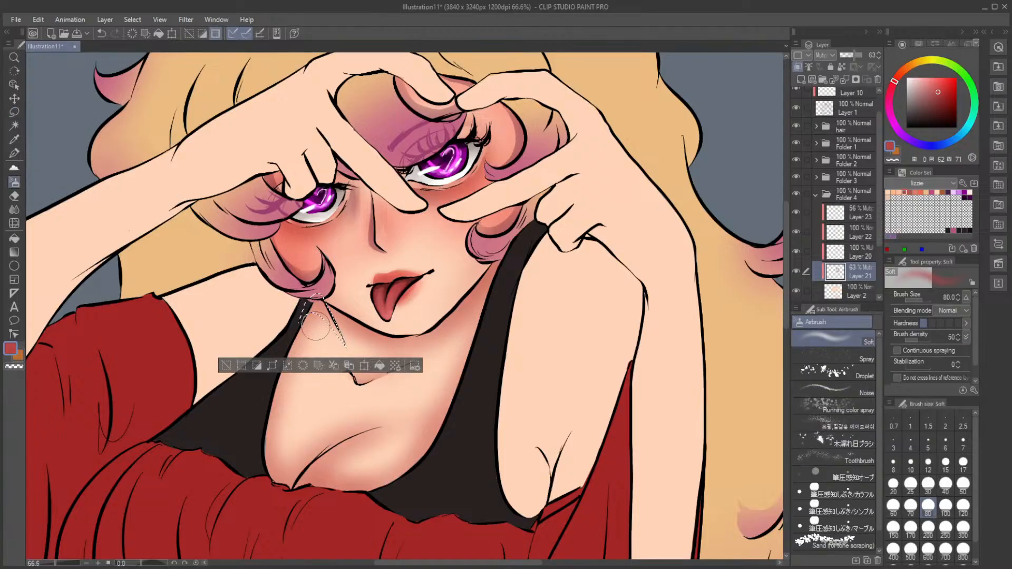
click(796, 252)
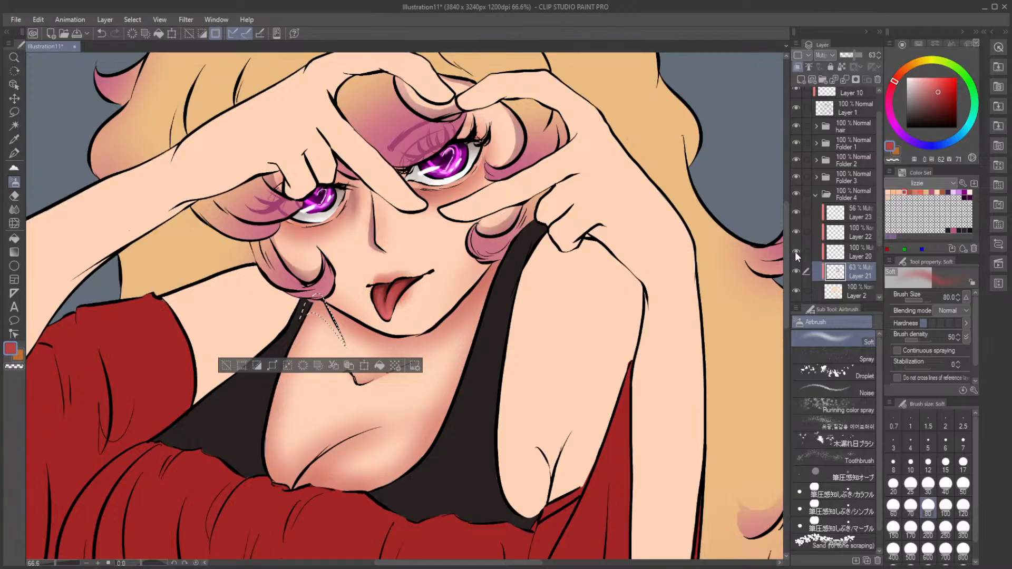
click(796, 251)
click(855, 249)
click(918, 43)
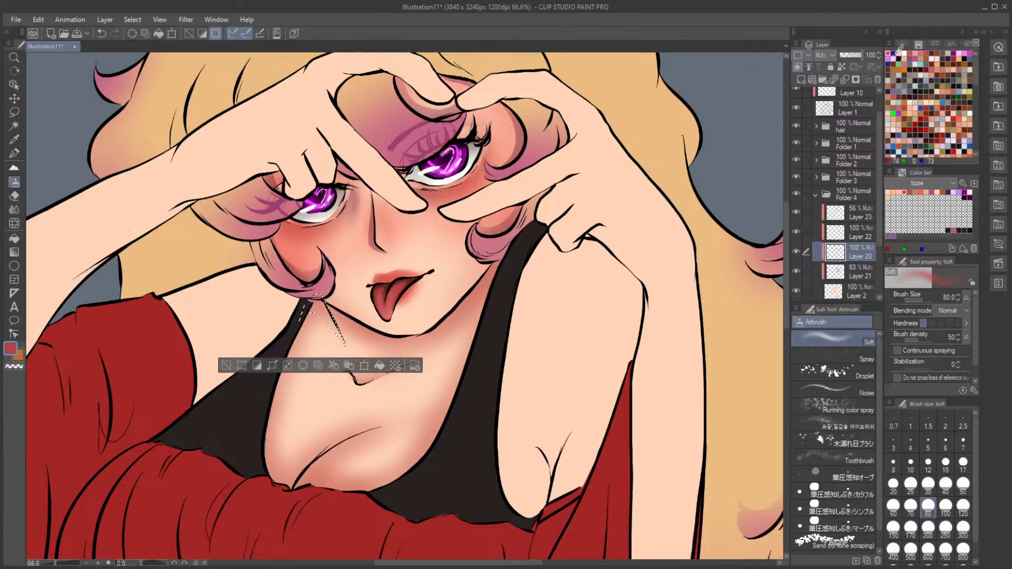
click(936, 51)
drag(336, 331, 340, 338)
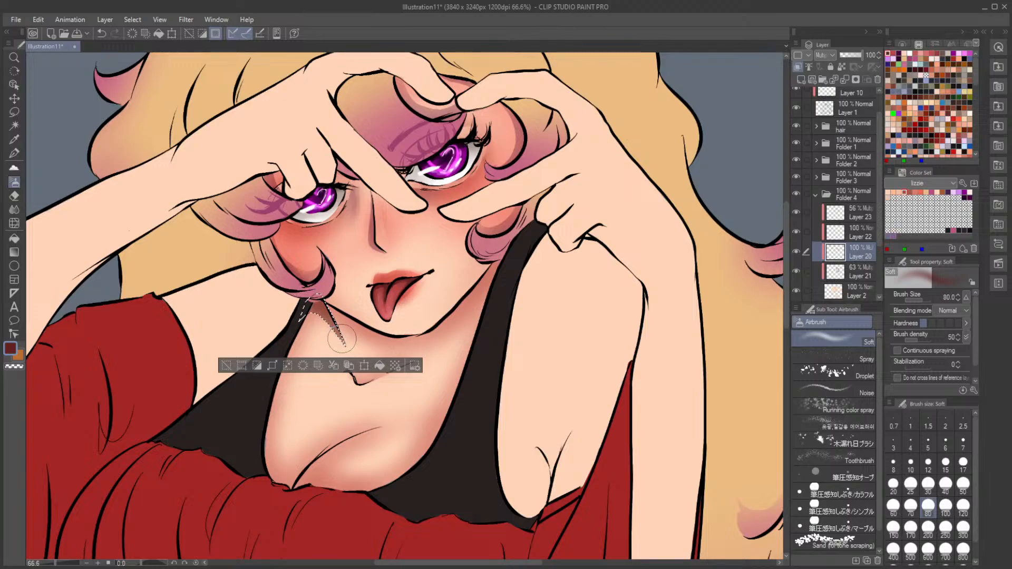
click(226, 365)
Step: Lasso a thin strip of neck directly below the jawline and airbrush a dark red shadow into it on Layer 20
key(m)
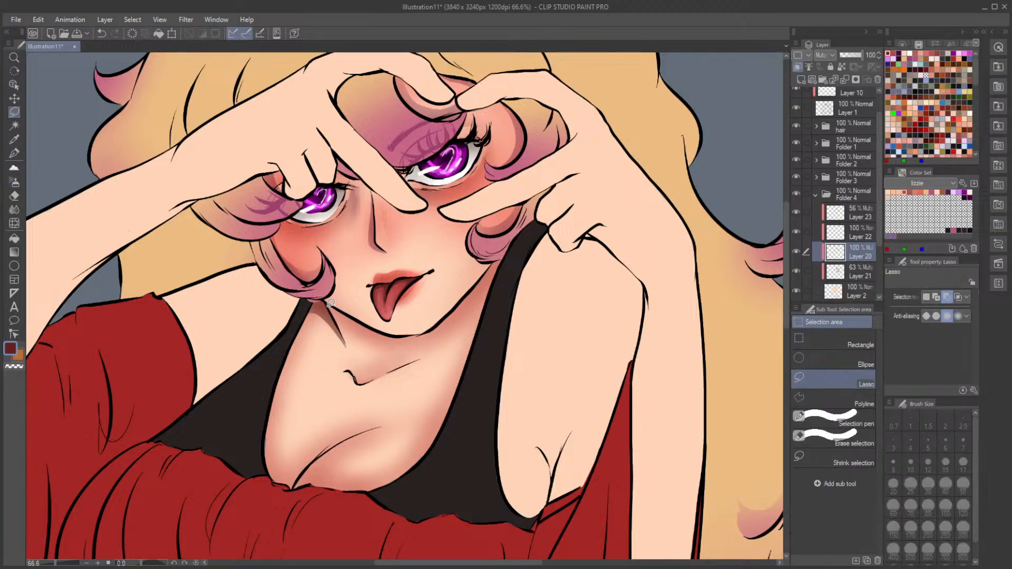
mouse_move(330, 303)
mouse_down()
mouse_move(377, 342)
mouse_move(404, 344)
mouse_move(444, 318)
mouse_move(389, 335)
mouse_move(334, 298)
mouse_up()
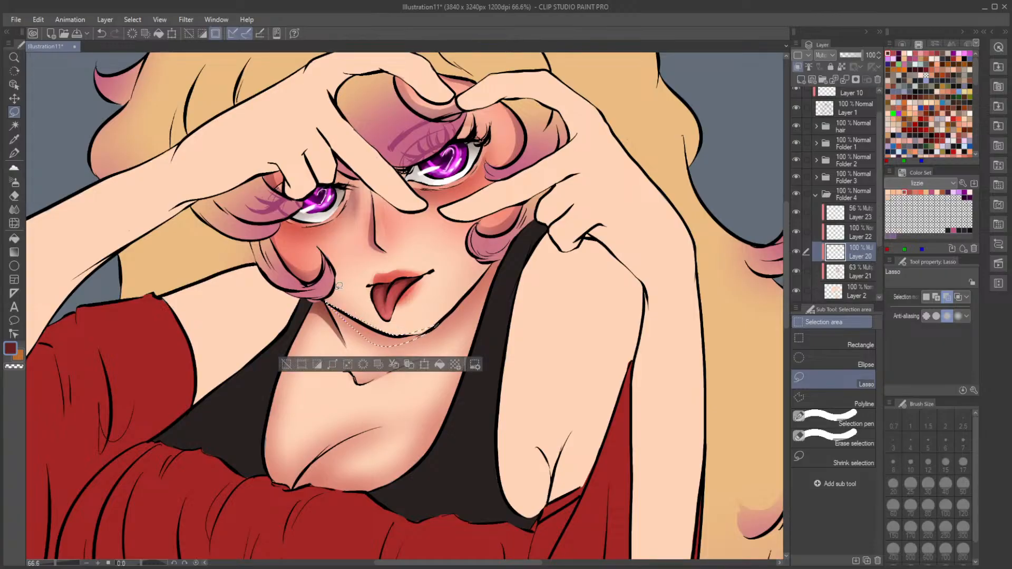
click(946, 297)
key(b)
key(ctrl+d)
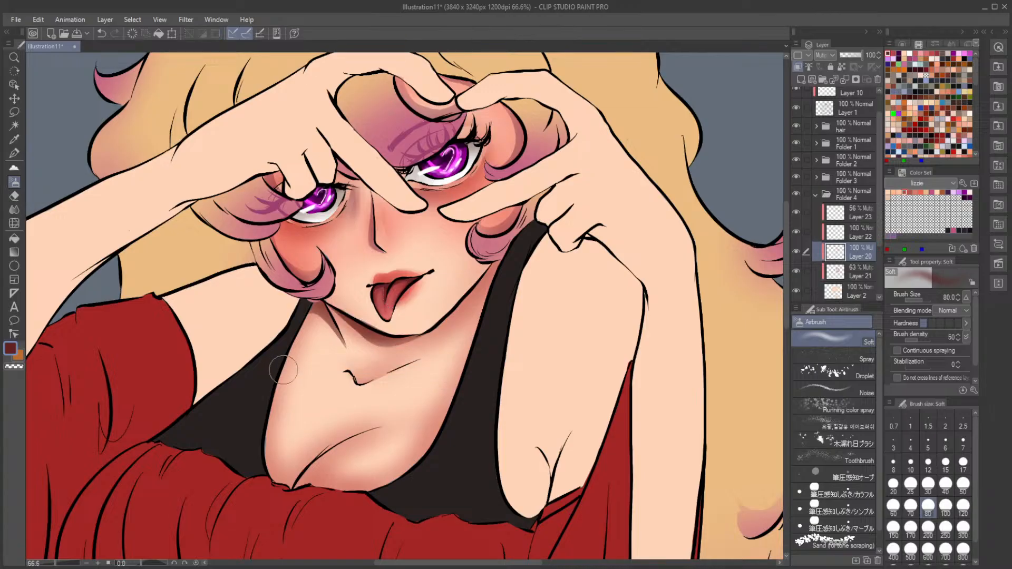
Step: Add a lassoed dark red shadow on the neck between the jaw and the black shoulder strap
key(m)
mouse_move(475, 289)
mouse_down()
mouse_move(463, 298)
mouse_move(487, 311)
mouse_move(509, 255)
mouse_move(467, 295)
mouse_up()
key(b)
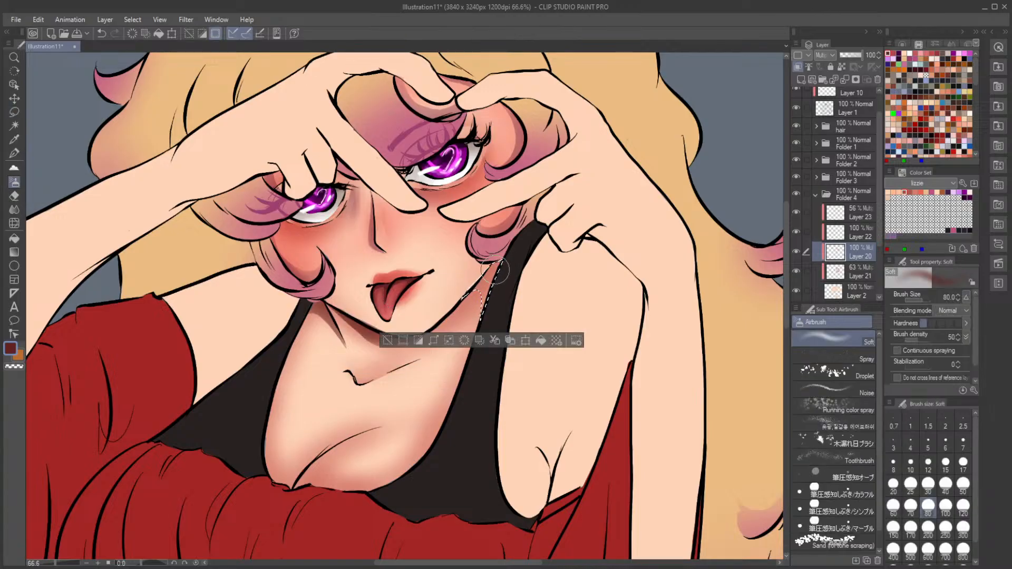
key(ctrl+d)
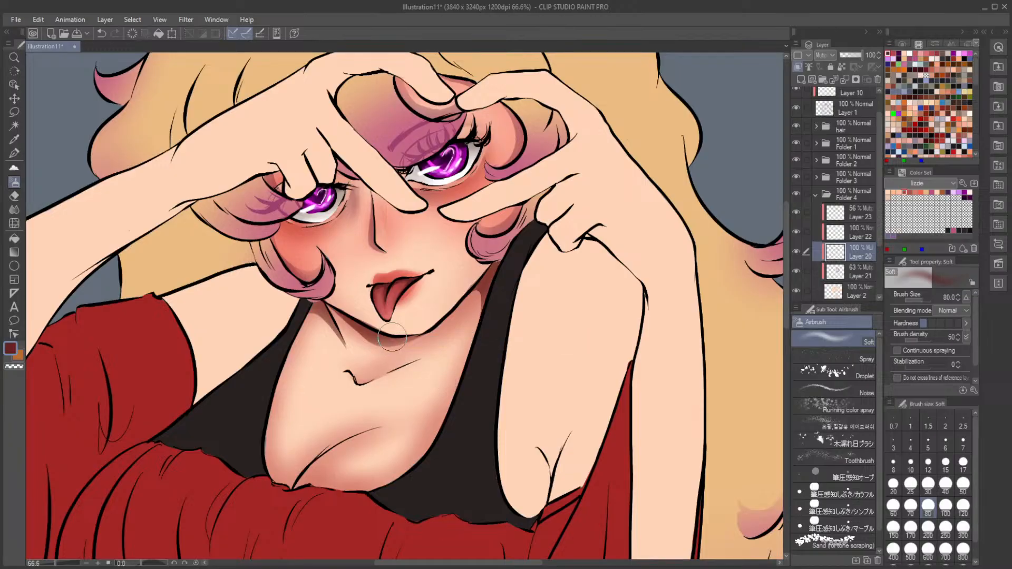
Step: Lasso the hollow above the collarbone line and airbrush a dark red shadow inside it
key(m)
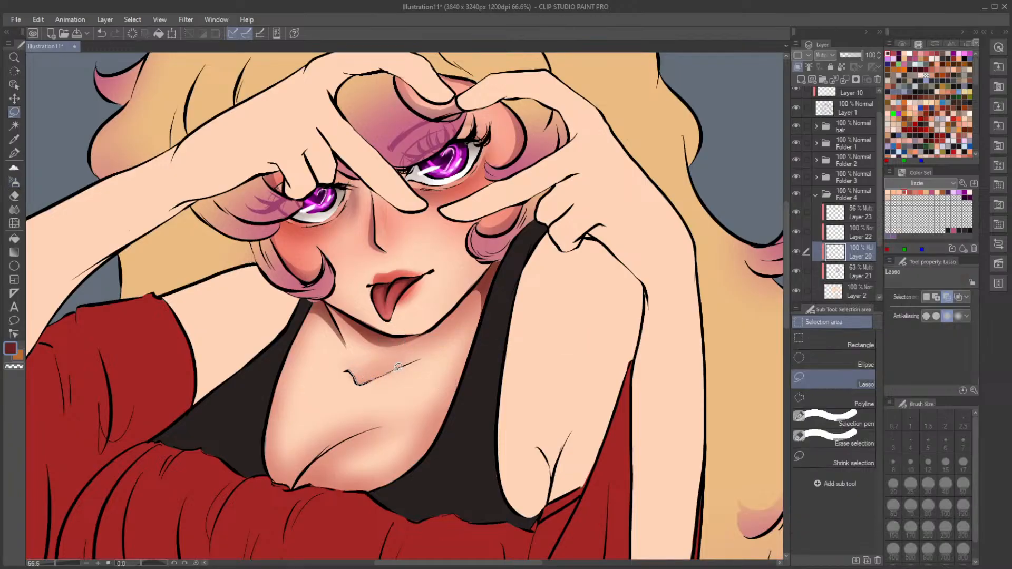
drag(363, 372, 359, 375)
key(b)
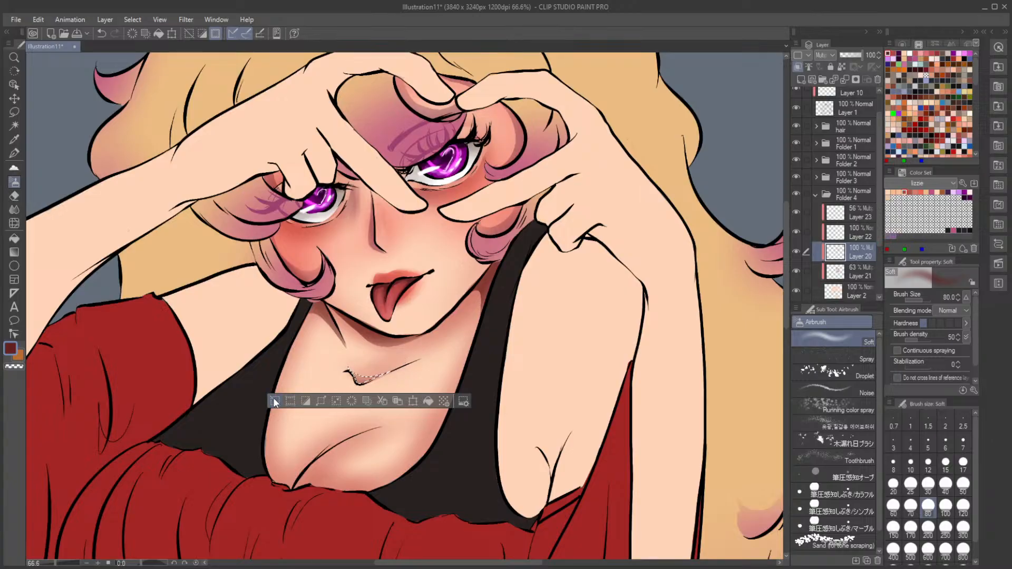
key(ctrl+d)
Step: Lasso the area along the cleavage line and airbrush a dark red shadow inside it, clearing the selection
key(m)
mouse_move(261, 447)
mouse_down()
mouse_move(298, 464)
mouse_move(380, 424)
mouse_move(319, 459)
mouse_move(297, 490)
mouse_move(262, 466)
mouse_up()
key(b)
key(ctrl+d)
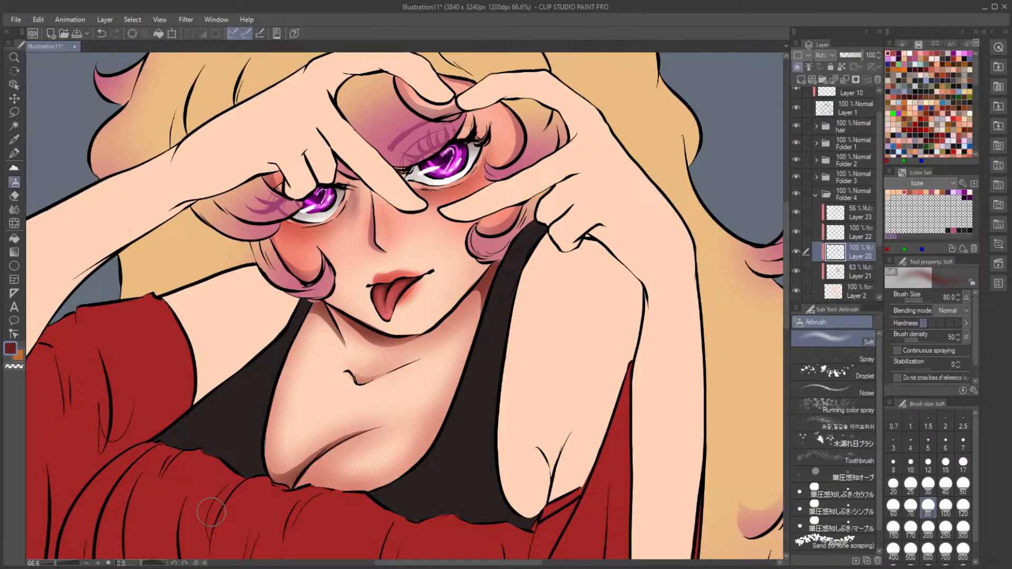
Step: Examine the new shadows by switching Layer 20 and Layer 22 off and on
scroll(227, 401, down, 4)
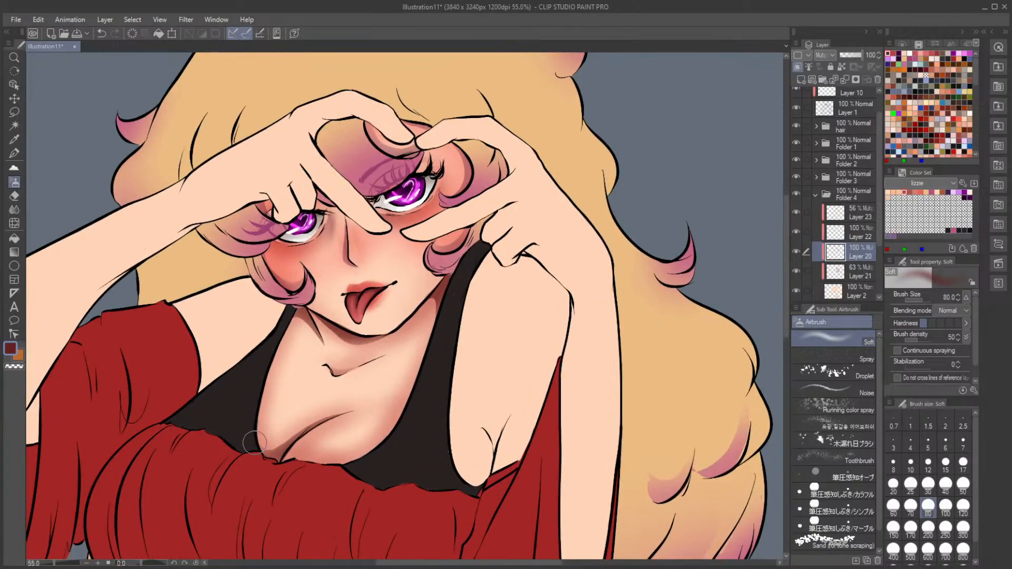
scroll(254, 443, up, 3)
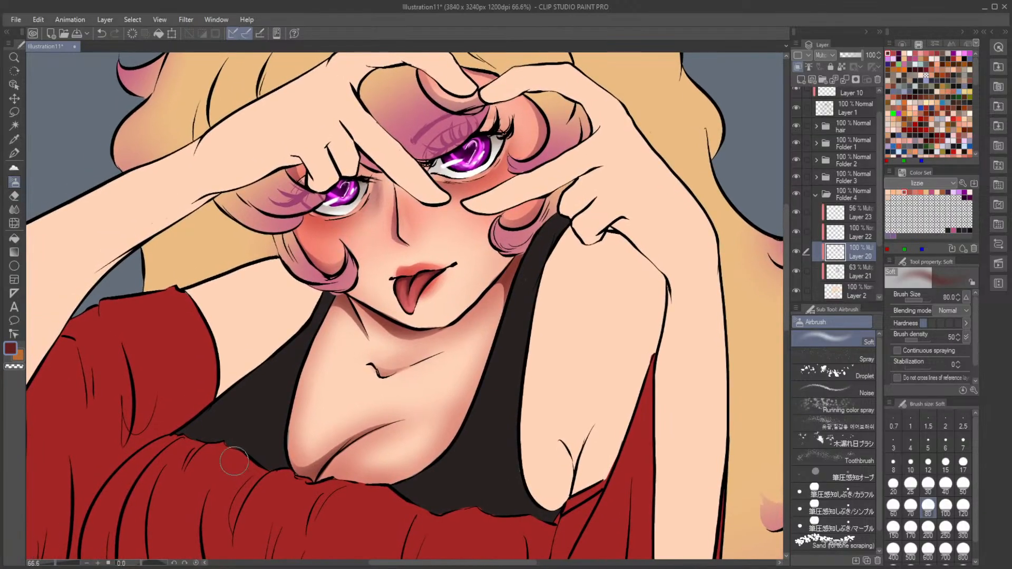
scroll(234, 462, down, 3)
scroll(209, 463, up, 2)
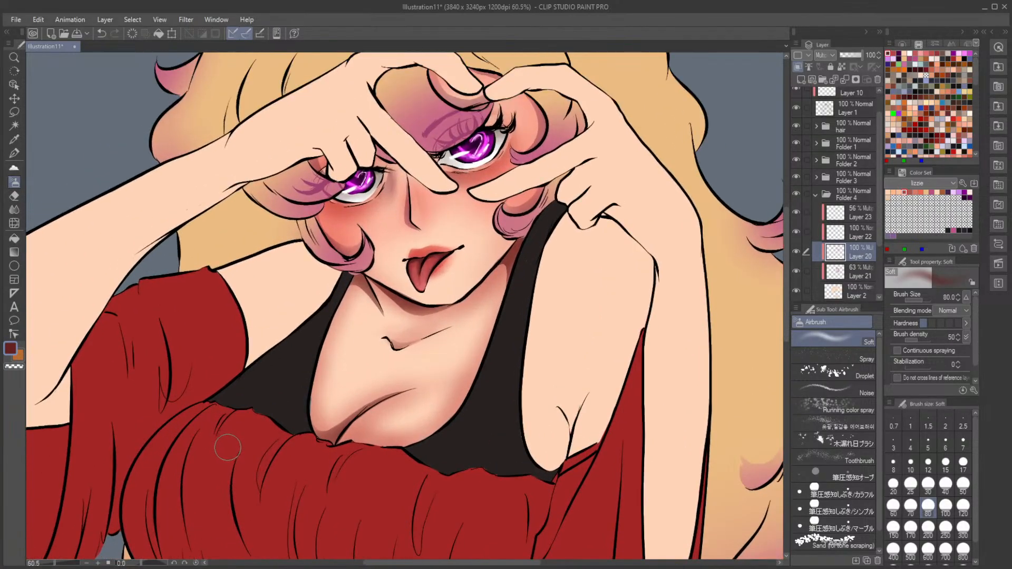
scroll(227, 448, up, 1)
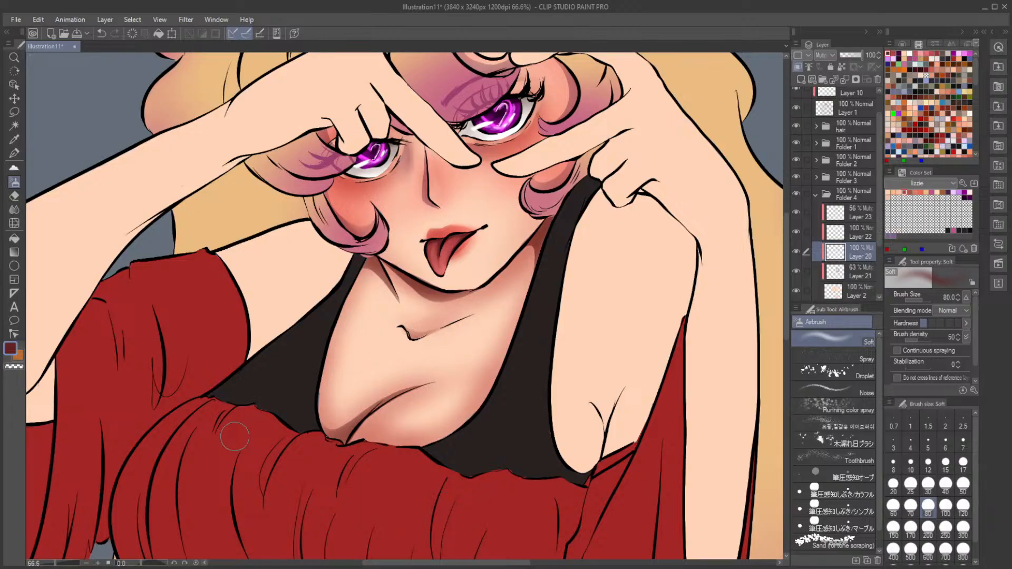
click(795, 251)
click(795, 252)
click(795, 232)
click(795, 234)
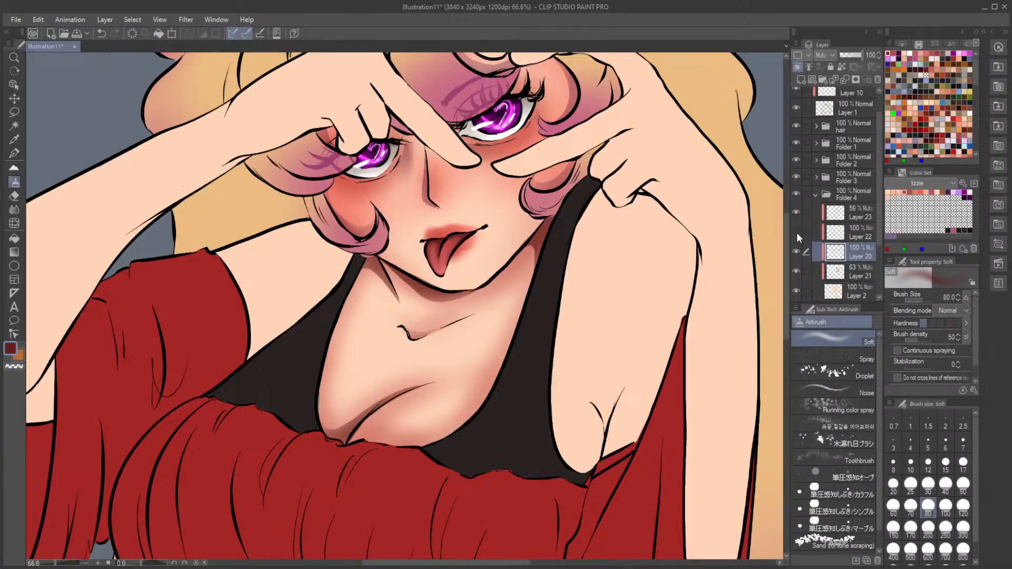
click(796, 233)
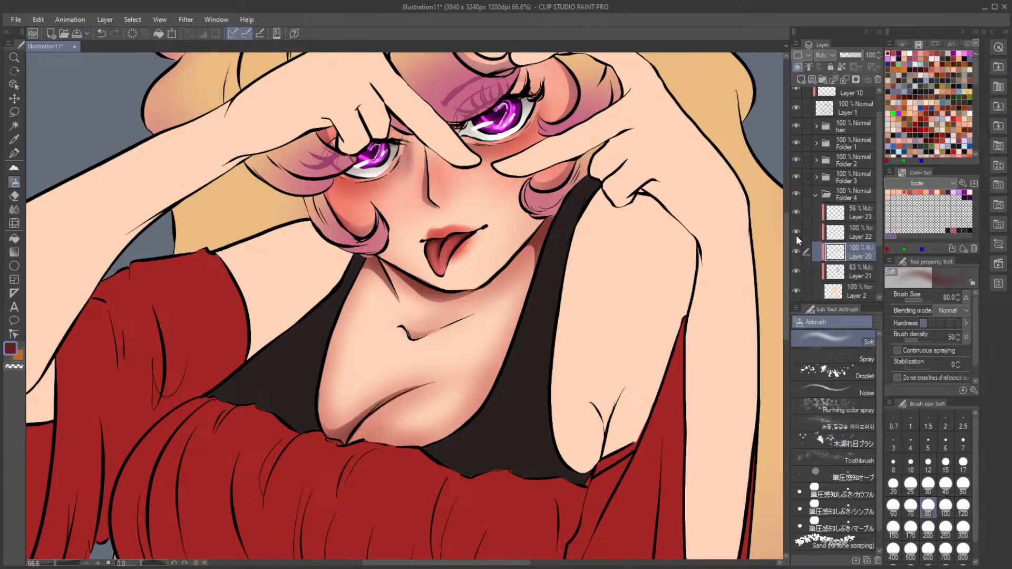
Step: Erase part of Layer 22 beside the nose and under the eye with the Hard eraser at size 40
click(851, 232)
key(e)
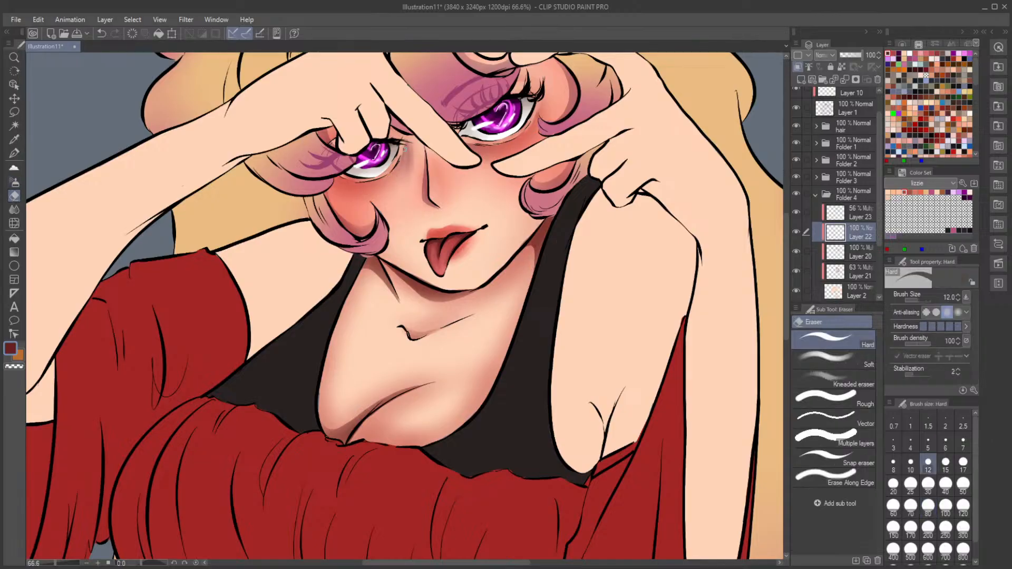
click(927, 506)
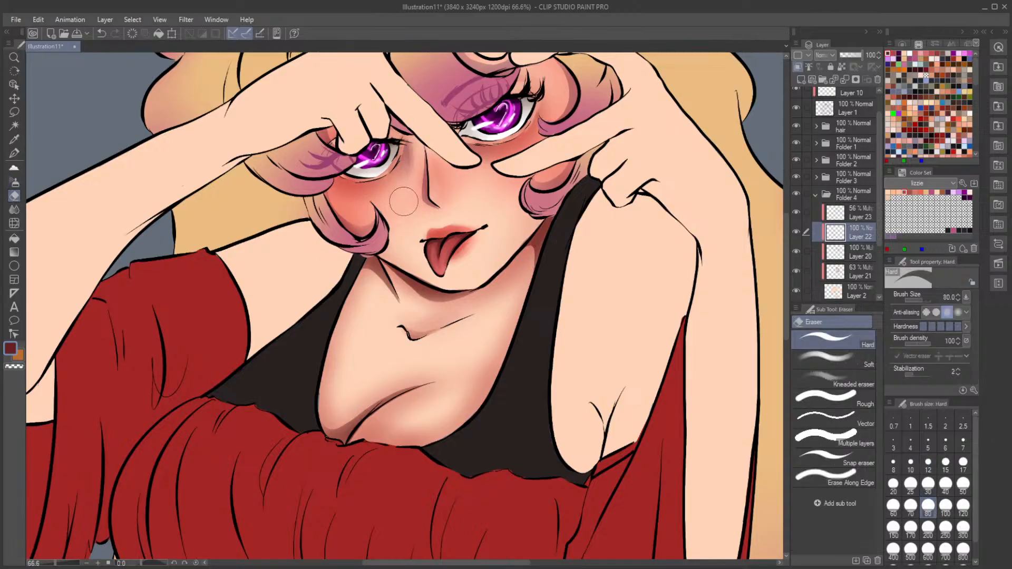
key(ctrl+z)
click(946, 484)
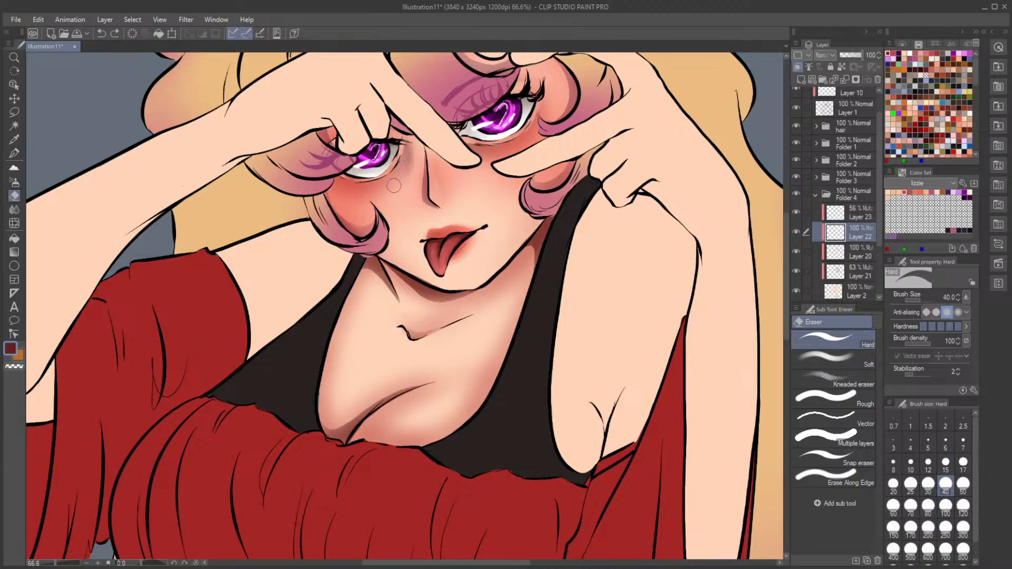
mouse_move(405, 138)
mouse_down()
mouse_move(391, 187)
mouse_move(404, 143)
mouse_move(408, 176)
mouse_up()
Step: Compare the face and neck shading with Layers 22, 23 and 20 hidden and shown in turn
click(795, 231)
click(795, 232)
click(795, 212)
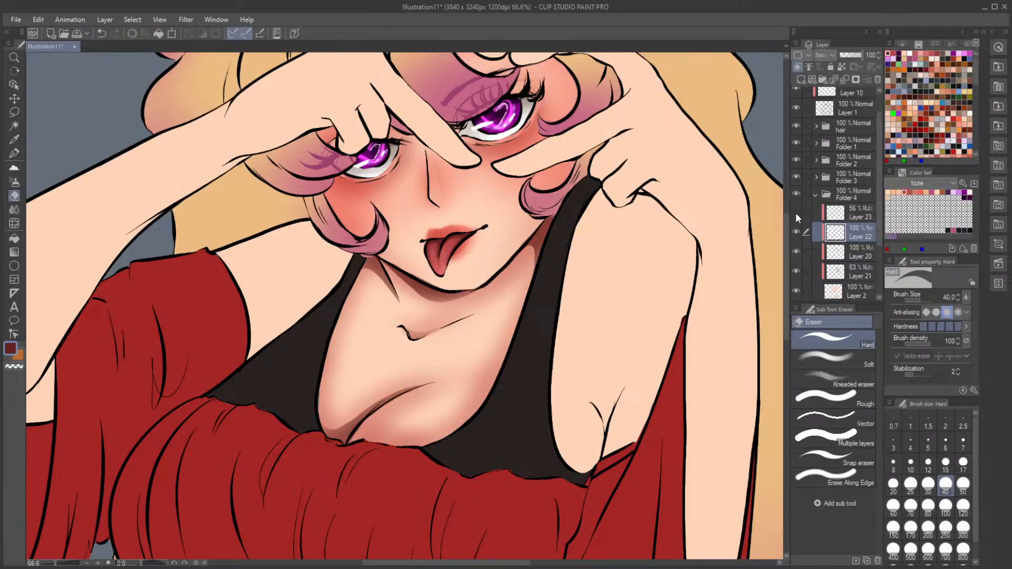
click(796, 213)
click(795, 252)
click(795, 251)
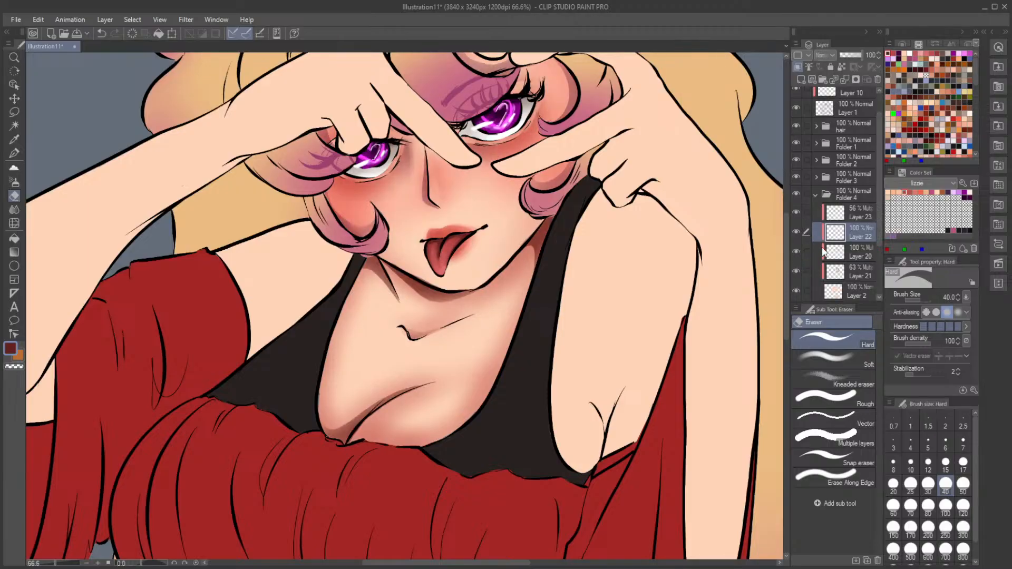
click(795, 232)
click(796, 232)
click(794, 232)
click(794, 232)
Step: Choose a light skin color and the So Fluffy brush, and try a stroke across the chest at size 170
click(891, 193)
click(15, 167)
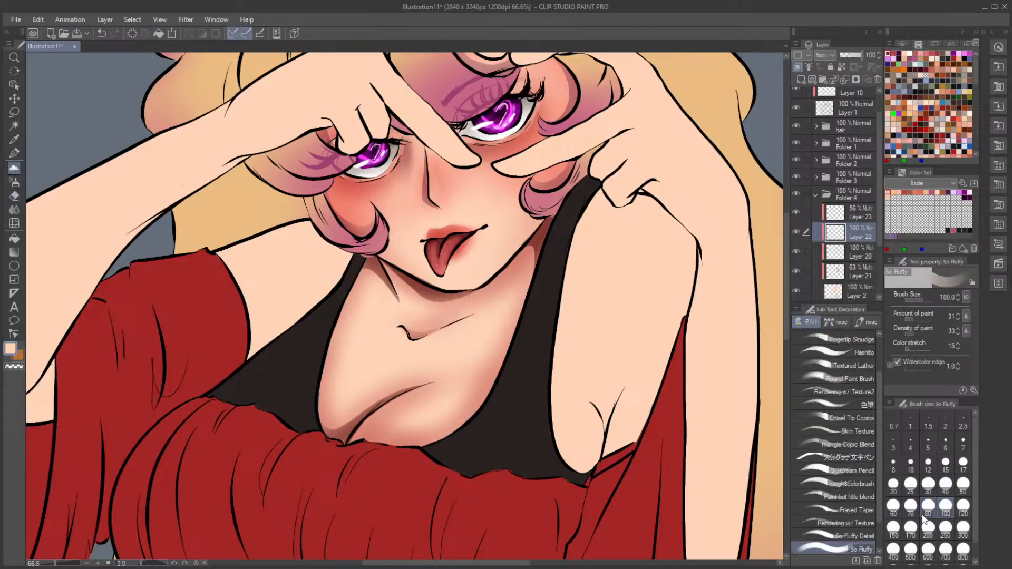
click(910, 527)
mouse_move(381, 435)
mouse_down()
mouse_move(461, 401)
mouse_move(408, 422)
mouse_move(481, 378)
mouse_up()
key(ctrl+z)
key(ctrl+z)
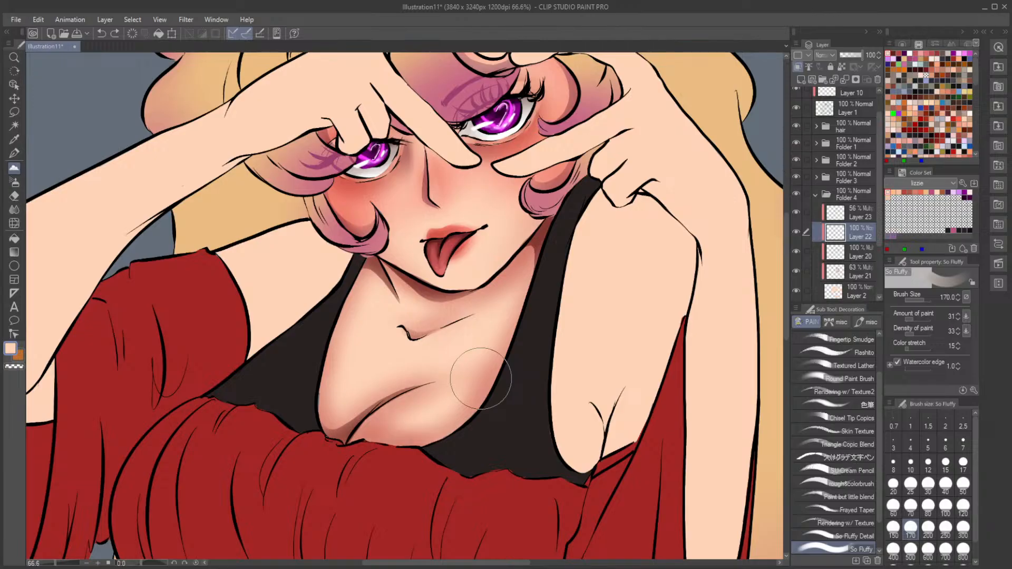
Step: Try light So Fluffy strokes at size 80 over the chest and below the collarbone, and undo them
click(928, 505)
mouse_move(409, 416)
mouse_down()
mouse_move(434, 405)
mouse_move(390, 422)
mouse_move(456, 390)
mouse_move(373, 431)
mouse_move(402, 433)
mouse_move(470, 393)
mouse_up()
drag(351, 369, 340, 391)
mouse_move(349, 342)
mouse_down()
mouse_move(339, 421)
mouse_move(366, 374)
mouse_up()
drag(346, 410, 366, 403)
key(ctrl+z)
key(ctrl+z)
key(ctrl+z)
key(ctrl+z)
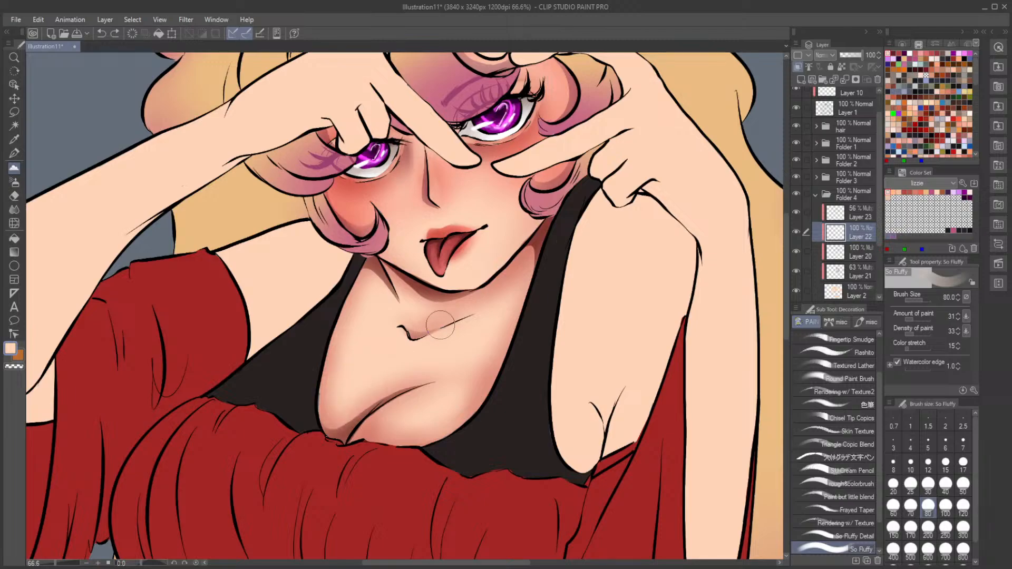
Step: Paint light skin tone beside the collarbone on Layer 22 with So Fluffy at size 80, and reduce the brush to 40
mouse_move(354, 356)
mouse_down()
mouse_move(343, 396)
mouse_move(358, 352)
mouse_up()
key(bracketleft)
key(bracketleft)
key(bracketleft)
key(bracketleft)
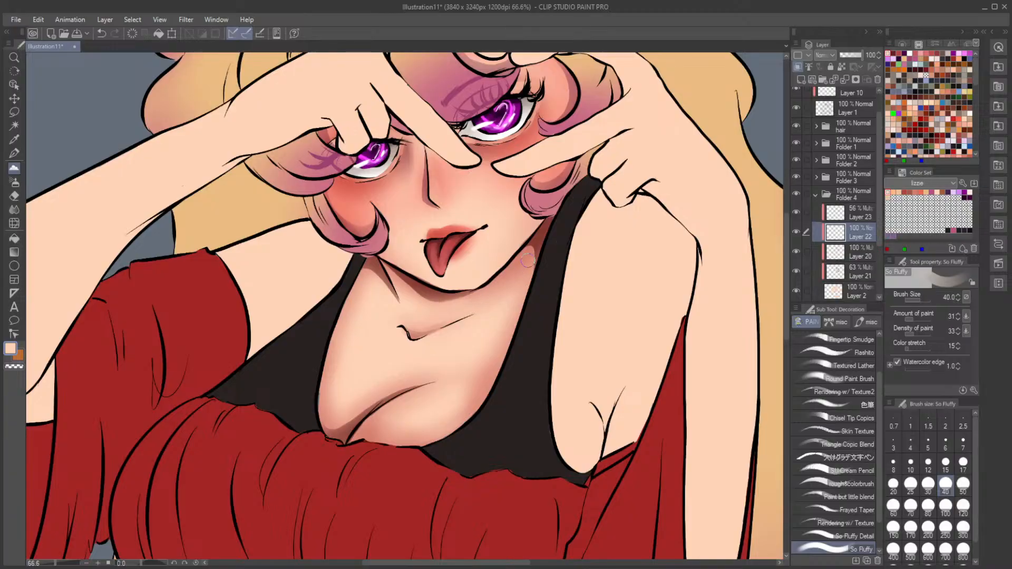
scroll(380, 315, down, 4)
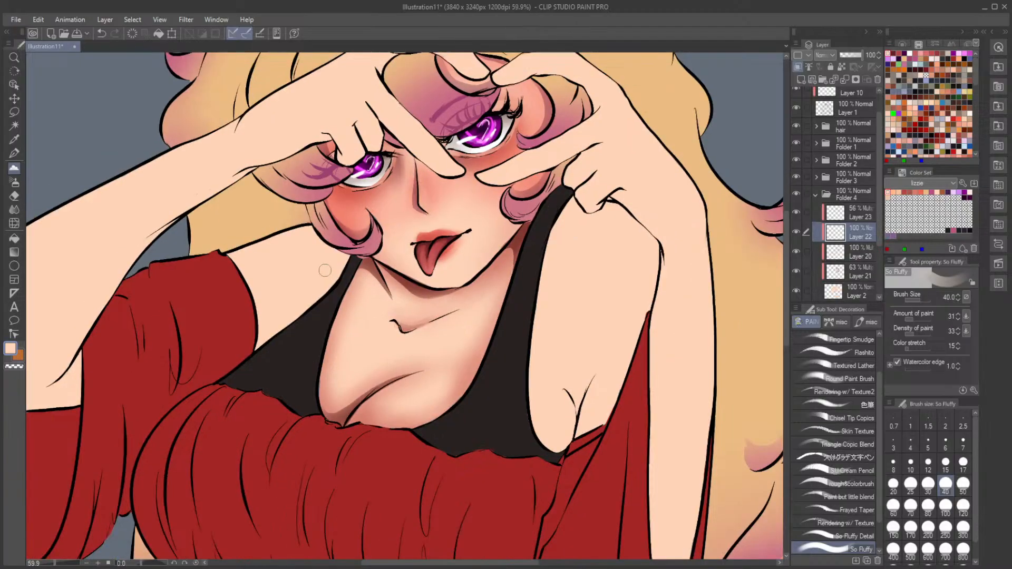
scroll(423, 280, up, 3)
scroll(424, 280, down, 2)
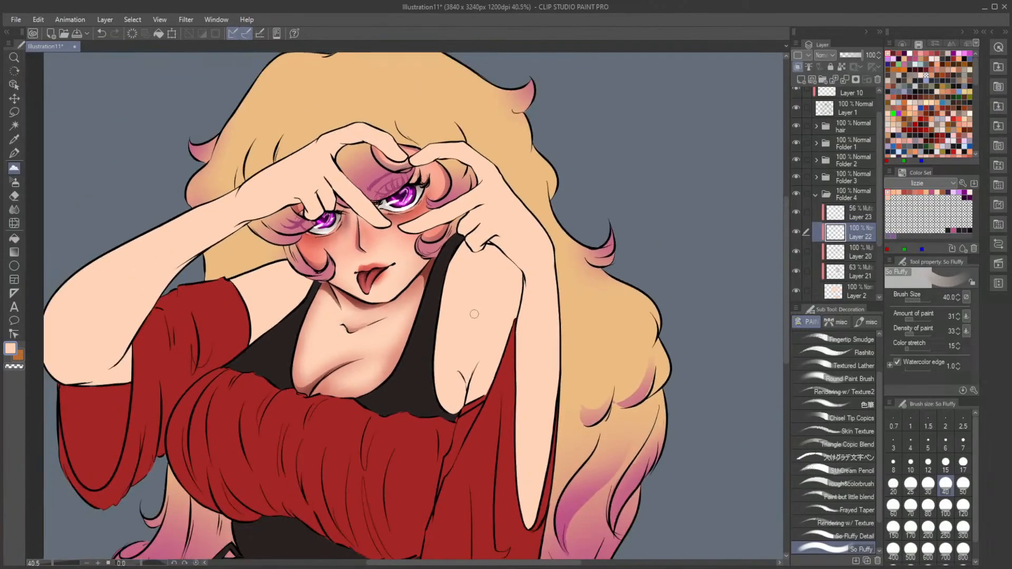
scroll(473, 314, up, 2)
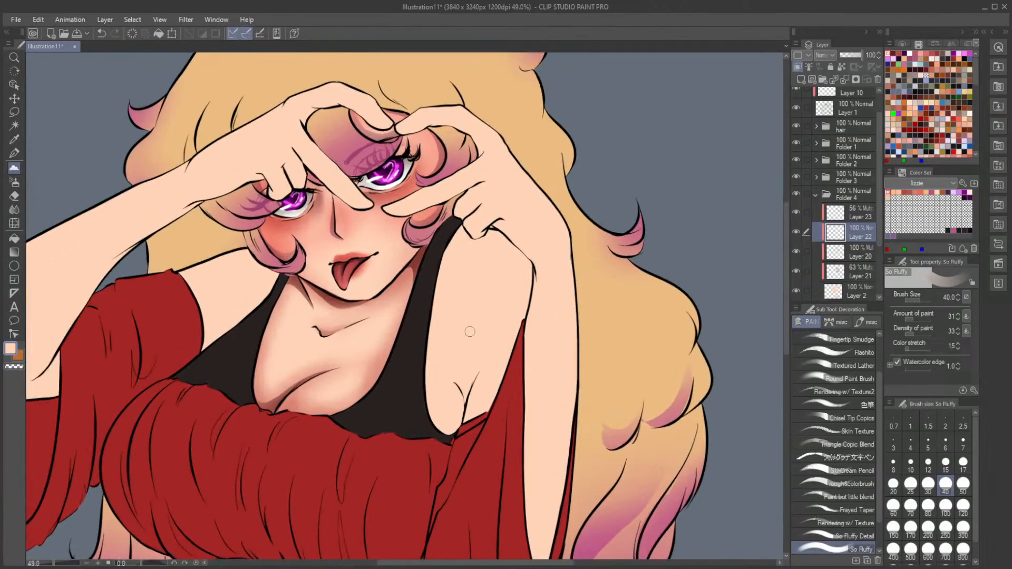
drag(472, 350, 502, 358)
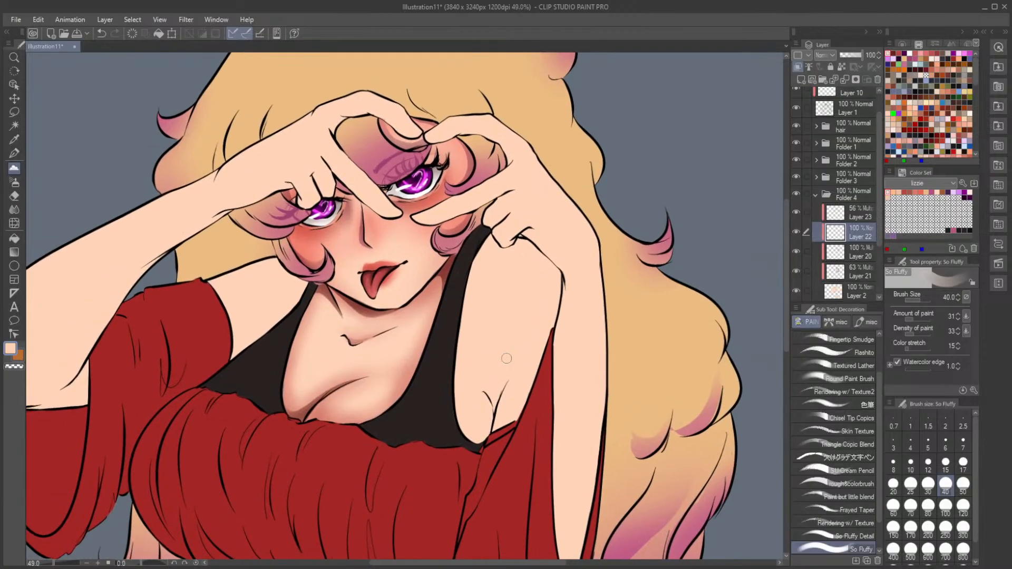
Step: Lasso the bare upper arm between the black strap, the raised hand and the red sleeve, and ready the Soft airbrush in muted red
scroll(503, 363, down, 4)
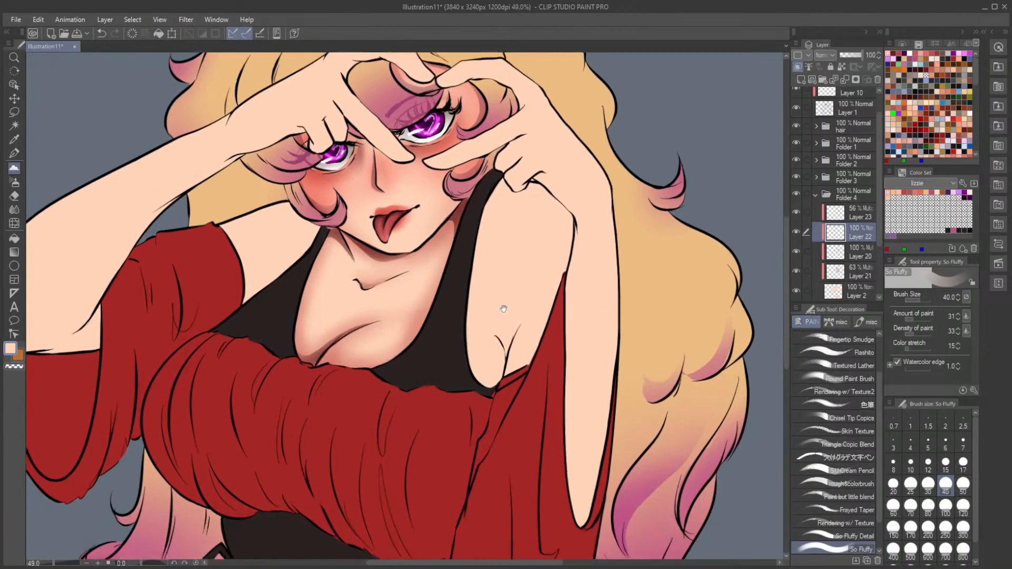
scroll(523, 255, up, 5)
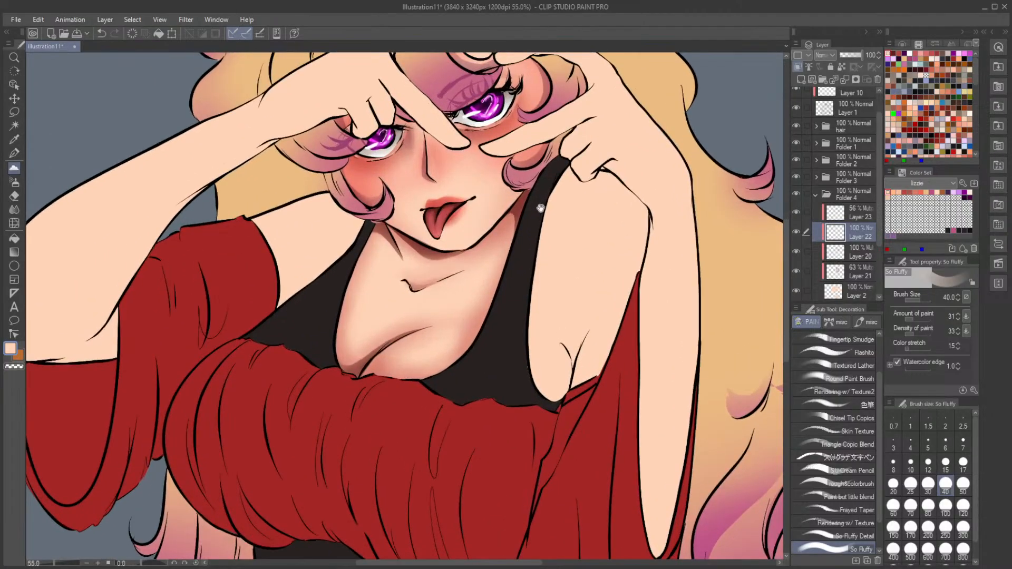
drag(540, 208, 369, 248)
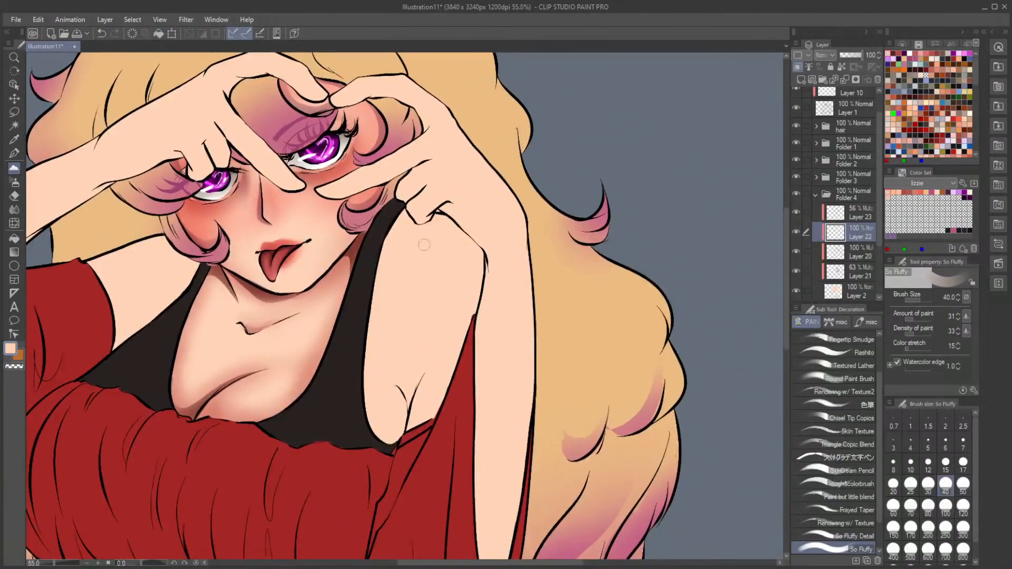
scroll(444, 245, up, 2)
click(15, 112)
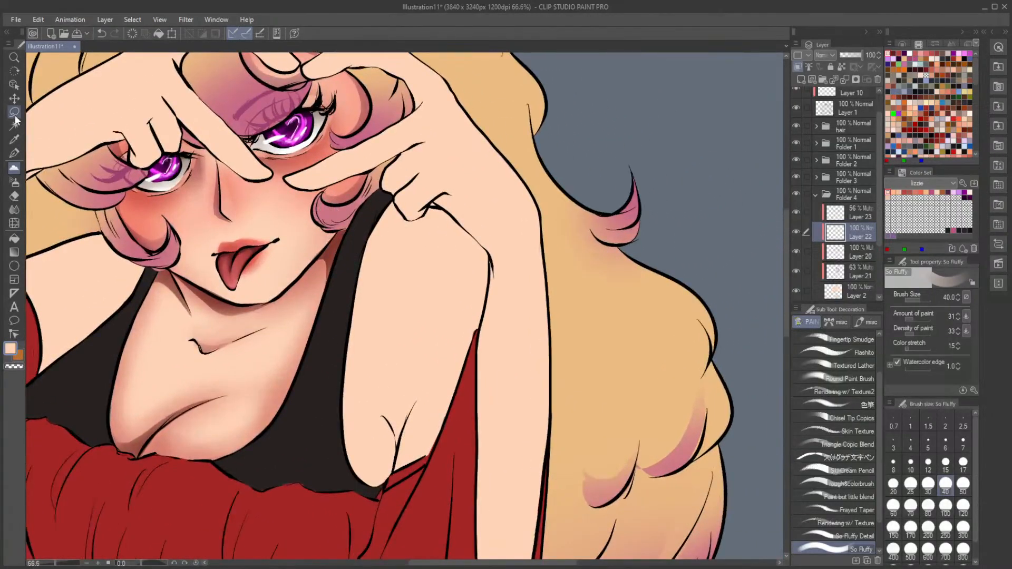
mouse_move(395, 198)
mouse_down()
mouse_move(407, 214)
mouse_move(436, 205)
mouse_move(459, 216)
mouse_move(482, 243)
mouse_move(492, 284)
mouse_move(440, 451)
mouse_up()
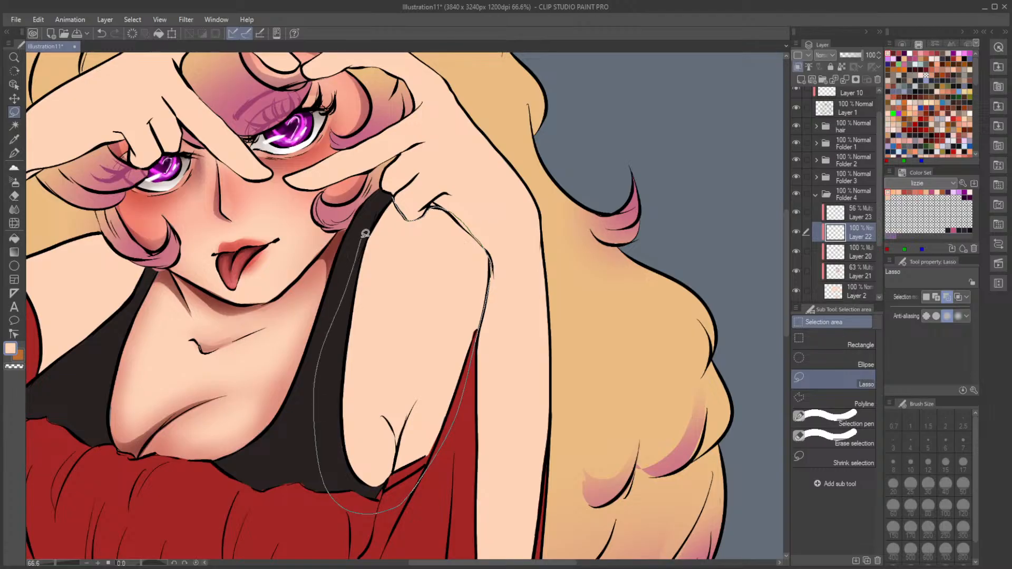
drag(366, 233, 401, 187)
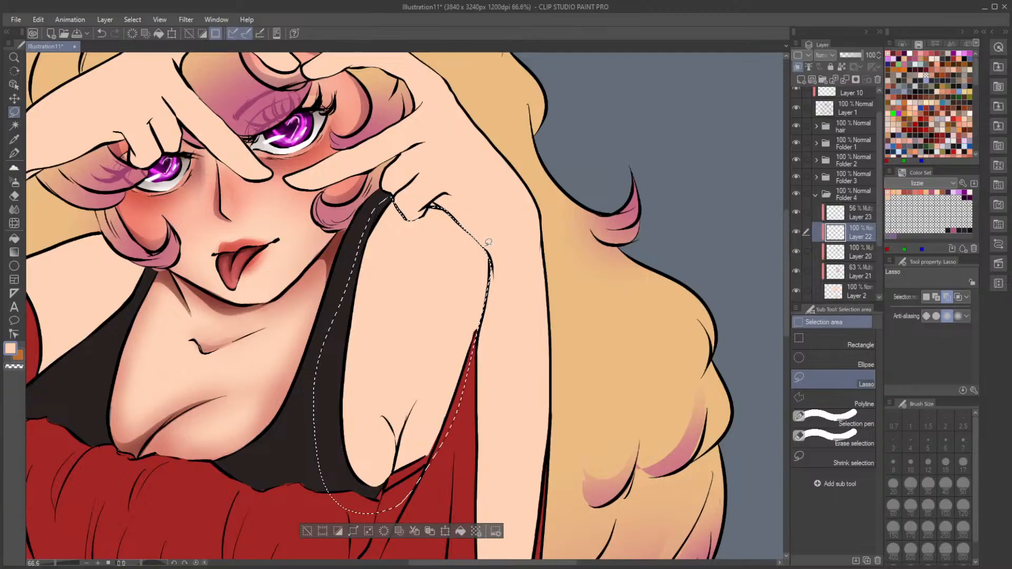
key(b)
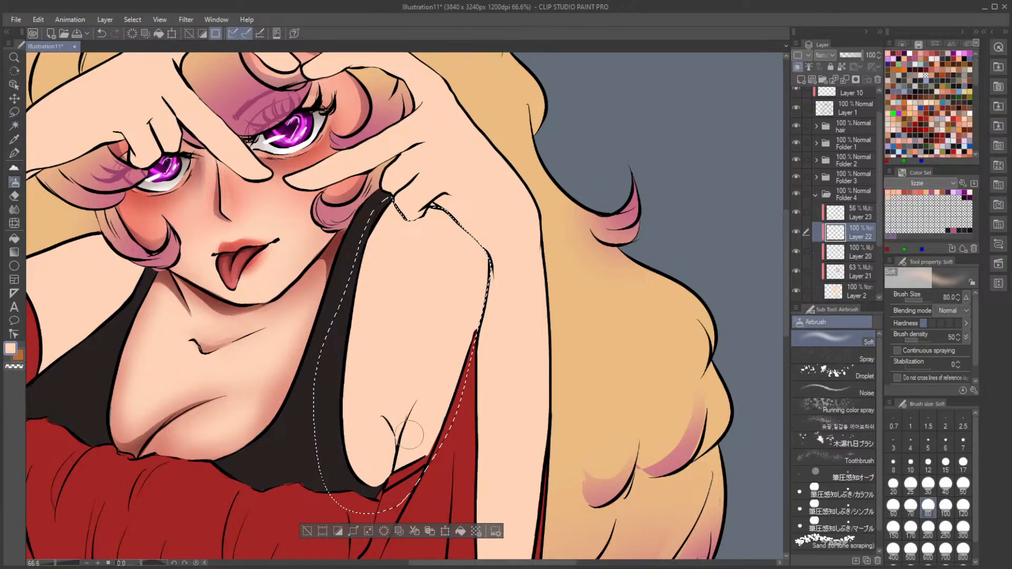
click(911, 53)
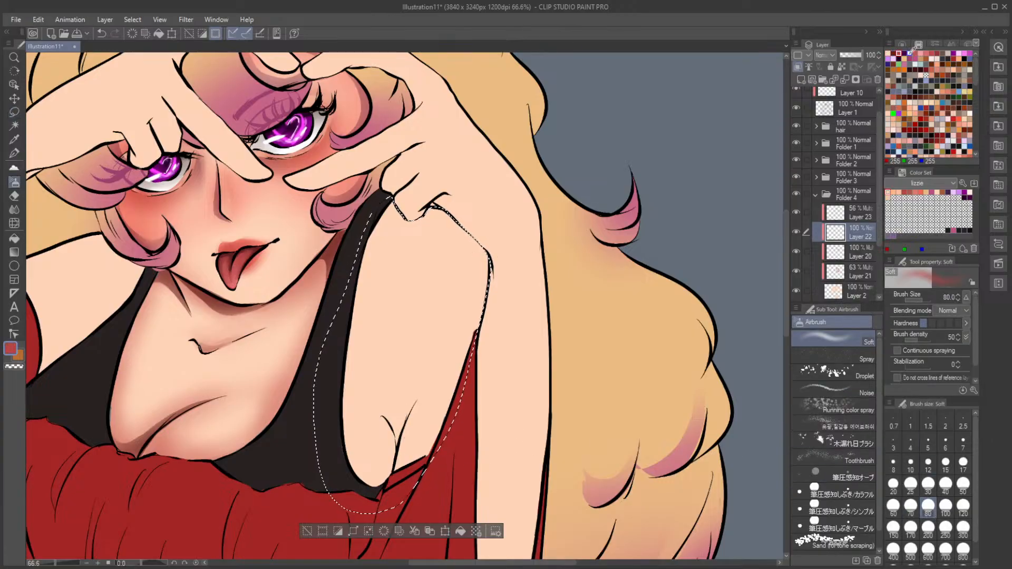
Step: Try shading the edges of the selected upper arm on Layer 22 with the Soft airbrush at size 80
mouse_move(361, 470)
mouse_down()
mouse_move(335, 358)
mouse_move(366, 262)
mouse_move(332, 371)
mouse_up()
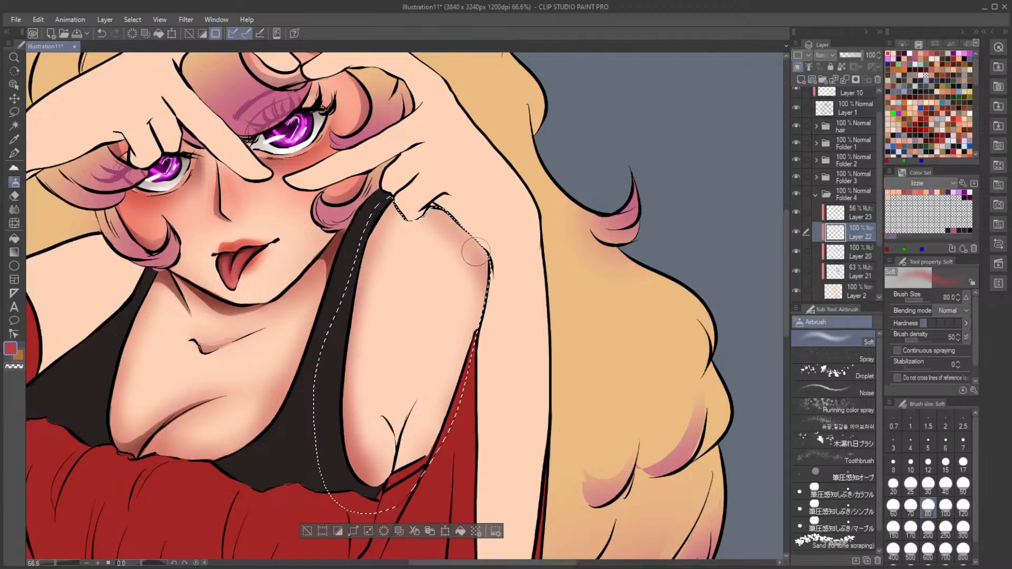
mouse_move(390, 184)
mouse_down()
mouse_move(451, 251)
mouse_move(441, 267)
mouse_move(400, 242)
mouse_up()
key(ctrl+z)
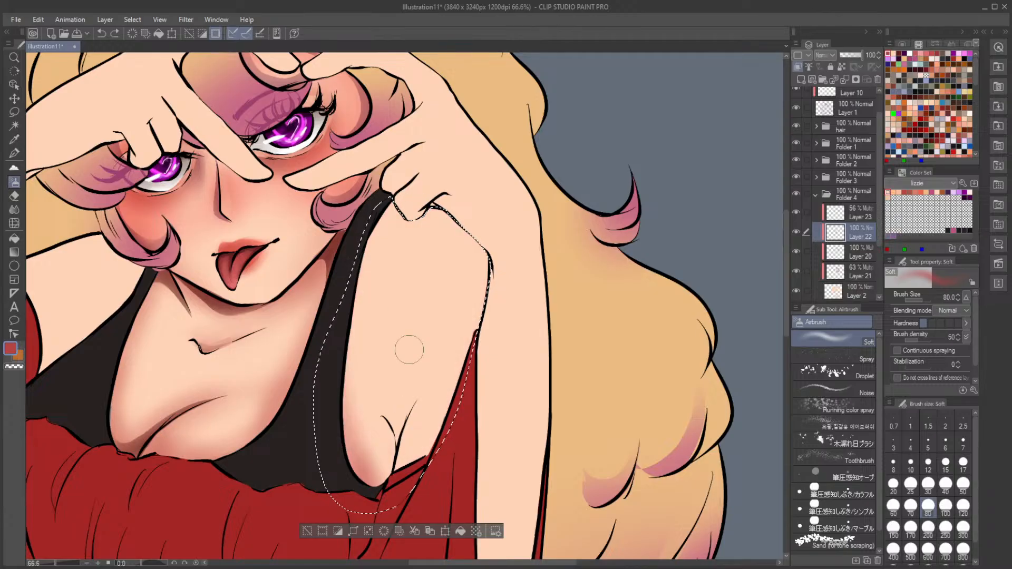
scroll(406, 346, down, 3)
drag(318, 247, 296, 275)
key(ctrl+z)
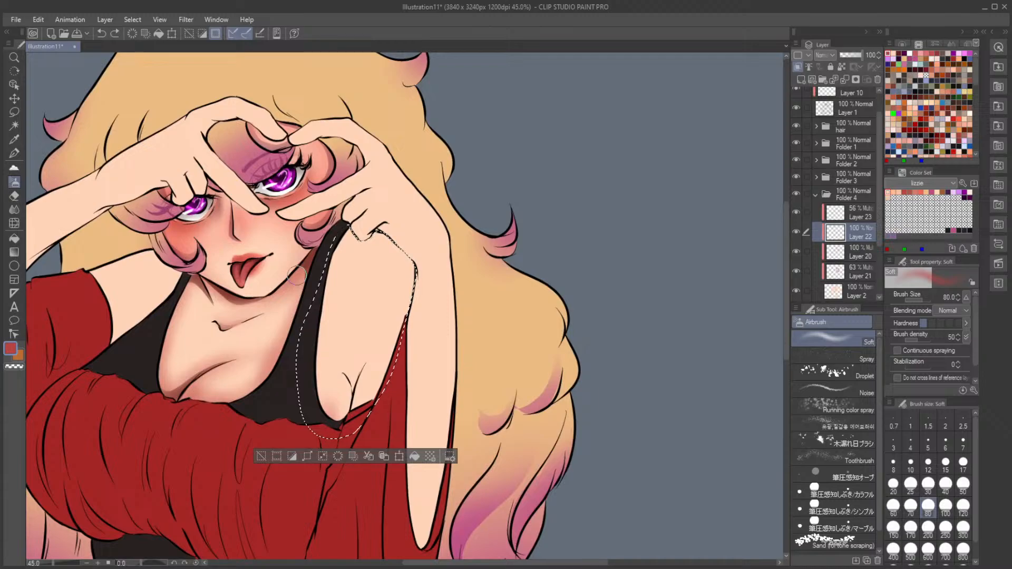
Step: Airbrush red shading on the shoulder below the hand at size 200 and along the arm's edges at size 80, and clear the selection
click(927, 528)
mouse_move(392, 227)
mouse_down()
mouse_move(420, 272)
mouse_move(372, 203)
mouse_move(391, 212)
mouse_move(420, 289)
mouse_move(347, 222)
mouse_move(412, 316)
mouse_up()
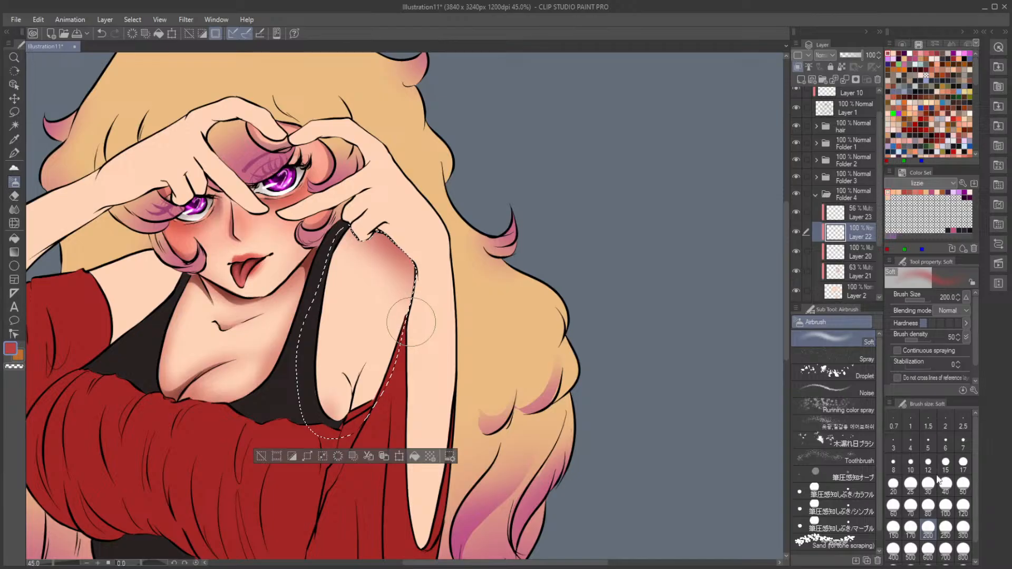
click(928, 506)
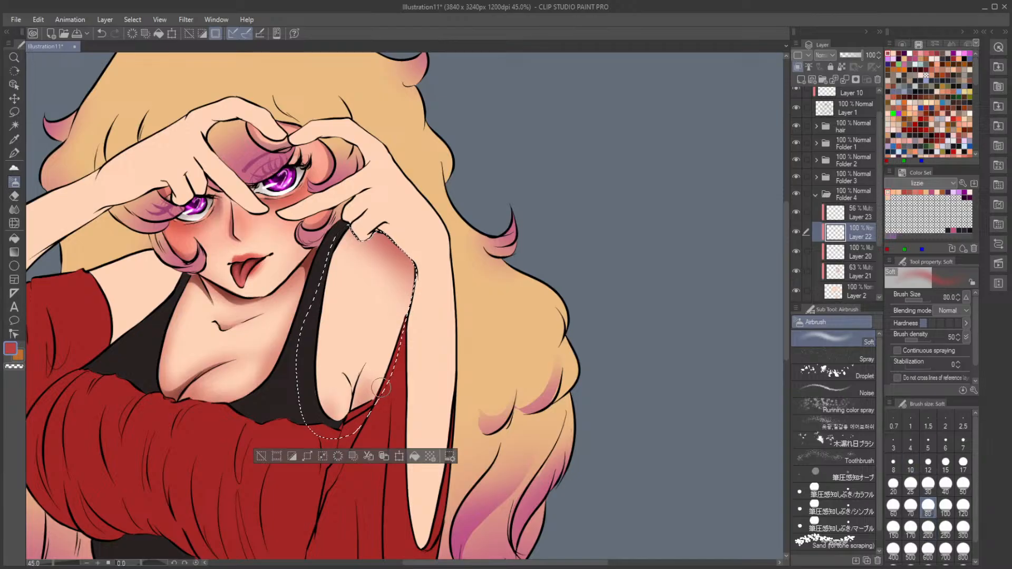
mouse_move(311, 327)
mouse_down()
mouse_move(317, 367)
mouse_move(346, 236)
mouse_up()
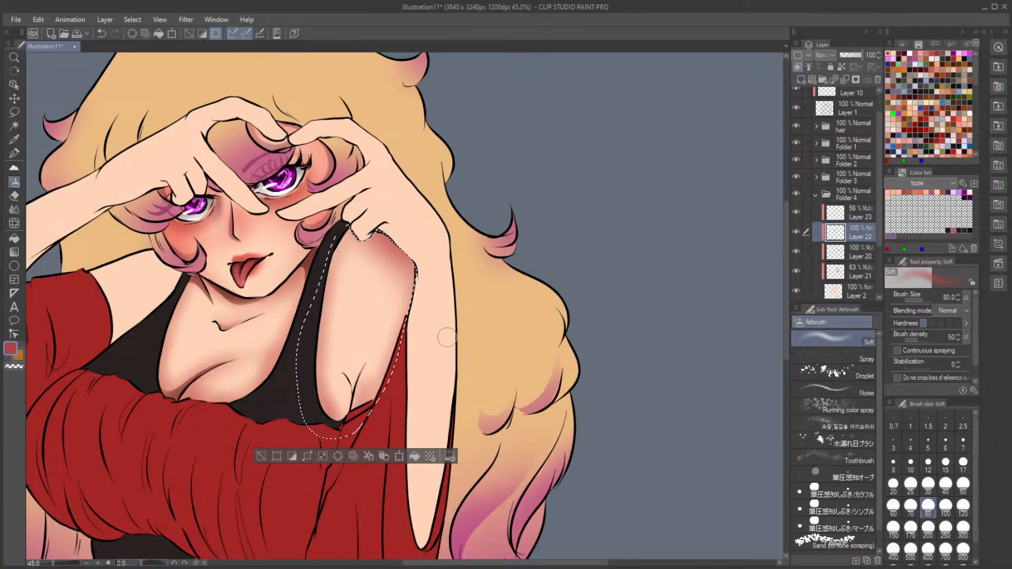
click(262, 457)
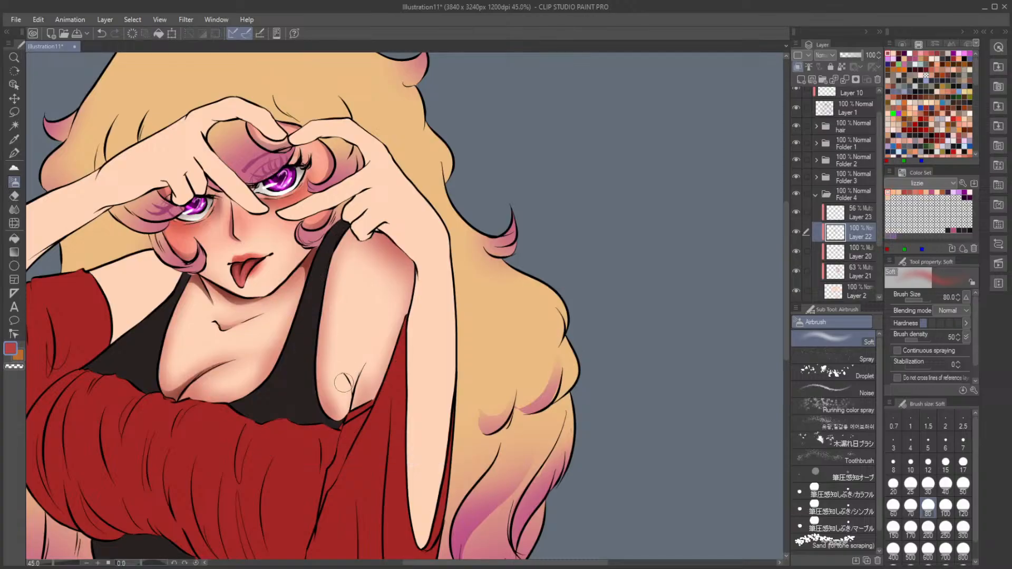
Step: Lasso the small V-shaped armpit crease and airbrush red shading inside it
key(m)
mouse_move(349, 373)
mouse_down()
mouse_move(353, 396)
mouse_move(367, 360)
mouse_move(344, 353)
mouse_move(343, 363)
mouse_up()
key(b)
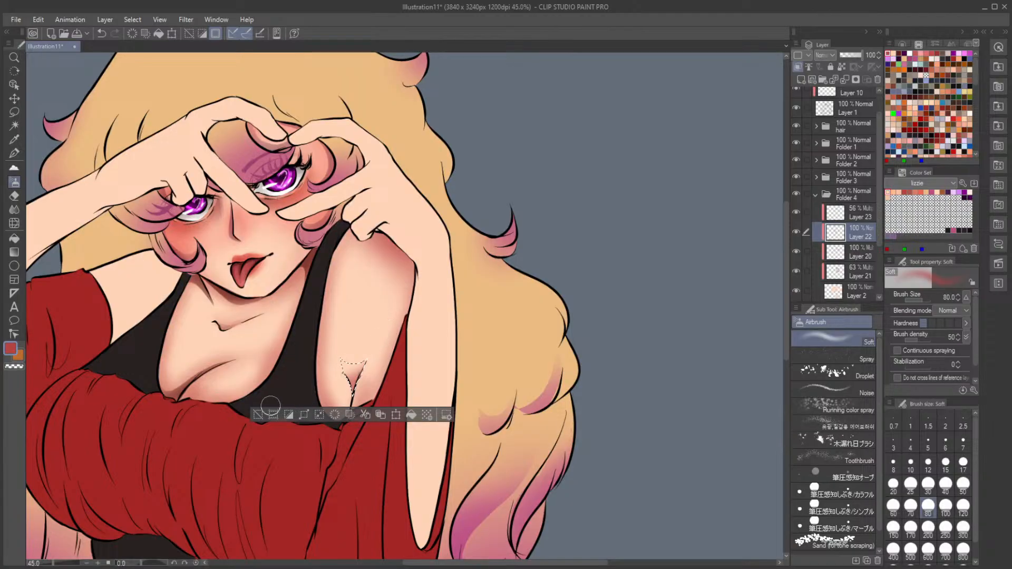
Step: Lasso a narrow shadow strip along the shoulder below the hand, and undo the Layer 22 arm shading back to the upper-arm selection
key(m)
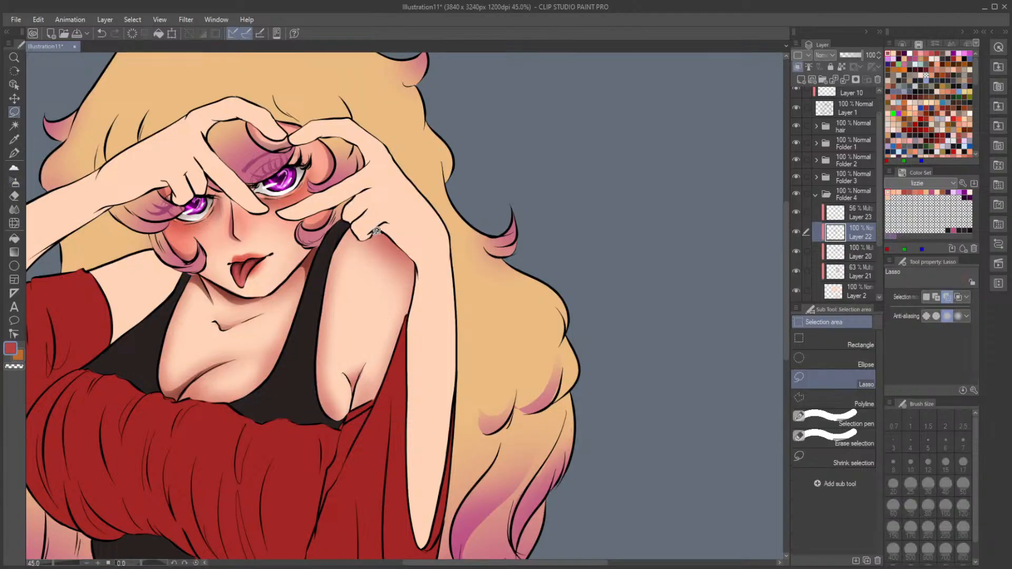
mouse_move(413, 276)
mouse_down()
mouse_move(405, 319)
mouse_move(412, 301)
mouse_up()
drag(385, 227, 384, 228)
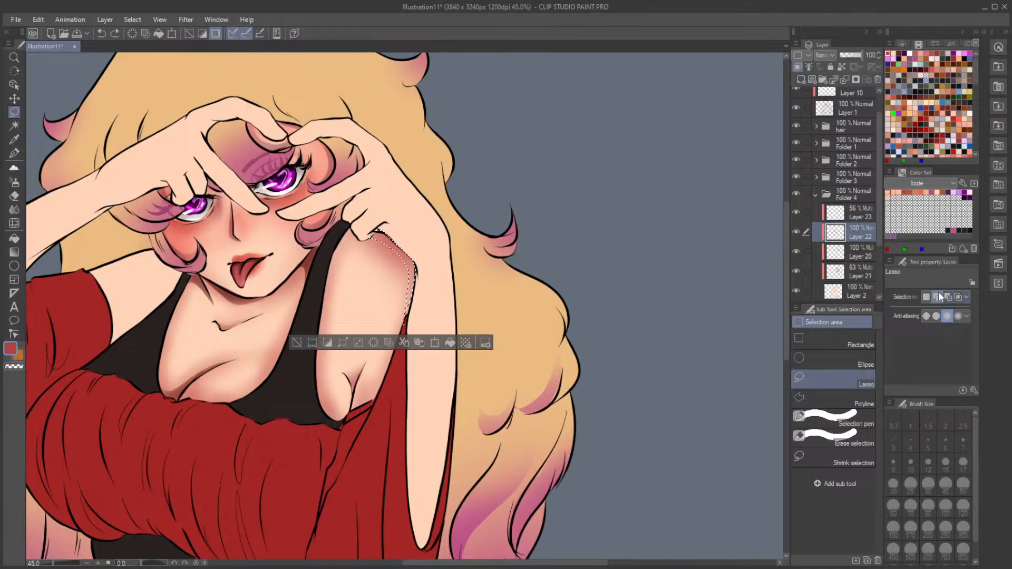
mouse_move(409, 296)
mouse_down()
mouse_move(407, 321)
mouse_move(416, 280)
mouse_move(402, 331)
mouse_move(410, 300)
mouse_move(415, 295)
mouse_up()
key(ctrl+z)
key(b)
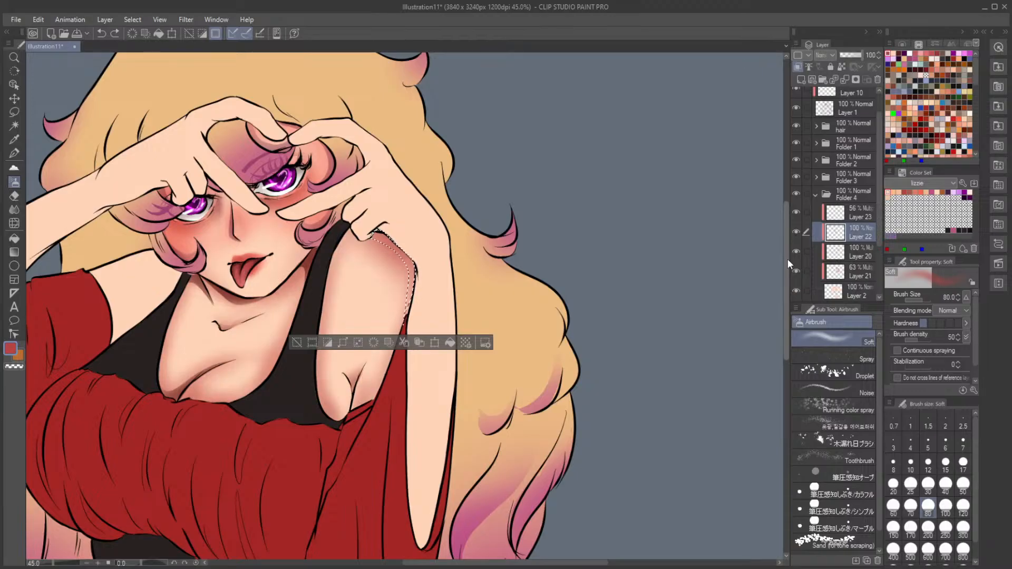
key(ctrl+z)
key(ctrl+z)
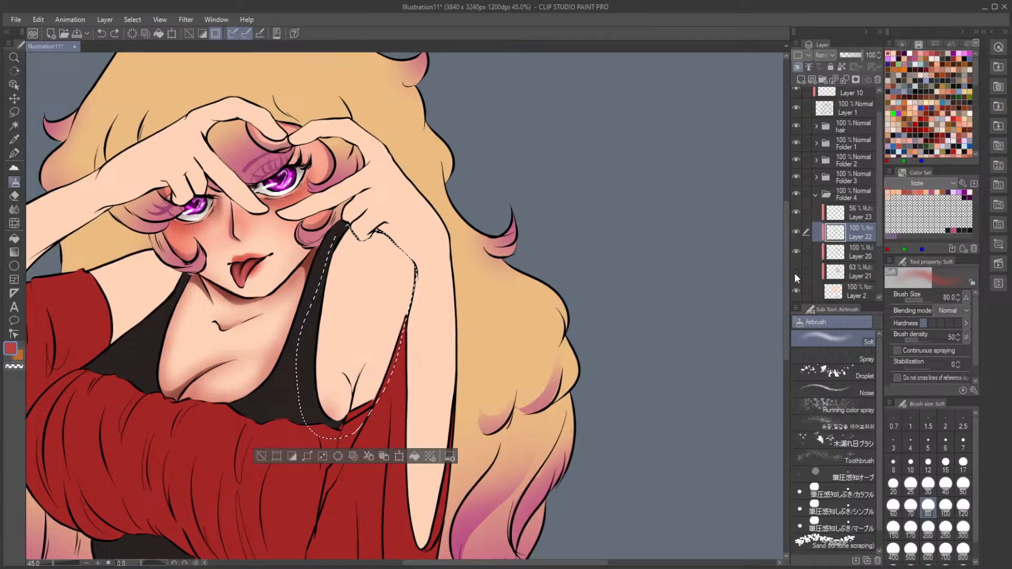
Step: On Layer 21, airbrush soft red shading around the selected upper arm's edges at size 200 and clear the selection
click(868, 271)
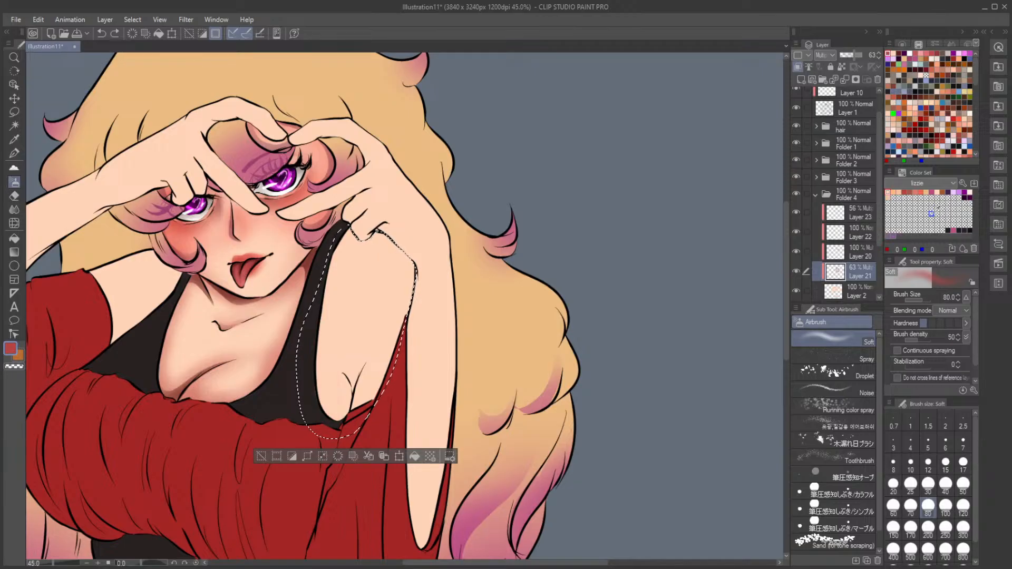
click(927, 527)
mouse_move(430, 240)
mouse_down()
mouse_move(381, 197)
mouse_move(431, 247)
mouse_move(417, 280)
mouse_up()
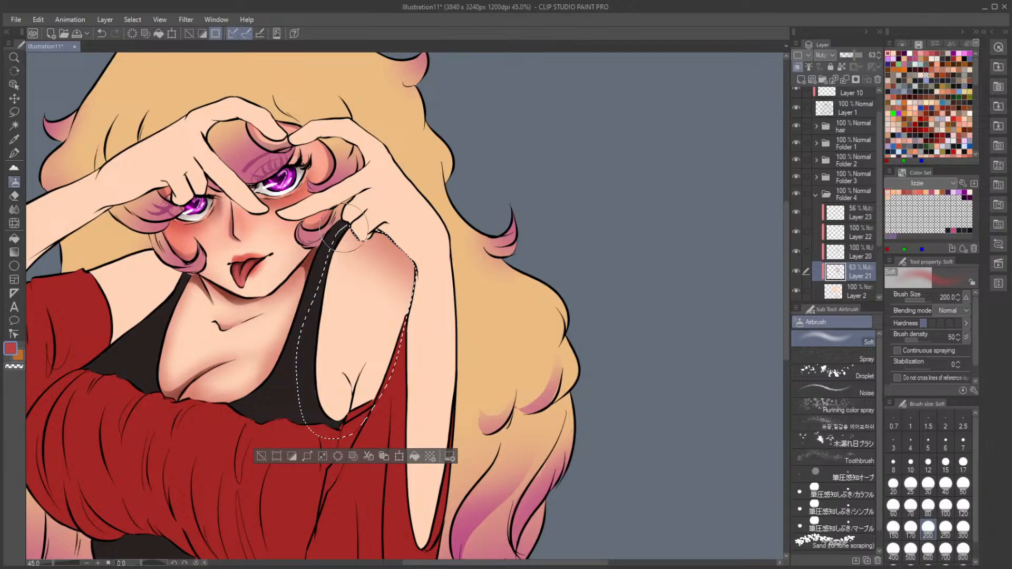
drag(330, 285, 354, 466)
drag(348, 253, 337, 437)
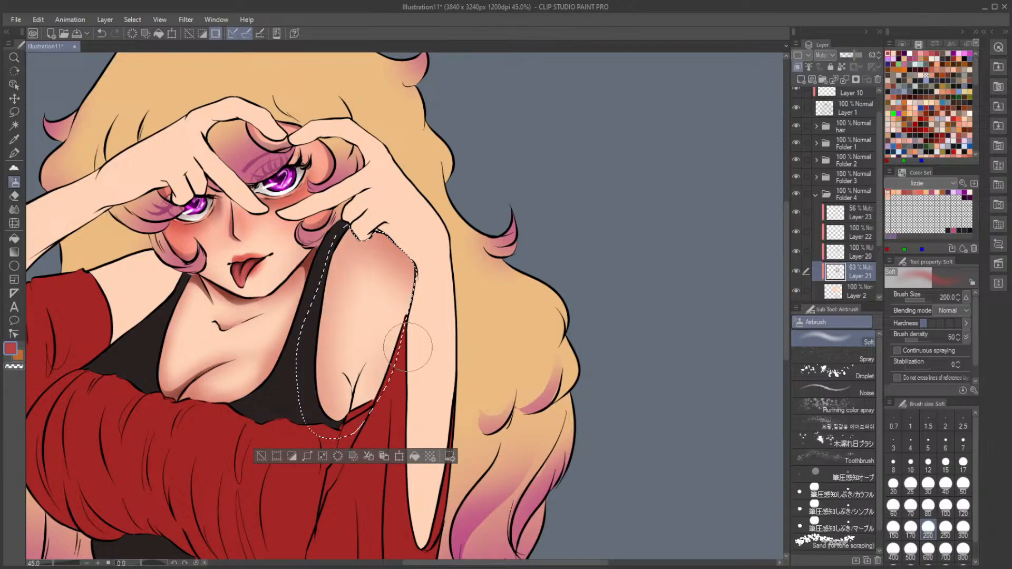
drag(409, 346, 390, 412)
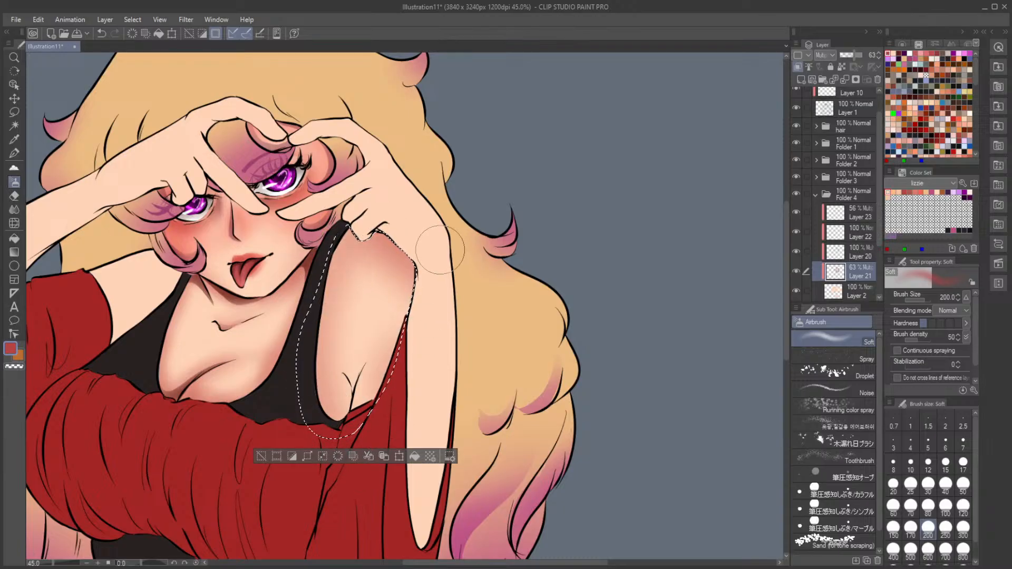
click(261, 456)
Step: Lasso the armpit crease, shade it with the Soft airbrush at size 80, and clear the selection
key(m)
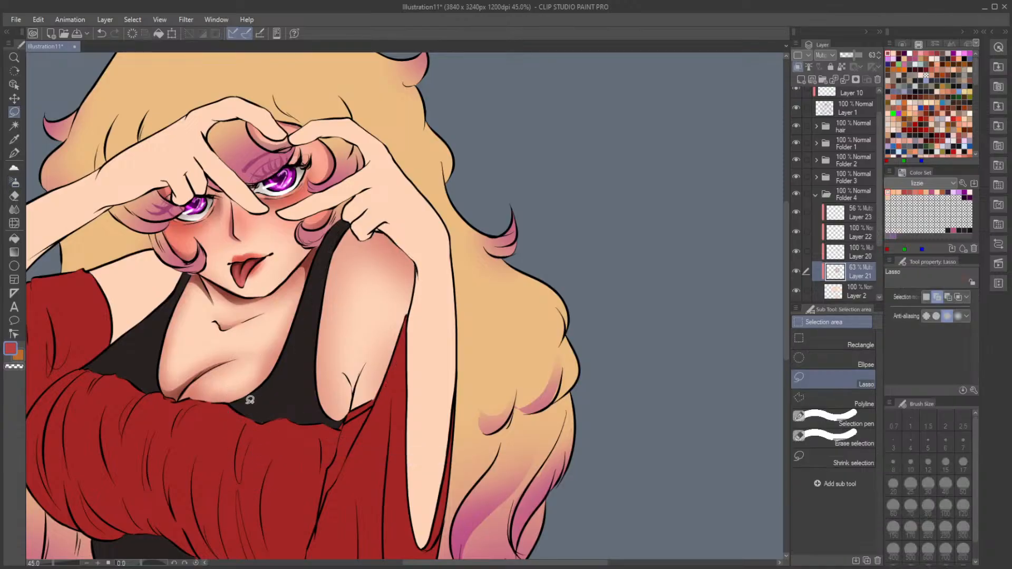
mouse_move(351, 367)
mouse_down()
mouse_move(370, 350)
mouse_move(352, 400)
mouse_move(343, 366)
mouse_up()
key(b)
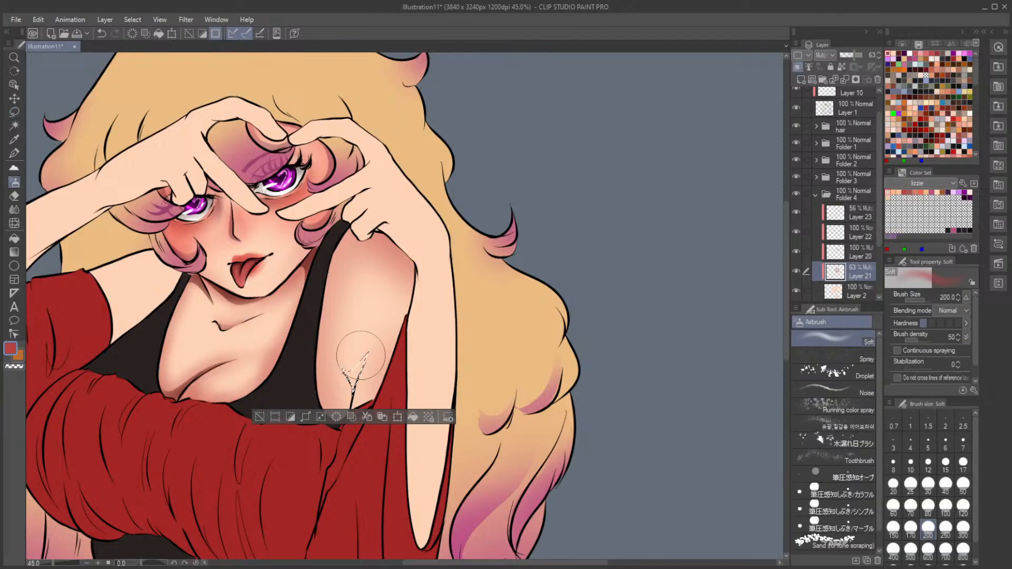
click(928, 507)
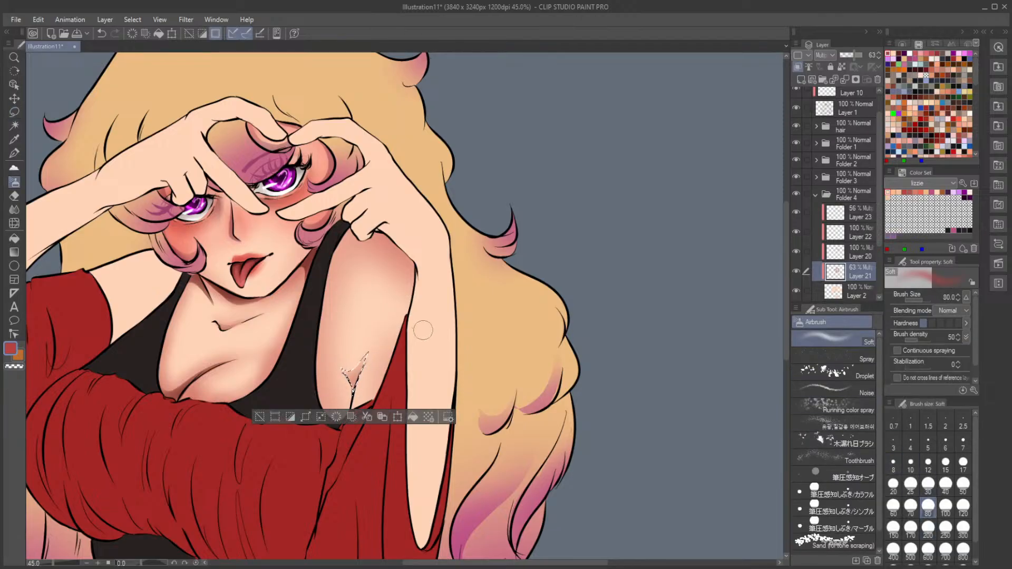
click(259, 416)
Step: Lasso the lower curve of skin beside the black top, airbrush red shading into it, and clear the selection
key(m)
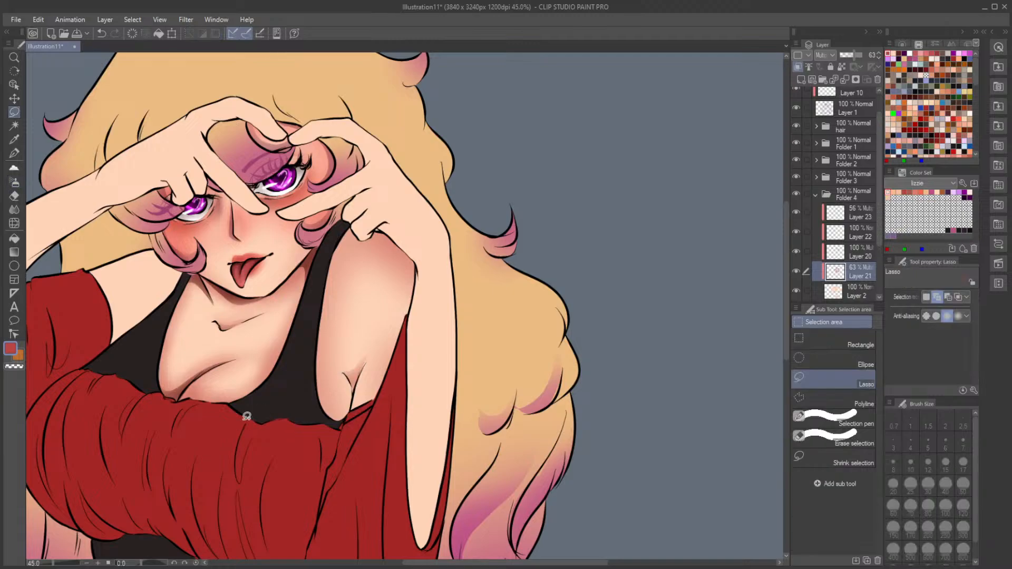
mouse_move(316, 363)
mouse_down()
mouse_move(334, 407)
mouse_move(353, 393)
mouse_move(352, 413)
mouse_move(335, 442)
mouse_up()
key(b)
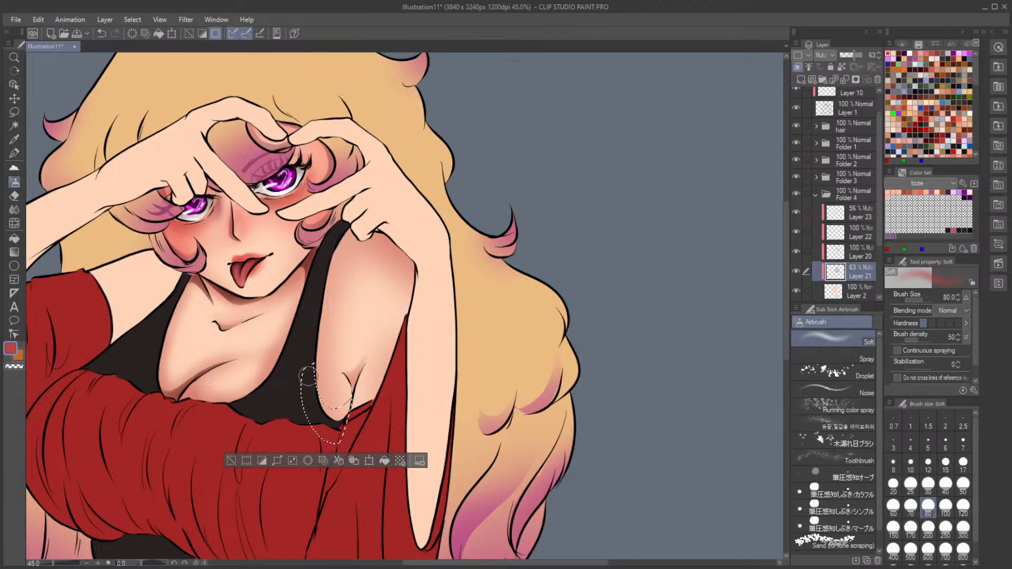
key(ctrl+d)
Step: Lasso a strip of the upper arm along the red sleeve's edge, shade it with the size 80 airbrush, and clear the selection
key(m)
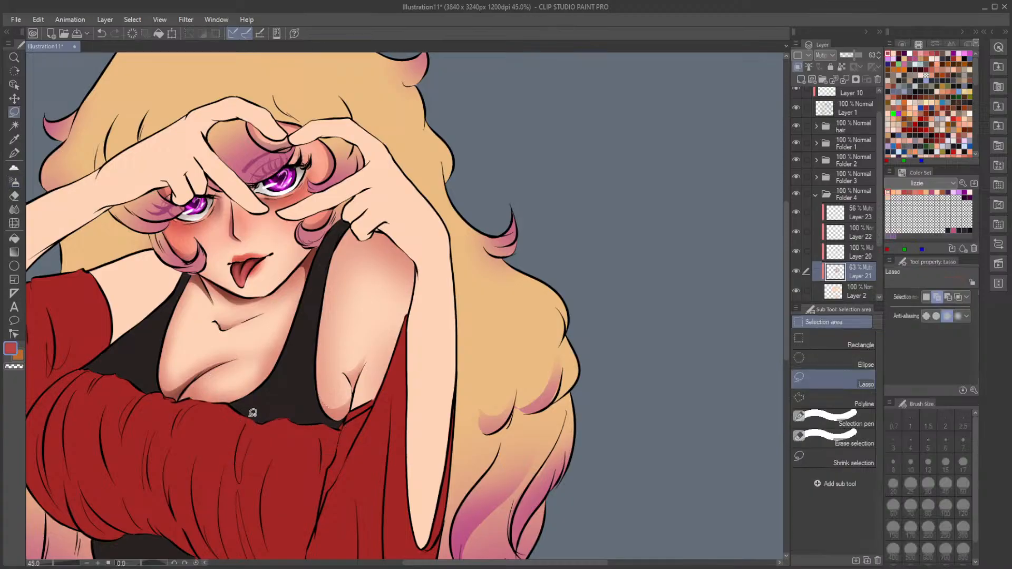
mouse_move(355, 401)
mouse_down()
mouse_move(421, 286)
mouse_move(379, 415)
mouse_move(351, 410)
mouse_up()
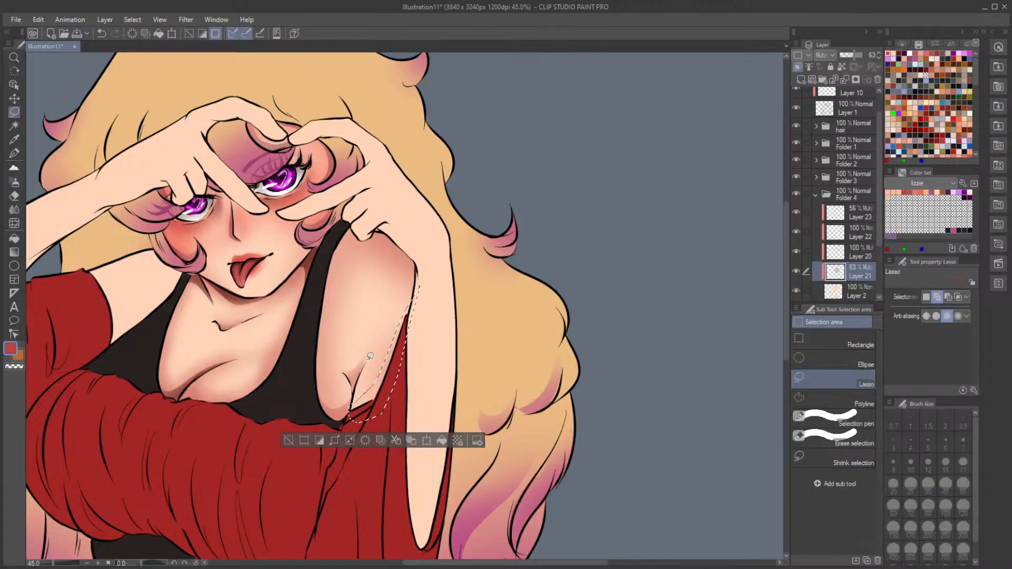
mouse_move(419, 285)
mouse_down()
mouse_move(406, 349)
mouse_move(416, 358)
mouse_move(429, 264)
mouse_up()
key(b)
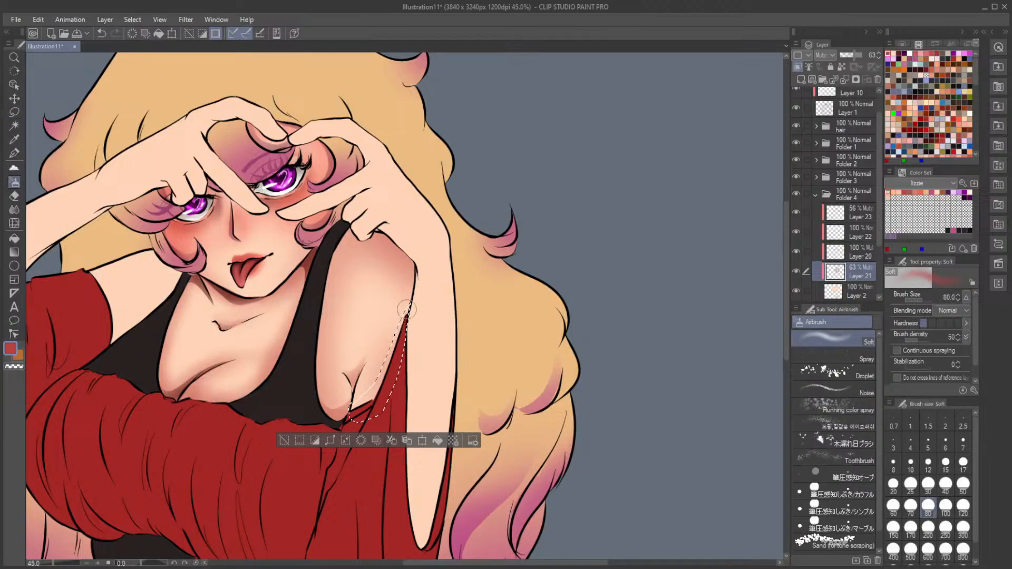
click(282, 440)
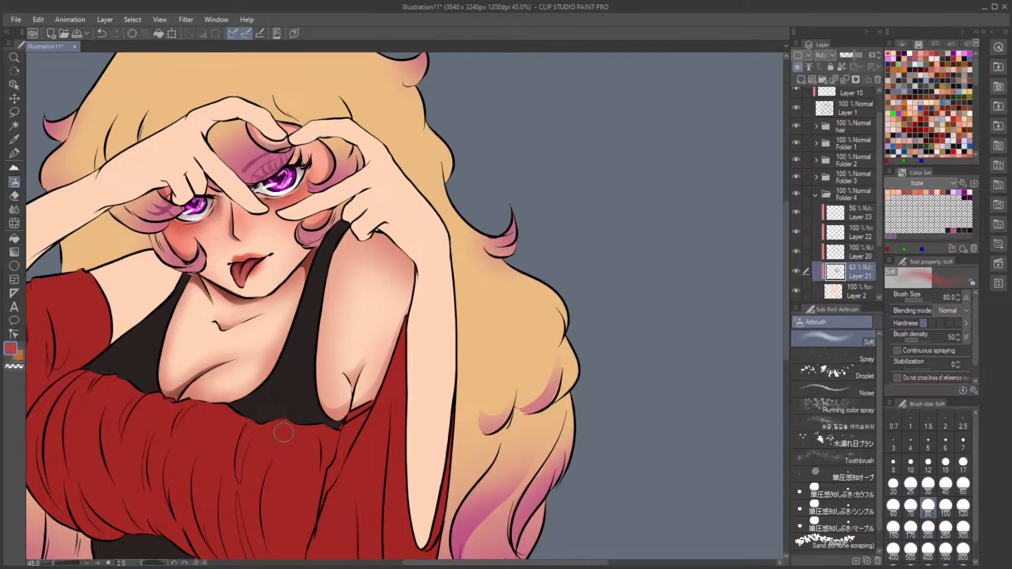
Step: Lasso the shoulder skin directly beneath the raised hand and wrist, down to the forearm's inner edge
key(m)
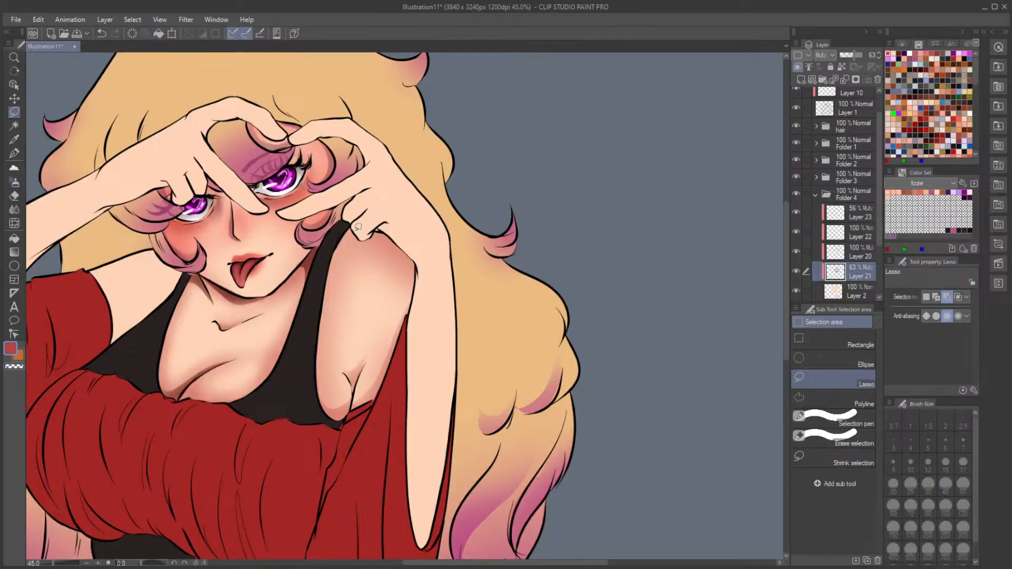
mouse_move(345, 227)
mouse_down()
mouse_move(352, 242)
mouse_move(380, 234)
mouse_move(419, 265)
mouse_move(388, 231)
mouse_move(360, 240)
mouse_move(346, 227)
mouse_up()
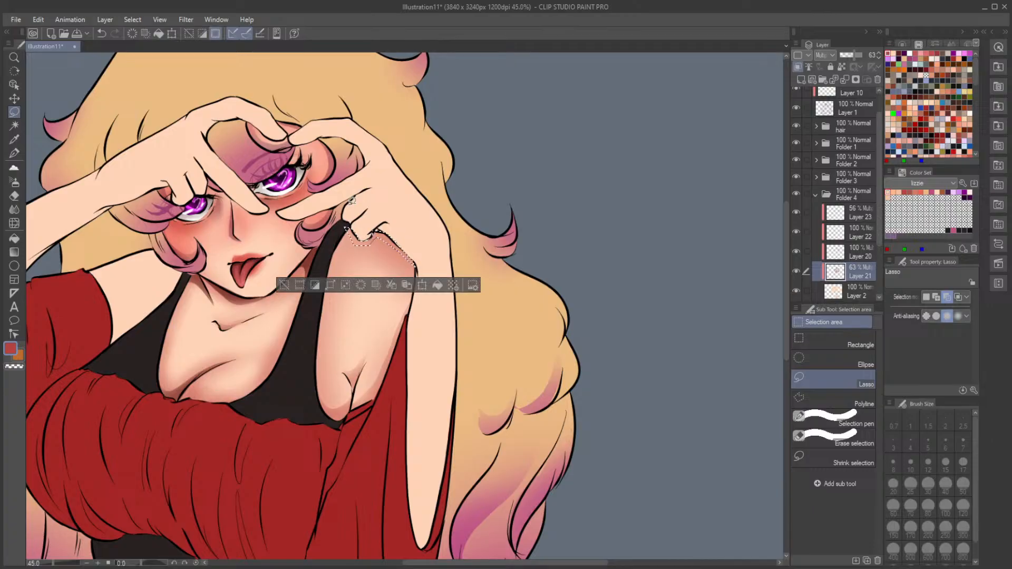
key(b)
mouse_move(357, 238)
mouse_down()
mouse_move(404, 255)
mouse_move(371, 242)
mouse_move(384, 243)
mouse_up()
click(284, 285)
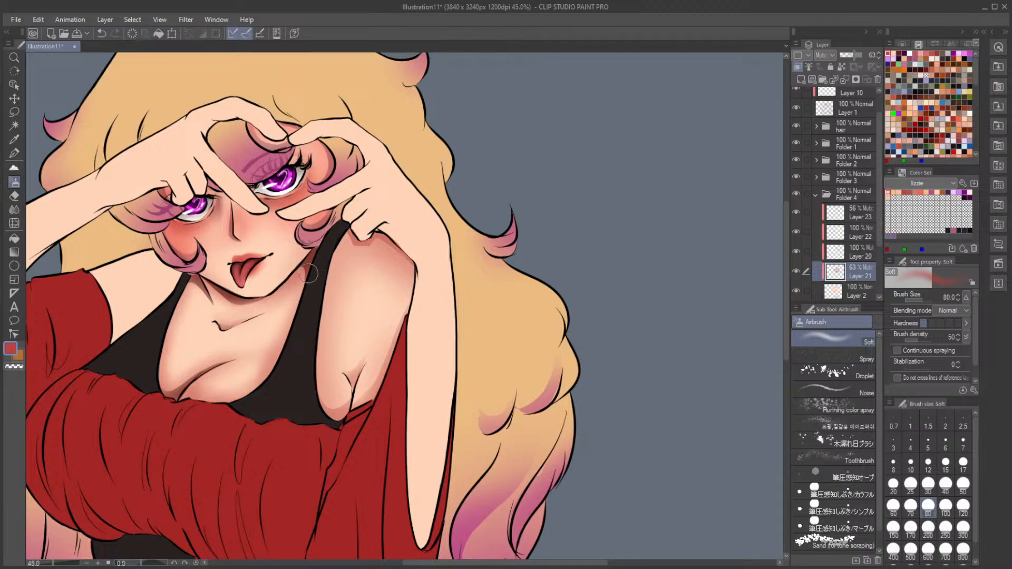
key(ctrl+z)
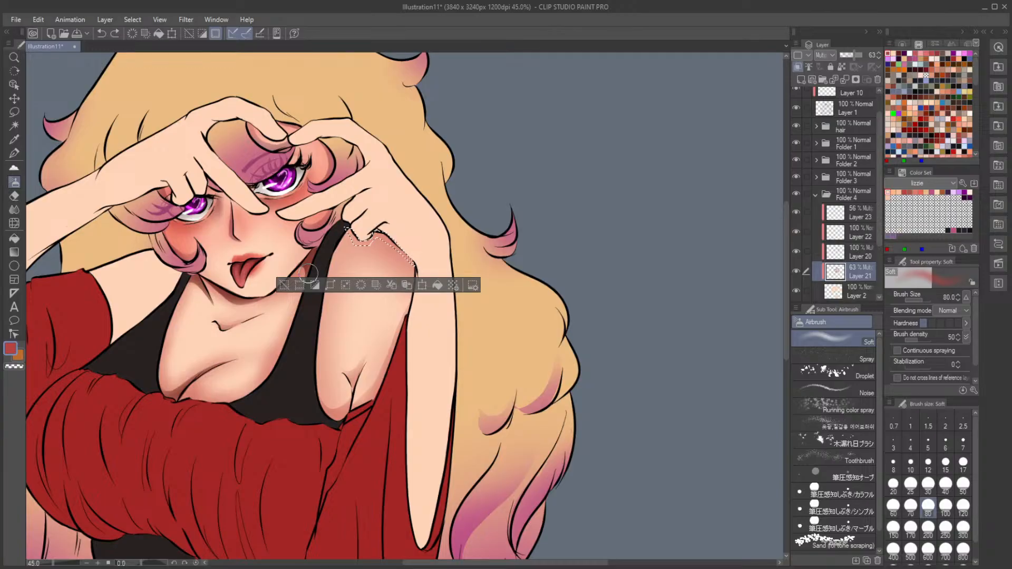
key(m)
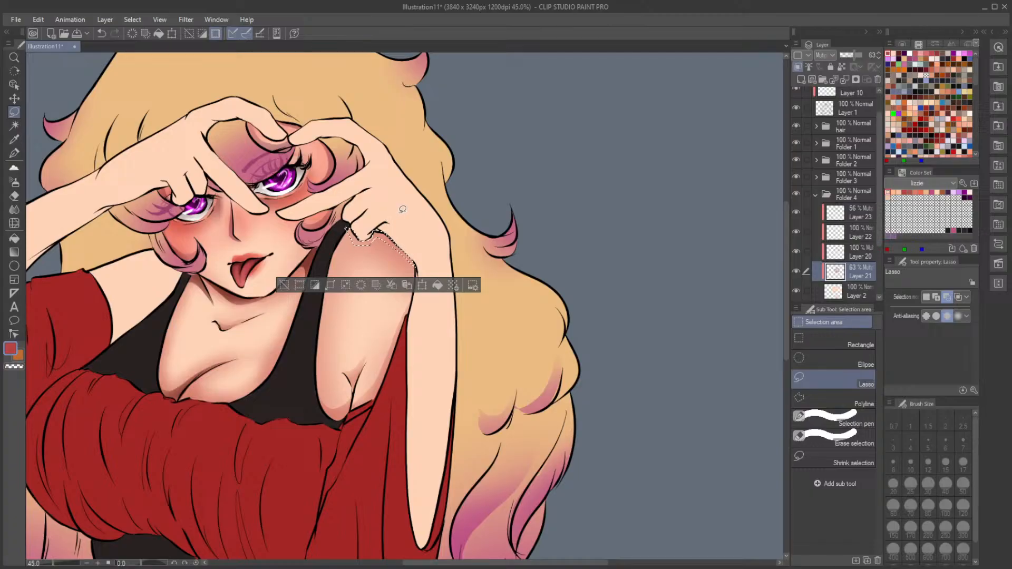
key(b)
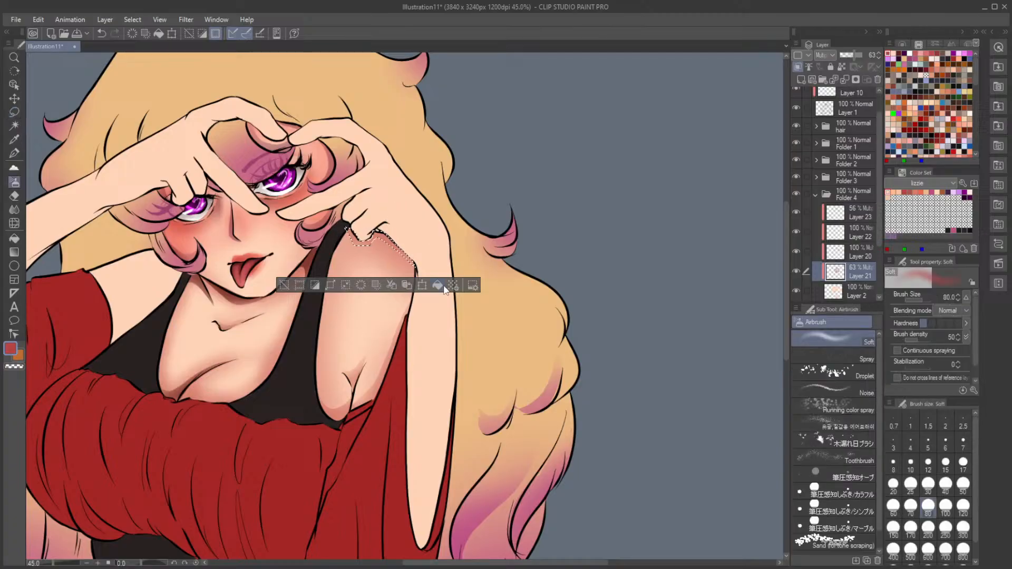
key(ctrl+z)
Step: On Layer 20, airbrush dark red shadow at size 100 into the selected shoulder area beneath the hand and clear the selection
click(858, 248)
click(902, 52)
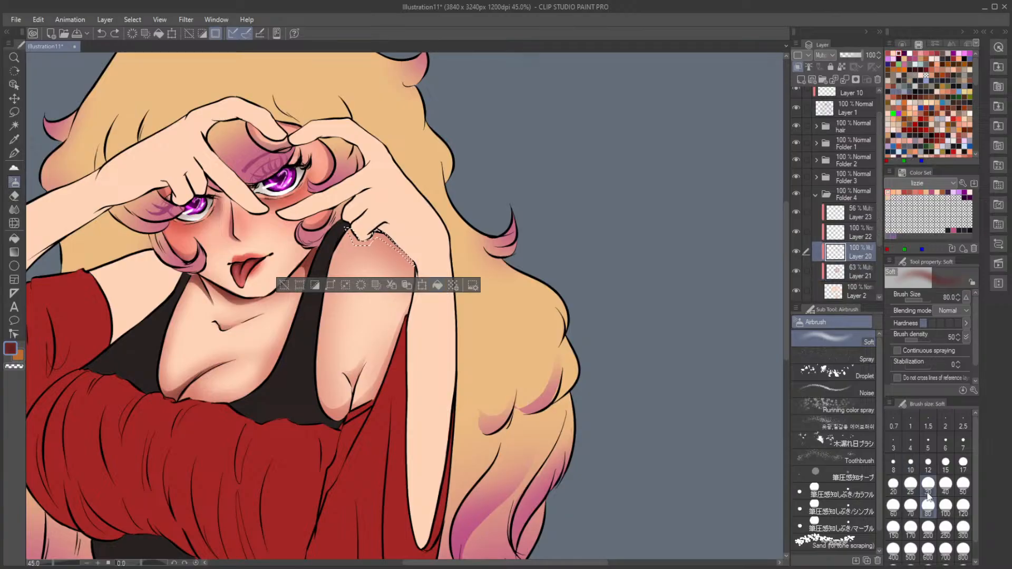
click(946, 506)
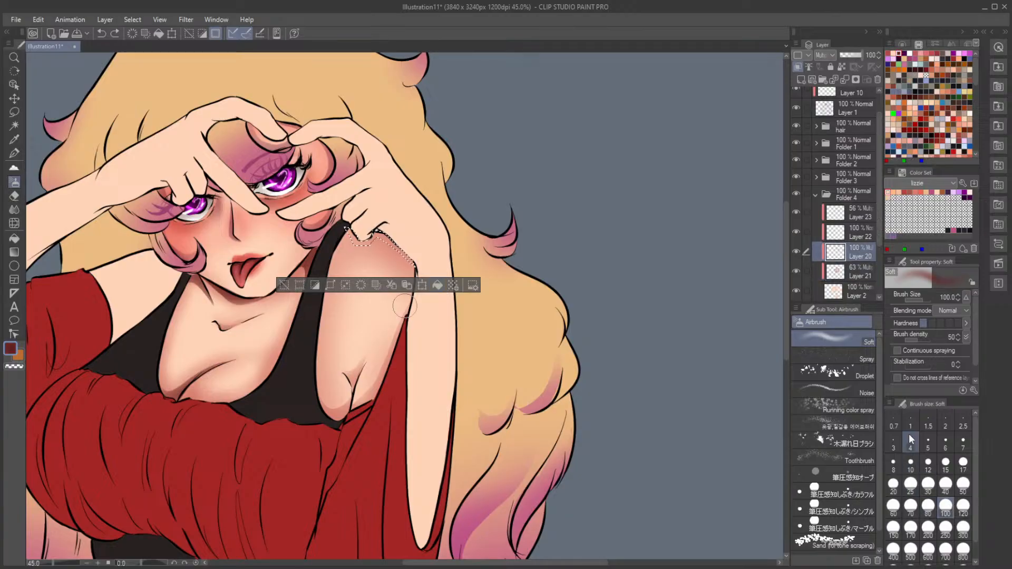
click(284, 285)
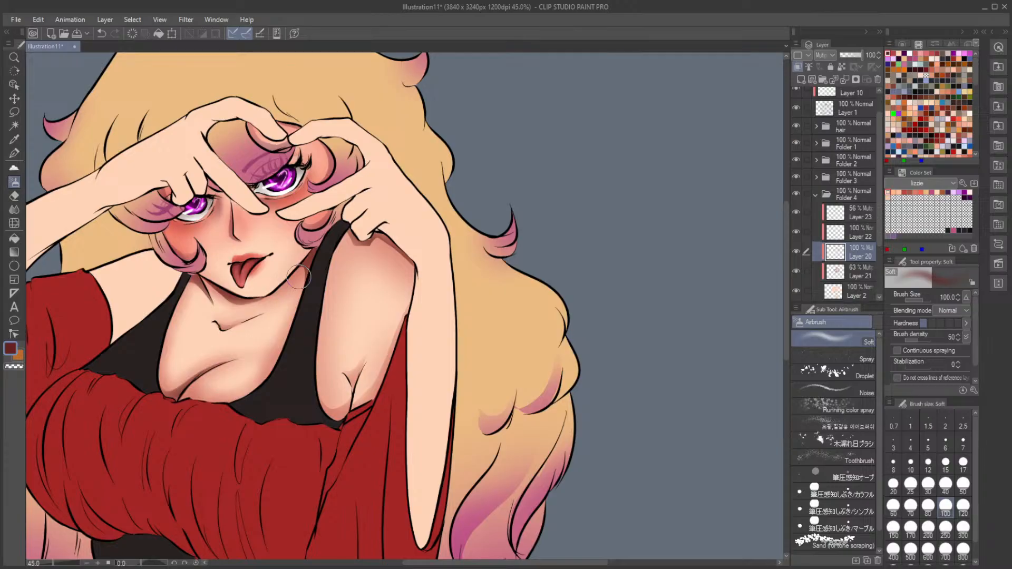
Step: Lasso the other bare shoulder between the red sleeve, the hair curl and the black top's strap
drag(419, 562, 384, 562)
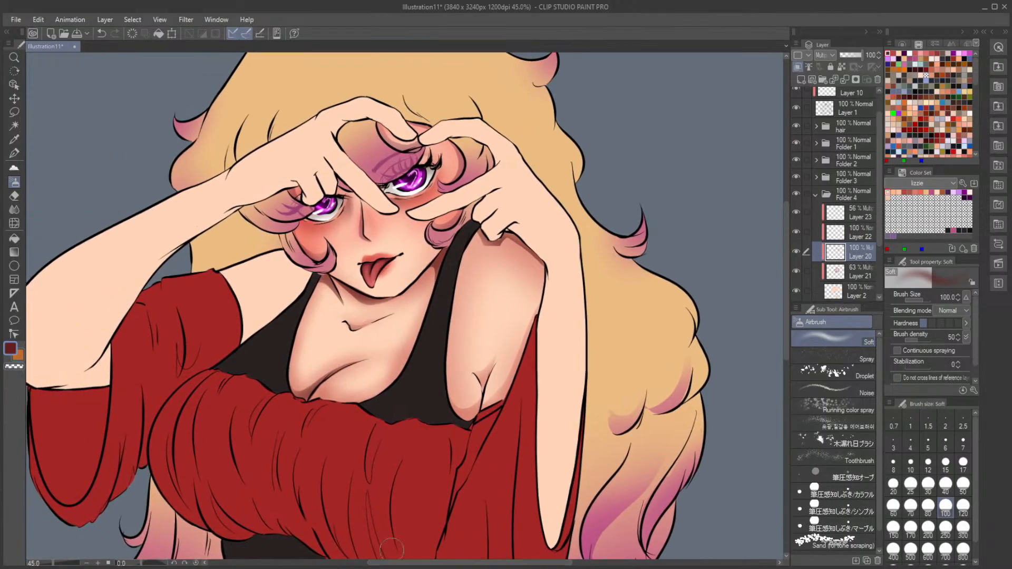
key(m)
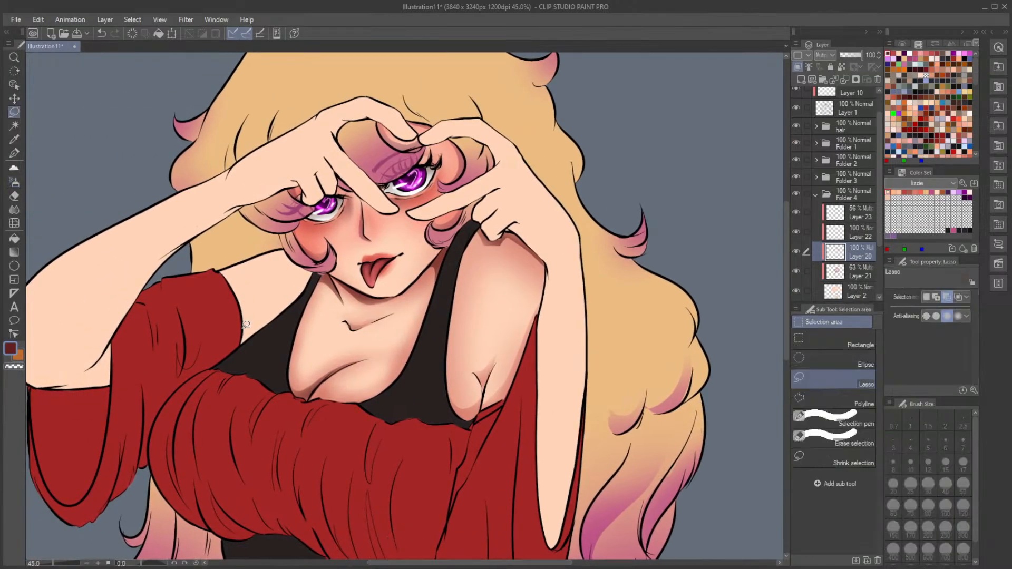
drag(236, 332, 287, 297)
click(165, 349)
mouse_move(210, 268)
mouse_down()
mouse_move(247, 349)
mouse_move(316, 278)
mouse_move(286, 238)
mouse_move(206, 266)
mouse_up()
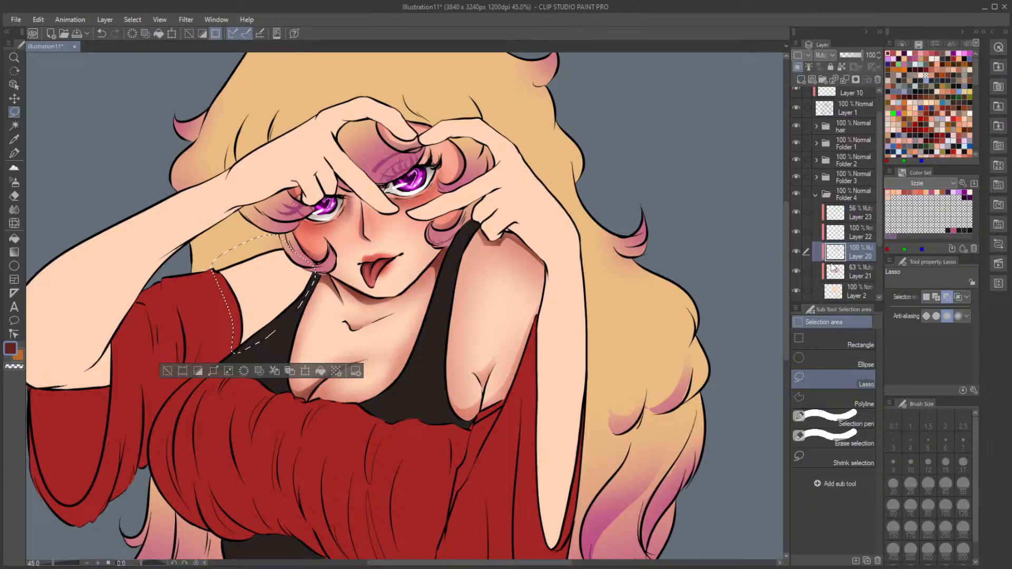
Step: On Layer 21, shade the selected shoulder's edges with the Soft airbrush in light red at size 100 and clear the selection
click(795, 270)
click(795, 271)
click(849, 271)
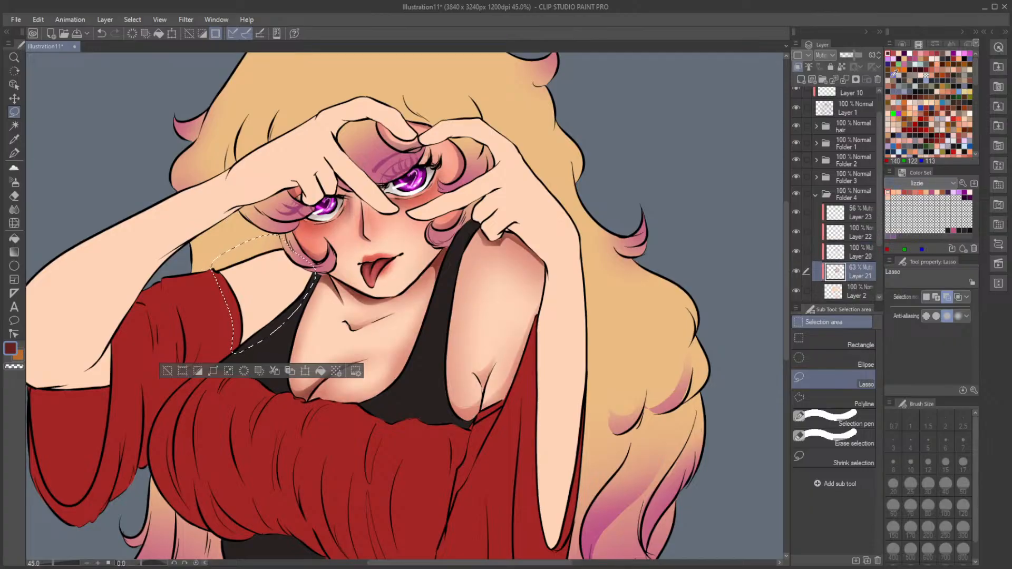
click(893, 53)
click(14, 182)
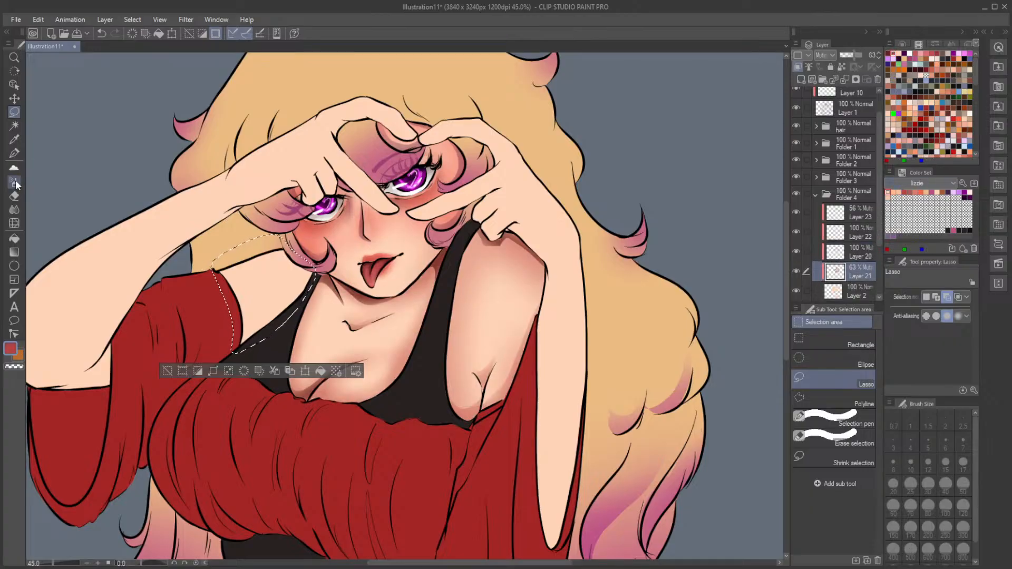
drag(244, 342, 277, 317)
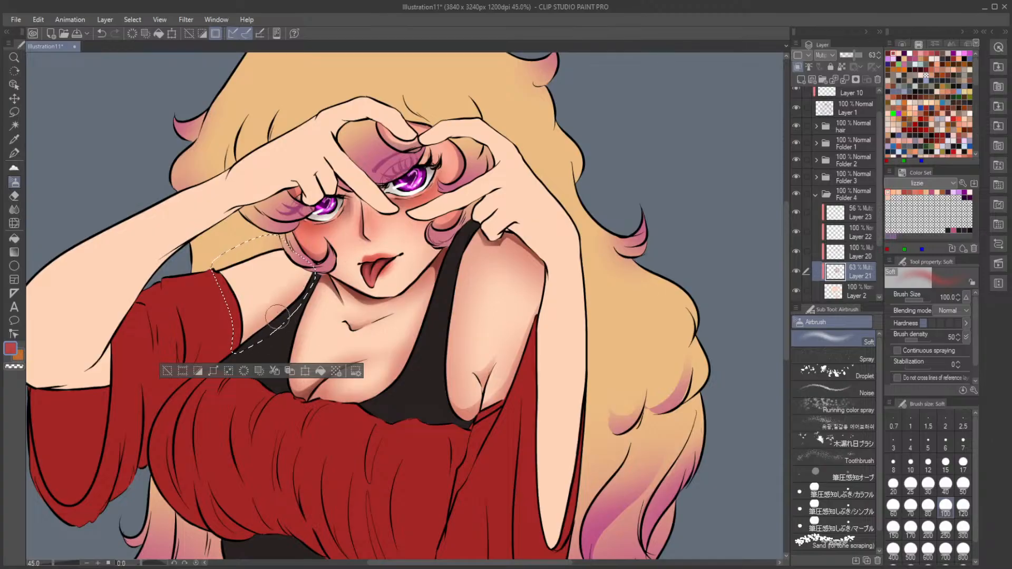
mouse_move(293, 256)
mouse_down()
mouse_move(262, 257)
mouse_move(321, 266)
mouse_move(294, 248)
mouse_up()
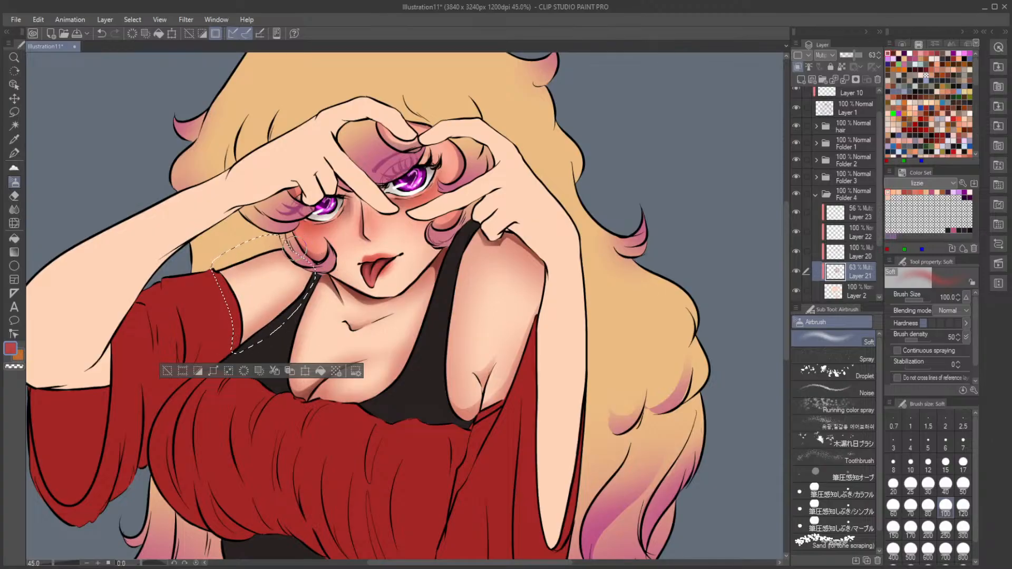
click(167, 371)
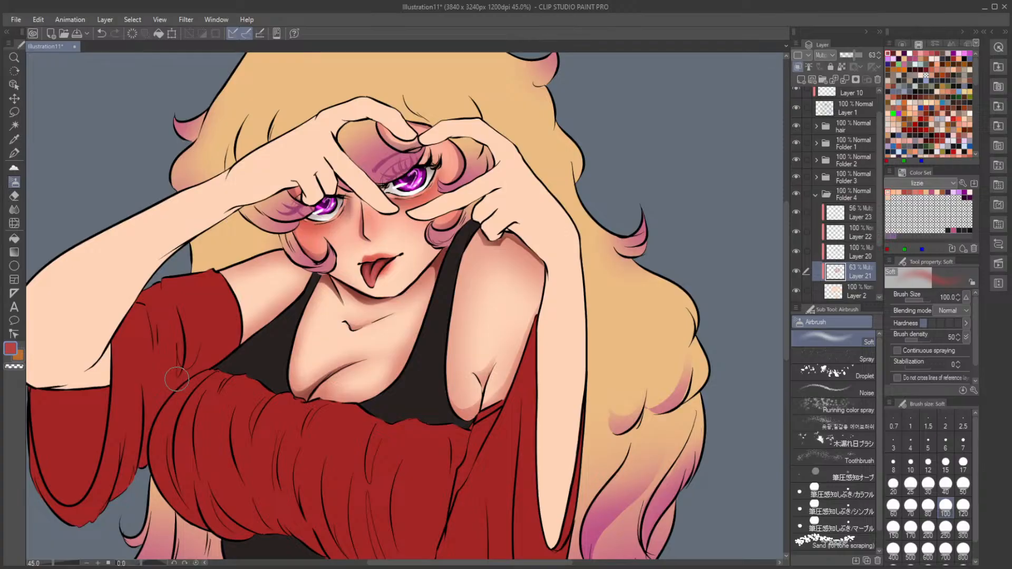
Step: Switch to Layer 20, restore the shoulder selection and airbrush dark red shading beneath the hair curl
click(854, 252)
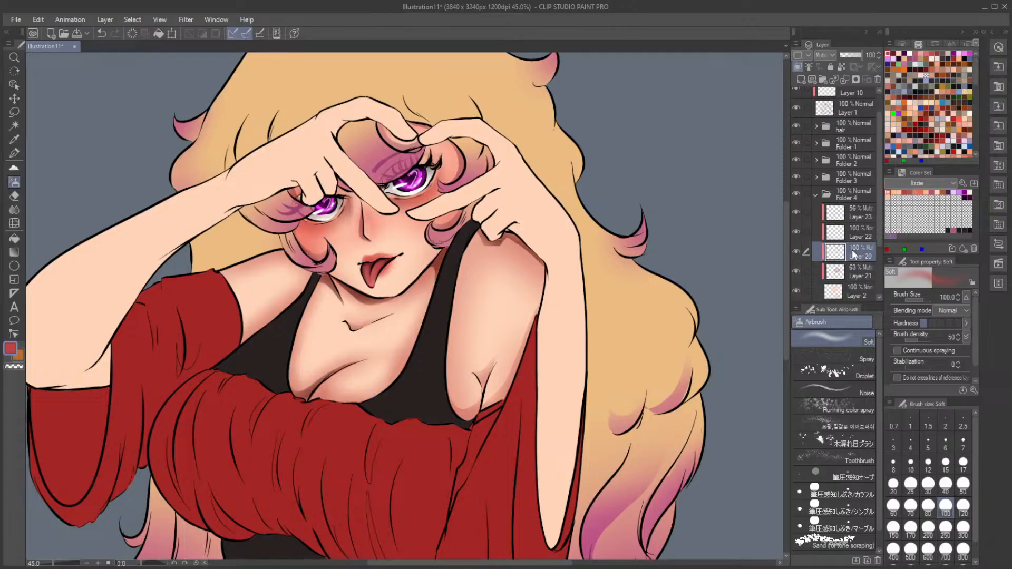
key(ctrl+z)
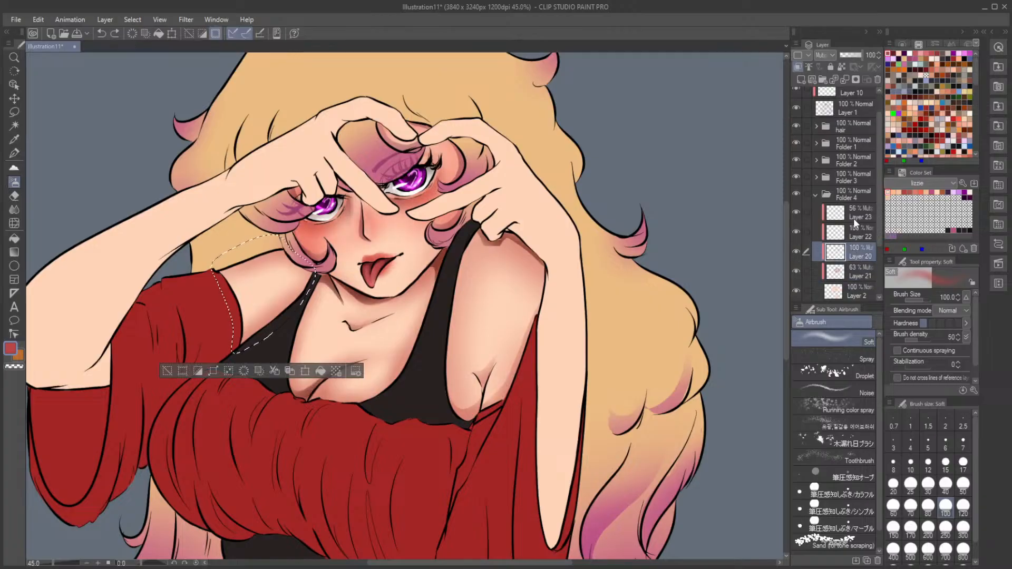
click(898, 52)
drag(283, 254, 328, 246)
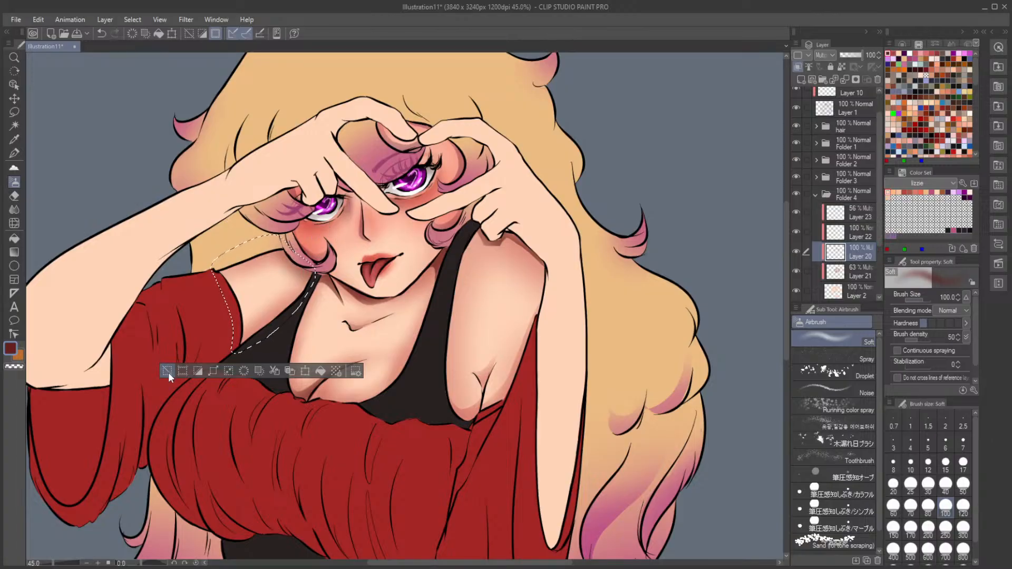
key(m)
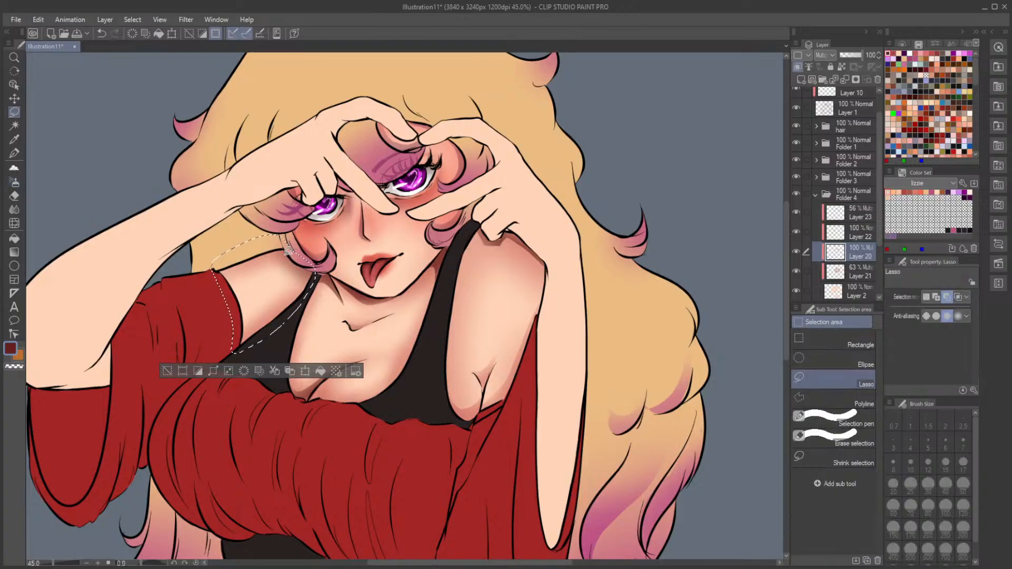
drag(289, 250, 298, 272)
key(b)
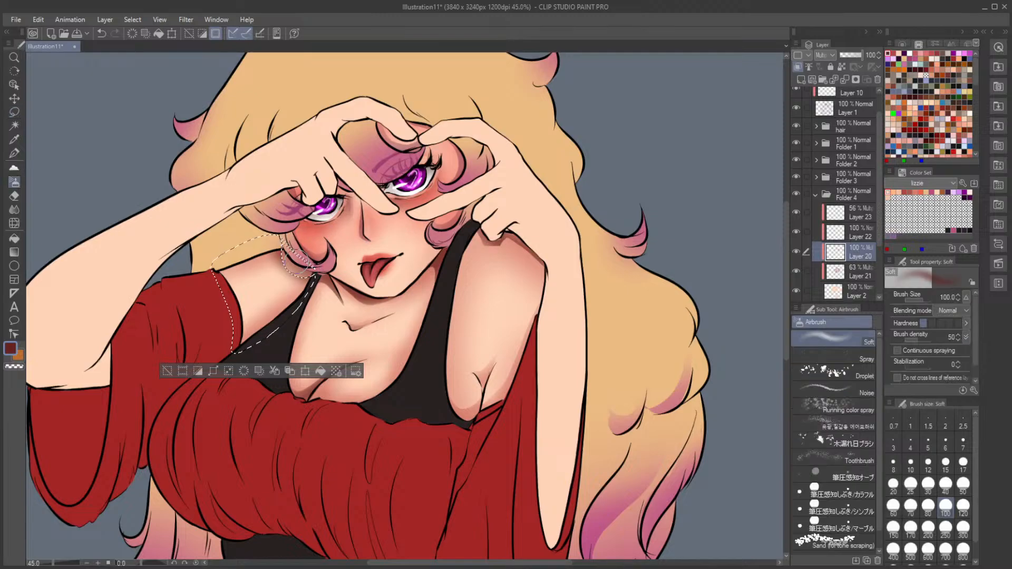
key(ctrl+d)
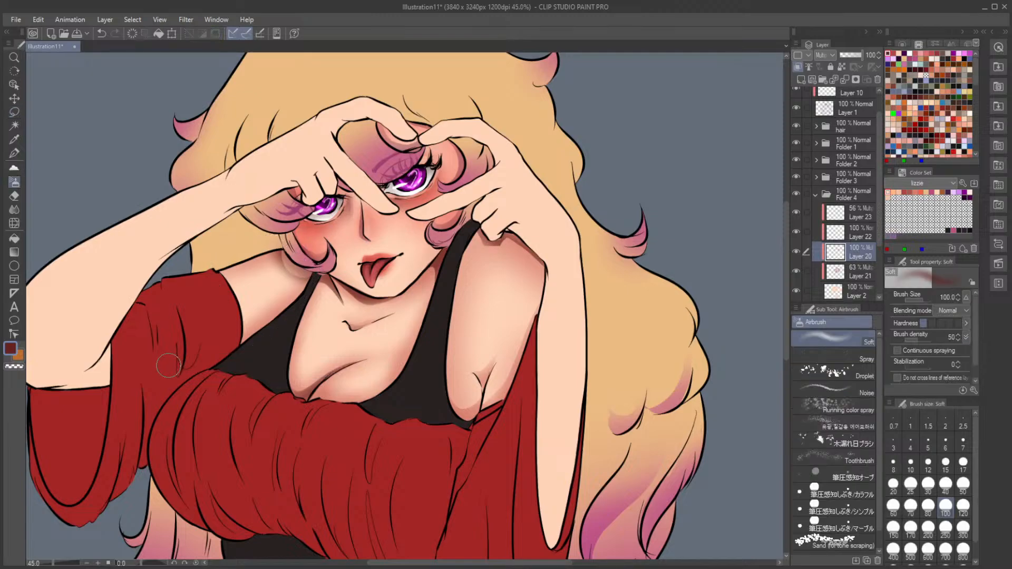
key(ctrl+z)
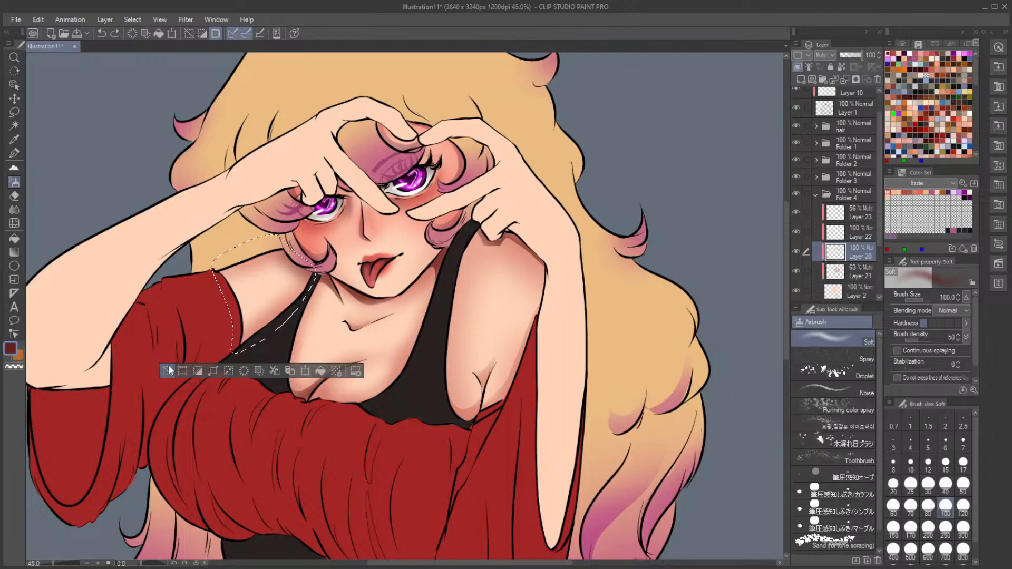
Step: Replace the shoulder selection with a lasso around the hair curl's cast shadow, airbrush it dark red, and clear the selection
click(169, 371)
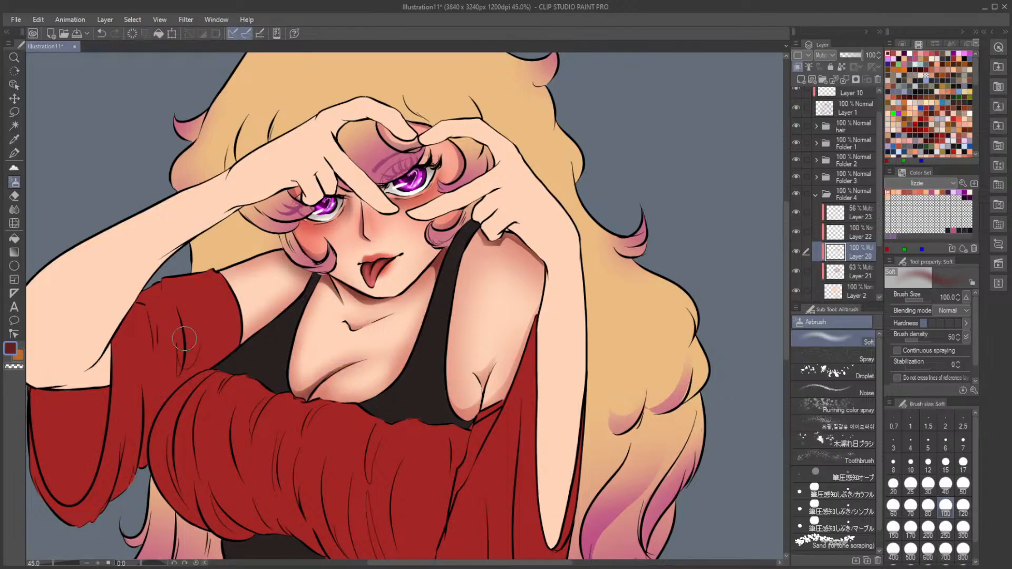
key(m)
mouse_move(317, 276)
mouse_down()
mouse_move(313, 262)
mouse_move(337, 262)
mouse_up()
key(b)
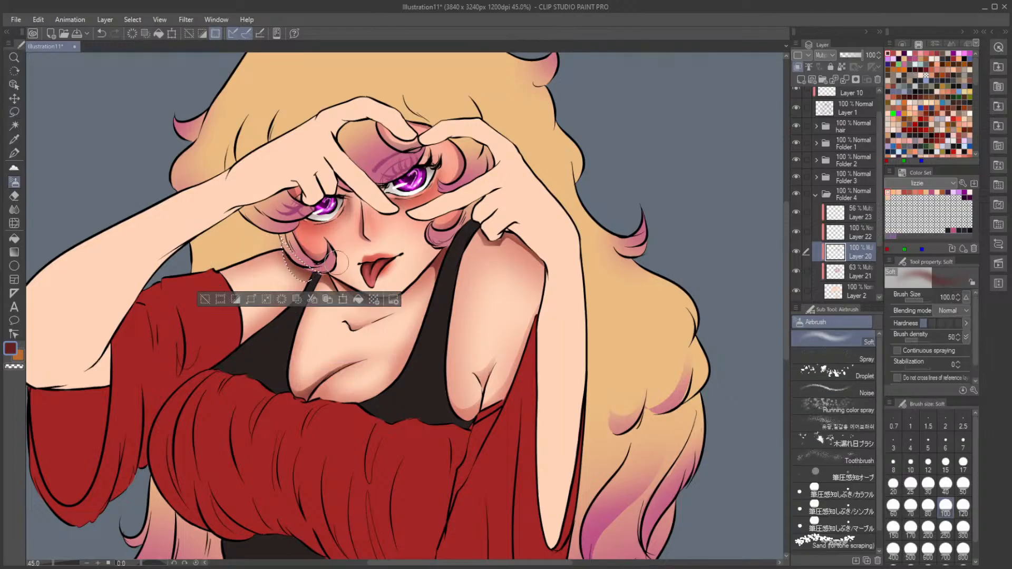
click(207, 302)
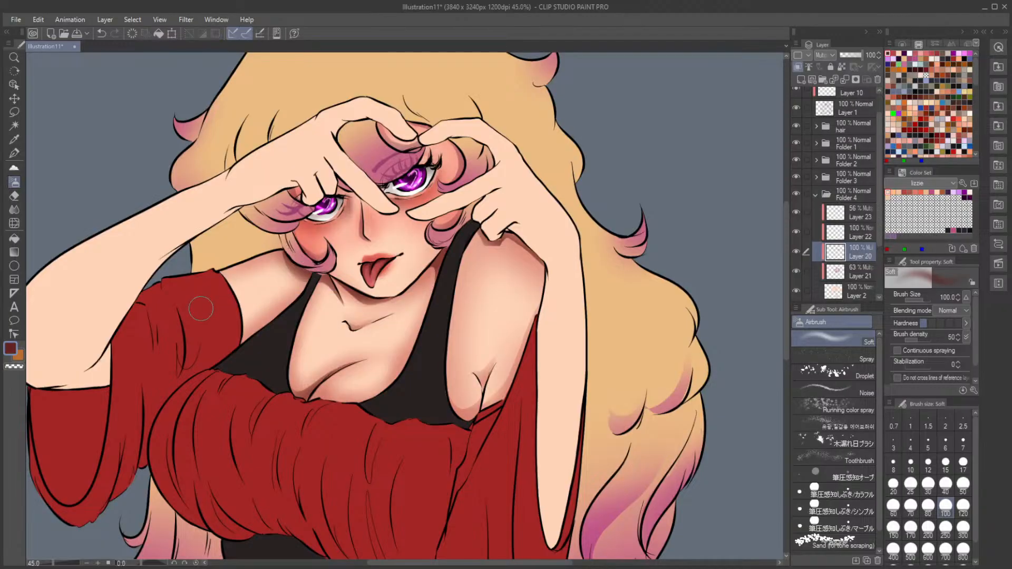
Step: Lasso a strip of shoulder skin along the black top's edge, airbrush dark red shadow into it, and clear the selection
key(m)
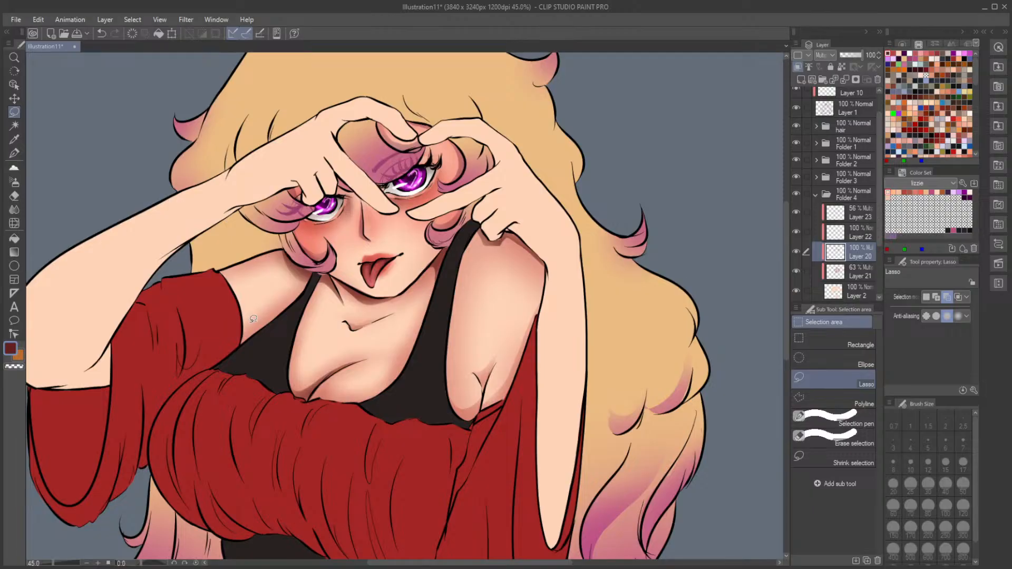
mouse_move(233, 331)
mouse_down()
mouse_move(304, 295)
mouse_move(252, 346)
mouse_move(234, 333)
mouse_up()
key(b)
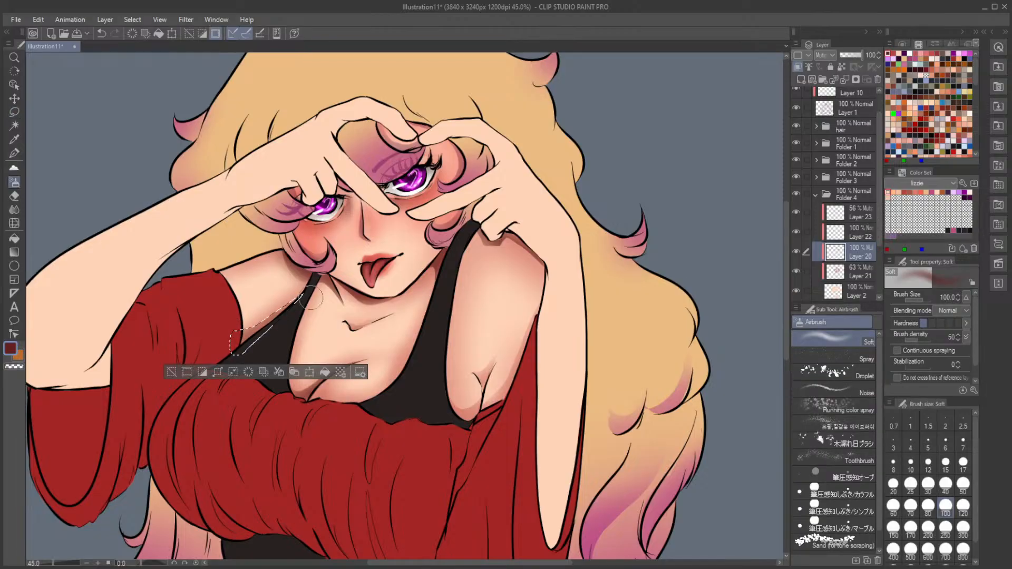
click(169, 370)
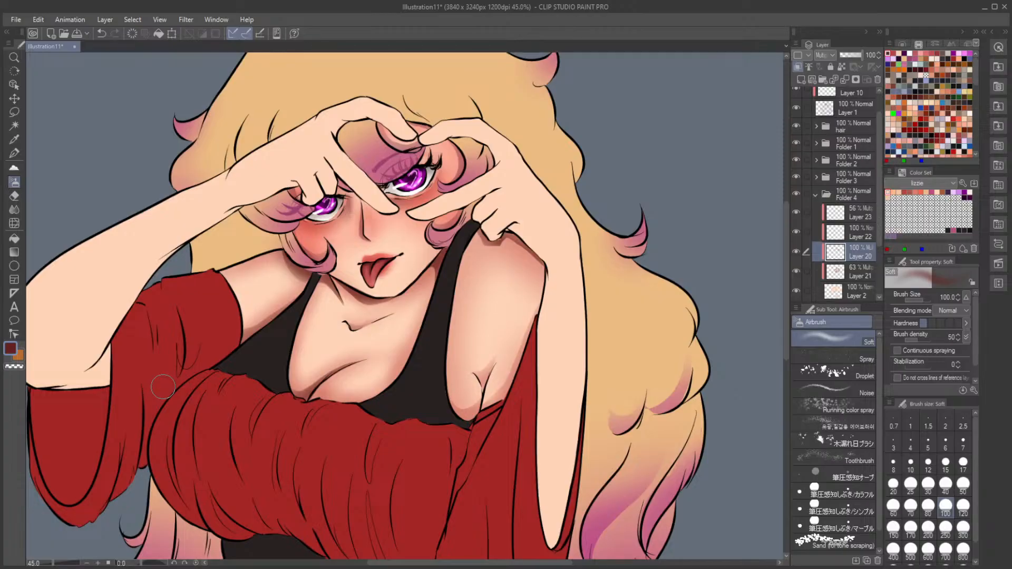
Step: Lasso the skin gap below the raised elbow at the red sleeve and airbrush it light red on Layer 21
scroll(294, 339, down, 6)
drag(294, 339, 387, 348)
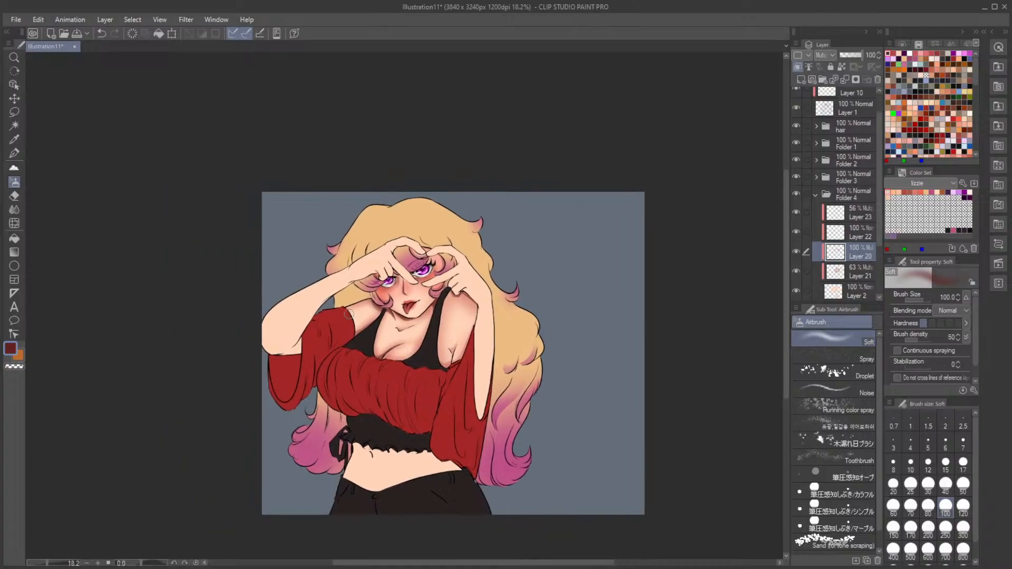
scroll(377, 347, up, 3)
scroll(344, 307, up, 2)
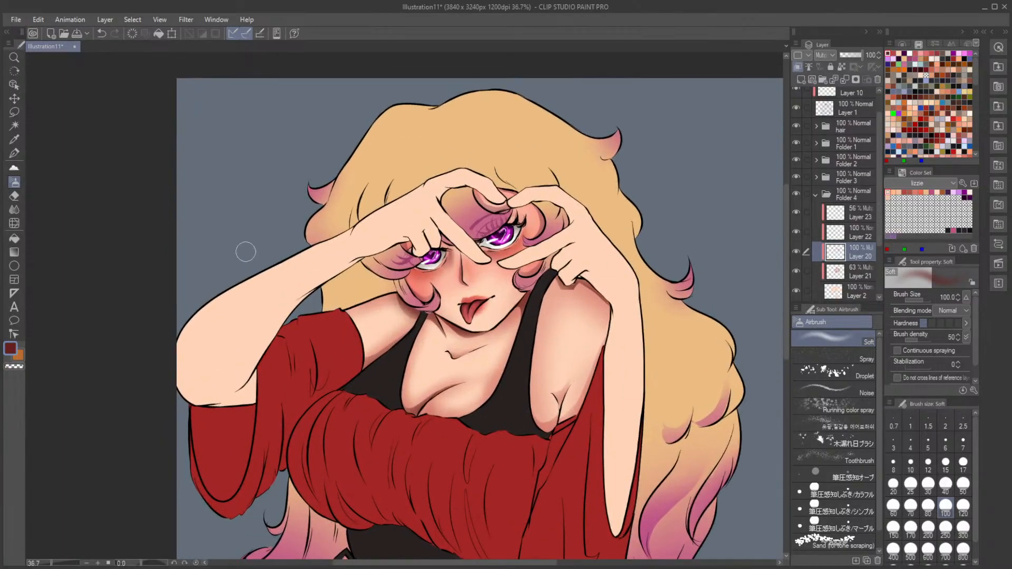
scroll(266, 264, up, 1)
key(m)
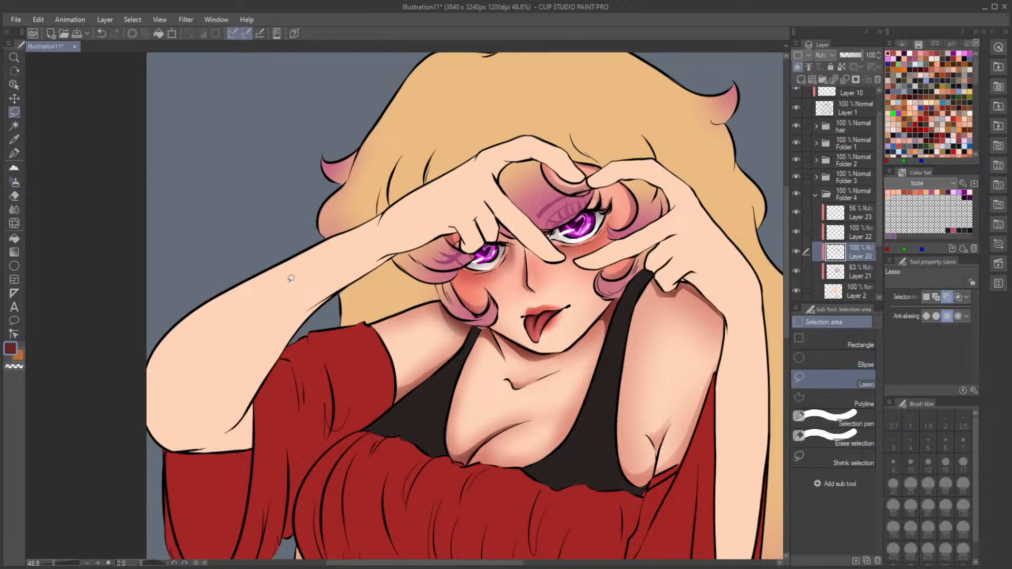
mouse_move(255, 397)
mouse_down()
mouse_move(221, 436)
mouse_move(175, 455)
mouse_move(247, 465)
mouse_move(273, 379)
mouse_up()
key(b)
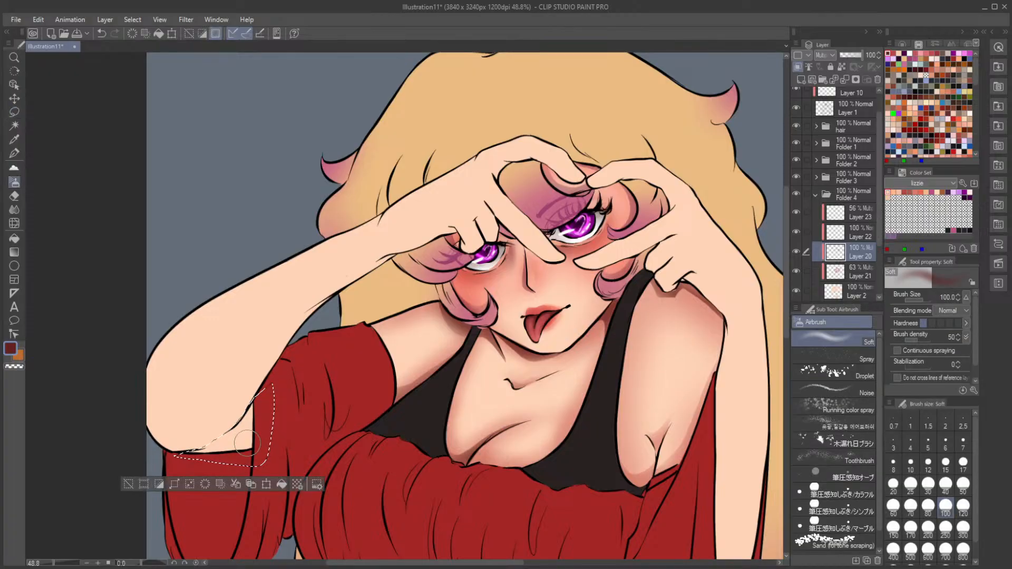
click(854, 271)
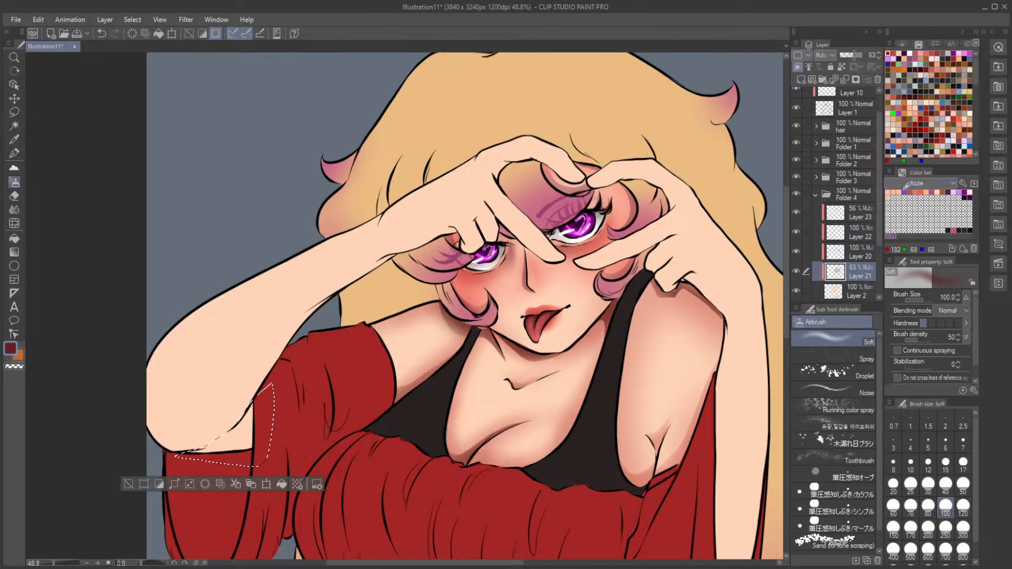
click(896, 71)
mouse_move(179, 457)
mouse_down()
mouse_move(270, 423)
mouse_move(268, 403)
mouse_move(256, 464)
mouse_up()
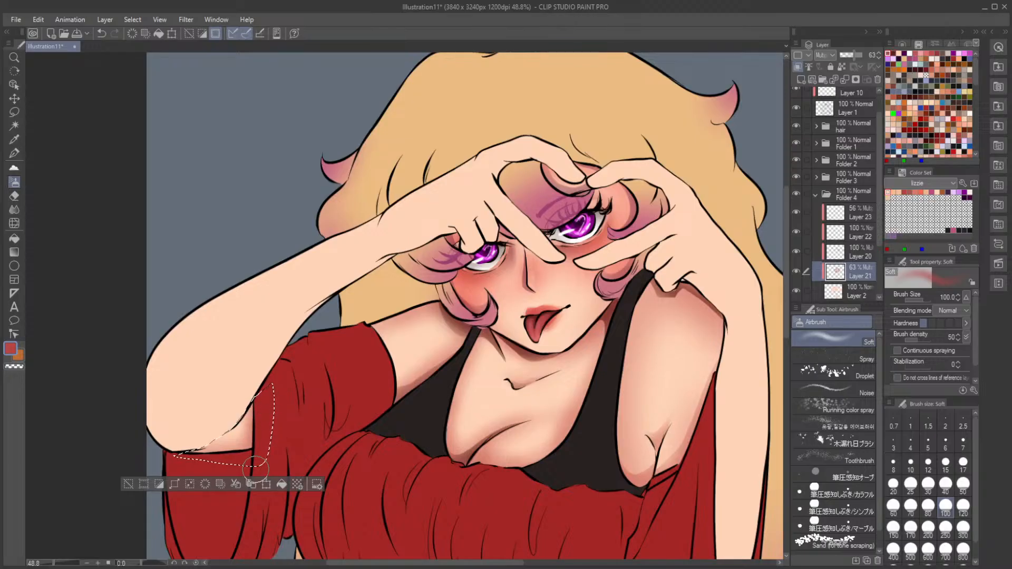
Step: Replace the selection with a lasso around the narrow skin strip by the sleeve at the elbow, airbrush it dark red, and clear the selection
click(893, 52)
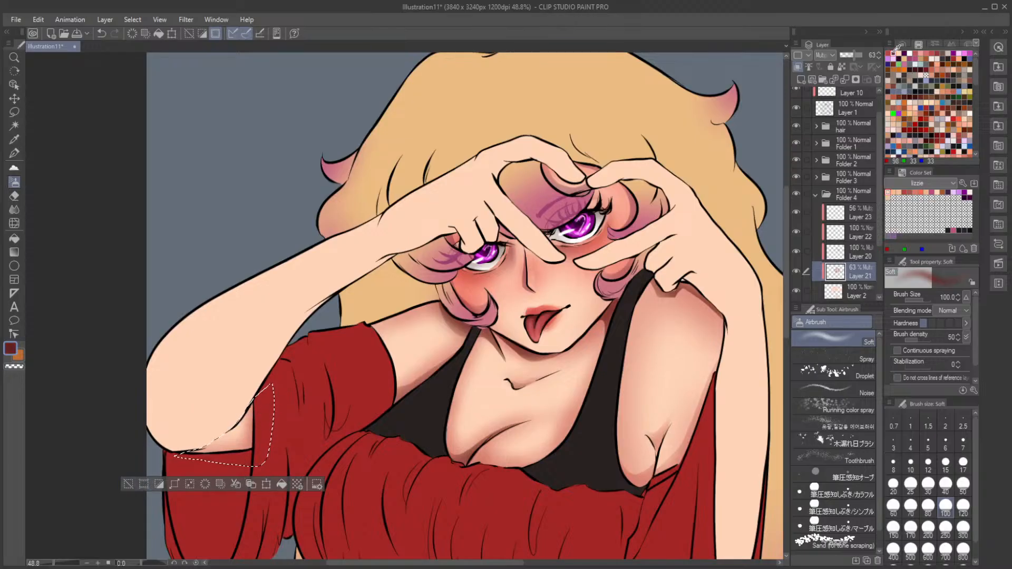
key(m)
key(ctrl+d)
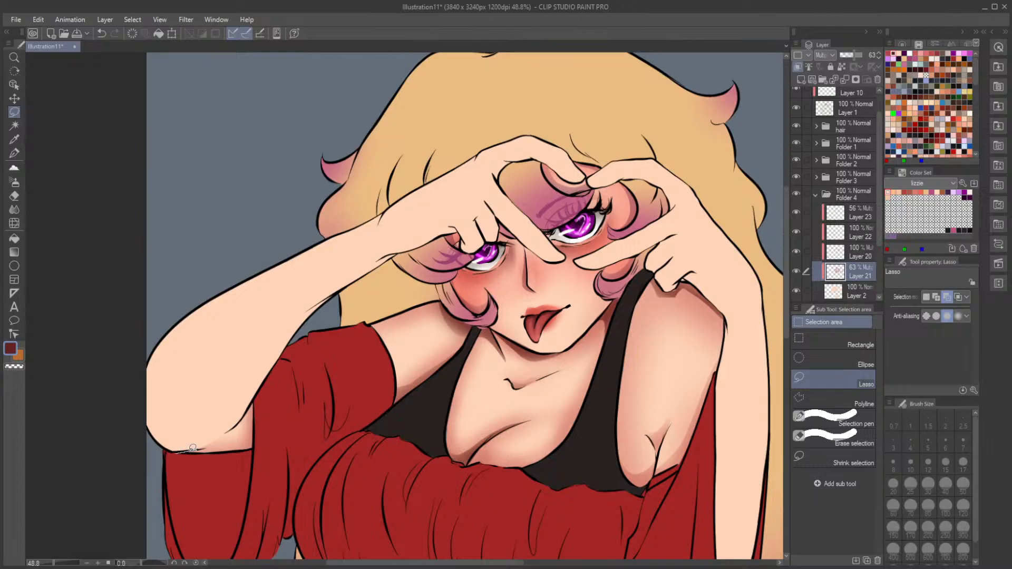
mouse_move(248, 425)
mouse_down()
mouse_move(256, 447)
mouse_move(254, 398)
mouse_up()
key(b)
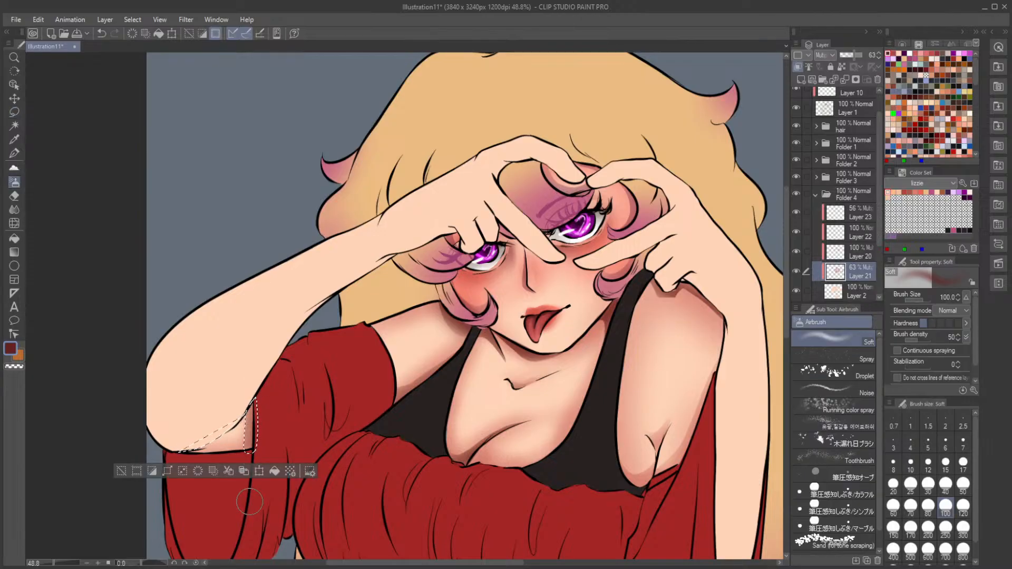
key(ctrl+d)
Step: Lasso another shadow shape under the raised elbow, airbrush dark red into it, and clear the selection
key(m)
mouse_move(179, 451)
mouse_down()
mouse_move(240, 421)
mouse_move(222, 452)
mouse_move(179, 452)
mouse_up()
key(b)
key(ctrl+d)
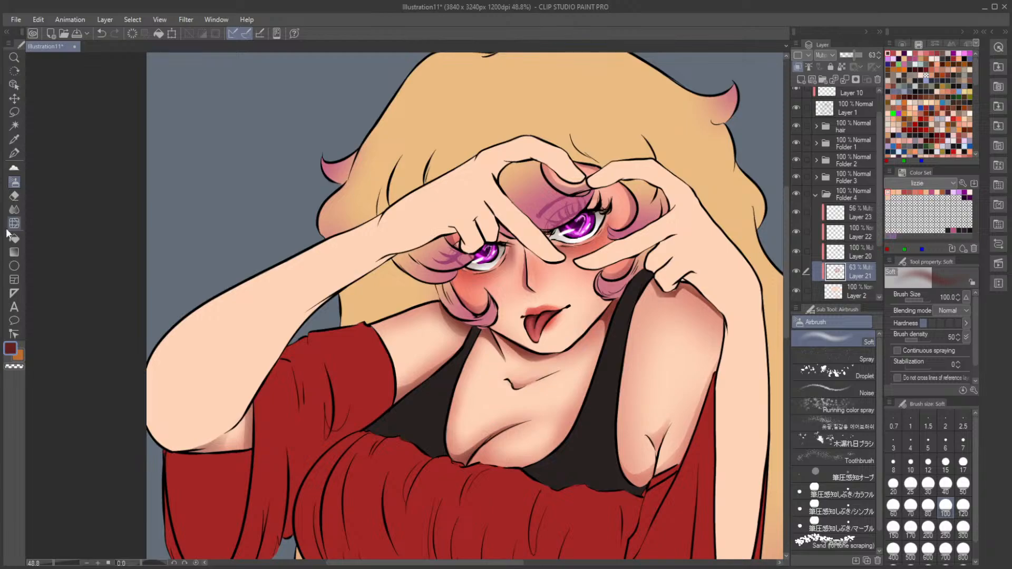
Step: Lasso the raised bent forearm and hand, adding the back of the hand and the upper finger to the selection
click(14, 209)
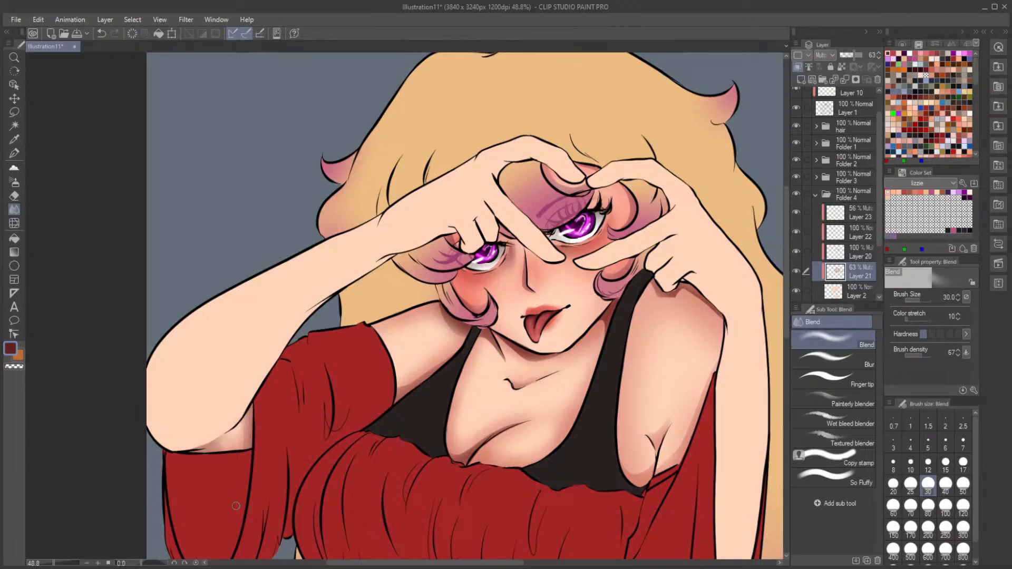
key(m)
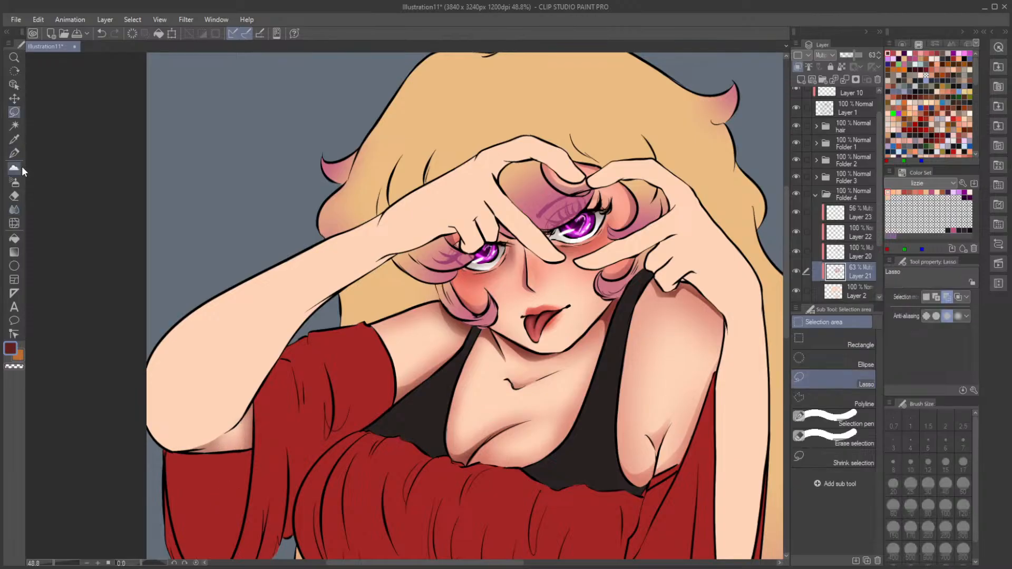
mouse_move(248, 256)
mouse_down()
mouse_move(129, 379)
mouse_move(149, 457)
mouse_move(224, 434)
mouse_move(353, 294)
mouse_move(431, 247)
mouse_move(457, 251)
mouse_move(461, 238)
mouse_move(461, 248)
mouse_move(490, 251)
mouse_move(503, 230)
mouse_move(565, 258)
mouse_move(548, 219)
mouse_move(583, 194)
mouse_move(538, 162)
mouse_up()
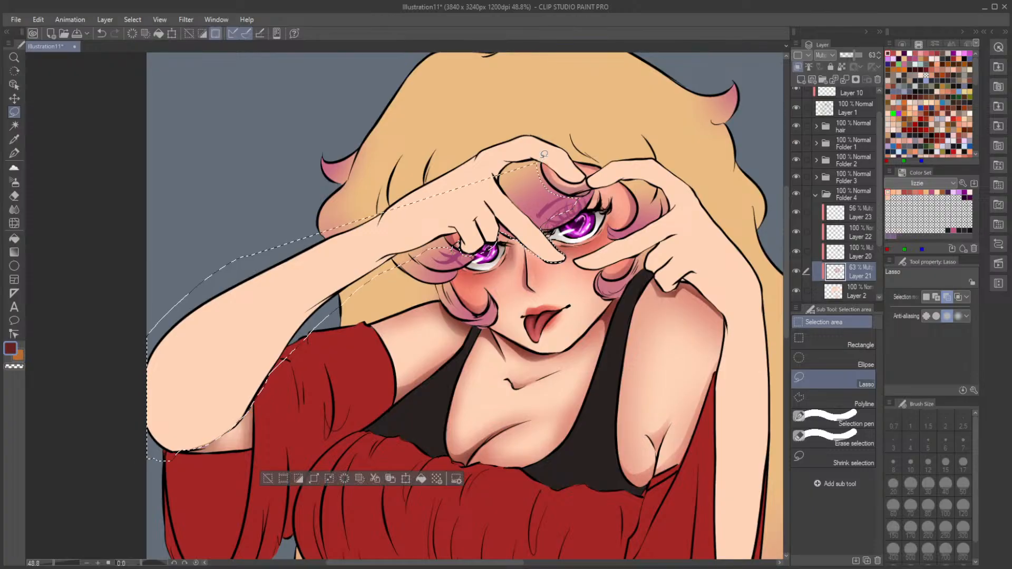
scroll(578, 220, up, 1)
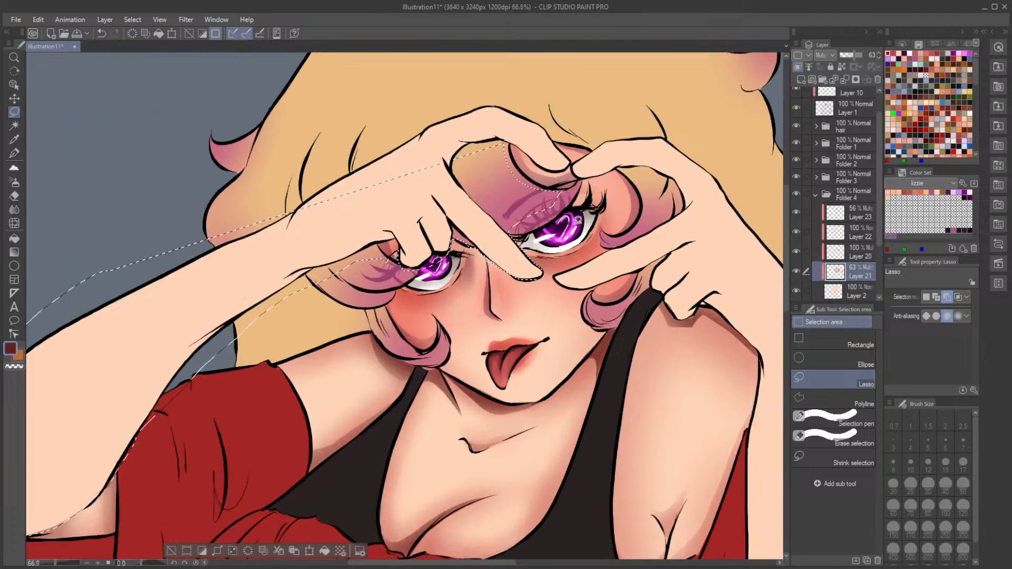
scroll(543, 227, up, 1)
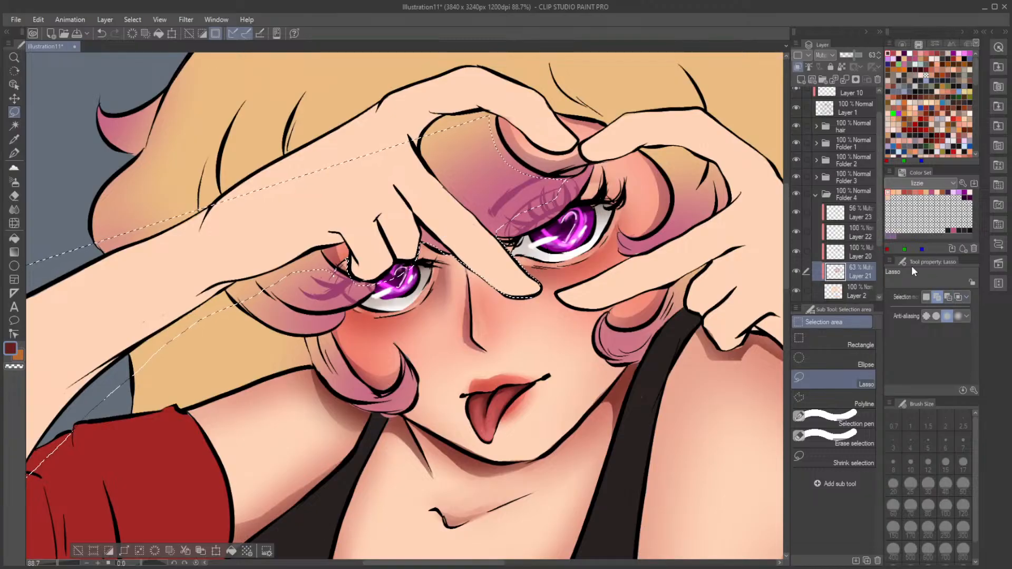
mouse_move(202, 222)
mouse_down()
mouse_move(309, 106)
mouse_move(422, 68)
mouse_move(528, 63)
mouse_move(557, 83)
mouse_move(559, 113)
mouse_move(576, 146)
mouse_up()
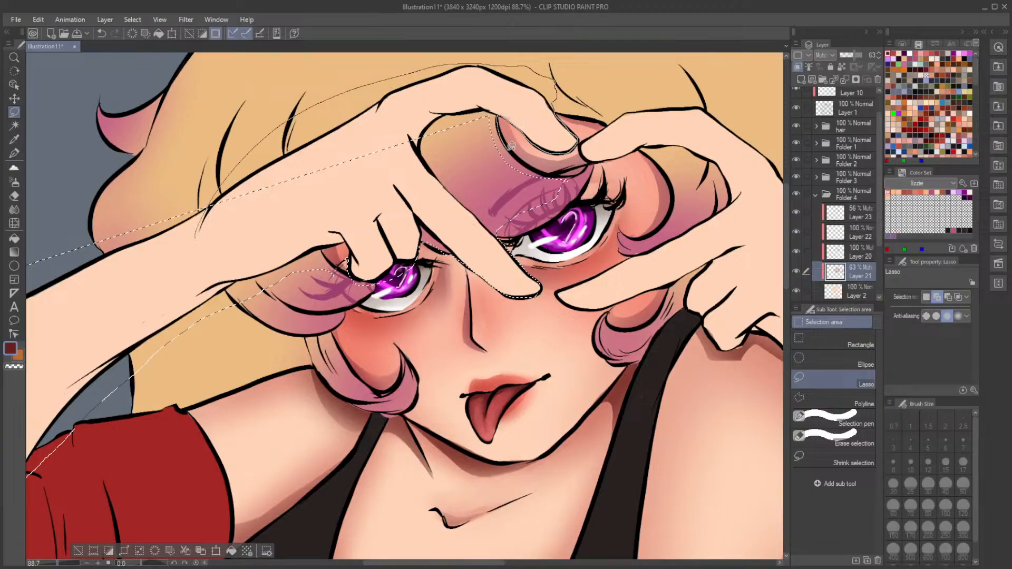
drag(522, 191, 497, 117)
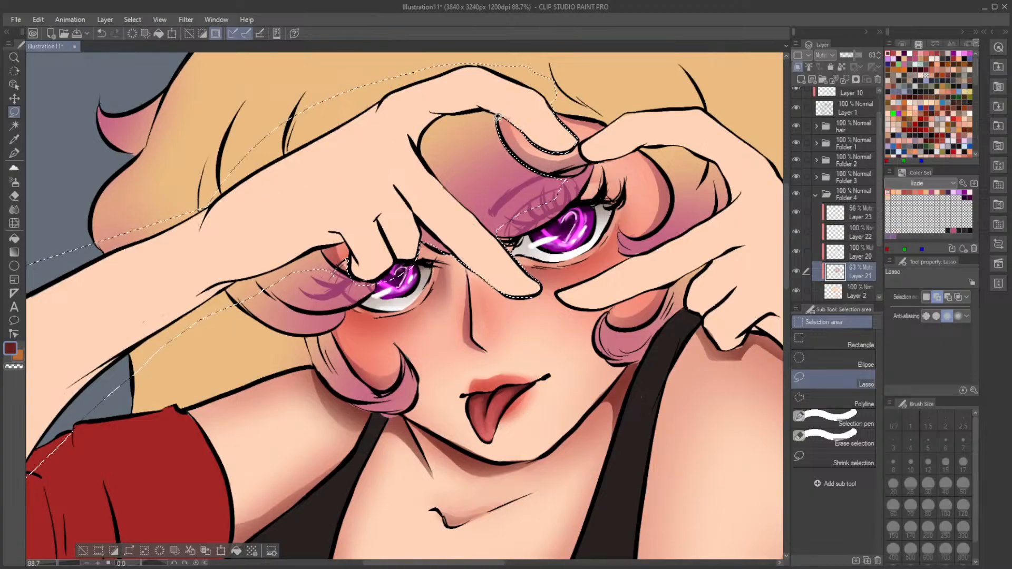
Step: Add the other hand and its whole hanging forearm down to the elbow to the lasso selection
scroll(284, 194, down, 4)
scroll(657, 97, up, 5)
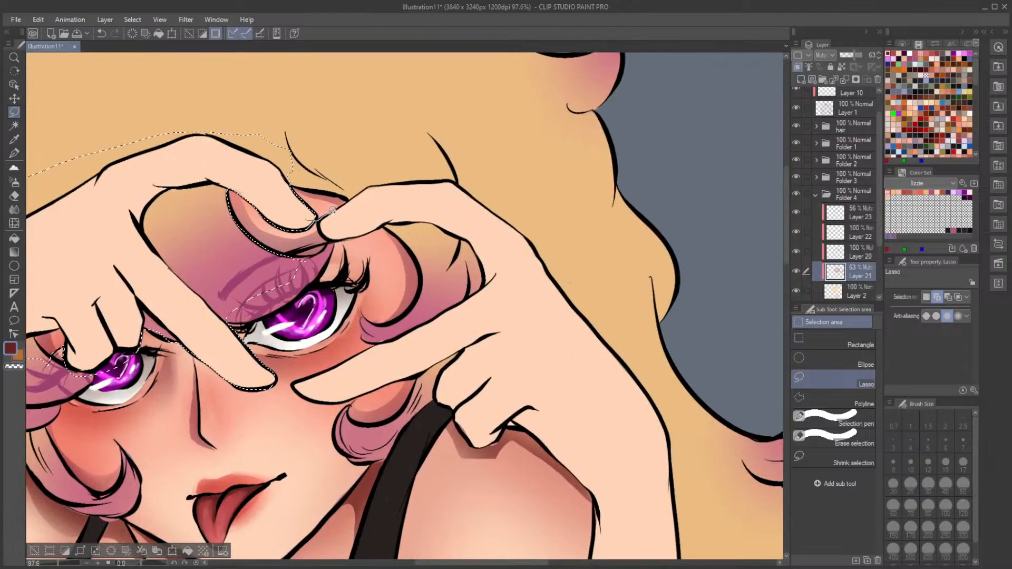
mouse_move(372, 183)
mouse_down()
mouse_move(470, 171)
mouse_move(545, 207)
mouse_move(633, 332)
mouse_move(644, 392)
mouse_move(583, 429)
mouse_move(508, 425)
mouse_move(477, 444)
mouse_move(437, 391)
mouse_move(467, 343)
mouse_move(338, 400)
mouse_move(304, 390)
mouse_move(298, 378)
mouse_move(415, 328)
mouse_move(452, 291)
mouse_move(442, 259)
mouse_move(390, 226)
mouse_move(326, 235)
mouse_move(336, 207)
mouse_up()
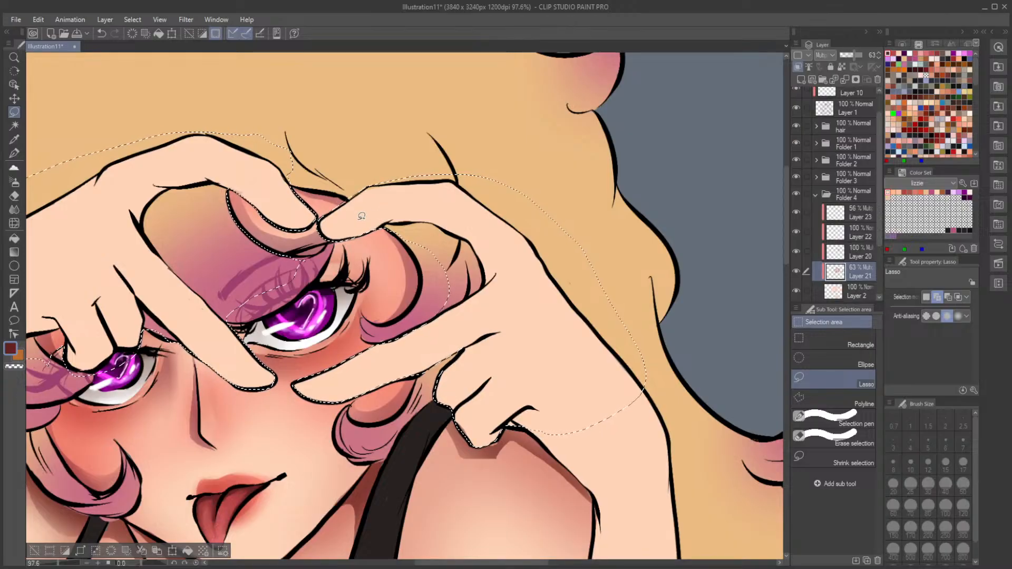
scroll(362, 216, down, 5)
drag(414, 260, 391, 142)
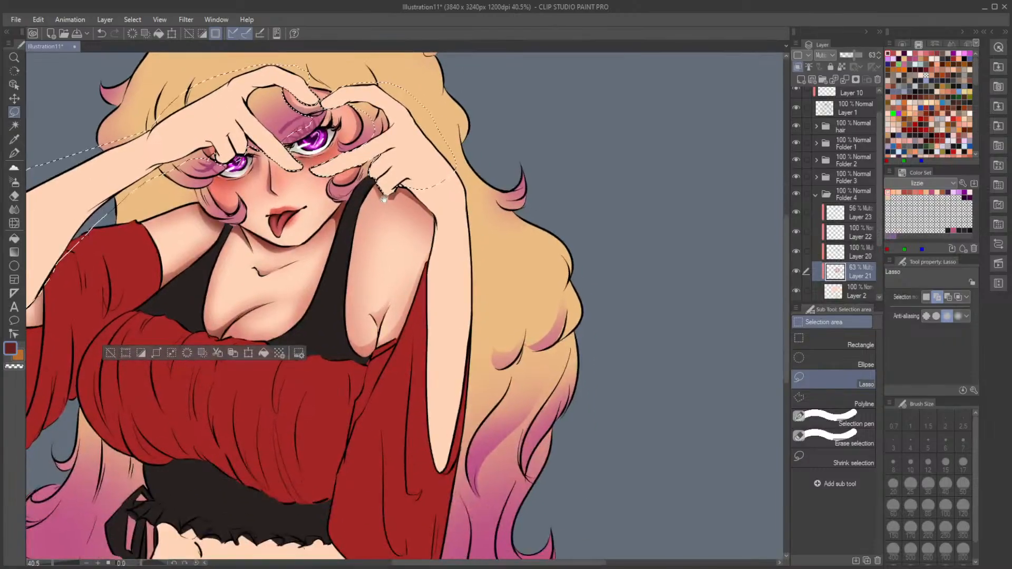
scroll(452, 190, up, 2)
mouse_move(407, 212)
mouse_down()
mouse_move(404, 114)
mouse_move(408, 165)
mouse_move(376, 322)
mouse_move(394, 514)
mouse_move(479, 411)
mouse_move(502, 213)
mouse_move(470, 71)
mouse_move(450, 45)
mouse_move(449, 74)
mouse_move(417, 85)
mouse_up()
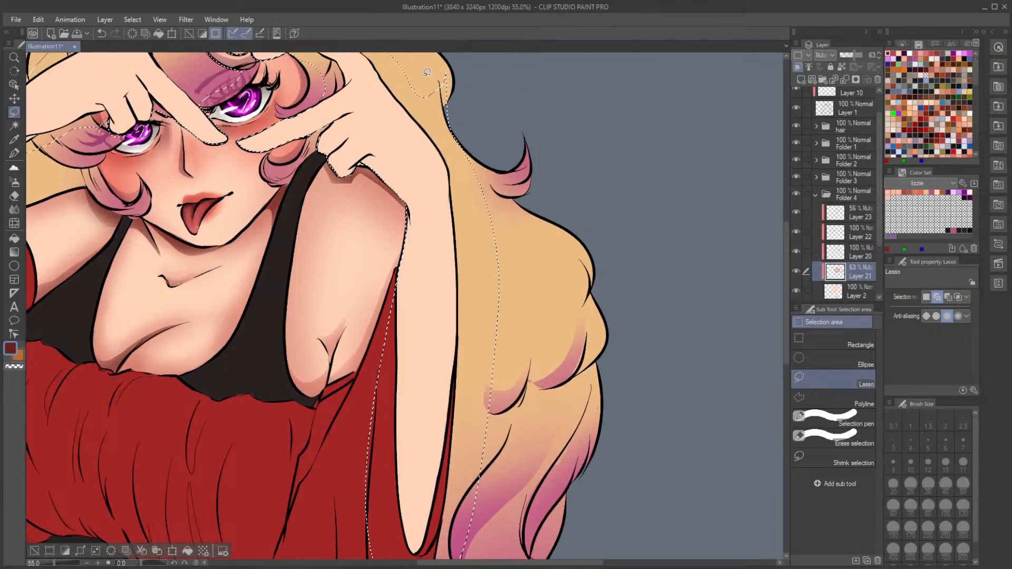
Step: Refine the added selection along the arm's inner outline, covering the gaps beside the fingers and wrist
scroll(388, 197, up, 5)
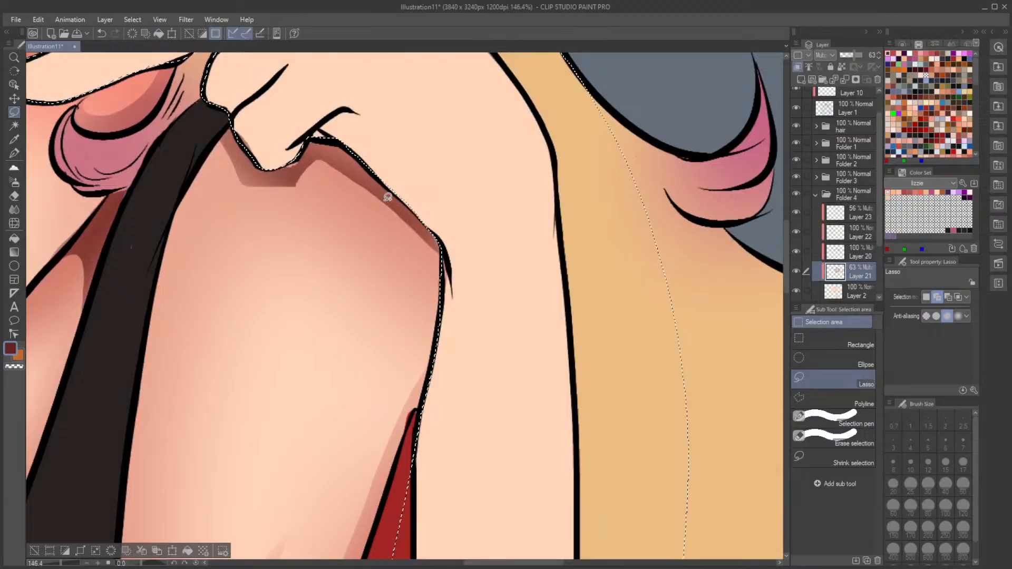
mouse_move(341, 140)
mouse_down()
mouse_move(432, 222)
mouse_move(416, 187)
mouse_move(344, 136)
mouse_up()
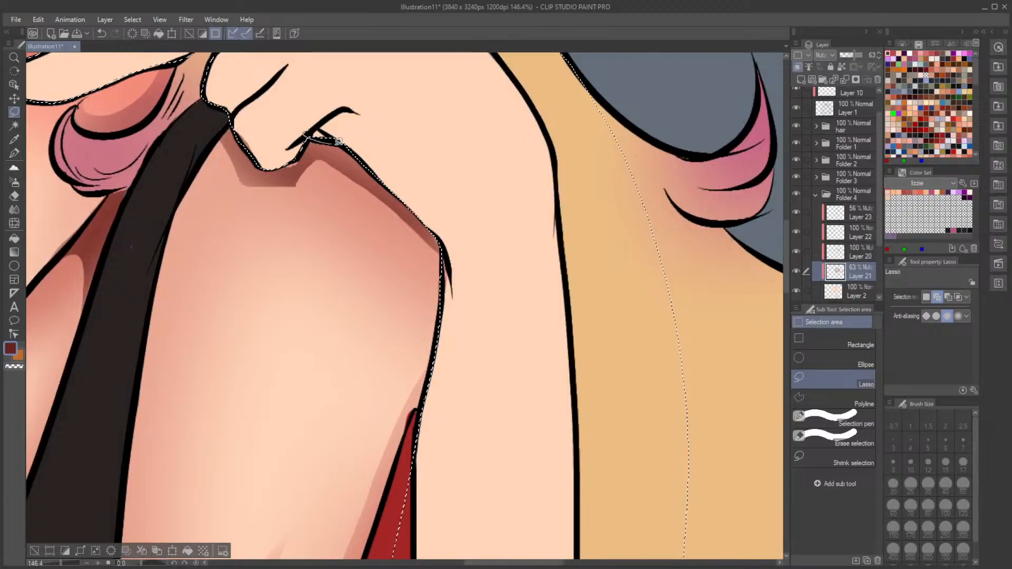
scroll(789, 264, down, 3)
mouse_move(788, 260)
mouse_down()
mouse_move(787, 275)
mouse_move(787, 264)
mouse_up()
mouse_move(443, 184)
mouse_down()
mouse_move(422, 429)
mouse_move(467, 142)
mouse_move(443, 156)
mouse_up()
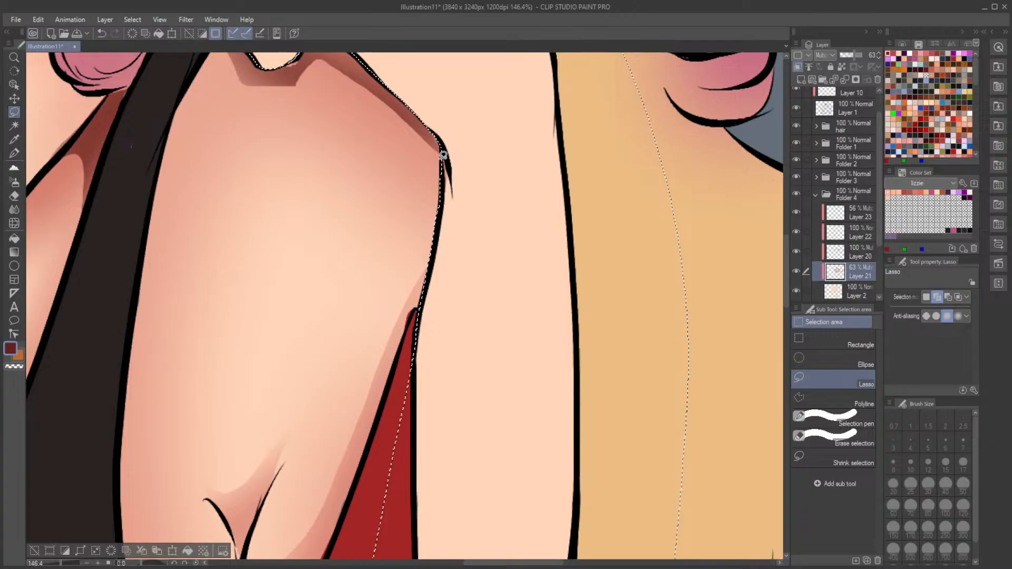
scroll(444, 156, down, 5)
scroll(457, 235, down, 2)
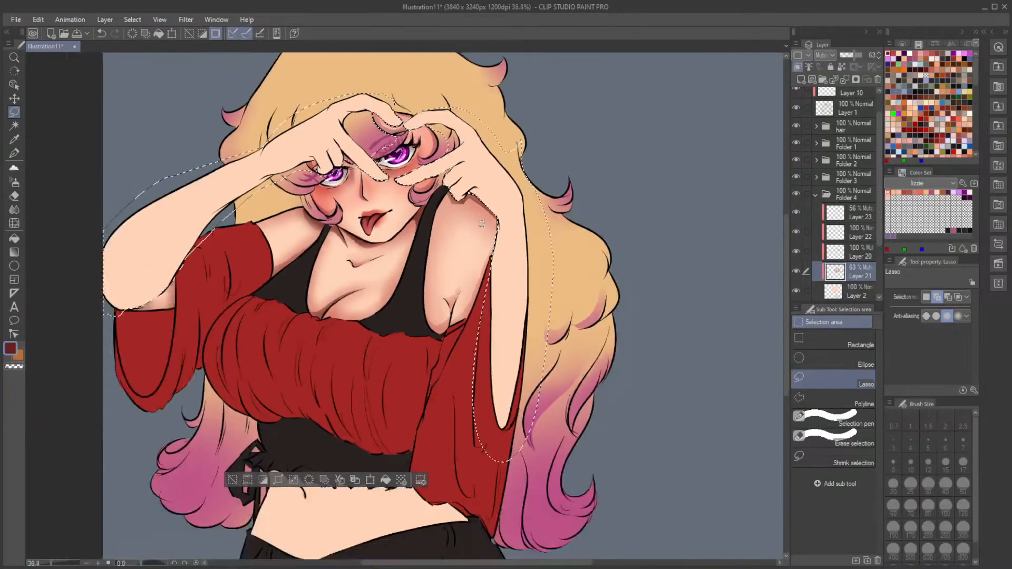
Step: Shade the edges of both selected arms and hands with the Soft airbrush in light red at size 250
click(14, 182)
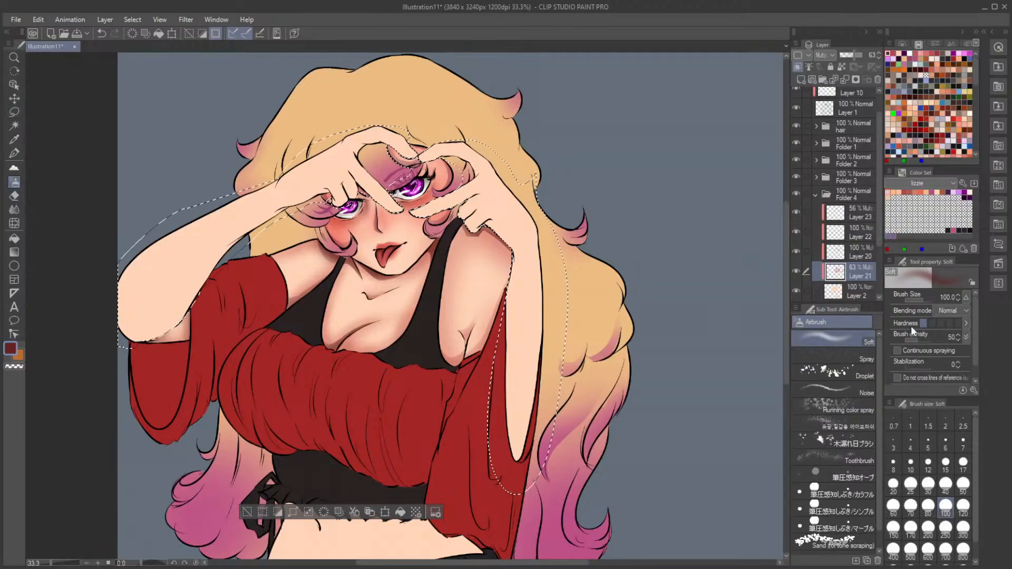
click(901, 64)
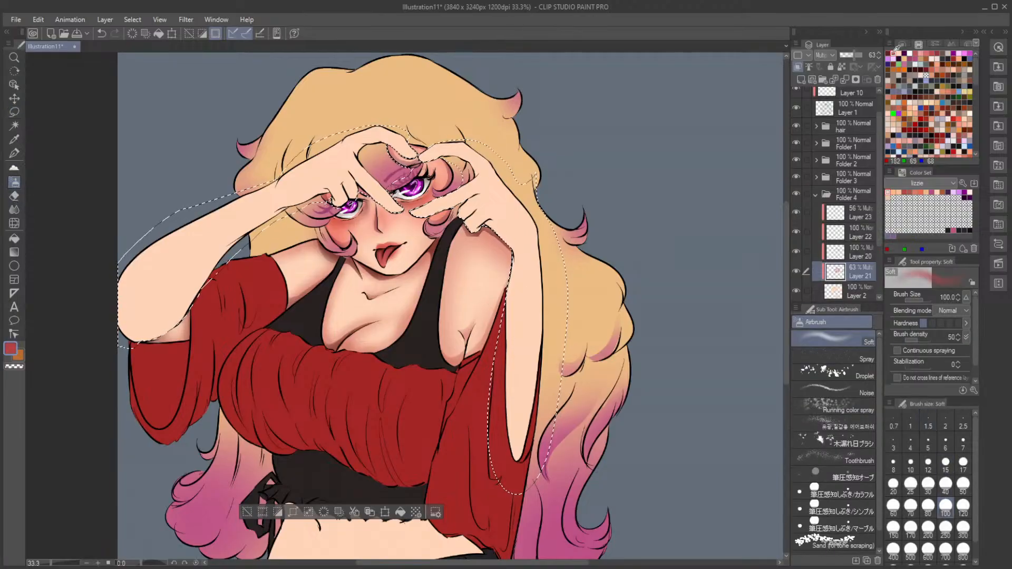
click(945, 527)
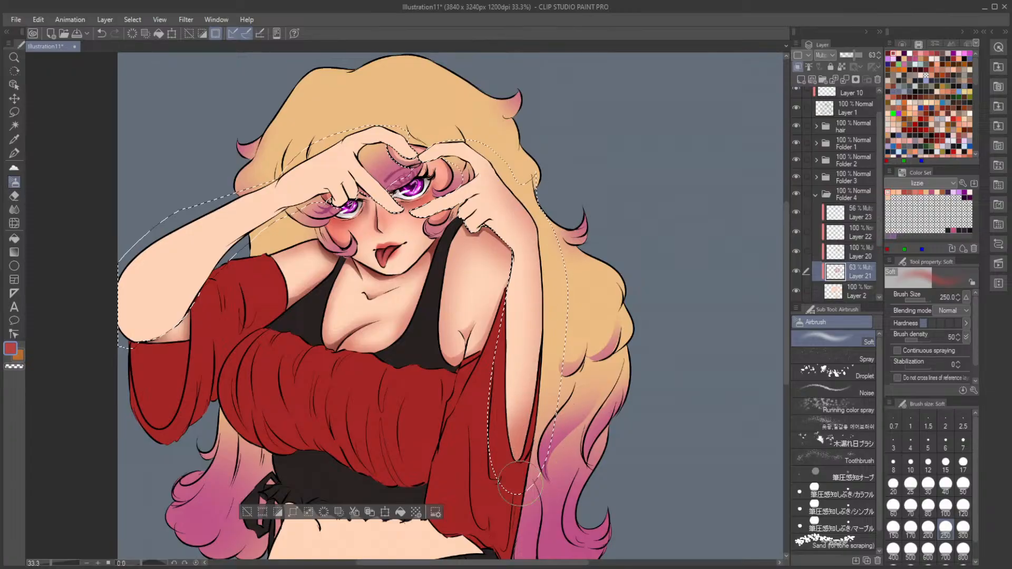
mouse_move(210, 344)
mouse_down()
mouse_move(232, 270)
mouse_move(103, 344)
mouse_move(171, 231)
mouse_up()
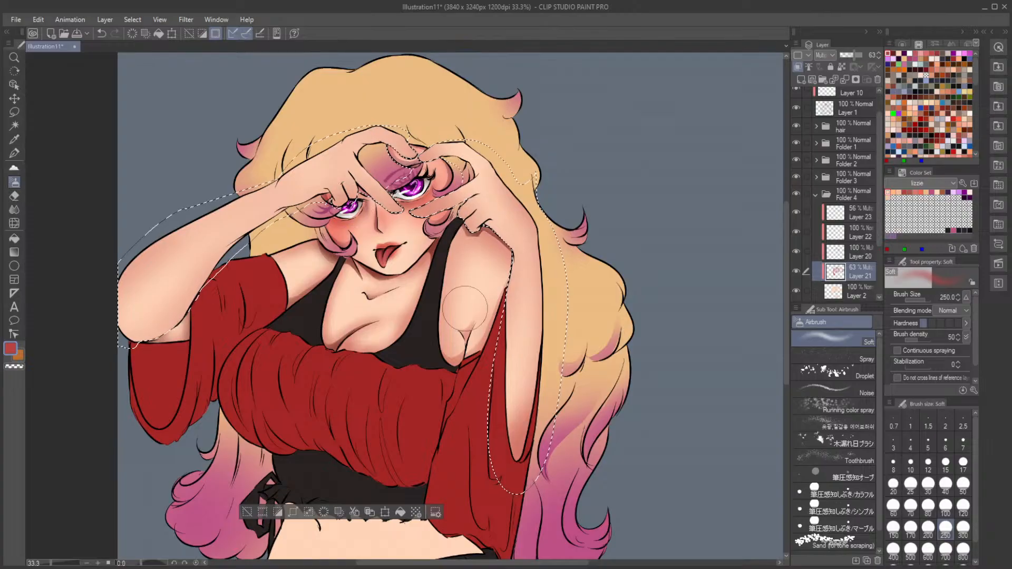
Step: Switch to Layer 20 and airbrush dark red shading into the bent arm's wrist crease at size 40
scroll(174, 332, up, 3)
drag(208, 332, 295, 411)
click(856, 252)
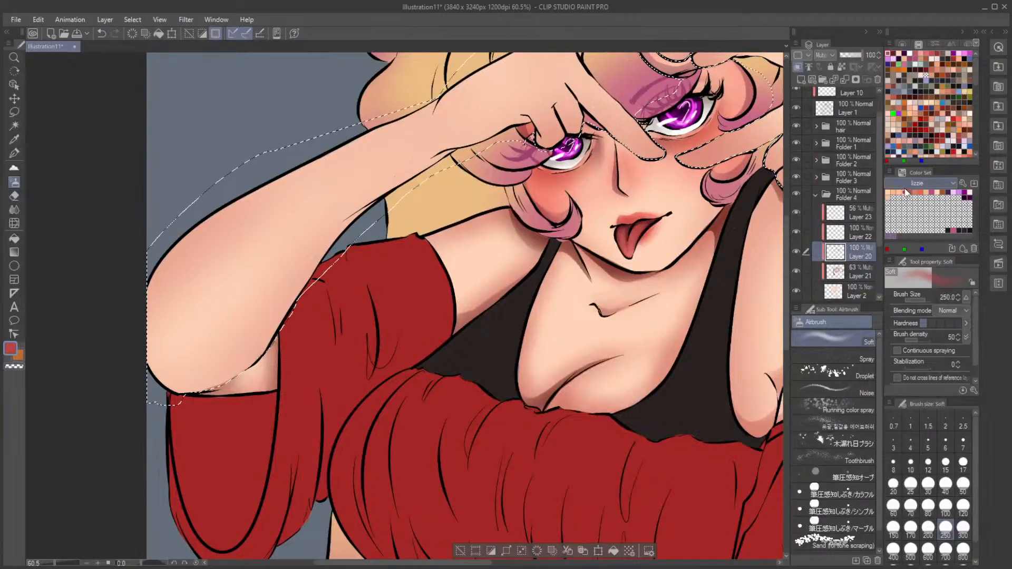
click(904, 192)
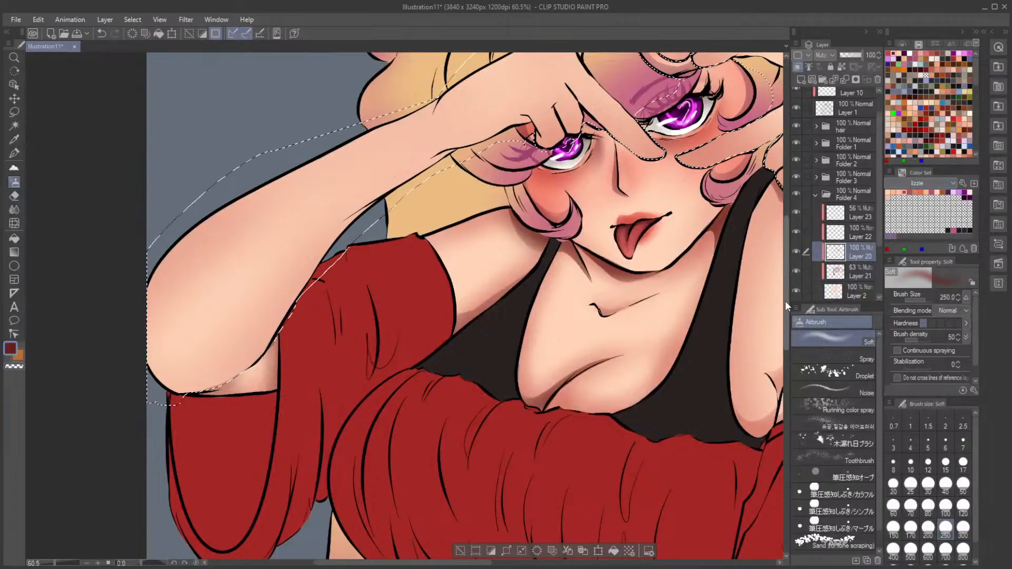
drag(786, 301, 793, 267)
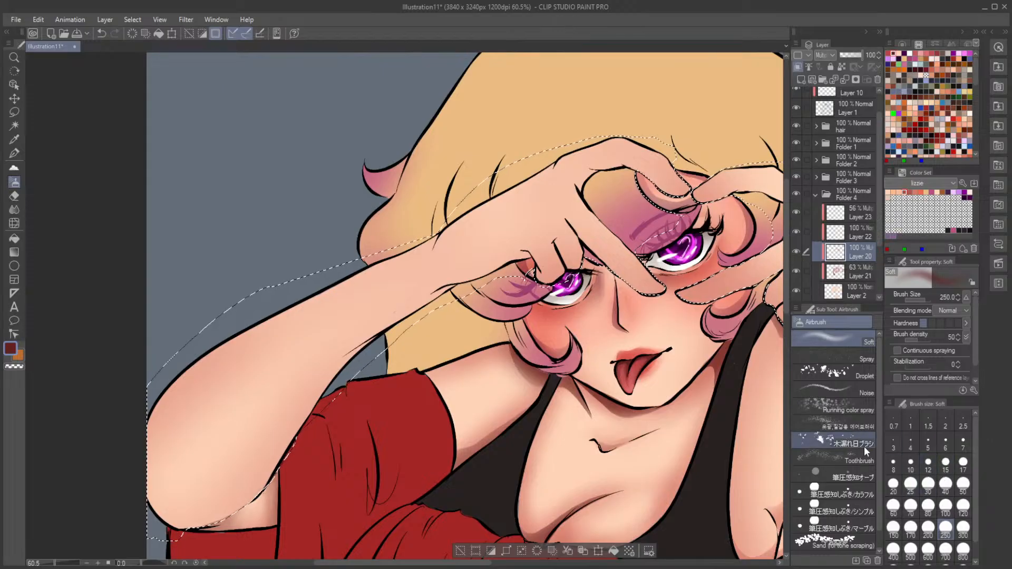
click(928, 505)
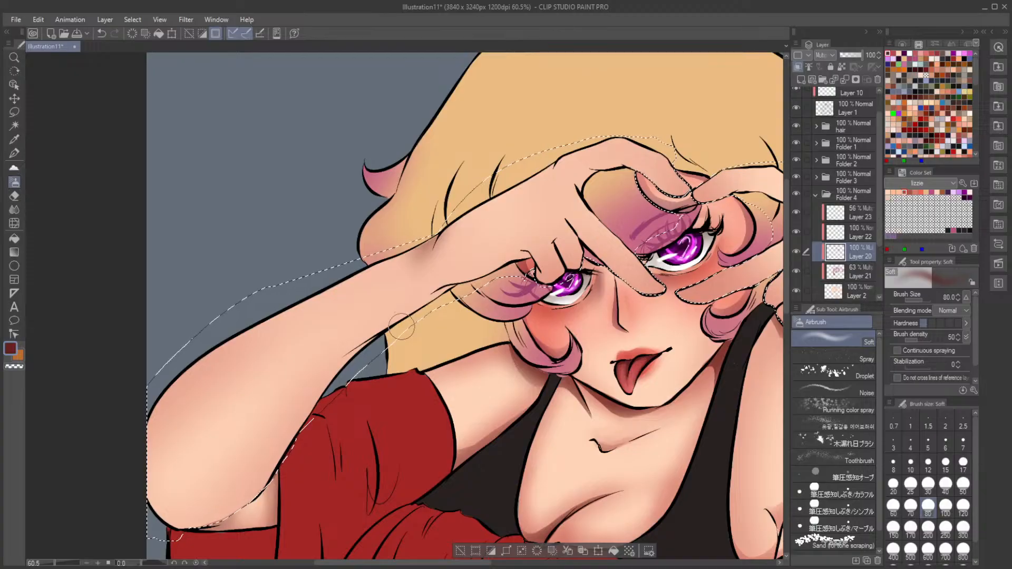
click(945, 484)
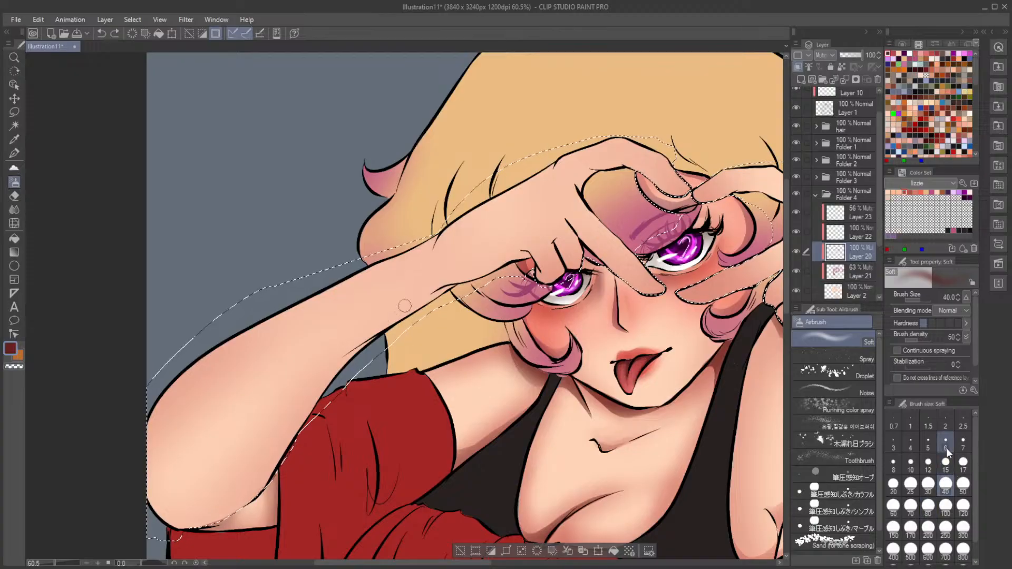
drag(433, 241, 418, 279)
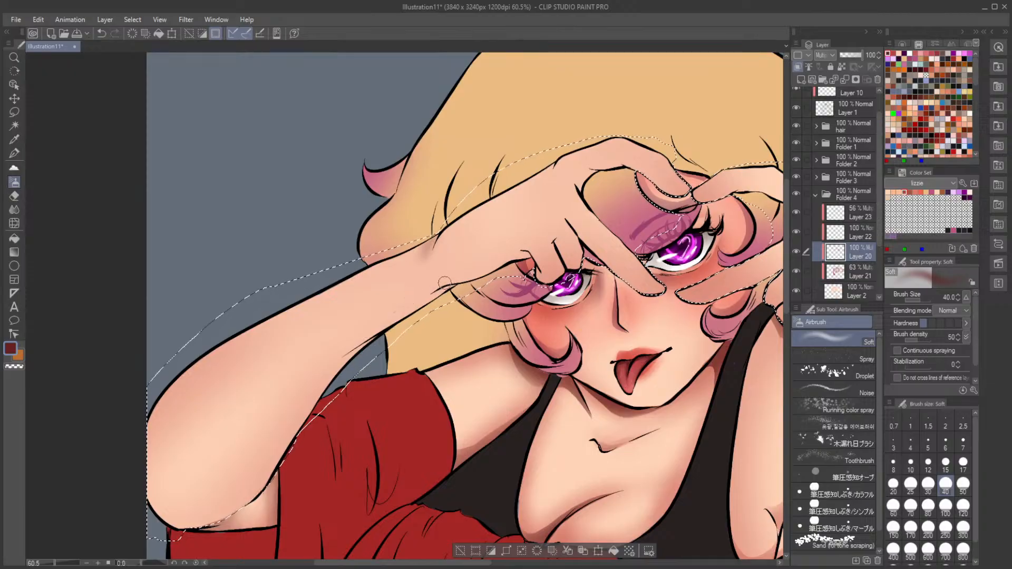
Step: Airbrush light red shading along the selected arms' edges on Layer 21 at size 100, and clear the selection
scroll(444, 281, down, 4)
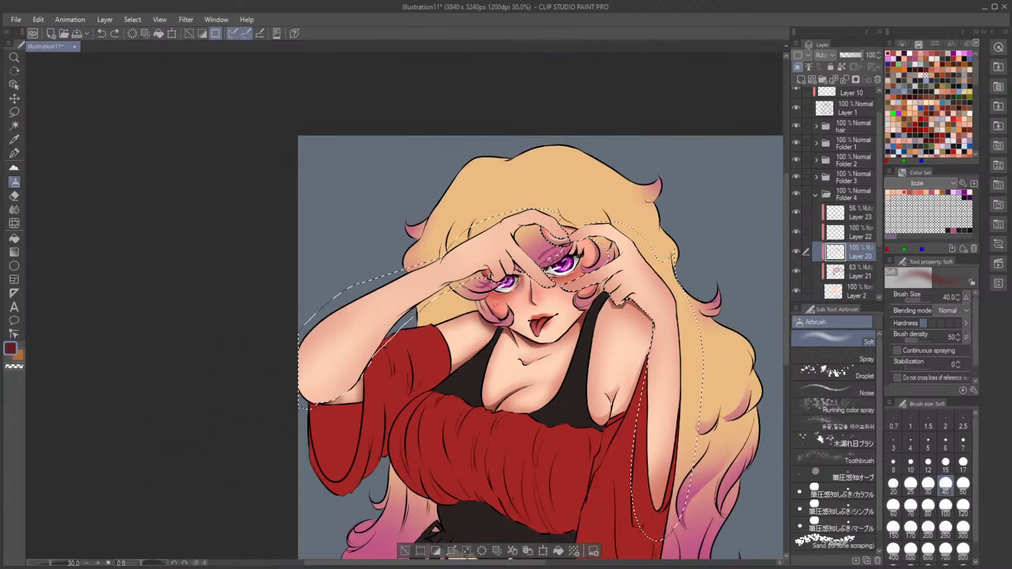
scroll(446, 302, up, 1)
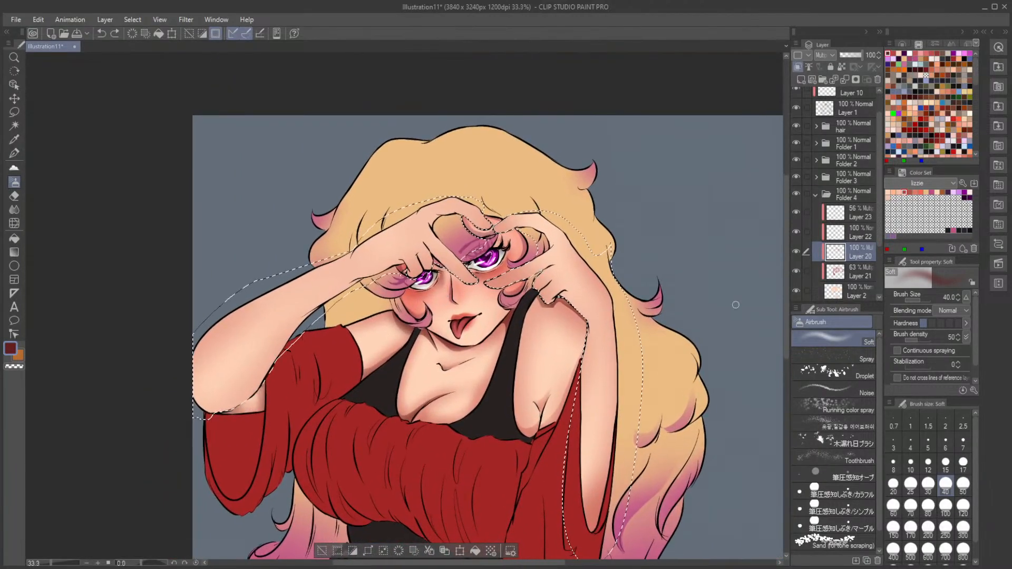
click(898, 53)
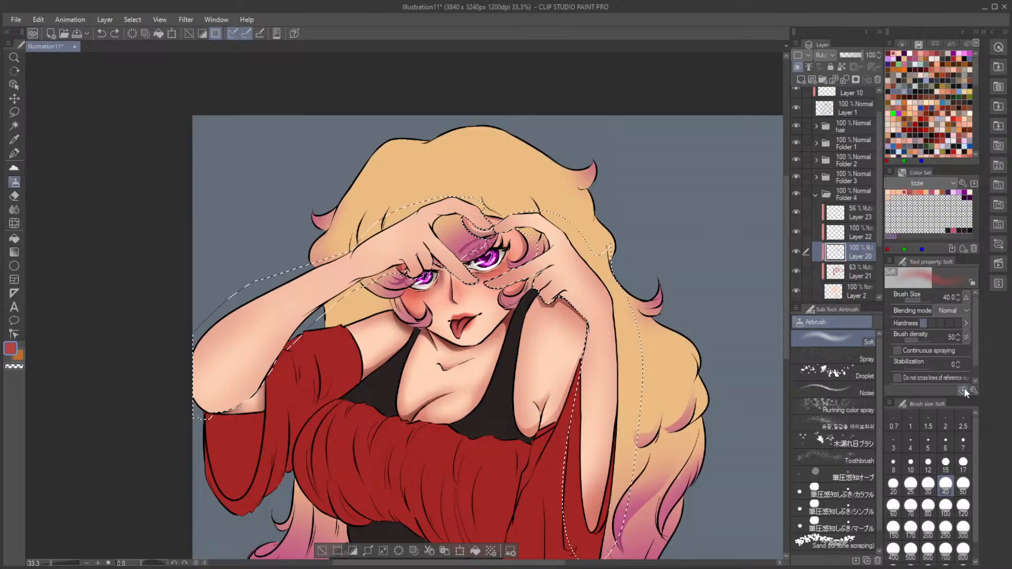
click(861, 272)
click(945, 507)
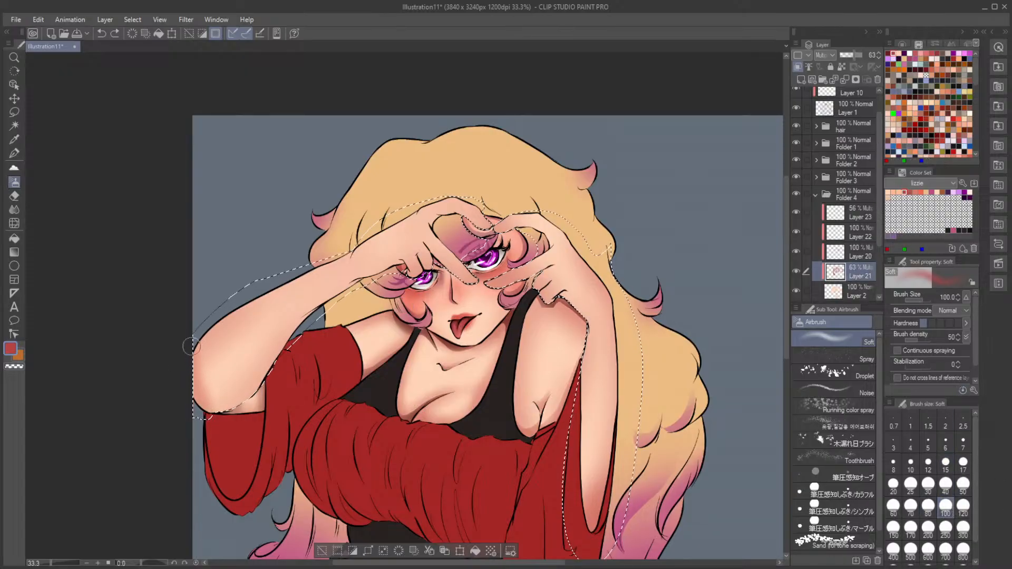
drag(239, 422, 289, 509)
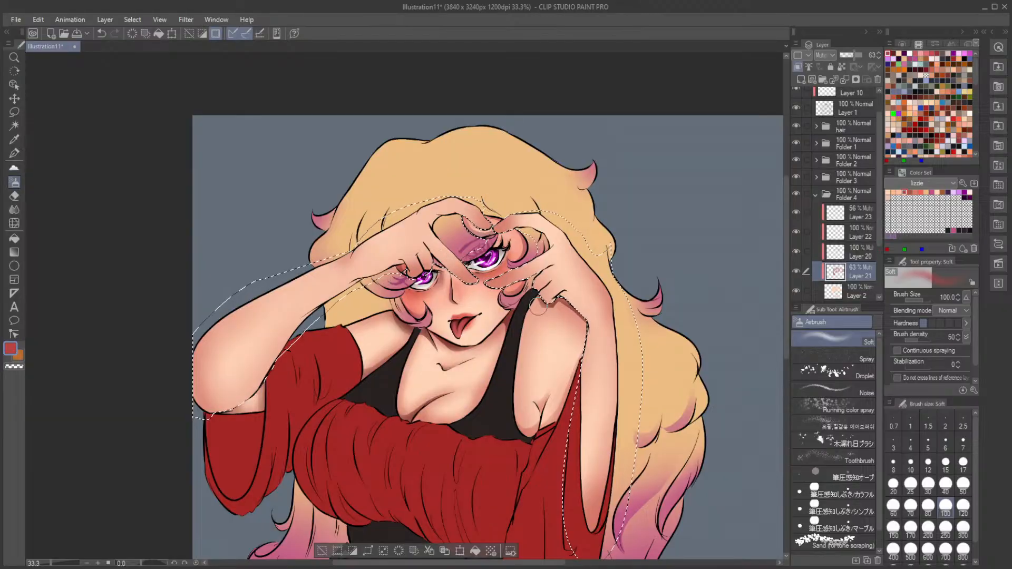
click(321, 550)
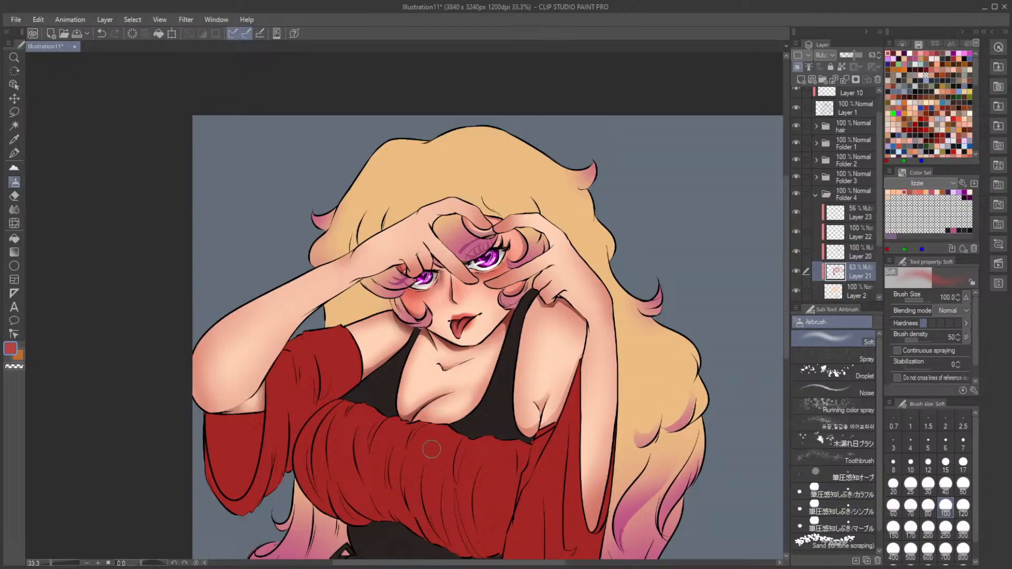
Step: Lasso the inner crease between the bent arm's thumb and index finger and shade it muted red on Layer 20
scroll(484, 338, up, 6)
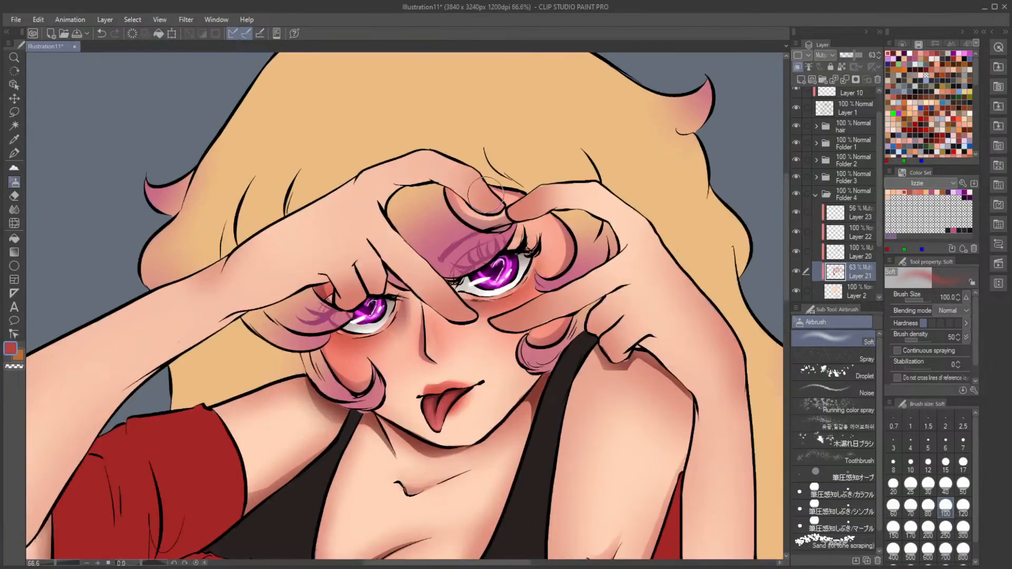
key(m)
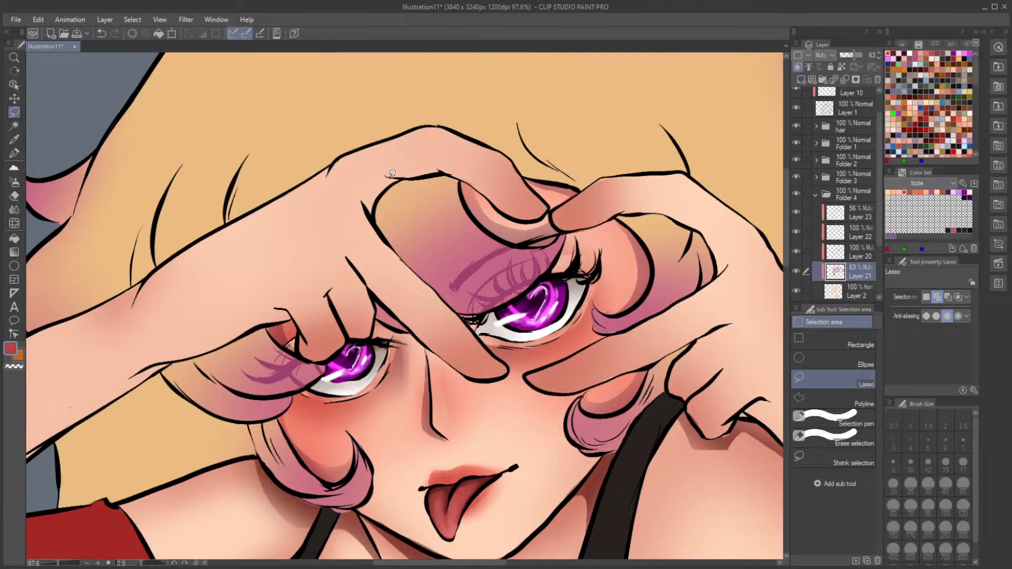
mouse_move(392, 173)
mouse_down()
mouse_move(364, 202)
mouse_move(374, 221)
mouse_move(411, 175)
mouse_up()
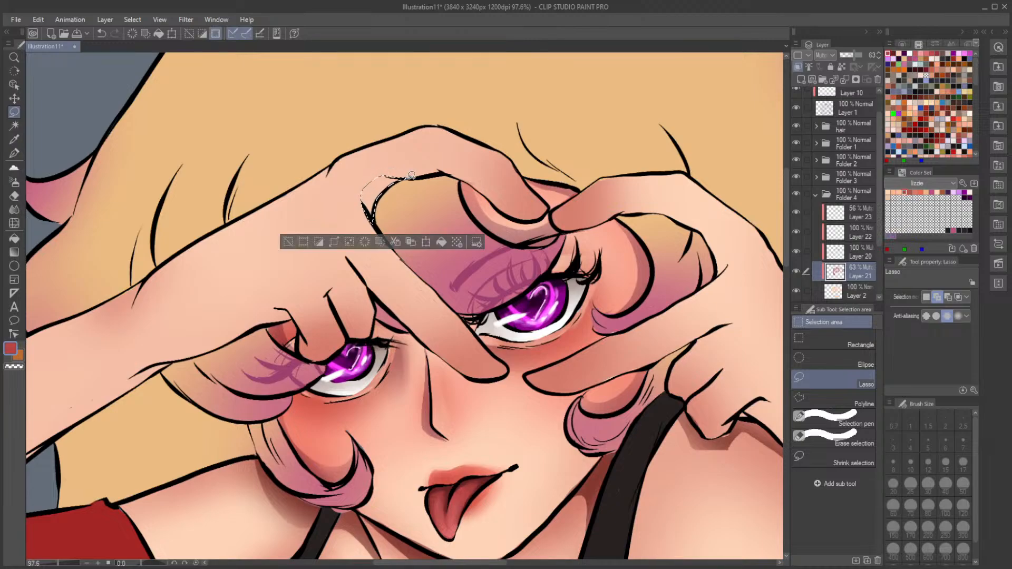
click(861, 256)
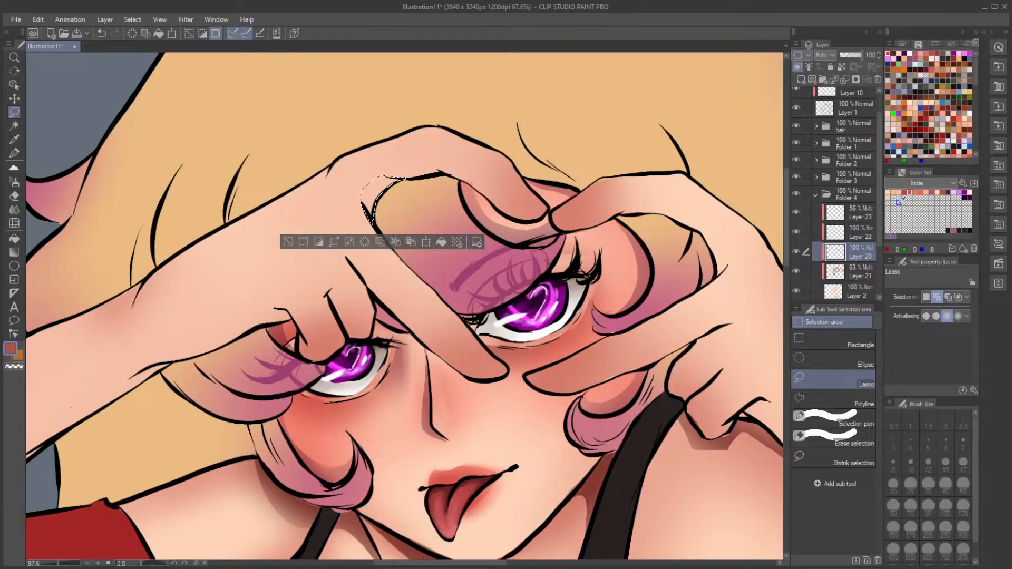
key(b)
drag(381, 196, 389, 180)
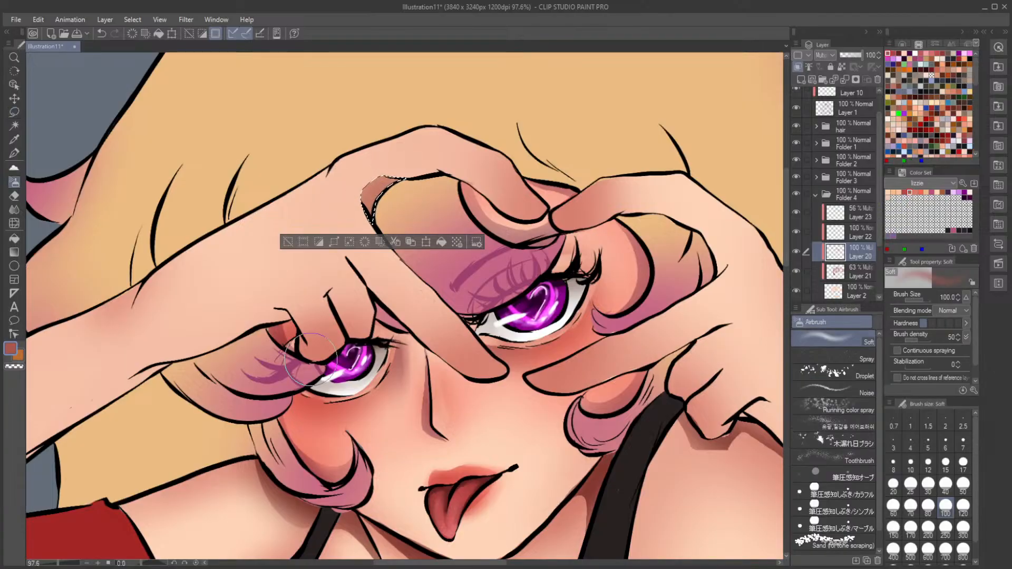
click(287, 241)
Step: Lasso the underside of the bent arm's curled finger beside the eye and airbrush it muted red
key(m)
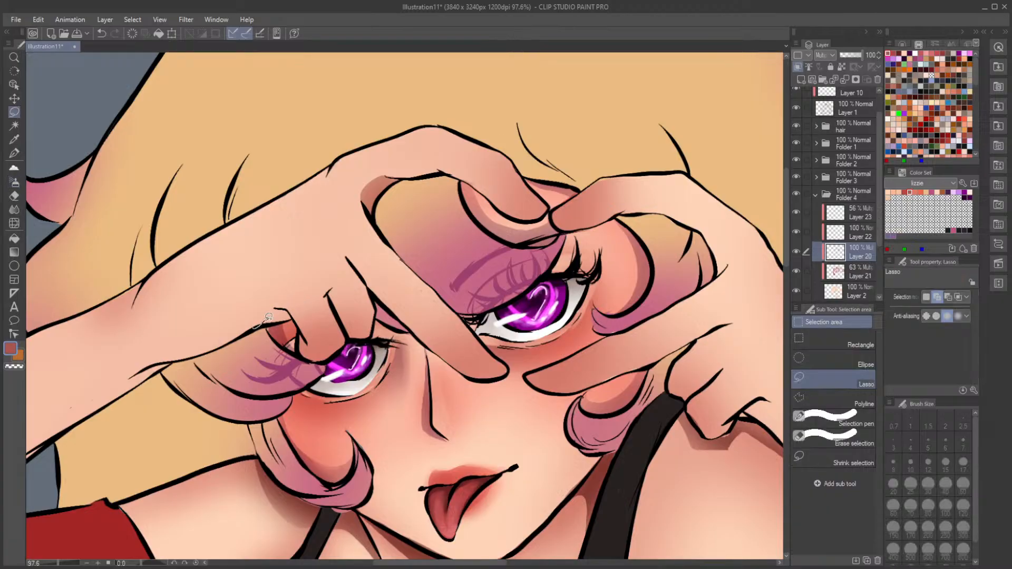
mouse_move(293, 313)
mouse_down()
mouse_move(316, 360)
mouse_move(301, 333)
mouse_move(266, 322)
mouse_move(313, 366)
mouse_move(350, 335)
mouse_move(326, 358)
mouse_move(307, 340)
mouse_up()
key(b)
click(187, 379)
key(m)
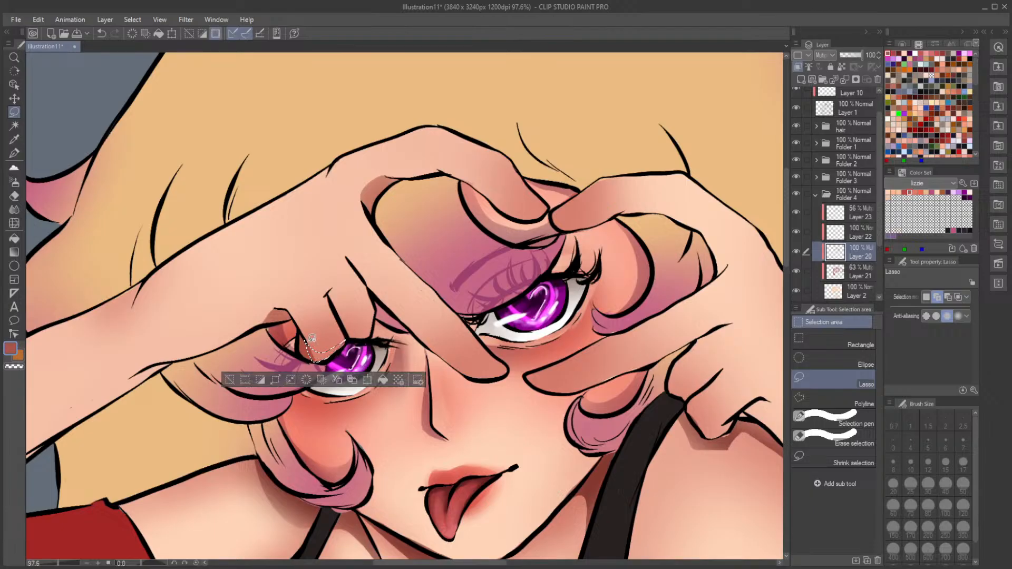
key(b)
click(230, 380)
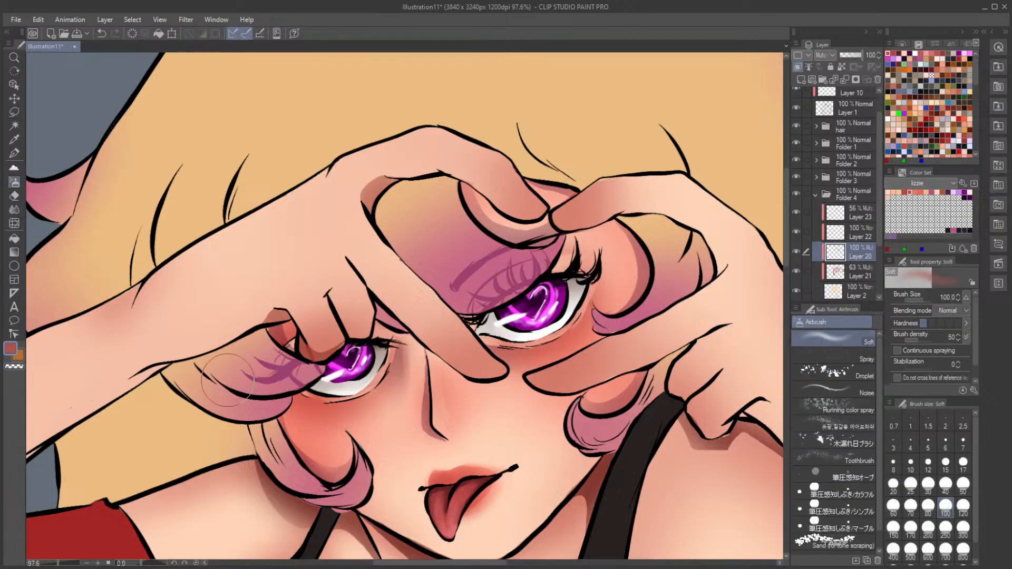
Step: Try to soften the curled finger's new shading with the Blend tool at size 30
click(14, 209)
drag(309, 362, 308, 337)
key(ctrl+z)
key(ctrl+z)
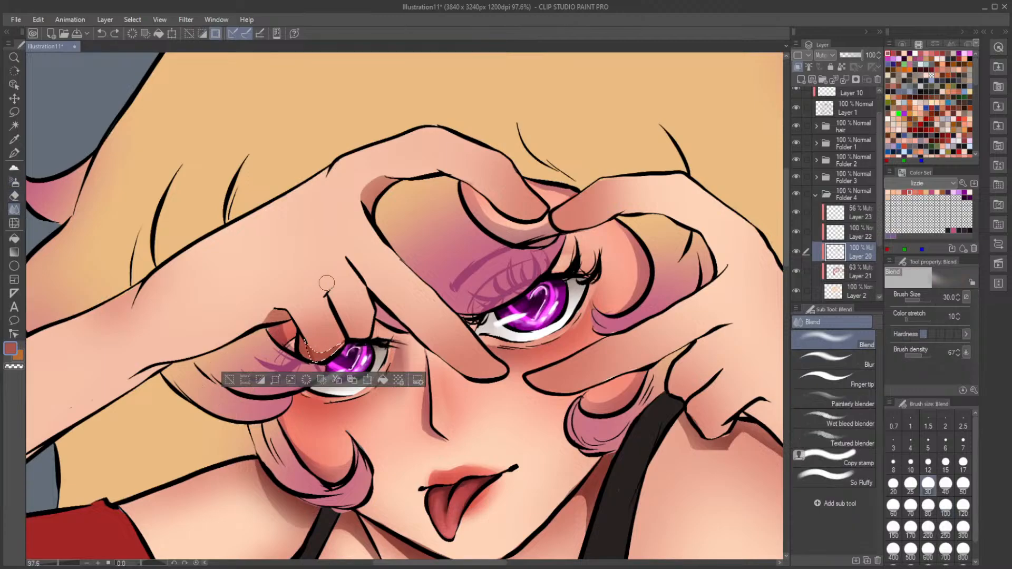
key(ctrl+y)
Step: Lasso and shade the outermost folded finger of the bent arm's hand with the Soft airbrush
key(m)
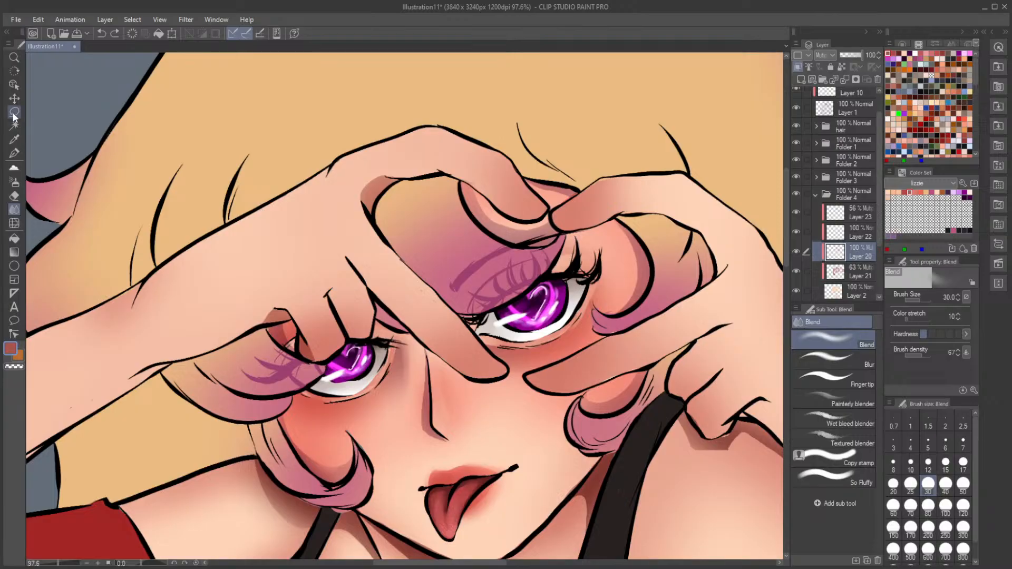
mouse_move(305, 327)
mouse_down()
mouse_move(335, 345)
mouse_move(349, 333)
mouse_move(330, 358)
mouse_move(305, 354)
mouse_move(298, 331)
mouse_move(332, 340)
mouse_move(285, 352)
mouse_up()
key(b)
key(ctrl+d)
Step: Lasso and airbrush the shadow on the neighbouring curled finger above the eye, and clear the selection
key(m)
mouse_move(346, 332)
mouse_down()
mouse_move(366, 328)
mouse_move(376, 298)
mouse_move(376, 325)
mouse_move(345, 332)
mouse_up()
key(b)
drag(350, 336, 398, 292)
click(264, 355)
Step: Lasso a narrow strip along the lower edge of the bent arm's extended finger and shade it muted red
key(m)
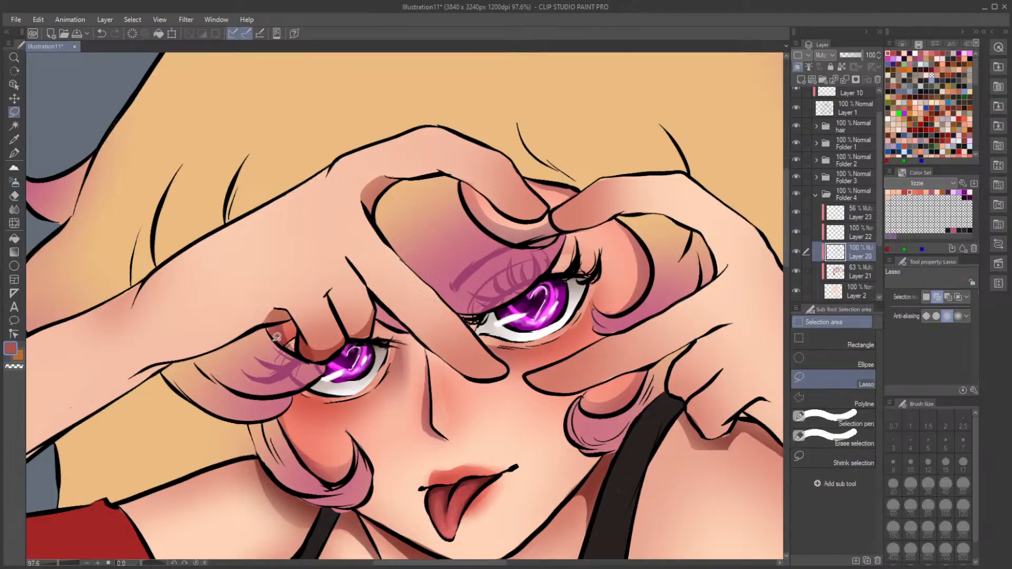
mouse_move(358, 263)
mouse_down()
mouse_move(478, 372)
mouse_move(499, 376)
mouse_move(464, 370)
mouse_move(434, 348)
mouse_move(346, 254)
mouse_up()
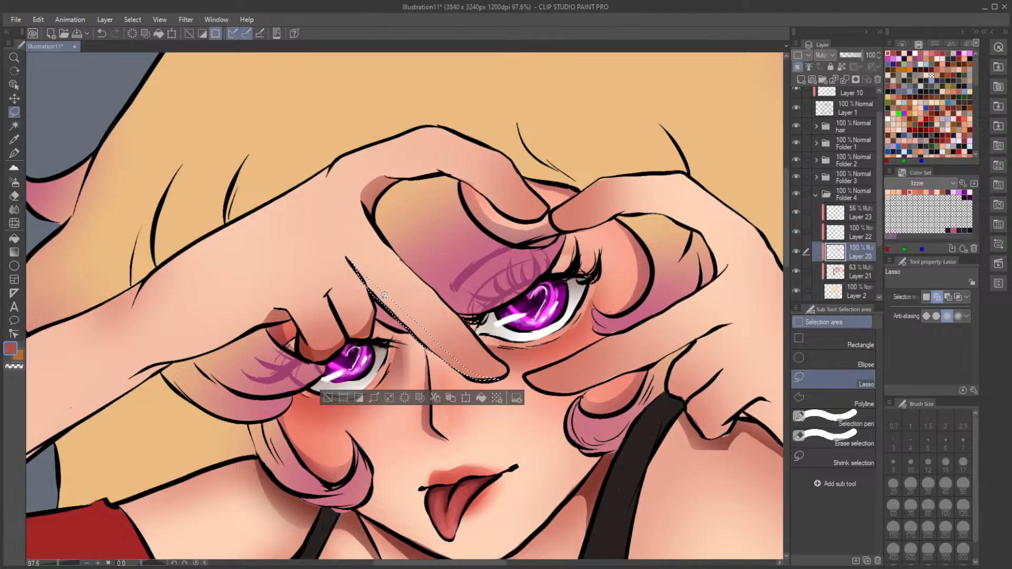
key(b)
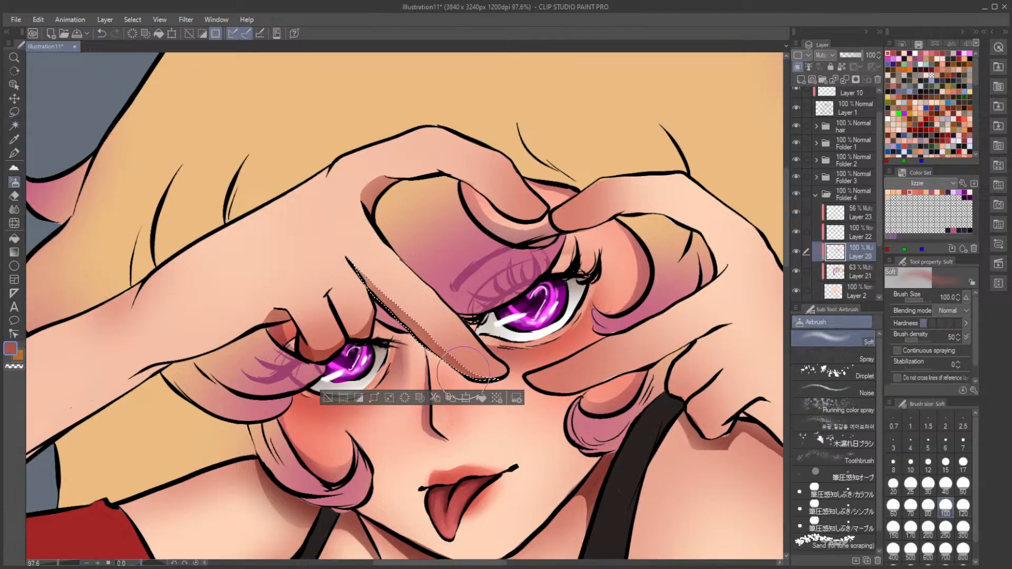
key(ctrl+d)
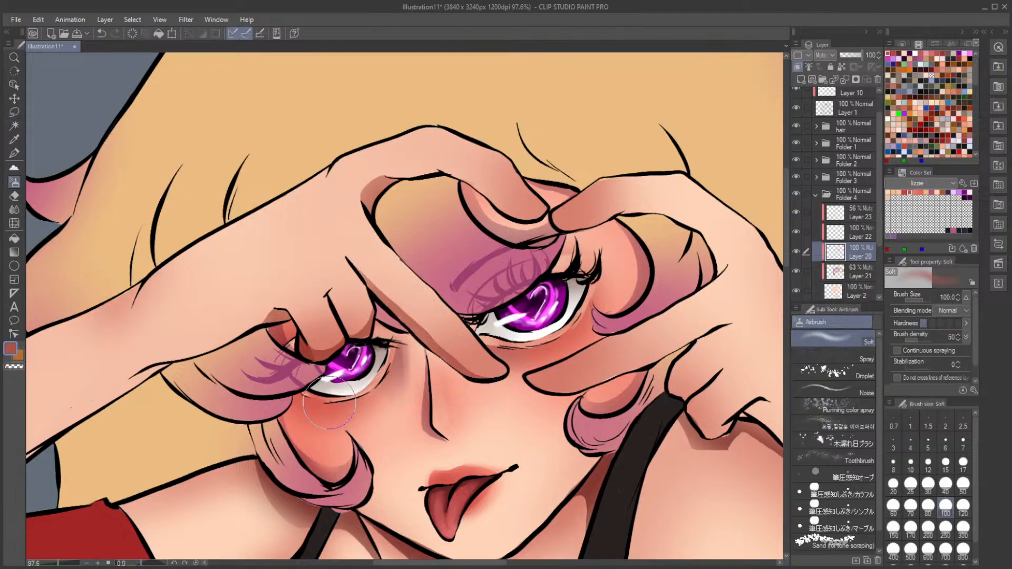
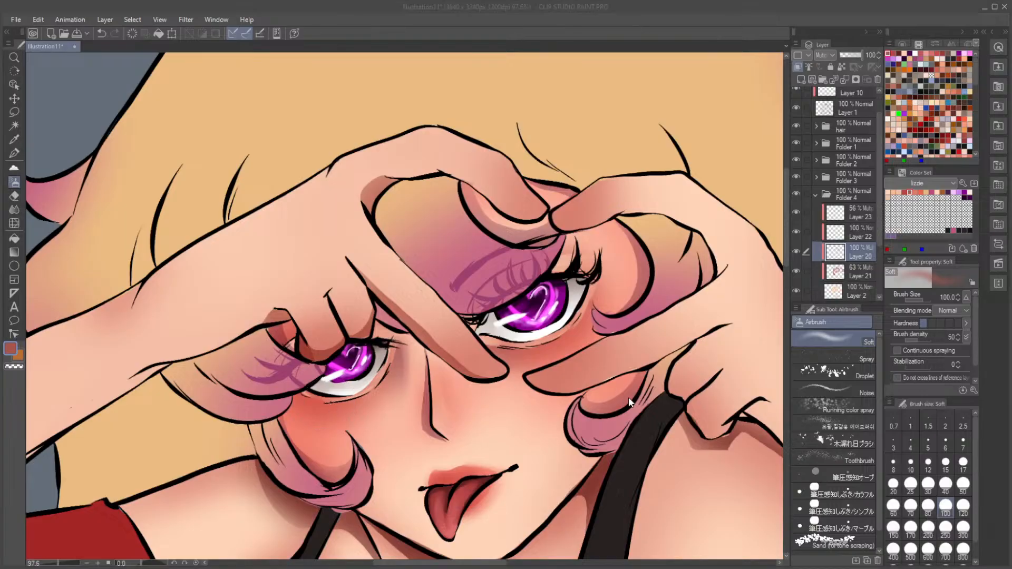
Step: Lasso the lower edge of the other hand's extended finger and airbrush a muted red shadow along it
scroll(605, 397, down, 3)
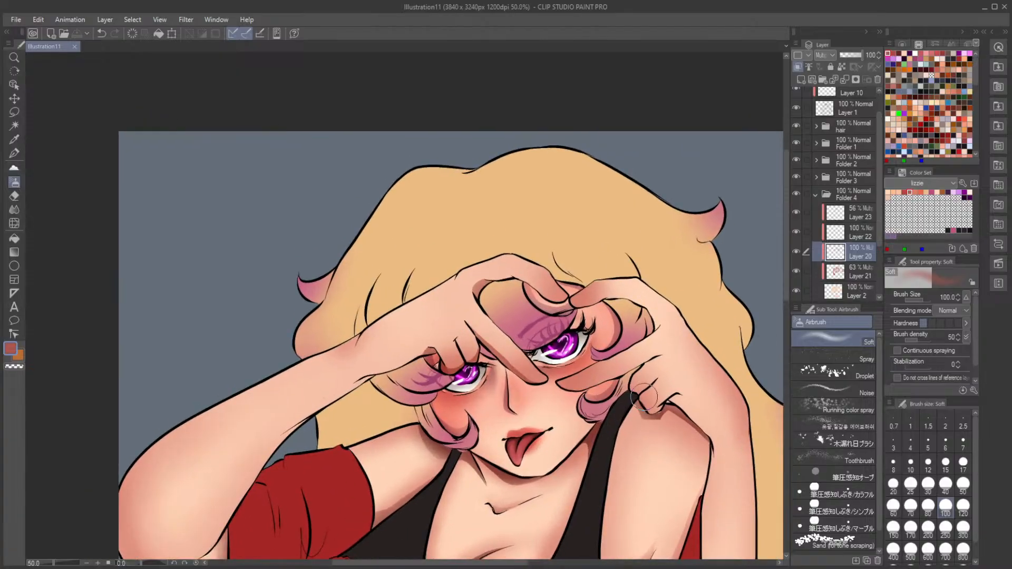
scroll(627, 400, up, 1)
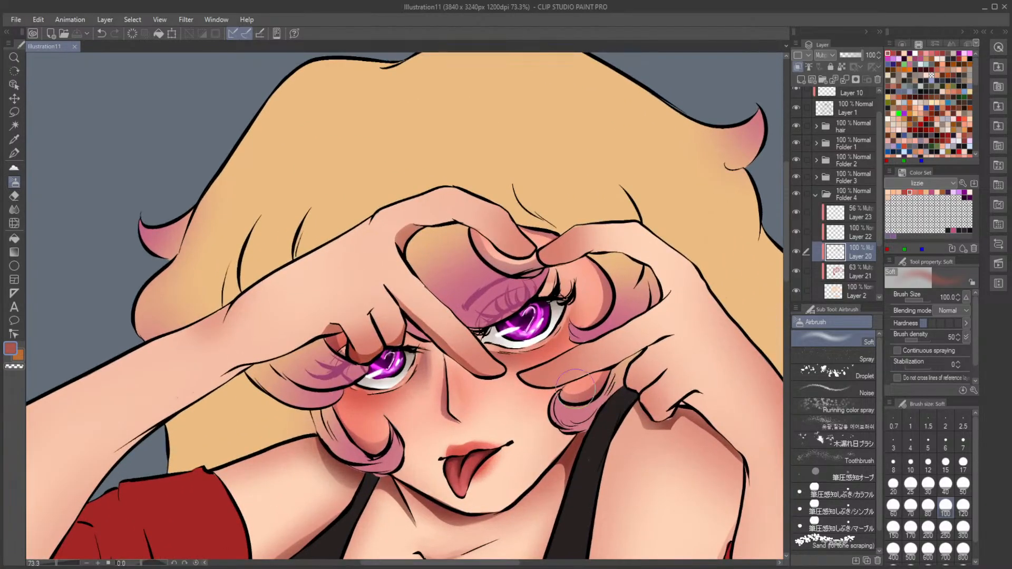
key(m)
mouse_move(520, 375)
mouse_down()
mouse_move(550, 380)
mouse_move(589, 367)
mouse_up()
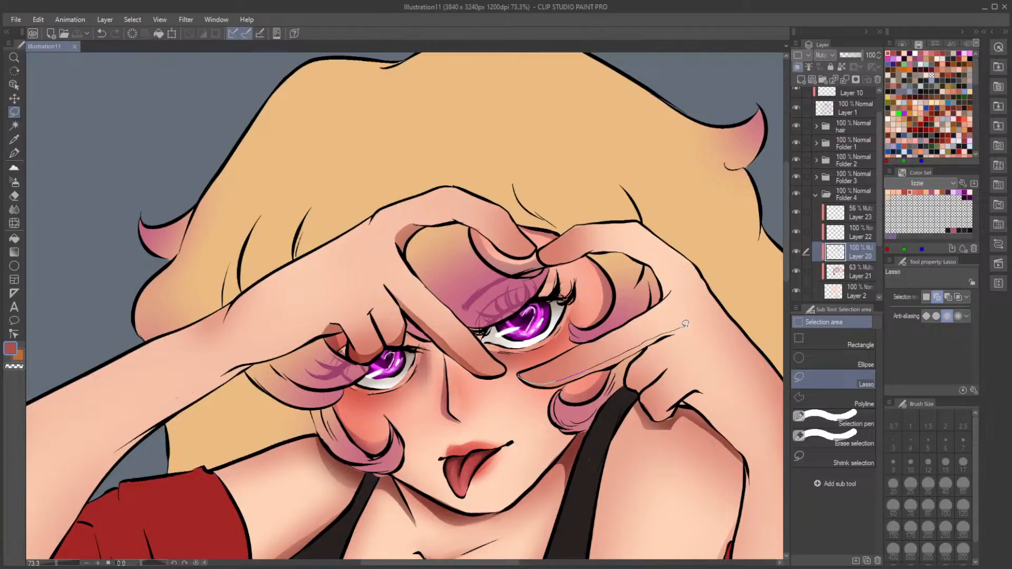
drag(627, 356, 531, 383)
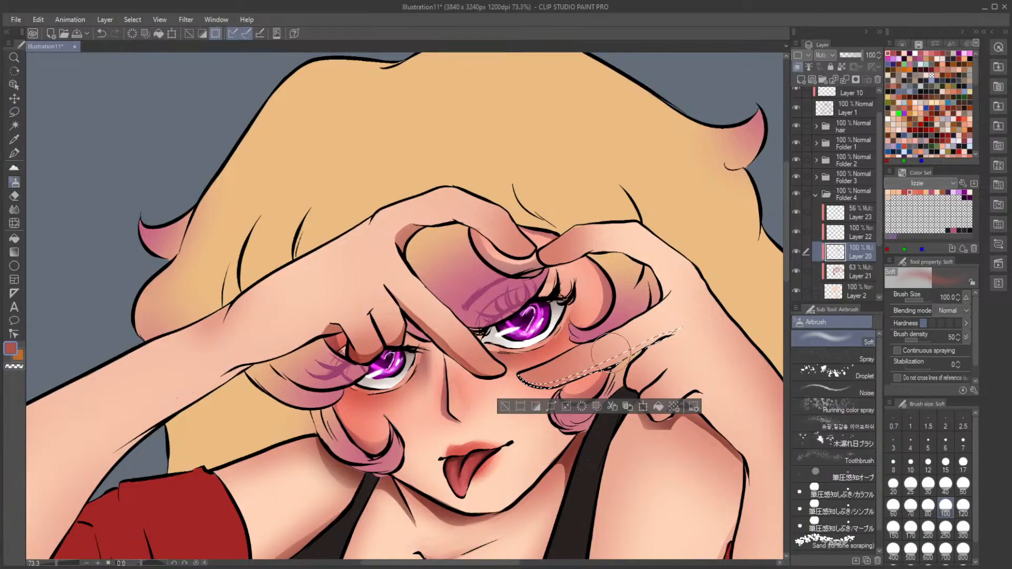
key(b)
key(ctrl+d)
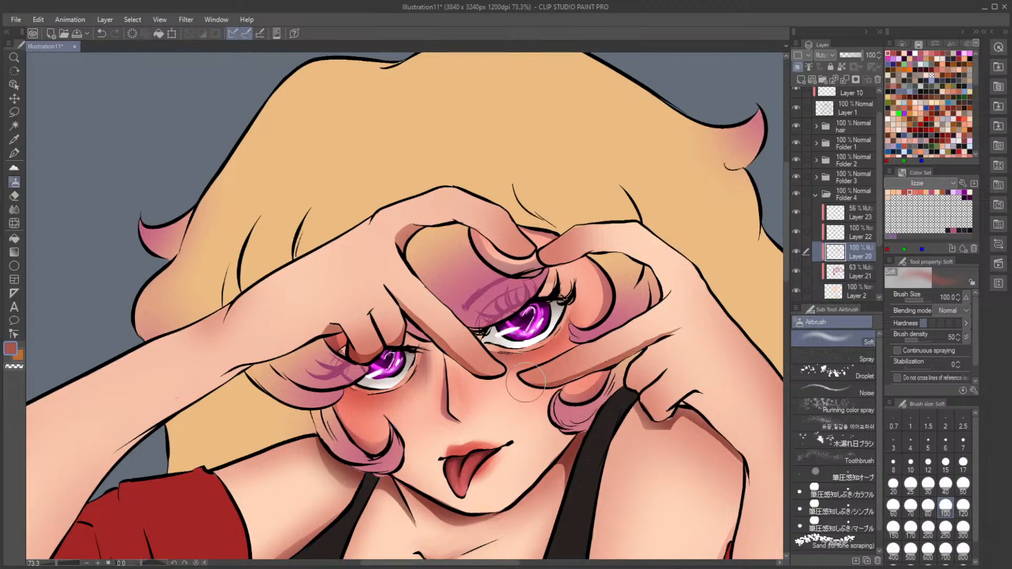
Step: Lasso and shade the undersides of the other hand's folded fingers, clearing the selection after each
key(m)
mouse_move(644, 350)
mouse_down()
mouse_move(636, 381)
mouse_move(669, 369)
mouse_move(639, 393)
mouse_move(630, 369)
mouse_up()
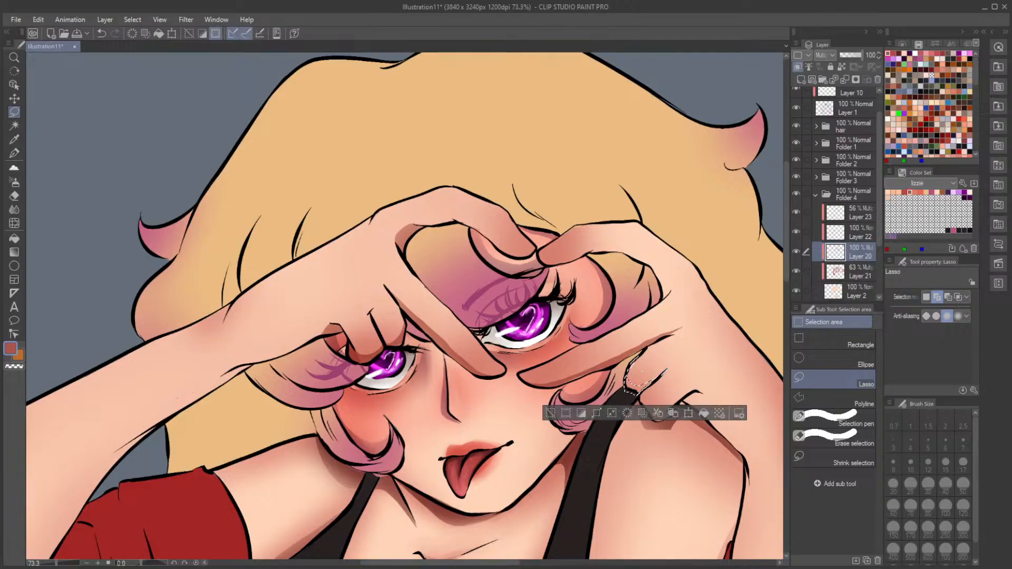
key(ctrl+d)
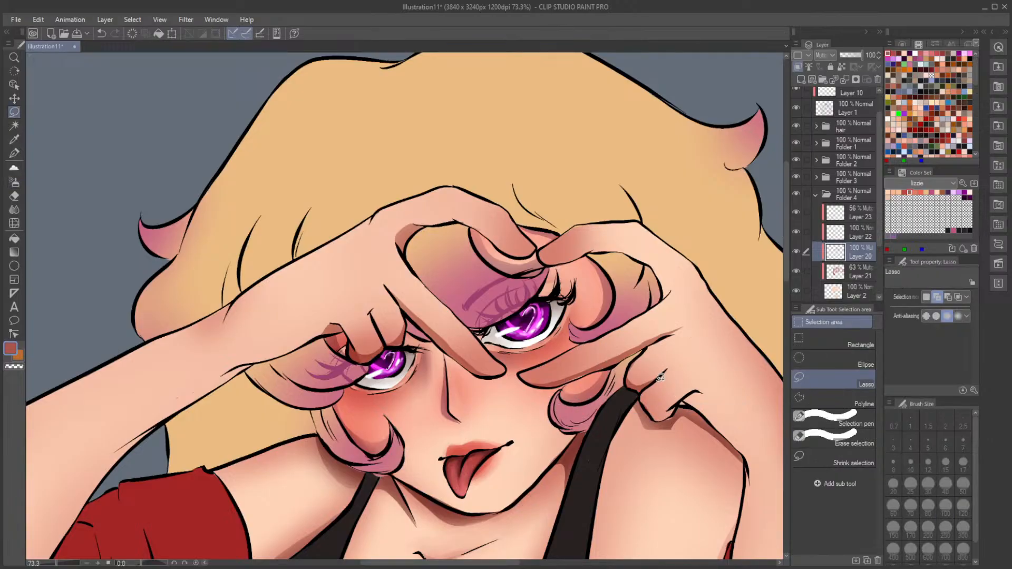
mouse_move(657, 380)
mouse_down()
mouse_move(665, 408)
mouse_move(679, 402)
mouse_move(658, 418)
mouse_move(642, 384)
mouse_up()
key(b)
click(560, 439)
Step: Lasso the crease behind the other hand's lowest folded finger and airbrush it muted red
key(m)
mouse_move(680, 404)
mouse_down()
mouse_move(712, 396)
mouse_move(681, 405)
mouse_up()
key(b)
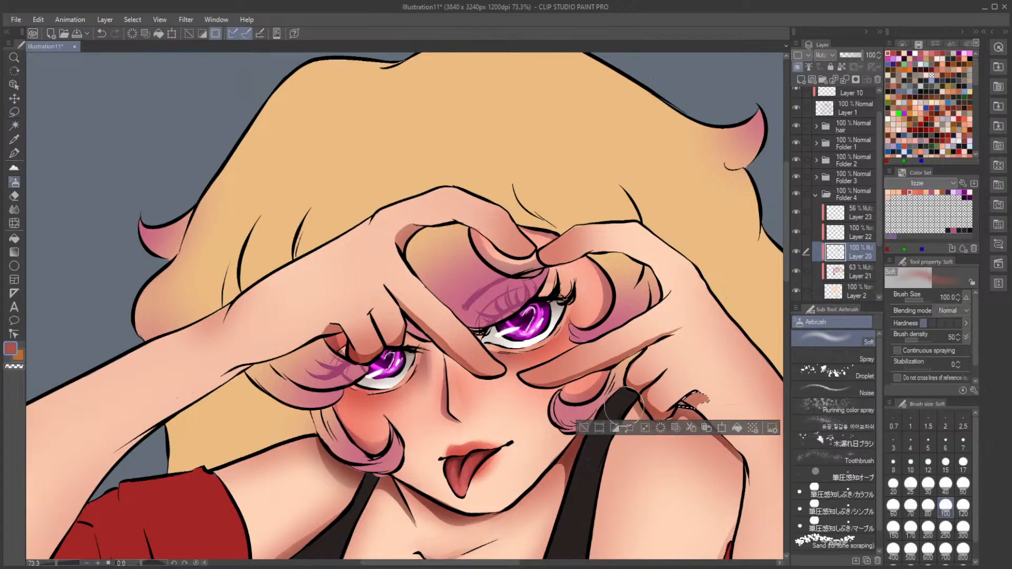
click(579, 427)
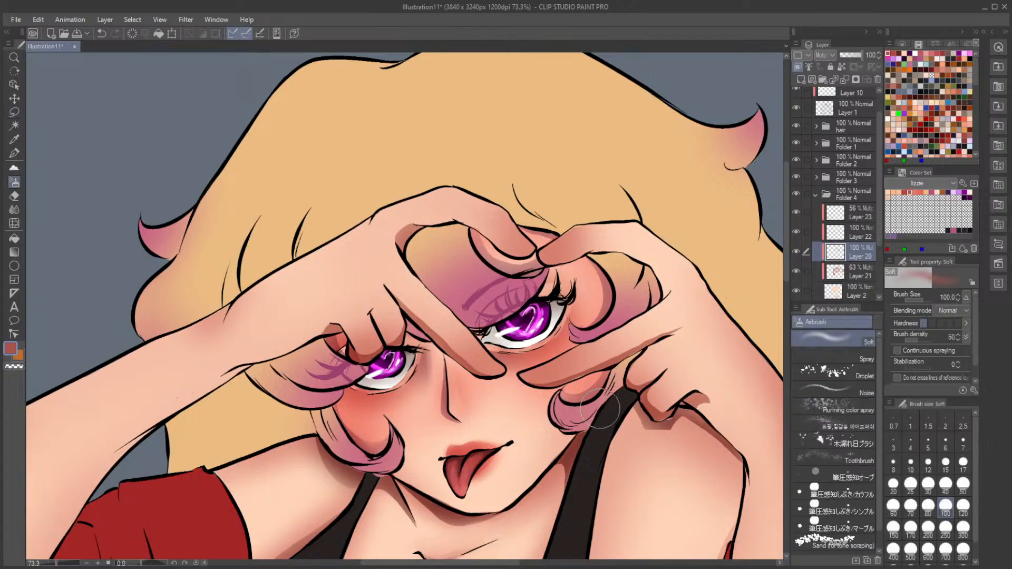
Step: Lasso the inner edge of the bent arm's index finger down to its tip and shade it with the Soft airbrush
scroll(587, 365, down, 3)
scroll(635, 355, up, 3)
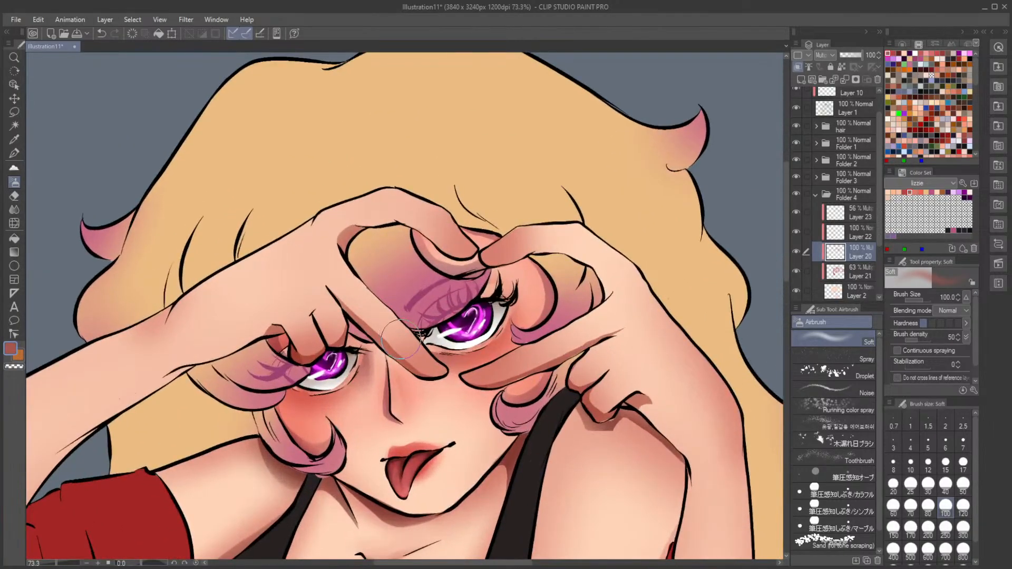
key(m)
drag(149, 563, 157, 563)
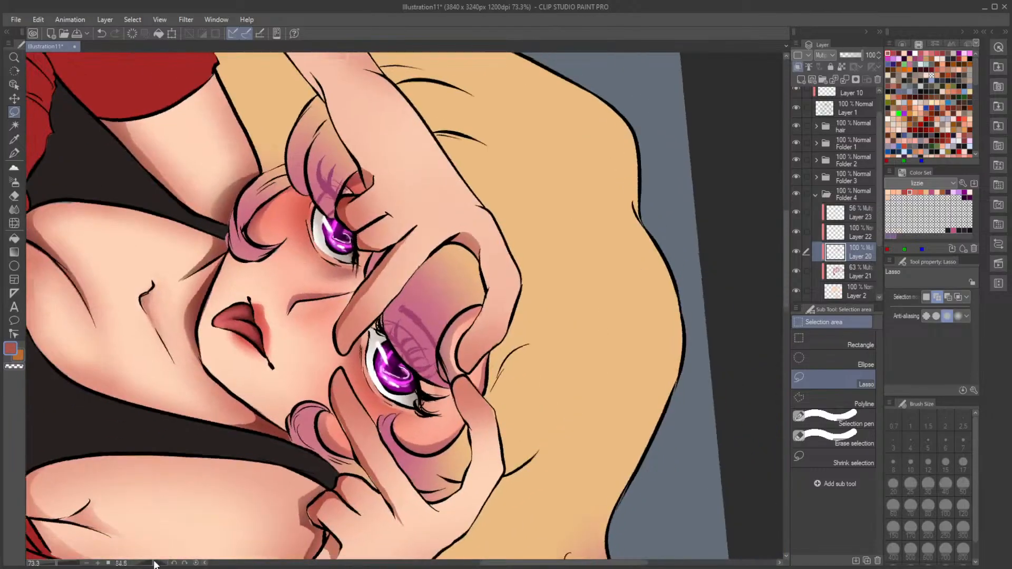
drag(484, 252, 494, 279)
mouse_move(481, 318)
mouse_down()
mouse_move(460, 360)
mouse_move(475, 322)
mouse_up()
drag(489, 289, 483, 249)
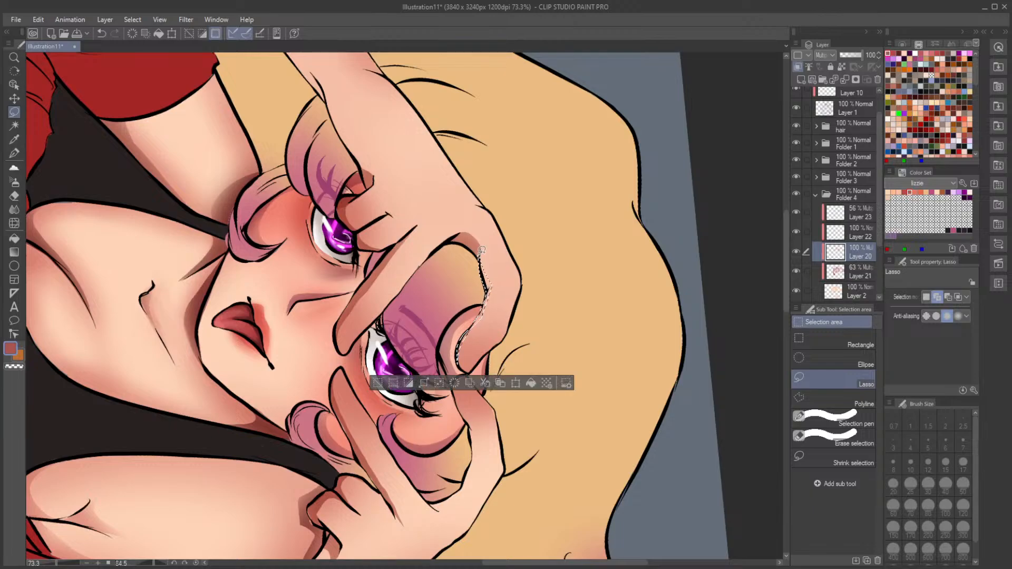
click(378, 384)
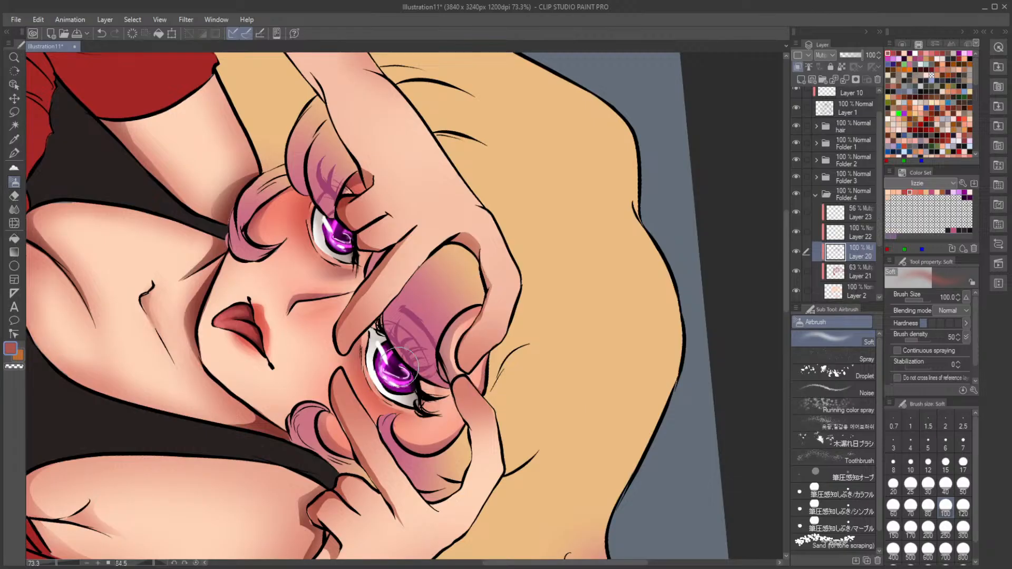
Step: Lasso the inner edge of the other hand's curled index finger, shade it with the Soft airbrush, and clear the selection
drag(457, 376, 475, 427)
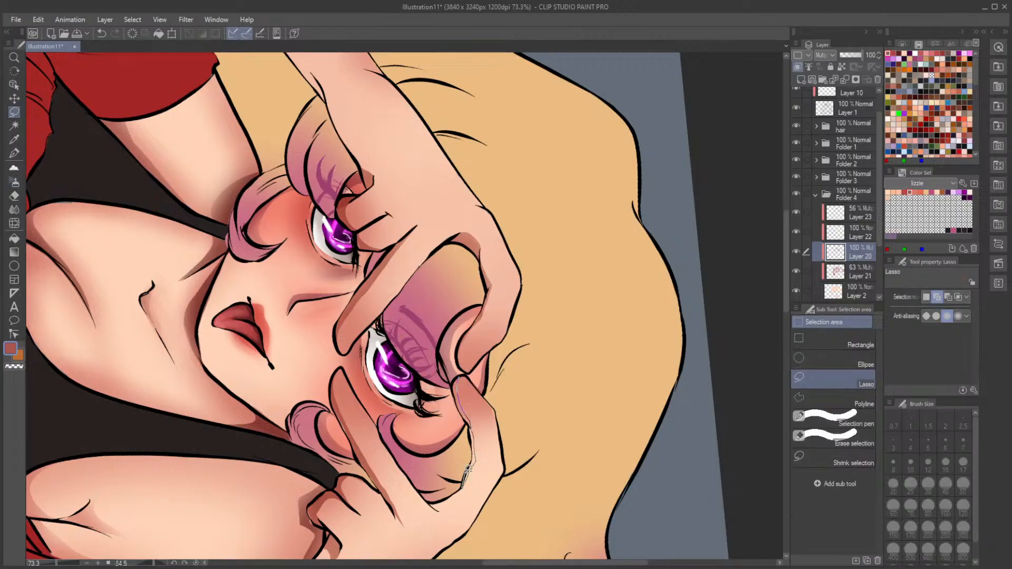
drag(473, 427, 457, 371)
key(b)
key(ctrl+d)
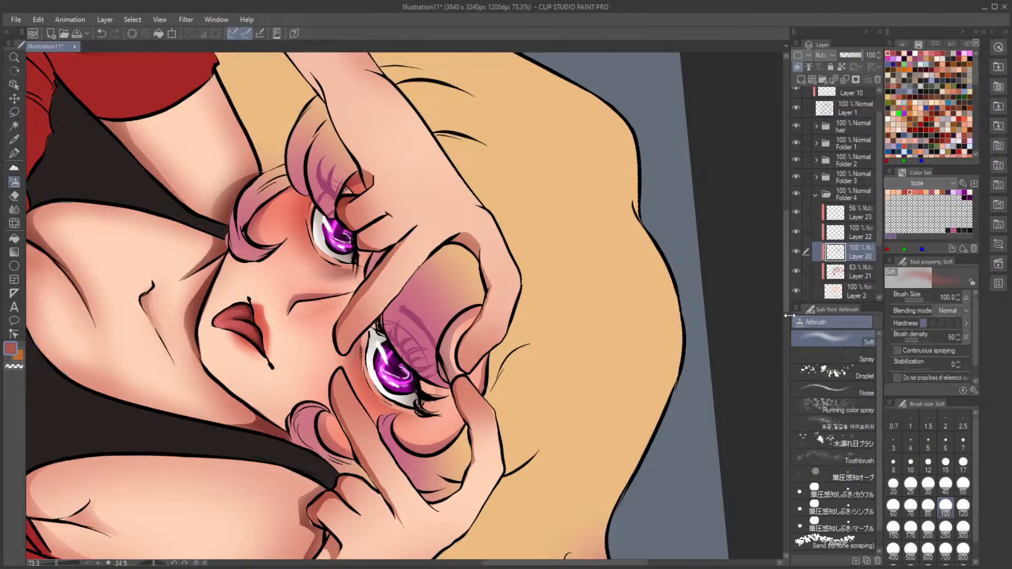
Step: Lasso the web between the other hand's index finger and thumb, airbrush it muted red, and deselect
scroll(777, 315, down, 5)
key(m)
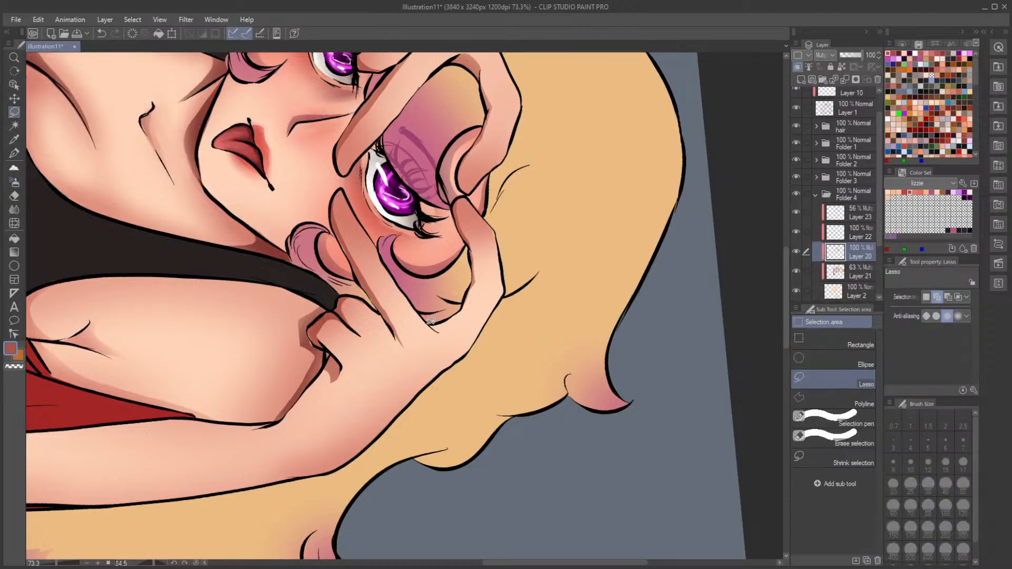
drag(456, 312, 427, 320)
key(b)
drag(439, 328, 459, 311)
click(345, 356)
Step: Reset the canvas rotation, then lasso the underside of the bent arm's wrist and airbrush a muted red shadow there
click(196, 563)
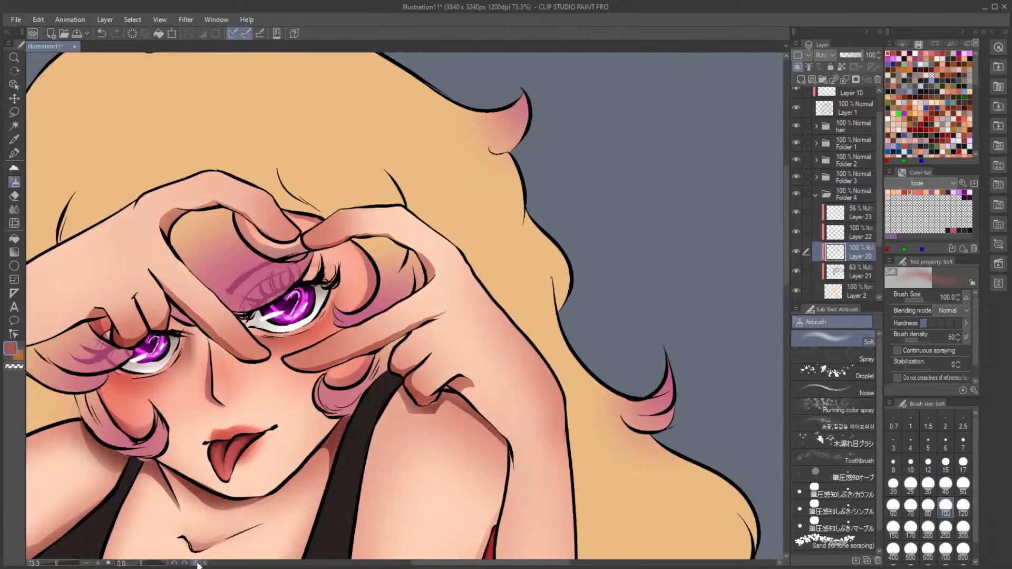
scroll(505, 339, down, 5)
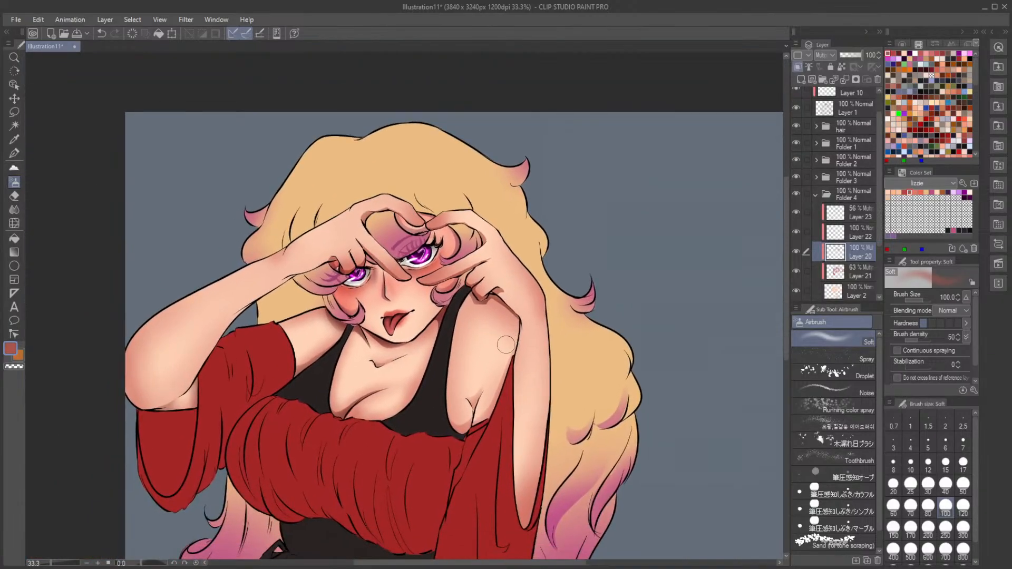
scroll(514, 342, up, 1)
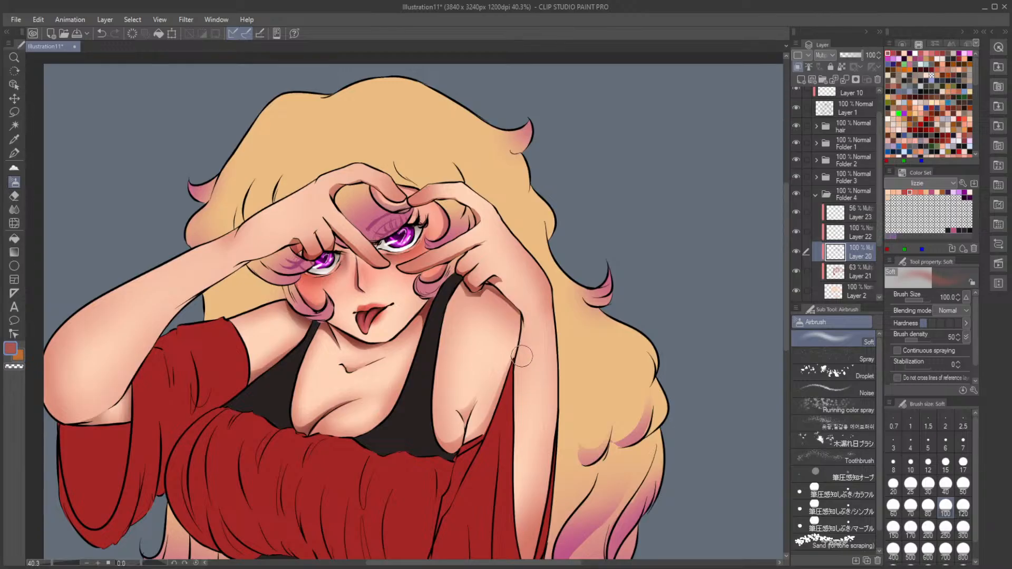
scroll(517, 364, down, 1)
drag(521, 385, 529, 333)
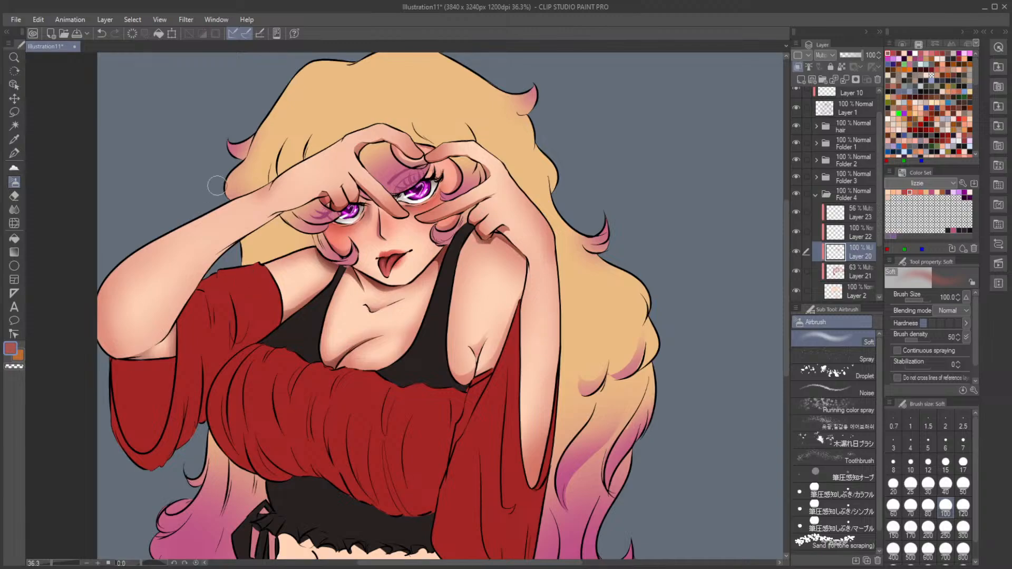
scroll(248, 174, up, 3)
scroll(271, 169, up, 2)
key(m)
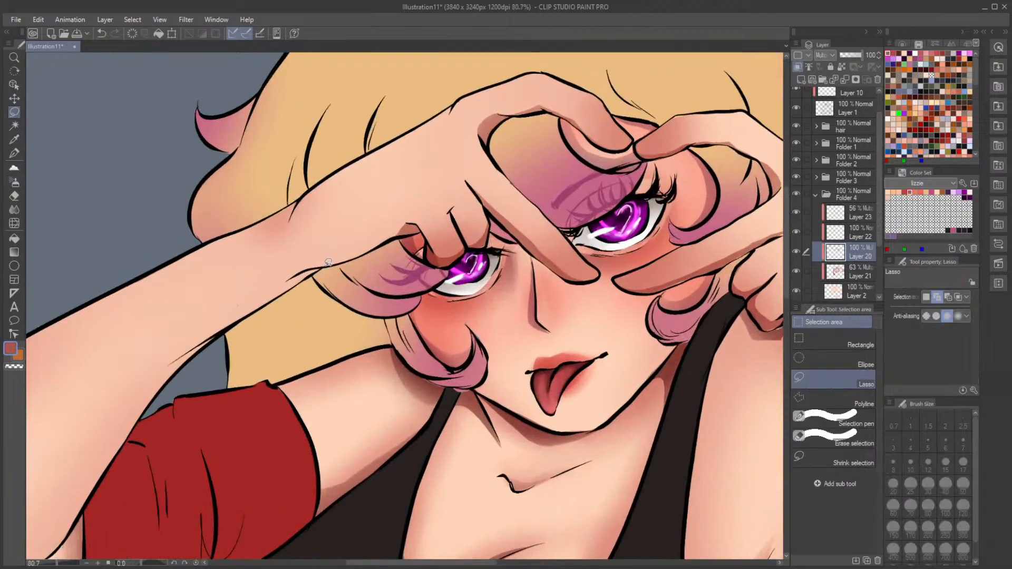
drag(326, 264, 291, 275)
mouse_move(260, 298)
mouse_down()
mouse_move(247, 314)
mouse_move(328, 267)
mouse_move(101, 406)
mouse_up()
key(b)
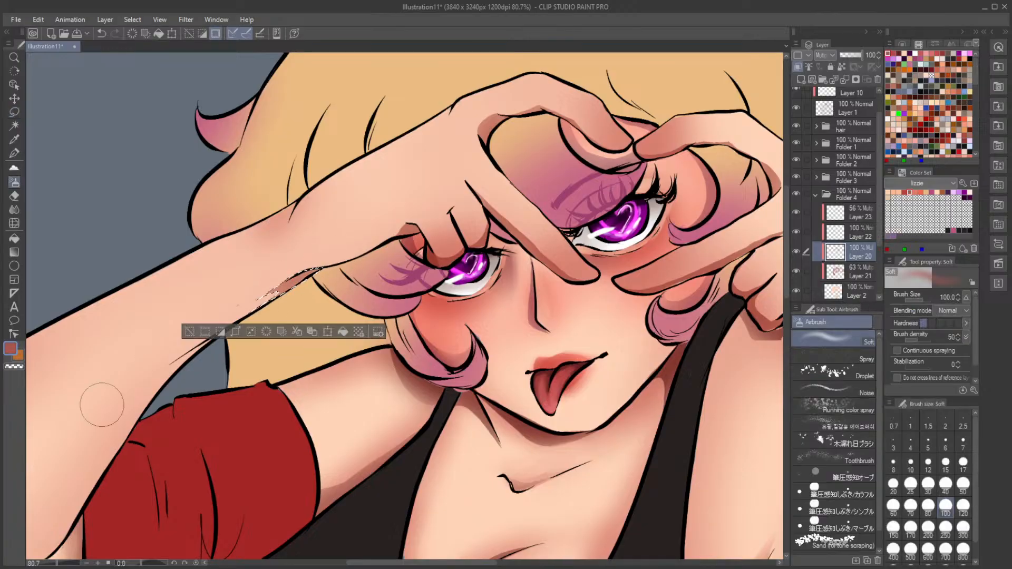
click(189, 330)
Step: Lasso the crease on the upper edge of the bent arm's wrist and shade it with the Soft airbrush
key(m)
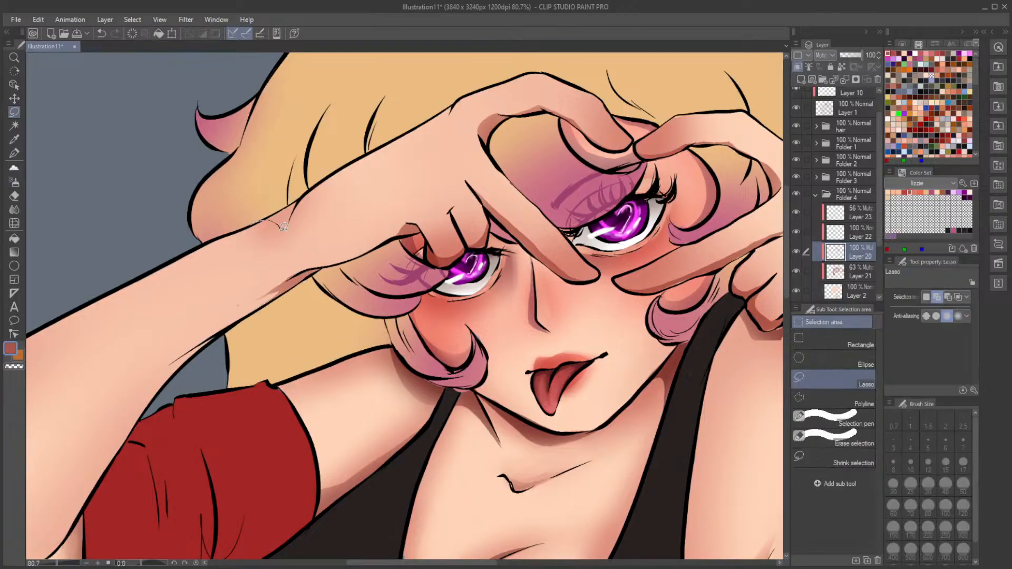
mouse_move(294, 216)
mouse_down()
mouse_move(266, 210)
mouse_move(216, 271)
mouse_up()
key(b)
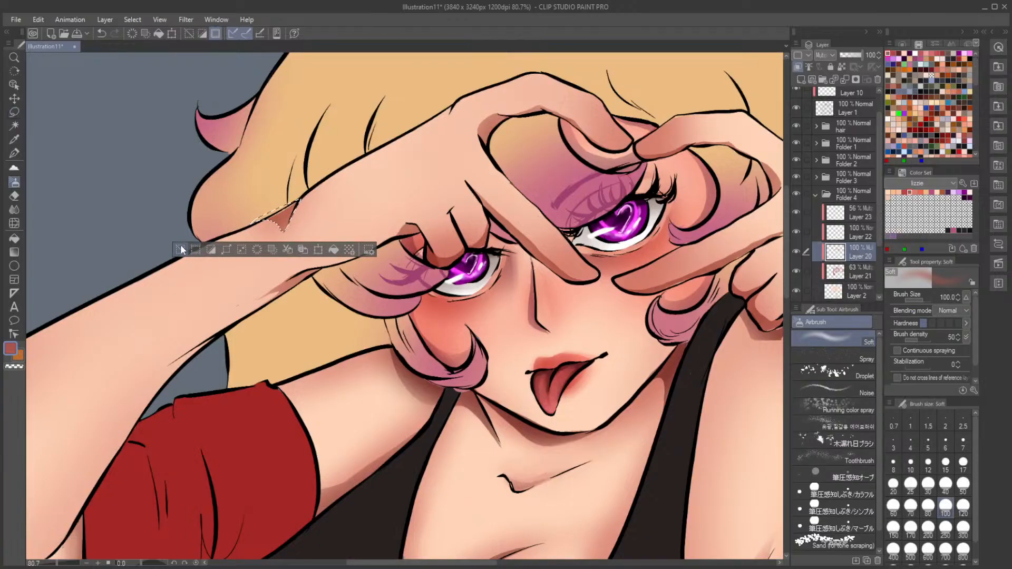
click(181, 248)
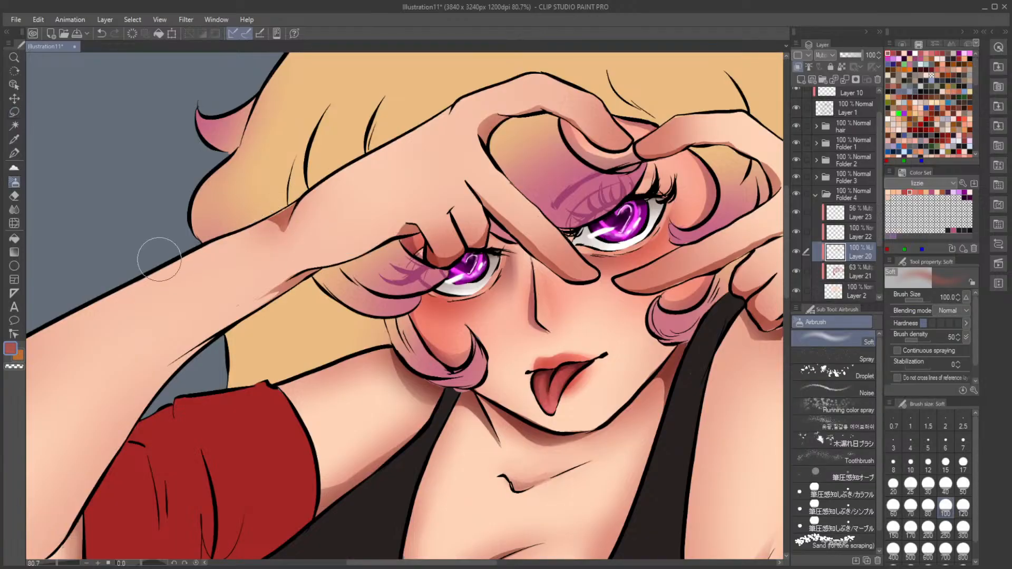
Step: Soften the wrist's upper crease and underside shadows with the Blend tool
click(15, 210)
mouse_move(281, 226)
mouse_down()
mouse_move(264, 227)
mouse_move(280, 213)
mouse_up()
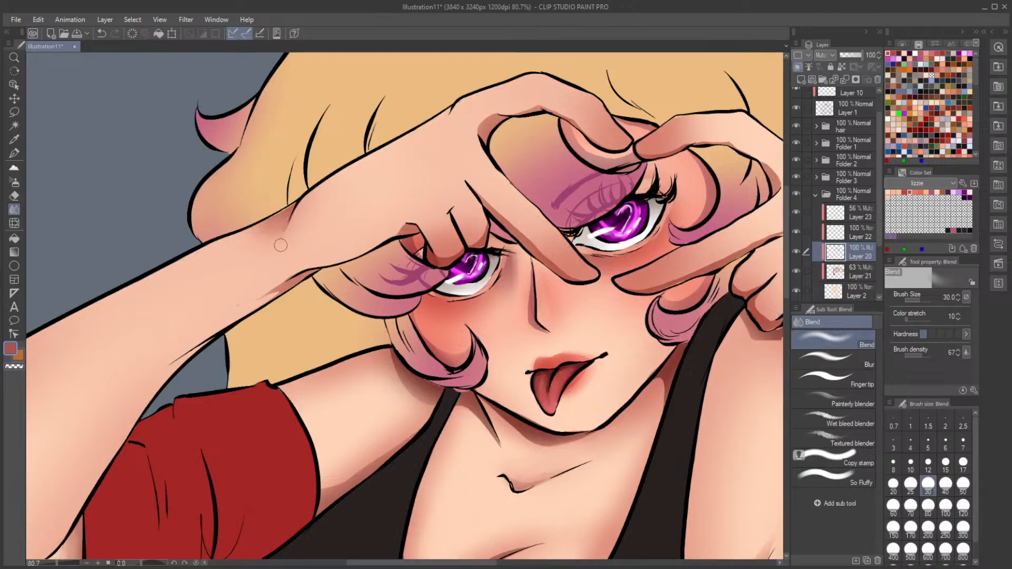
mouse_move(270, 301)
mouse_down()
mouse_move(264, 294)
mouse_move(298, 280)
mouse_up()
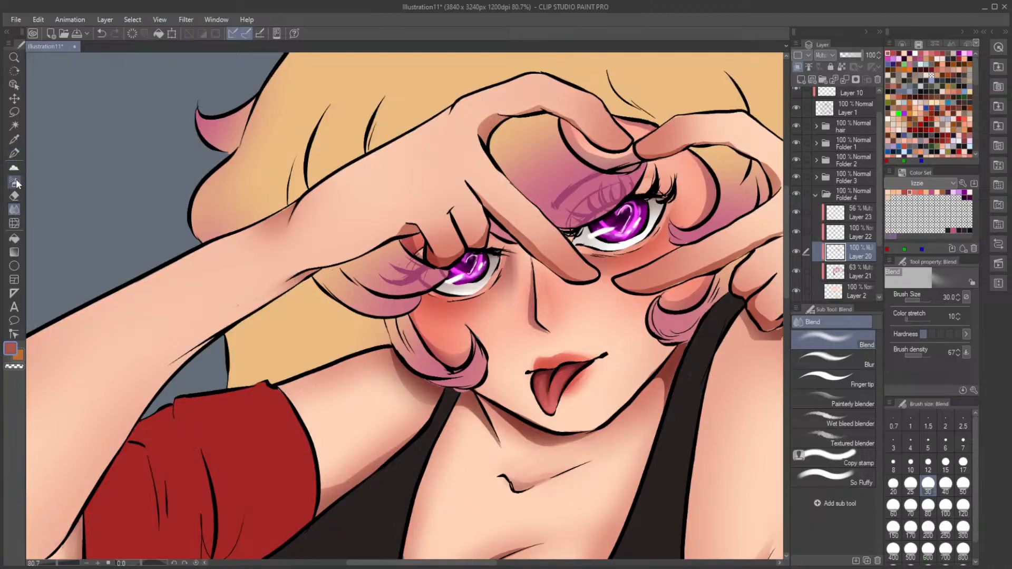
Step: Lasso a thin tendon shape running down from the knuckle on the back of the bent arm's hand and airbrush it
key(m)
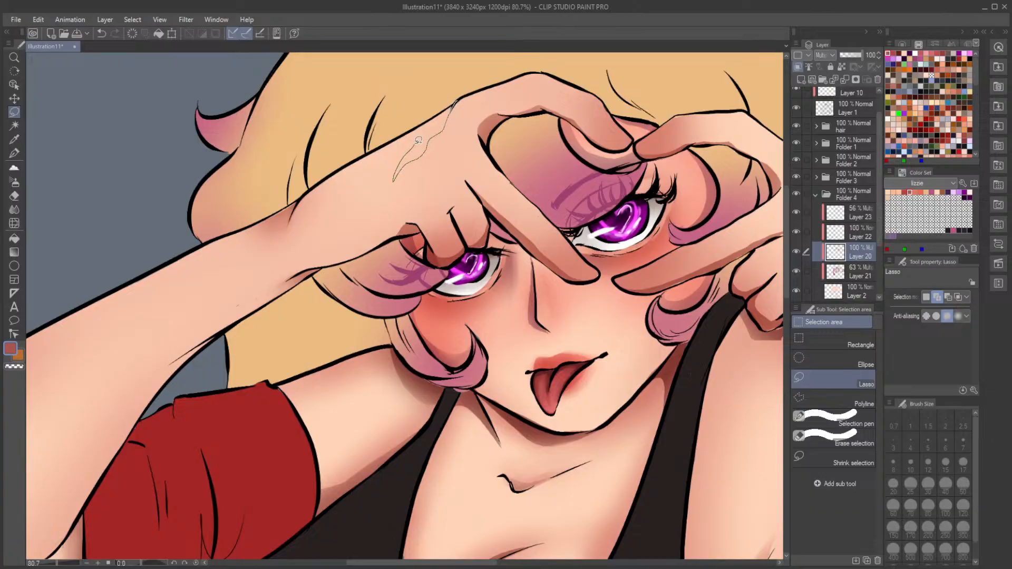
mouse_move(434, 116)
mouse_down()
mouse_move(454, 102)
mouse_move(339, 258)
mouse_up()
key(b)
click(336, 199)
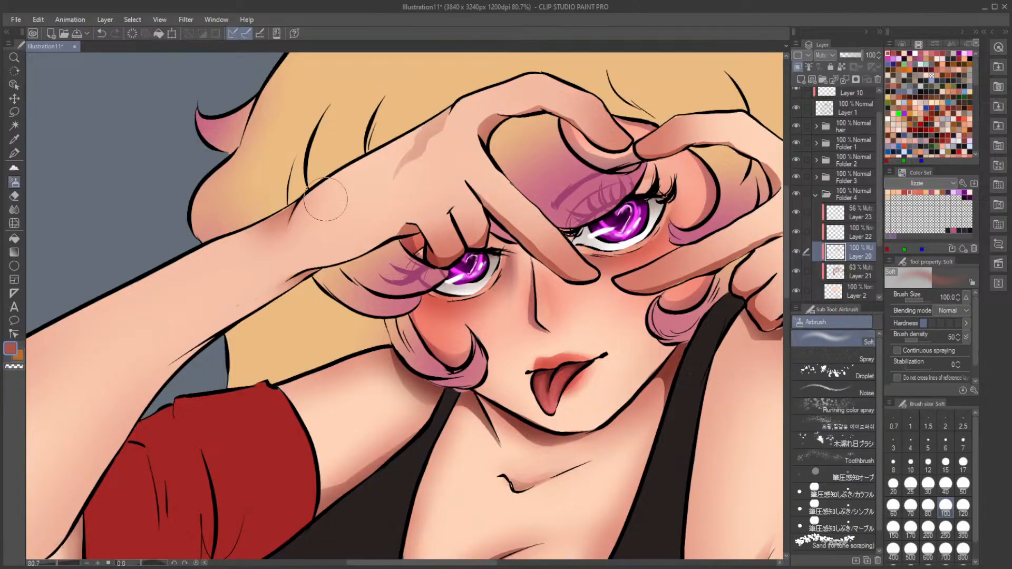
Step: Lasso a narrow tendon shape on the back of the other hand below its knuckle, airbrush it, and deselect
scroll(351, 138, down, 3)
scroll(622, 143, up, 2)
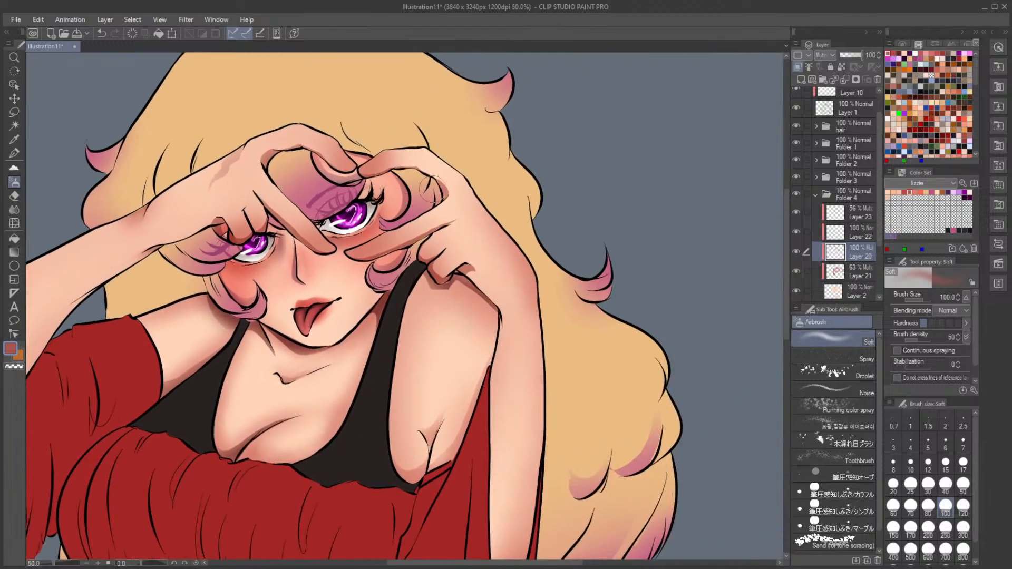
key(m)
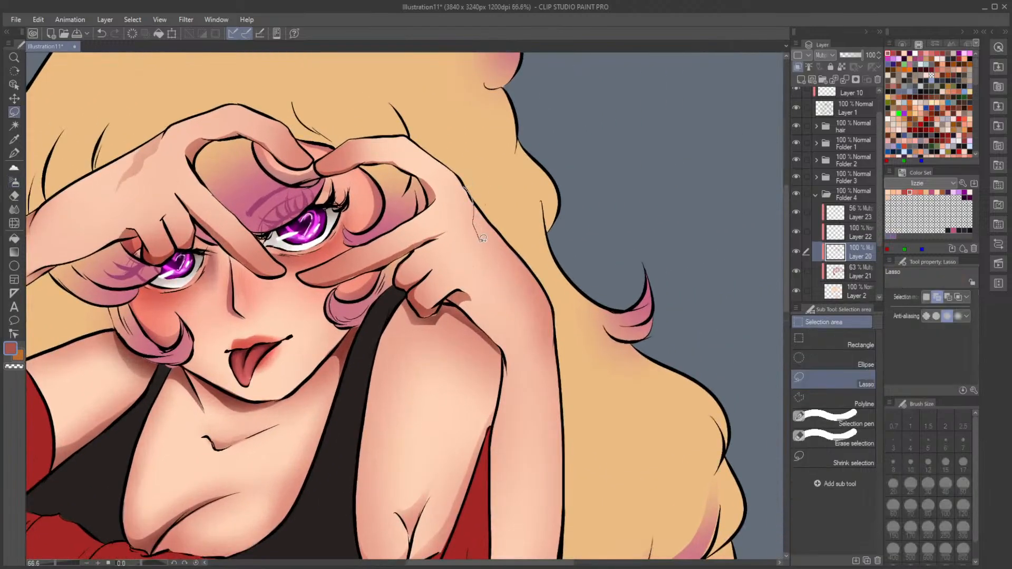
drag(473, 245, 464, 186)
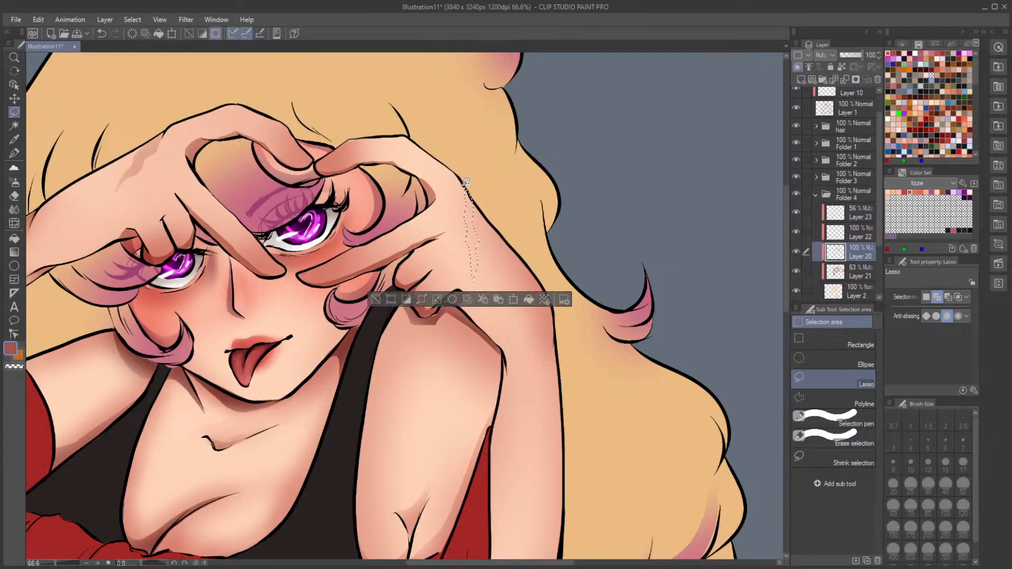
key(b)
click(373, 301)
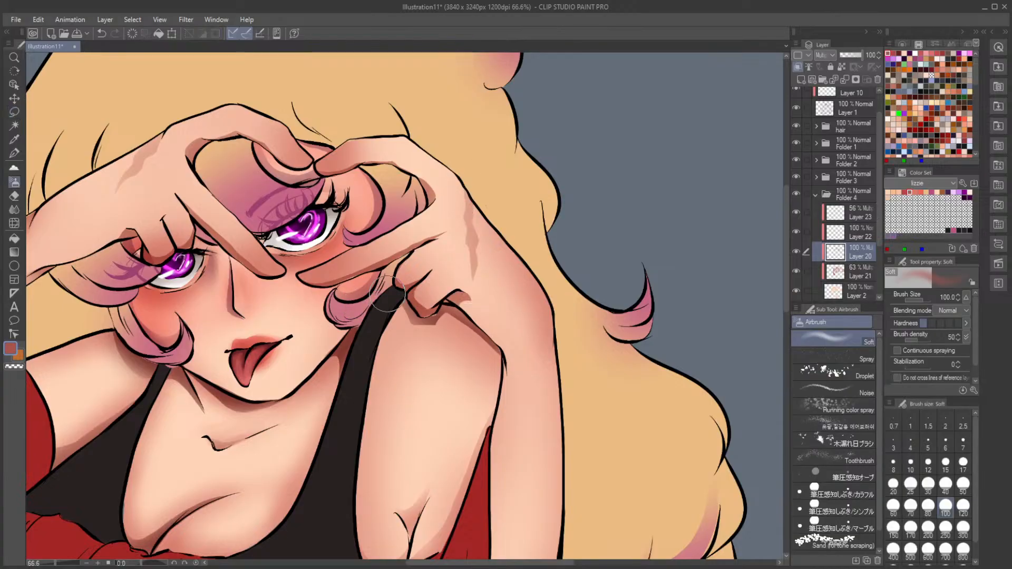
Step: Check the hand and arm shading in a mirrored view and across the whole figure
key(h)
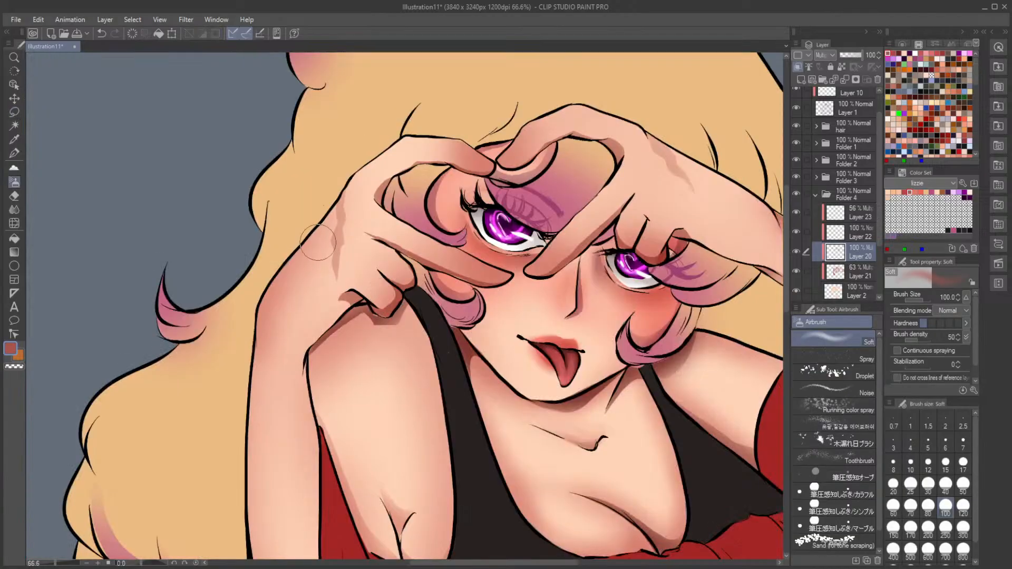
scroll(387, 294, down, 3)
key(h)
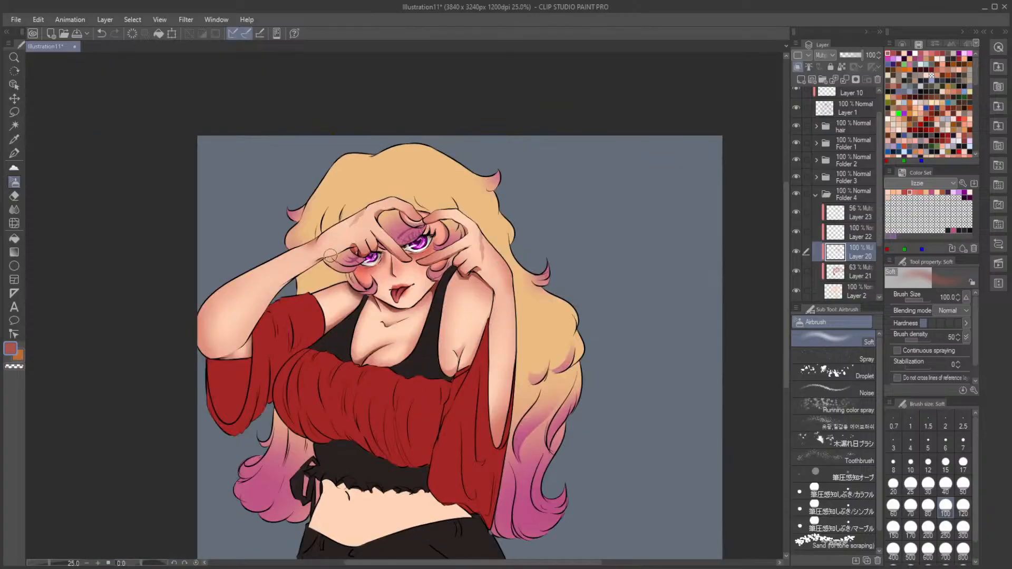
drag(376, 281, 433, 298)
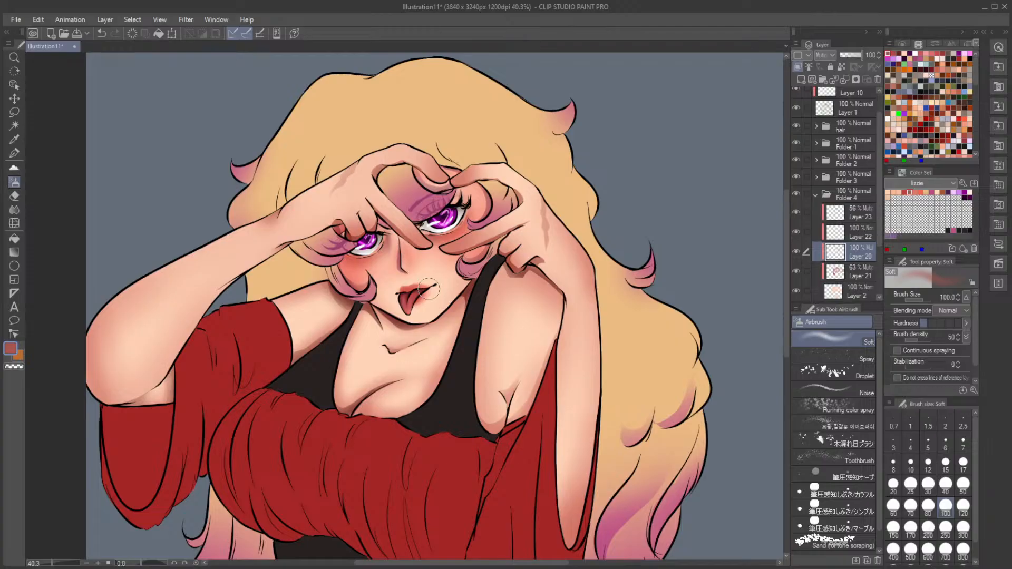
drag(477, 348, 481, 319)
scroll(489, 320, up, 3)
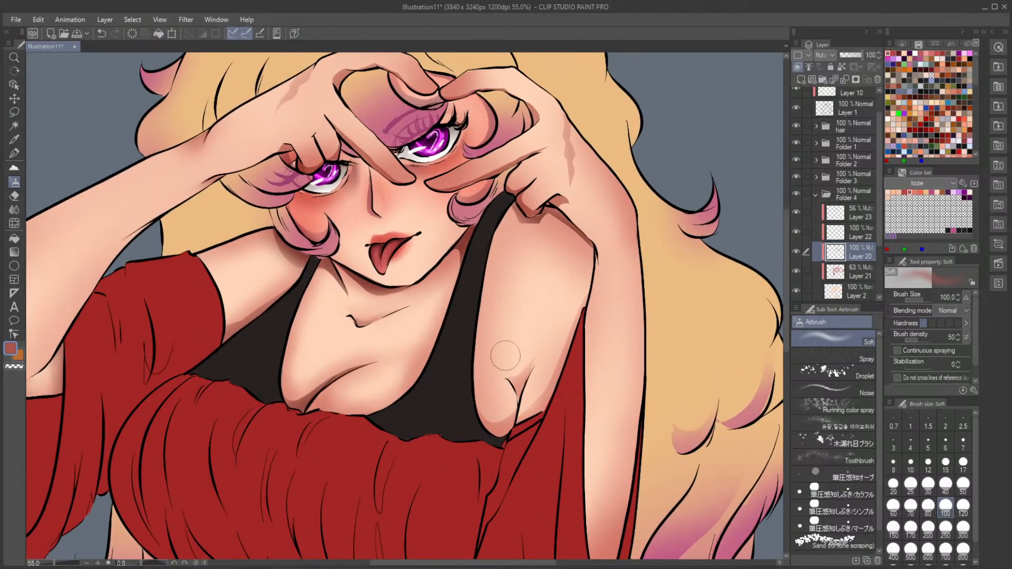
Step: Lasso the patch of upper arm behind the bent elbow above the sleeve, airbrush it muted red, and deselect
scroll(503, 369, down, 4)
drag(468, 415, 596, 392)
scroll(340, 303, up, 3)
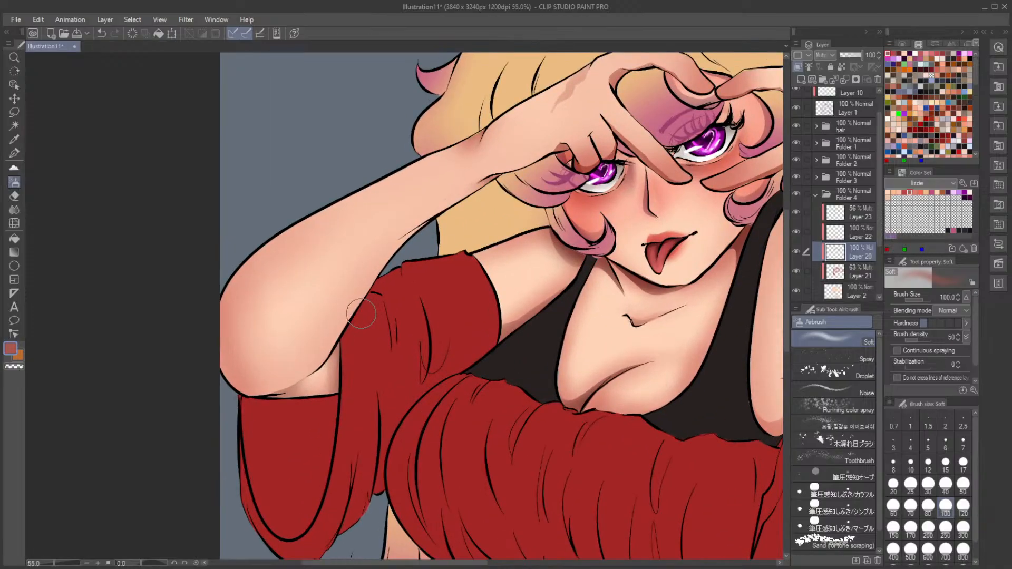
key(m)
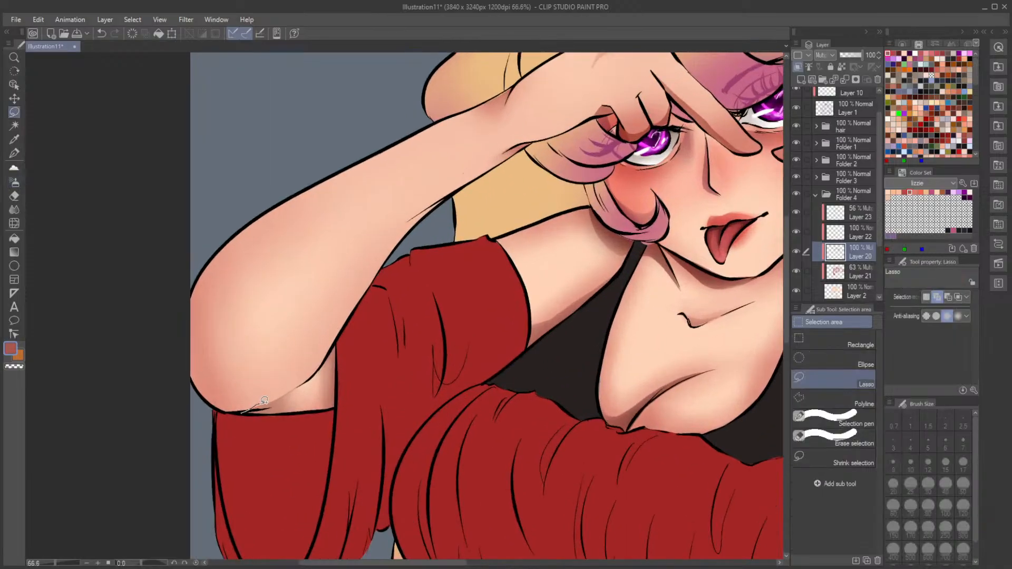
mouse_move(295, 387)
mouse_down()
mouse_move(345, 334)
mouse_move(342, 406)
mouse_move(264, 426)
mouse_move(238, 417)
mouse_up()
key(b)
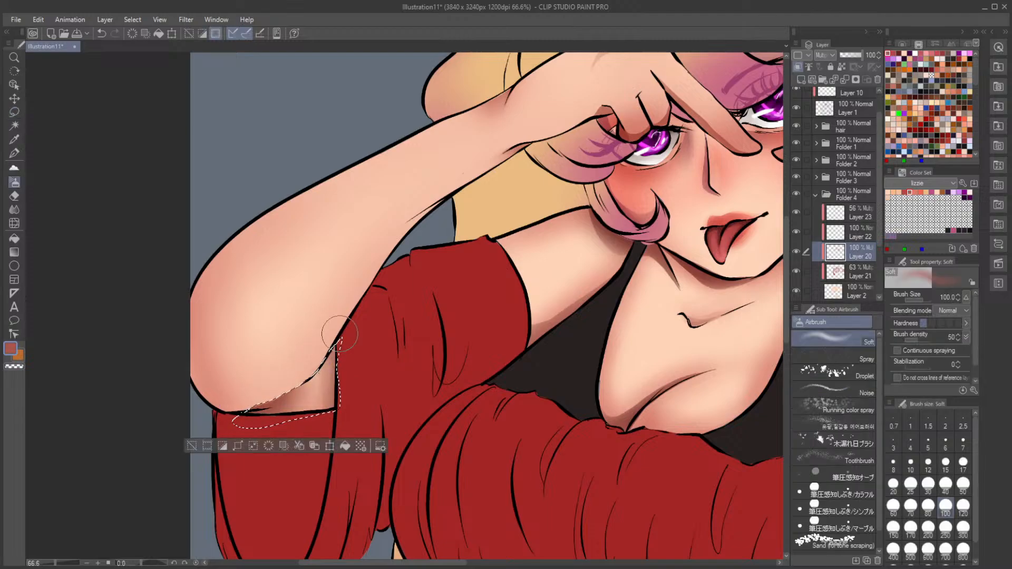
key(ctrl+d)
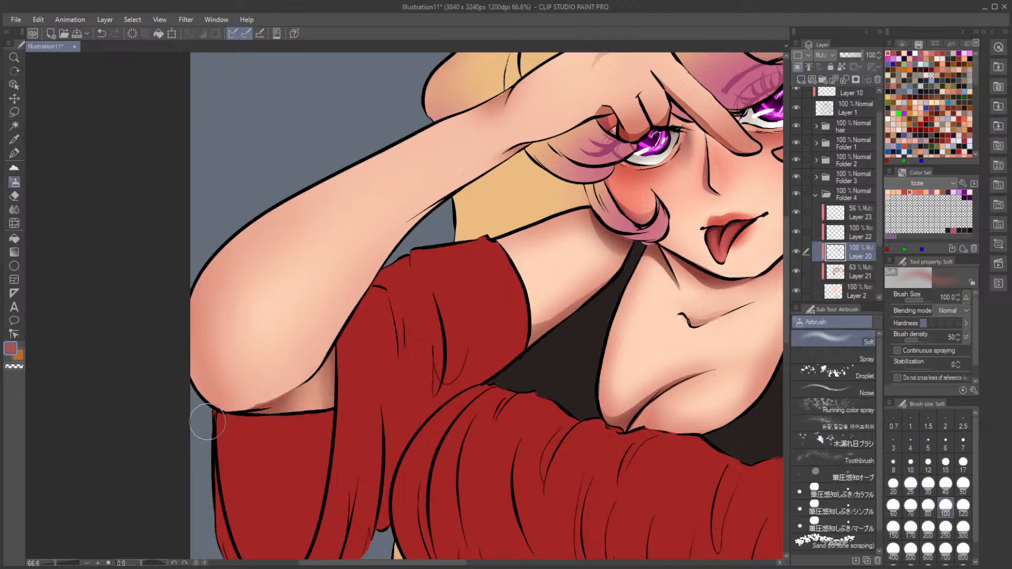
Step: Examine the shading on both arms, the hands and the chest for areas that still need work
drag(521, 463, 232, 397)
scroll(232, 397, down, 2)
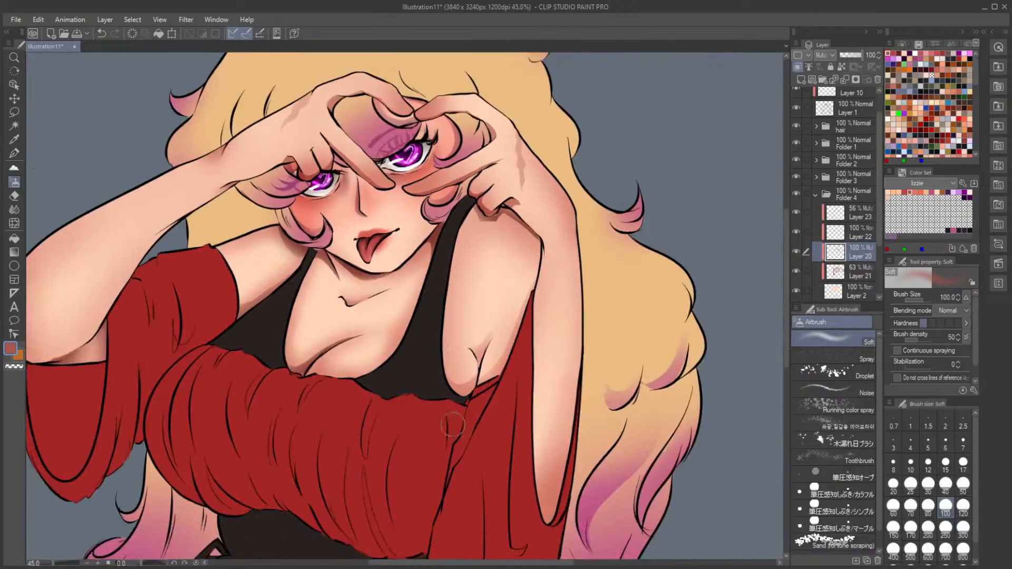
drag(454, 425, 253, 282)
scroll(254, 282, up, 1)
drag(420, 308, 427, 341)
drag(422, 388, 461, 489)
scroll(461, 488, up, 1)
drag(513, 298, 531, 419)
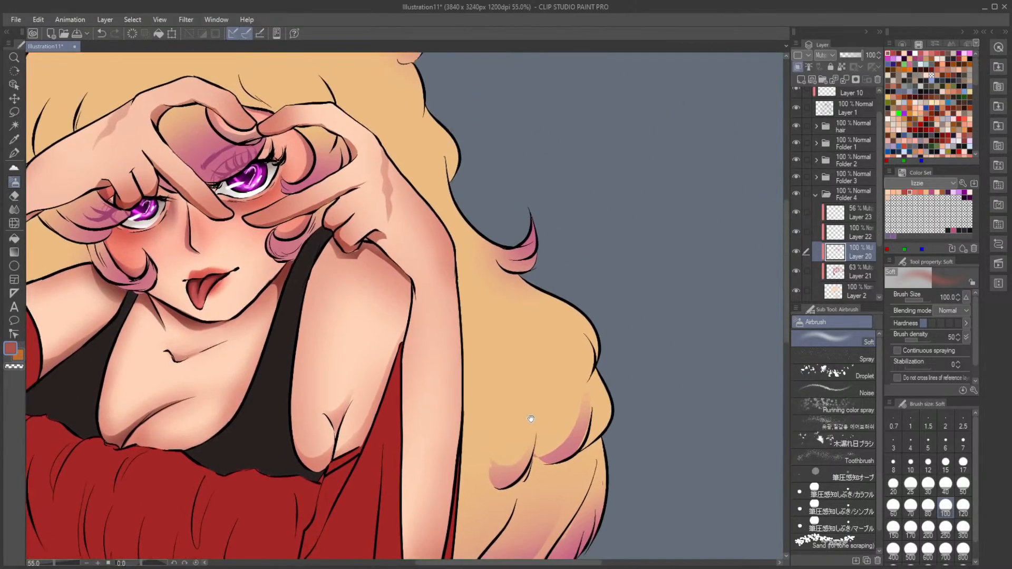
Step: Airbrush soft red shading at brush size 200 along the midriff's sides and beneath the ruffled hem on Layer 21
scroll(531, 418, down, 3)
scroll(397, 435, down, 2)
drag(364, 471, 423, 336)
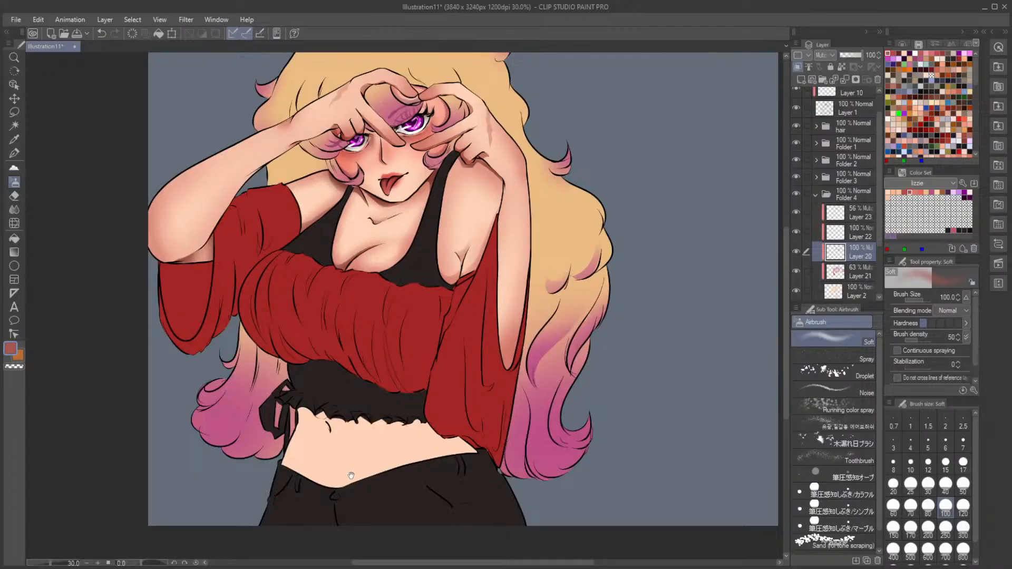
scroll(351, 476, up, 4)
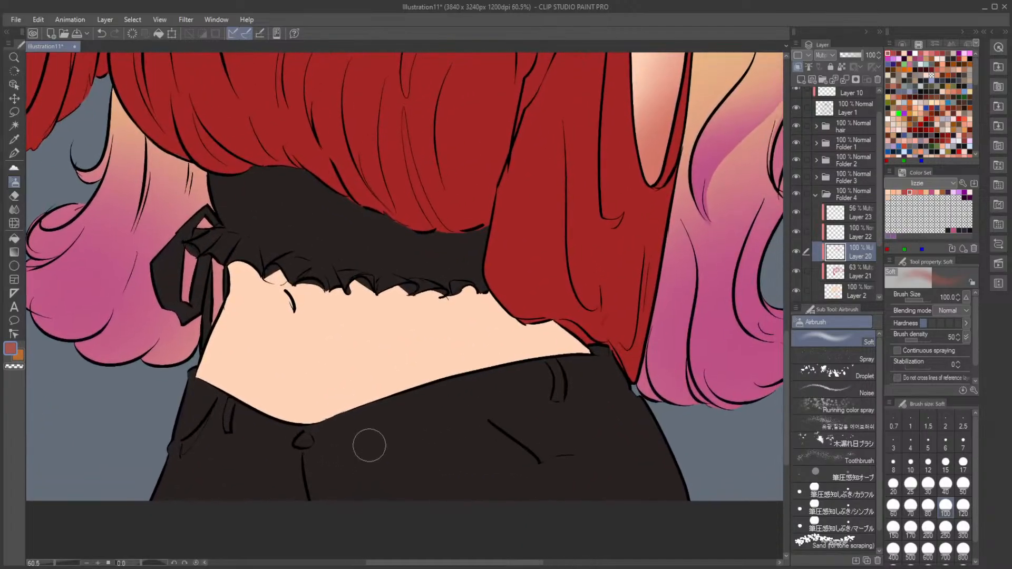
key(m)
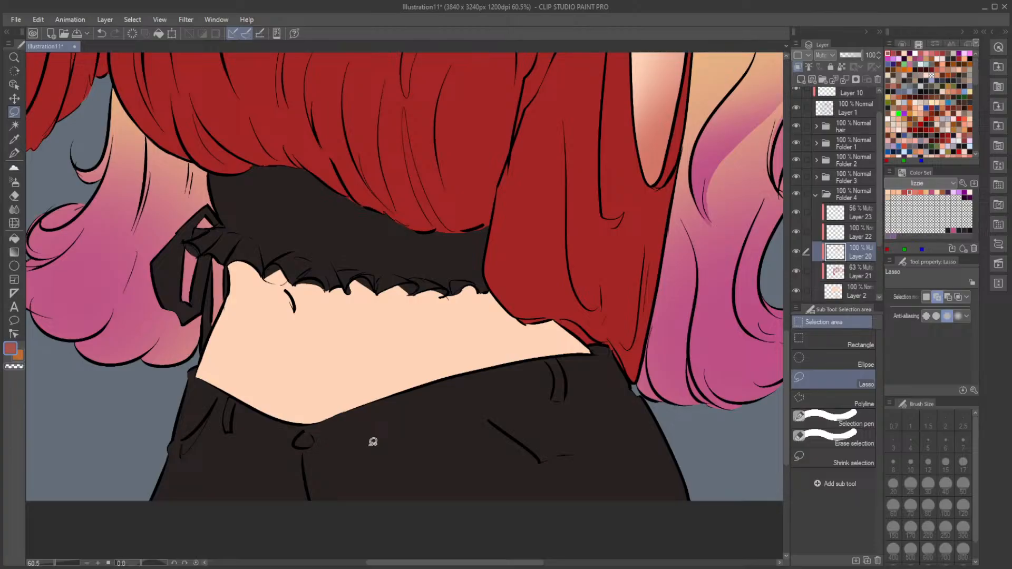
click(860, 271)
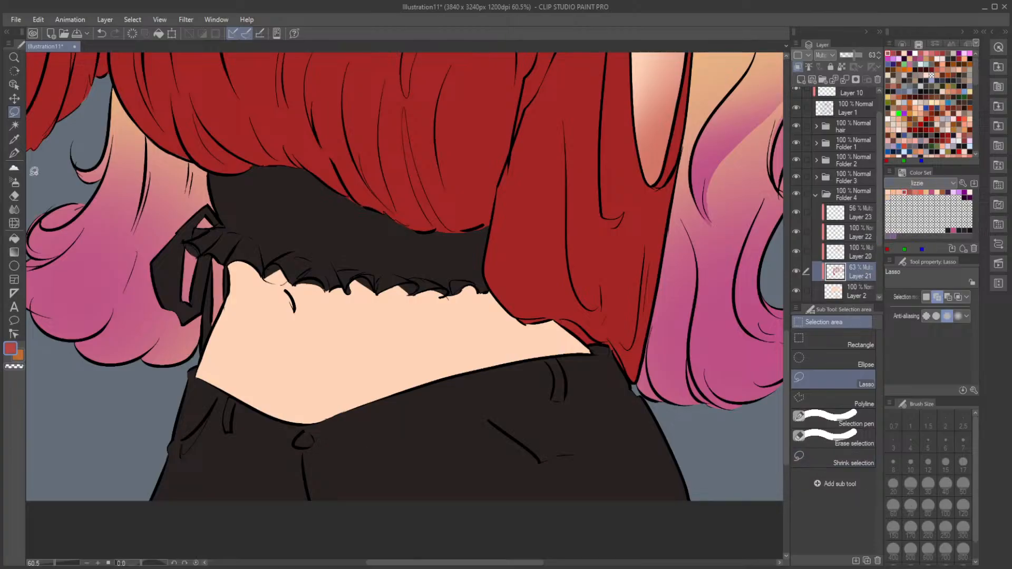
click(14, 182)
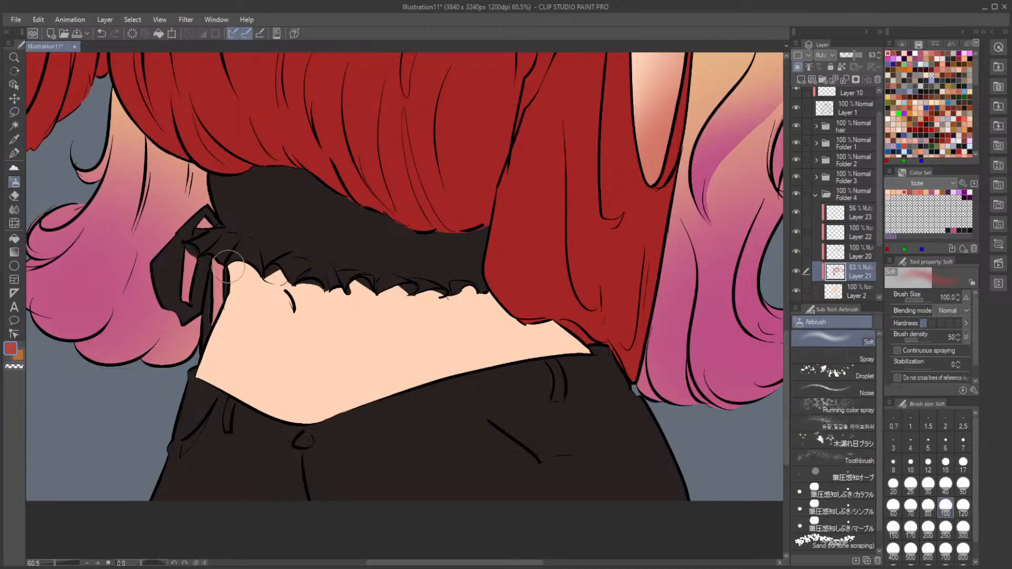
click(936, 526)
drag(236, 229, 167, 403)
mouse_move(572, 340)
mouse_down()
mouse_move(537, 290)
mouse_move(490, 295)
mouse_up()
mouse_move(263, 252)
mouse_down()
mouse_move(560, 334)
mouse_move(418, 283)
mouse_move(236, 239)
mouse_up()
Step: Airbrush soft red along the midriff above the waistband, and deepen the waist's side with a more muted red
drag(203, 399, 369, 414)
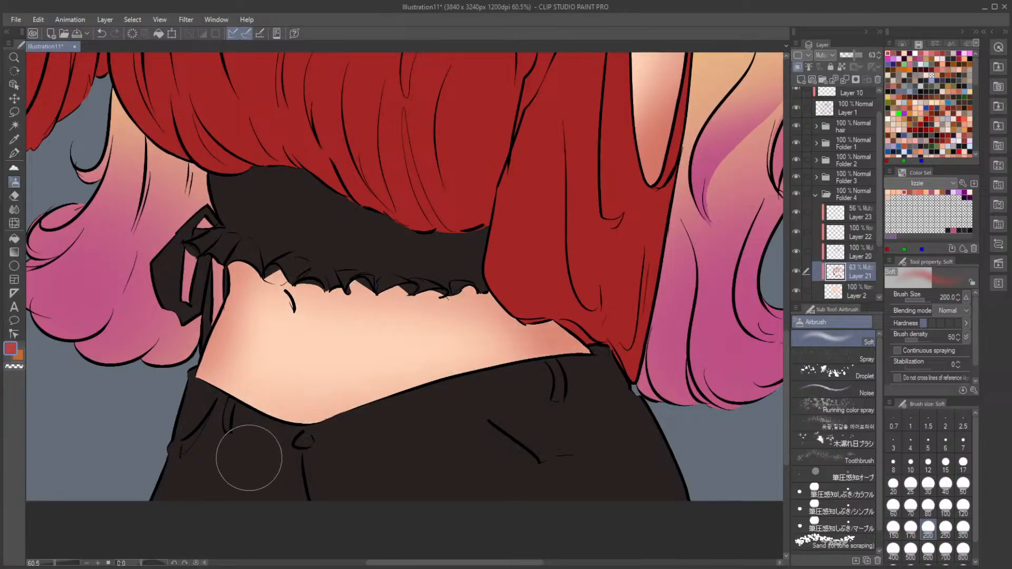
drag(248, 459, 526, 360)
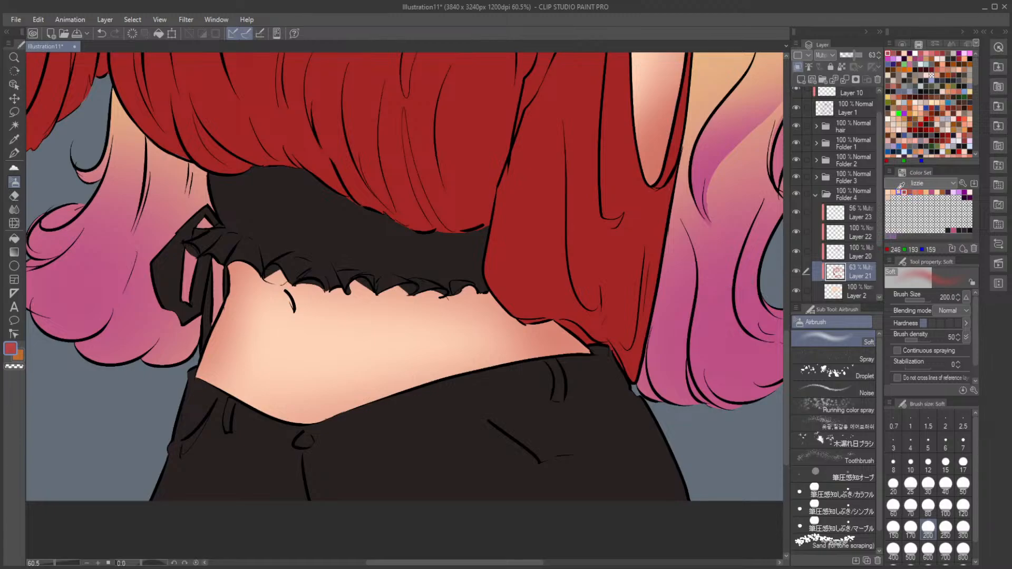
click(911, 192)
drag(221, 352, 226, 420)
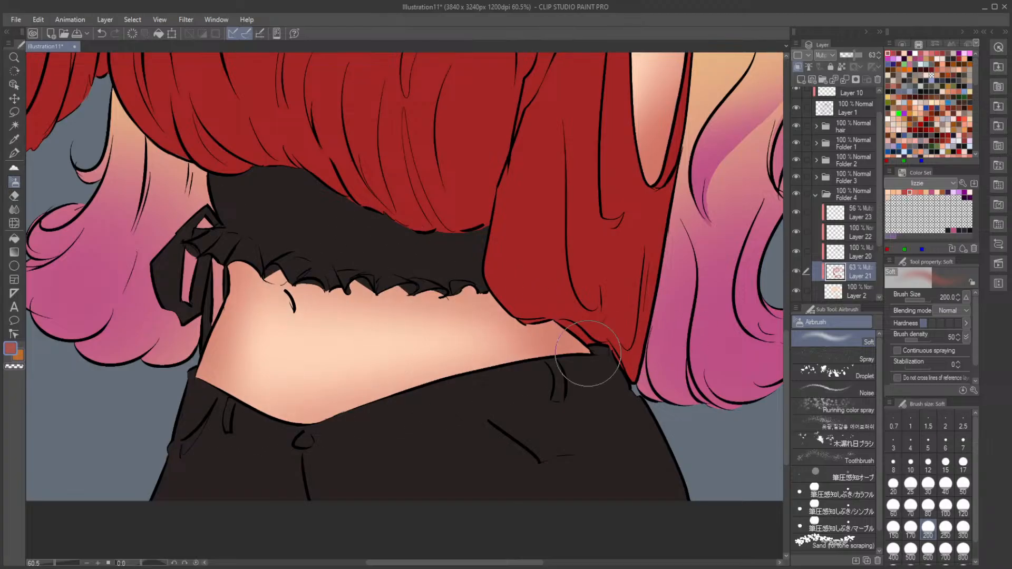
key(m)
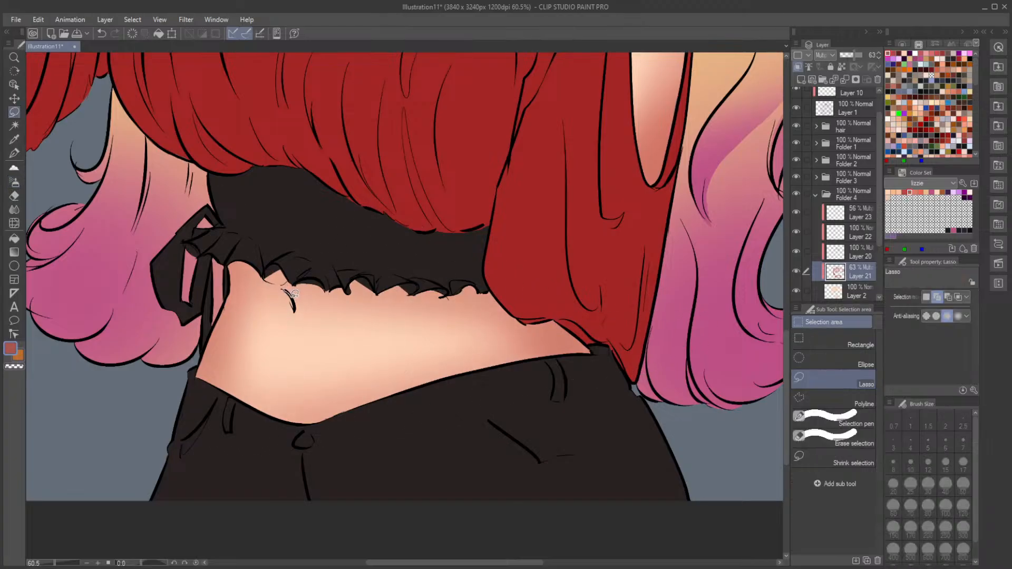
mouse_move(295, 312)
mouse_down()
mouse_move(286, 315)
mouse_move(300, 356)
mouse_up()
key(b)
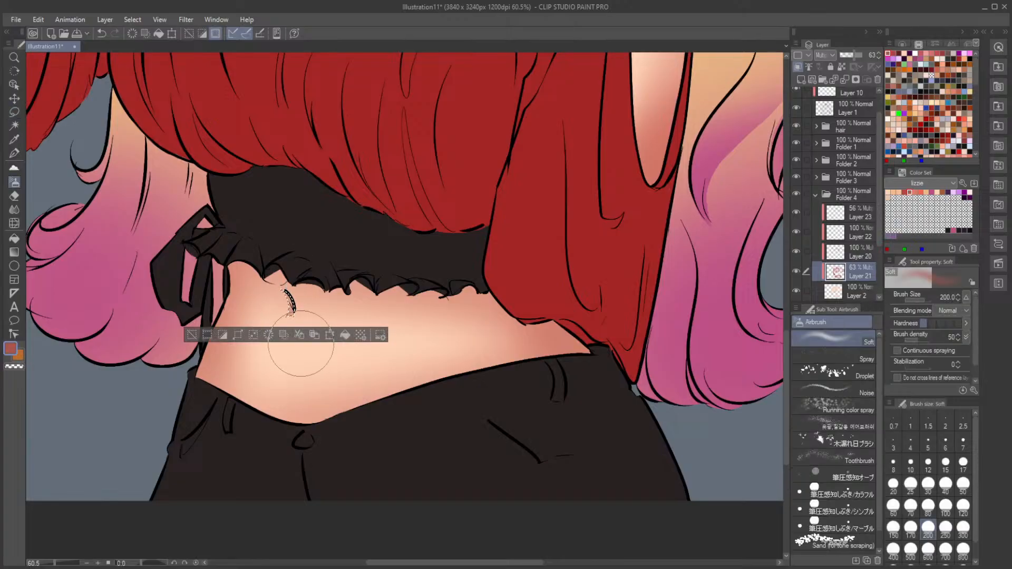
click(195, 336)
key(ctrl+z)
click(192, 335)
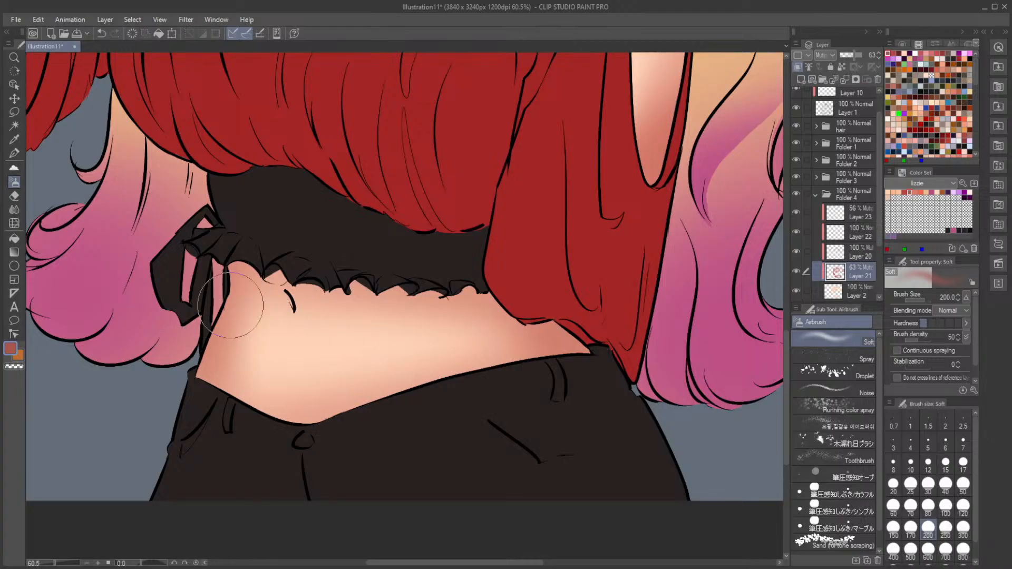
Step: Lasso the small crease mark under the ruffled hem, airbrush it on Layer 20 at brush size 40, and deselect
click(928, 484)
key(m)
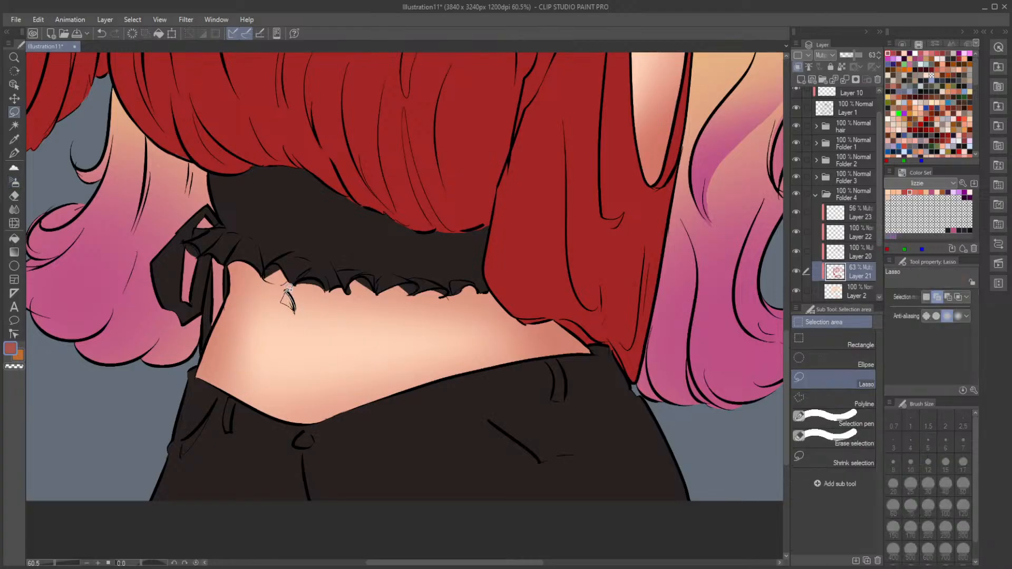
drag(289, 289, 291, 291)
key(b)
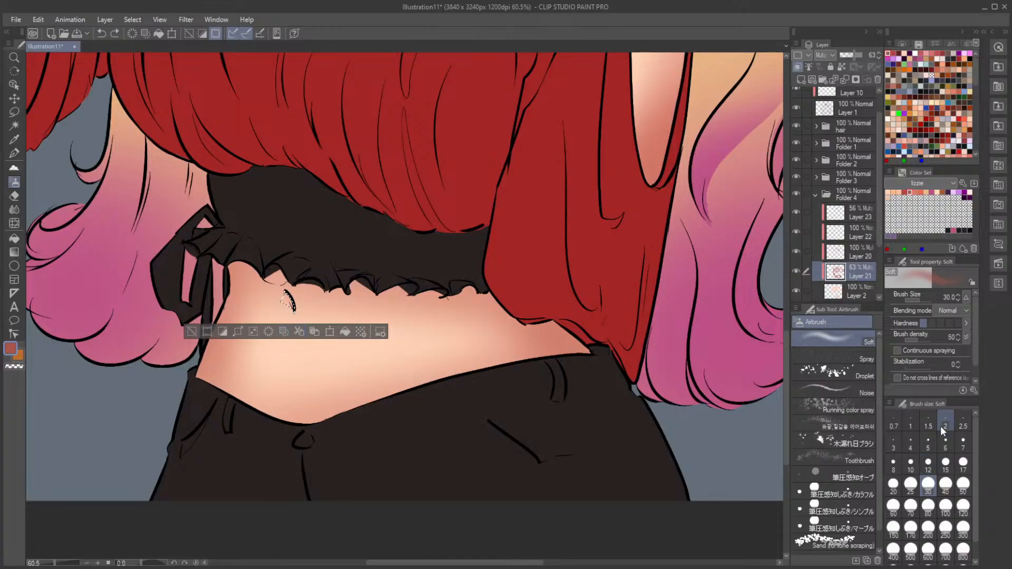
click(861, 251)
click(948, 488)
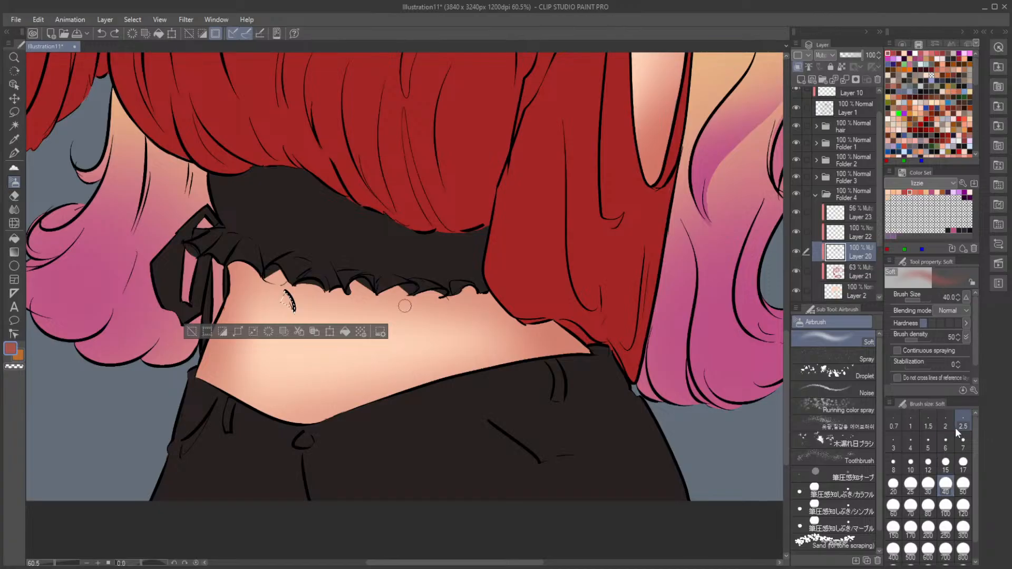
click(288, 308)
click(192, 331)
Step: Lasso a narrow strip along the waist's outer edge beside the hanging ties, airbrush it at brush size 80, and deselect
key(m)
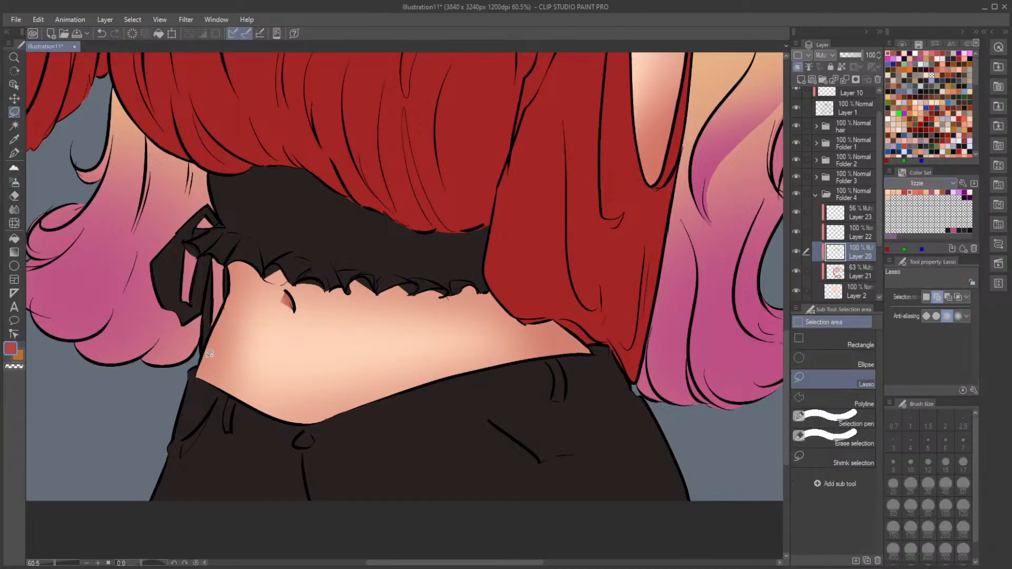
mouse_move(205, 381)
mouse_down()
mouse_move(224, 287)
mouse_move(192, 390)
mouse_up()
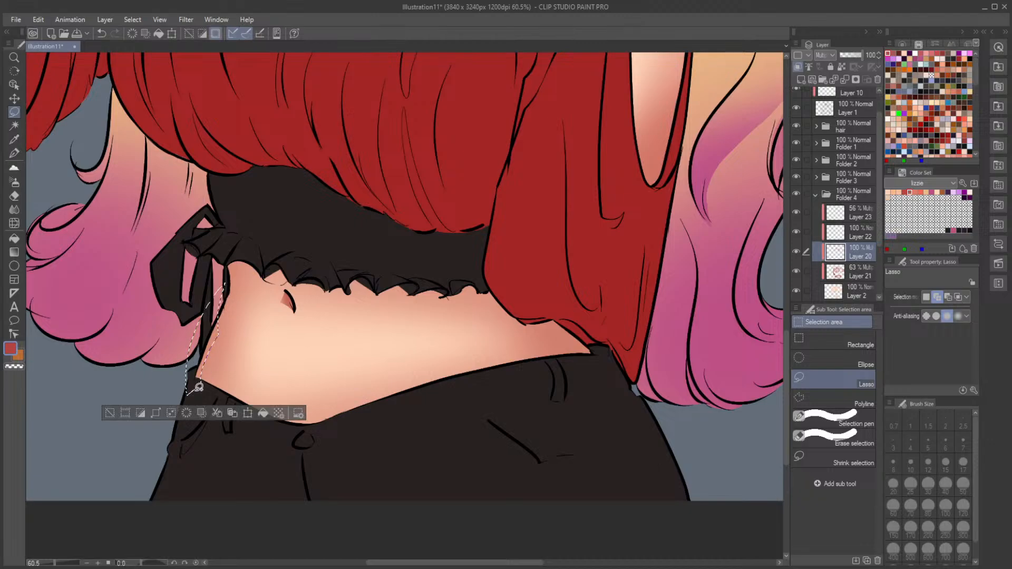
key(b)
key(bracketright)
key(bracketright)
key(bracketright)
key(bracketright)
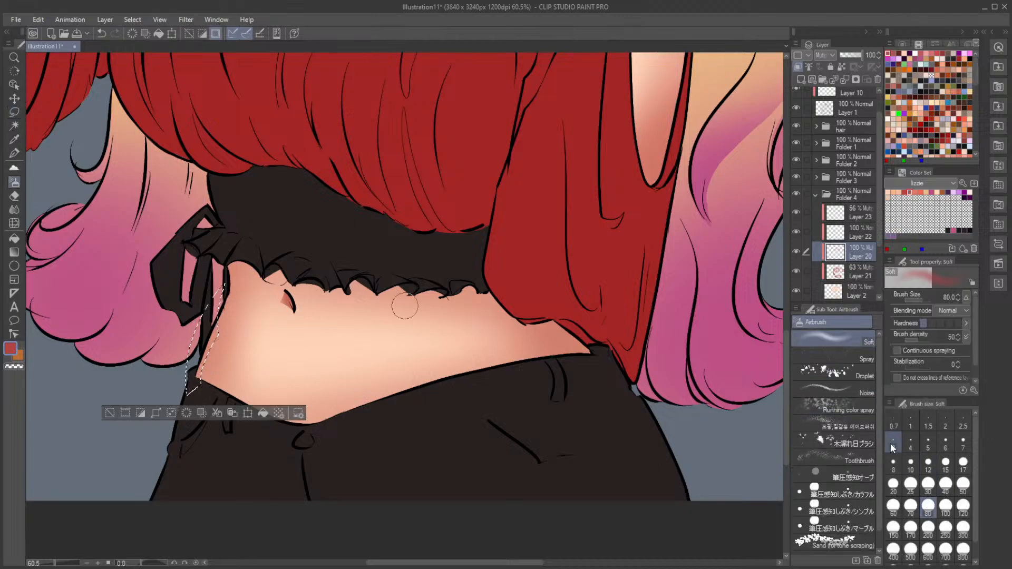
click(109, 413)
Step: Lasso the midriff corner beneath the draped red sleeve, airbrush a shadow into it, and deselect
key(m)
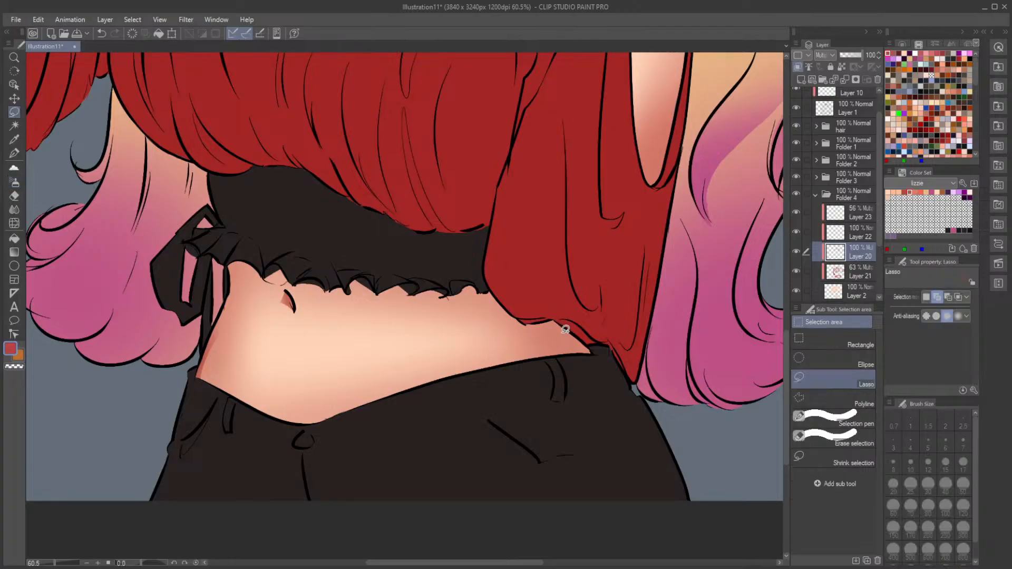
drag(540, 318, 594, 352)
key(b)
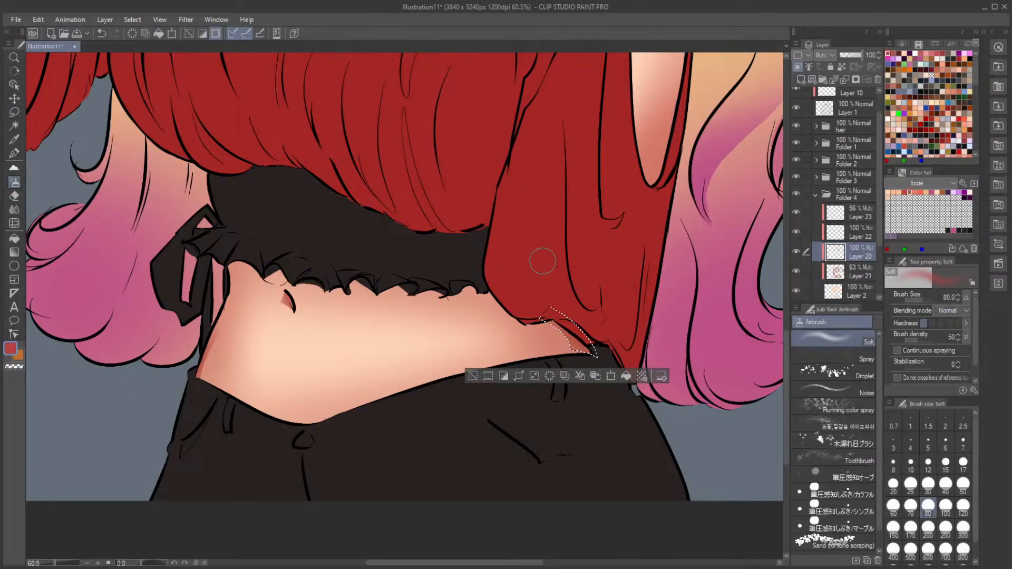
key(ctrl+d)
Step: Lasso a jagged cast shadow on the skin along the top's ruffled hem, airbrush it, and deselect
key(m)
mouse_move(232, 252)
mouse_down()
mouse_move(226, 275)
mouse_move(261, 271)
mouse_move(344, 292)
mouse_move(451, 297)
mouse_move(485, 287)
mouse_move(227, 243)
mouse_up()
key(b)
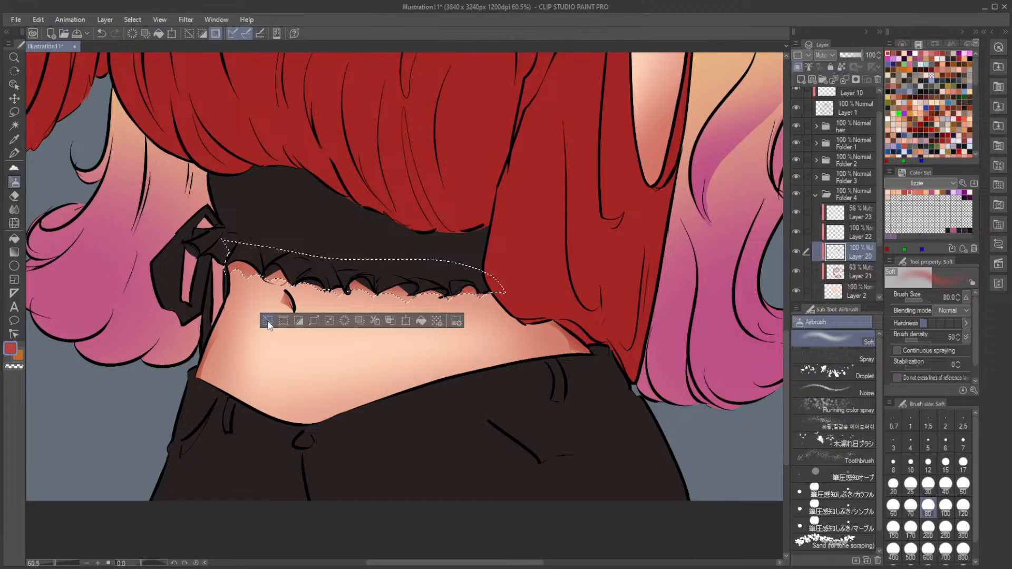
click(268, 320)
Step: Lasso a curved wedge of belly skin above the waistband on the sleeve side, airbrush it, and deselect
key(m)
mouse_move(333, 425)
mouse_down()
mouse_move(429, 355)
mouse_move(390, 412)
mouse_move(343, 396)
mouse_move(430, 395)
mouse_up()
key(b)
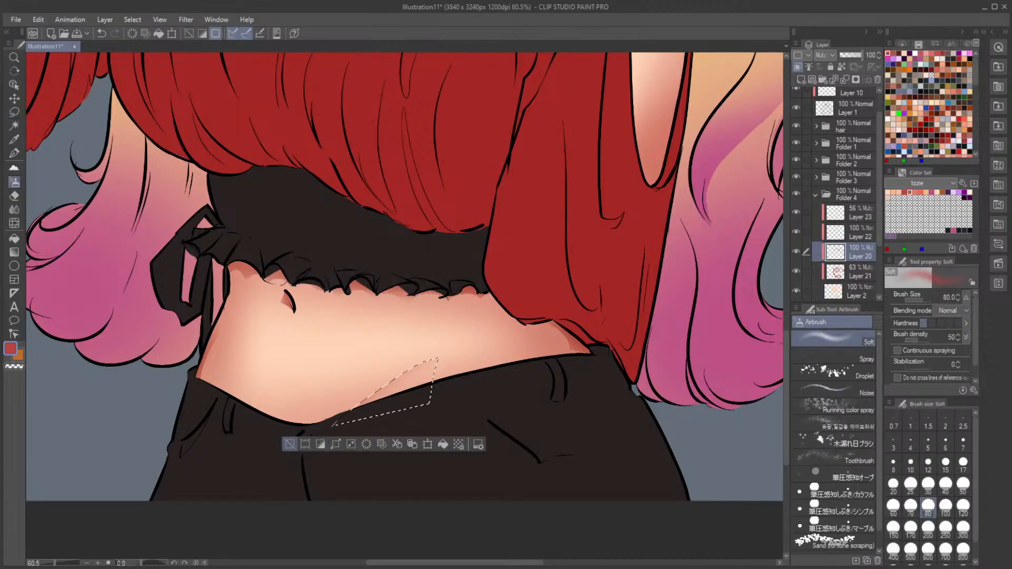
click(289, 445)
Step: Lasso the hip corner above the waistband on the ties' side, airbrush it, and deselect
key(m)
drag(289, 430, 242, 380)
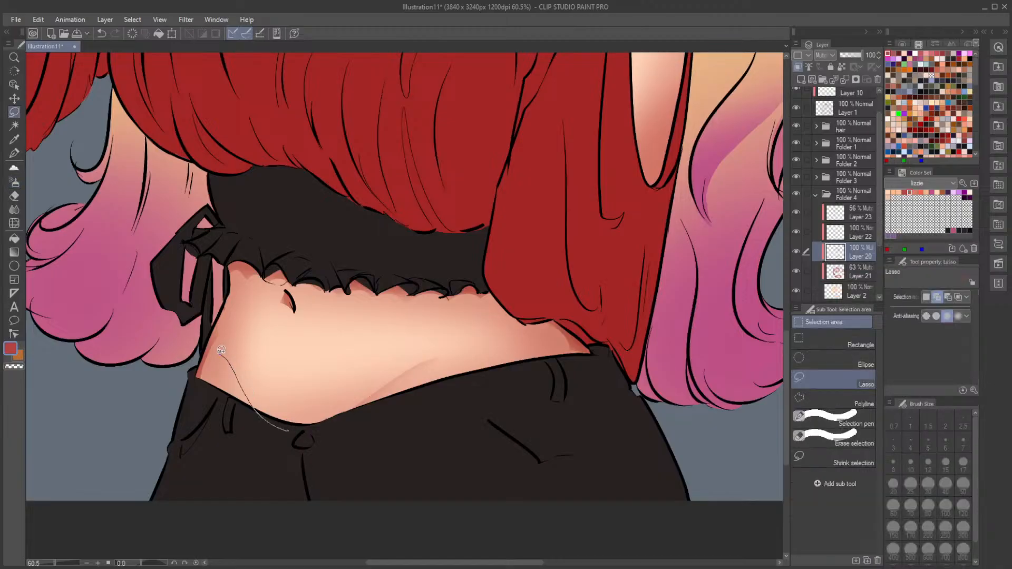
mouse_move(217, 348)
mouse_down()
mouse_move(226, 422)
mouse_move(267, 423)
mouse_up()
key(b)
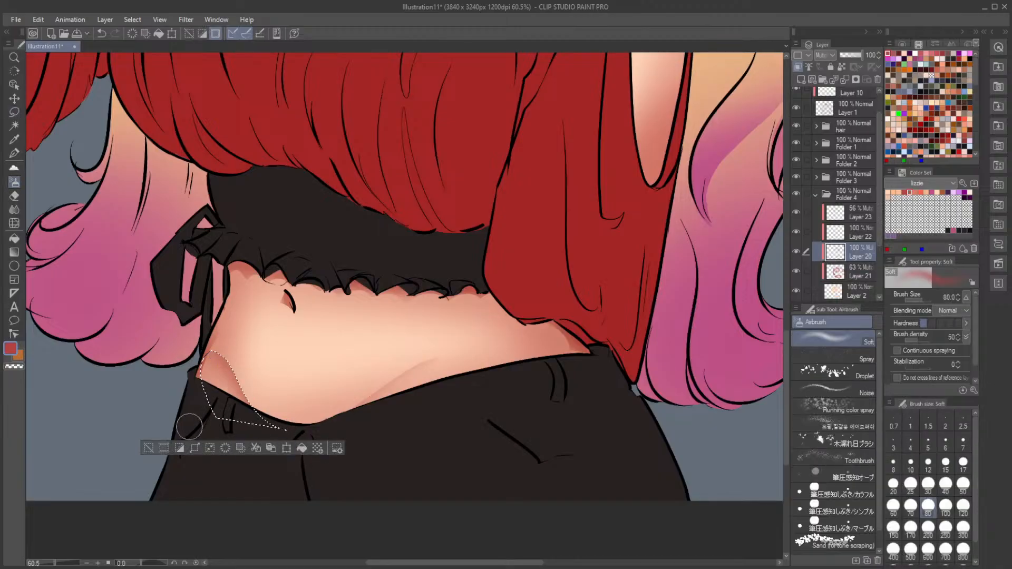
click(146, 448)
Step: Examine the skin shading across the whole figure, from the face and arms down to the midriff
scroll(306, 407, down, 5)
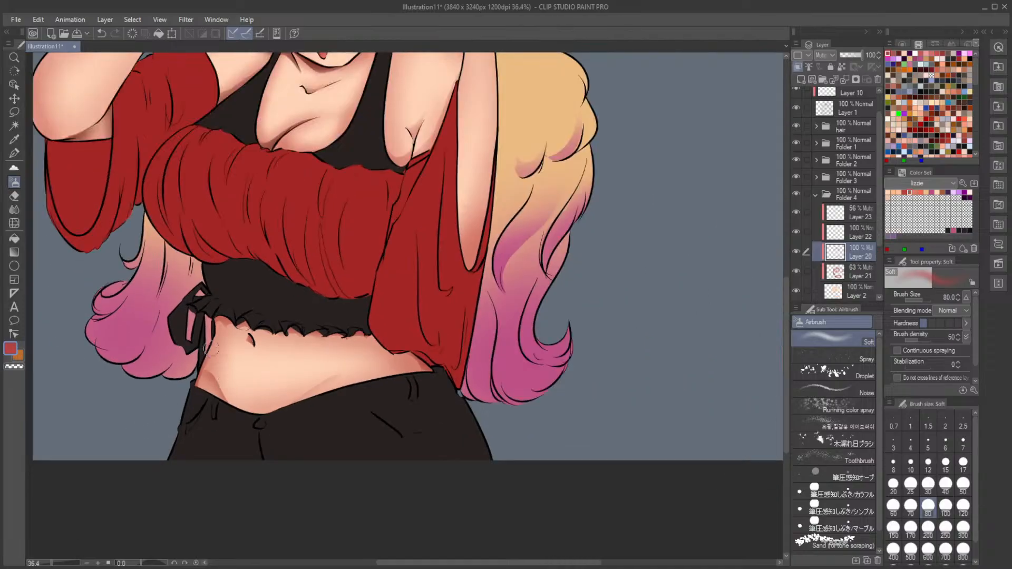
scroll(305, 407, up, 1)
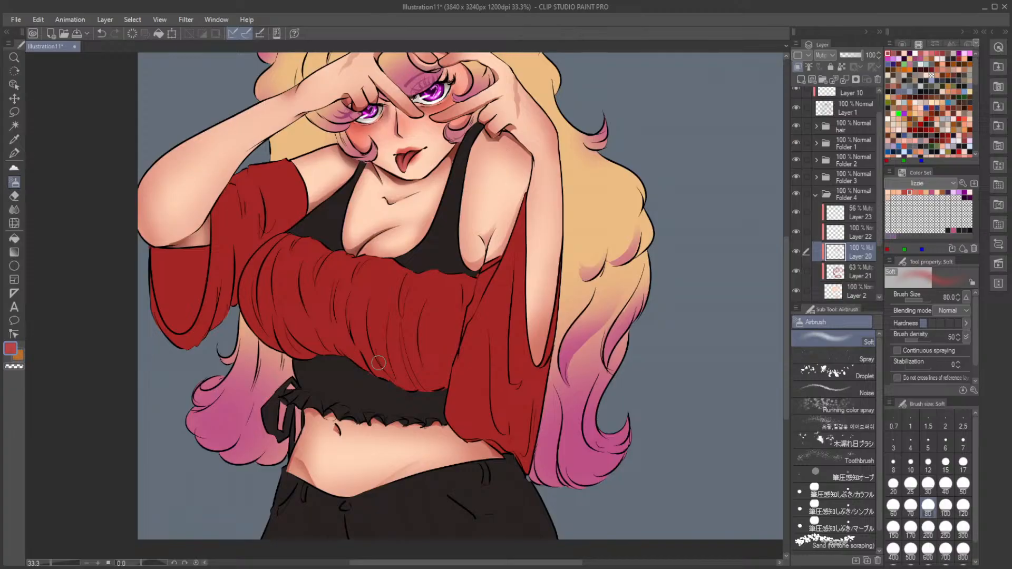
scroll(377, 356, down, 1)
scroll(389, 348, up, 2)
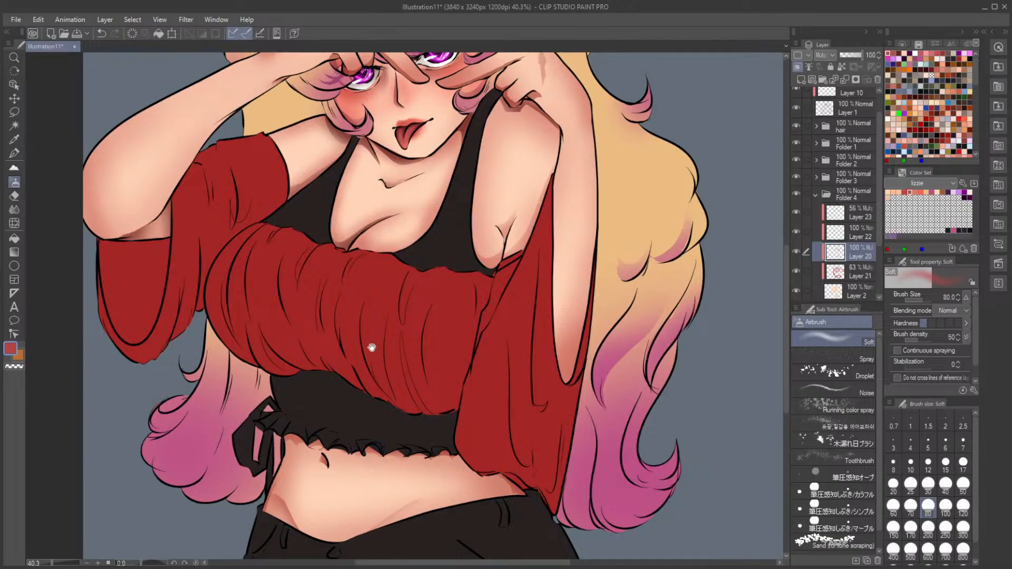
drag(372, 348, 403, 451)
drag(441, 362, 395, 330)
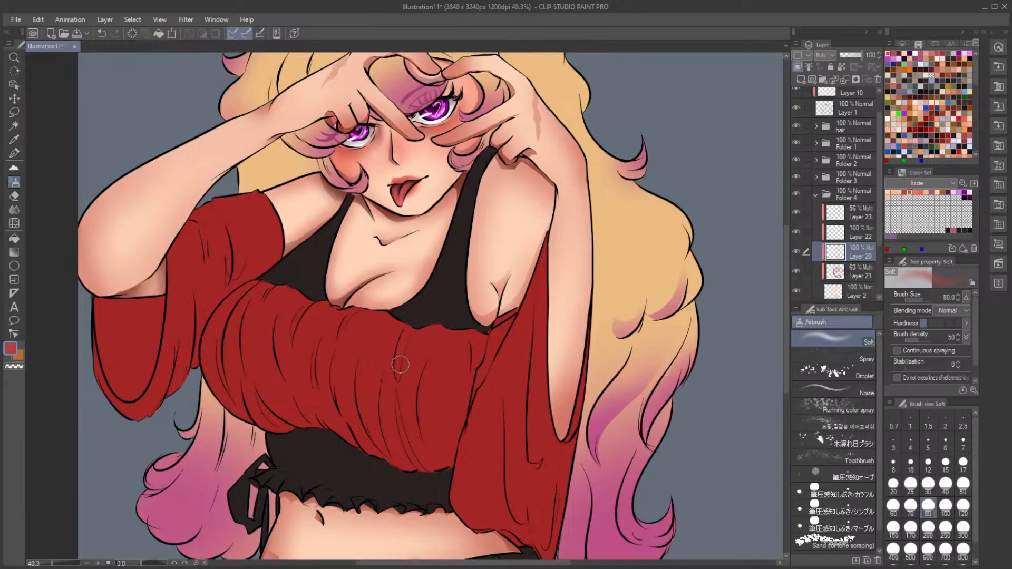
scroll(383, 204, down, 2)
drag(360, 217, 401, 233)
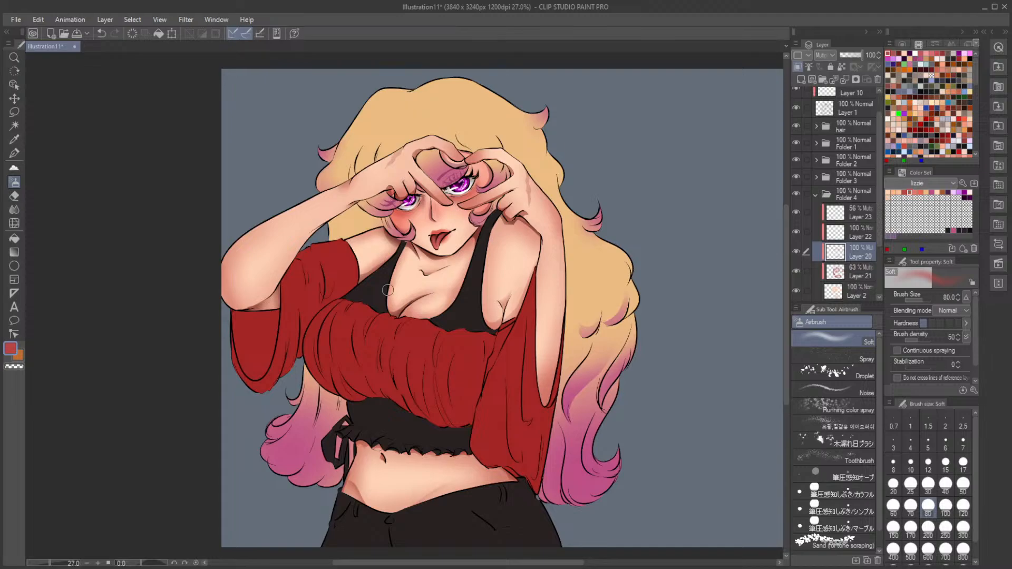
mouse_move(467, 322)
mouse_down()
mouse_move(417, 302)
mouse_move(396, 324)
mouse_move(363, 330)
mouse_up()
scroll(407, 326, up, 2)
scroll(395, 319, down, 1)
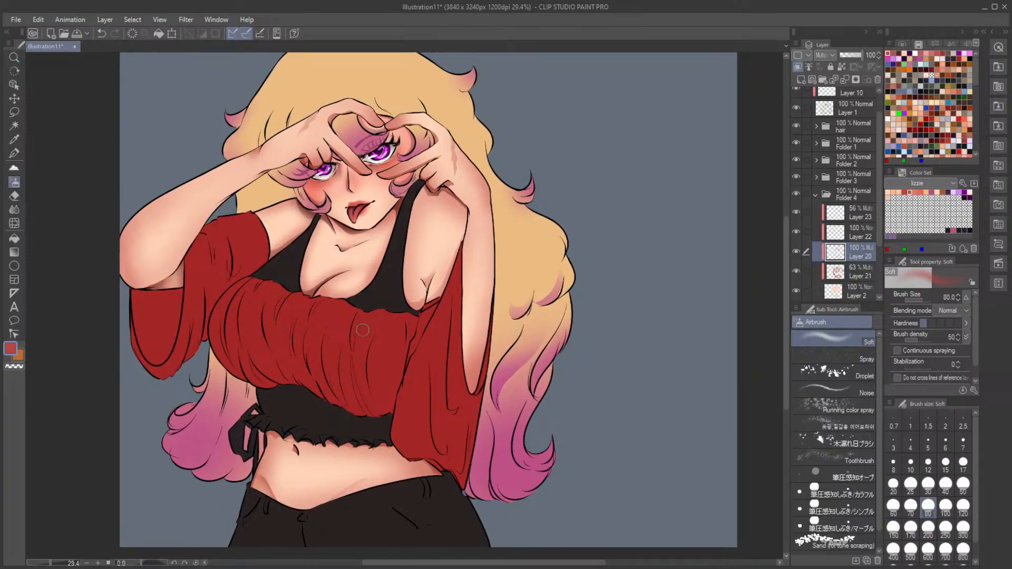
scroll(362, 329, up, 1)
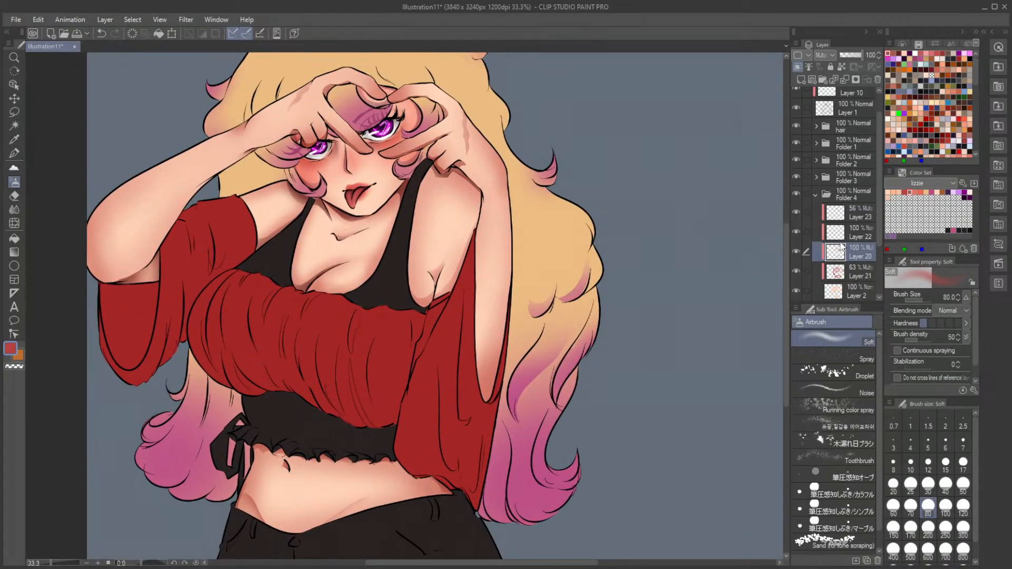
scroll(850, 258, up, 1)
Step: Collapse Folder 4, find the red top's color layer in Folder 1, and add a clipped layer above Layer 5
click(815, 222)
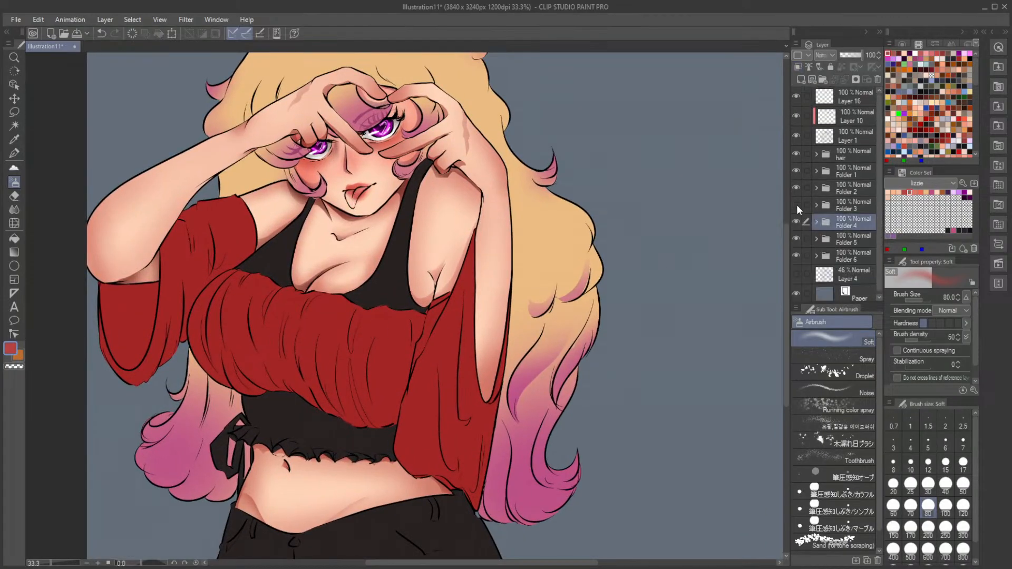
click(794, 188)
click(796, 170)
click(816, 172)
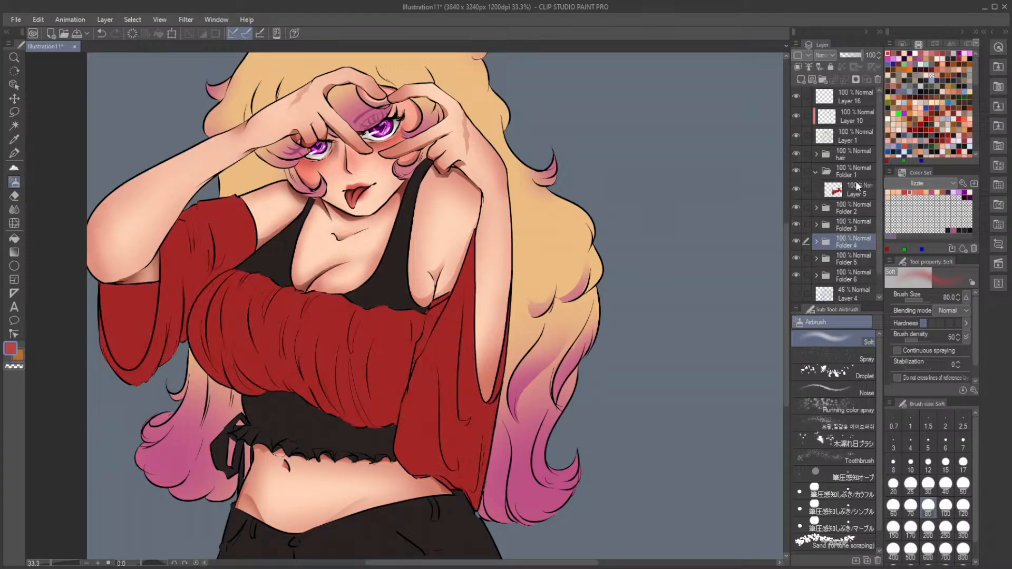
click(856, 190)
click(802, 77)
Step: Lasso the inner lining visible in the opening of the hanging sleeve below the bent elbow
scroll(289, 270, up, 5)
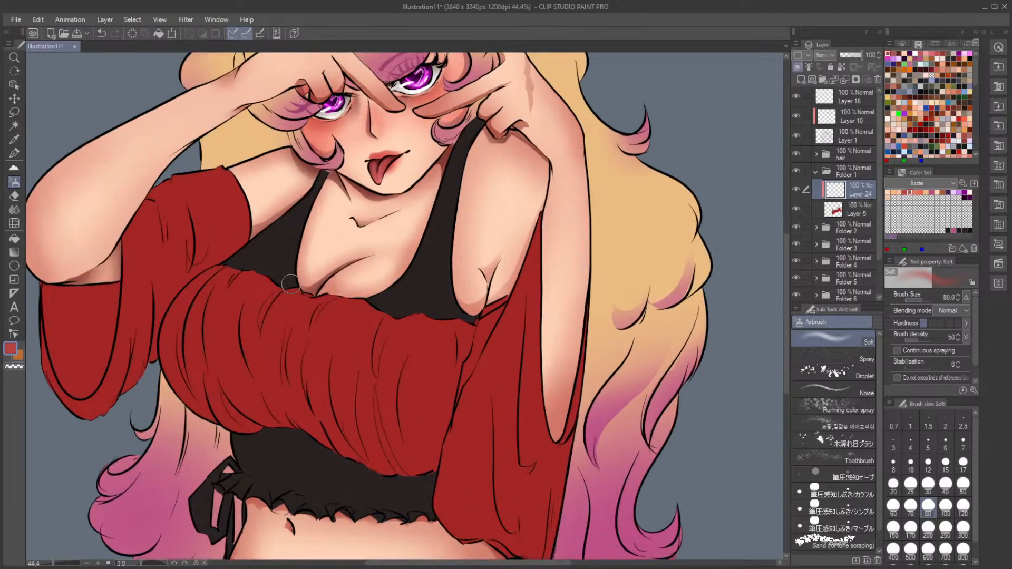
drag(289, 269, 445, 318)
key(m)
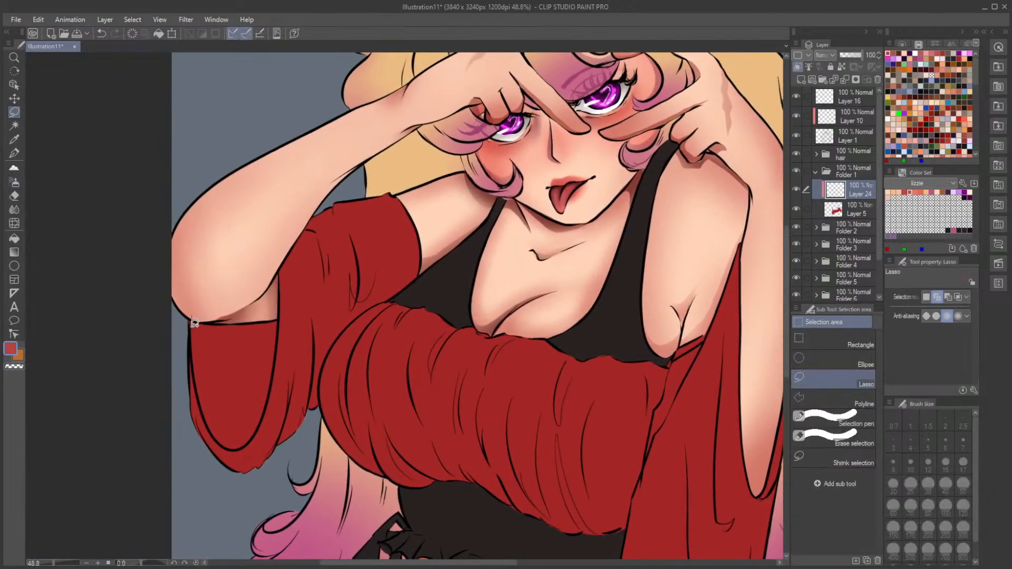
mouse_move(194, 323)
mouse_down()
mouse_move(203, 408)
mouse_move(217, 437)
mouse_move(248, 445)
mouse_move(271, 408)
mouse_move(279, 308)
mouse_move(188, 291)
mouse_up()
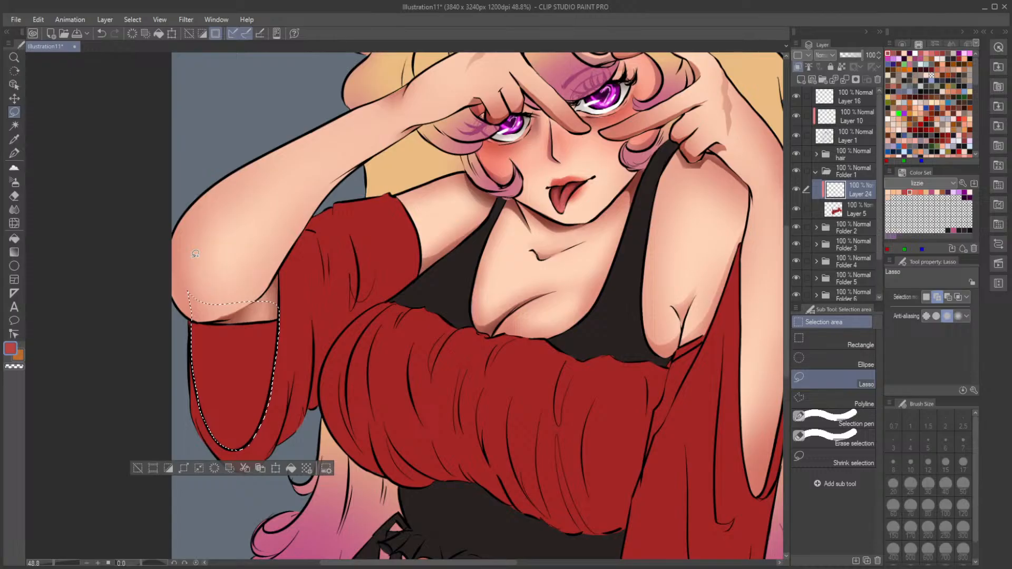
Step: Sample the top's red, darken it to H 0, S 88, V 41, and set the new clipped layer to Multiply
click(900, 54)
alt+click(507, 365)
click(899, 44)
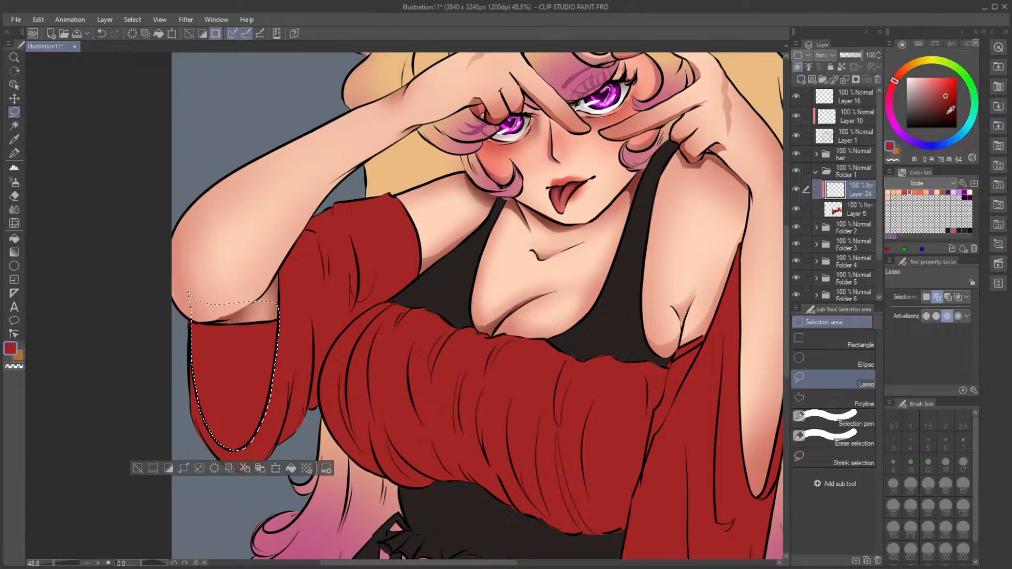
click(951, 103)
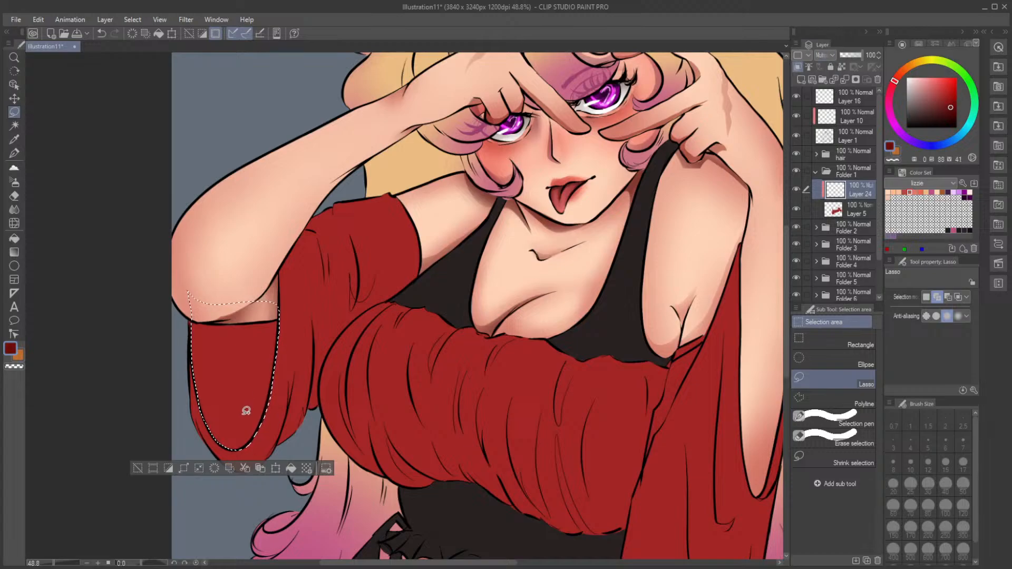
Step: Fill the selected sleeve lining with dark red using the Soft airbrush at size 200, and deselect
key(b)
click(927, 529)
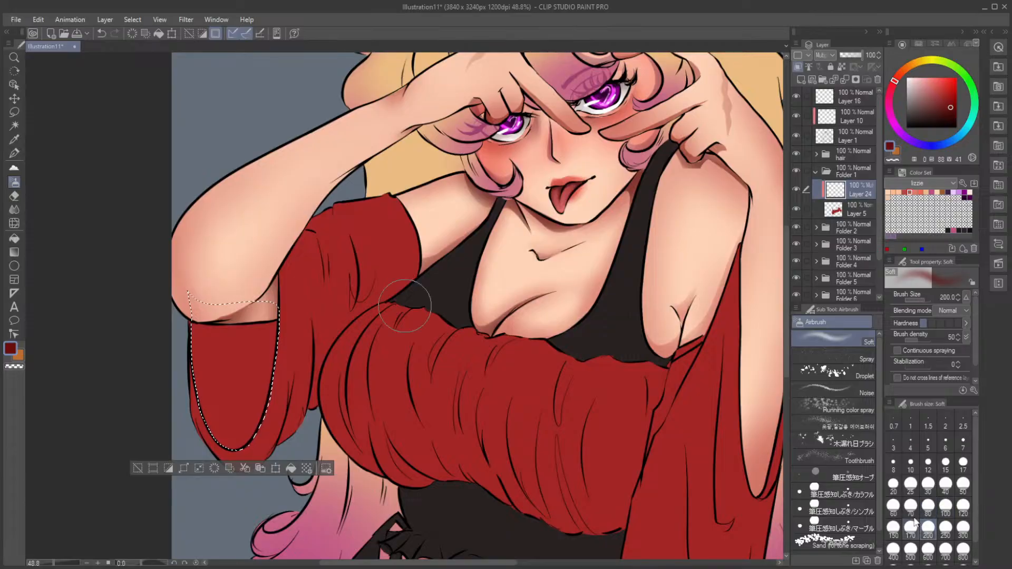
mouse_move(274, 369)
mouse_down()
mouse_move(255, 416)
mouse_move(212, 425)
mouse_move(297, 272)
mouse_up()
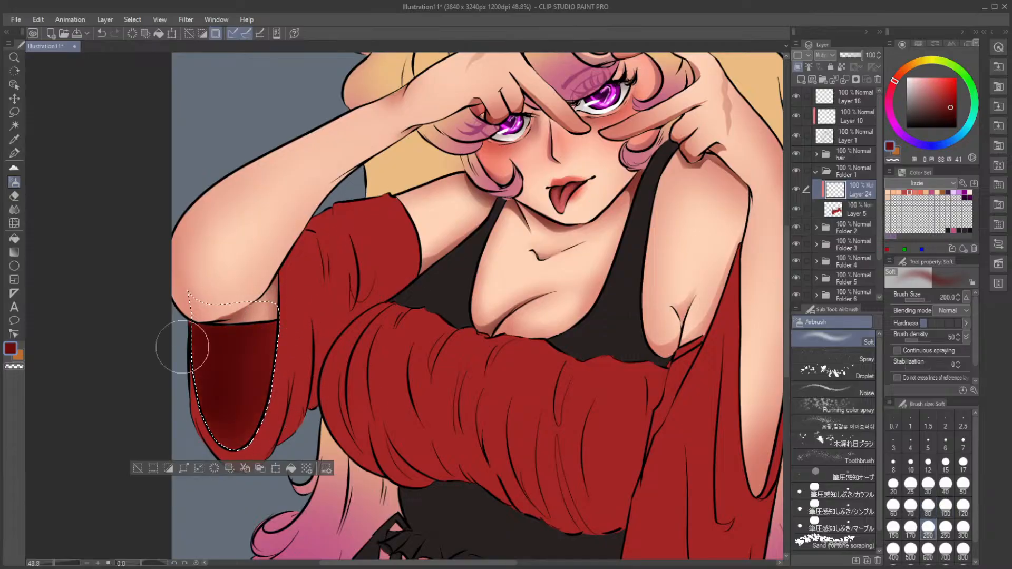
mouse_move(183, 346)
mouse_down()
mouse_move(207, 442)
mouse_move(291, 523)
mouse_move(308, 558)
mouse_move(193, 413)
mouse_up()
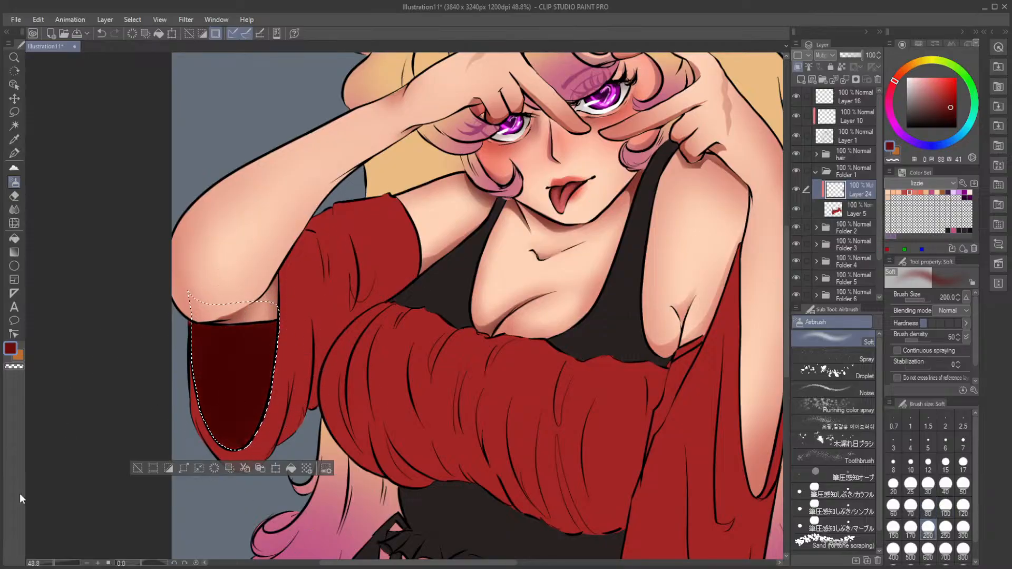
key(ctrl+d)
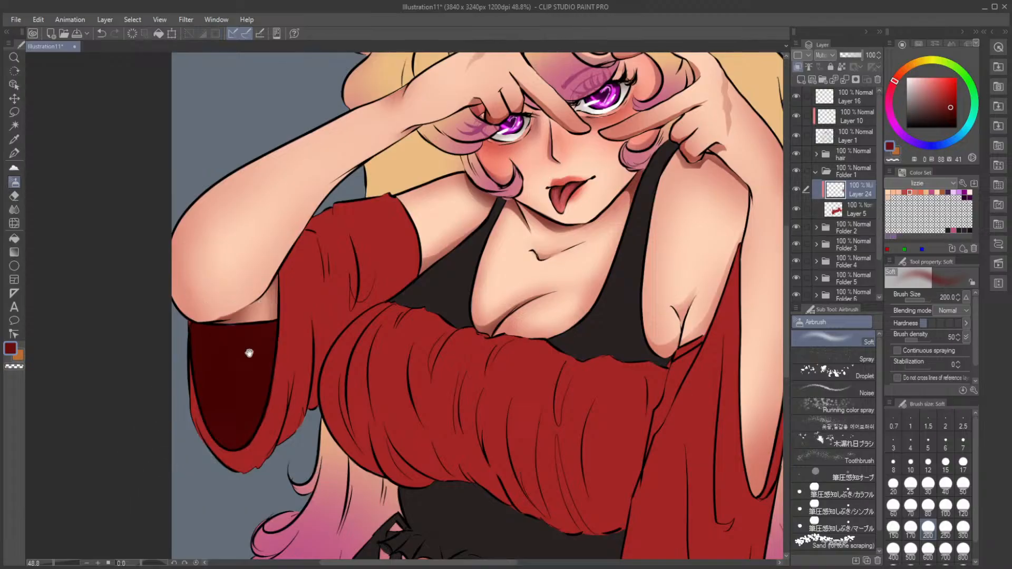
Step: Lasso the thin sliver of inner sleeve along the outer side of the vertical forearm, airbrush it dark red, and deselect
mouse_move(519, 328)
mouse_down()
mouse_move(330, 298)
mouse_move(359, 286)
mouse_up()
key(m)
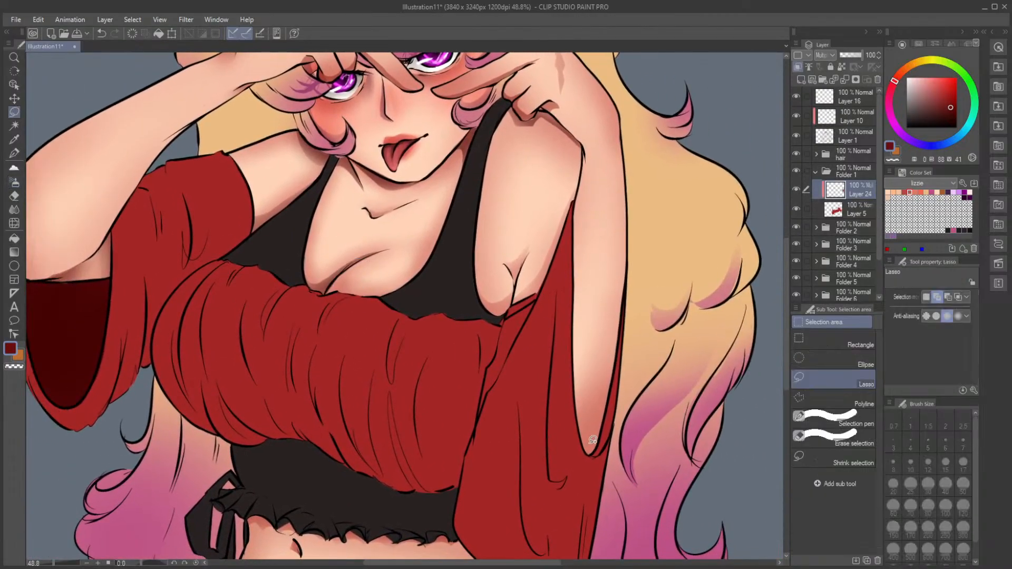
mouse_move(623, 422)
mouse_down()
mouse_move(635, 211)
mouse_move(589, 455)
mouse_up()
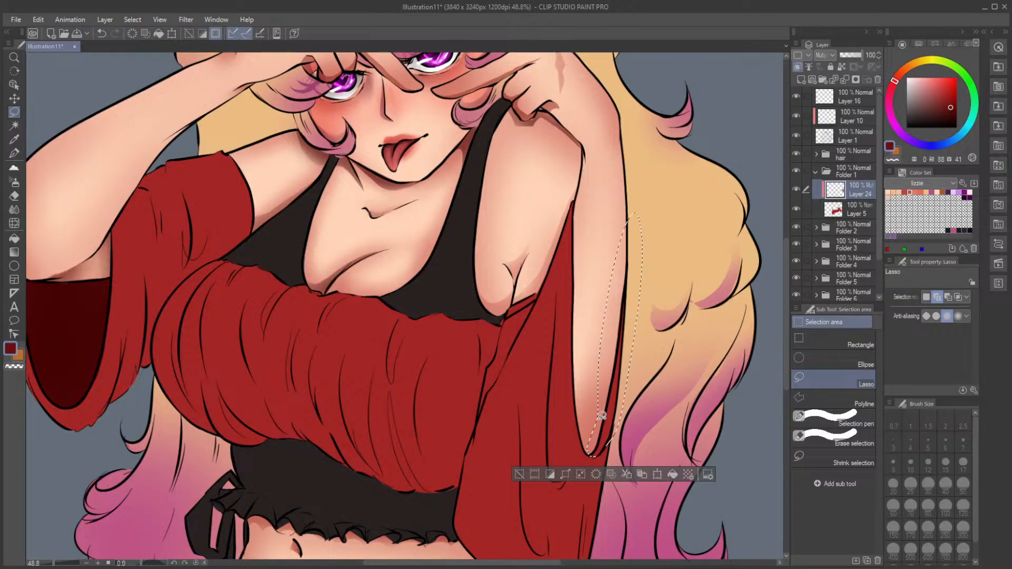
key(b)
key(ctrl+d)
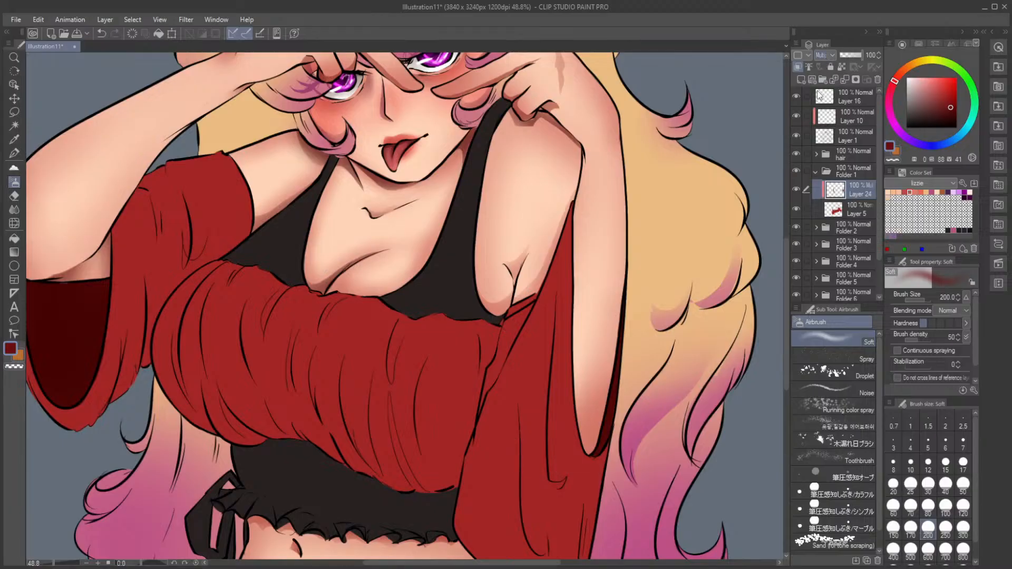
Step: Add a clipped Multiply layer at 63% opacity and airbrush a lassoed strip of sleeve bordering the gathered bust, deselecting after
click(801, 79)
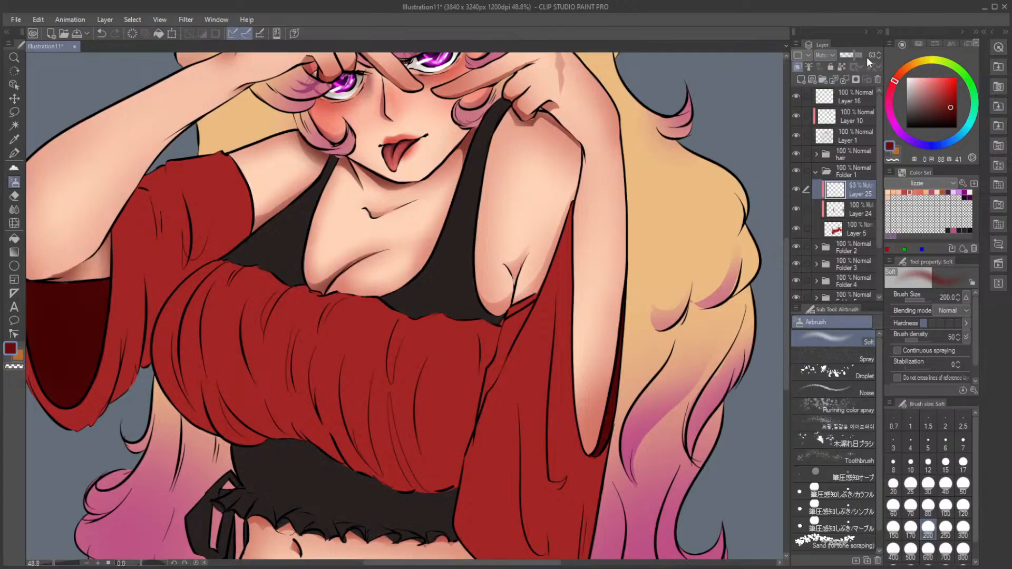
key(m)
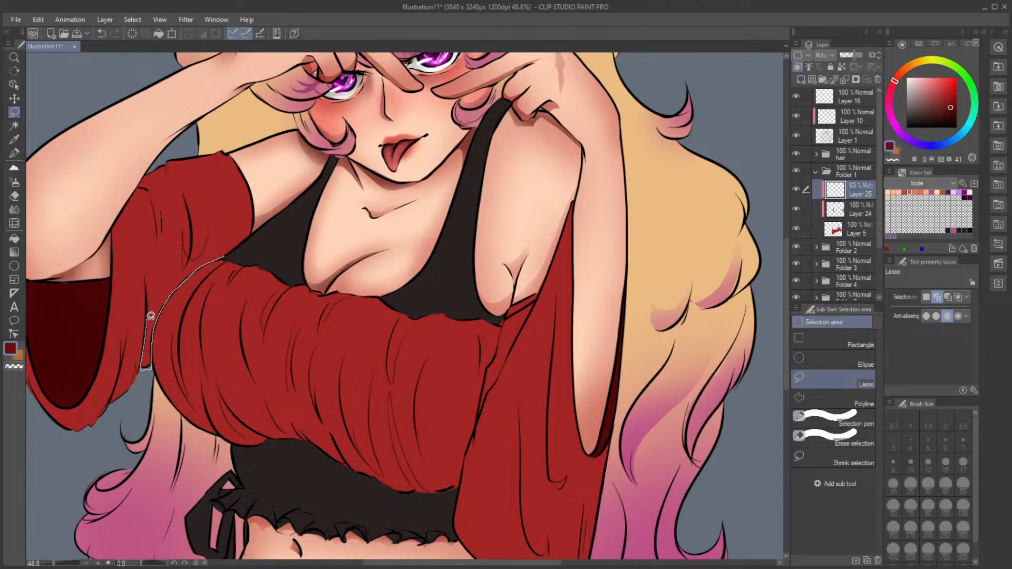
drag(185, 265, 237, 251)
key(b)
drag(176, 286, 156, 406)
click(96, 388)
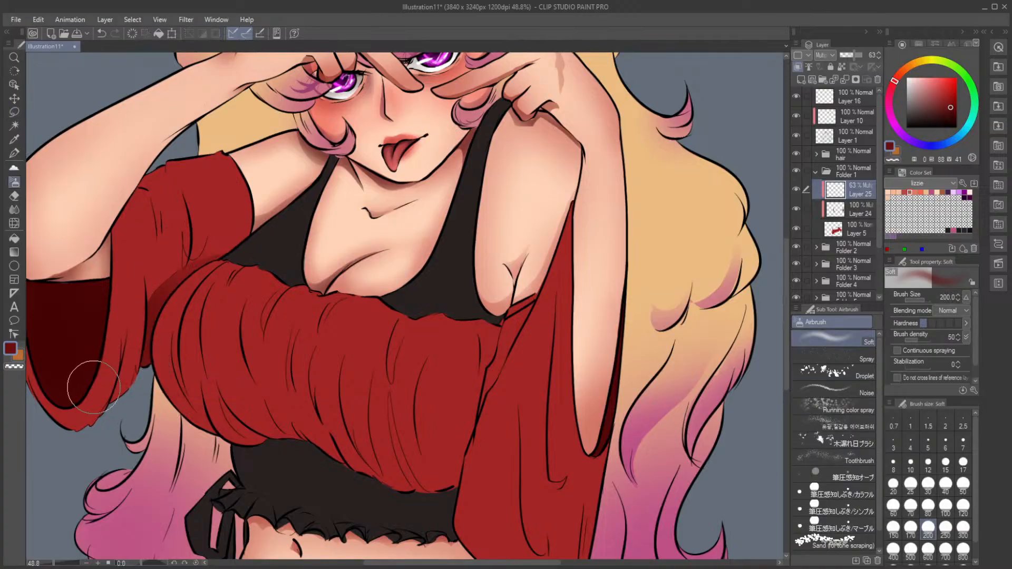
Step: Lasso the sleeve's edge against the bare upper arm down to the bust, airbrush a soft shadow there, and deselect
key(m)
mouse_move(228, 254)
mouse_down()
mouse_move(262, 209)
mouse_move(240, 254)
mouse_up()
key(b)
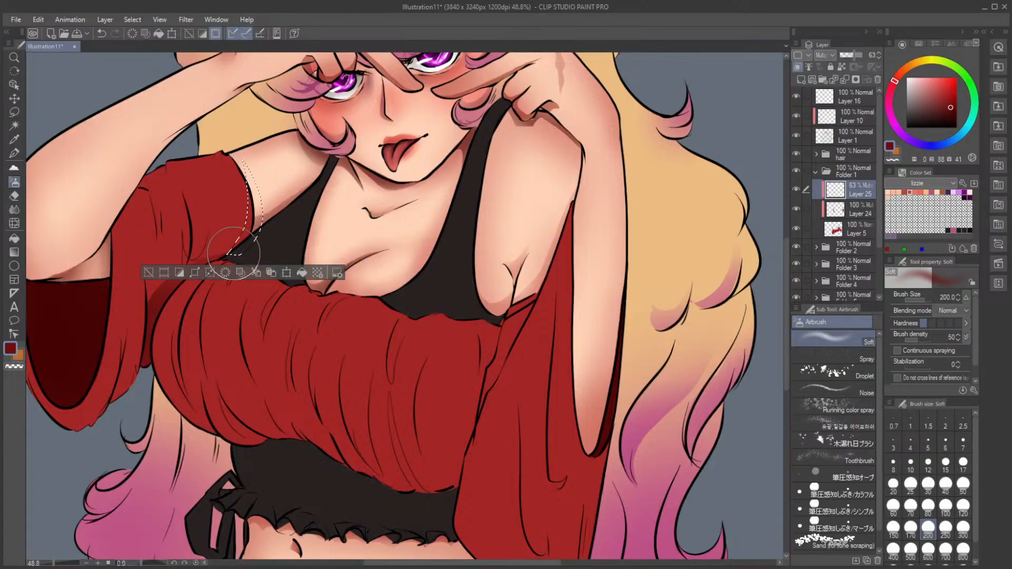
click(148, 273)
Step: Lasso a narrow curved wedge beside the long crease in the middle of the upper sleeve, airbrush it, and deselect
key(m)
mouse_move(185, 196)
mouse_down()
mouse_move(199, 246)
mouse_move(211, 215)
mouse_move(192, 252)
mouse_up()
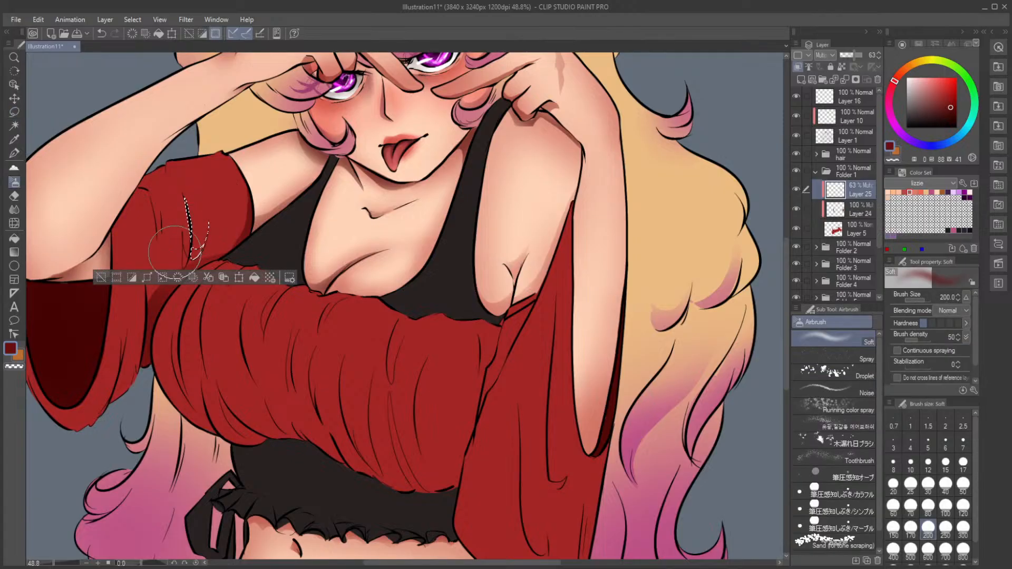
click(132, 270)
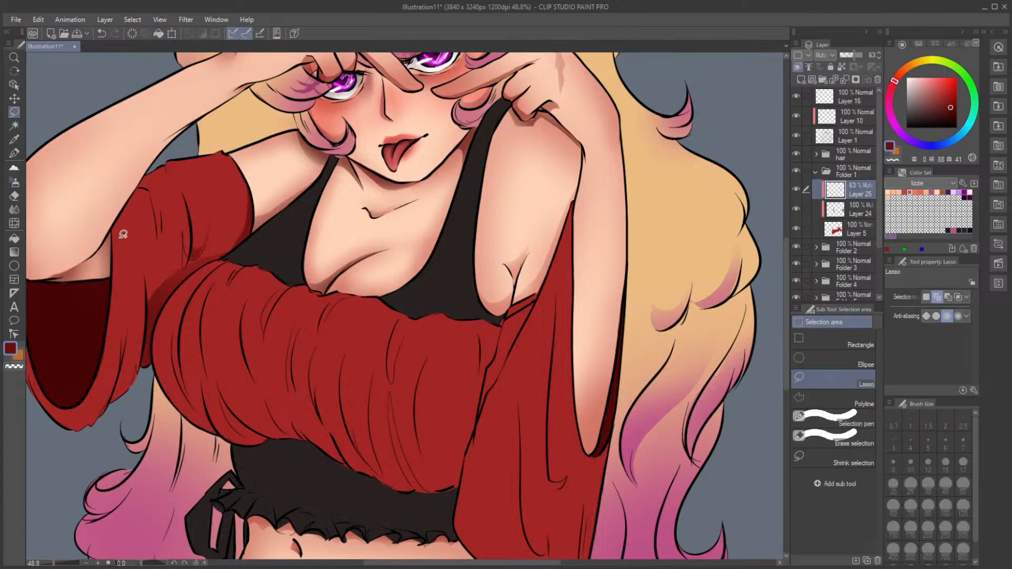
key(ctrl+z)
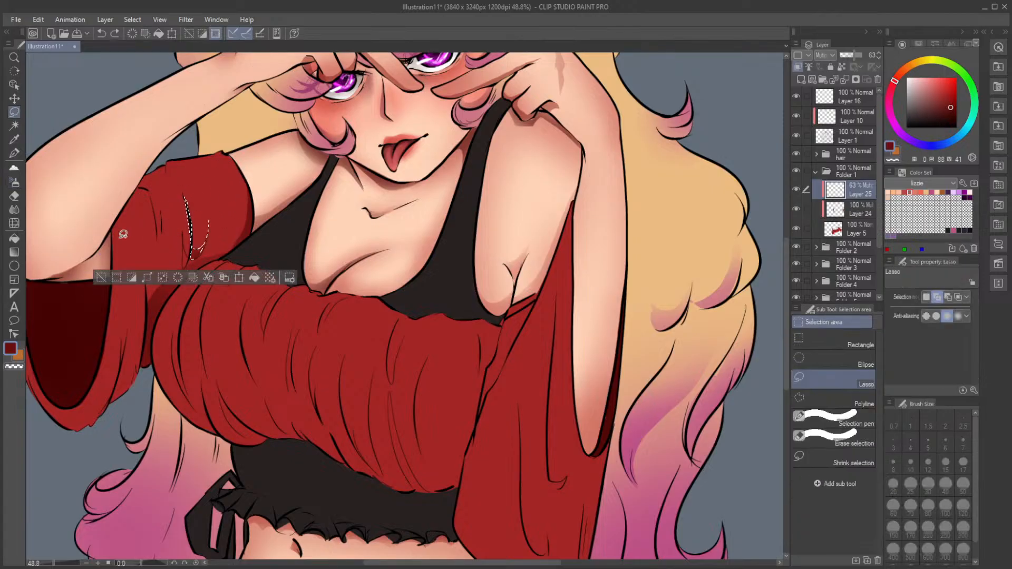
click(100, 278)
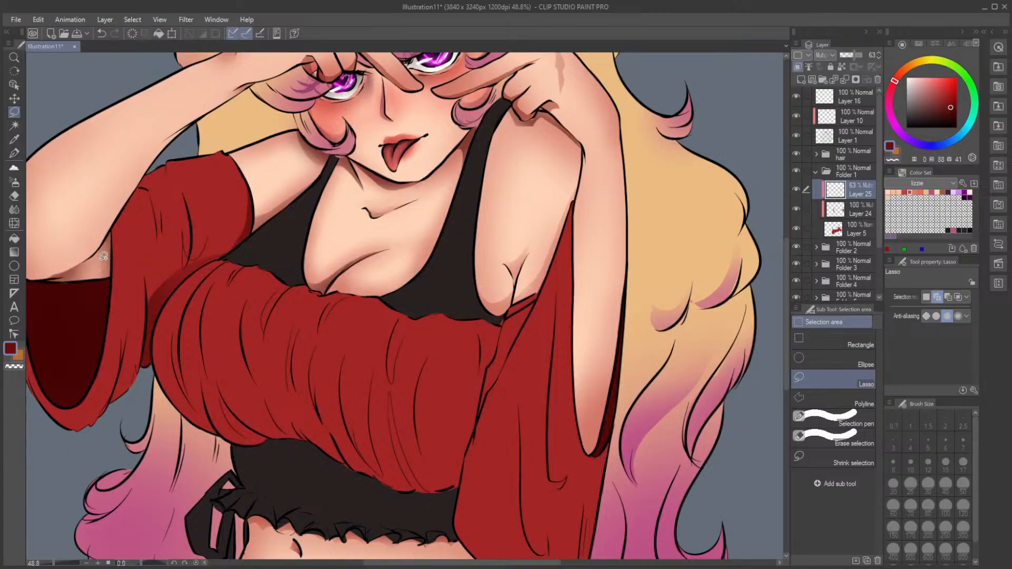
Step: Airbrush lassoed slivers along the upper sleeve's creases between the middle crease and the bent forearm, deselecting after each
mouse_move(183, 248)
mouse_down()
mouse_move(188, 183)
mouse_move(206, 223)
mouse_move(212, 214)
mouse_move(198, 257)
mouse_move(156, 217)
mouse_move(159, 255)
mouse_move(140, 188)
mouse_up()
key(b)
click(102, 278)
key(m)
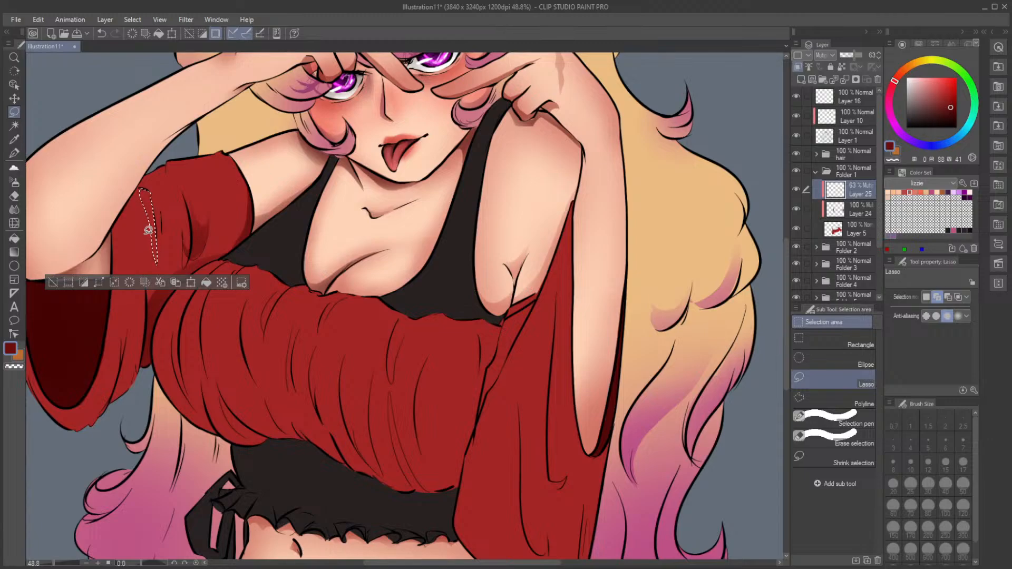
click(53, 284)
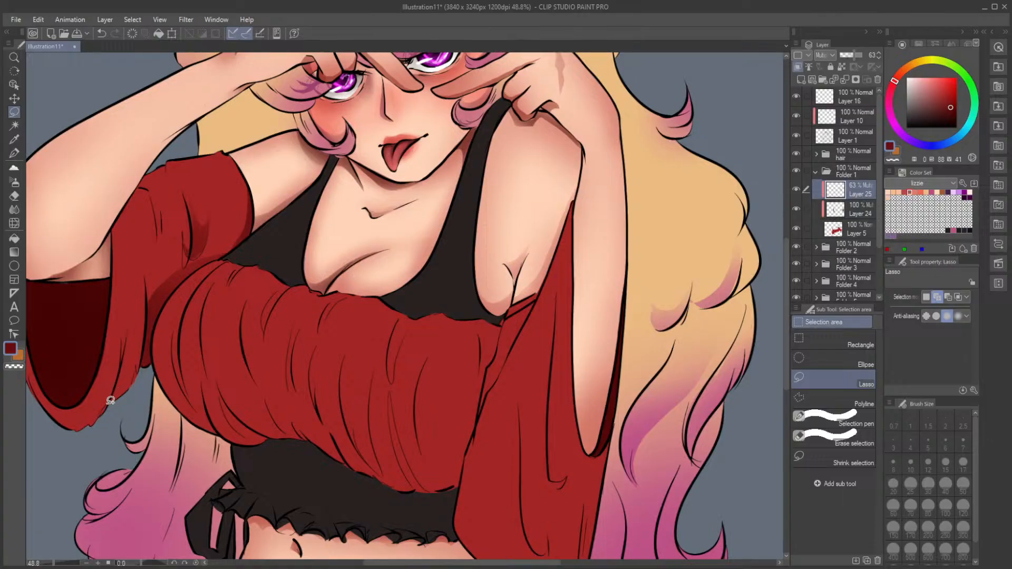
Step: Lasso the long fold on the hanging sleeve between its opening and the bust, airbrush it, and deselect
mouse_move(125, 393)
mouse_down()
mouse_move(134, 300)
mouse_move(106, 411)
mouse_up()
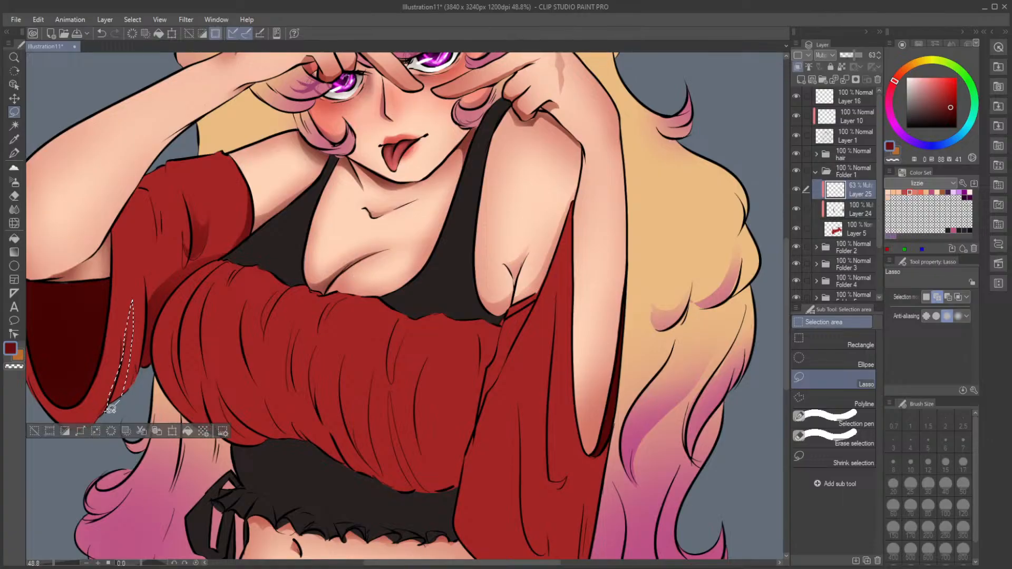
key(b)
drag(142, 284, 124, 337)
click(35, 431)
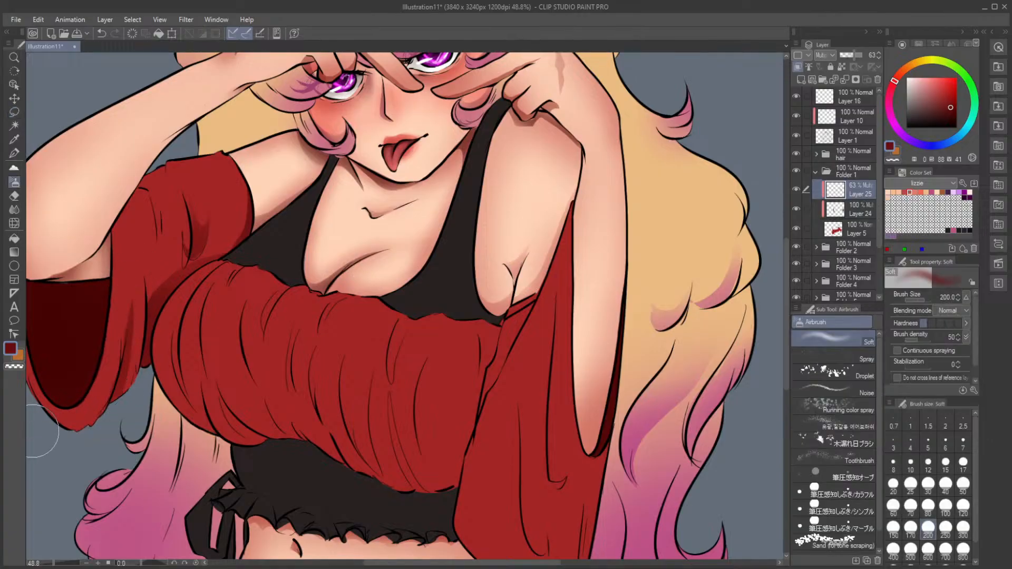
Step: Try airbrushing a broad lassoed wedge on the outer rim of the hanging sleeve, and undo it
key(m)
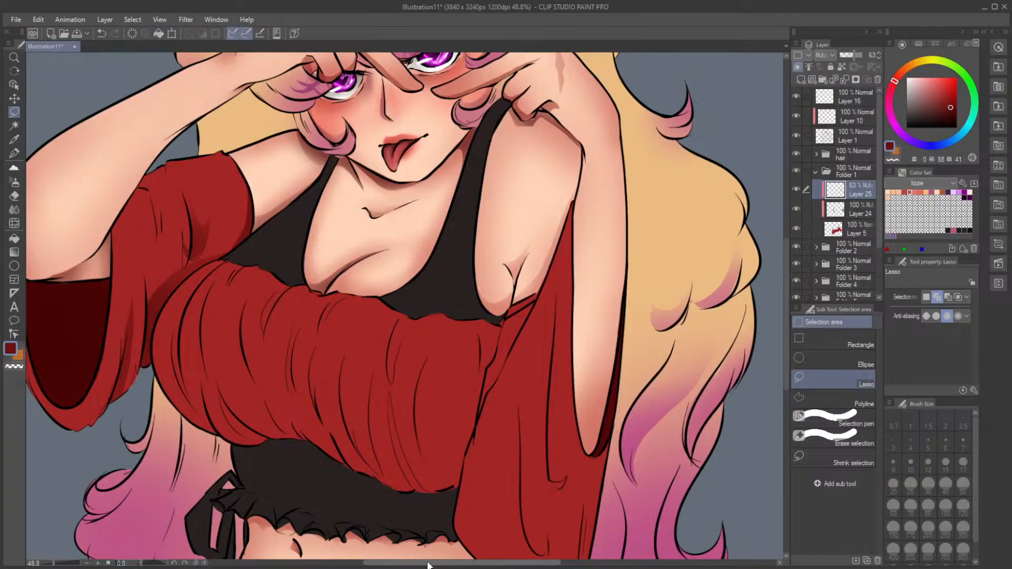
drag(429, 563, 414, 562)
mouse_move(74, 359)
mouse_down()
mouse_move(110, 336)
mouse_move(82, 303)
mouse_up()
key(b)
drag(90, 373, 87, 316)
key(ctrl+d)
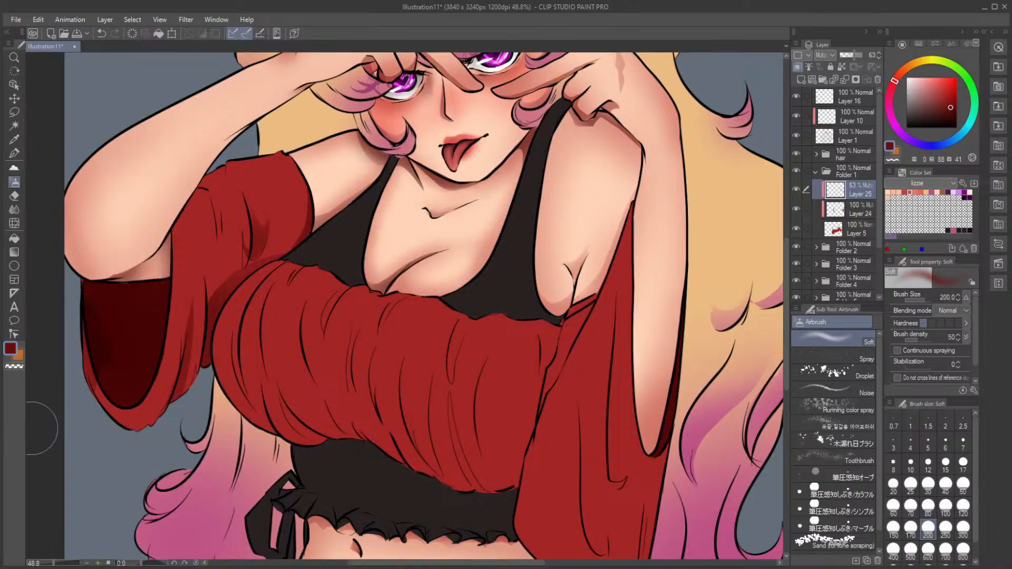
key(ctrl+z)
key(ctrl+z)
key(ctrl+z)
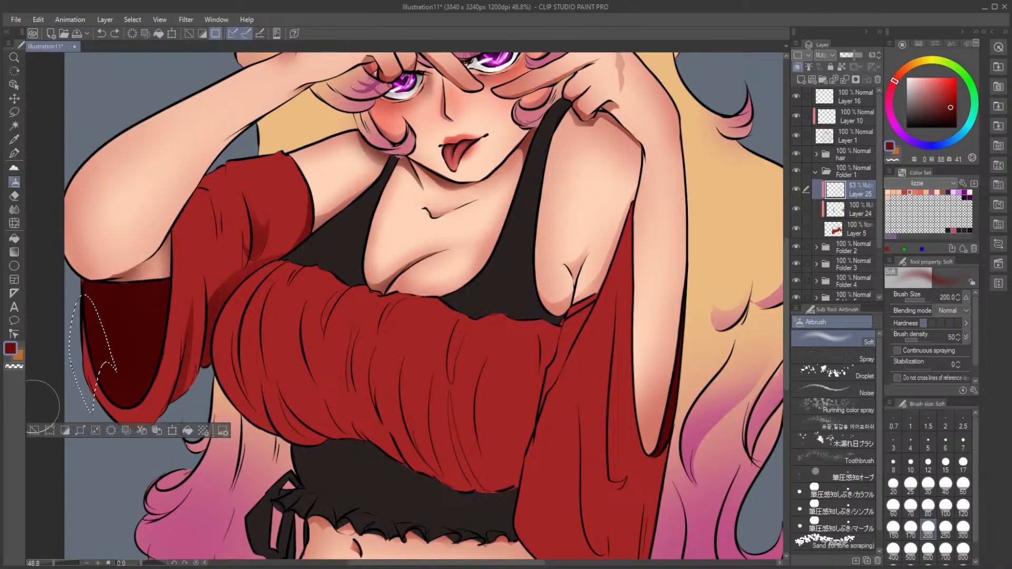
Step: Lasso a slimmer strip following the outer rim of the hanging sleeve's opening, airbrush it, and deselect
key(m)
mouse_move(87, 313)
mouse_down()
mouse_move(100, 385)
mouse_move(89, 407)
mouse_move(91, 305)
mouse_up()
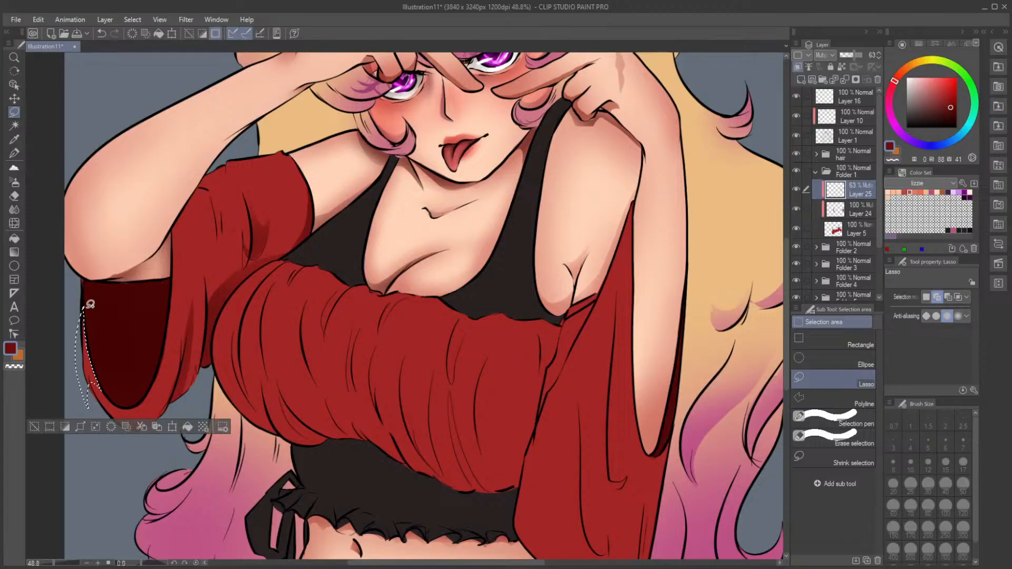
key(b)
click(33, 426)
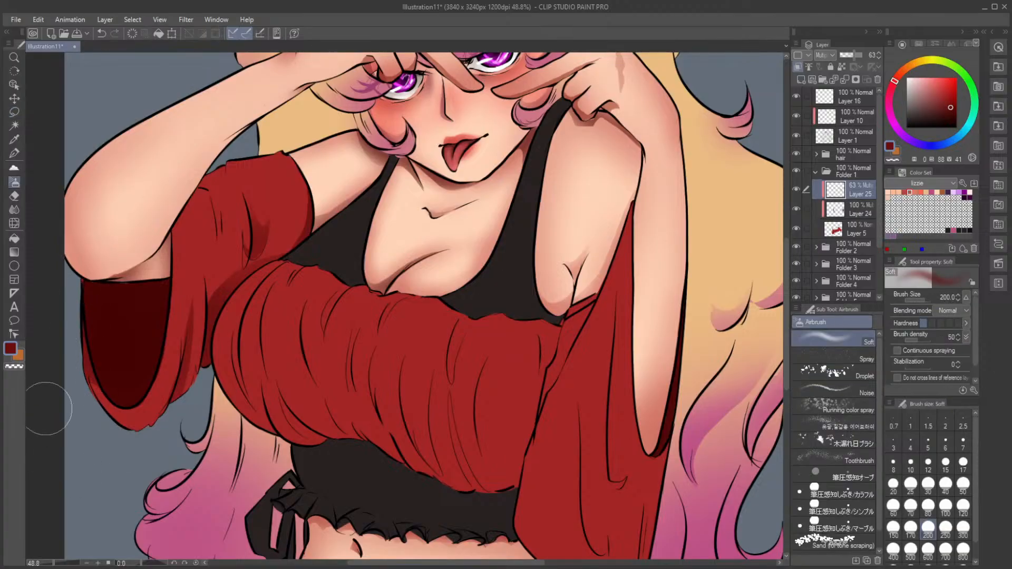
Step: Lasso a small patch at the lowest part of the hanging sleeve's rim, airbrush it, and deselect
key(m)
mouse_move(117, 420)
mouse_down()
mouse_move(138, 428)
mouse_move(168, 371)
mouse_move(156, 427)
mouse_move(116, 426)
mouse_up()
key(b)
click(46, 460)
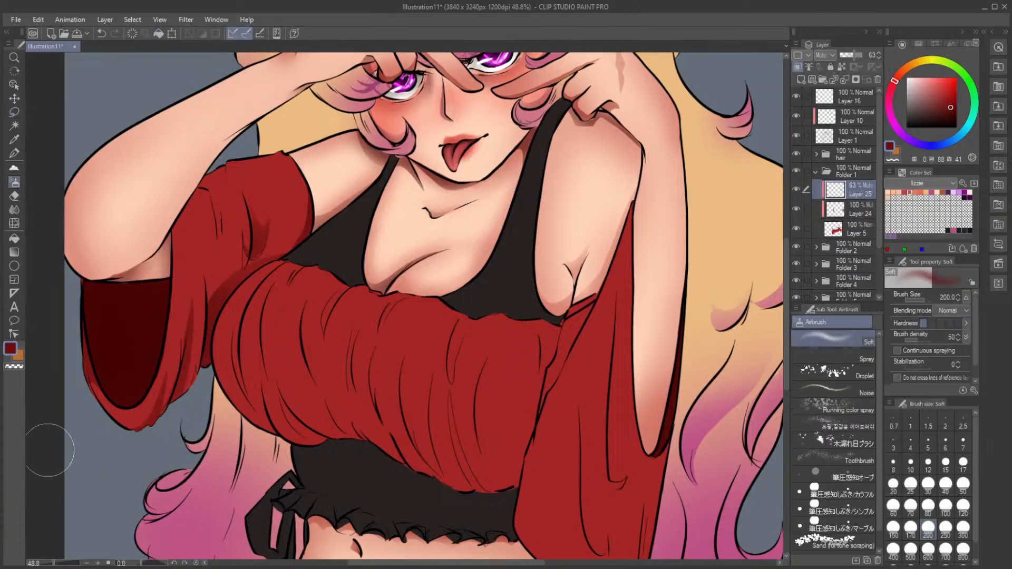
Step: Airbrush lassoed shadows on the sleeve edge beside the bent forearm and on the curved fold above it, deselecting after each
key(m)
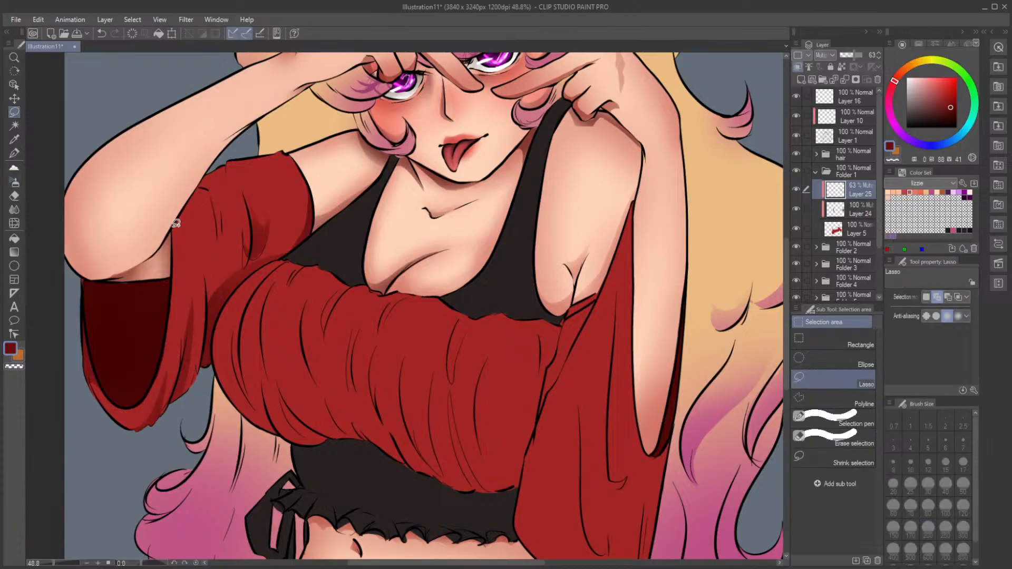
mouse_move(170, 222)
mouse_down()
mouse_move(217, 233)
mouse_move(208, 188)
mouse_move(190, 186)
mouse_move(165, 228)
mouse_move(242, 205)
mouse_move(212, 245)
mouse_move(234, 197)
mouse_move(251, 235)
mouse_move(226, 154)
mouse_up()
key(b)
key(ctrl+d)
key(m)
key(b)
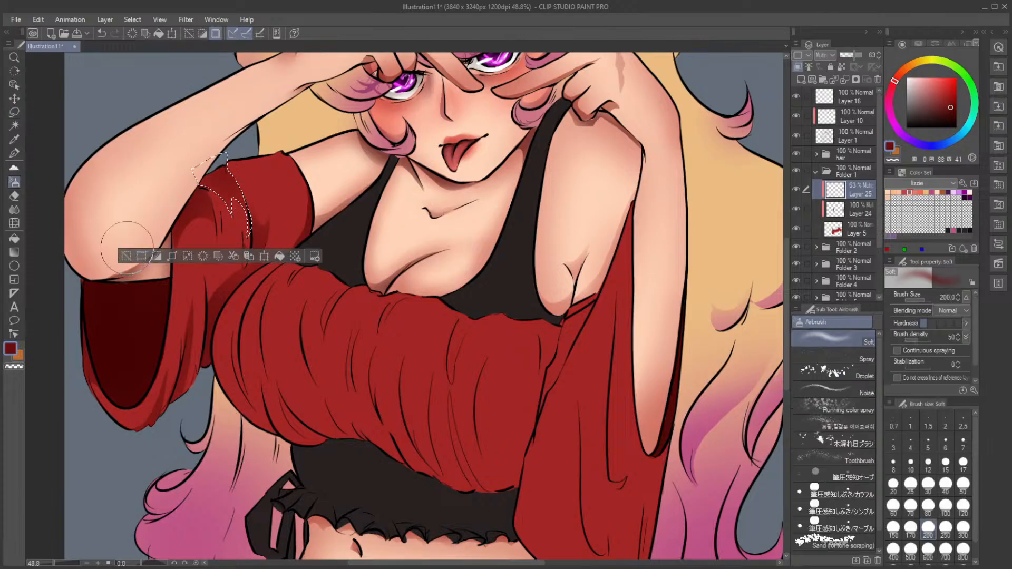
key(ctrl+d)
Step: Lasso the upper sleeve's top edge and its rim against the bare upper arm, airbrush both, and deselect
key(m)
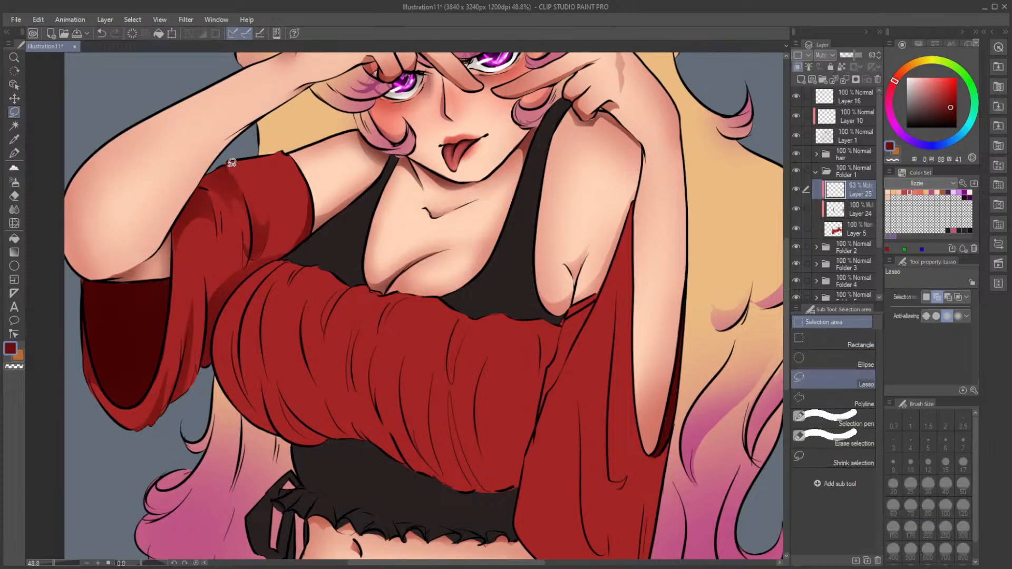
mouse_move(232, 163)
mouse_down()
mouse_move(271, 157)
mouse_move(305, 203)
mouse_move(295, 213)
mouse_up()
key(b)
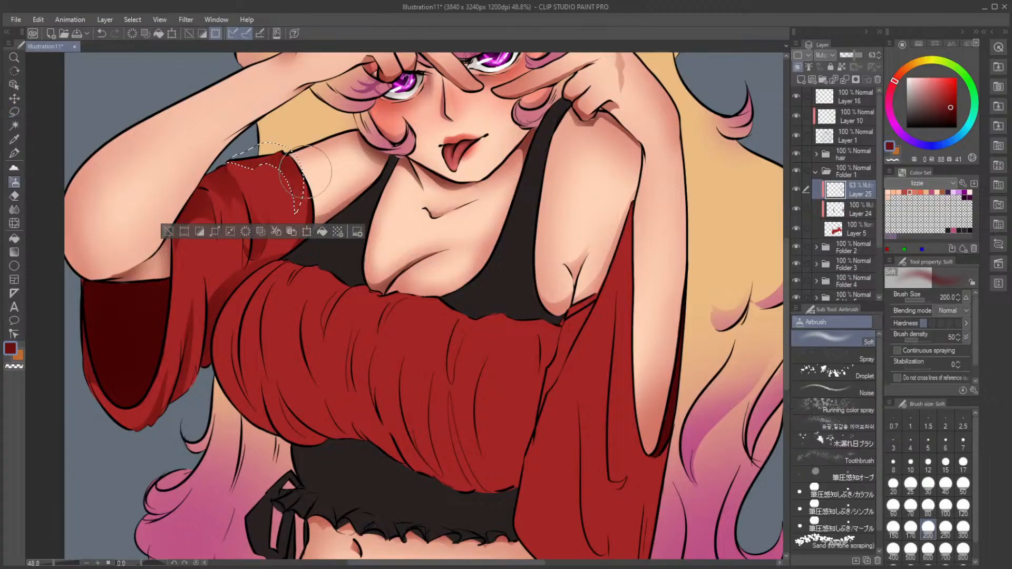
drag(305, 171, 248, 166)
key(ctrl+d)
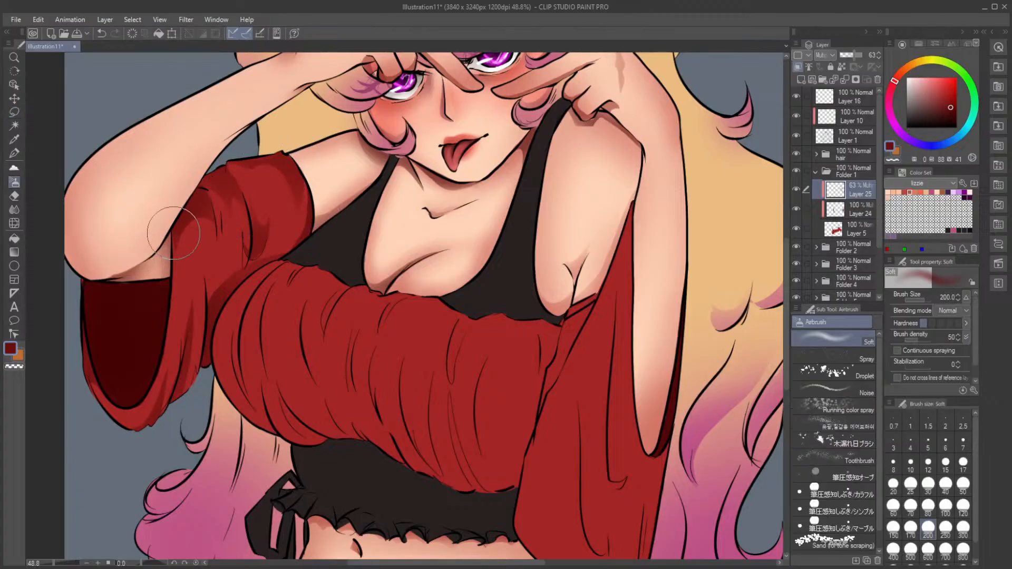
Step: Lasso the long curved fold on the chest band's outer side and the band's lower outer corner, airbrush both, and deselect after each
key(m)
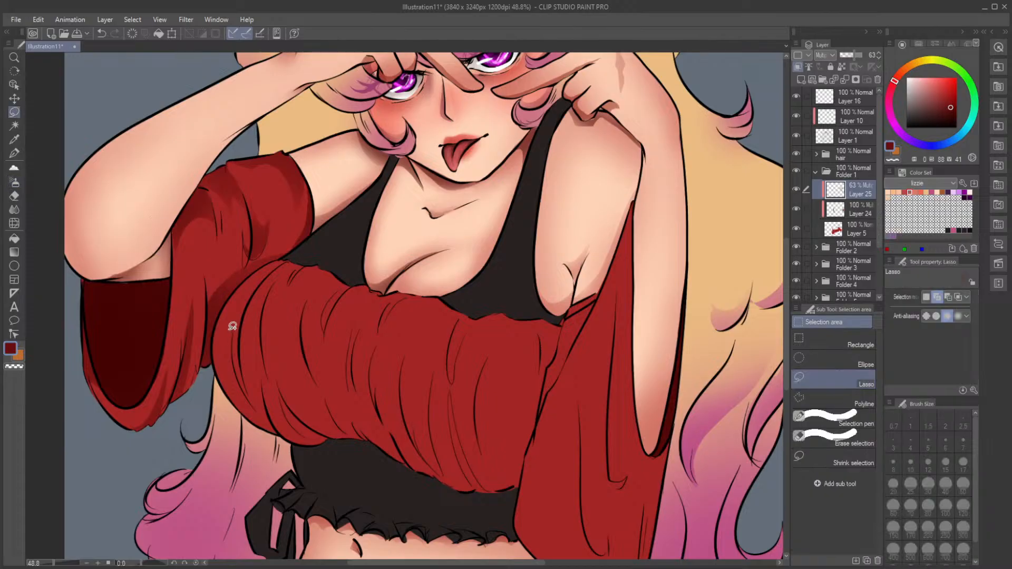
mouse_move(235, 335)
mouse_down()
mouse_move(245, 369)
mouse_move(255, 289)
mouse_move(290, 256)
mouse_move(275, 426)
mouse_up()
key(b)
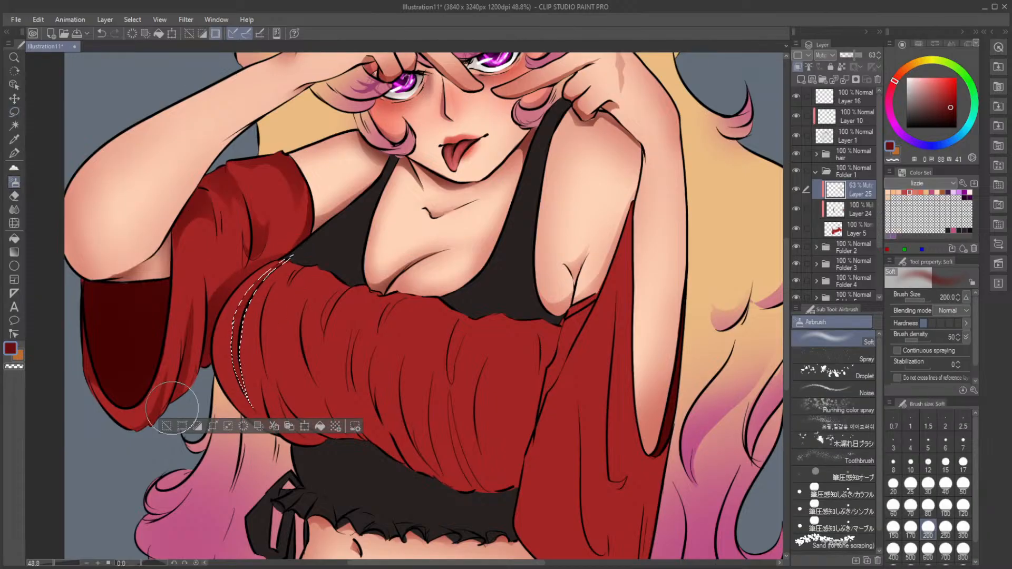
click(166, 426)
key(m)
mouse_move(221, 369)
mouse_down()
mouse_move(253, 411)
mouse_move(260, 375)
mouse_move(284, 441)
mouse_move(217, 386)
mouse_move(232, 418)
mouse_up()
key(b)
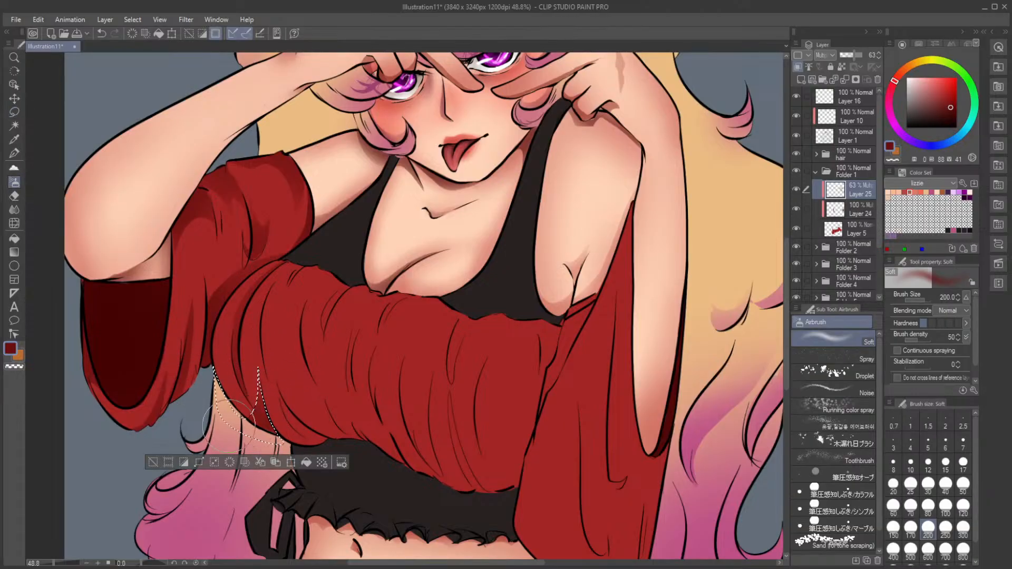
click(153, 462)
Step: Airbrush lassoed shadows on the chest band's outer folds, from the upper edge near the armpit down to the lower hem, deselecting after each
key(m)
mouse_move(277, 275)
mouse_down()
mouse_move(264, 379)
mouse_move(267, 311)
mouse_move(293, 262)
mouse_move(260, 288)
mouse_move(275, 335)
mouse_move(329, 248)
mouse_up()
key(b)
click(176, 402)
key(m)
key(b)
mouse_move(329, 248)
mouse_down()
mouse_move(301, 357)
mouse_move(314, 412)
mouse_move(290, 420)
mouse_move(298, 410)
mouse_move(340, 447)
mouse_move(288, 416)
mouse_up()
click(204, 398)
key(m)
key(b)
key(ctrl+d)
Step: Lasso two narrow wedges running down from the chest band's upper edge beside the black strap, airbrush each, and deselect
drag(400, 334, 293, 334)
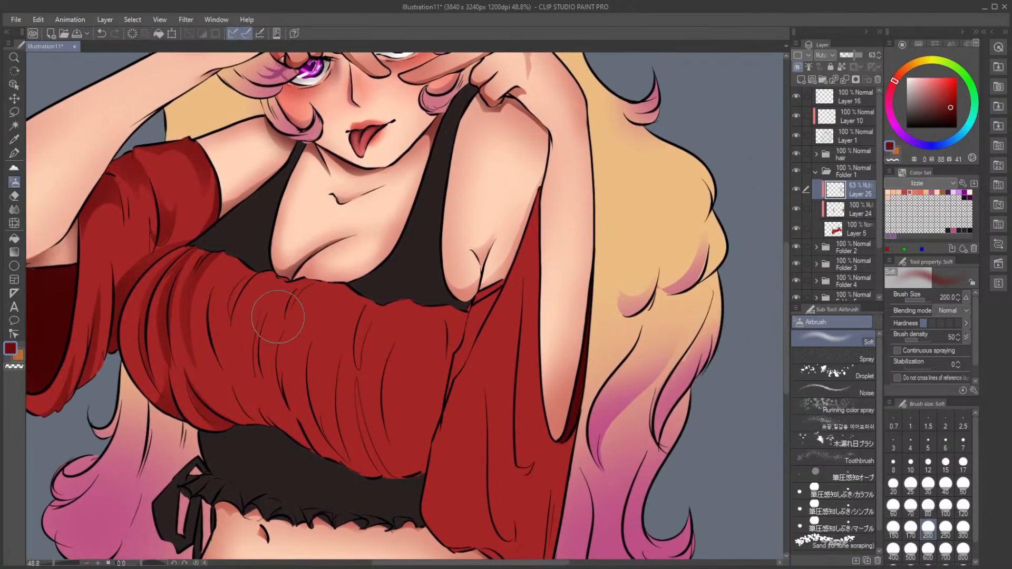
key(m)
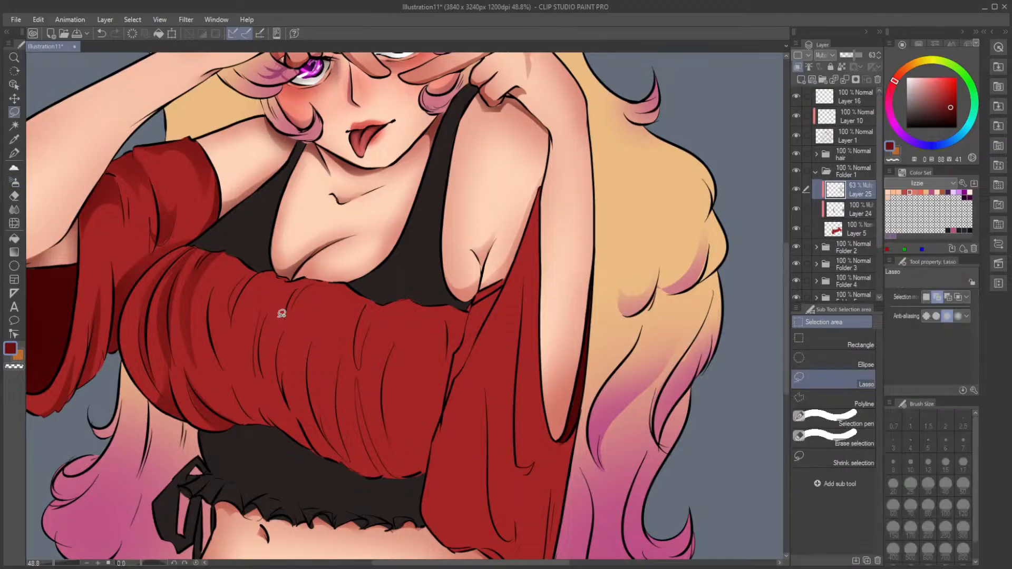
mouse_move(237, 248)
mouse_down()
mouse_move(214, 290)
mouse_move(226, 361)
mouse_move(244, 232)
mouse_move(251, 238)
mouse_up()
key(b)
key(ctrl+d)
key(m)
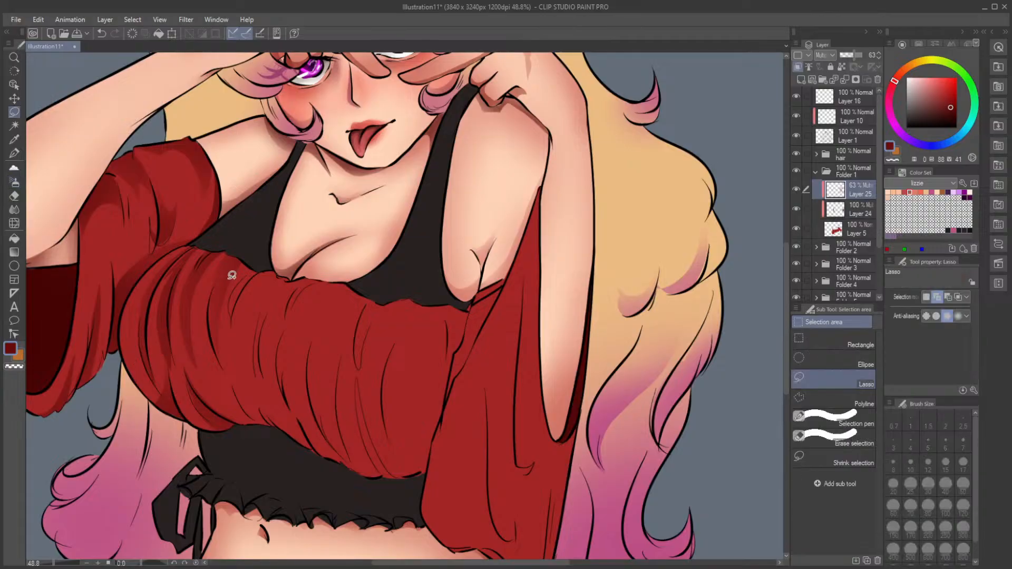
drag(237, 291, 232, 317)
key(b)
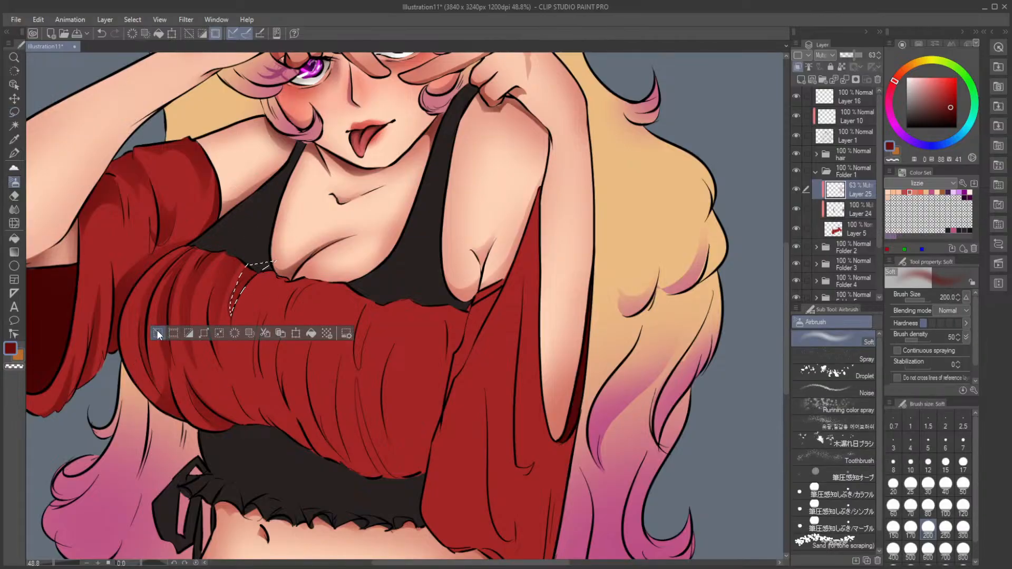
key(ctrl+d)
Step: Lasso a pointed triangular fold rising from the chest band's lower hem above the black undershirt, airbrush it, and deselect
key(m)
mouse_move(228, 374)
mouse_down()
mouse_move(253, 436)
mouse_move(232, 435)
mouse_up()
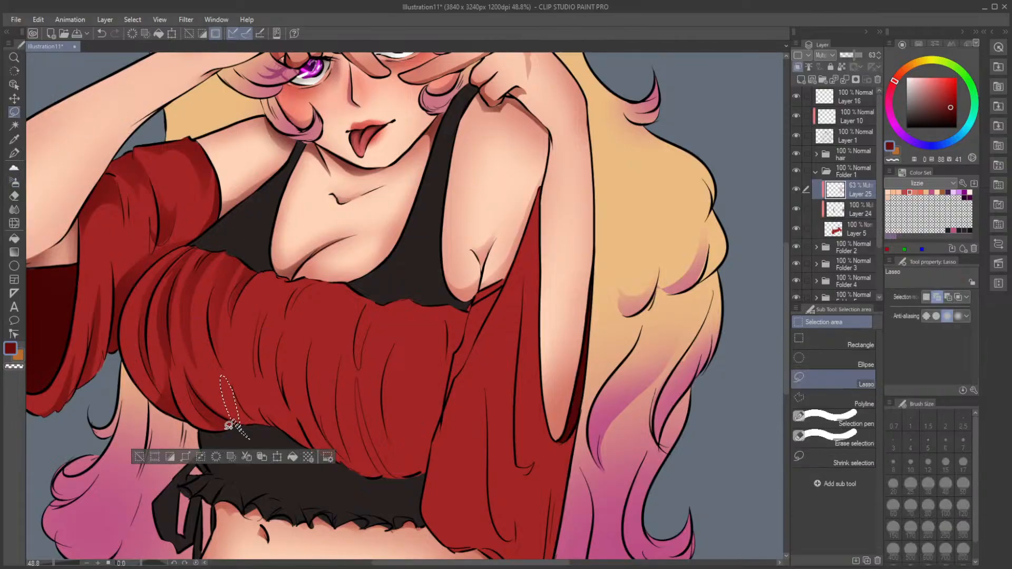
key(ctrl+d)
drag(225, 401, 258, 429)
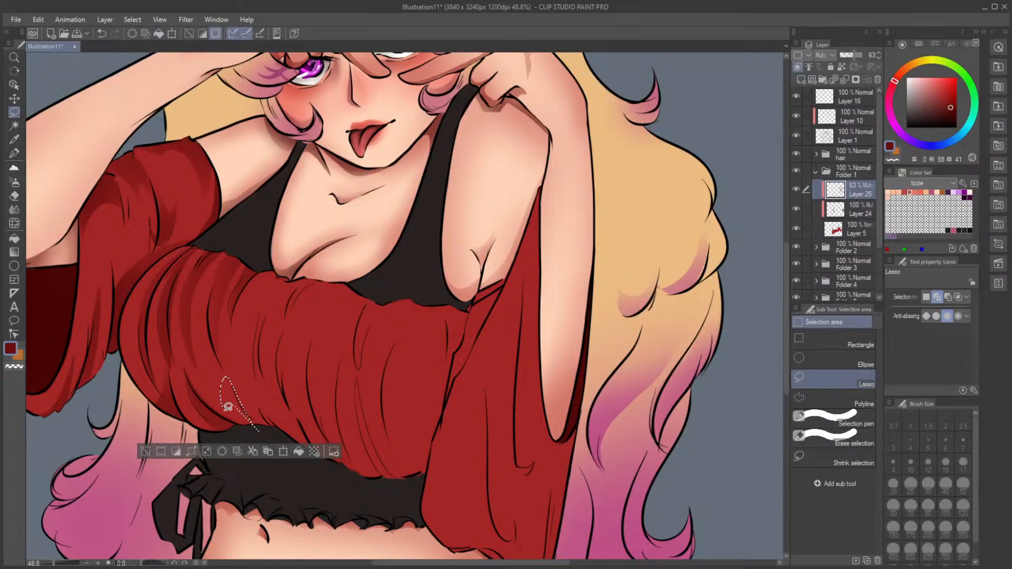
key(b)
key(ctrl+d)
Step: Lasso the thin vertical fold below the cleavage and the small jagged fold beneath it near the hem, airbrush both, and deselect
key(m)
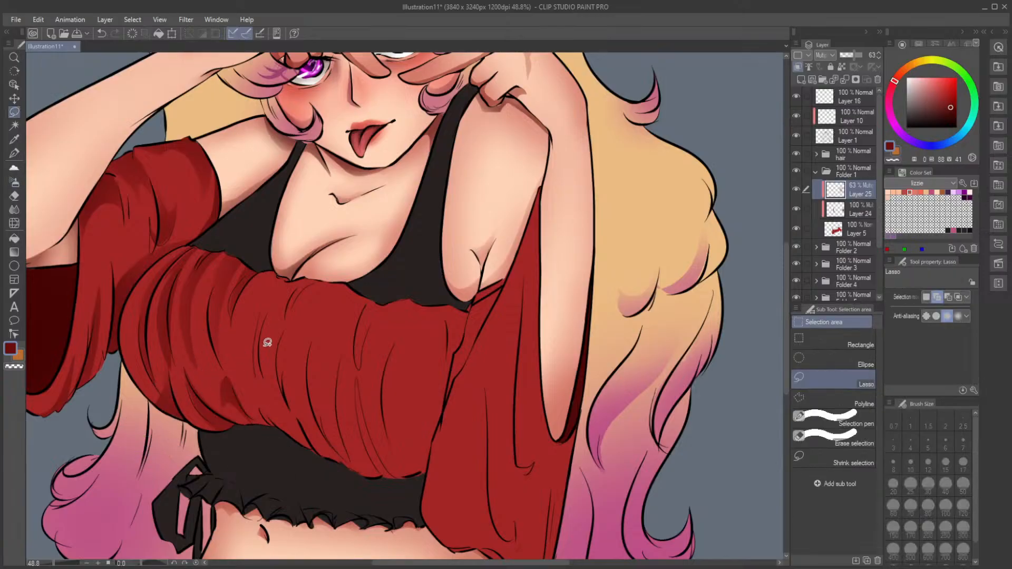
mouse_move(264, 315)
mouse_down()
mouse_move(254, 371)
mouse_move(260, 316)
mouse_up()
key(b)
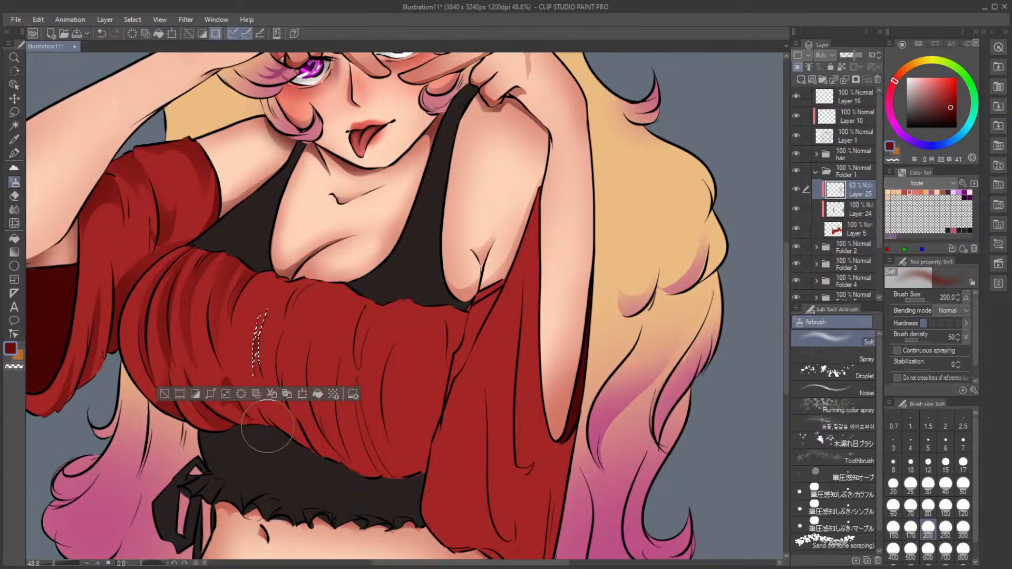
key(ctrl+d)
key(m)
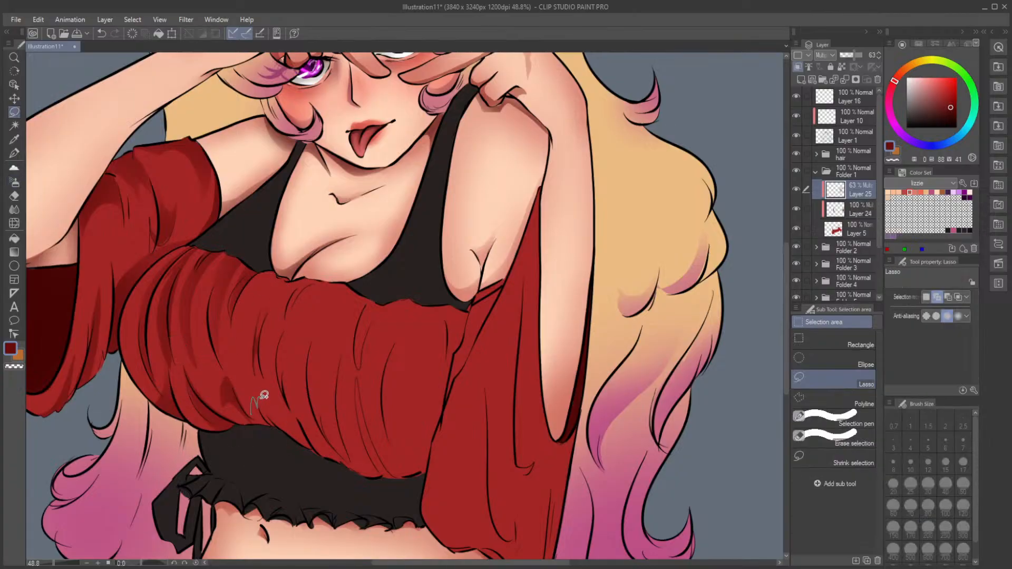
drag(263, 395, 266, 418)
key(b)
key(ctrl+d)
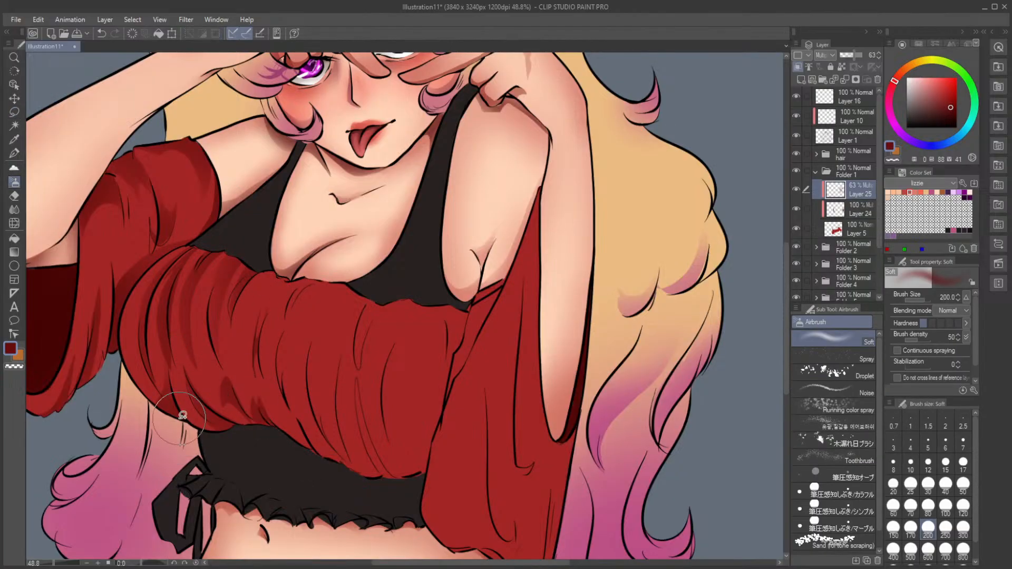
Step: Airbrush lassoed shadows along the next central fold of the chest band and on the hem below it, deselecting after each
key(m)
mouse_move(282, 338)
mouse_down()
mouse_move(287, 392)
mouse_move(284, 331)
mouse_up()
key(b)
click(190, 413)
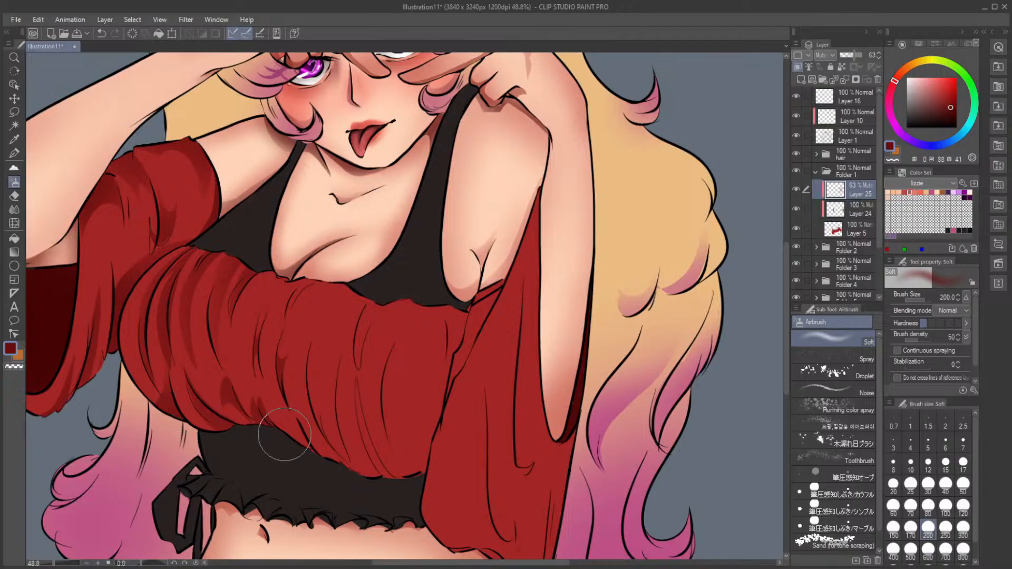
key(m)
mouse_move(282, 429)
mouse_down()
mouse_move(290, 406)
mouse_move(320, 454)
mouse_move(308, 457)
mouse_up()
key(b)
click(200, 478)
Step: Lasso a slim crescent beside the long central fold line of the chest band, airbrush it, and deselect
key(m)
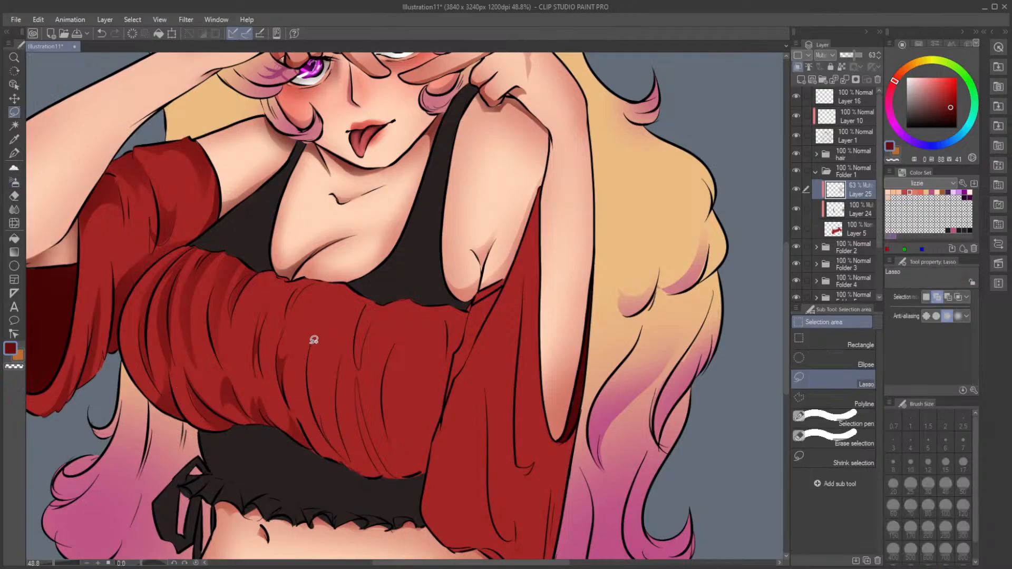
mouse_move(313, 340)
mouse_down()
mouse_move(334, 445)
mouse_move(316, 343)
mouse_up()
key(b)
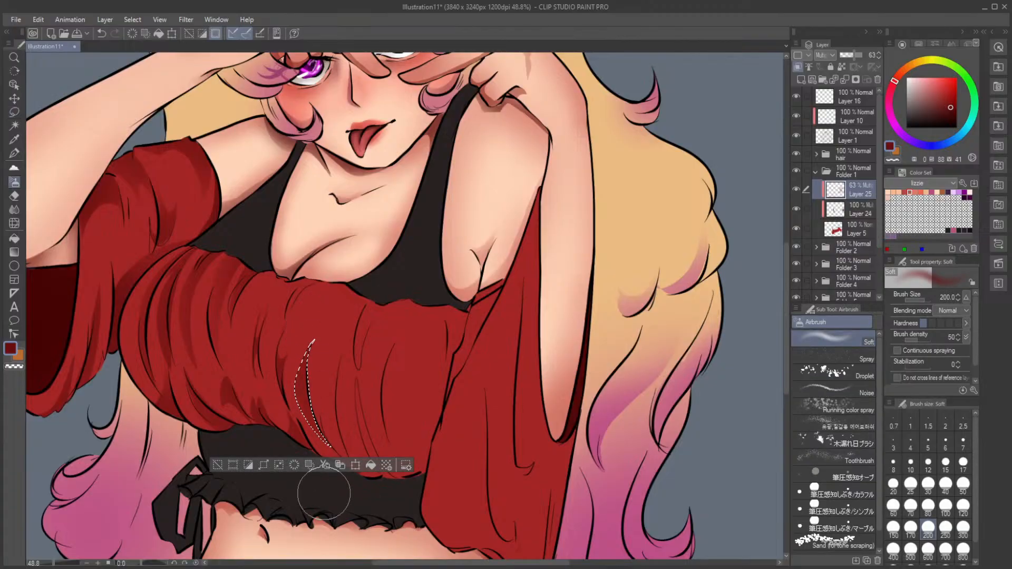
key(m)
click(218, 465)
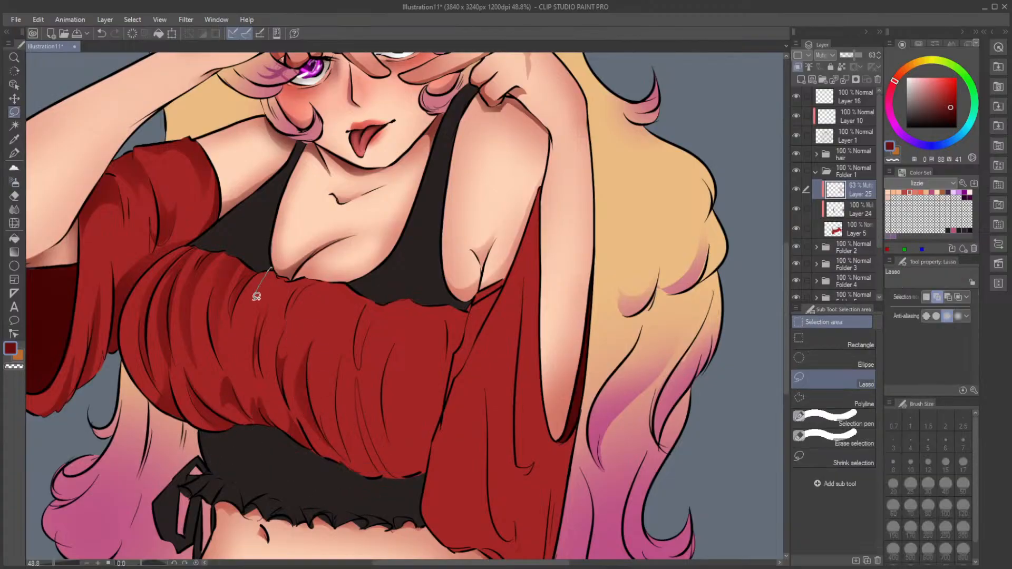
Step: Lasso jagged shadow shapes along the chest band's upper edge beneath the cleavage, airbrush them, and deselect after each
mouse_move(256, 297)
mouse_down()
mouse_move(310, 264)
mouse_move(272, 268)
mouse_move(275, 354)
mouse_up()
key(b)
click(185, 322)
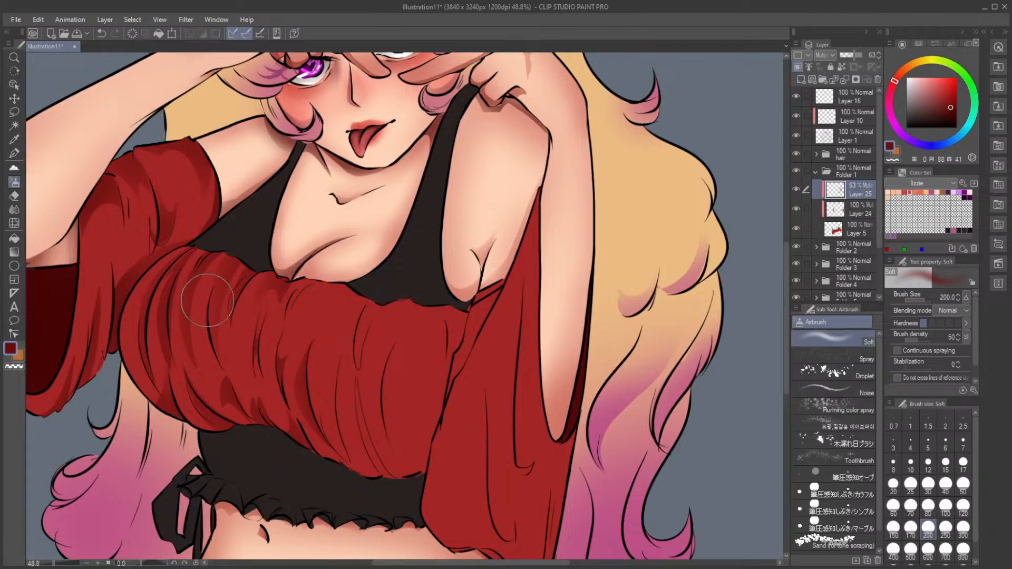
key(m)
mouse_move(318, 276)
mouse_down()
mouse_move(302, 307)
mouse_move(335, 329)
mouse_move(369, 303)
mouse_up()
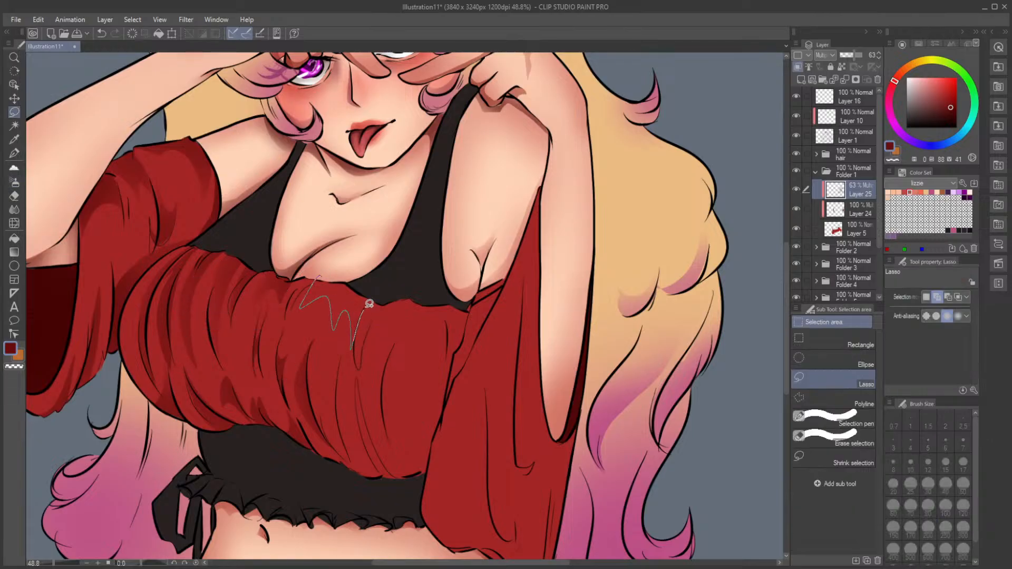
key(b)
mouse_move(333, 275)
mouse_down()
mouse_move(290, 305)
mouse_move(321, 271)
mouse_move(293, 275)
mouse_up()
click(243, 367)
key(m)
key(b)
key(ctrl+d)
Step: Lasso the narrow fold descending from the band's upper edge and the long fold reaching the hem below it, airbrush both, and deselect
key(m)
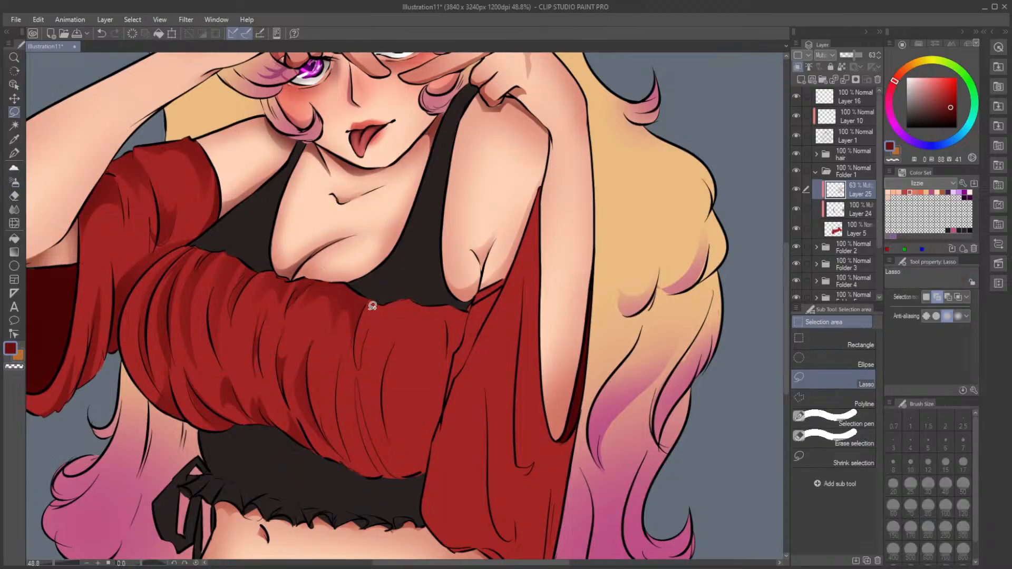
mouse_move(372, 306)
mouse_down()
mouse_move(364, 355)
mouse_move(375, 295)
mouse_up()
key(b)
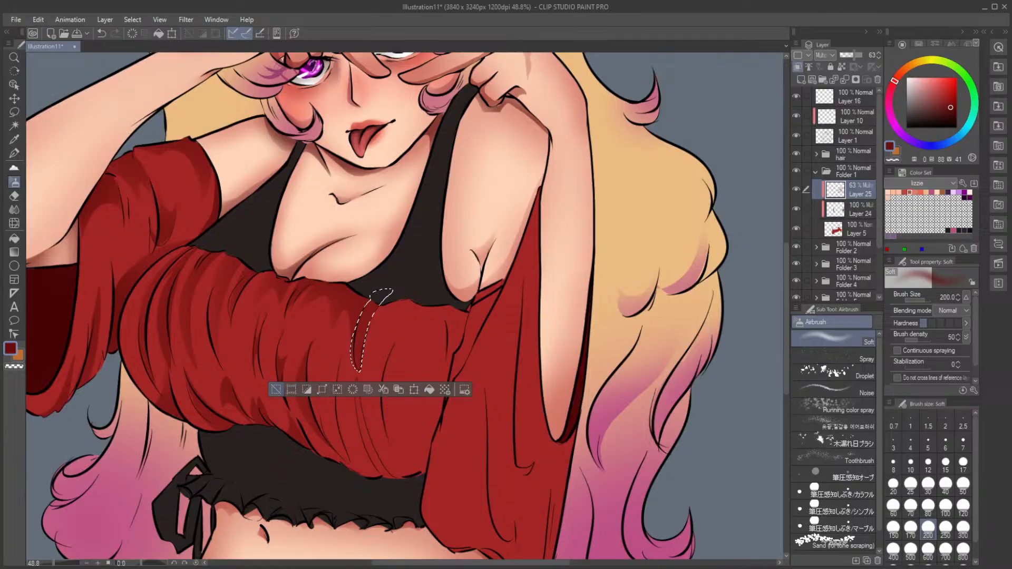
key(ctrl+d)
key(m)
mouse_move(378, 473)
mouse_down()
mouse_move(362, 443)
mouse_move(373, 420)
mouse_move(388, 482)
mouse_up()
key(b)
key(ctrl+d)
Step: Lasso the slanted folds between the central crescent and the long hem fold on the chest band, airbrush them, and deselect
key(m)
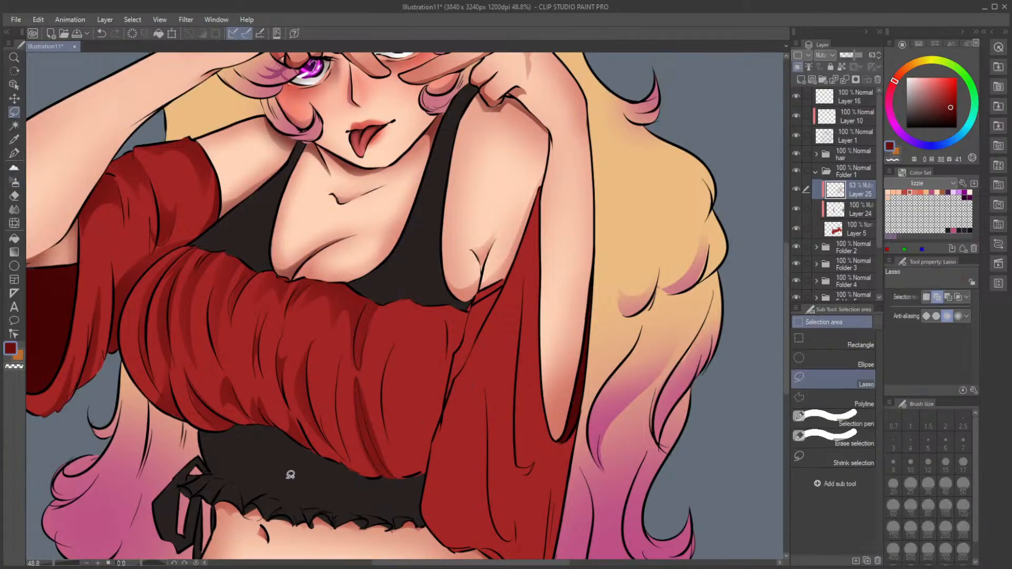
mouse_move(322, 416)
mouse_down()
mouse_move(339, 413)
mouse_move(312, 373)
mouse_up()
key(b)
key(ctrl+d)
Step: Lasso a forked shadow shape on the broad section of the chest band nearest the draped sleeve, airbrush it, and deselect
key(m)
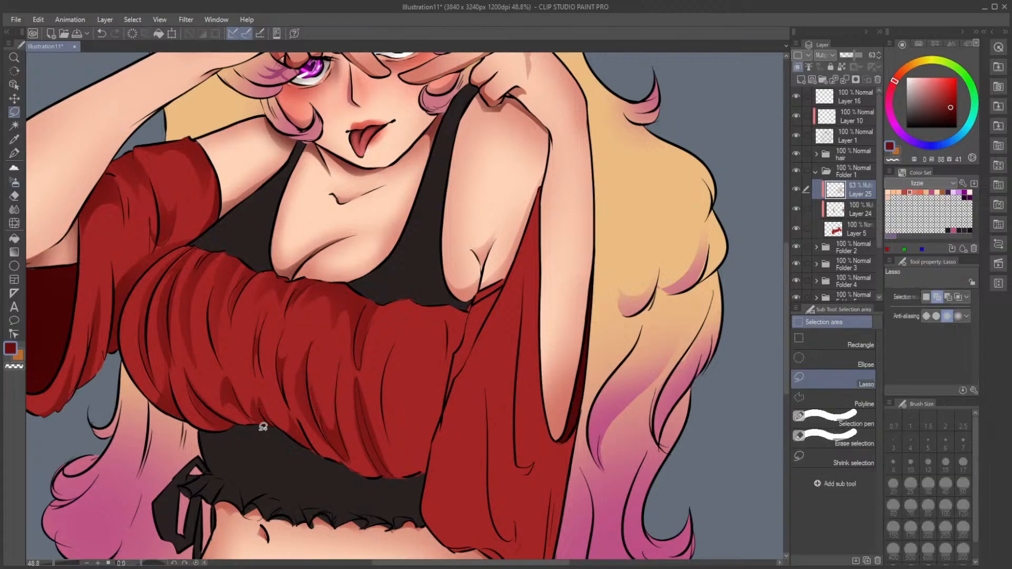
mouse_move(393, 362)
mouse_down()
mouse_move(384, 389)
mouse_move(424, 464)
mouse_move(441, 329)
mouse_move(412, 380)
mouse_move(398, 351)
mouse_up()
key(b)
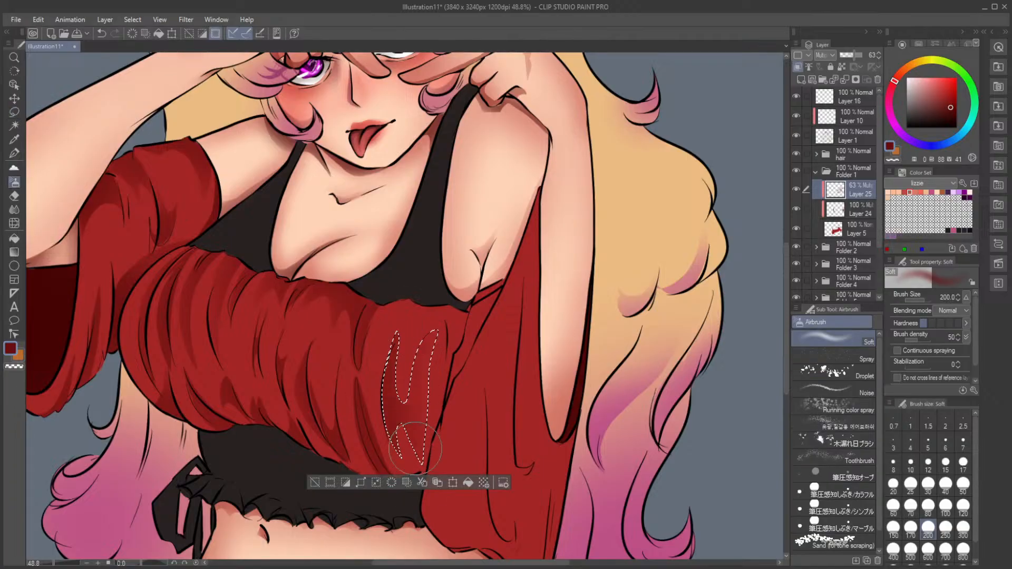
click(314, 483)
Step: Lasso the chest band's edge where it meets the draped sleeve below the armpit, airbrush it, and deselect
key(m)
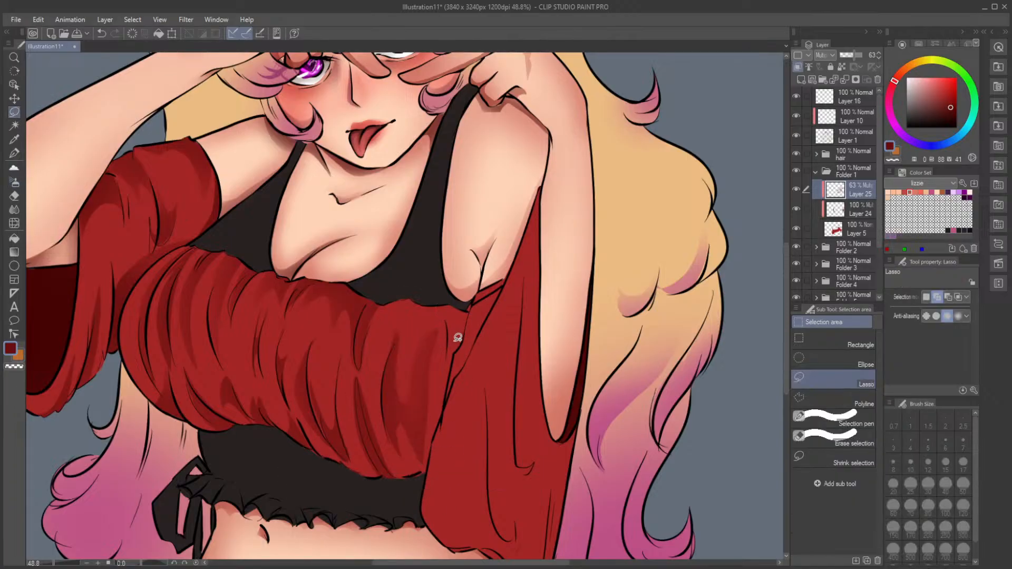
drag(448, 303, 453, 345)
drag(461, 293, 462, 294)
key(b)
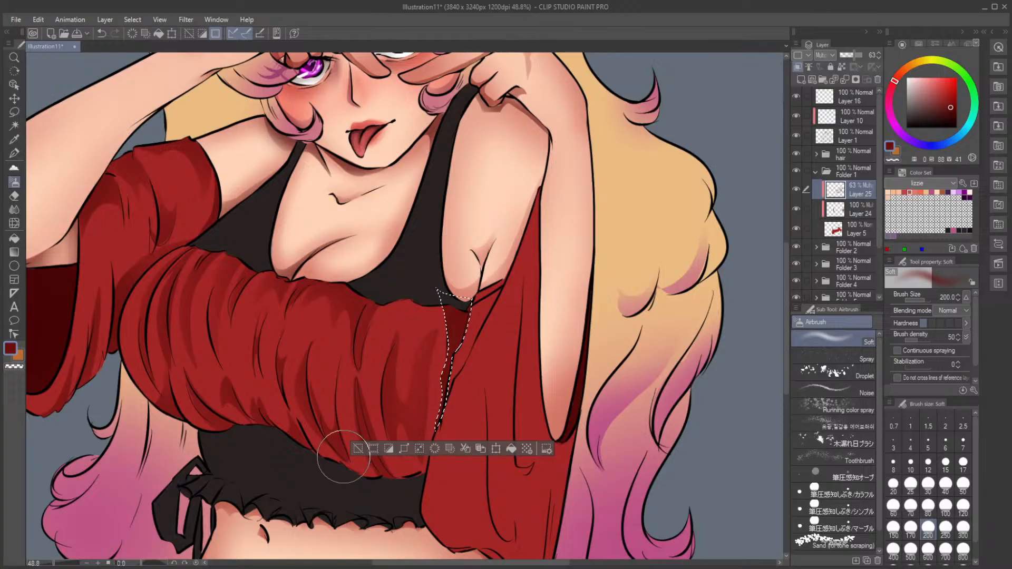
click(357, 448)
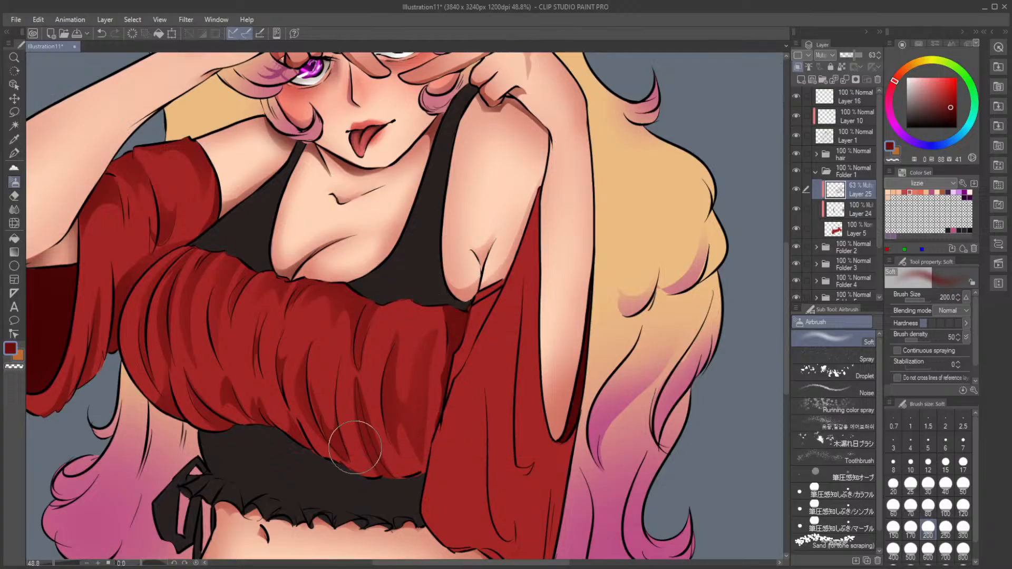
Step: Lasso a curved strip of the opposite sleeve where it borders the chest band's outer contour, airbrush it, and deselect
key(m)
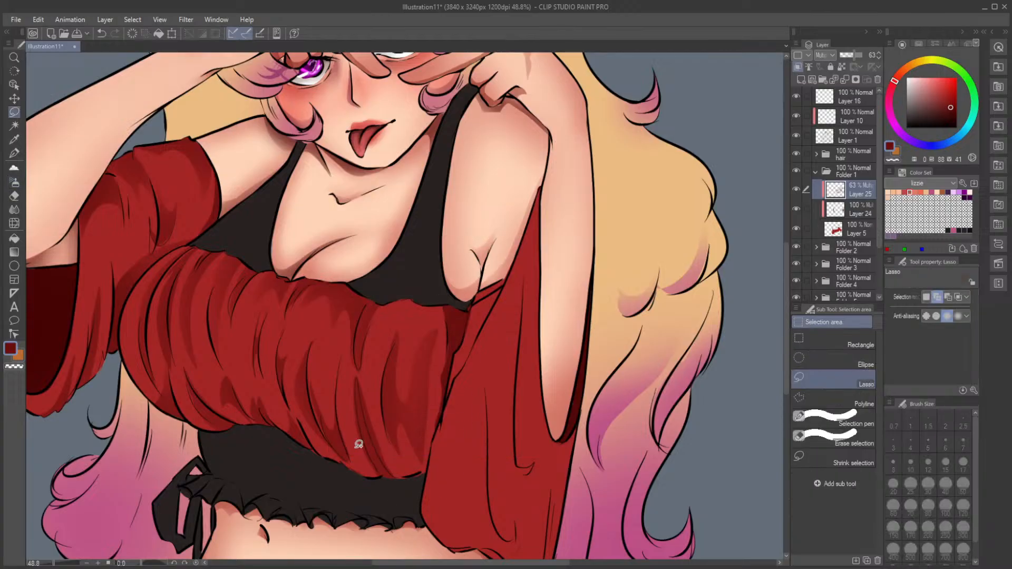
mouse_move(114, 290)
mouse_down()
mouse_move(164, 242)
mouse_move(202, 237)
mouse_move(154, 263)
mouse_move(123, 305)
mouse_move(119, 351)
mouse_move(114, 280)
mouse_up()
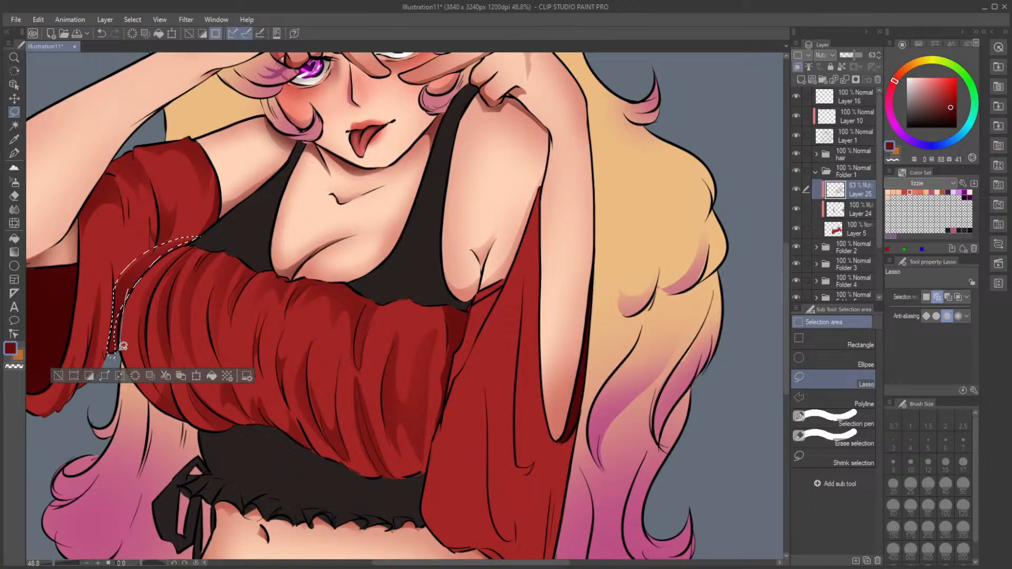
key(b)
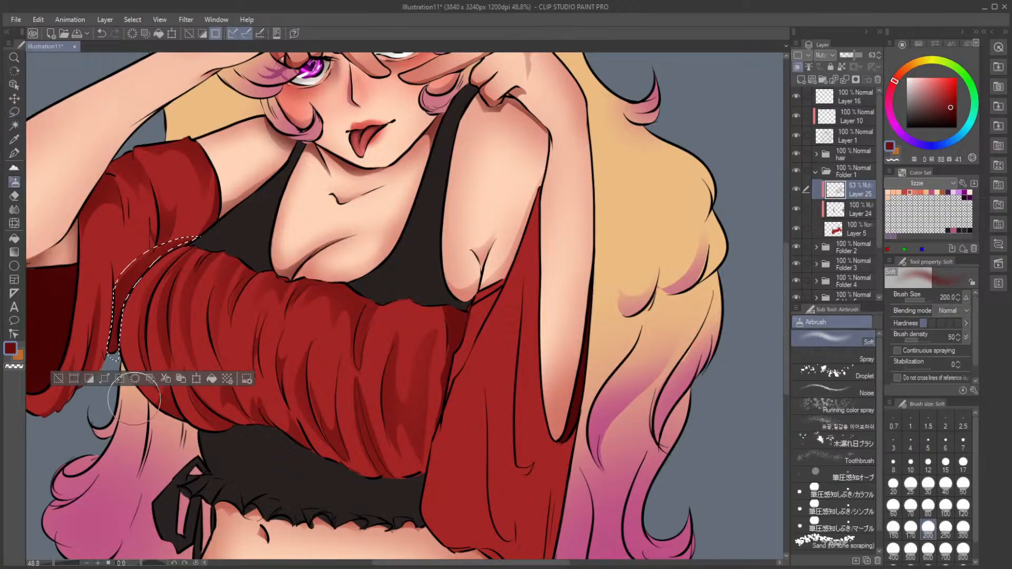
key(ctrl+d)
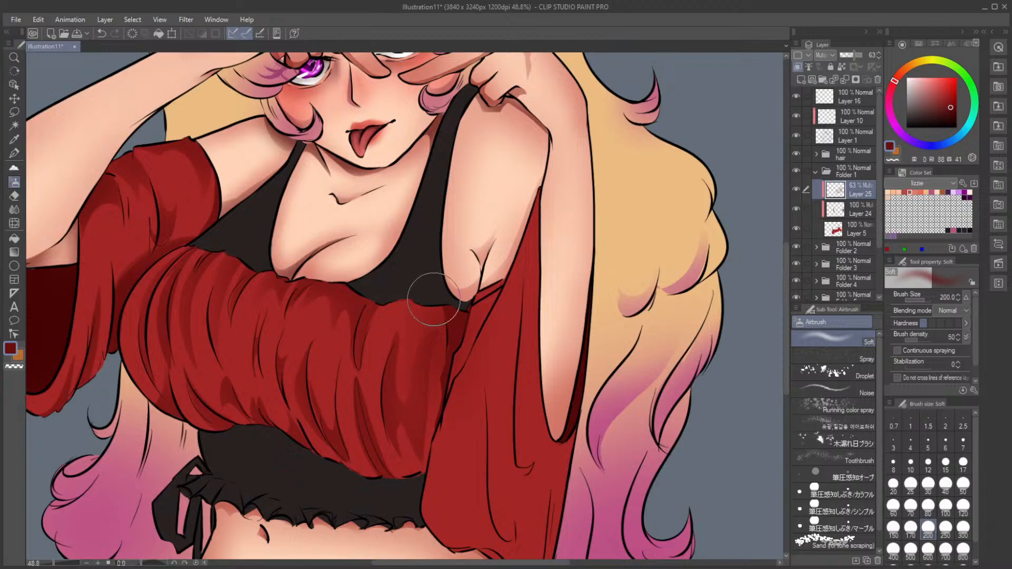
Step: Undo the last change, airbrush a lassoed shadow on the draped sleeve's inner edge below the armpit, and deselect
key(ctrl+z)
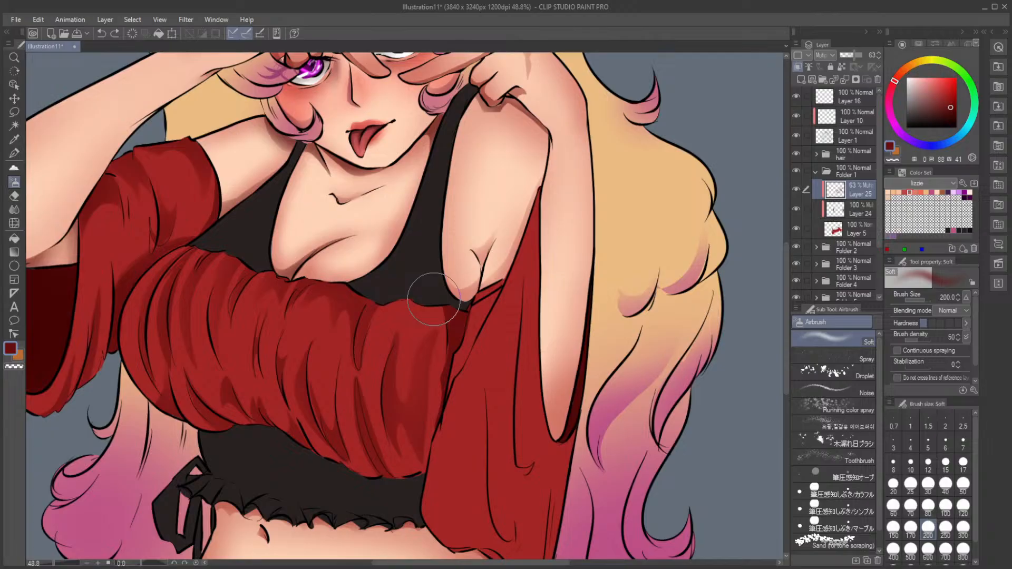
scroll(500, 205, down, 3)
key(m)
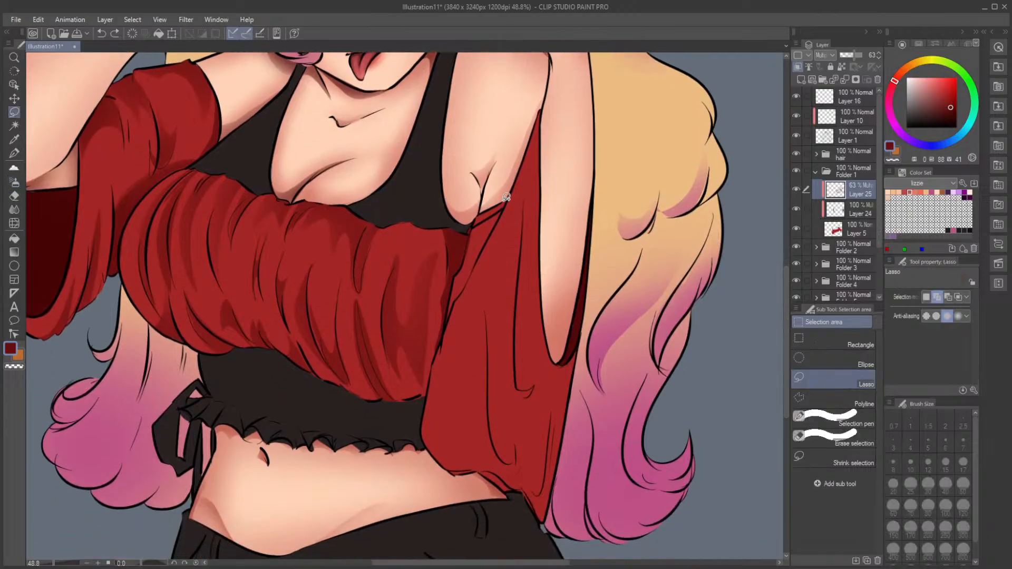
mouse_move(506, 197)
mouse_down()
mouse_move(480, 209)
mouse_move(444, 327)
mouse_move(508, 195)
mouse_up()
key(b)
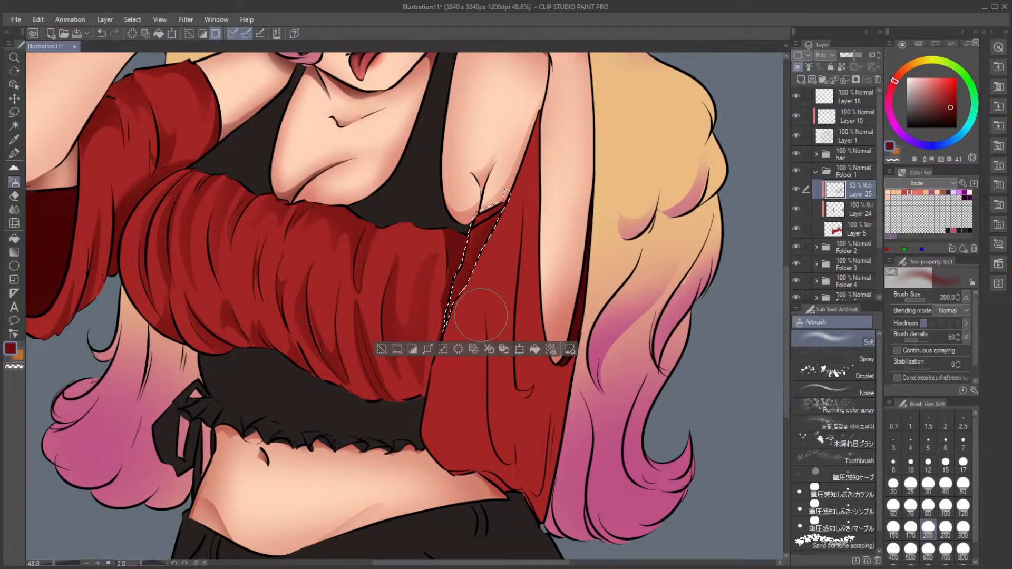
click(381, 349)
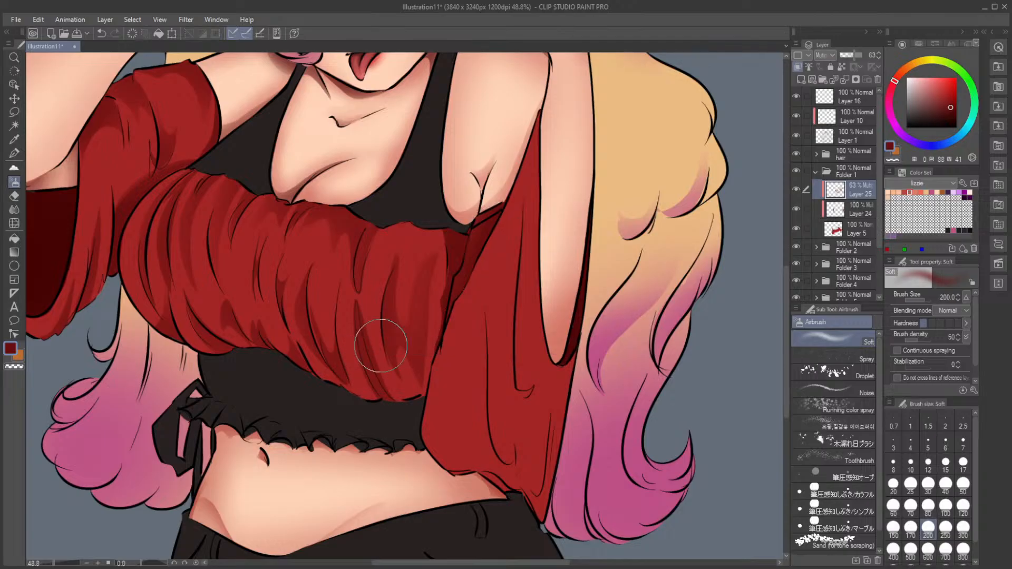
Step: Lasso a long, narrow fold running down the middle of the draped sleeve, airbrush its shadow, and deselect
key(m)
mouse_move(522, 207)
mouse_down()
mouse_move(491, 393)
mouse_move(497, 442)
mouse_move(516, 459)
mouse_move(529, 196)
mouse_up()
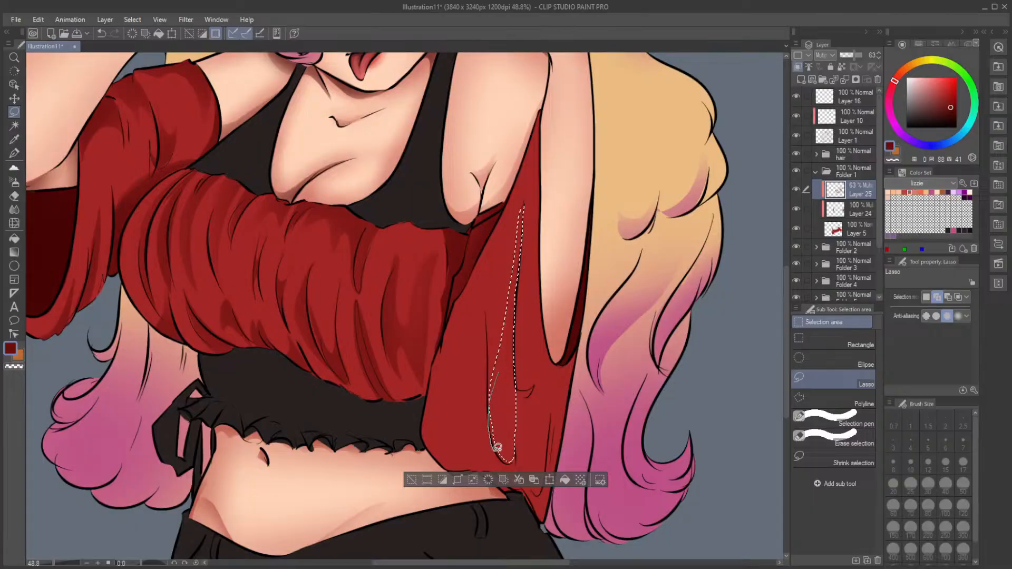
key(b)
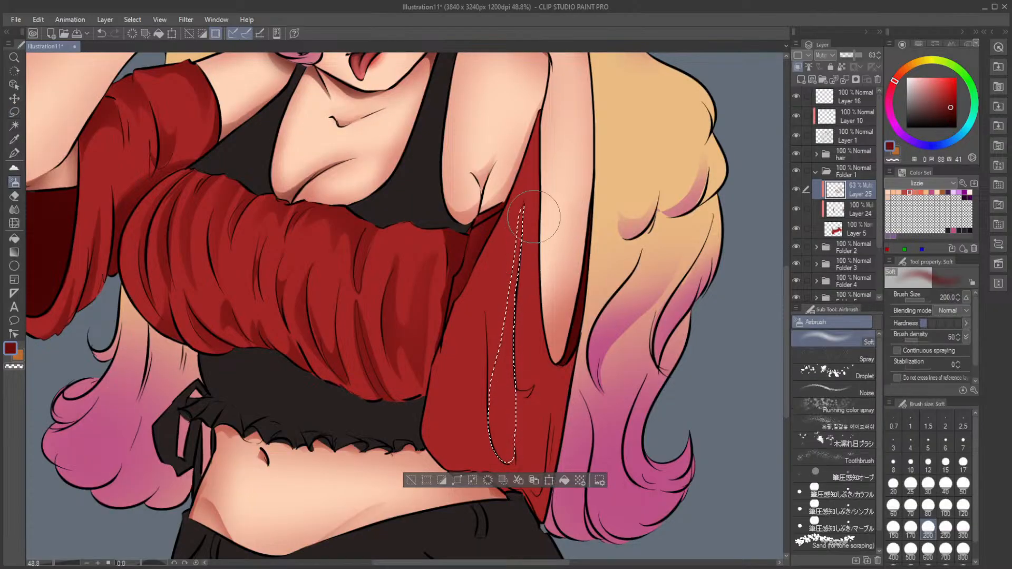
key(ctrl+d)
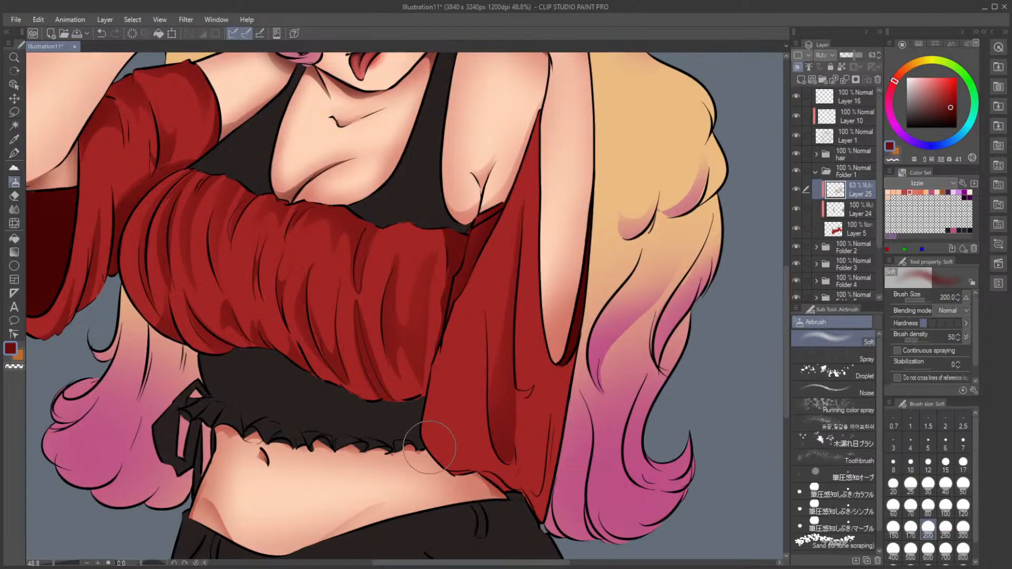
Step: Lasso the area around the small curved crease below the draped sleeve's arm opening, airbrush it, and deselect
key(m)
mouse_move(515, 348)
mouse_down()
mouse_move(551, 379)
mouse_move(525, 415)
mouse_move(519, 366)
mouse_up()
key(b)
mouse_move(522, 418)
mouse_down()
mouse_move(571, 362)
mouse_move(552, 460)
mouse_move(531, 489)
mouse_move(481, 467)
mouse_move(540, 530)
mouse_move(591, 369)
mouse_up()
key(ctrl+d)
Step: Lasso the draped sleeve's outer lower edge and hem corner beside the hair, airbrush it, and deselect
key(m)
key(b)
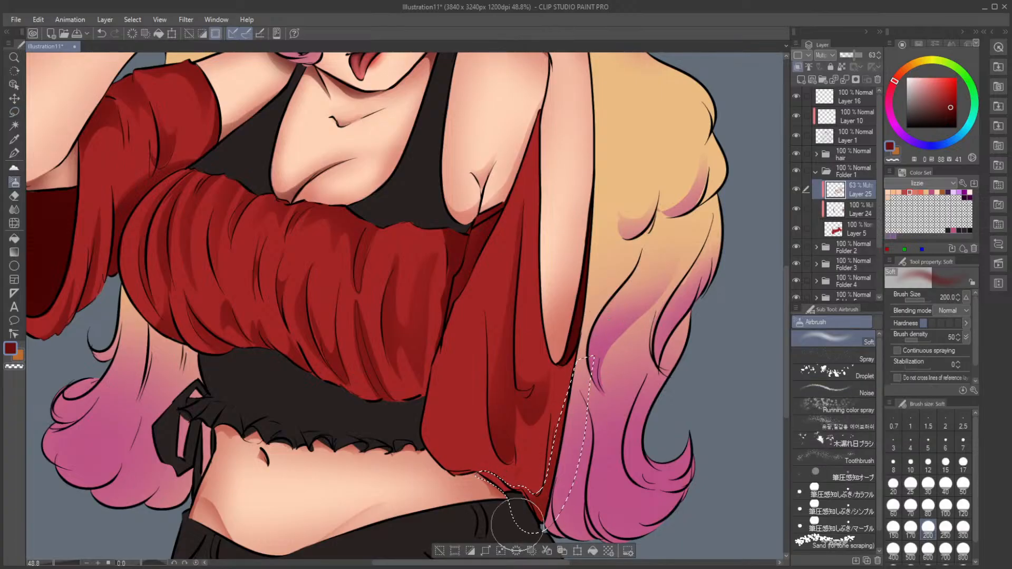
key(ctrl+d)
Step: Lasso a tapered shape from the draped sleeve's pointed upper end down past the armpit, airbrush it, and deselect
key(m)
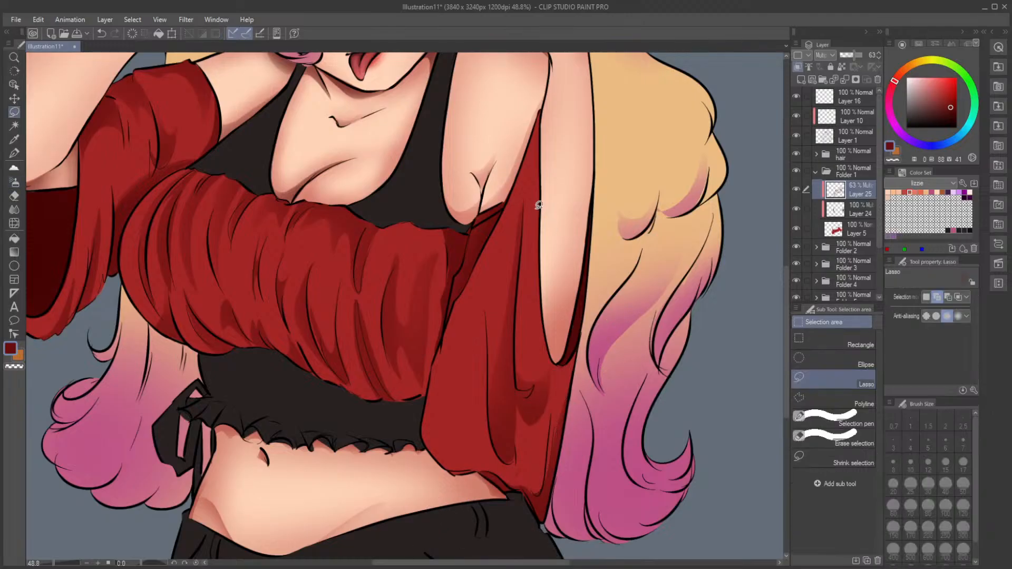
mouse_move(548, 116)
mouse_down()
mouse_move(504, 285)
mouse_move(477, 272)
mouse_move(511, 174)
mouse_up()
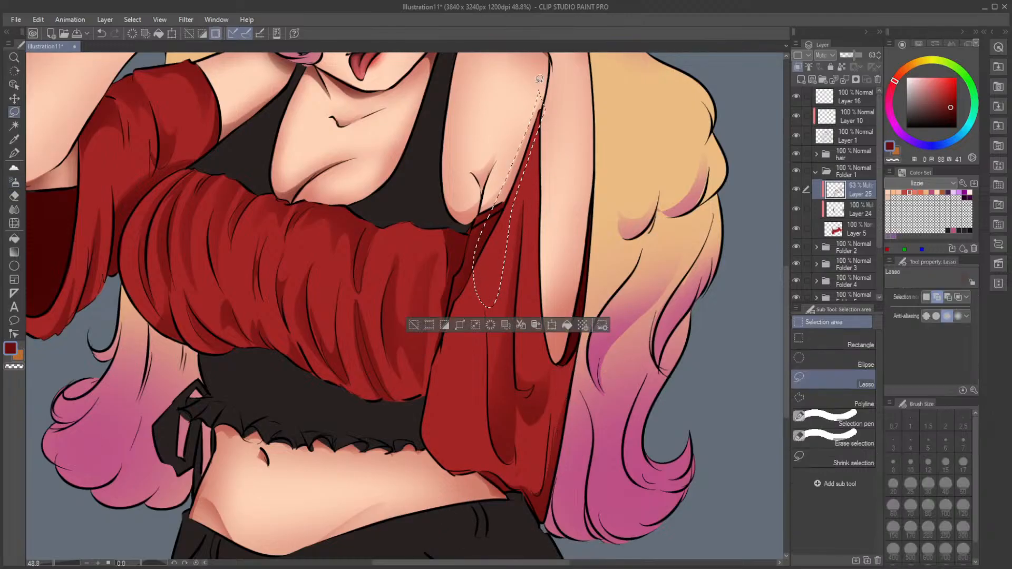
key(b)
key(ctrl+d)
Step: Try a lassoed airbrush shadow on the draped sleeve's lower inner edge, and undo it
key(m)
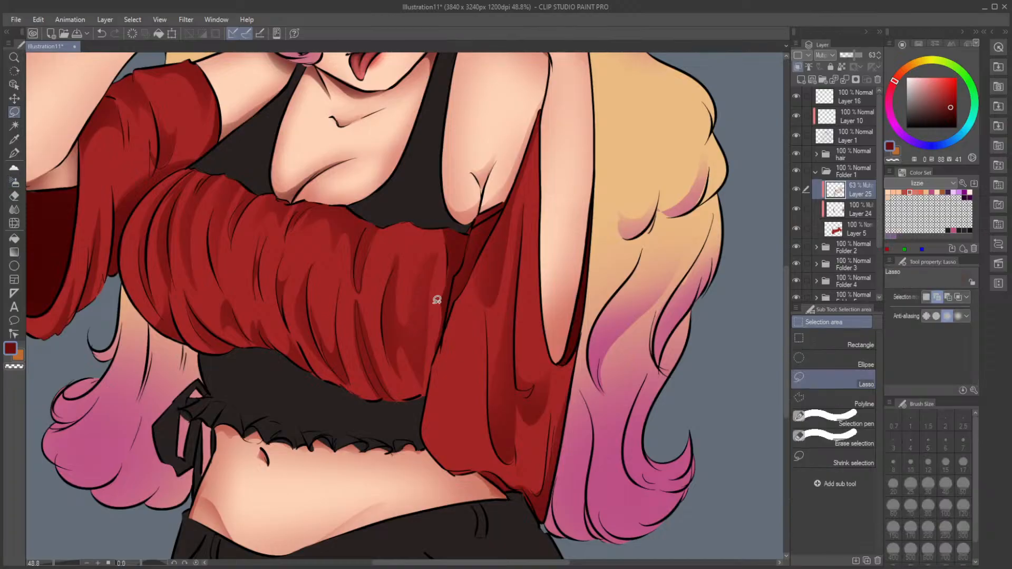
mouse_move(472, 299)
mouse_down()
mouse_move(463, 411)
mouse_move(425, 429)
mouse_move(467, 304)
mouse_up()
key(b)
mouse_move(429, 448)
mouse_down()
mouse_move(481, 294)
mouse_move(453, 337)
mouse_up()
key(ctrl+d)
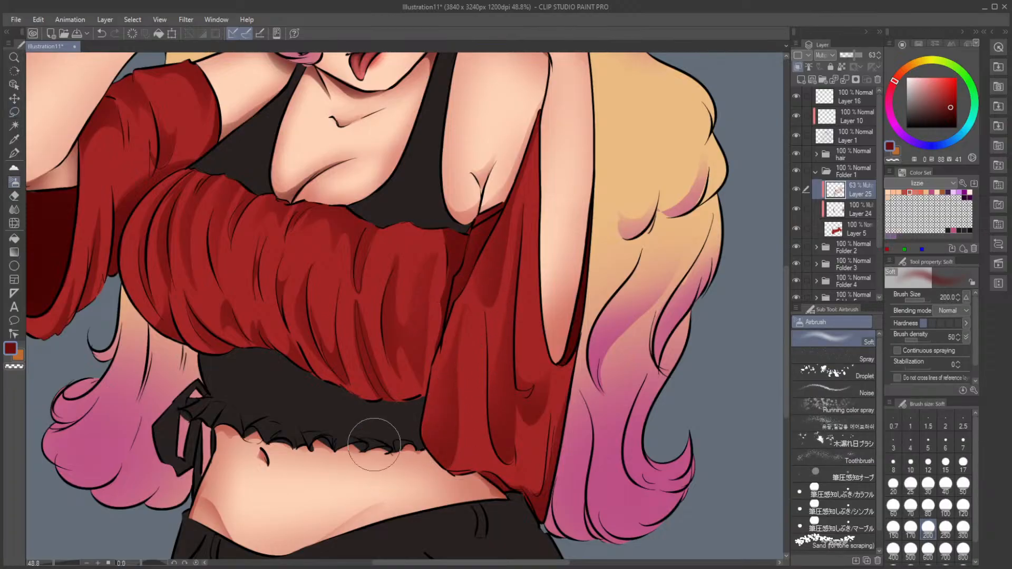
key(ctrl+z)
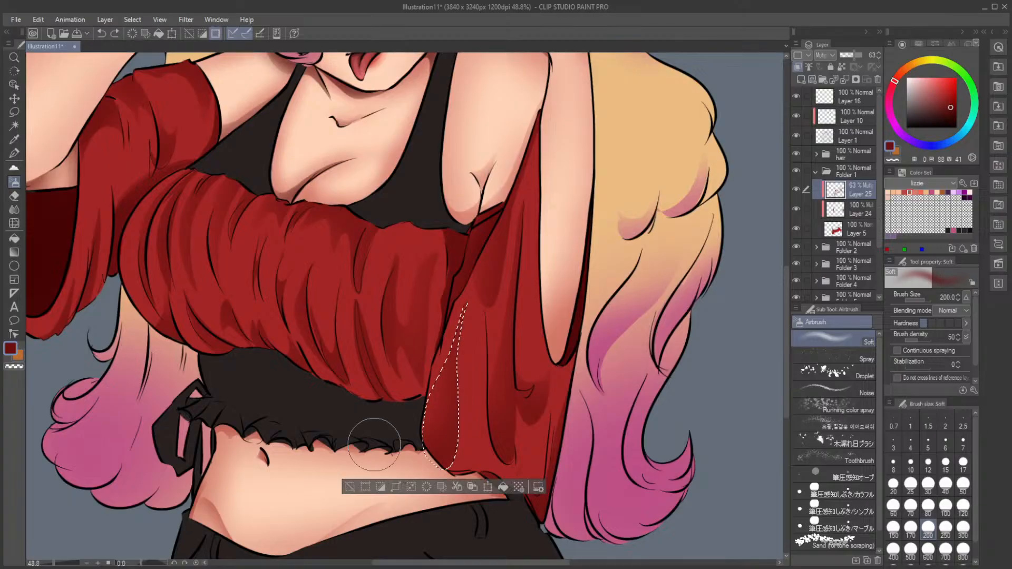
key(ctrl+d)
Step: Lasso a long strip down the draped sleeve's whole inner edge from armpit to hem, airbrush it, and deselect
key(m)
mouse_move(477, 267)
mouse_down()
mouse_move(431, 360)
mouse_move(451, 475)
mouse_up()
click(351, 495)
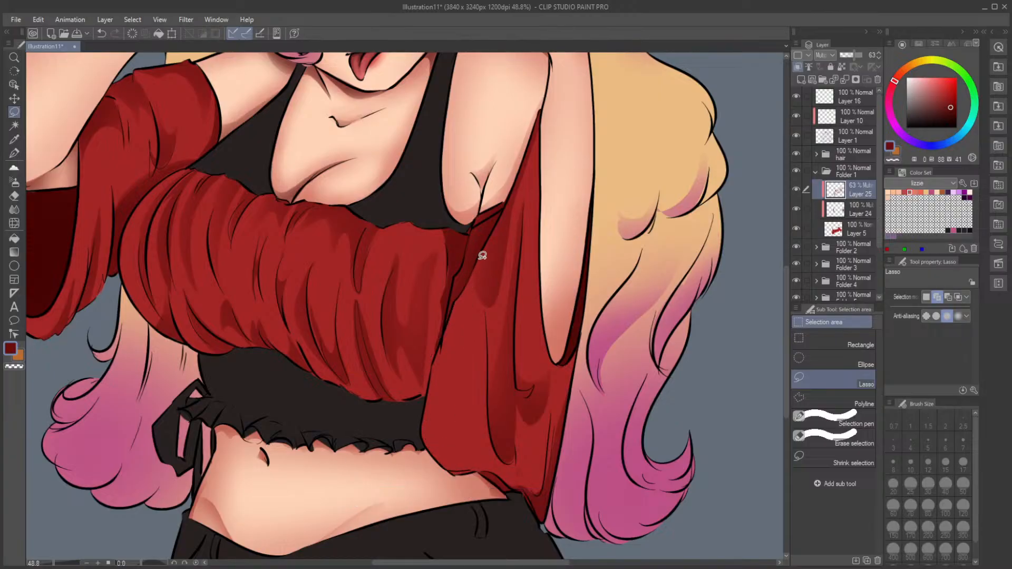
mouse_move(481, 256)
mouse_down()
mouse_move(425, 405)
mouse_move(432, 463)
mouse_move(476, 487)
mouse_move(487, 477)
mouse_move(466, 418)
mouse_move(463, 337)
mouse_move(486, 245)
mouse_up()
key(b)
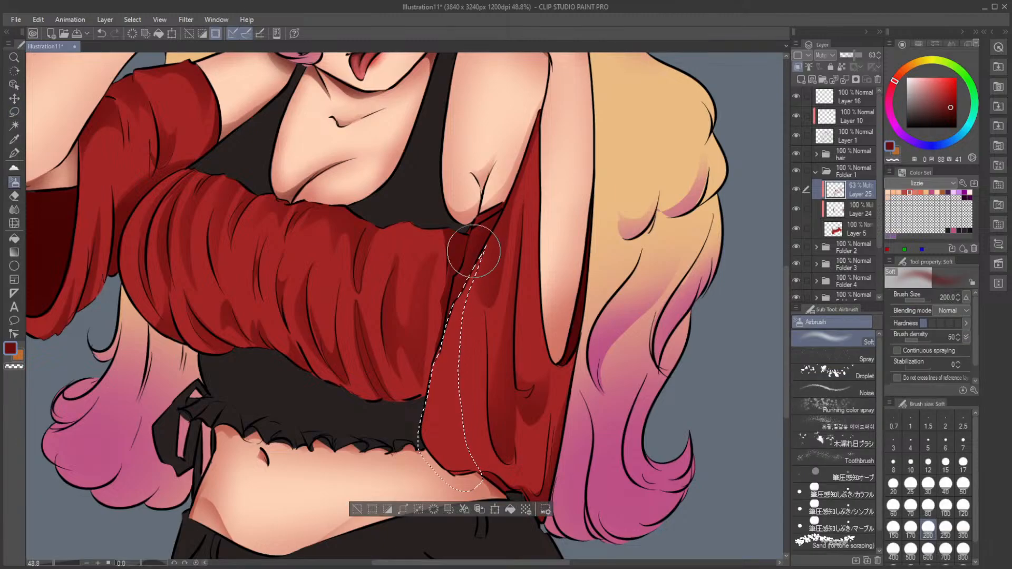
key(ctrl+d)
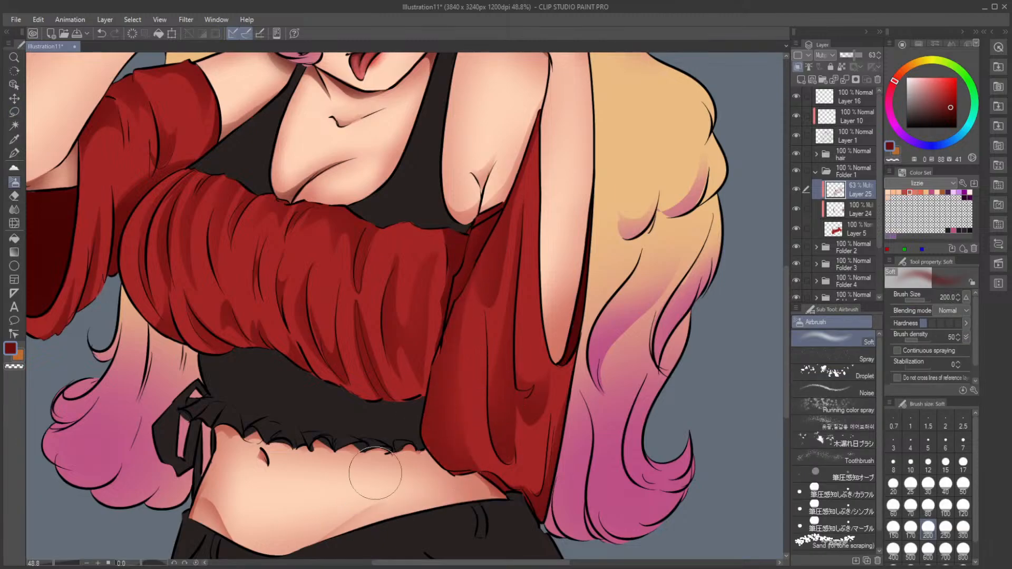
Step: Trim the shadow along the draped sleeve's long fold with the Hard eraser at size 40, and lasso and deselect a strip beside it
key(e)
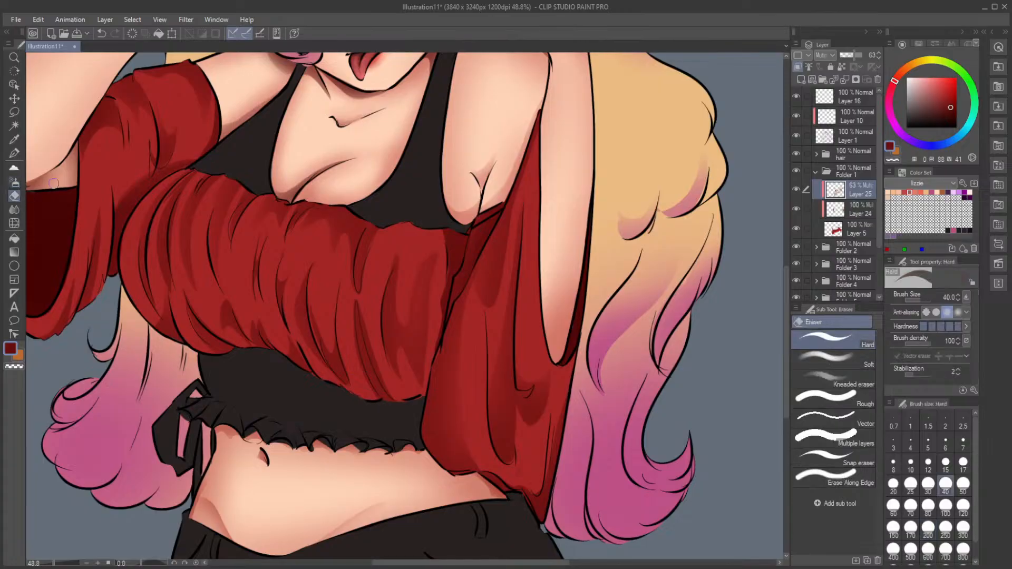
drag(503, 330, 510, 427)
drag(500, 349, 512, 430)
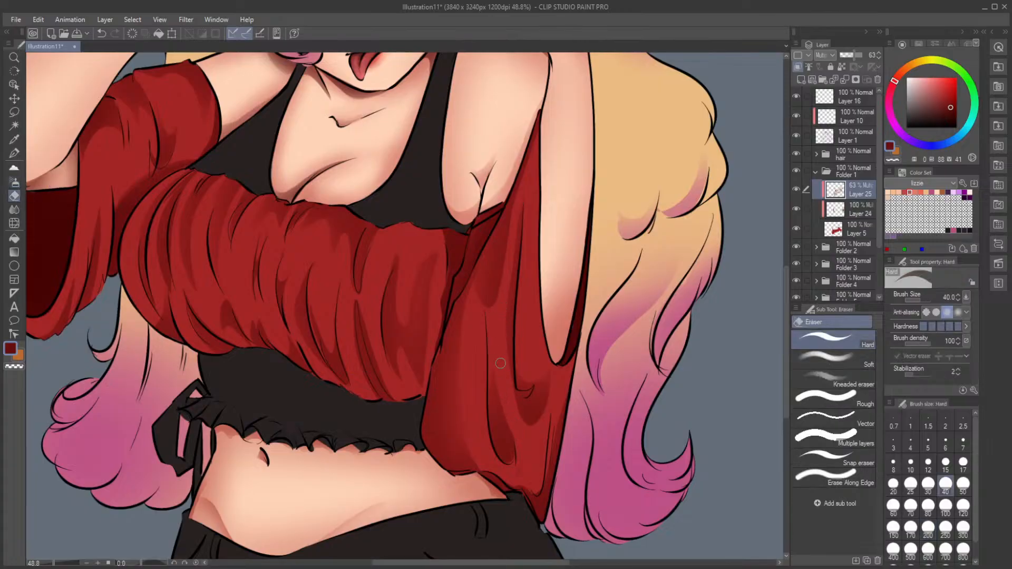
key(j)
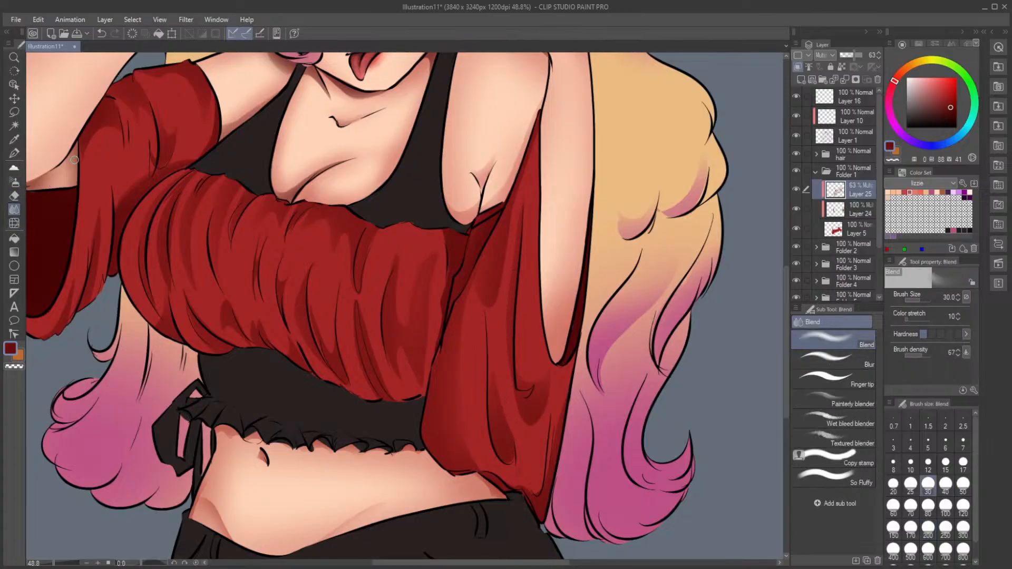
key(m)
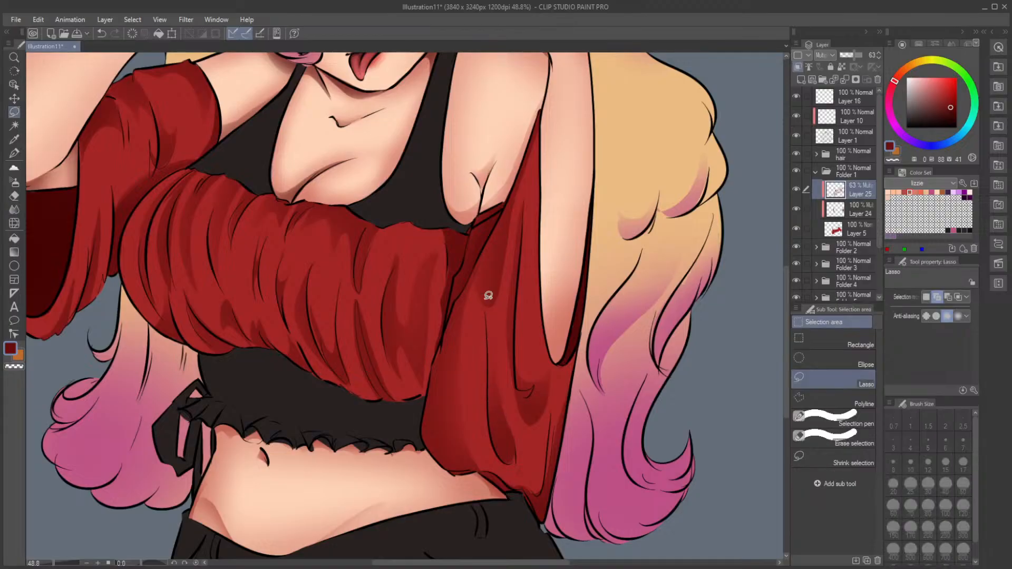
mouse_move(486, 311)
mouse_down()
mouse_move(495, 439)
mouse_move(489, 328)
mouse_move(503, 359)
mouse_move(478, 395)
mouse_up()
key(ctrl+d)
Step: Airbrush soft dark red shading across the chest band and inside the opposite sleeve's opening
scroll(475, 328, down, 5)
scroll(524, 368, up, 3)
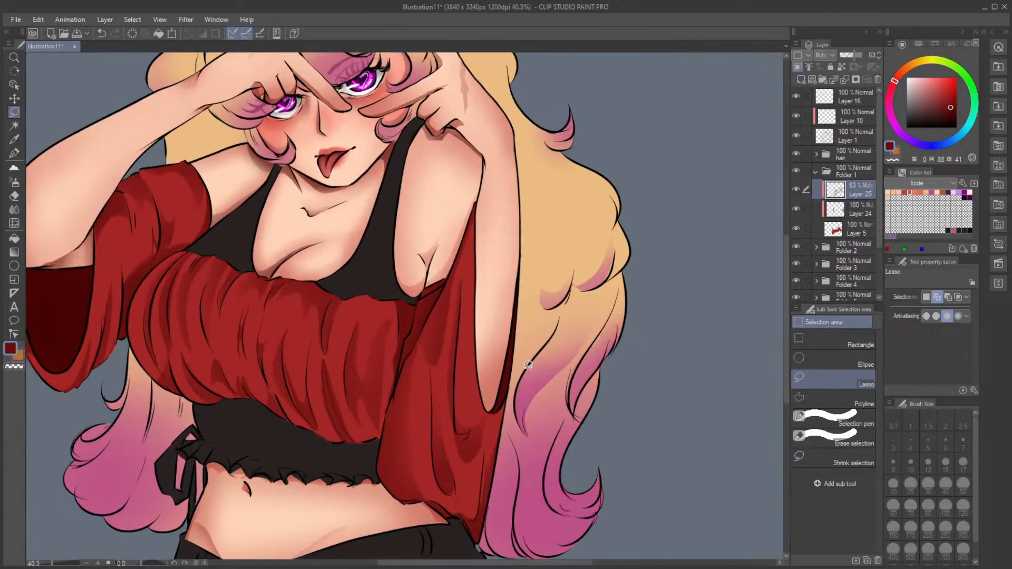
key(b)
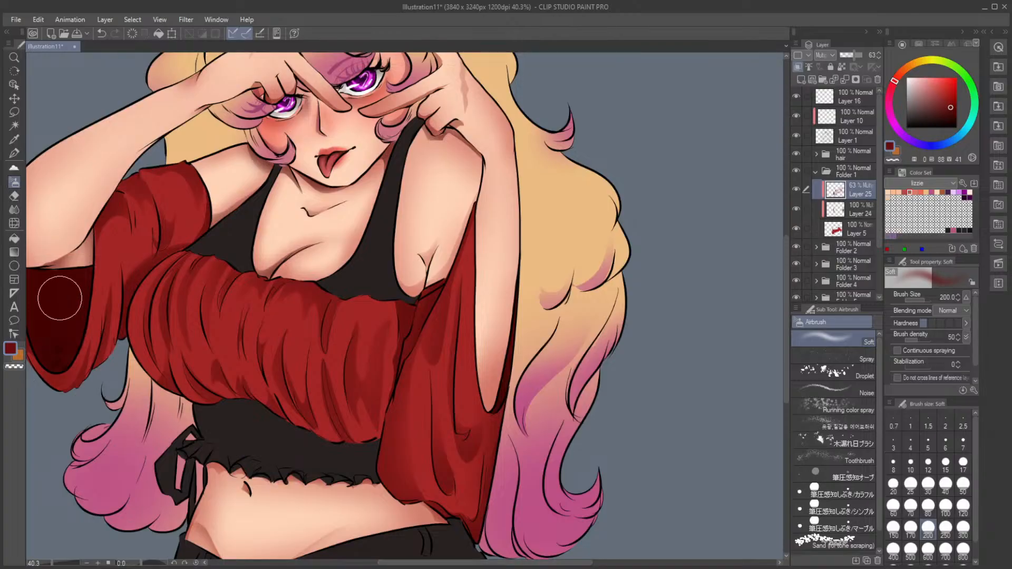
drag(422, 564, 404, 565)
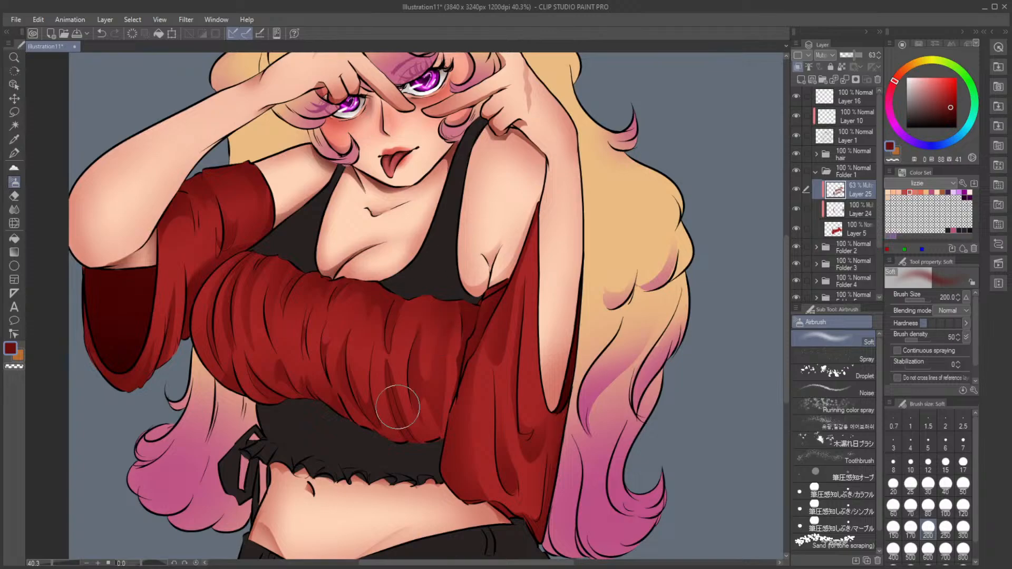
Step: Add a clipped layer with an Add blending mode above Layer 25 and airbrush light red highlights across the chest band and both sleeves
click(935, 84)
click(801, 80)
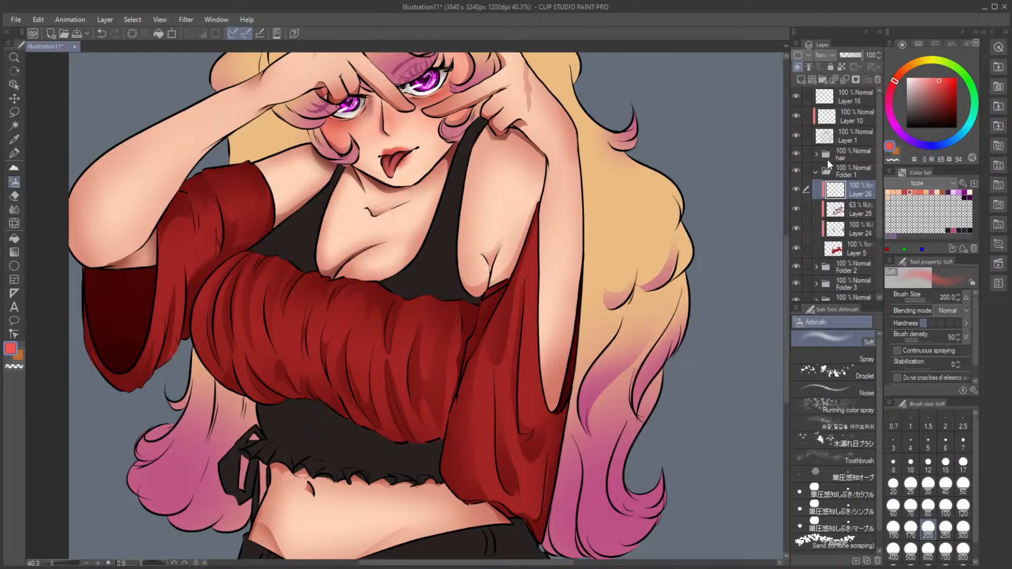
mouse_move(211, 316)
mouse_down()
mouse_move(256, 324)
mouse_move(272, 347)
mouse_move(312, 315)
mouse_move(366, 318)
mouse_move(375, 359)
mouse_move(406, 393)
mouse_move(441, 365)
mouse_move(432, 399)
mouse_up()
mouse_move(497, 402)
mouse_down()
mouse_move(493, 471)
mouse_move(508, 398)
mouse_move(519, 413)
mouse_move(537, 396)
mouse_up()
mouse_move(190, 240)
mouse_down()
mouse_move(174, 268)
mouse_move(232, 211)
mouse_up()
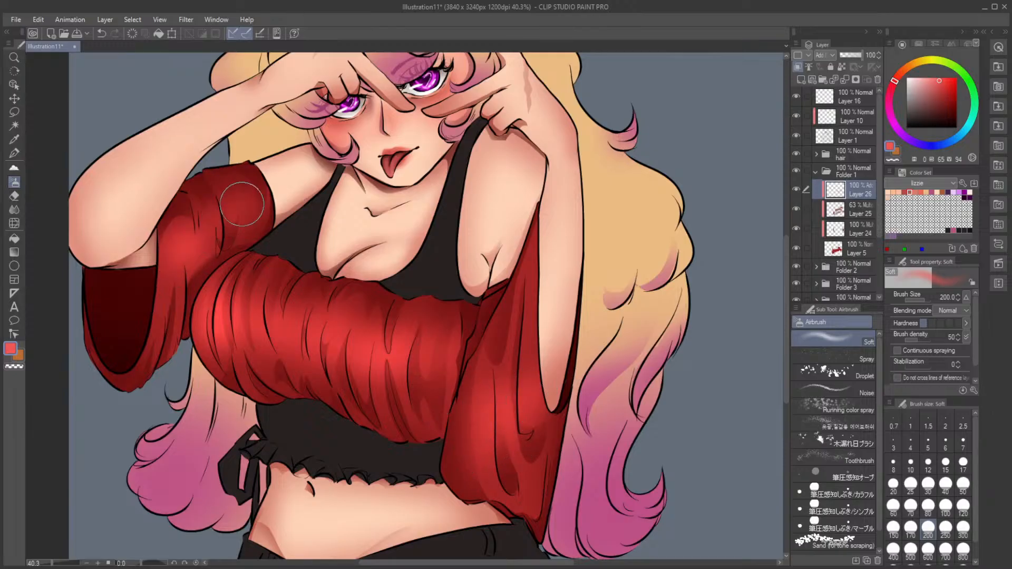
Step: Paste the copied image of the white-haired avatar as a new layer above Layer 16
scroll(419, 259, down, 3)
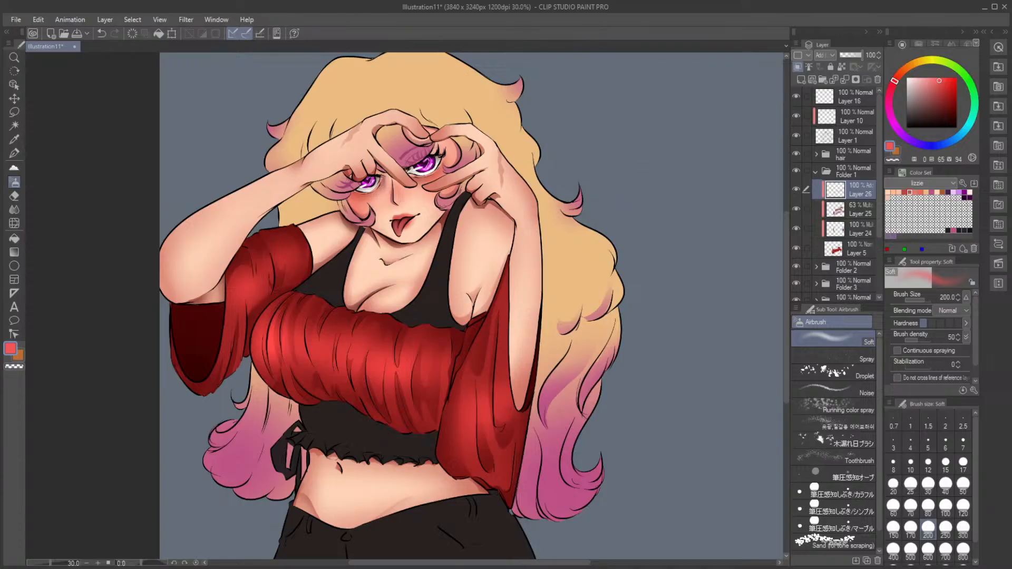
click(828, 100)
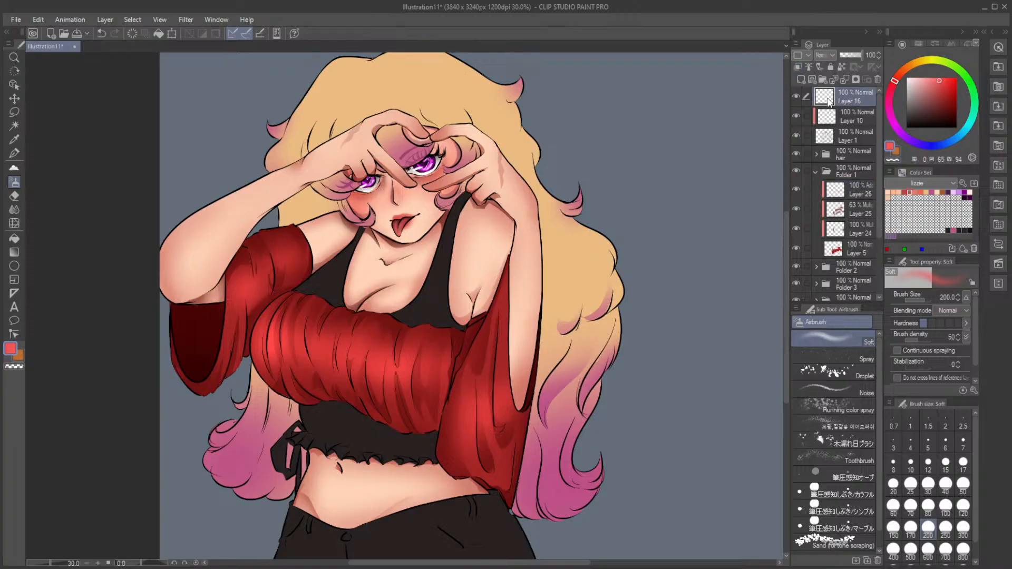
key(ctrl+v)
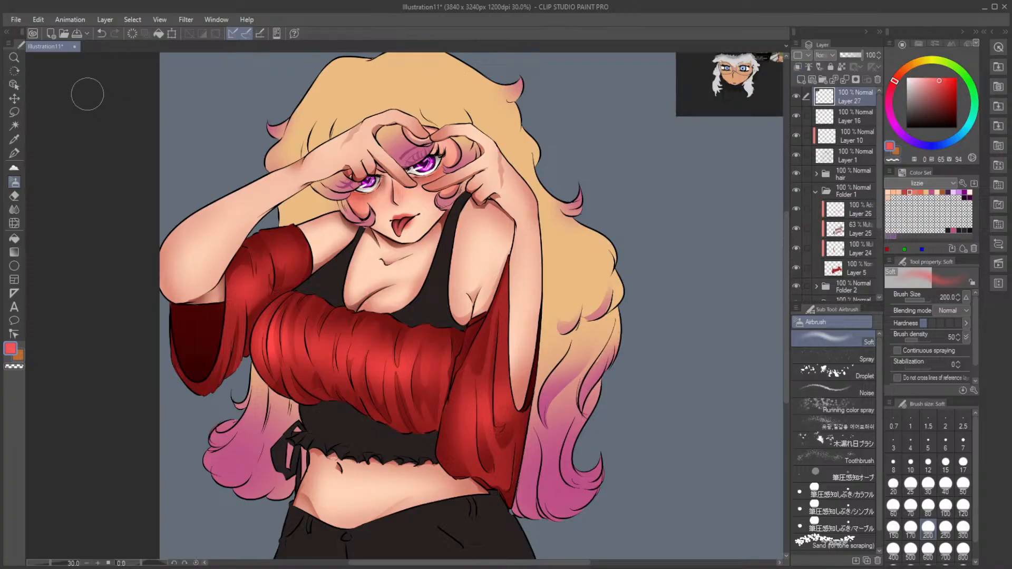
Step: Scale the pasted avatar image to 144% and place it in the canvas's empty upper corner beside the character's hair
click(14, 99)
key(ctrl+t)
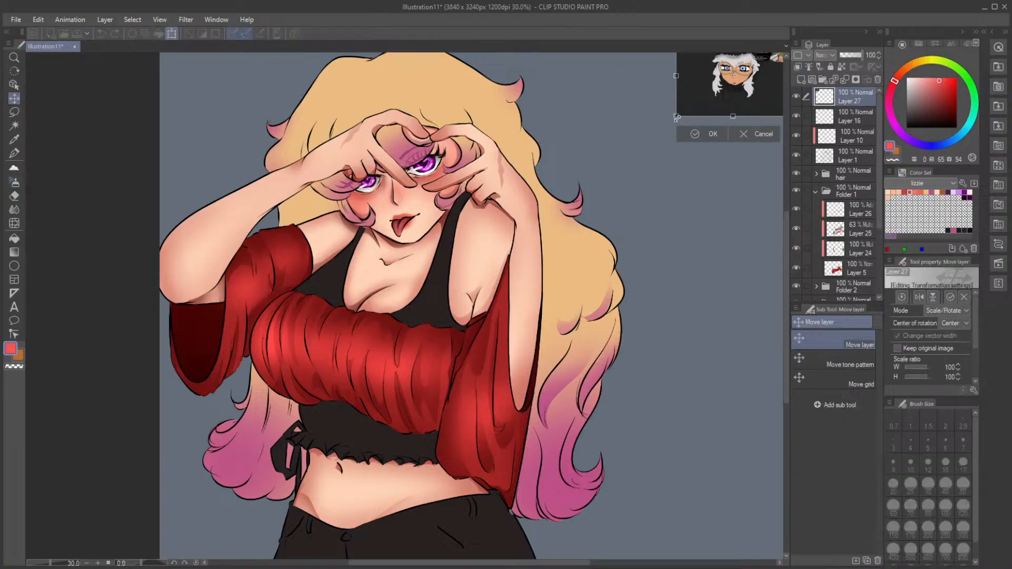
drag(677, 117, 625, 156)
scroll(690, 156, up, 1)
scroll(695, 145, down, 2)
drag(663, 125, 609, 164)
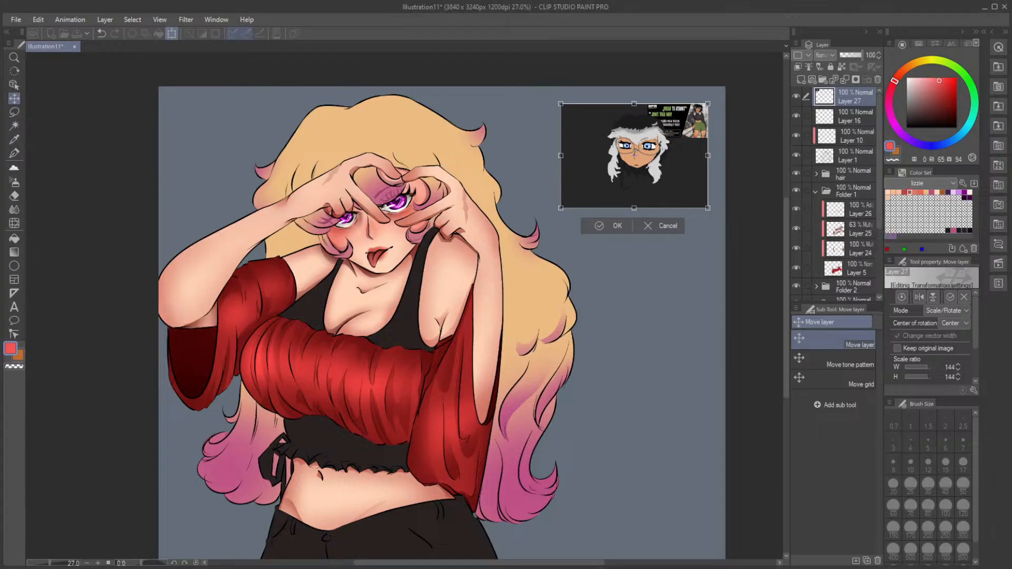
key(Return)
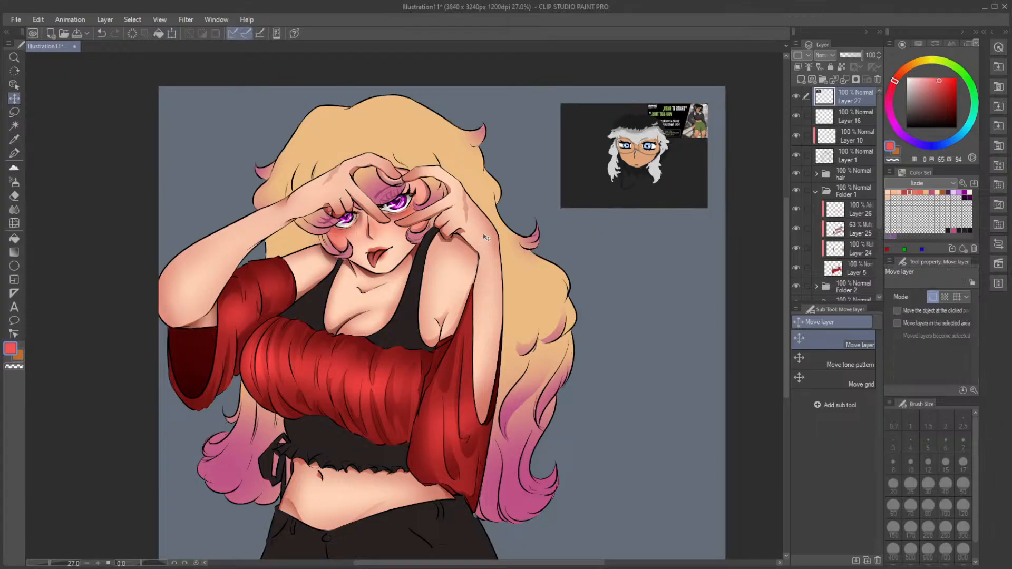
scroll(404, 269, up, 1)
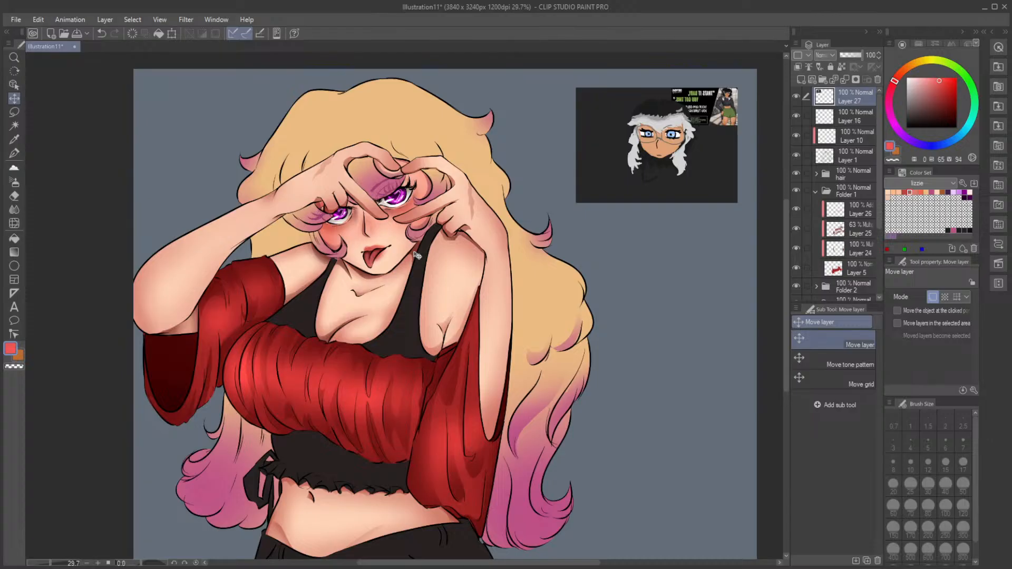
Step: Make the red top's highlight layer, Layer 26, active for the Hard eraser at size 40
click(14, 195)
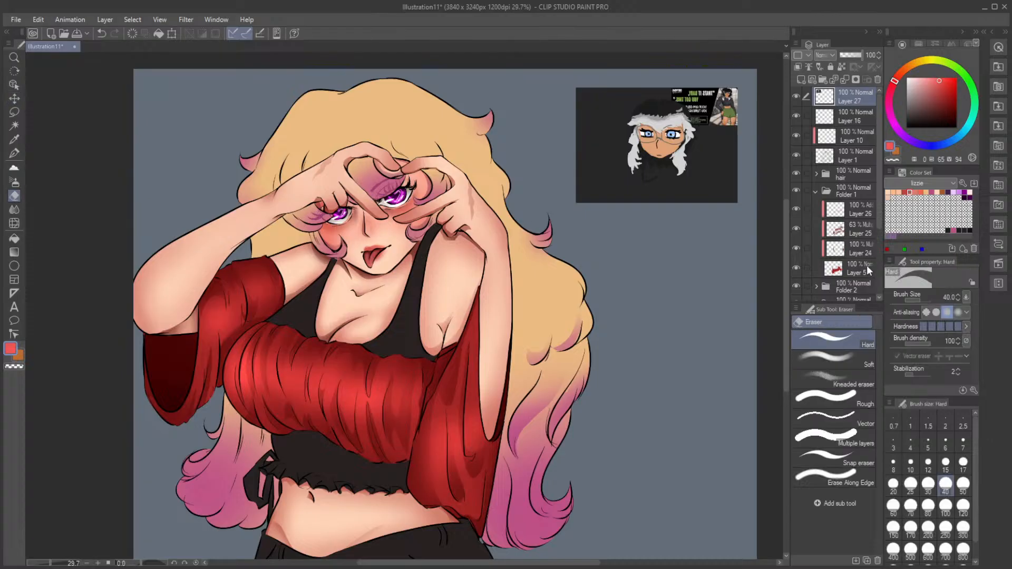
click(865, 214)
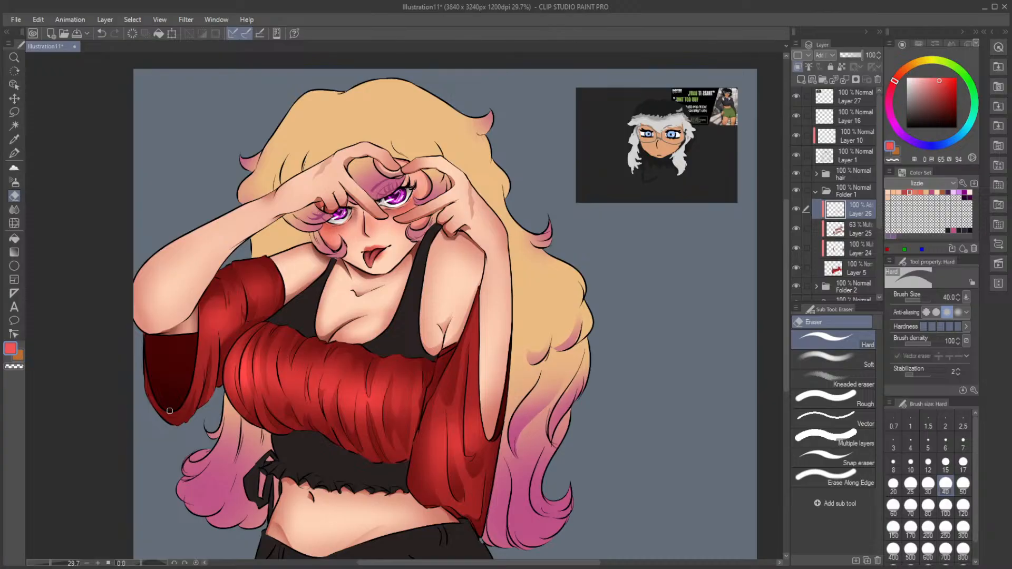
drag(347, 362, 341, 300)
scroll(331, 307, up, 1)
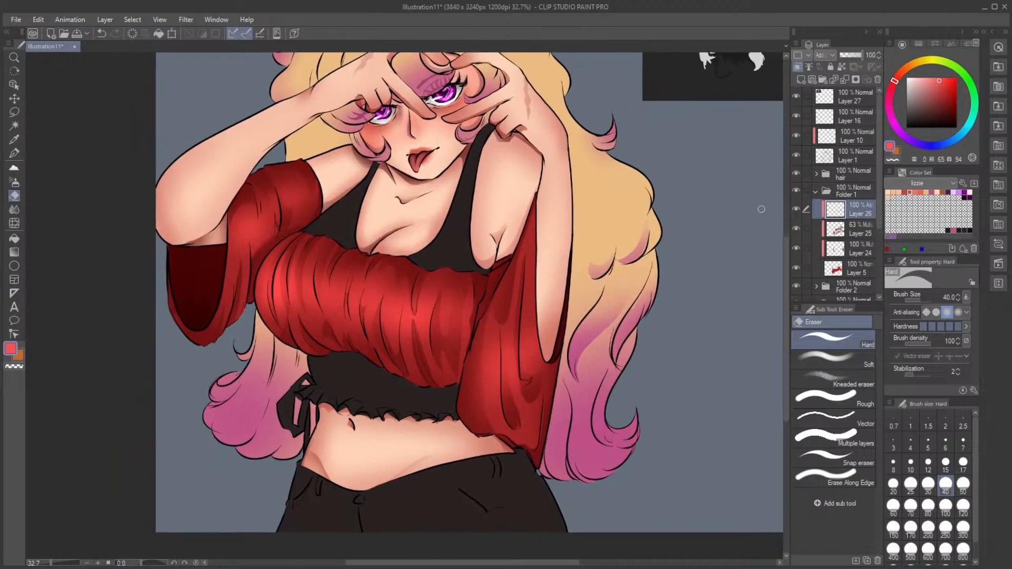
Step: Collapse Folder 1, toggle layer folder visibility off and on to check their contents, and select Folder 6
click(795, 175)
click(795, 175)
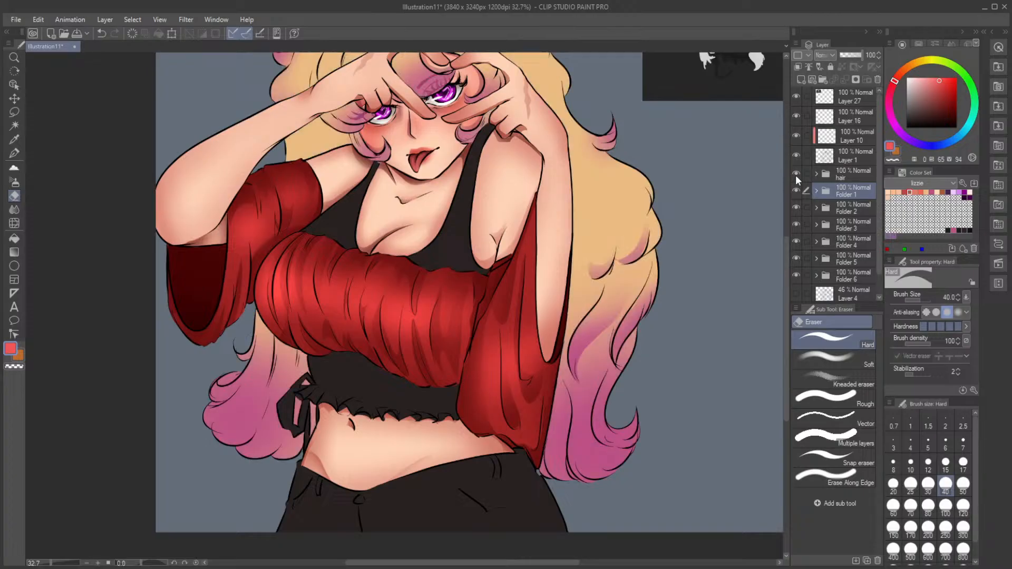
click(796, 274)
click(796, 275)
click(854, 274)
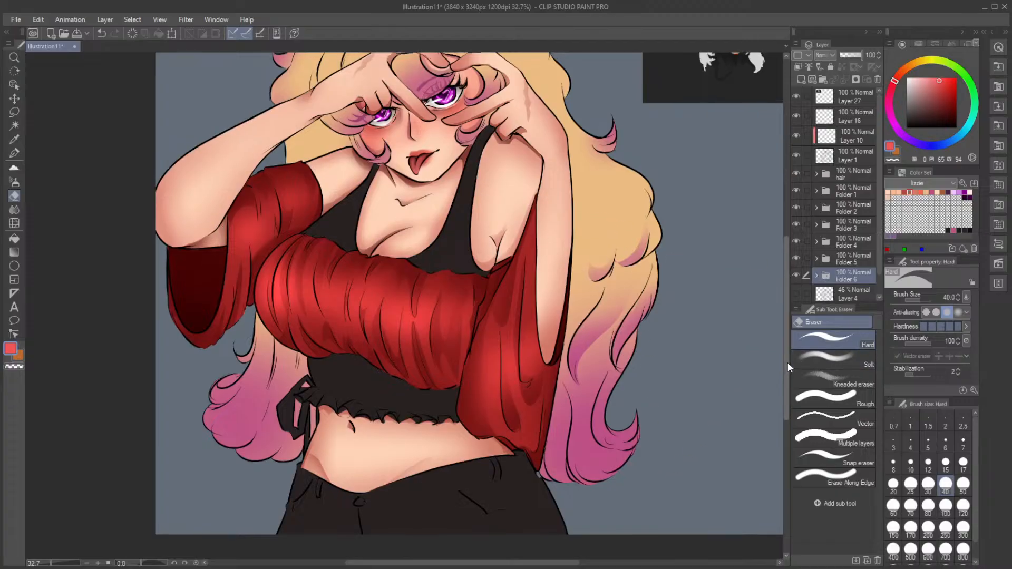
Step: Shift the pasted avatar image on Layer 27 slightly toward the character's hair and flip it horizontally so its text reads correctly
drag(787, 363, 787, 319)
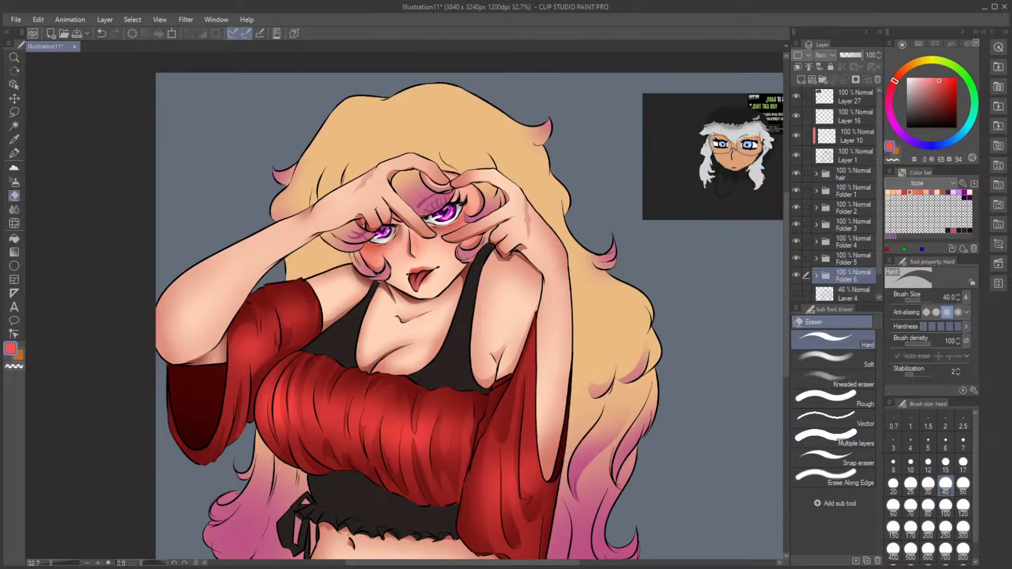
drag(463, 562, 495, 563)
click(838, 97)
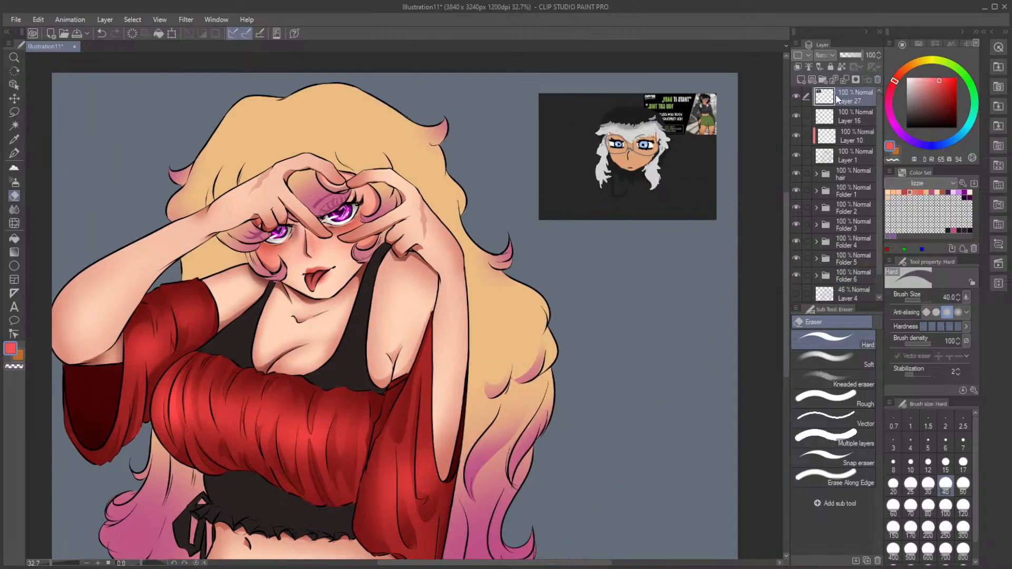
click(15, 99)
drag(562, 163, 547, 165)
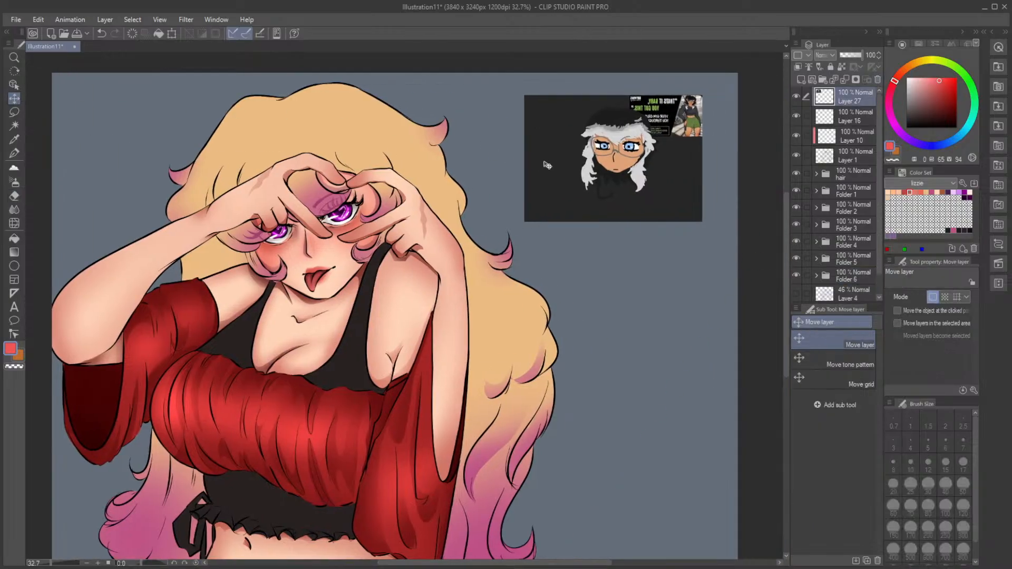
key(ctrl+t)
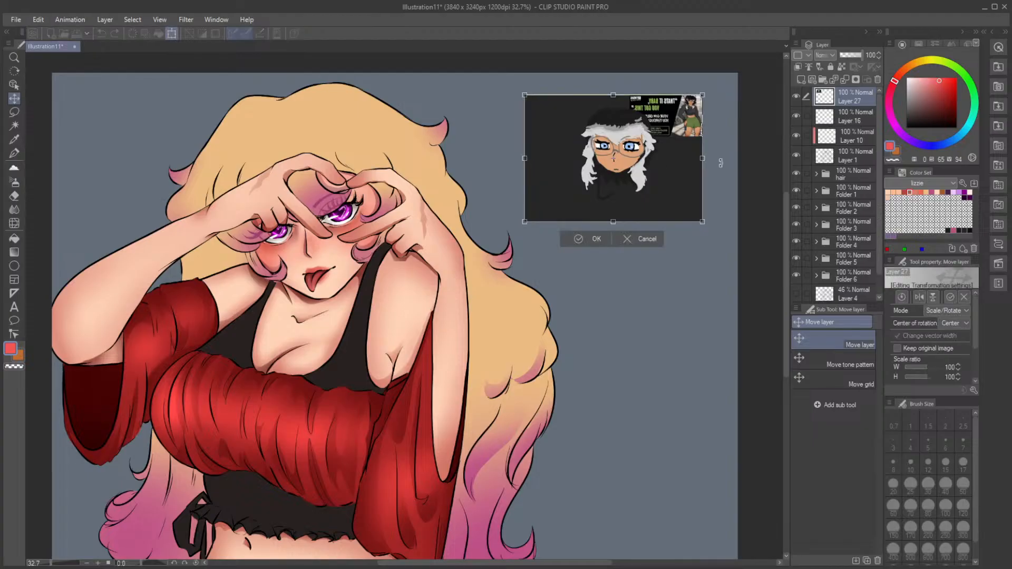
click(919, 297)
click(577, 240)
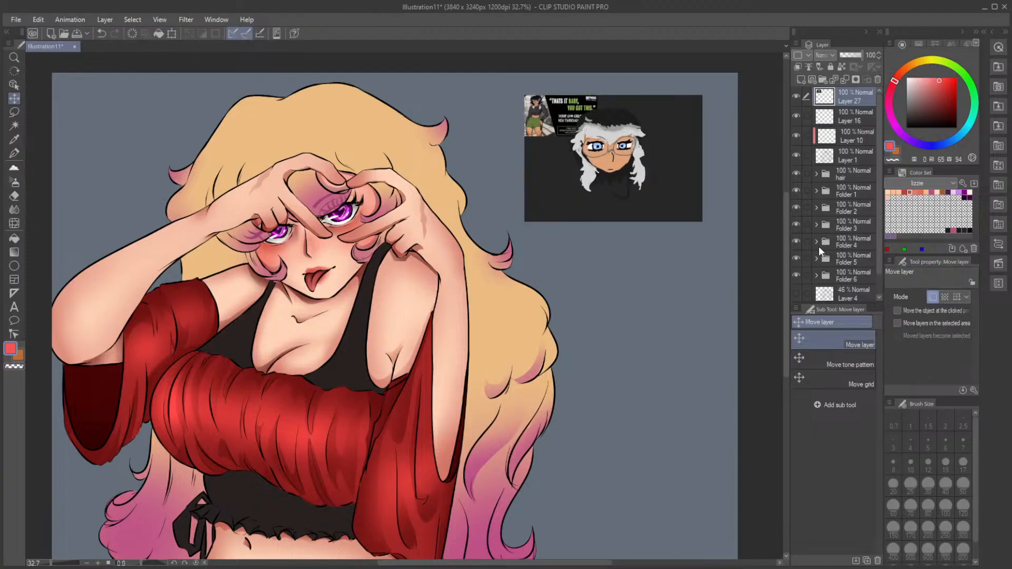
Step: Handwrite the avatar owner's handle in white beneath the white-haired head, using the Calligraphy pen at size 7
scroll(819, 252, down, 1)
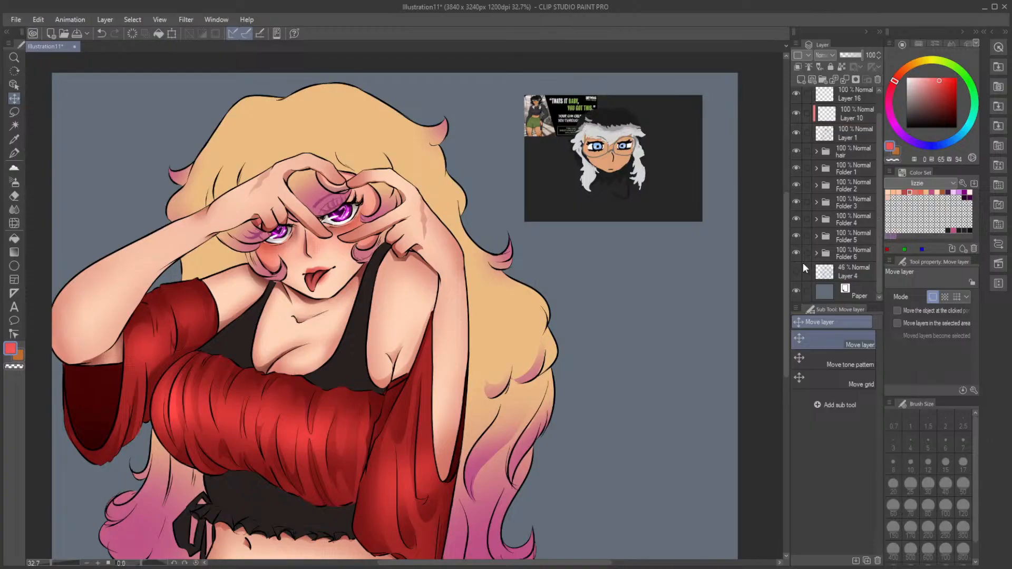
scroll(802, 263, up, 1)
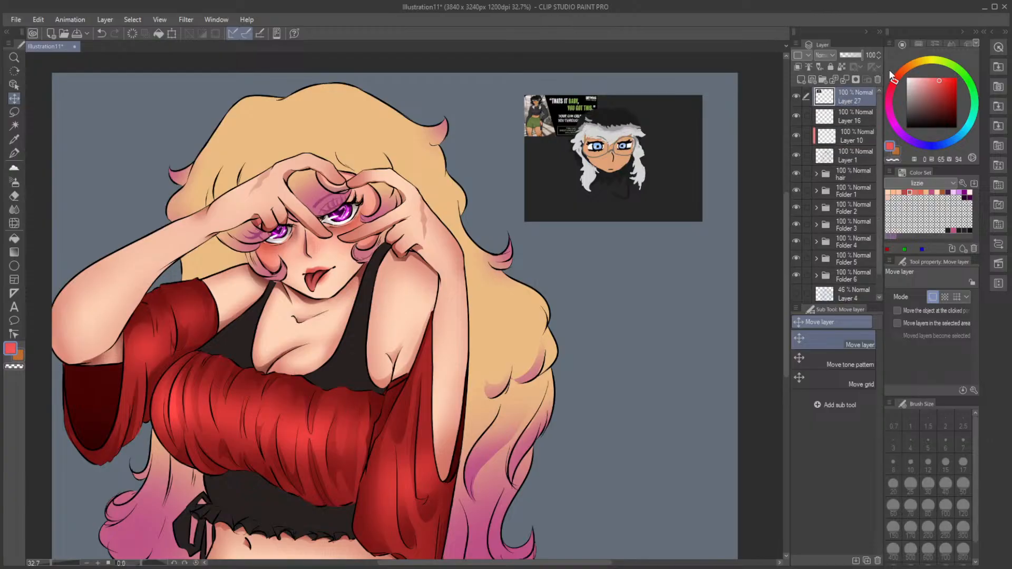
click(907, 78)
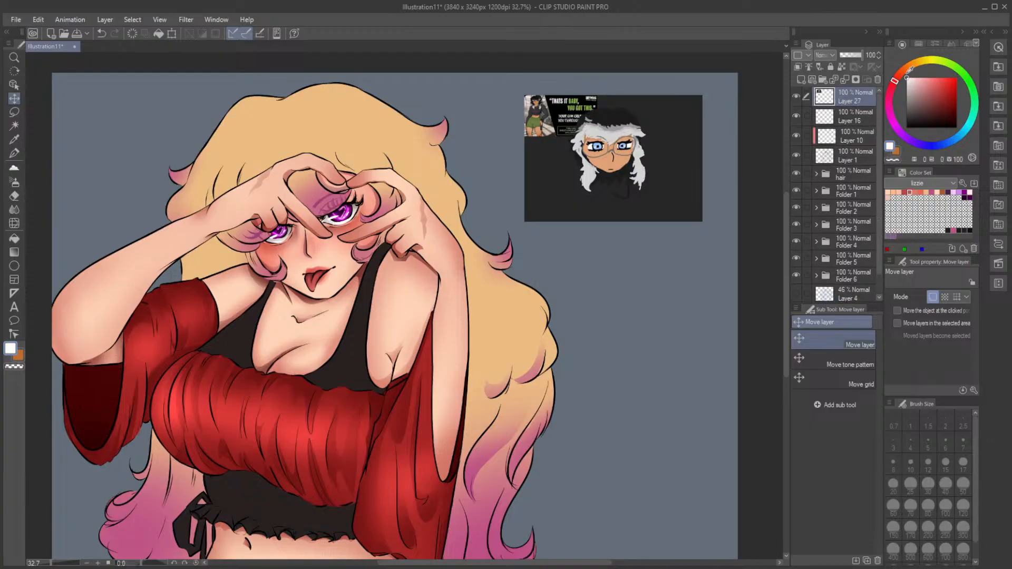
click(15, 153)
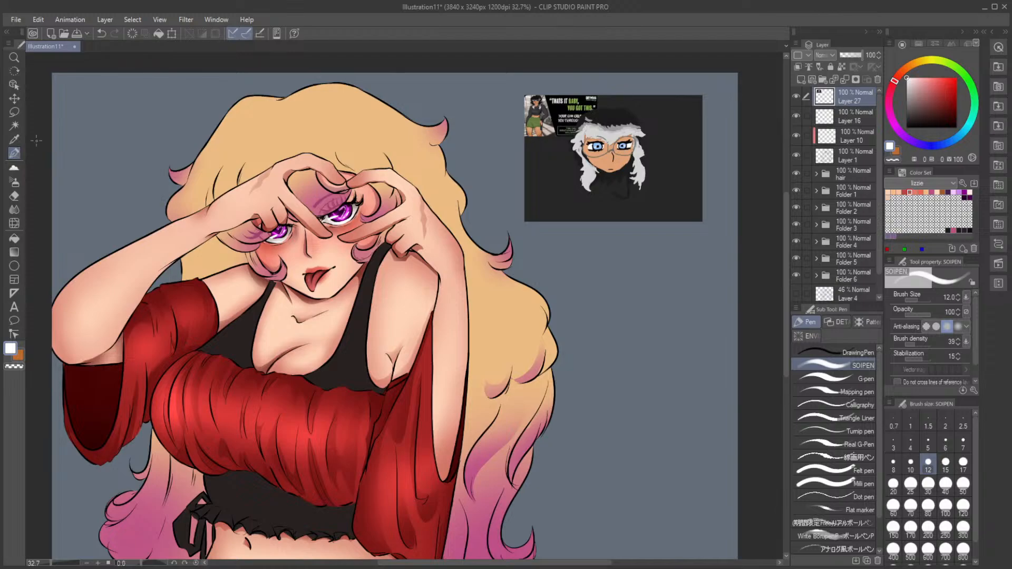
scroll(680, 190, up, 3)
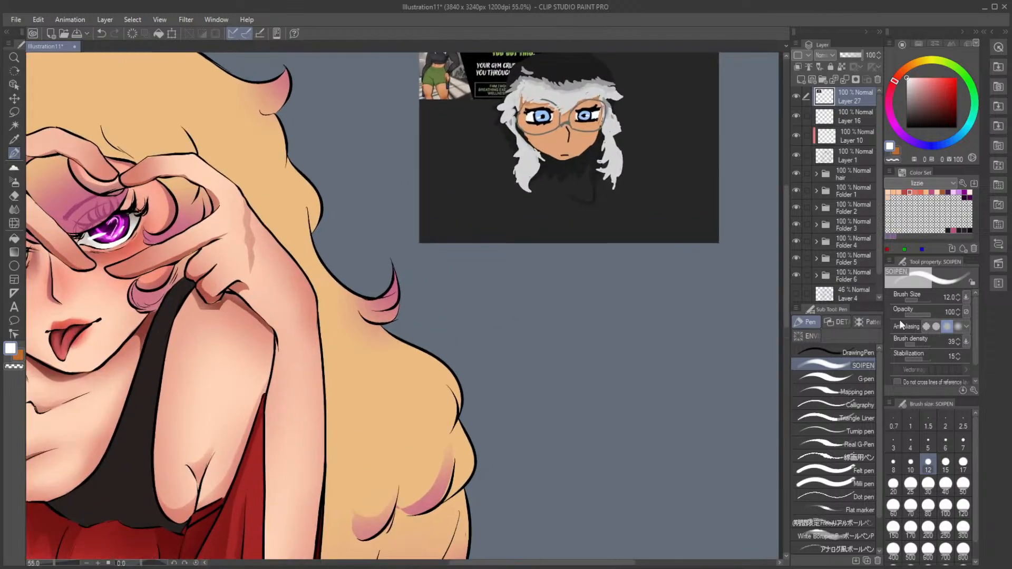
click(860, 405)
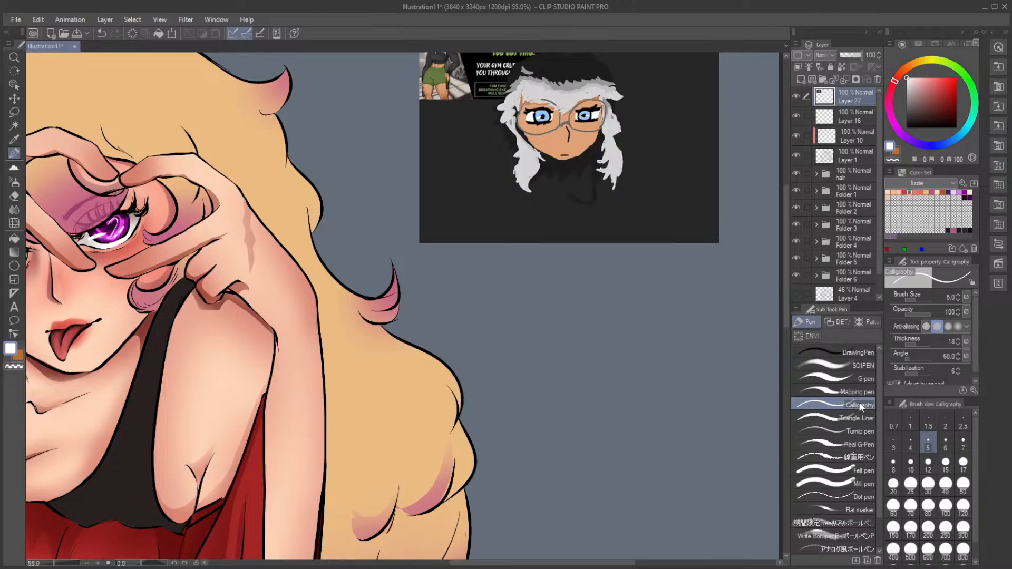
click(963, 444)
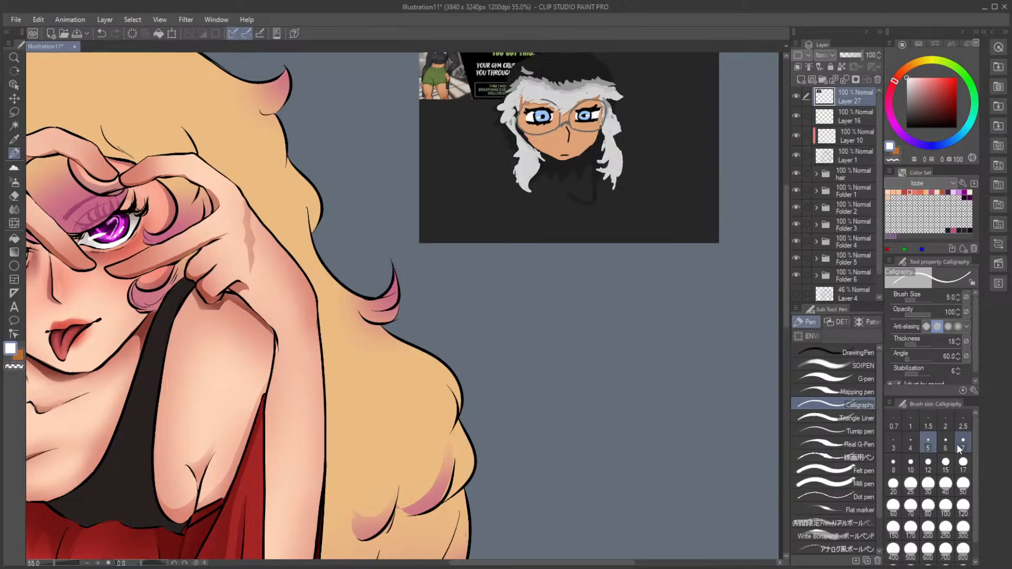
mouse_move(449, 222)
mouse_down()
mouse_move(522, 232)
mouse_move(530, 211)
mouse_move(554, 236)
mouse_move(623, 235)
mouse_up()
drag(638, 211, 638, 237)
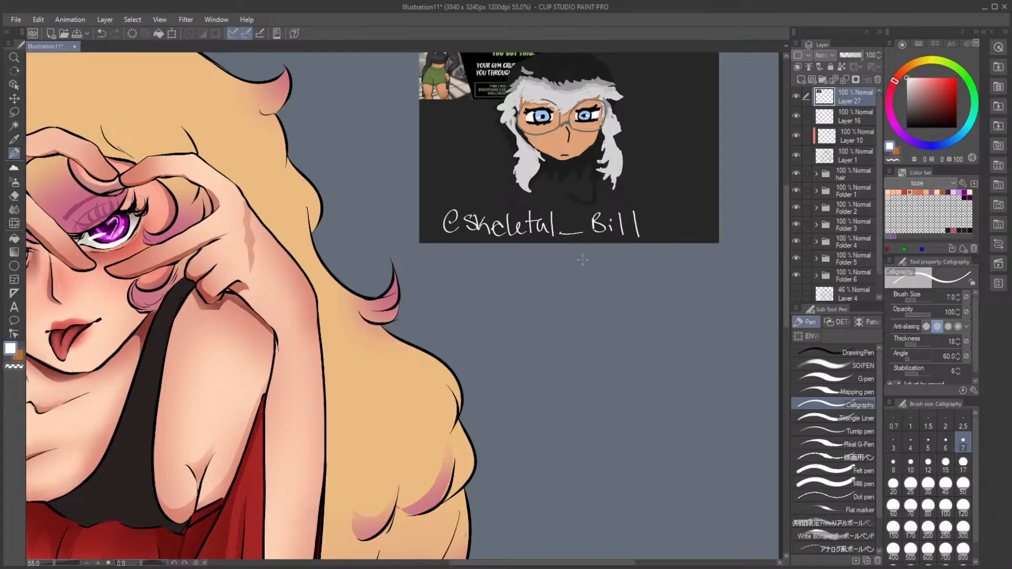
Step: Check Folder 6 by hiding and showing it, expand it, and add a new layer clipped to Layer 6
scroll(582, 260, down, 5)
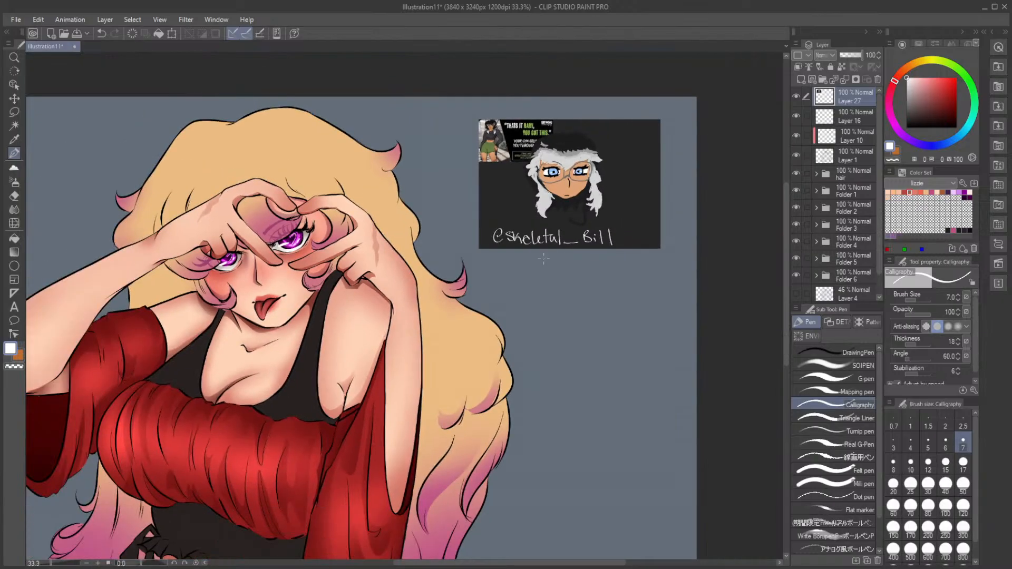
scroll(359, 312, up, 1)
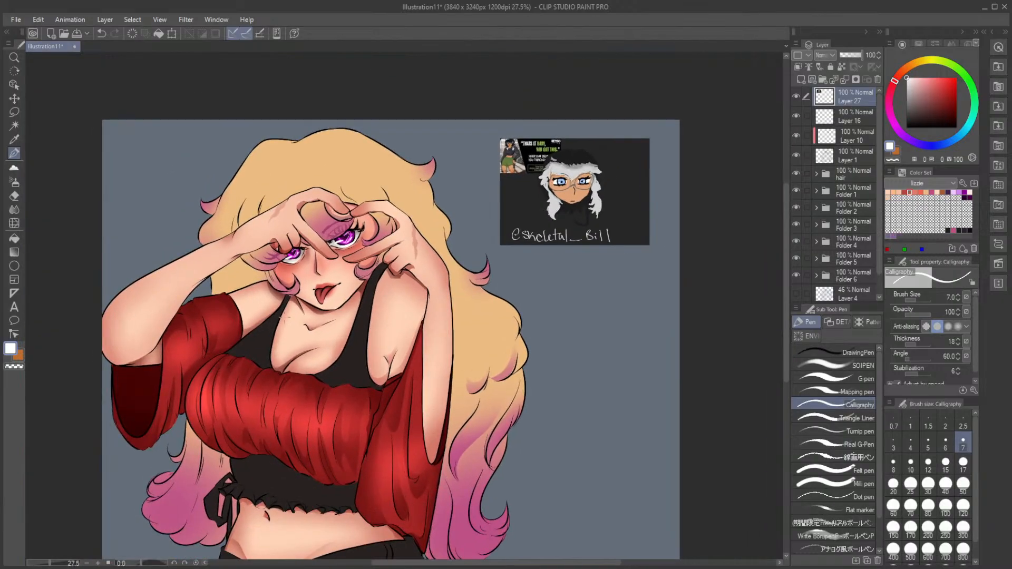
drag(786, 249, 772, 284)
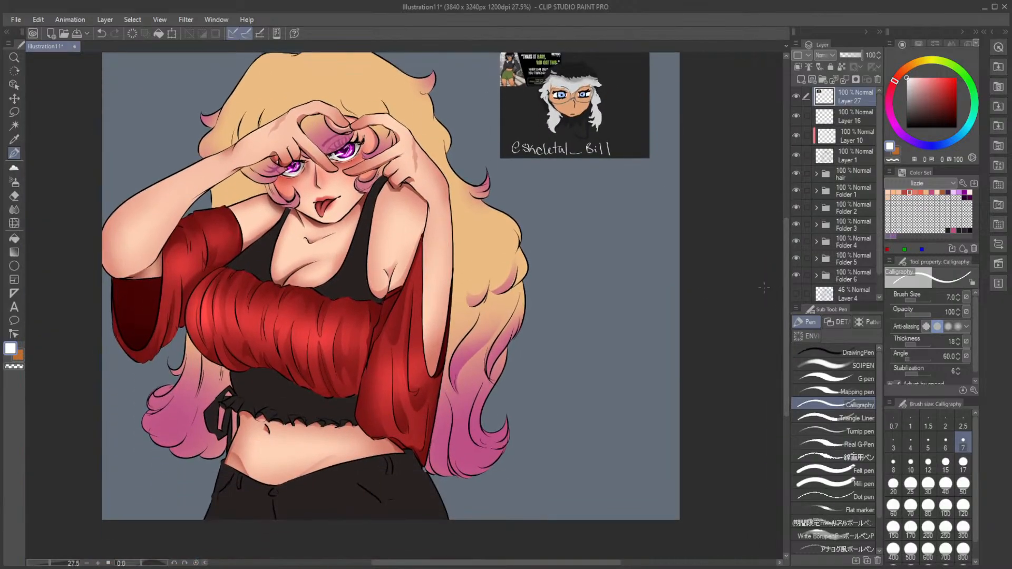
click(794, 271)
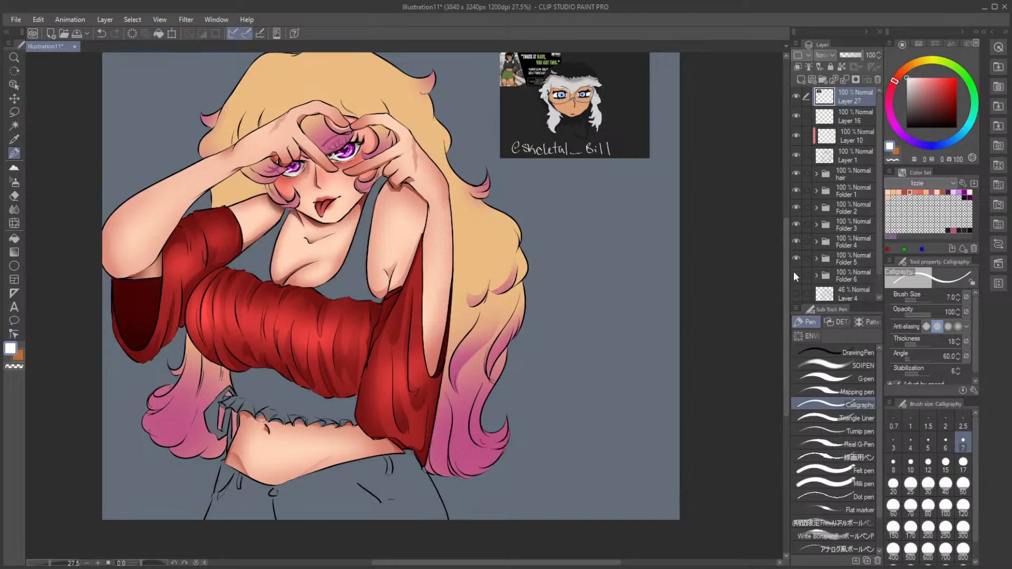
click(794, 271)
click(816, 275)
click(848, 277)
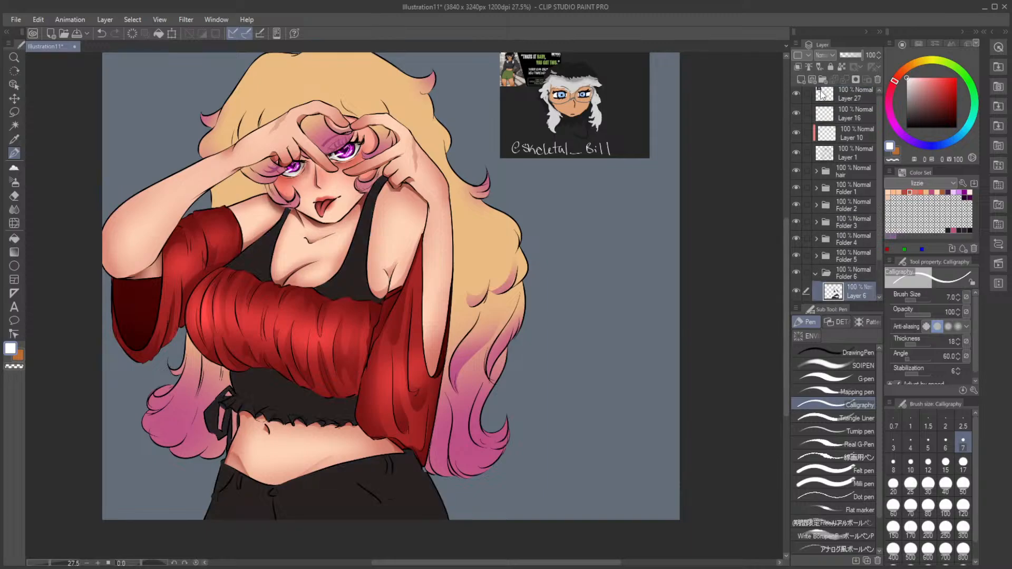
click(802, 79)
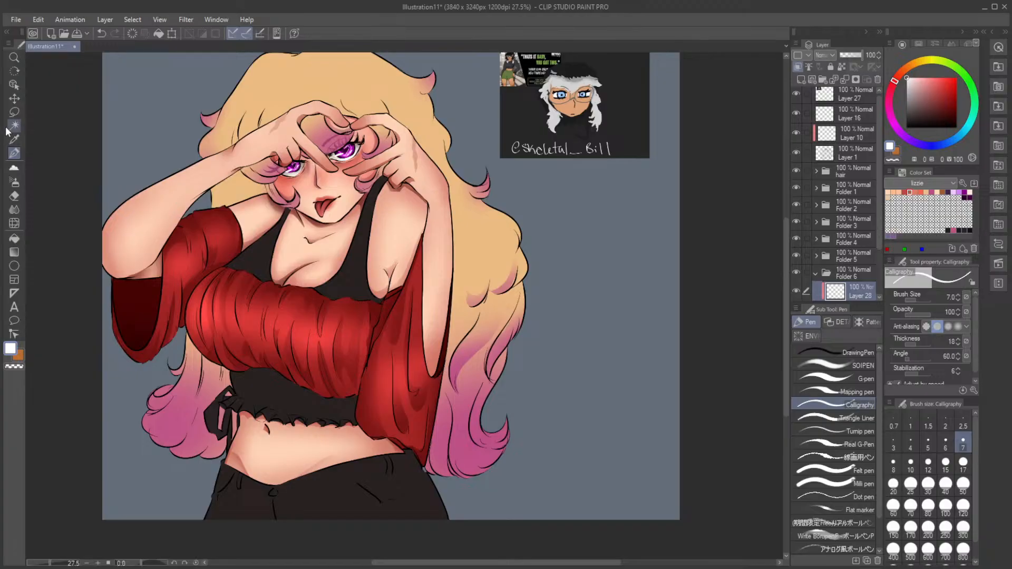
Step: Sample the black top's color, adjust it to a very dark tone, and set the new clipped layer to Multiply at 61% opacity
click(15, 112)
scroll(839, 215, down, 1)
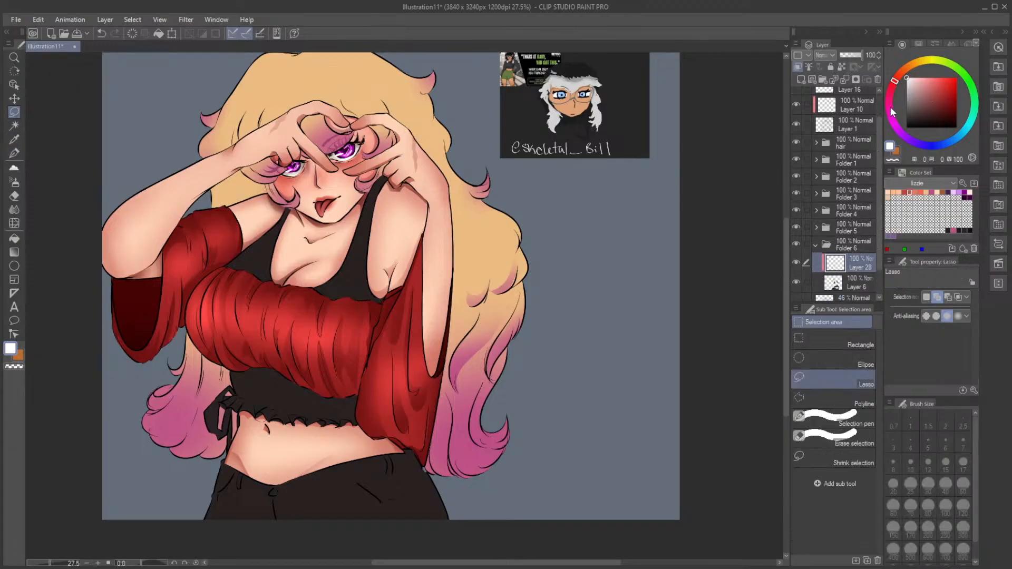
click(14, 139)
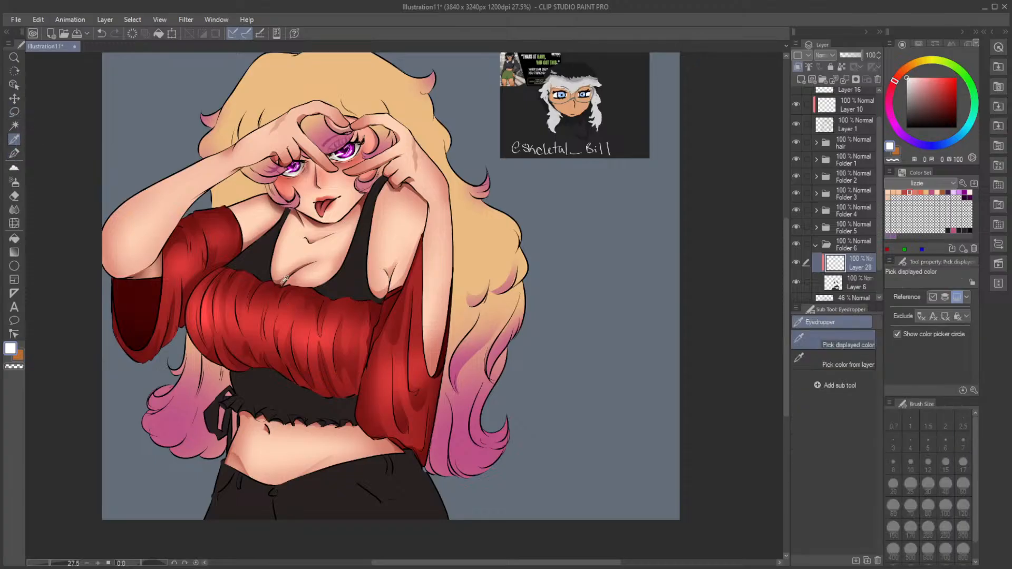
click(259, 251)
click(14, 153)
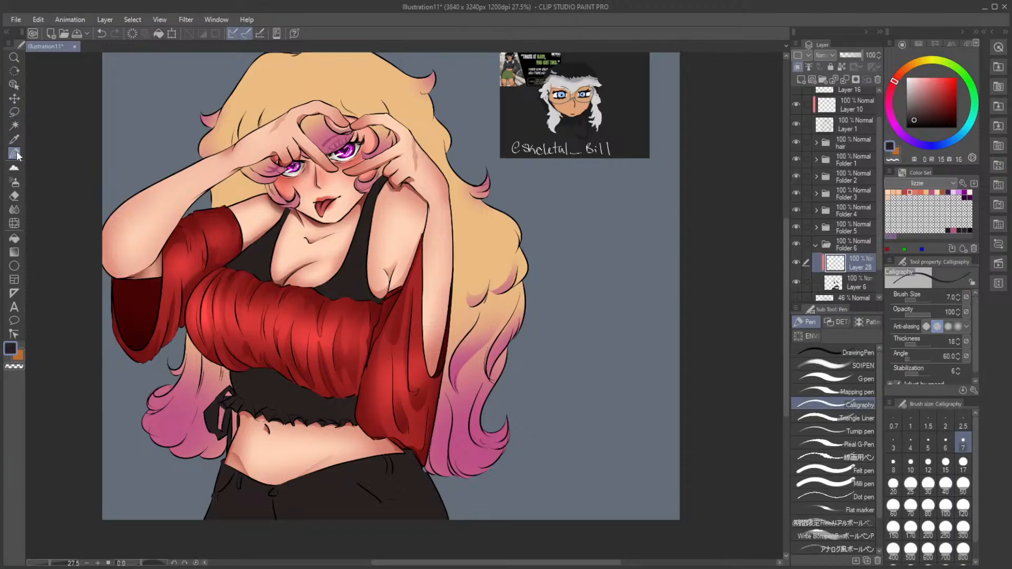
click(920, 120)
click(852, 55)
Step: Lasso the black top's area just under the red top's lower edge, shade it with the Soft airbrush at size 200, and deselect
key(m)
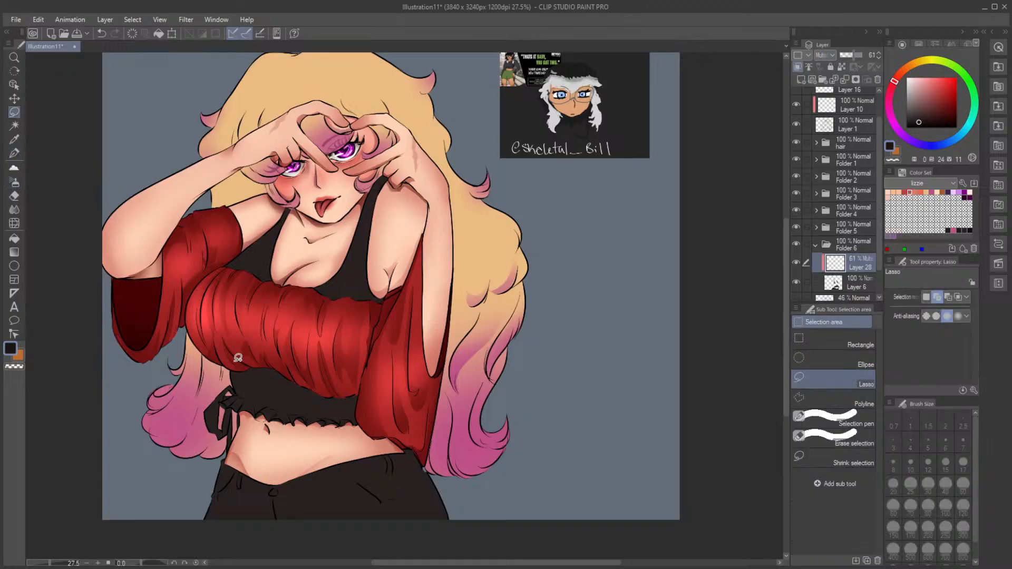
mouse_move(243, 376)
mouse_down()
mouse_move(348, 393)
mouse_move(294, 362)
mouse_move(221, 362)
mouse_up()
key(h)
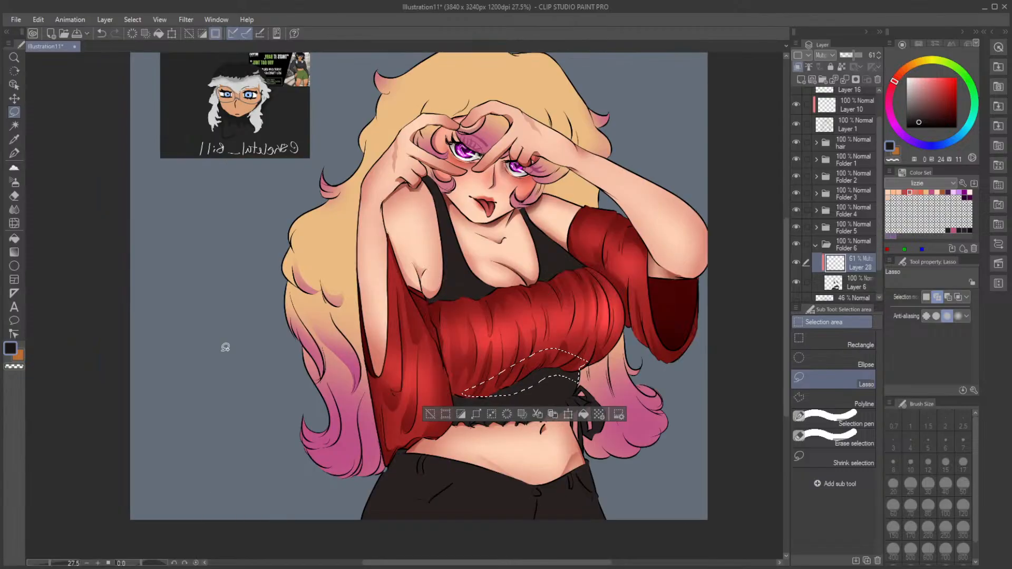
key(b)
key(h)
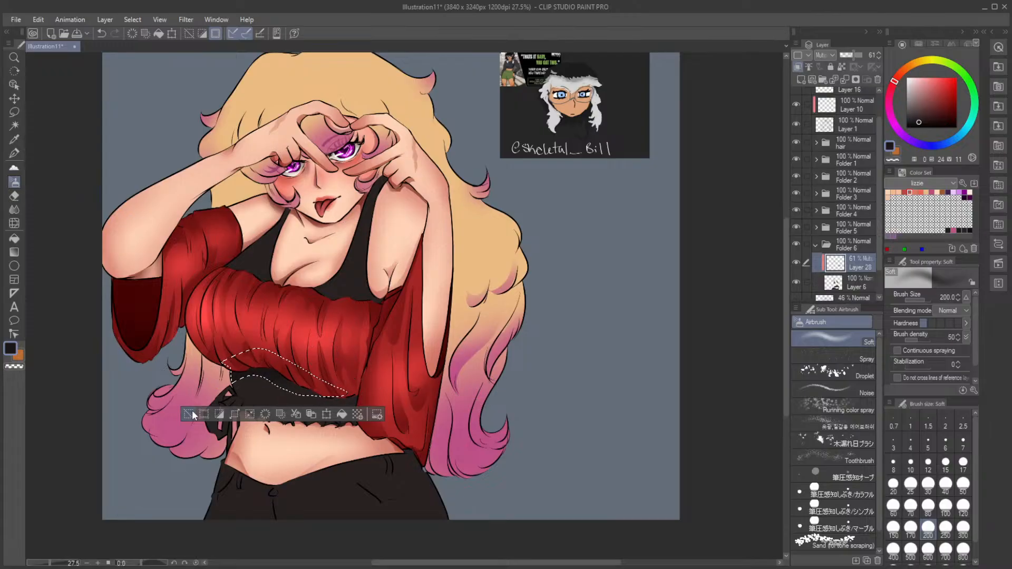
key(ctrl+d)
Step: Lasso and softly airbrush a shadow on the black top's lower corner beside the hanging right sleeve, and clear the selection
key(m)
mouse_move(351, 385)
mouse_down()
mouse_move(360, 425)
mouse_move(365, 398)
mouse_move(370, 377)
mouse_up()
key(b)
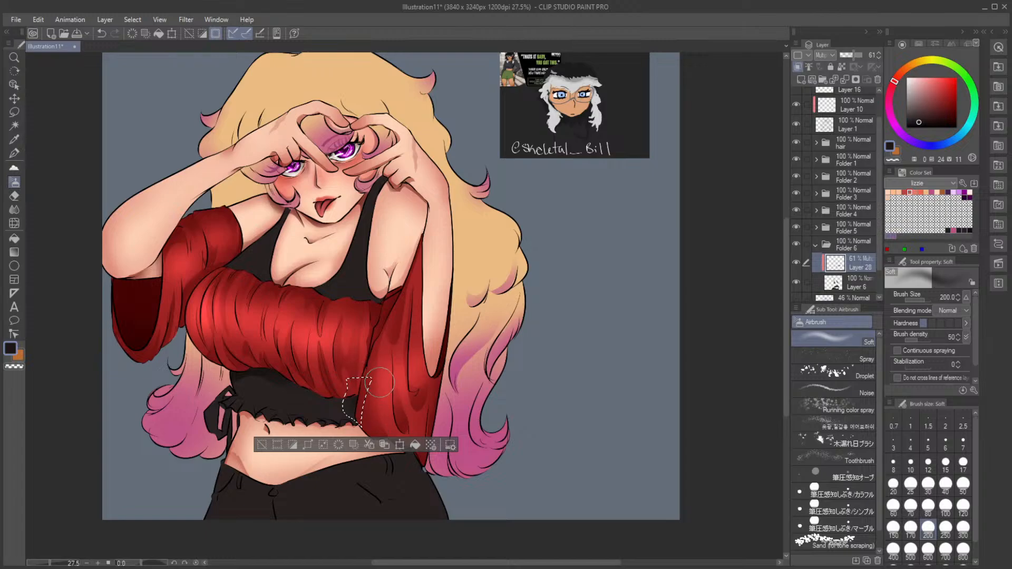
click(262, 444)
Step: Lasso the outer side of the black top's left shoulder strap, airbrush a soft shadow there, and deselect
key(m)
mouse_move(229, 273)
mouse_down()
mouse_move(293, 196)
mouse_move(210, 268)
mouse_move(226, 275)
mouse_up()
key(b)
drag(220, 269, 310, 180)
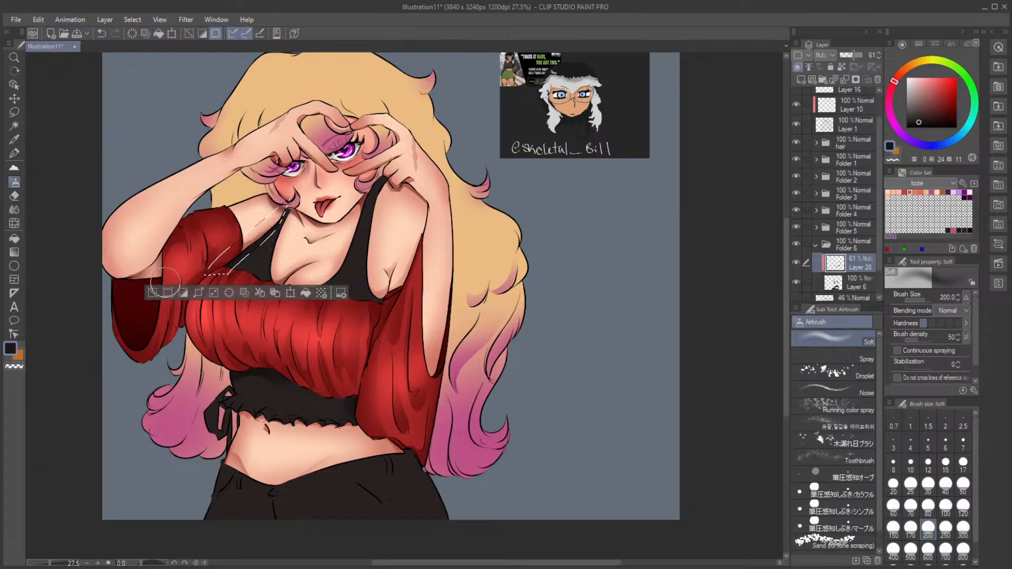
click(149, 292)
Step: Lasso the inner side of the black top's right strap from shoulder to neckline, airbrush its shadow, and deselect
key(m)
mouse_move(395, 181)
mouse_down()
mouse_move(313, 290)
mouse_move(343, 206)
mouse_move(404, 167)
mouse_up()
key(b)
mouse_move(404, 166)
mouse_down()
mouse_move(324, 275)
mouse_move(305, 267)
mouse_up()
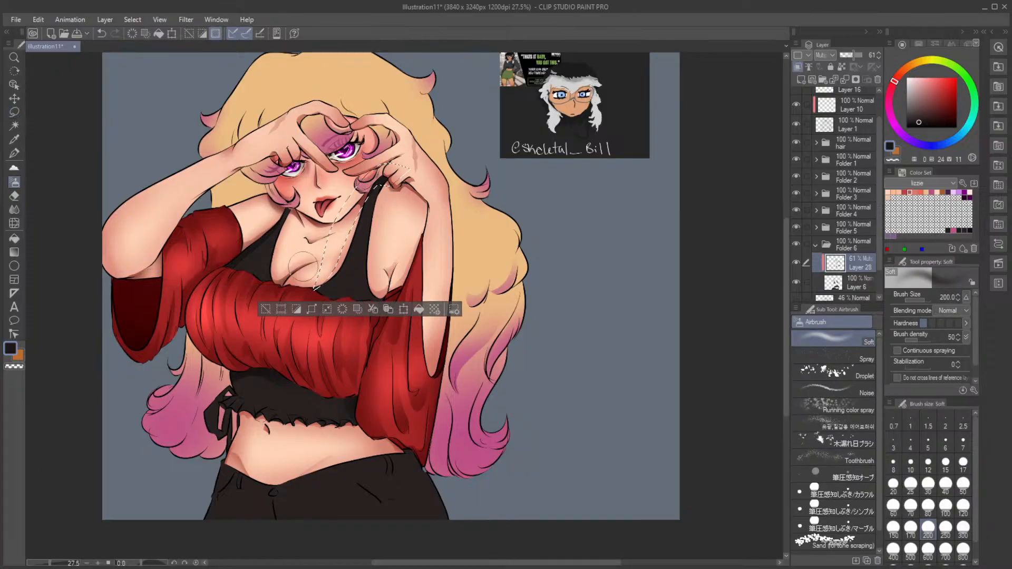
click(268, 308)
Step: Lasso the black top's armhole edge near the right armpit, shade it with the Soft airbrush, and deselect
key(m)
mouse_move(372, 240)
mouse_down()
mouse_move(401, 310)
mouse_move(403, 244)
mouse_up()
key(b)
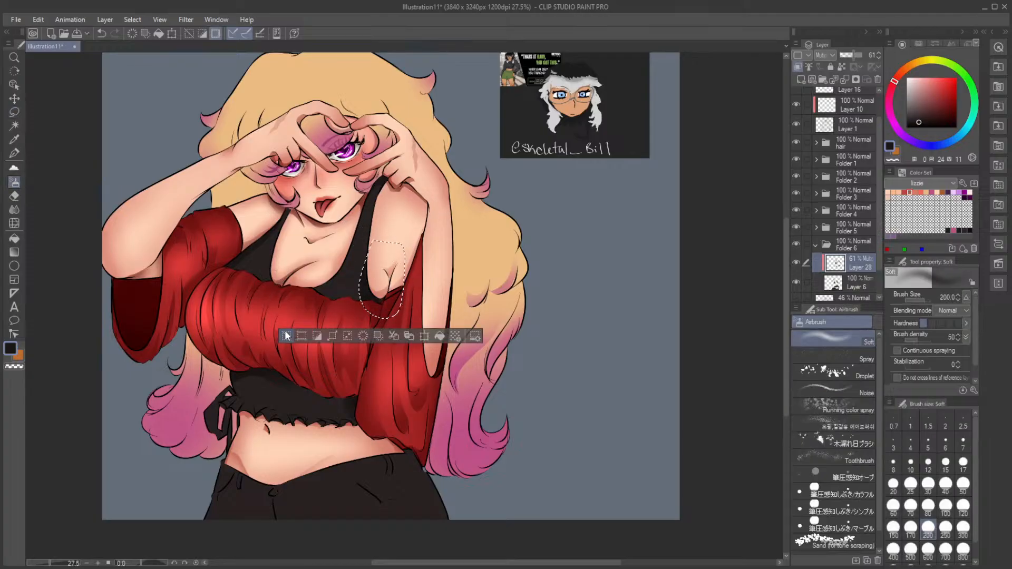
click(286, 335)
Step: Lasso the strip of black top between the left bust and the red top, airbrush its shadow, and deselect
key(m)
mouse_move(278, 254)
mouse_down()
mouse_move(232, 265)
mouse_move(243, 281)
mouse_move(291, 260)
mouse_up()
key(b)
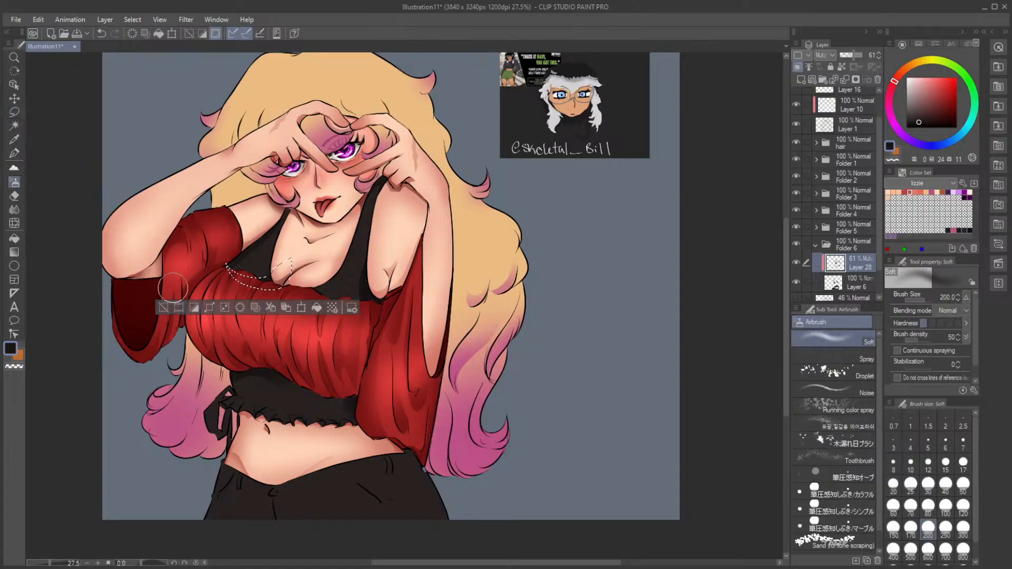
key(m)
key(ctrl+d)
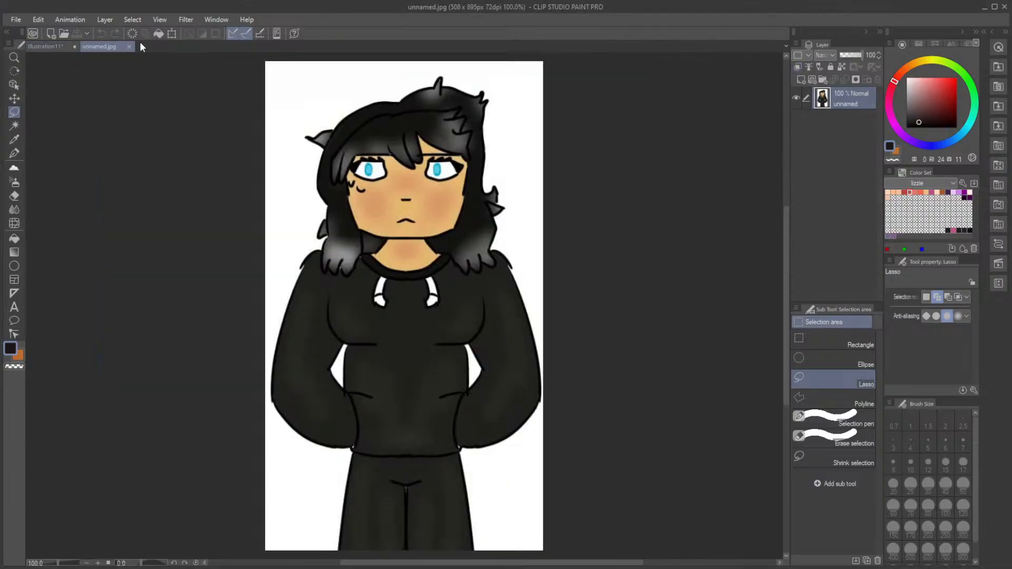
Step: Close unnamed.jpg, paste the copied black-haired avatar into the illustration beneath the first avatar, and move its layer above Layer 27
click(129, 46)
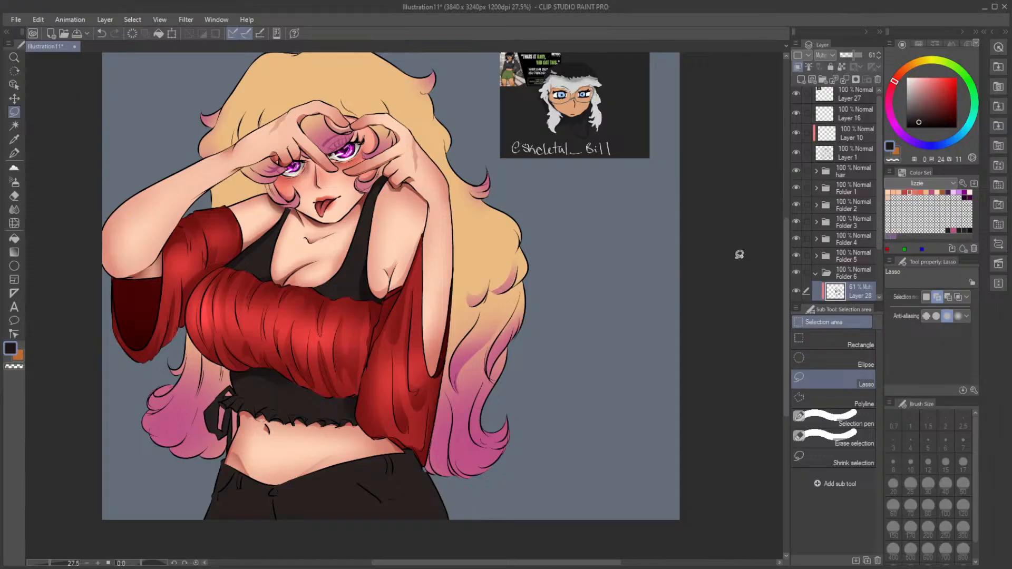
key(ctrl+v)
click(15, 98)
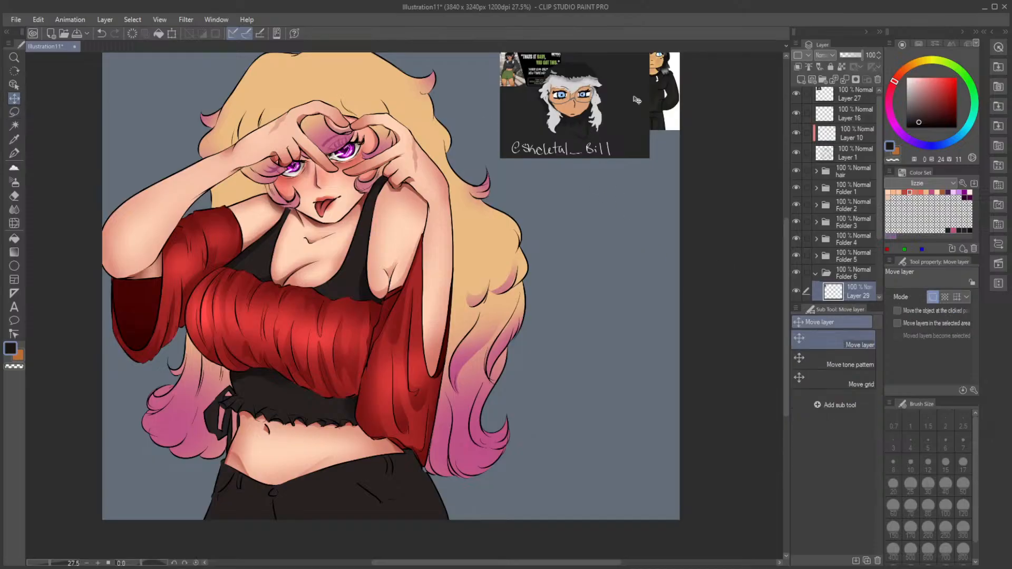
drag(859, 292, 856, 96)
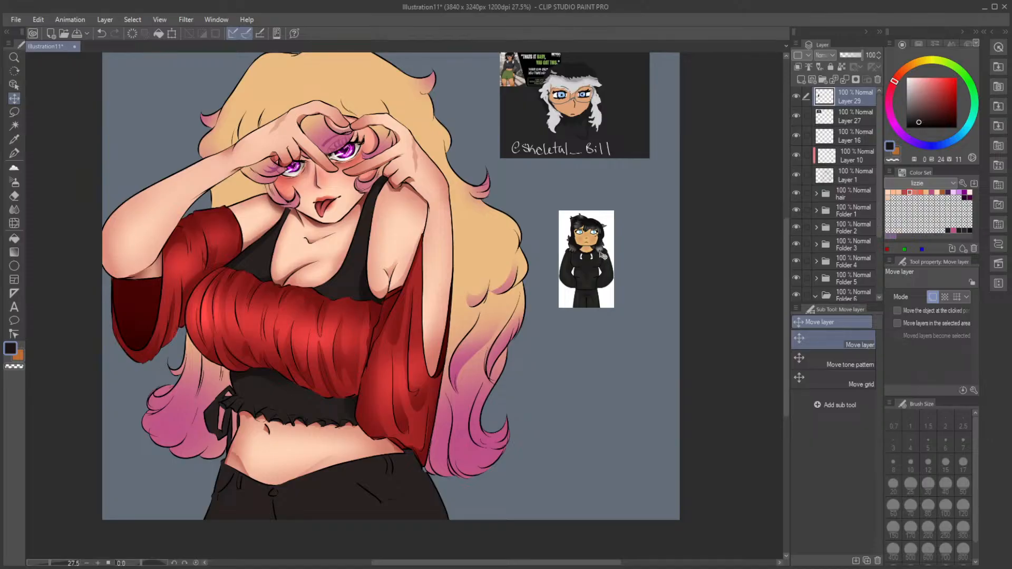
Step: Enlarge the black-haired avatar image and position it just below the white-haired avatar image beside the character's hair
key(ctrl+t)
drag(585, 307, 586, 372)
drag(611, 293, 625, 247)
click(564, 343)
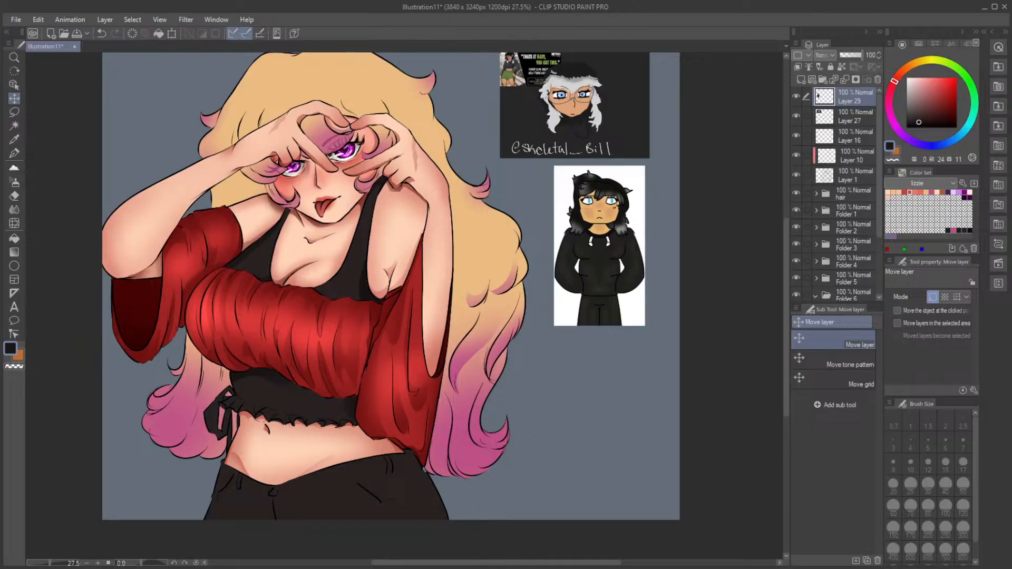
Step: Handwrite the account handle in dark ink just below the black-haired avatar image with the Calligraphy pen
scroll(620, 275, up, 5)
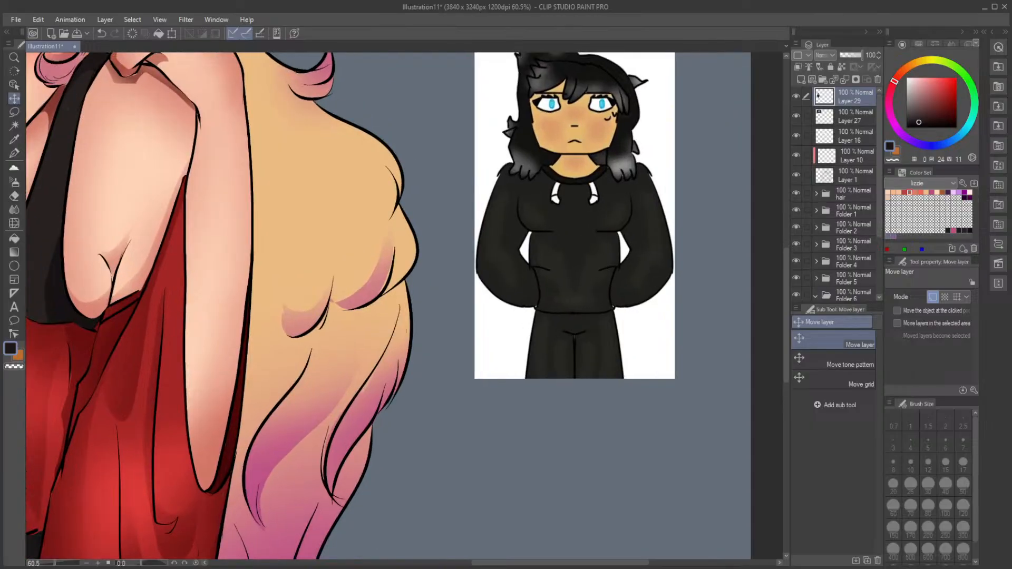
click(14, 153)
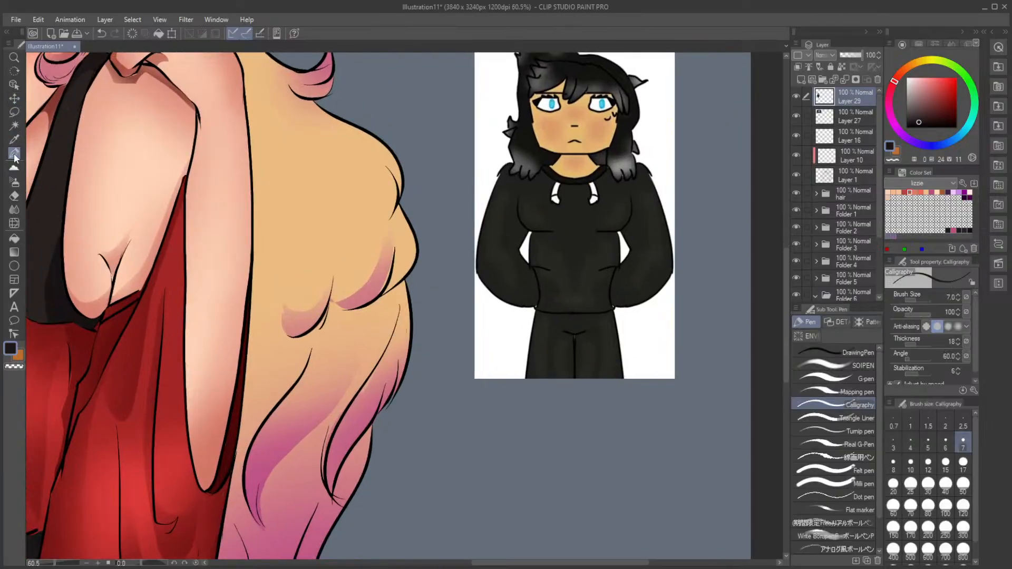
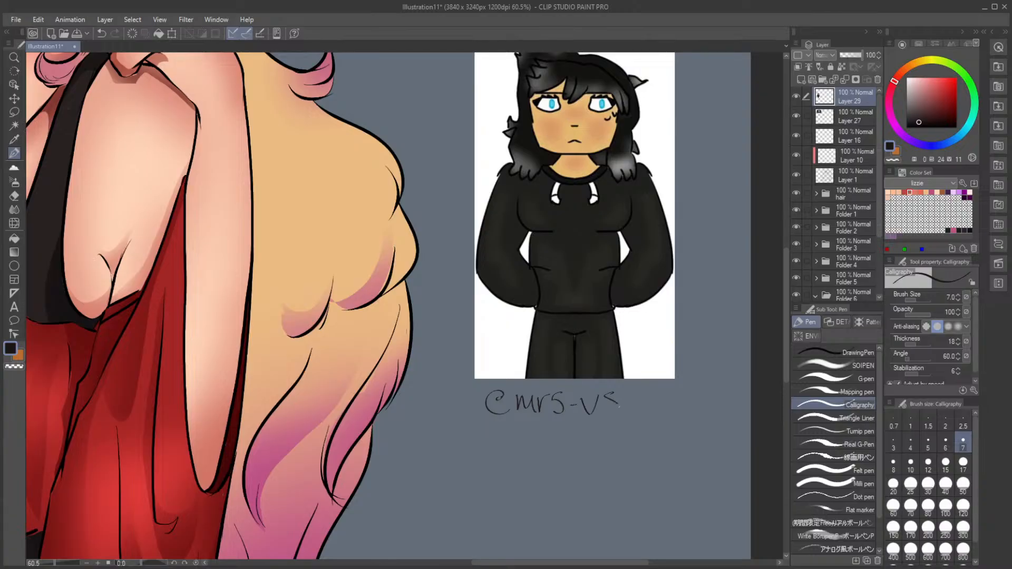
scroll(655, 290, down, 3)
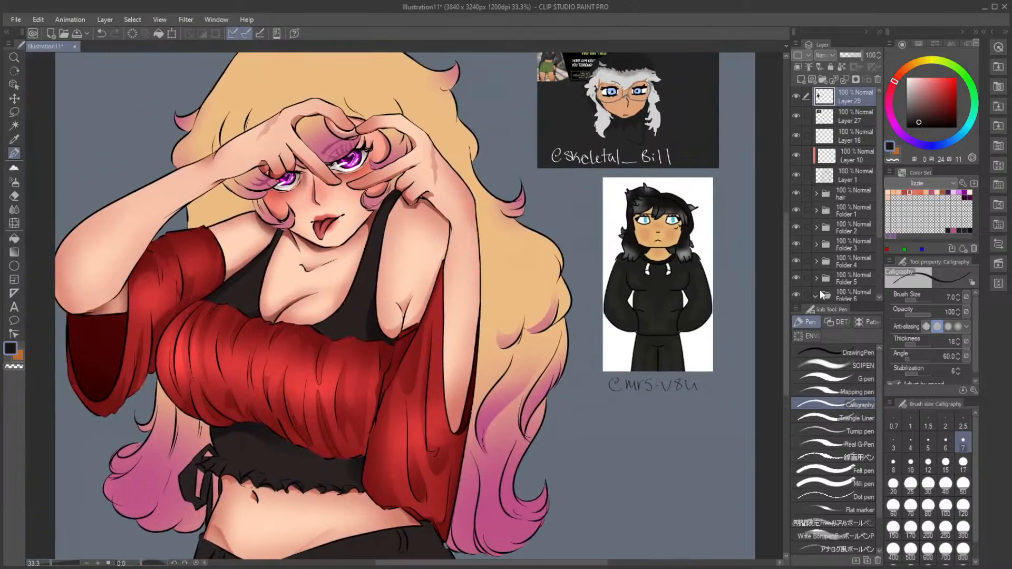
Step: On Layer 28 in Folder 6, lasso the black top's side bow, shade it with the Soft airbrush, and deselect
drag(589, 374, 659, 381)
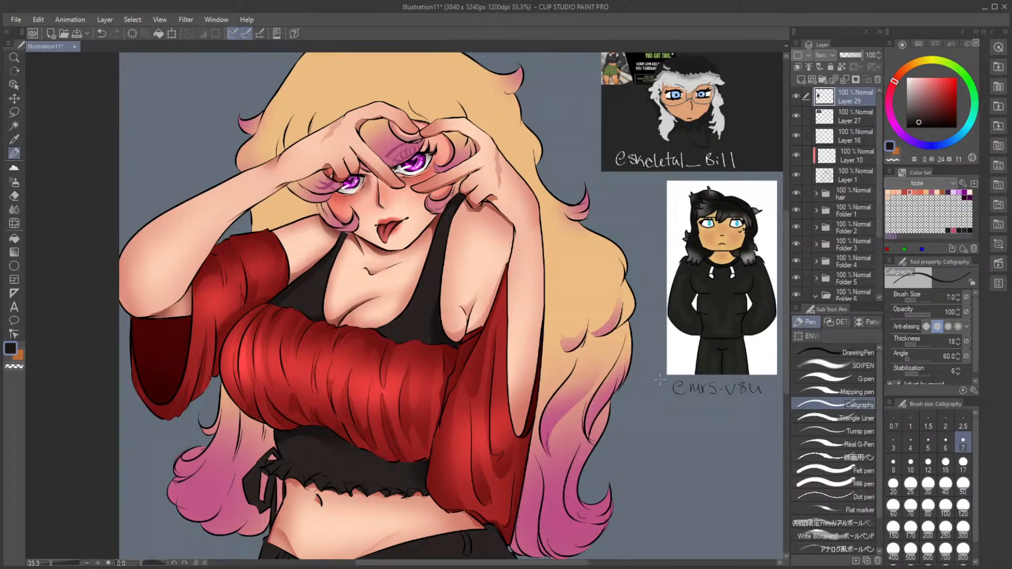
drag(438, 412, 476, 385)
scroll(844, 222, down, 5)
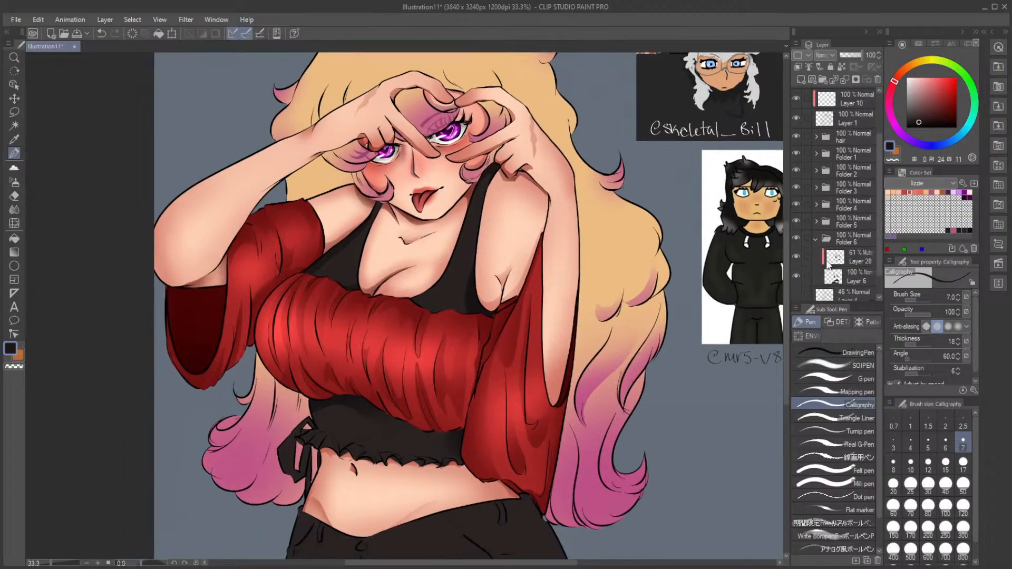
click(838, 232)
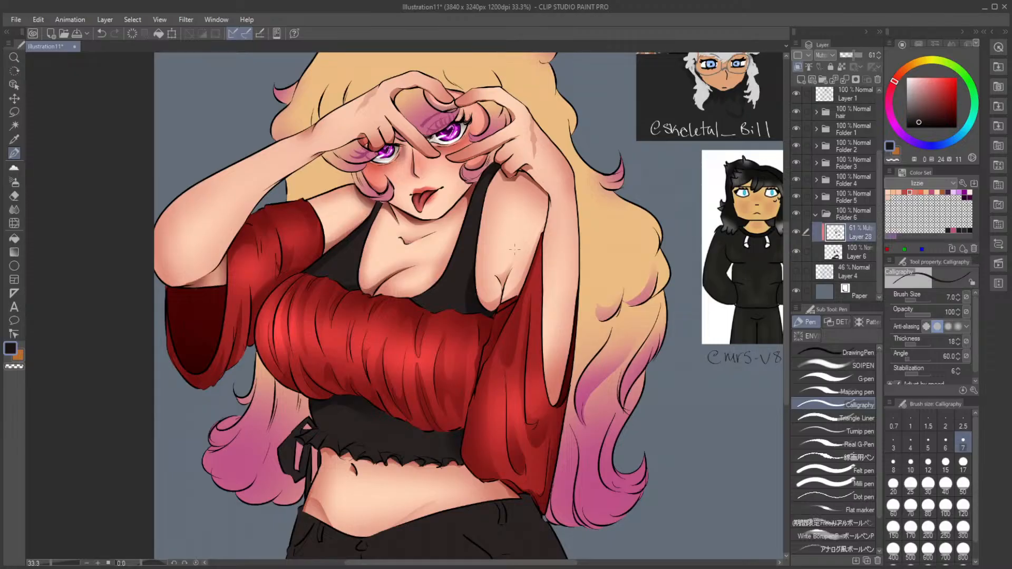
key(m)
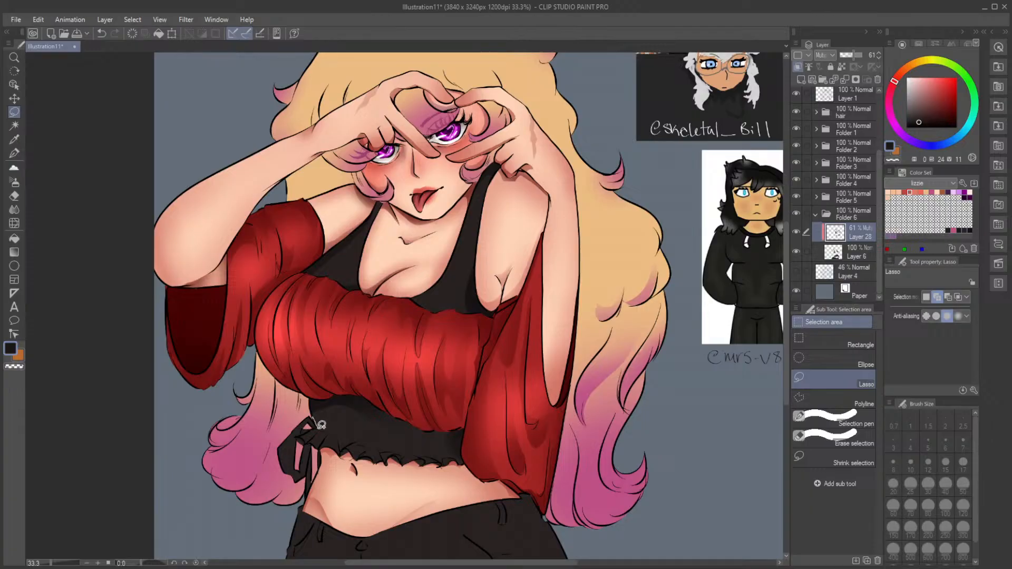
mouse_move(312, 427)
mouse_down()
mouse_move(304, 445)
mouse_move(320, 460)
mouse_move(320, 481)
mouse_move(300, 509)
mouse_move(293, 413)
mouse_up()
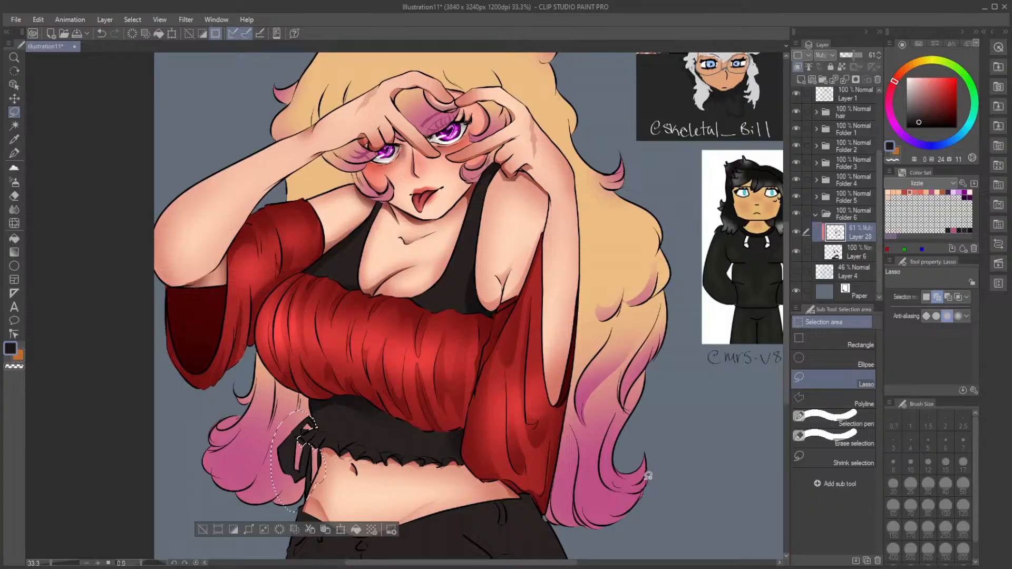
key(b)
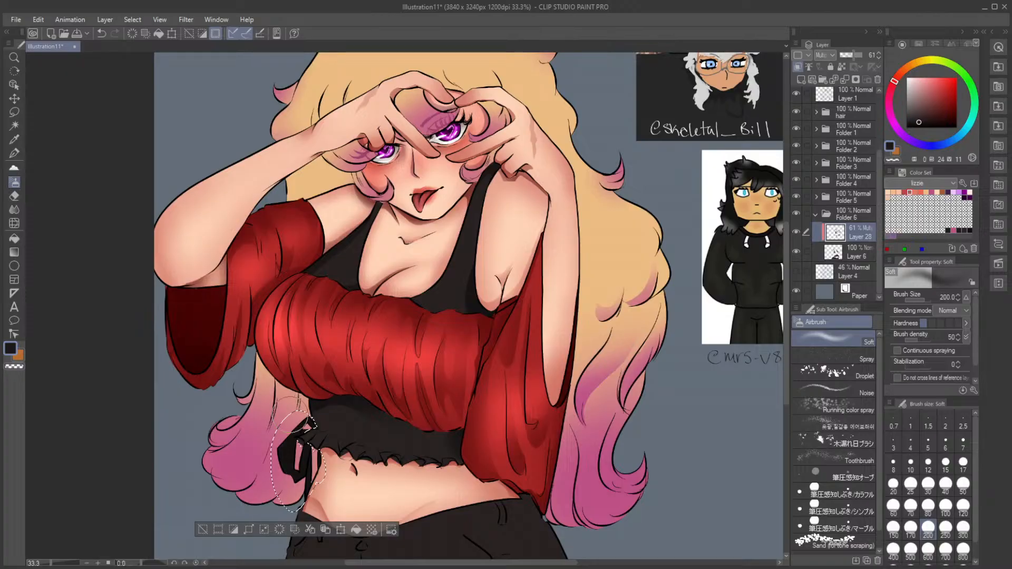
key(ctrl+d)
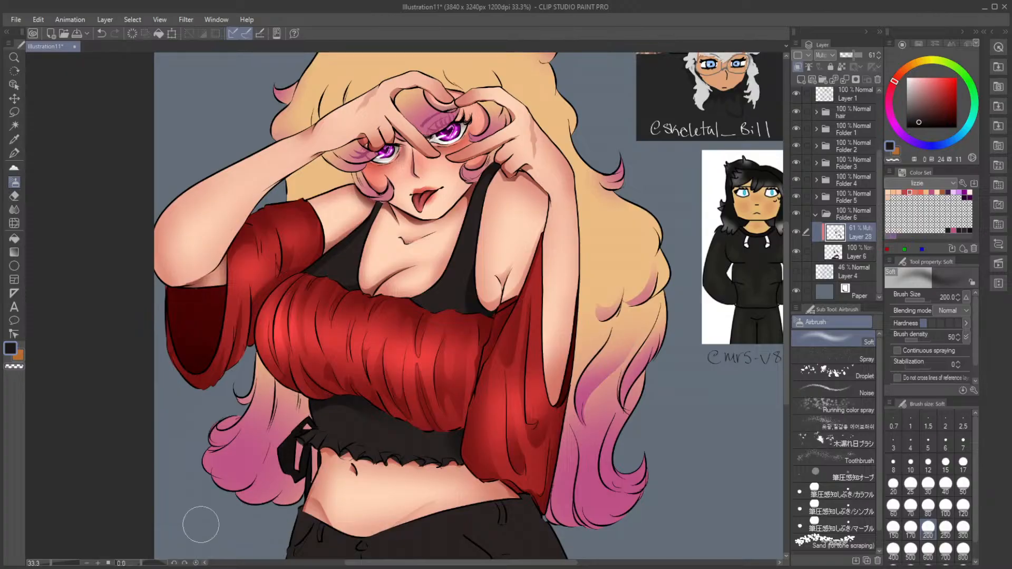
Step: Lasso a small area at the bow's knot, darken it with the Soft airbrush, and deselect
key(m)
drag(298, 439, 300, 446)
key(b)
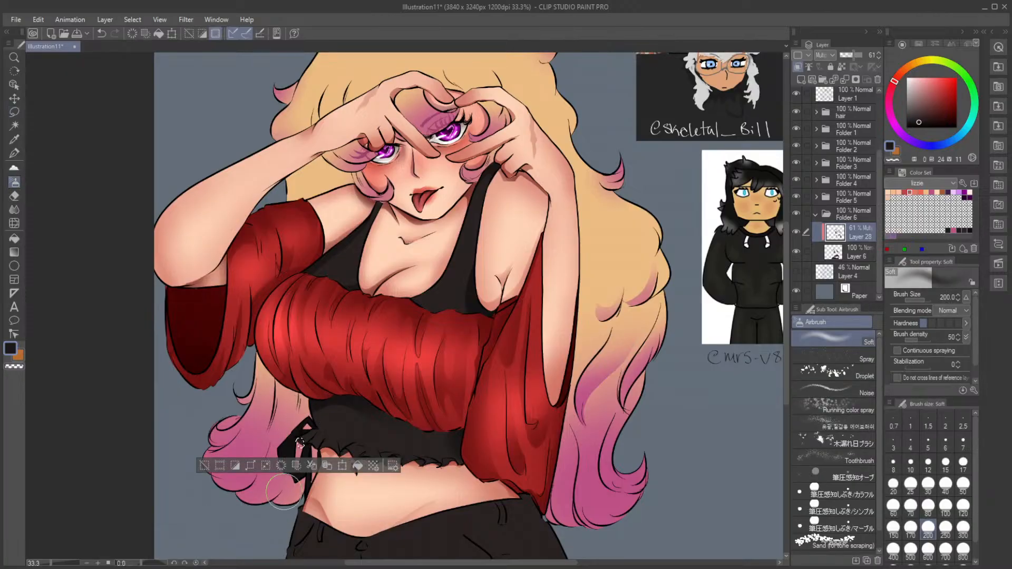
click(204, 465)
Step: Lasso ruffle folds along the middle of the black top's hem one after another, airbrushing and deselecting each
key(m)
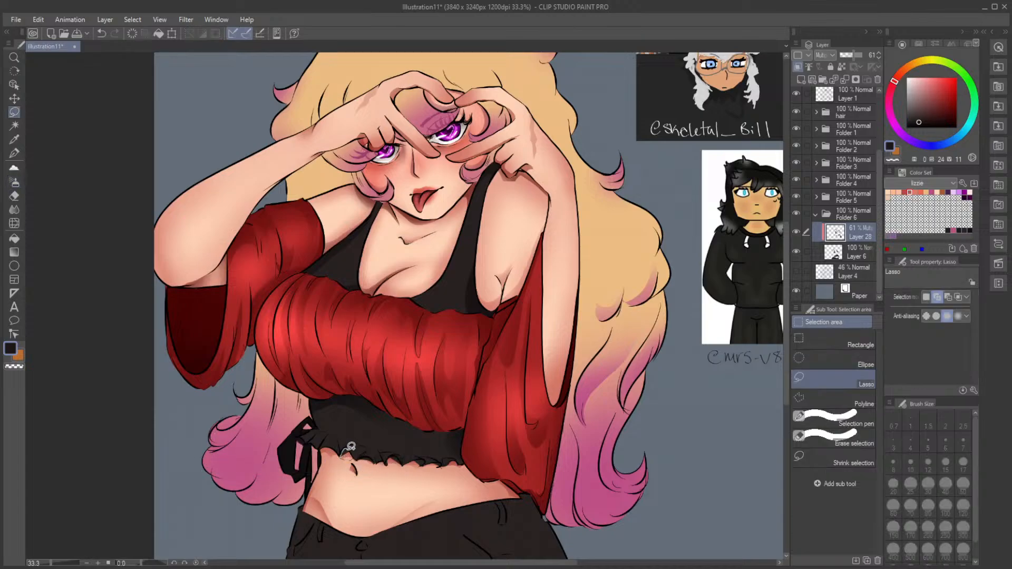
mouse_move(348, 449)
mouse_down()
mouse_move(374, 462)
mouse_move(353, 469)
mouse_move(423, 456)
mouse_move(402, 473)
mouse_up()
key(b)
click(247, 480)
key(m)
key(b)
click(341, 488)
key(m)
key(b)
click(295, 491)
Step: Lasso and airbrush the remaining ruffle folds of the black hem toward the red sleeve, deselecting after each
key(m)
key(b)
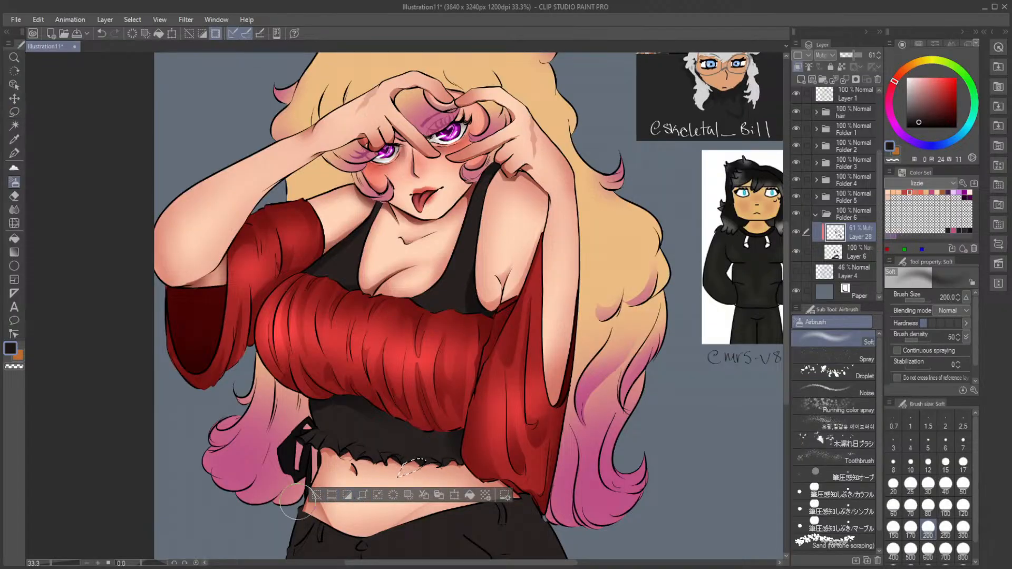
key(ctrl+d)
key(m)
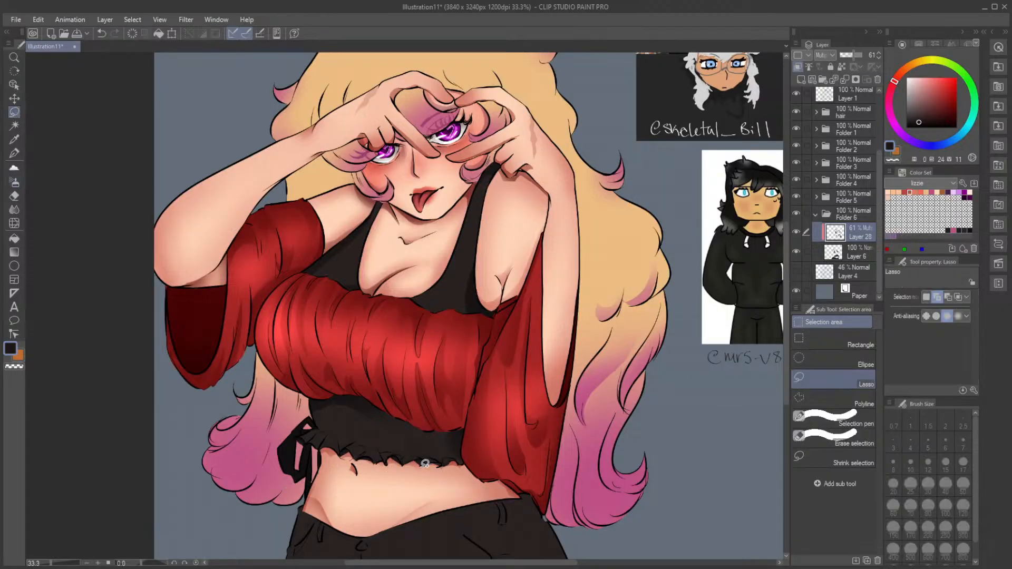
mouse_move(425, 464)
mouse_down()
mouse_move(448, 458)
mouse_move(430, 473)
mouse_up()
key(b)
key(ctrl+d)
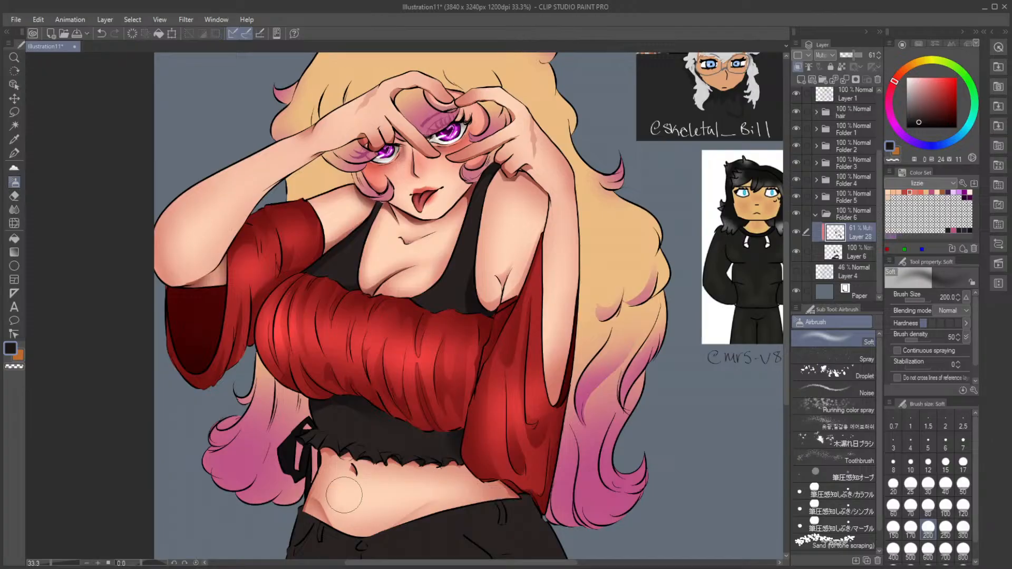
Step: Lasso the band of black top between the red top and the ruffled hem, and airbrush its shadow
key(m)
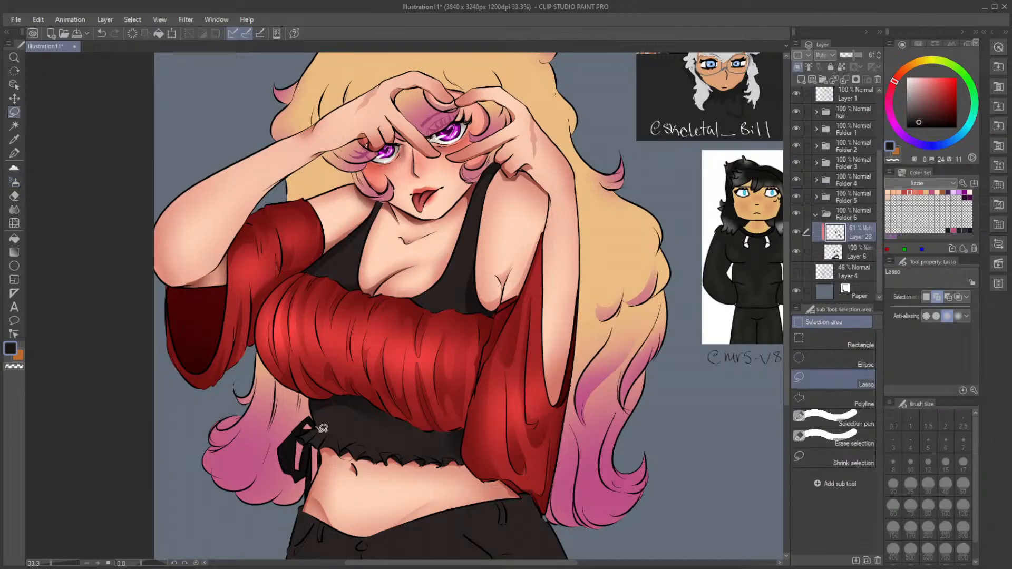
mouse_move(321, 429)
mouse_down()
mouse_move(470, 461)
mouse_move(325, 381)
mouse_move(305, 416)
mouse_move(514, 454)
mouse_up()
key(b)
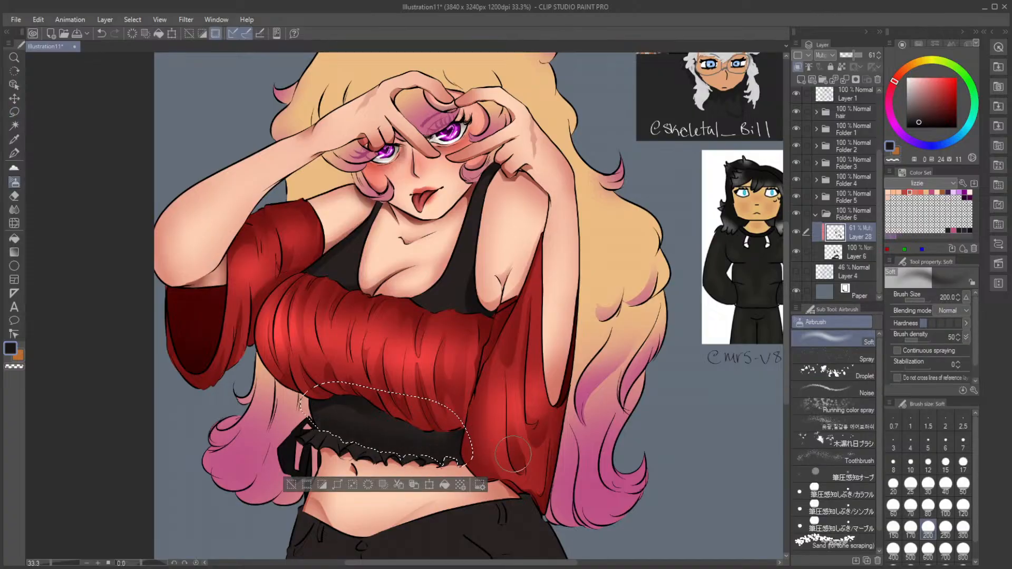
Step: Clear the black top's selection and airbrush soft dark shading on the black trousers around the image-left hip, using lasso selections
click(288, 483)
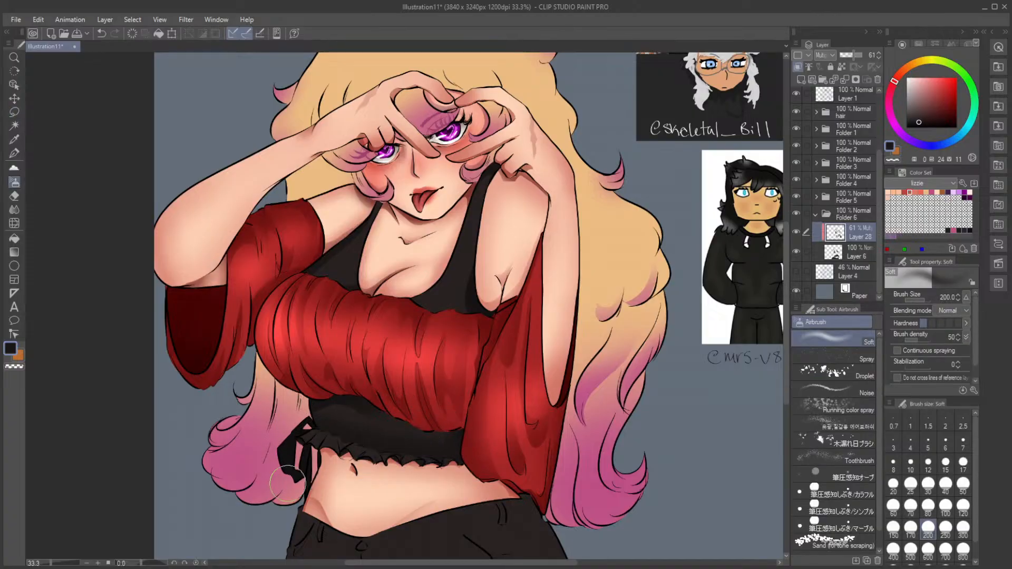
key(space)
drag(270, 445, 250, 389)
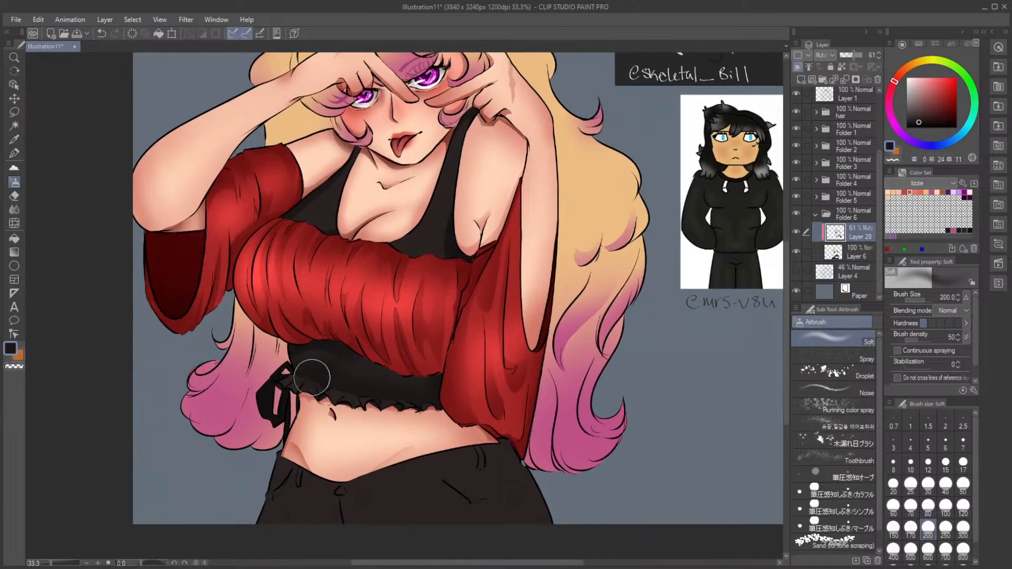
scroll(375, 434, up, 1)
key(space)
drag(375, 472, 370, 437)
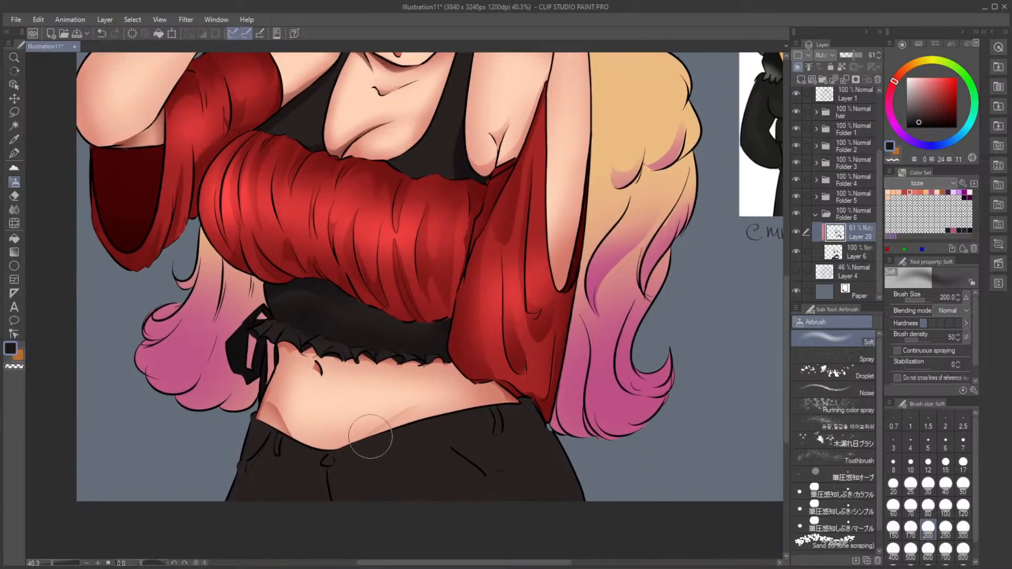
key(m)
mouse_move(258, 407)
mouse_down()
mouse_move(218, 507)
mouse_move(242, 507)
mouse_move(252, 455)
mouse_move(278, 415)
mouse_move(265, 397)
mouse_move(278, 451)
mouse_move(282, 421)
mouse_up()
key(b)
click(164, 519)
key(m)
key(b)
click(177, 470)
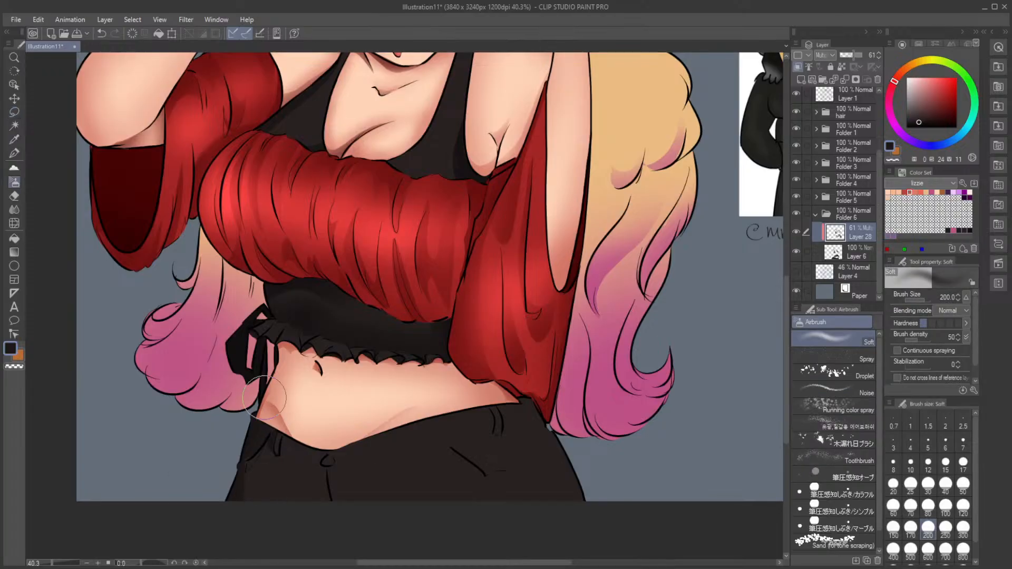
Step: Airbrush dark shading around the trouser button and beside the fly seam inside lasso selections
key(m)
mouse_move(327, 451)
mouse_down()
mouse_move(318, 466)
mouse_move(326, 453)
mouse_move(332, 510)
mouse_move(327, 471)
mouse_up()
key(b)
click(239, 485)
key(m)
key(b)
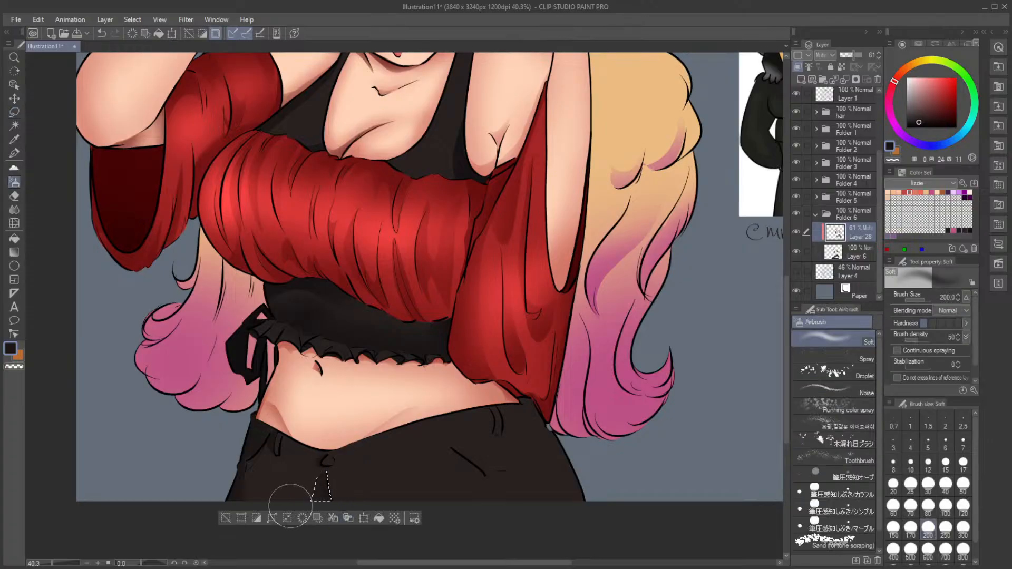
key(ctrl+d)
Step: Shade the trousers' pocket fold and the image-right belt loop with the Soft airbrush inside lasso selections
key(m)
mouse_move(449, 448)
mouse_down()
mouse_move(471, 494)
mouse_move(500, 498)
mouse_move(520, 469)
mouse_move(490, 474)
mouse_move(450, 448)
mouse_up()
key(b)
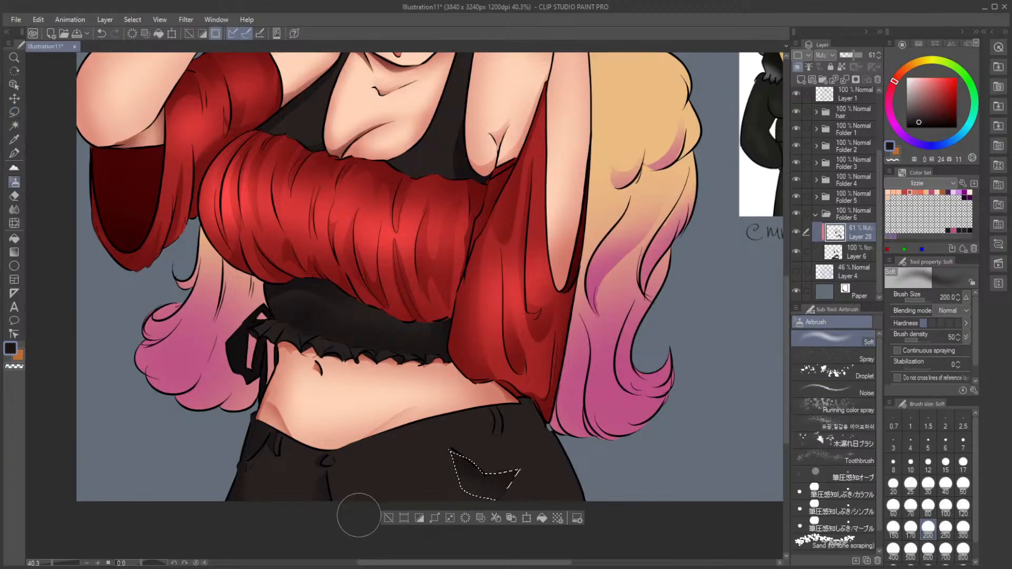
key(ctrl+d)
key(m)
drag(484, 402, 492, 434)
key(b)
key(ctrl+d)
Step: Lasso and airbrush a dark shadow band under the waistband from the button to beyond the image-right belt loop
key(m)
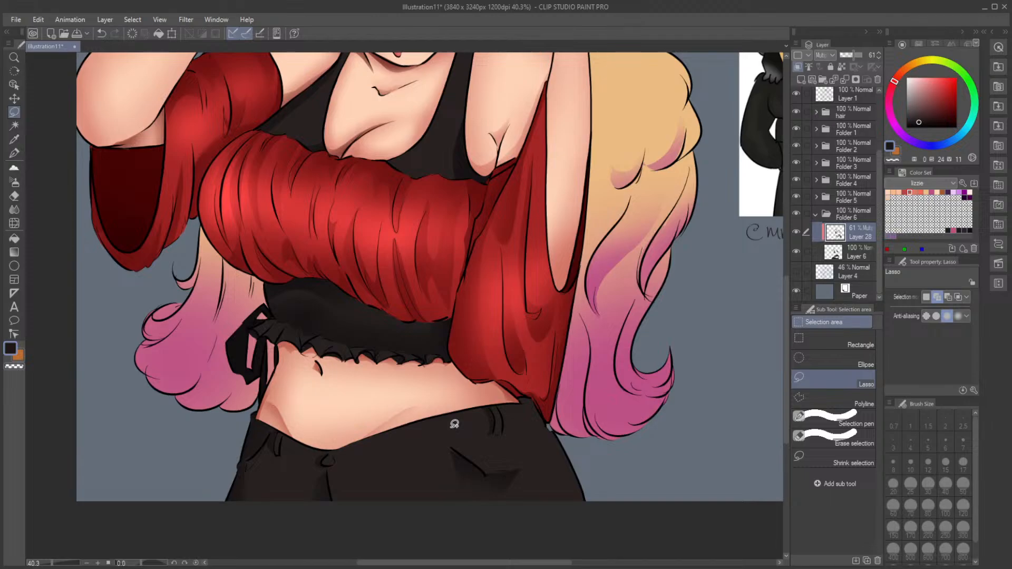
mouse_move(344, 465)
mouse_down()
mouse_move(487, 429)
mouse_move(345, 462)
mouse_up()
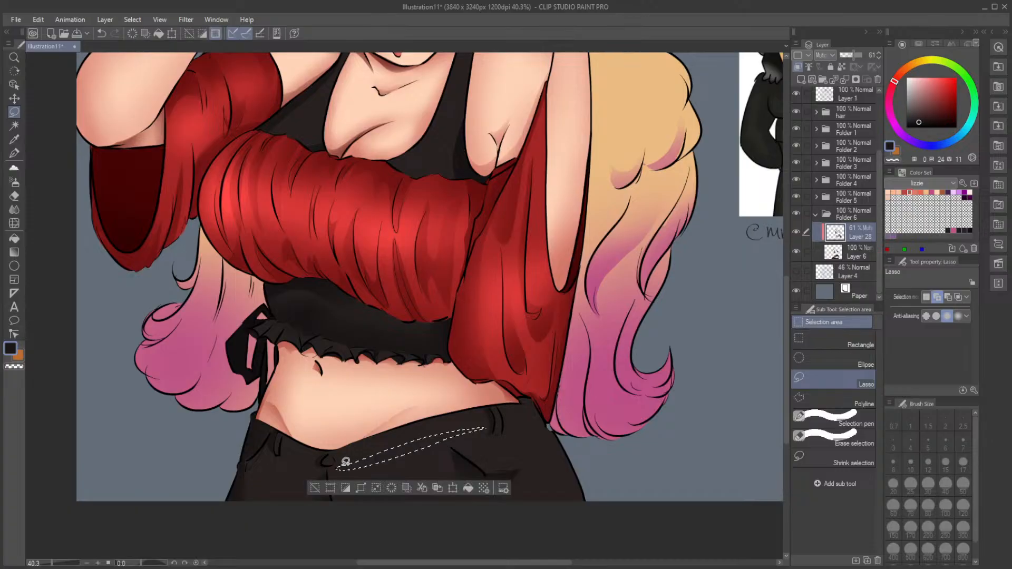
key(b)
key(ctrl+d)
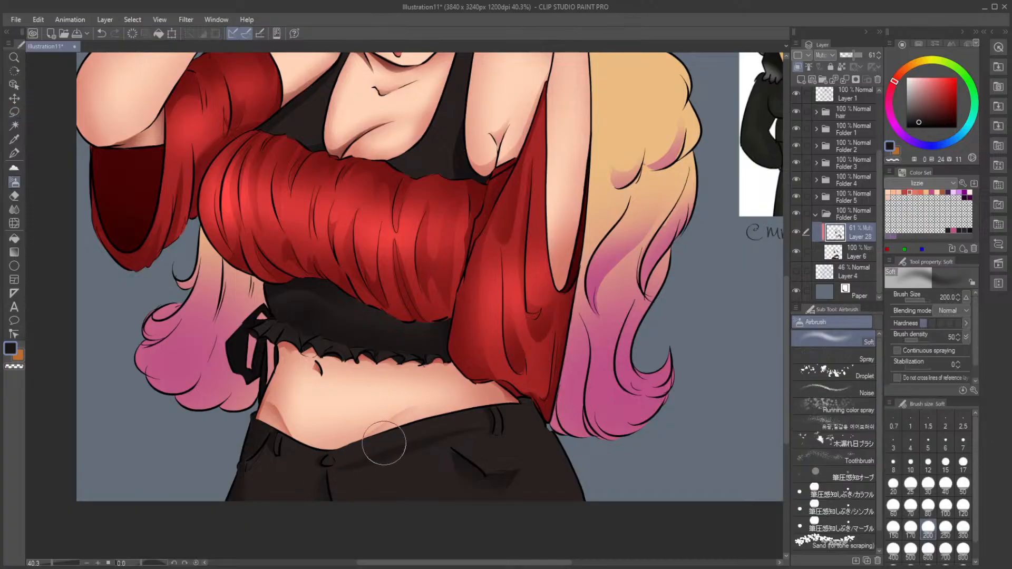
key(m)
mouse_move(505, 427)
mouse_down()
mouse_move(555, 426)
mouse_move(514, 427)
mouse_up()
key(b)
key(ctrl+d)
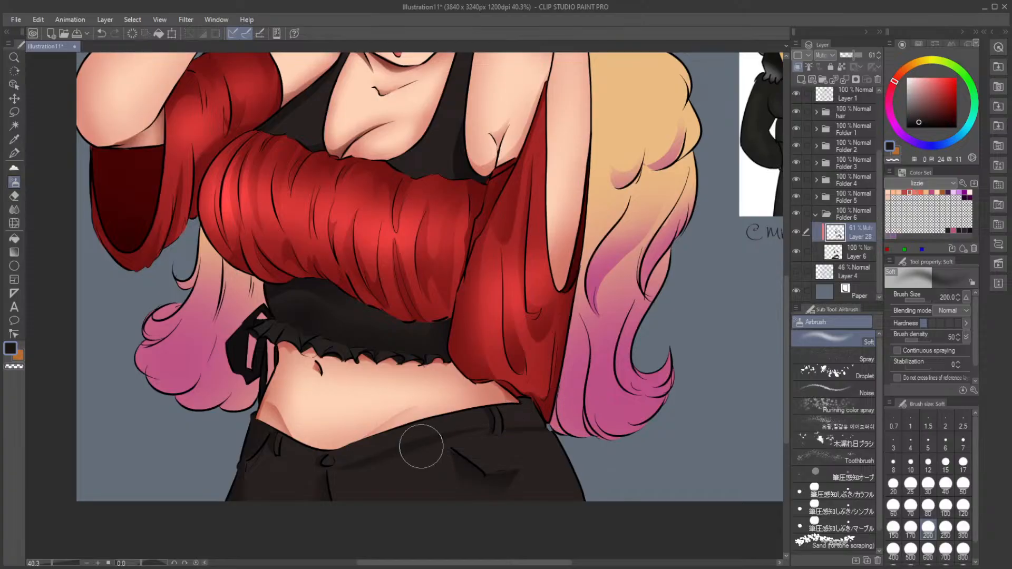
Step: Lasso the upper waistband edge below the bare belly and airbrush a soft shadow inside it
drag(132, 564, 147, 565)
key(m)
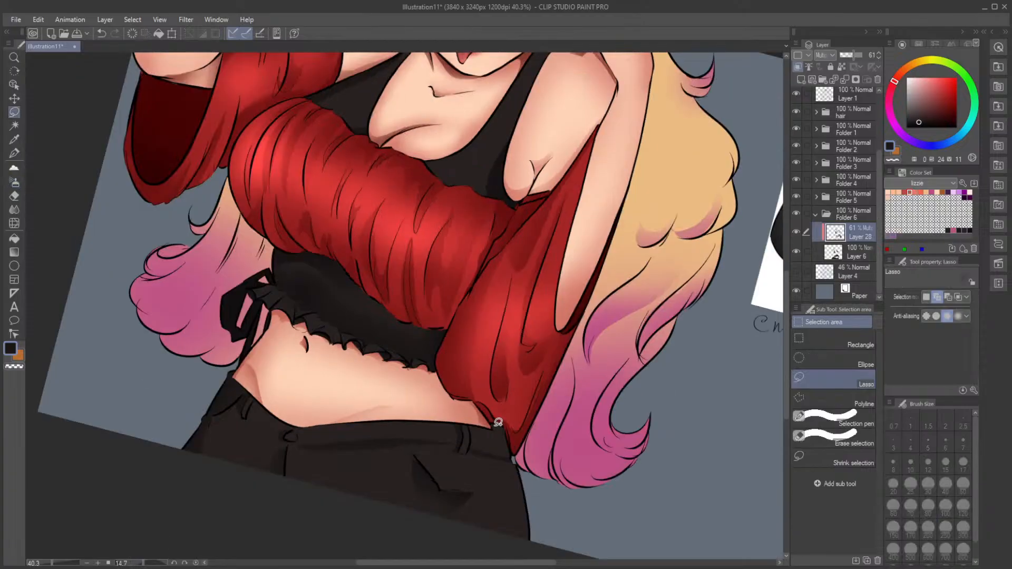
mouse_move(492, 421)
mouse_down()
mouse_move(512, 432)
mouse_move(493, 422)
mouse_up()
key(b)
key(ctrl+d)
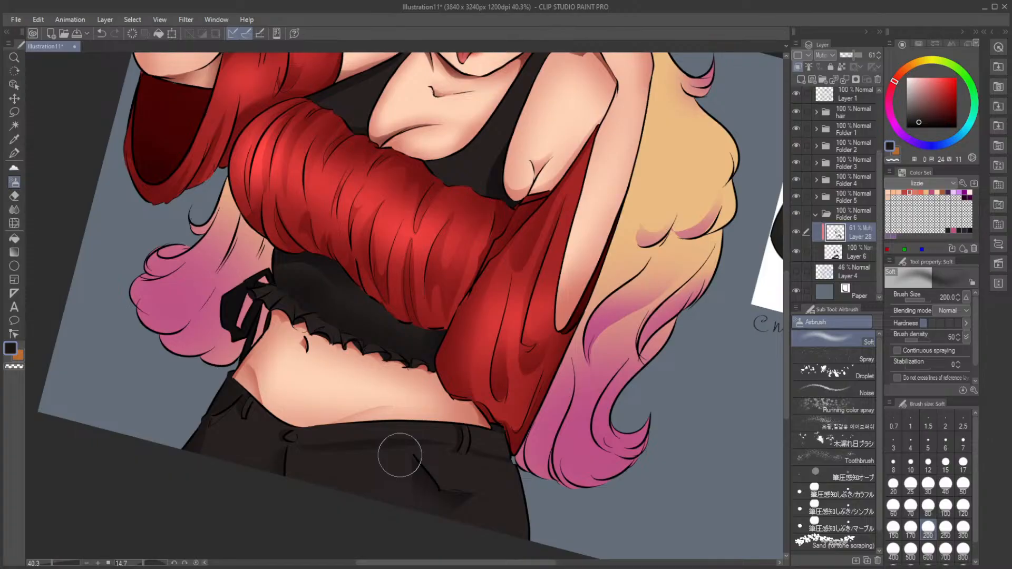
Step: Shade the waistband between the image-left belt loop and the button, redoing the lasso selection for a better shape
key(m)
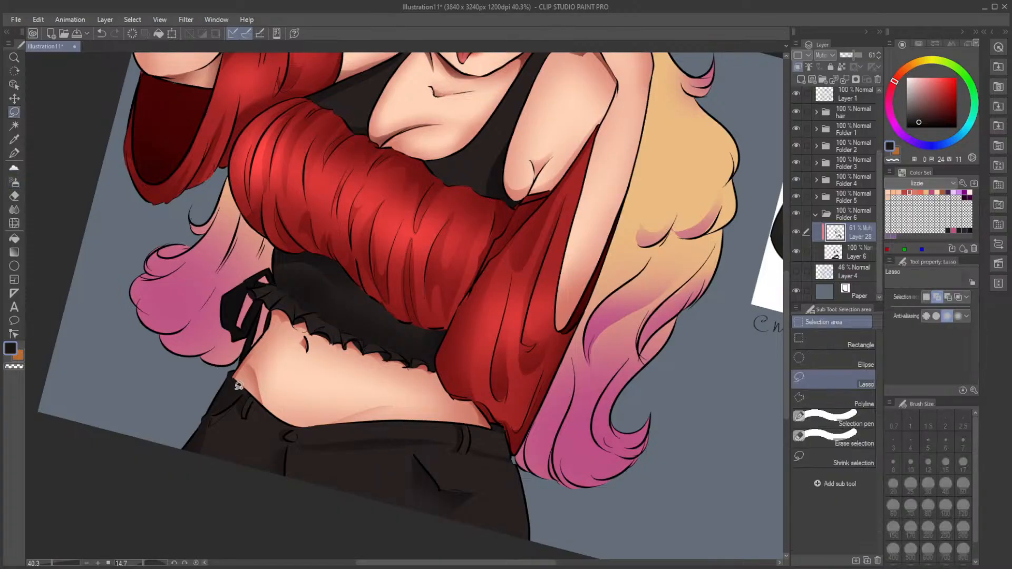
mouse_move(253, 385)
mouse_down()
mouse_move(284, 435)
mouse_move(254, 419)
mouse_up()
click(158, 406)
key(b)
click(168, 454)
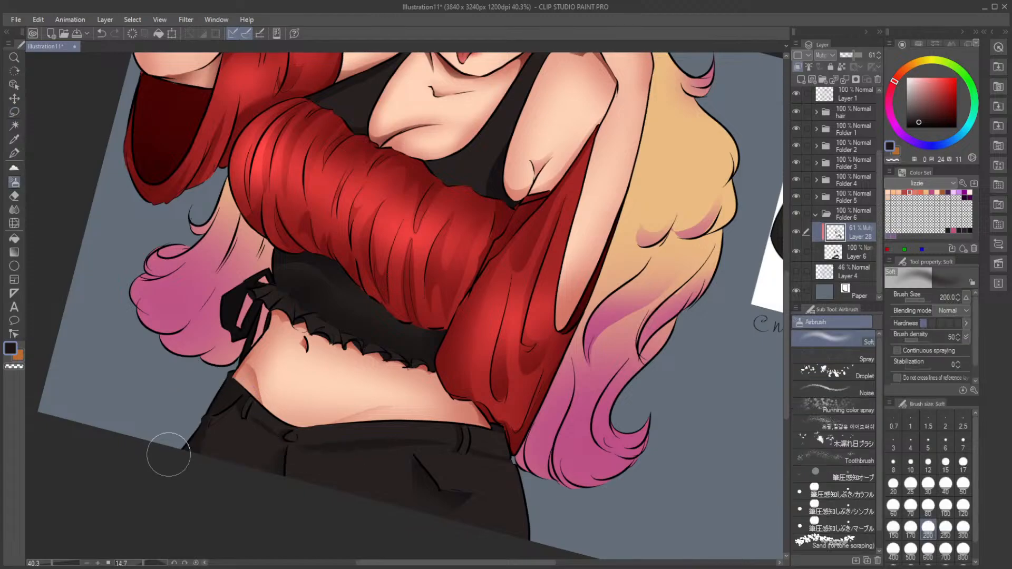
key(ctrl+z)
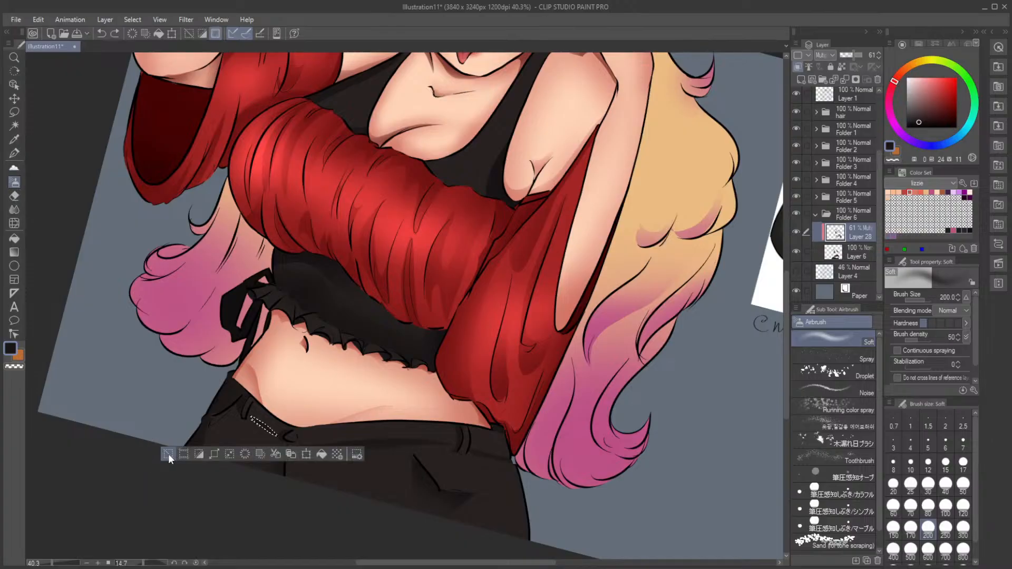
click(172, 451)
key(m)
mouse_move(252, 420)
mouse_down()
mouse_move(281, 436)
mouse_move(251, 422)
mouse_up()
key(b)
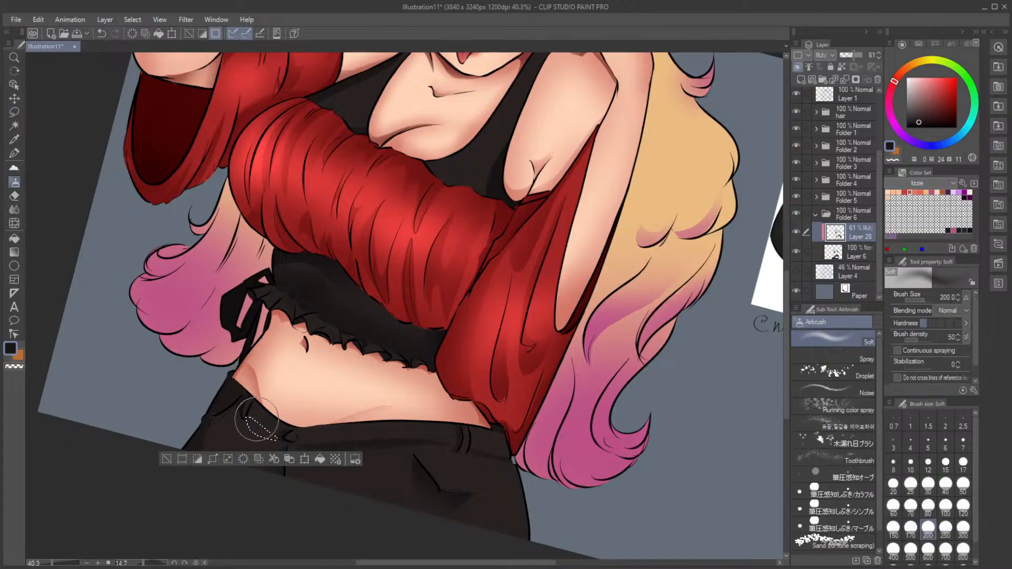
click(167, 459)
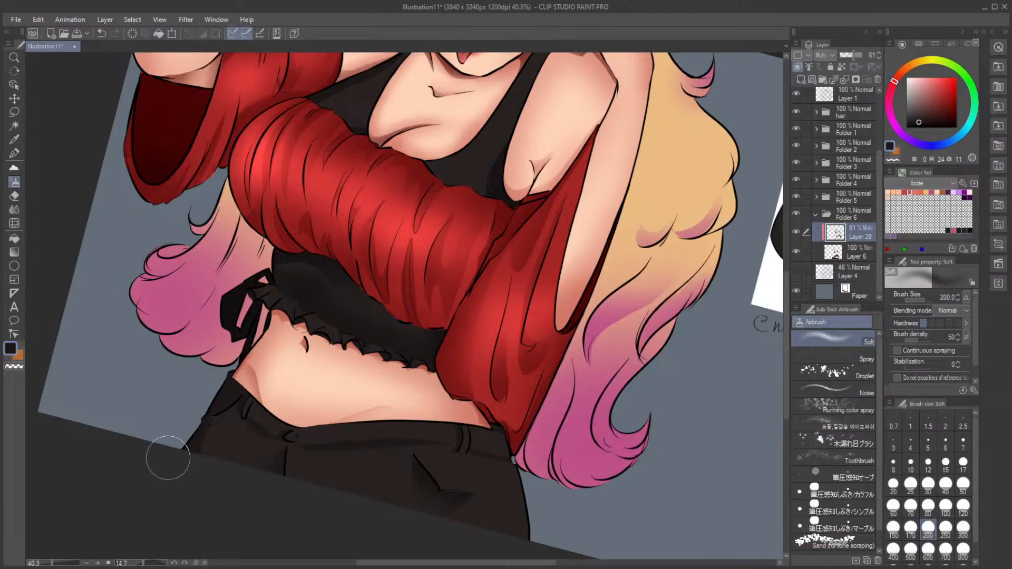
Step: Lasso the outer edge of the trousers at the image-right hip and airbrush dark shading along it
click(195, 562)
key(m)
mouse_move(557, 424)
mouse_down()
mouse_move(576, 478)
mouse_move(603, 475)
mouse_move(589, 424)
mouse_up()
key(b)
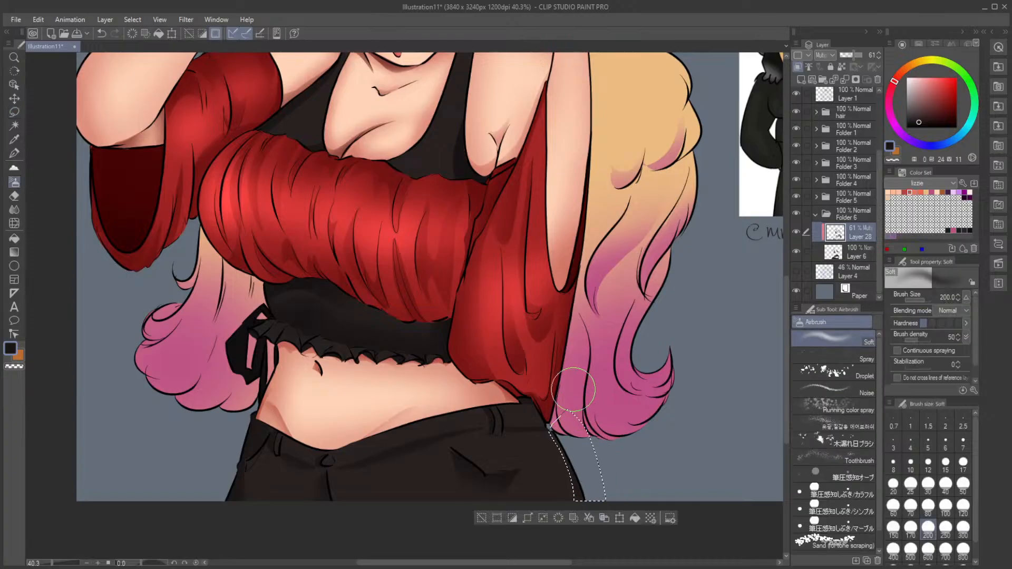
click(481, 518)
Step: Shade the waistband end beneath the red sleeve and deepen the shadow down the image-right outer thigh
key(m)
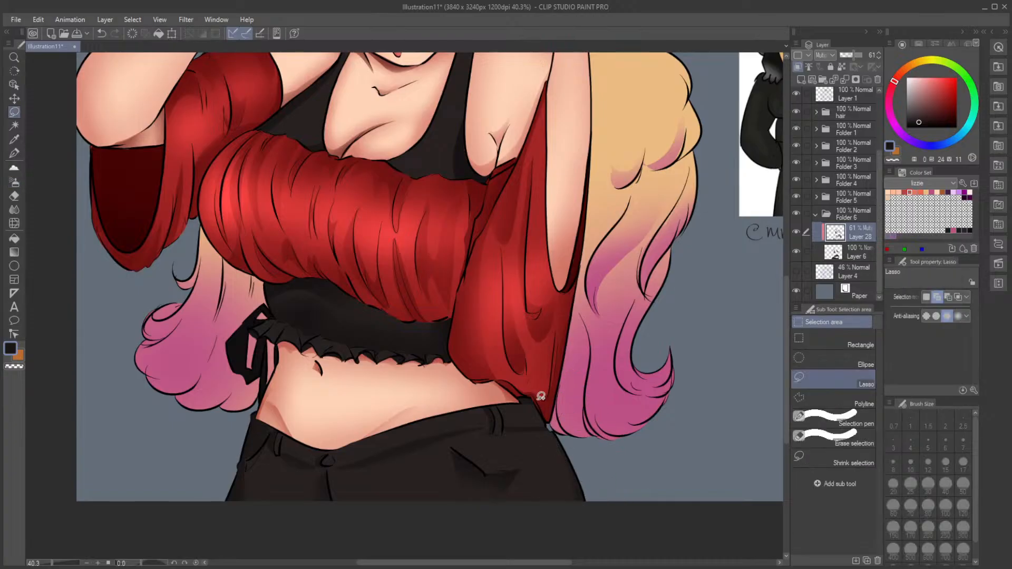
mouse_move(518, 402)
mouse_down()
mouse_move(551, 427)
mouse_move(525, 388)
mouse_move(569, 492)
mouse_move(587, 504)
mouse_move(551, 424)
mouse_up()
key(b)
key(ctrl+d)
key(m)
key(b)
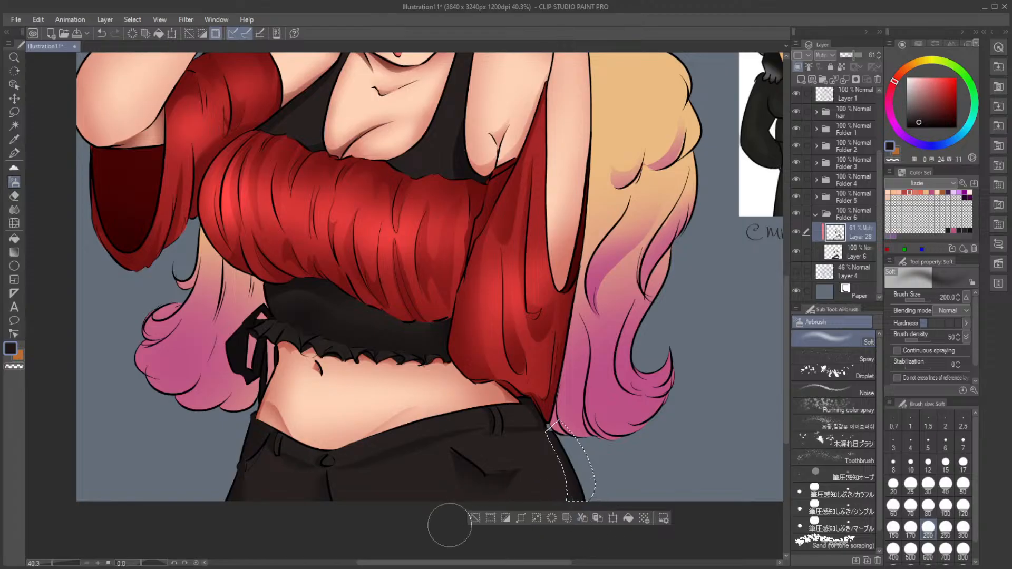
key(ctrl+d)
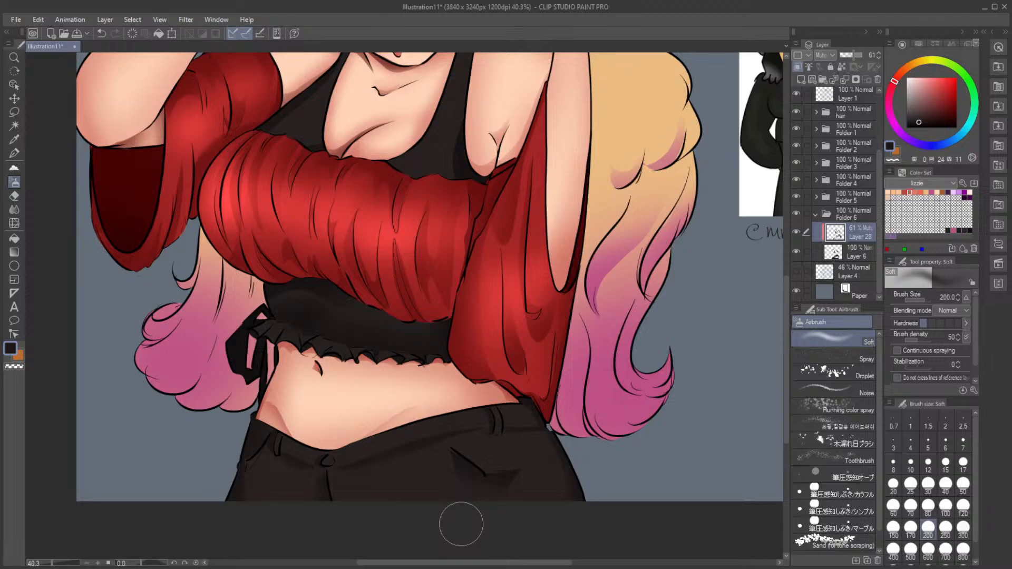
Step: Lasso the trouser area below the image-left belt loop and airbrush more shadow into it
key(m)
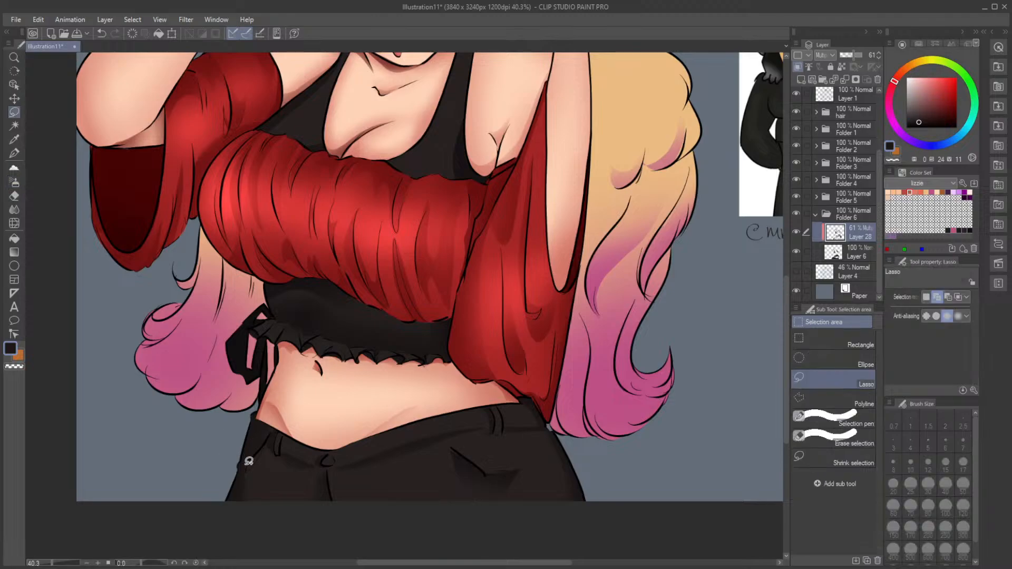
mouse_move(274, 429)
mouse_down()
mouse_move(220, 495)
mouse_move(265, 458)
mouse_move(291, 396)
mouse_move(244, 439)
mouse_move(289, 427)
mouse_up()
key(b)
click(147, 518)
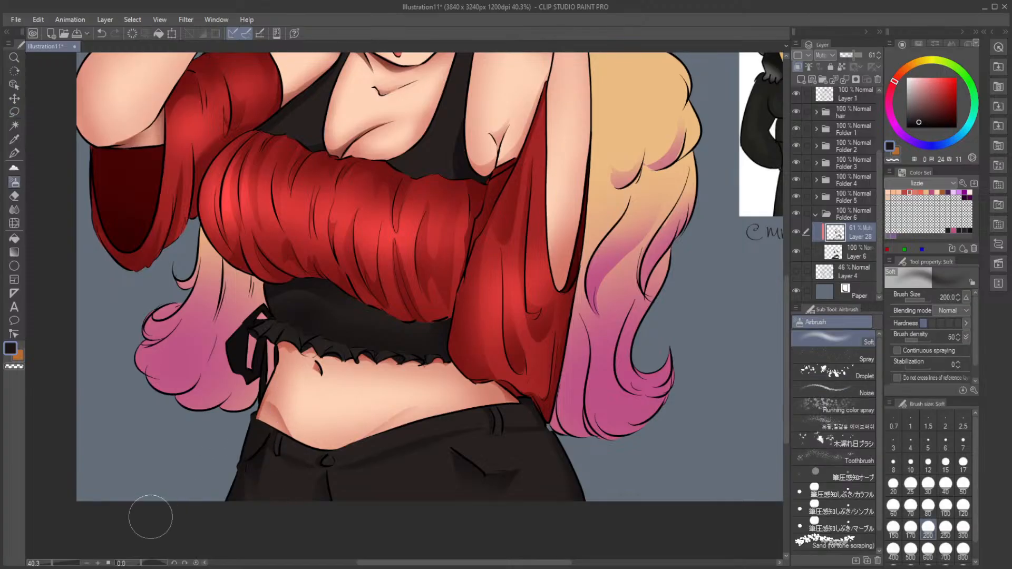
Step: Airbrush shadows into a triangular selection beside the fly seam and a small selection at the trouser button
key(m)
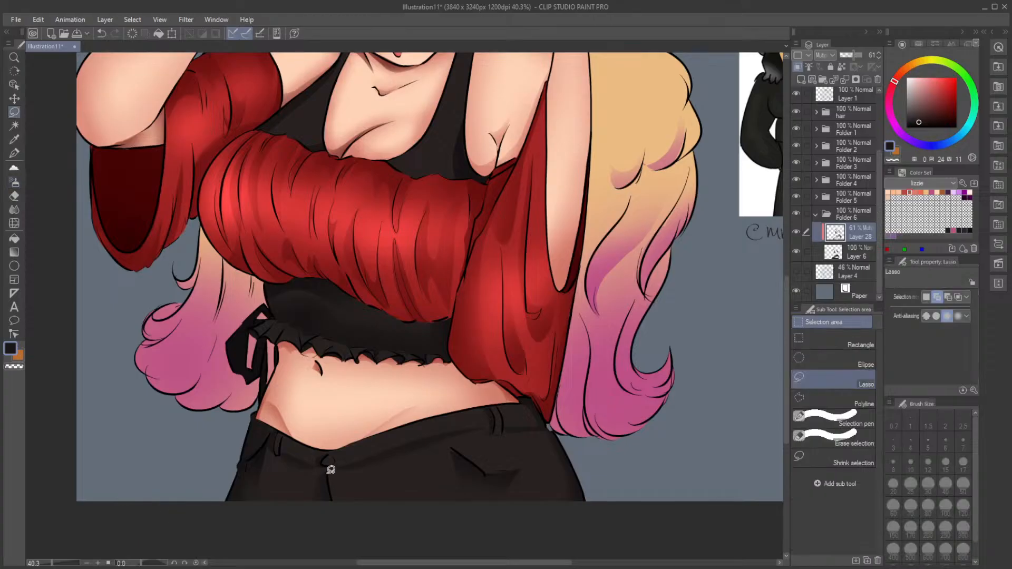
mouse_move(326, 468)
mouse_down()
mouse_move(335, 500)
mouse_move(320, 484)
mouse_move(326, 470)
mouse_move(346, 505)
mouse_up()
key(b)
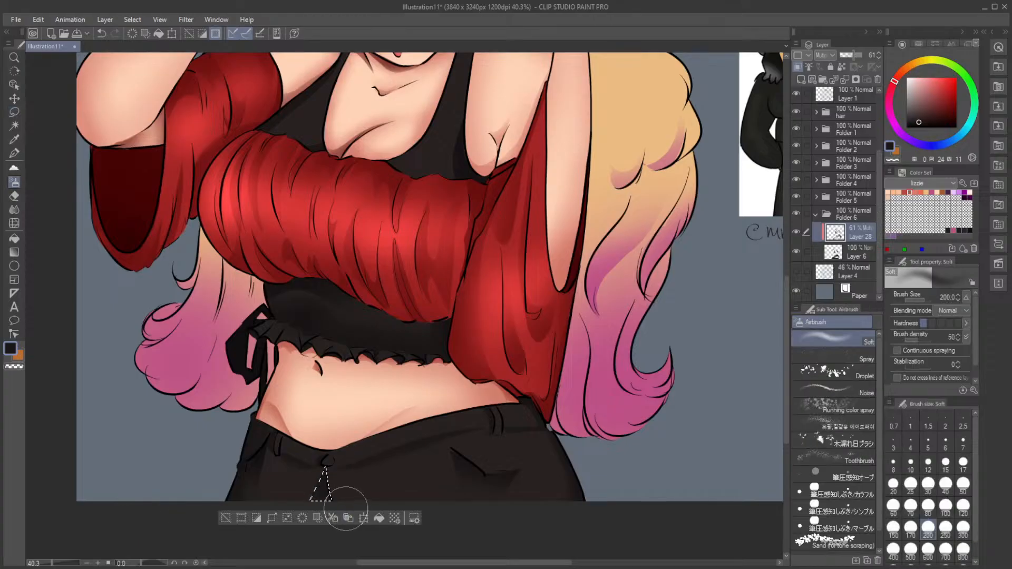
click(225, 517)
key(m)
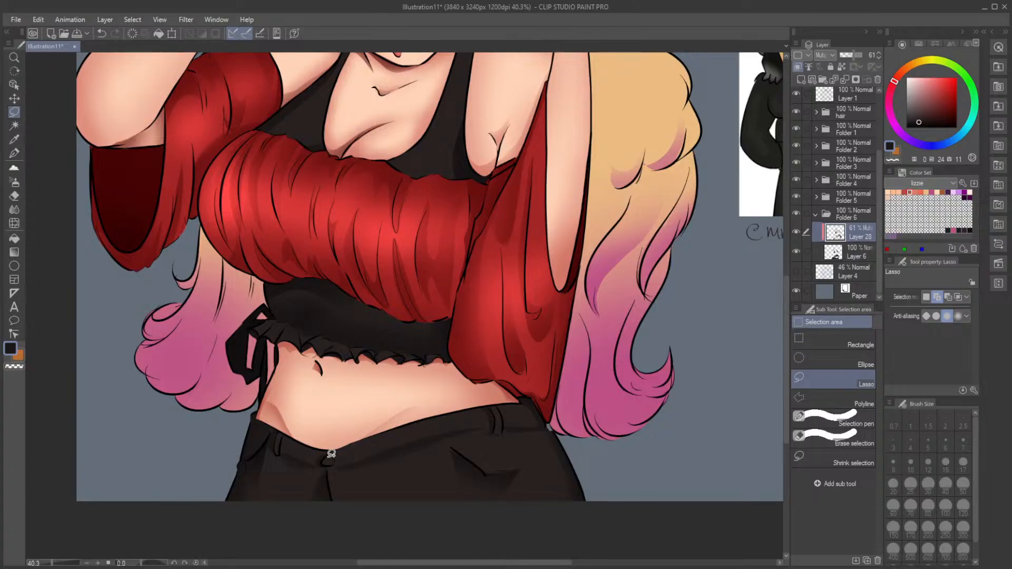
drag(331, 452, 322, 457)
key(b)
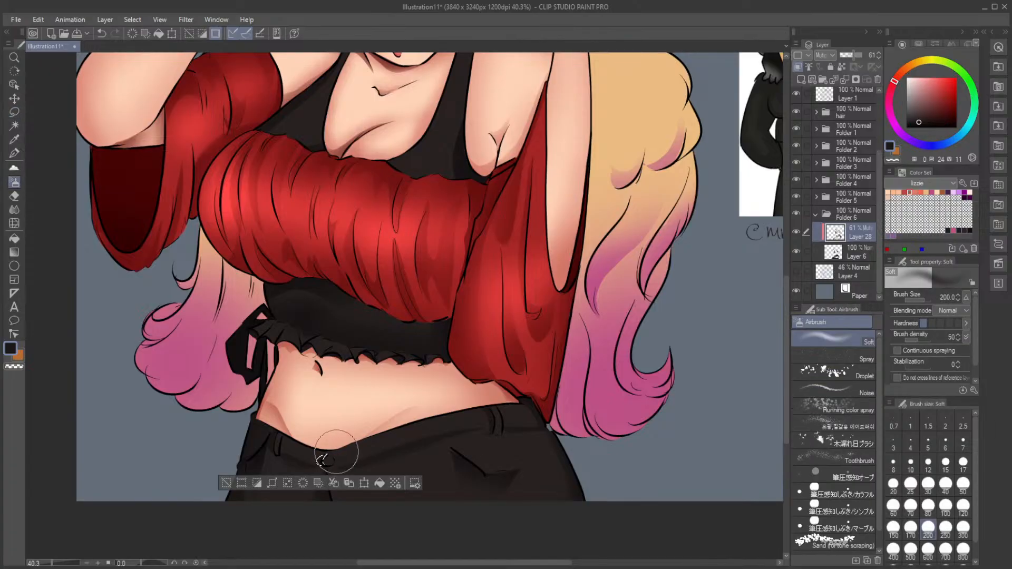
click(226, 483)
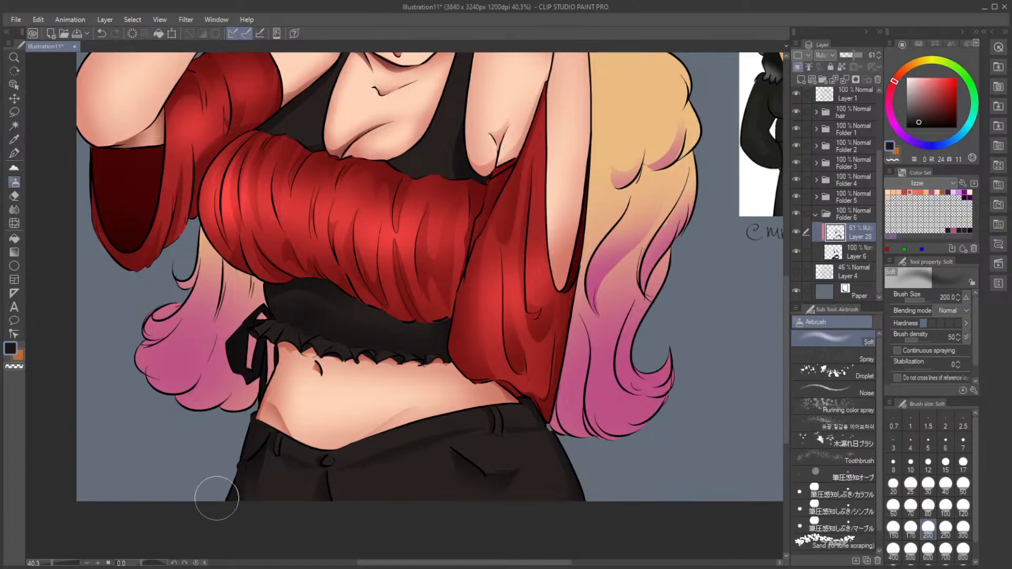
Step: Add a new raster layer above the clothing shading layer
key(m)
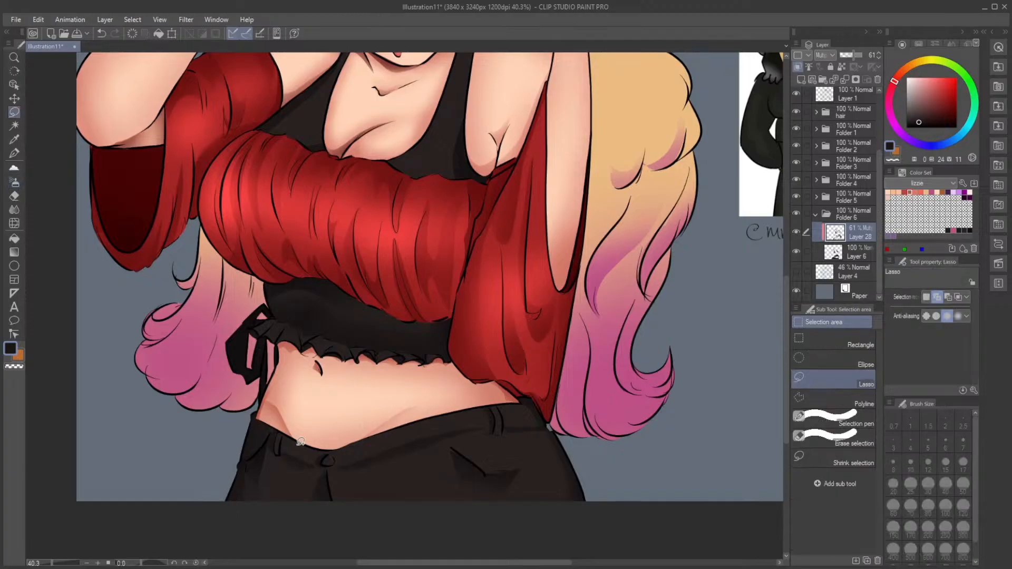
click(800, 79)
click(917, 90)
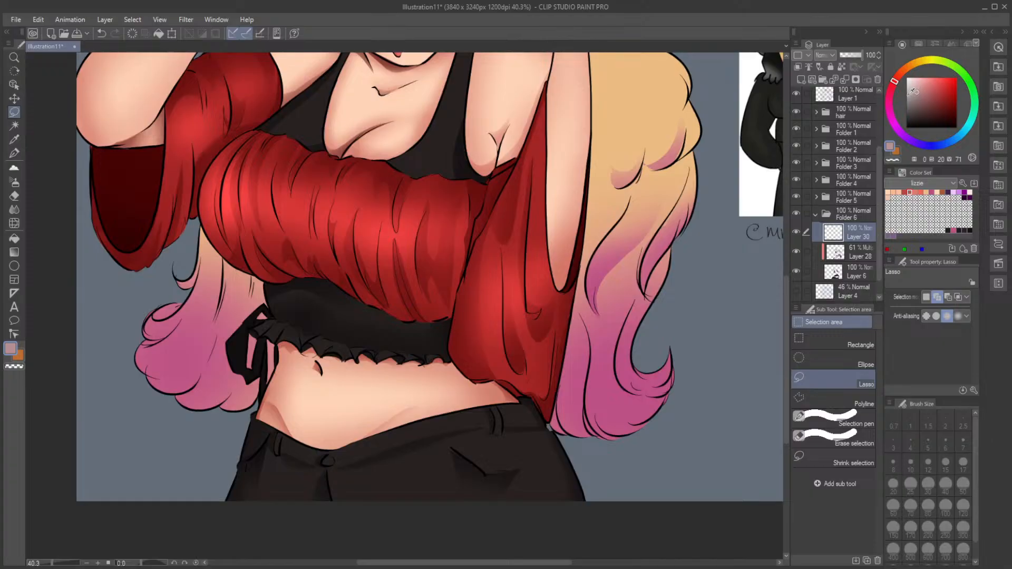
click(912, 82)
click(14, 153)
click(911, 465)
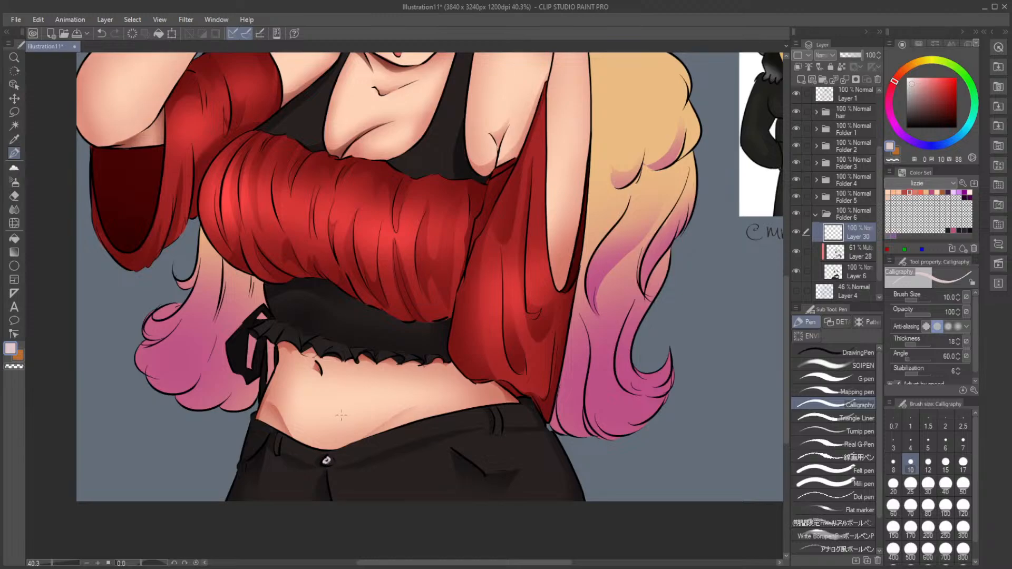
key(ctrl+z)
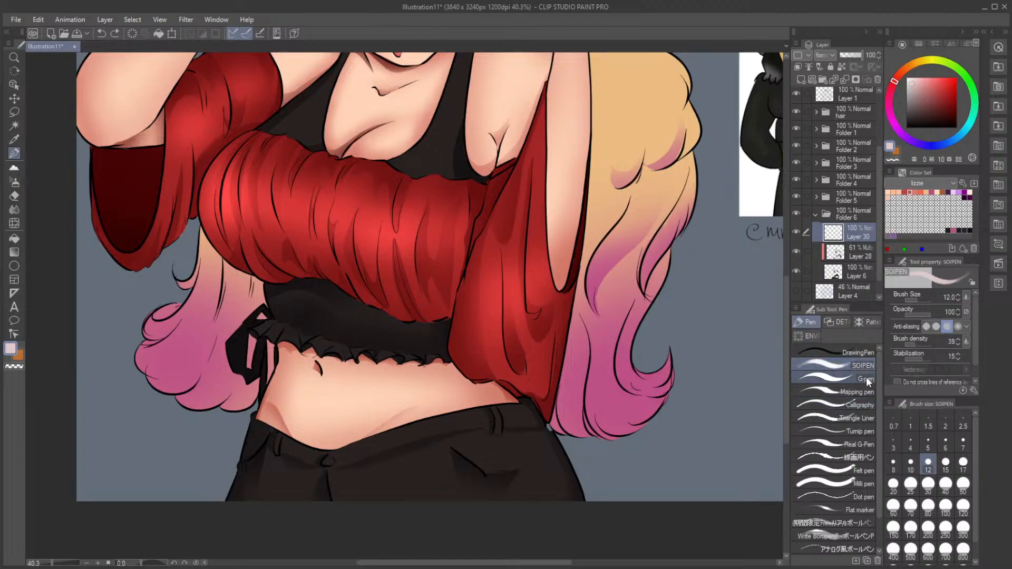
Step: Paint the trouser button pale blue (hue 233, saturation 18, value 73) with the G-pen at size 12
click(865, 378)
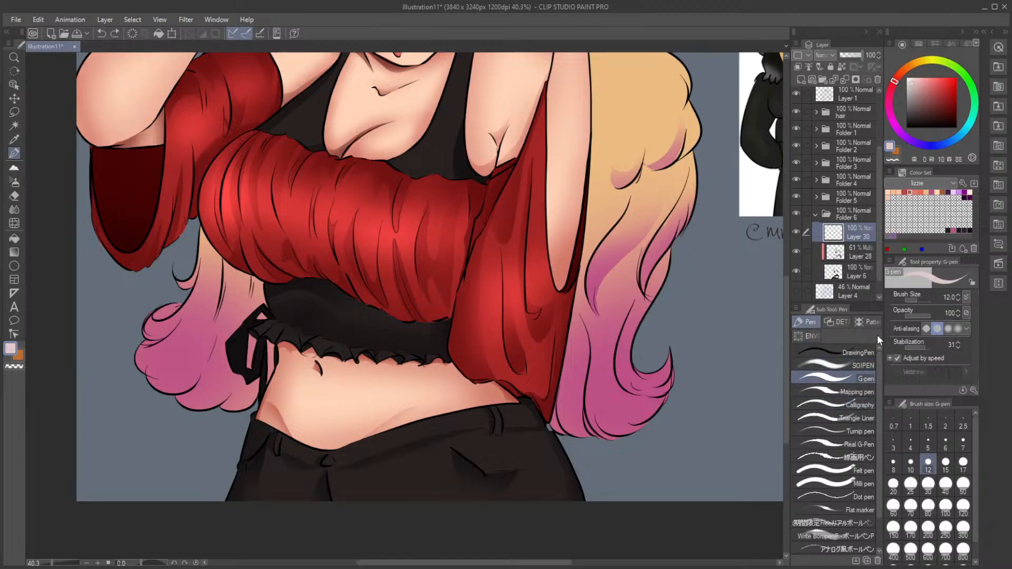
click(915, 90)
click(936, 145)
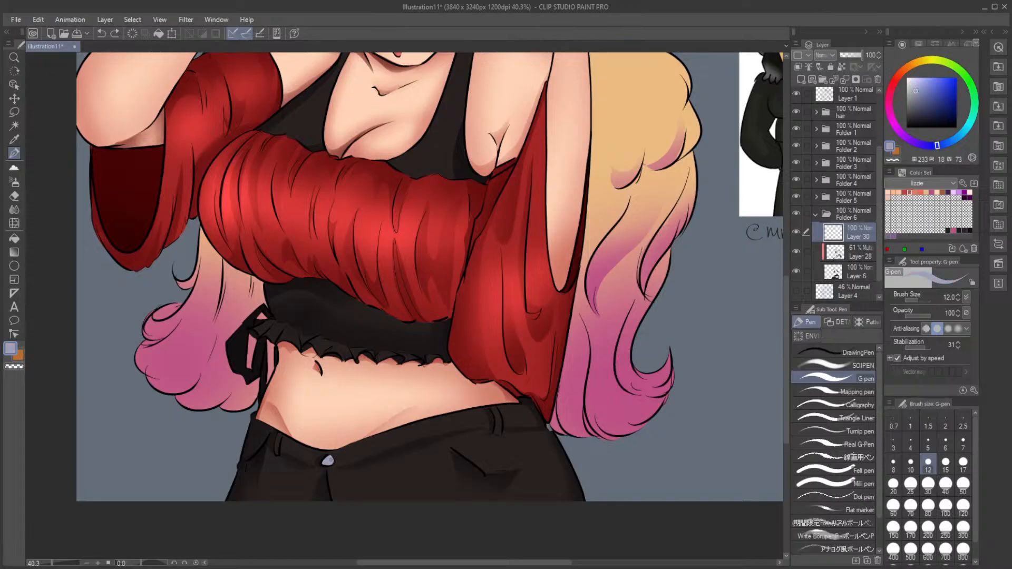
Step: Add a clipped layer above the button's colour layer and shade the trouser button dark blue-grey (hue 233, saturation 19, value 48)
scroll(318, 302, down, 2)
drag(317, 301, 362, 409)
scroll(363, 410, up, 4)
mouse_move(363, 480)
mouse_down()
mouse_move(370, 334)
mouse_move(444, 279)
mouse_up()
key(c)
scroll(369, 354, up, 2)
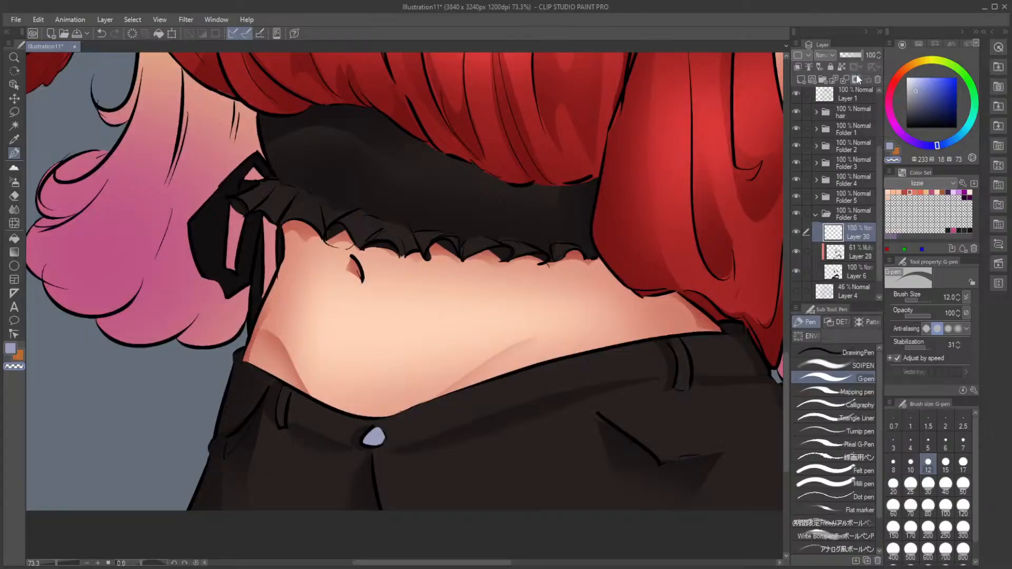
click(799, 79)
click(919, 100)
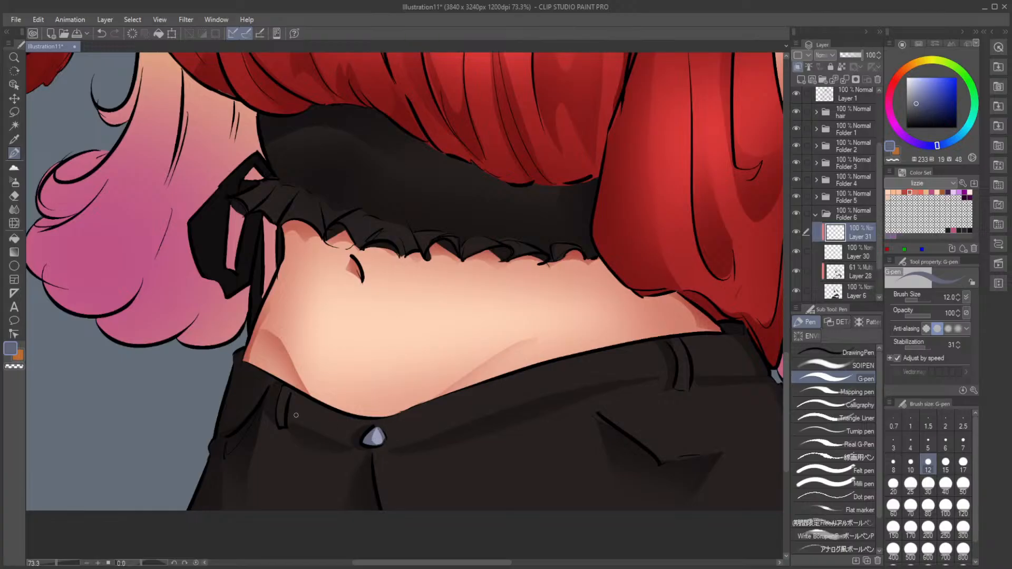
Step: Raise the opacity of the clothing shading layer (Layer 28) to 83% and compare the artwork with and without it
scroll(296, 415, down, 4)
drag(381, 319, 349, 423)
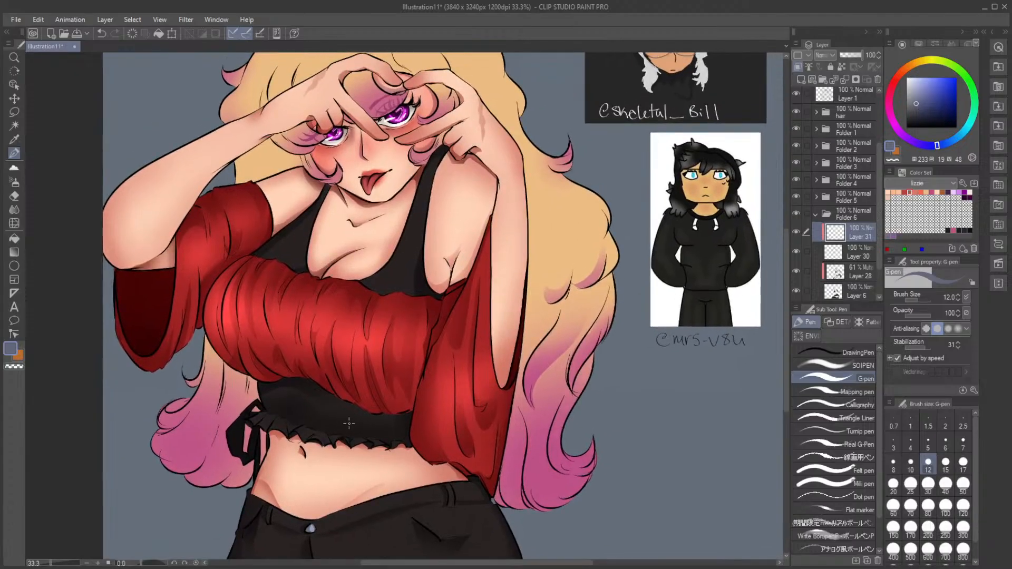
scroll(349, 424, down, 1)
scroll(353, 398, up, 3)
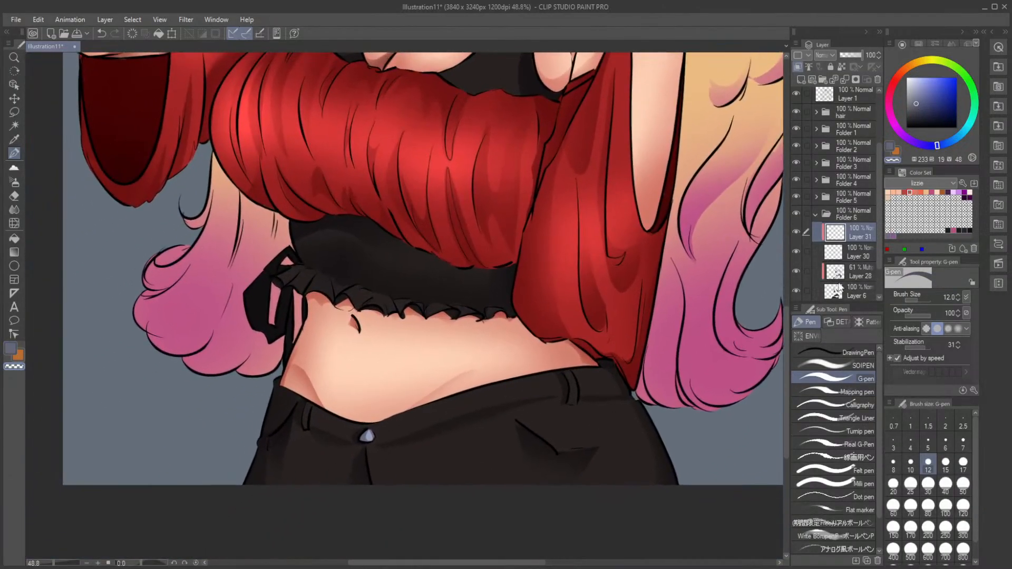
click(796, 271)
click(796, 271)
click(851, 273)
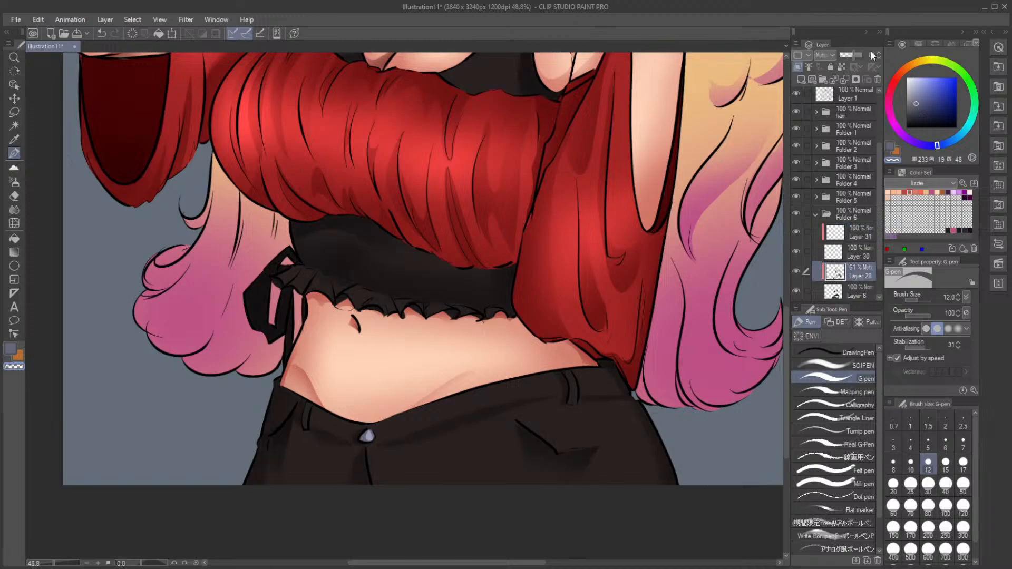
click(859, 54)
scroll(519, 213, down, 2)
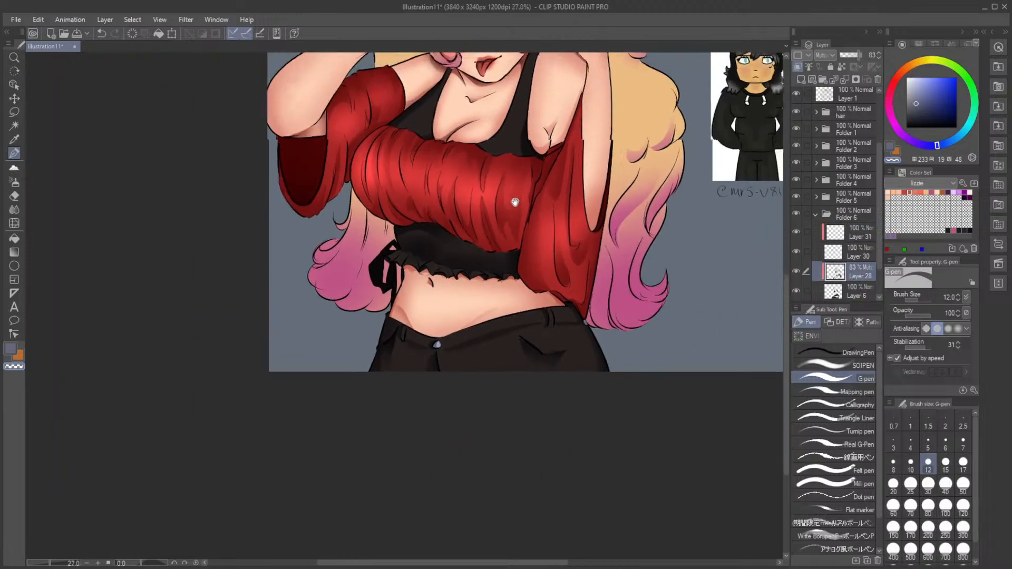
drag(515, 204, 444, 351)
scroll(443, 351, up, 1)
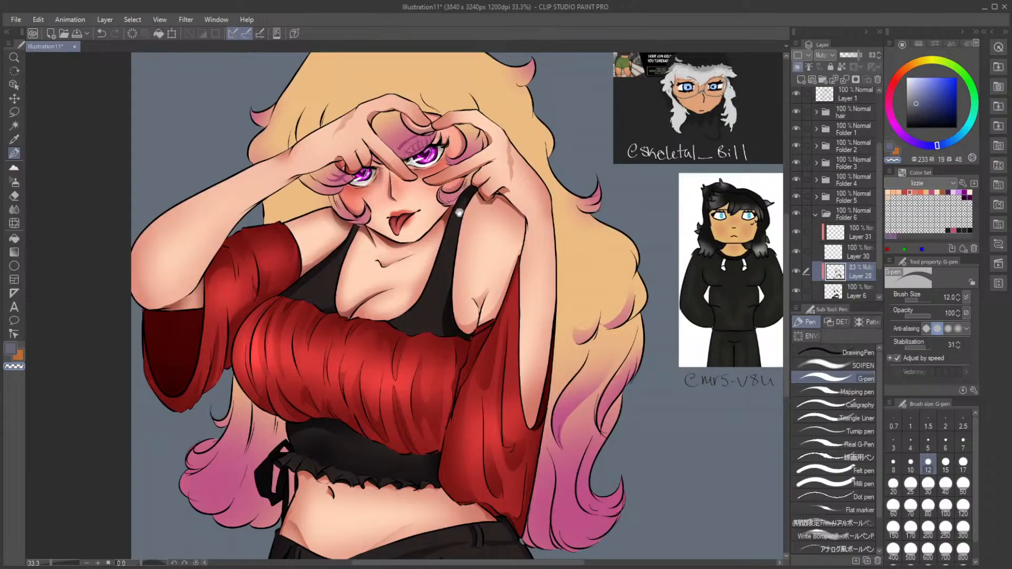
scroll(432, 249, down, 1)
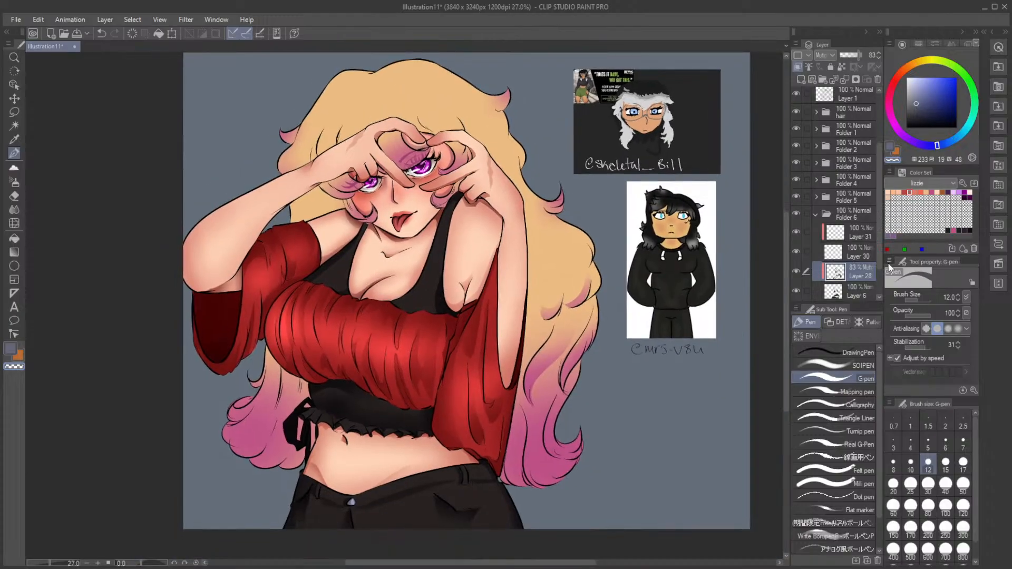
click(796, 270)
click(796, 270)
Step: Collapse Folder 6, check the other folders by toggling their visibility, and expand the hair folder
click(815, 211)
click(796, 199)
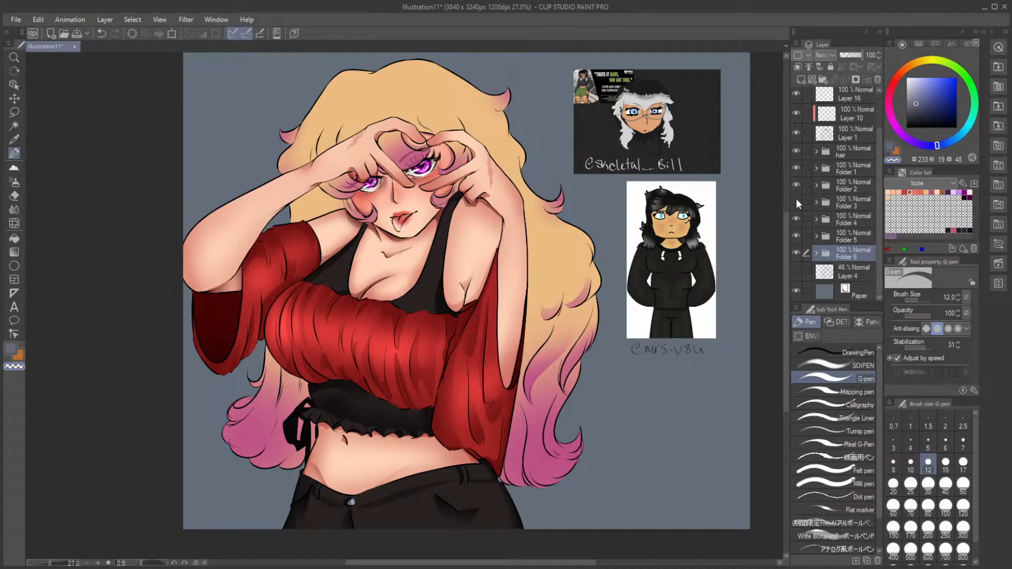
click(796, 198)
click(796, 188)
click(796, 188)
click(797, 167)
click(796, 168)
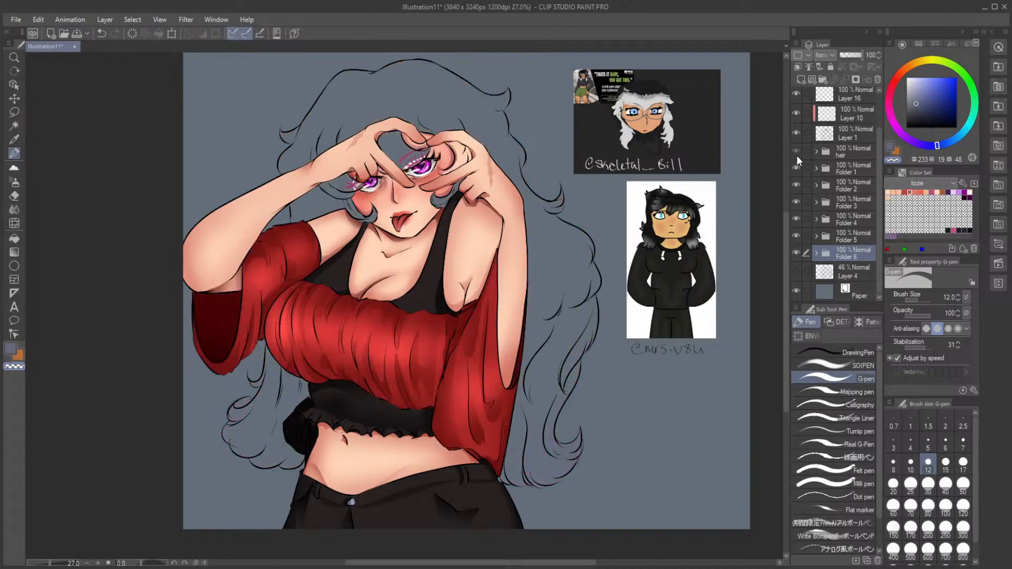
click(796, 151)
click(863, 150)
click(815, 153)
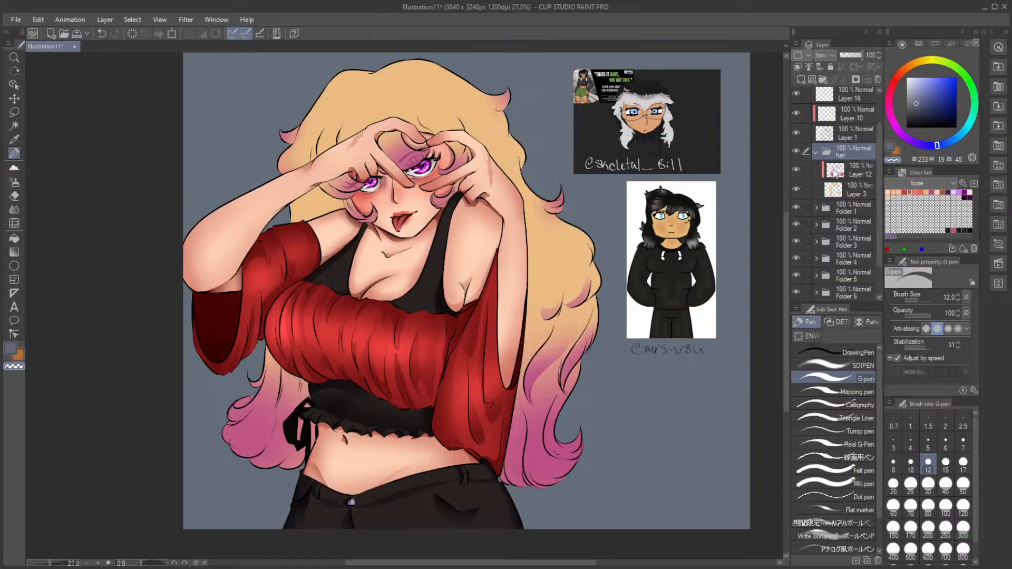
Step: Auto-select the area outside the hair from Layer 3 and erase stray pink there on Layer 12 with the size 700 hard eraser
click(845, 171)
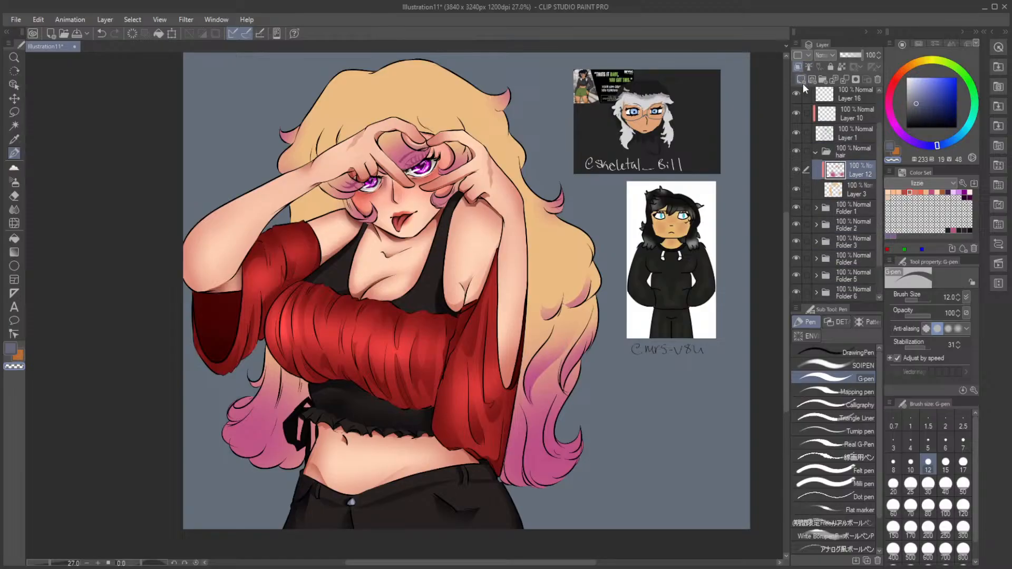
click(854, 194)
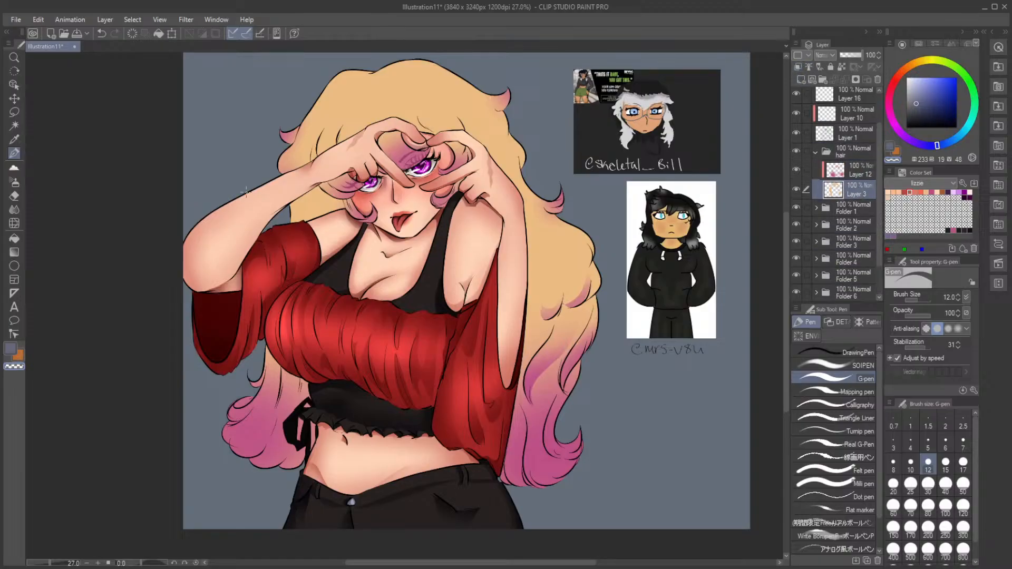
click(14, 125)
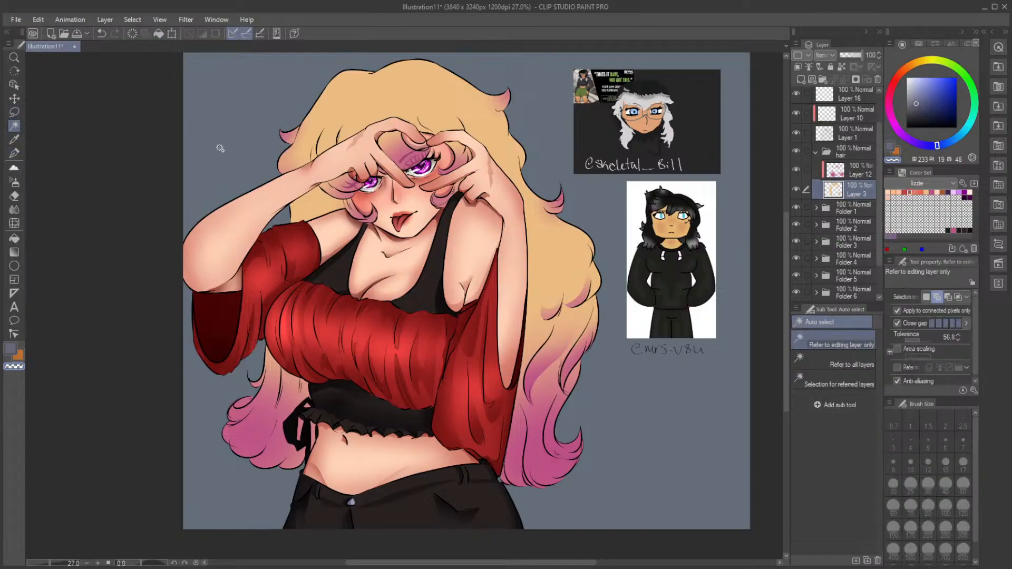
click(221, 148)
click(839, 174)
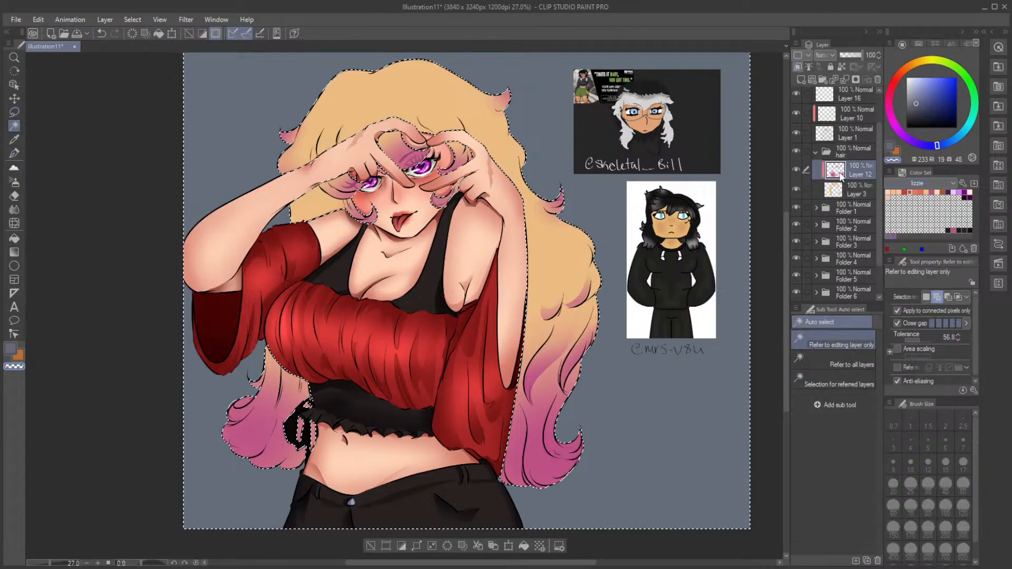
click(14, 196)
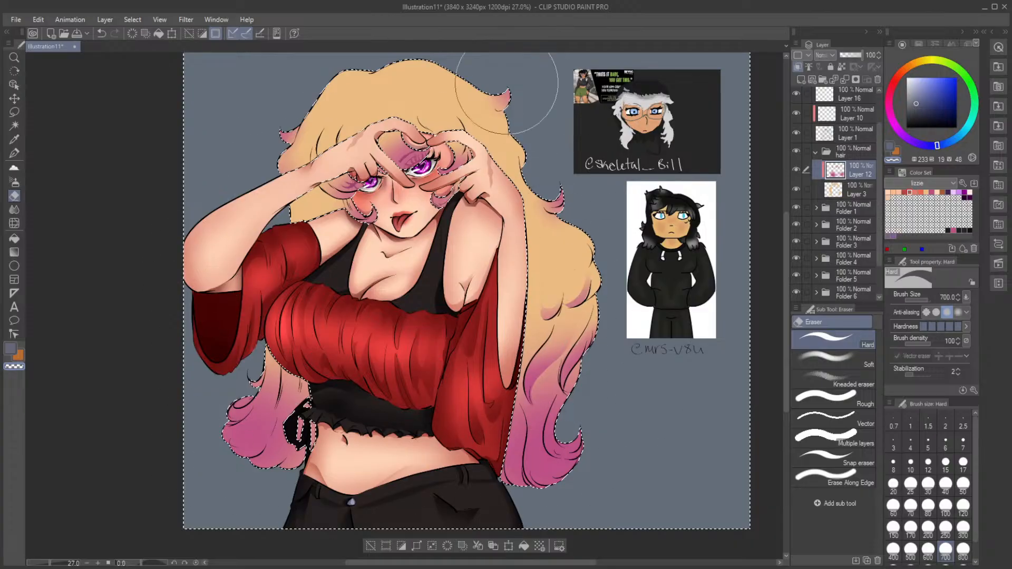
click(371, 546)
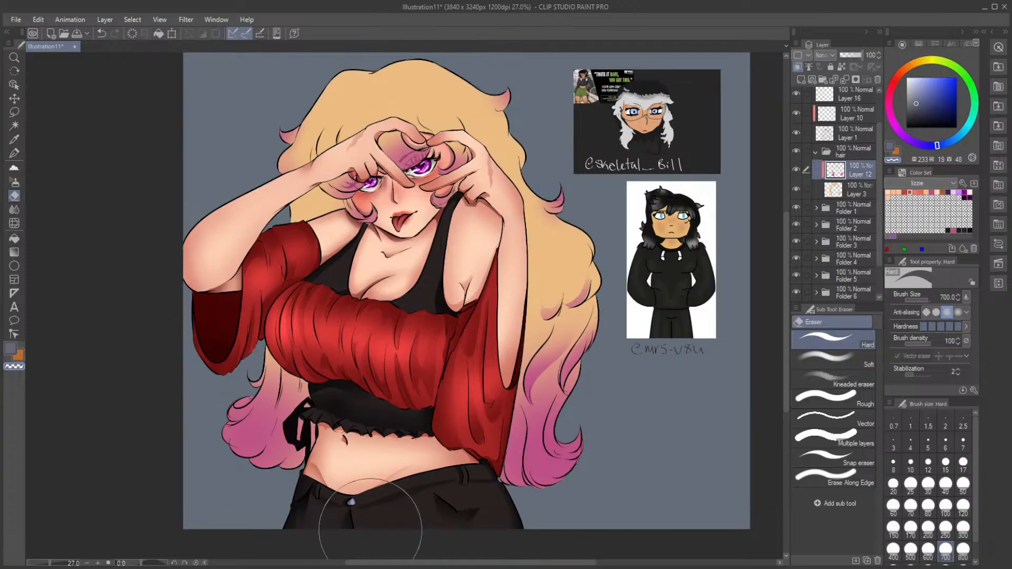
click(800, 80)
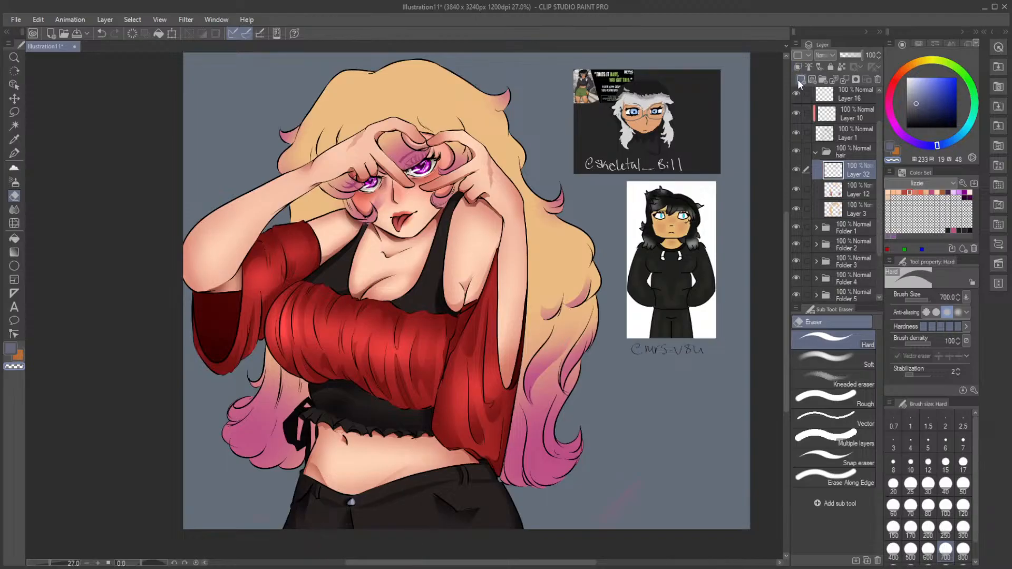
key(ctrl+z)
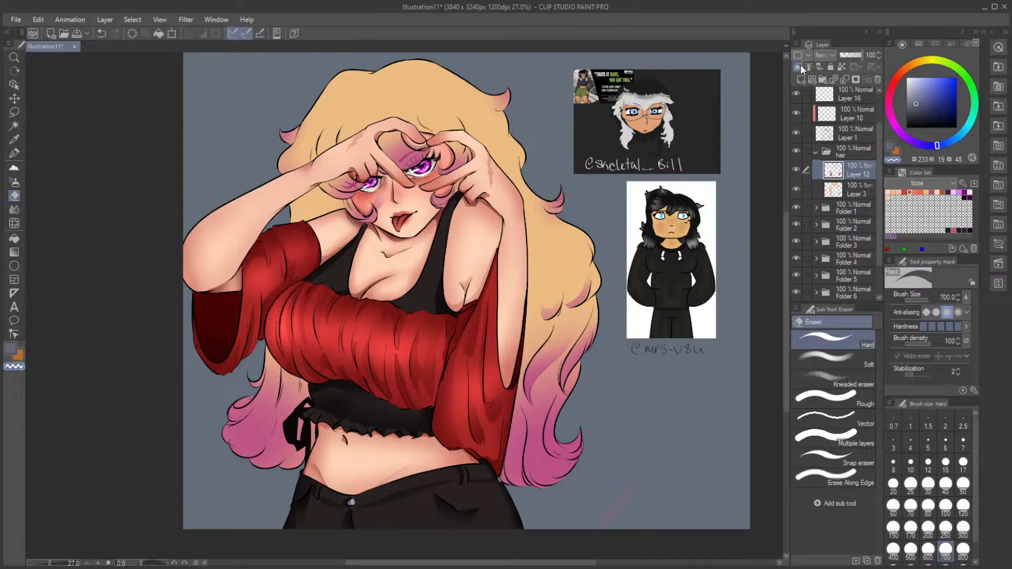
click(804, 67)
click(804, 67)
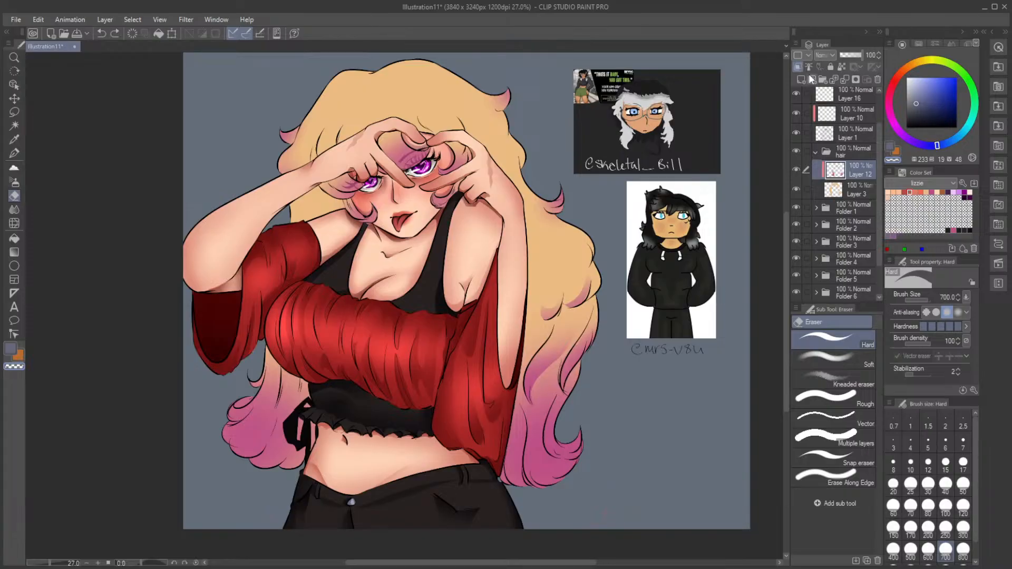
Step: Unclip the pink gradient layer, merge it into the hair base layer, and set up a blank clipped layer above it
click(855, 187)
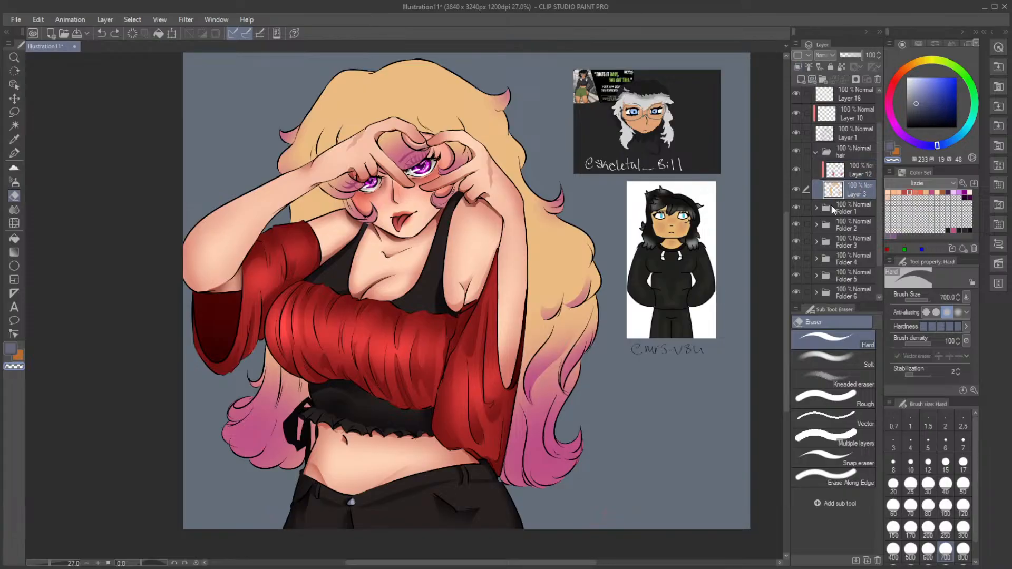
key(ctrl+shift+d)
click(855, 172)
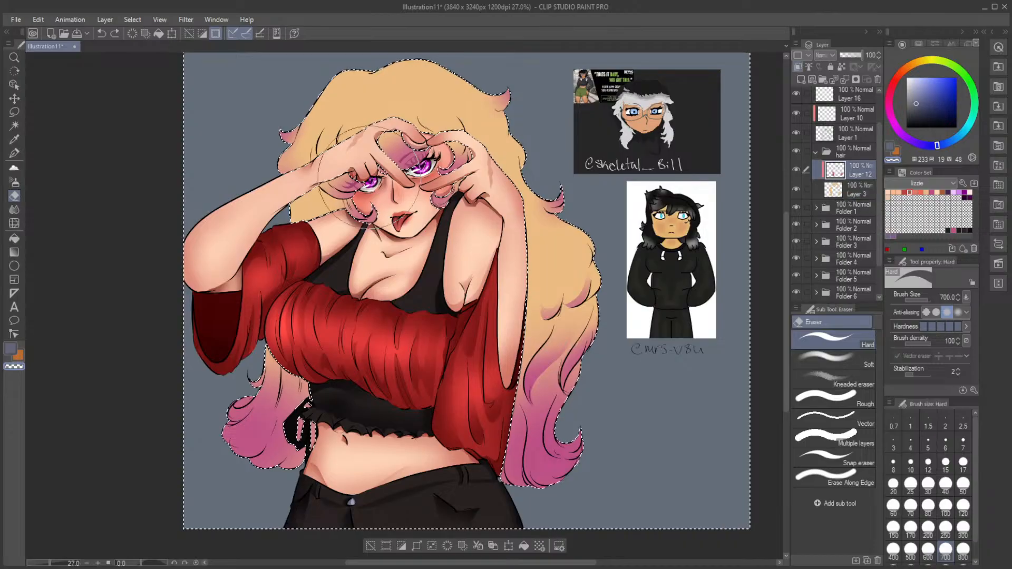
click(799, 67)
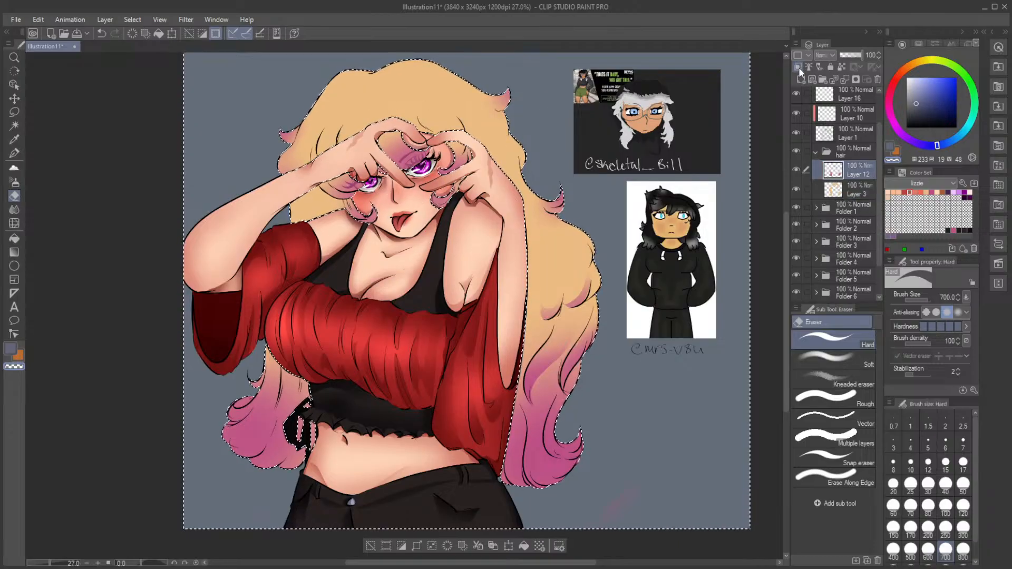
click(371, 546)
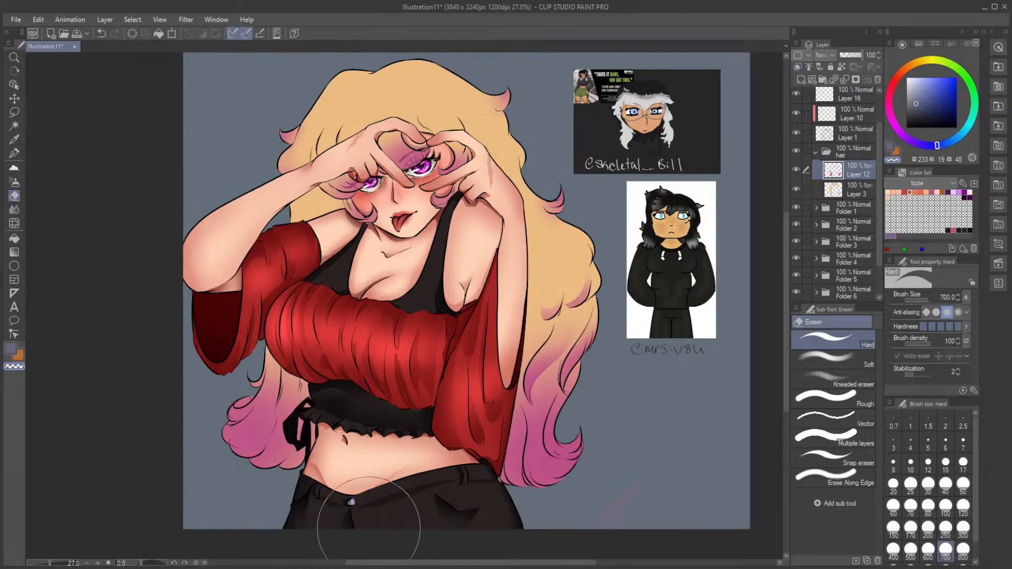
click(842, 79)
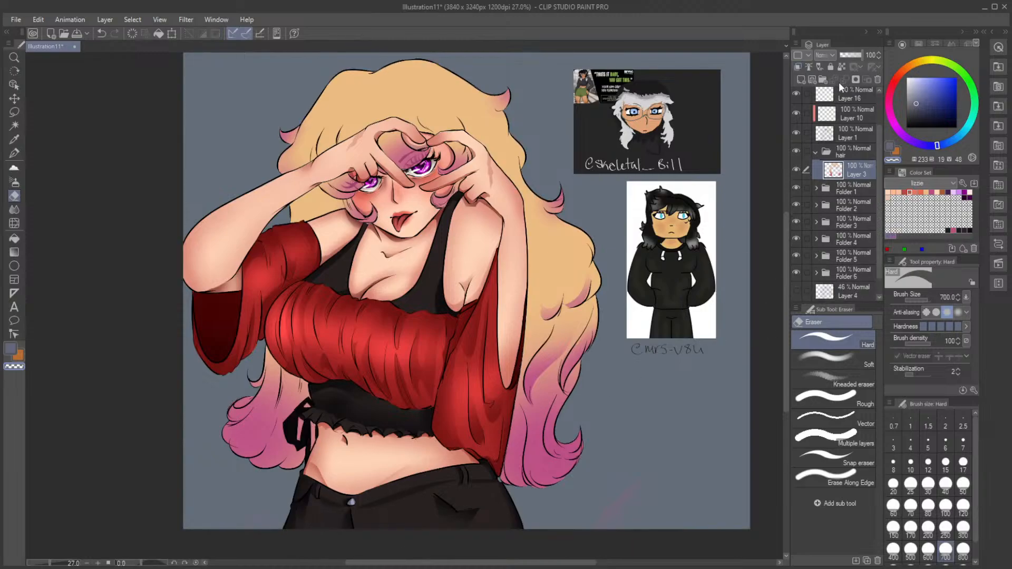
key(ctrl+z)
Step: Lasso the small outer curl of the image-left hair and try airbrushing it purple (hue 300, saturation 100, value 54)
scroll(332, 411, up, 3)
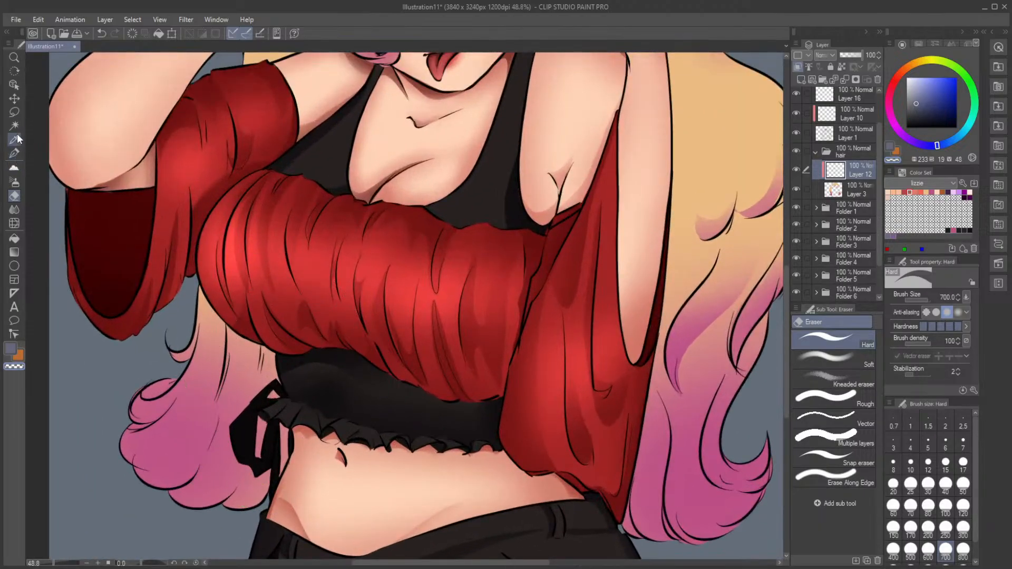
click(18, 115)
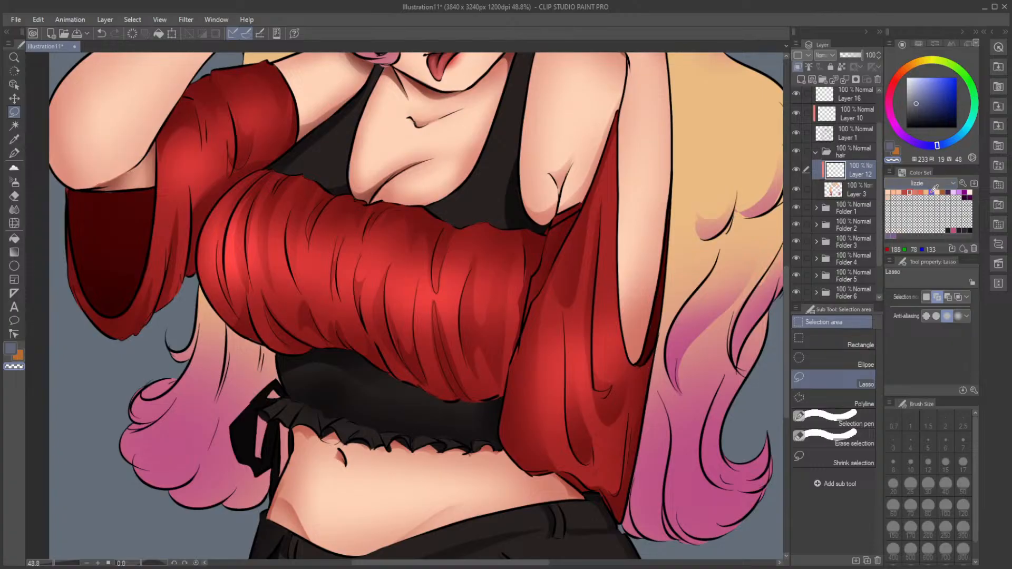
click(965, 193)
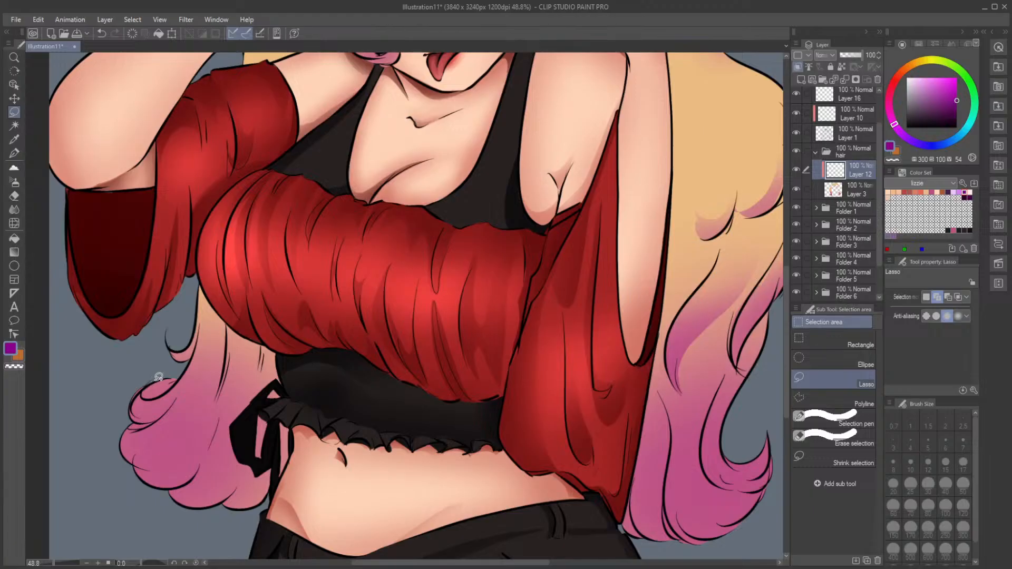
mouse_move(159, 377)
mouse_down()
mouse_move(142, 390)
mouse_move(148, 396)
mouse_move(186, 372)
mouse_move(150, 398)
mouse_move(161, 369)
mouse_up()
key(b)
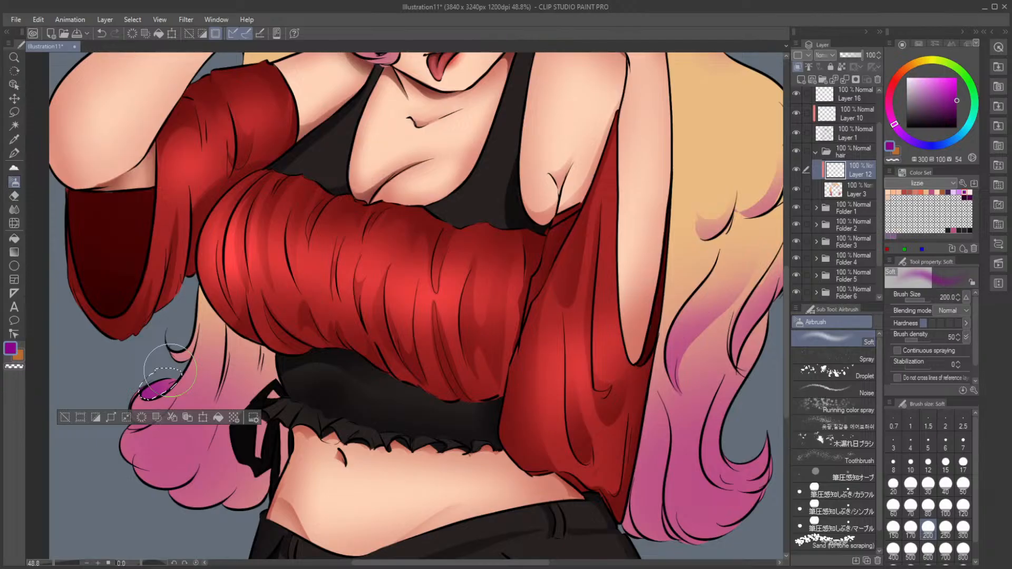
key(ctrl+z)
Step: Set the clipped hair layer to Multiply at 54% opacity and airbrush purple shadow into the small image-left curl
click(836, 85)
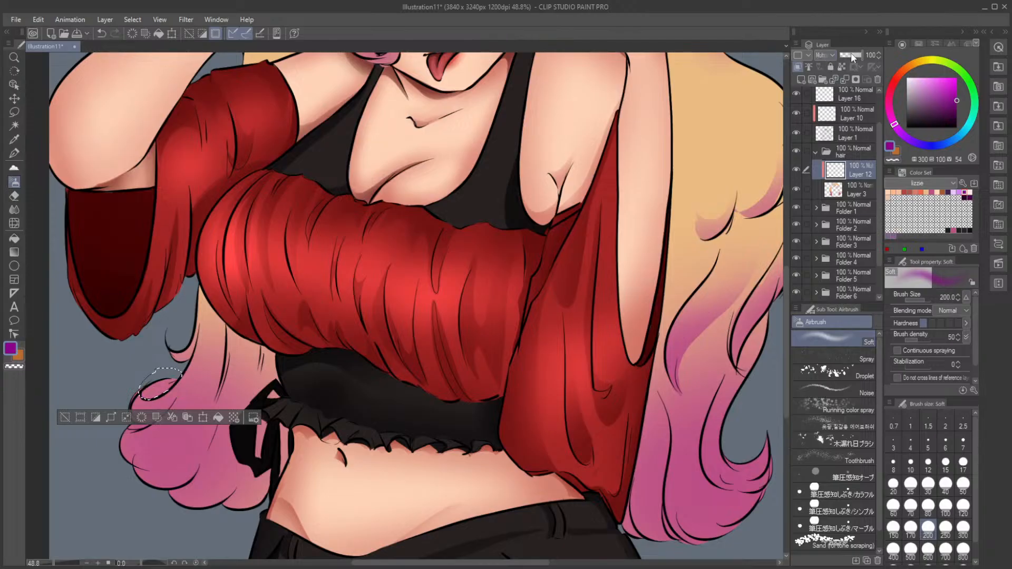
click(852, 54)
mouse_move(141, 395)
mouse_down()
mouse_move(145, 385)
mouse_move(130, 412)
mouse_move(175, 400)
mouse_move(158, 417)
mouse_move(115, 428)
mouse_move(143, 466)
mouse_move(200, 406)
mouse_move(173, 476)
mouse_move(215, 422)
mouse_move(181, 489)
mouse_move(224, 463)
mouse_move(240, 469)
mouse_move(232, 496)
mouse_move(276, 468)
mouse_move(256, 511)
mouse_move(136, 514)
mouse_move(122, 432)
mouse_up()
click(65, 417)
key(m)
key(b)
click(65, 449)
Step: Try airbrushing purple shadow into a lasso selection along the lower image-left hair curls, and undo it
key(m)
key(b)
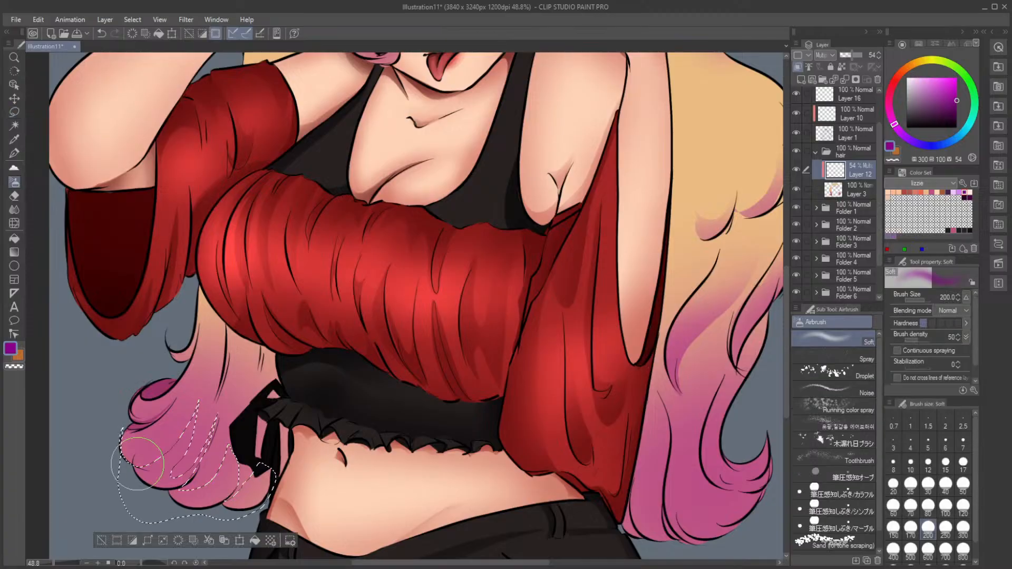
mouse_move(97, 464)
mouse_down()
mouse_move(261, 500)
mouse_move(141, 497)
mouse_up()
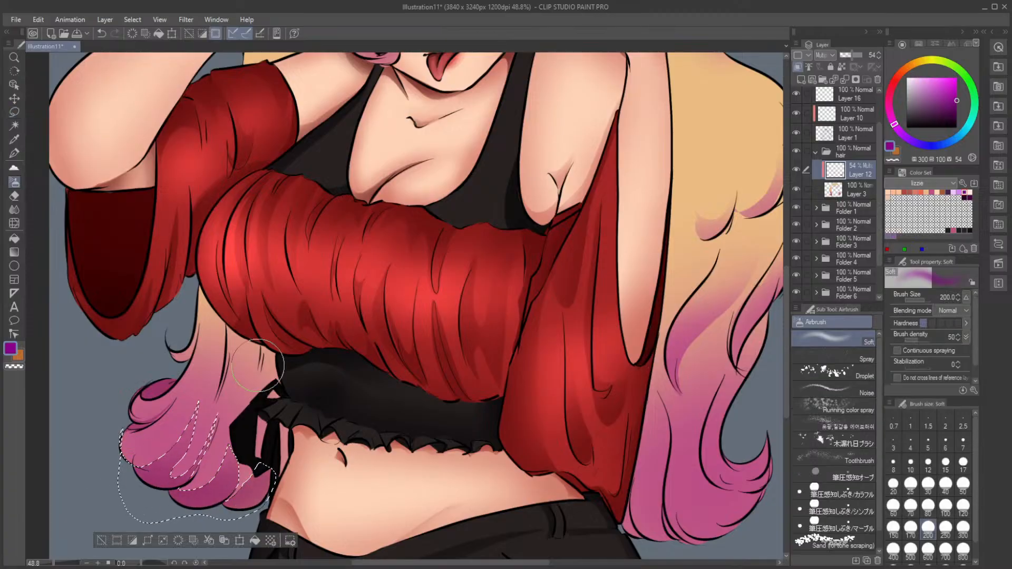
click(101, 540)
key(j)
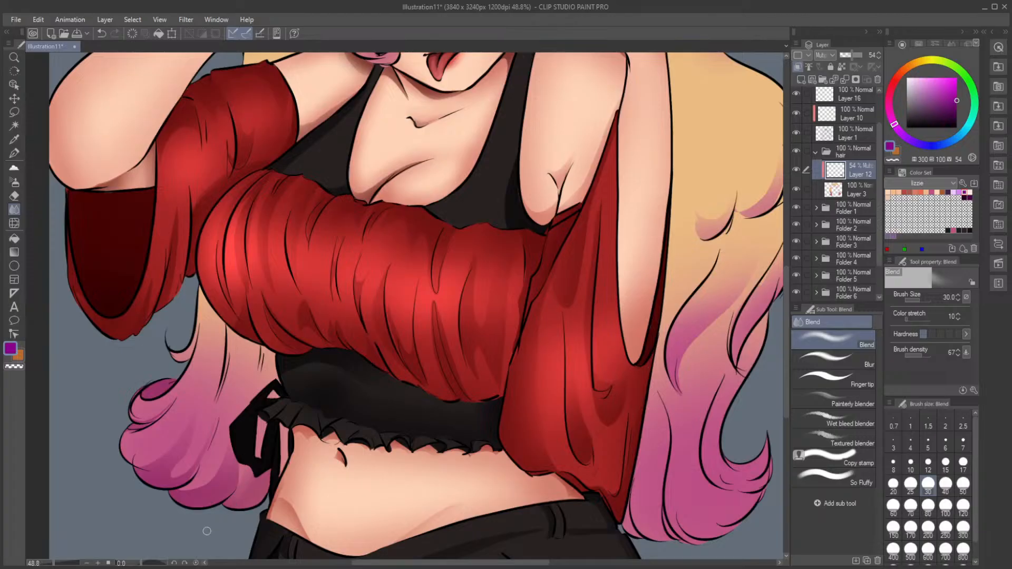
key(ctrl+z)
key(ctrl+z)
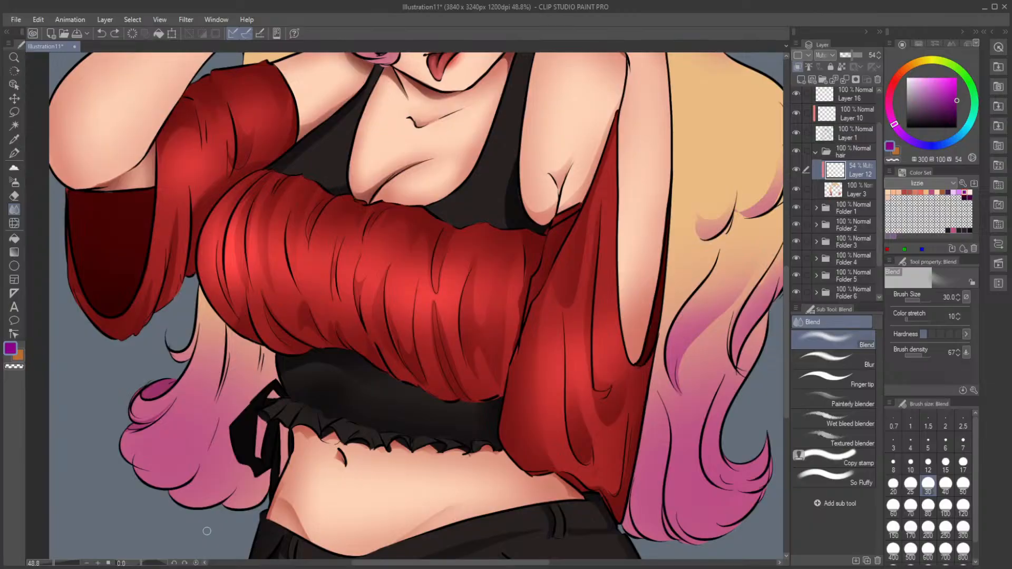
Step: Lasso the lower image-left hair curls, trim the selection near the small outer curl, airbrush purple shadow inside, and deselect
key(m)
mouse_move(156, 420)
mouse_down()
mouse_move(203, 424)
mouse_move(184, 464)
mouse_move(201, 462)
mouse_move(222, 425)
mouse_move(217, 481)
mouse_move(245, 461)
mouse_move(274, 466)
mouse_move(272, 495)
mouse_move(168, 524)
mouse_move(129, 410)
mouse_up()
key(b)
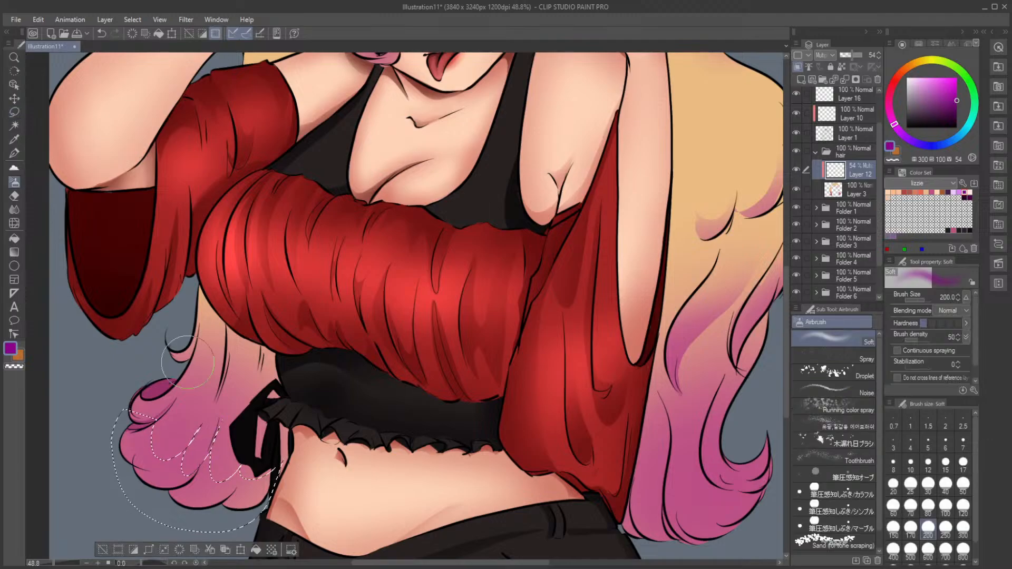
key(m)
click(947, 297)
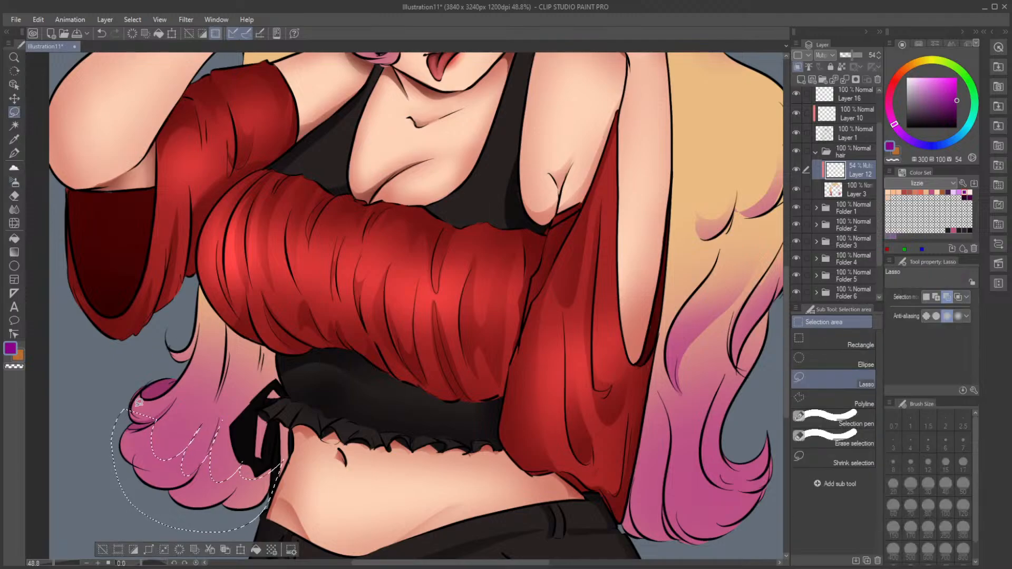
mouse_move(135, 399)
mouse_down()
mouse_move(127, 412)
mouse_move(152, 418)
mouse_move(163, 402)
mouse_move(154, 399)
mouse_up()
key(b)
mouse_move(142, 437)
mouse_down()
mouse_move(241, 506)
mouse_move(148, 464)
mouse_up()
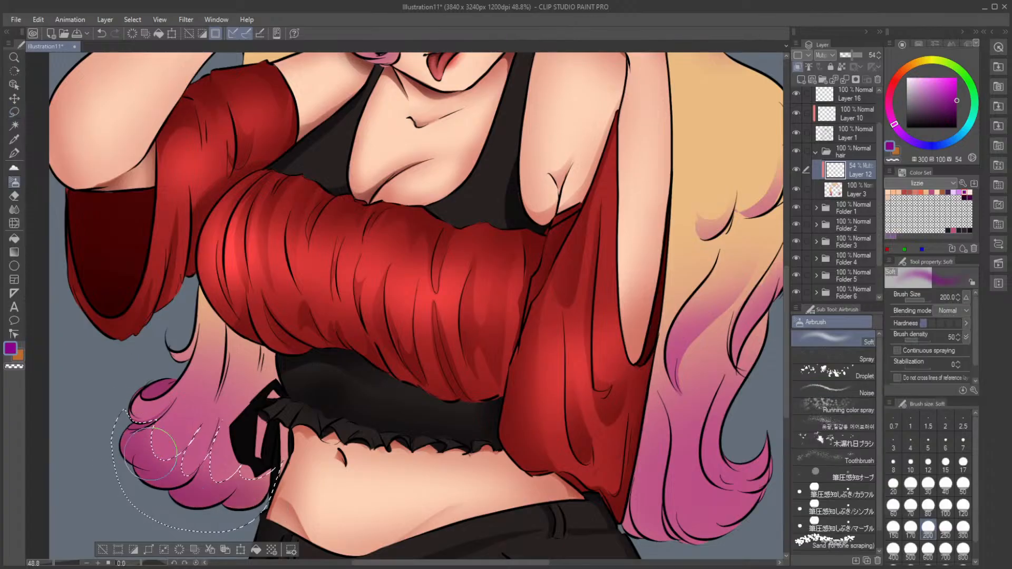
click(103, 550)
Step: Lasso the middle strands of the image-left hair above the curls, airbrush purple shadow into them, and deselect
key(m)
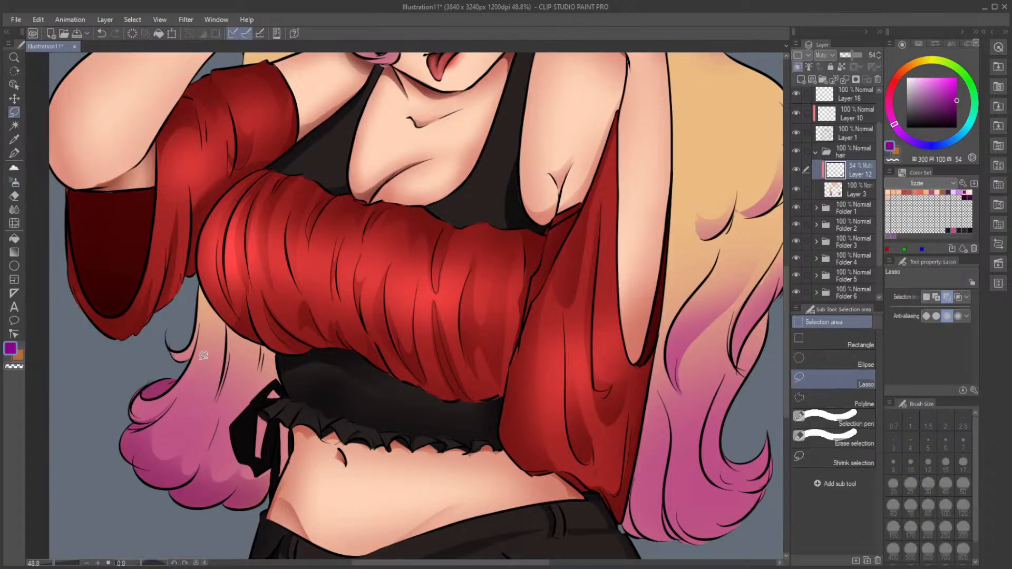
mouse_move(167, 333)
mouse_down()
mouse_move(177, 366)
mouse_move(201, 337)
mouse_move(167, 331)
mouse_move(196, 370)
mouse_move(224, 359)
mouse_move(211, 452)
mouse_move(193, 395)
mouse_move(177, 399)
mouse_move(194, 348)
mouse_move(205, 409)
mouse_up()
key(b)
key(m)
key(b)
click(102, 470)
Step: Airbrush purple shadow into lasso selections of the image-left hair around the black ribbon bow and in the narrow gap beside it
key(m)
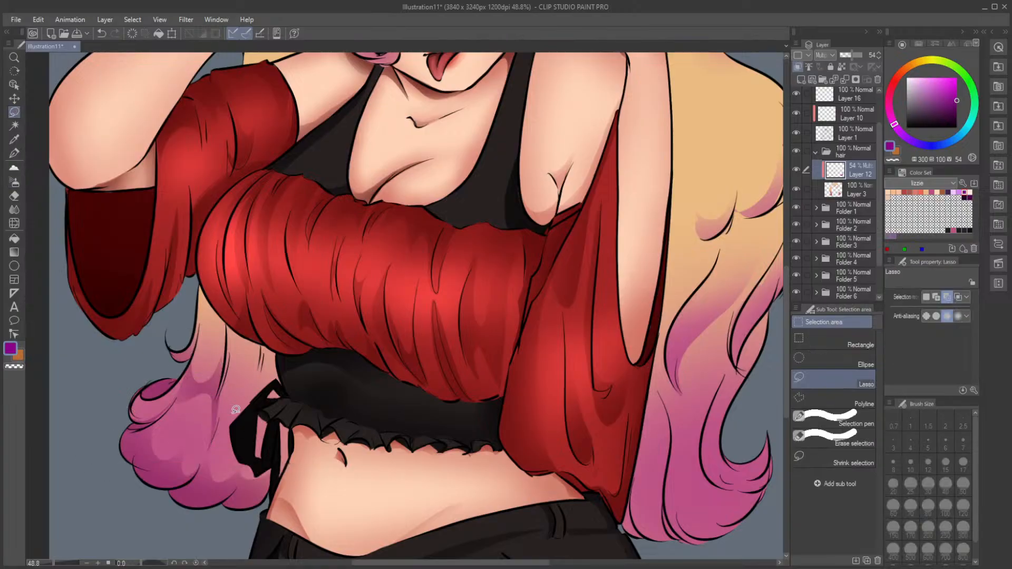
mouse_move(286, 397)
mouse_down()
mouse_move(259, 419)
mouse_move(263, 459)
mouse_move(274, 402)
mouse_move(258, 463)
mouse_up()
key(b)
click(174, 480)
key(m)
mouse_move(286, 425)
mouse_down()
mouse_move(287, 415)
mouse_move(285, 476)
mouse_up()
key(b)
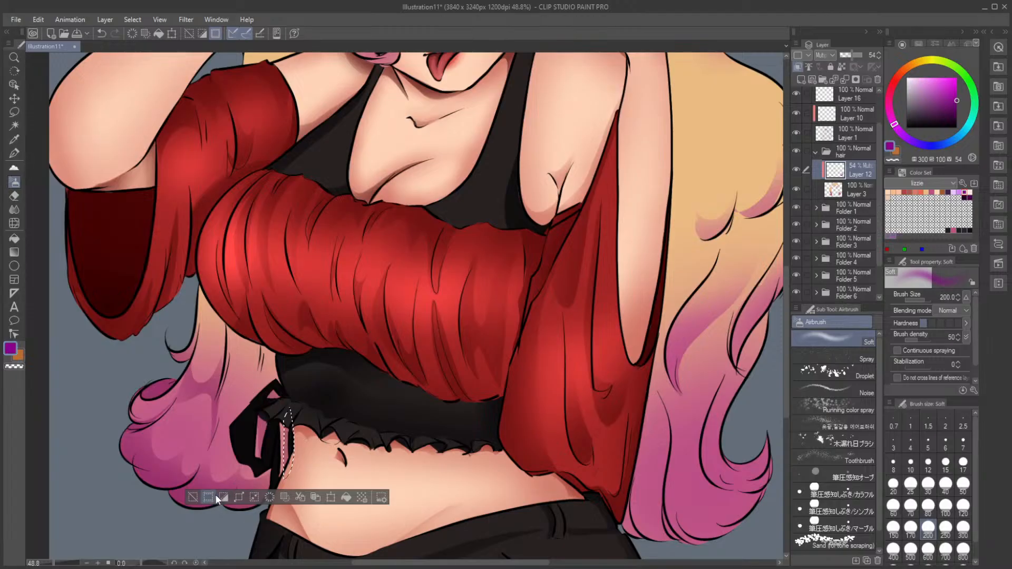
click(193, 497)
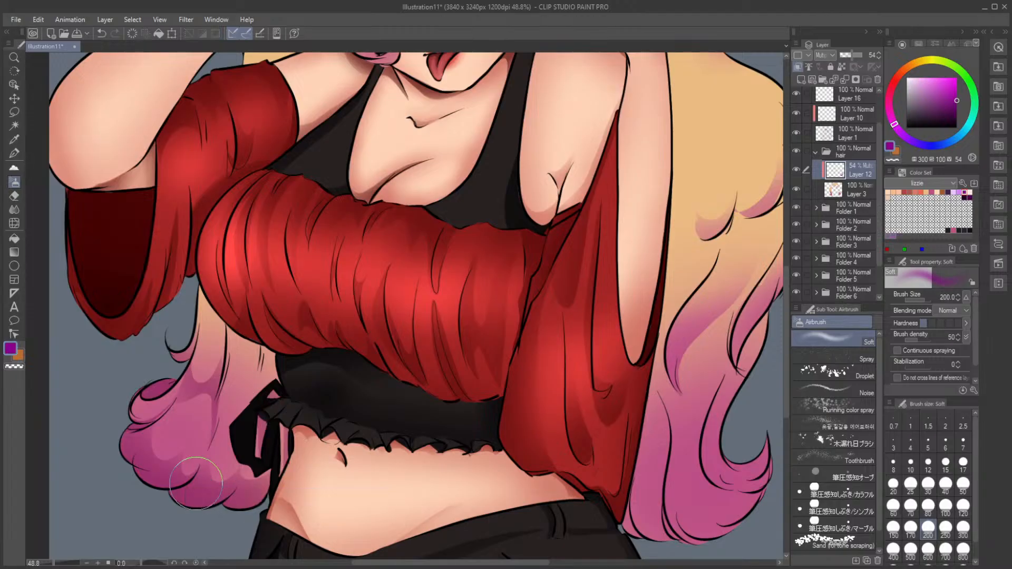
Step: Lasso the hair directly beneath the red top at the image-left waist, airbrush purple shadow there, and deselect
key(m)
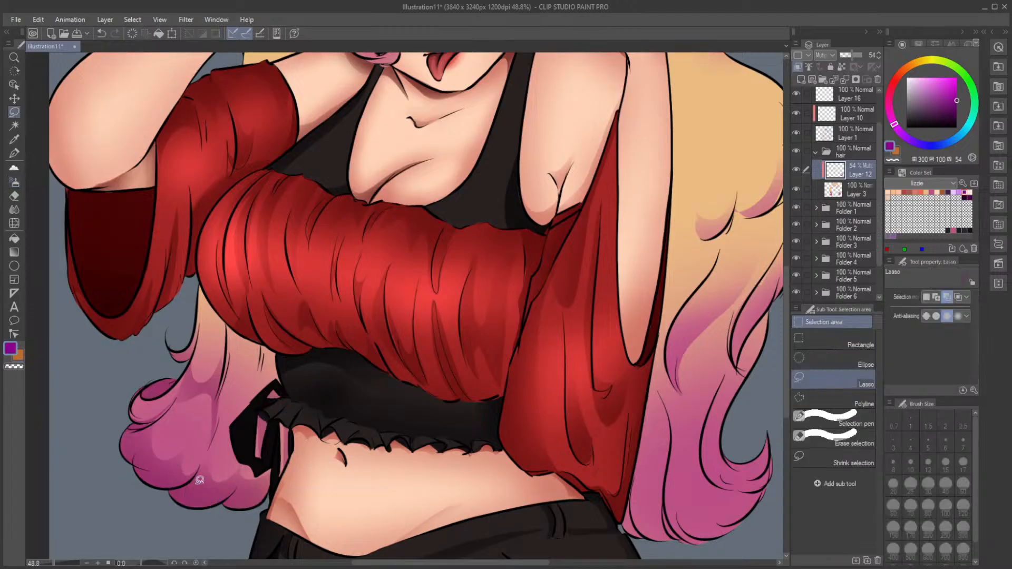
mouse_move(230, 322)
mouse_down()
mouse_move(229, 347)
mouse_move(255, 397)
mouse_move(279, 385)
mouse_move(286, 409)
mouse_move(290, 341)
mouse_move(272, 372)
mouse_move(262, 344)
mouse_up()
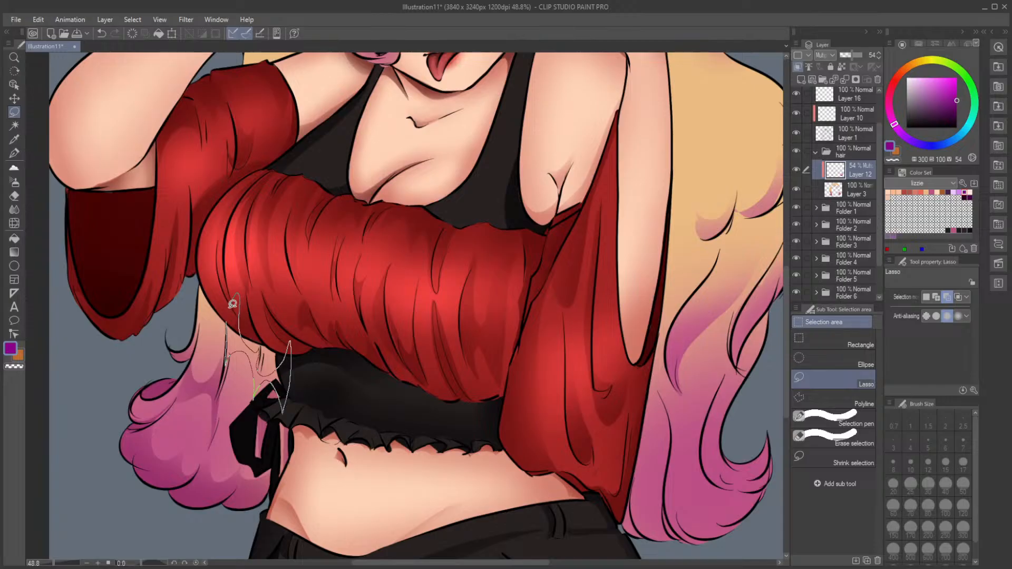
key(b)
mouse_move(233, 305)
mouse_down()
mouse_move(227, 321)
mouse_move(305, 366)
mouse_up()
click(164, 431)
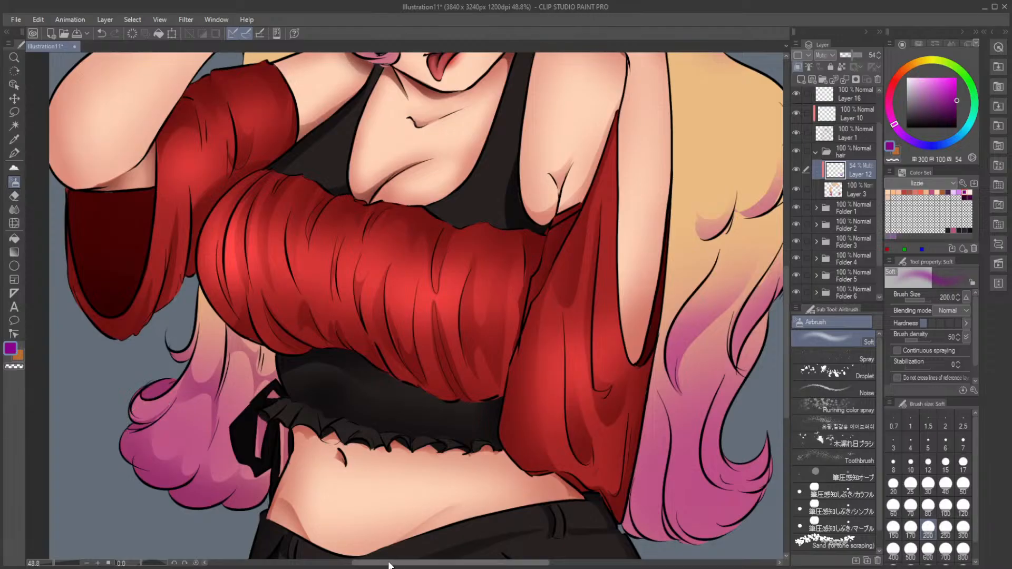
Step: Try airbrushing purple shadow into a lasso selection across the image-right hair ends and upturned tip, and undo it
drag(389, 562, 449, 558)
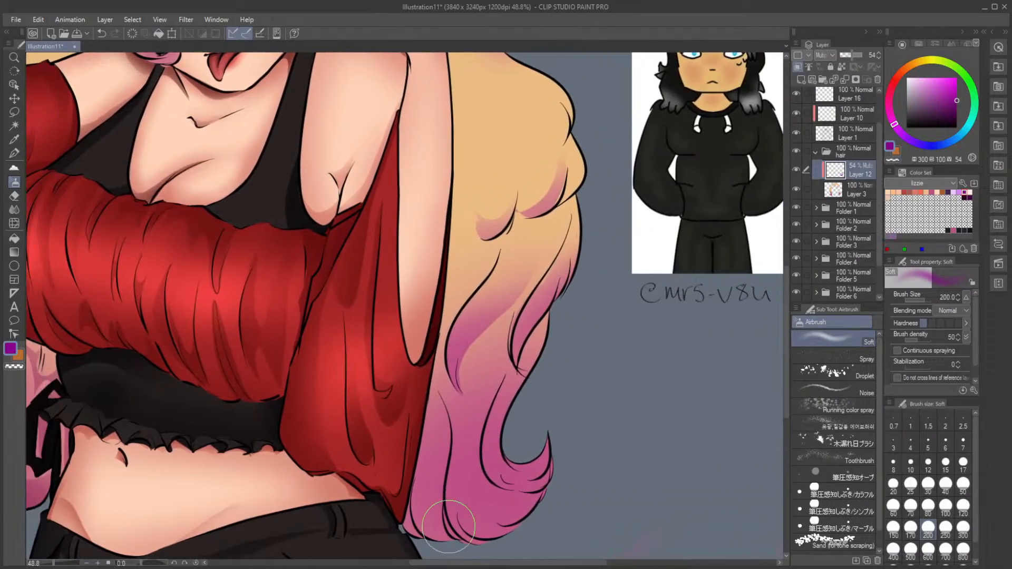
scroll(785, 369, down, 3)
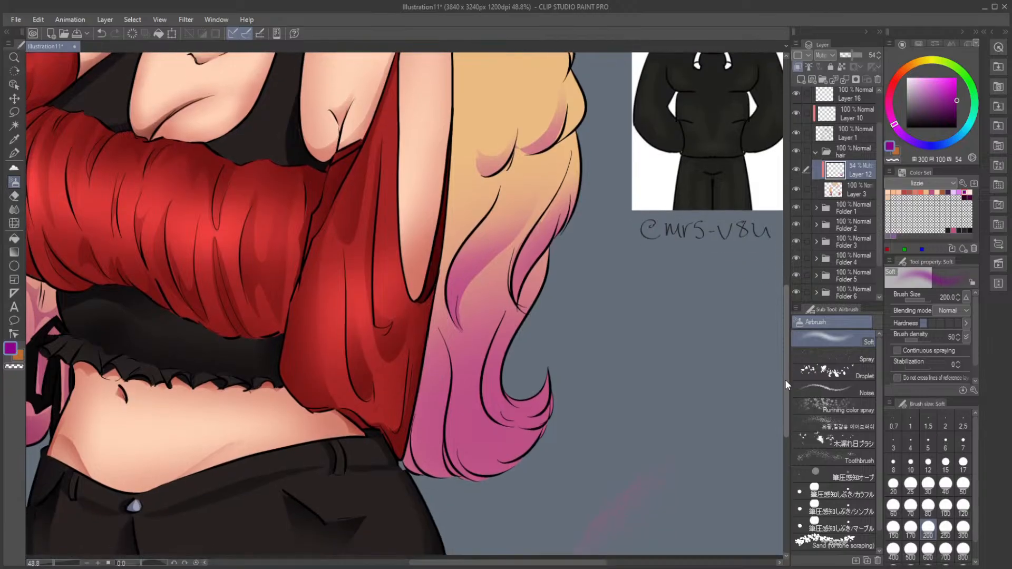
key(m)
mouse_move(406, 420)
mouse_down()
mouse_move(420, 479)
mouse_move(435, 480)
mouse_move(423, 461)
mouse_move(439, 464)
mouse_move(443, 444)
mouse_up()
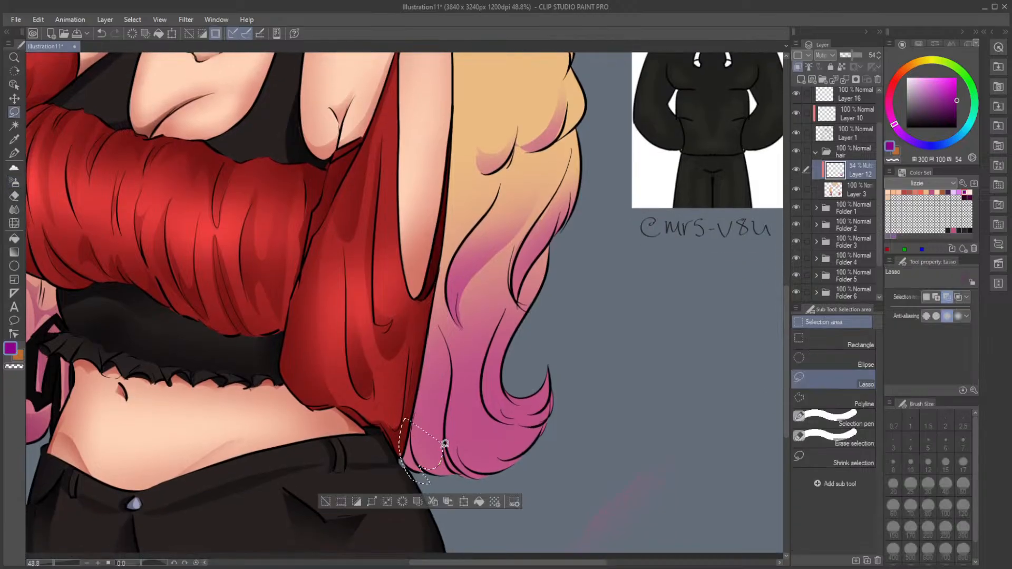
click(325, 501)
mouse_move(401, 415)
mouse_down()
mouse_move(410, 435)
mouse_move(438, 427)
mouse_move(454, 394)
mouse_move(451, 418)
mouse_move(471, 431)
mouse_move(487, 405)
mouse_move(497, 411)
mouse_move(503, 385)
mouse_move(552, 361)
mouse_move(571, 410)
mouse_up()
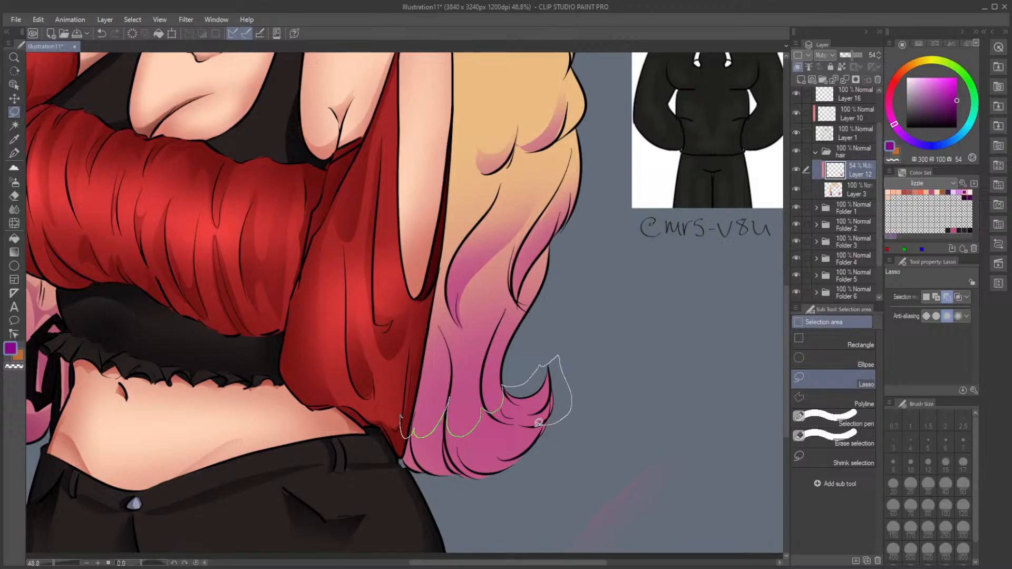
drag(502, 417, 499, 415)
key(b)
mouse_move(576, 373)
mouse_down()
mouse_move(533, 426)
mouse_move(594, 368)
mouse_up()
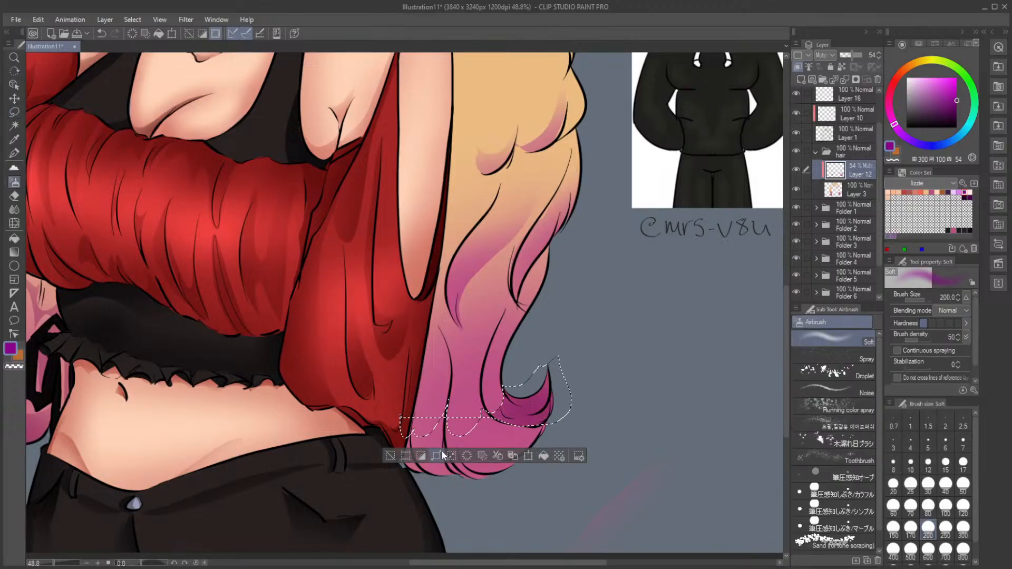
click(388, 453)
key(ctrl+z)
key(ctrl+z)
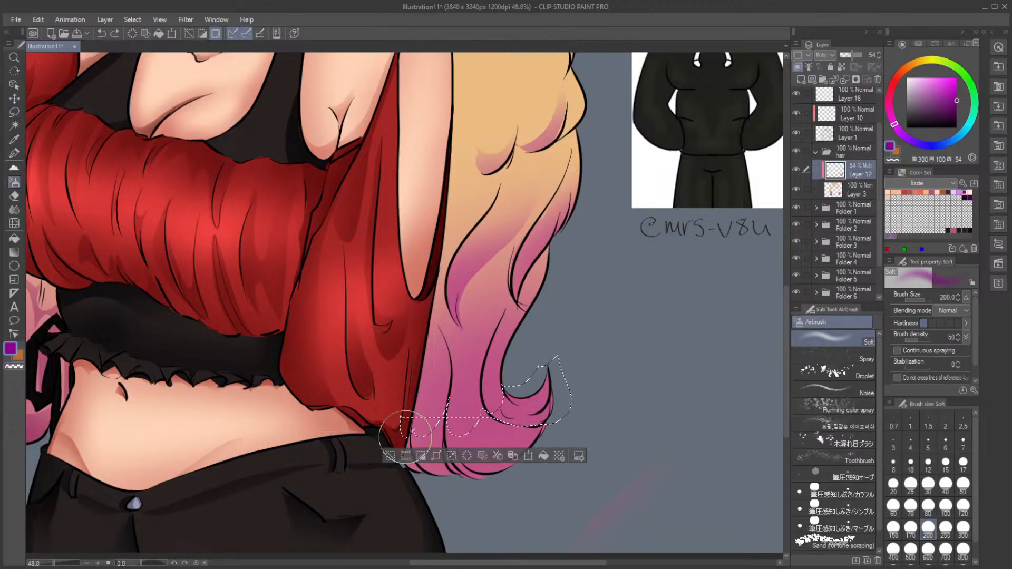
key(ctrl+d)
Step: Try airbrushing purple shadow into the lassoed inner strand of the image-right hair ends, compare it through undo and redo, and remove it
key(m)
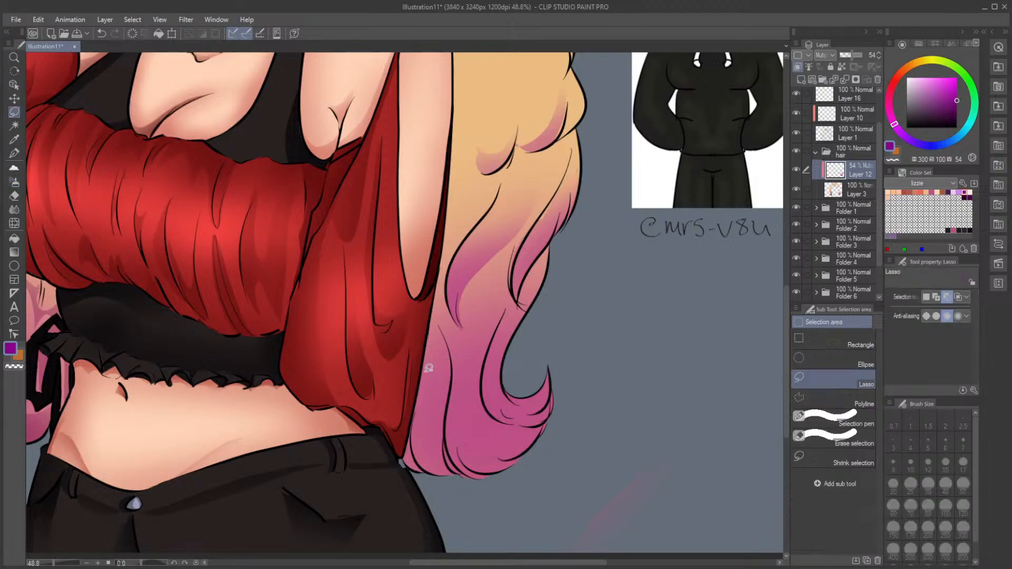
mouse_move(422, 354)
mouse_down()
mouse_move(447, 389)
mouse_move(445, 430)
mouse_move(463, 477)
mouse_move(419, 358)
mouse_up()
key(b)
mouse_move(427, 471)
mouse_down()
mouse_move(434, 396)
mouse_move(436, 465)
mouse_move(466, 357)
mouse_up()
key(ctrl+d)
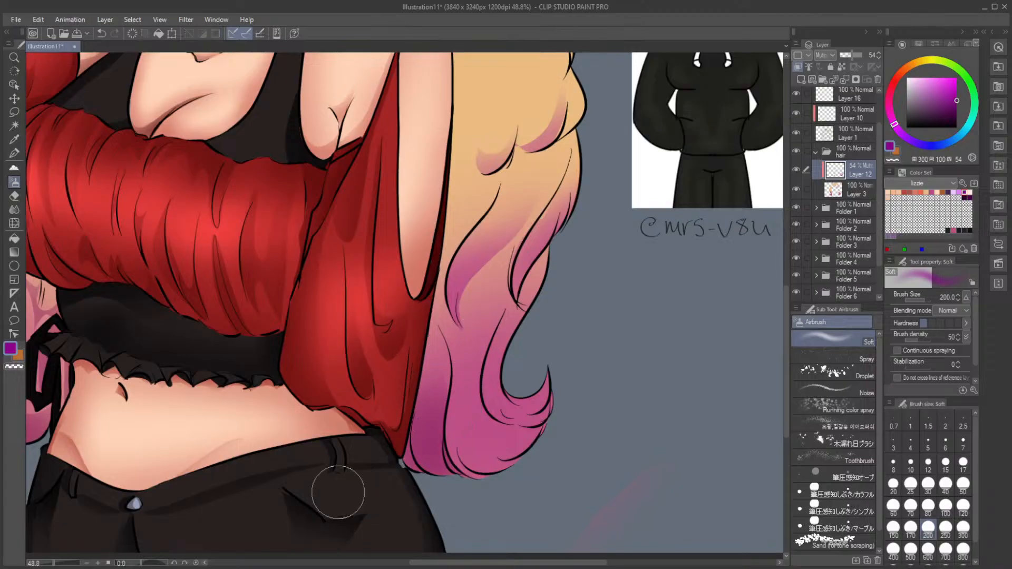
key(ctrl+z)
key(ctrl+z)
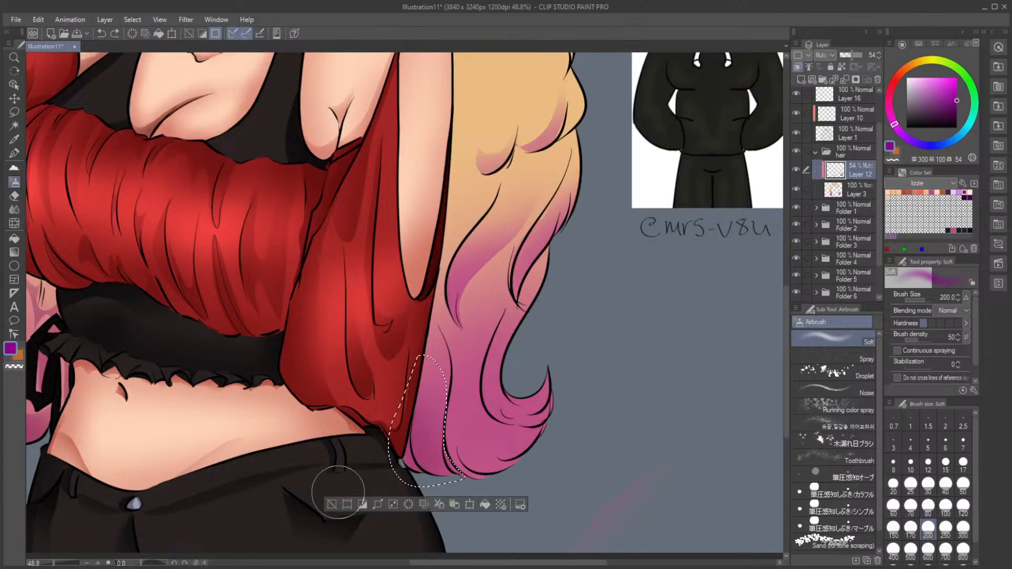
key(ctrl+z)
key(ctrl+y)
key(ctrl+y)
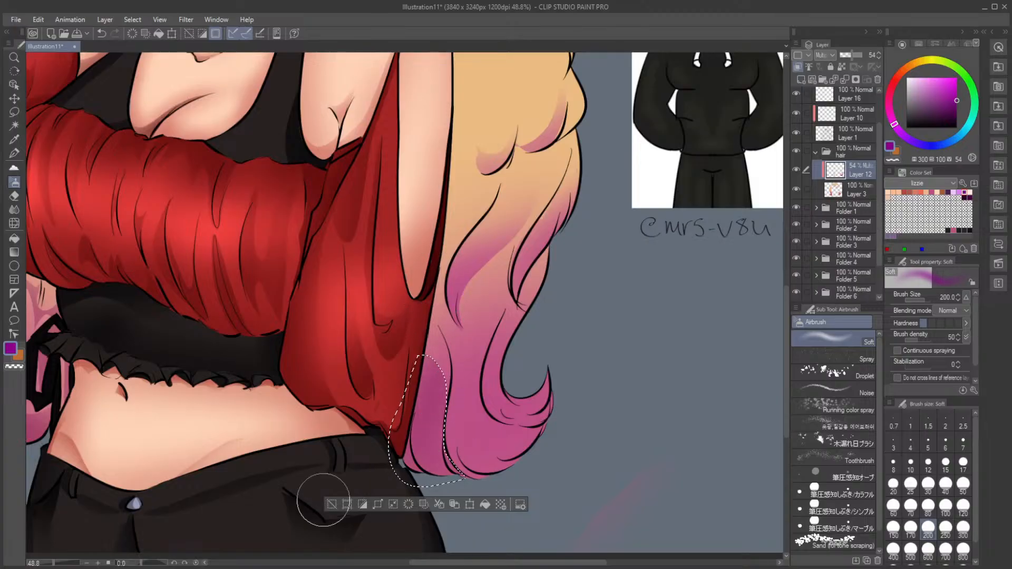
key(ctrl+y)
key(ctrl+z)
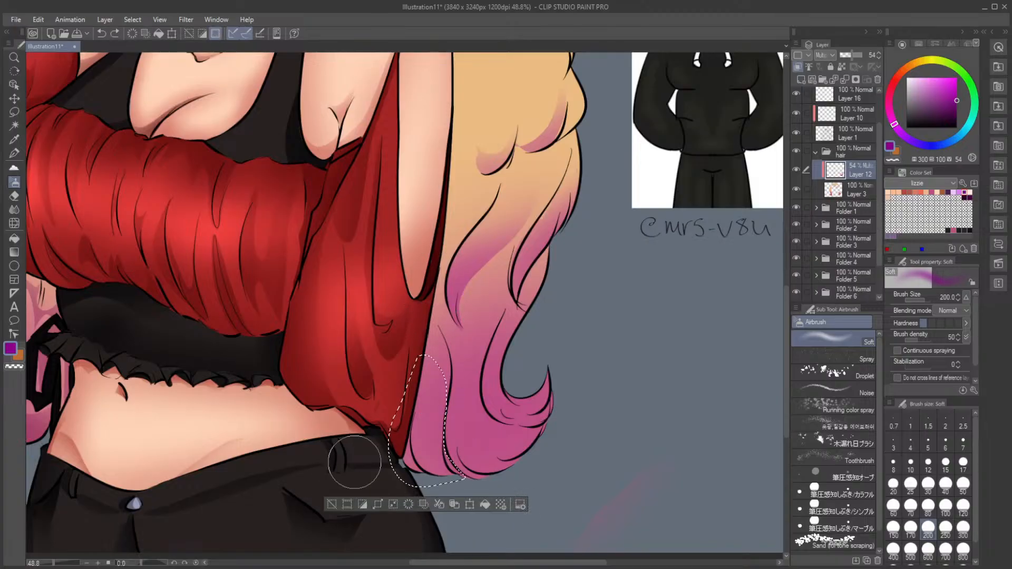
Step: Try lassoing the small hair corner beside the image-right sleeve hem, and drop the selection
key(m)
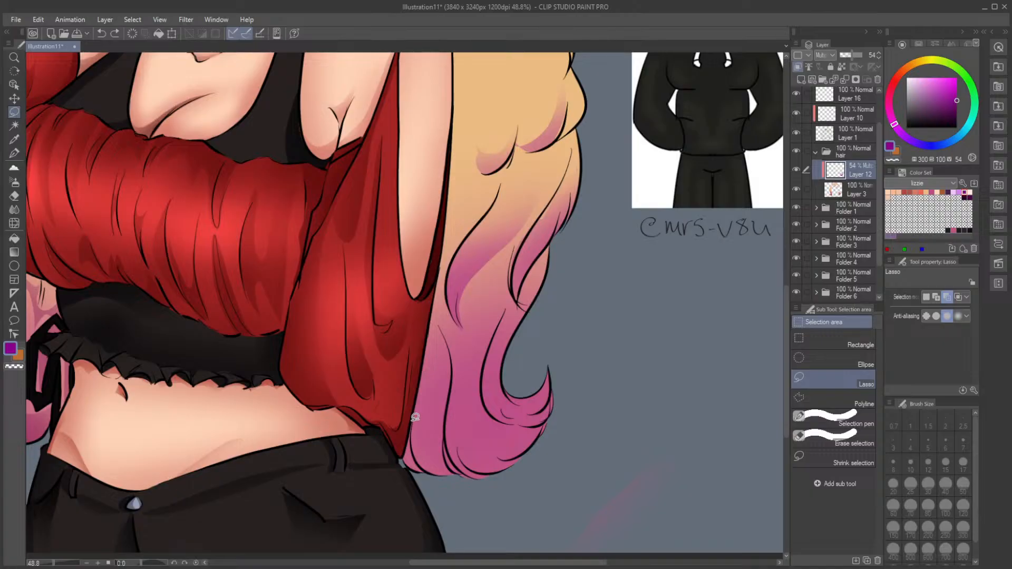
mouse_move(414, 426)
mouse_down()
mouse_move(420, 467)
mouse_move(411, 408)
mouse_up()
key(b)
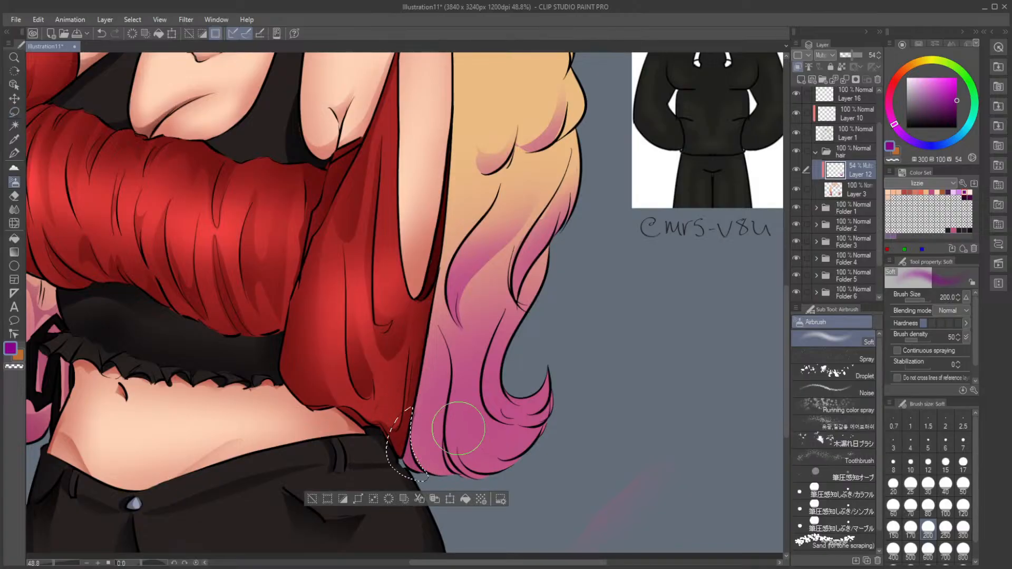
key(m)
key(ctrl+d)
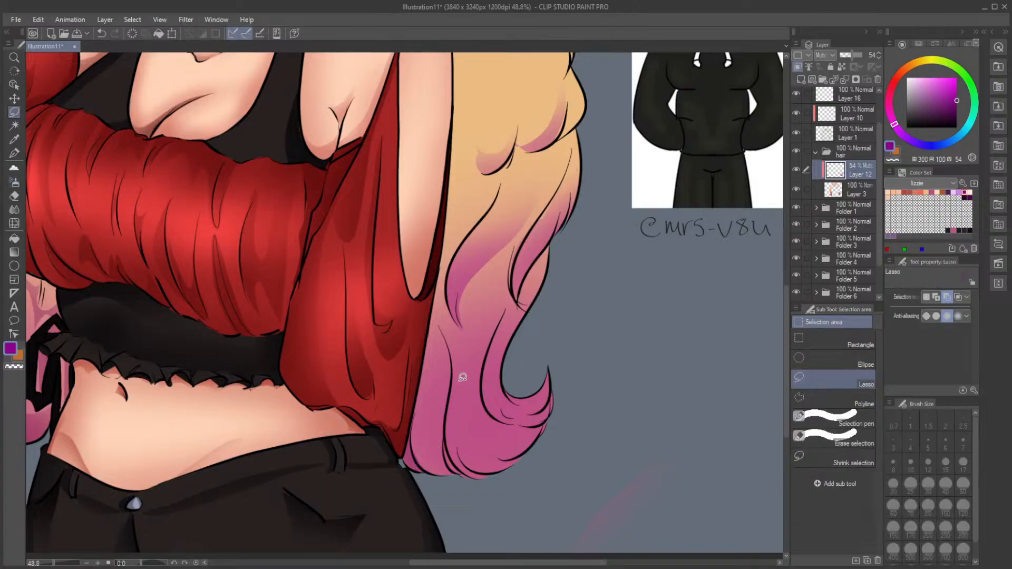
Step: Try airbrushing purple shadow into lasso selections of the inner strand and the large lower curl of the image-right hair
mouse_move(419, 364)
mouse_down()
mouse_move(432, 400)
mouse_move(450, 353)
mouse_move(445, 452)
mouse_move(458, 481)
mouse_move(417, 457)
mouse_move(411, 409)
mouse_up()
key(b)
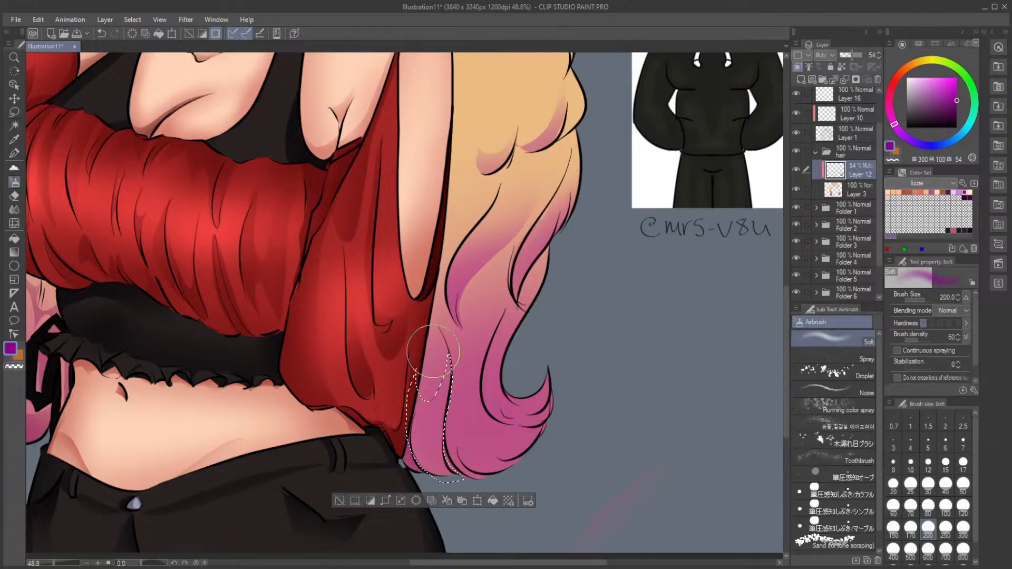
key(ctrl+d)
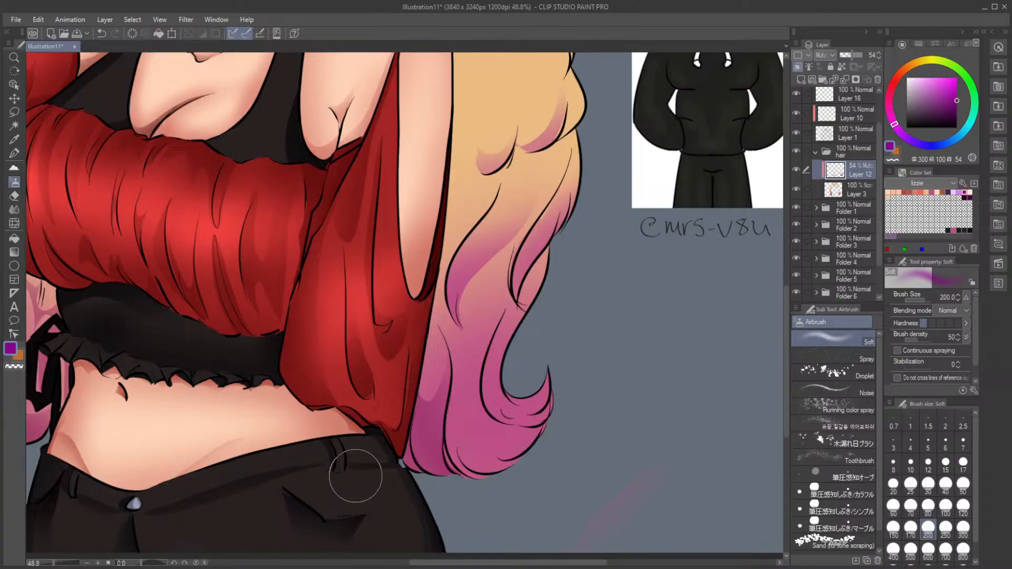
key(m)
mouse_move(451, 389)
mouse_down()
mouse_move(476, 386)
mouse_move(484, 354)
mouse_move(499, 416)
mouse_up()
mouse_move(557, 401)
mouse_down()
mouse_move(540, 452)
mouse_move(463, 479)
mouse_move(445, 442)
mouse_move(454, 387)
mouse_up()
key(b)
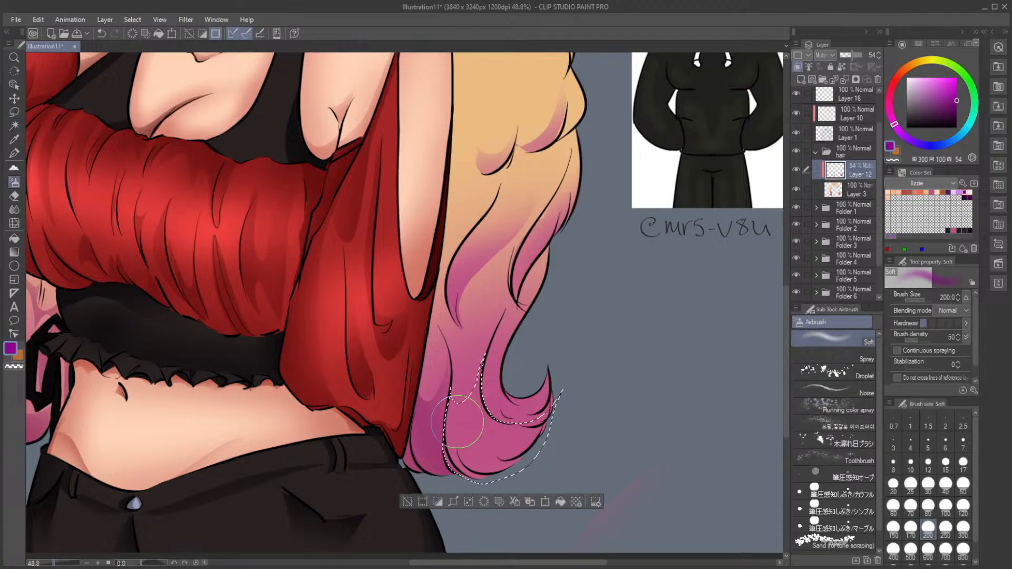
key(ctrl+d)
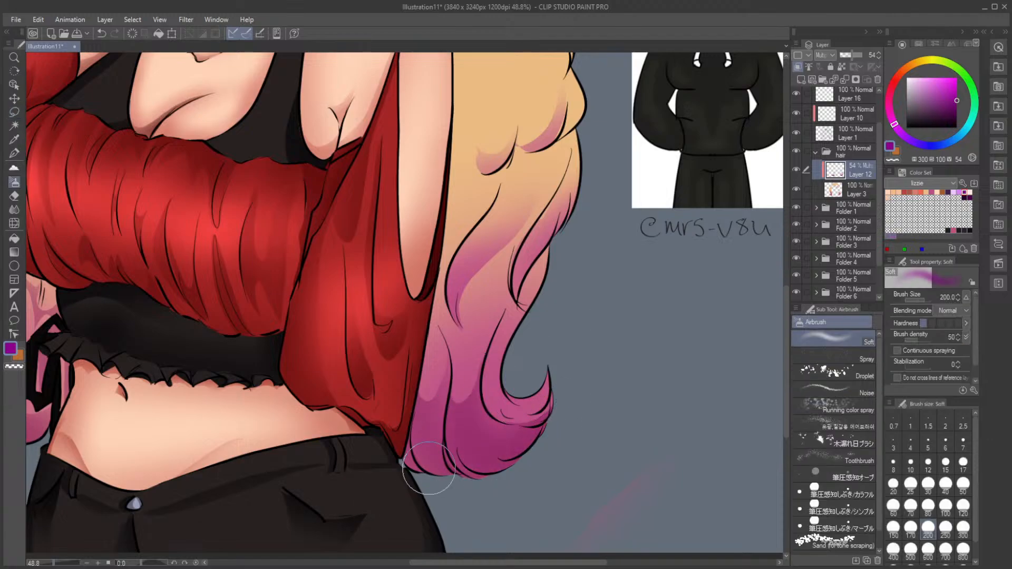
Step: Try airbrushing purple shadow into a lasso selection of the upturned outer tip of the image-right hair
key(m)
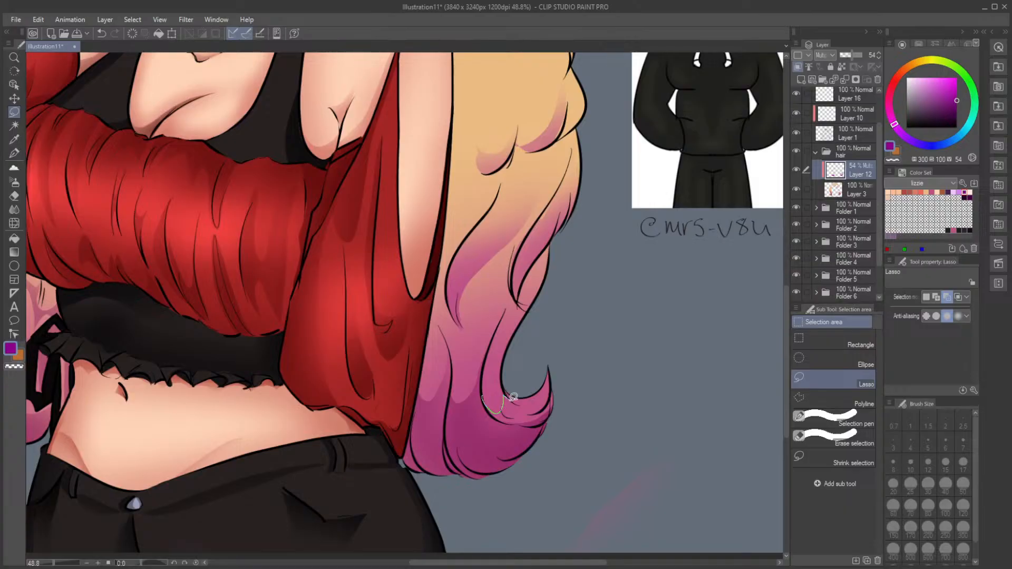
mouse_move(525, 389)
mouse_down()
mouse_move(558, 393)
mouse_move(534, 424)
mouse_move(490, 414)
mouse_move(564, 374)
mouse_up()
key(b)
key(ctrl+d)
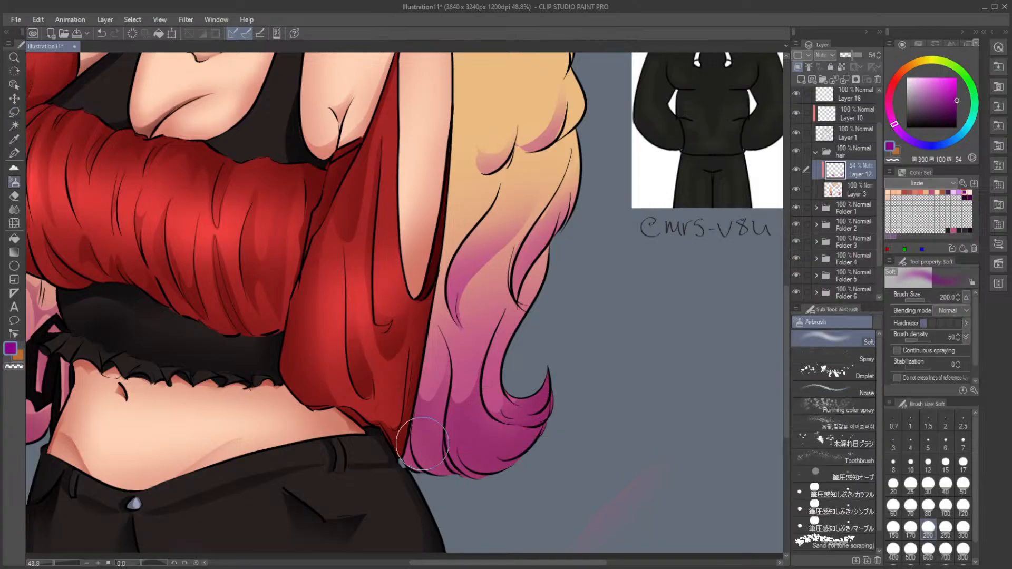
Step: Check the hair shading on the whole figure and undo the purple shadows on the image-right hair ends
scroll(409, 447, down, 3)
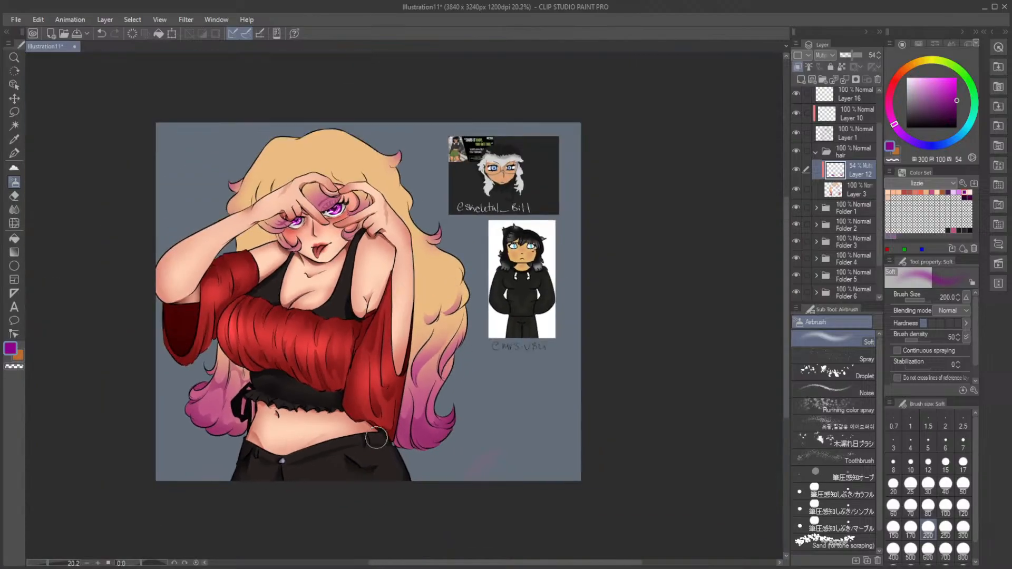
scroll(428, 387, up, 3)
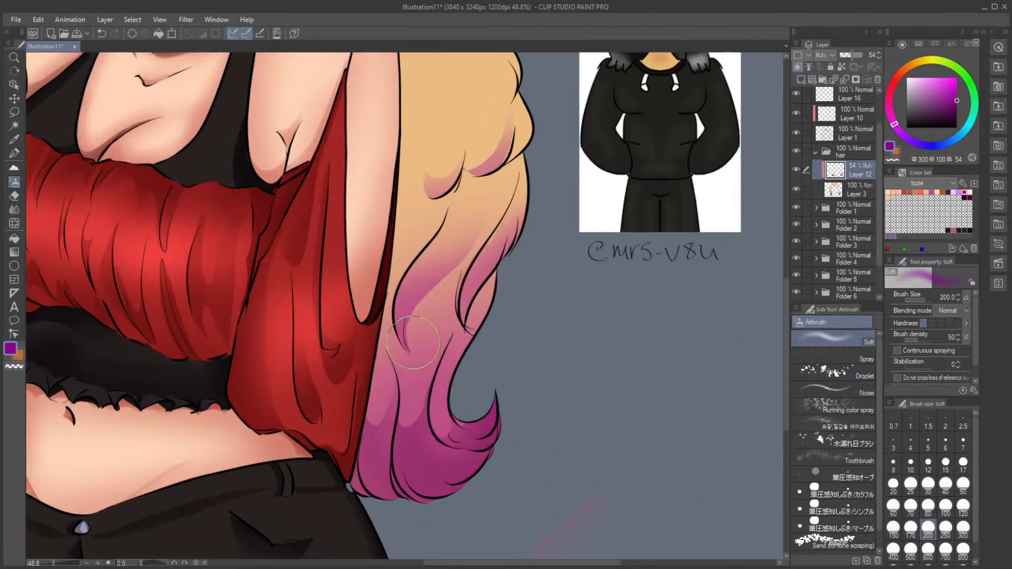
key(m)
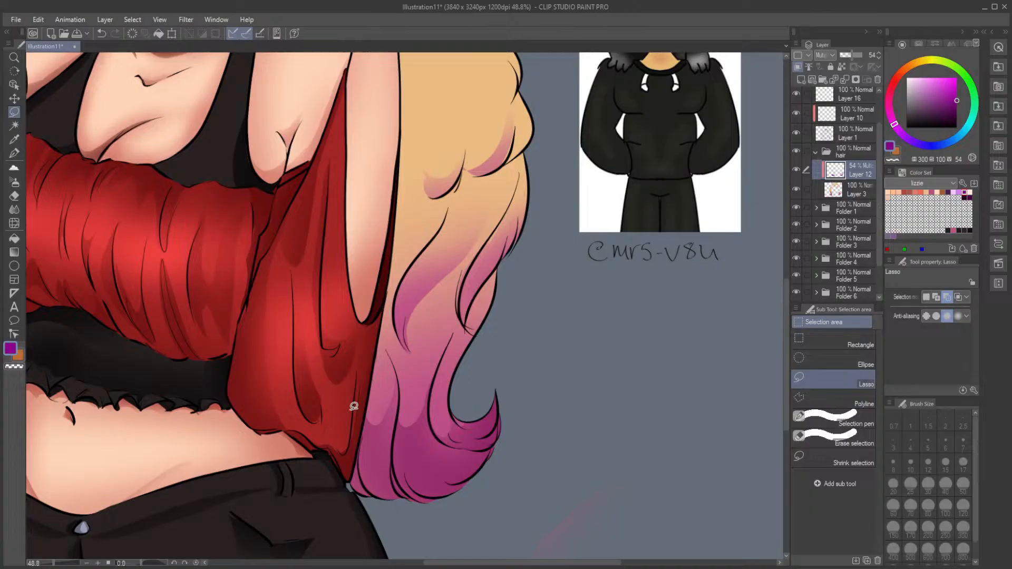
key(ctrl+z)
key(ctrl+z)
key(ctrl+z)
key(ctrl+z)
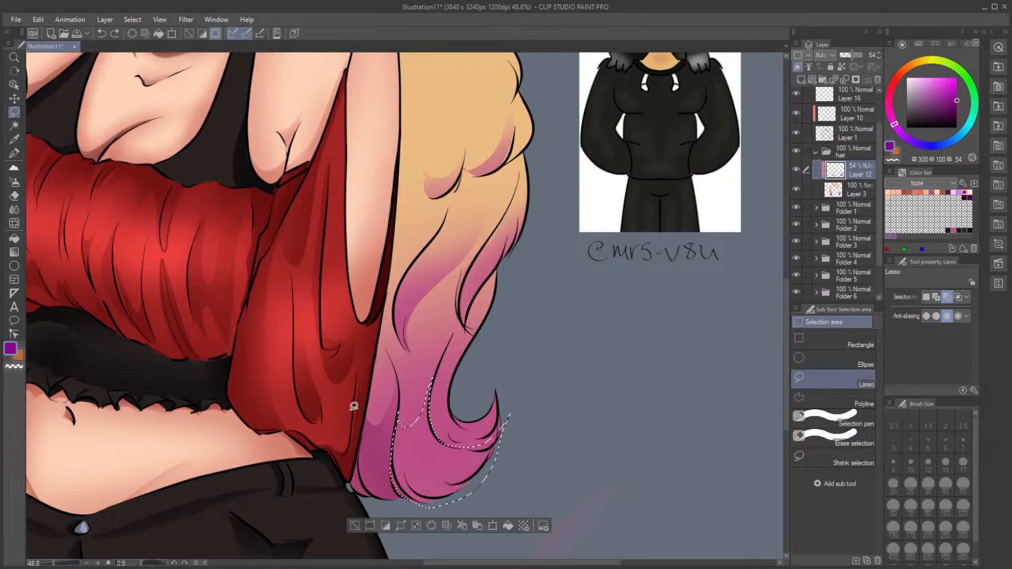
key(ctrl+y)
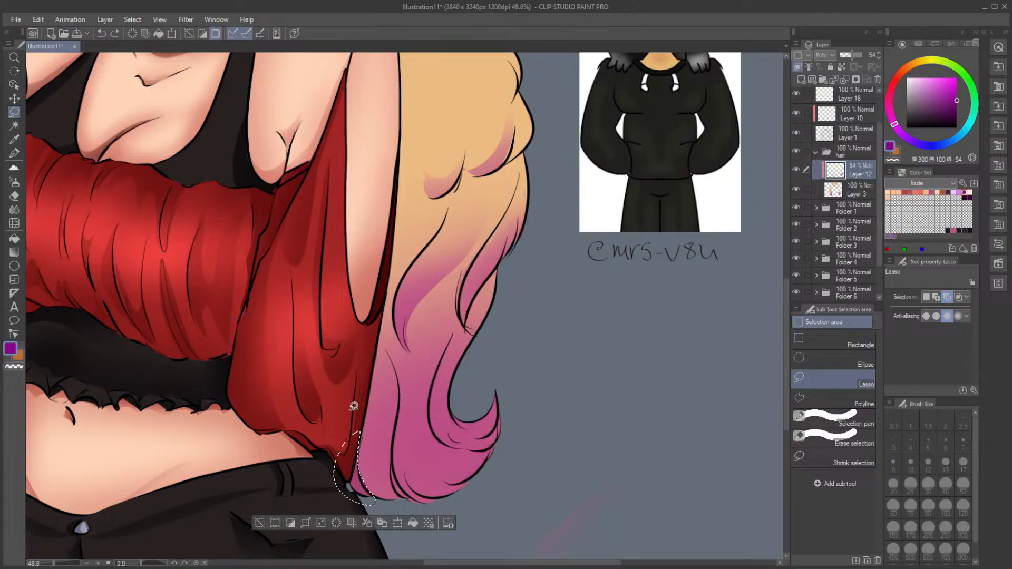
Step: Airbrush purple shadow into lasso selections of the sleeve-side corner and the underside of the large lower curl of the image-right hair
key(ctrl+z)
key(b)
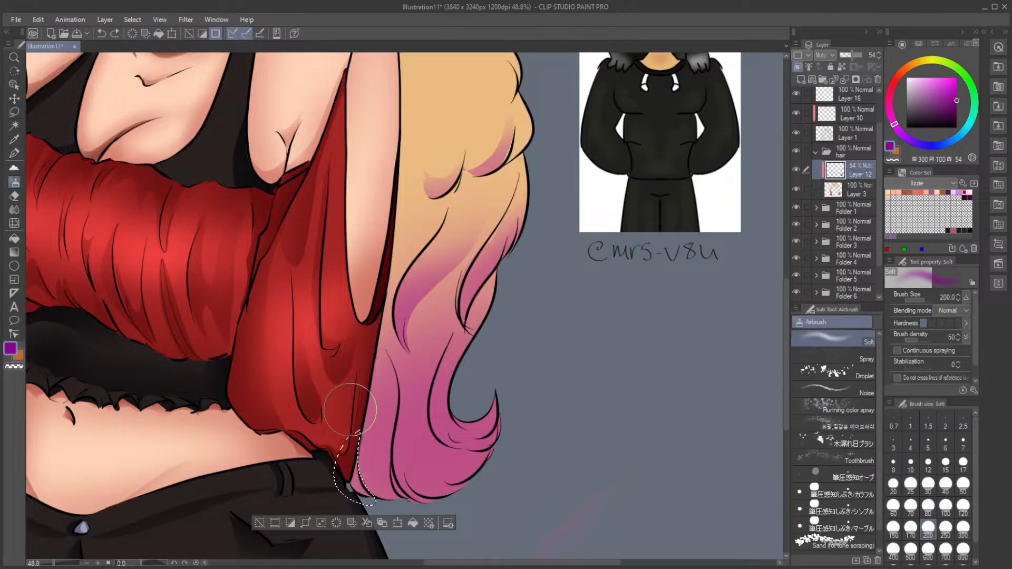
key(m)
key(b)
mouse_move(361, 484)
mouse_down()
mouse_move(358, 456)
mouse_move(393, 433)
mouse_move(402, 467)
mouse_move(501, 369)
mouse_move(448, 520)
mouse_move(403, 510)
mouse_move(361, 477)
mouse_move(494, 427)
mouse_move(374, 507)
mouse_up()
click(259, 523)
key(m)
key(b)
click(343, 540)
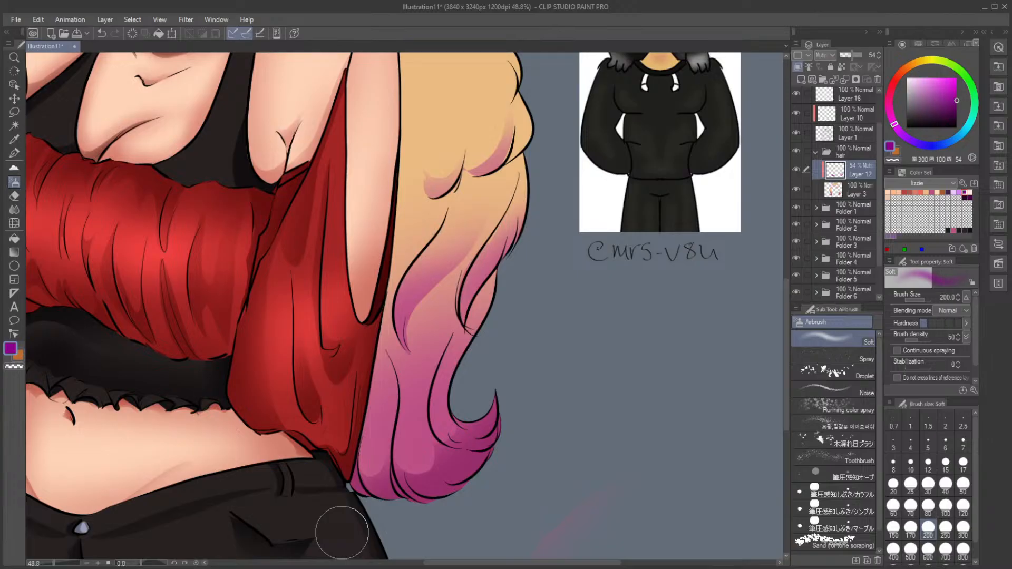
Step: Try airbrushing purple shadow into lasso selections of the inner and outer strands and the hair edge along the image-right sleeve
key(m)
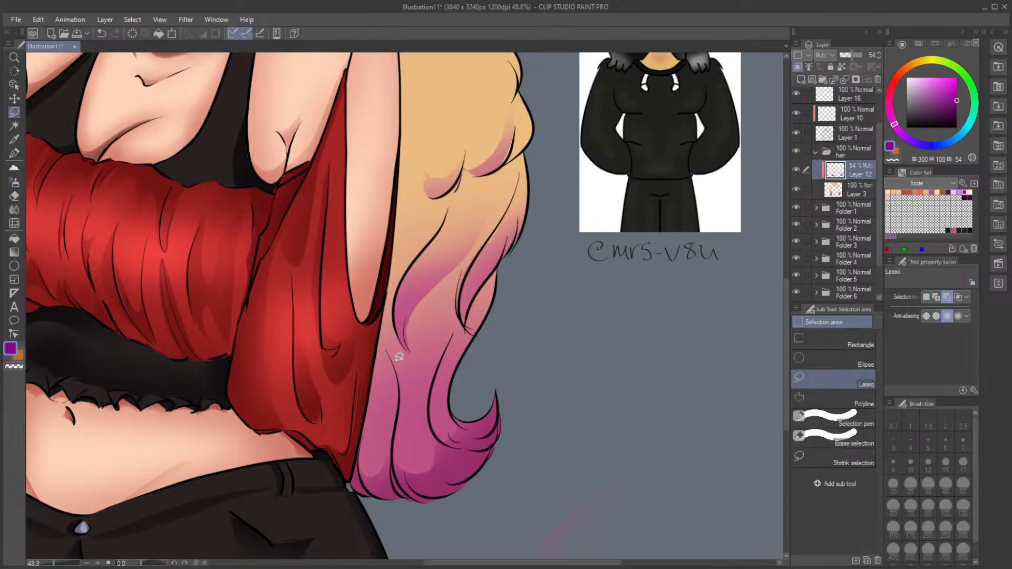
mouse_move(387, 351)
mouse_down()
mouse_move(418, 405)
mouse_move(394, 458)
mouse_move(402, 408)
mouse_up()
drag(387, 346, 388, 348)
click(306, 478)
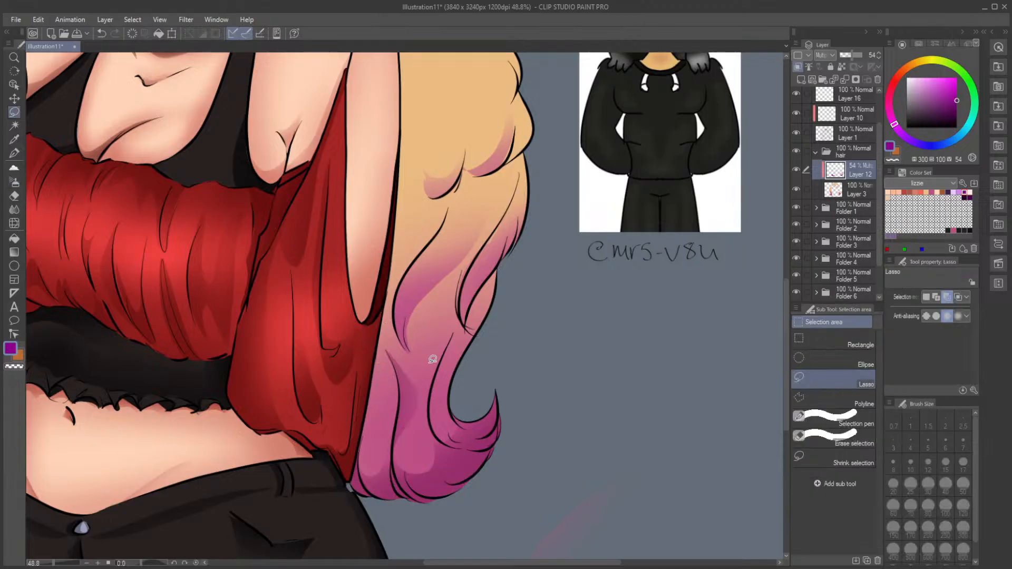
mouse_move(456, 334)
mouse_down()
mouse_move(449, 445)
mouse_move(429, 402)
mouse_move(459, 333)
mouse_up()
key(b)
key(ctrl+d)
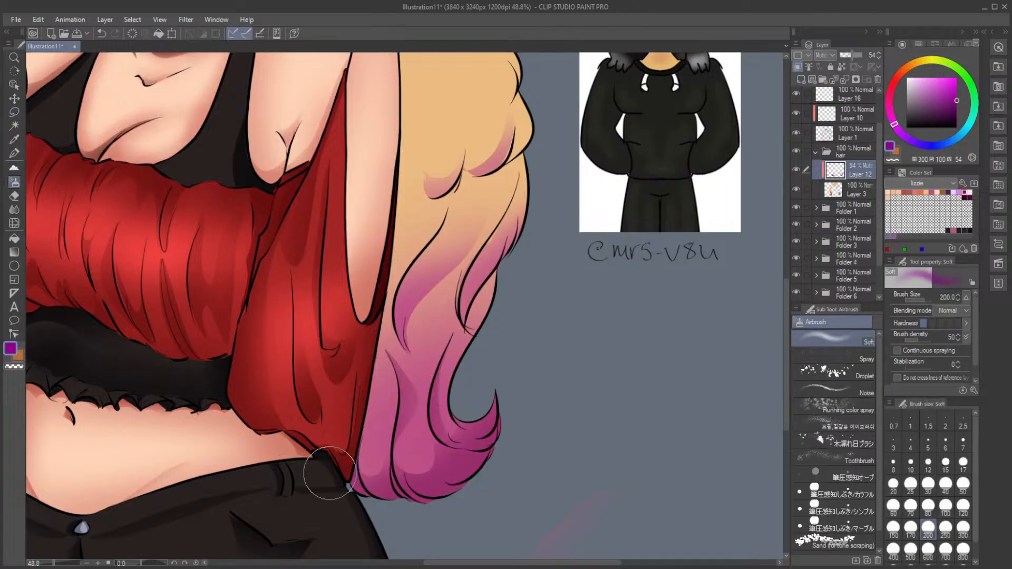
key(m)
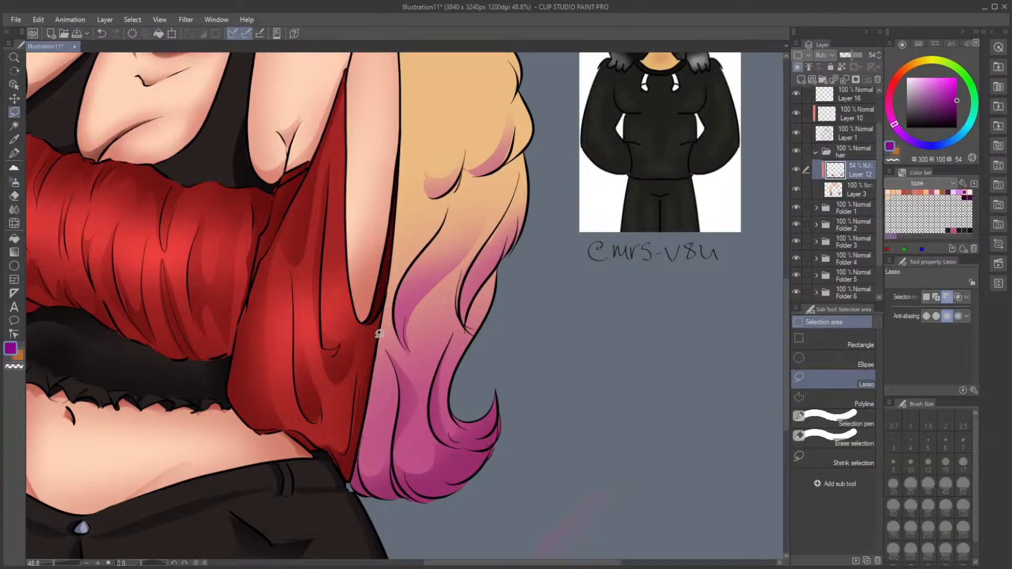
mouse_move(380, 334)
mouse_down()
mouse_move(377, 412)
mouse_move(376, 343)
mouse_up()
key(b)
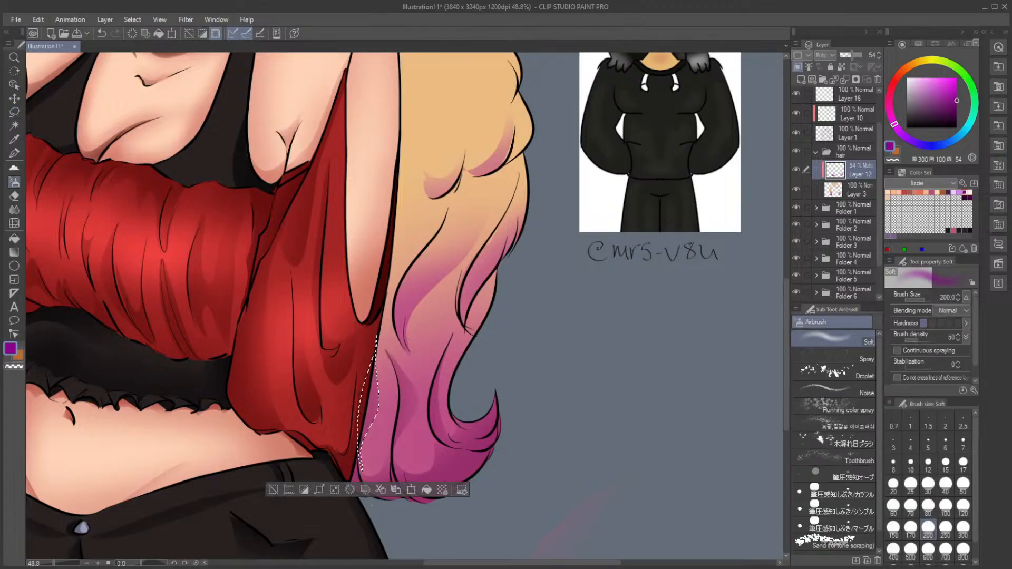
key(ctrl+d)
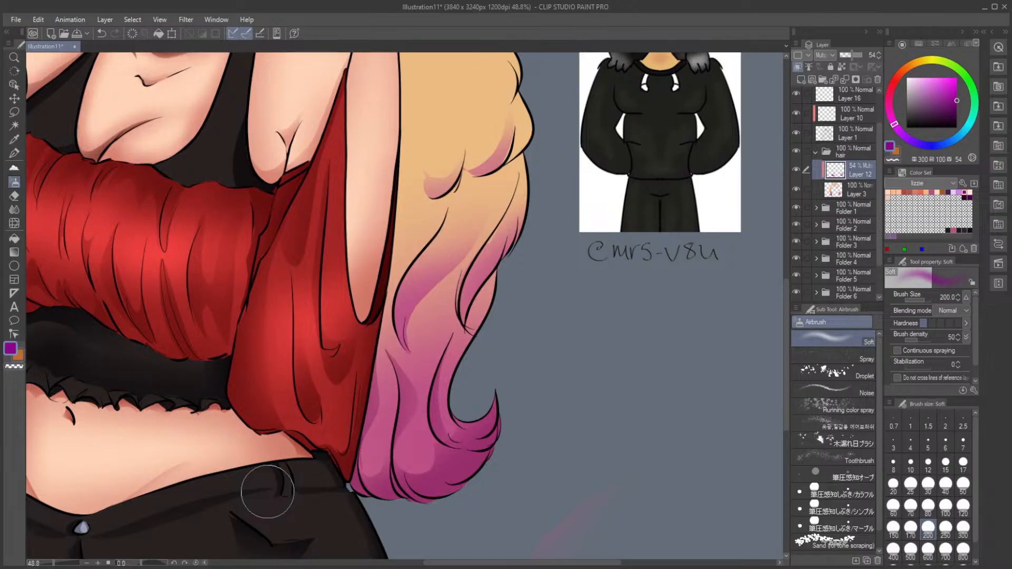
Step: Undo the purple shadows on the strands above the lower curl and along the sleeve, and drop the selection
key(ctrl+z)
key(ctrl+z)
key(ctrl+z)
key(ctrl+z)
key(ctrl+z)
key(ctrl+z)
key(ctrl+z)
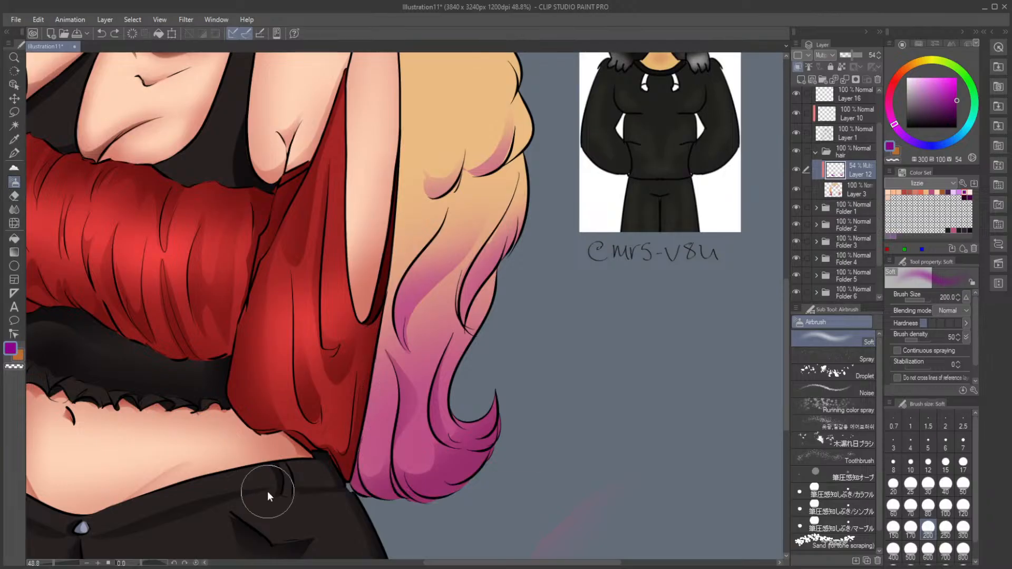
key(ctrl+d)
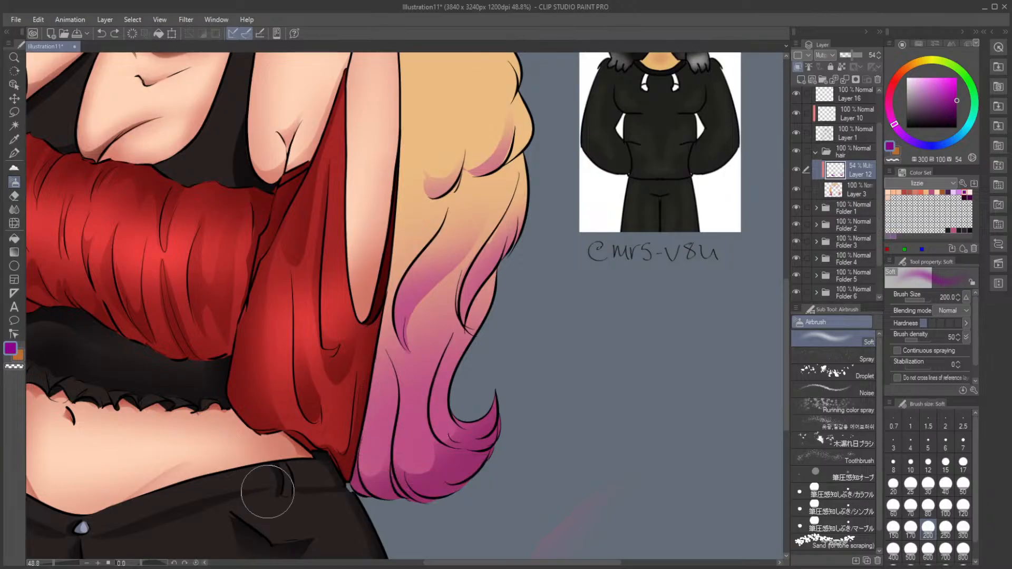
Step: Airbrush purple shadow into a jagged lasso band across the strands just above the image-right hair's lower curl
key(m)
mouse_move(365, 432)
mouse_down()
mouse_move(392, 420)
mouse_move(393, 453)
mouse_move(415, 413)
mouse_move(436, 427)
mouse_move(438, 409)
mouse_move(465, 397)
mouse_move(471, 351)
mouse_move(443, 387)
mouse_move(449, 346)
mouse_move(412, 394)
mouse_up()
mouse_move(395, 360)
mouse_down()
mouse_move(387, 394)
mouse_move(360, 369)
mouse_up()
key(b)
click(313, 471)
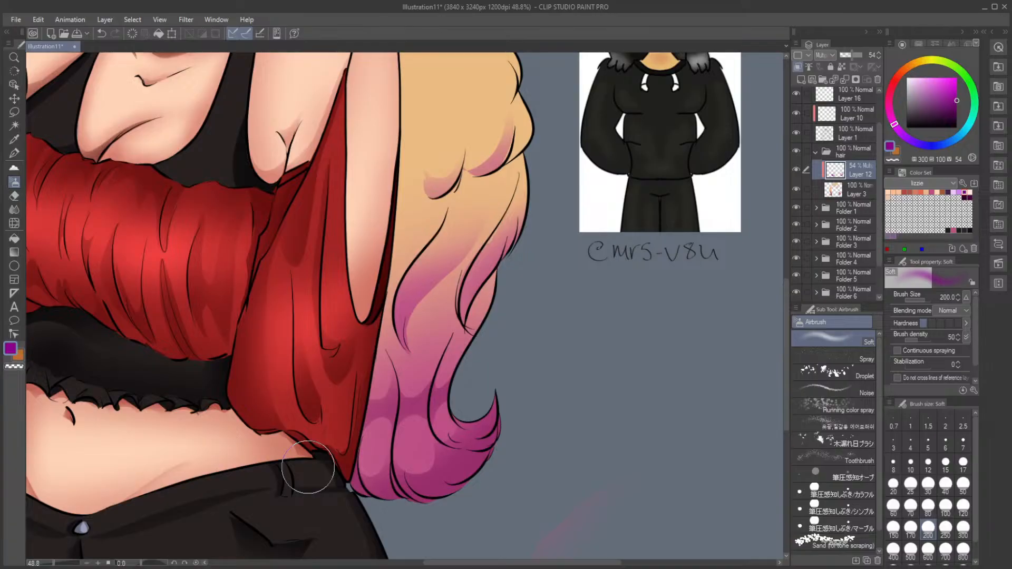
Step: Deepen the purple shadow in lasso selections of the mid-length inner wave and the neighbouring outer strand of the image-right hair
key(m)
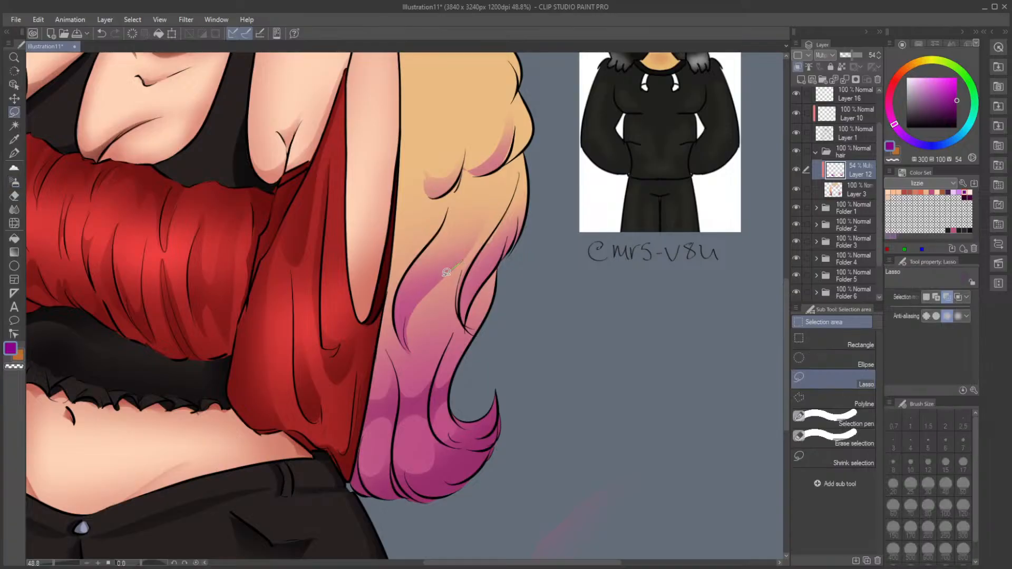
drag(446, 272, 414, 315)
mouse_move(413, 351)
mouse_down()
mouse_move(396, 319)
mouse_move(404, 277)
mouse_move(419, 303)
mouse_move(461, 262)
mouse_up()
key(b)
drag(422, 307, 409, 343)
drag(478, 293, 416, 309)
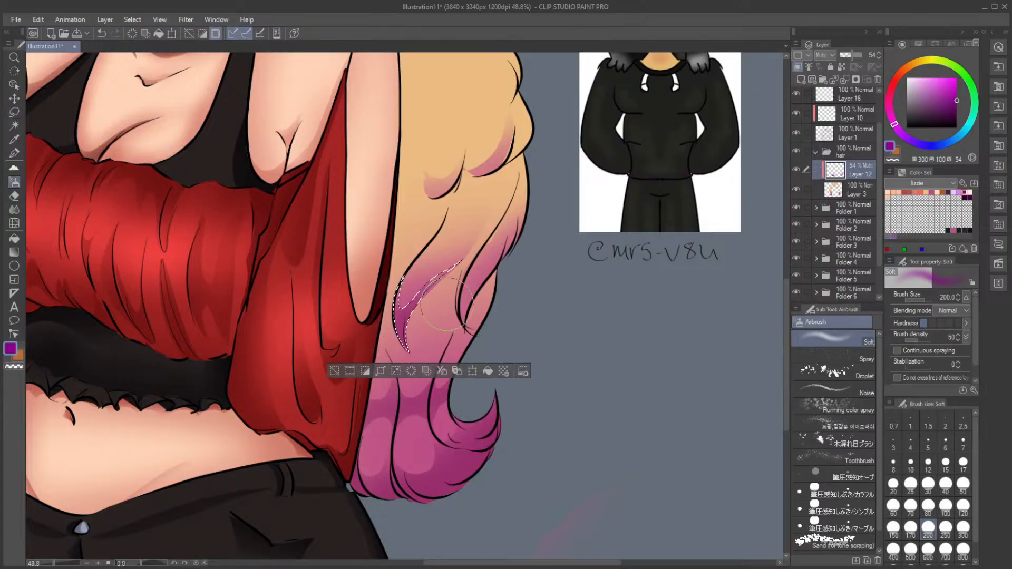
click(335, 371)
key(m)
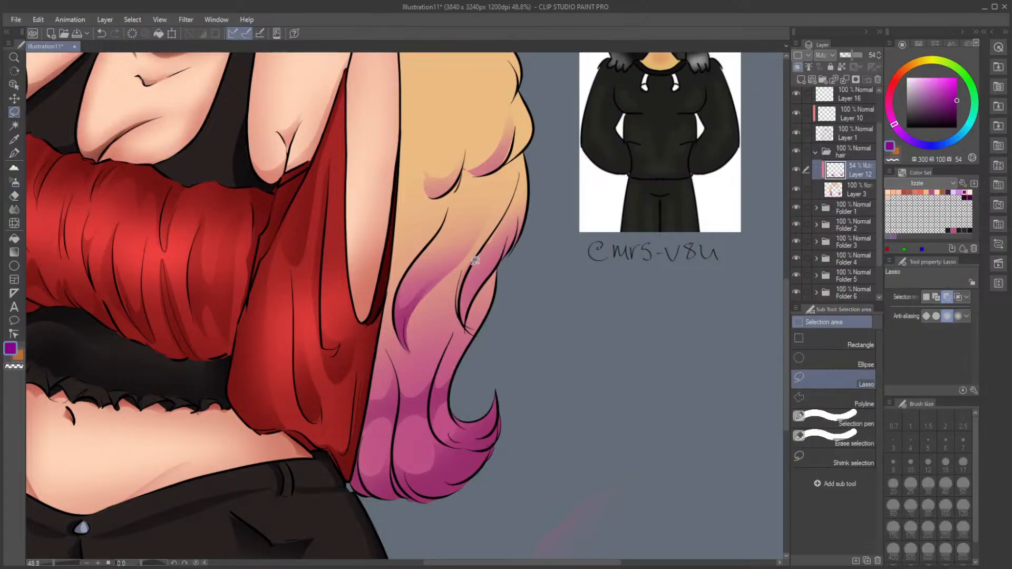
mouse_move(475, 260)
mouse_down()
mouse_move(464, 326)
mouse_move(506, 247)
mouse_move(483, 279)
mouse_move(477, 266)
mouse_up()
key(b)
key(ctrl+d)
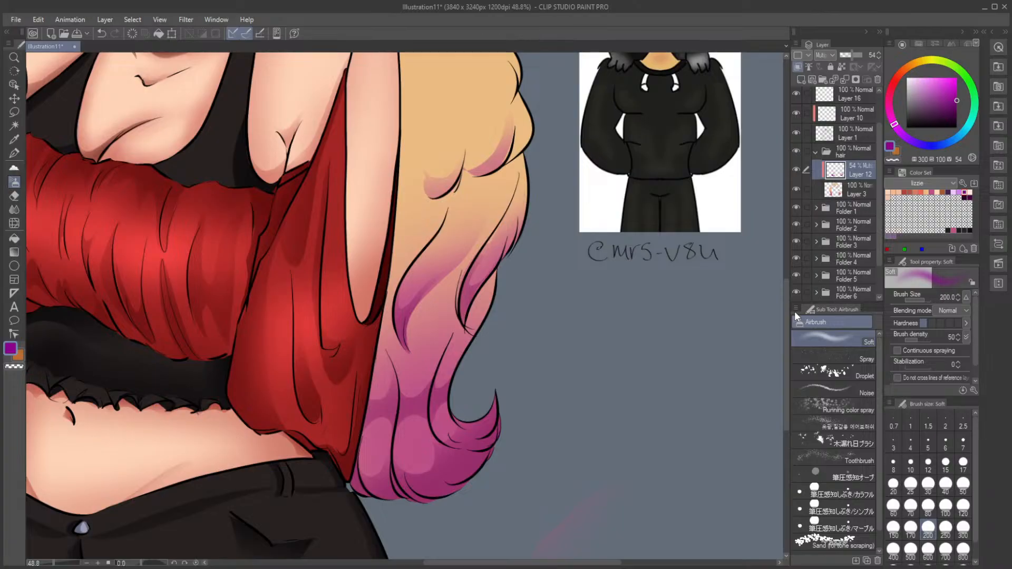
Step: Airbrush purple shadow into lasso selections of the hair sliver beside the image-left hand's finger and the bangs above the image-right eye
scroll(833, 263, down, 1)
scroll(525, 369, down, 4)
scroll(524, 375, down, 1)
scroll(470, 293, up, 3)
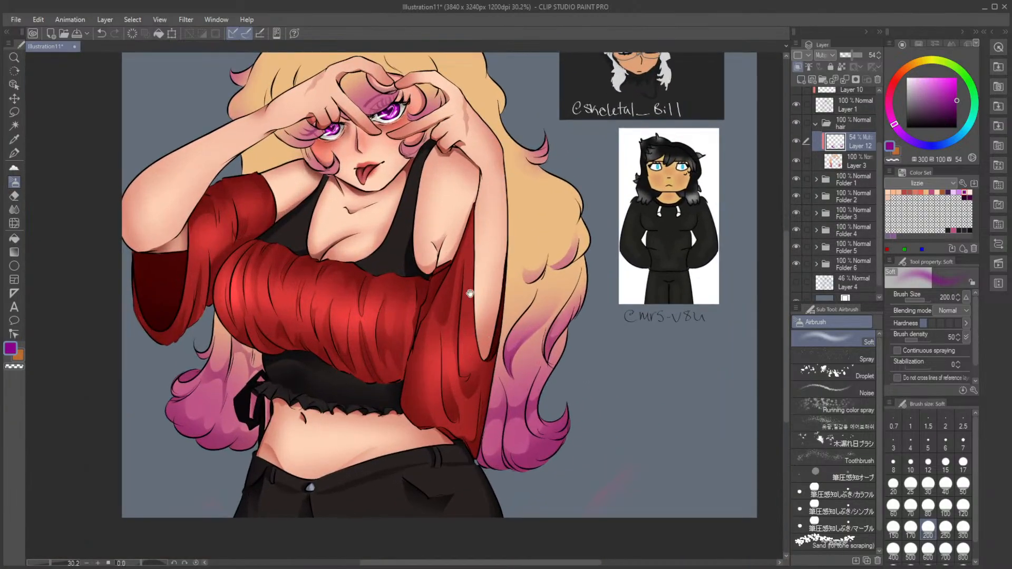
drag(469, 293, 483, 409)
scroll(396, 358, up, 4)
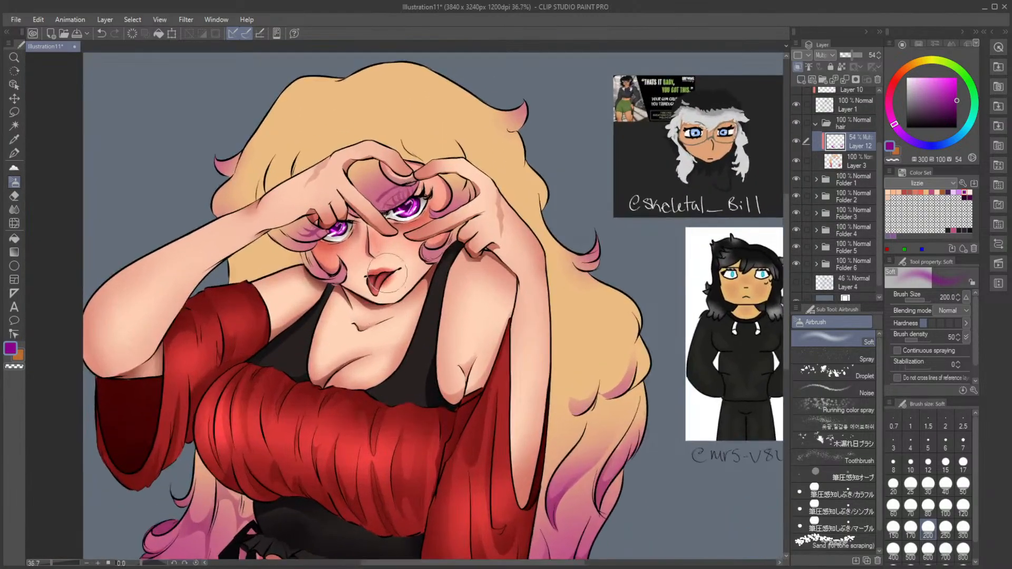
drag(359, 229, 406, 351)
scroll(421, 351, up, 2)
scroll(421, 351, up, 1)
key(m)
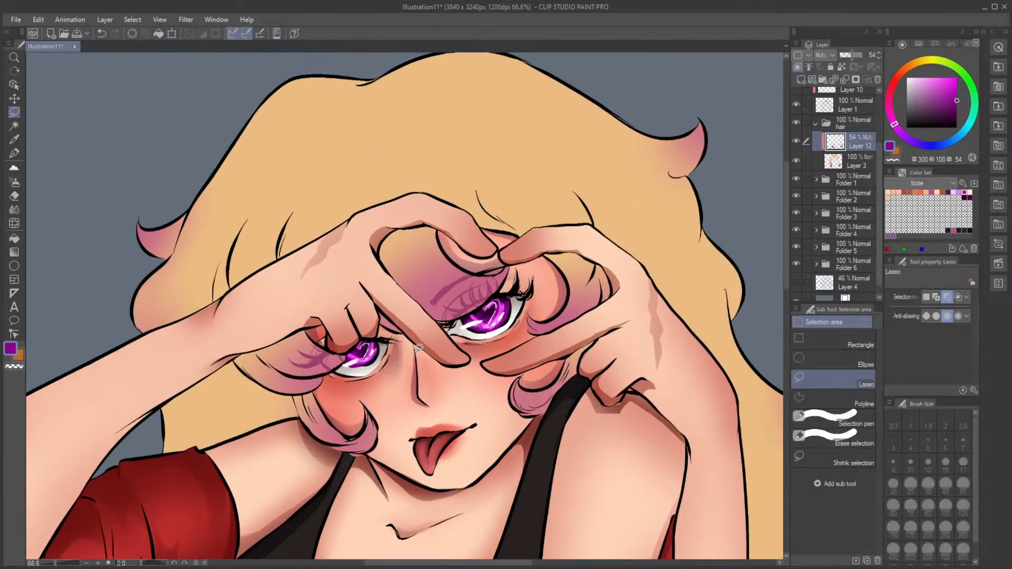
drag(375, 297, 404, 338)
key(b)
click(403, 359)
click(289, 356)
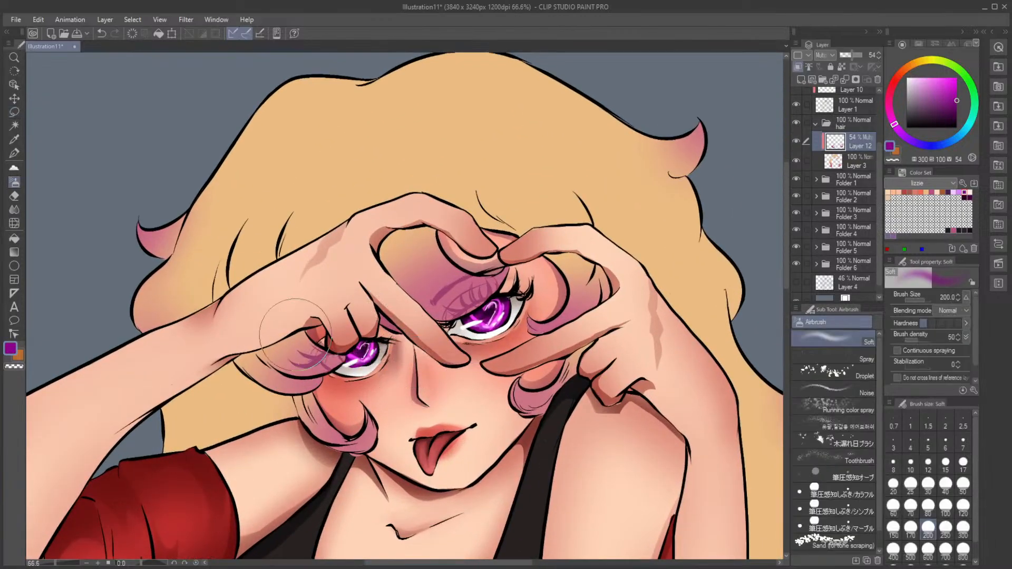
key(m)
mouse_move(438, 290)
mouse_down()
mouse_move(456, 261)
mouse_move(474, 269)
mouse_move(517, 256)
mouse_move(509, 295)
mouse_up()
key(b)
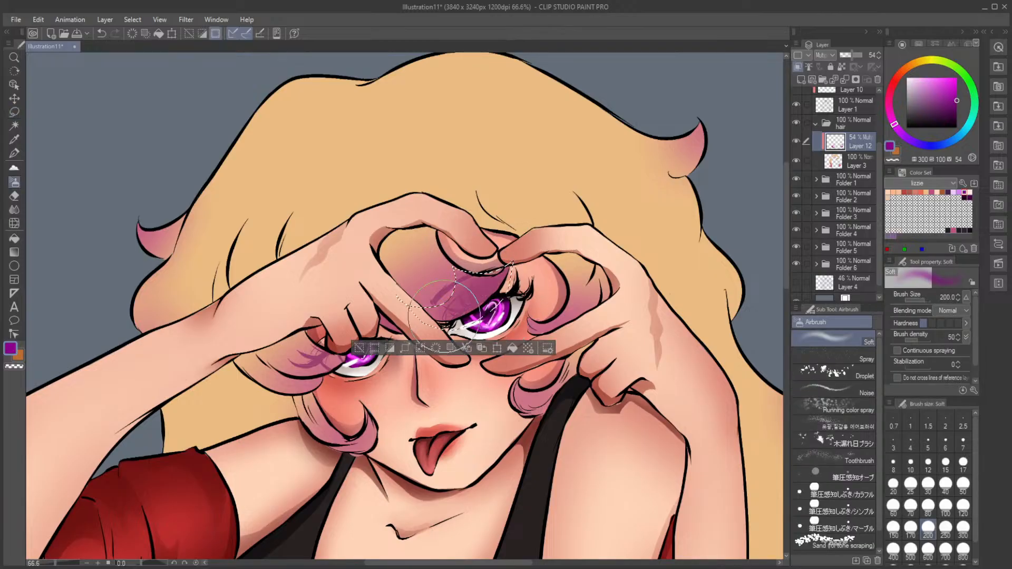
click(358, 347)
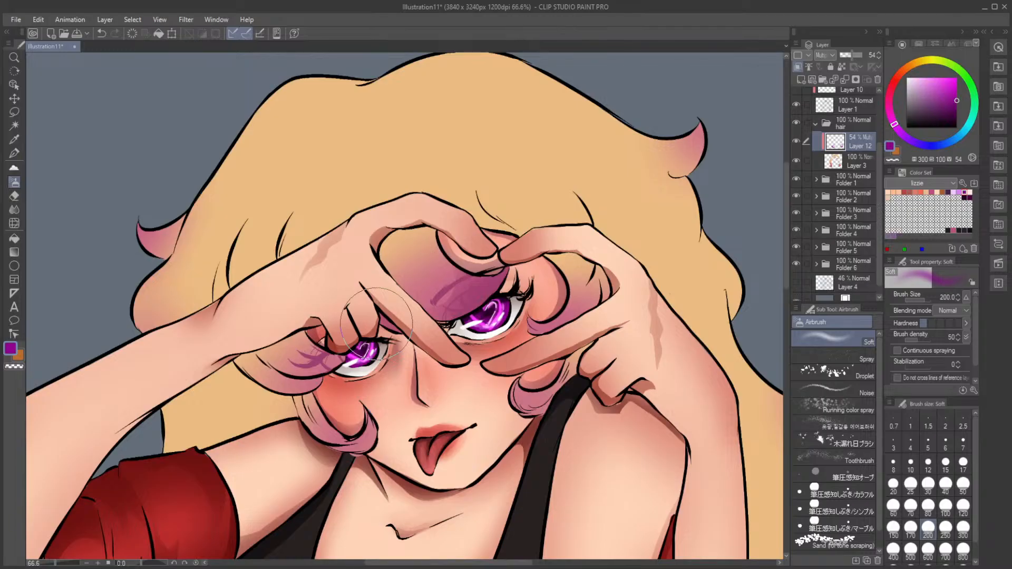
Step: Airbrush purple shadow into lasso selections of the lock beside the image-right eye and the small curl at the image-right cheek
key(m)
drag(547, 308, 581, 333)
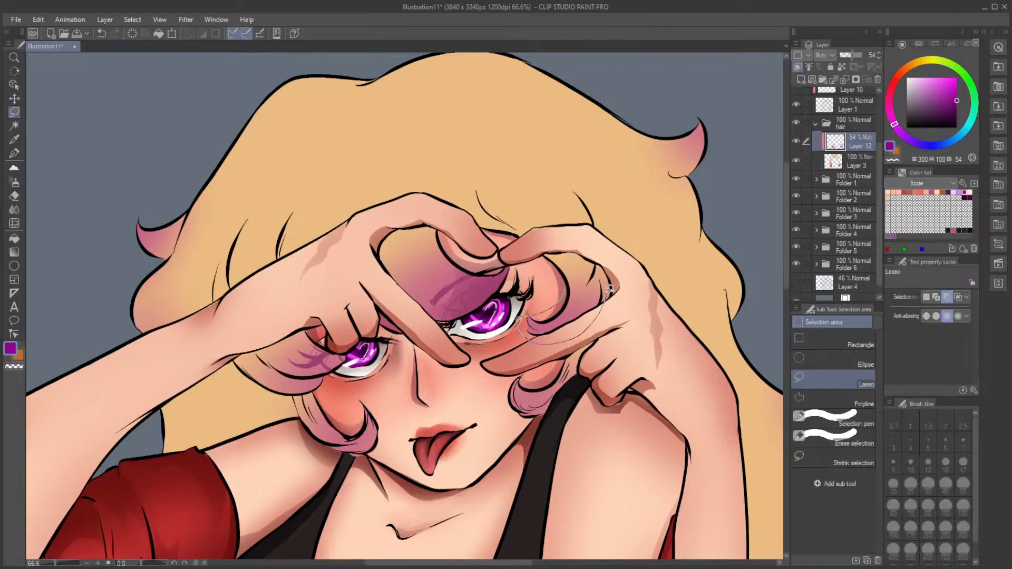
drag(610, 289, 609, 290)
click(483, 332)
mouse_move(545, 301)
mouse_down()
mouse_move(603, 314)
mouse_move(614, 276)
mouse_move(600, 299)
mouse_move(574, 311)
mouse_move(559, 295)
mouse_up()
key(b)
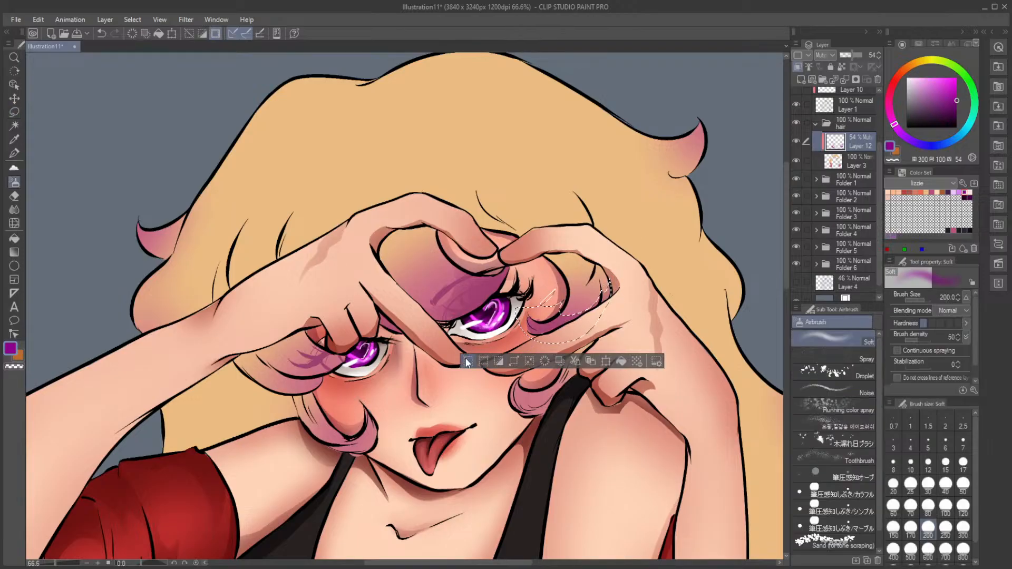
click(466, 362)
key(m)
mouse_move(557, 370)
mouse_down()
mouse_move(513, 414)
mouse_move(572, 398)
mouse_move(559, 371)
mouse_move(543, 374)
mouse_up()
key(b)
key(ctrl+d)
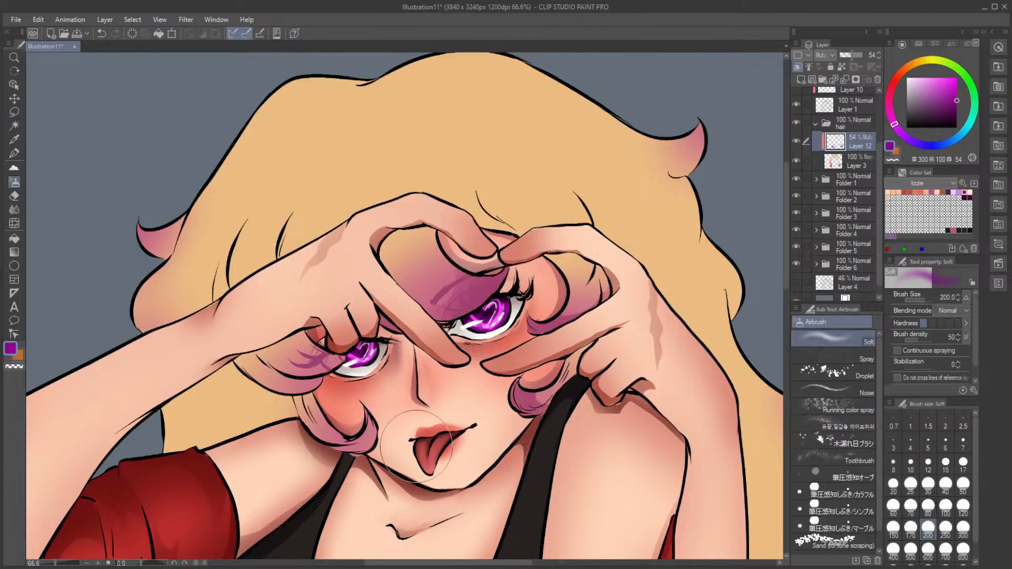
Step: Airbrush purple shadow into a lasso selection of the curl framing the image-left cheek
key(m)
mouse_move(321, 440)
mouse_down()
mouse_move(365, 431)
mouse_move(316, 438)
mouse_move(378, 389)
mouse_up()
key(b)
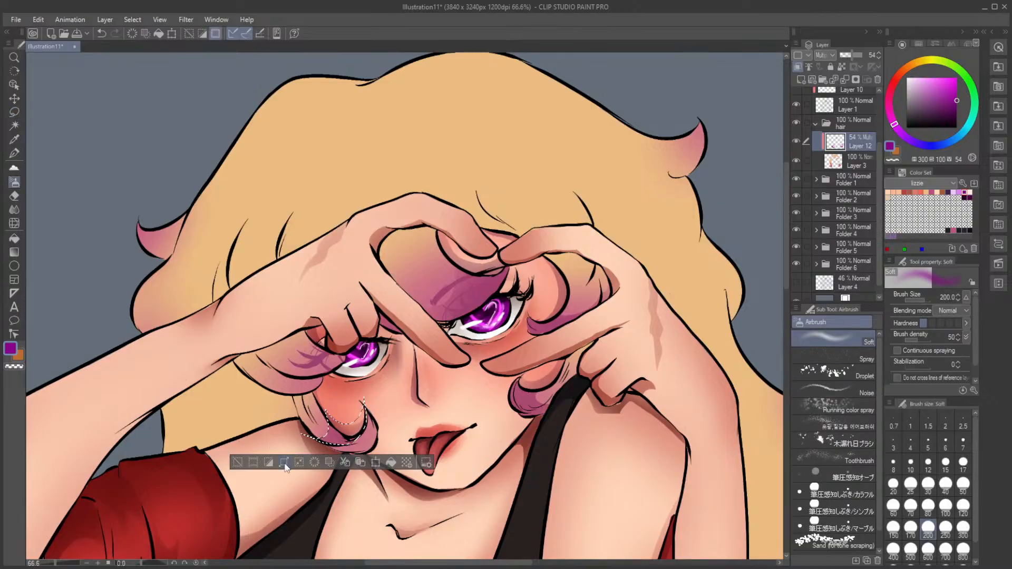
click(237, 463)
Step: Airbrush purple shadow into lasso selections of the image-left bang's lower edge and its part under the fingers beside the eye
key(m)
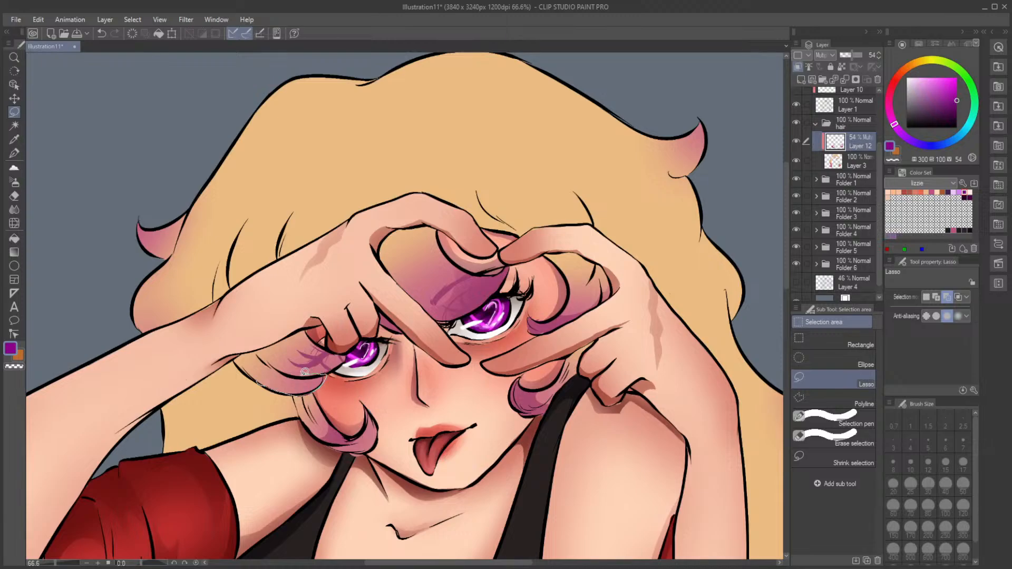
drag(262, 380, 259, 382)
key(b)
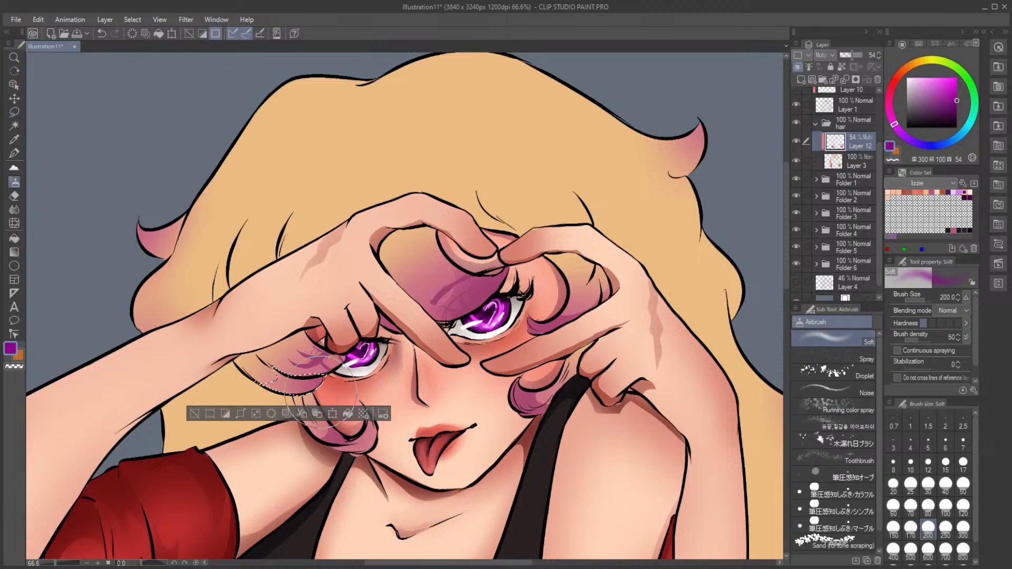
click(195, 418)
key(m)
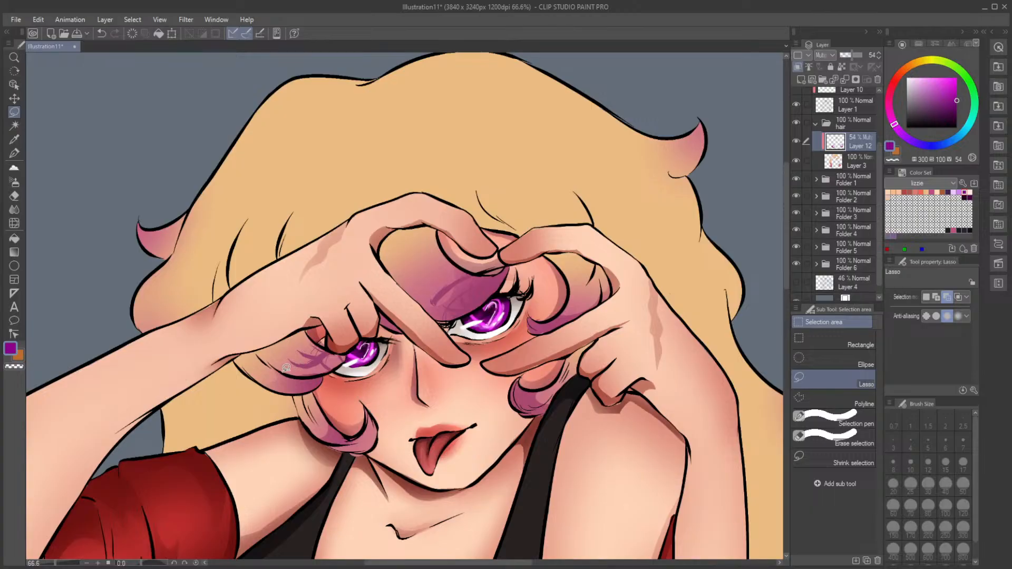
mouse_move(286, 367)
mouse_down()
mouse_move(315, 338)
mouse_move(336, 349)
mouse_move(289, 373)
mouse_move(380, 337)
mouse_up()
key(b)
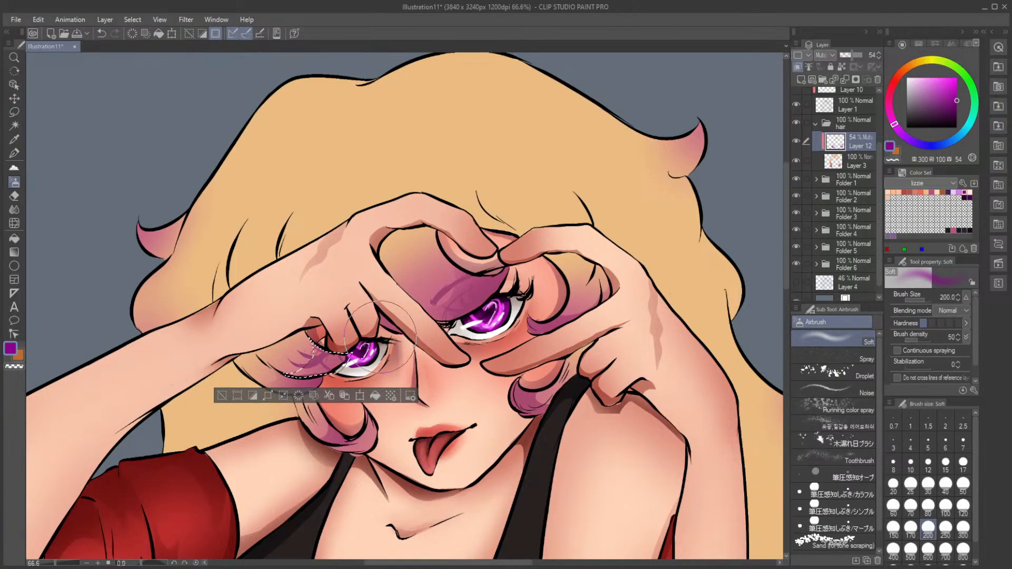
click(221, 395)
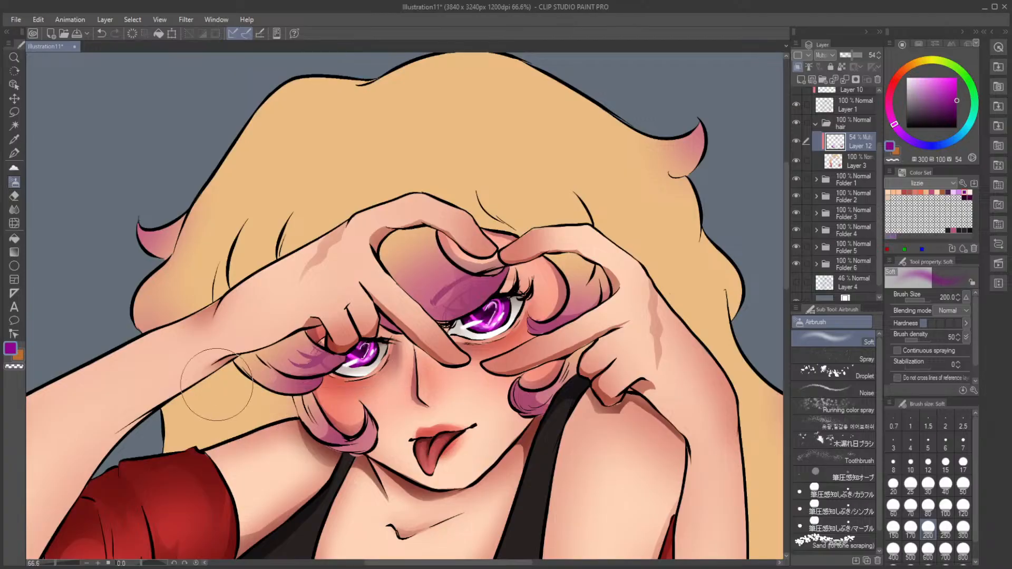
Step: Airbrush purple shadow into a lasso selection of the flicked hair tip on the image-left side of the head
scroll(237, 392, down, 4)
drag(466, 488, 470, 362)
scroll(471, 361, down, 3)
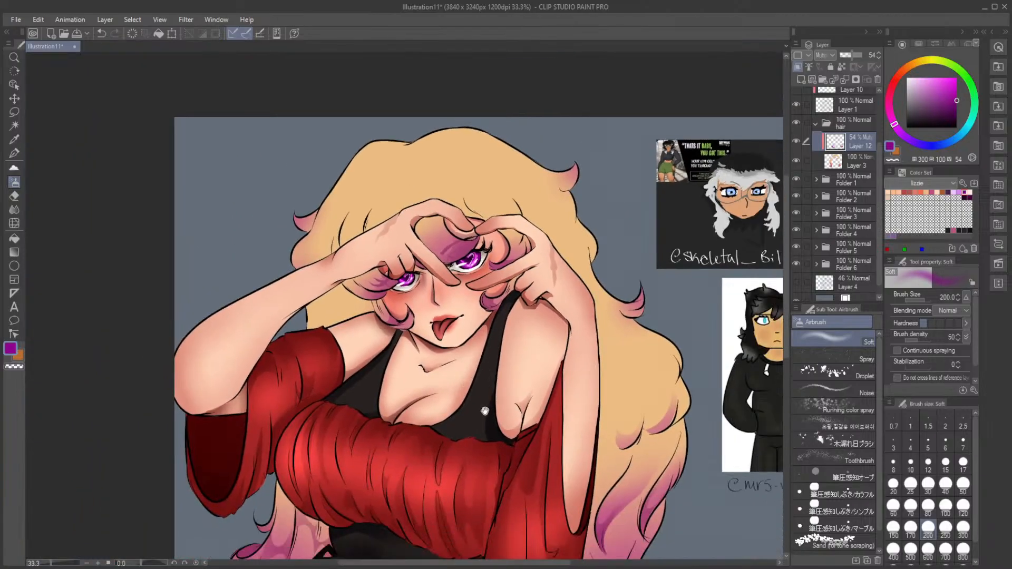
mouse_move(485, 411)
mouse_down()
mouse_move(473, 385)
mouse_move(481, 375)
mouse_move(430, 399)
mouse_up()
scroll(417, 383, up, 2)
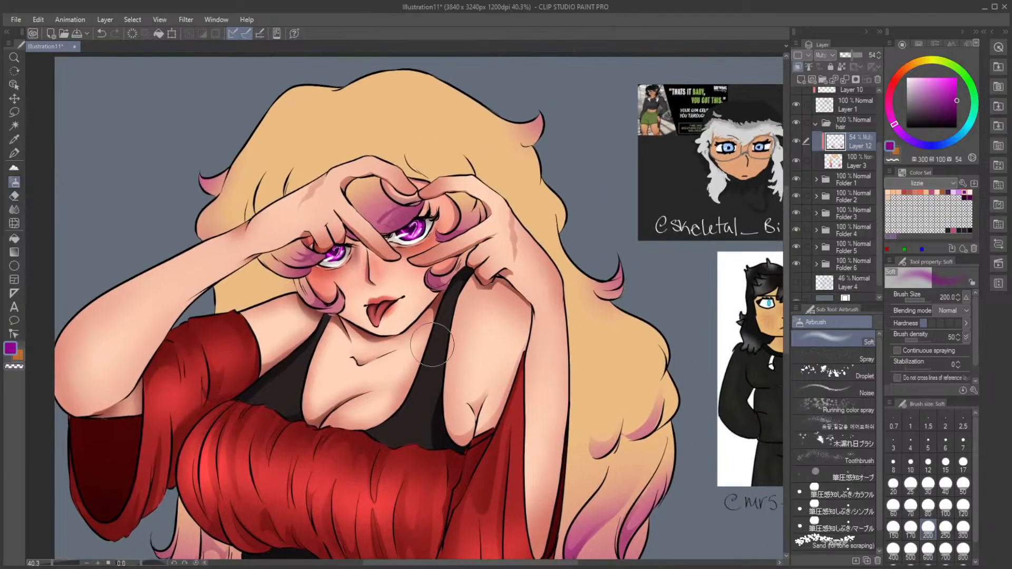
key(m)
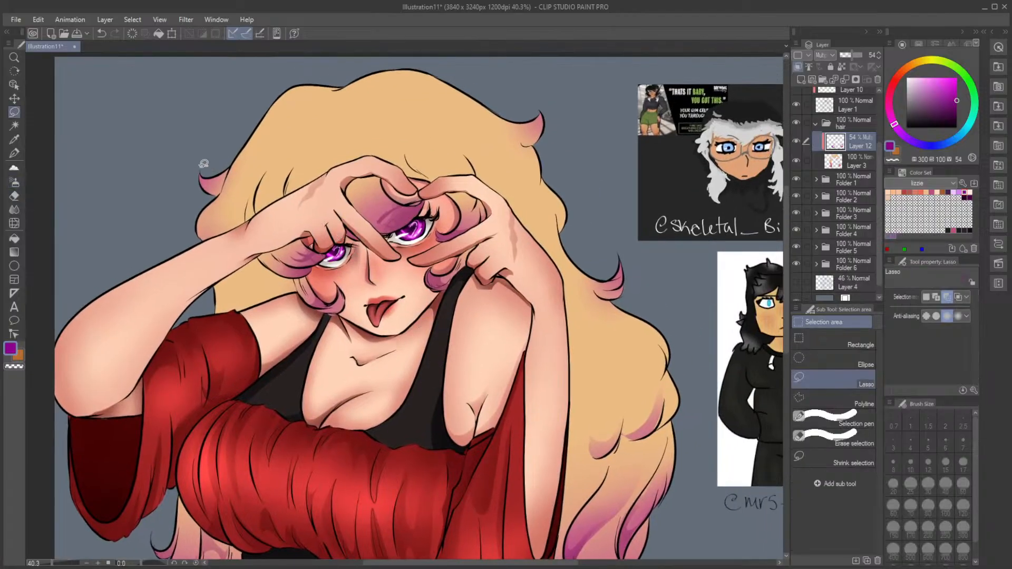
mouse_move(204, 163)
mouse_down()
mouse_move(211, 197)
mouse_move(218, 136)
mouse_move(204, 198)
mouse_up()
key(b)
click(119, 216)
Step: Airbrush purple shadow into a lasso selection of the upper flicked hair tip on the image-right side of the head
key(m)
mouse_move(541, 105)
mouse_down()
mouse_move(507, 110)
mouse_move(546, 106)
mouse_up()
key(b)
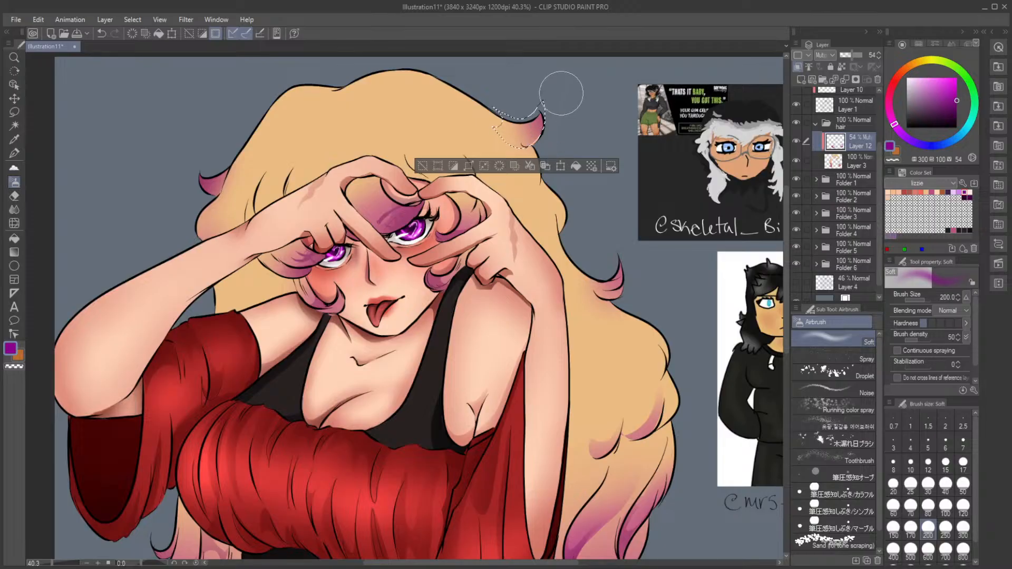
click(425, 165)
key(m)
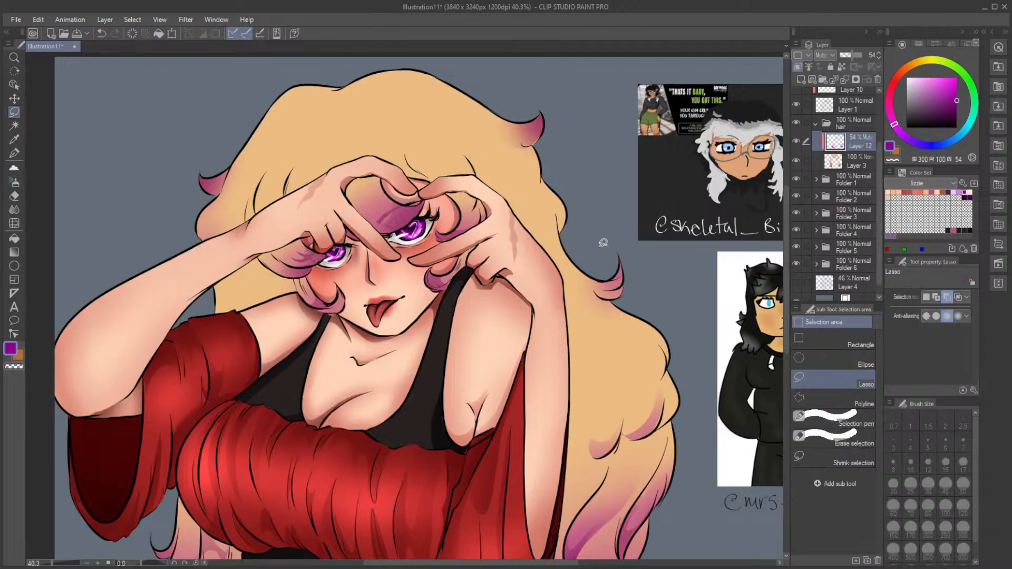
Step: Airbrush purple shadow into a lasso selection of the lower flicked hair tip on the image-right side
mouse_move(591, 266)
mouse_down()
mouse_move(626, 287)
mouse_move(596, 291)
mouse_move(591, 267)
mouse_move(609, 298)
mouse_up()
key(b)
click(517, 315)
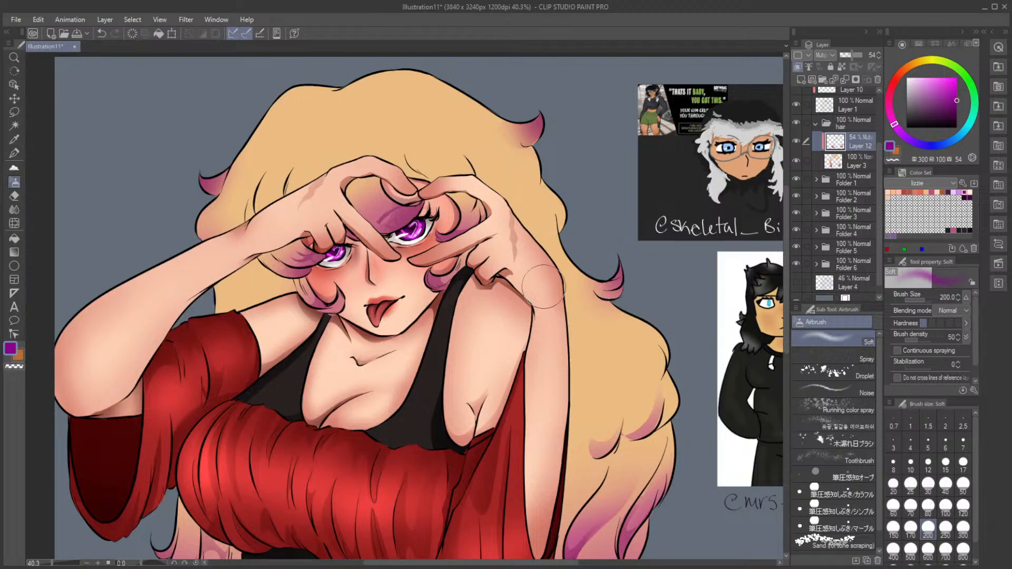
Step: Airbrush purple shadow into a lasso selection of the inner curl tip low in the image-right hair, and clear the selection
key(m)
mouse_move(590, 440)
mouse_down()
mouse_move(614, 447)
mouse_move(599, 453)
mouse_move(610, 425)
mouse_move(661, 407)
mouse_move(648, 421)
mouse_move(656, 407)
mouse_move(667, 417)
mouse_move(649, 433)
mouse_move(625, 435)
mouse_up()
key(b)
click(509, 474)
key(m)
click(546, 454)
key(b)
key(ctrl+d)
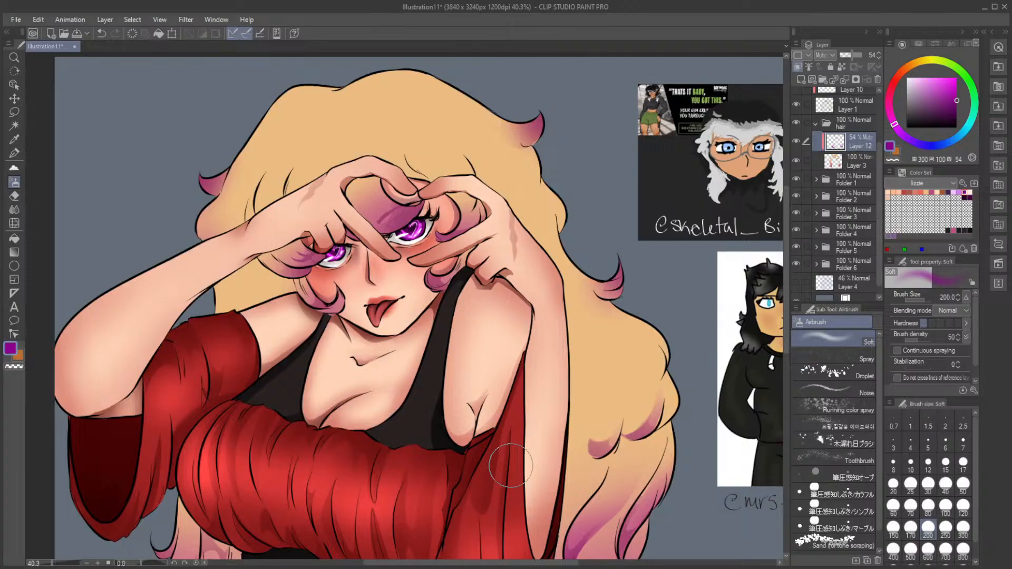
Step: Examine the whole figure and compare the hair with the purple shadow layer hidden and shown
scroll(318, 421, down, 2)
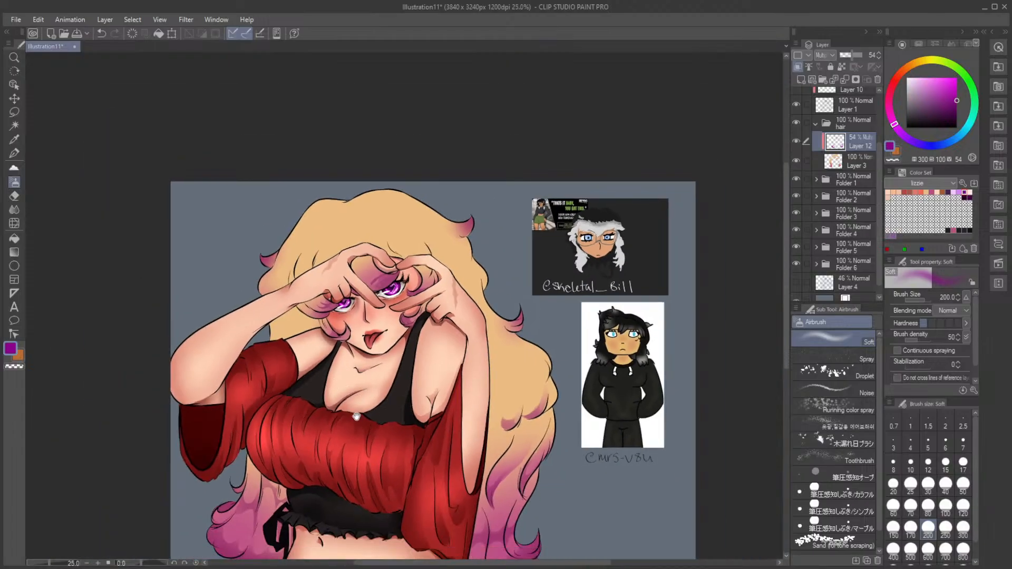
drag(341, 424, 337, 357)
scroll(331, 349, up, 1)
scroll(398, 362, down, 3)
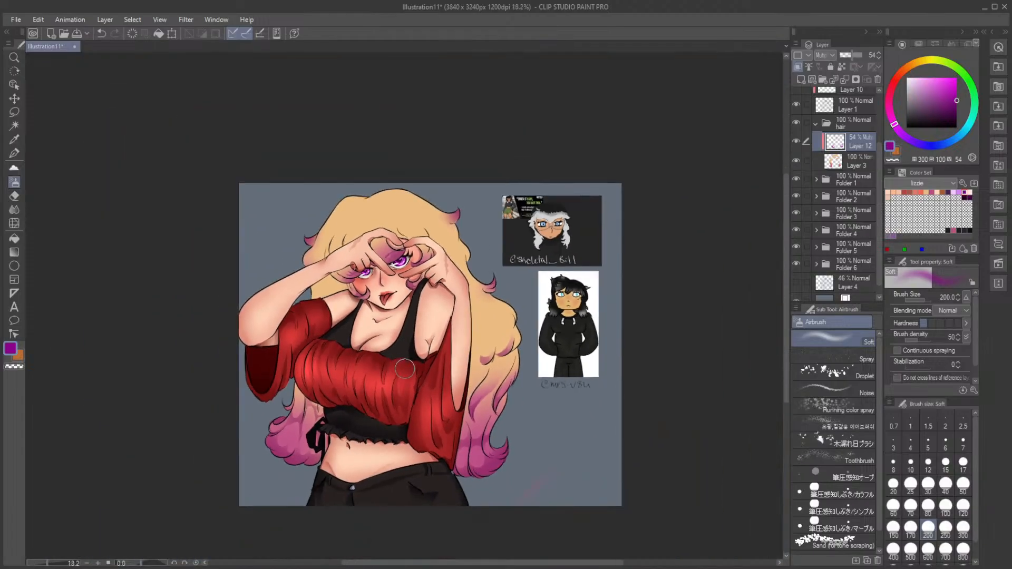
scroll(413, 345, up, 2)
scroll(416, 333, up, 2)
scroll(527, 295, down, 1)
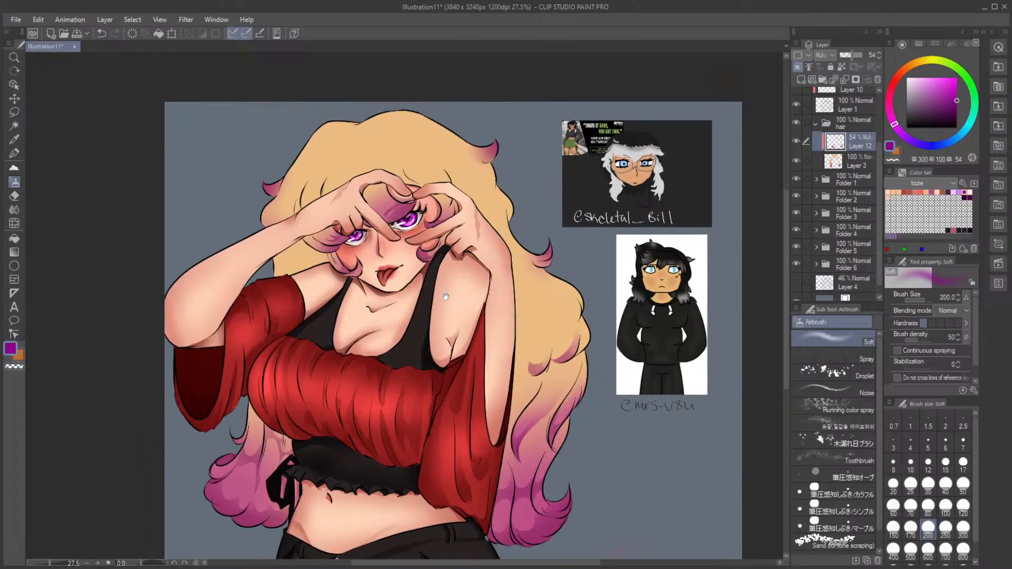
click(796, 141)
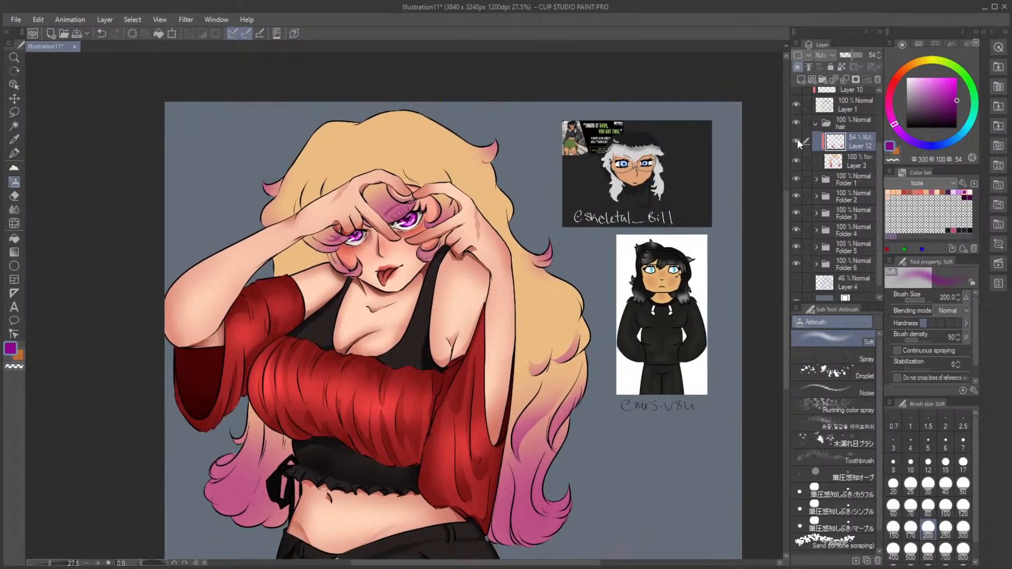
click(797, 140)
Step: Add a clipped Multiply layer at 56% opacity above the hair base Layer 3 and choose the burnt-orange swatch for the blonde shadows
click(847, 165)
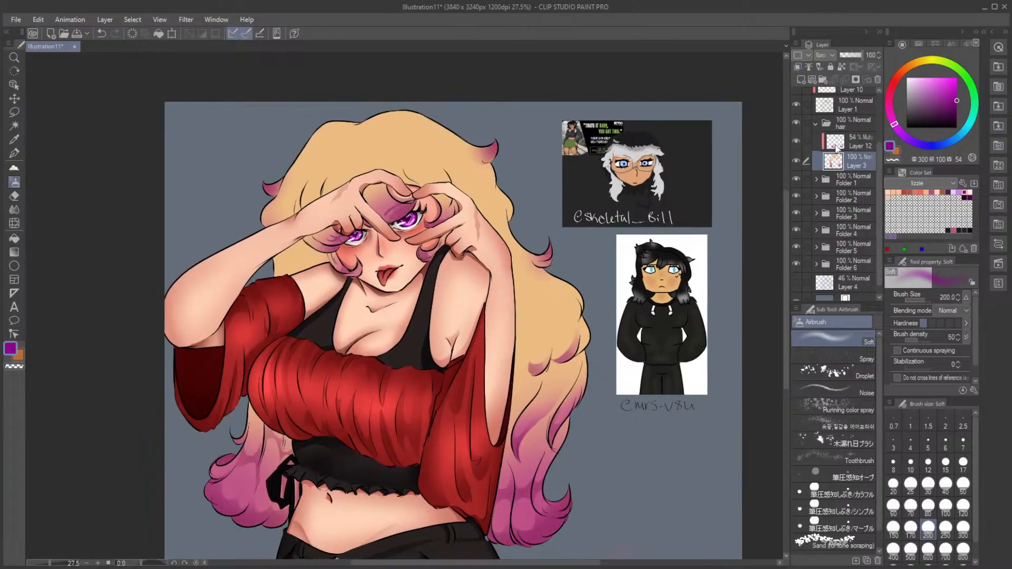
click(801, 78)
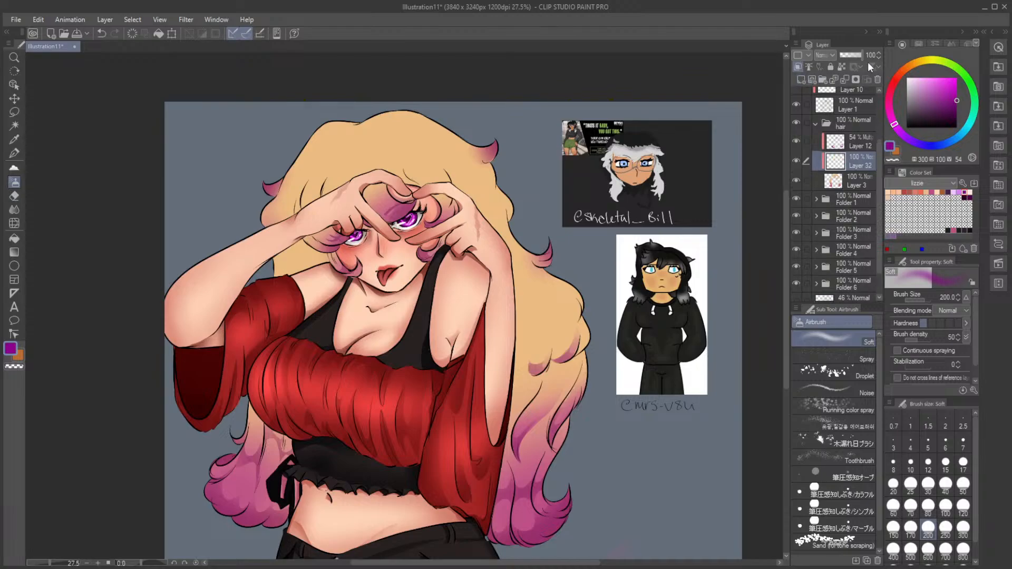
click(926, 192)
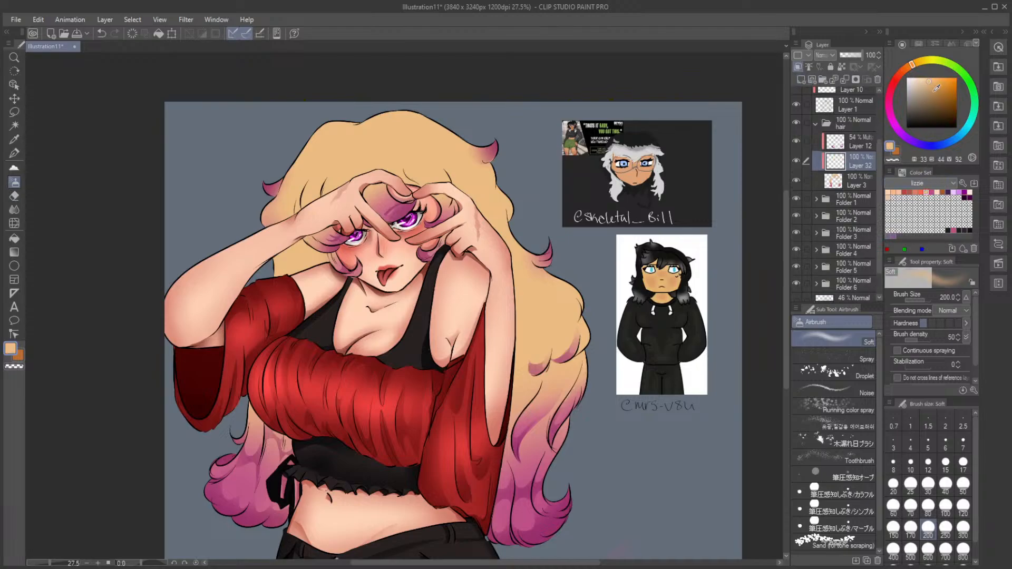
click(941, 192)
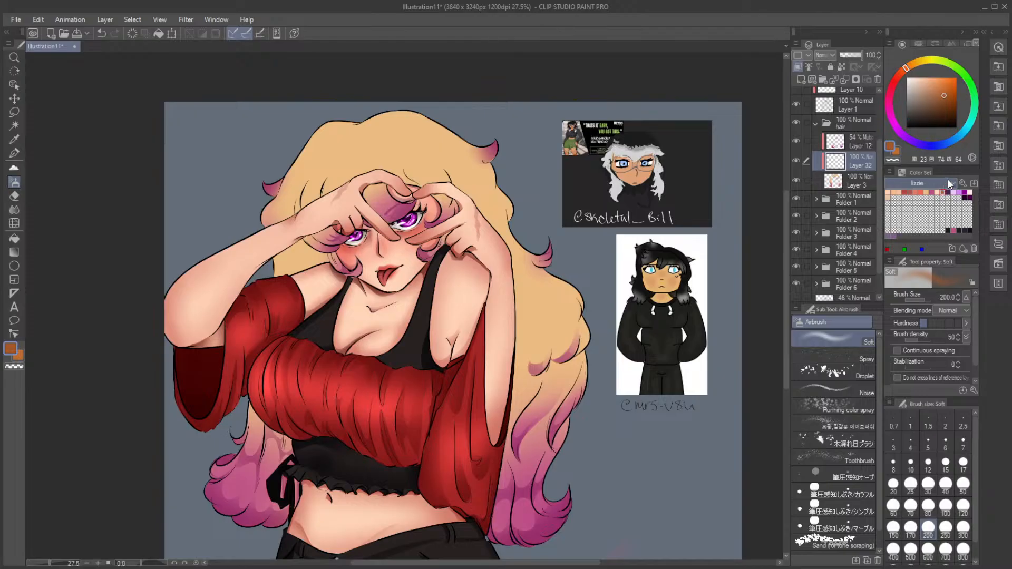
click(852, 54)
Step: Airbrush burnt-orange shadow into lasso selections of the blonde hair beneath the image-left raised arm and beside the cheek curl
key(m)
mouse_move(280, 263)
mouse_down()
mouse_move(321, 253)
mouse_move(317, 245)
mouse_move(333, 250)
mouse_move(339, 266)
mouse_move(289, 285)
mouse_move(274, 264)
mouse_up()
key(b)
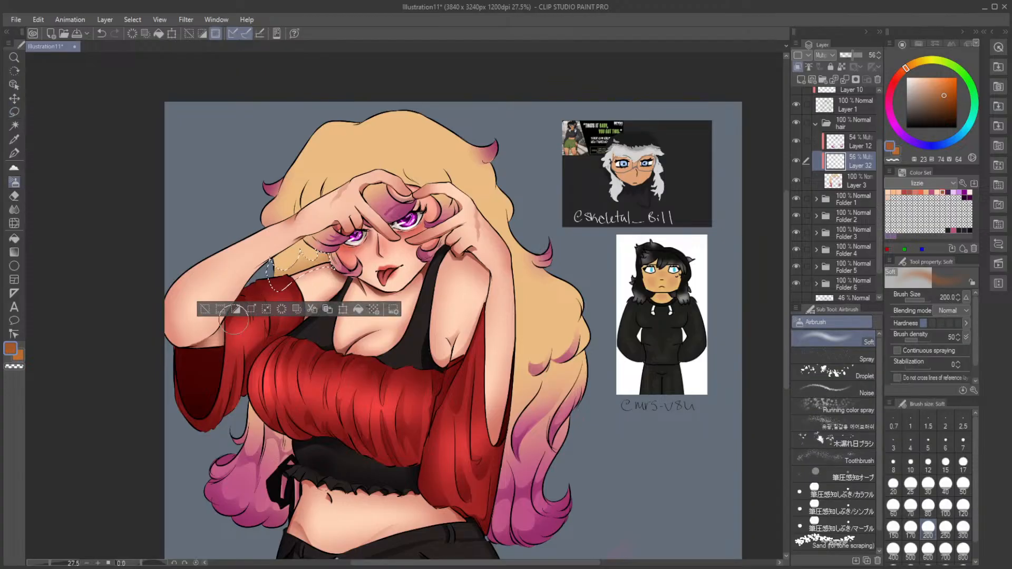
click(205, 309)
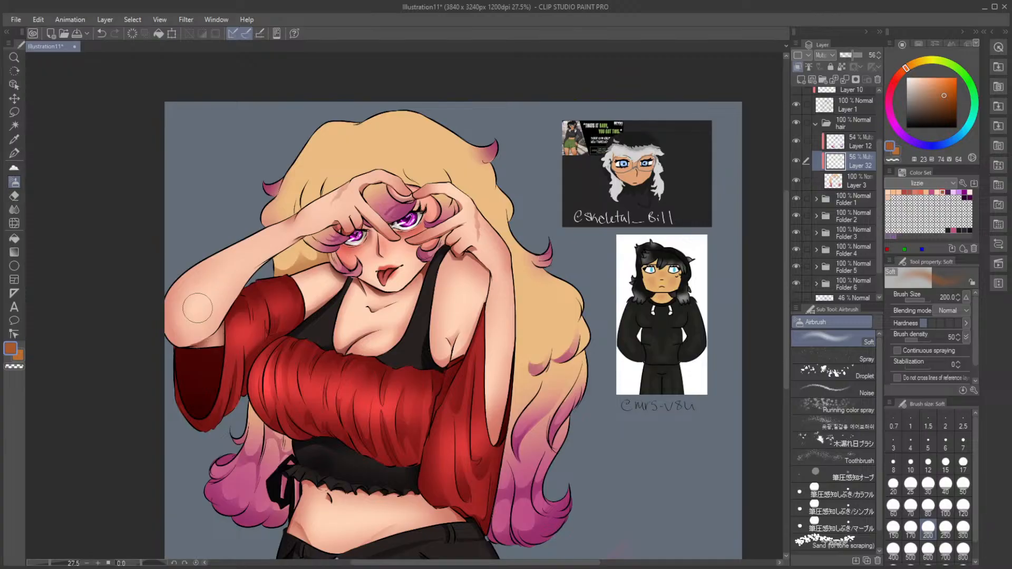
key(m)
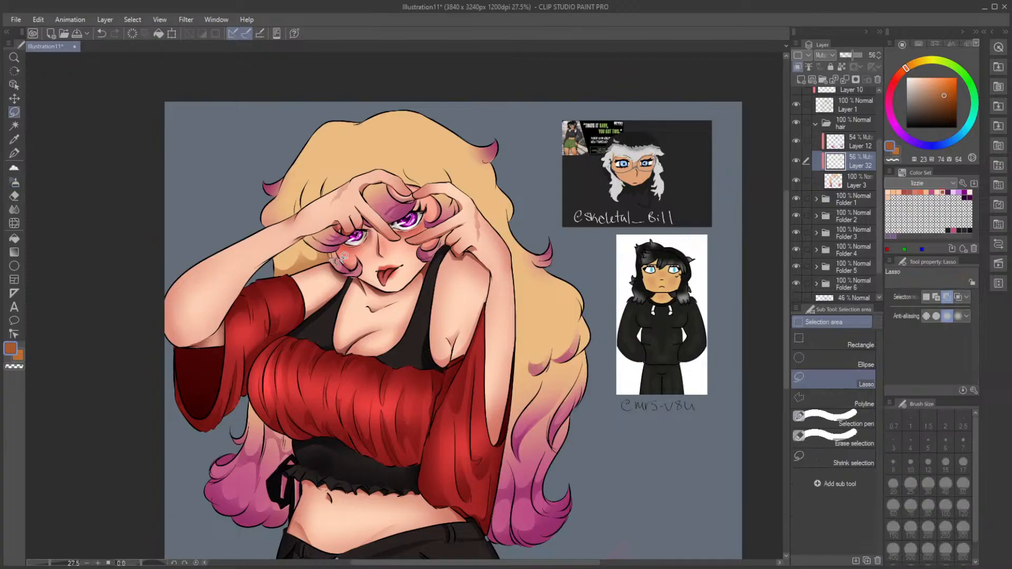
mouse_move(343, 257)
mouse_down()
mouse_move(338, 244)
mouse_move(328, 249)
mouse_move(337, 265)
mouse_up()
key(b)
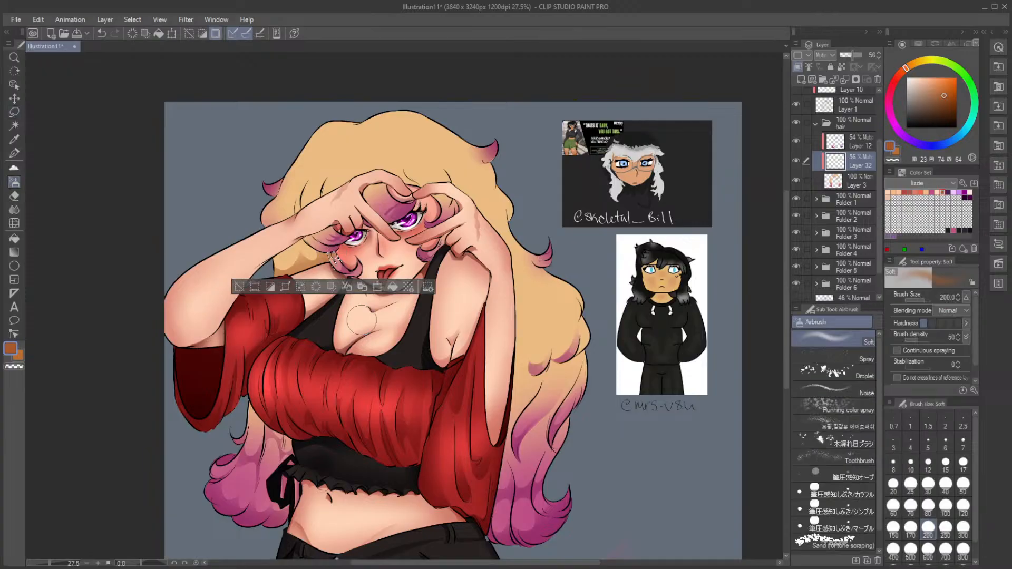
click(239, 287)
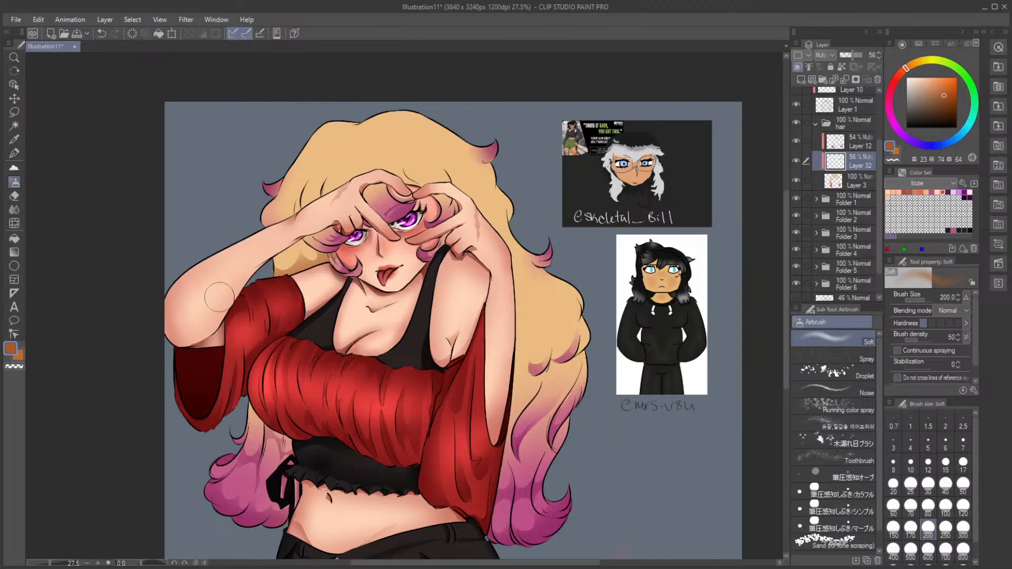
Step: Airbrush burnt-orange shadow into a lasso selection of the hair between the image-left sleeve and the red top
key(m)
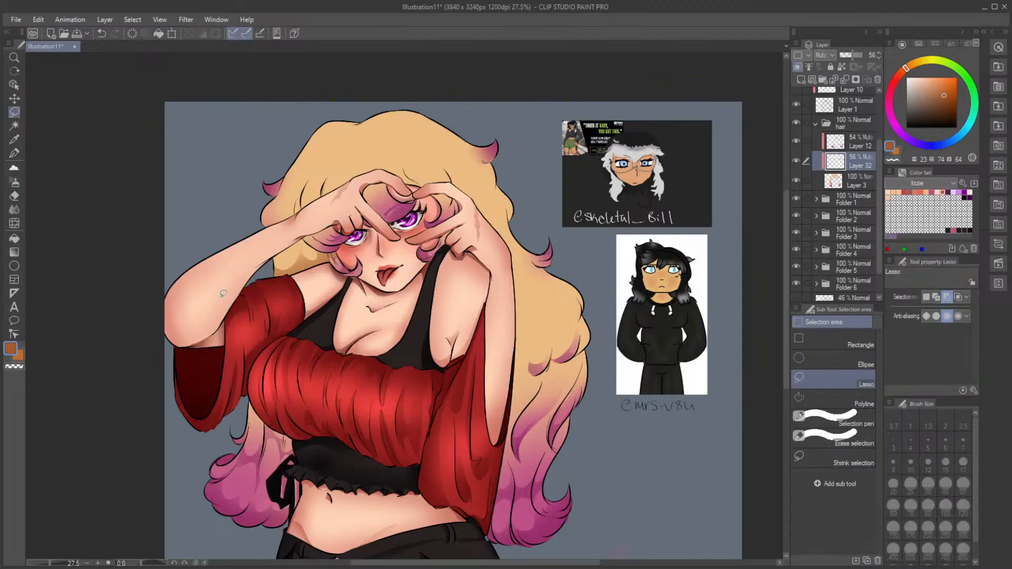
mouse_move(248, 419)
mouse_down()
mouse_move(285, 428)
mouse_move(298, 448)
mouse_move(301, 416)
mouse_move(241, 389)
mouse_move(302, 451)
mouse_up()
key(b)
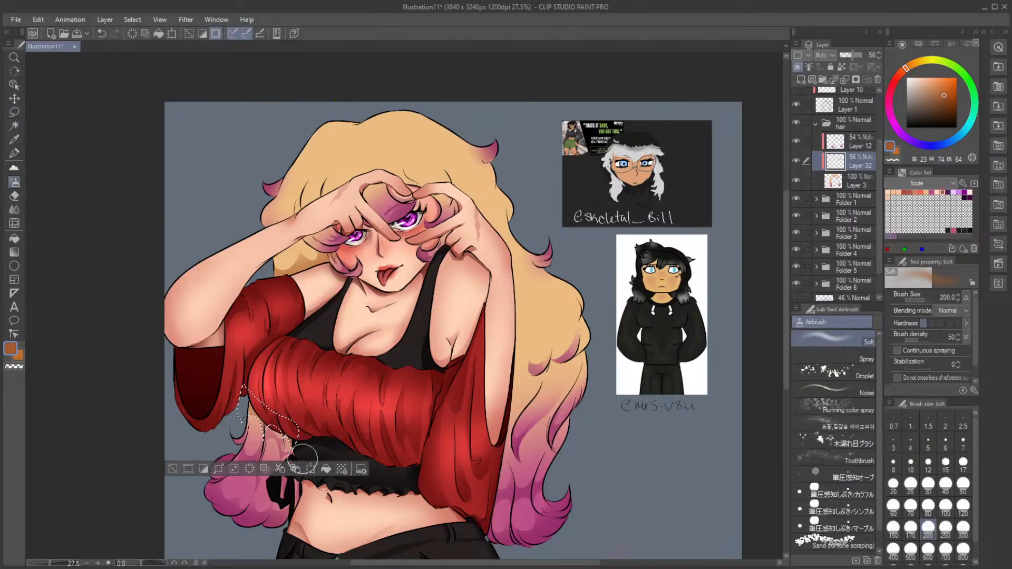
click(173, 469)
Step: Airbrush burnt-orange shadow into lasso selections of a wavy band across the crown and the notch at the hair parting
key(m)
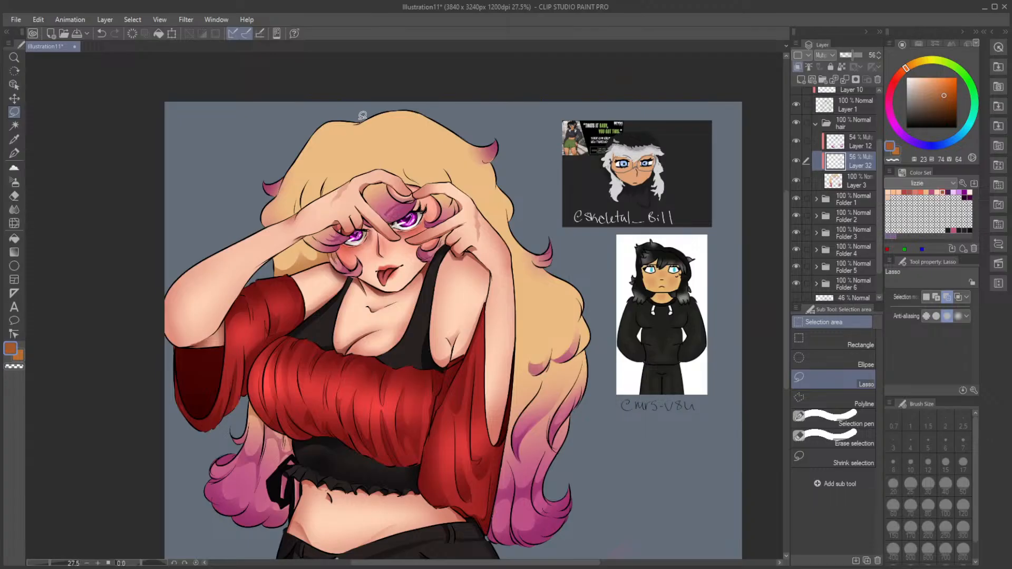
mouse_move(361, 116)
mouse_down()
mouse_move(289, 147)
mouse_move(319, 132)
mouse_move(319, 157)
mouse_move(346, 146)
mouse_move(334, 176)
mouse_move(352, 160)
mouse_move(364, 170)
mouse_move(416, 146)
mouse_move(421, 118)
mouse_move(446, 112)
mouse_move(388, 104)
mouse_move(403, 123)
mouse_move(383, 142)
mouse_move(359, 141)
mouse_move(343, 115)
mouse_move(389, 142)
mouse_move(418, 107)
mouse_up()
key(b)
click(270, 196)
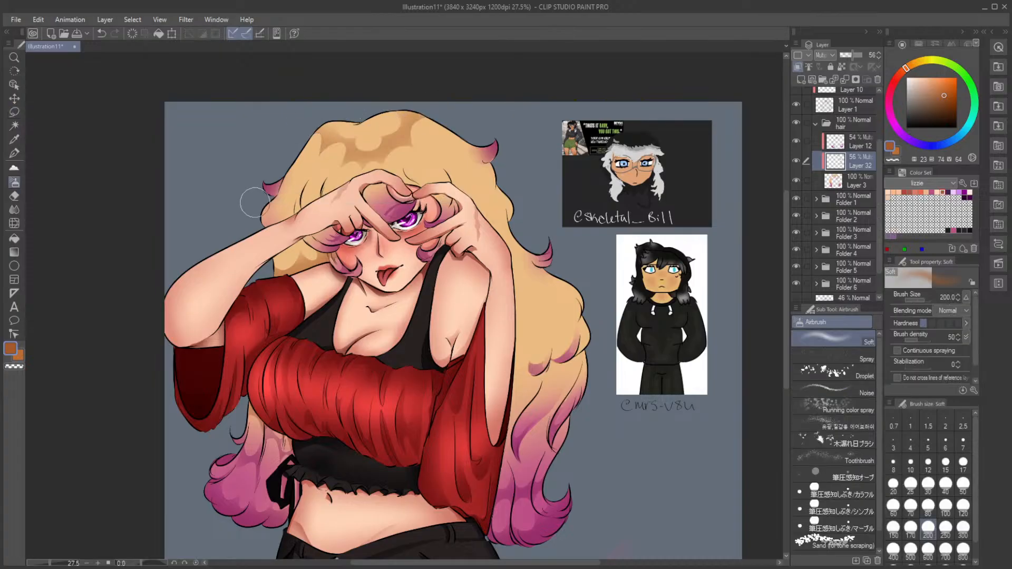
key(m)
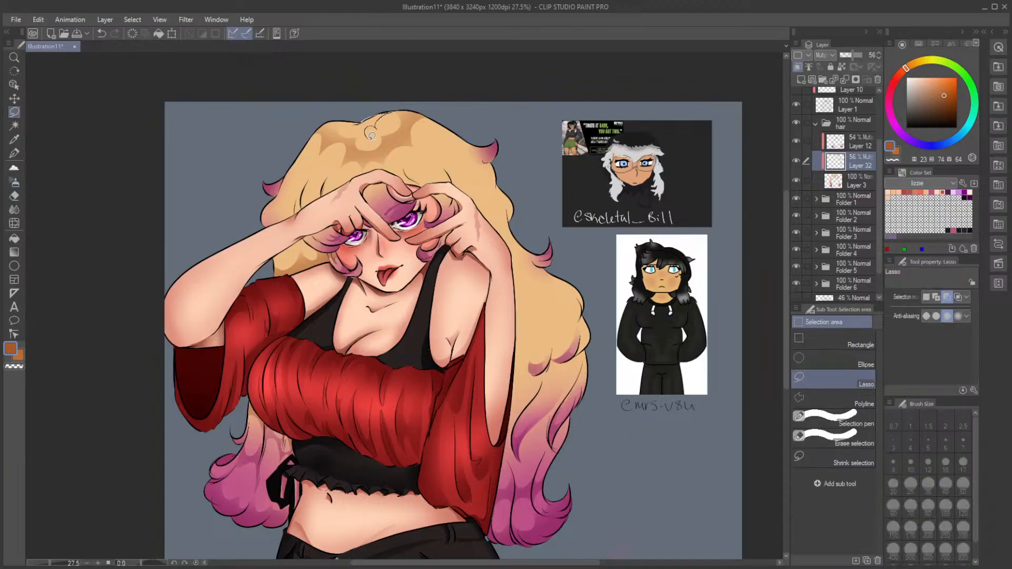
drag(360, 123, 359, 111)
key(b)
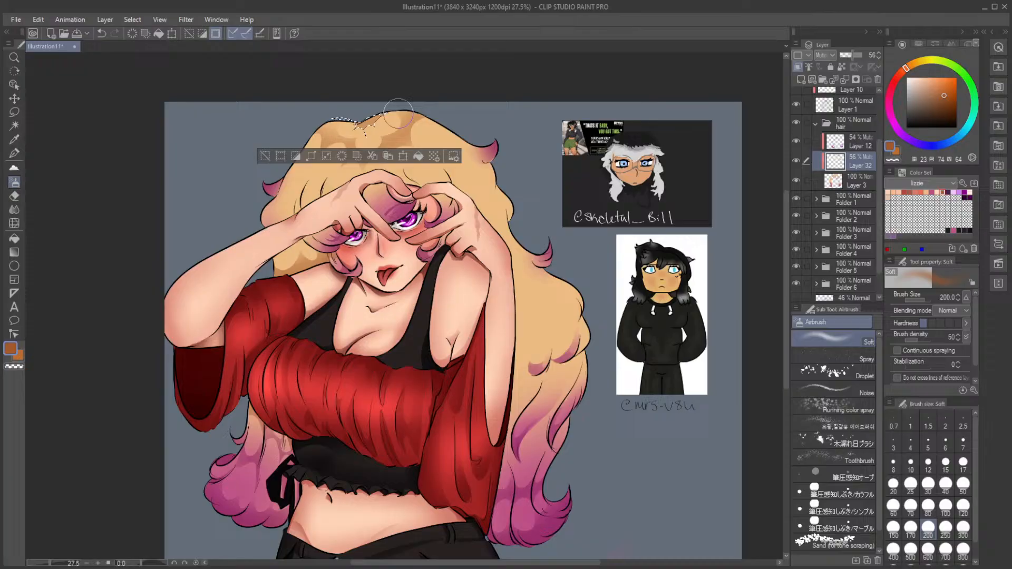
click(266, 156)
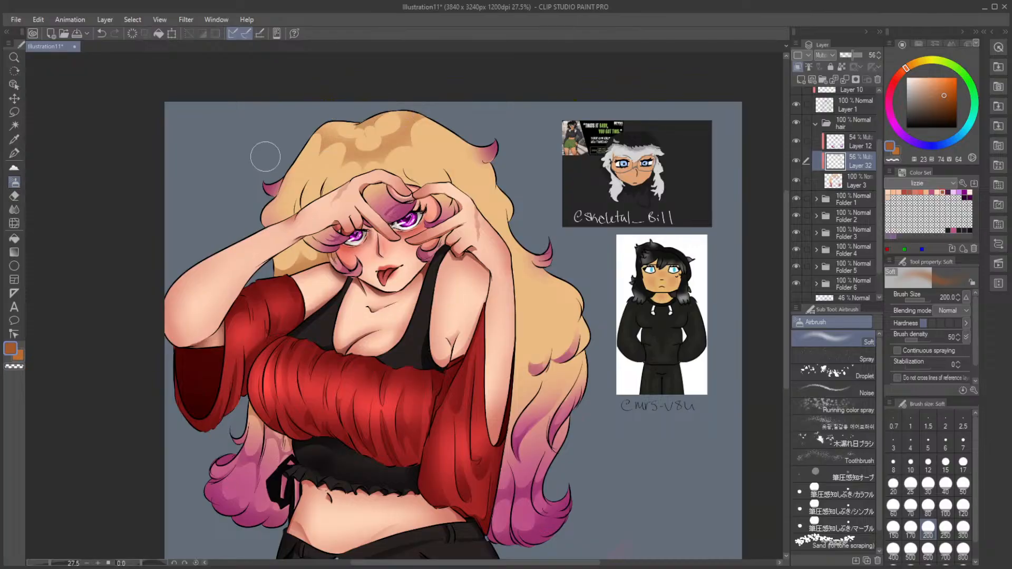
Step: Airbrush burnt-orange shadow into lasso selections along the image-left side of the head and the strands just above the wrist
key(m)
mouse_move(303, 144)
mouse_down()
mouse_move(303, 173)
mouse_move(317, 170)
mouse_move(307, 209)
mouse_move(299, 179)
mouse_move(285, 183)
mouse_move(294, 154)
mouse_up()
click(228, 203)
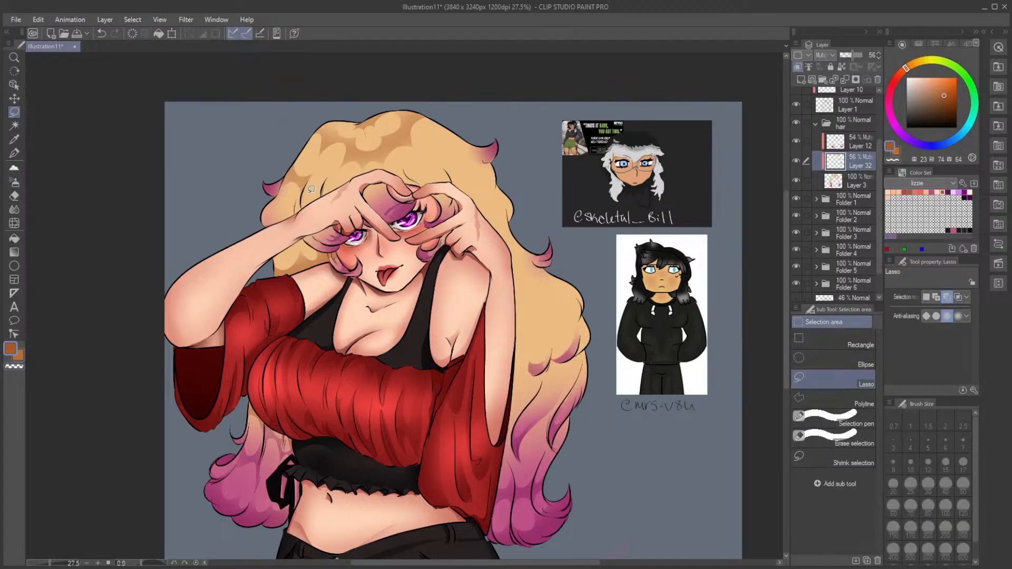
mouse_move(311, 191)
mouse_down()
mouse_move(325, 186)
mouse_move(311, 211)
mouse_move(301, 208)
mouse_move(358, 174)
mouse_move(330, 204)
mouse_move(325, 192)
mouse_up()
key(b)
click(216, 232)
key(m)
key(b)
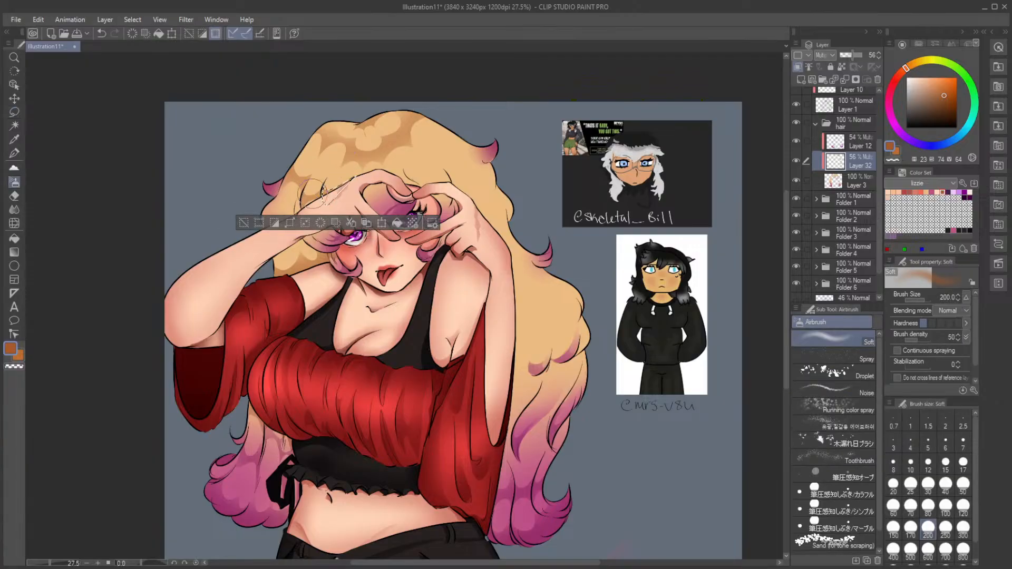
key(ctrl+d)
Step: Airbrush burnt-orange shadow into lasso selections of the forehead hair directly above the two hands
key(m)
mouse_move(406, 181)
mouse_down()
mouse_move(435, 191)
mouse_move(400, 180)
mouse_up()
key(b)
mouse_move(397, 180)
mouse_down()
mouse_move(443, 173)
mouse_move(442, 161)
mouse_move(456, 189)
mouse_move(437, 194)
mouse_move(416, 182)
mouse_up()
click(323, 212)
key(m)
key(b)
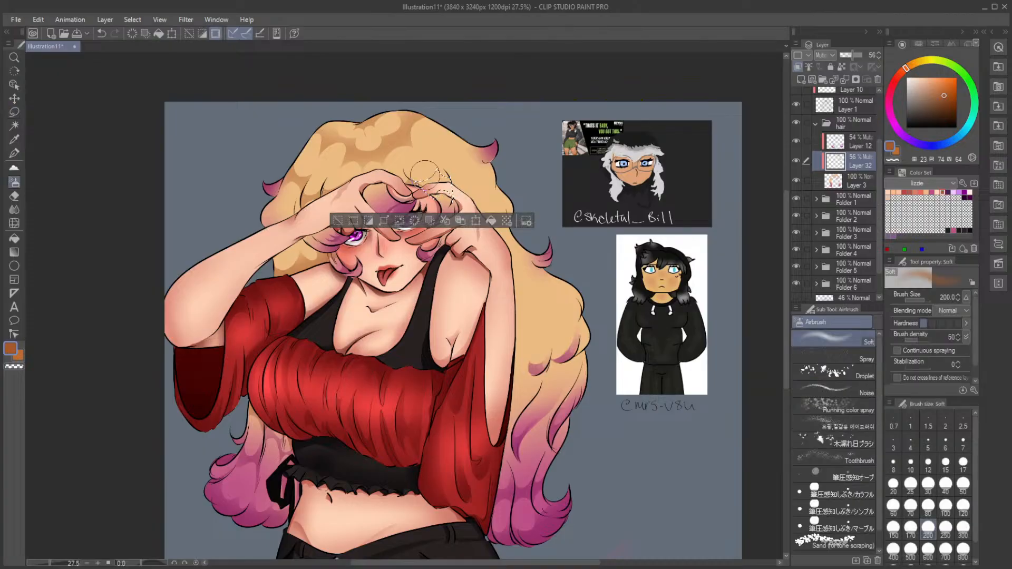
click(380, 219)
Step: Airbrush burnt-orange shadow into a lasso selection of the hair below the upper flicked tip, beside the image-right hand
key(m)
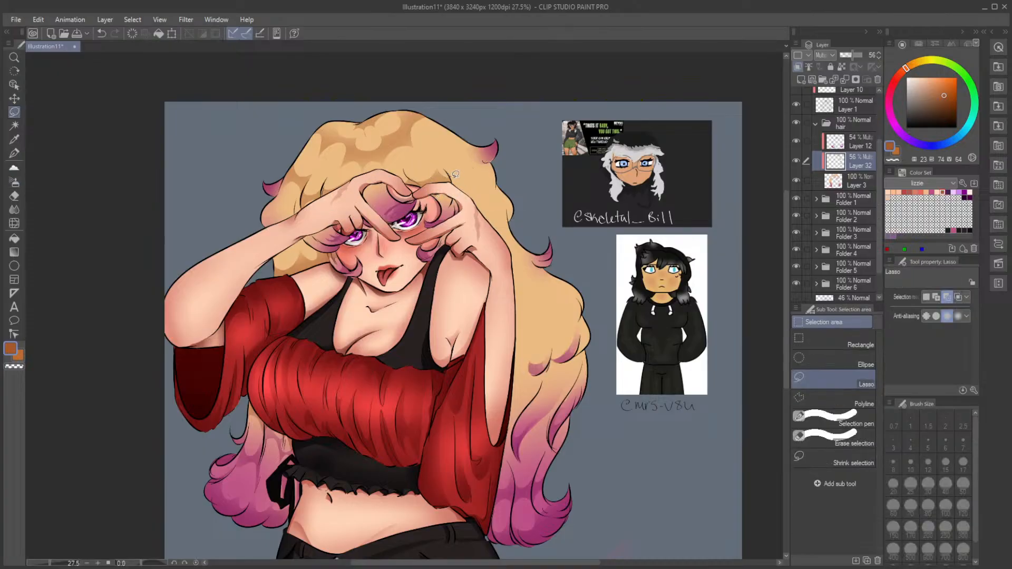
mouse_move(455, 174)
mouse_down()
mouse_move(498, 158)
mouse_move(518, 197)
mouse_move(514, 223)
mouse_move(498, 196)
mouse_move(487, 207)
mouse_move(475, 190)
mouse_move(453, 179)
mouse_up()
key(b)
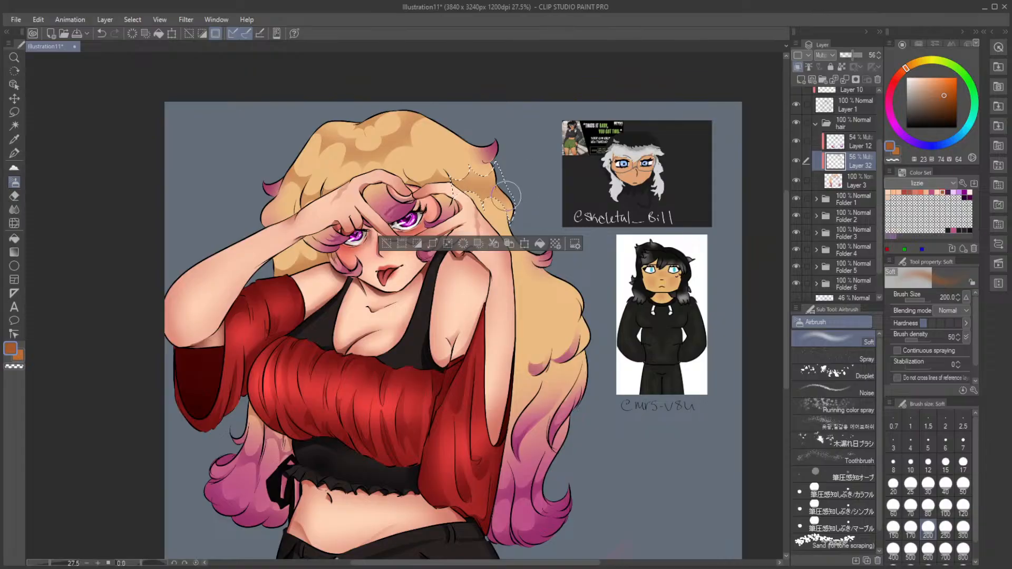
key(ctrl+d)
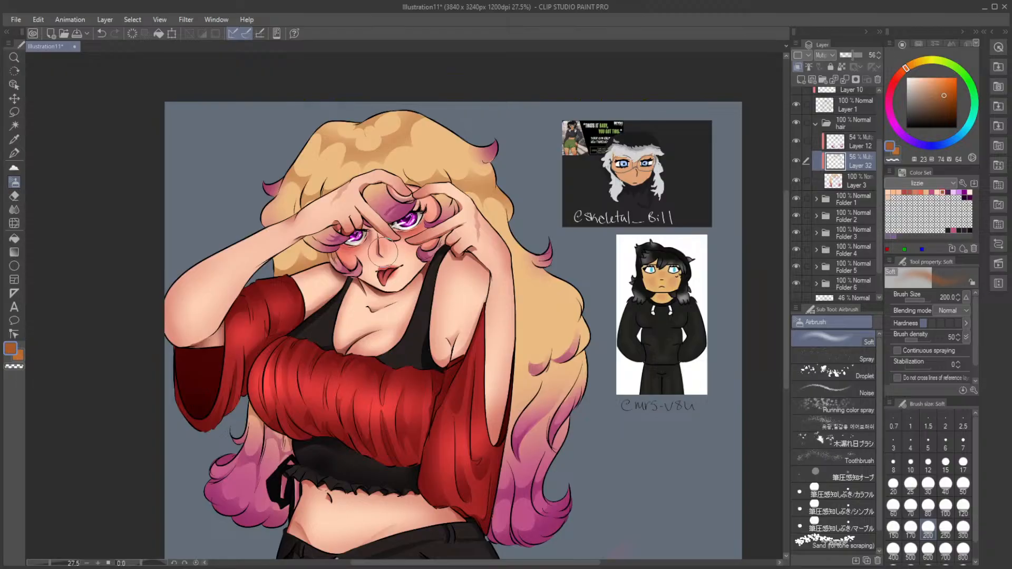
Step: Try burnt-orange airbrush shadows in lasso selections of the hair beside the image-right forearm and the wavy area above the lower curls
key(m)
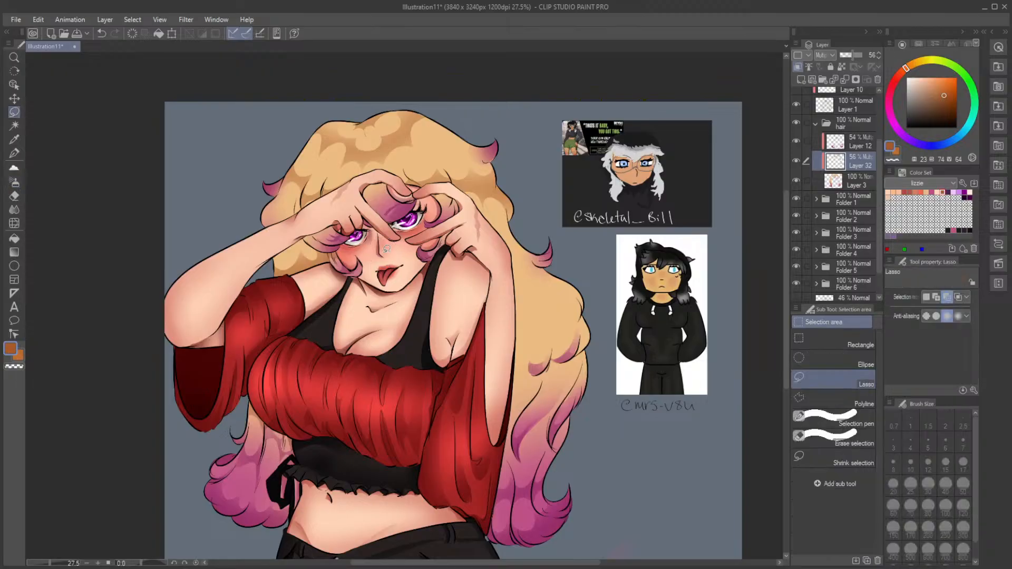
mouse_move(513, 243)
mouse_down()
mouse_move(553, 317)
mouse_move(545, 303)
mouse_move(511, 329)
mouse_up()
key(b)
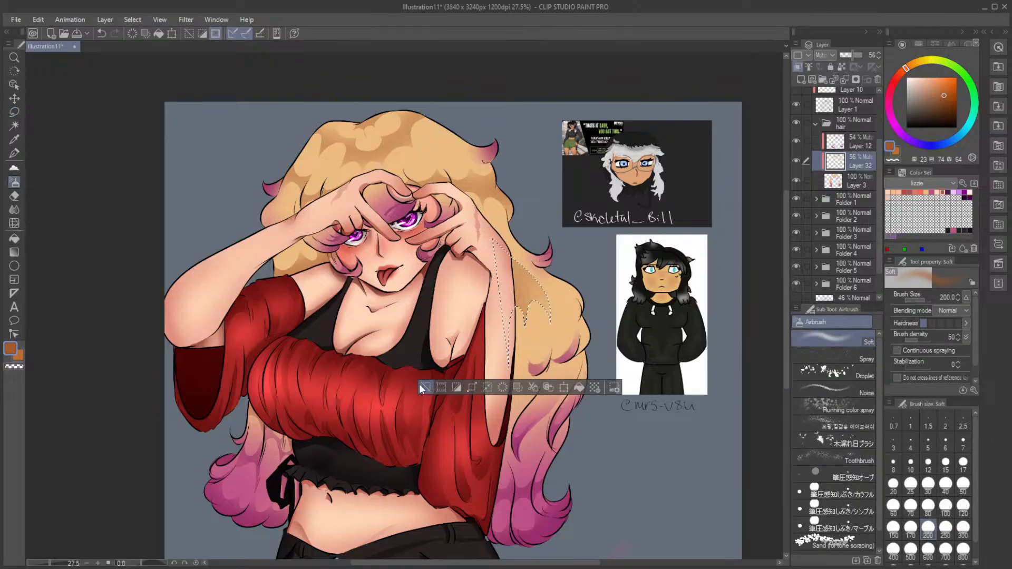
key(ctrl+d)
key(m)
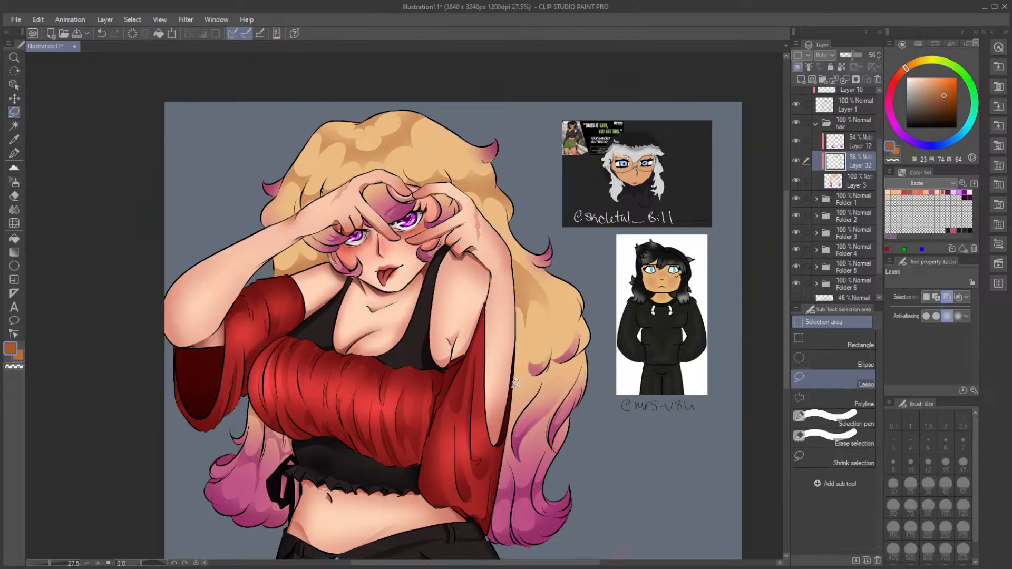
mouse_move(510, 335)
mouse_down()
mouse_move(545, 344)
mouse_move(579, 303)
mouse_move(600, 296)
mouse_move(595, 333)
mouse_move(569, 345)
mouse_up()
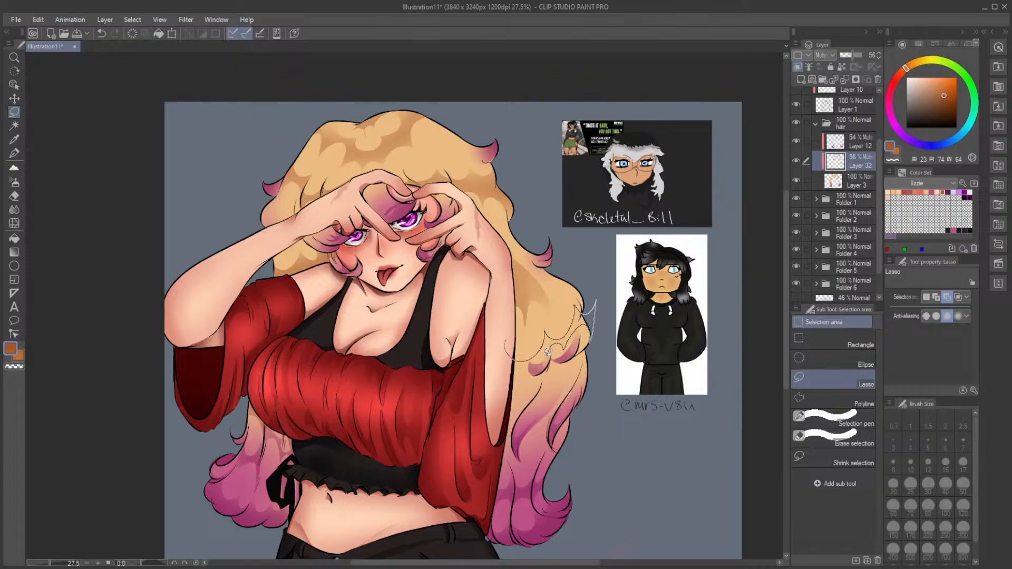
drag(522, 372, 510, 377)
key(b)
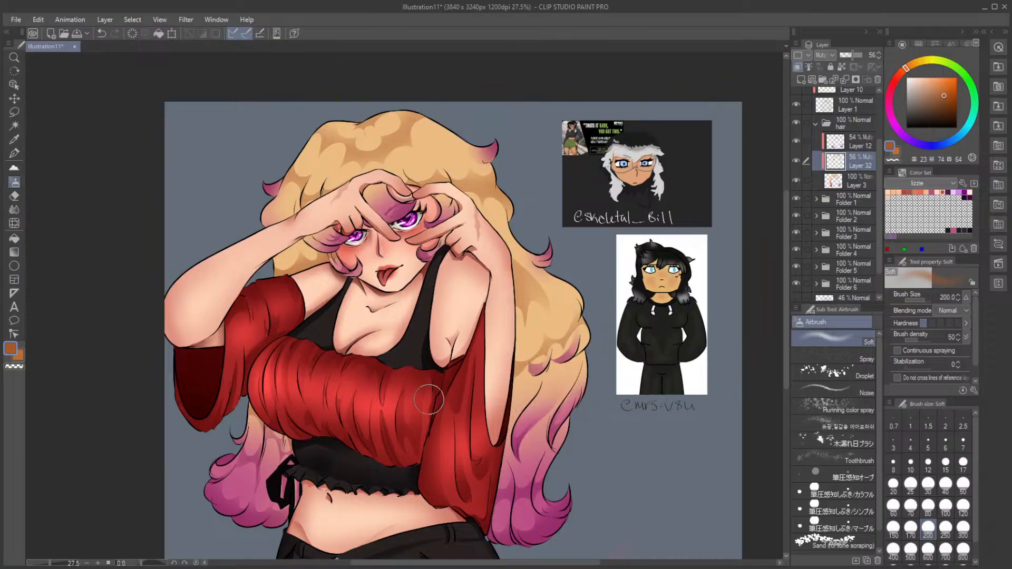
Step: Undo the burnt-orange shadows and selections made in the hair beside the image-right forearm
key(ctrl+z)
key(ctrl+z)
key(ctrl+z)
key(ctrl+z)
key(ctrl+z)
key(ctrl+z)
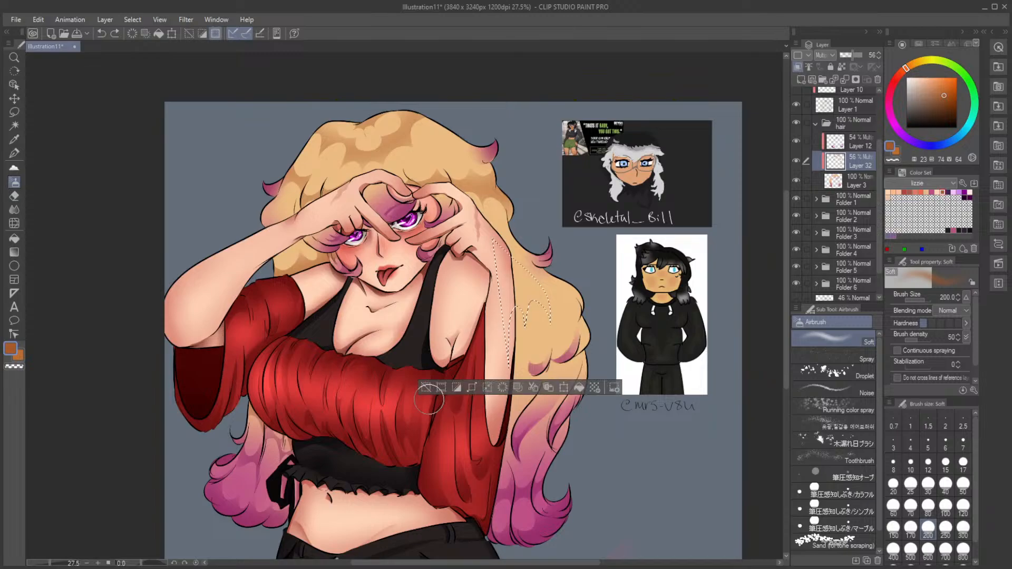
key(ctrl+z)
Step: Airbrush burnt-orange shadow at brush size 300 into a wavy lasso selection across the blonde hair beside the image-right forearm
key(l)
mouse_move(546, 263)
mouse_down()
mouse_move(548, 287)
mouse_move(585, 252)
mouse_up()
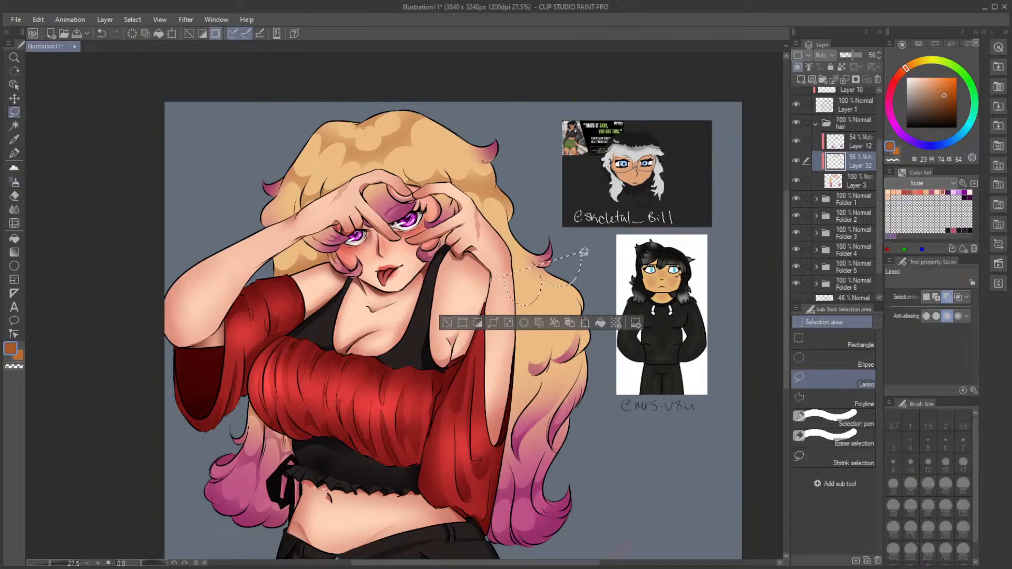
click(510, 285)
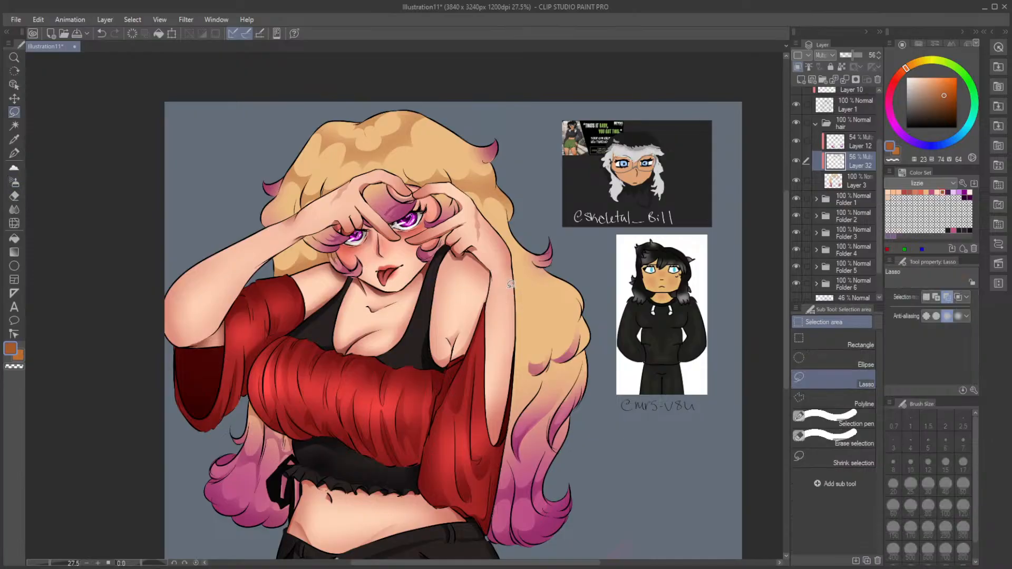
mouse_move(510, 284)
mouse_down()
mouse_move(587, 289)
mouse_move(585, 316)
mouse_move(574, 301)
mouse_move(560, 328)
mouse_move(543, 306)
mouse_move(530, 340)
mouse_move(516, 316)
mouse_move(503, 360)
mouse_up()
key(b)
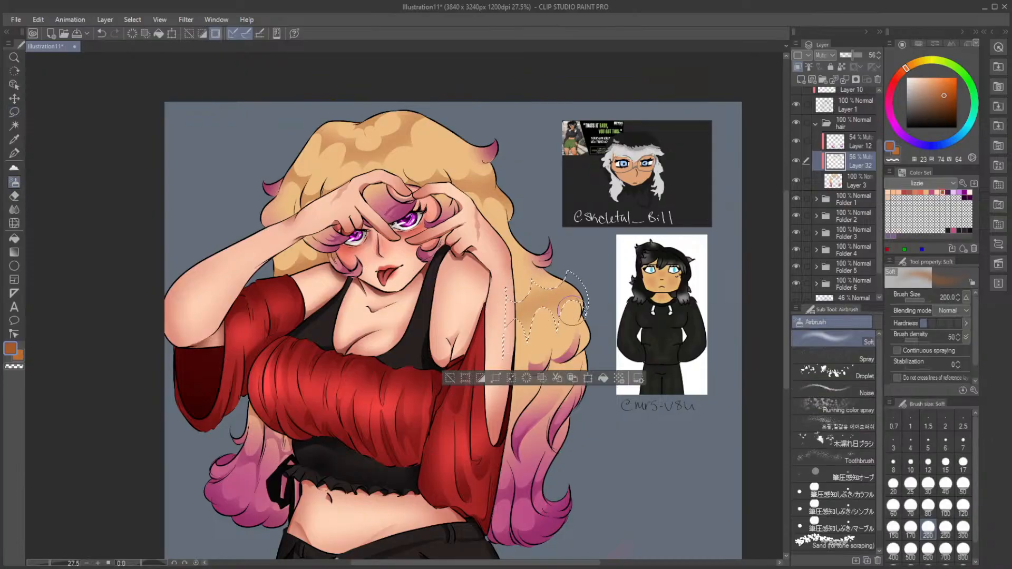
click(963, 527)
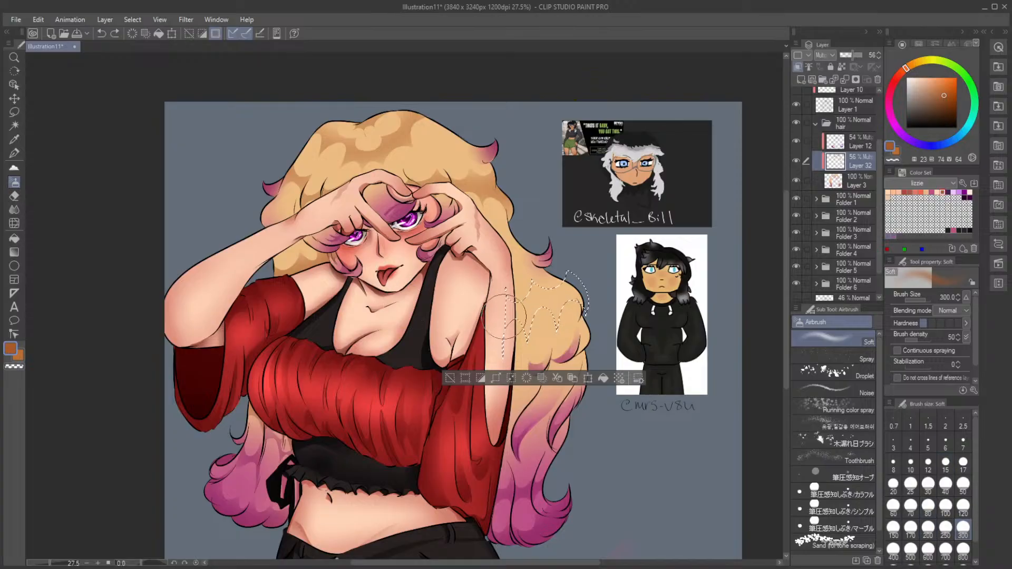
drag(500, 336, 639, 267)
click(450, 378)
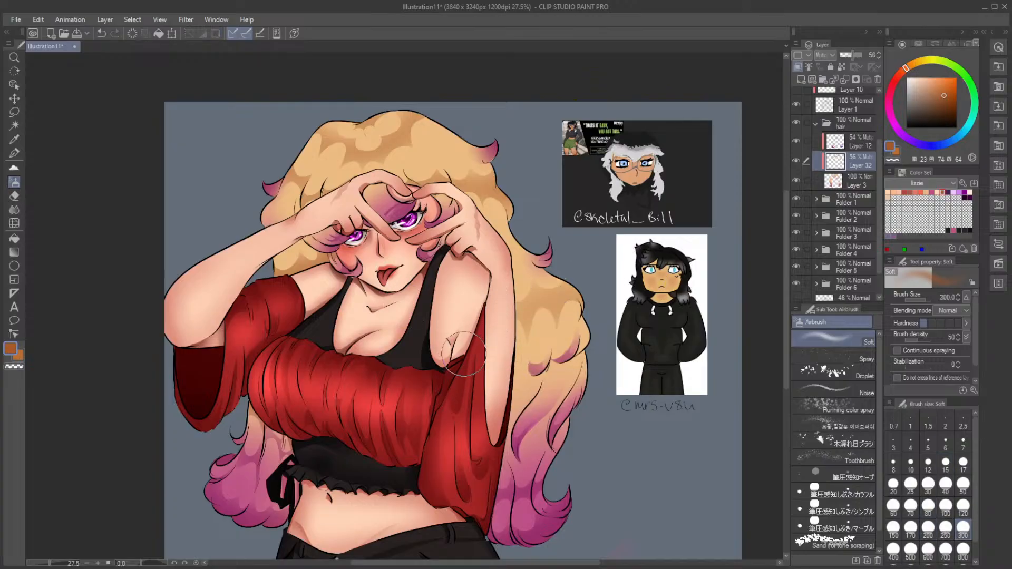
Step: Airbrush burnt-orange shadow into lasso selections of the blonde strands below the lower curls, from beside the image-right forearm to the outer strand
key(m)
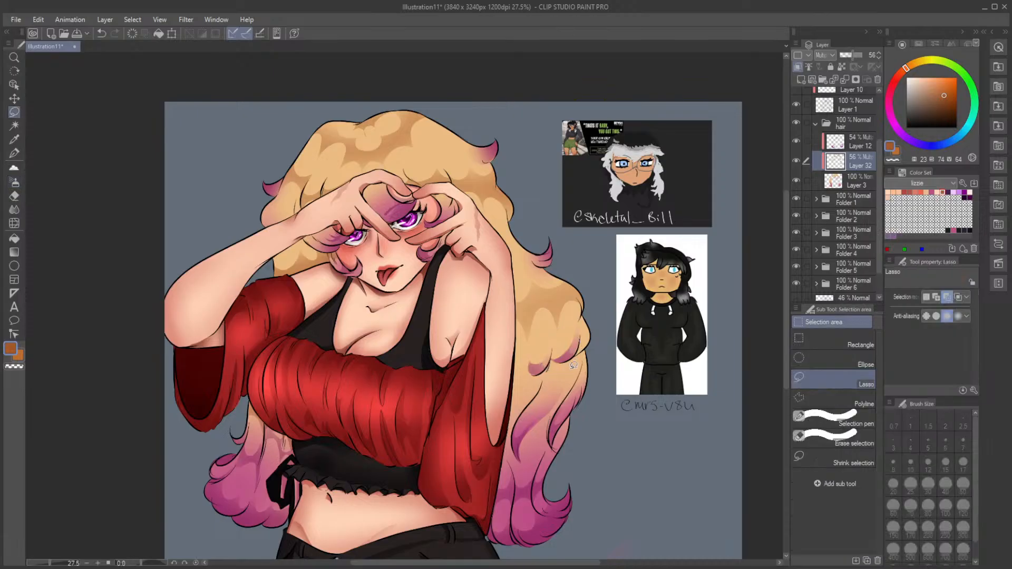
mouse_move(514, 364)
mouse_down()
mouse_move(549, 376)
mouse_move(513, 437)
mouse_move(506, 400)
mouse_up()
key(b)
key(ctrl+d)
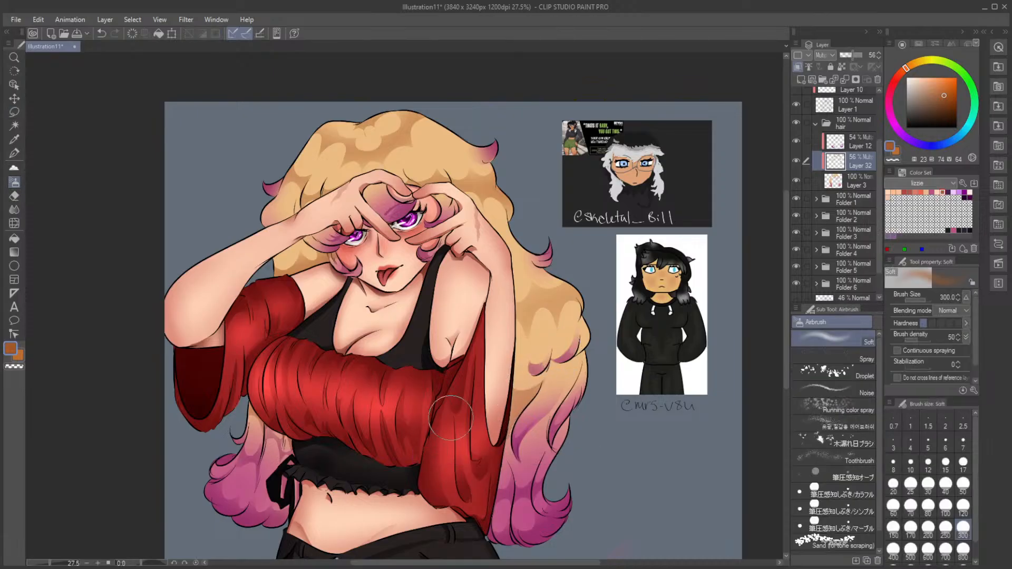
key(m)
mouse_move(584, 362)
mouse_down()
mouse_move(551, 421)
mouse_move(565, 397)
mouse_up()
key(b)
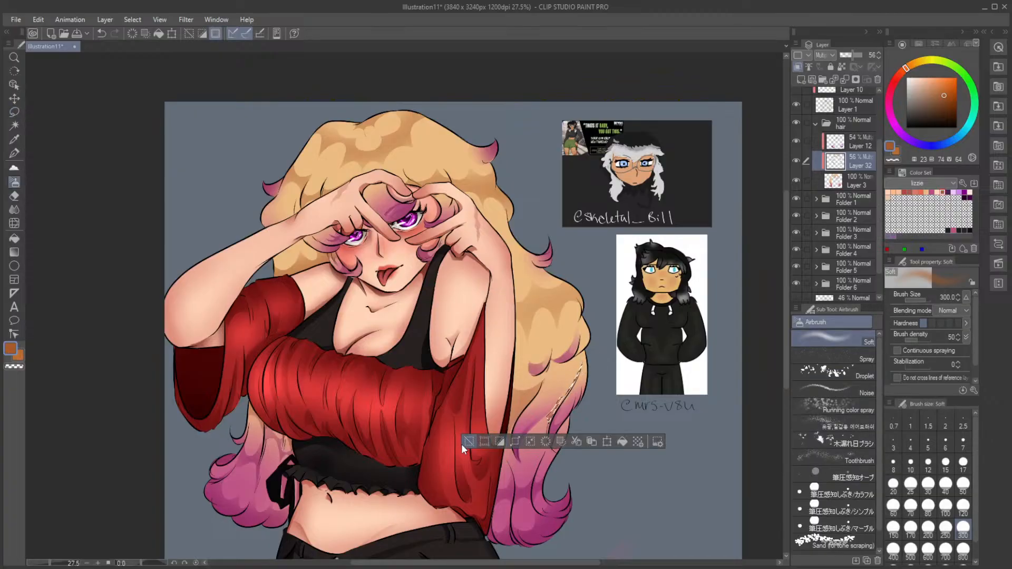
key(ctrl+d)
key(ctrl+z)
key(ctrl+d)
Step: Airbrush burnt-orange shadow into a lasso selection directly beneath the two purple-tipped curls on the image-right hair
key(m)
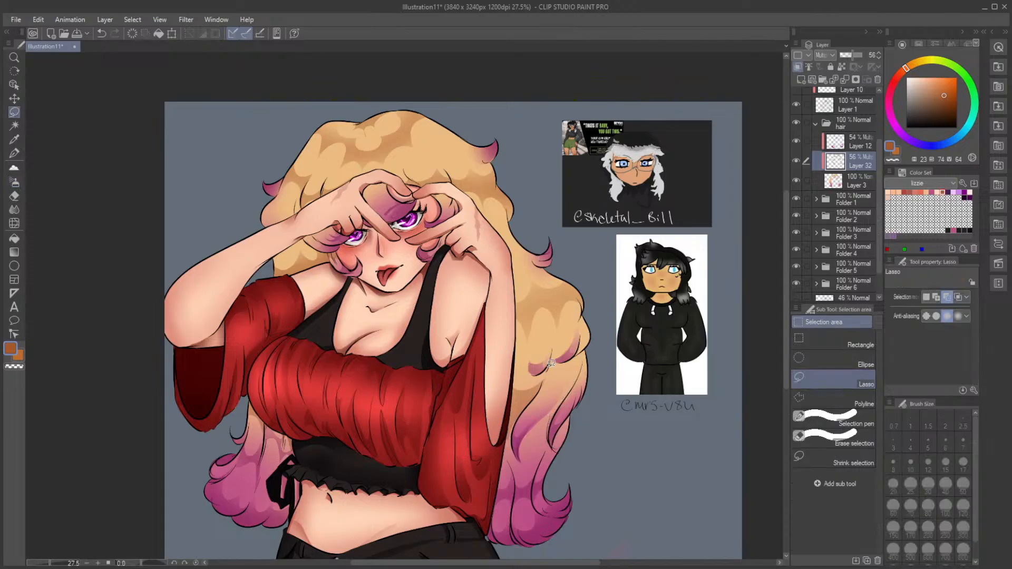
mouse_move(550, 367)
mouse_down()
mouse_move(556, 359)
mouse_move(537, 371)
mouse_move(589, 345)
mouse_move(590, 362)
mouse_move(535, 373)
mouse_up()
click(448, 392)
key(b)
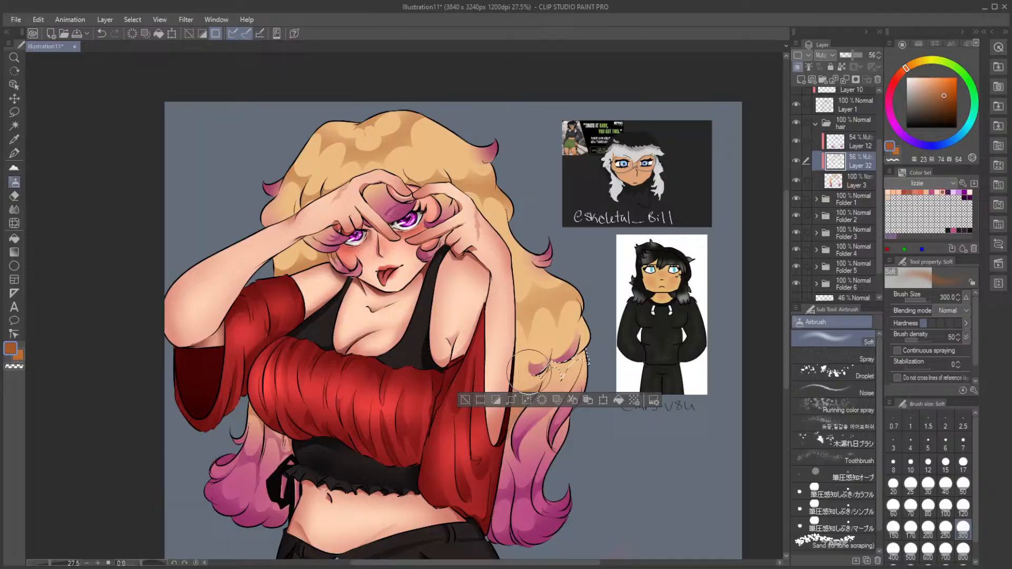
click(465, 400)
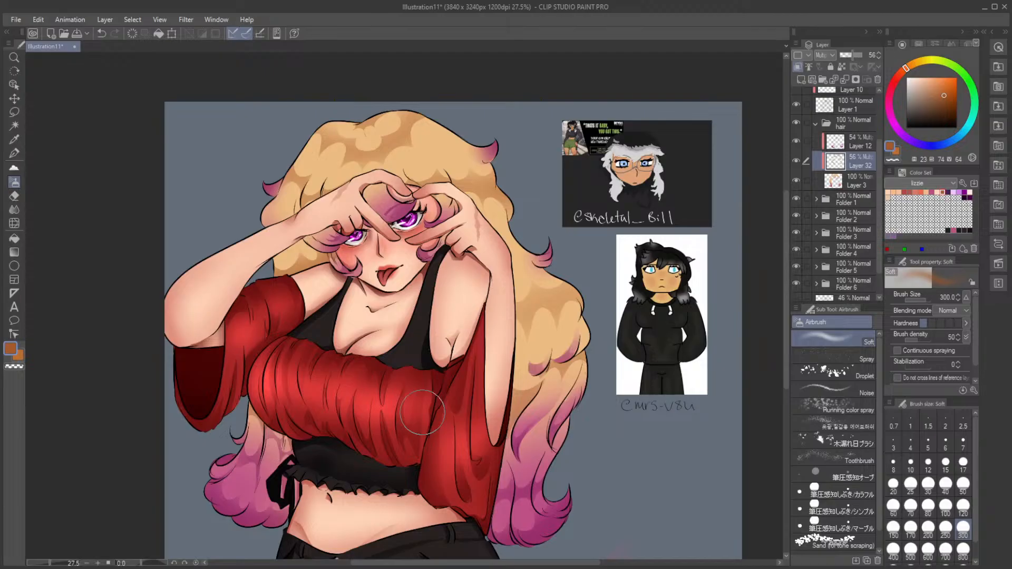
Step: Airbrush burnt-orange shadow into small lasso selections at the outer edge of the image-right hair, below and on the outer curl
key(m)
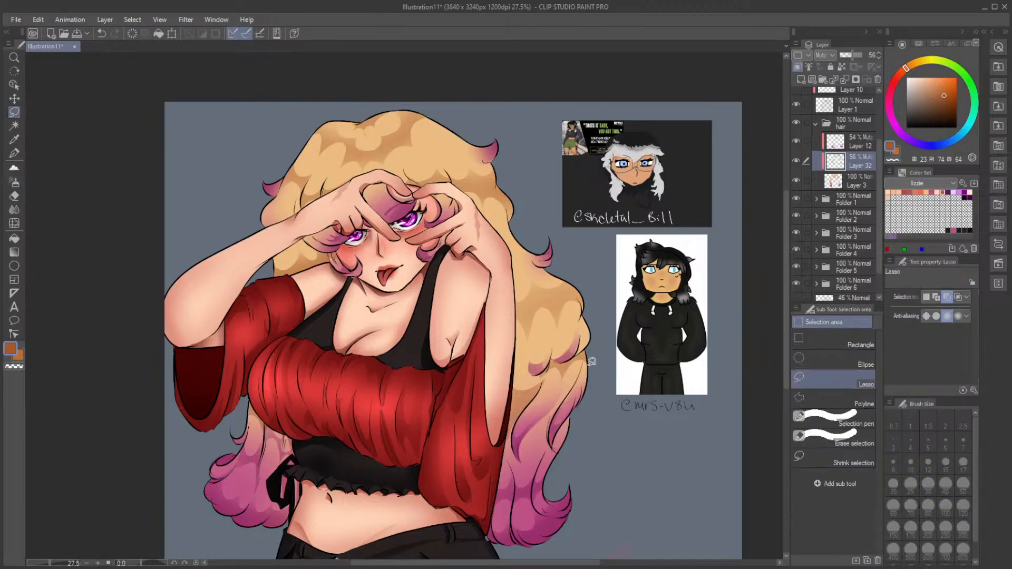
key(b)
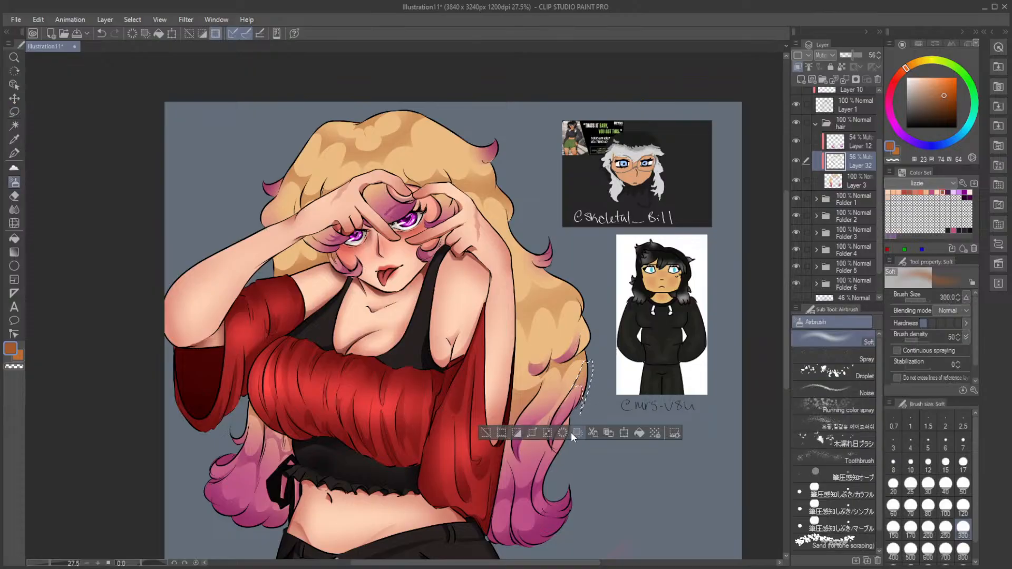
key(m)
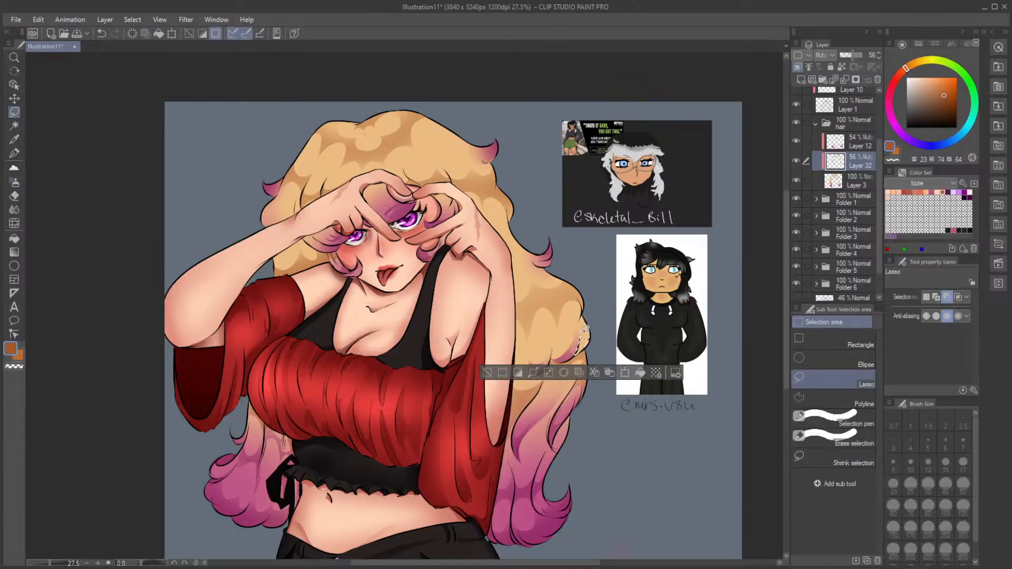
key(b)
Step: Airbrush burnt-orange shadow into narrow lasso selections of the hair running along the image-right forearm and wrist
key(m)
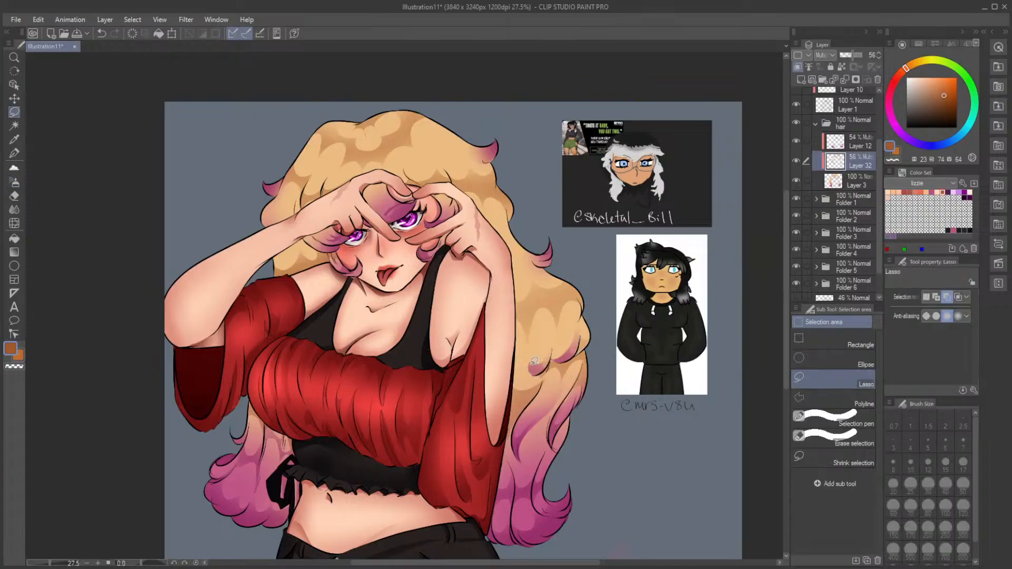
mouse_move(519, 334)
mouse_down()
mouse_move(515, 302)
mouse_move(523, 360)
mouse_move(512, 397)
mouse_move(511, 308)
mouse_up()
key(b)
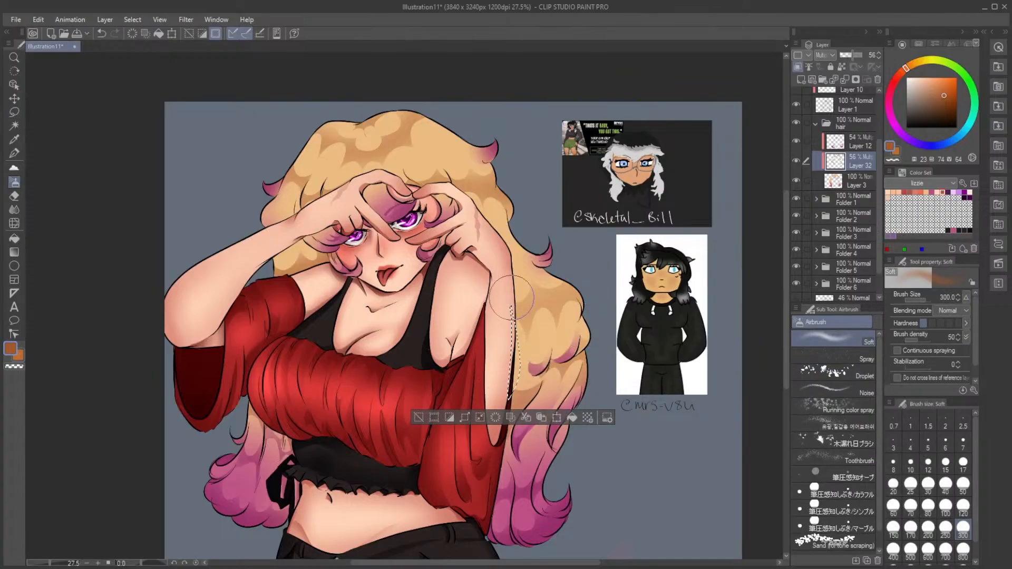
click(449, 418)
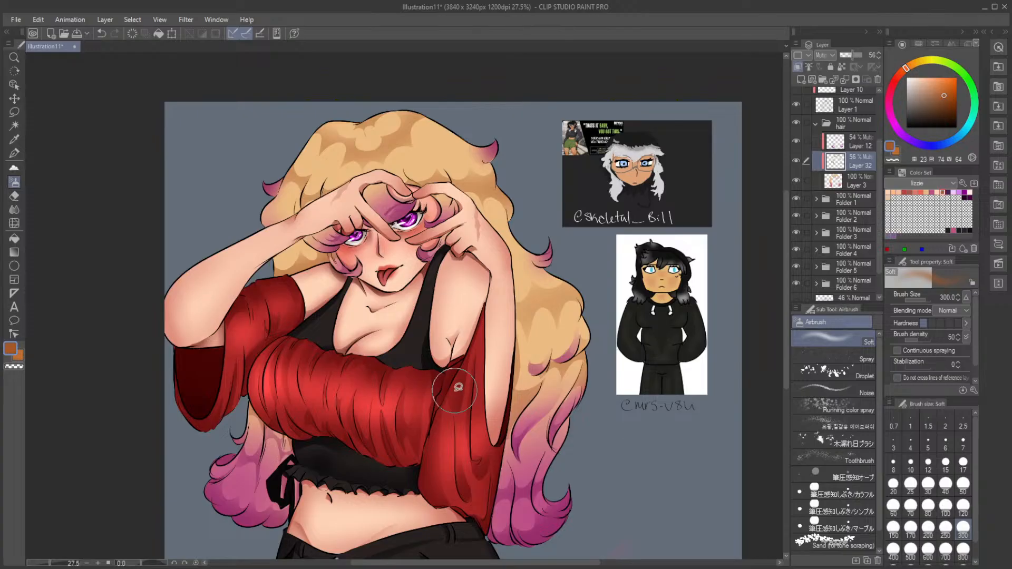
key(m)
mouse_move(488, 221)
mouse_down()
mouse_move(521, 287)
mouse_move(510, 296)
mouse_up()
key(b)
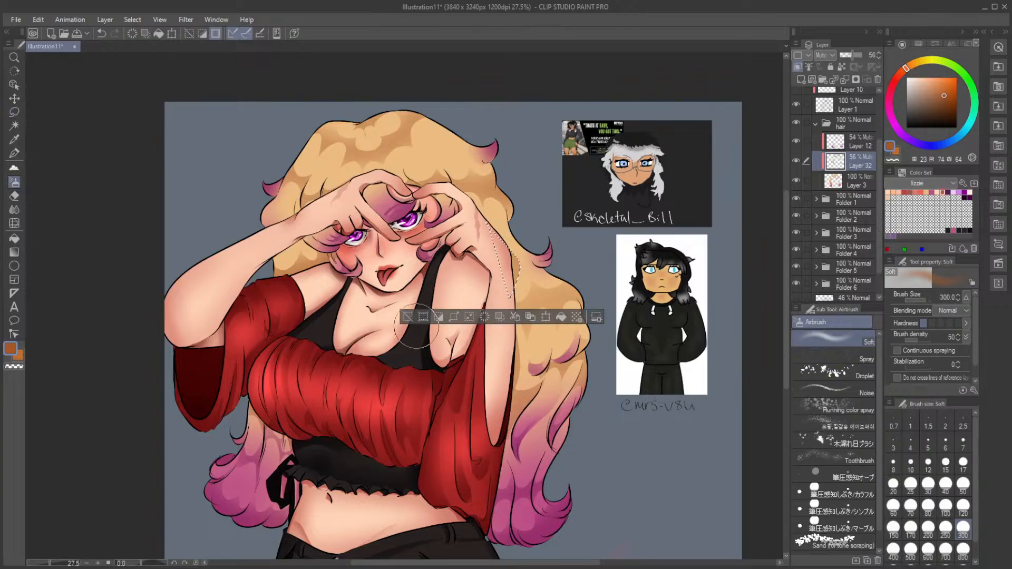
key(ctrl+d)
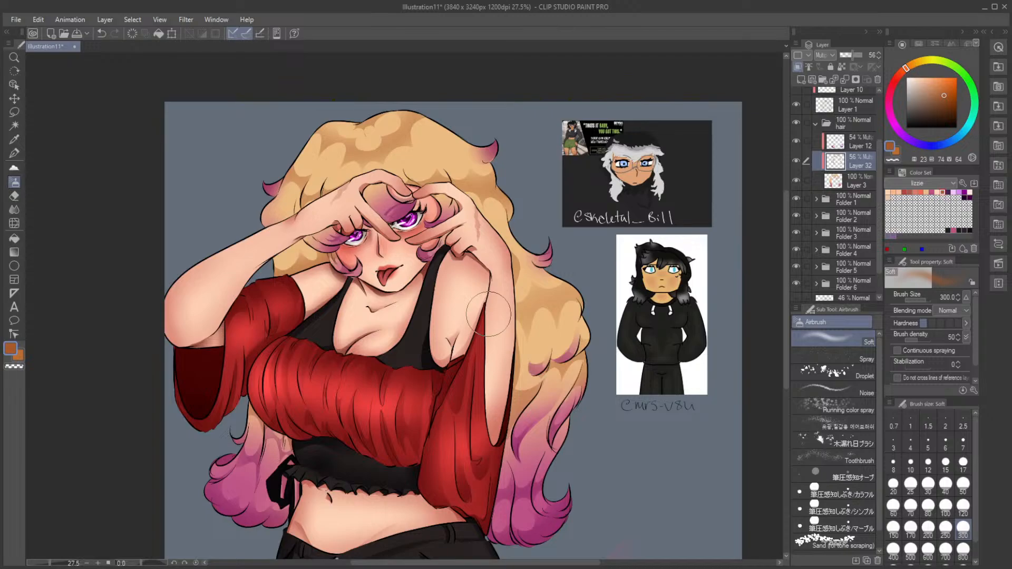
Step: Add a new clipped layer at the top of the hair folder and choose a pale cream tint of the sampled blonde
key(m)
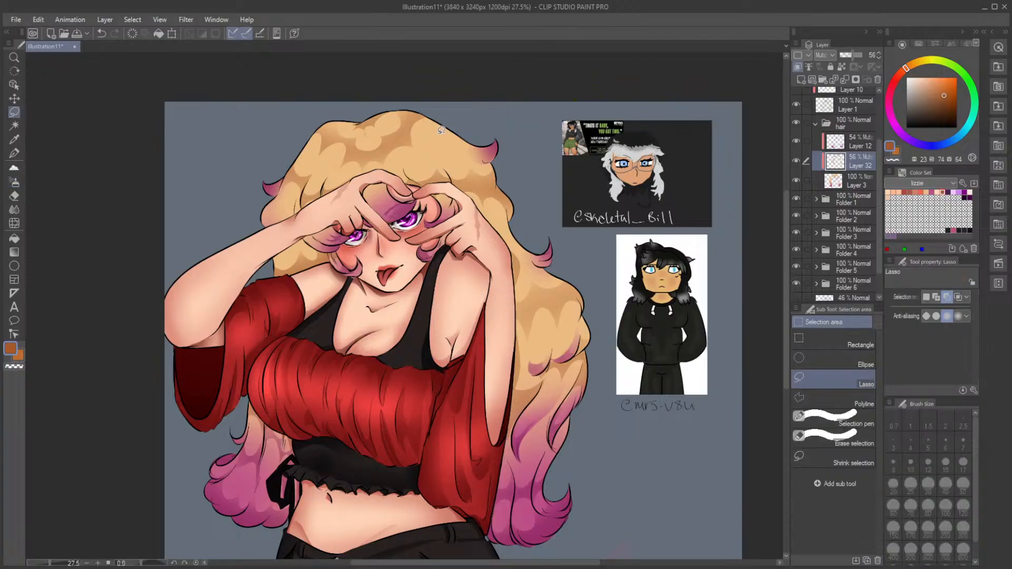
click(801, 79)
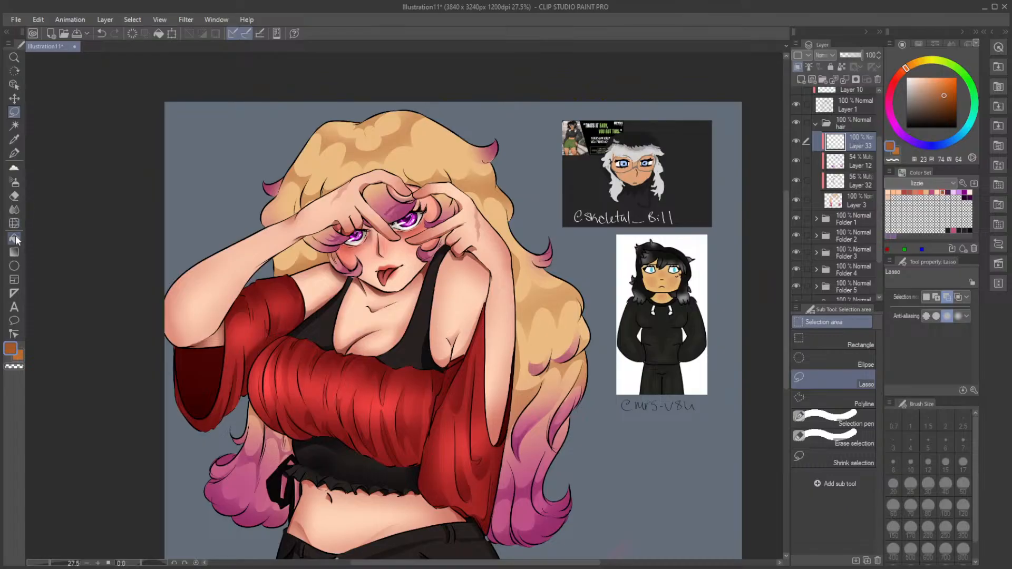
click(15, 139)
click(437, 142)
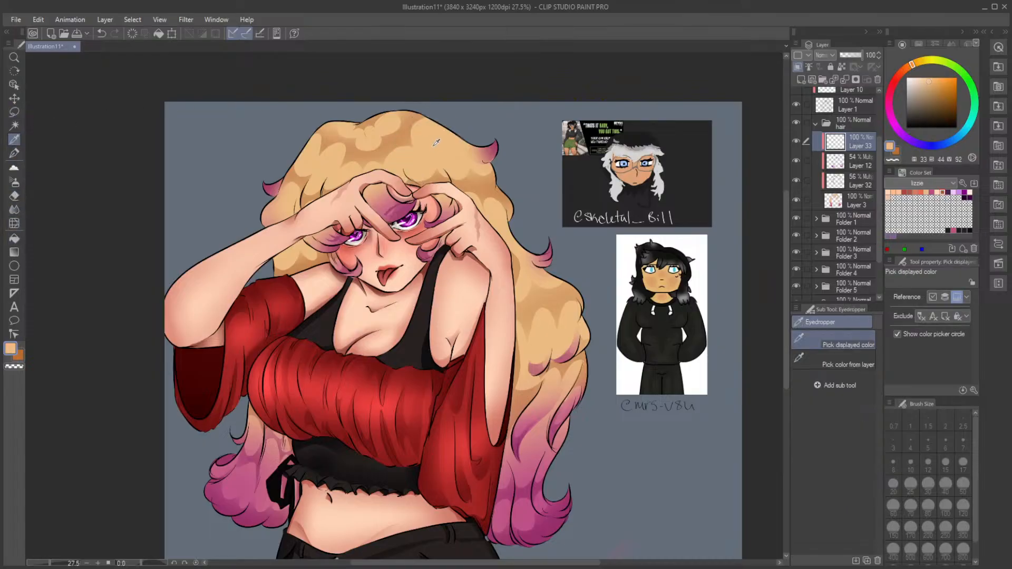
drag(924, 77, 919, 77)
Step: Airbrush pale cream highlights into a jagged lasso selection across the crown of the blonde hair
key(m)
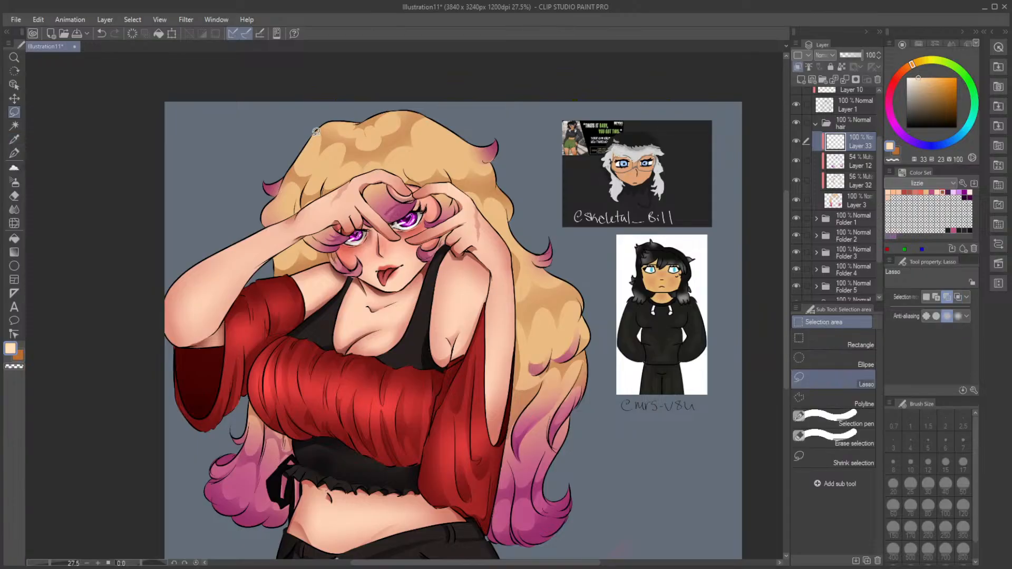
mouse_move(316, 131)
mouse_down()
mouse_move(329, 161)
mouse_move(355, 162)
mouse_move(407, 149)
mouse_move(430, 119)
mouse_up()
key(ctrl+d)
mouse_move(313, 137)
mouse_down()
mouse_move(338, 149)
mouse_move(338, 171)
mouse_move(381, 166)
mouse_move(423, 145)
mouse_move(433, 121)
mouse_move(480, 134)
mouse_move(427, 173)
mouse_move(423, 164)
mouse_move(336, 180)
mouse_move(290, 151)
mouse_move(459, 135)
mouse_up()
key(b)
key(ctrl+d)
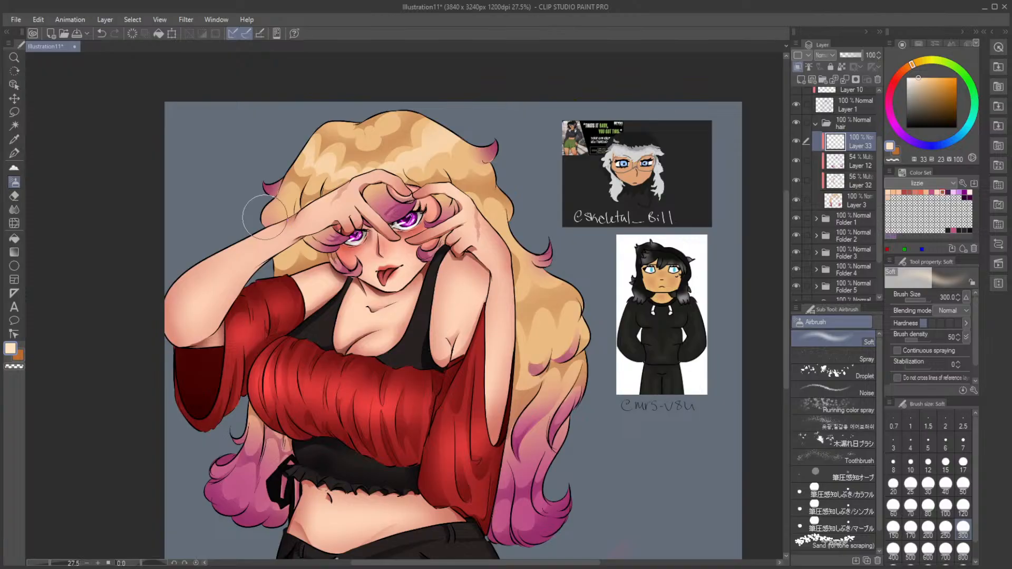
Step: Airbrush a pale cream highlight into a lasso selection of the image-left hair below the flicked tip, above the forearm
key(m)
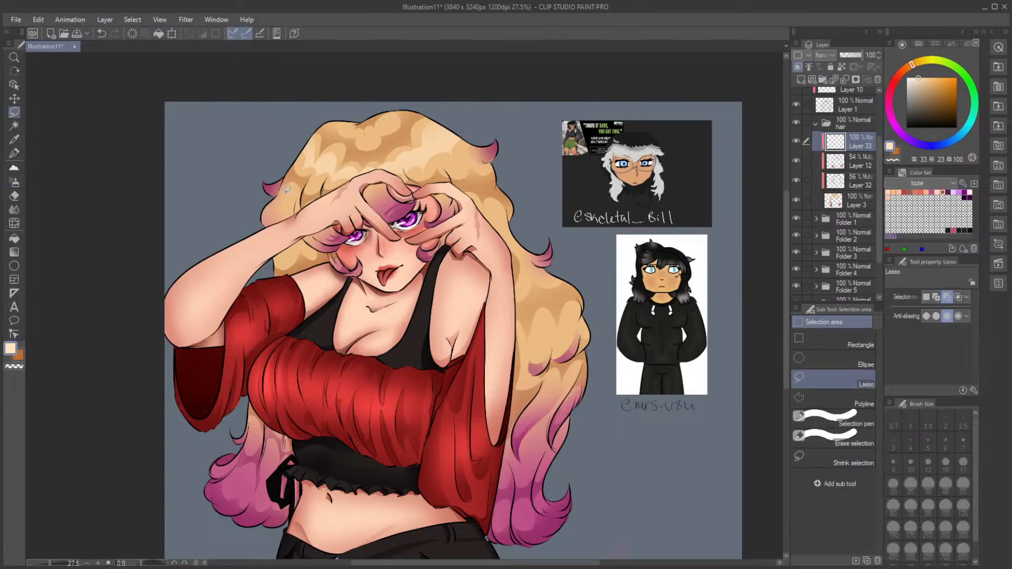
mouse_move(271, 203)
mouse_down()
mouse_move(301, 193)
mouse_move(296, 212)
mouse_move(266, 203)
mouse_up()
key(b)
key(ctrl+d)
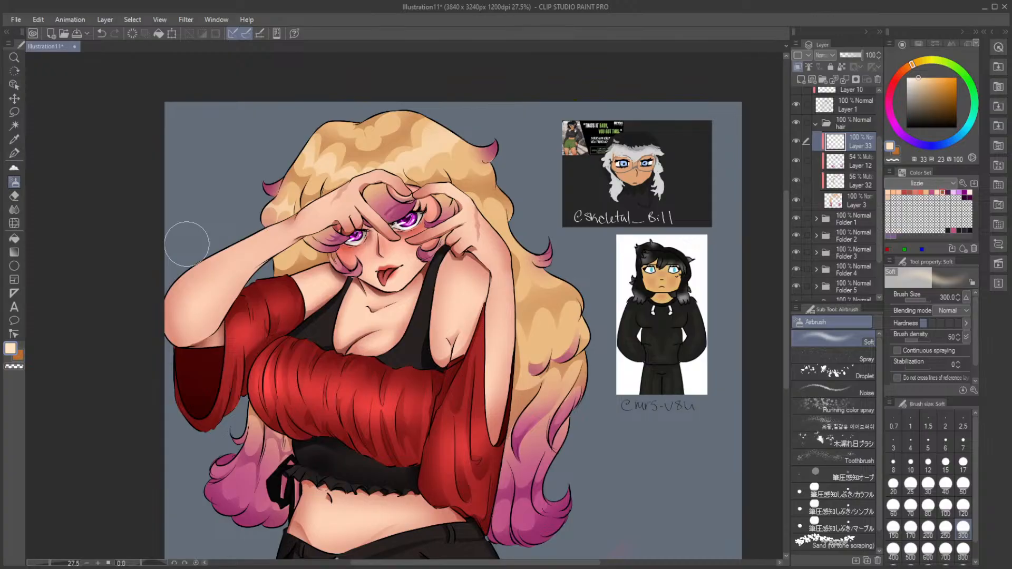
Step: Airbrush a pale cream highlight into a small lasso selection of the hair beside the image-right wrist
key(m)
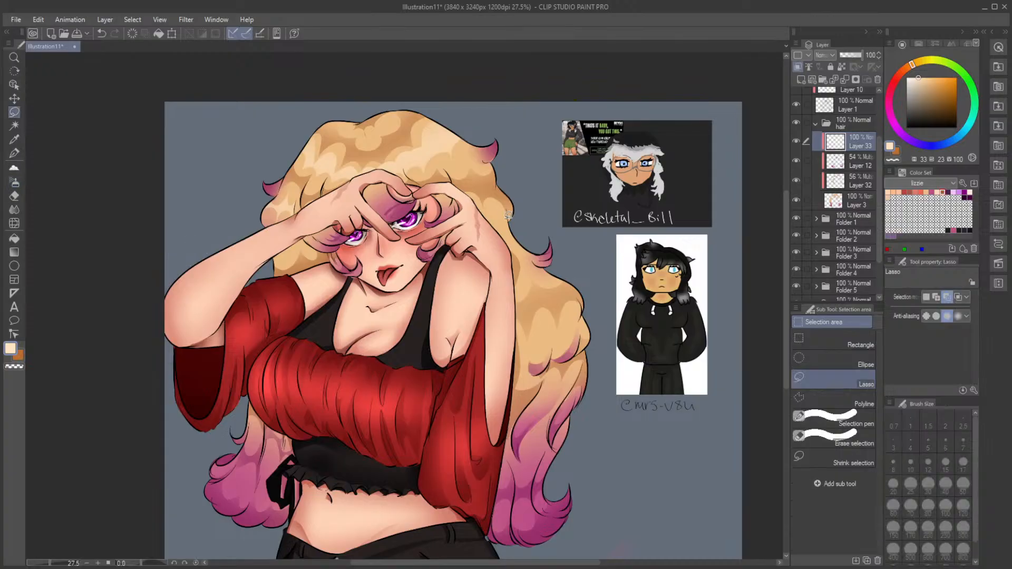
mouse_move(498, 224)
mouse_down()
mouse_move(527, 217)
mouse_move(526, 235)
mouse_move(489, 248)
mouse_up()
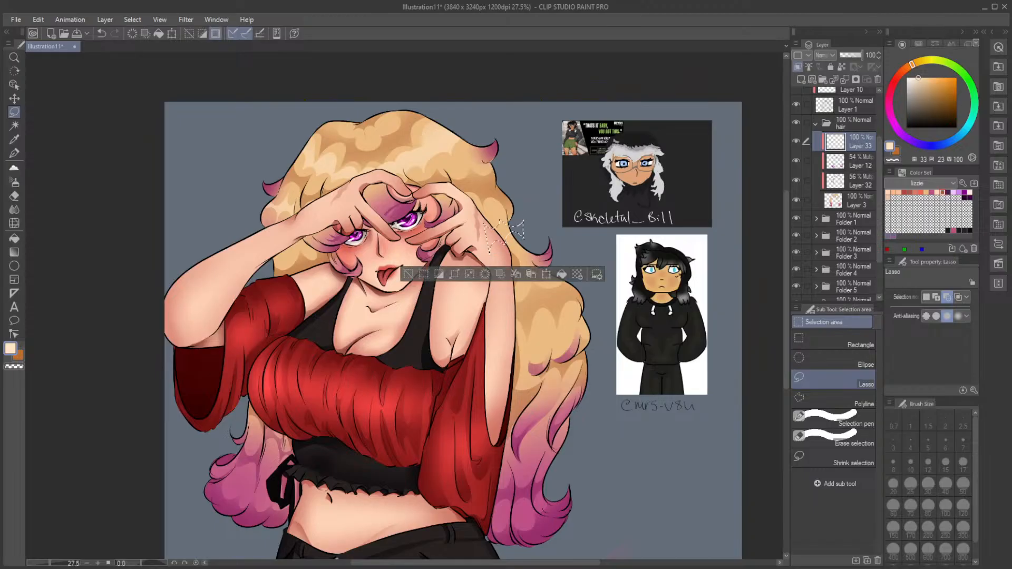
key(b)
key(ctrl+d)
key(m)
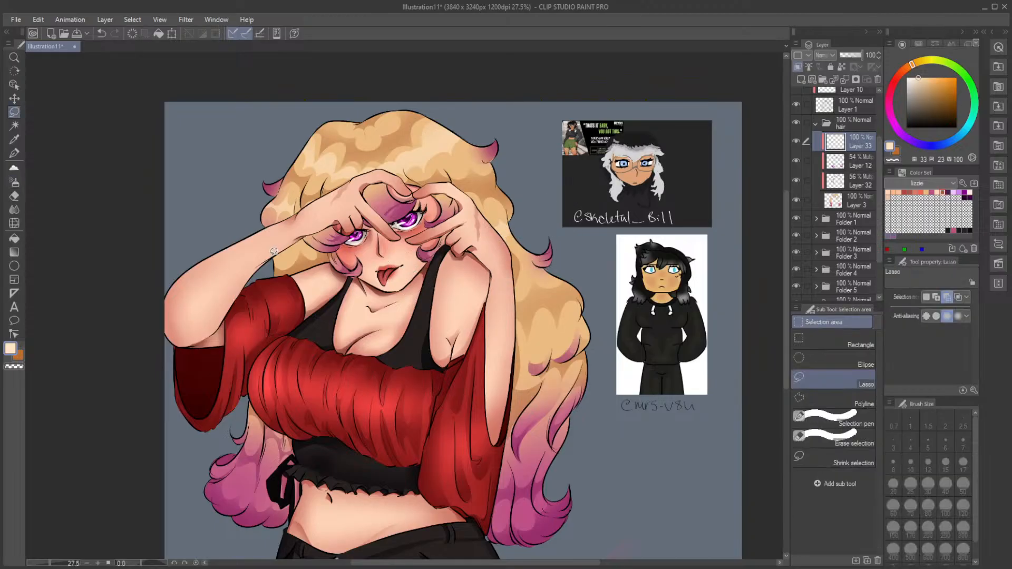
mouse_move(291, 245)
mouse_down()
mouse_move(316, 226)
mouse_move(269, 254)
mouse_up()
key(b)
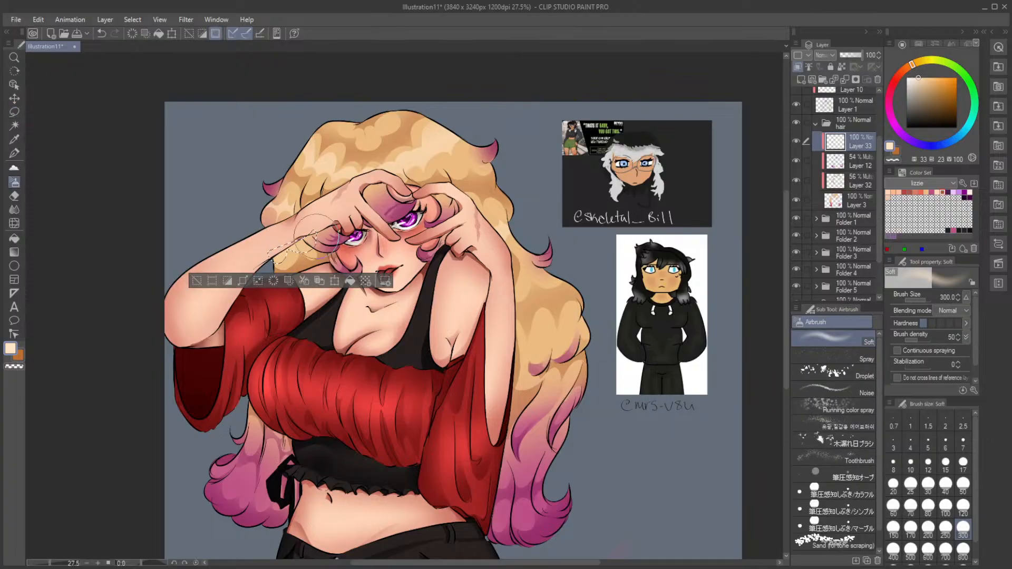
click(201, 281)
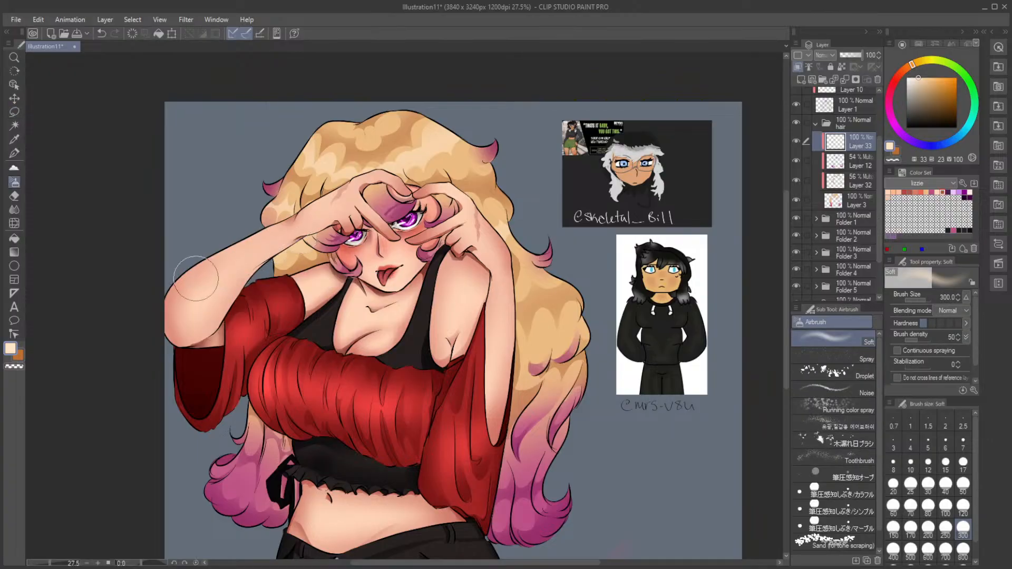
key(ctrl+z)
Step: Airbrush a pale cream highlight into a lasso selection of the hair below the image-left wrist
key(m)
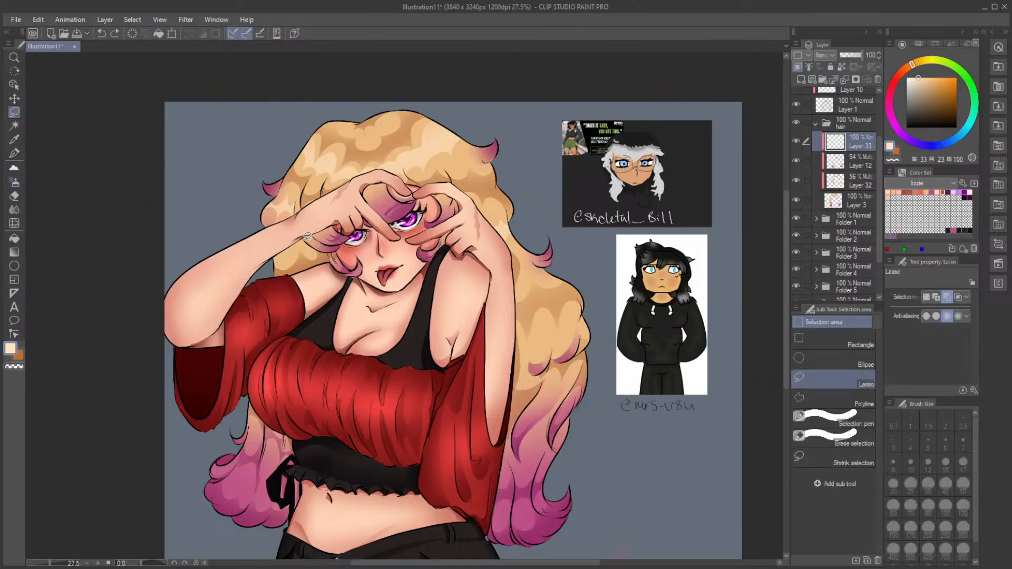
mouse_move(310, 239)
mouse_down()
mouse_move(268, 266)
mouse_move(300, 232)
mouse_up()
key(b)
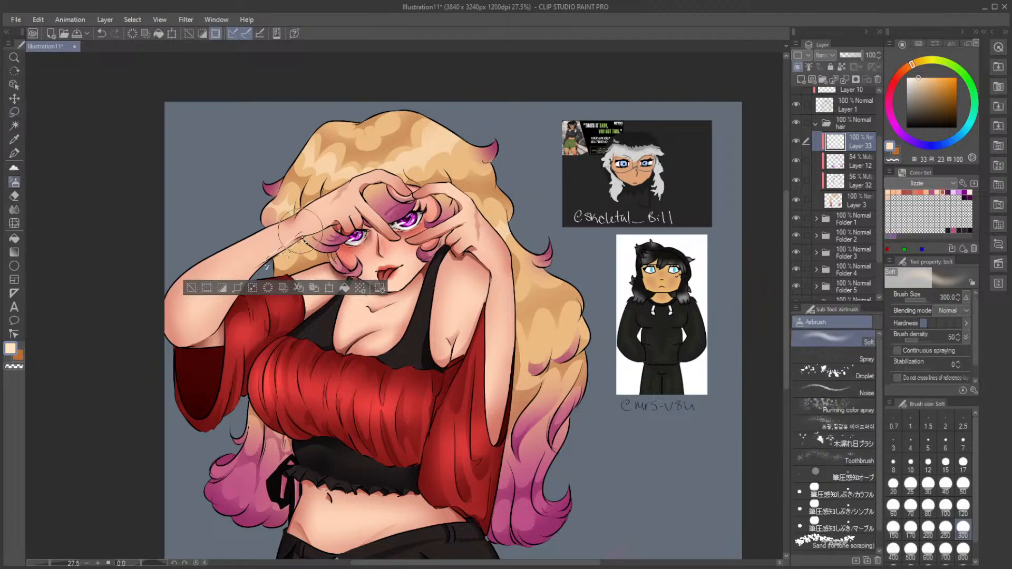
key(ctrl+d)
Step: Airbrush a pale cream highlight into a jagged lasso selection of the image-right blonde hair beside the forearm, above the purple-shaded curl
key(m)
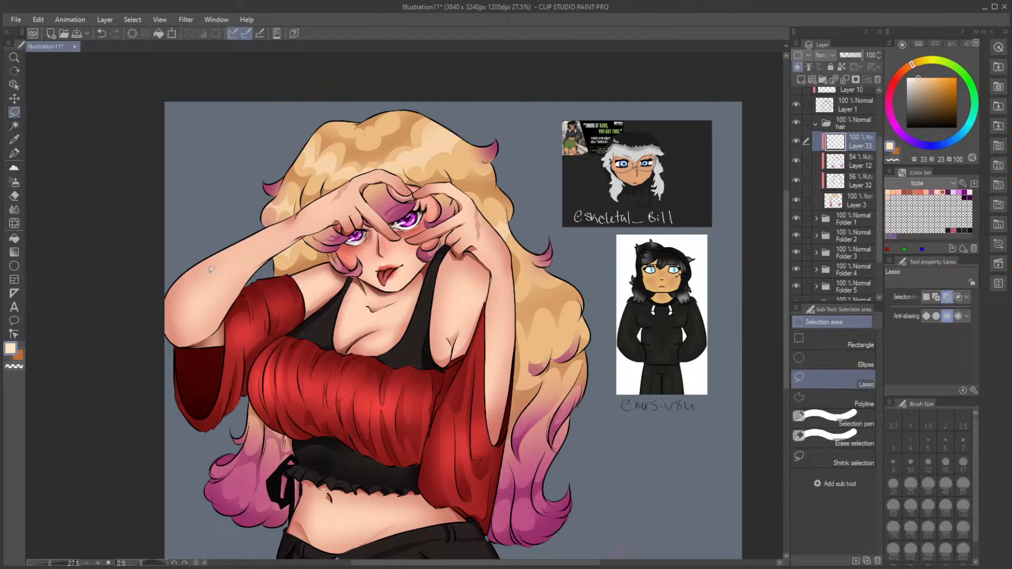
mouse_move(514, 286)
mouse_down()
mouse_move(563, 261)
mouse_move(567, 277)
mouse_move(510, 297)
mouse_move(533, 344)
mouse_move(545, 323)
mouse_move(561, 335)
mouse_move(578, 311)
mouse_move(596, 312)
mouse_move(568, 341)
mouse_move(511, 351)
mouse_up()
key(ctrl+d)
key(b)
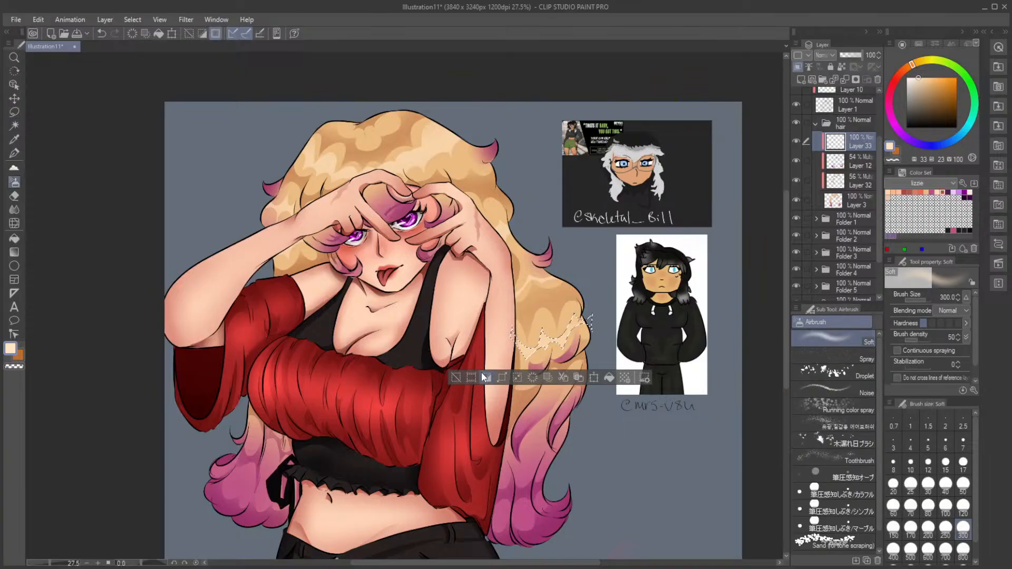
key(ctrl+d)
Step: Airbrush a pale cream highlight into a lasso selection where the image-right hair changes from blonde to pink
key(m)
mouse_move(551, 391)
mouse_down()
mouse_move(532, 401)
mouse_move(550, 397)
mouse_move(547, 438)
mouse_move(582, 399)
mouse_move(549, 401)
mouse_up()
key(b)
key(ctrl+d)
Step: Airbrush pale cream highlights into lasso selections across the pink lower lengths and curled ends of the image-right hair
key(m)
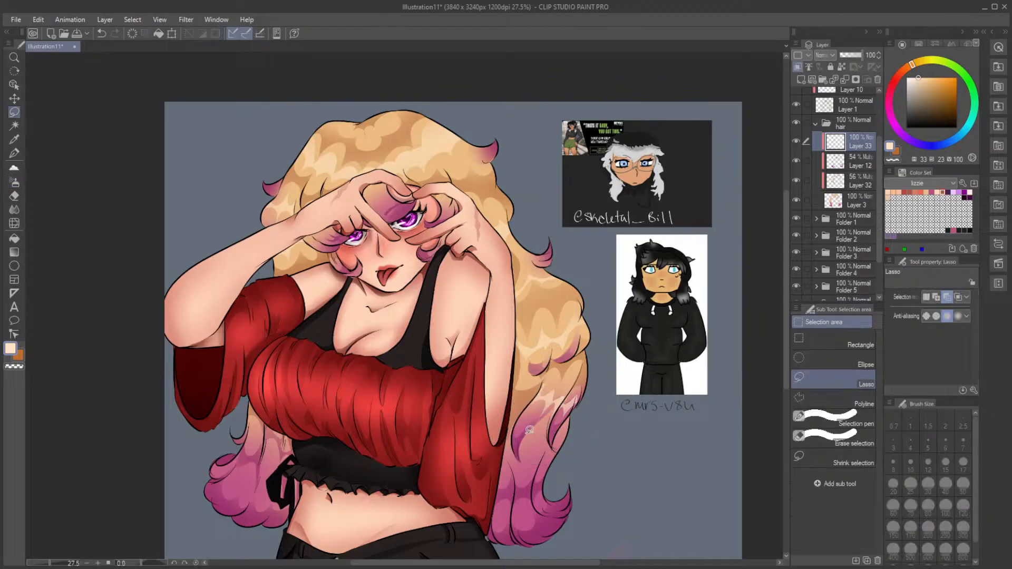
mouse_move(506, 447)
mouse_down()
mouse_move(523, 463)
mouse_move(563, 451)
mouse_move(545, 469)
mouse_move(500, 478)
mouse_move(511, 511)
mouse_move(551, 493)
mouse_move(524, 517)
mouse_move(491, 512)
mouse_move(565, 472)
mouse_up()
click(447, 496)
key(b)
click(440, 539)
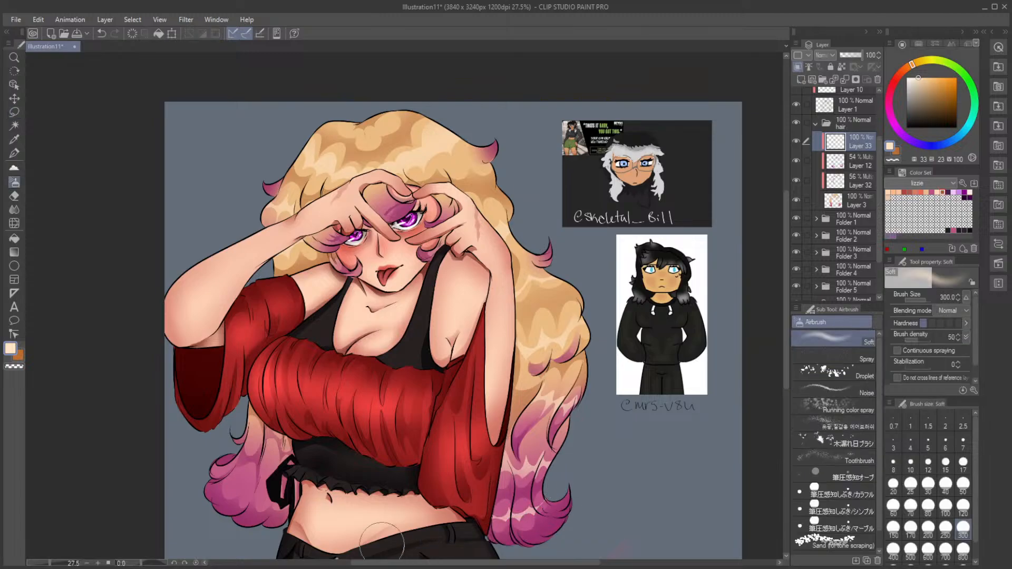
Step: Airbrush pale cream highlights into lasso selections across the pink lower hair on the image-left side, undoing the accidental canvas crop
key(m)
mouse_move(229, 462)
mouse_down()
mouse_move(292, 495)
mouse_move(247, 485)
mouse_move(216, 461)
mouse_move(251, 424)
mouse_move(291, 458)
mouse_move(277, 472)
mouse_move(248, 438)
mouse_up()
key(b)
key(m)
key(b)
click(186, 490)
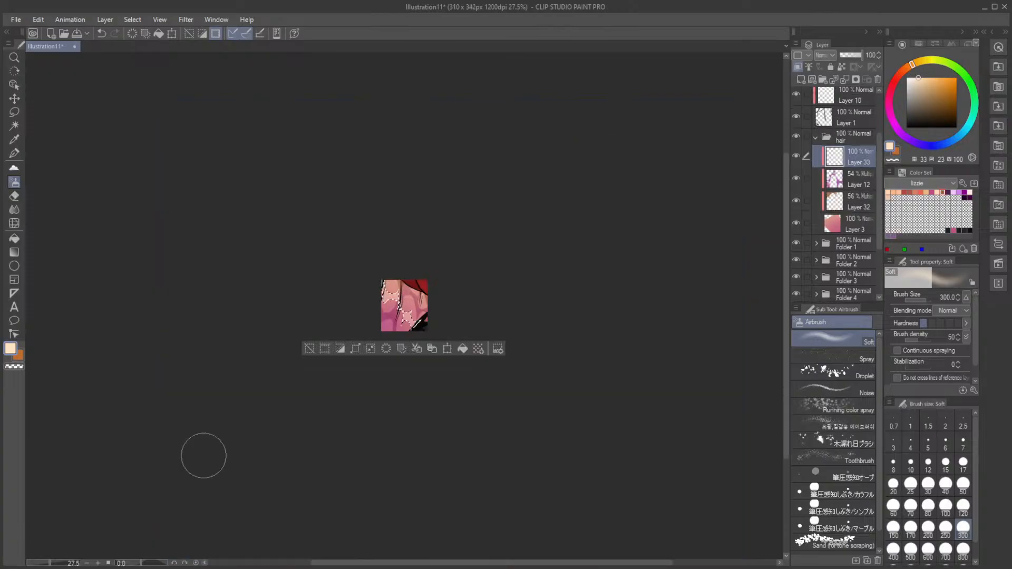
key(ctrl+z)
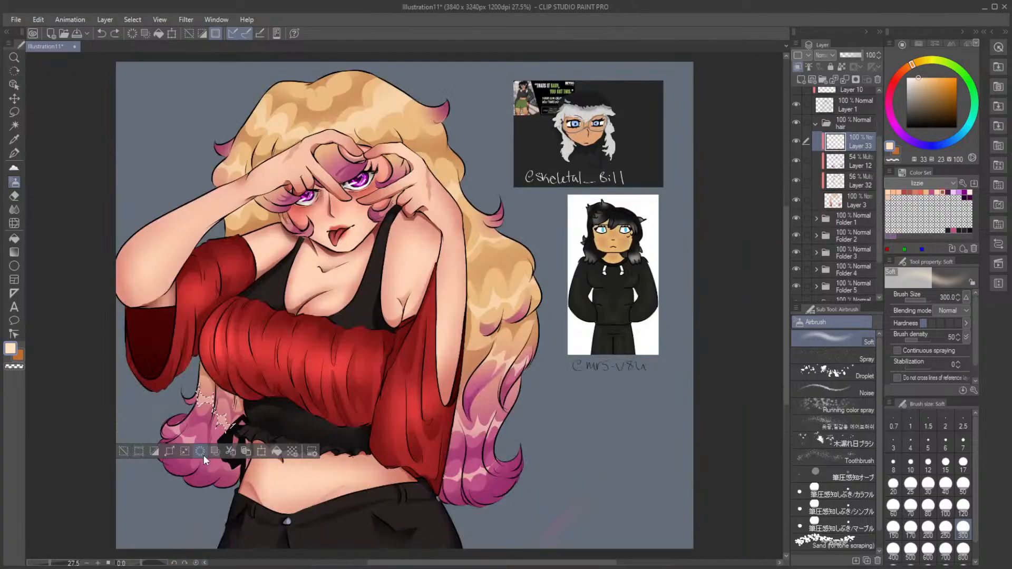
key(ctrl+d)
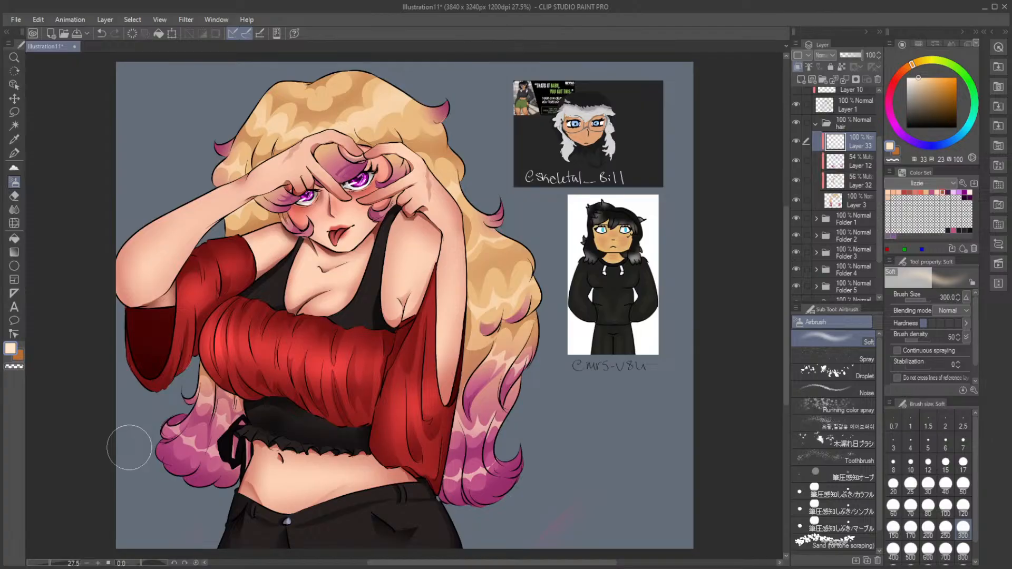
Step: Airbrush a pale cream highlight into a lasso selection near the top of the crown, on the image-left side of the blonde hair
key(m)
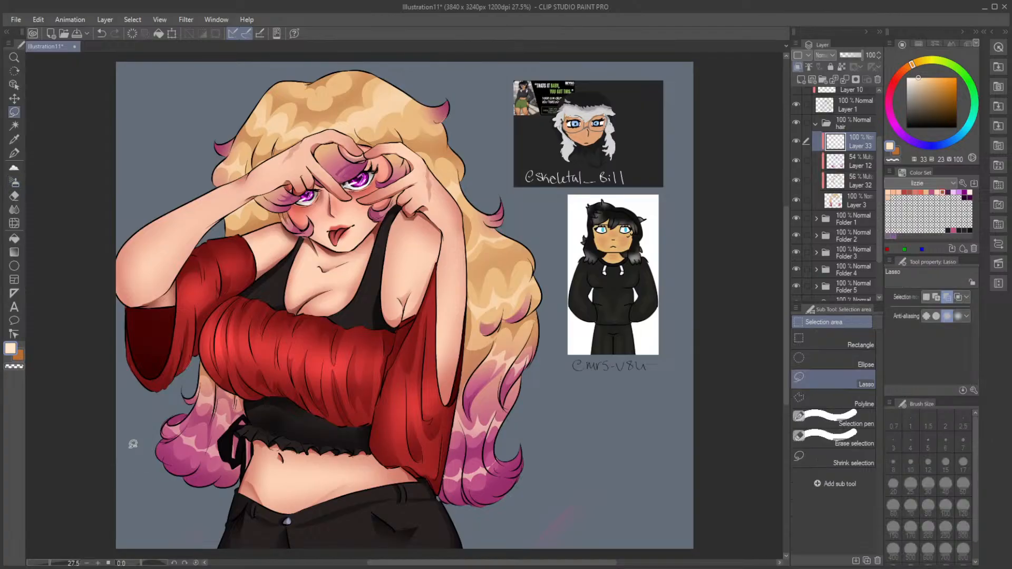
mouse_move(302, 80)
mouse_down()
mouse_move(320, 93)
mouse_move(348, 72)
mouse_move(325, 100)
mouse_move(302, 79)
mouse_up()
key(b)
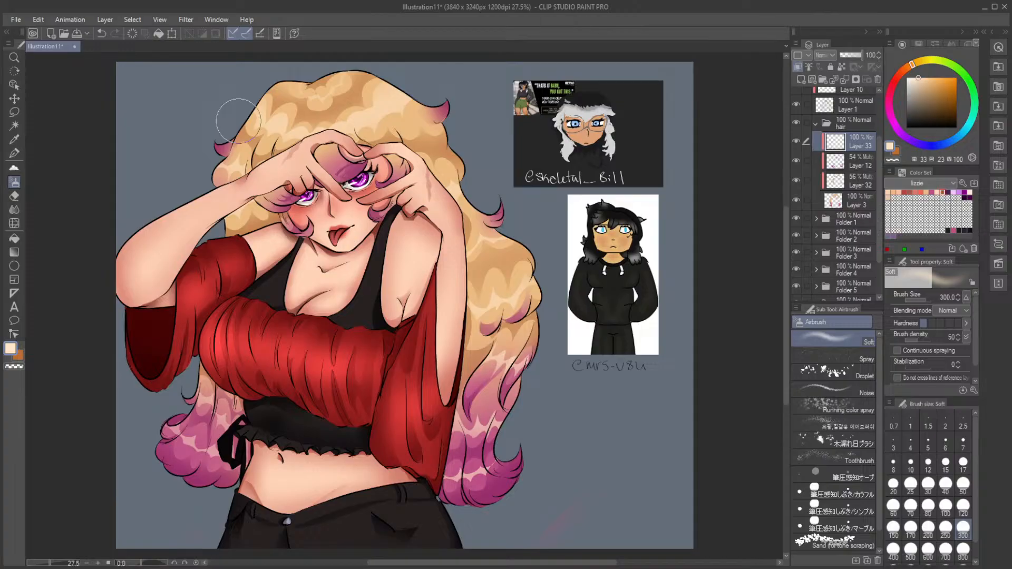
scroll(786, 354, up, 2)
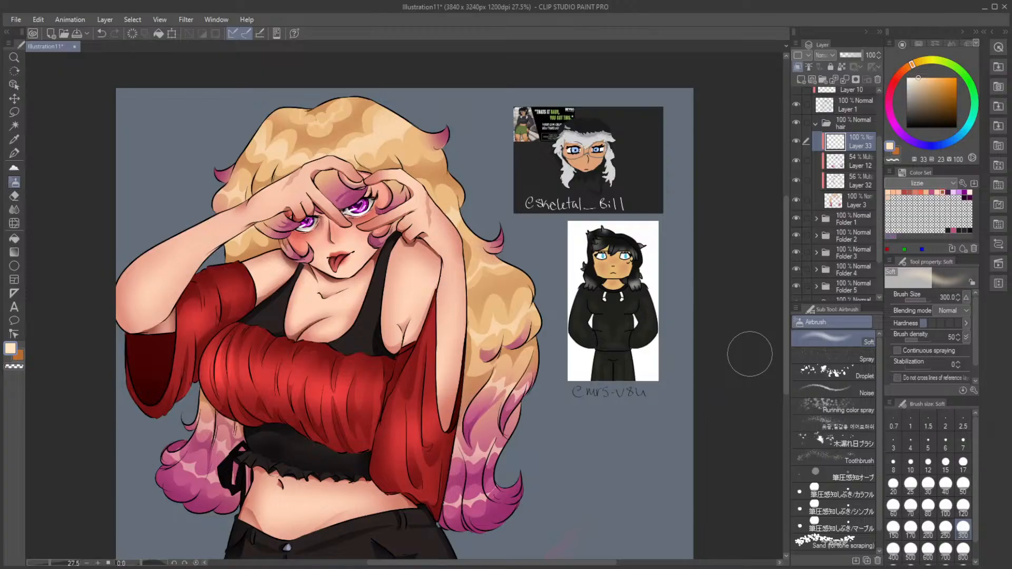
Step: Airbrush pale cream highlights into lasso selections of the fringe framed by the fingers and the strands below the image-left hand
key(m)
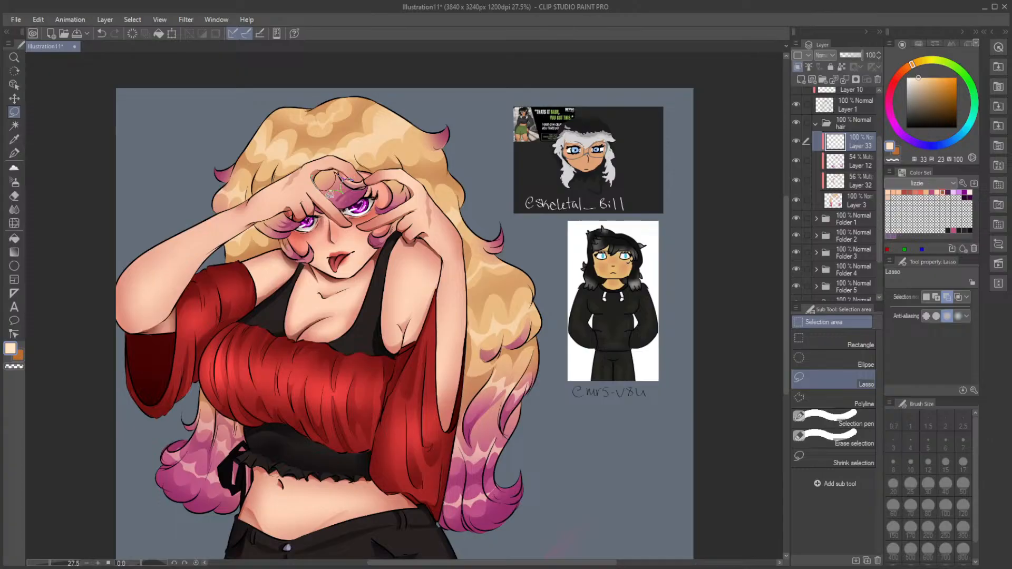
key(b)
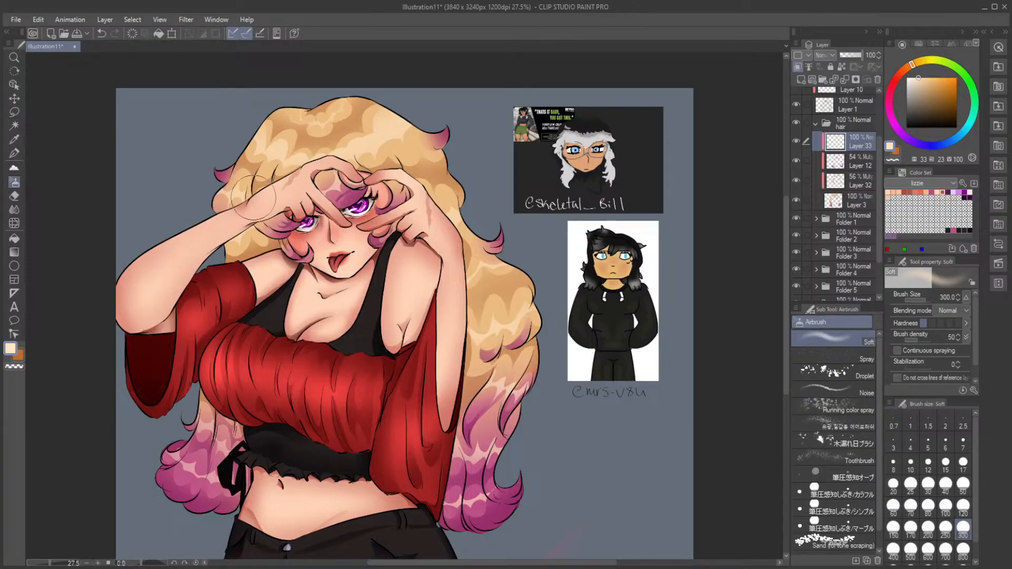
key(m)
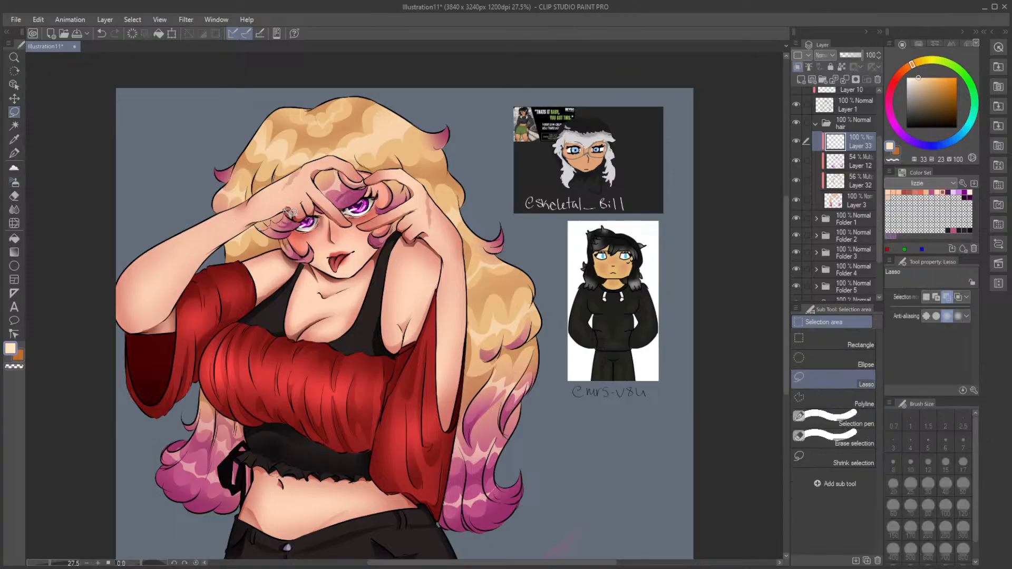
mouse_move(290, 212)
mouse_down()
mouse_move(268, 230)
mouse_move(294, 197)
mouse_up()
key(b)
click(179, 252)
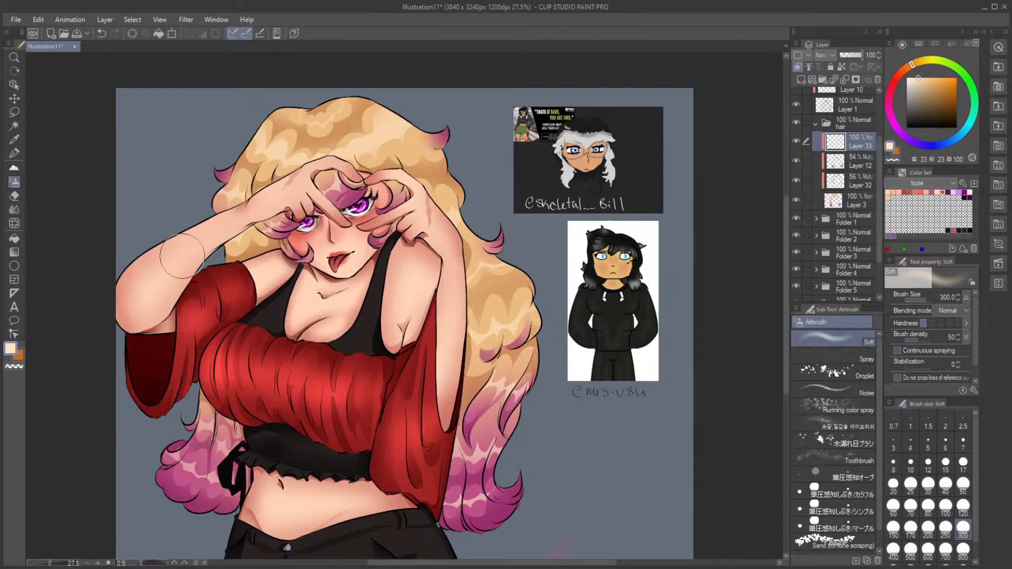
Step: Airbrush a pale cream highlight into a small lasso selection of the hair showing between the image-right hand's fingers
key(m)
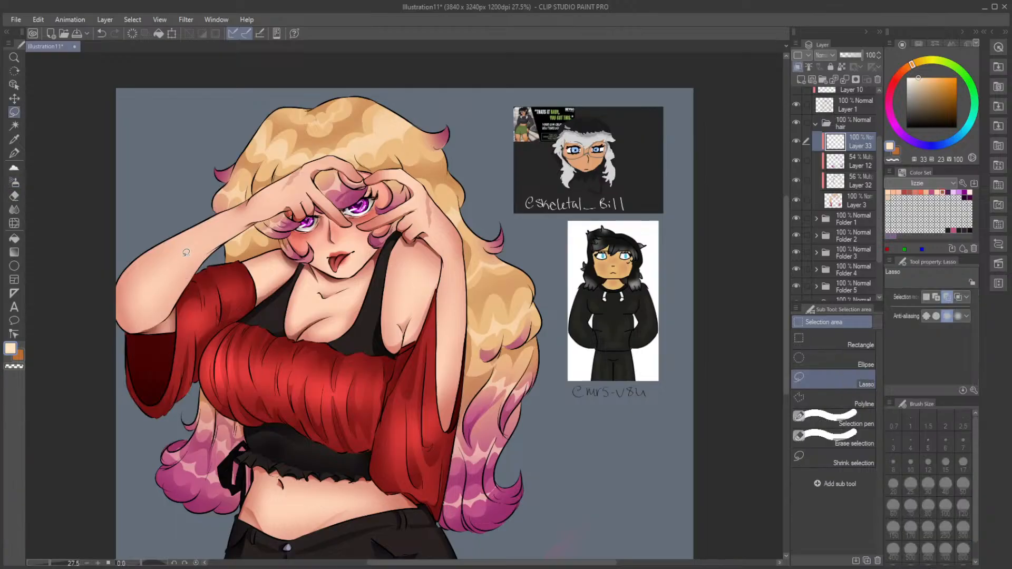
mouse_move(397, 186)
mouse_down()
mouse_move(414, 182)
mouse_move(419, 200)
mouse_move(397, 199)
mouse_up()
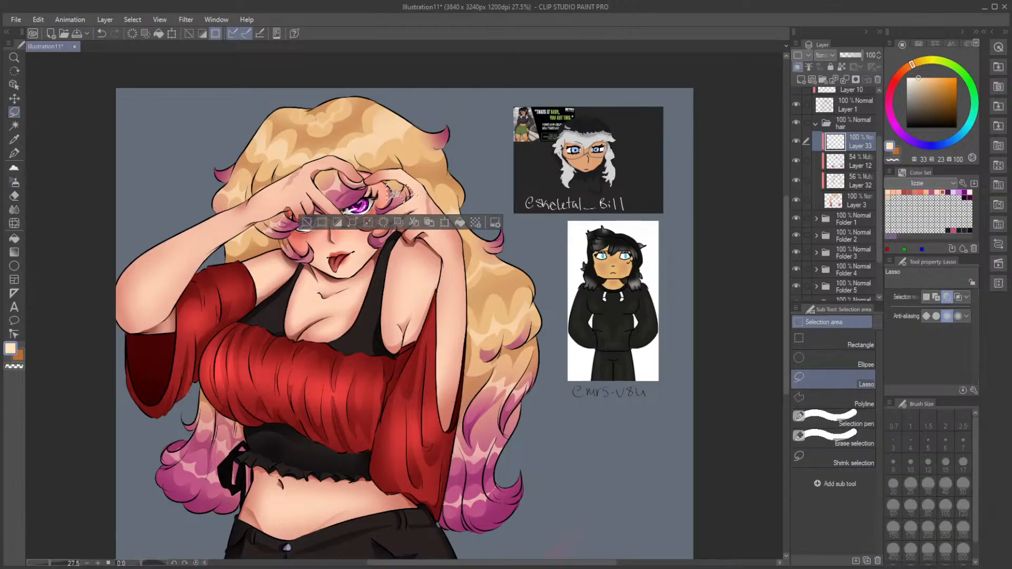
key(b)
key(ctrl+d)
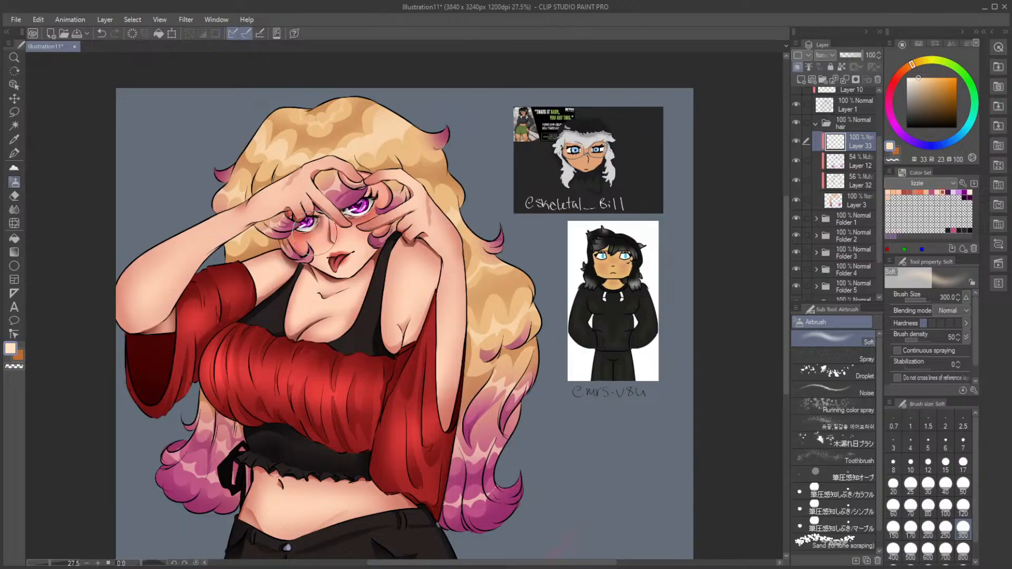
Step: Airbrush pale cream highlights into small lasso selections of the purple curls beside both cheeks
key(m)
mouse_move(297, 240)
mouse_down()
mouse_move(285, 261)
mouse_move(301, 239)
mouse_up()
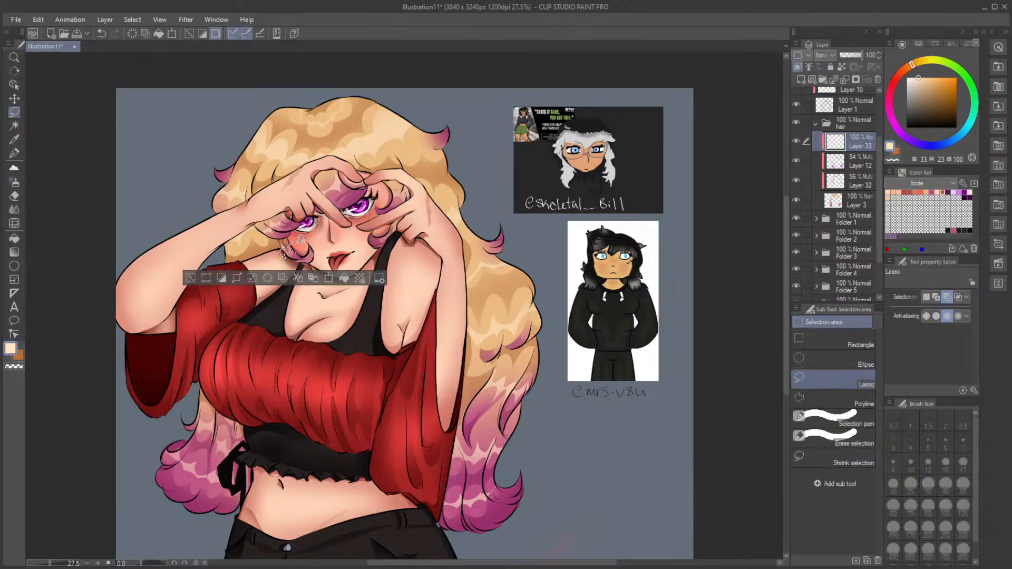
key(ctrl+d)
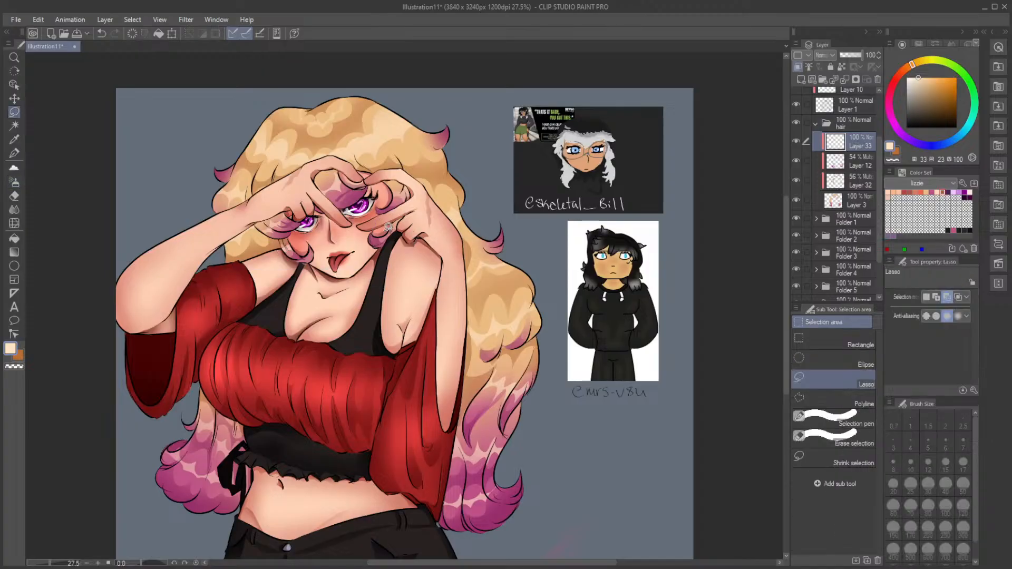
mouse_move(387, 227)
mouse_down()
mouse_move(399, 226)
mouse_move(388, 228)
mouse_up()
key(b)
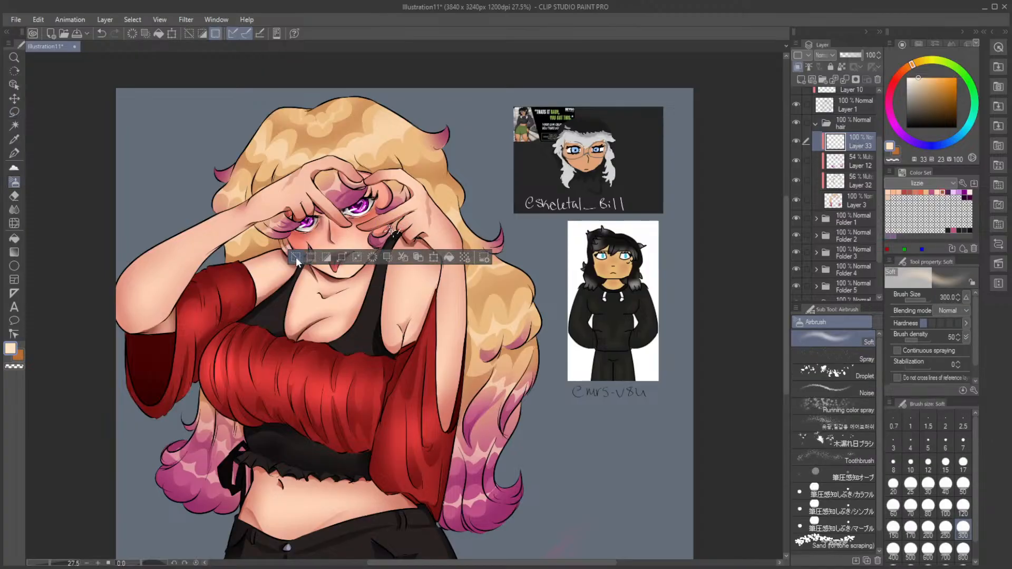
click(296, 257)
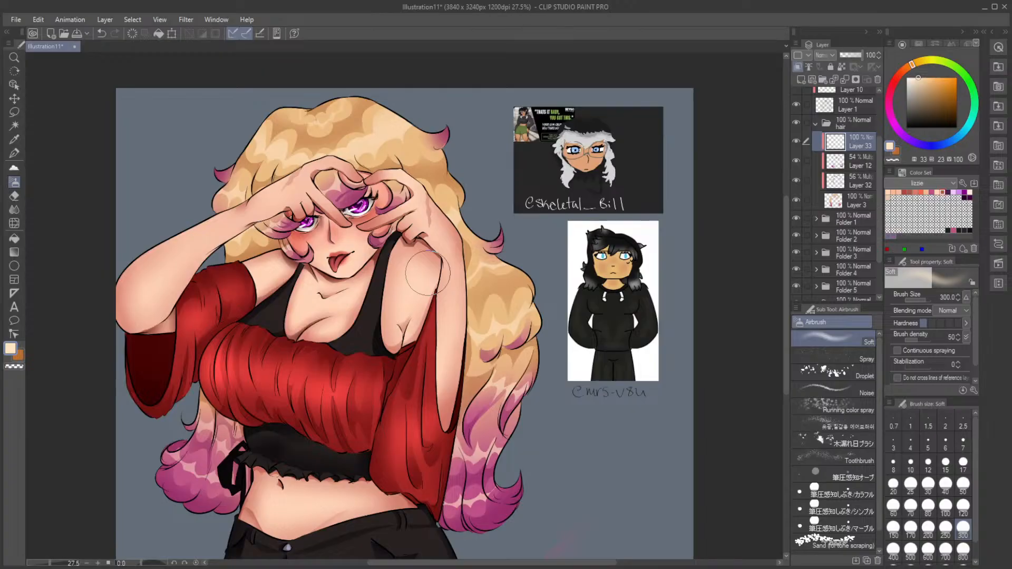
Step: Collapse the hair folder and make Layer 16 the active layer
scroll(369, 274, down, 3)
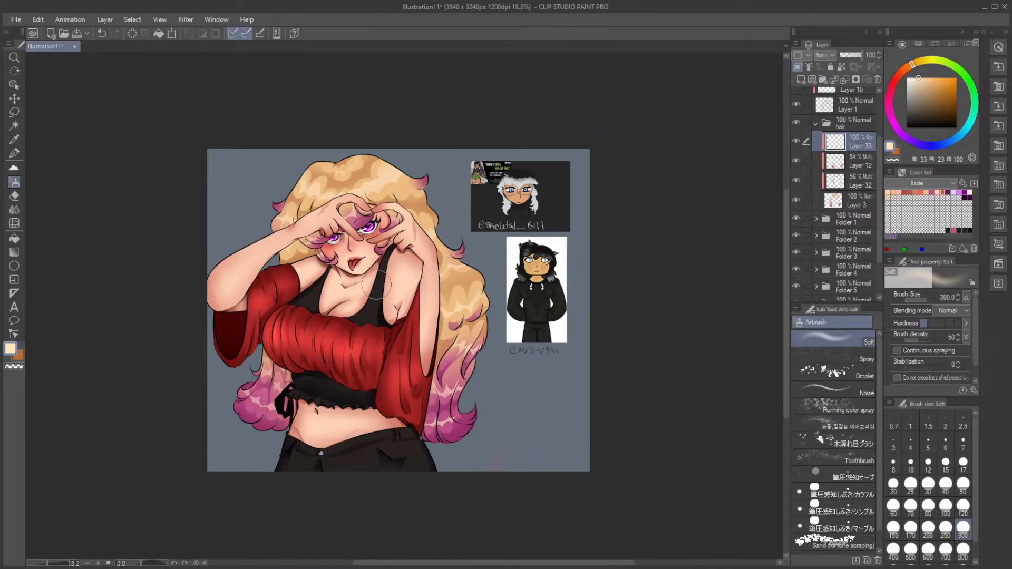
scroll(321, 301, up, 3)
drag(314, 304, 330, 314)
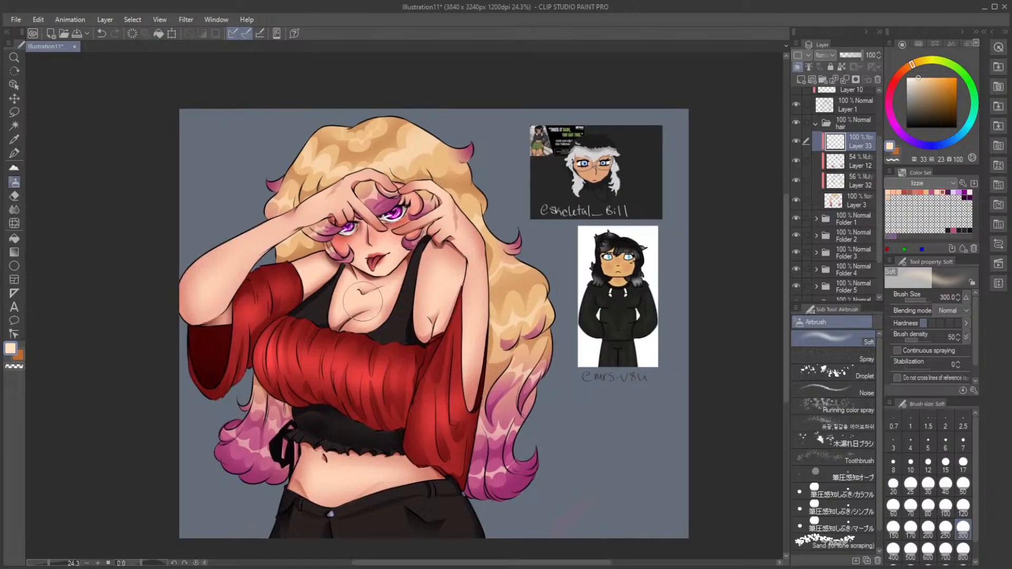
scroll(845, 162, up, 1)
scroll(833, 158, up, 1)
click(815, 151)
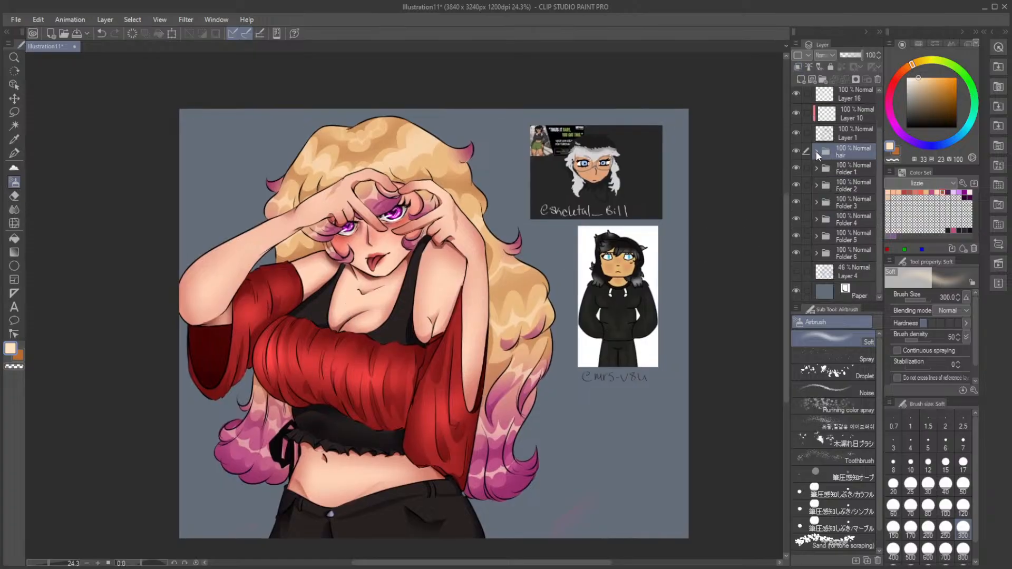
click(838, 95)
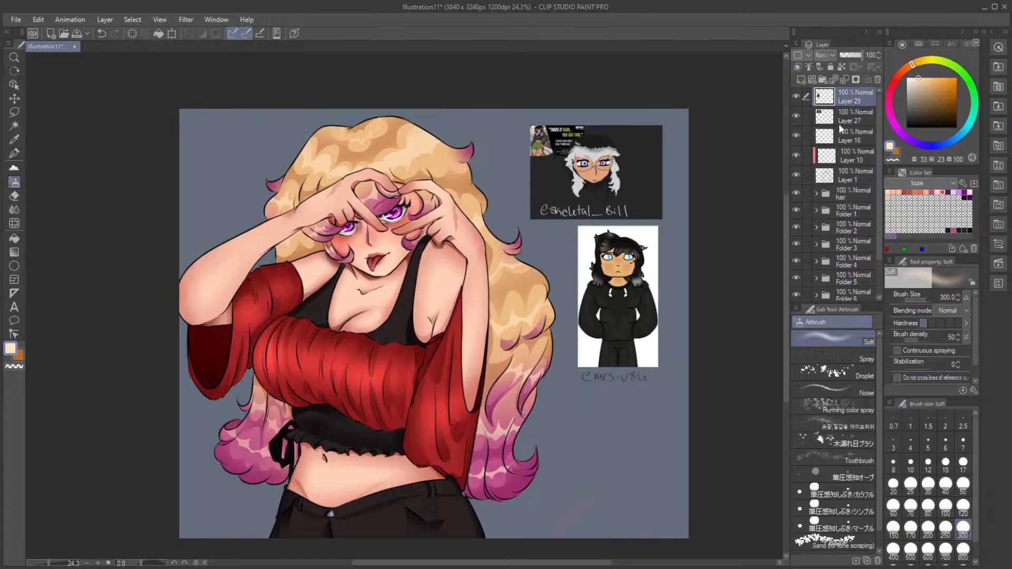
click(843, 136)
Step: Draw white highlights on the lips and tongue using the SOIPEN at sizes 6 and 10
scroll(384, 204, up, 2)
scroll(384, 205, up, 2)
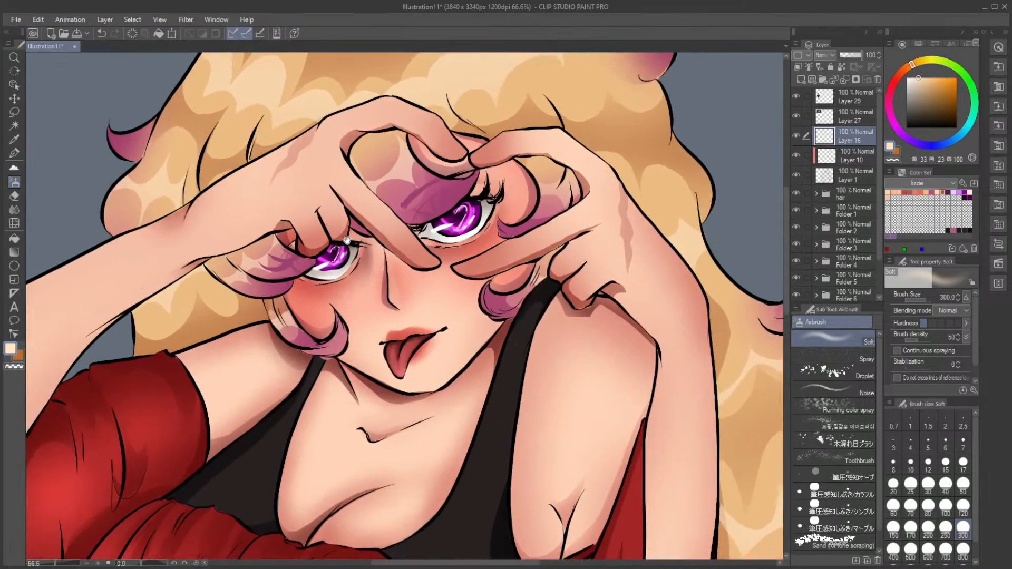
click(907, 78)
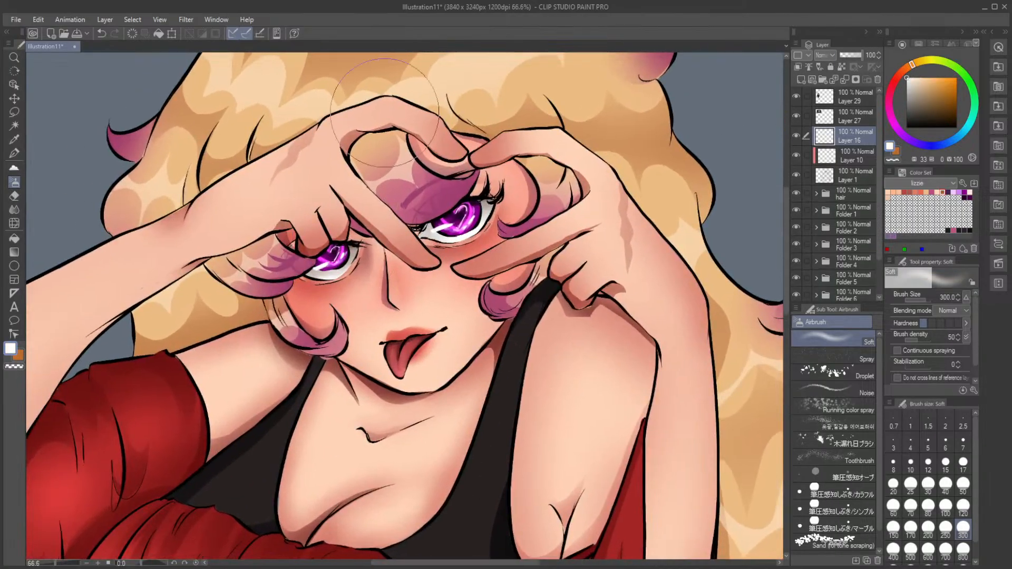
click(14, 147)
click(14, 153)
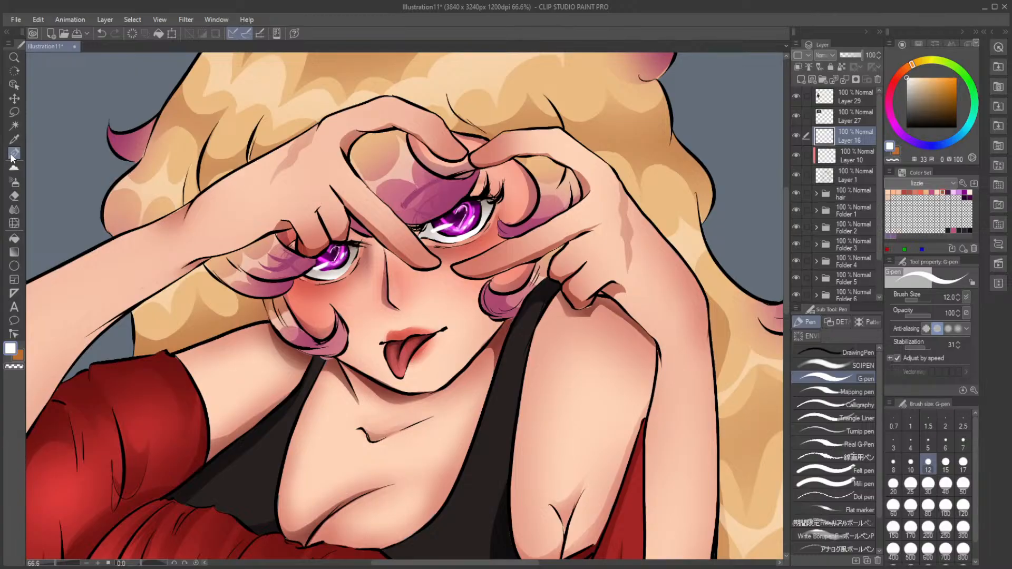
click(843, 365)
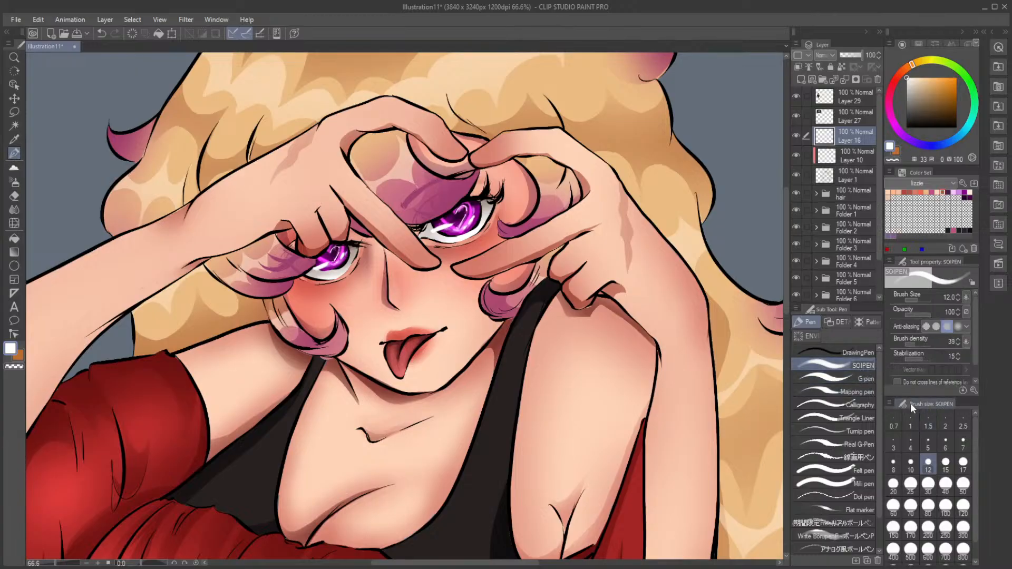
click(947, 442)
mouse_move(395, 334)
mouse_down()
mouse_move(415, 332)
mouse_move(419, 354)
mouse_move(399, 349)
mouse_move(401, 366)
mouse_up()
key(ctrl+z)
key(ctrl+z)
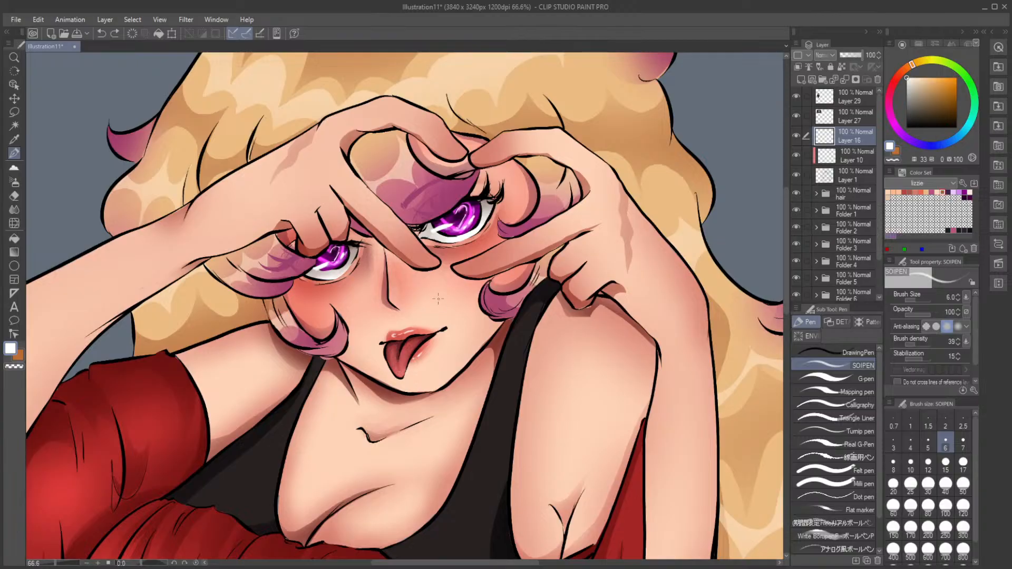
click(912, 464)
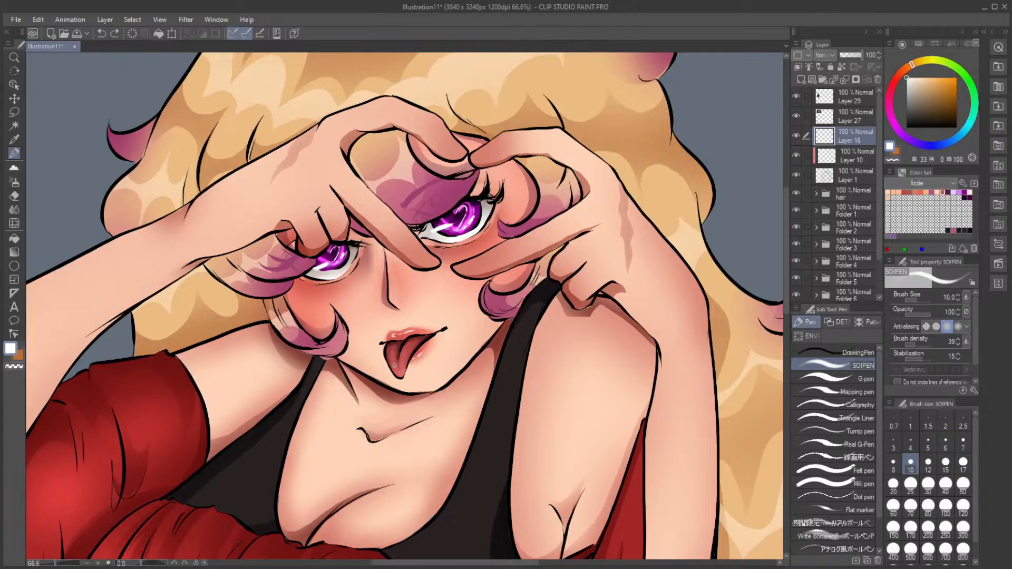
drag(395, 370, 413, 349)
Step: Add small white accents beneath both eyes and draw a small white heart on the image-left cheek
drag(471, 240, 495, 237)
drag(324, 282, 339, 277)
drag(302, 298, 305, 303)
Step: Try to draw a small white heart on the image-right cheek and remove its marks with the Hard eraser at size 12
drag(491, 236, 492, 241)
key(ctrl+z)
key(ctrl+z)
key(e)
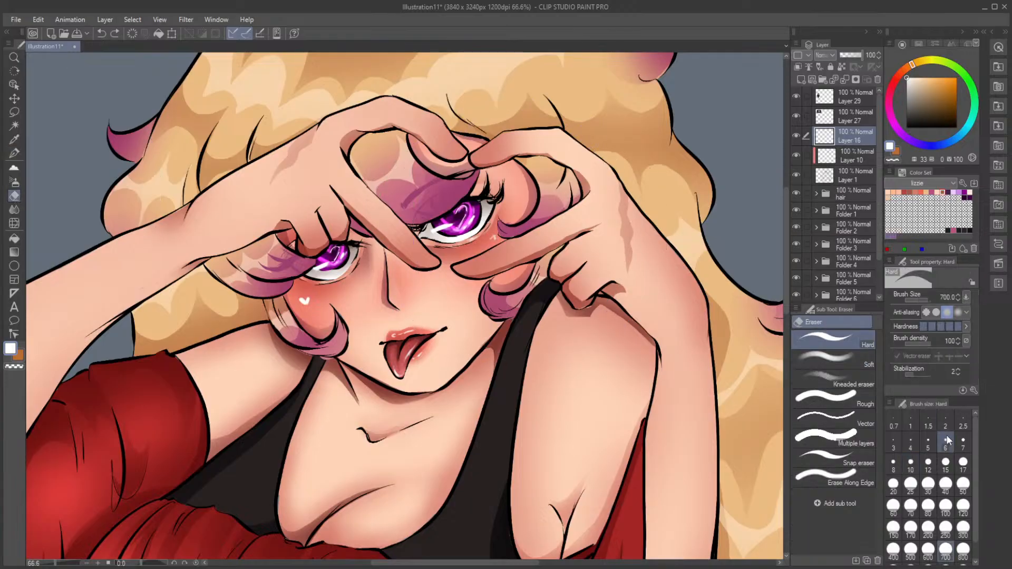
click(928, 464)
click(500, 232)
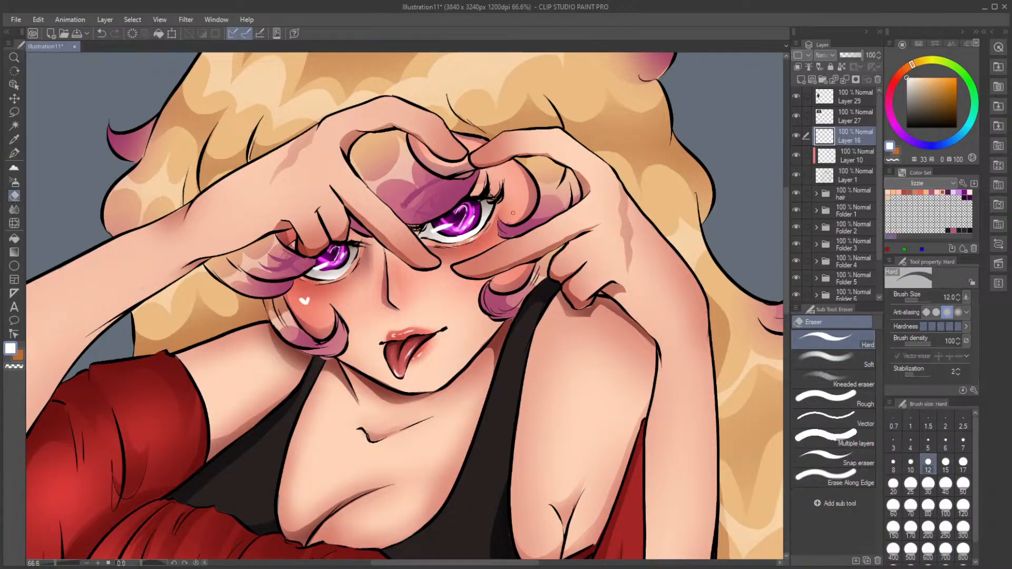
Step: Draw a small white heart on the image-right cheek below the eye with the size 10 SOIPEN
key(p)
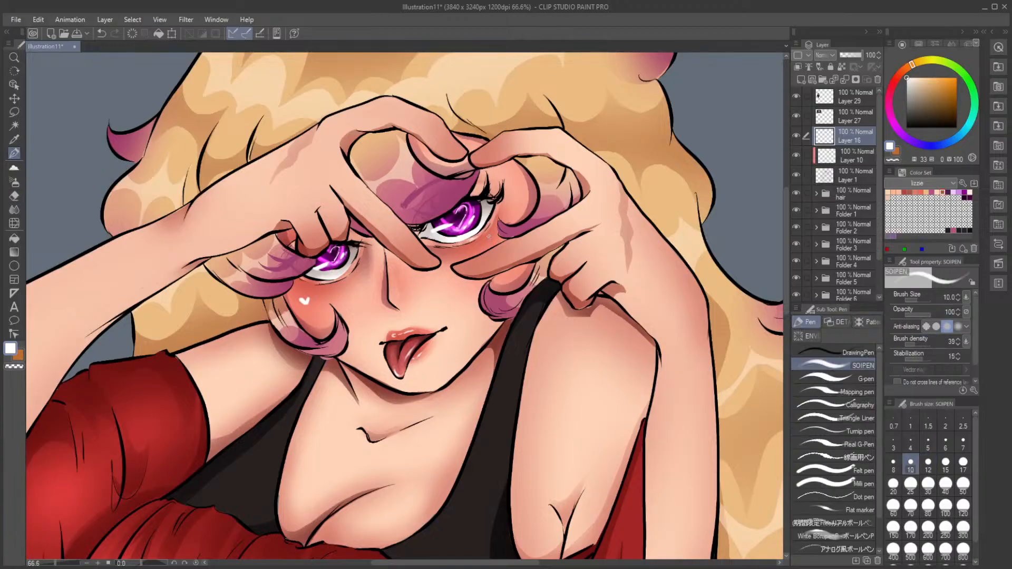
drag(488, 235, 489, 240)
key(ctrl+z)
mouse_move(493, 237)
mouse_down()
mouse_move(494, 264)
mouse_move(422, 234)
mouse_up()
scroll(508, 253, down, 5)
scroll(419, 229, up, 2)
scroll(354, 249, up, 3)
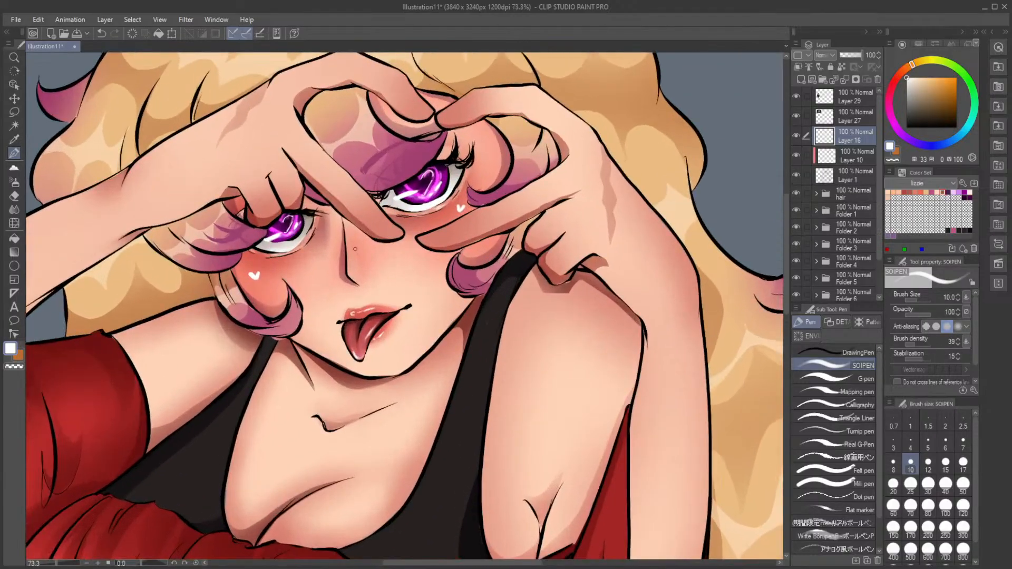
Step: Add small white highlights to the chest and both shoulders with the size 10 SOIPEN
drag(350, 264, 351, 275)
drag(340, 517, 331, 521)
scroll(322, 467, down, 2)
drag(337, 450, 405, 313)
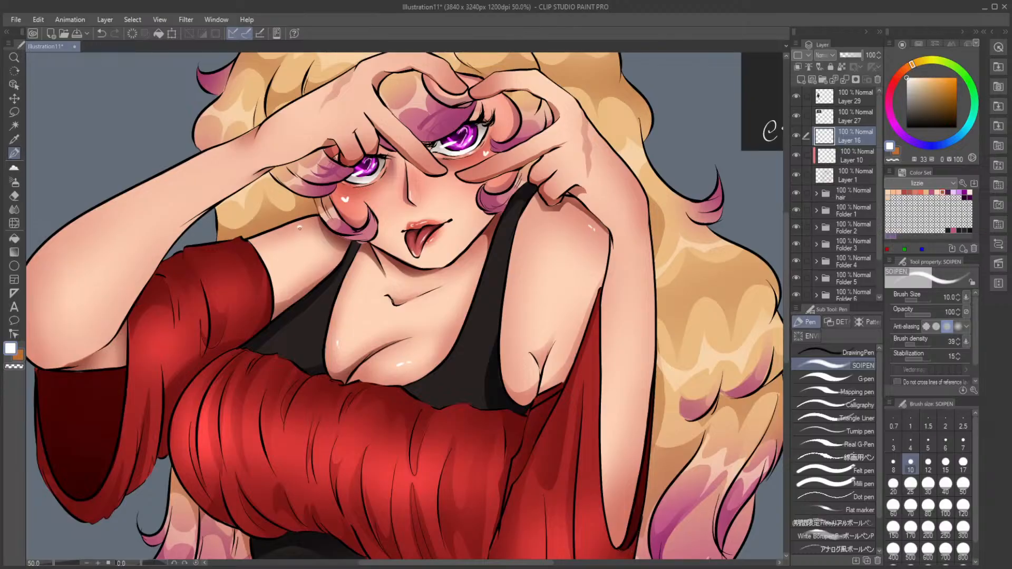
key(ctrl+z)
click(303, 225)
key(ctrl+minus)
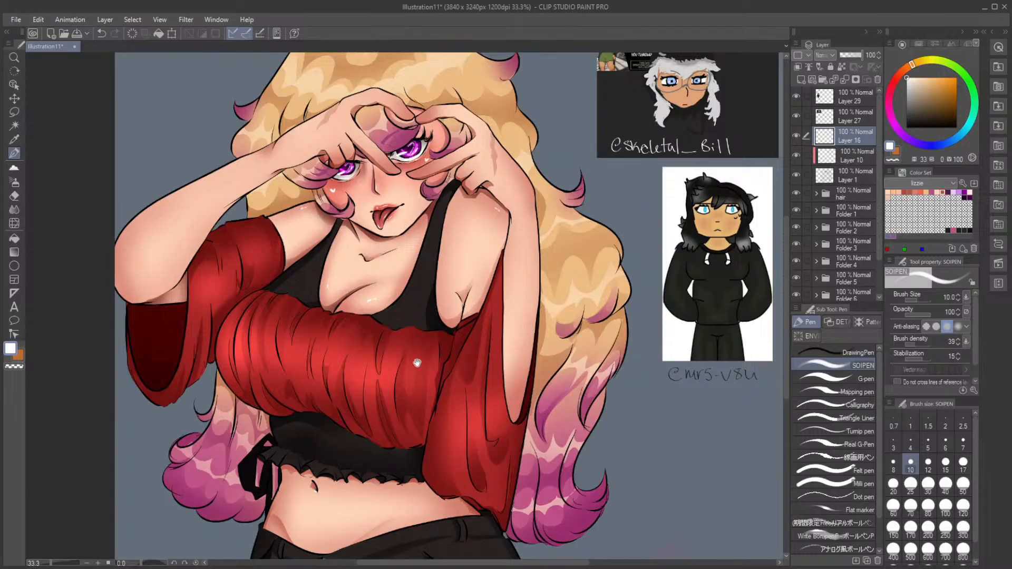
drag(418, 363, 407, 381)
scroll(367, 401, up, 1)
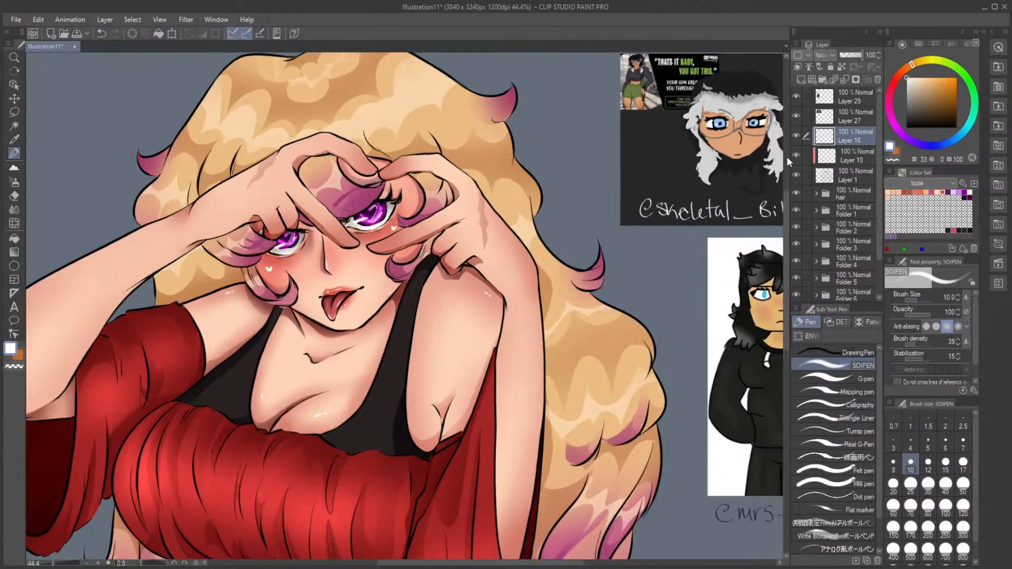
Step: Toggle the visibility of Layer 10 and Layer 1 to check what each contributes to the drawing
click(793, 157)
click(793, 156)
click(796, 169)
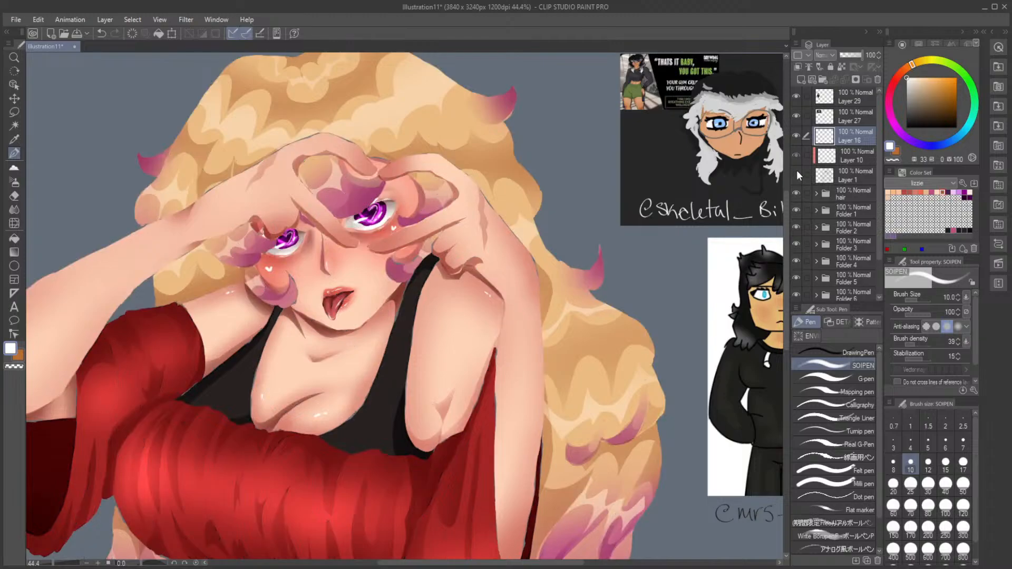
click(795, 170)
click(797, 171)
click(796, 171)
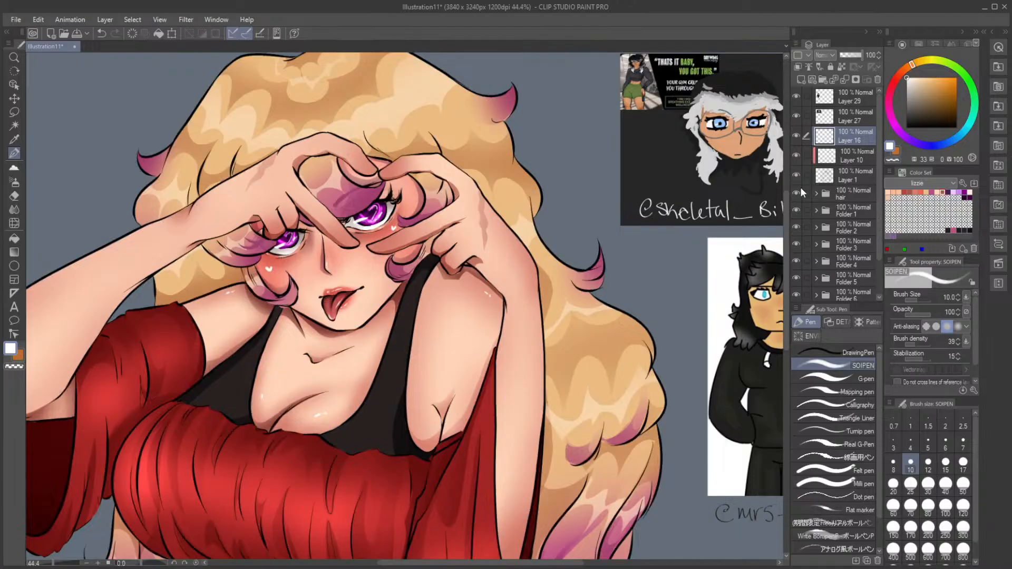
Step: Toggle the hair folder and the numbered folders one by one to identify which body parts each contains
click(799, 188)
click(797, 190)
click(796, 210)
click(796, 210)
click(795, 243)
click(796, 242)
click(798, 227)
click(797, 227)
scroll(865, 251, down, 2)
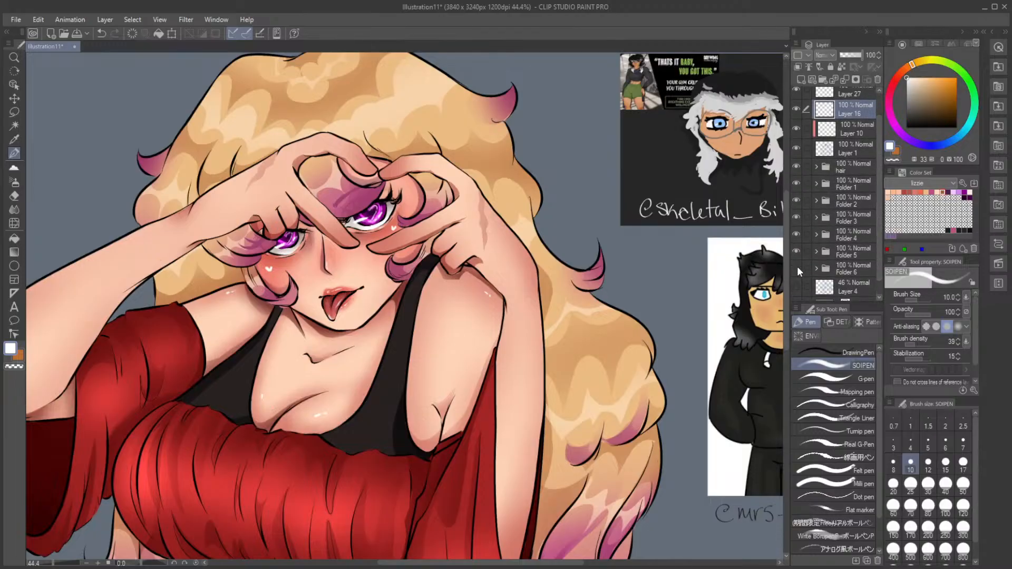
click(797, 267)
click(795, 252)
click(795, 252)
click(795, 237)
click(796, 235)
click(794, 216)
click(793, 216)
click(795, 201)
click(795, 201)
Step: Add a new layer directly above Folder 2, pick a very dark purple, and set the layer to Multiply at reduced opacity
click(847, 195)
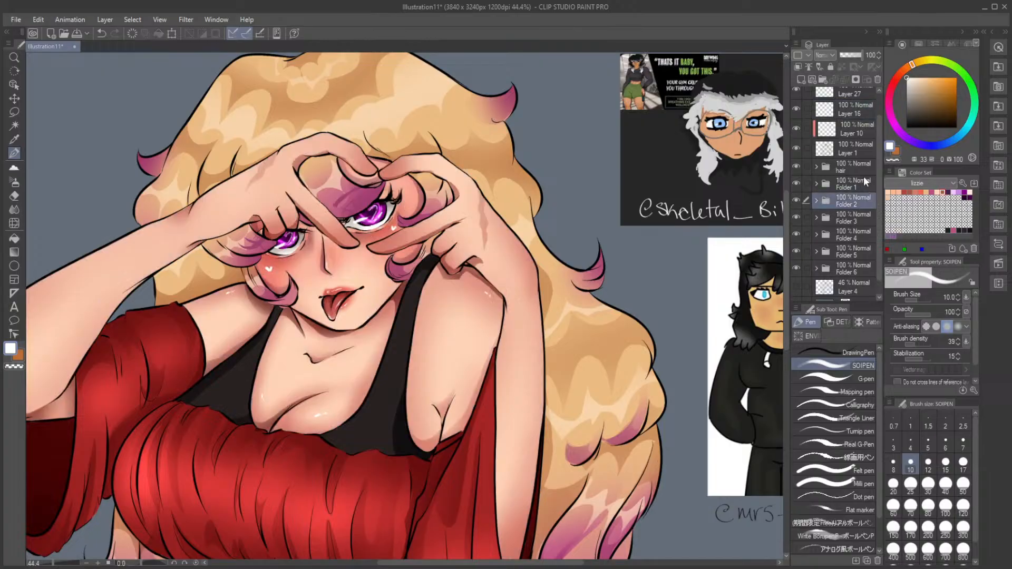
click(801, 79)
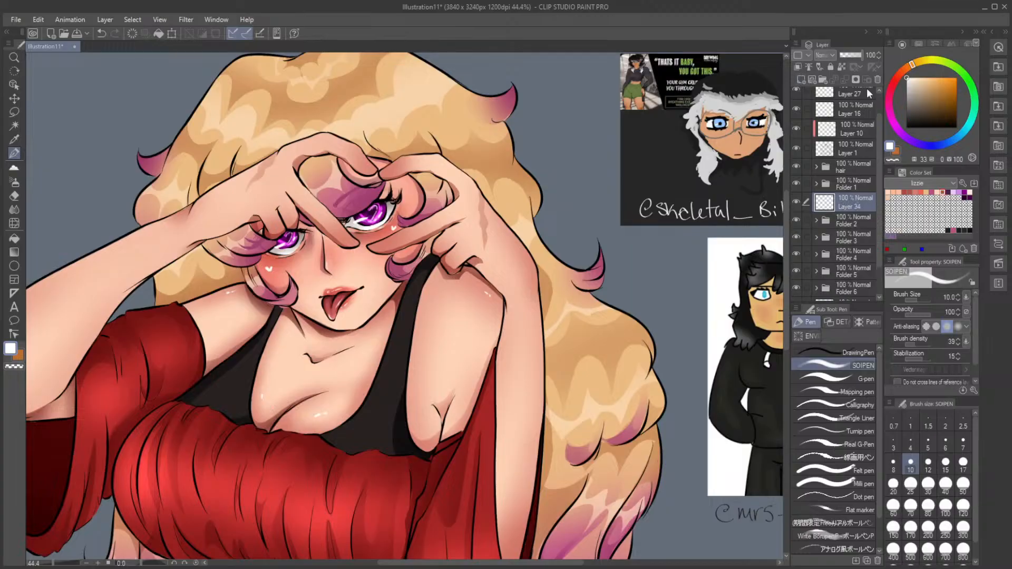
click(966, 196)
click(964, 197)
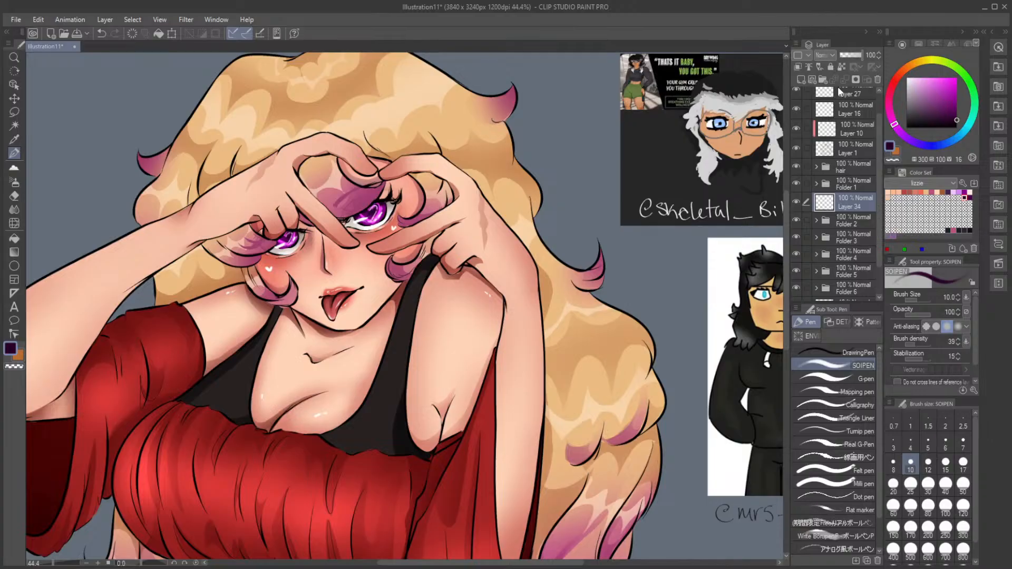
click(854, 56)
Step: Choose the Soft airbrush at size 200 for shading, briefly hiding and restoring the line-art layer
click(14, 182)
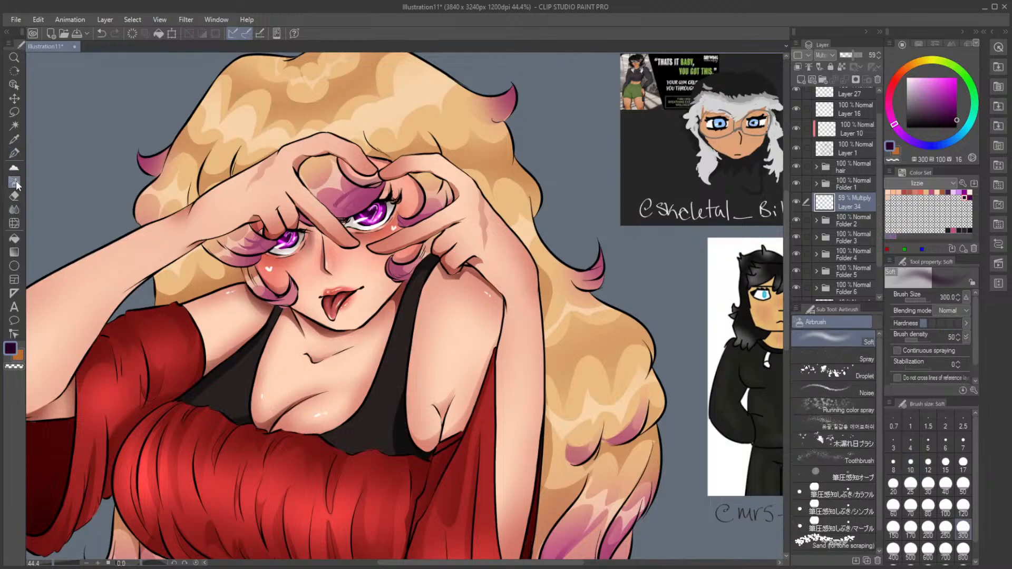
click(927, 506)
scroll(853, 188, up, 1)
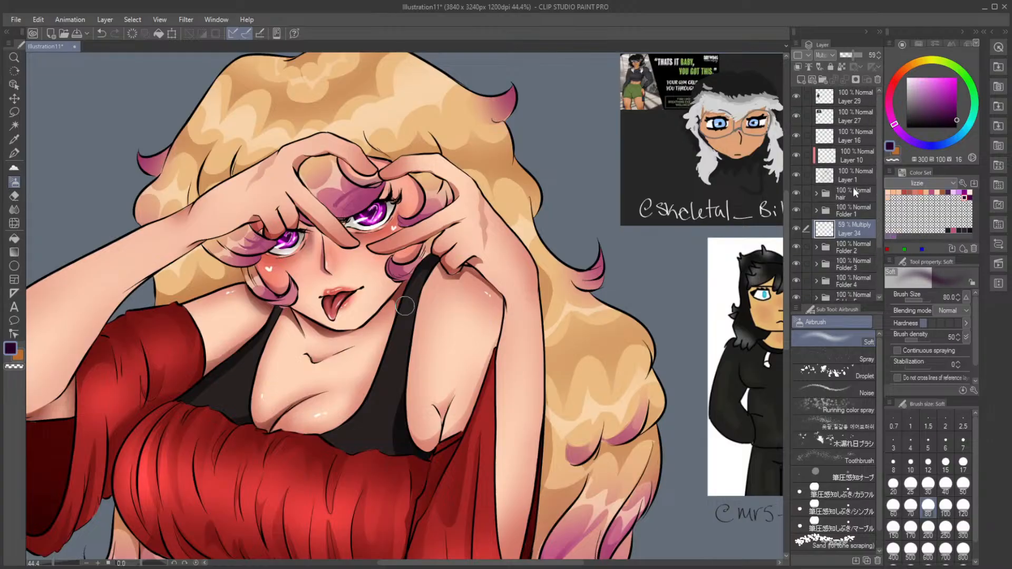
click(797, 155)
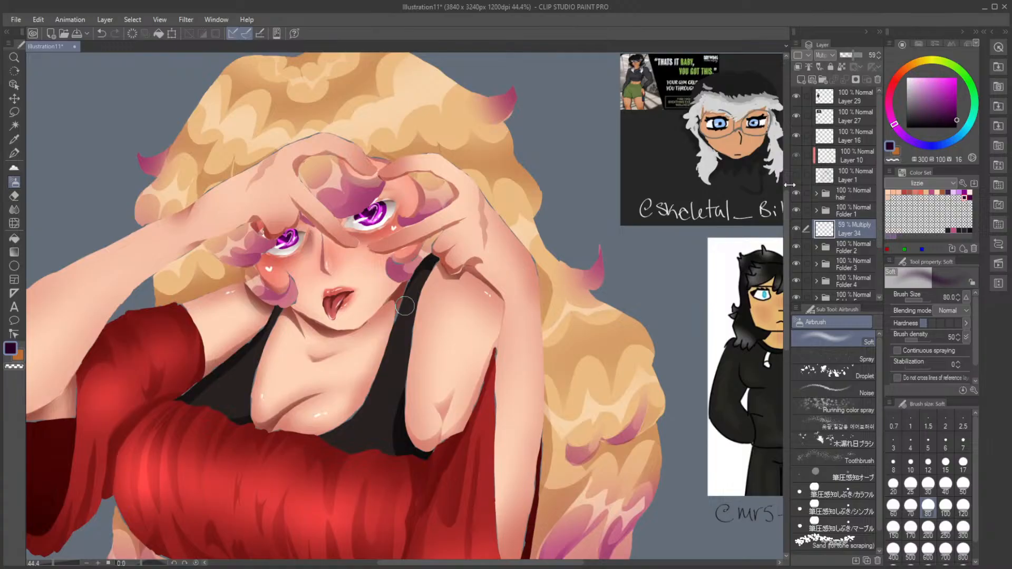
click(798, 175)
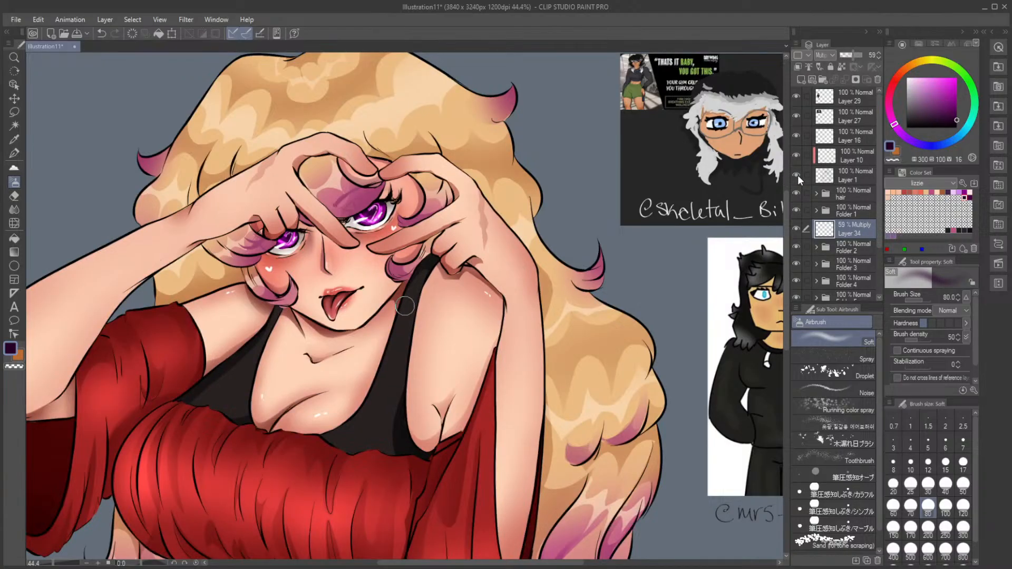
click(910, 528)
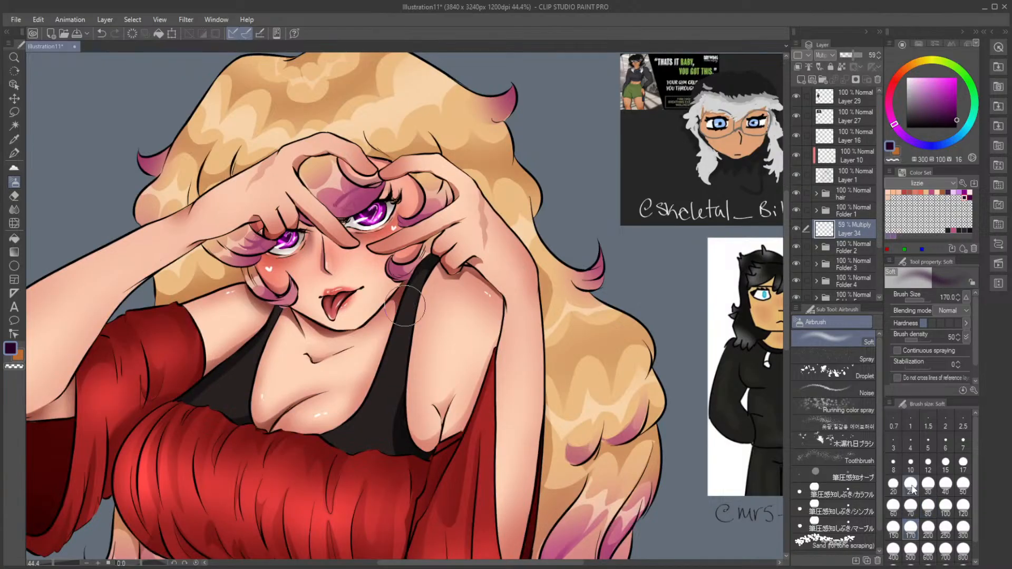
click(928, 529)
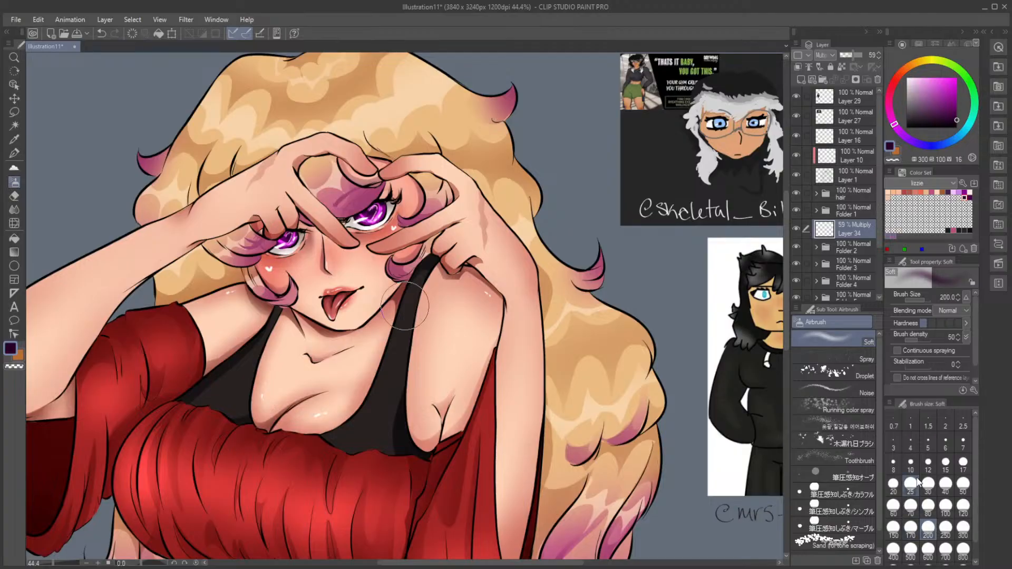
Step: Try to airbrush a dark shadow across the eyes and hands, erase the overspill with the Hard eraser, and undo both
mouse_move(422, 174)
mouse_down()
mouse_move(335, 193)
mouse_move(276, 222)
mouse_move(246, 257)
mouse_move(307, 227)
mouse_move(439, 190)
mouse_move(323, 198)
mouse_move(300, 190)
mouse_move(223, 218)
mouse_move(244, 241)
mouse_move(234, 261)
mouse_move(335, 228)
mouse_move(354, 246)
mouse_move(259, 274)
mouse_up()
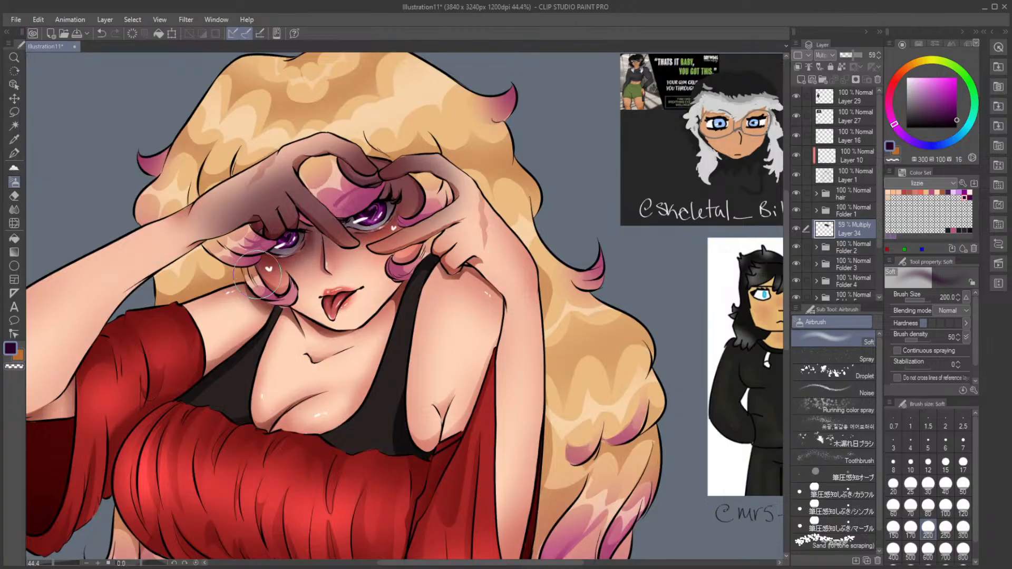
key(e)
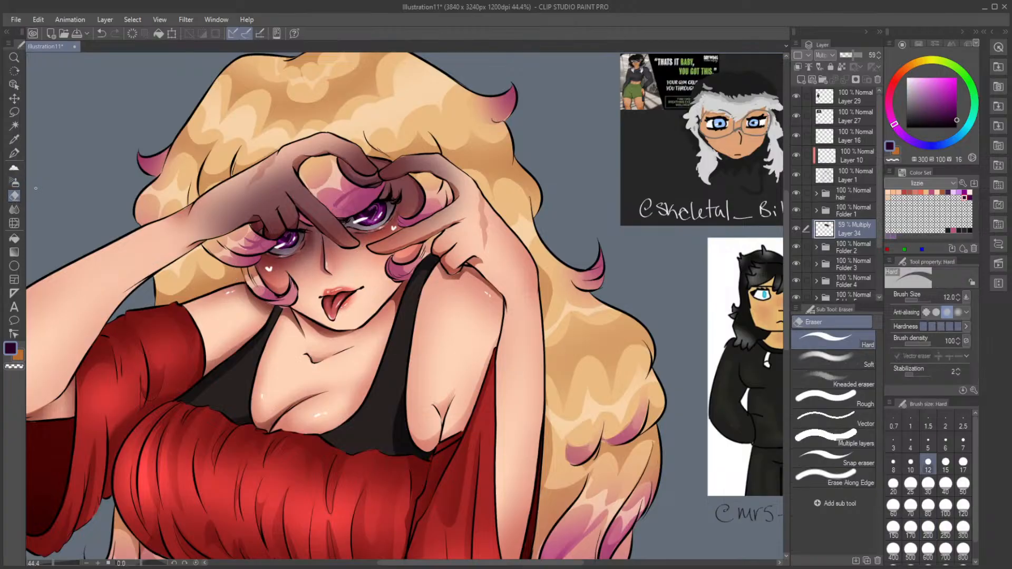
drag(234, 197, 211, 237)
key(ctrl+z)
key(ctrl+z)
Step: Lasso the face along the fingers, hair edge and jawline, leaving the hands outside the selection
key(m)
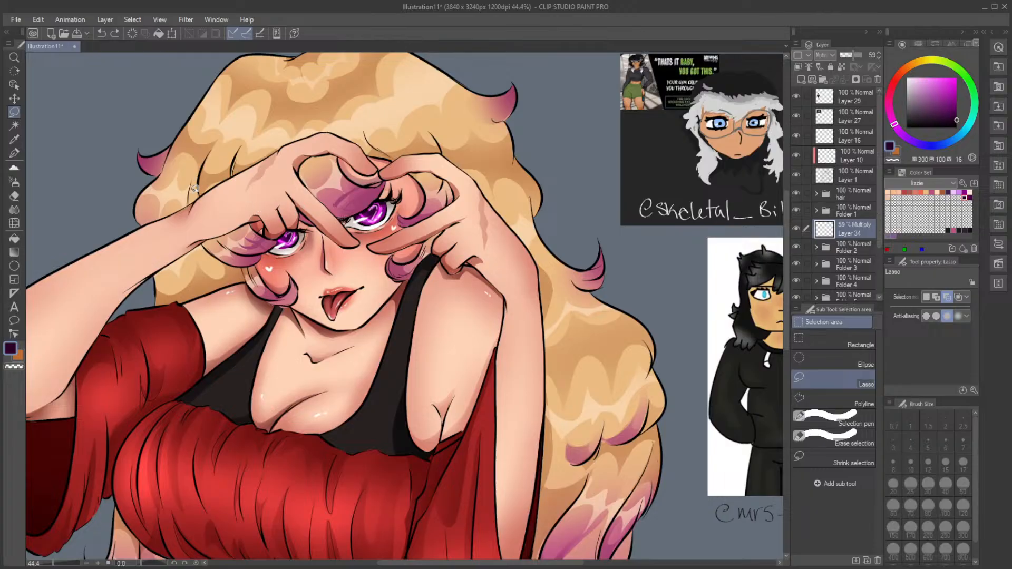
scroll(354, 266, up, 4)
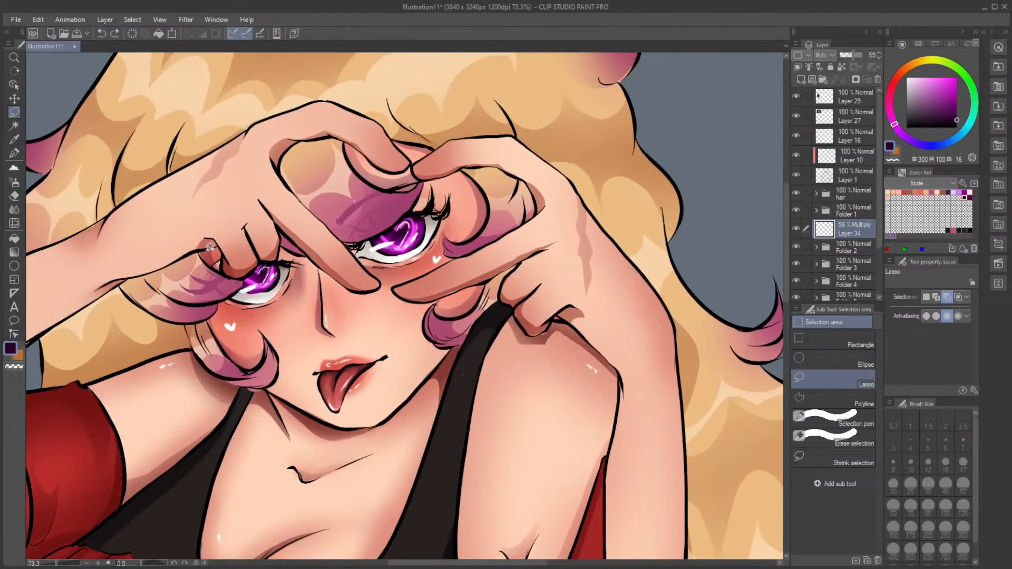
mouse_move(194, 252)
mouse_down()
mouse_move(225, 247)
mouse_move(224, 270)
mouse_move(243, 278)
mouse_move(289, 243)
mouse_move(354, 285)
mouse_move(377, 287)
mouse_move(383, 279)
mouse_move(347, 240)
mouse_move(374, 210)
mouse_move(325, 142)
mouse_move(349, 141)
mouse_move(404, 169)
mouse_move(414, 158)
mouse_move(400, 143)
mouse_up()
mouse_move(416, 116)
mouse_down()
mouse_move(441, 138)
mouse_move(414, 167)
mouse_move(425, 177)
mouse_move(468, 164)
mouse_move(487, 175)
mouse_move(494, 222)
mouse_move(396, 286)
mouse_move(419, 299)
mouse_move(492, 278)
mouse_move(487, 311)
mouse_move(381, 421)
mouse_move(337, 425)
mouse_move(252, 377)
mouse_up()
drag(184, 304, 200, 262)
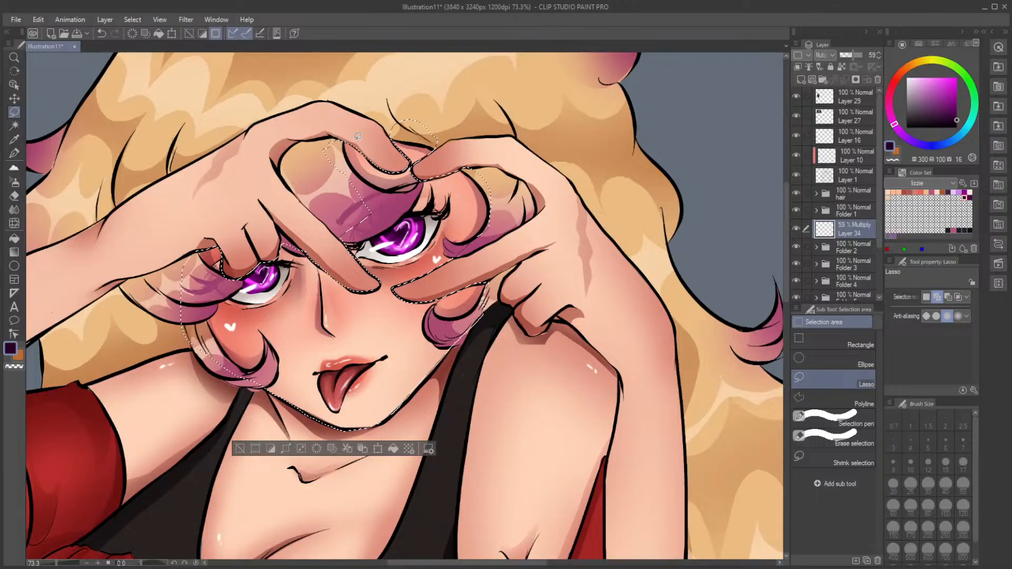
Step: Airbrush a dark purple shadow over the forehead, eyes and upper cheeks inside the selection, and set the layer opacity to 63%
click(14, 182)
mouse_move(33, 189)
mouse_down()
mouse_move(496, 206)
mouse_move(562, 158)
mouse_move(527, 141)
mouse_move(578, 152)
mouse_move(540, 179)
mouse_move(548, 187)
mouse_move(491, 147)
mouse_move(279, 169)
mouse_up()
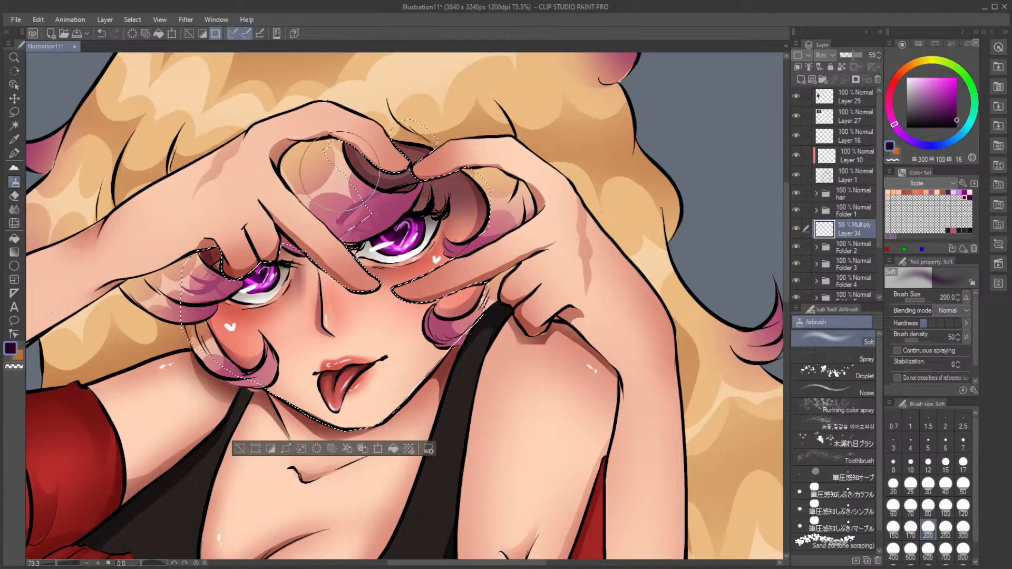
mouse_move(178, 261)
mouse_down()
mouse_move(143, 293)
mouse_move(192, 277)
mouse_move(248, 293)
mouse_move(109, 306)
mouse_move(213, 284)
mouse_move(274, 301)
mouse_up()
scroll(368, 272, down, 5)
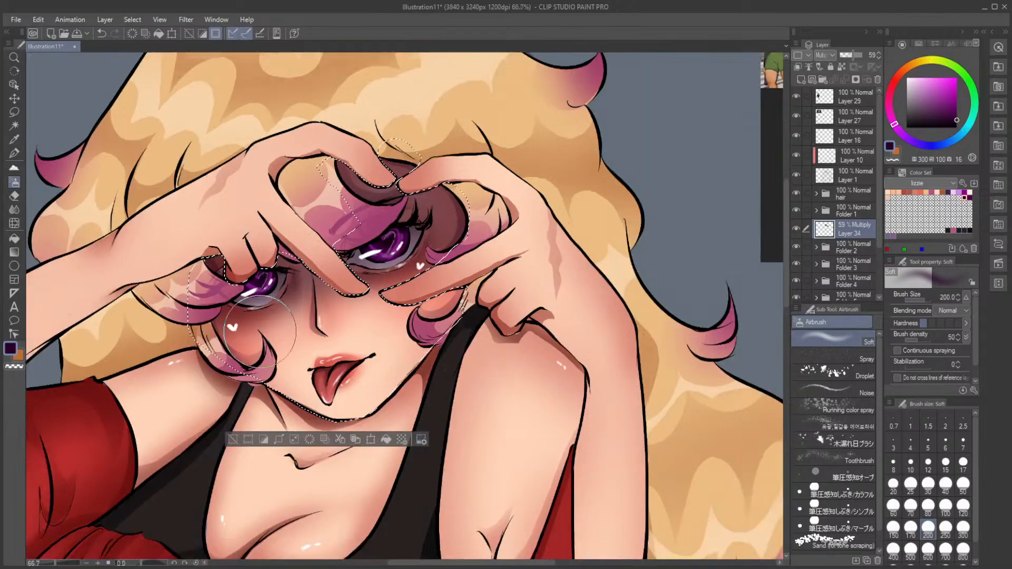
scroll(367, 273, up, 2)
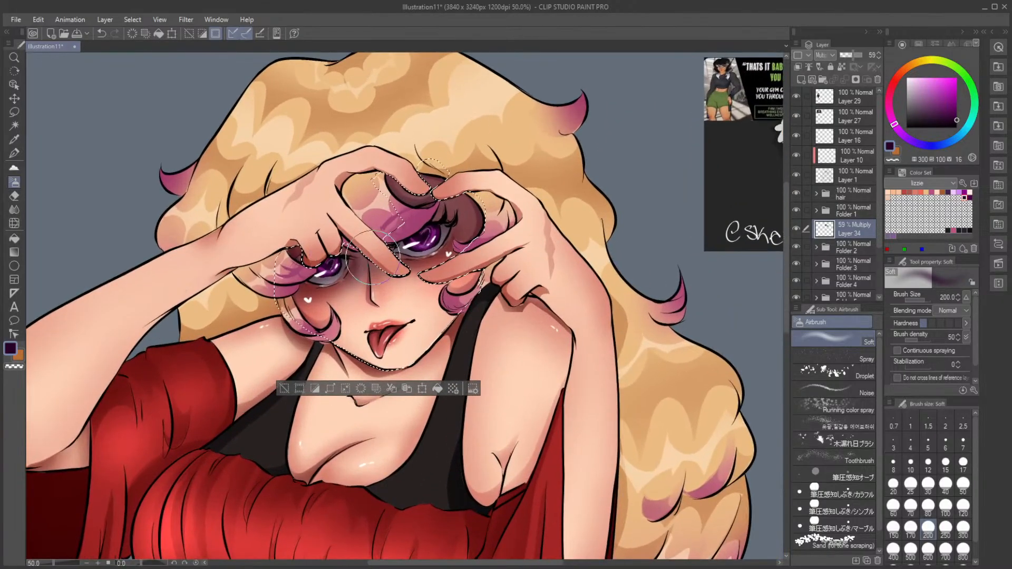
click(945, 527)
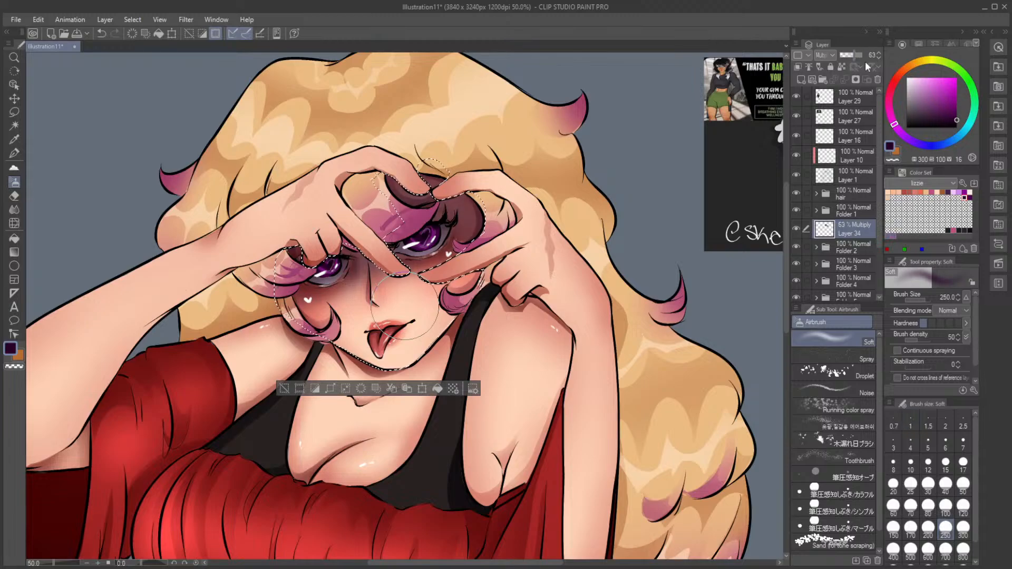
Step: Soften the face shadow's lower edge with the Blend tool at size 200 and clear the selection
click(15, 209)
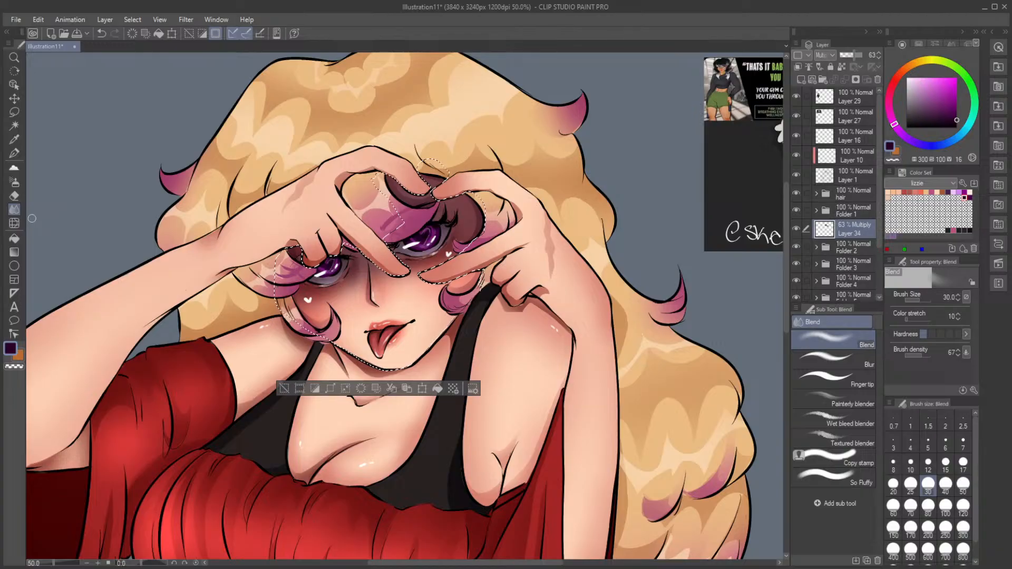
click(928, 507)
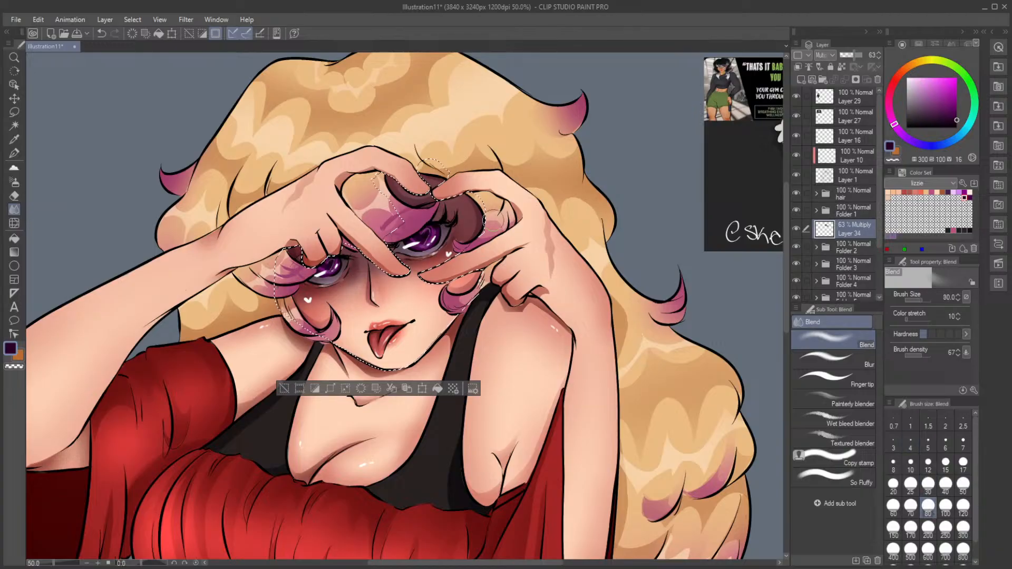
click(927, 527)
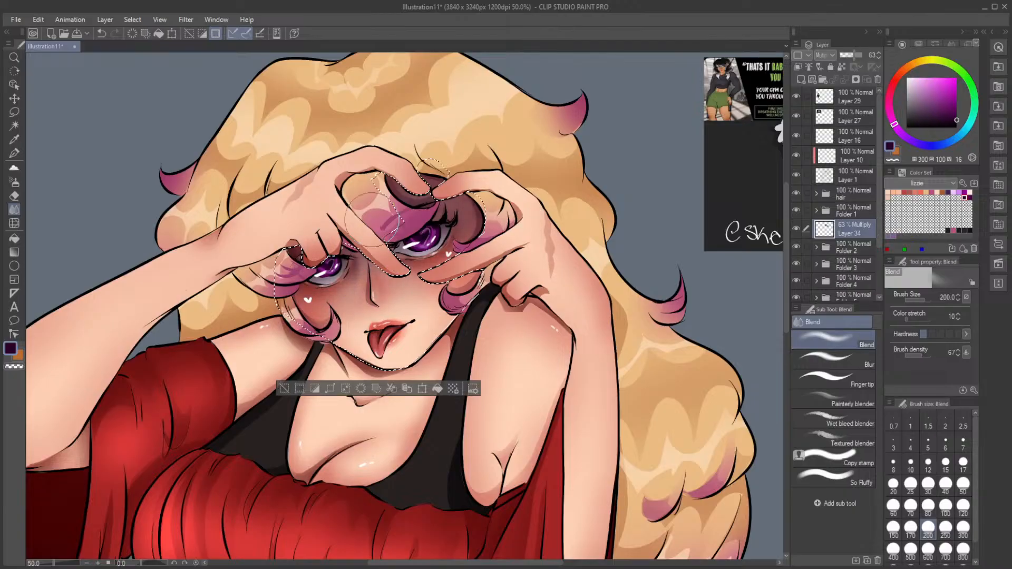
key(ctrl+d)
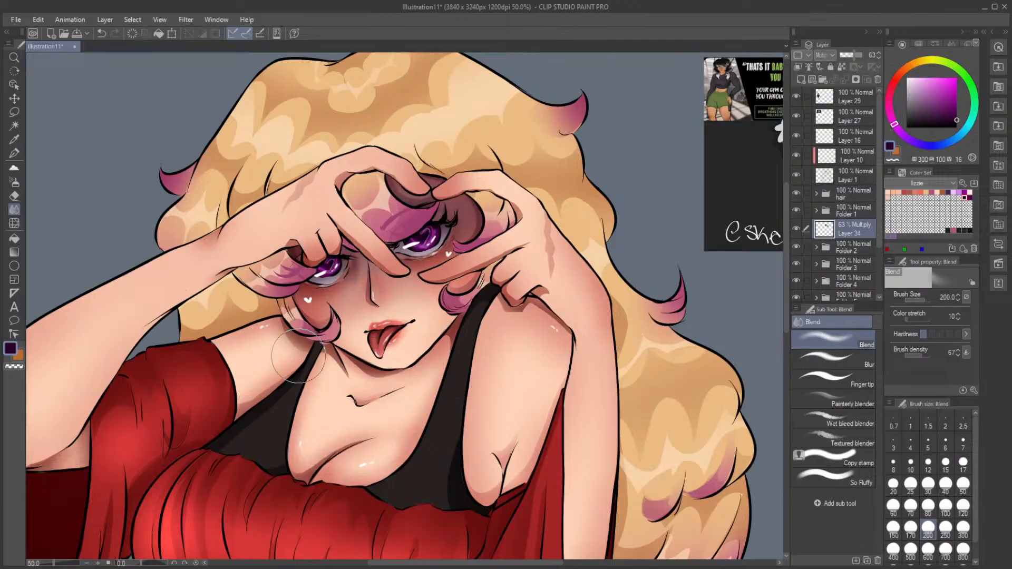
Step: Bring back the face selection and set the Multiply shadow layer's opacity to 88%
scroll(299, 356, down, 5)
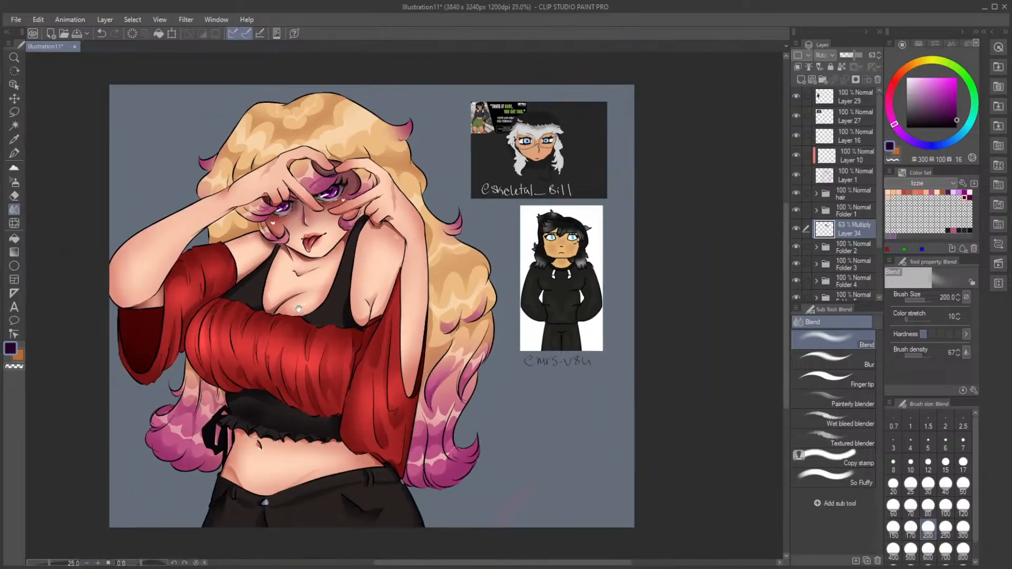
drag(299, 309, 311, 320)
scroll(311, 322, up, 1)
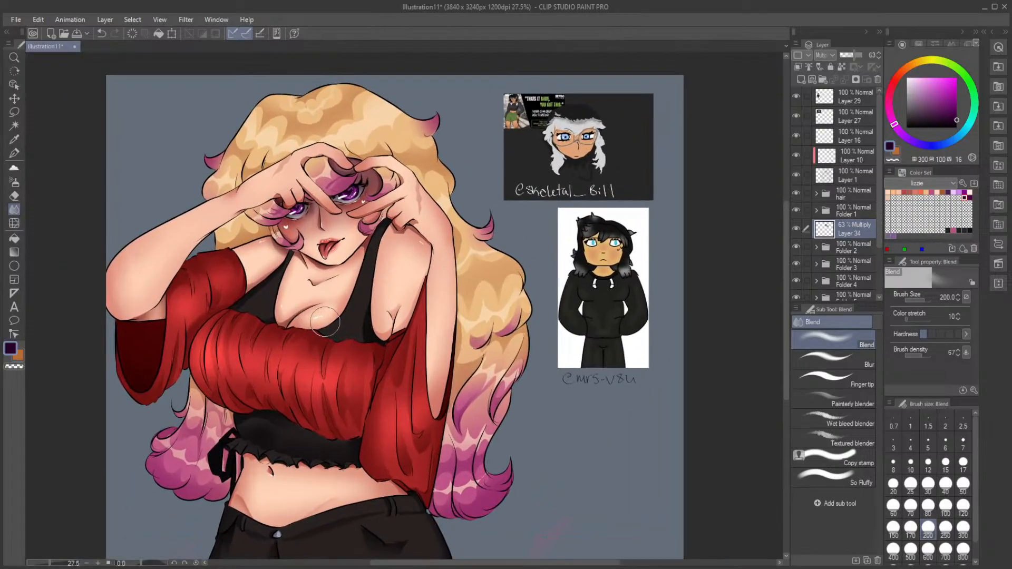
key(ctrl+shift+d)
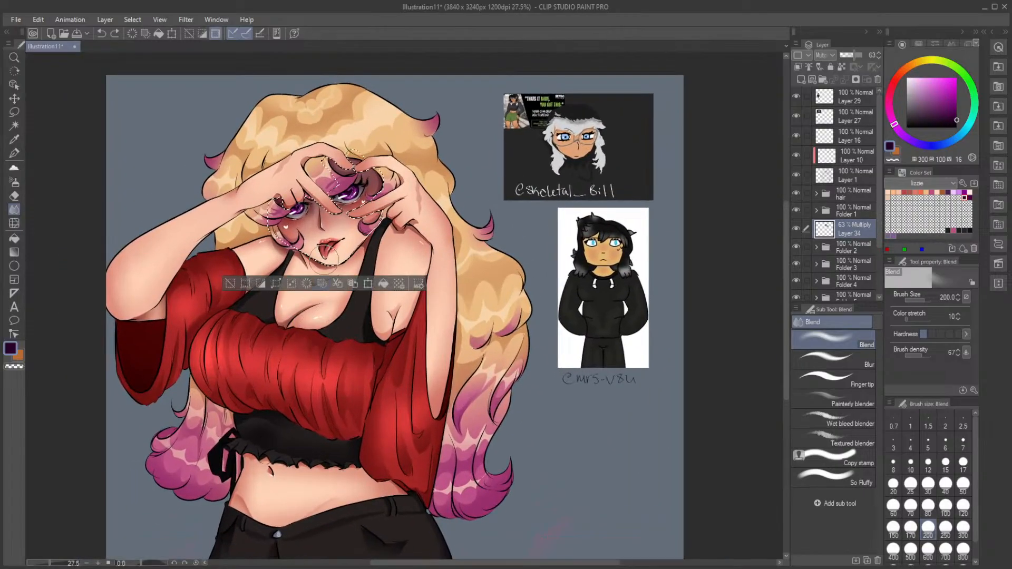
drag(853, 55, 861, 54)
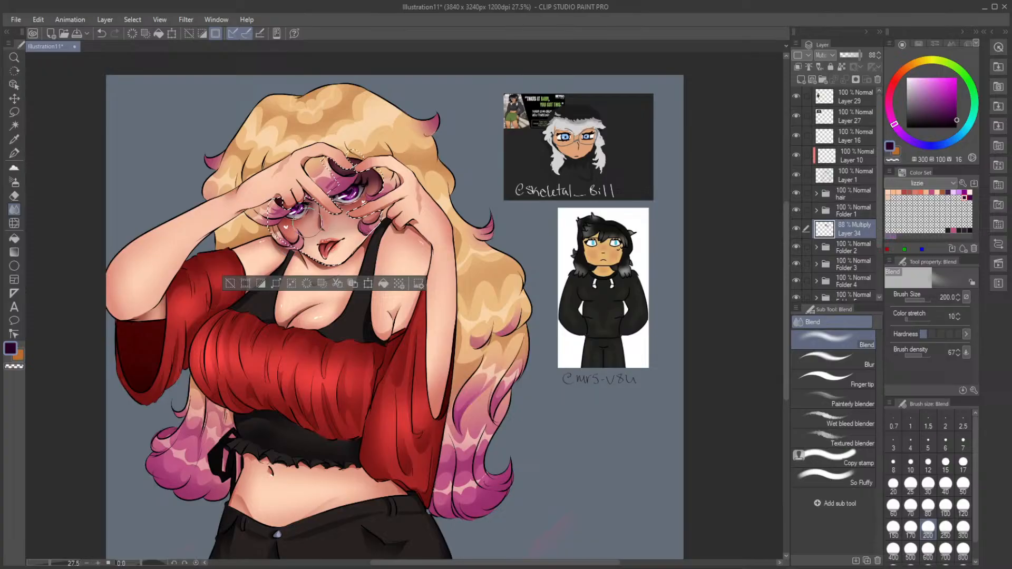
Step: Deepen the shadow around the eyes with the Soft airbrush at size 250 and clear the selection
click(14, 182)
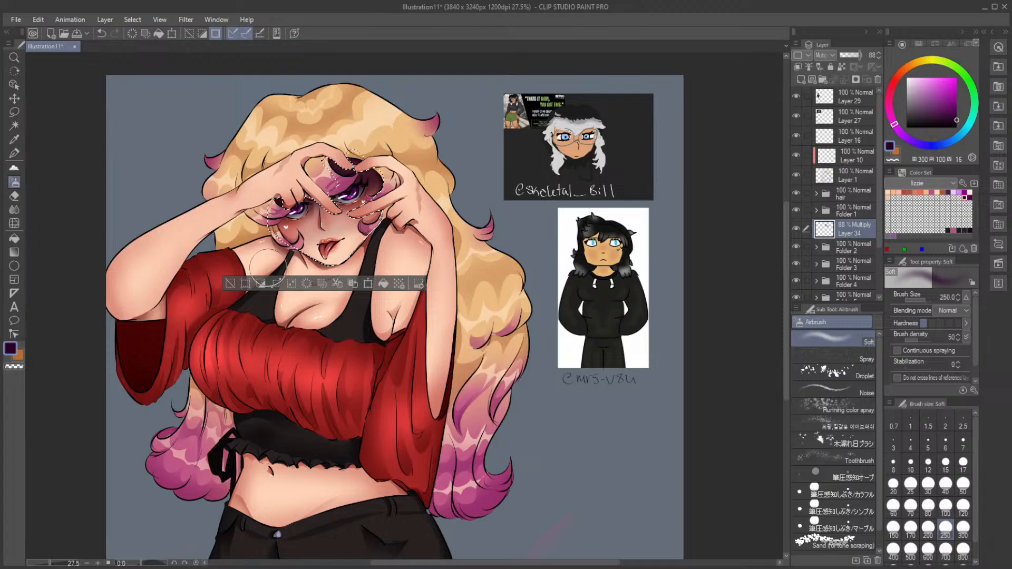
click(228, 283)
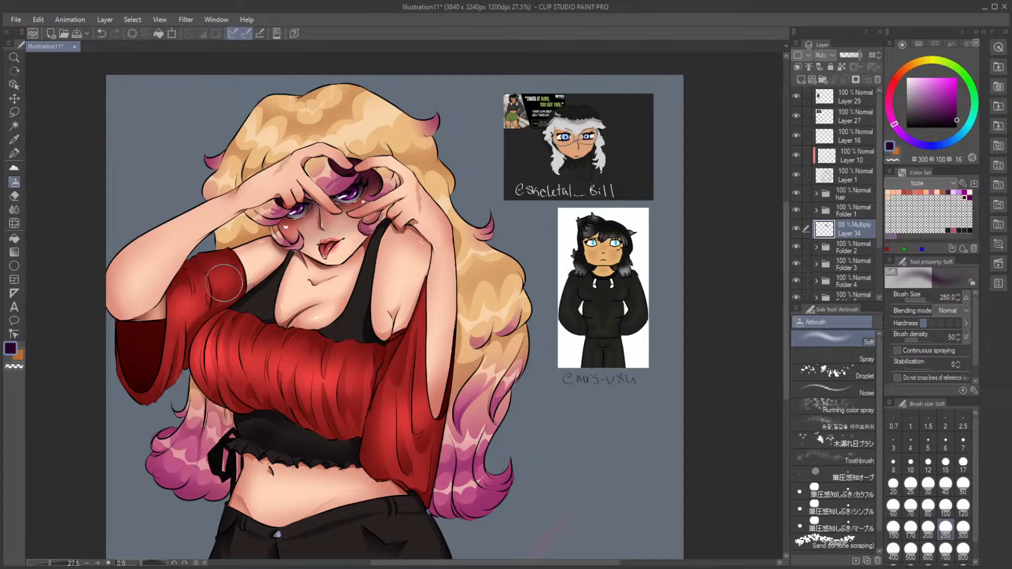
scroll(430, 169, down, 2)
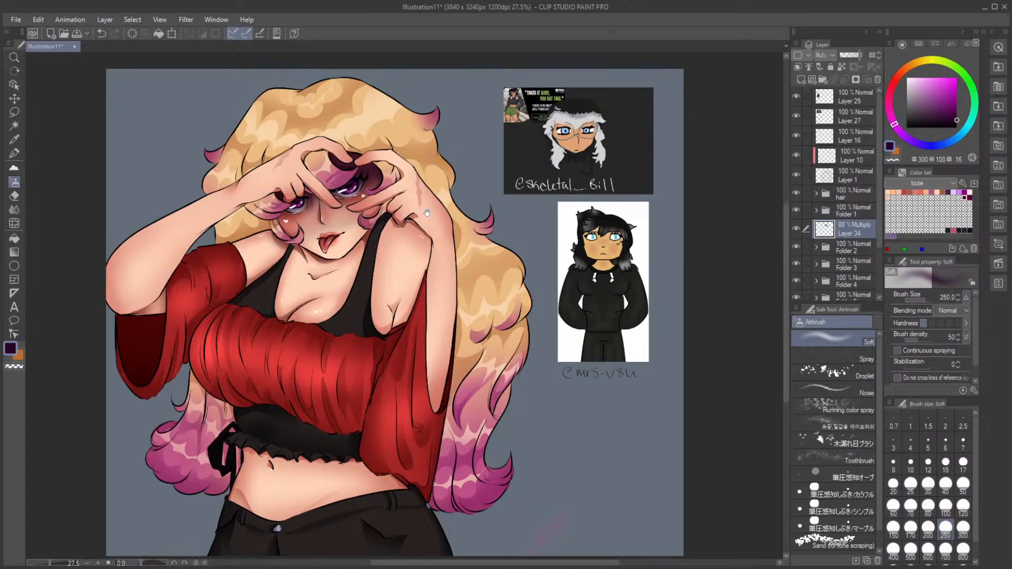
Step: Duplicate the Layer 1 line art and place the copy directly above Layer 10
drag(435, 196, 436, 199)
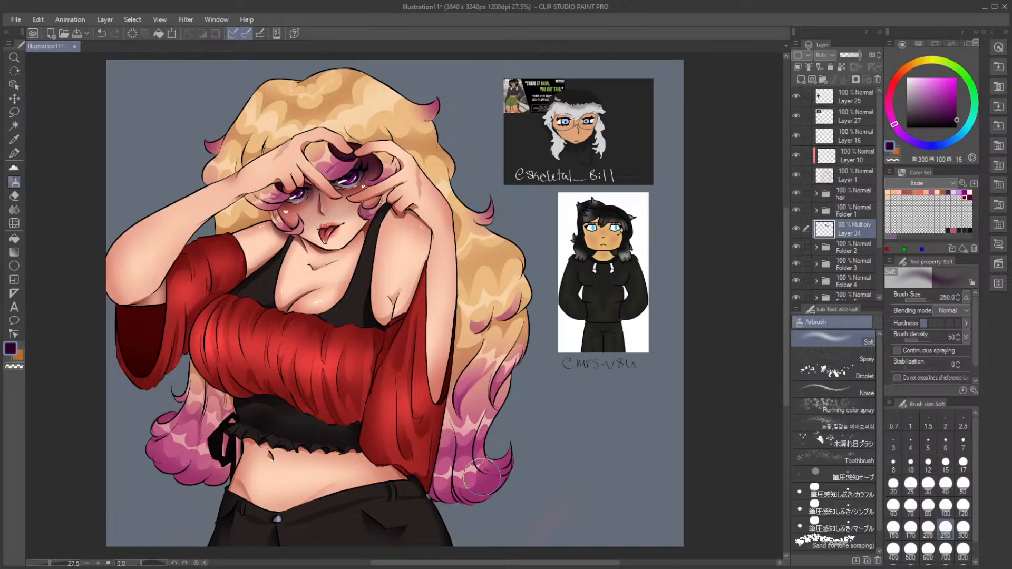
click(797, 154)
click(796, 155)
click(797, 155)
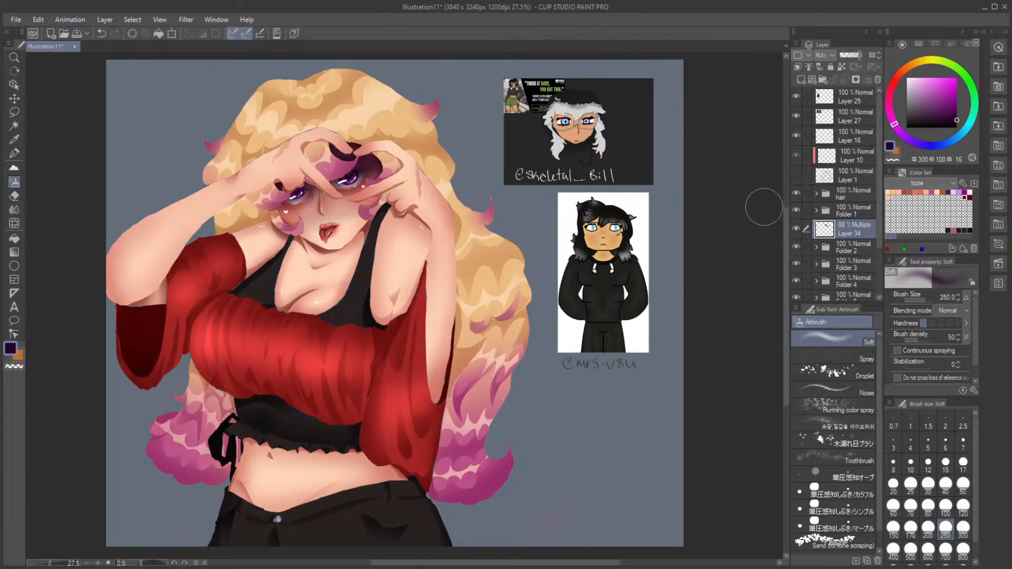
click(797, 172)
click(845, 158)
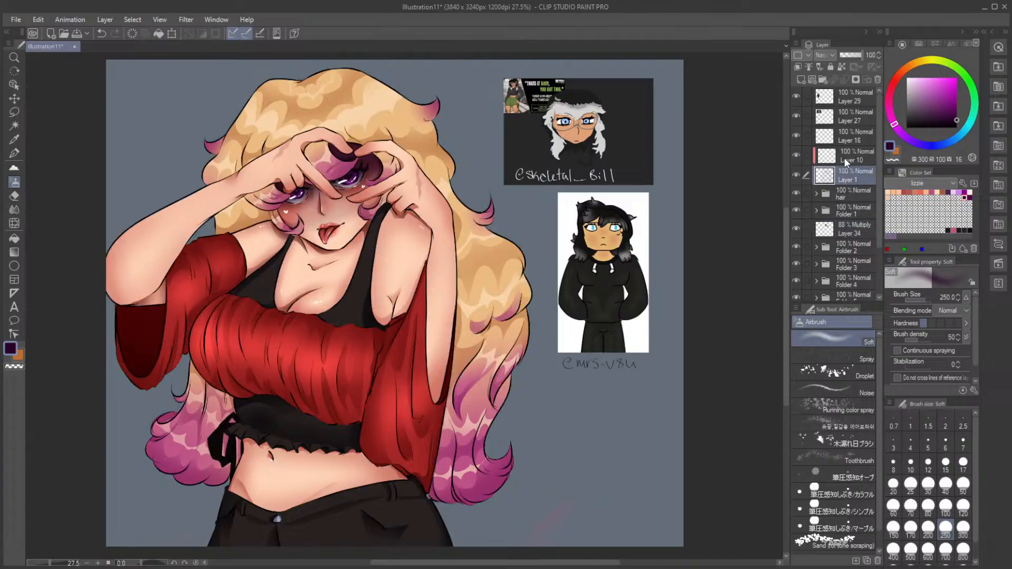
alt+drag(852, 171, 855, 150)
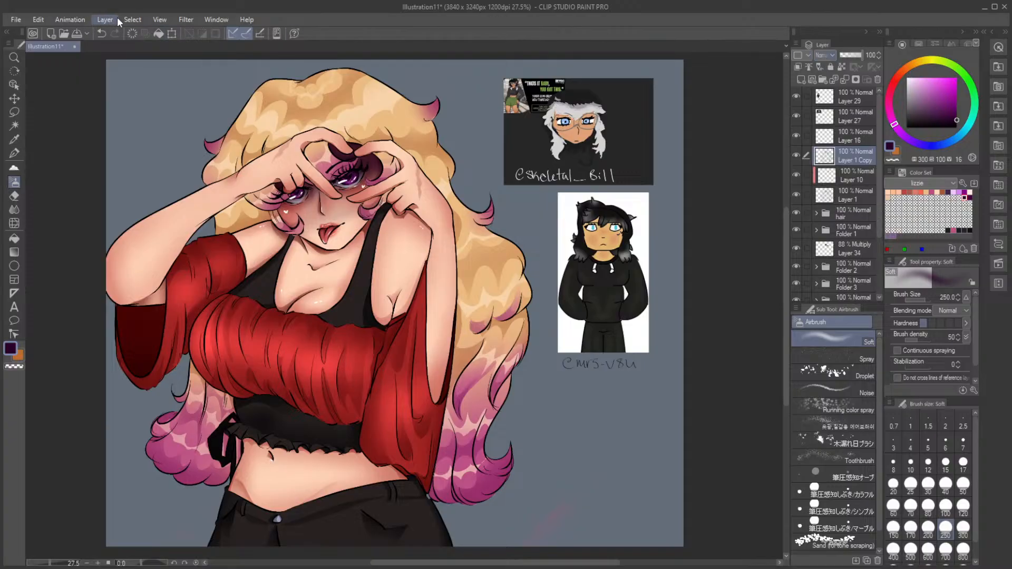
Step: Set up the Hard eraser at size 30 and hide Layer 10 and the line art copy
scroll(291, 152, up, 4)
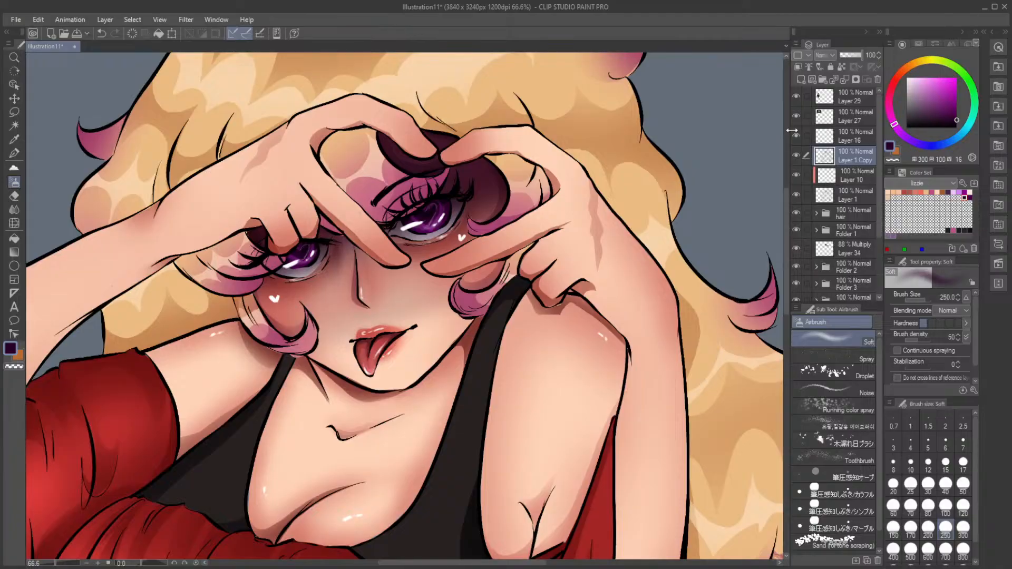
key(e)
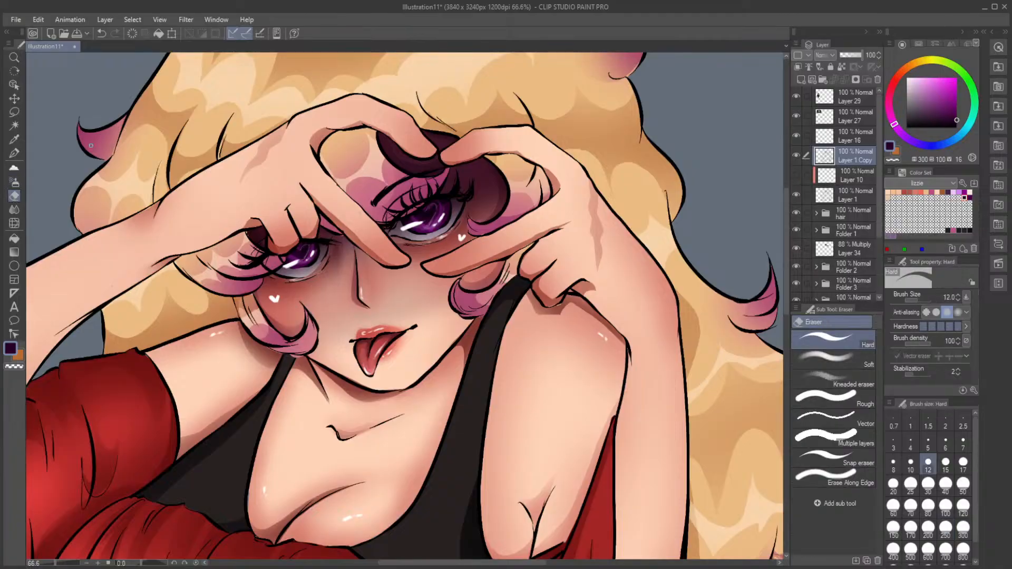
click(796, 195)
click(796, 175)
click(796, 156)
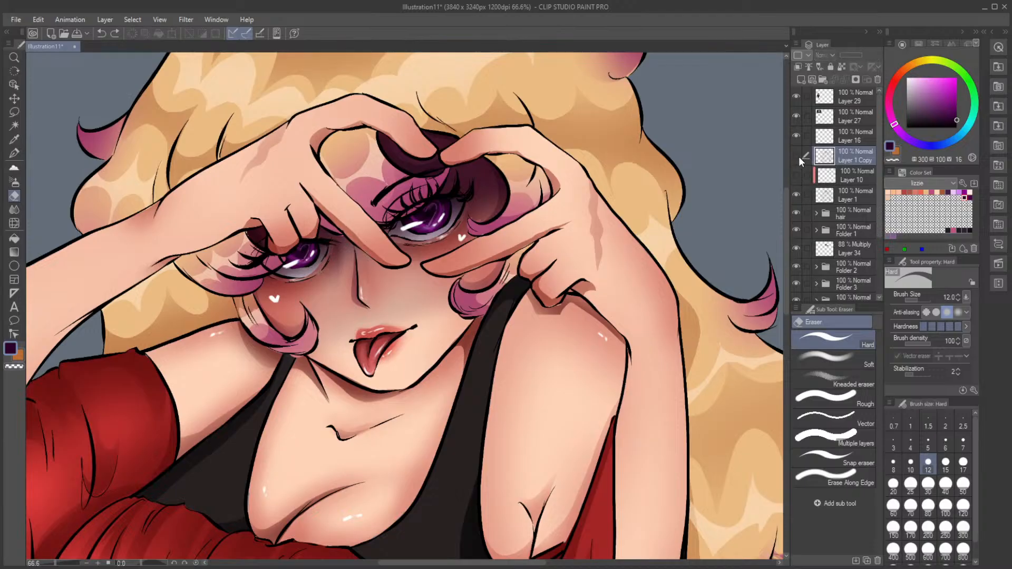
click(929, 483)
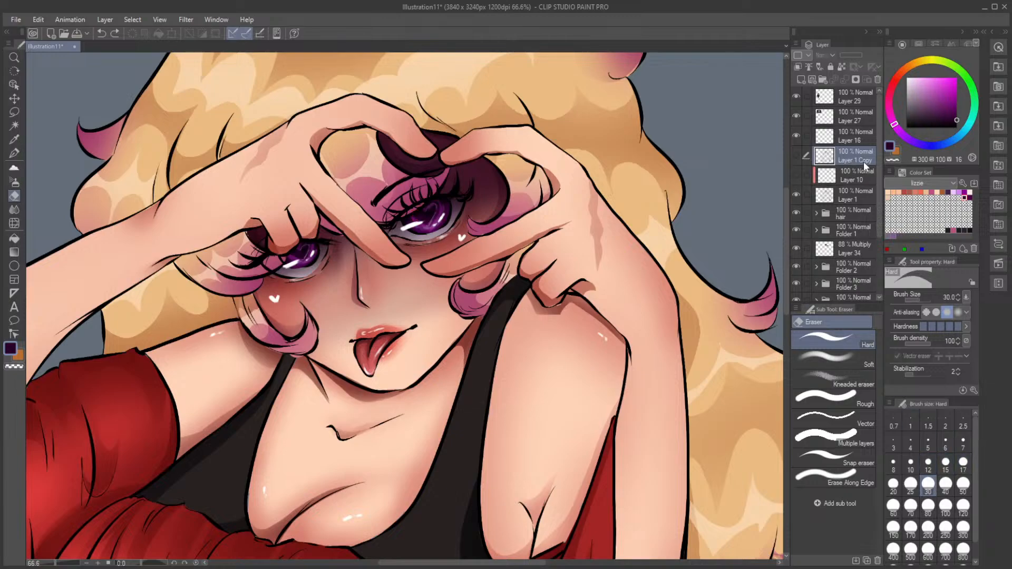
Step: Try erasing the eyebrow and eyelash lines above the larger visible eye, and undo the stroke
click(851, 130)
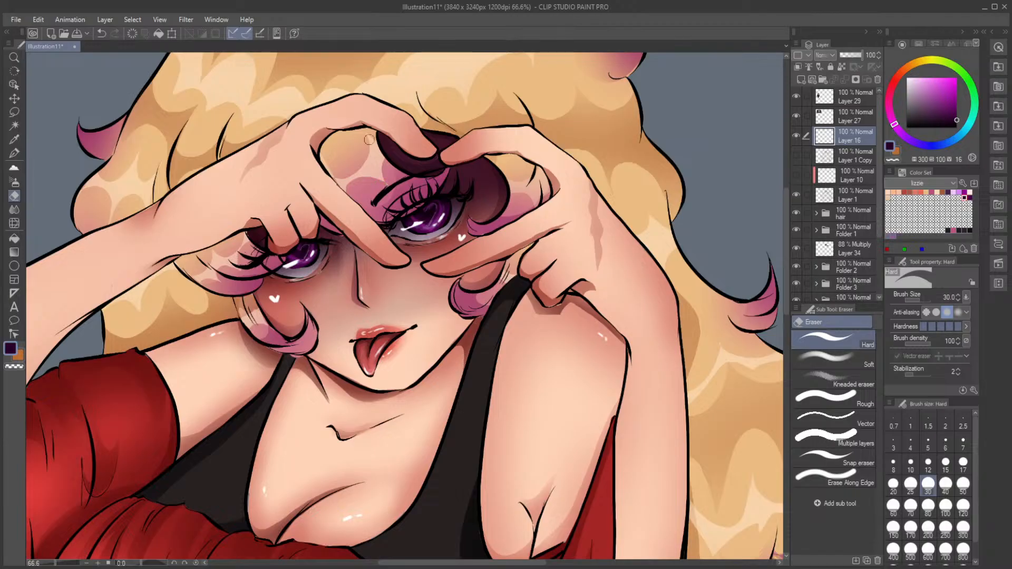
key(ctrl+z)
click(796, 155)
click(796, 196)
mouse_move(393, 203)
mouse_down()
mouse_move(407, 226)
mouse_move(420, 219)
mouse_up()
key(ctrl+z)
Step: Isolate Layer 1 Copy and erase its eyebrow, eyelash, nose and mouth lines with the Hard eraser
drag(797, 176, 796, 195)
click(799, 155)
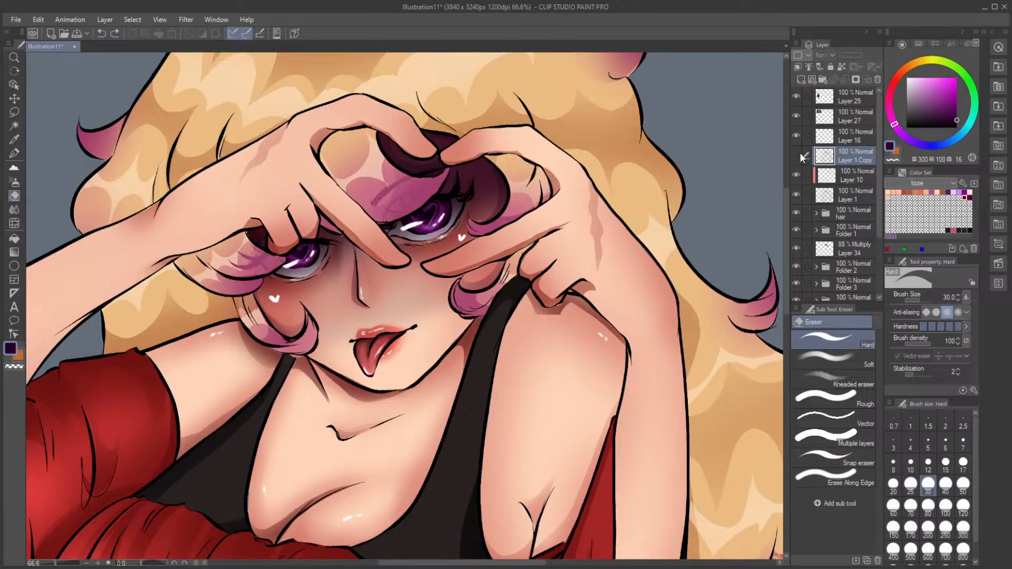
click(799, 154)
click(796, 174)
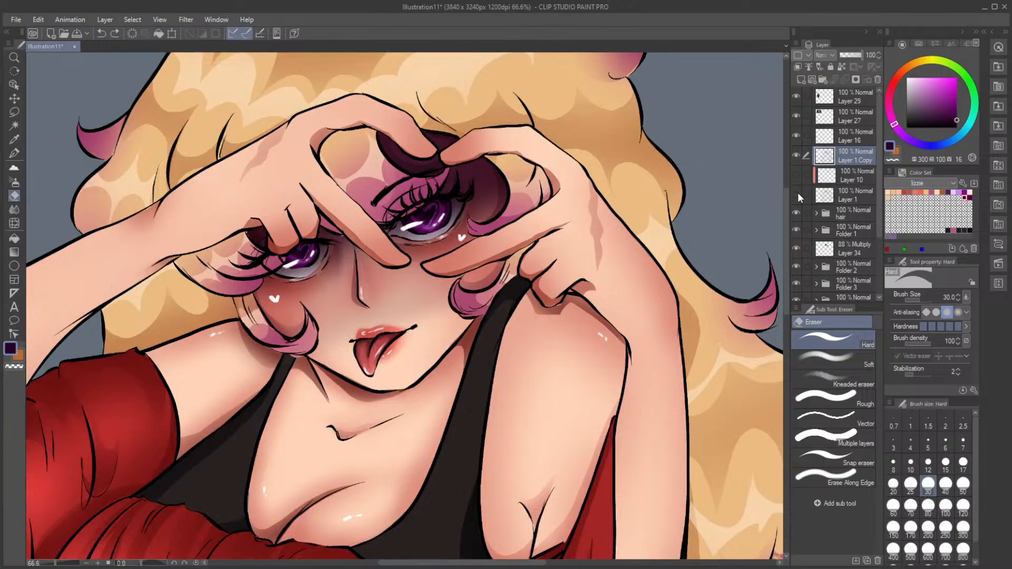
mouse_move(398, 189)
mouse_down()
mouse_move(396, 227)
mouse_move(379, 216)
mouse_move(410, 244)
mouse_move(387, 200)
mouse_move(411, 192)
mouse_move(406, 180)
mouse_move(416, 185)
mouse_move(421, 155)
mouse_move(448, 192)
mouse_move(424, 189)
mouse_move(468, 183)
mouse_move(468, 207)
mouse_move(432, 235)
mouse_up()
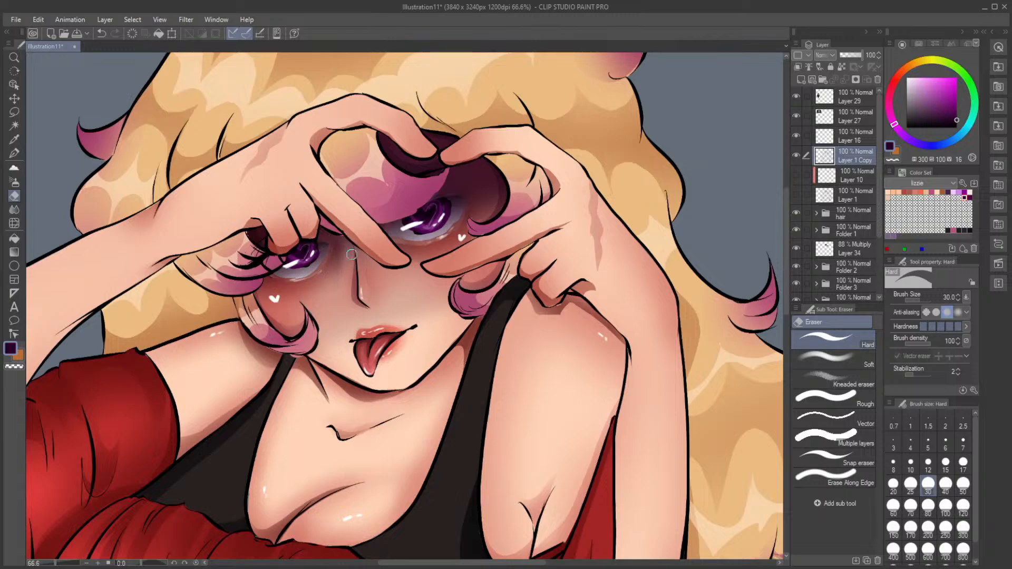
mouse_move(352, 254)
mouse_down()
mouse_move(364, 306)
mouse_move(382, 274)
mouse_move(356, 341)
mouse_move(422, 320)
mouse_move(357, 366)
mouse_move(362, 374)
mouse_move(380, 348)
mouse_up()
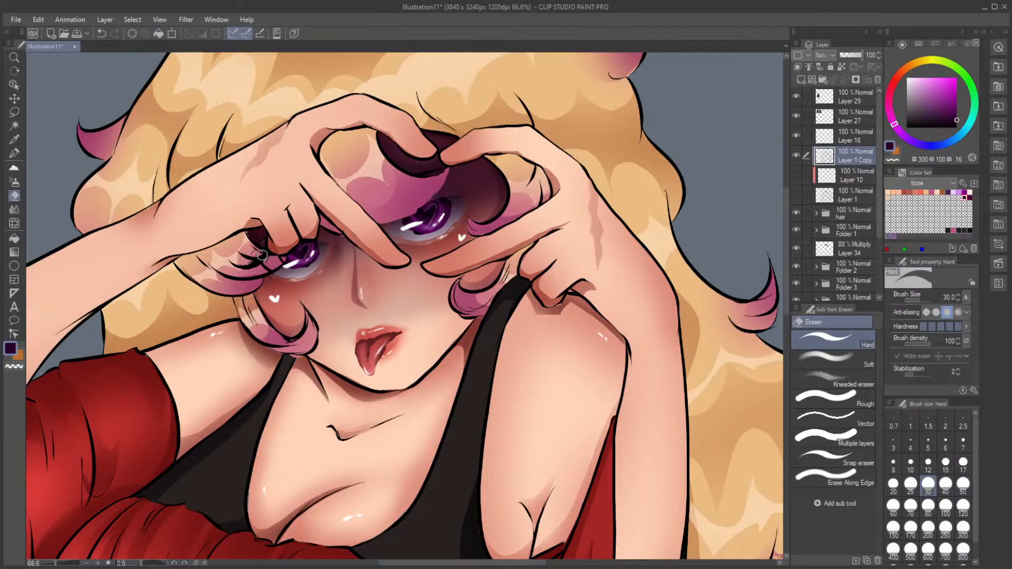
mouse_move(262, 254)
mouse_down()
mouse_move(240, 266)
mouse_move(253, 253)
mouse_move(282, 261)
mouse_move(258, 268)
mouse_up()
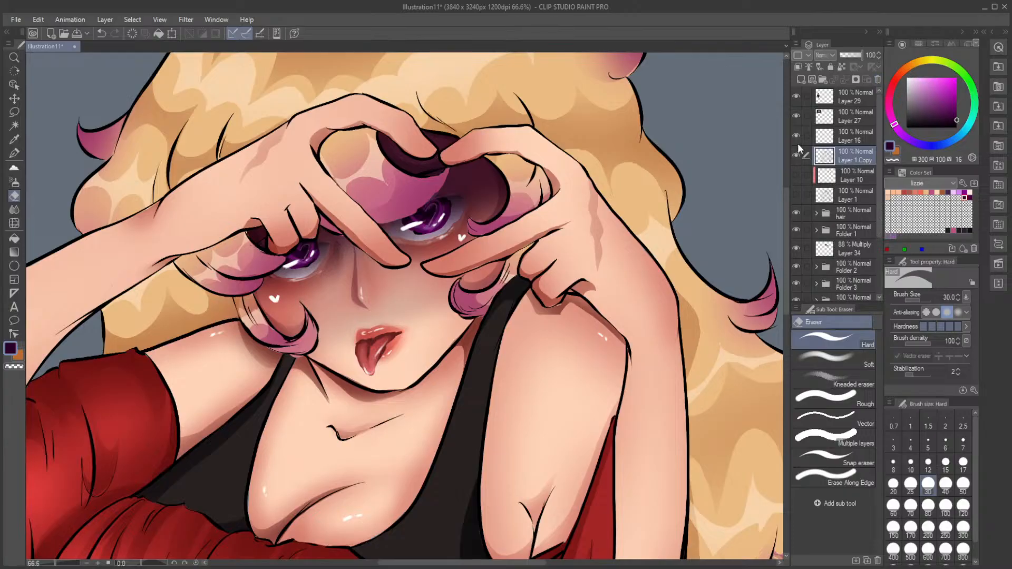
Step: Show Layer 10 and Layer 1 again alongside the erased copy and check the face's line art
click(796, 174)
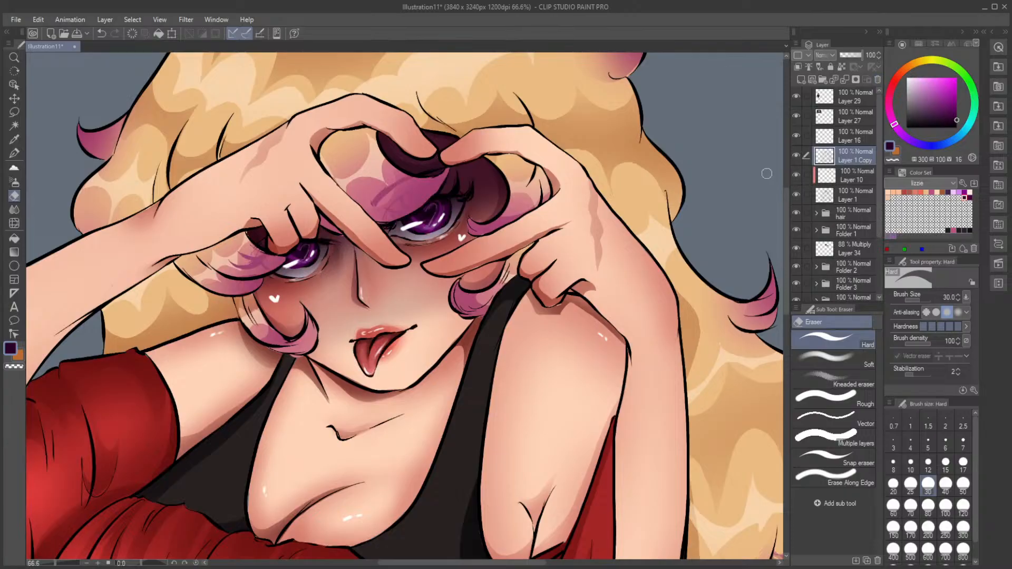
click(796, 179)
click(796, 179)
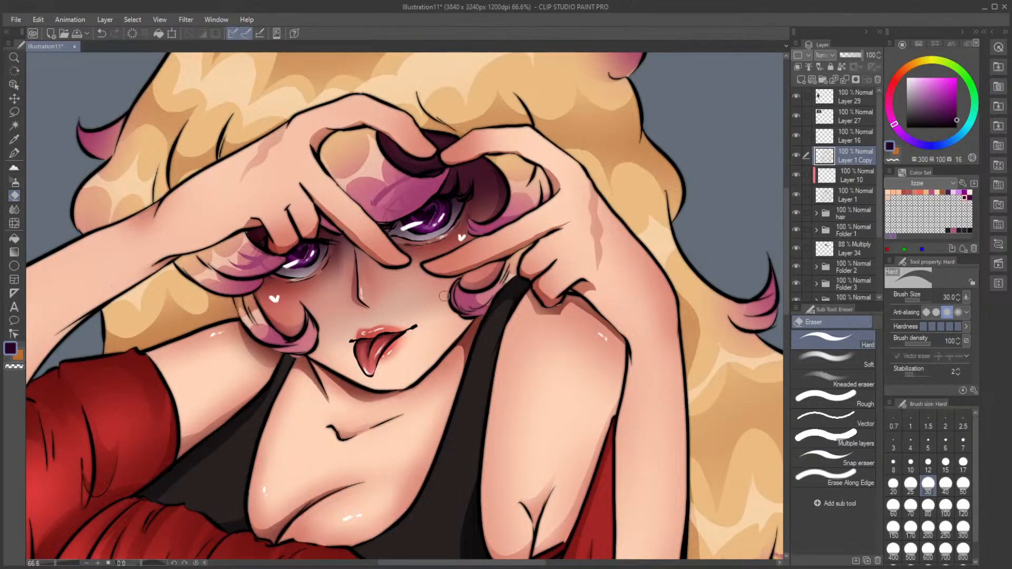
scroll(446, 295, down, 1)
drag(496, 296, 496, 227)
scroll(432, 239, up, 3)
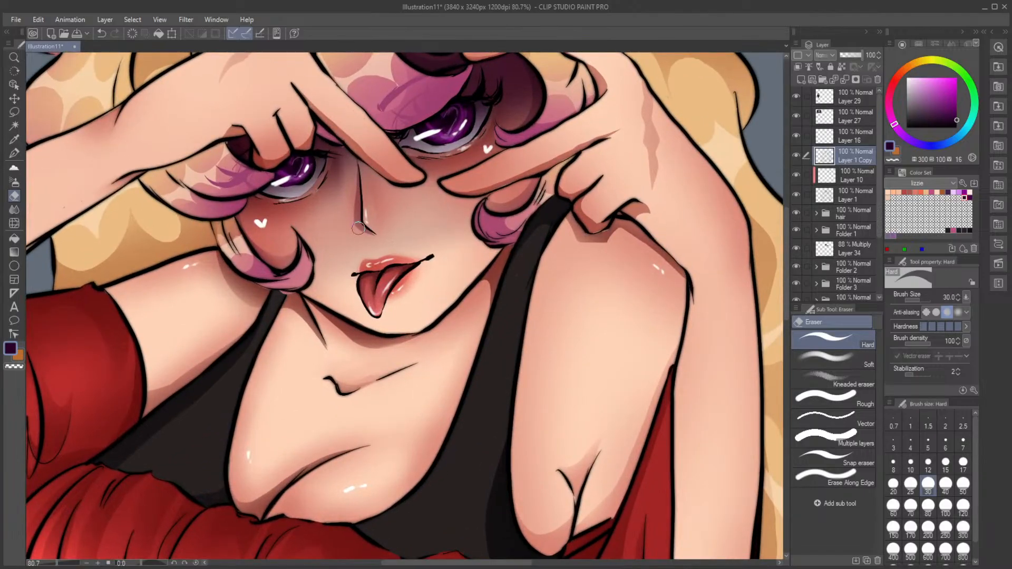
scroll(362, 228, down, 4)
scroll(378, 260, up, 3)
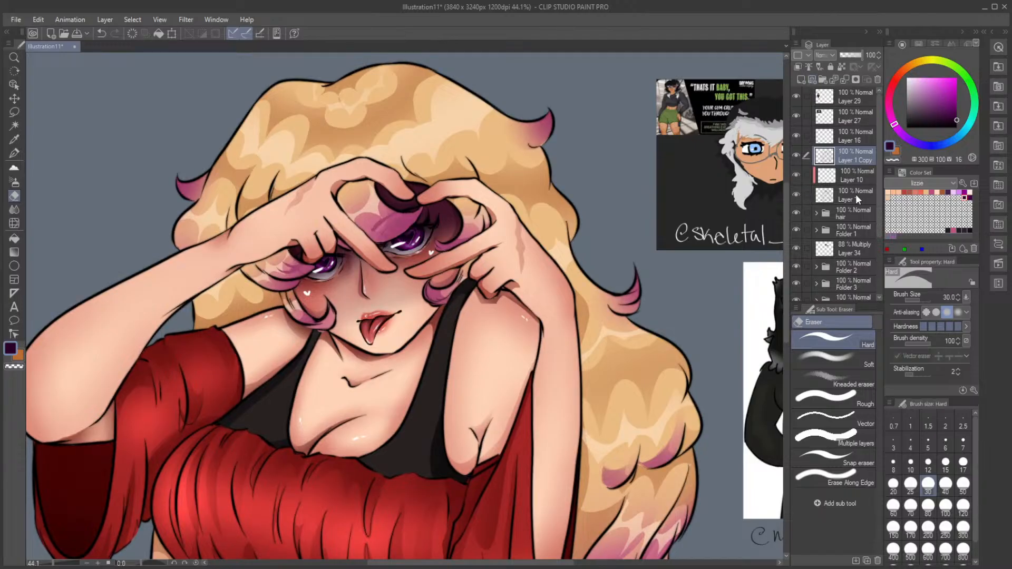
Step: Add a new layer clipped to the Layer 1 line art and fill it with dark purple
click(848, 196)
click(801, 79)
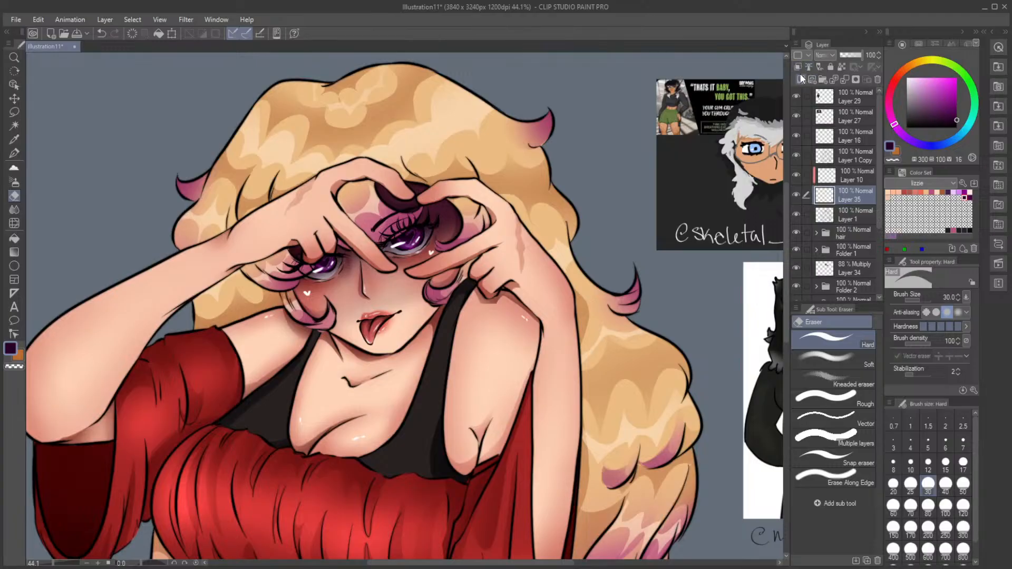
click(798, 66)
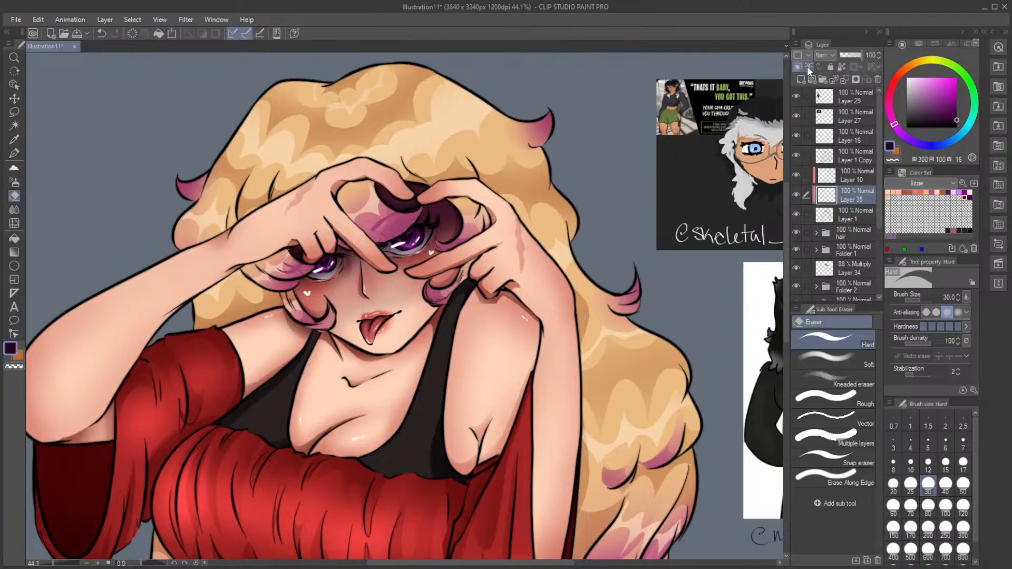
click(955, 113)
click(15, 238)
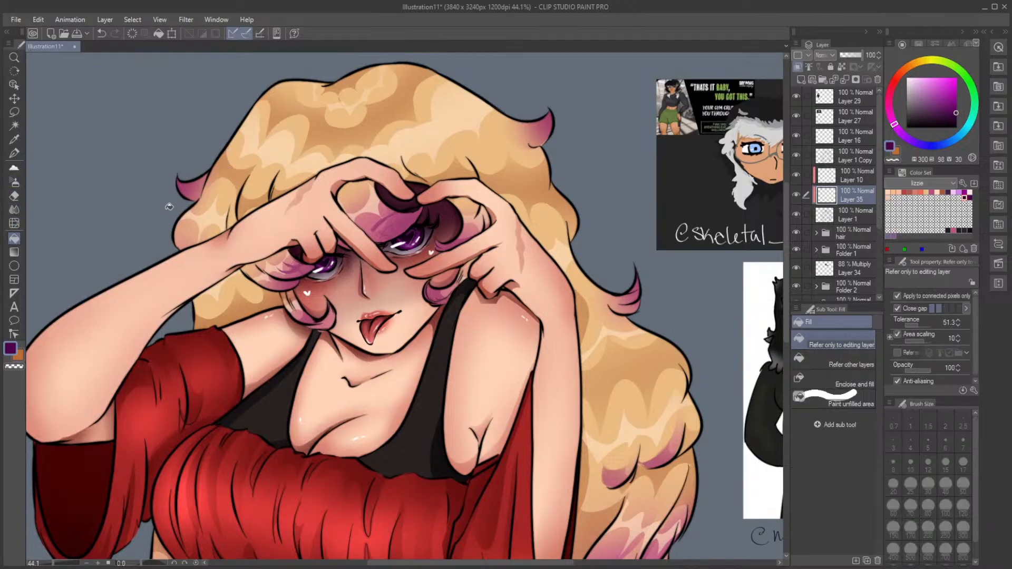
click(170, 206)
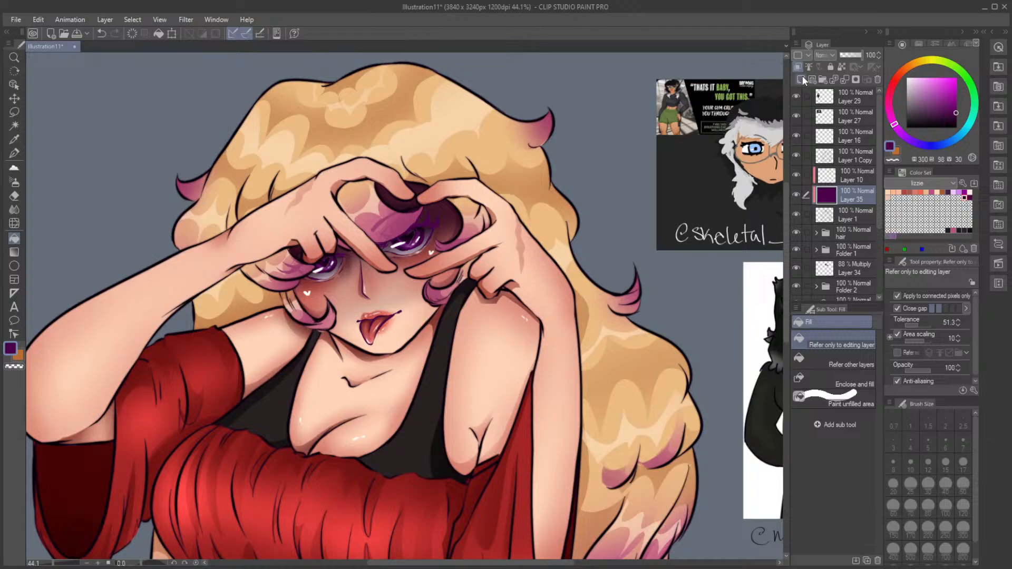
Step: Set the purple layer to Multiply, duplicate it above Layer 1 Copy, and reselect the original
click(828, 87)
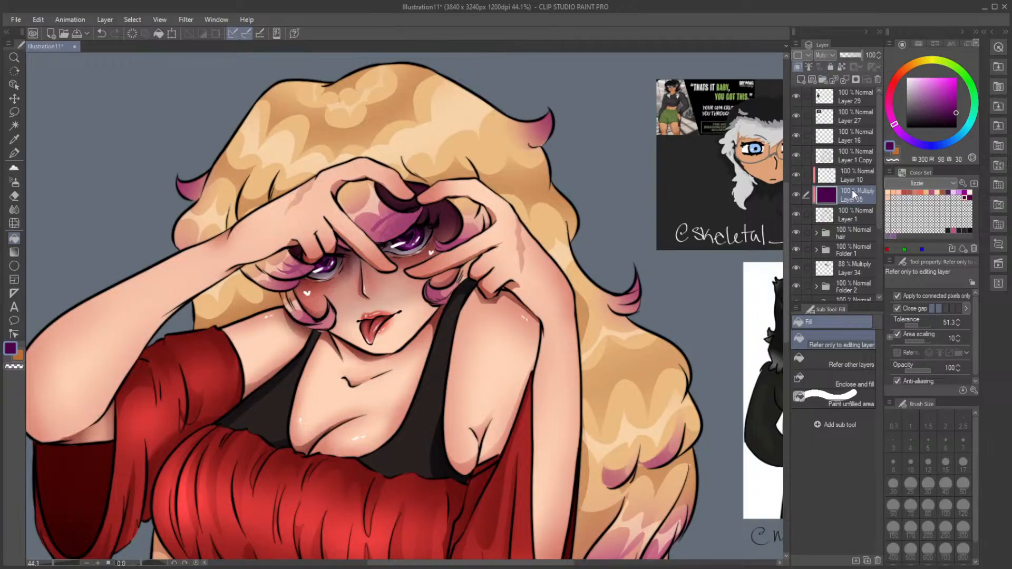
drag(849, 187, 848, 147)
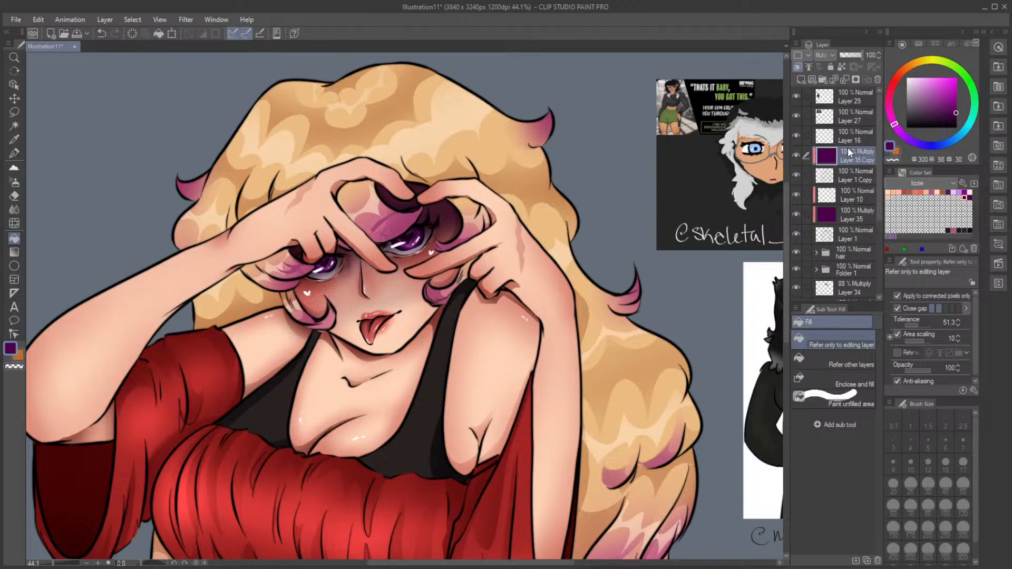
click(849, 214)
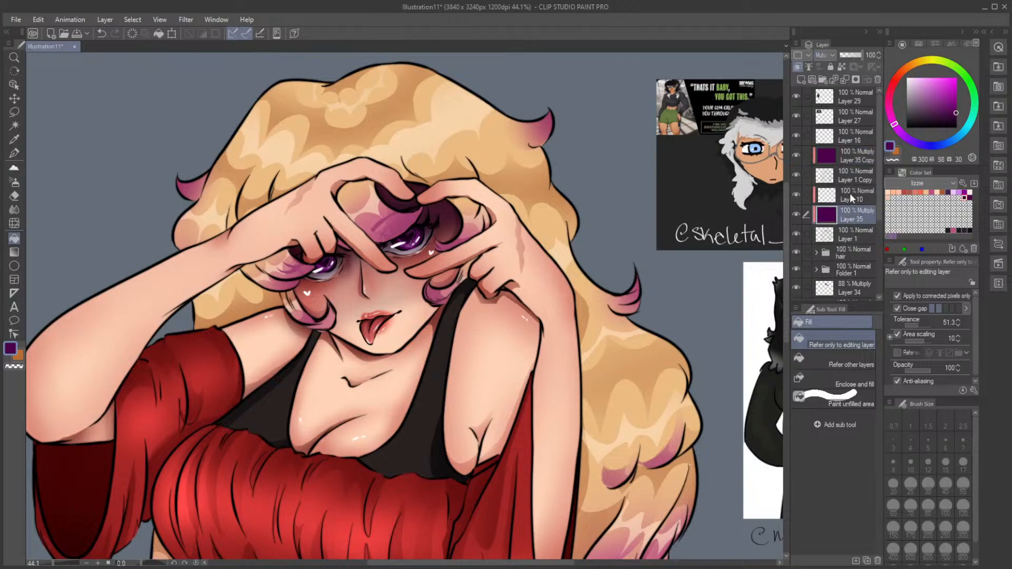
Step: Try the Normal, Multiply, Lighten and Glow dodge blending modes on the purple layer clipped to Layer 1
click(823, 57)
click(824, 69)
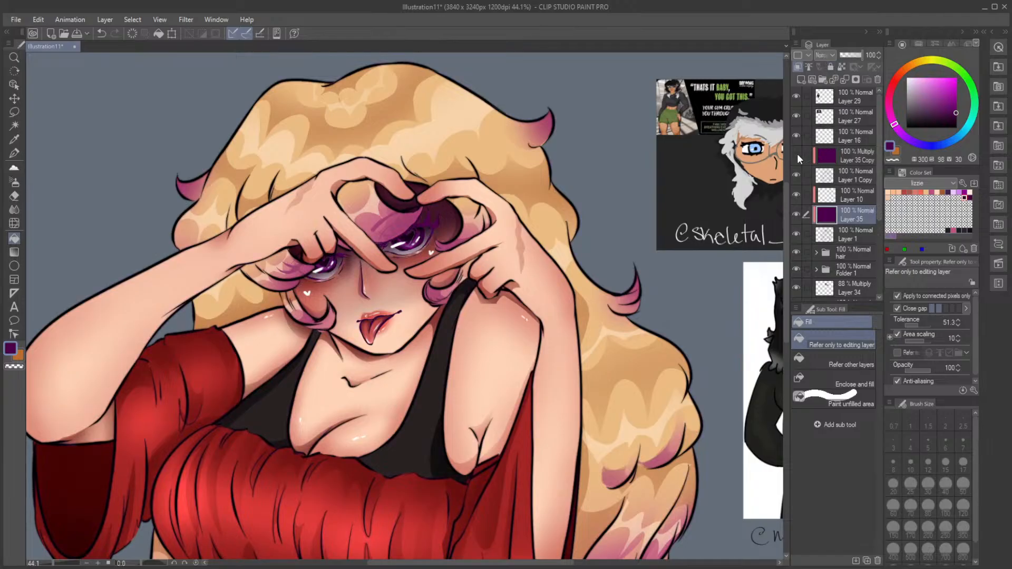
click(823, 56)
click(820, 91)
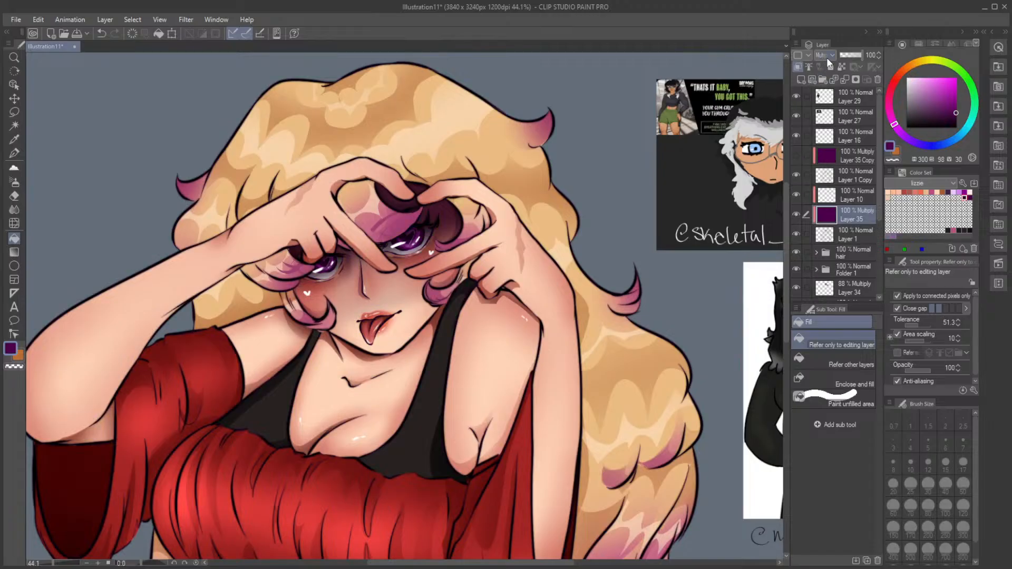
scroll(832, 53, down, 2)
key(Down)
key(Down)
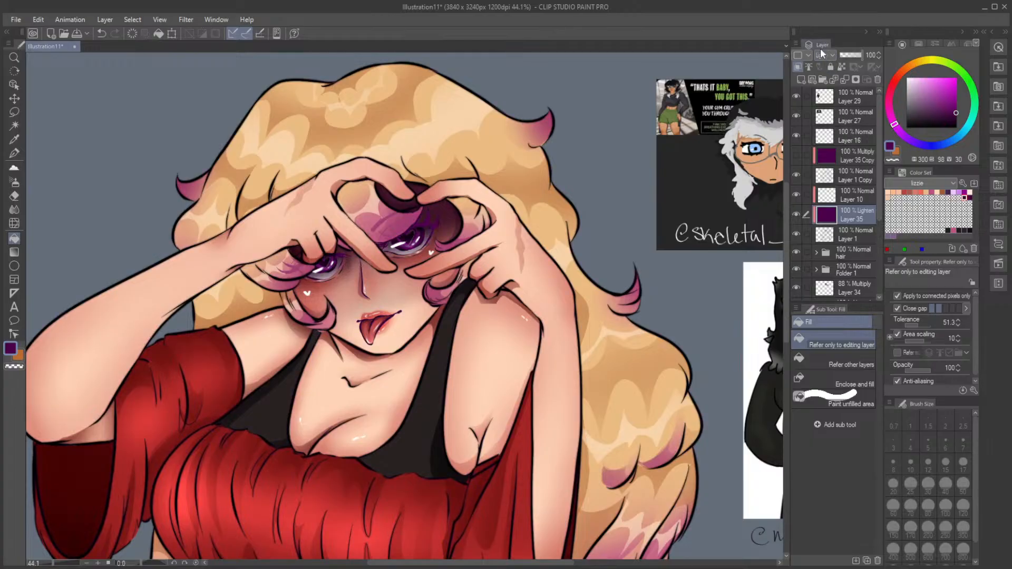
key(Down)
click(844, 151)
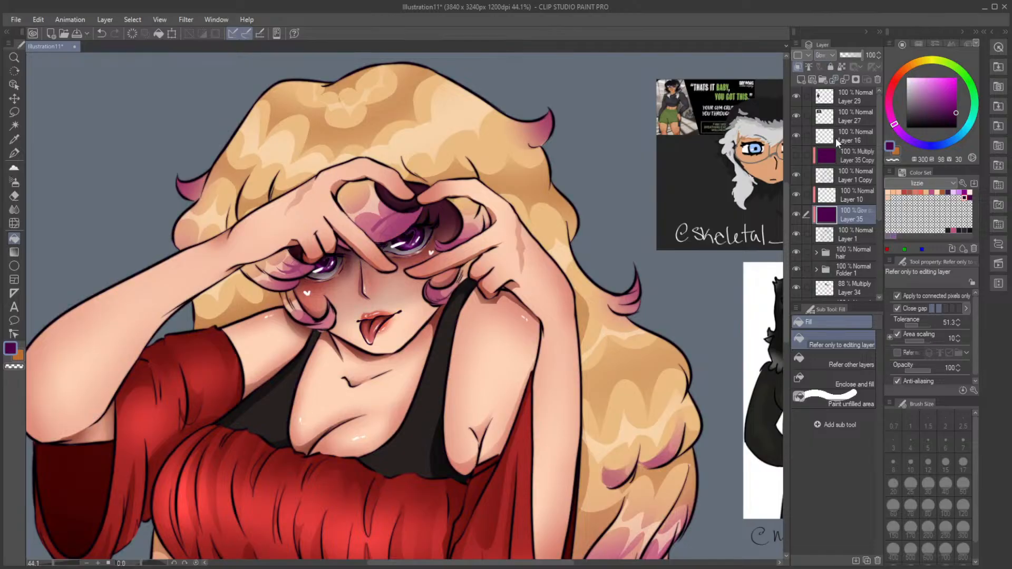
Step: Try the Add and Overlay blending modes and different opacities on the clipped purple layer
click(827, 52)
click(831, 170)
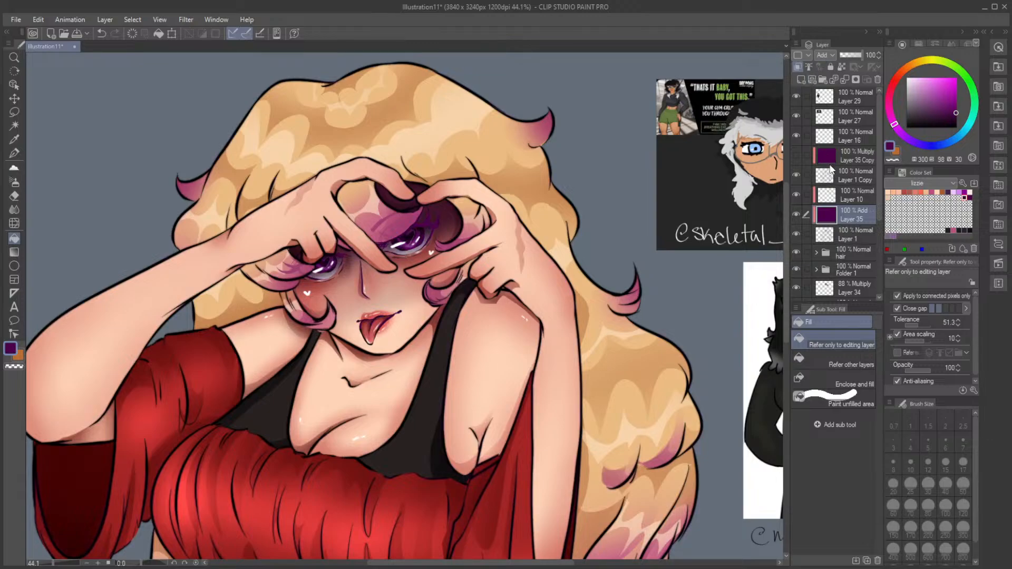
click(821, 55)
click(837, 182)
click(837, 189)
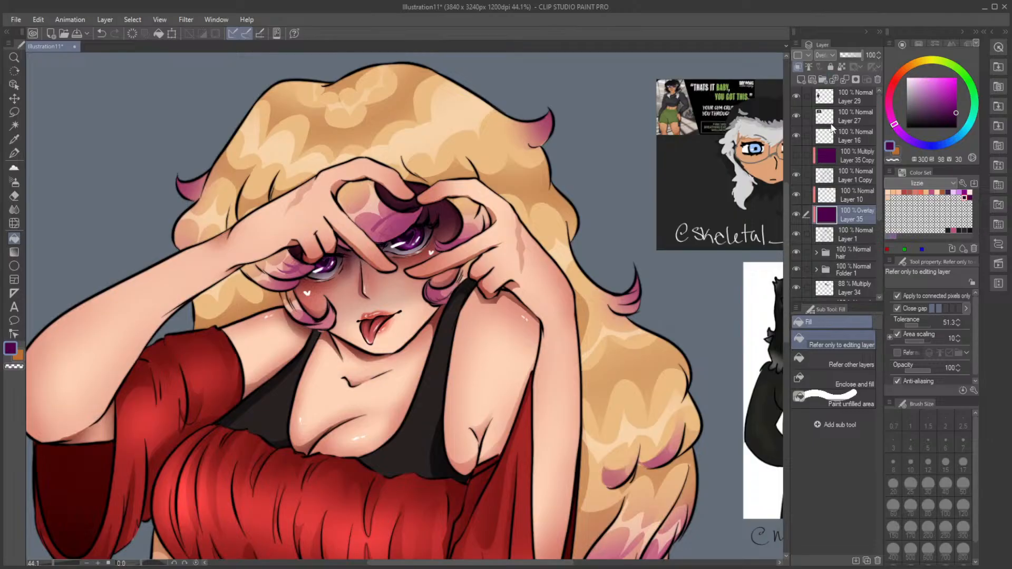
click(852, 55)
drag(847, 56, 885, 55)
Step: Try Hard light blending with a bright magenta fill on the clipped layer, and undo the fill
click(827, 54)
click(860, 201)
click(957, 88)
click(521, 213)
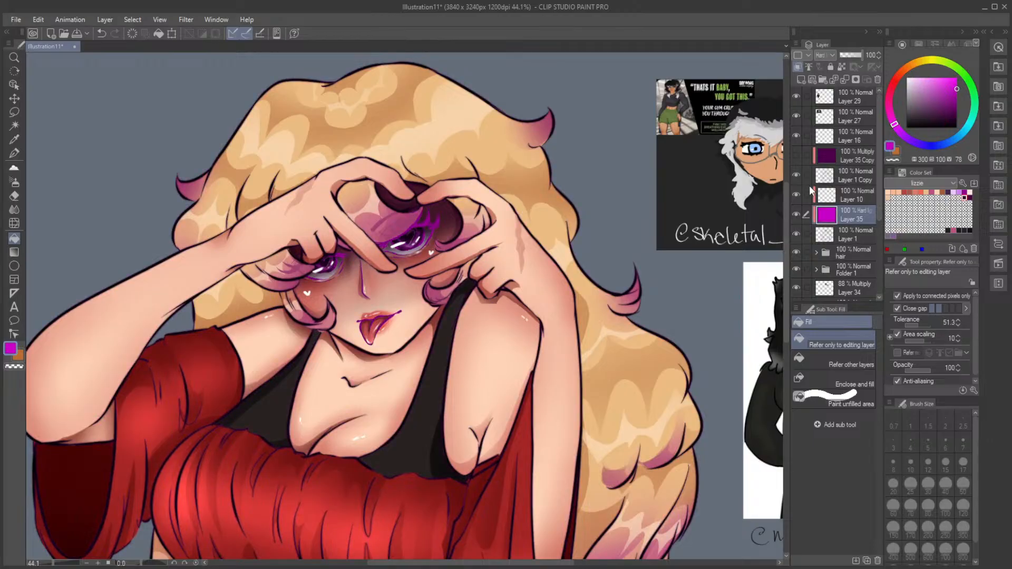
key(ctrl+z)
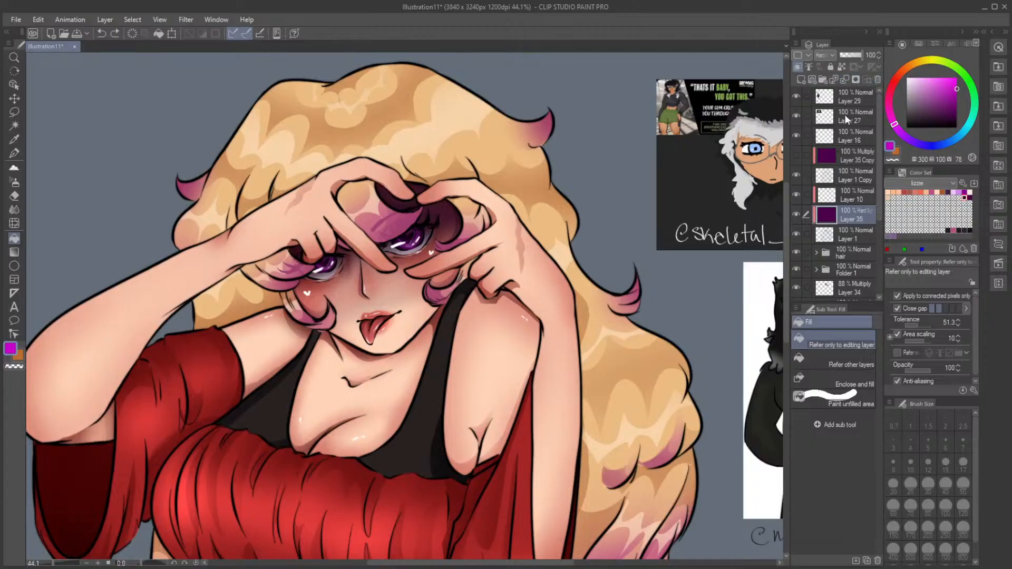
Step: Set the dark purple clipped layer to Normal and merge it down into the Layer 1 line art
click(826, 55)
click(826, 63)
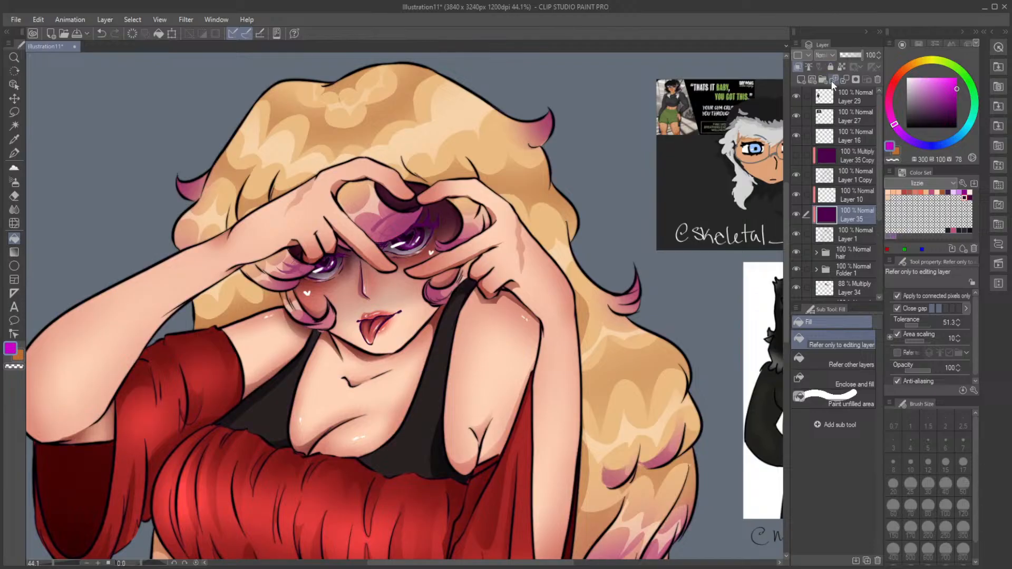
click(846, 78)
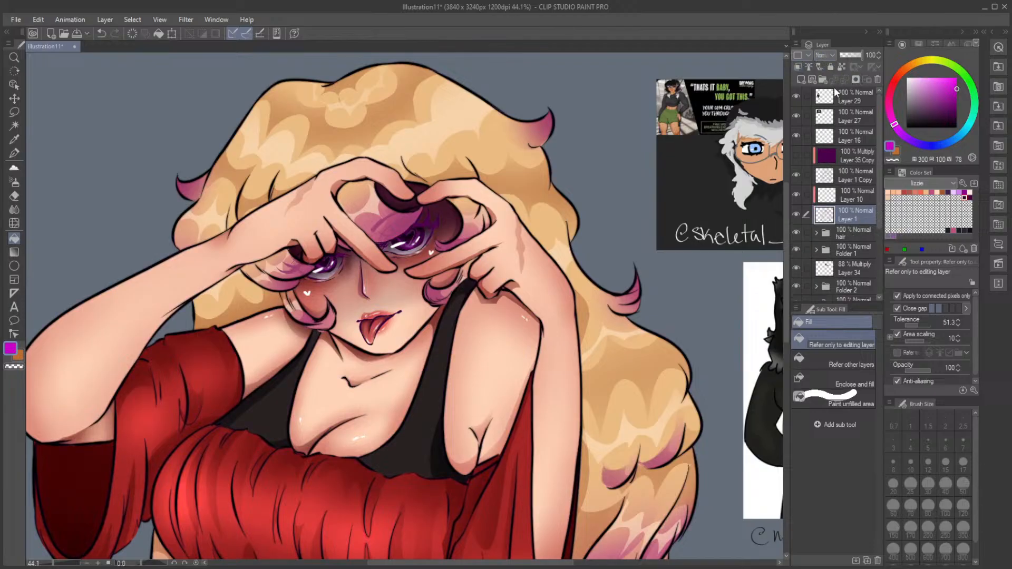
Step: Merge the dark purple Layer 35 Copy down into Layer 1 Copy in Normal mode, and set the merged line art to Multiply
scroll(455, 188, down, 1)
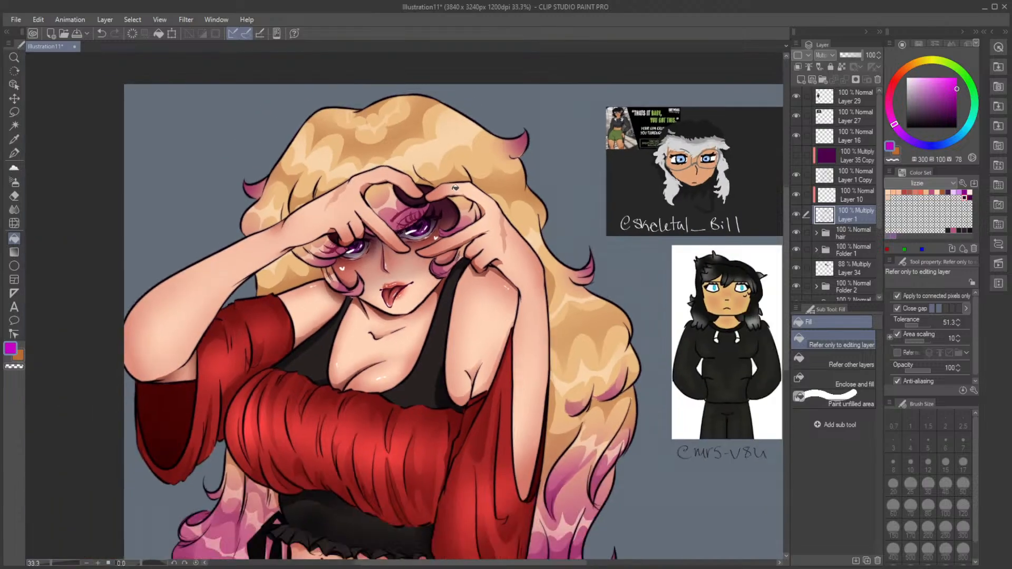
scroll(455, 187, up, 2)
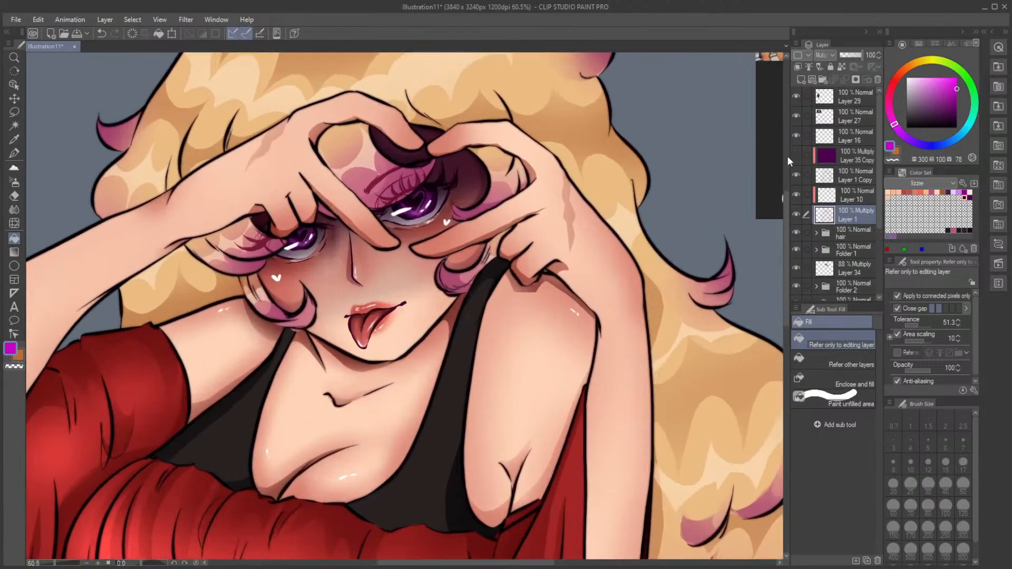
click(847, 157)
click(830, 69)
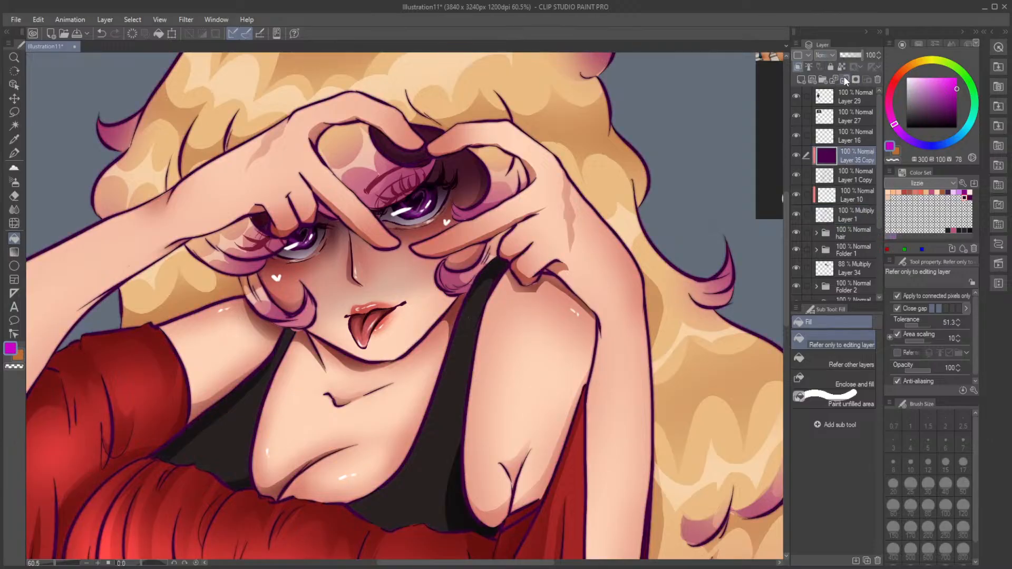
click(844, 78)
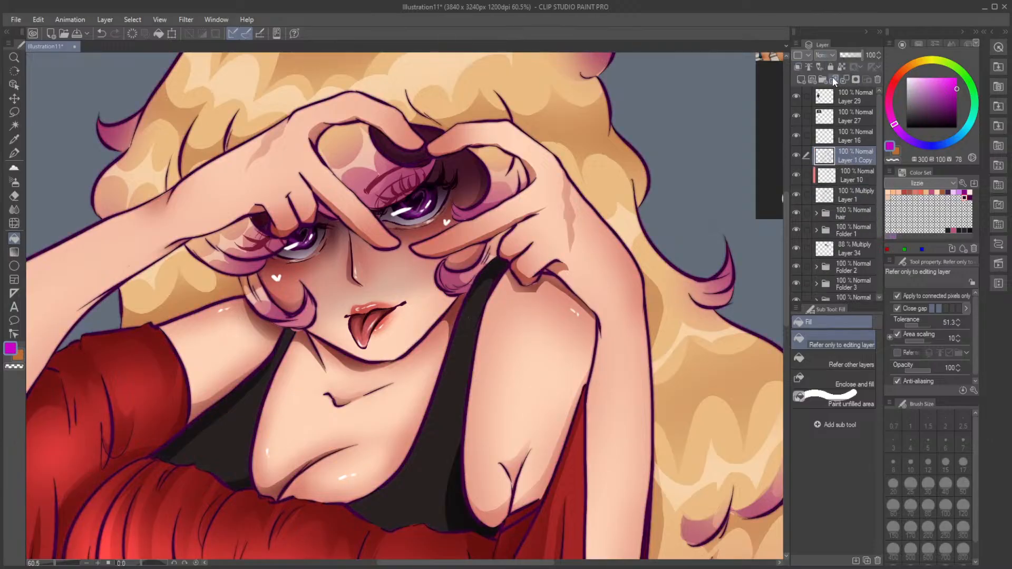
key(ctrl+z)
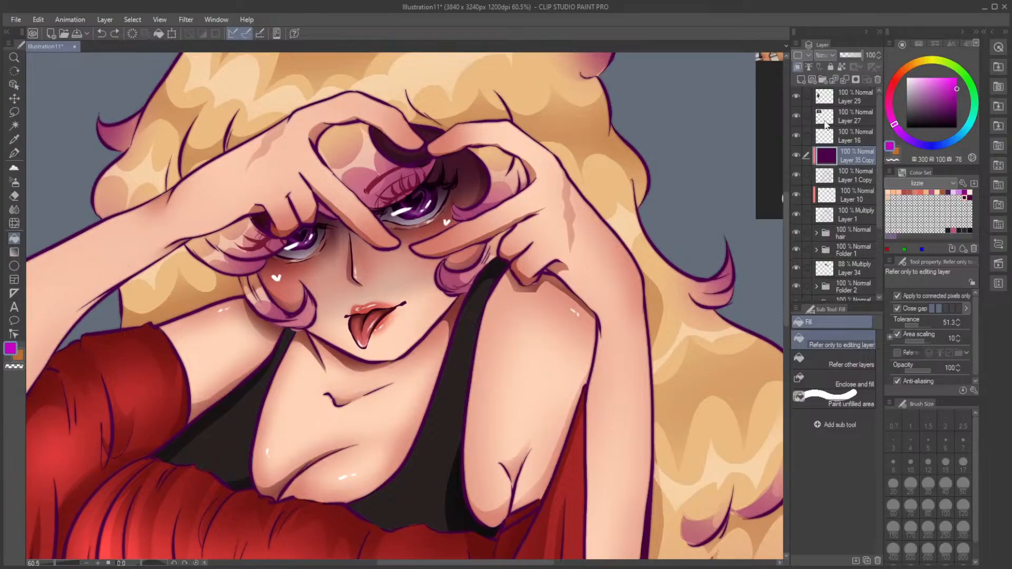
click(834, 78)
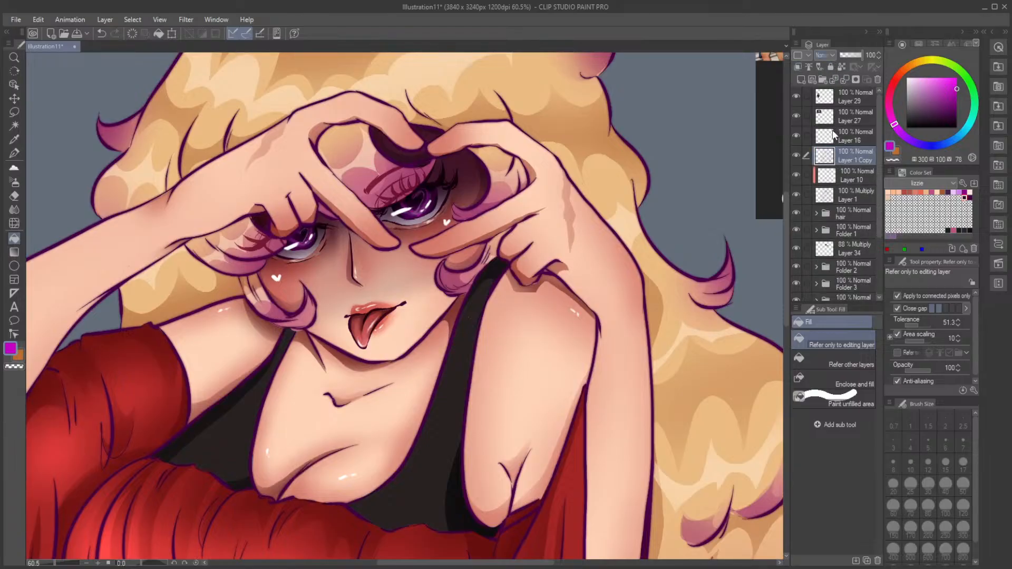
click(824, 55)
click(834, 87)
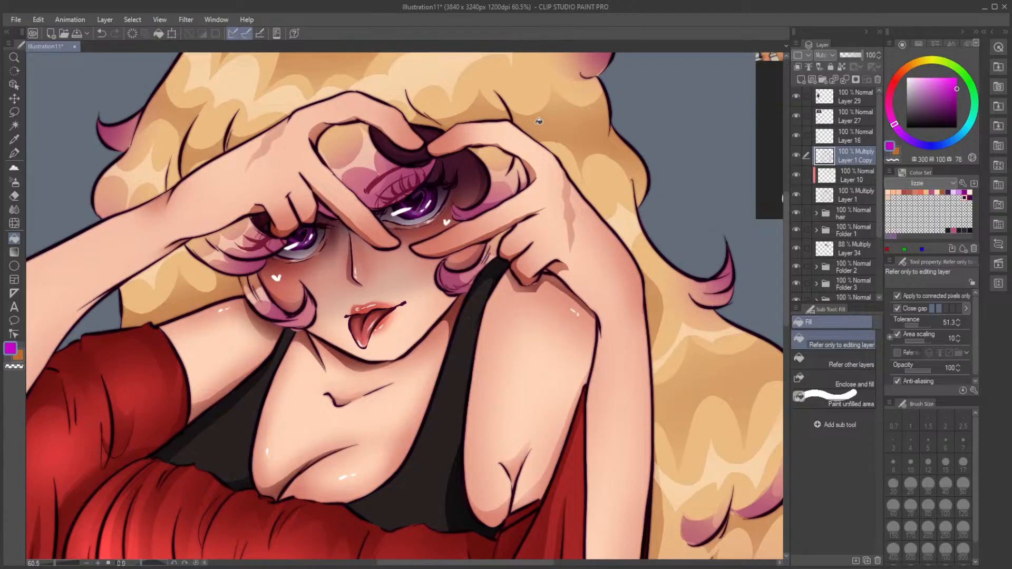
Step: Examine the tinted line art up close on the face and red top, and across the whole illustration
scroll(358, 183, down, 2)
scroll(380, 200, up, 5)
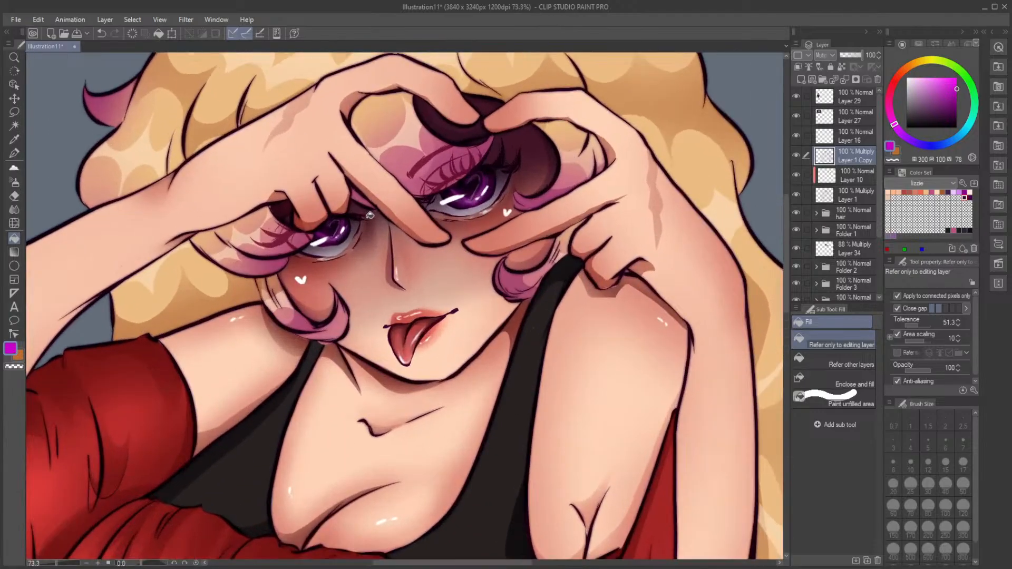
scroll(294, 206, up, 1)
scroll(300, 205, up, 1)
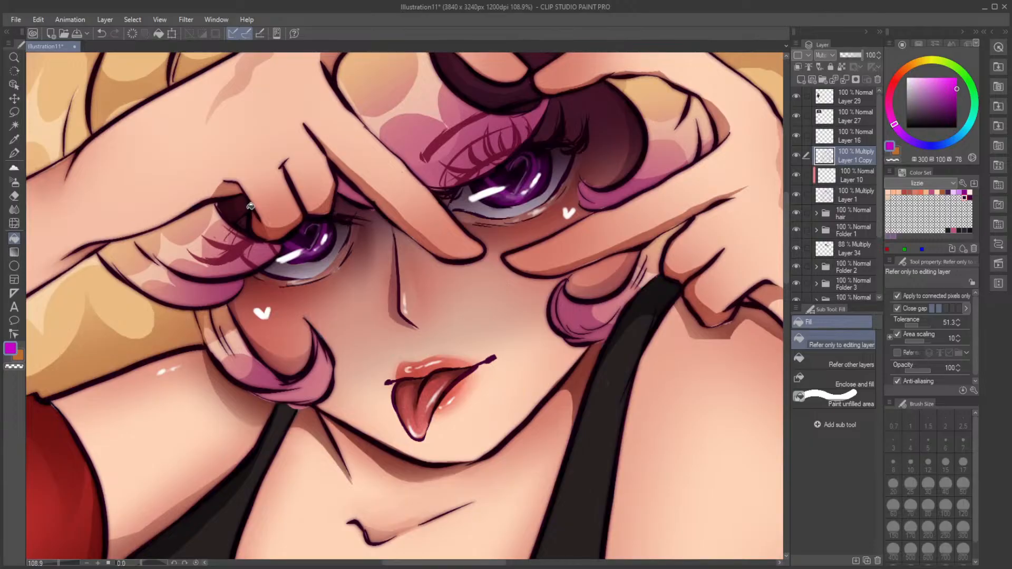
scroll(250, 205, down, 7)
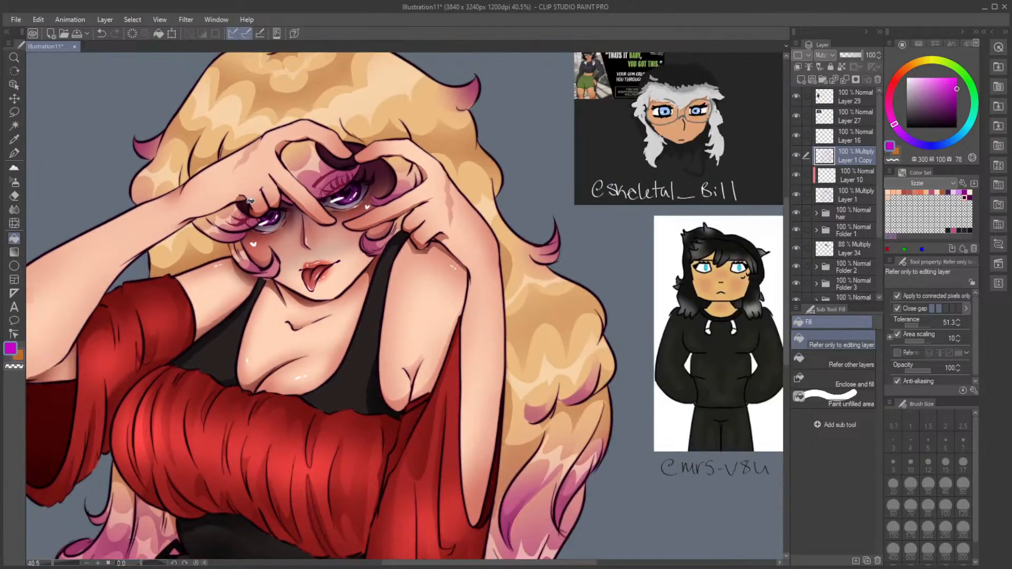
scroll(251, 201, up, 7)
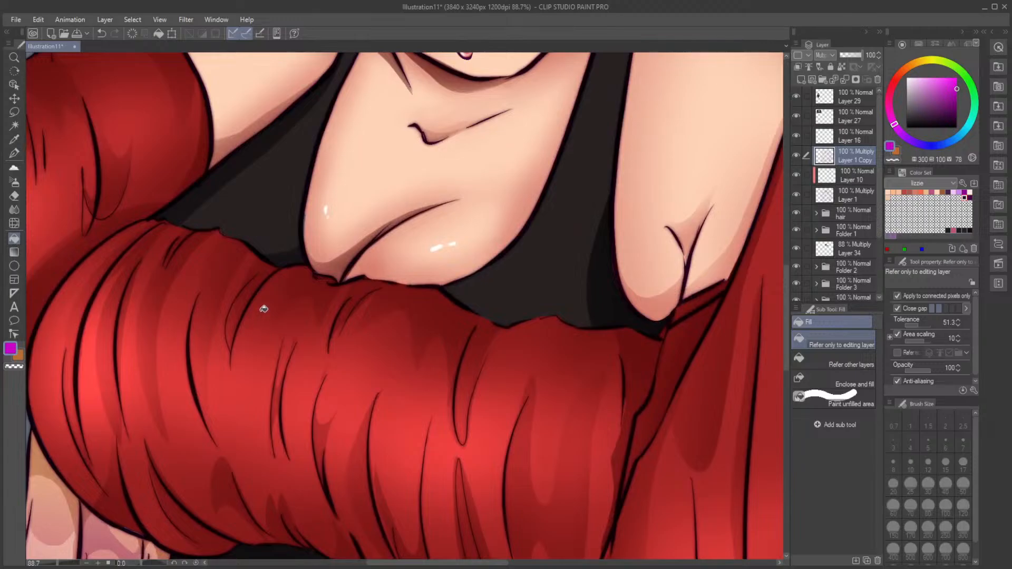
scroll(264, 310, down, 2)
scroll(265, 308, down, 3)
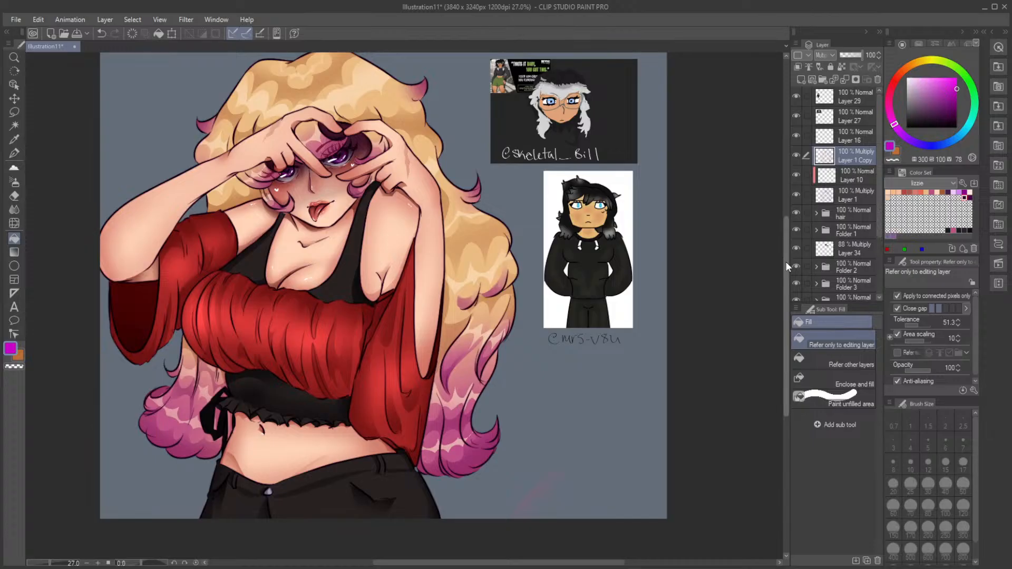
drag(786, 261, 786, 248)
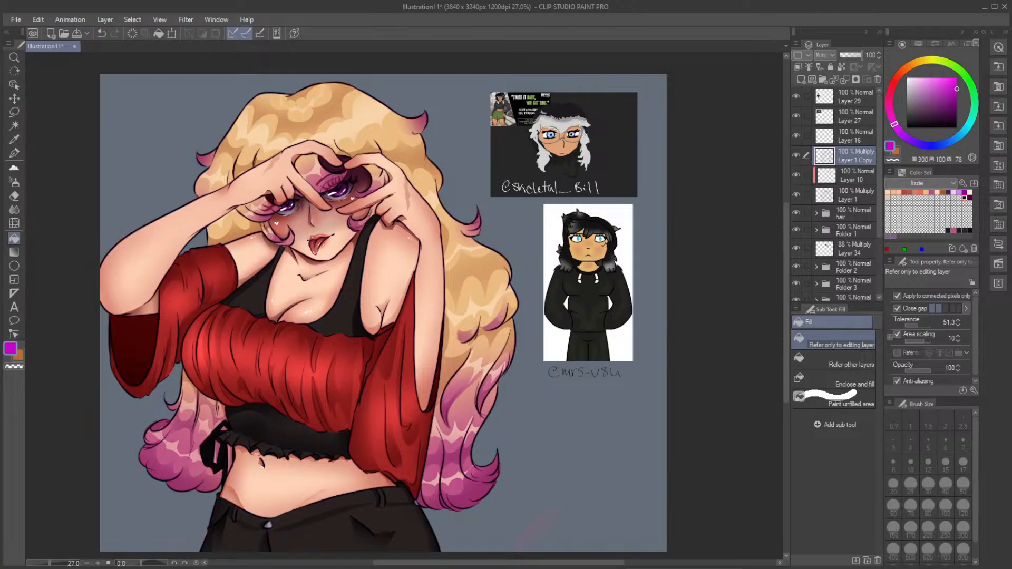
Step: Identify Layer 27 as the white-haired character's reference picture, undo the stray magenta fill, and clear the picture from the layer
click(796, 96)
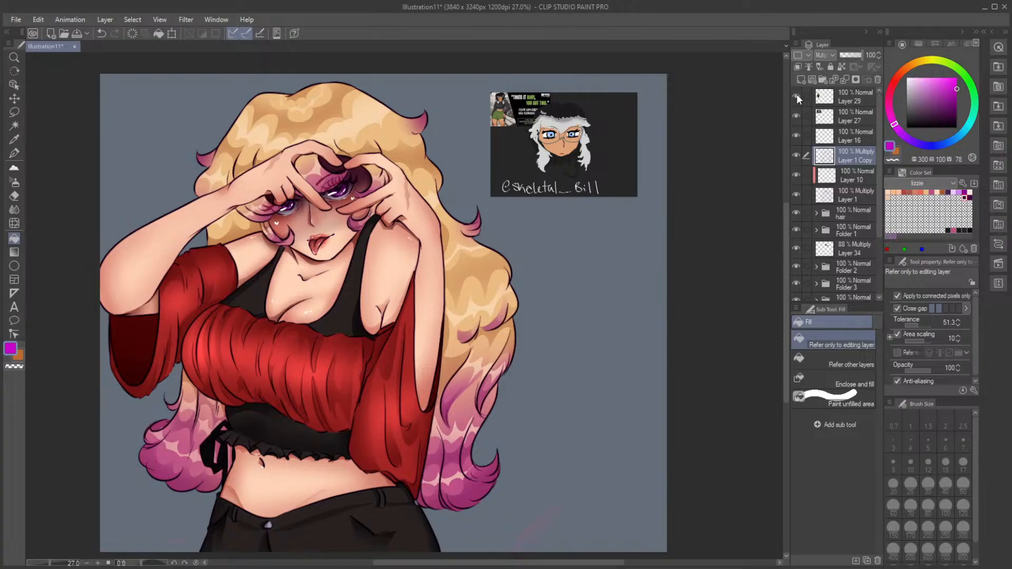
click(796, 95)
click(795, 114)
click(795, 114)
click(863, 114)
click(610, 125)
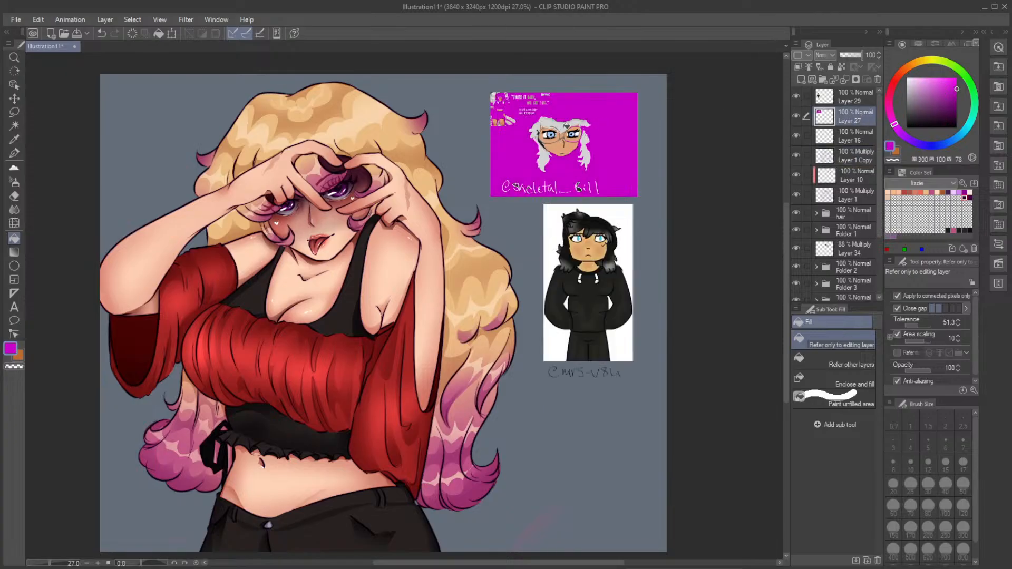
key(ctrl+z)
click(14, 99)
drag(488, 165, 279, 170)
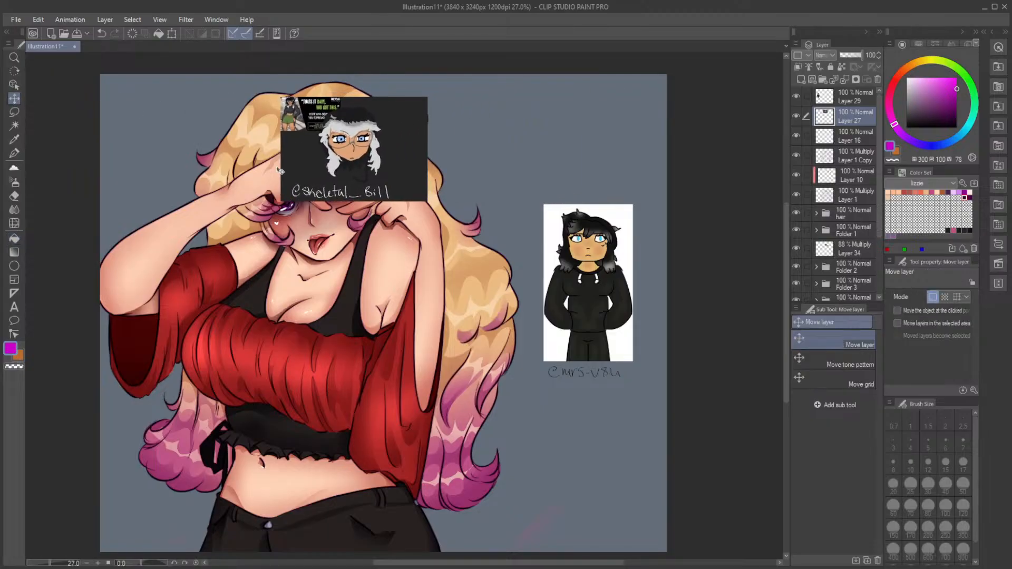
key(Delete)
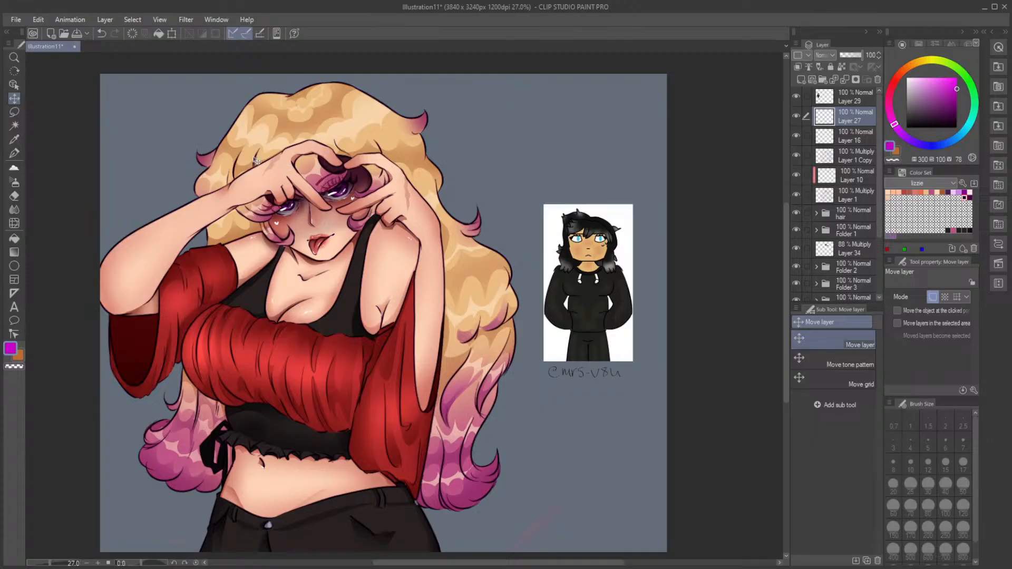
Step: Paste the replacement white-haired character reference above the black-haired one and enlarge it to 142%
key(ctrl+v)
drag(614, 113, 579, 133)
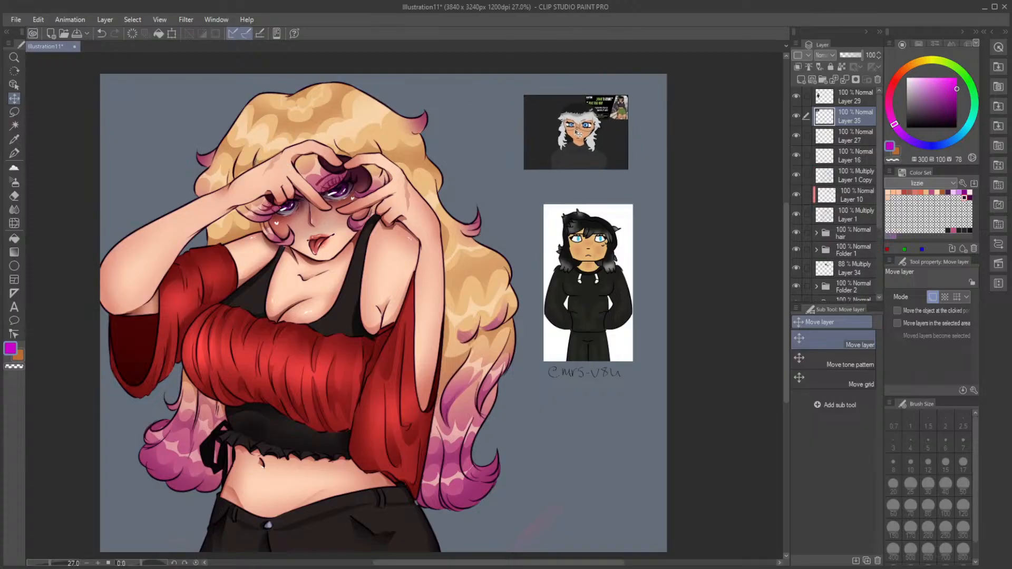
key(ctrl+t)
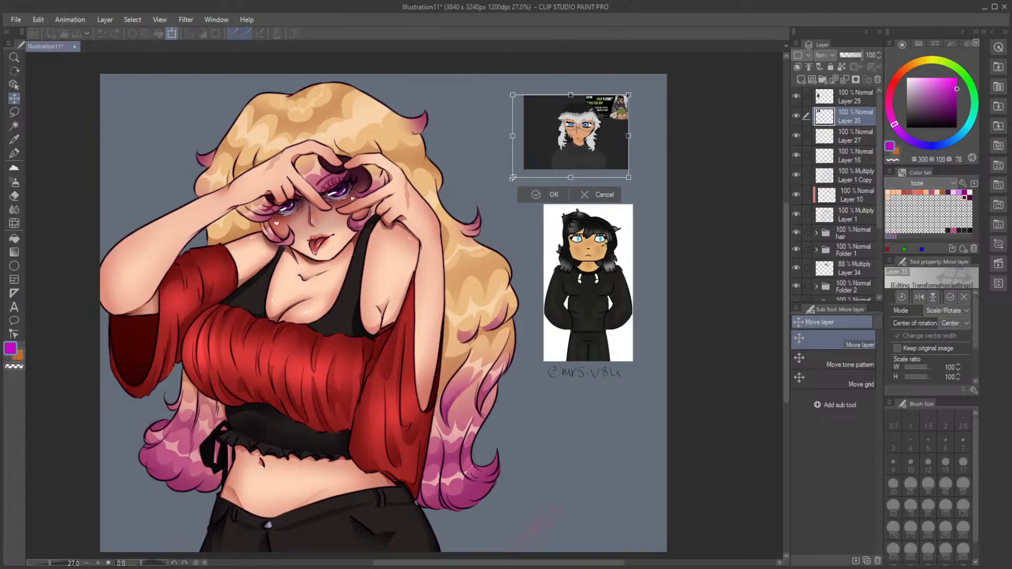
drag(513, 177, 480, 201)
drag(599, 182, 564, 281)
scroll(607, 152, up, 8)
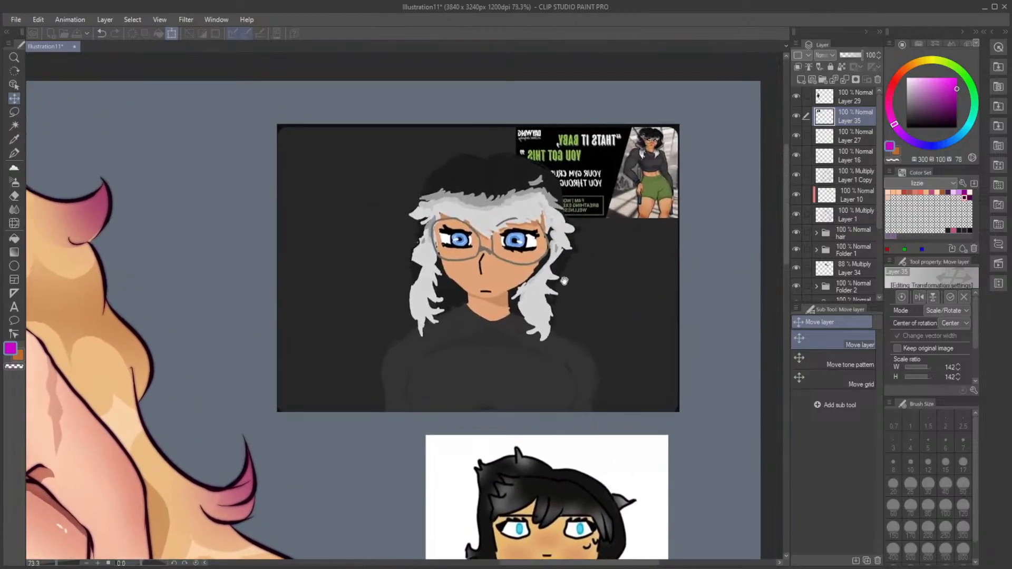
scroll(493, 271, up, 2)
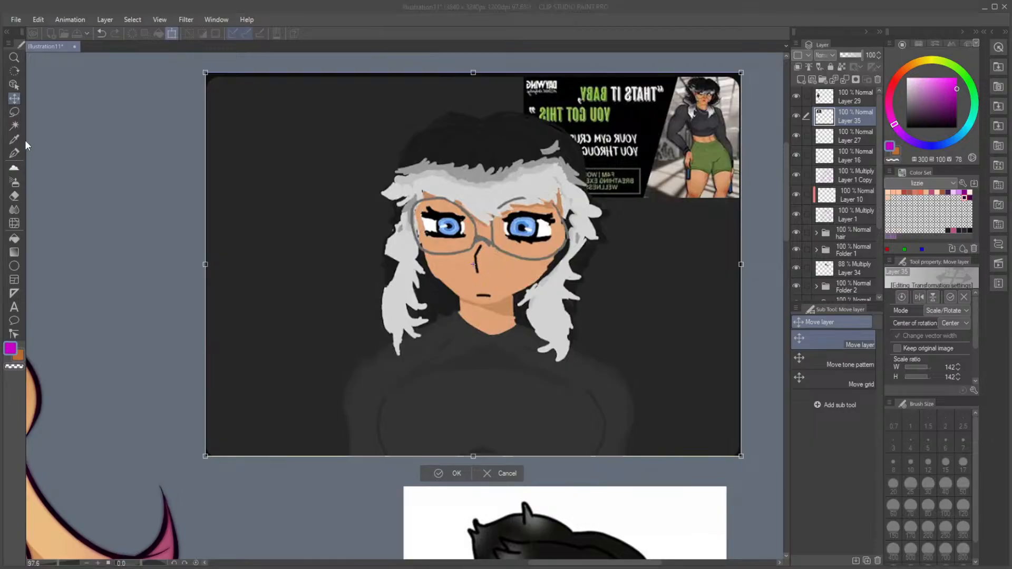
key(Return)
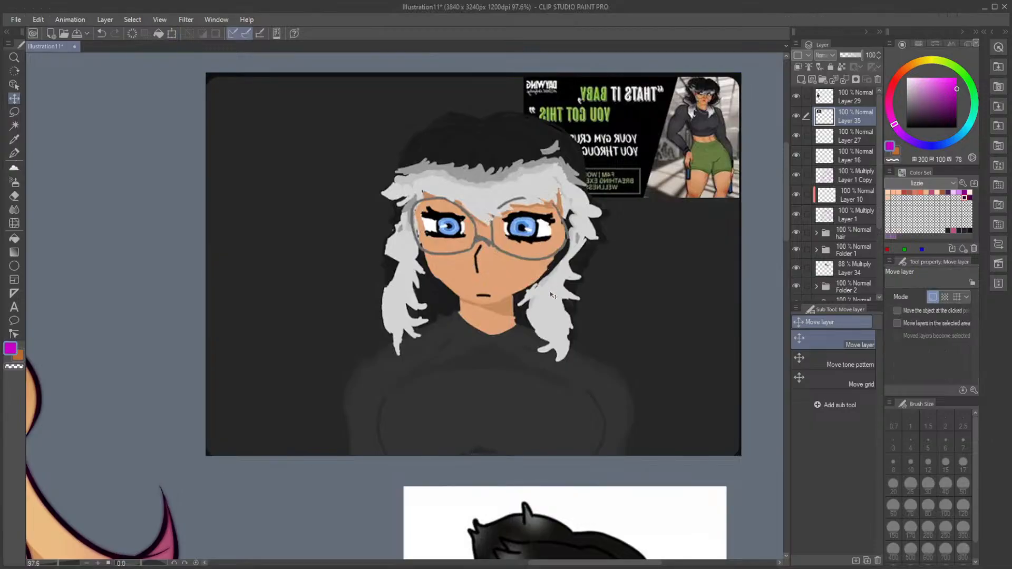
Step: Set up the Calligraphy pen at size 7 with a pale pinkish-white colour
click(968, 193)
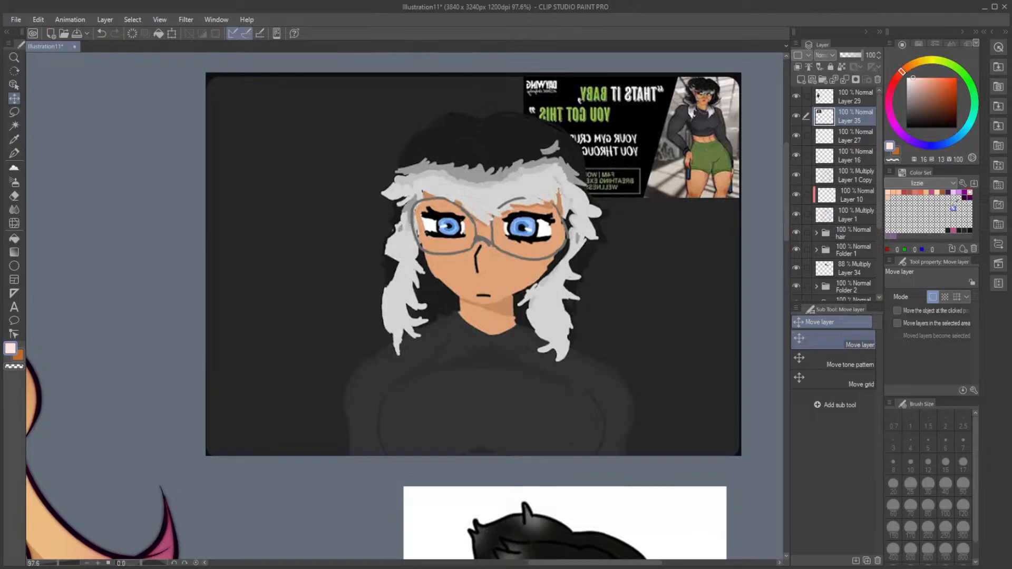
click(14, 153)
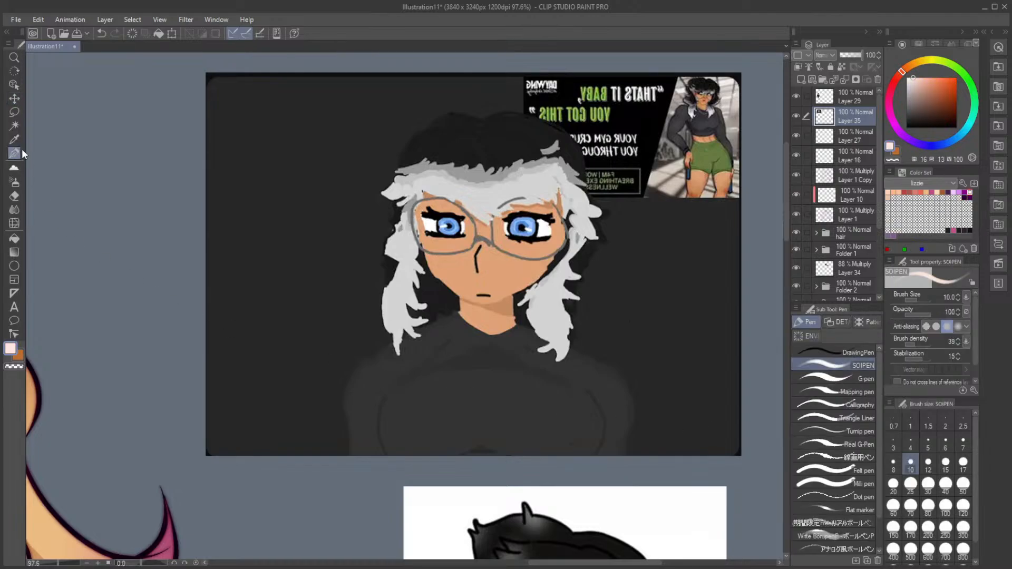
click(865, 405)
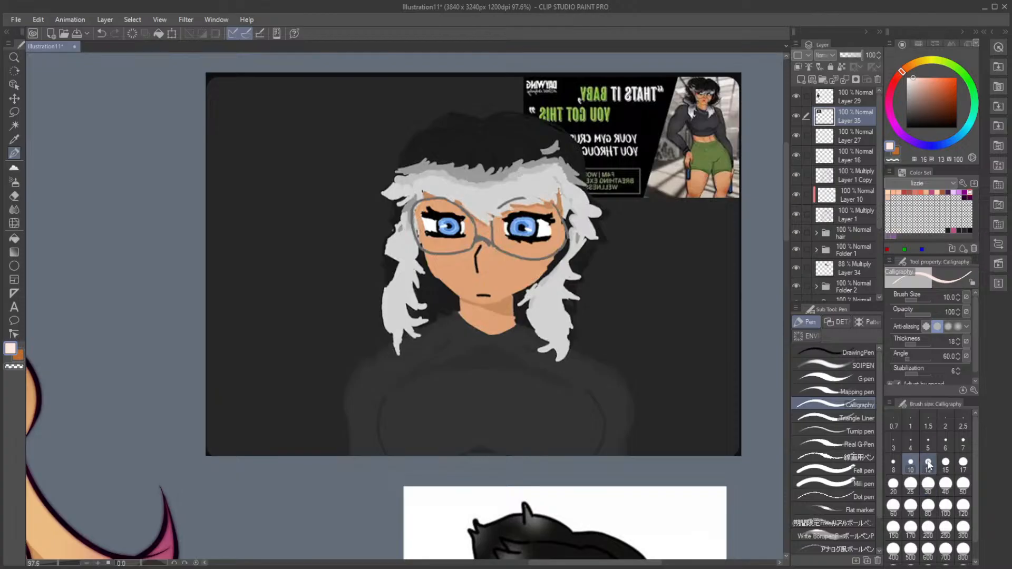
click(893, 464)
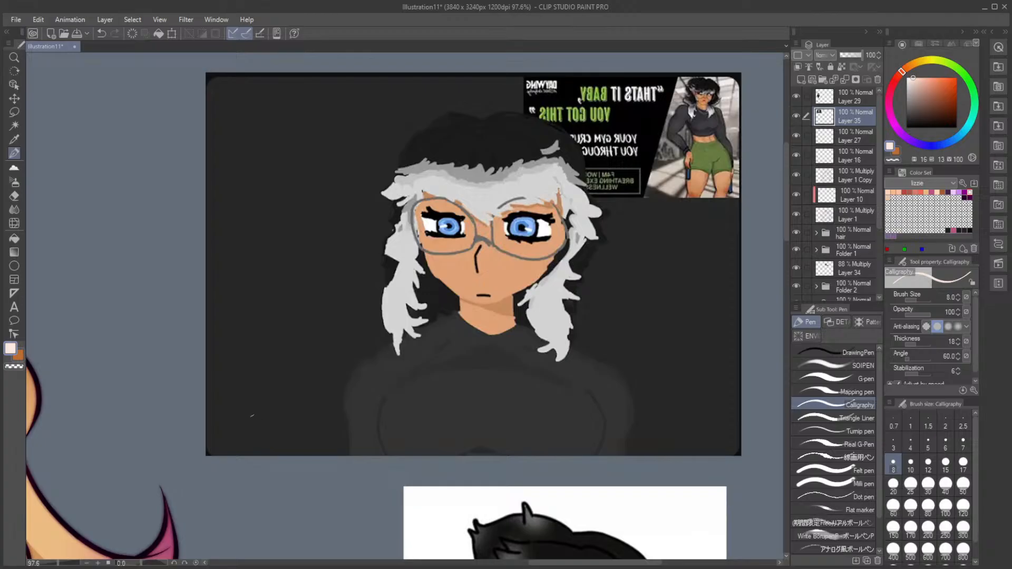
click(963, 444)
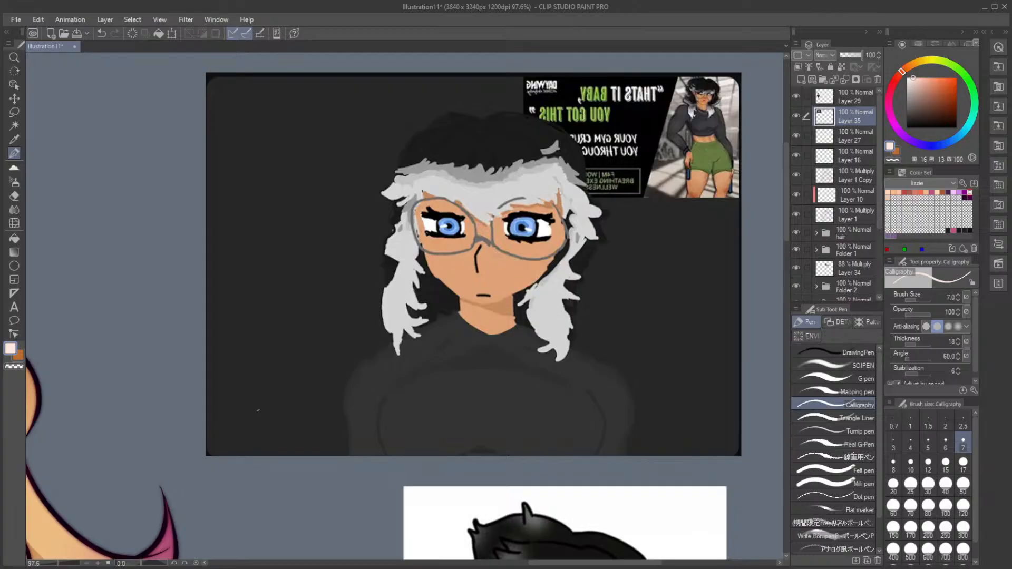
Step: Flip the pasted reference picture on Layer 35 horizontally so its banner text reads correctly
click(14, 99)
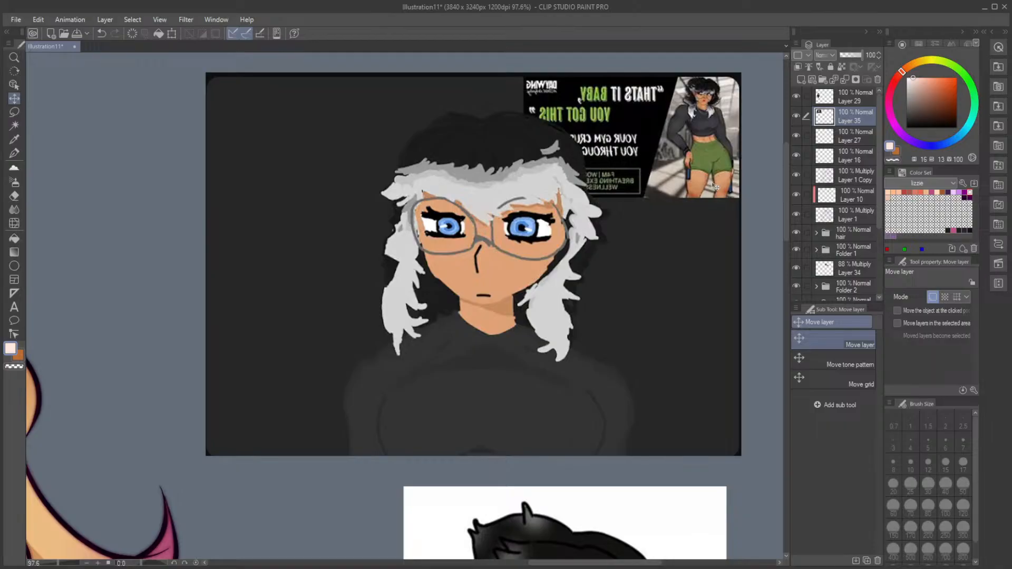
key(ctrl+t)
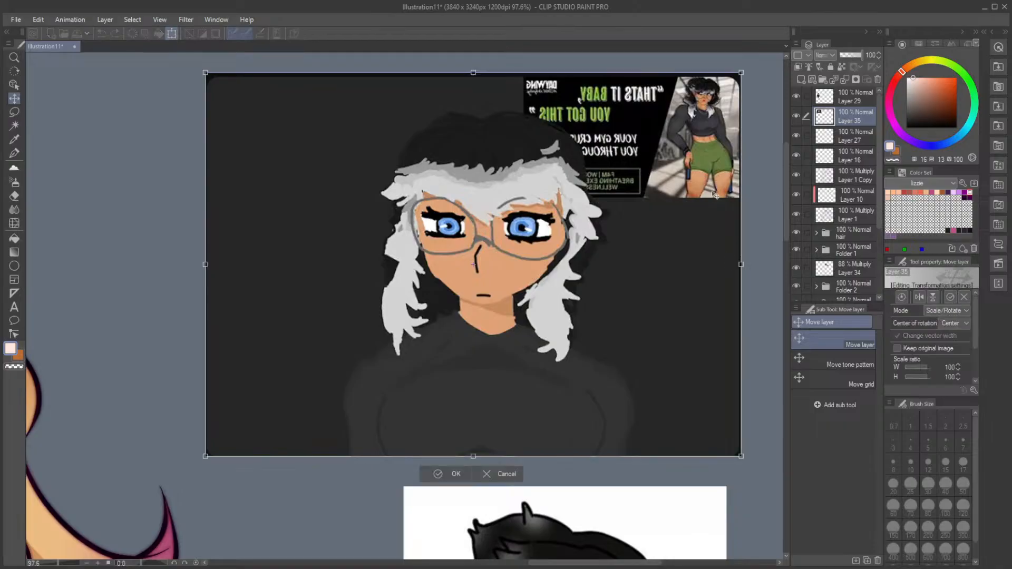
click(921, 298)
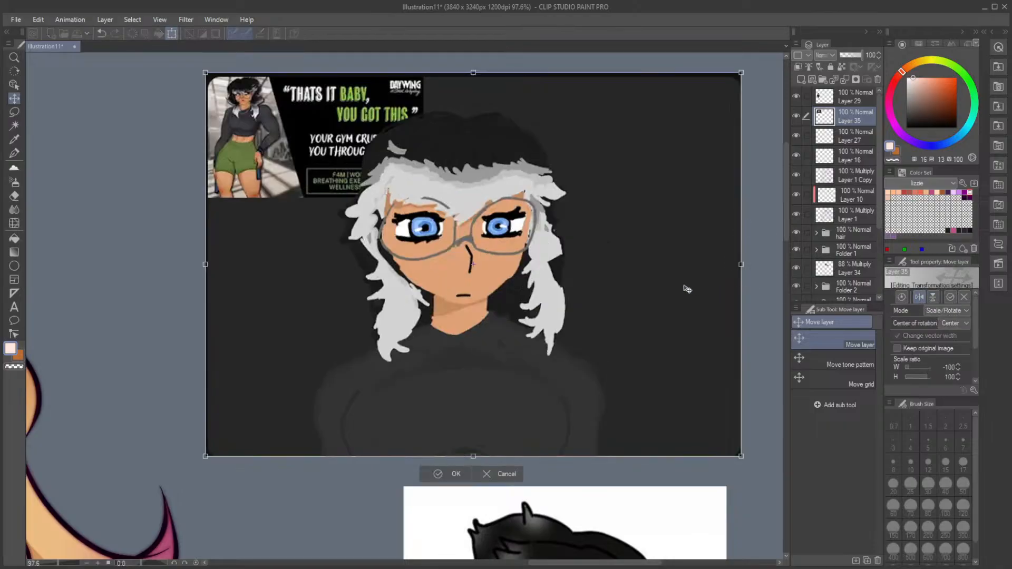
click(444, 473)
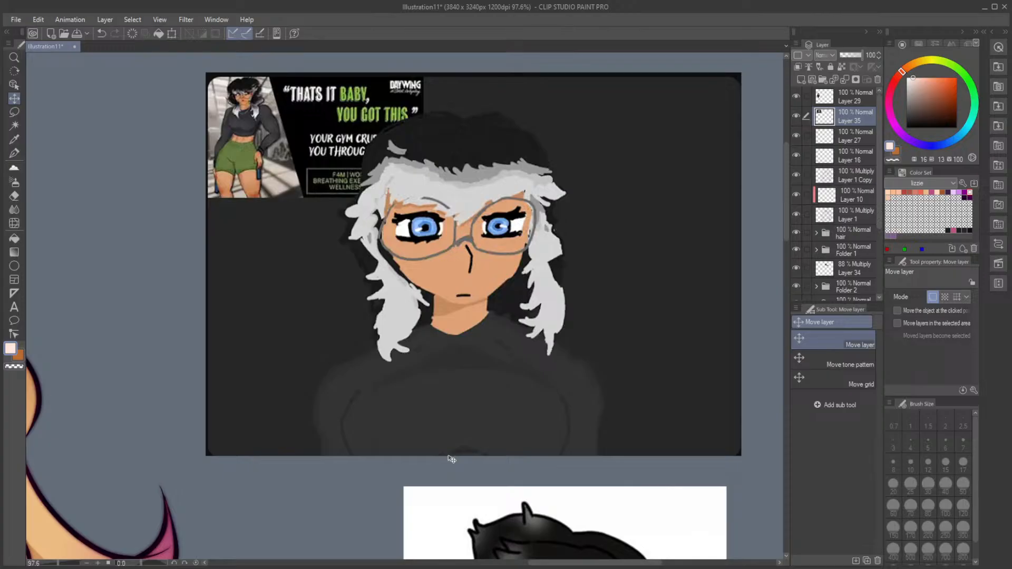
Step: Handwrite the credited account's handle in pale pink along the lower edge of the dark reference picture with the Calligraphy pen
click(14, 154)
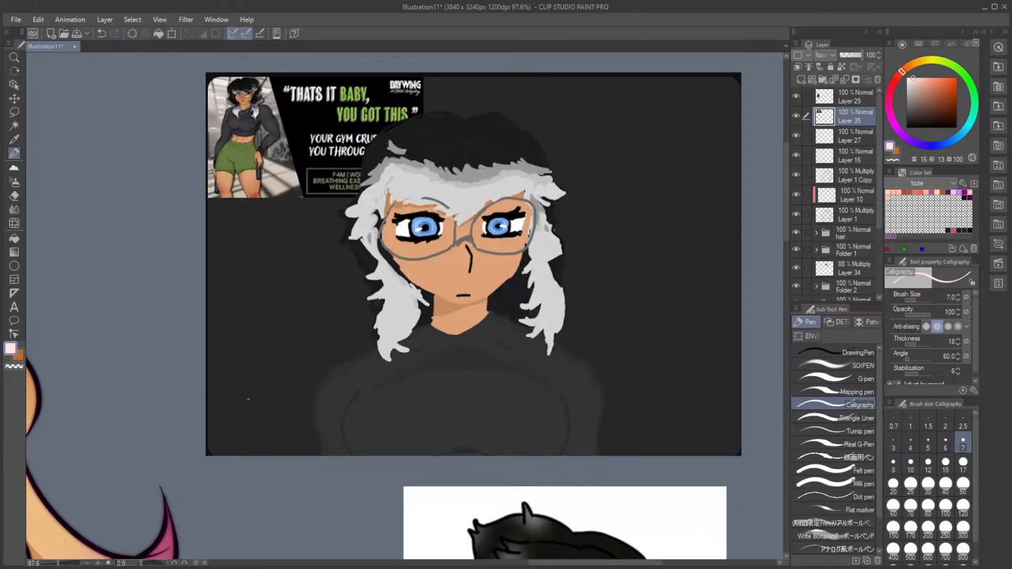
mouse_move(251, 409)
mouse_down()
mouse_move(272, 427)
mouse_move(310, 404)
mouse_move(326, 431)
mouse_up()
mouse_move(336, 405)
mouse_down()
mouse_move(337, 425)
mouse_move(345, 416)
mouse_up()
mouse_move(353, 417)
mouse_down()
mouse_move(349, 430)
mouse_move(360, 432)
mouse_up()
mouse_move(372, 402)
mouse_down()
mouse_move(370, 434)
mouse_move(414, 431)
mouse_move(429, 415)
mouse_move(430, 429)
mouse_move(433, 417)
mouse_move(440, 430)
mouse_move(463, 432)
mouse_up()
drag(478, 398, 478, 433)
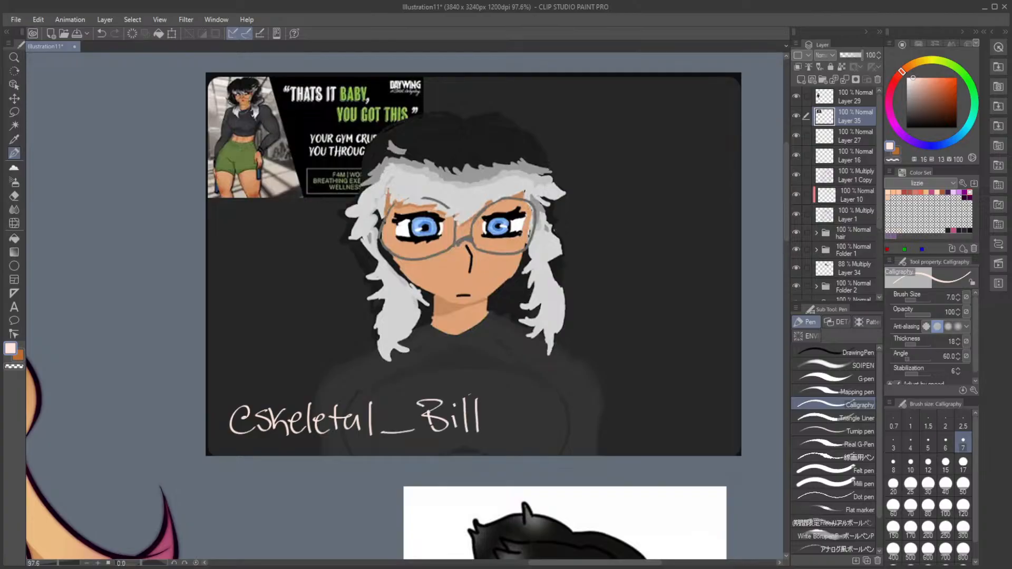
Step: Save the illustration with the updated reference picture
scroll(406, 352, down, 5)
drag(332, 406, 520, 206)
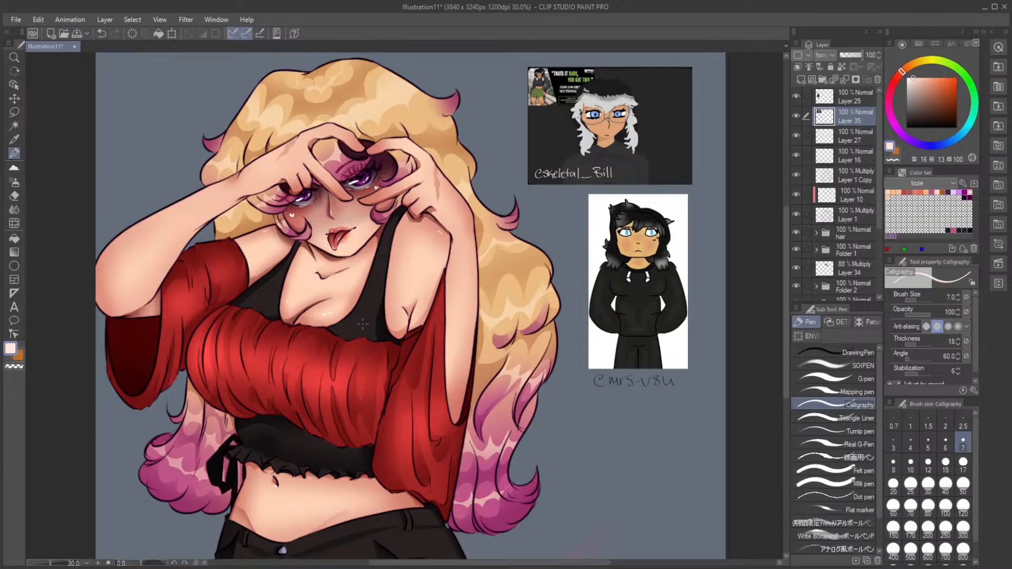
scroll(363, 323, down, 1)
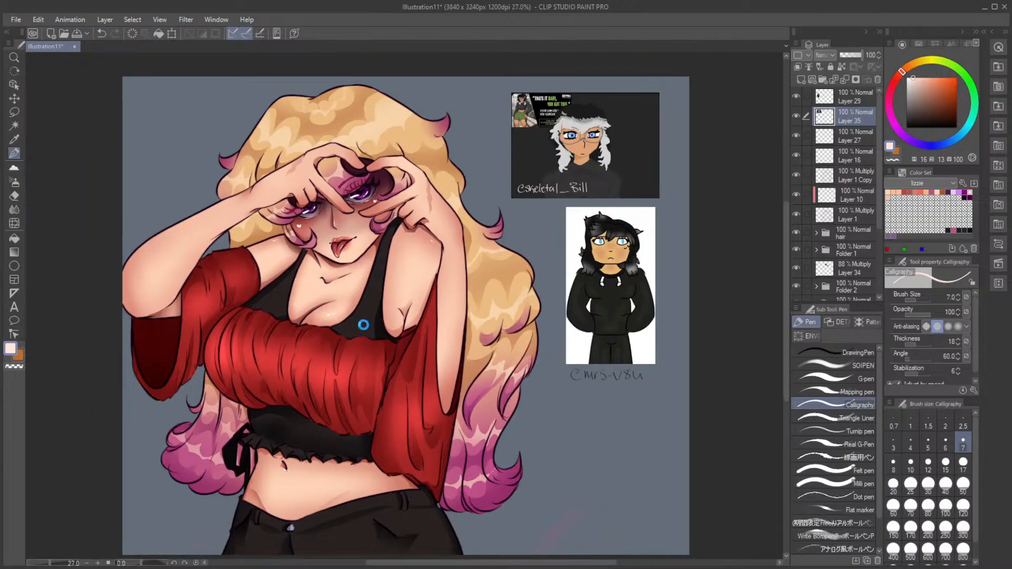
key(ctrl+s)
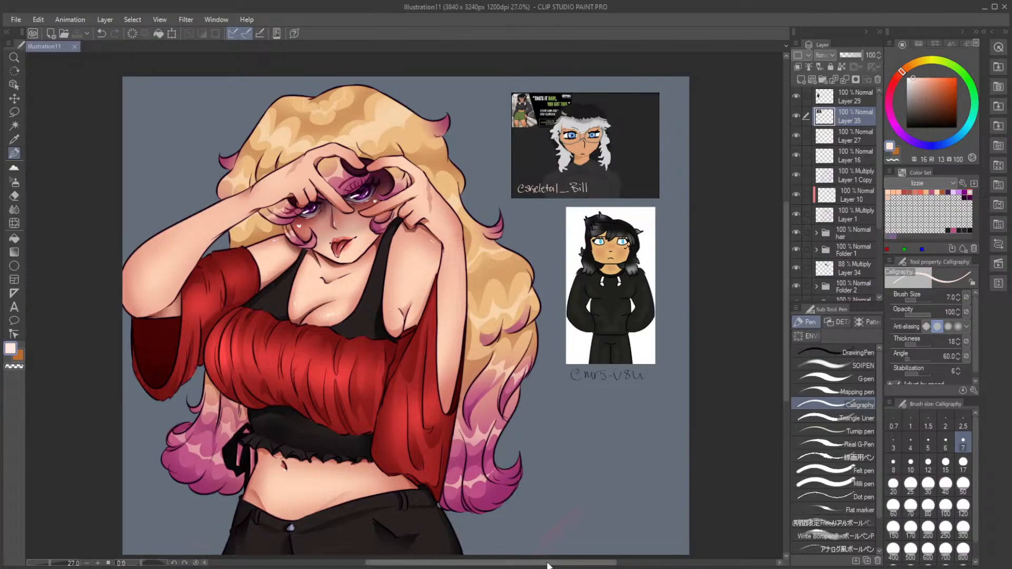
mouse_move(547, 564)
mouse_down()
mouse_move(562, 565)
mouse_move(544, 566)
mouse_up()
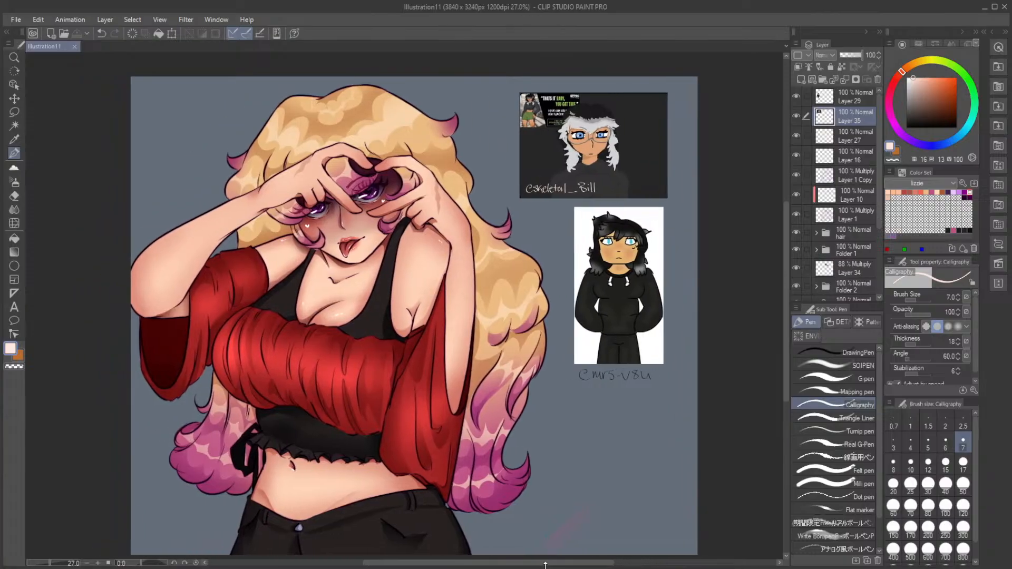
scroll(463, 498, down, 1)
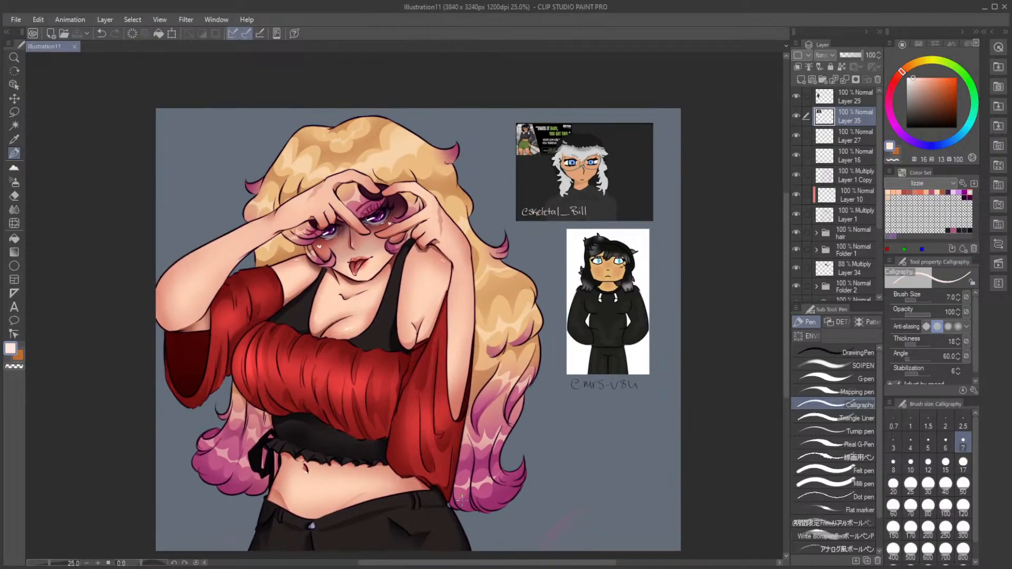
scroll(867, 271, down, 3)
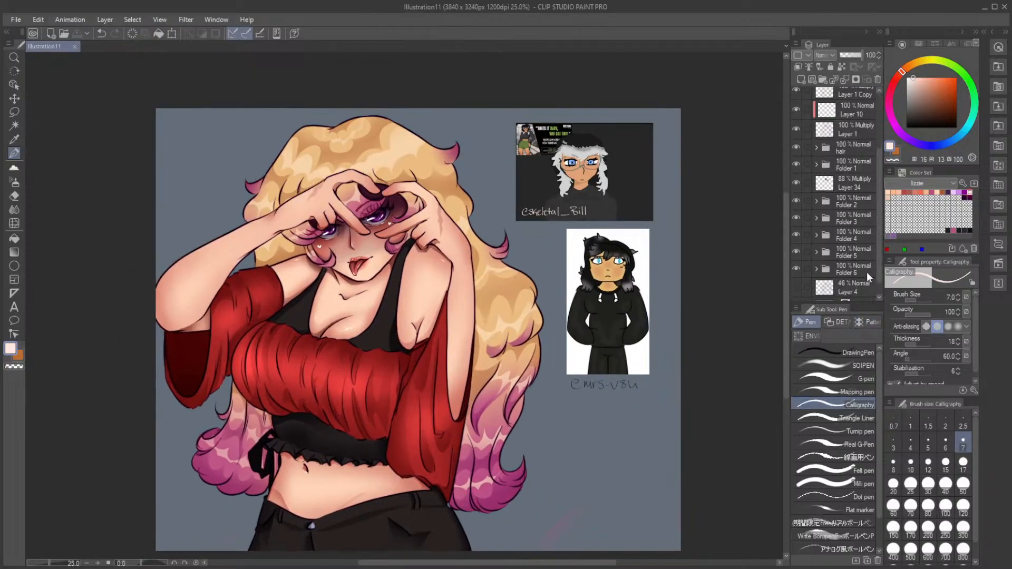